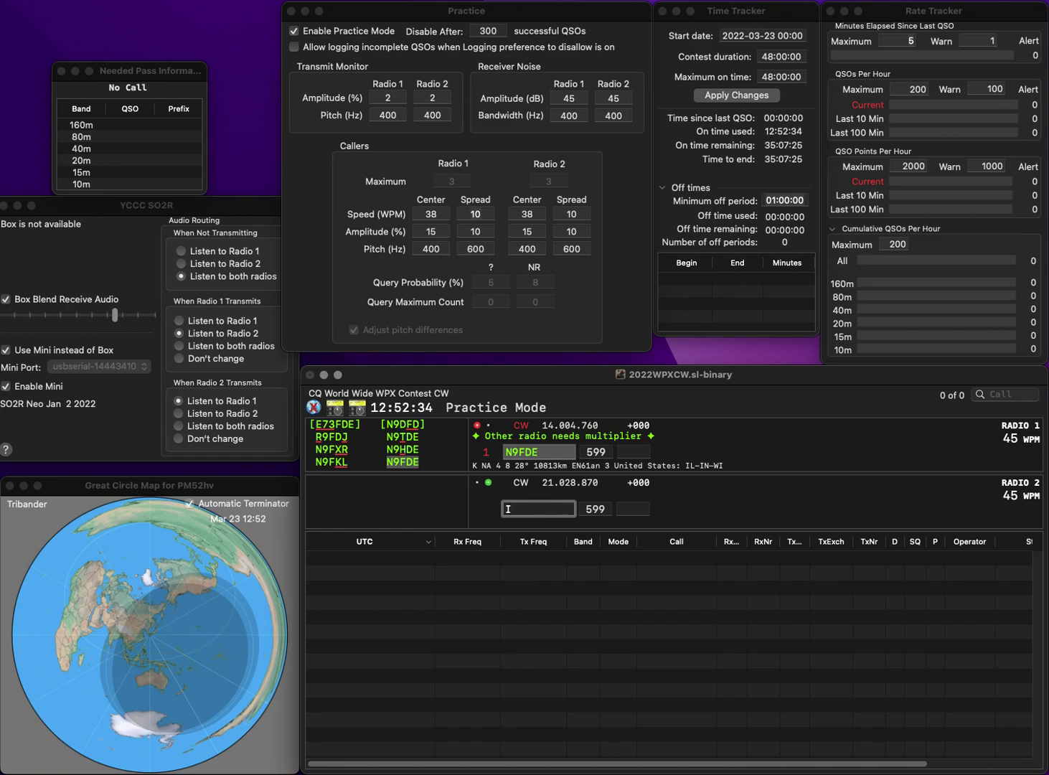
{"action": "type", "text": "ISK4D"}
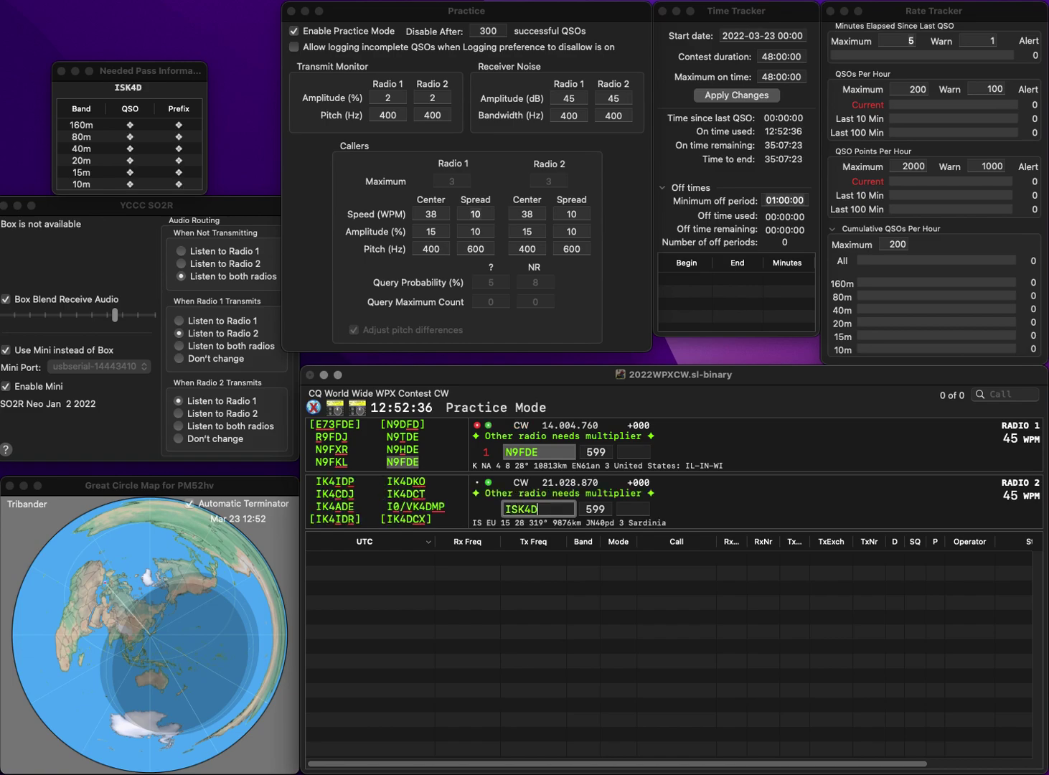
{"action": "type", "text": "MV"}
{"action": "key", "text": "Up"}
{"action": "key", "text": "space"}
{"action": "type", "text": "274"}
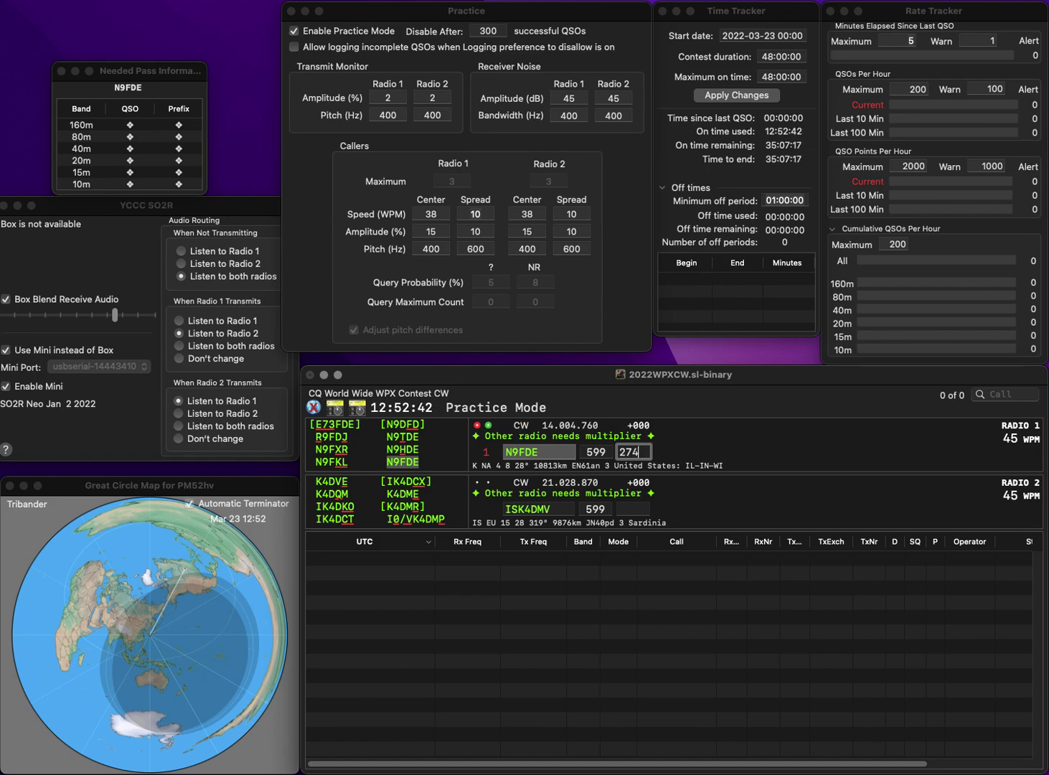
{"action": "left_click", "coordinate": [550, 509]}
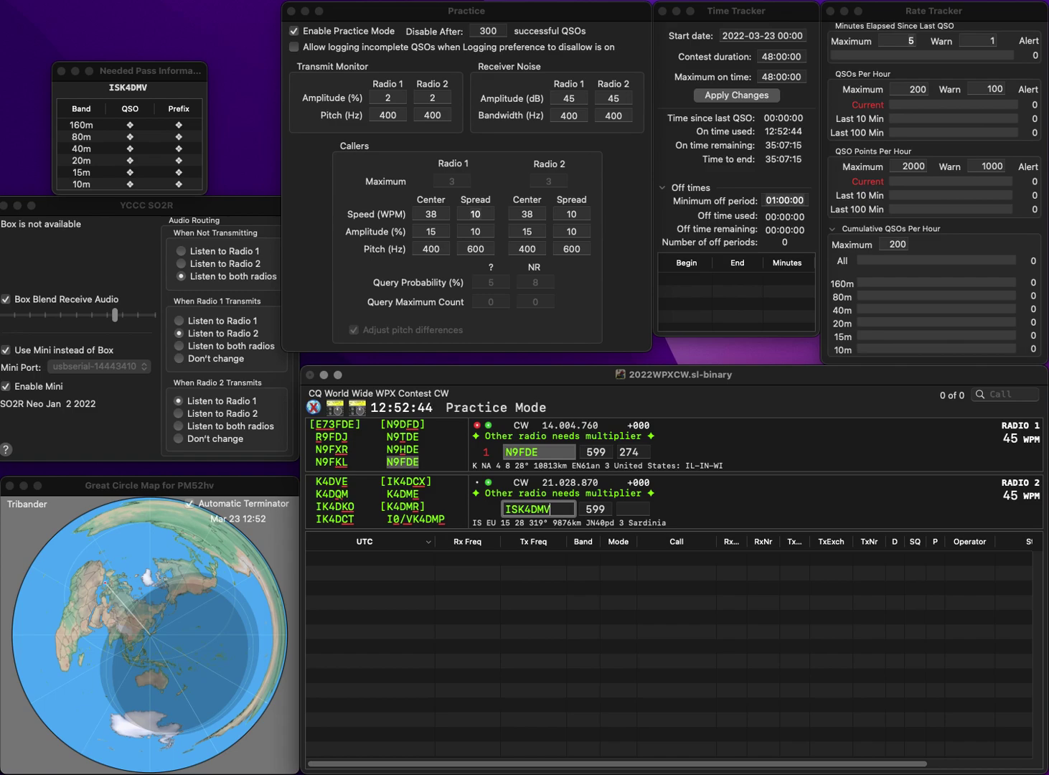
{"action": "key", "text": "Delete"}
{"action": "type", "text": "0/"}
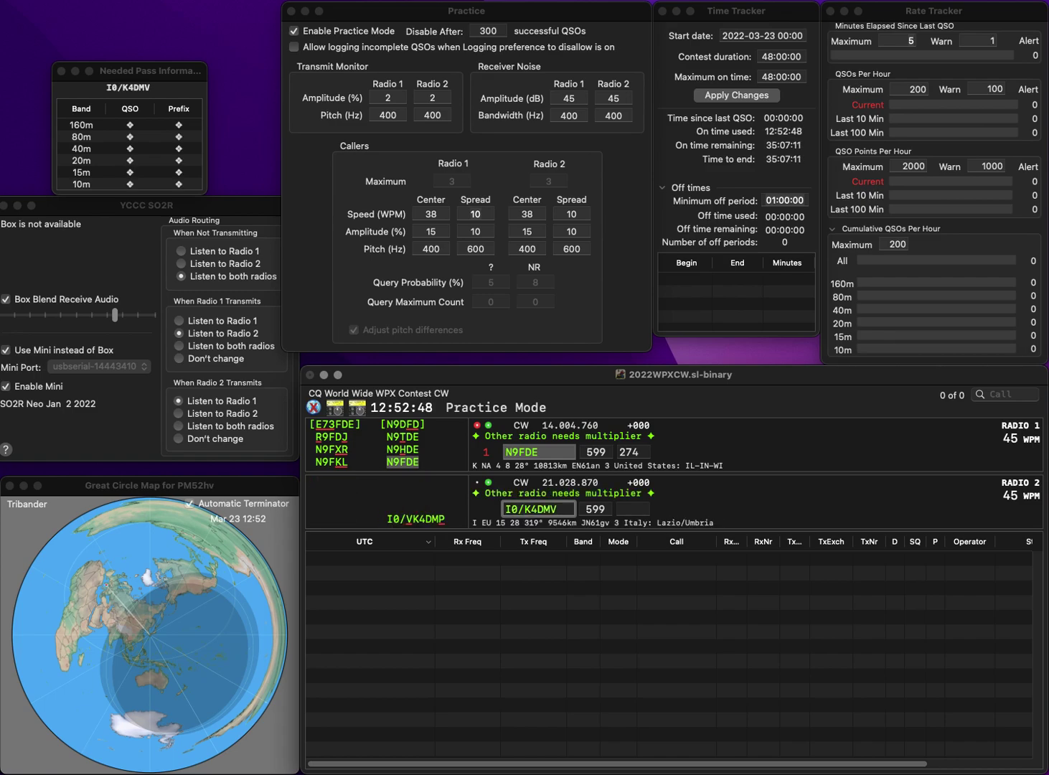
{"action": "type", "text": "V"}
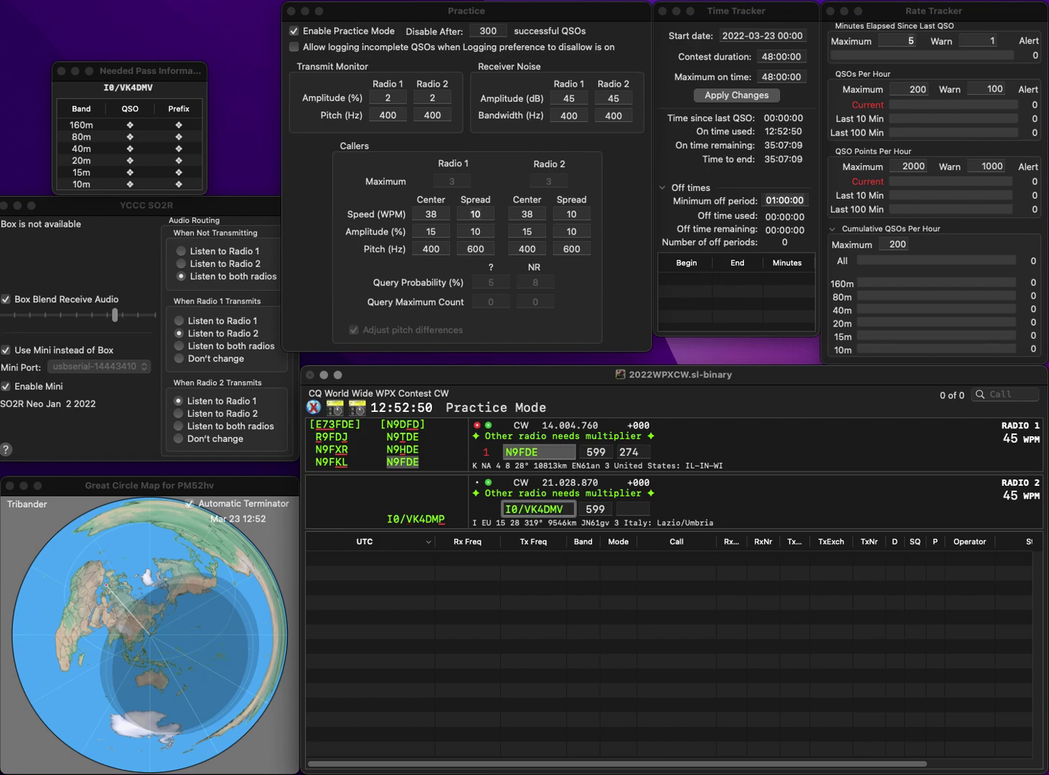
{"action": "key", "text": "BackSpace"}
{"action": "type", "text": "P"}
Answer I0/VK4DMP on Radio 2 and log the N9FDE contact on Radio 1.
{"action": "key", "text": "Up"}
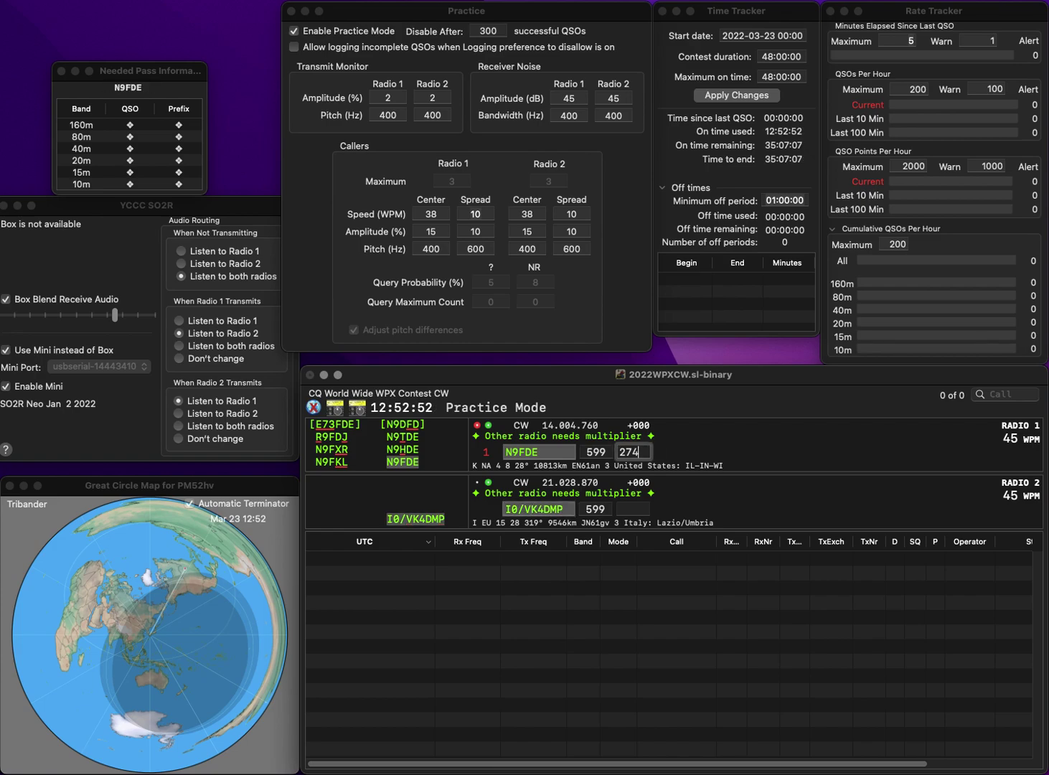
{"action": "key", "text": "Down"}
{"action": "key", "text": "Return"}
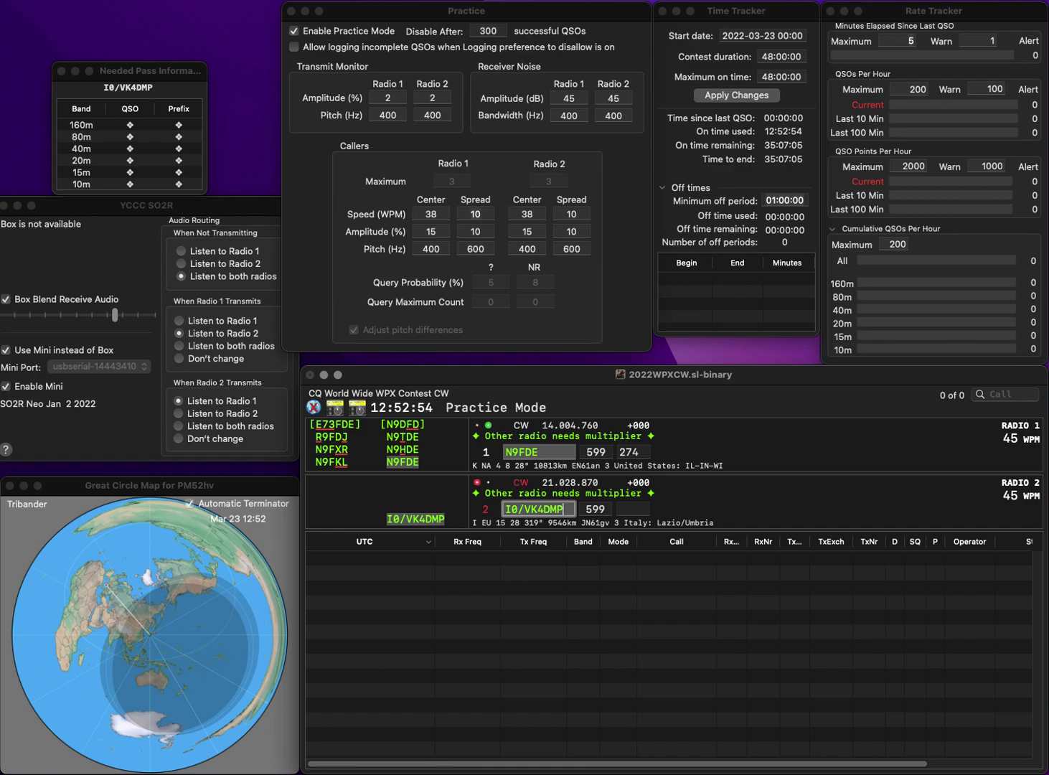
{"action": "key", "text": "Up"}
{"action": "key", "text": "Return"}
{"action": "key", "text": "Down"}
{"action": "key", "text": "space"}
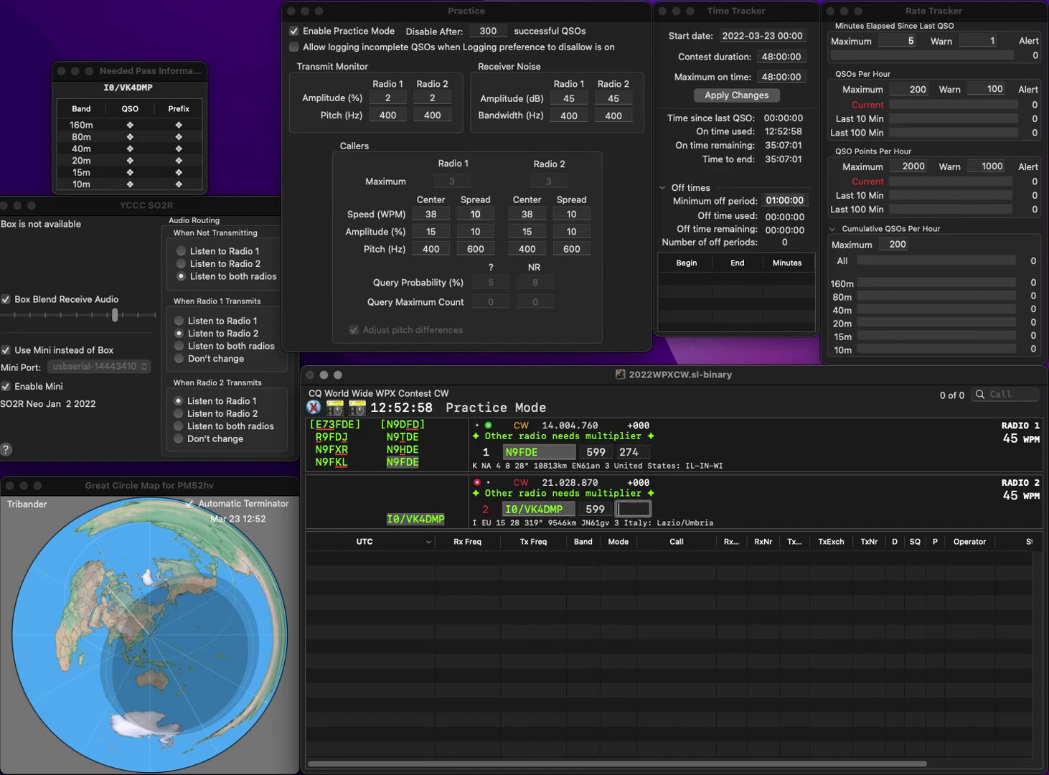
{"action": "key", "text": "Return"}
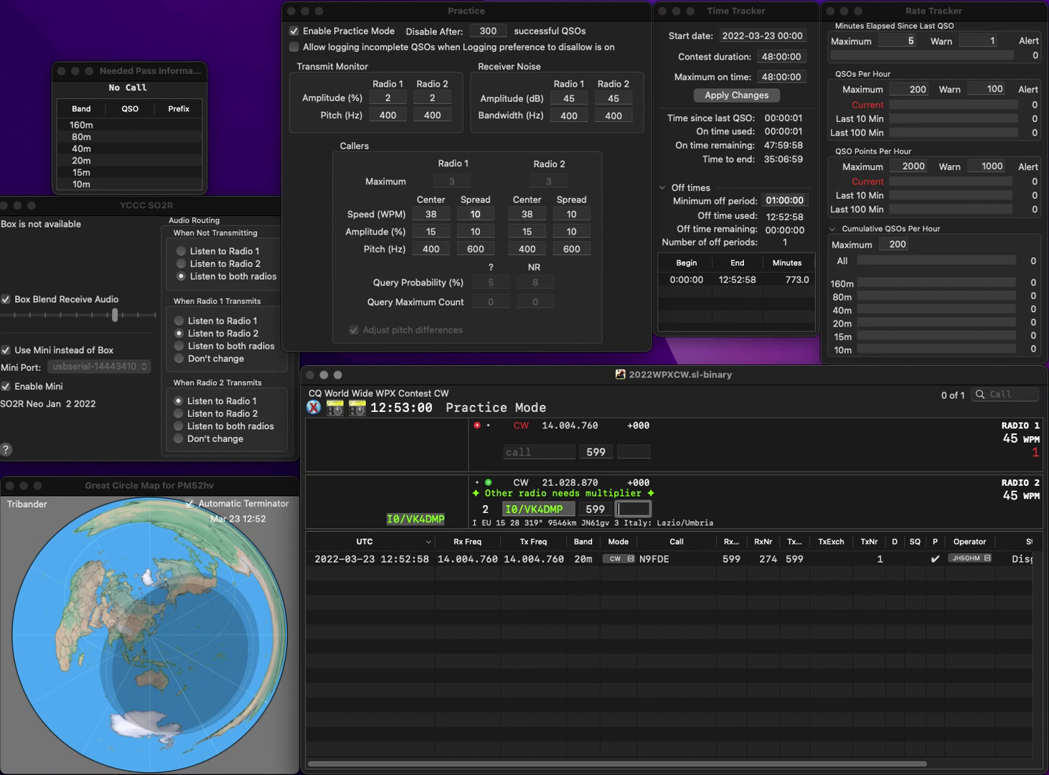
Log I0/VK4DMP on Radio 2 with received number 357 and answer DL6KFG on Radio 1.
{"action": "type", "text": "357"}
{"action": "key", "text": "Return"}
{"action": "type", "text": "DL6KFG"}
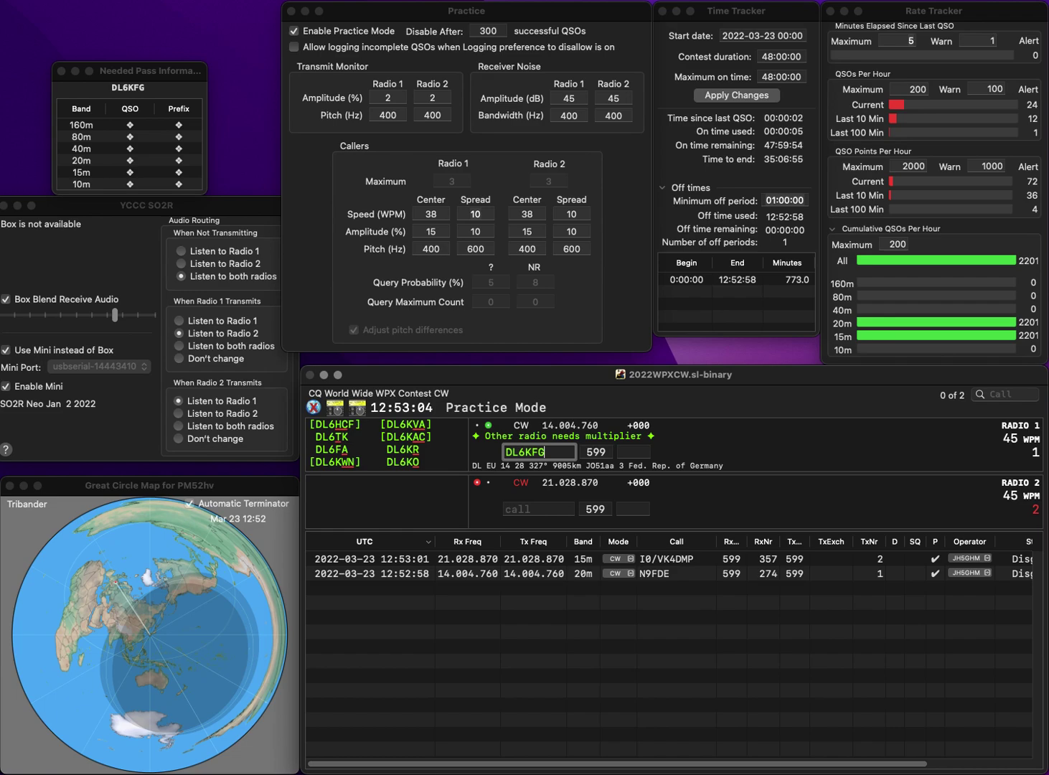
{"action": "key", "text": "Return"}
{"action": "type", "text": "EA"}
{"action": "key", "text": "Return"}
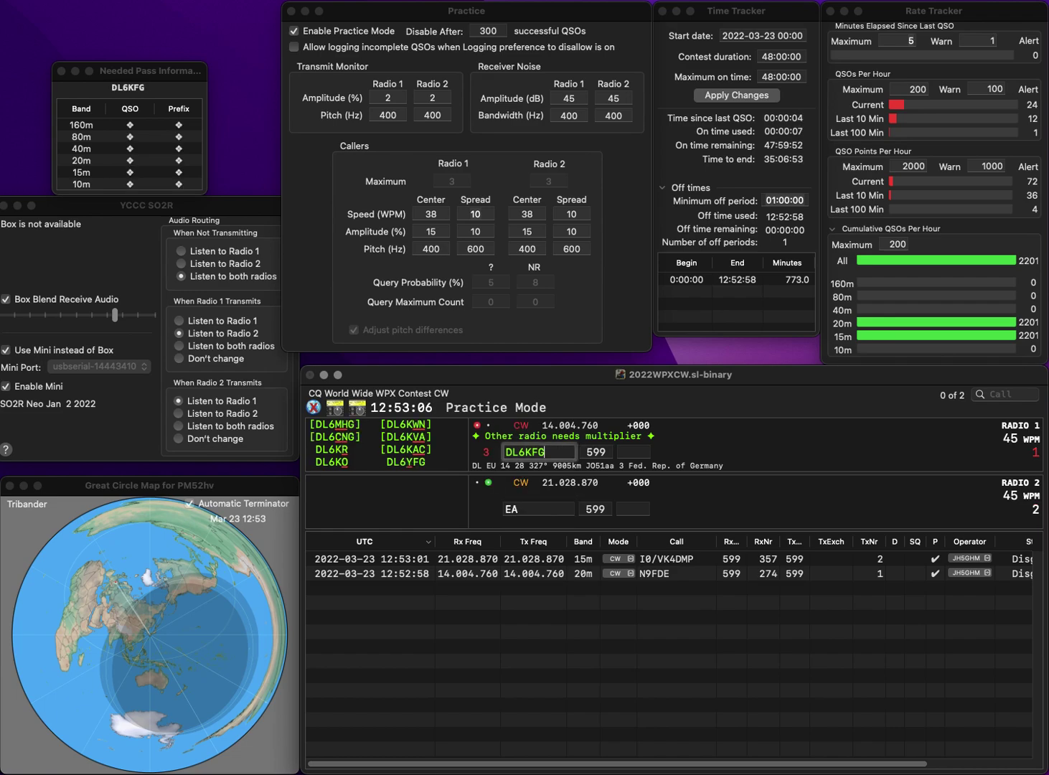
{"action": "key", "text": "Right"}
{"action": "key", "text": "Right"}
{"action": "key", "text": "BackSpace"}
{"action": "type", "text": "Y"}
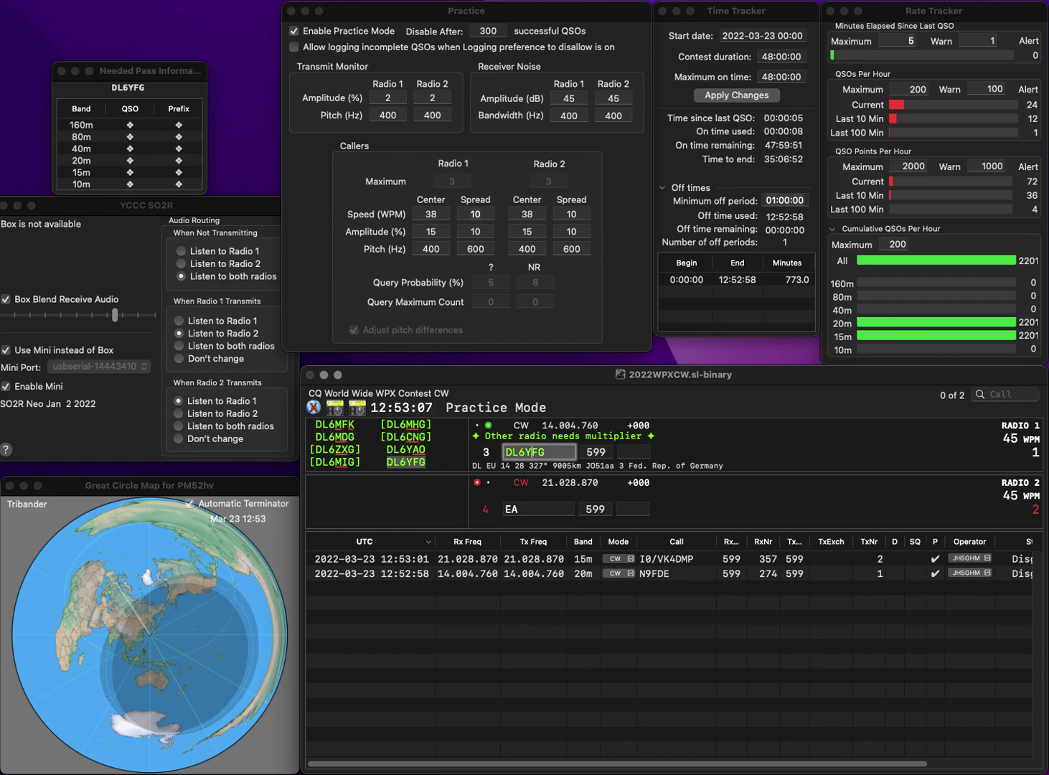
{"action": "key", "text": "Return"}
{"action": "type", "text": "1GQ"}
{"action": "key", "text": "Return"}
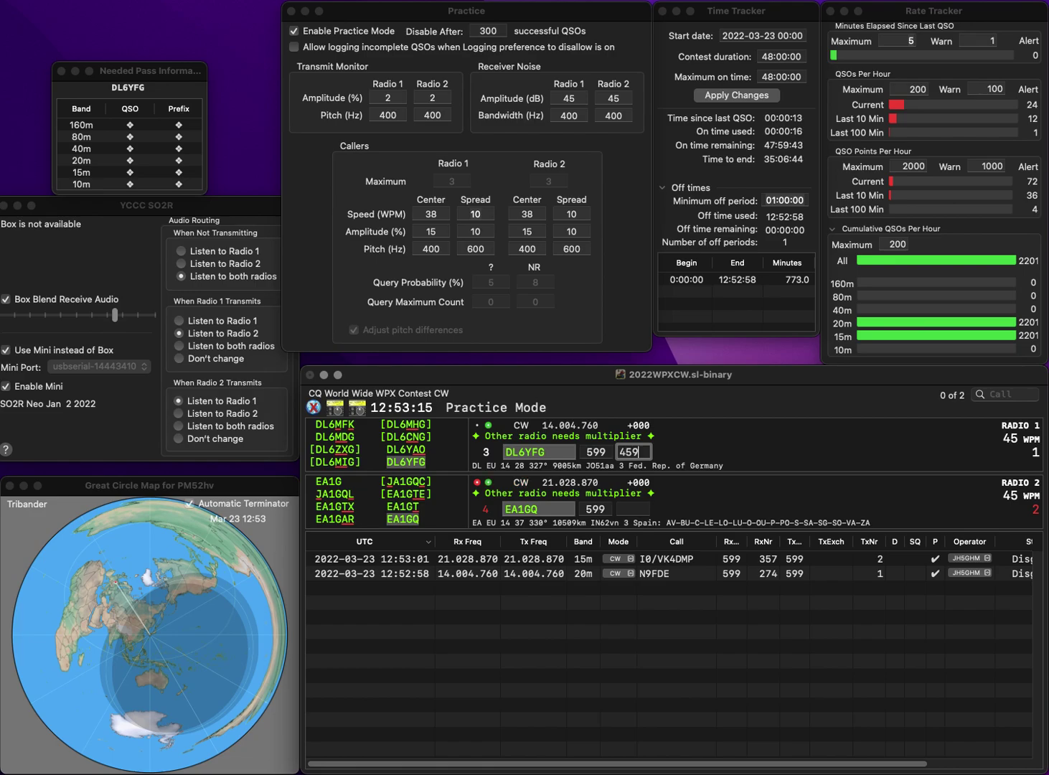
{"action": "type", "text": "459"}
{"action": "key", "text": "Return"}
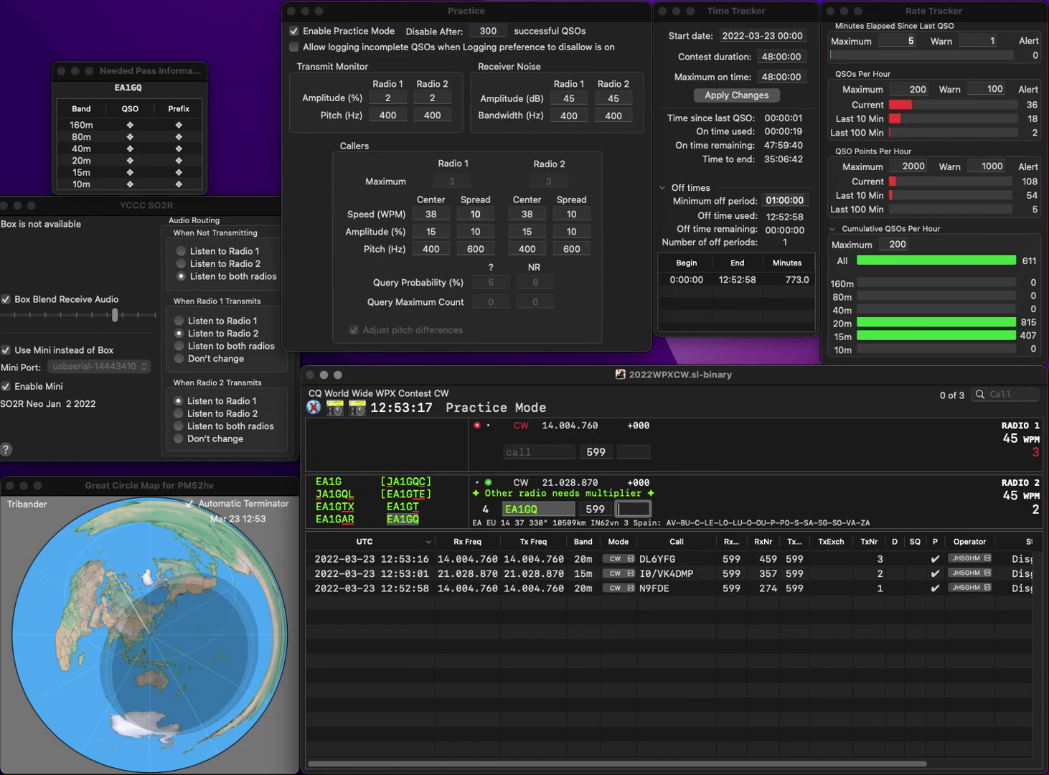
{"action": "type", "text": "869"}
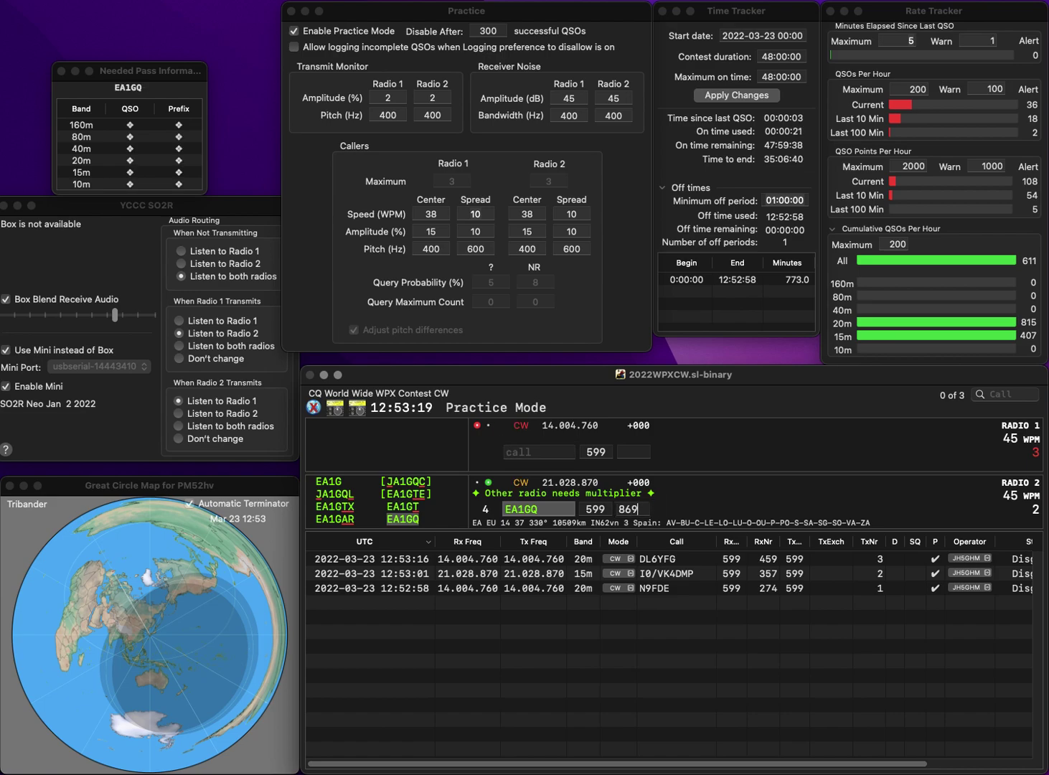
{"action": "key", "text": "Return"}
{"action": "type", "text": "K"}
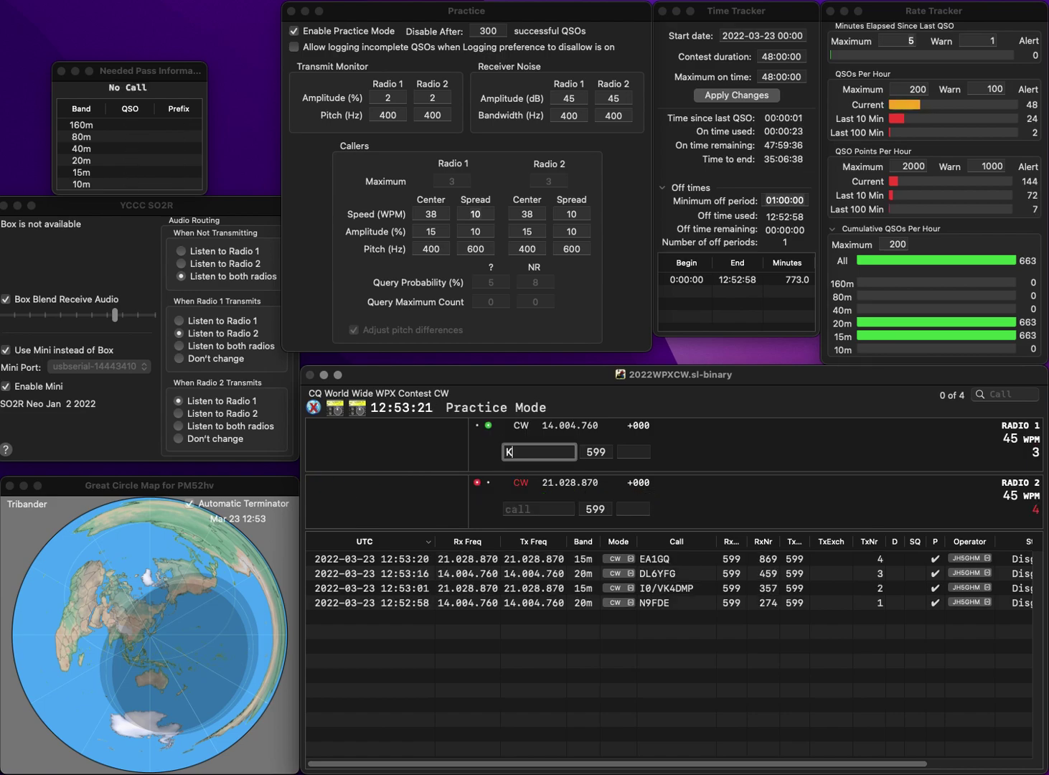
{"action": "type", "text": "D8NYP"}
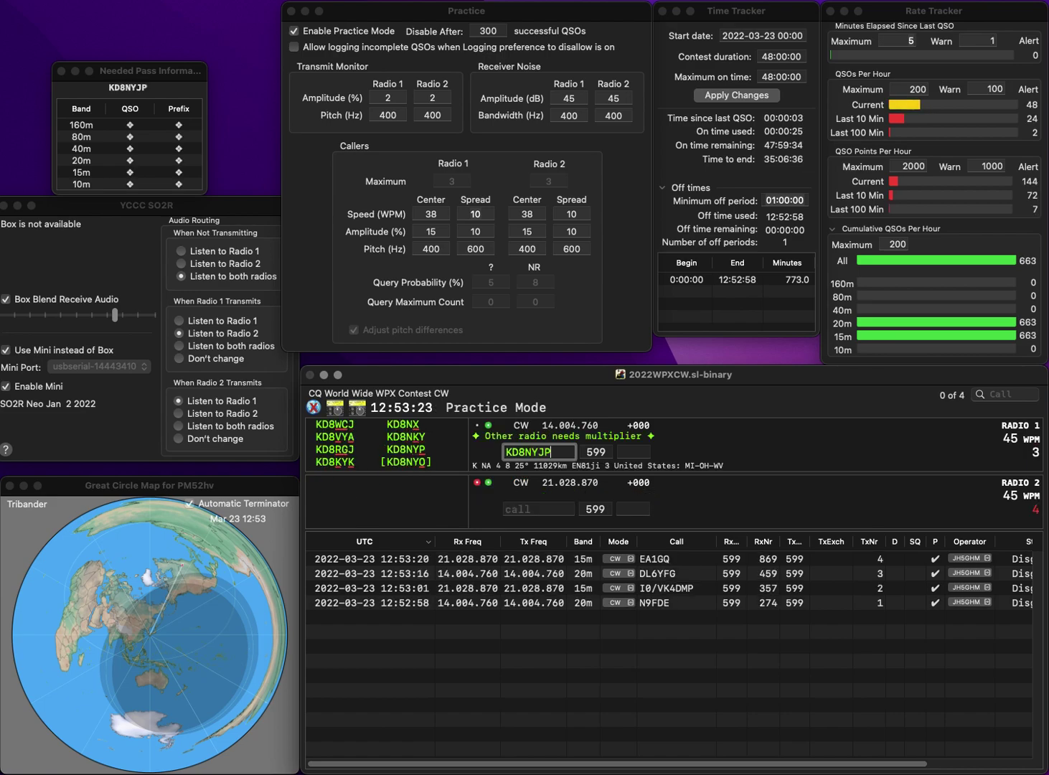
{"action": "key", "text": "Return"}
{"action": "type", "text": "N"}
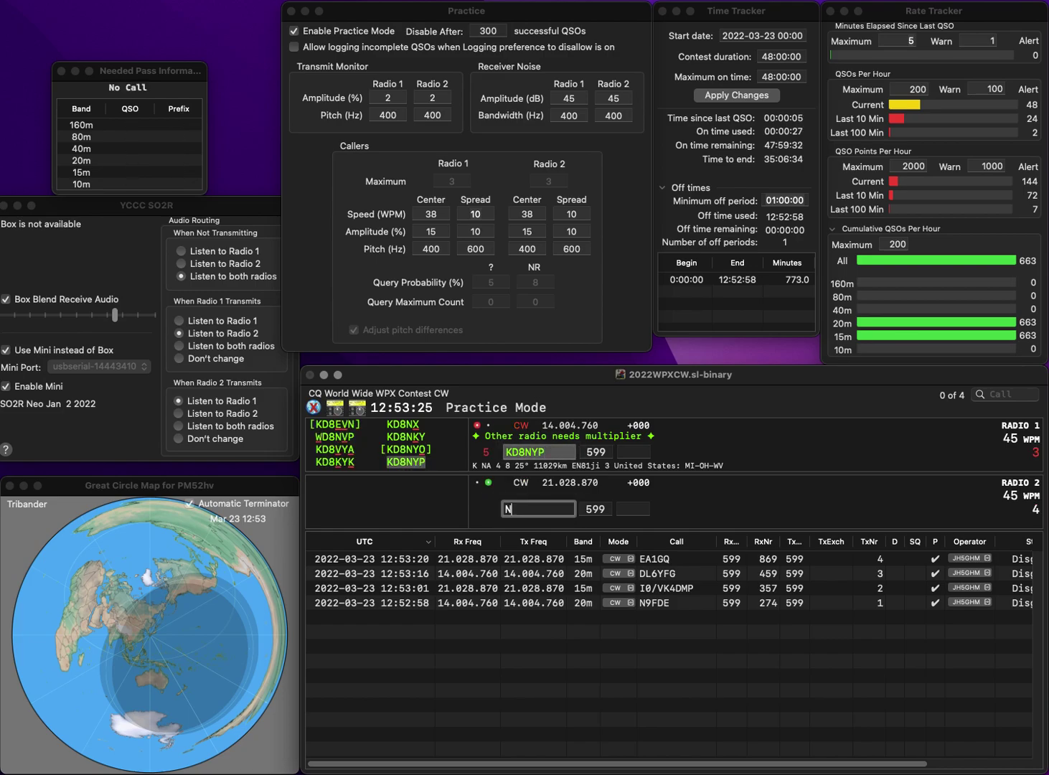
{"action": "type", "text": "6HE"}
{"action": "key", "text": "Return"}
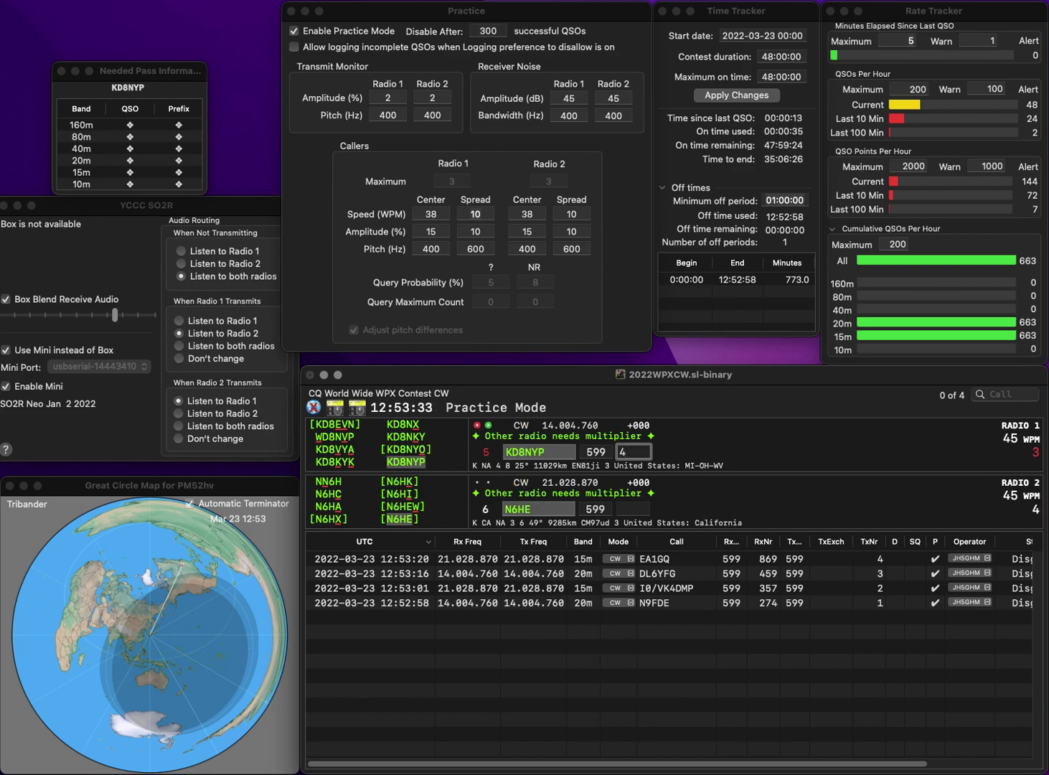
{"action": "key", "text": "Return"}
{"action": "key", "text": "space"}
{"action": "key", "text": "BackSpace"}
{"action": "type", "text": "I"}
{"action": "key", "text": "Return"}
{"action": "type", "text": "3KF"}
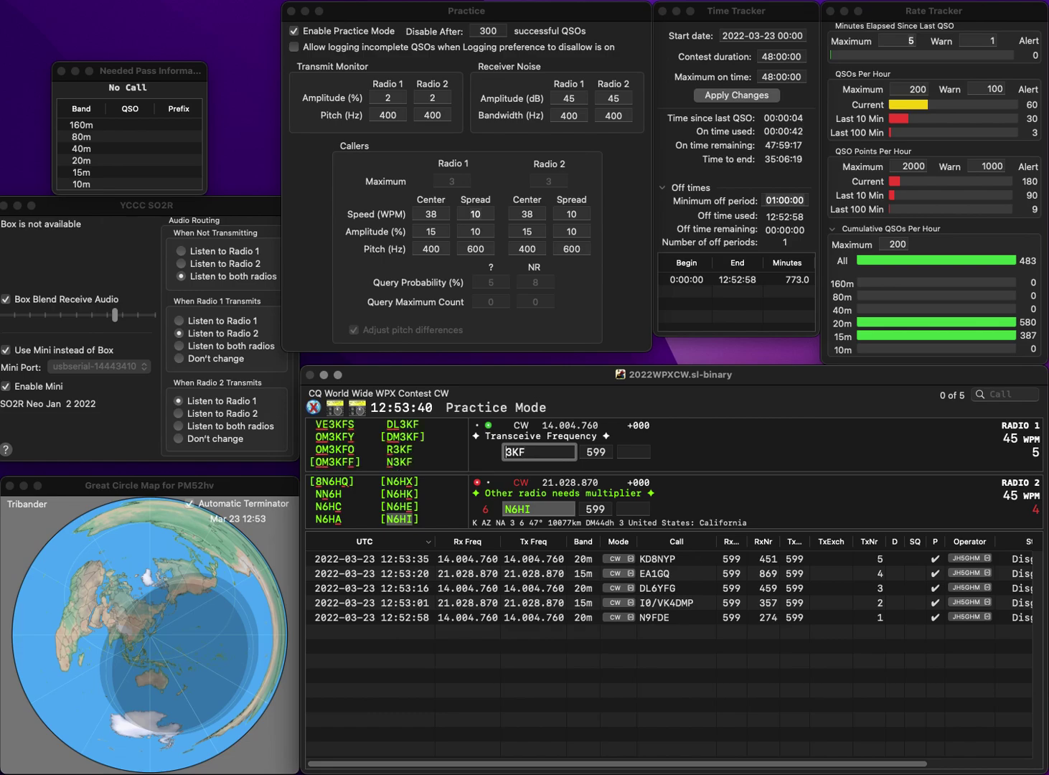
{"action": "key", "text": "Return"}
{"action": "key", "text": "Tab"}
{"action": "type", "text": "150"}
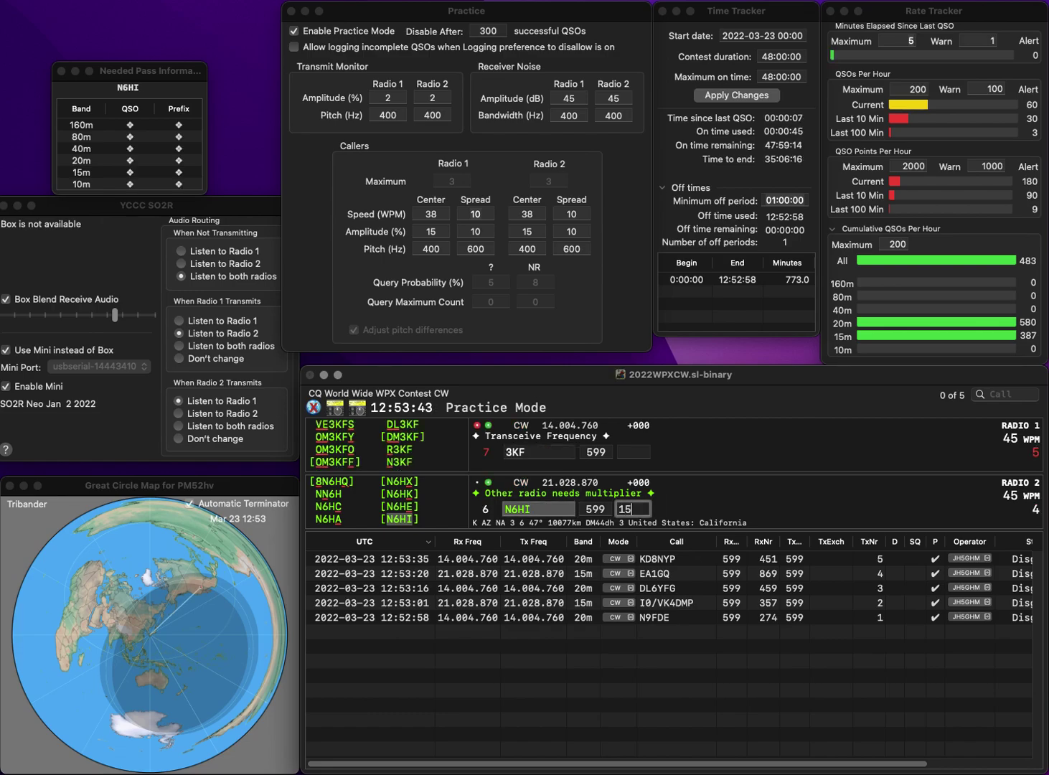
{"action": "key", "text": "Return"}
Complete the Radio 1 call as DL3KF and answer JQ1ABC on Radio 2.
{"action": "type", "text": "DL"}
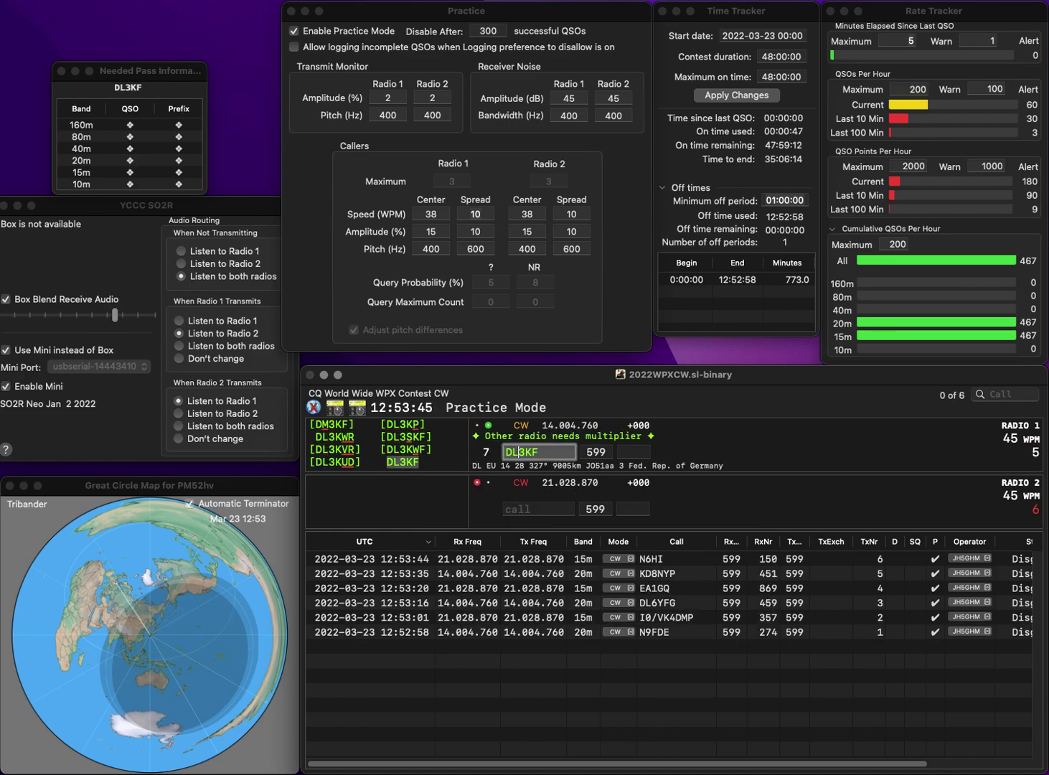
{"action": "key", "text": "Return"}
{"action": "type", "text": "JQ1A"}
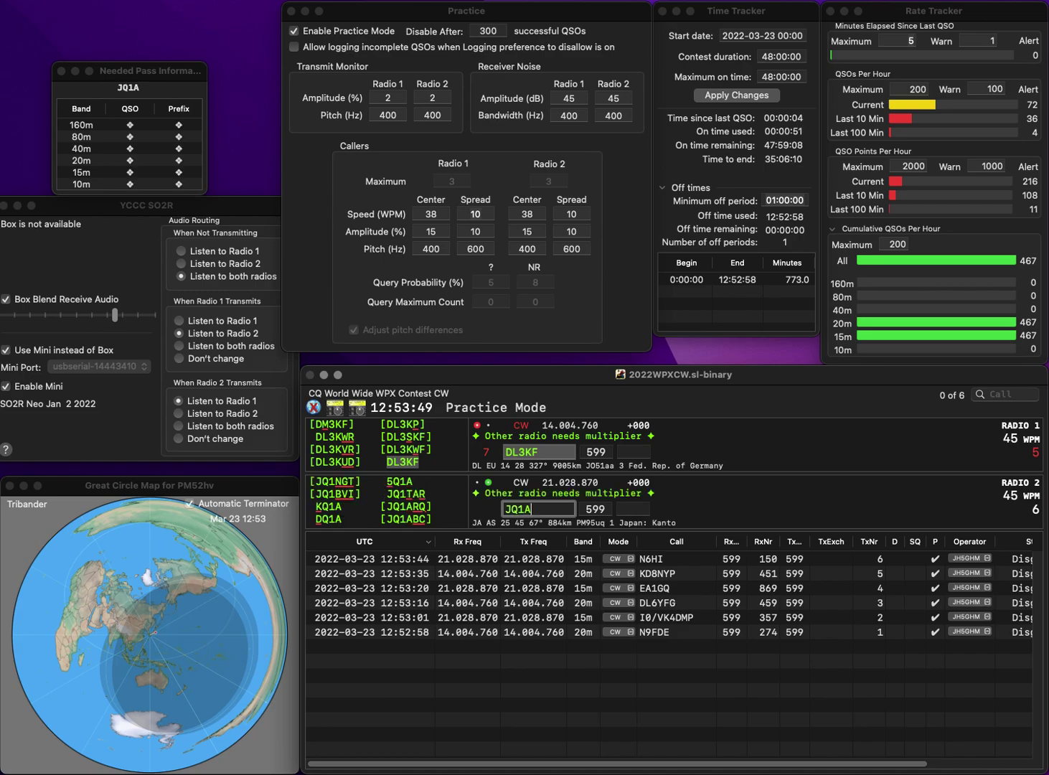
{"action": "type", "text": "BC"}
{"action": "key", "text": "Return"}
Log DL3KF on Radio 1 with received number 26 and JQ1ABC on Radio 2 with 664.
{"action": "type", "text": "26"}
{"action": "key", "text": "Return"}
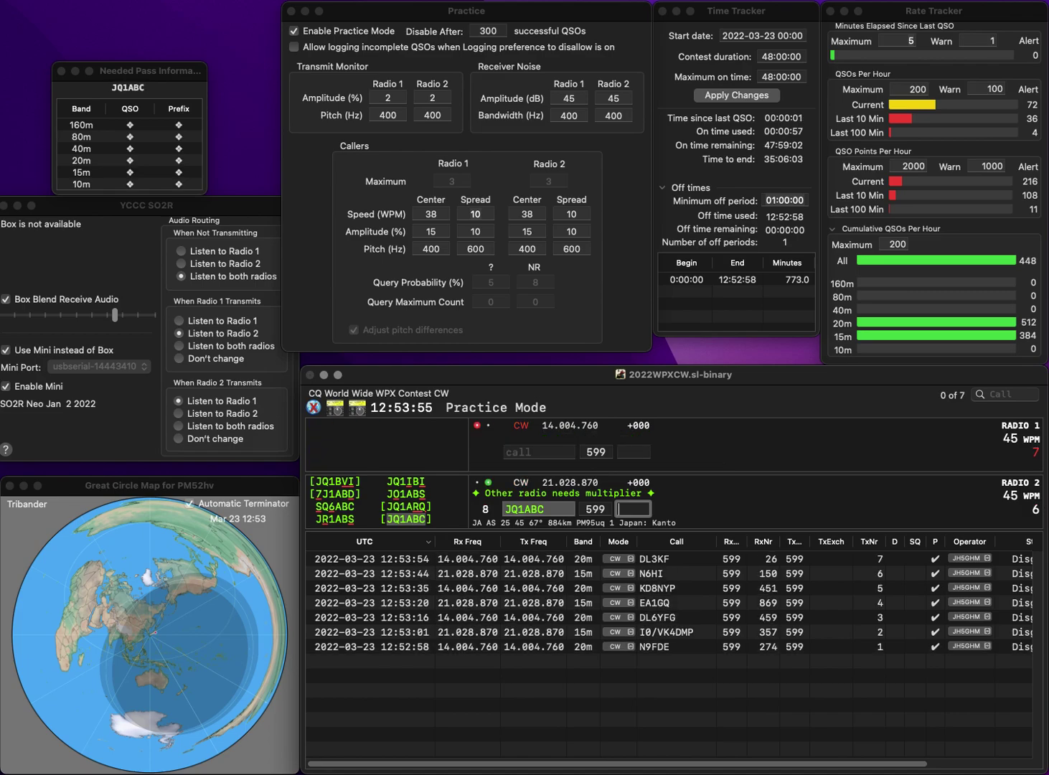
{"action": "type", "text": "664"}
{"action": "key", "text": "Return"}
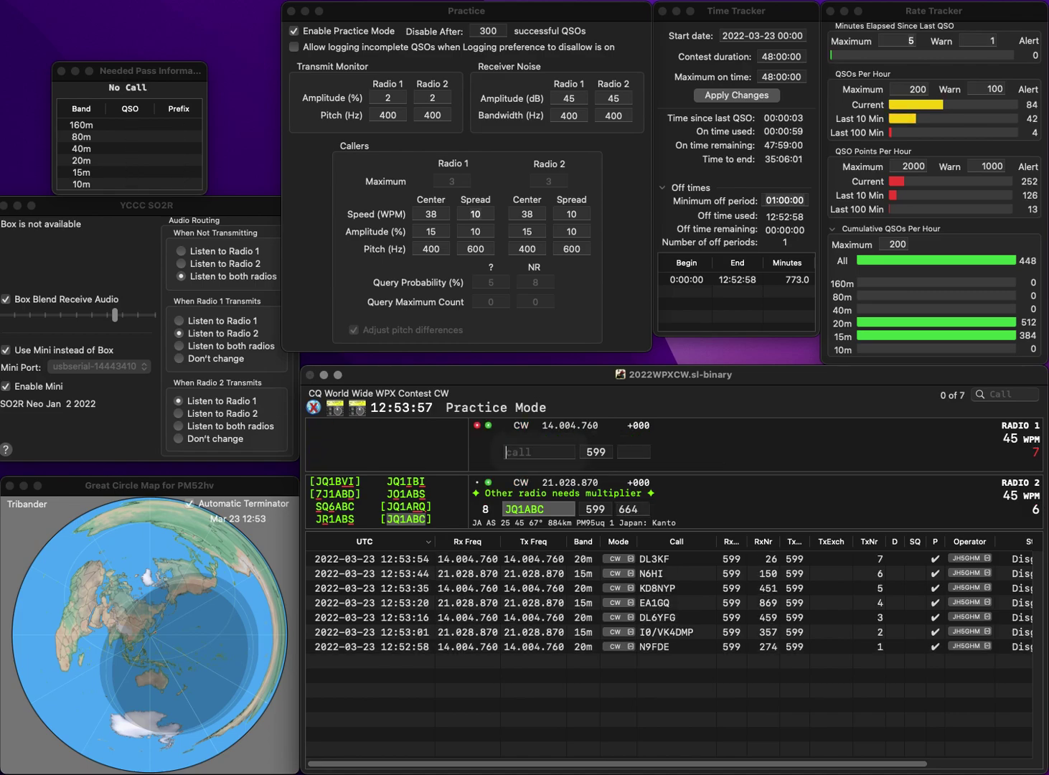
{"action": "type", "text": "I3NN"}
{"action": "key", "text": "Return"}
{"action": "type", "text": "LY2OX"}
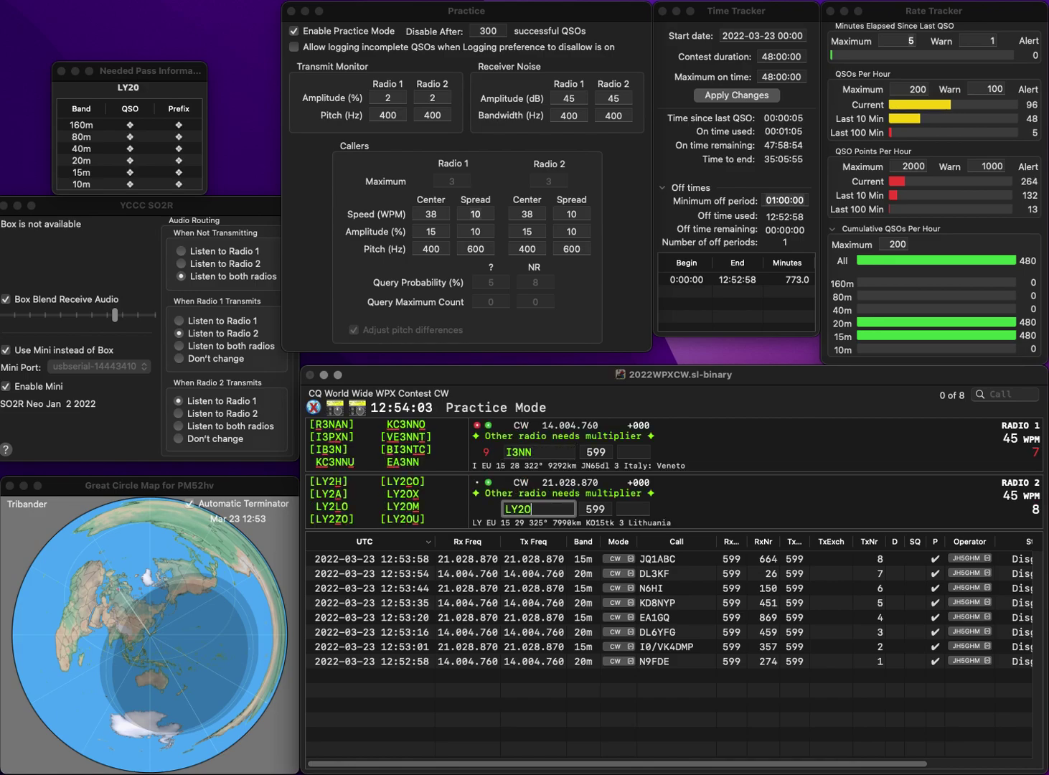
{"action": "key", "text": "Return"}
{"action": "left_click", "coordinate": [518, 452]}
{"action": "key", "text": "BackSpace"}
{"action": "type", "text": "5W"}
{"action": "key", "text": "Return"}
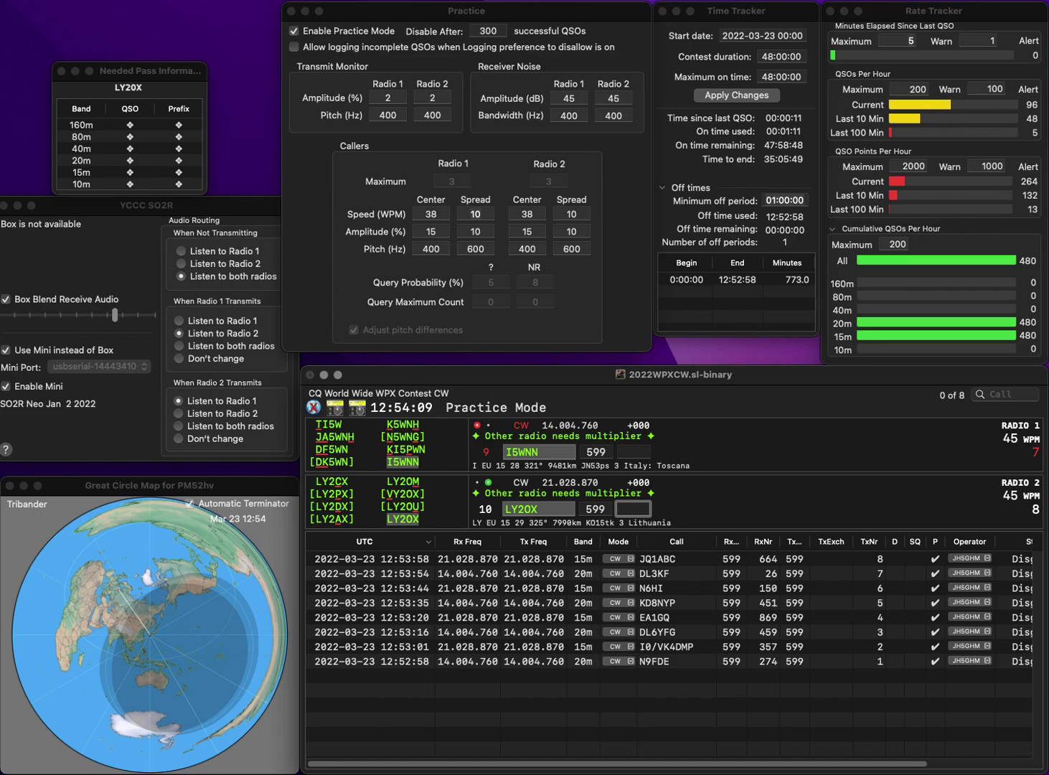
Log LY2OX on Radio 2 with received number 107 and I5WNN on Radio 1 with 34.
{"action": "type", "text": "107"}
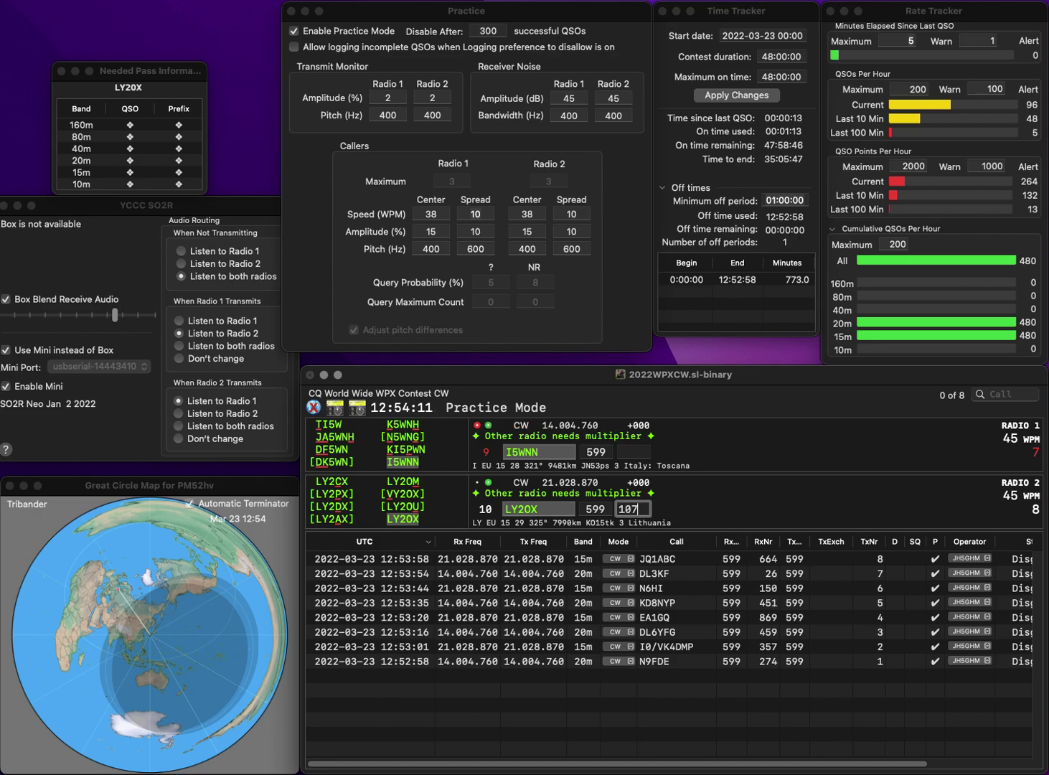
{"action": "key", "text": "Return"}
{"action": "type", "text": "34"}
{"action": "key", "text": "Return"}
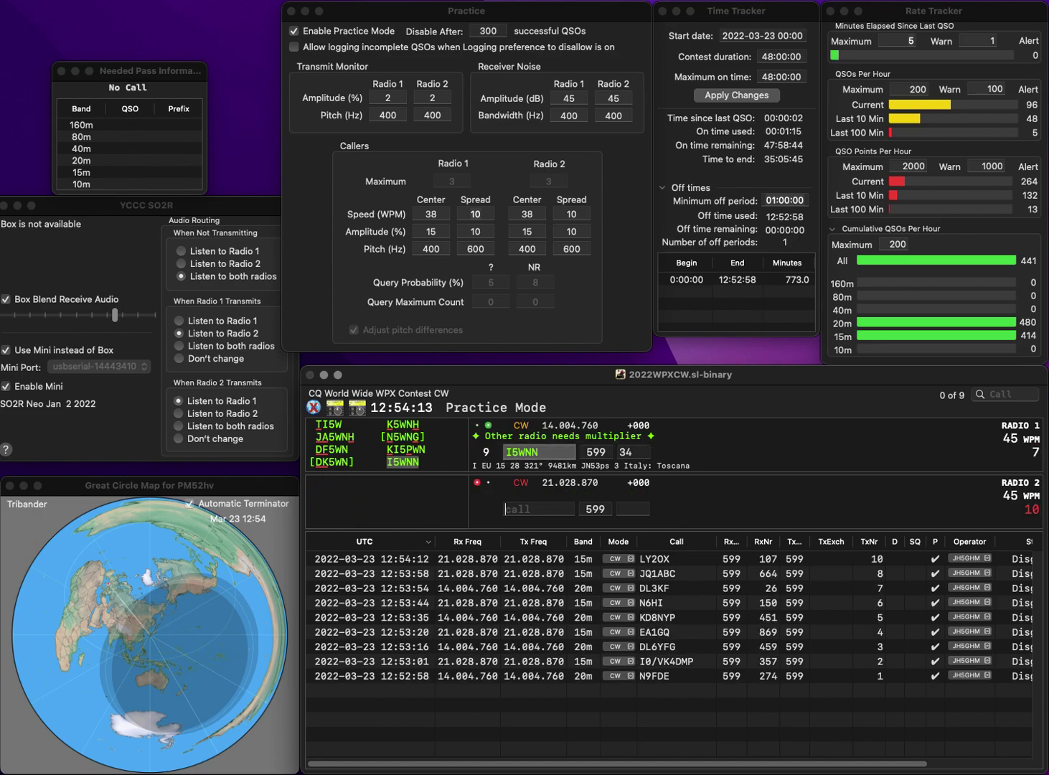
{"action": "type", "text": "VK3QI"}
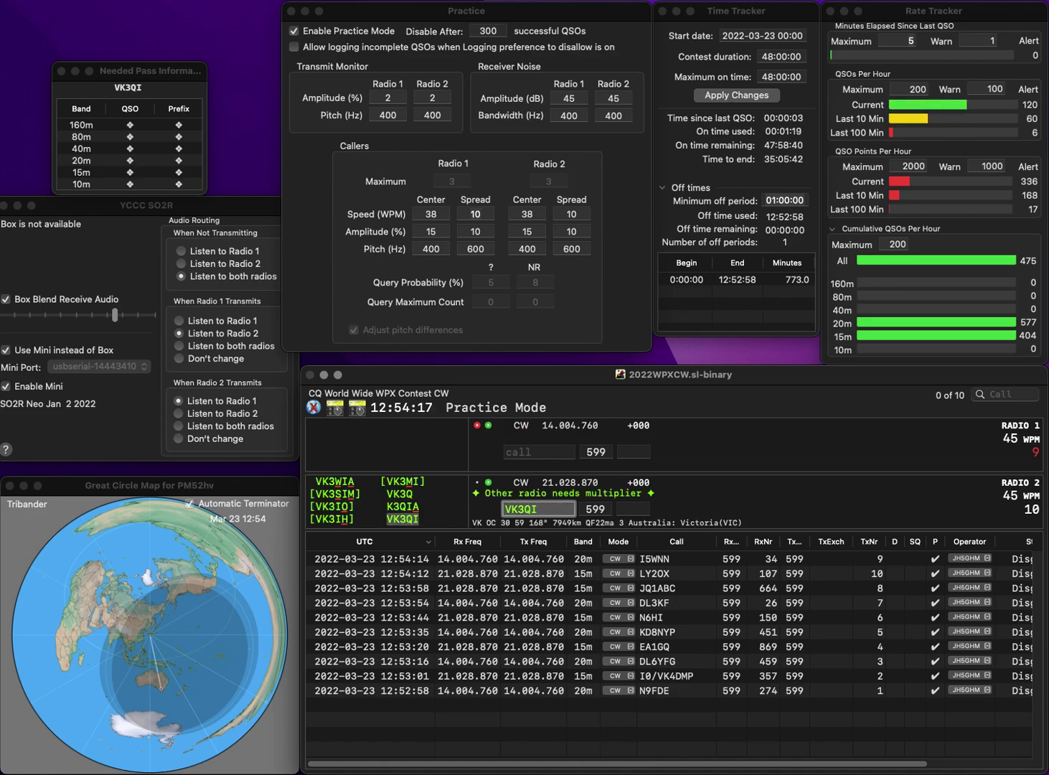
{"action": "key", "text": "Return"}
{"action": "type", "text": "K4QE"}
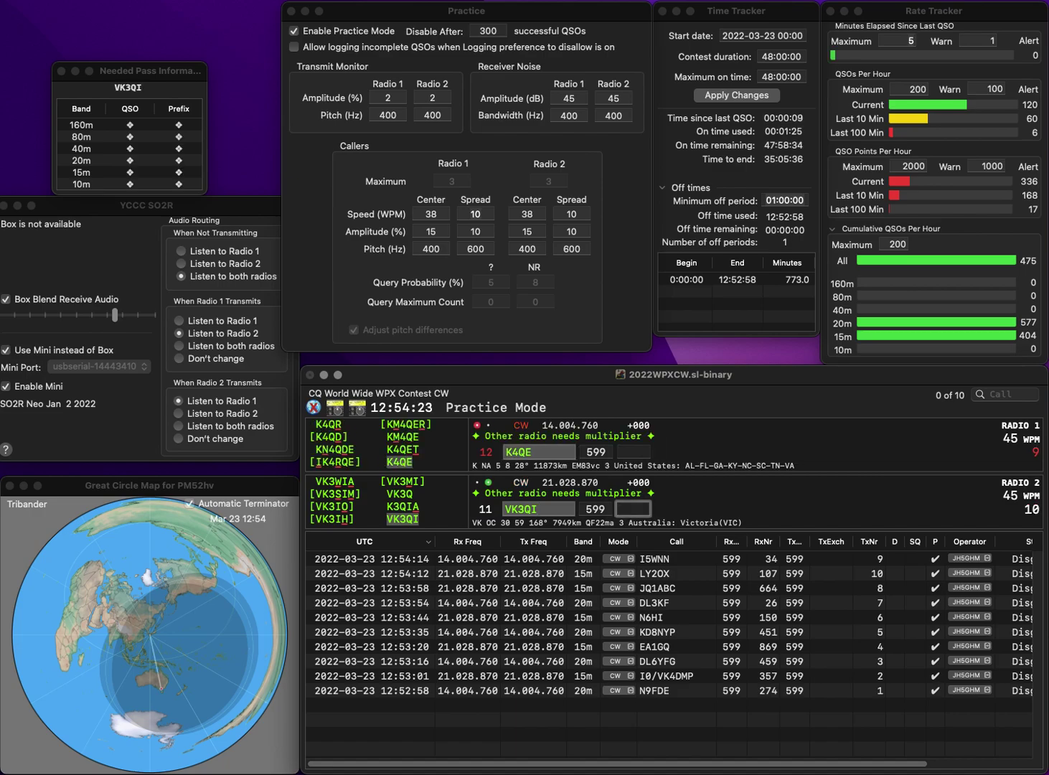
{"action": "type", "text": "914"}
Log VK3QI on Radio 2 with received number 914 and K4QE on Radio 1 with 142.
{"action": "key", "text": "Return"}
{"action": "type", "text": "1"}
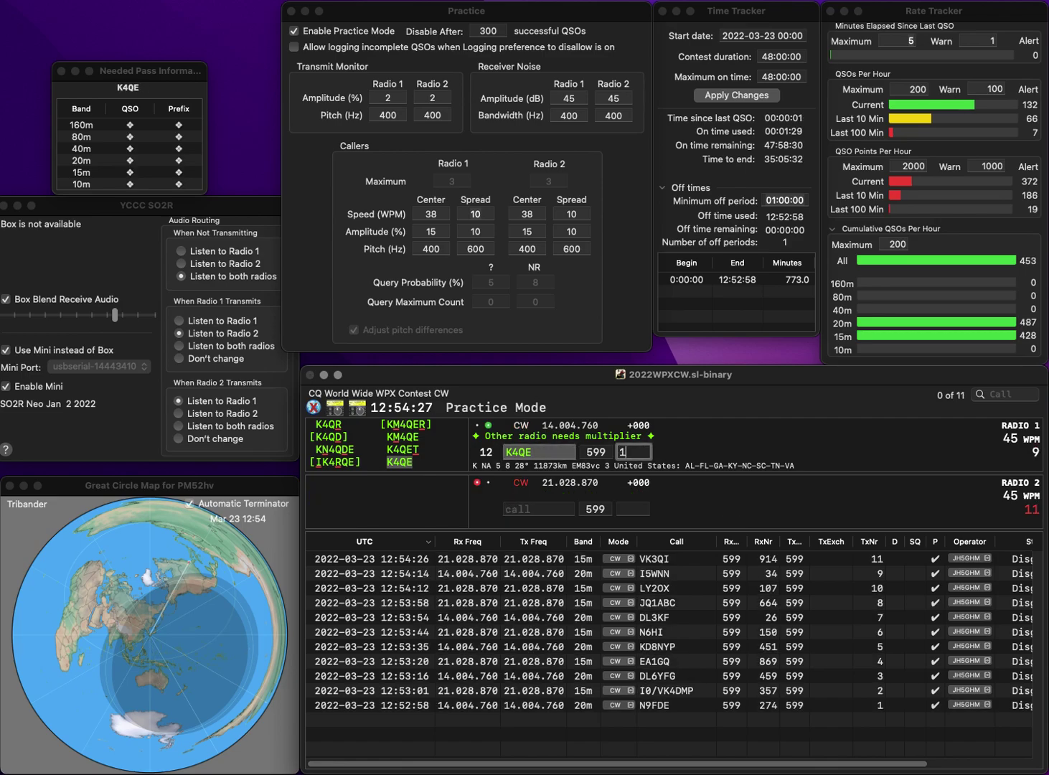
{"action": "type", "text": "42"}
{"action": "key", "text": "Return"}
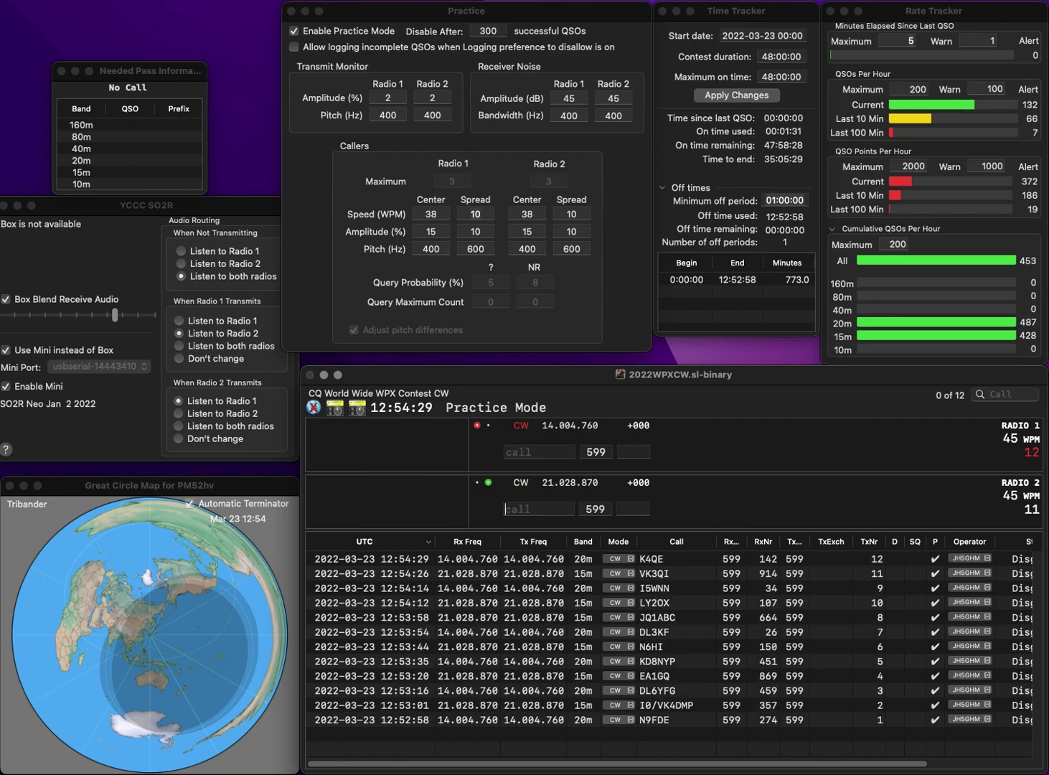
{"action": "type", "text": "1"}
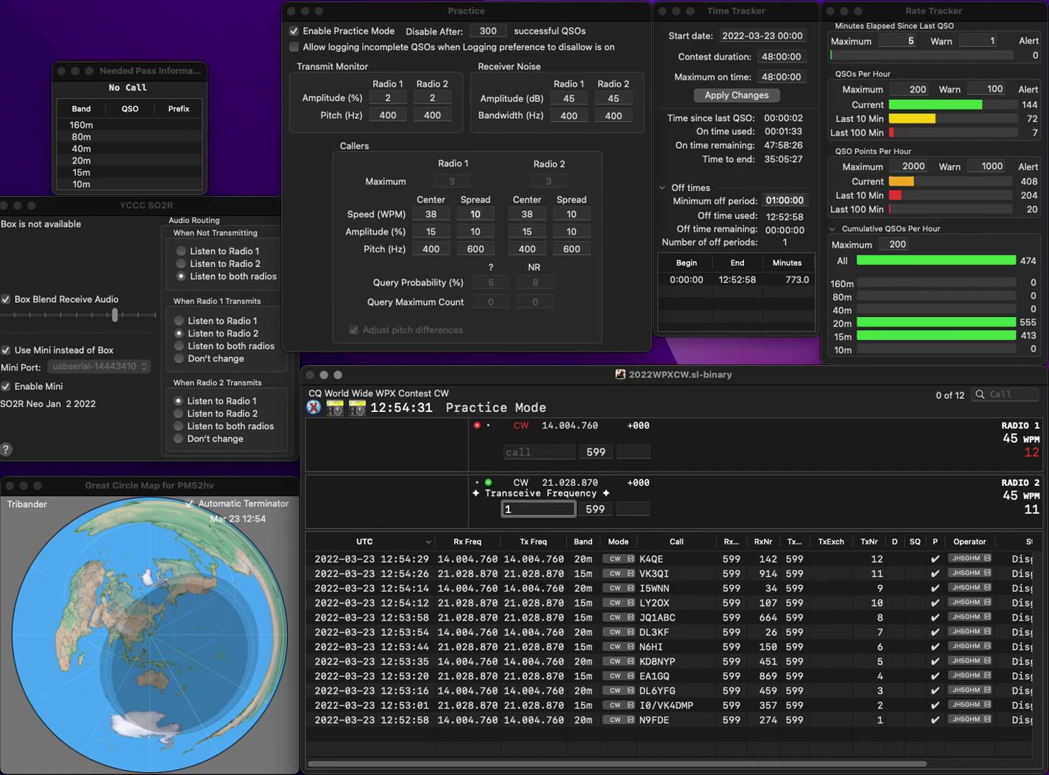
{"action": "type", "text": "CPA"}
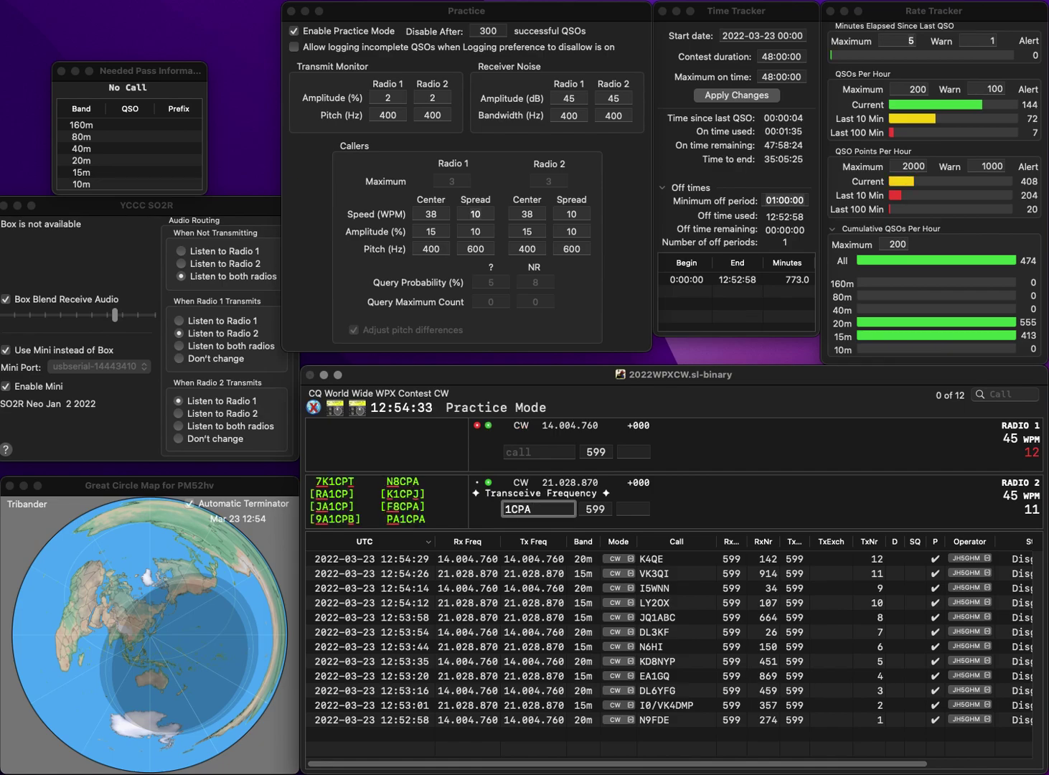
{"action": "key", "text": "Home"}
{"action": "type", "text": "PA"}
{"action": "key", "text": "Return"}
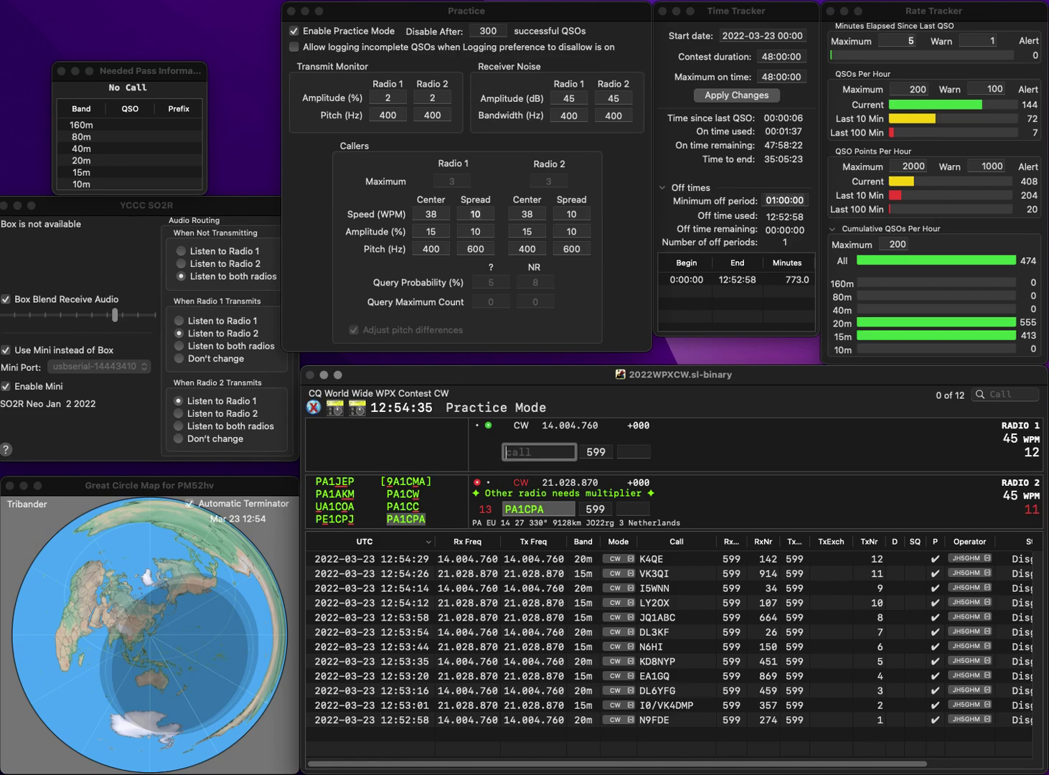
Answer VL2D on Radio 1 and log PA1CPA on Radio 2 with received number 85.
{"action": "type", "text": "2D"}
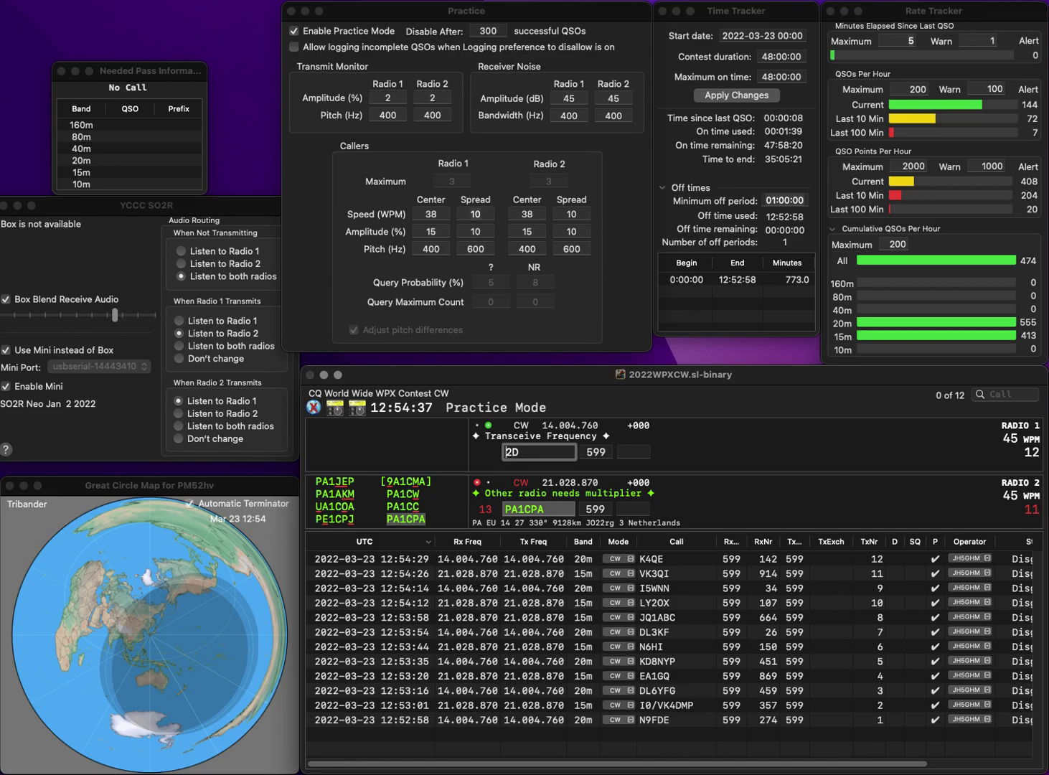
{"action": "key", "text": "Home"}
{"action": "type", "text": "VL"}
{"action": "key", "text": "Return"}
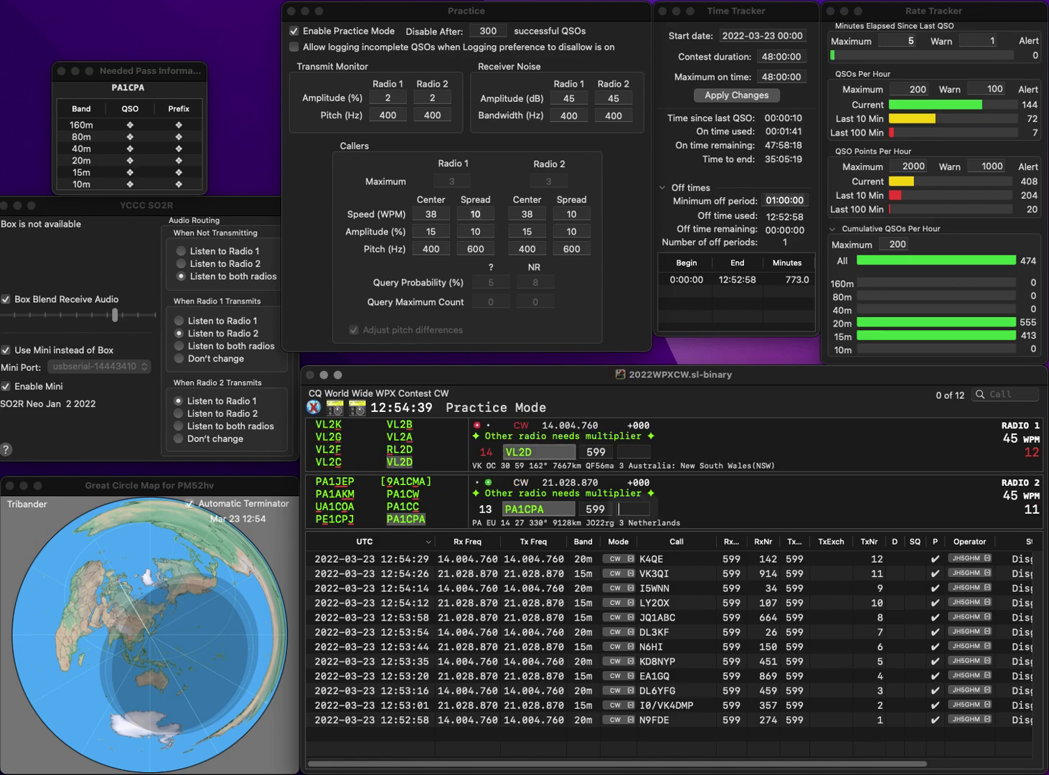
{"action": "type", "text": "85"}
{"action": "key", "text": "Return"}
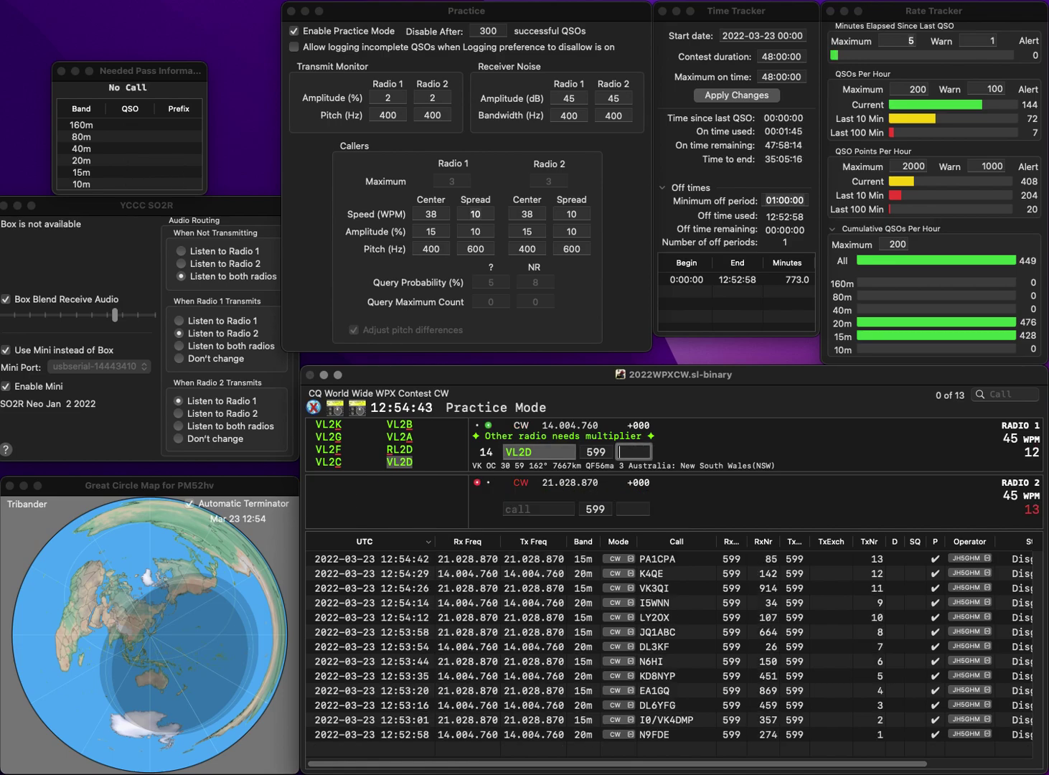
Correct the Radio 1 call to VL2B, resend the exchange, and answer AK4TC on Radio 2.
{"action": "left_click", "coordinate": [532, 451]}
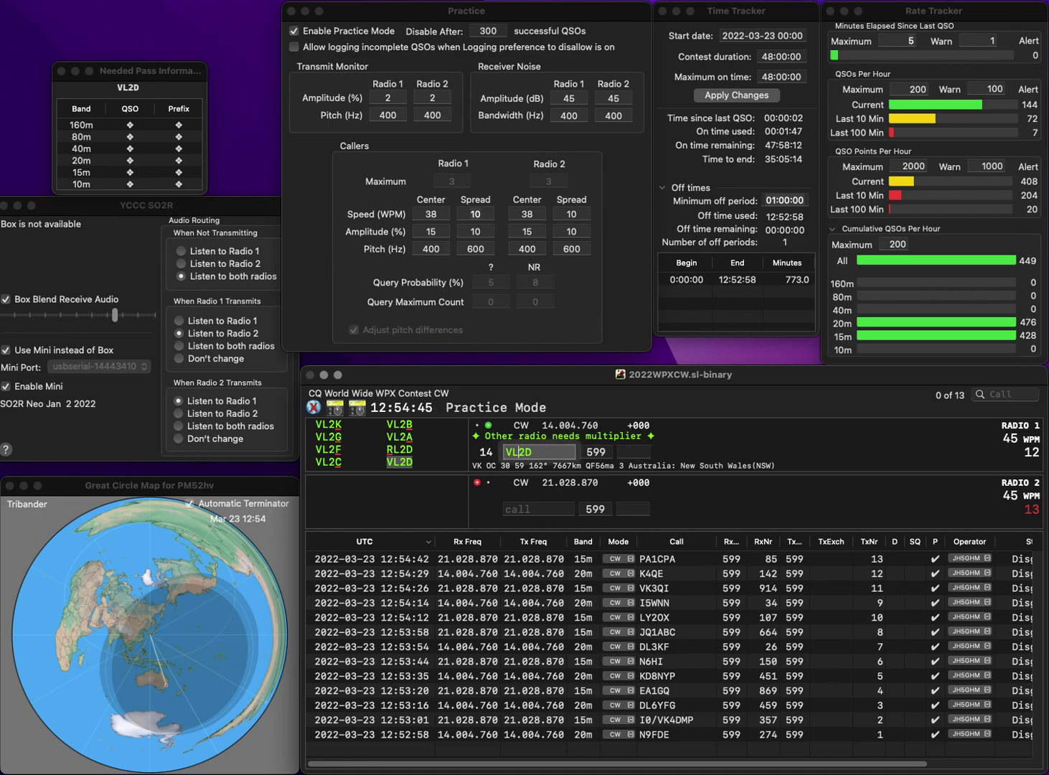
{"action": "key", "text": "BackSpace"}
{"action": "type", "text": "B"}
{"action": "key", "text": "Return"}
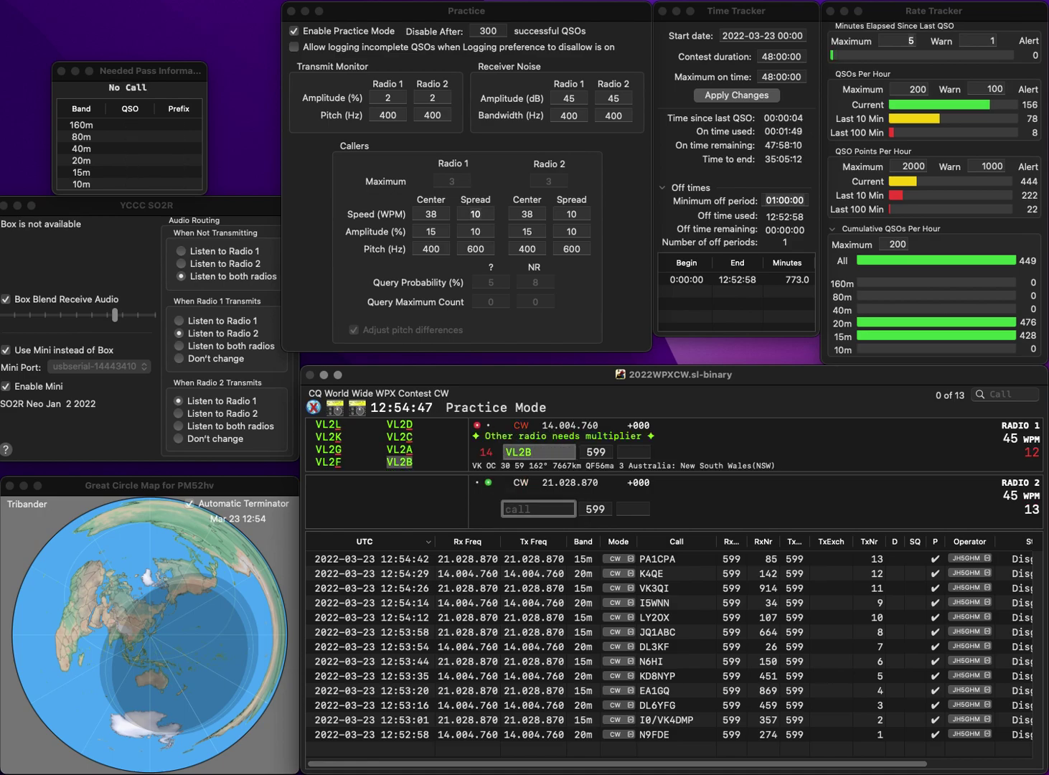
{"action": "type", "text": "AK4TC"}
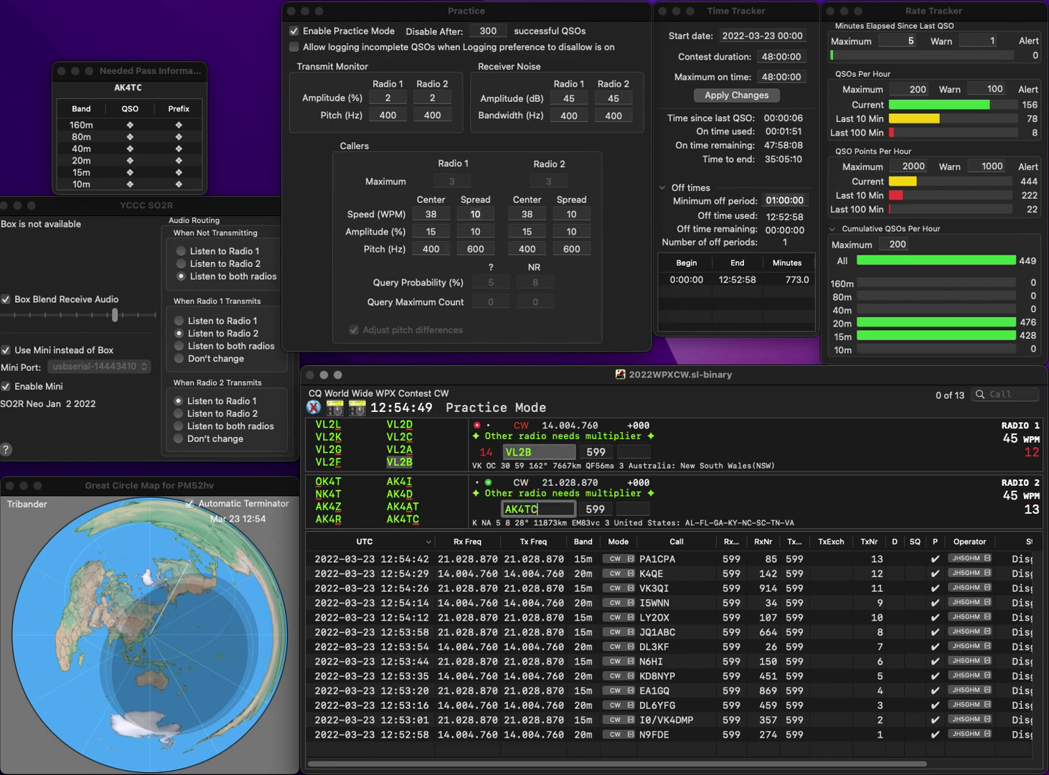
{"action": "key", "text": "Return"}
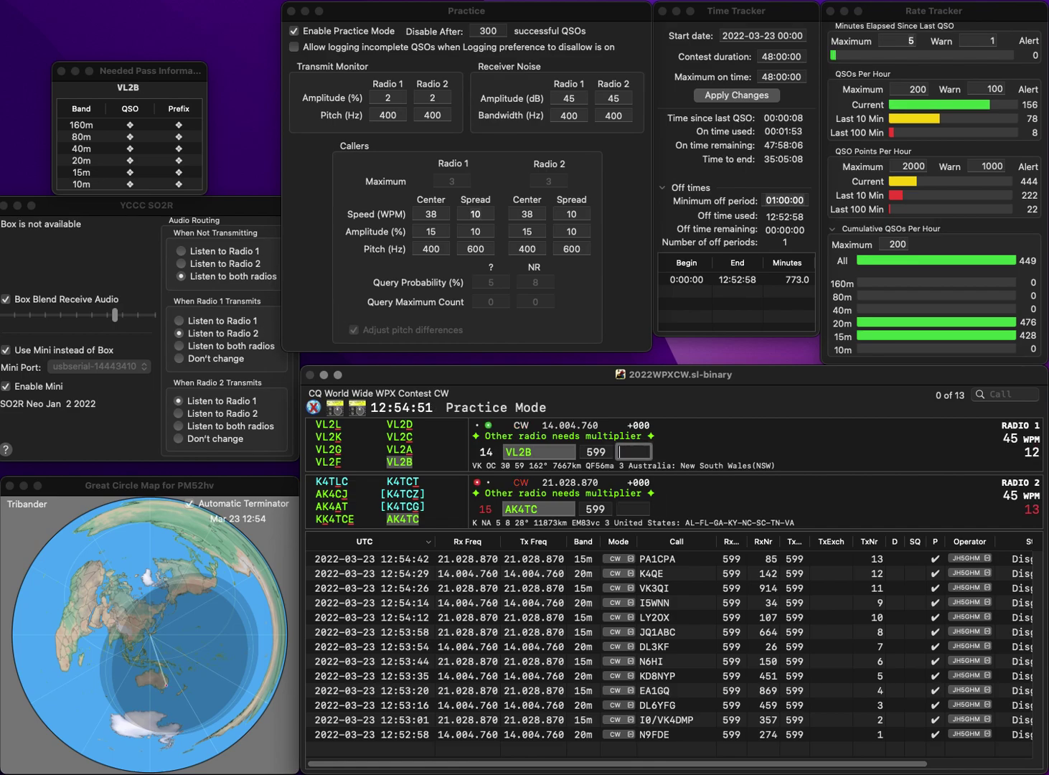
{"action": "type", "text": "744"}
{"action": "key", "text": "Return"}
{"action": "type", "text": "854"}
{"action": "key", "text": "Return"}
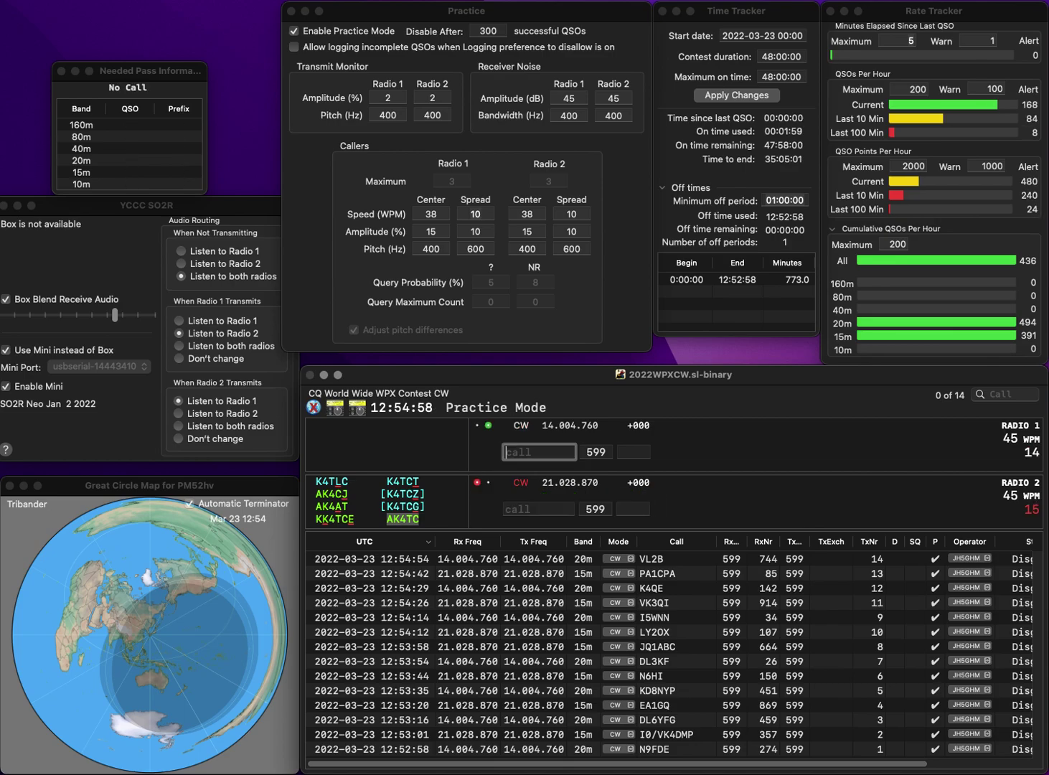
Answer the partial call KGK on Radio 1 and KI8N on Radio 2.
{"action": "type", "text": "KGK"}
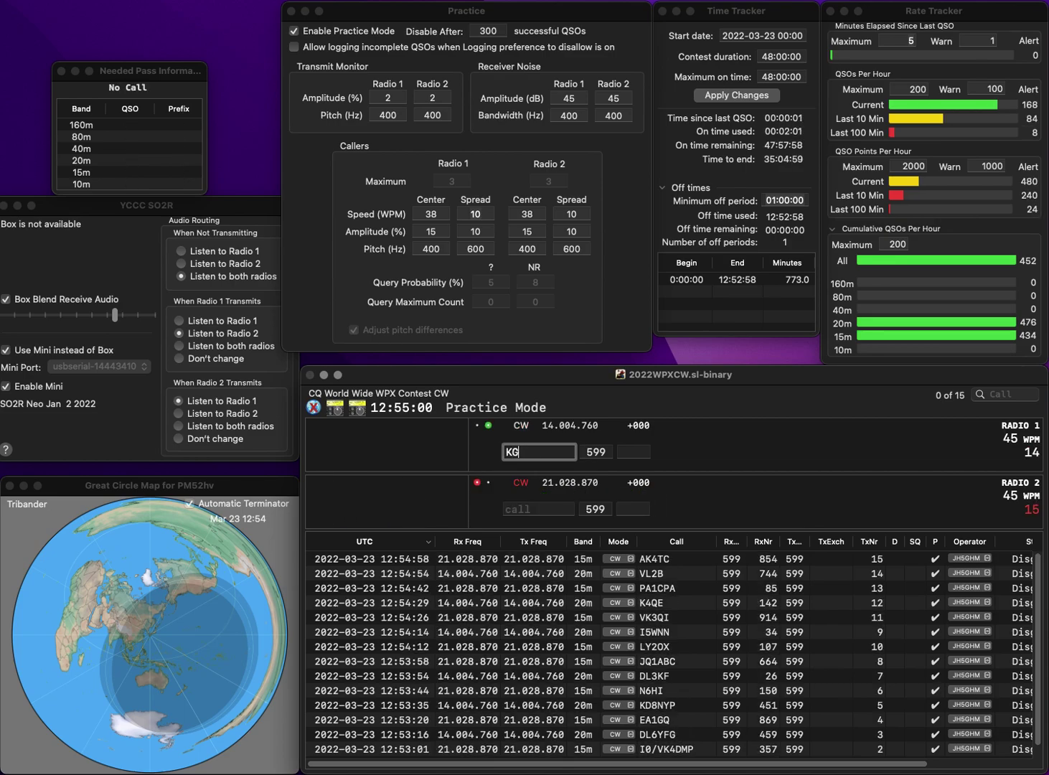
{"action": "key", "text": "Return"}
{"action": "key", "text": "grave"}
{"action": "type", "text": "KI"}
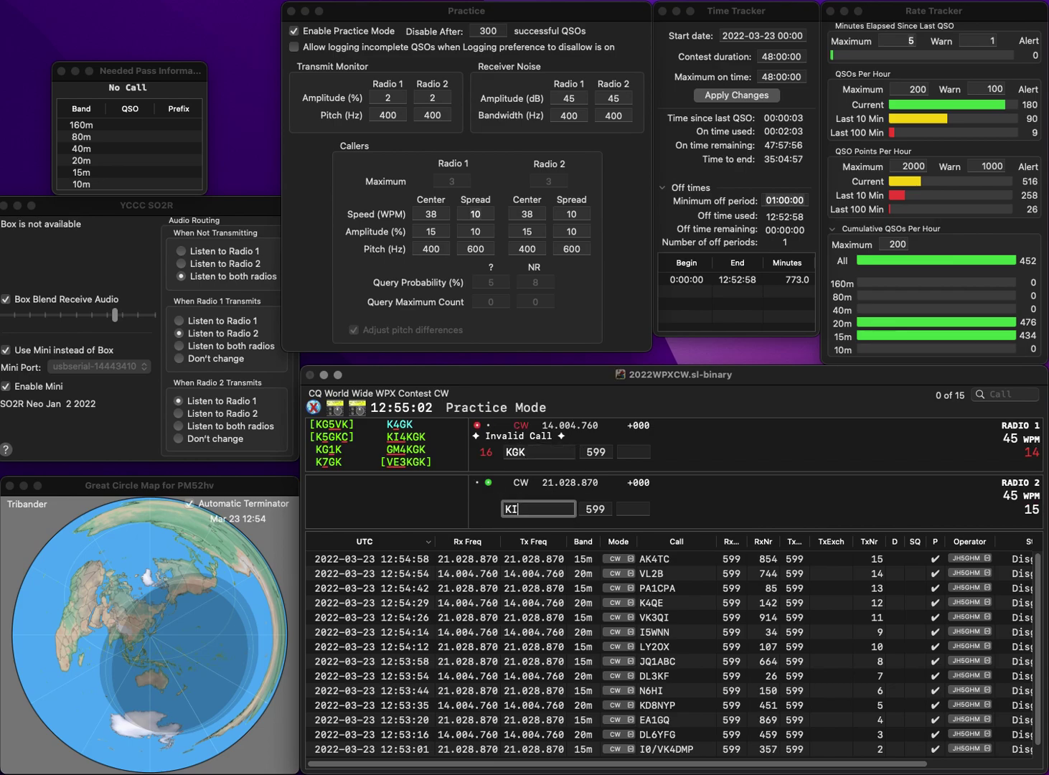
{"action": "type", "text": "8N"}
{"action": "key", "text": "Return"}
{"action": "key", "text": "grave"}
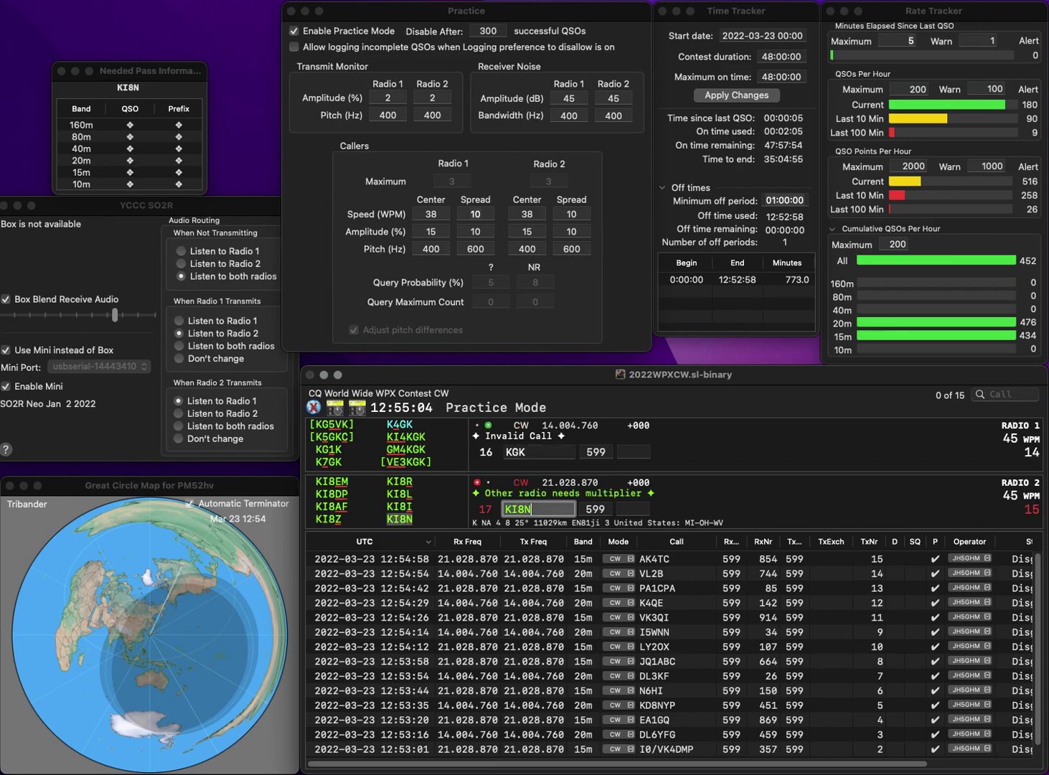
{"action": "key", "text": "BackSpace"}
{"action": "key", "text": "BackSpace"}
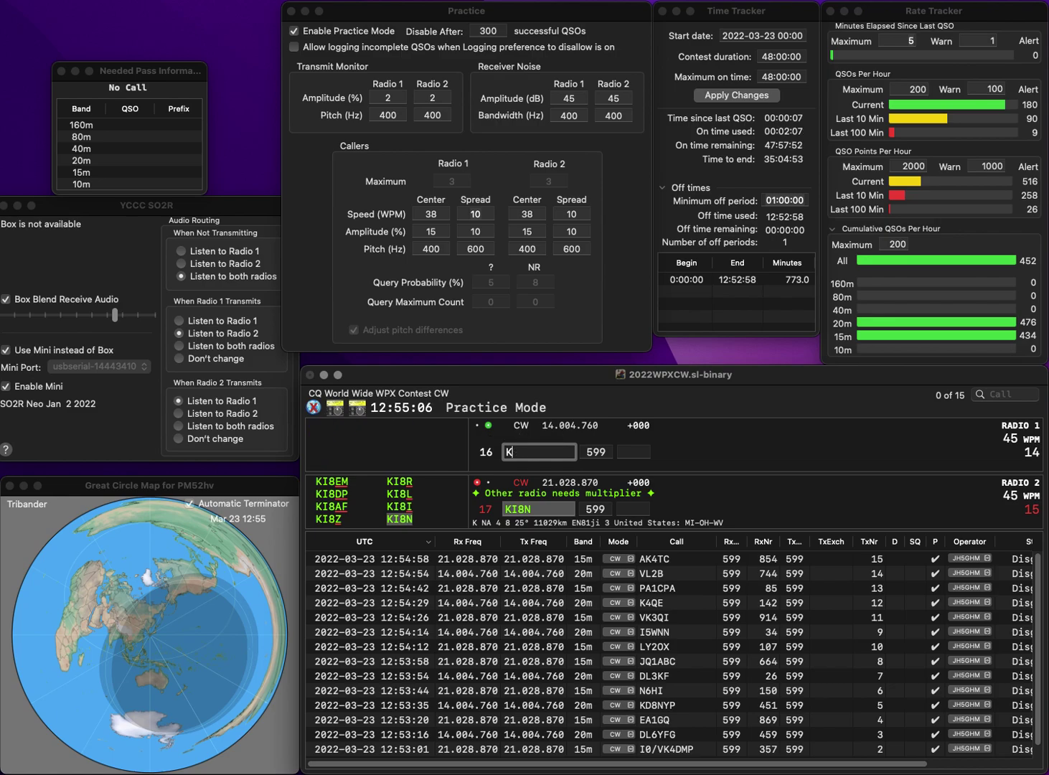
{"action": "type", "text": "Z3I"}
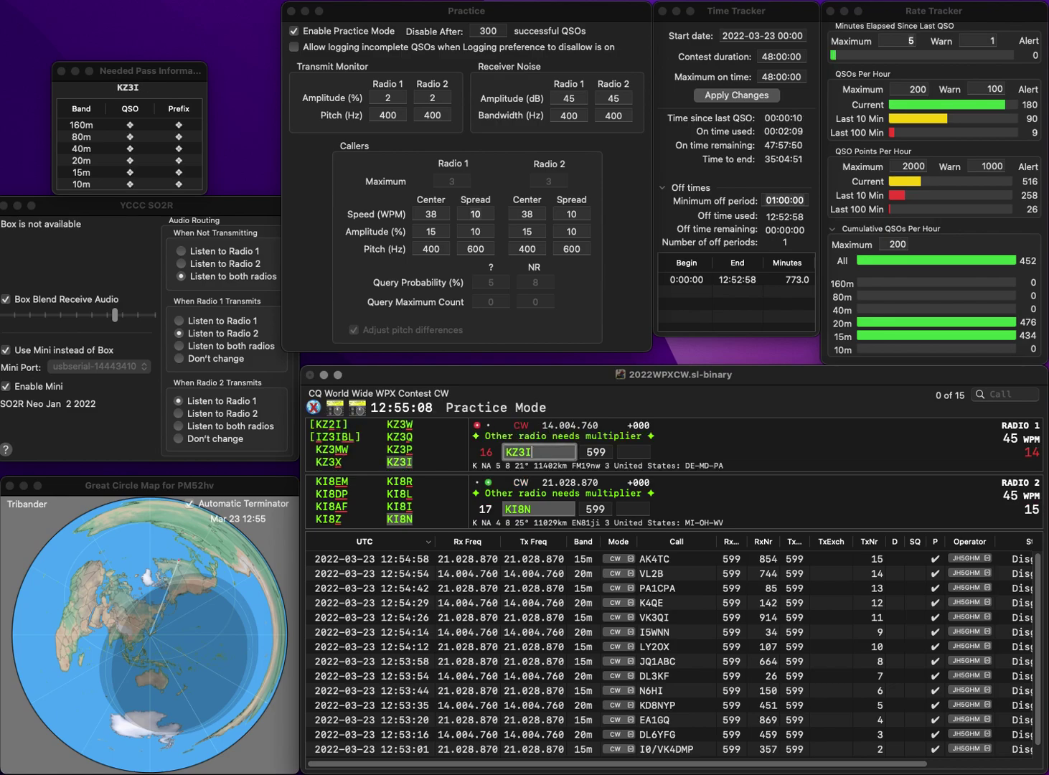
{"action": "key", "text": "grave"}
{"action": "type", "text": "08"}
{"action": "key", "text": "Return"}
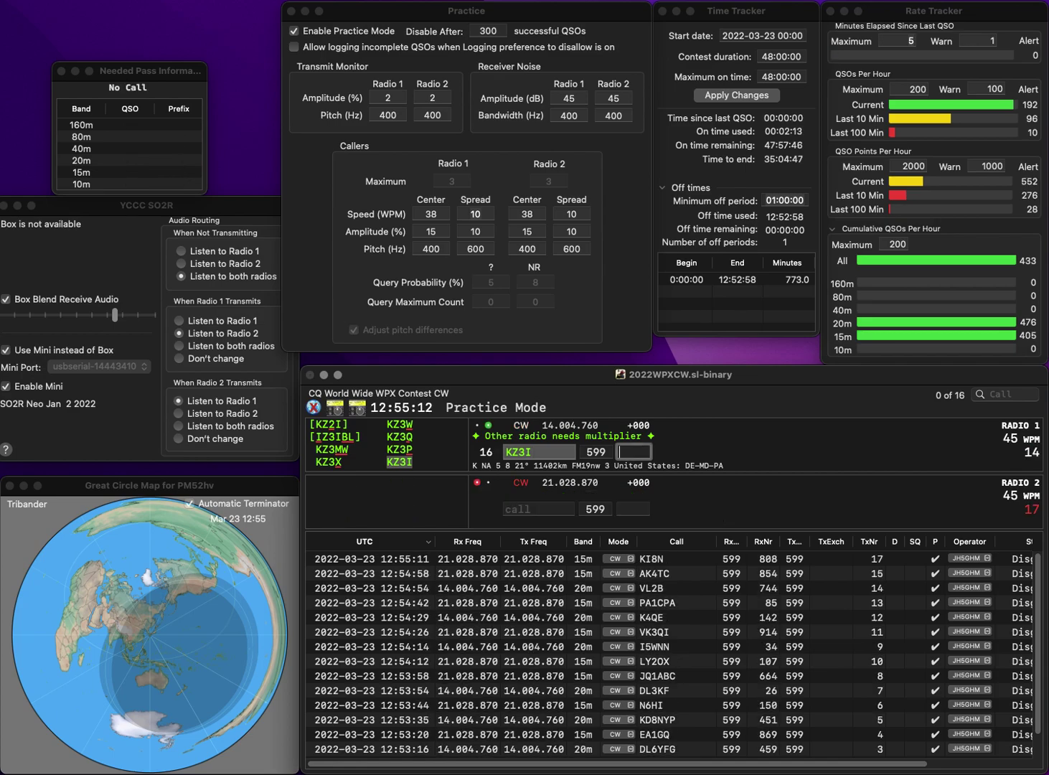
{"action": "type", "text": "739"}
{"action": "key", "text": "Return"}
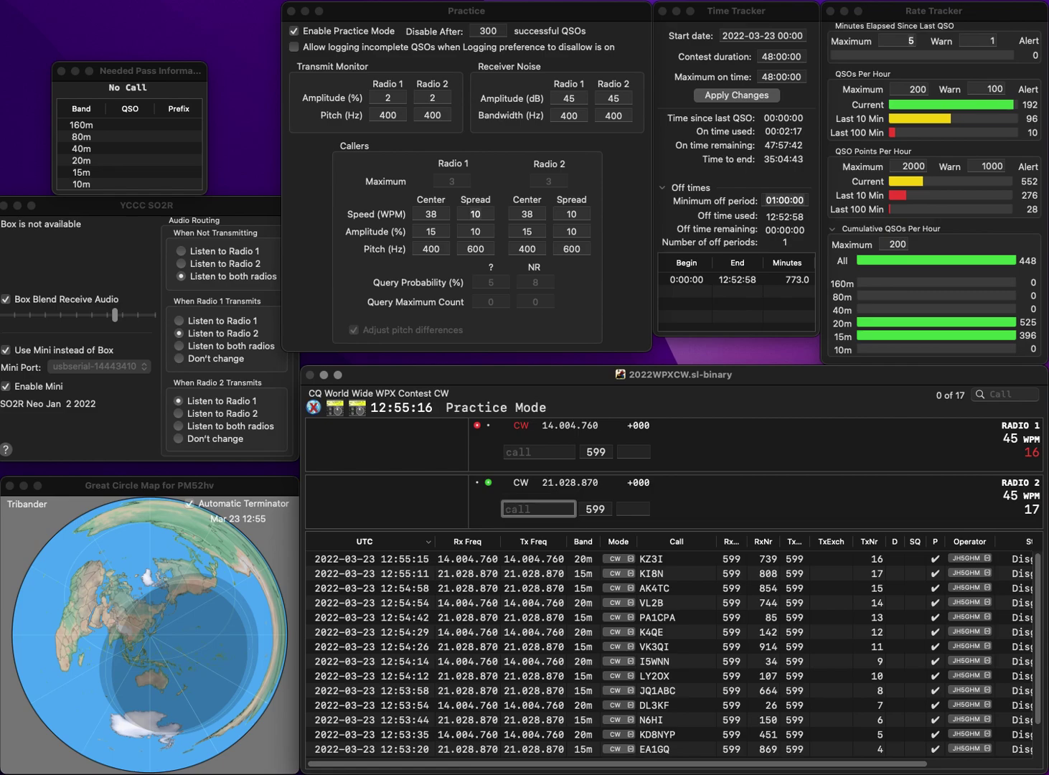
Answer the partial call A on Radio 2 and N0IPA on Radio 1.
{"action": "type", "text": "A"}
{"action": "key", "text": "Return"}
{"action": "type", "text": "N0IPA"}
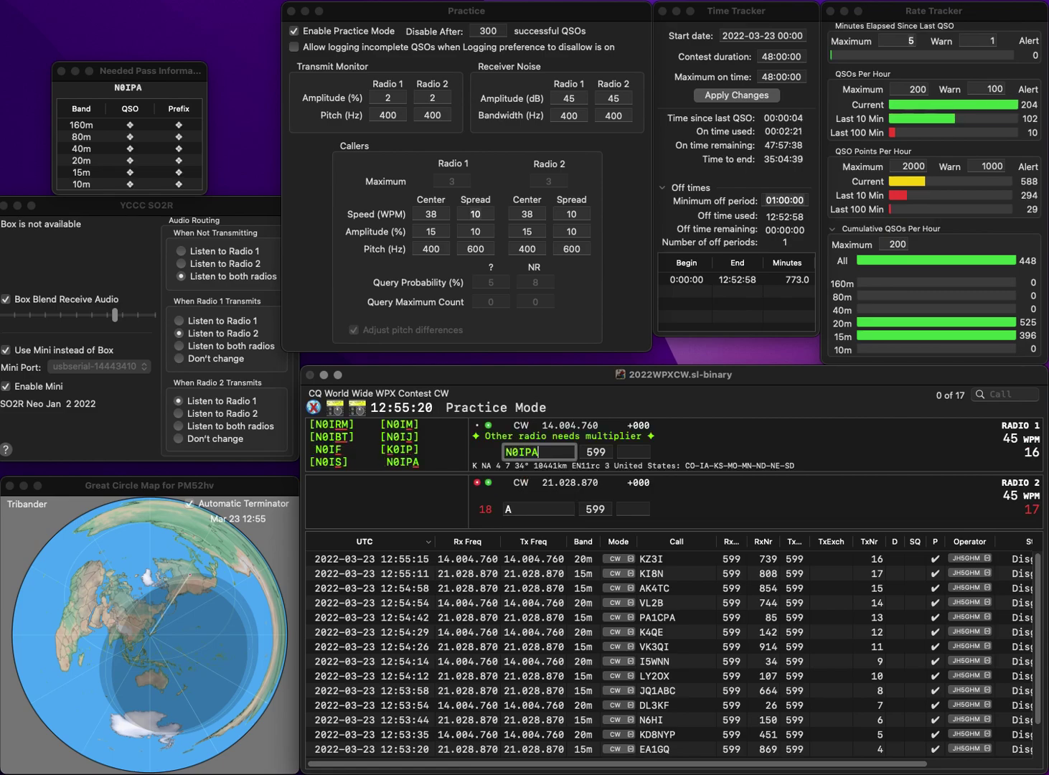
{"action": "key", "text": "Return"}
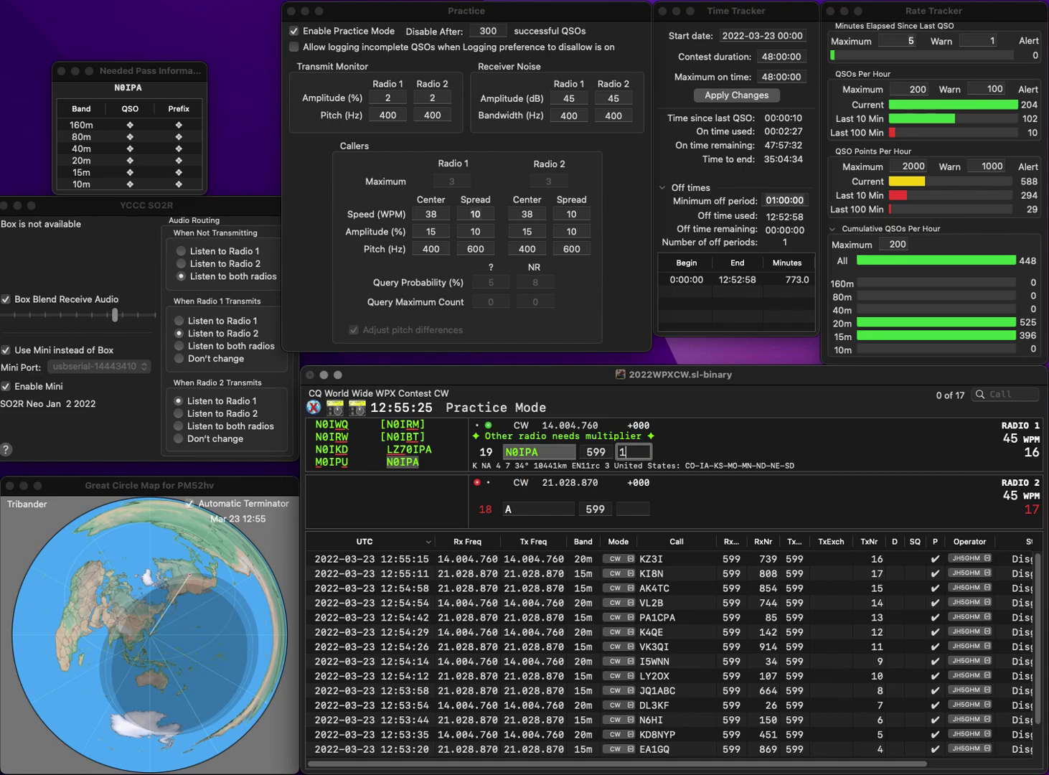
{"action": "type", "text": "4"}
{"action": "key", "text": "Return"}
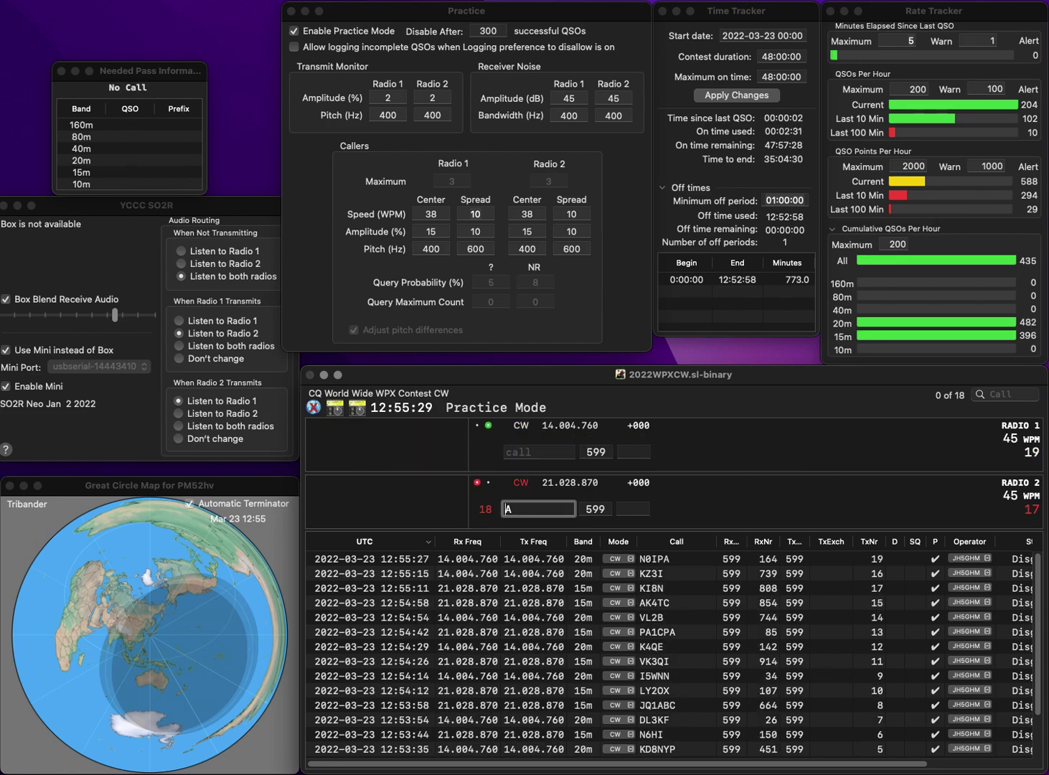
{"action": "key", "text": "BackSpace"}
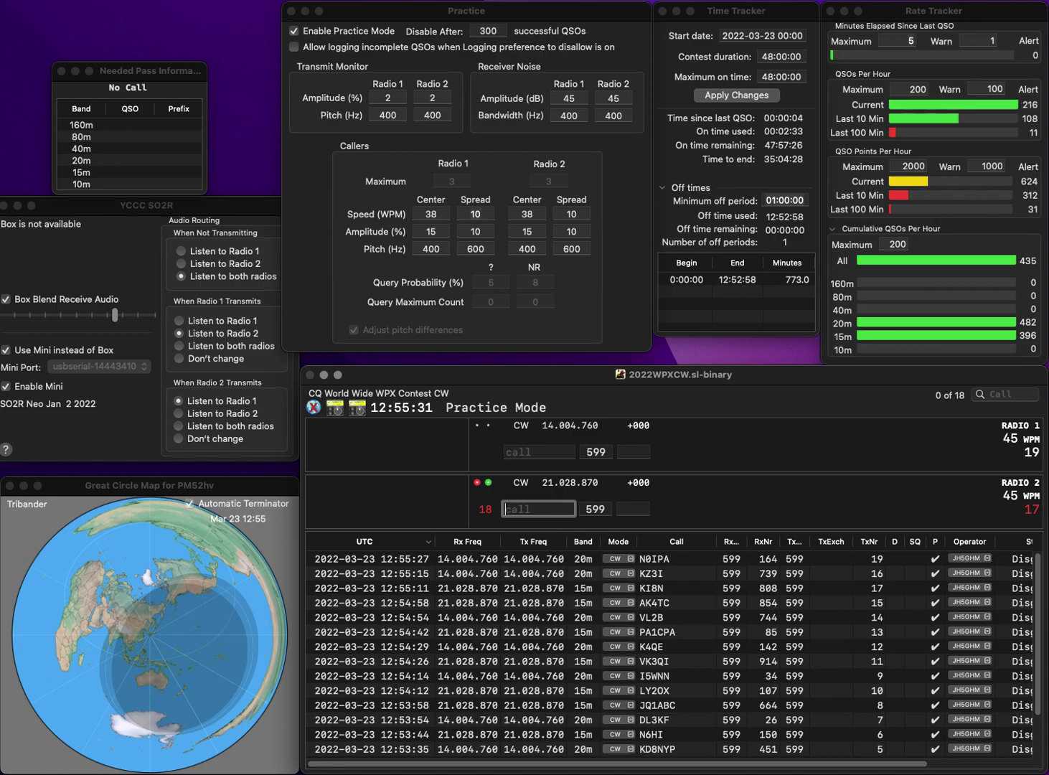
{"action": "type", "text": "U"}
{"action": "type", "text": "Y"}
{"action": "key", "text": "Return"}
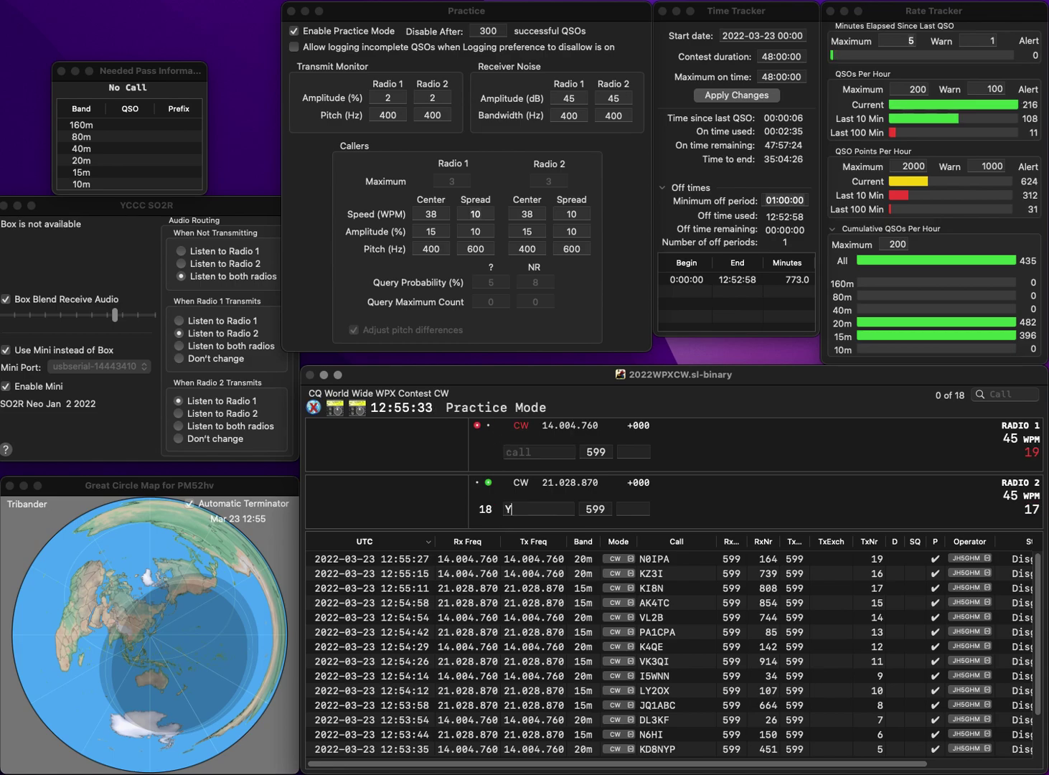
{"action": "type", "text": "VA3ATB"}
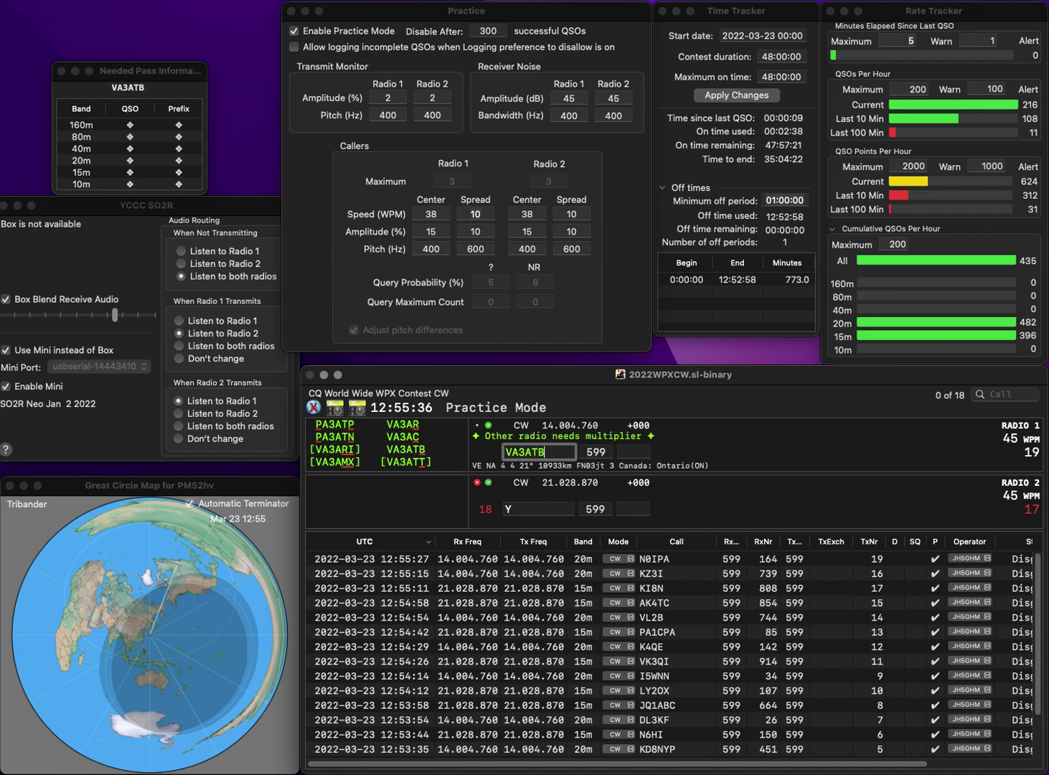
{"action": "key", "text": "grave"}
{"action": "key", "text": "Left"}
{"action": "type", "text": "2W"}
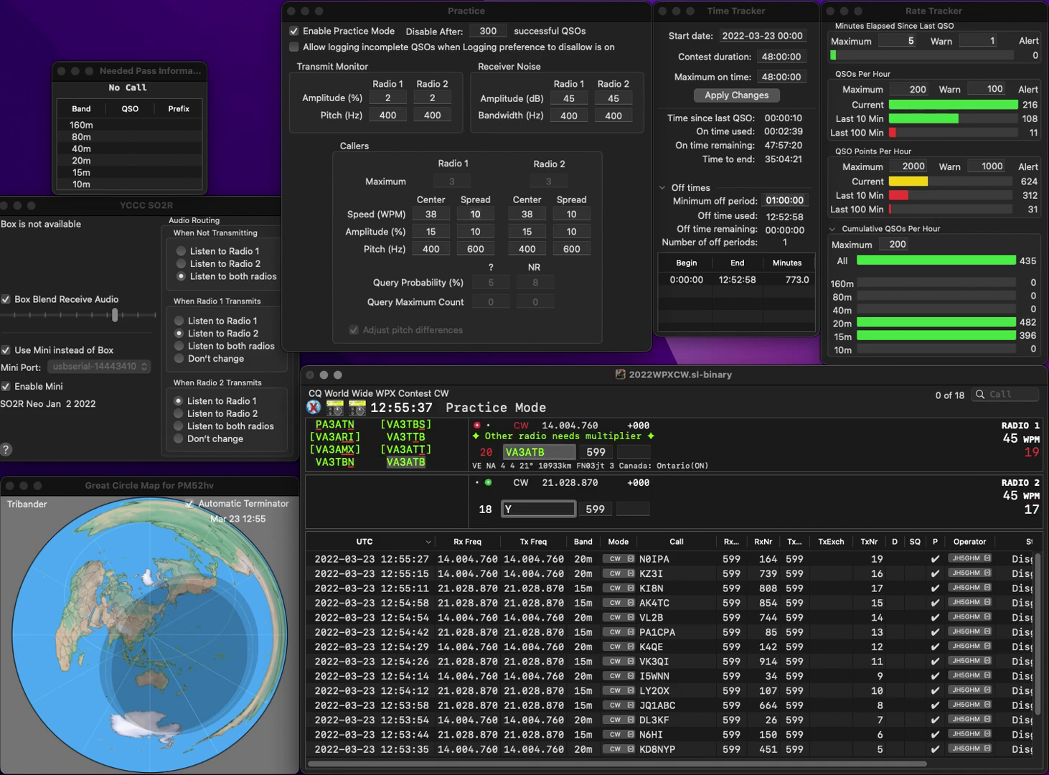
{"action": "key", "text": "BackSpace"}
{"action": "type", "text": "A"}
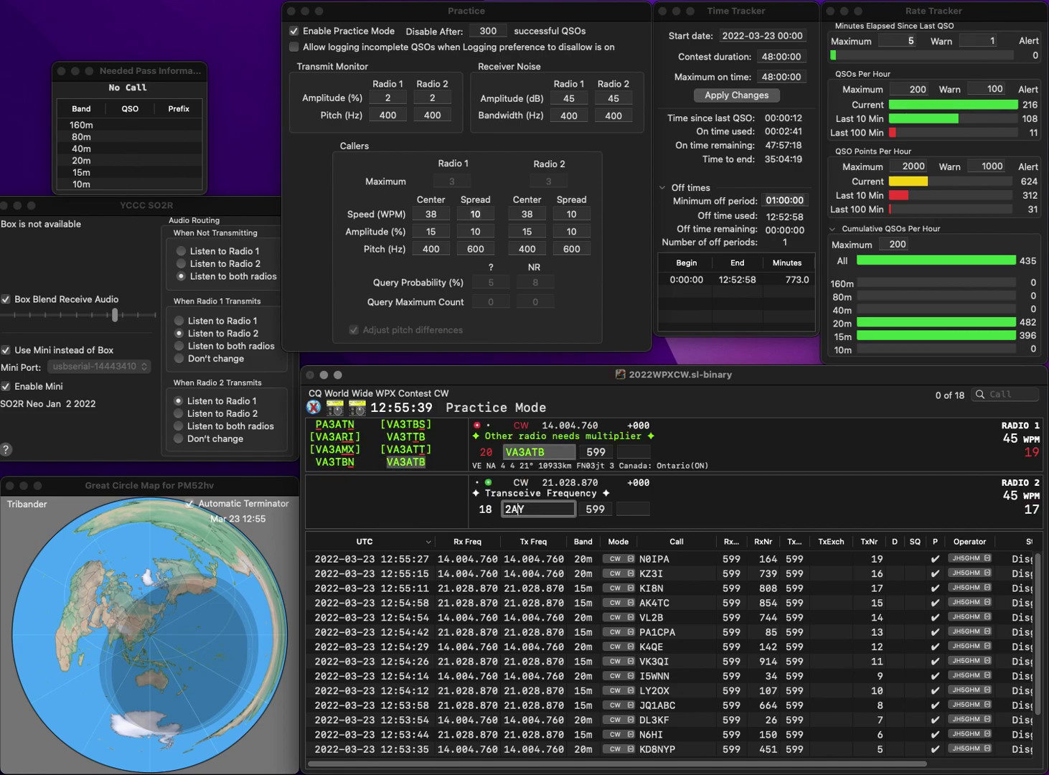
{"action": "key", "text": "Left"}
{"action": "key", "text": "Left"}
{"action": "type", "text": "KA"}
{"action": "key", "text": "grave"}
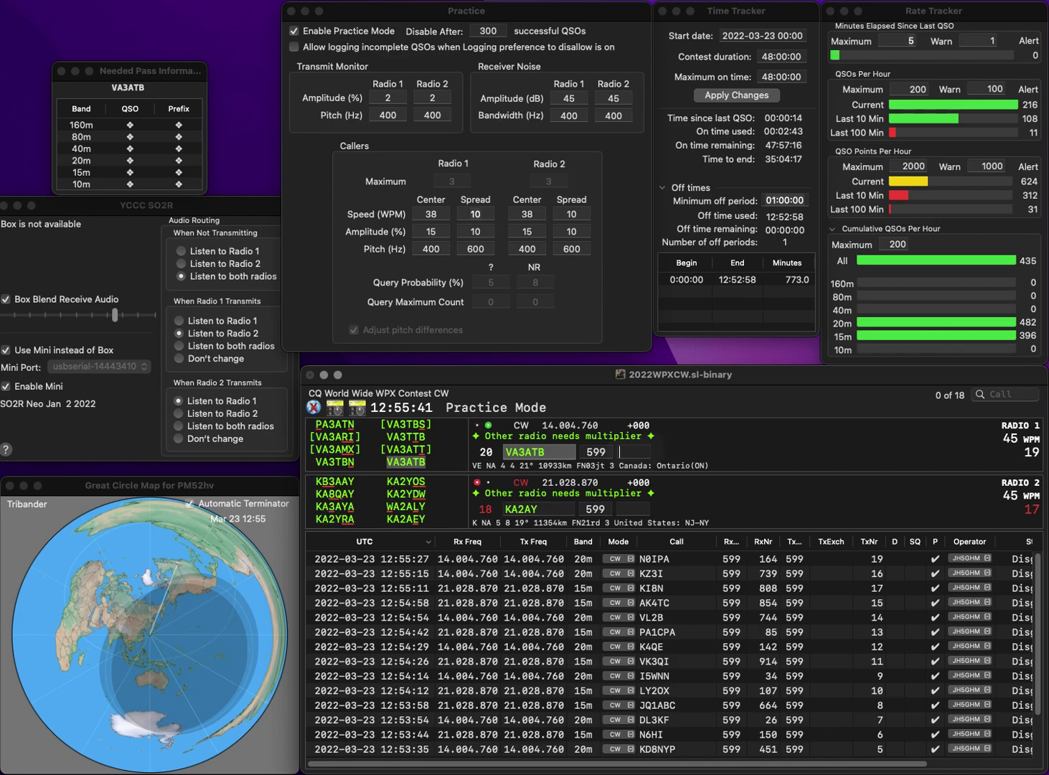
{"action": "type", "text": "90"}
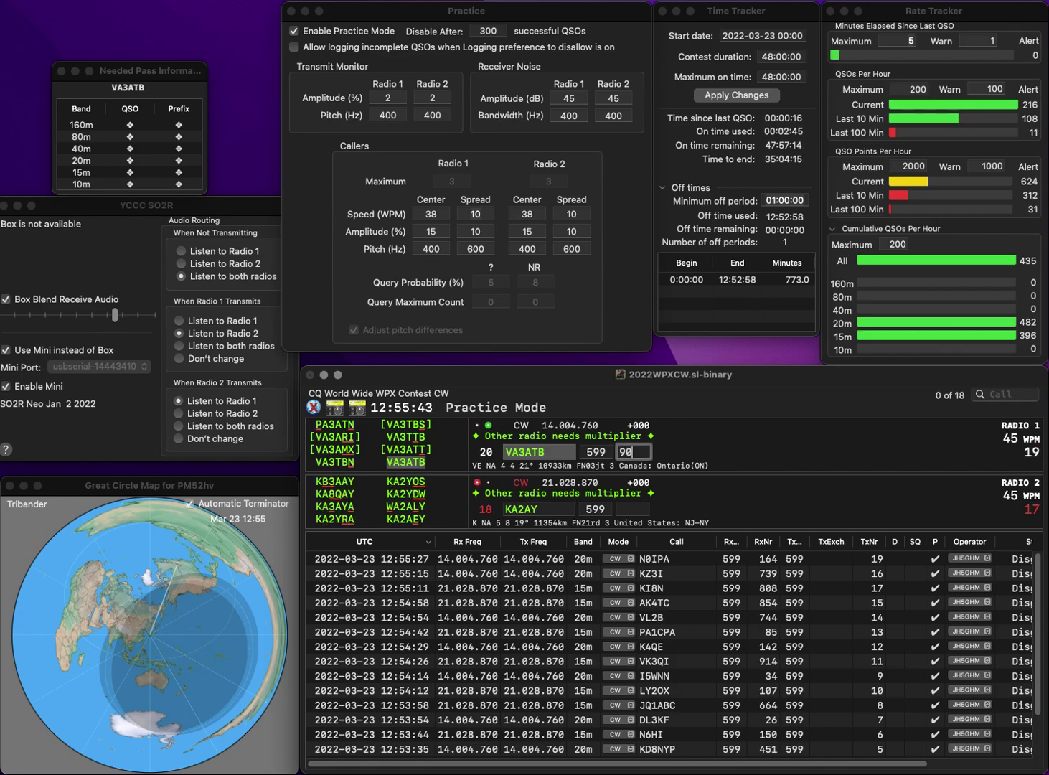
{"action": "key", "text": "grave"}
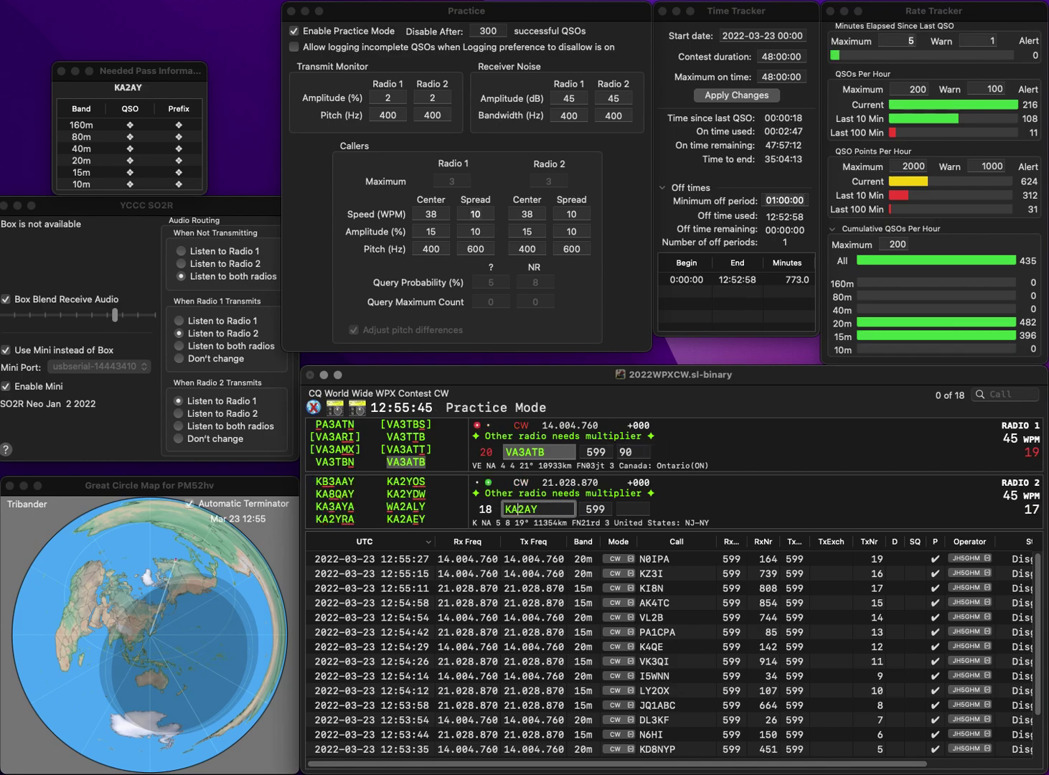
{"action": "key", "text": "BackSpace"}
{"action": "type", "text": "E"}
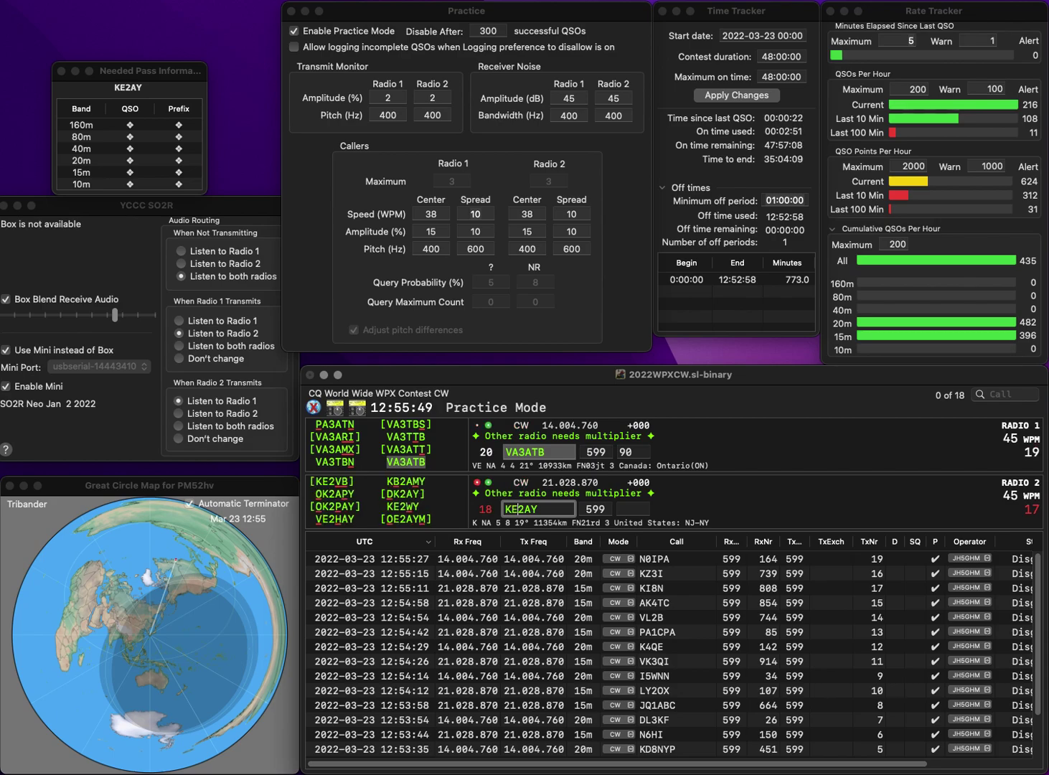
{"action": "key", "text": "Right"}
{"action": "key", "text": "BackSpace"}
{"action": "type", "text": "W"}
{"action": "key", "text": "grave"}
{"action": "key", "text": "grave"}
{"action": "key", "text": "Return"}
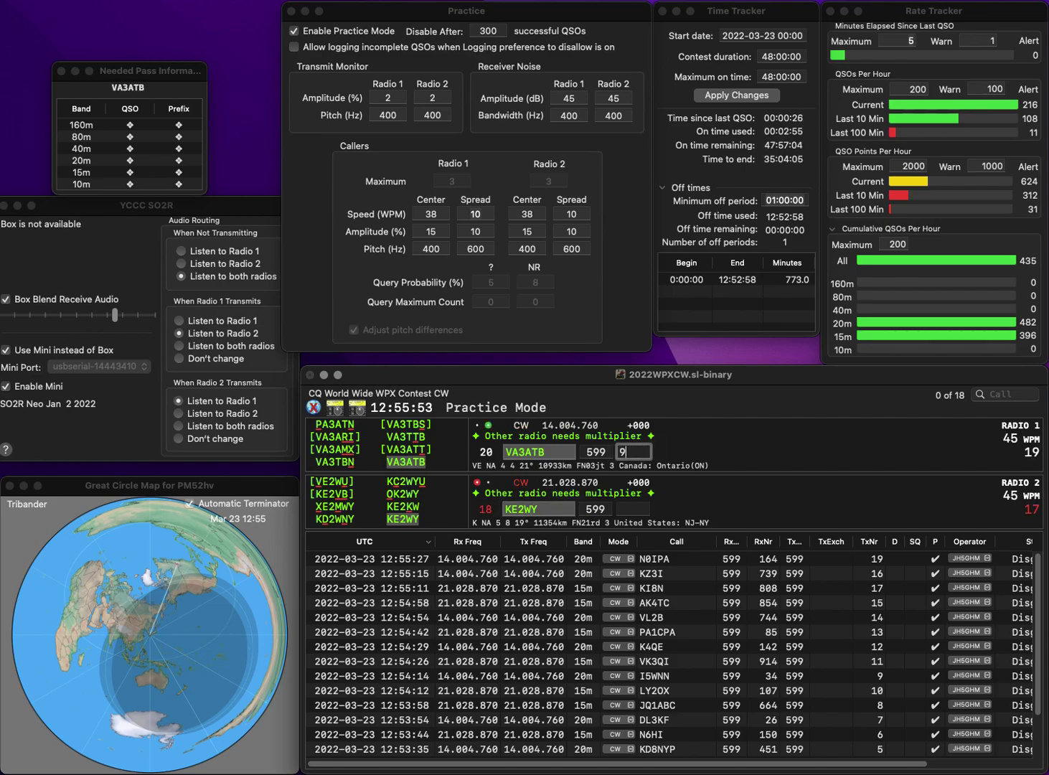
{"action": "key", "text": "Return"}
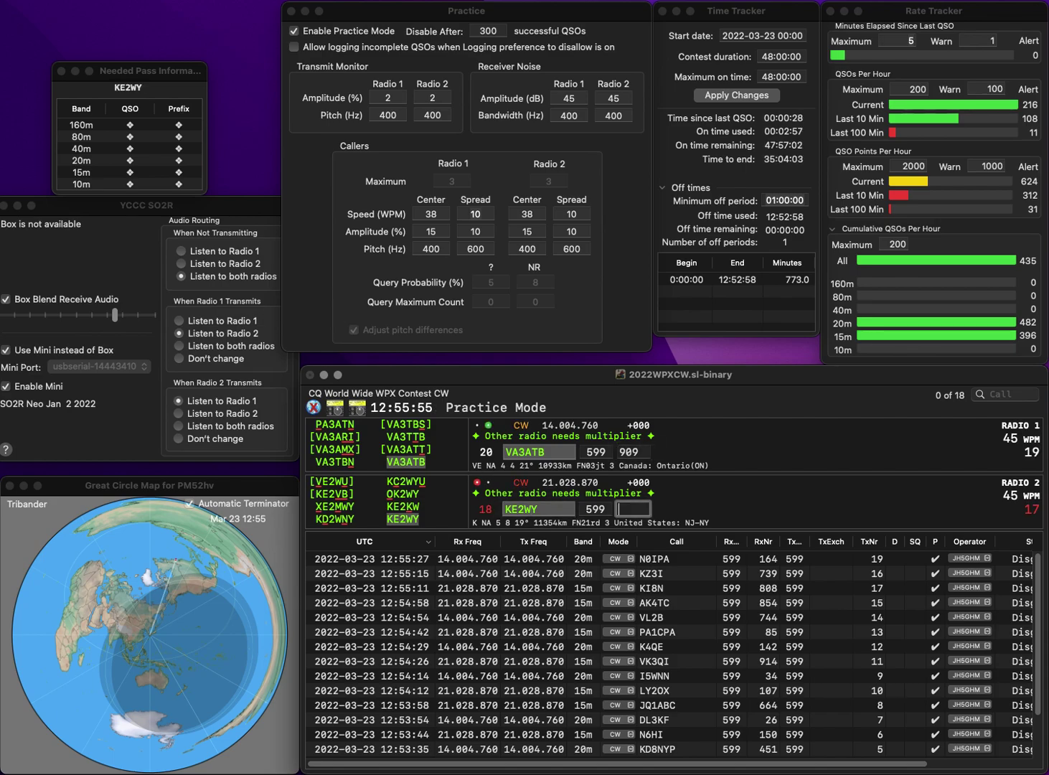
{"action": "type", "text": "538"}
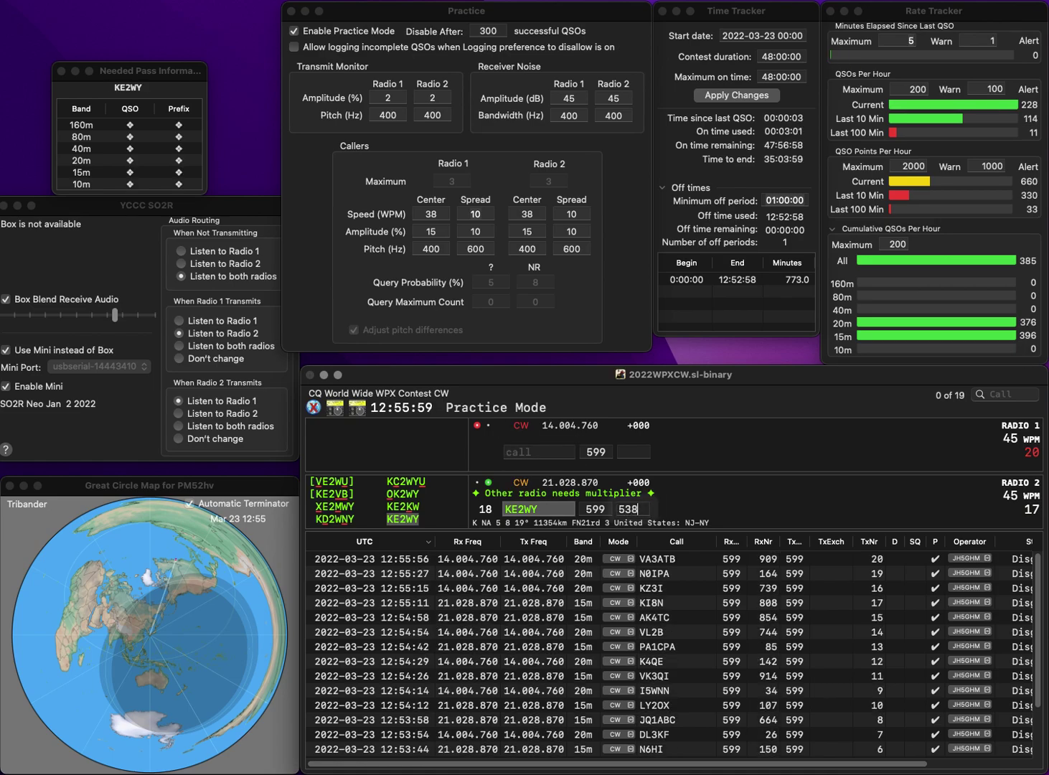
{"action": "key", "text": "Return"}
Answer W3WH on Radio 1 and UW8U on Radio 2.
{"action": "type", "text": "W3"}
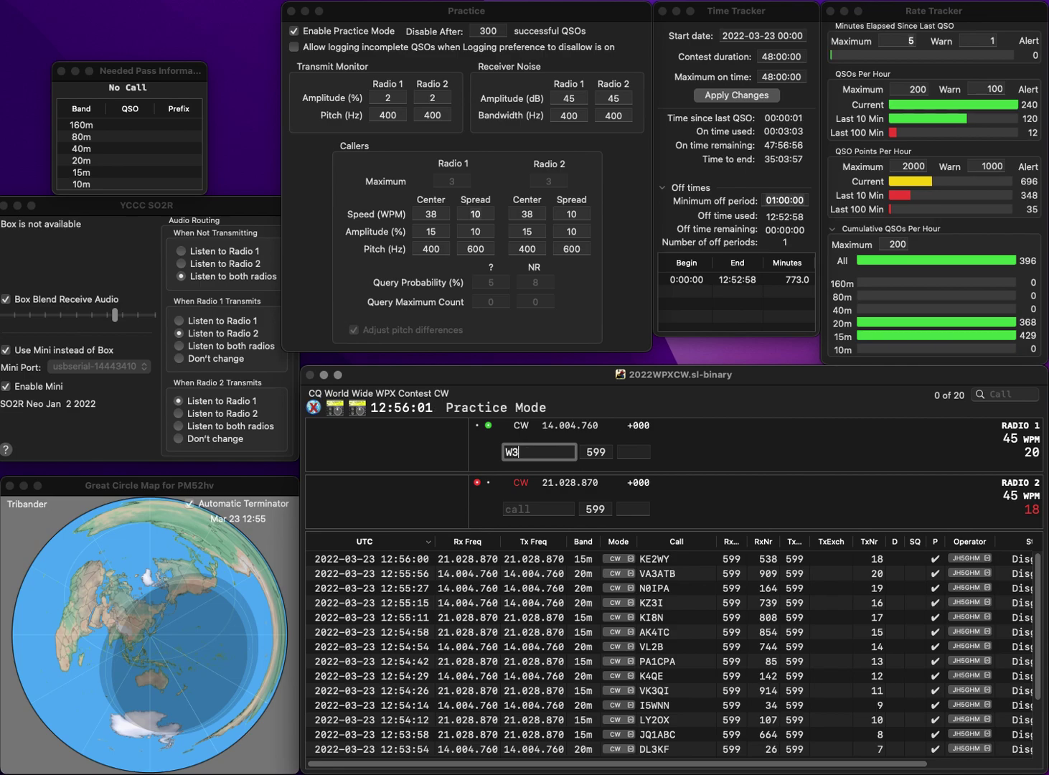
{"action": "type", "text": "WH"}
{"action": "type", "text": "UW8U"}
{"action": "key", "text": "Return"}
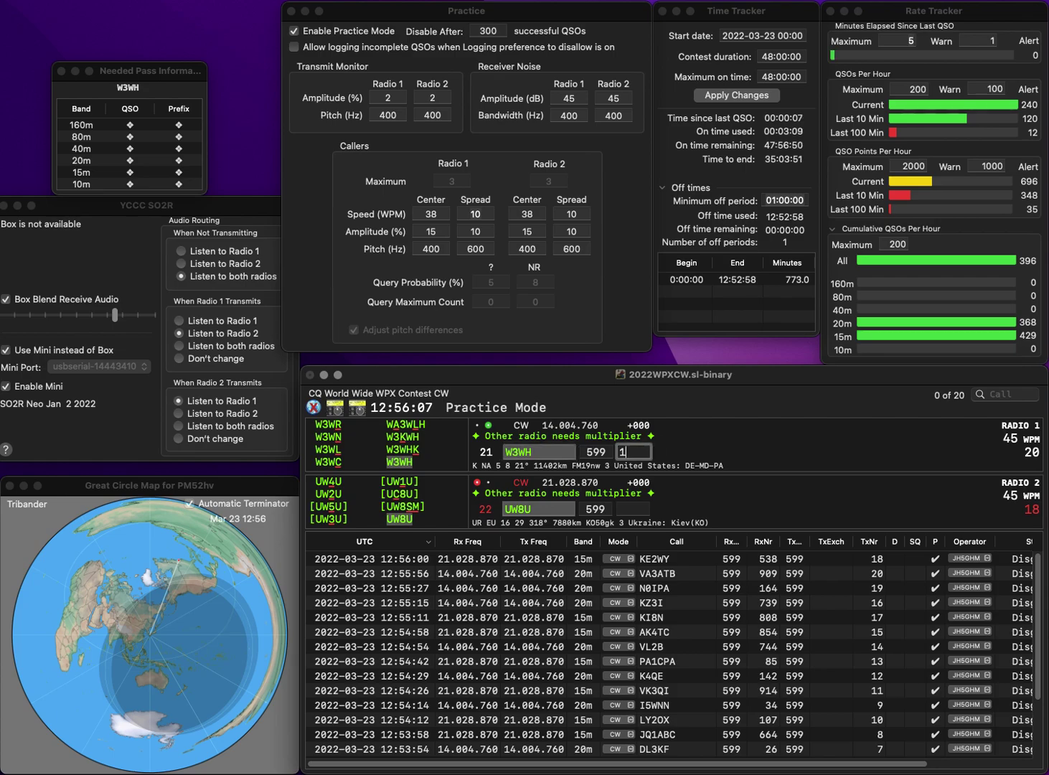
{"action": "key", "text": "Return"}
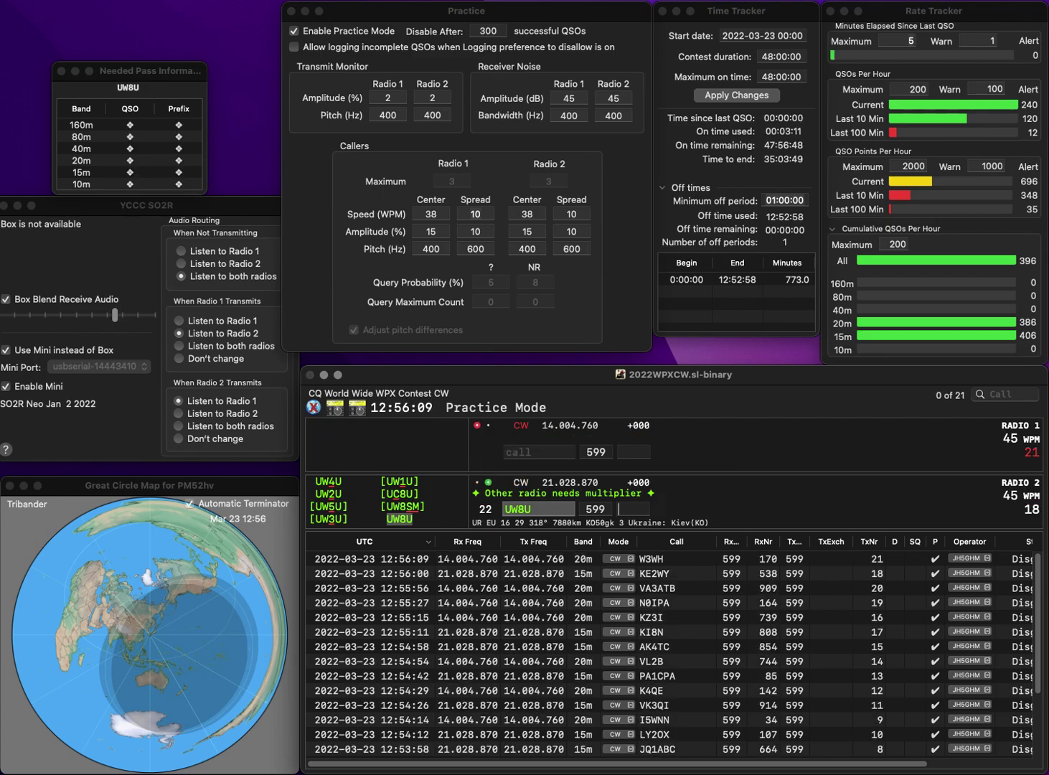
{"action": "type", "text": "395"}
{"action": "key", "text": "Return"}
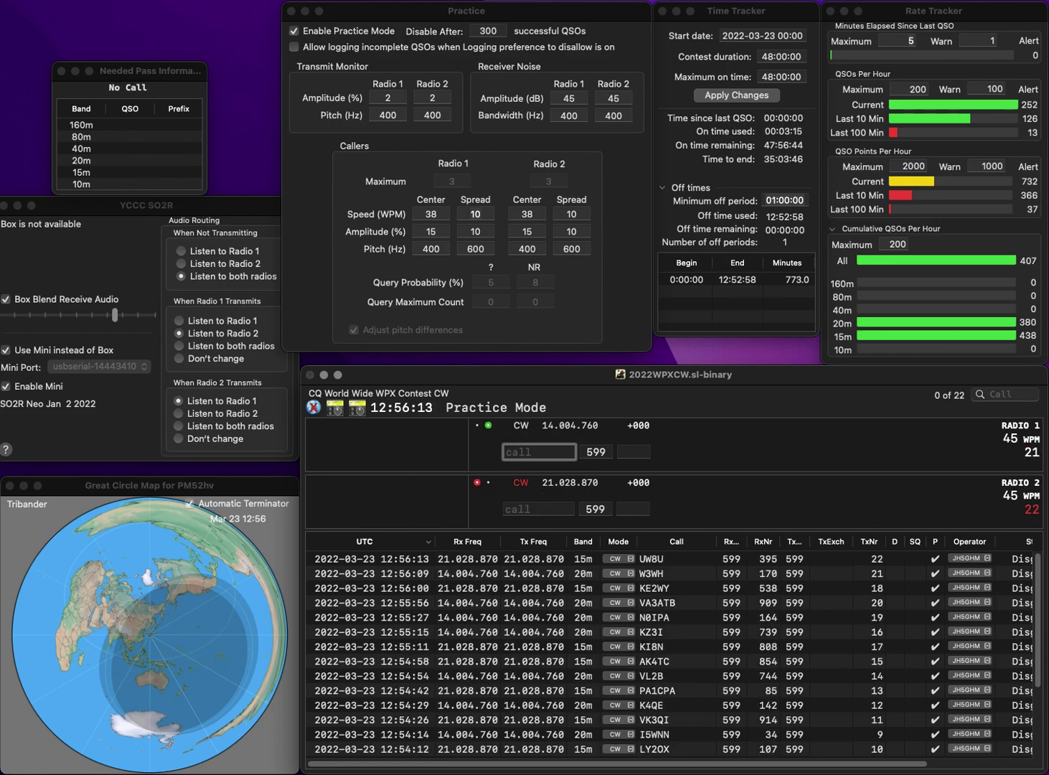
Answer M3X on Radio 1 and NG2J on Radio 2.
{"action": "type", "text": "M3X"}
{"action": "key", "text": "Return"}
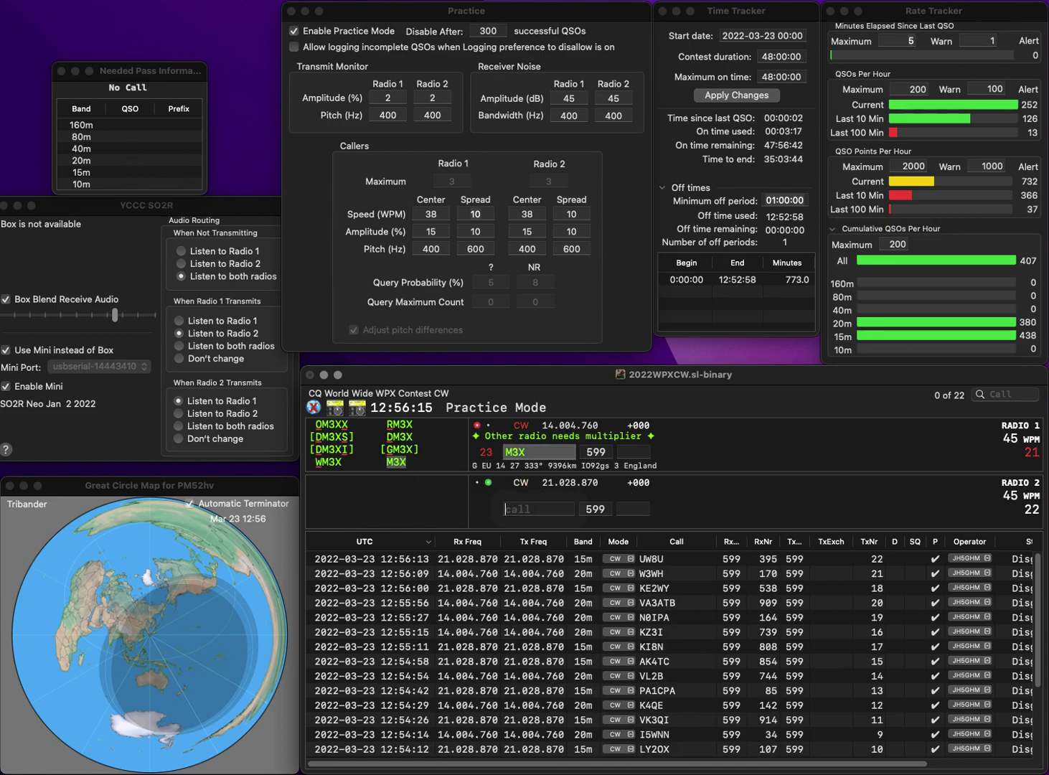
{"action": "type", "text": "NG2J"}
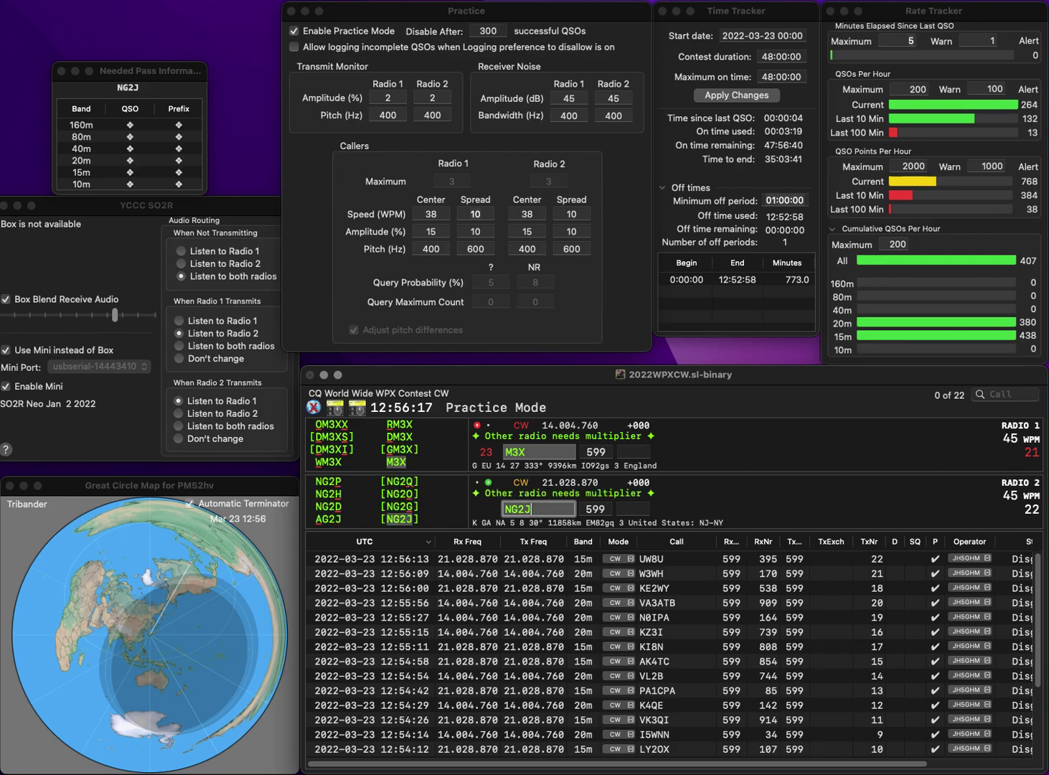
{"action": "key", "text": "Return"}
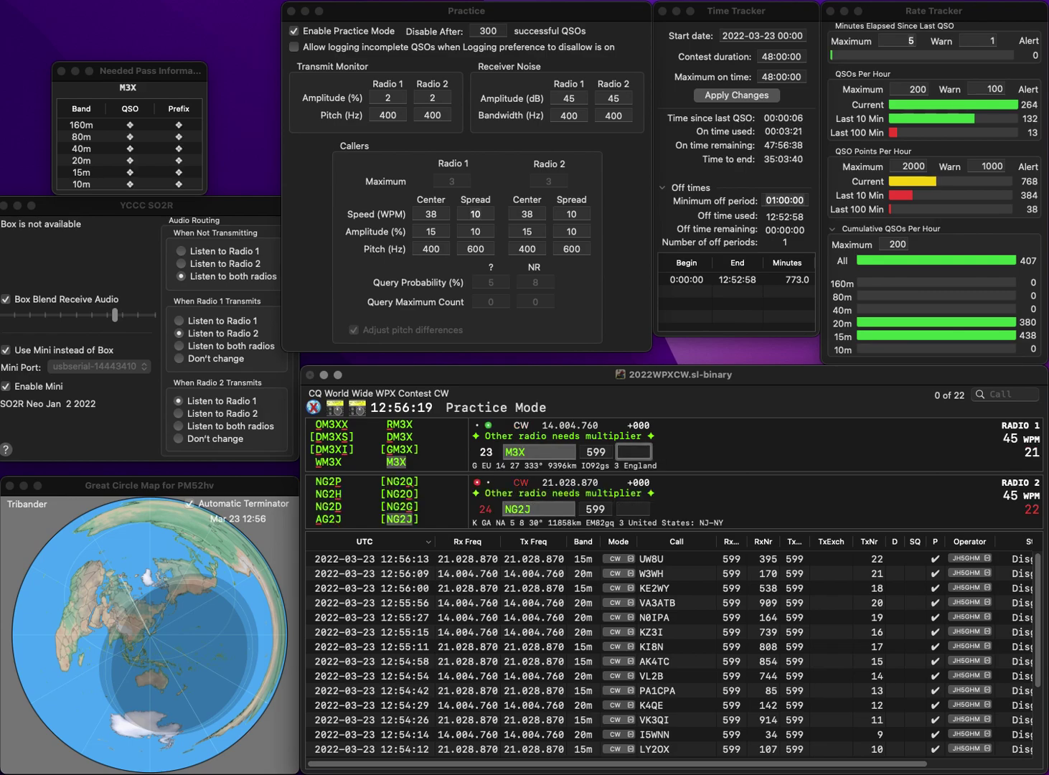
{"action": "type", "text": "297"}
{"action": "key", "text": "Return"}
{"action": "type", "text": "322"}
{"action": "key", "text": "Return"}
{"action": "type", "text": "PE10"}
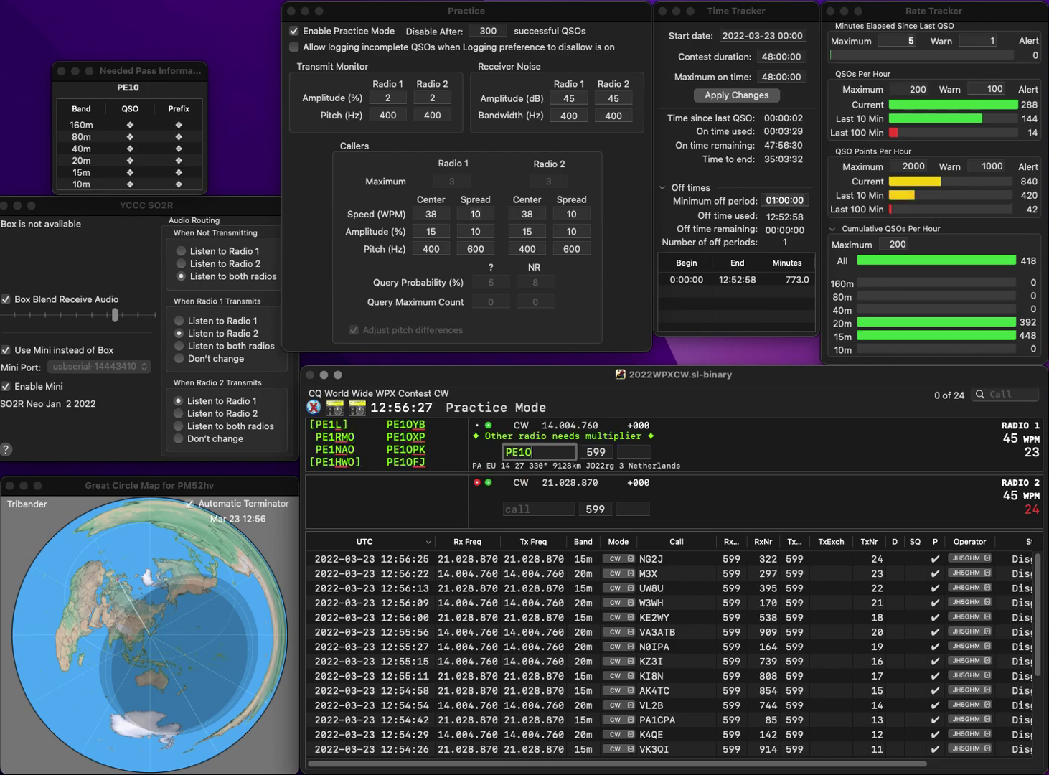
{"action": "type", "text": "XP"}
{"action": "key", "text": "Return"}
{"action": "type", "text": "FJL"}
{"action": "key", "text": "super+Left"}
{"action": "type", "text": "N9"}
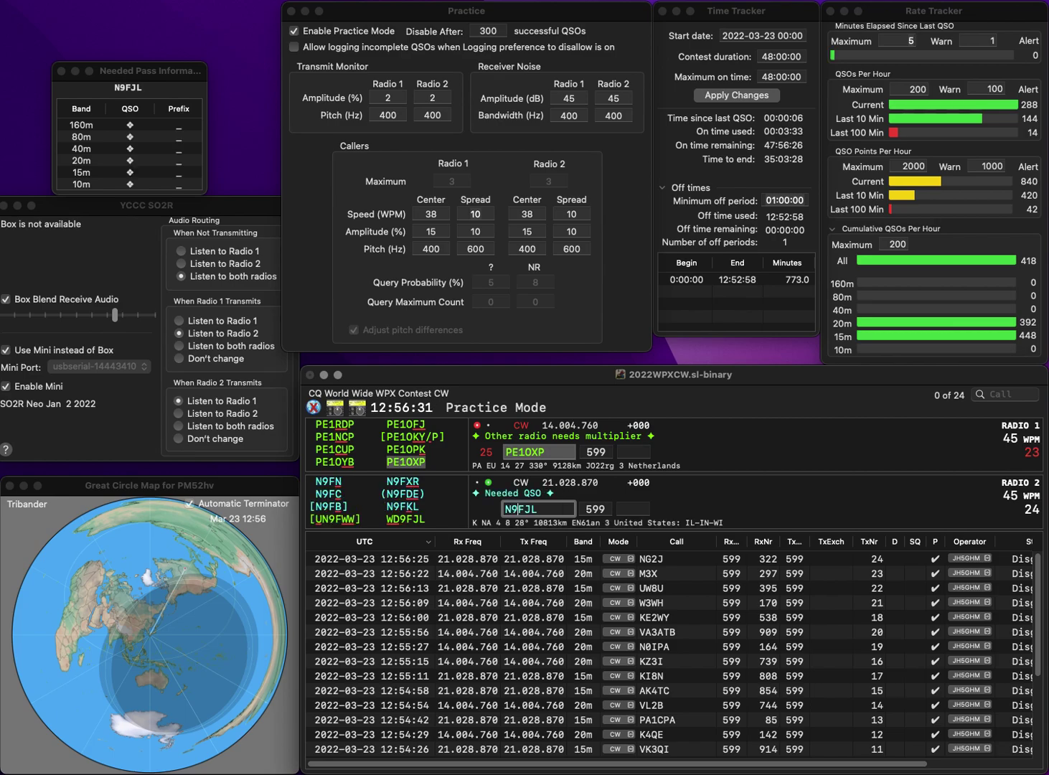
{"action": "key", "text": "Return"}
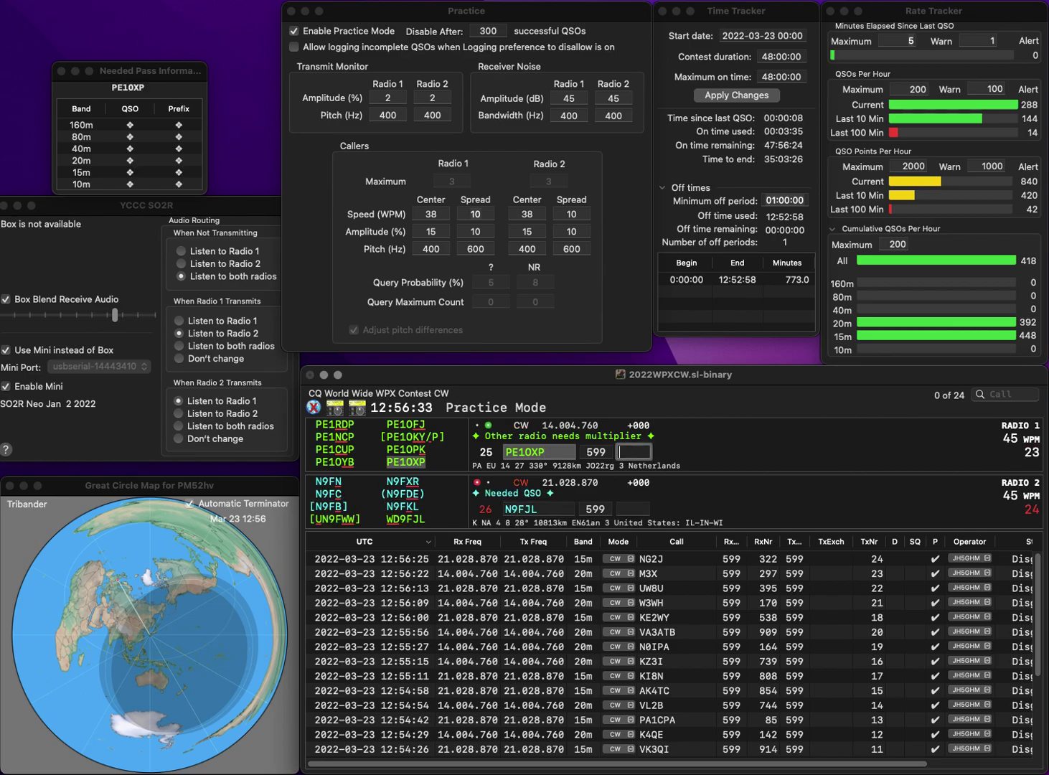
{"action": "type", "text": "979"}
{"action": "key", "text": "Return"}
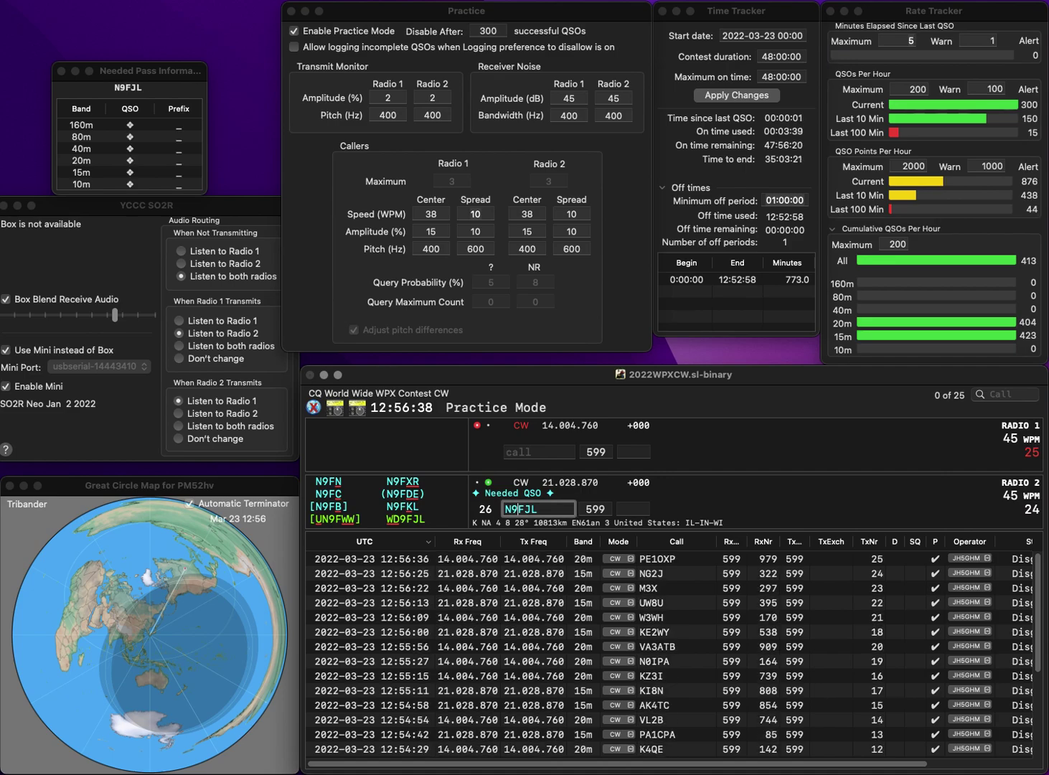
Correct the Radio 2 call to N9POL and answer the station again.
{"action": "key", "text": "Left"}
{"action": "key", "text": "Left"}
{"action": "key", "text": "BackSpace"}
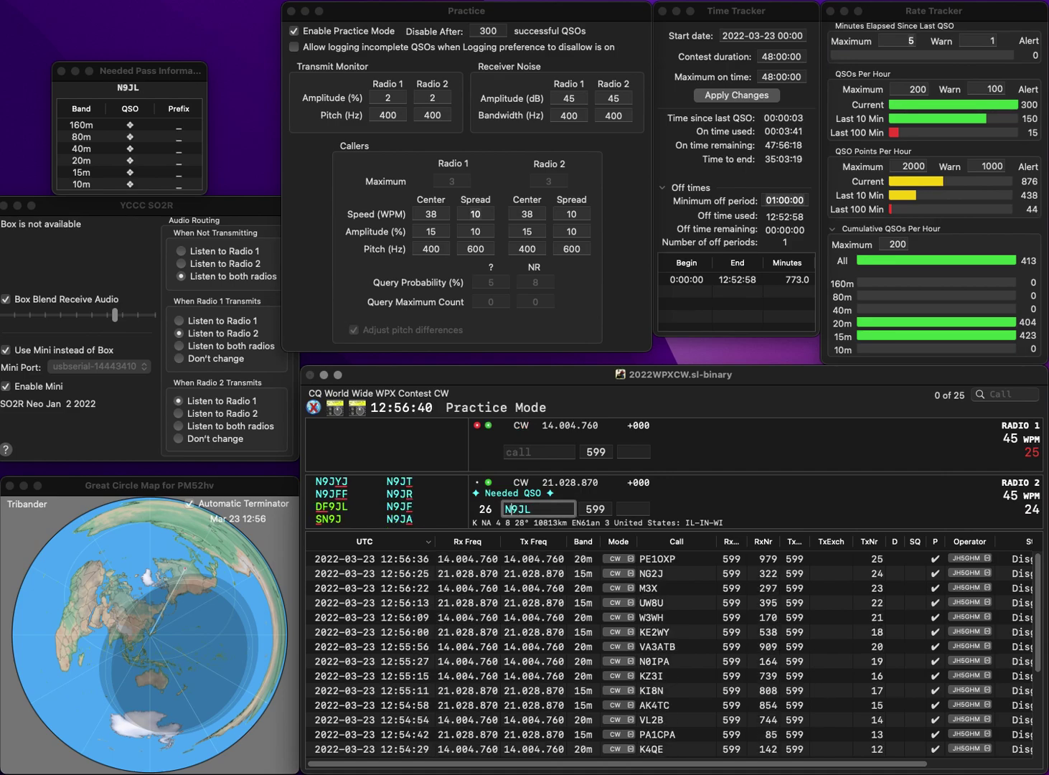
{"action": "type", "text": "P"}
{"action": "key", "text": "Right"}
{"action": "key", "text": "BackSpace"}
{"action": "type", "text": "O"}
{"action": "key", "text": "Return"}
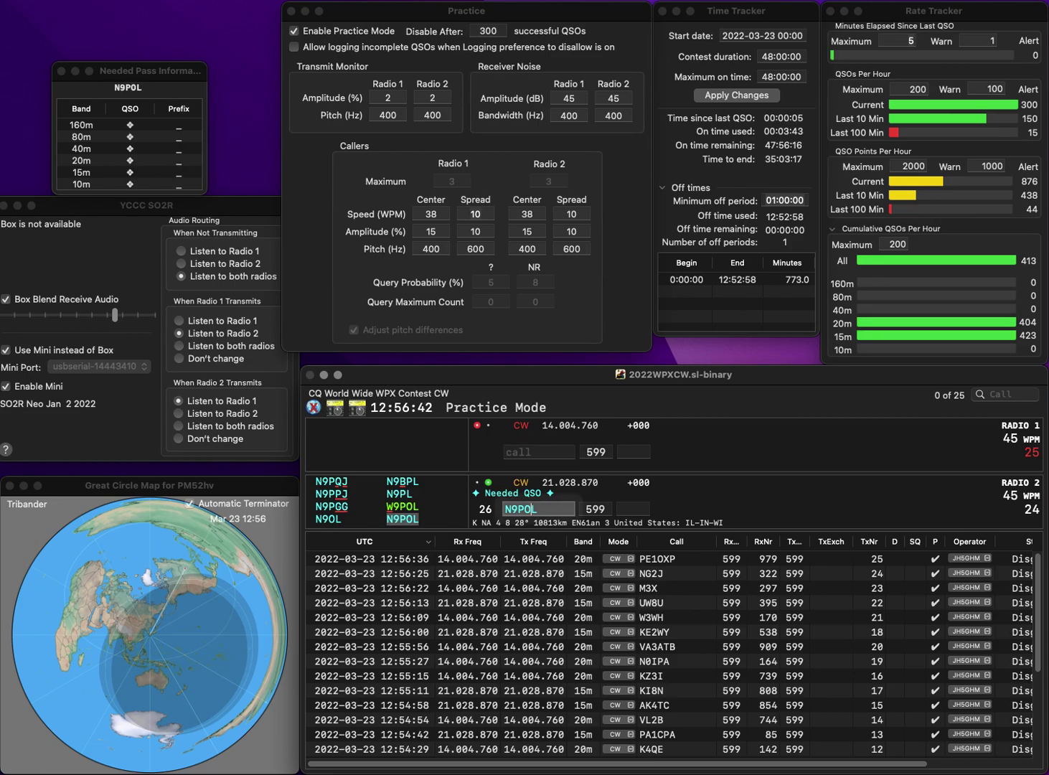
Answer the new caller ON4ACW on Radio 1.
{"action": "type", "text": "G"}
{"action": "key", "text": "BackSpace"}
{"action": "type", "text": "ON4ACW"}
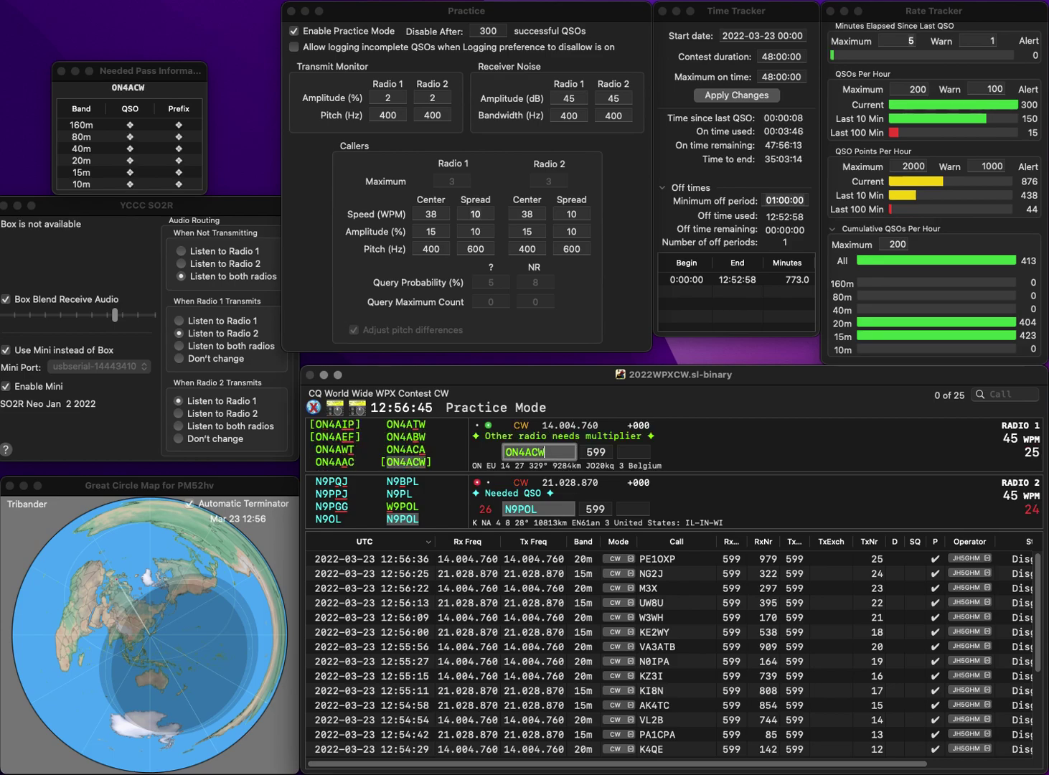
{"action": "key", "text": "Return"}
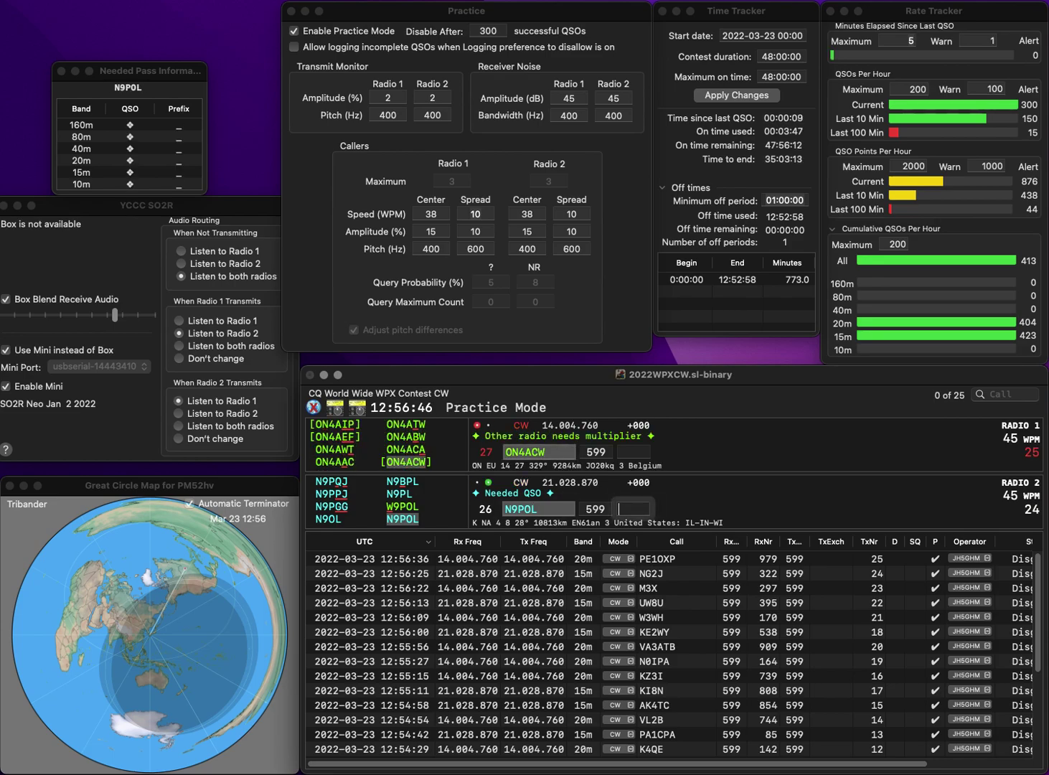
{"action": "type", "text": "227"}
{"action": "key", "text": "Return"}
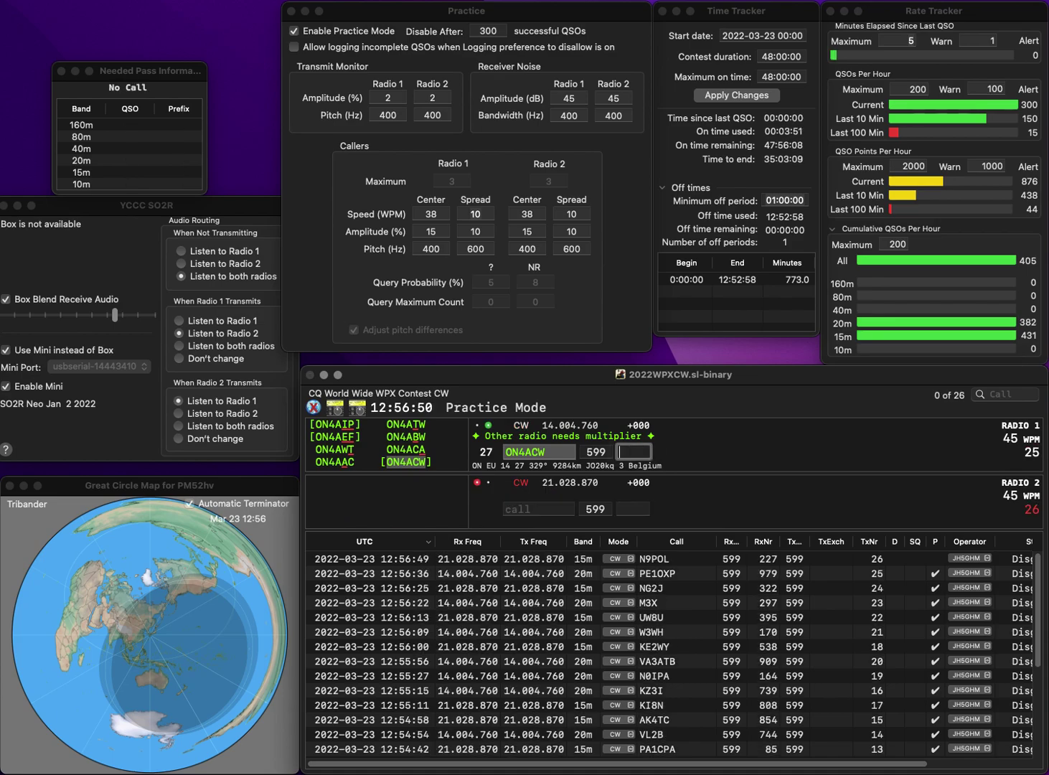
{"action": "type", "text": "321"}
{"action": "key", "text": "Return"}
{"action": "type", "text": "JK2"}
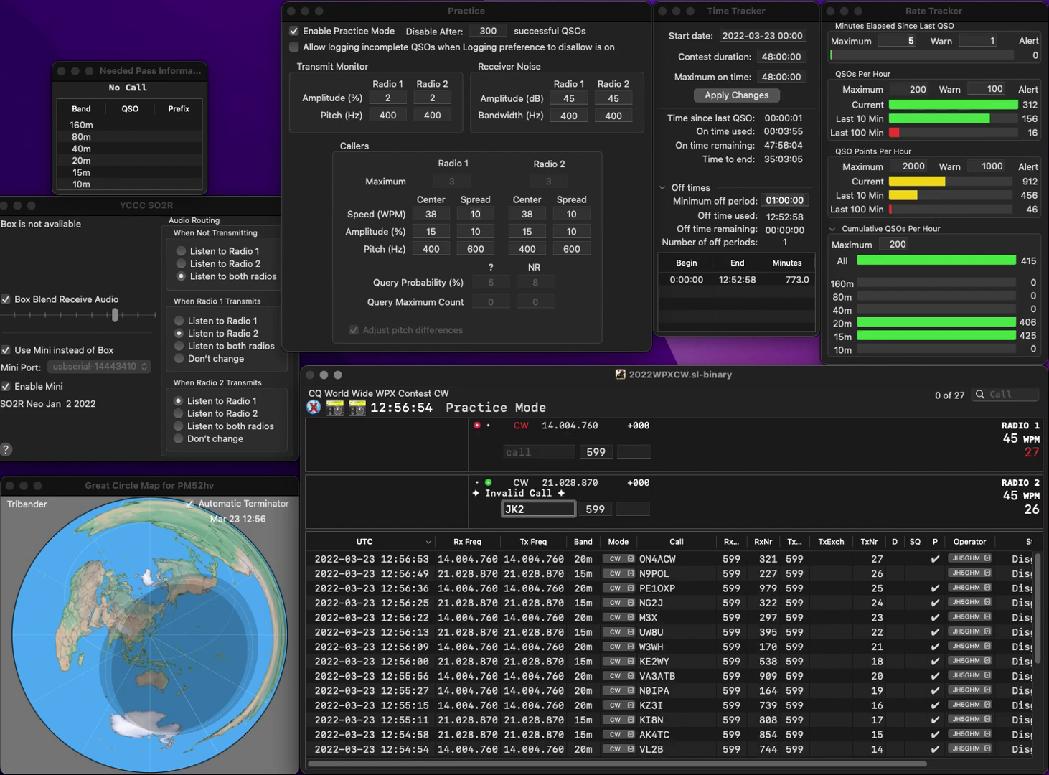
{"action": "type", "text": "KOJ"}
{"action": "key", "text": "Return"}
{"action": "type", "text": "KG6MRA"}
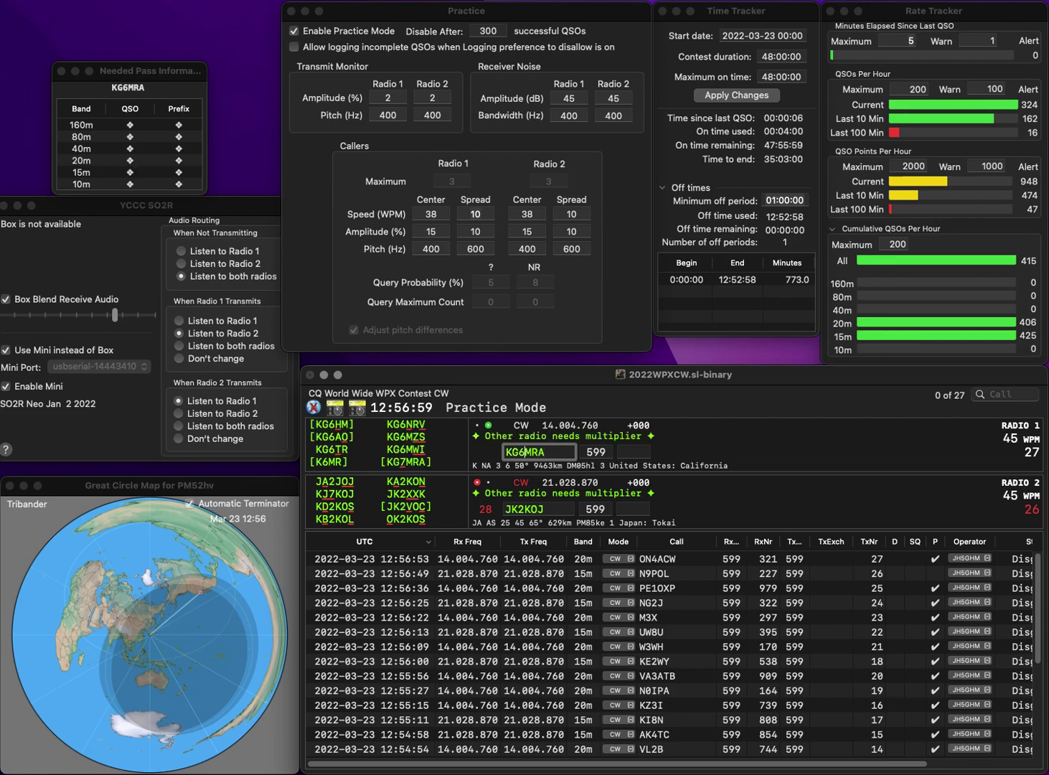
{"action": "key", "text": "BackSpace"}
{"action": "type", "text": "7MRA"}
{"action": "key", "text": "Return"}
Correct the Radio 2 call to OK2KOJ and answer the station again.
{"action": "key", "text": "Delete"}
{"action": "type", "text": "O"}
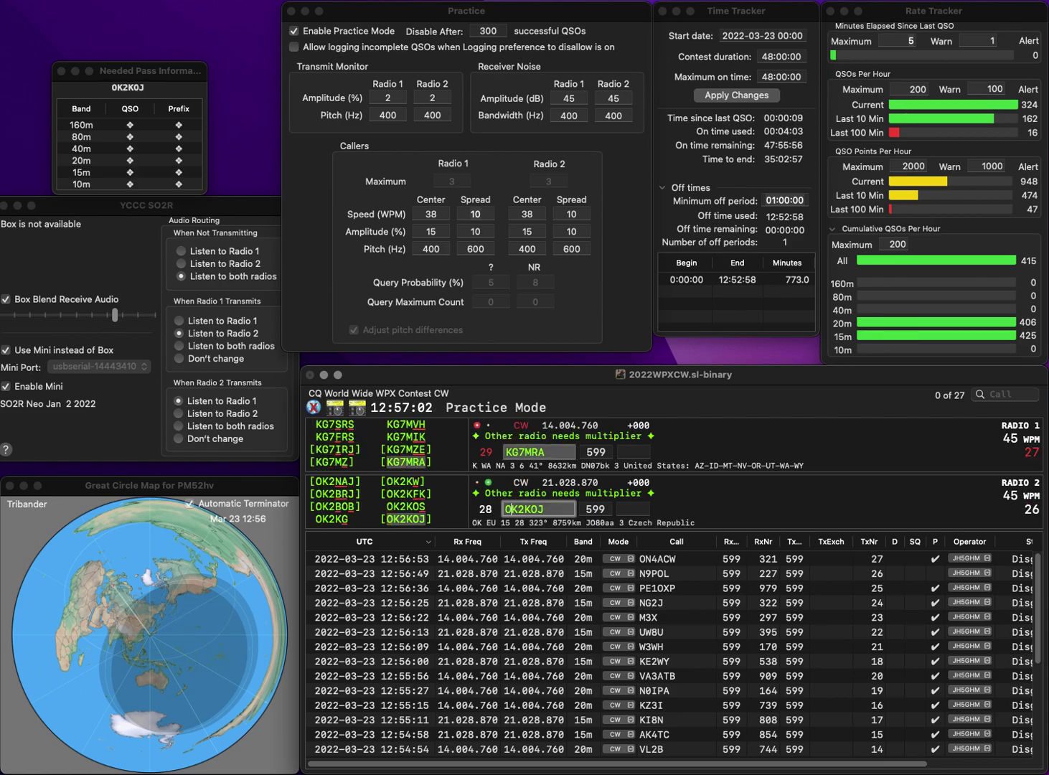
{"action": "key", "text": "Return"}
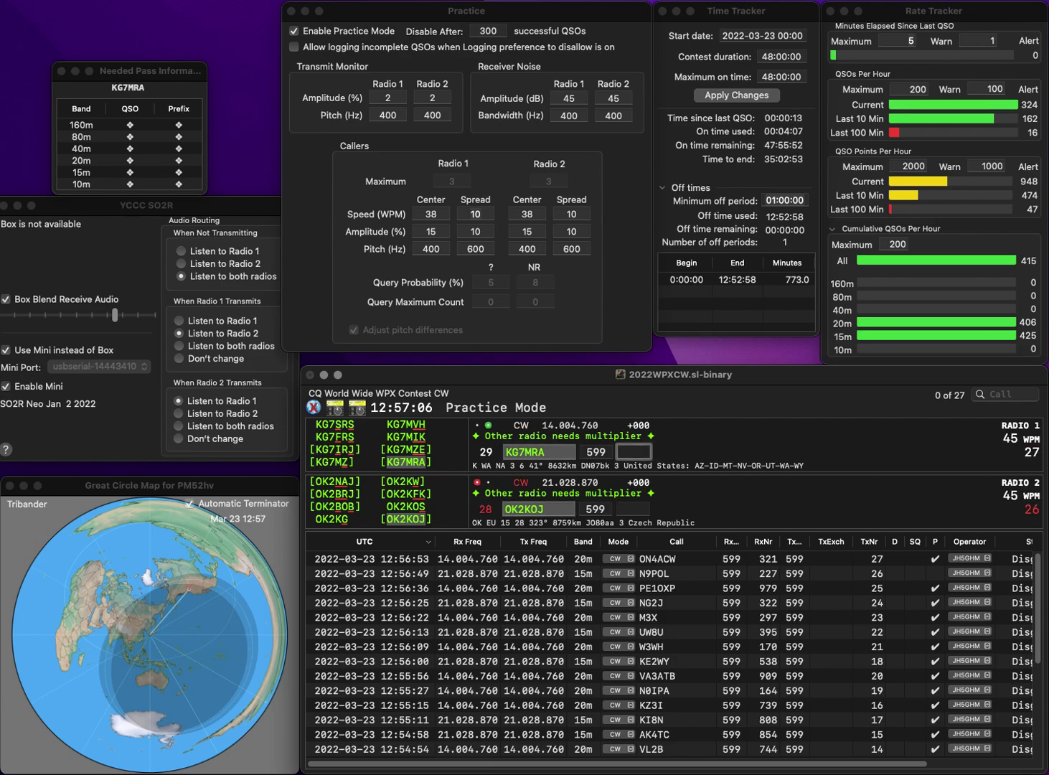
Log KG7MRA on Radio 1 with received number 924 and OK2KOJ on Radio 2 with 652.
{"action": "type", "text": "924"}
{"action": "key", "text": "Return"}
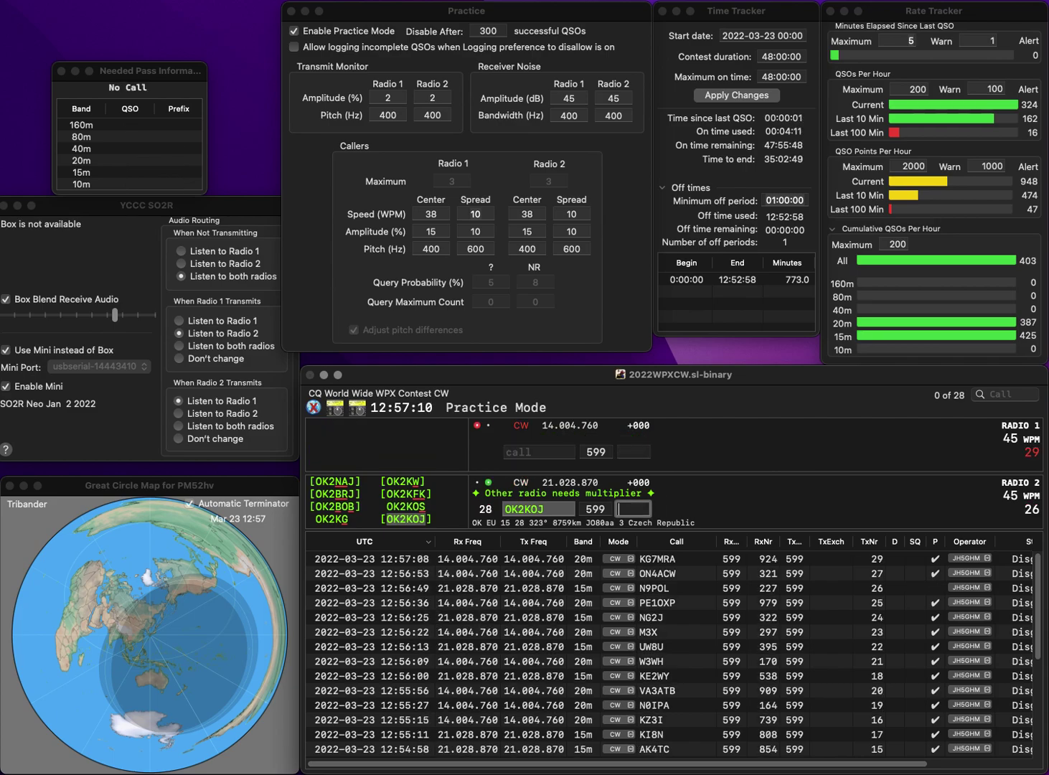
{"action": "type", "text": "652"}
{"action": "key", "text": "Return"}
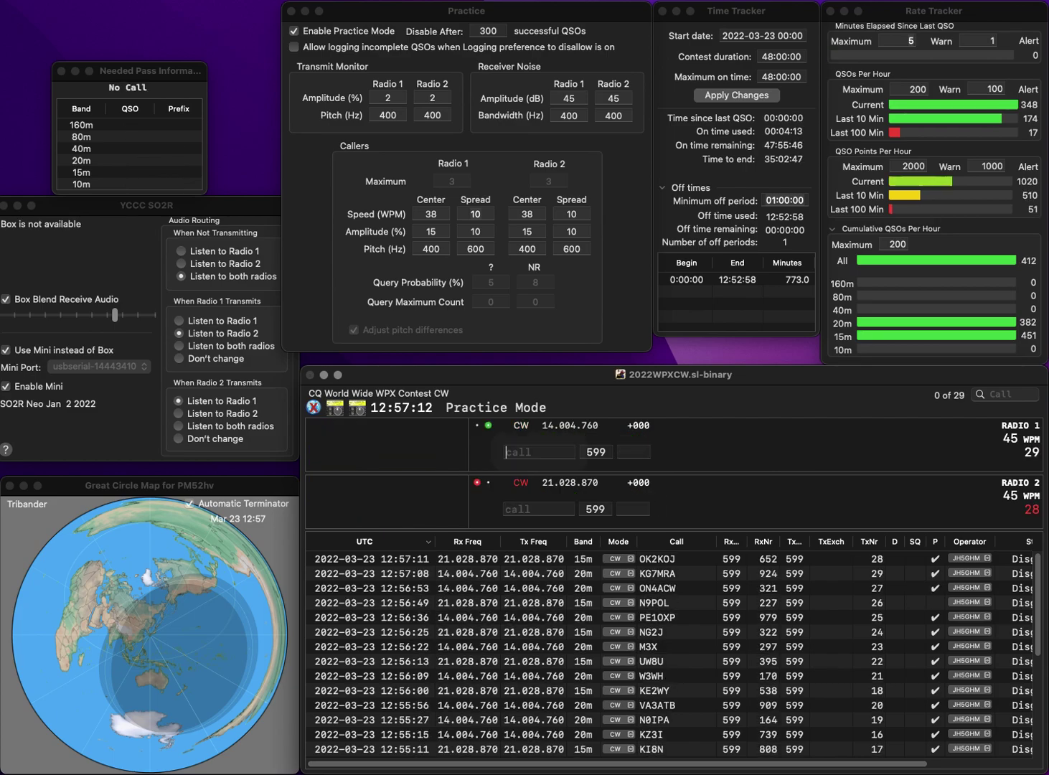
{"action": "type", "text": "7DET"}
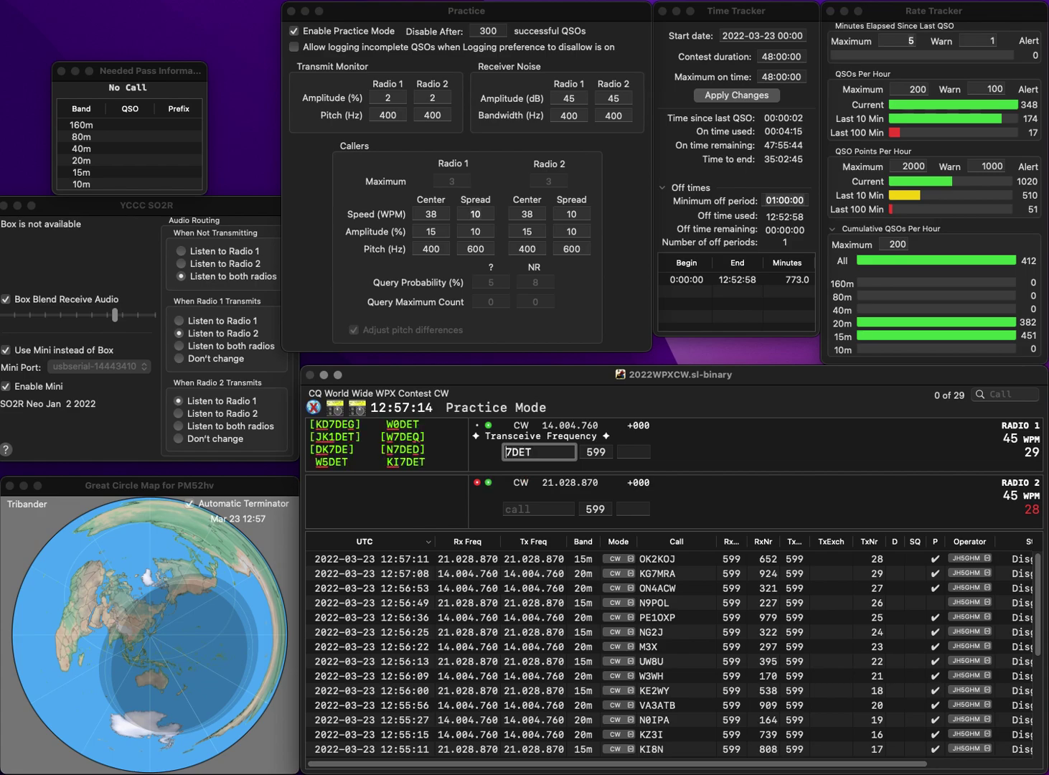
{"action": "key", "text": "Home"}
{"action": "type", "text": "KI"}
{"action": "key", "text": "Return"}
Enter the call JA5FDJ on Radio 2 and answer the station.
{"action": "type", "text": "J"}
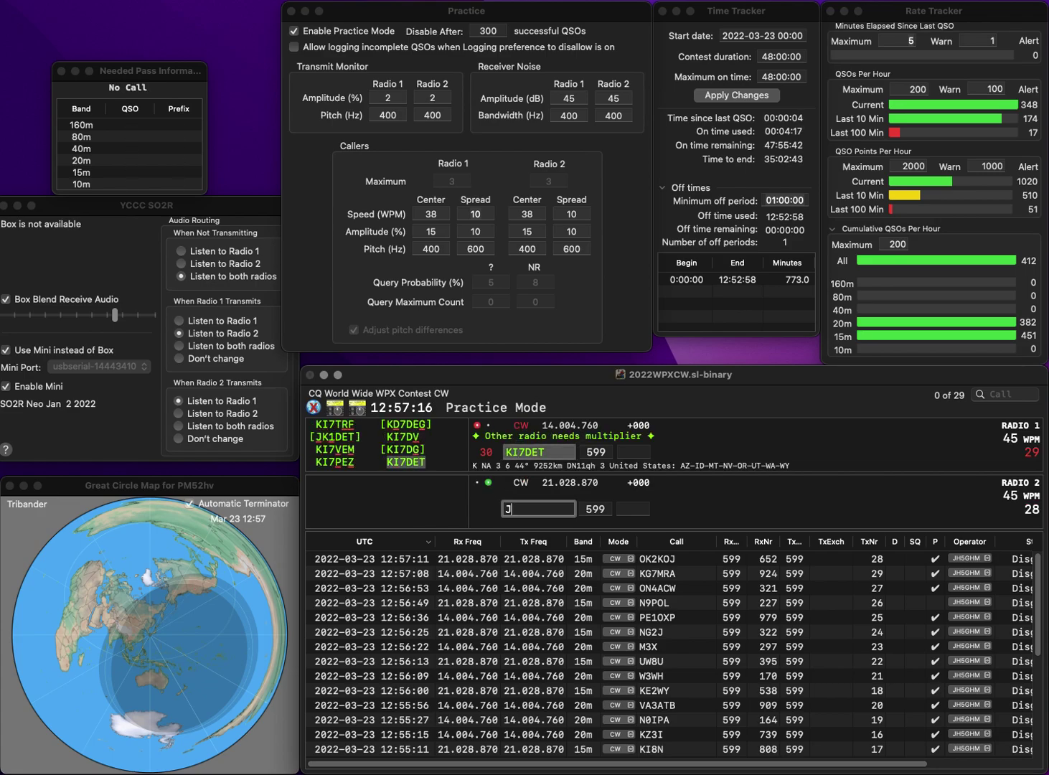
{"action": "type", "text": "A5FDJ"}
{"action": "key", "text": "Left"}
{"action": "key", "text": "Left"}
{"action": "key", "text": "Left"}
{"action": "type", "text": "A5"}
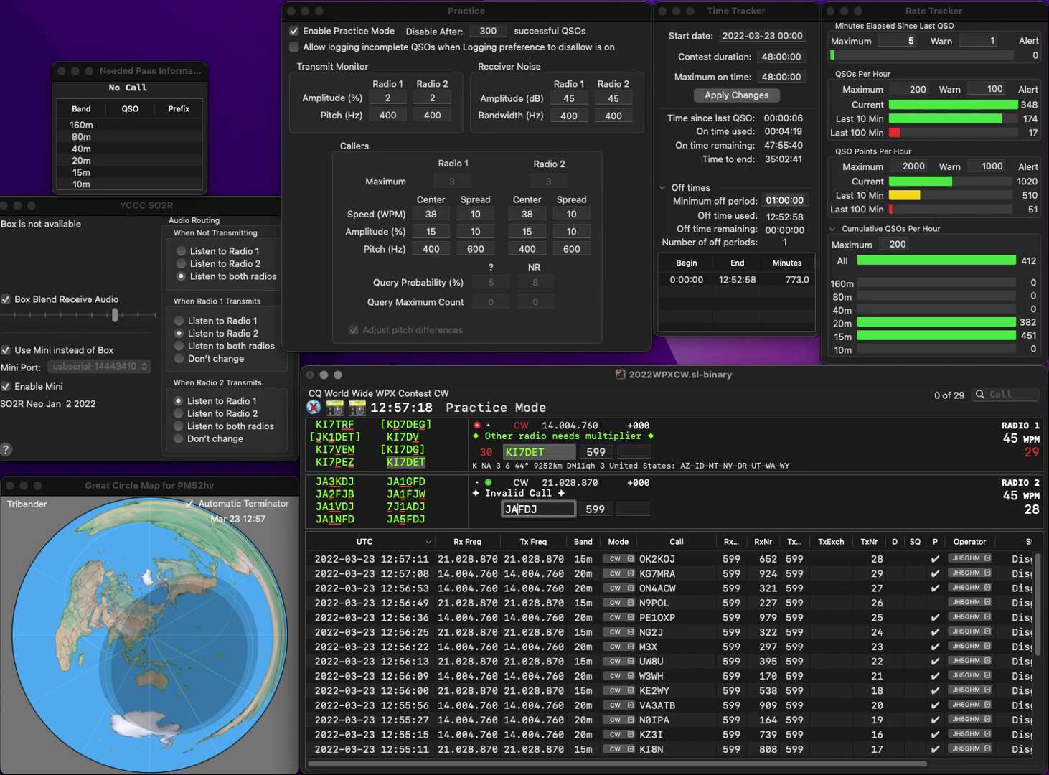
{"action": "key", "text": "Return"}
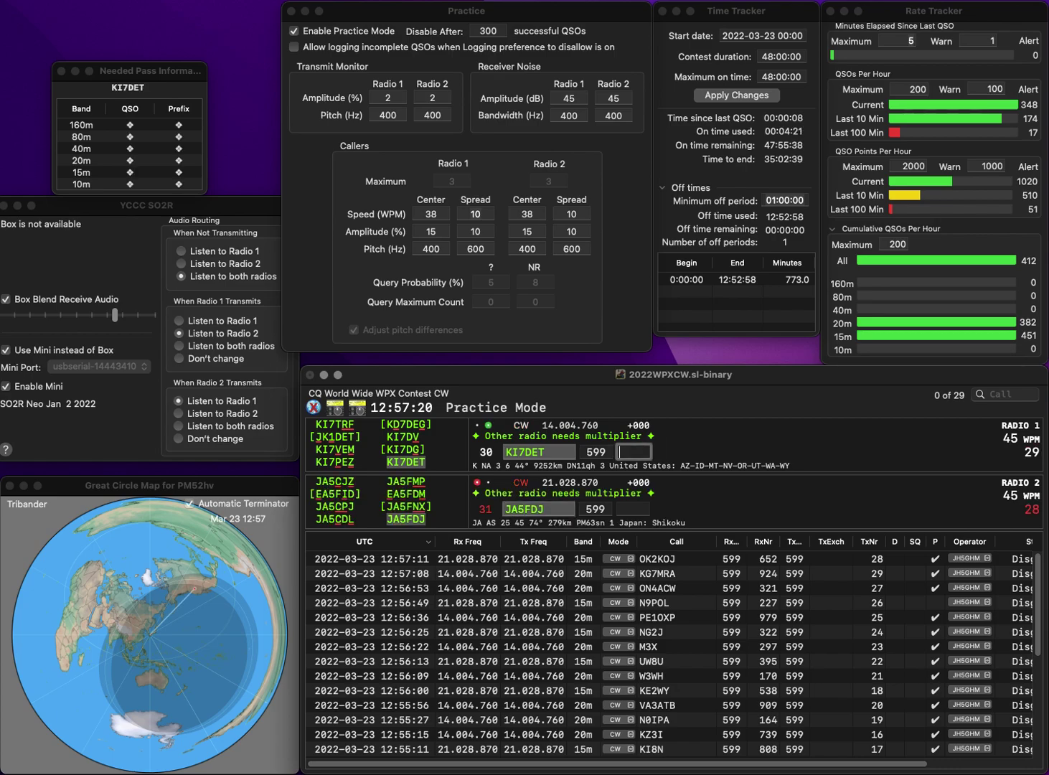
Log KI7DET on Radio 1 with received number 996 and JA5FDJ on Radio 2 with 27.
{"action": "type", "text": "995"}
{"action": "key", "text": "Return"}
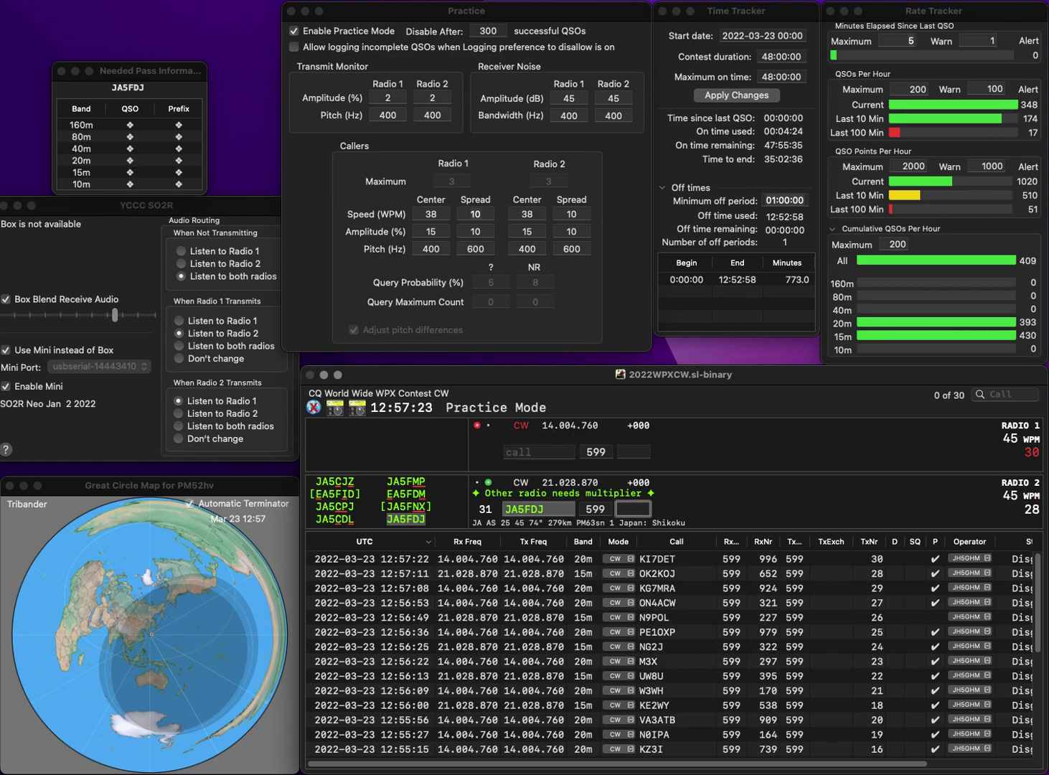
{"action": "type", "text": "27"}
{"action": "key", "text": "Return"}
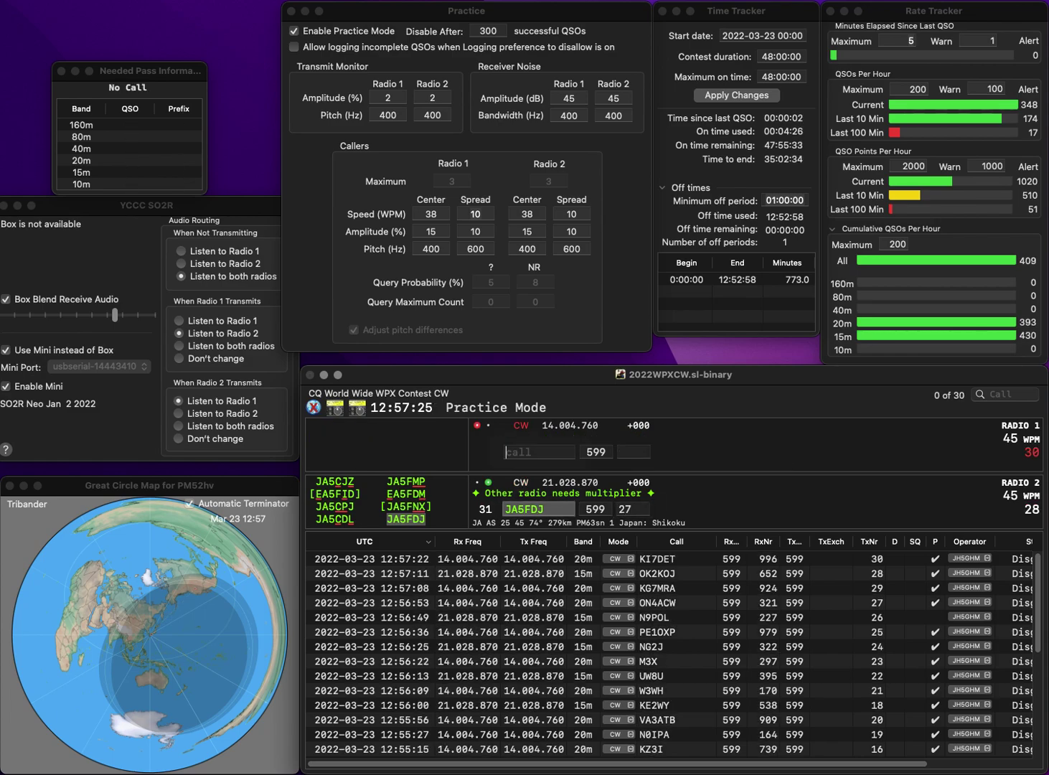
Answer UT1XX on Radio 1 and KB0UPC on Radio 2.
{"action": "type", "text": "UT"}
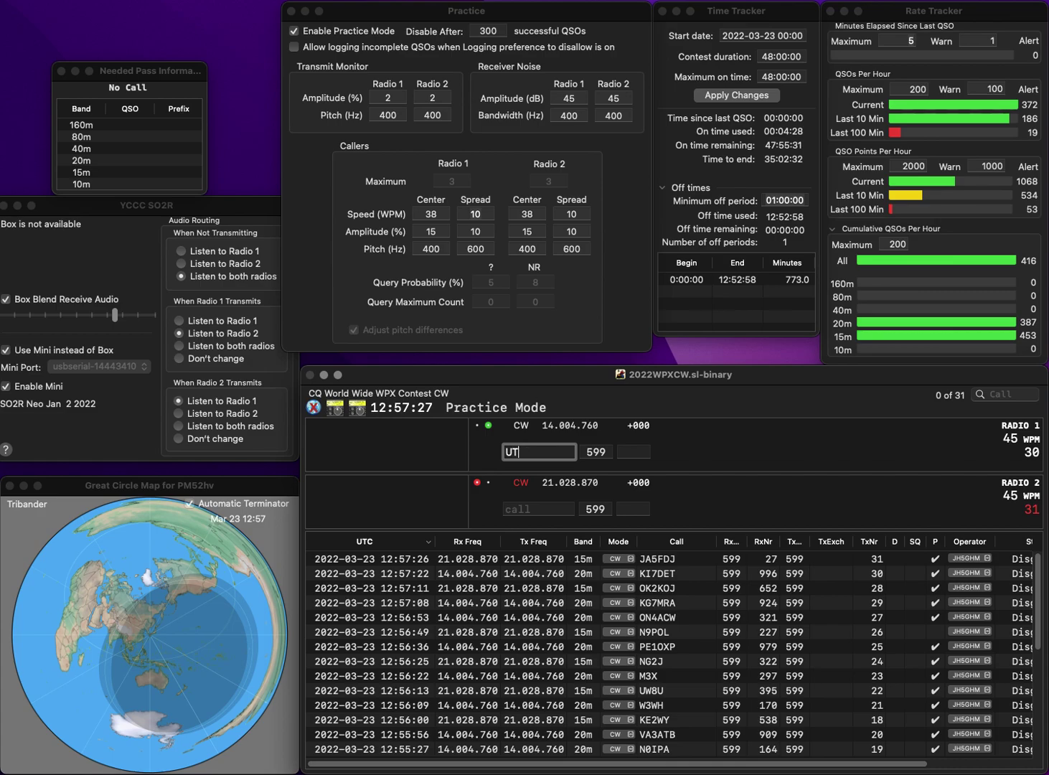
{"action": "type", "text": "1XX"}
{"action": "key", "text": "Return"}
{"action": "type", "text": "KB0UP"}
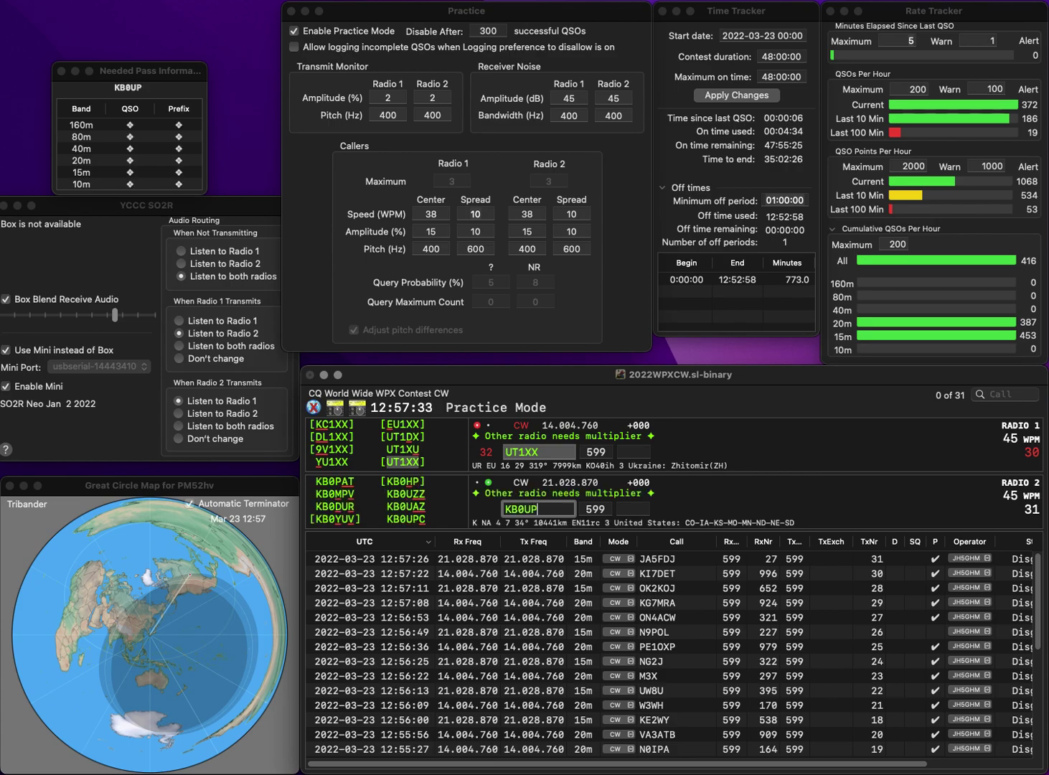
{"action": "type", "text": "C"}
{"action": "key", "text": "Return"}
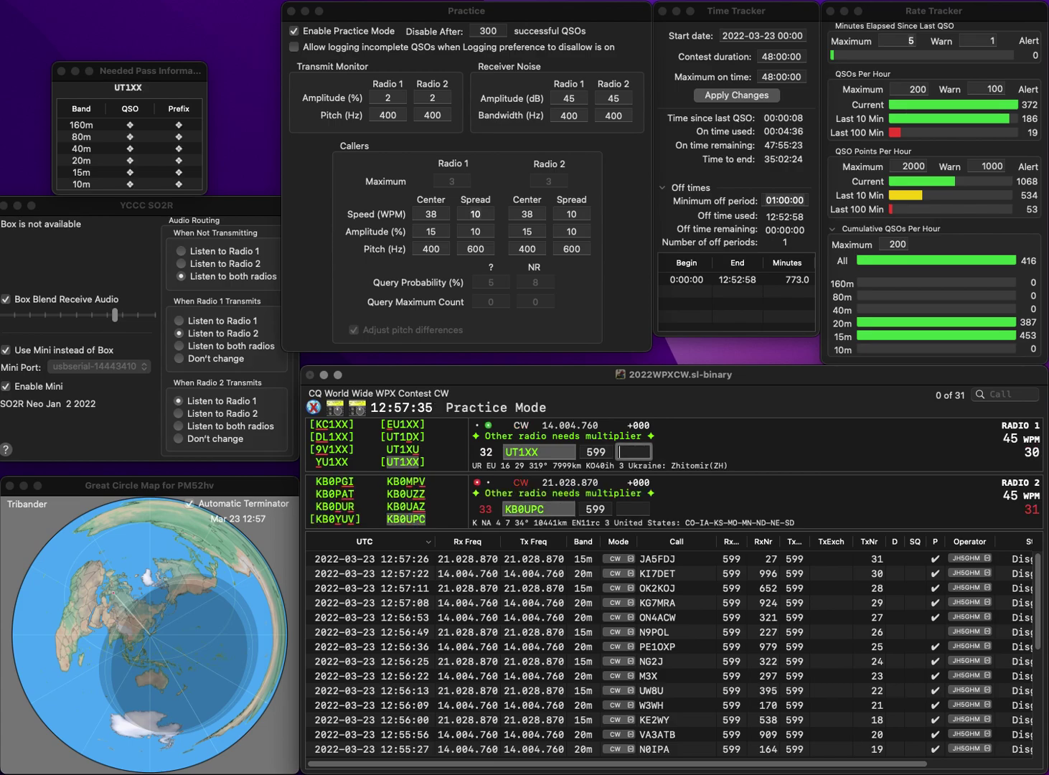
{"action": "type", "text": "985"}
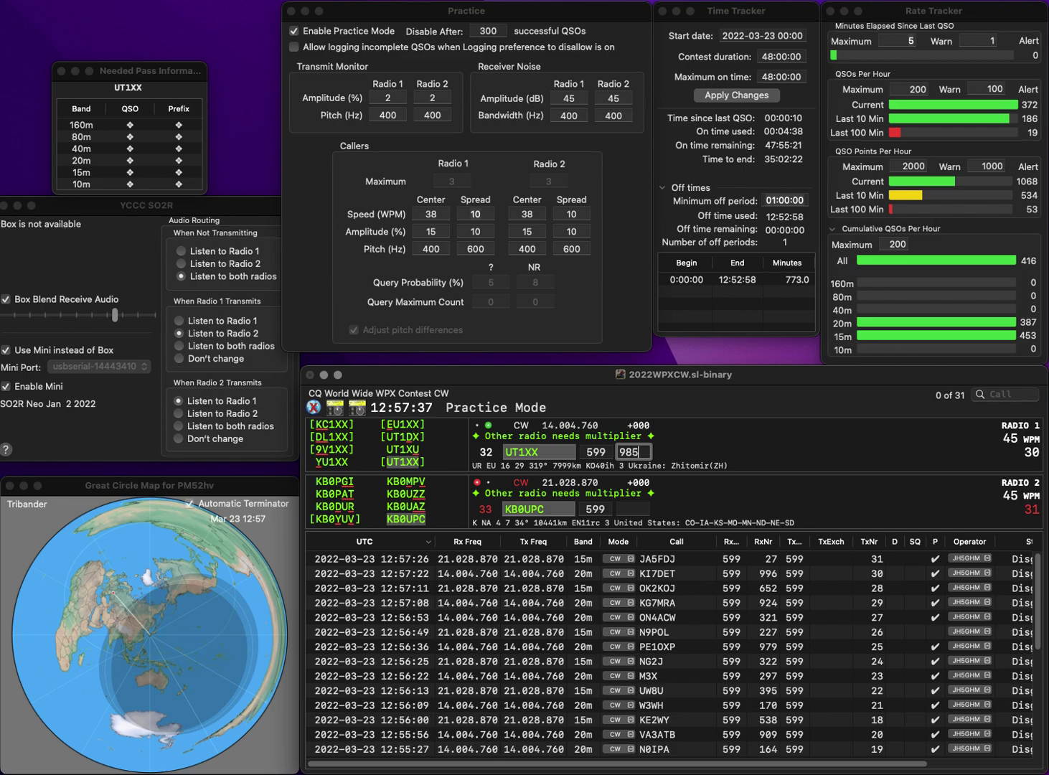
{"action": "key", "text": "Return"}
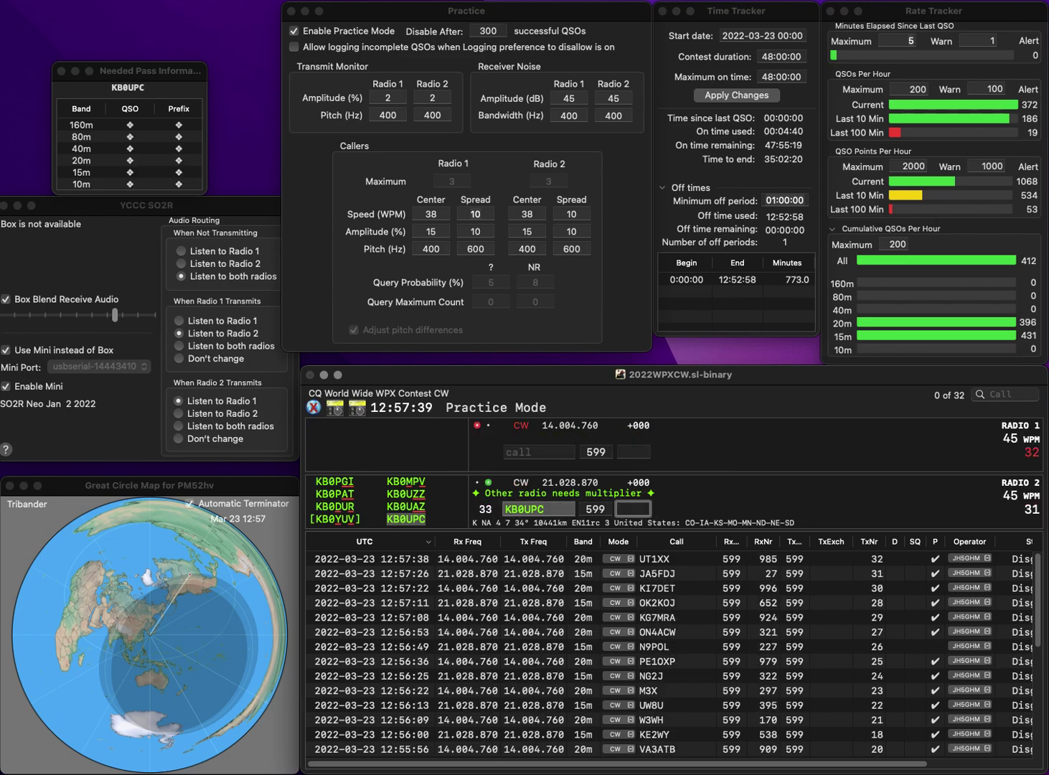
{"action": "type", "text": "7"}
{"action": "key", "text": "Return"}
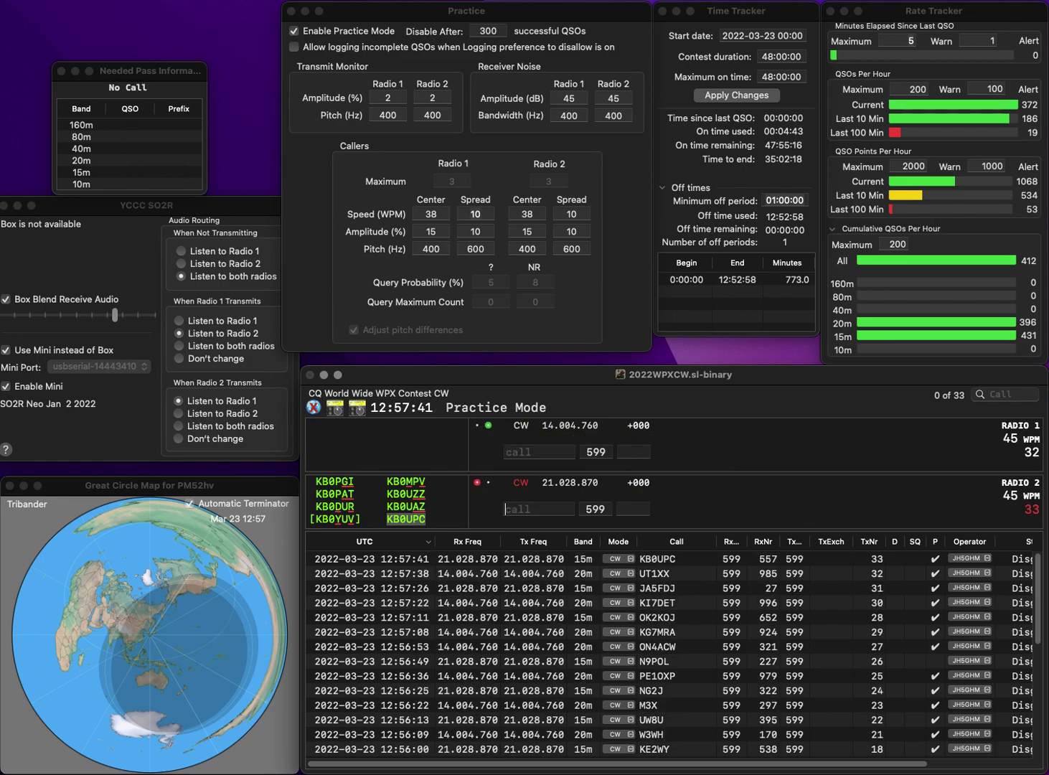
Enter the partial call 0SS on Radio 1, complete it as KL0SS and answer the station.
{"action": "type", "text": "0SS"}
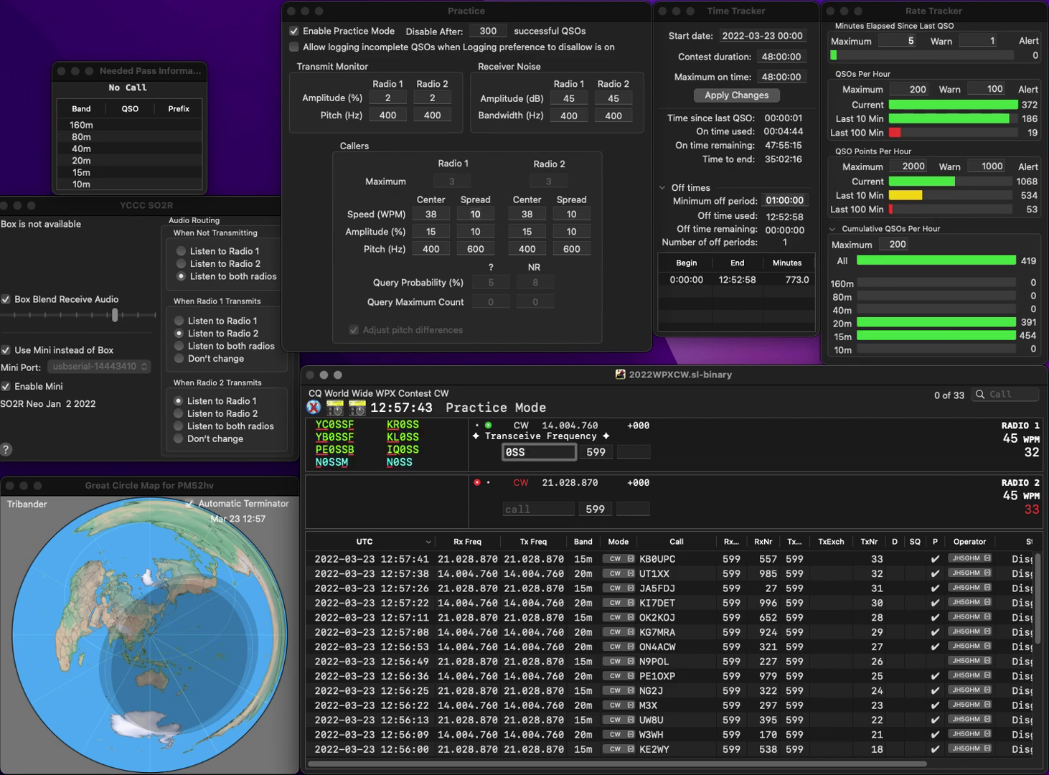
{"action": "key", "text": "Home"}
{"action": "type", "text": "KR"}
{"action": "key", "text": "BackSpace"}
{"action": "type", "text": "L"}
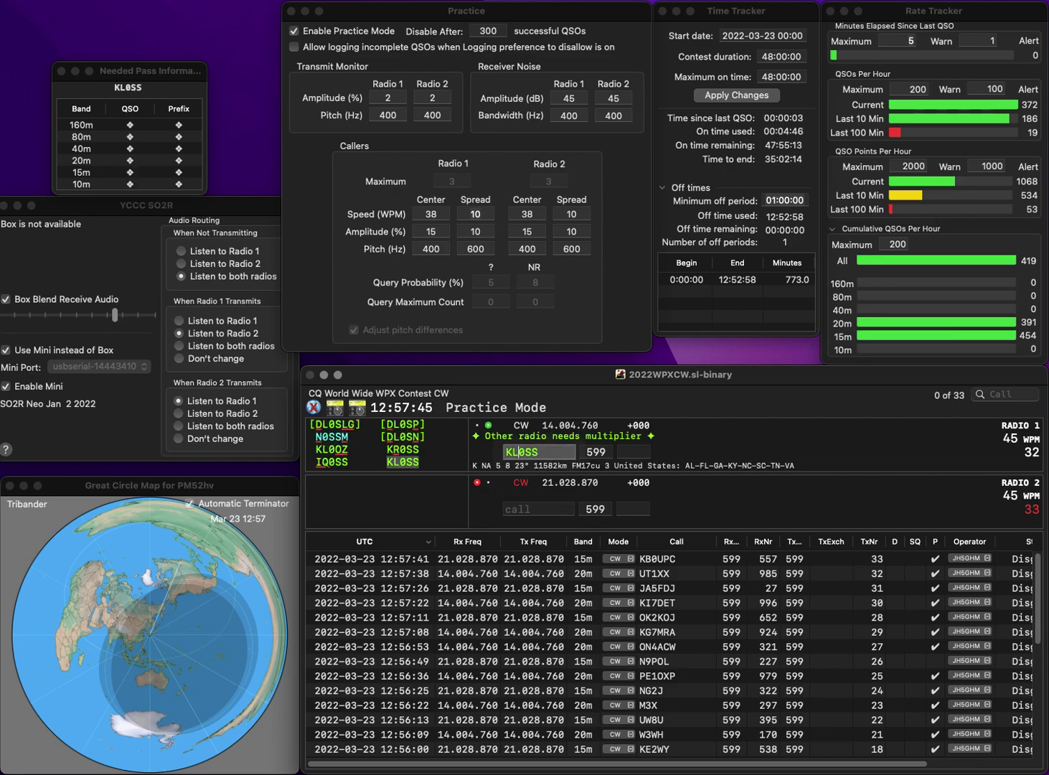
{"action": "key", "text": "Return"}
Answer S57L on Radio 2 and correct the Radio 1 call to KR0SS.
{"action": "type", "text": "S5"}
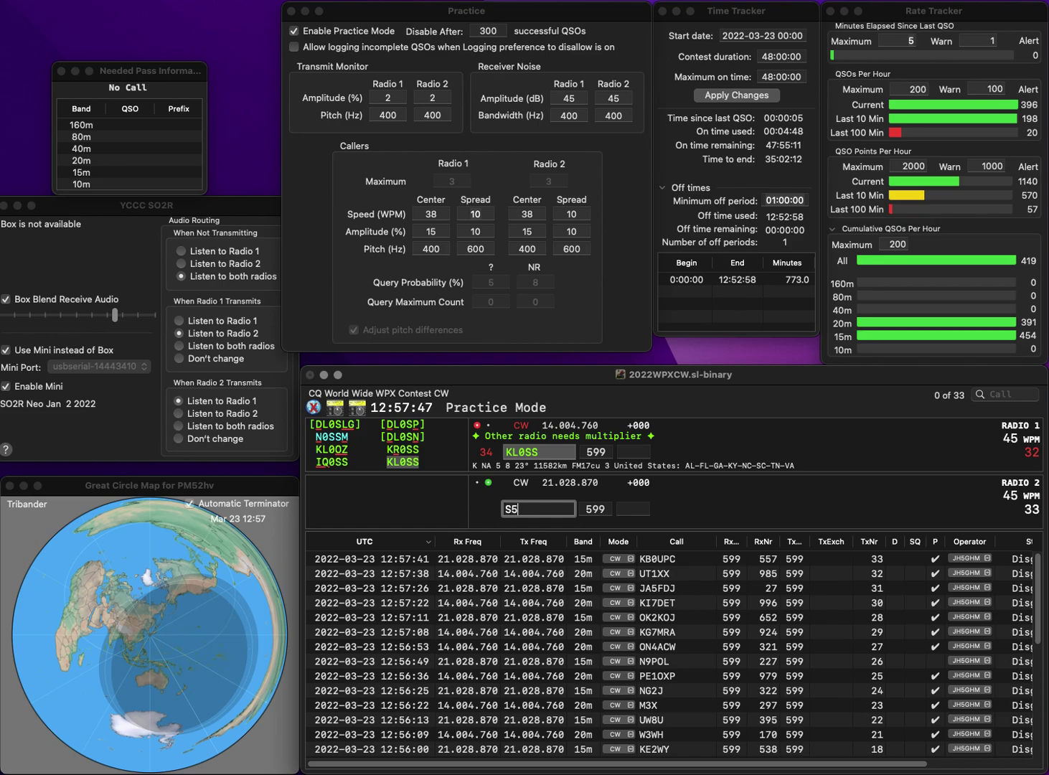
{"action": "type", "text": "7L"}
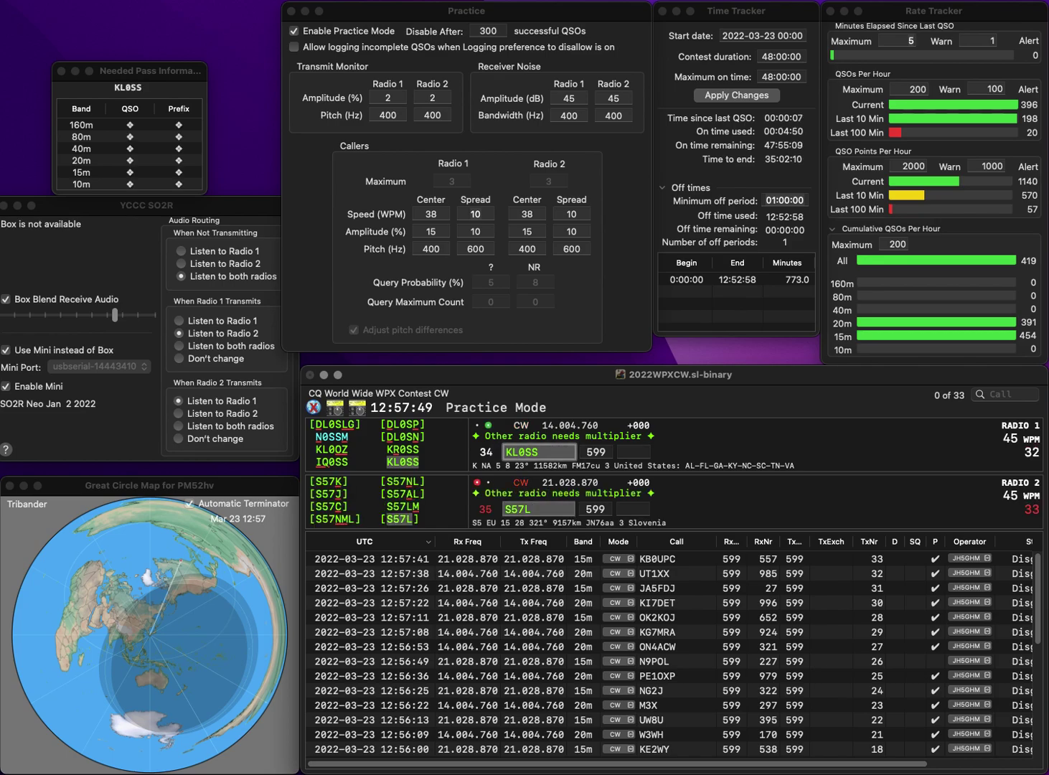
{"action": "key", "text": "BackSpace"}
{"action": "type", "text": "R"}
{"action": "key", "text": "Return"}
{"action": "key", "text": "space"}
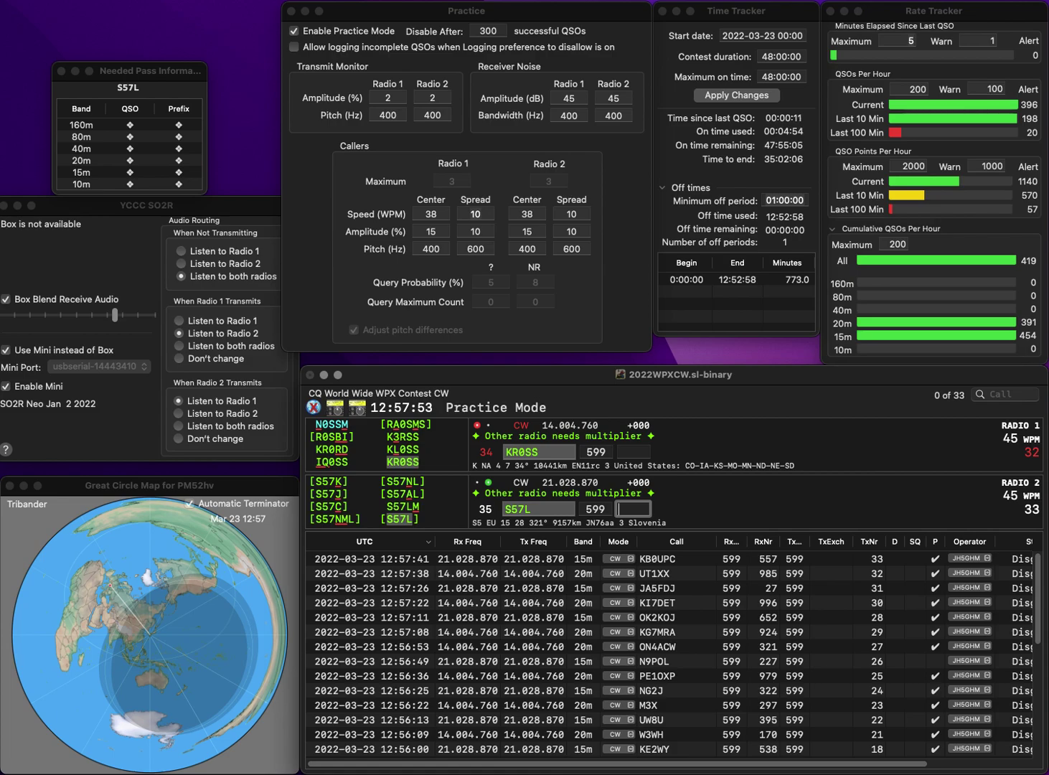
{"action": "type", "text": "716"}
{"action": "key", "text": "Return"}
{"action": "type", "text": "399"}
{"action": "key", "text": "Return"}
{"action": "type", "text": "WB2AA"}
{"action": "key", "text": "Return"}
{"action": "type", "text": "KB4GY"}
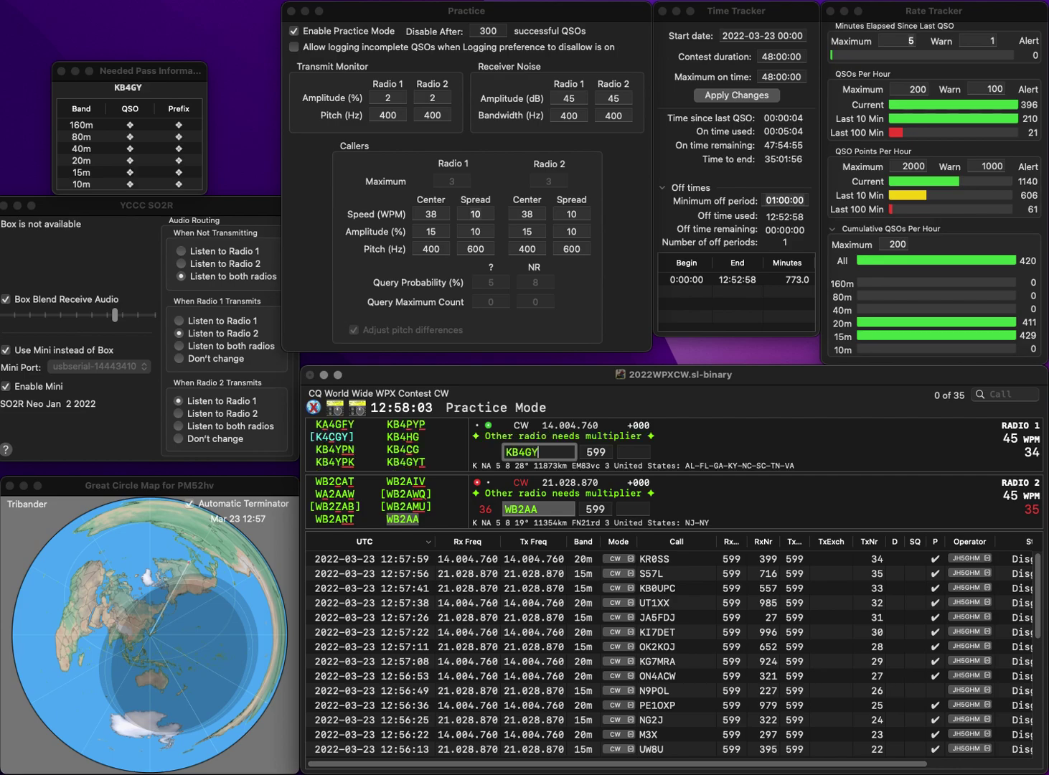
{"action": "type", "text": "T"}
{"action": "key", "text": "Return"}
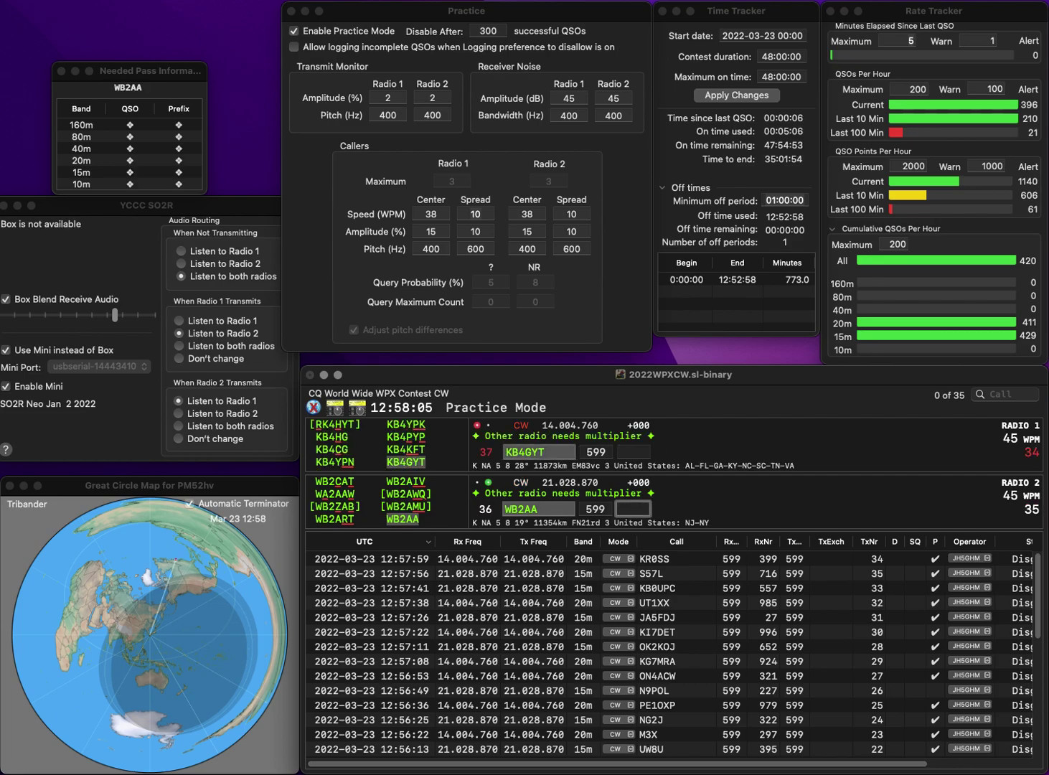
{"action": "key", "text": "Return"}
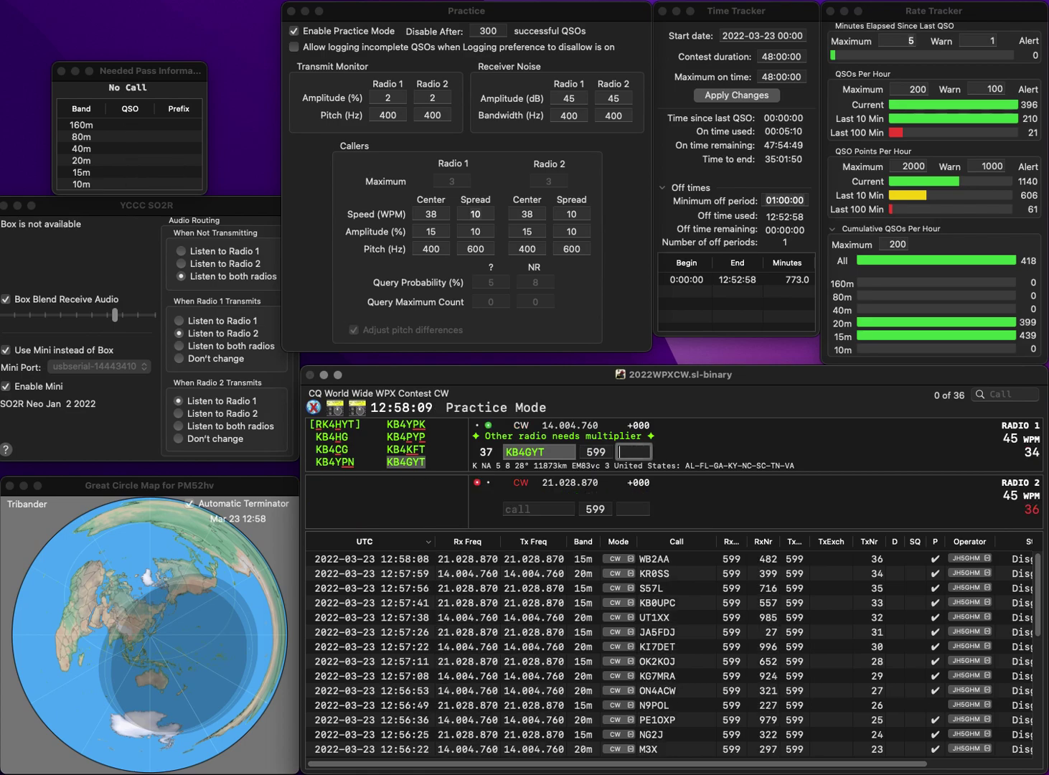
{"action": "type", "text": "884"}
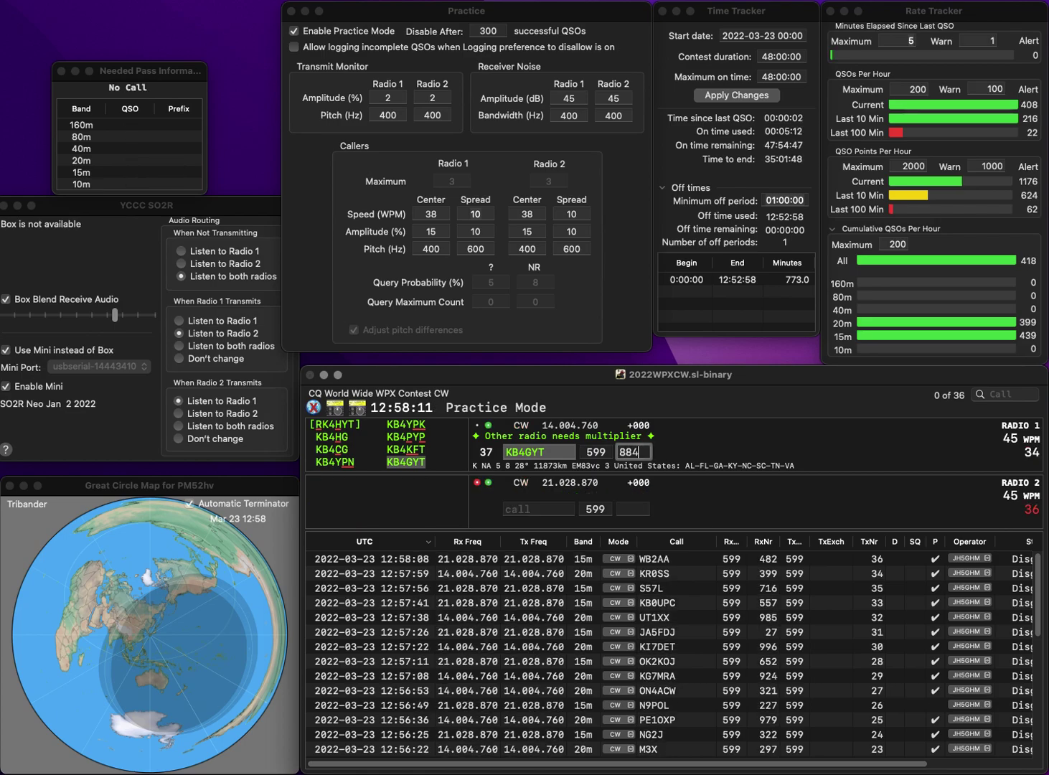
{"action": "key", "text": "Return"}
{"action": "type", "text": "1CRO"}
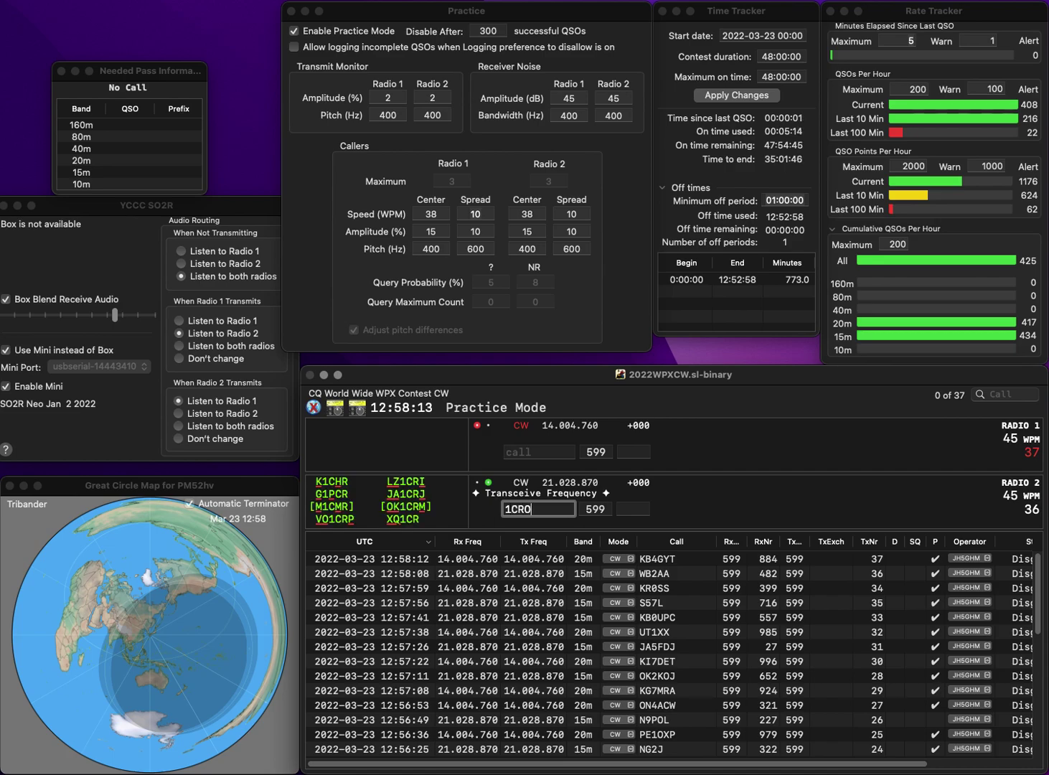
{"action": "left_click", "coordinate": [506, 451]}
{"action": "type", "text": "C"}
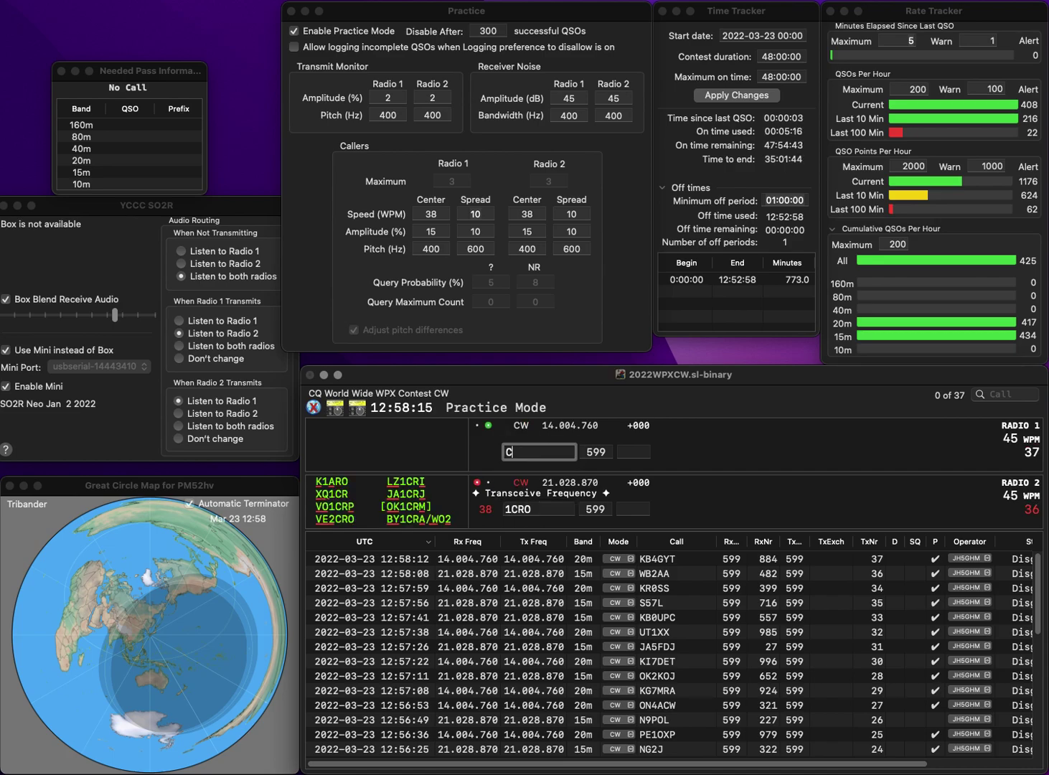
{"action": "type", "text": "T1ETX"}
{"action": "key", "text": "Return"}
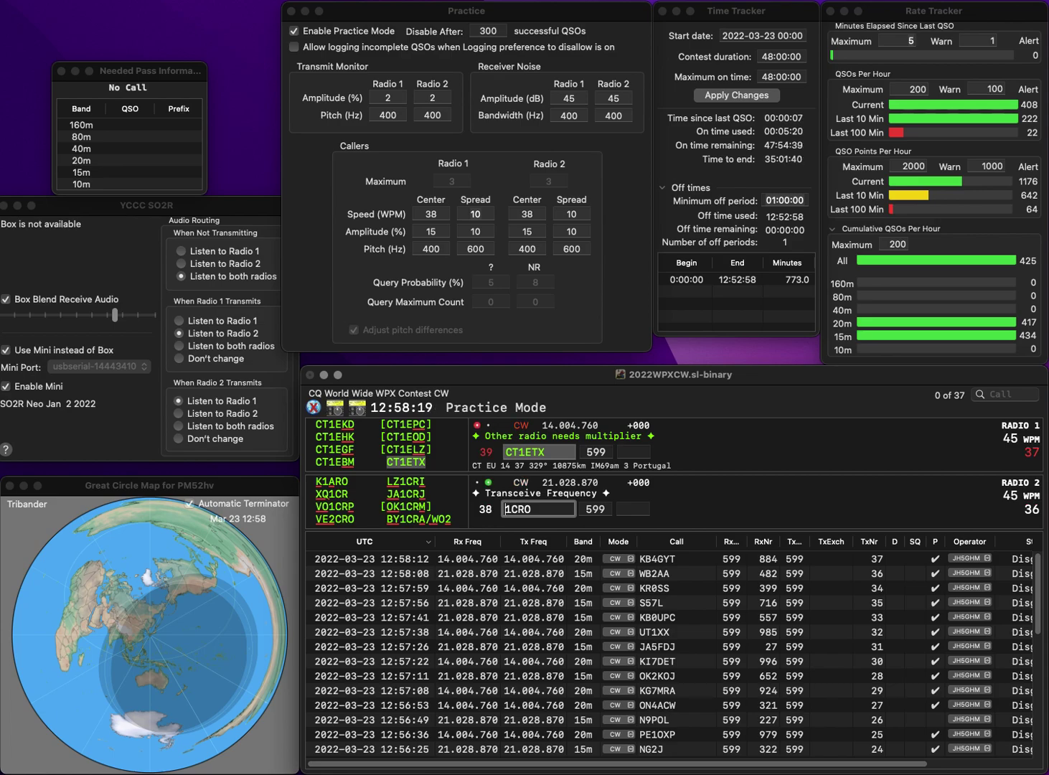
Correct the partial Radio 2 call to VE2CRO.
{"action": "type", "text": "VE2"}
{"action": "key", "text": "Delete"}
{"action": "key", "text": "Up"}
{"action": "key", "text": "space"}
{"action": "type", "text": "246"}
{"action": "key", "text": "Return"}
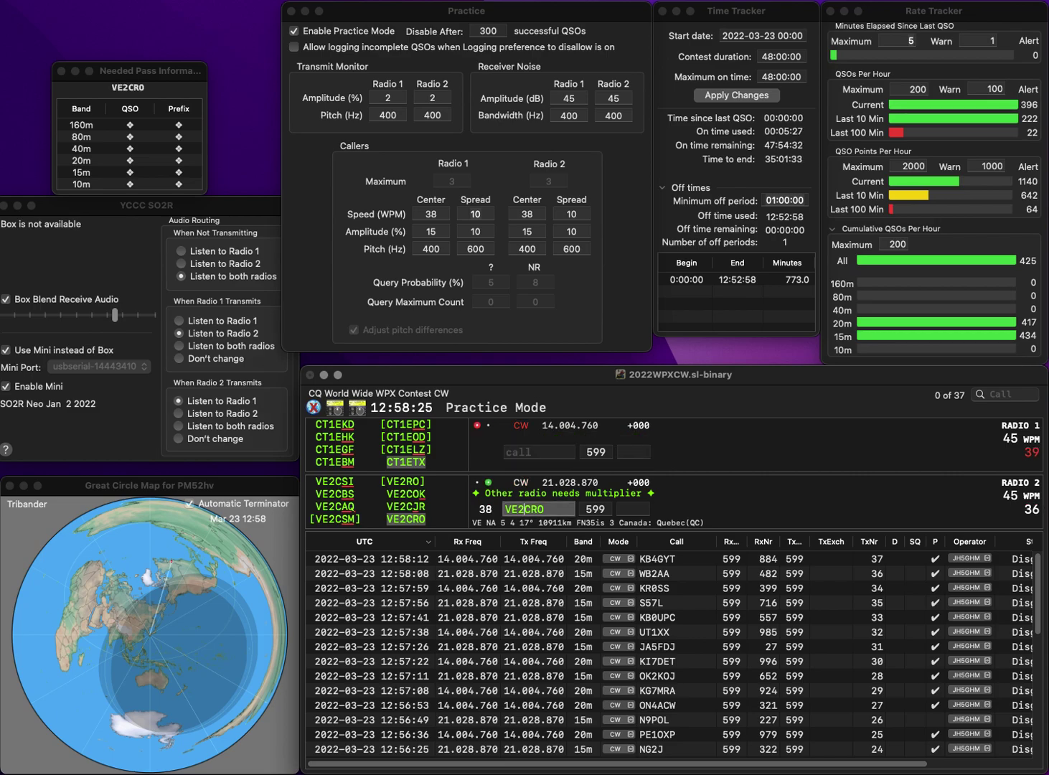
{"action": "type", "text": "878"}
{"action": "key", "text": "Return"}
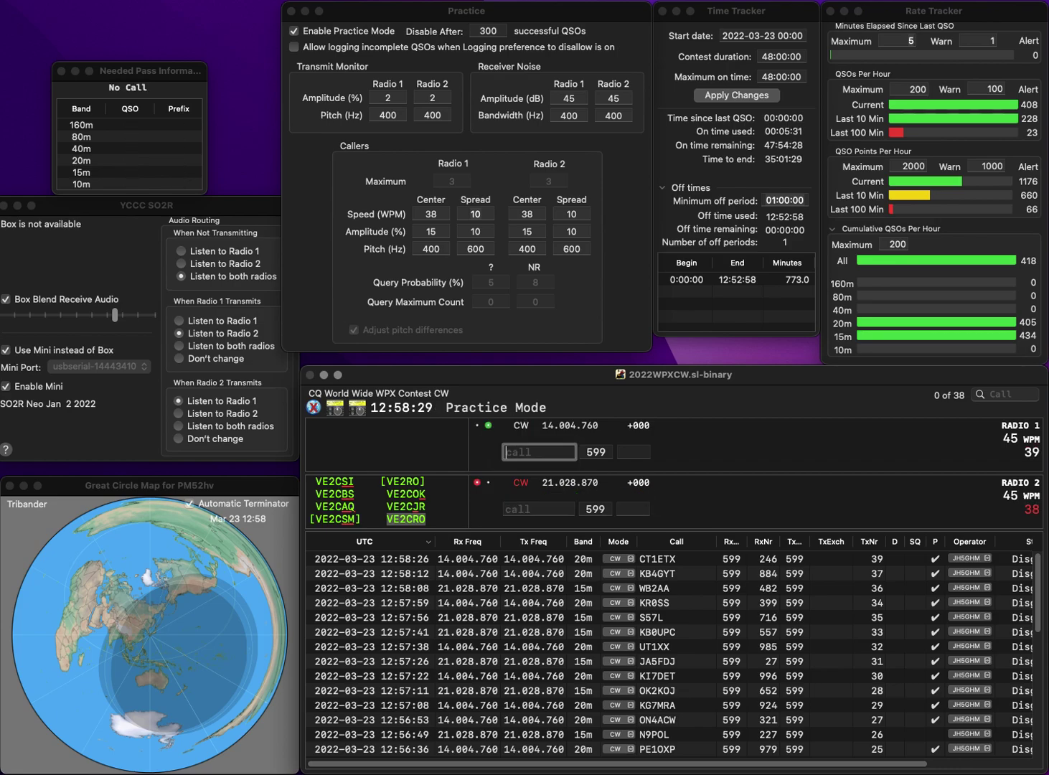
Answer PA1B on Radio 1, and enter and answer HA4DR on Radio 2.
{"action": "type", "text": "PA1B"}
{"action": "key", "text": "Return"}
{"action": "type", "text": "VHA"}
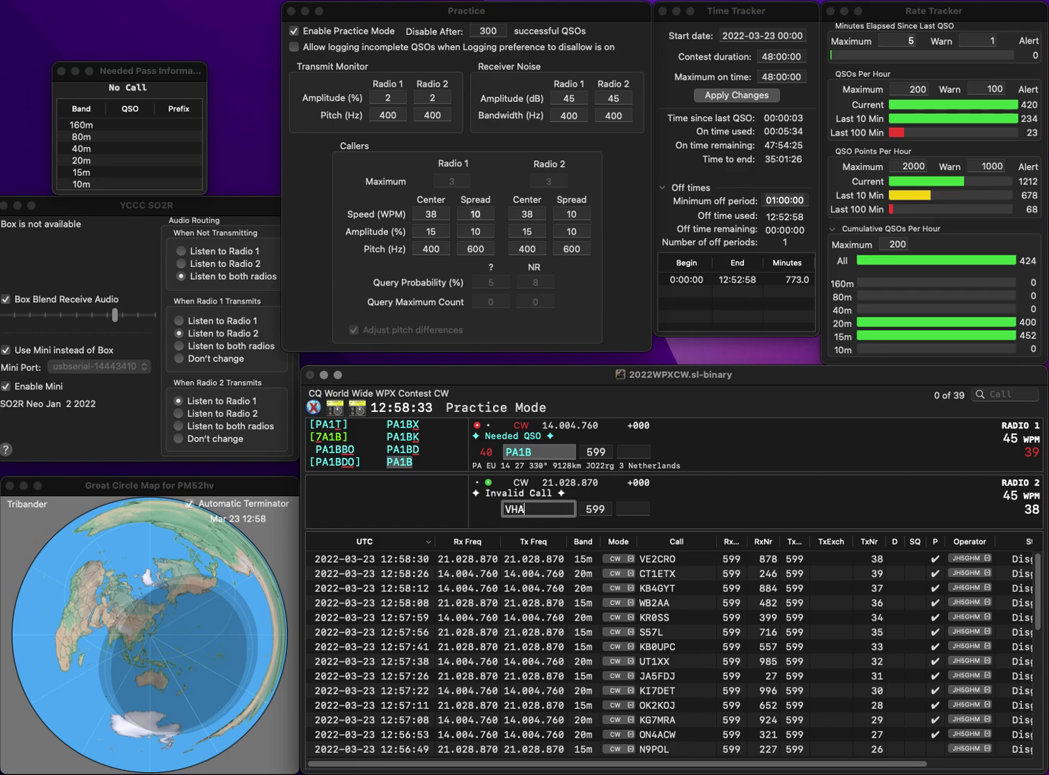
{"action": "type", "text": "3DR"}
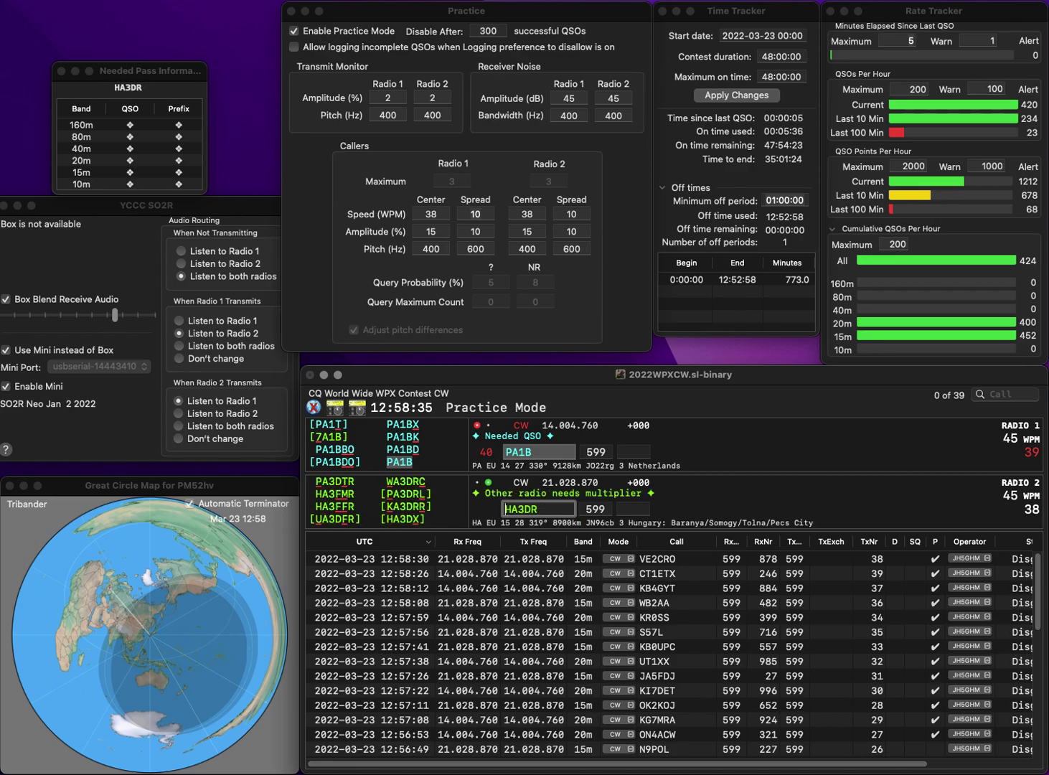
{"action": "key", "text": "Delete"}
{"action": "type", "text": "4"}
{"action": "key", "text": "Return"}
Log PA1B on Radio 1 with received number 157 and HA4DR on Radio 2 with 711.
{"action": "type", "text": "157"}
{"action": "key", "text": "Return"}
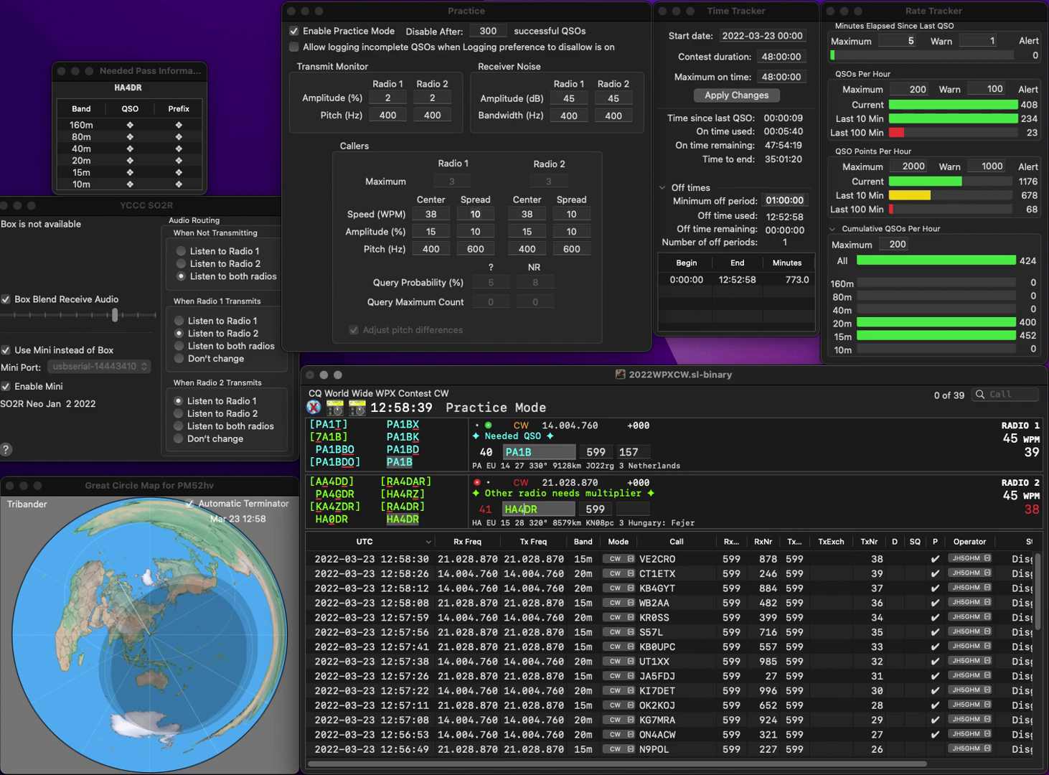
{"action": "type", "text": "711"}
{"action": "key", "text": "Return"}
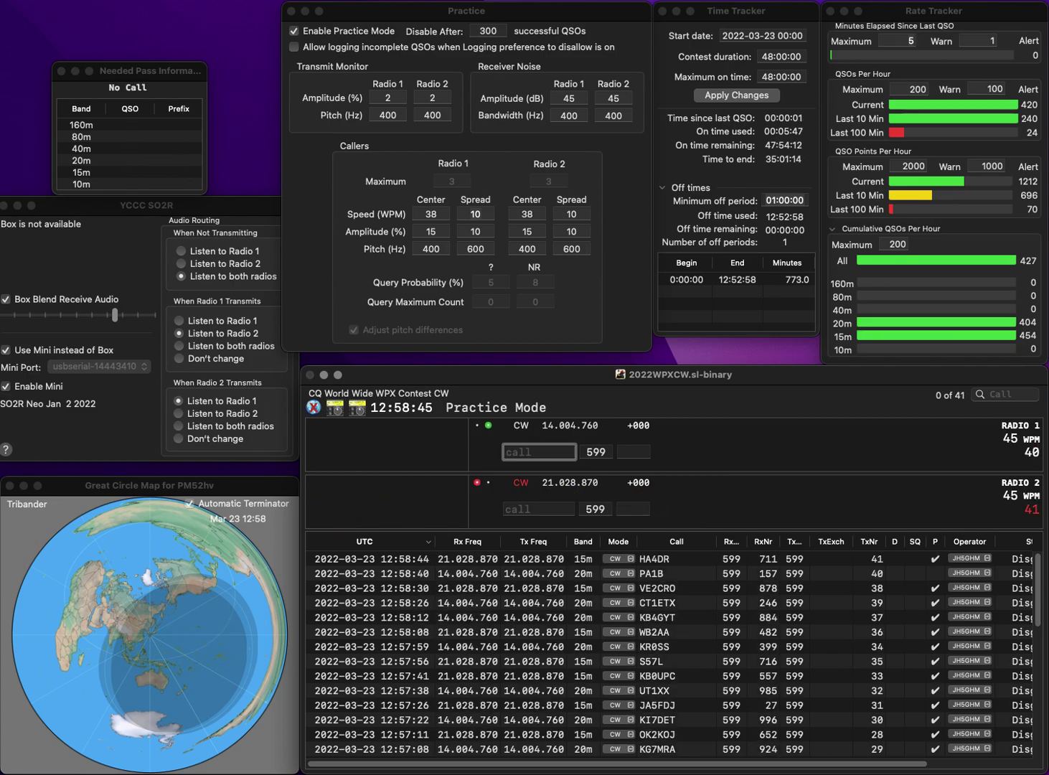
Answer LZ4WA on Radio 1 and the partial call 2ES on Radio 2.
{"action": "type", "text": "4WALZ"}
{"action": "key", "text": "Return"}
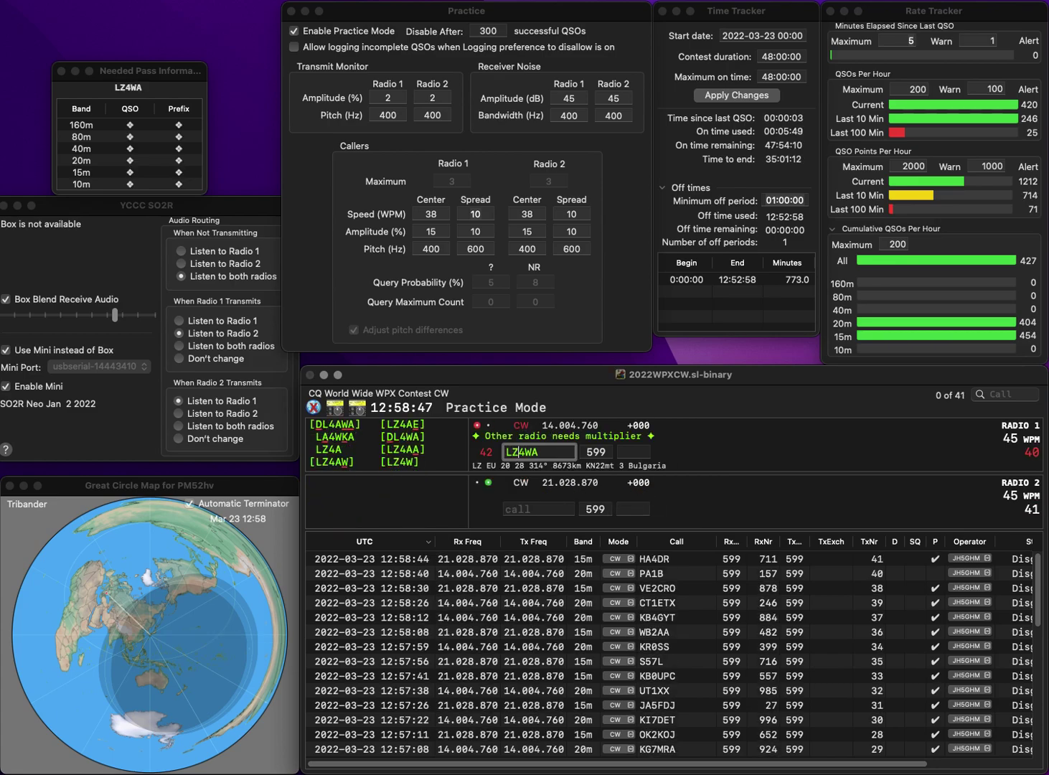
{"action": "type", "text": "2EM"}
{"action": "key", "text": "BackSpace"}
{"action": "type", "text": "S"}
{"action": "key", "text": "Return"}
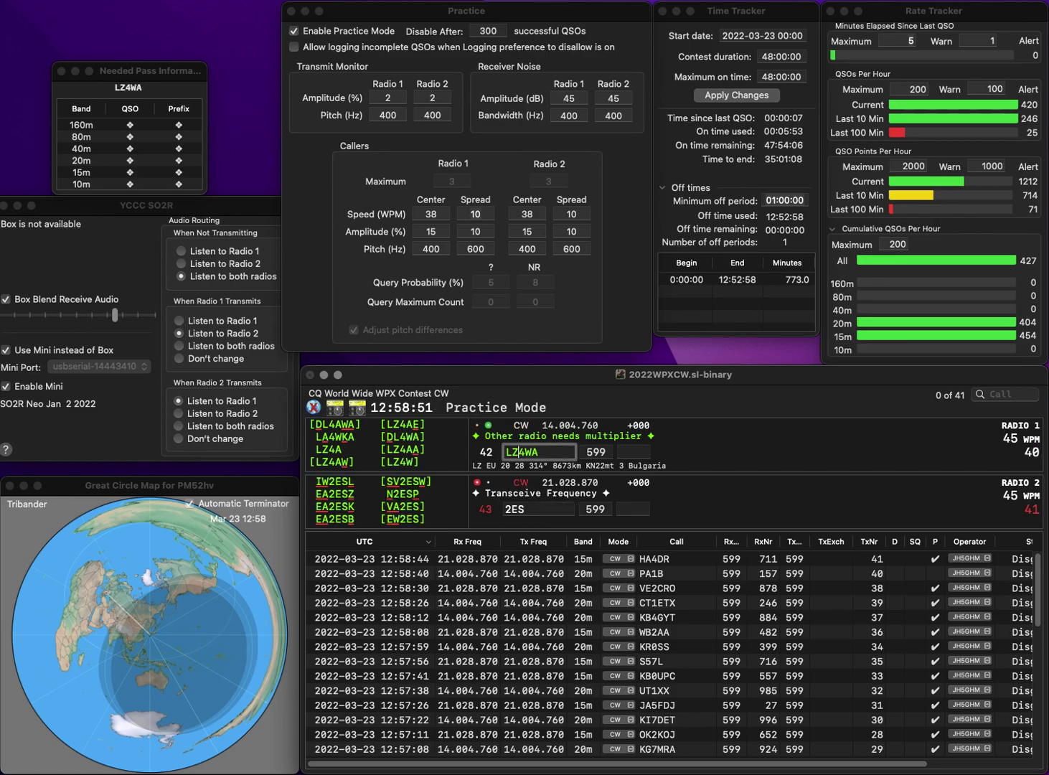
{"action": "type", "text": "DL4WA"}
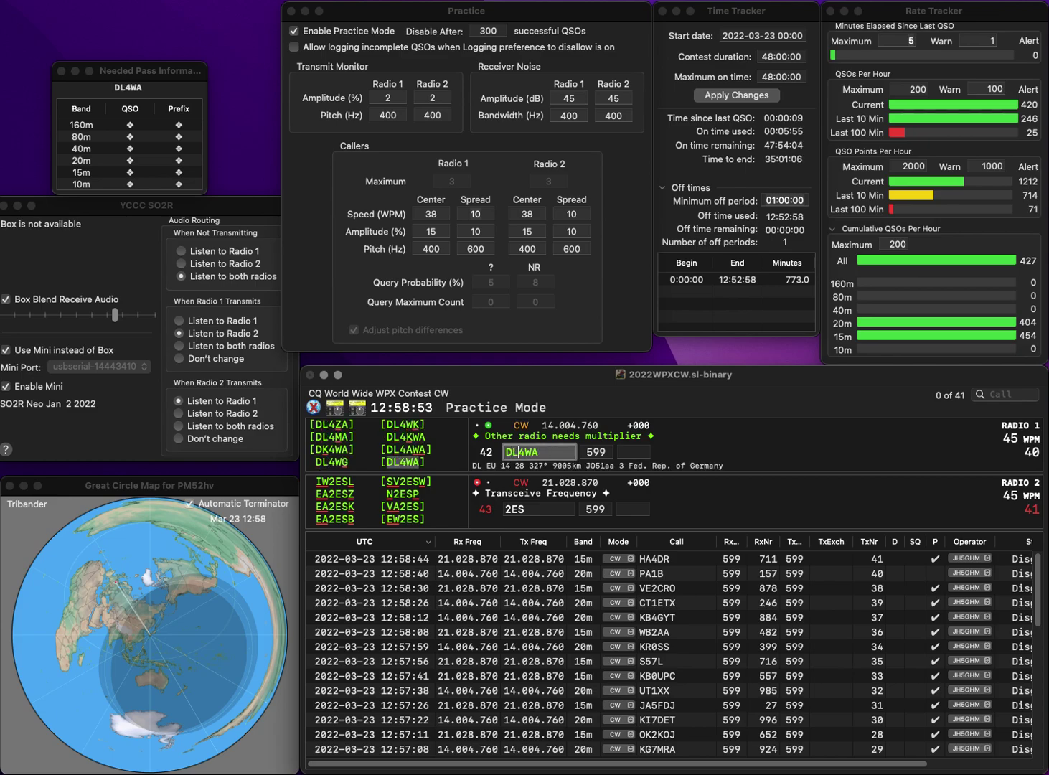
{"action": "key", "text": "Return"}
{"action": "type", "text": "OE"}
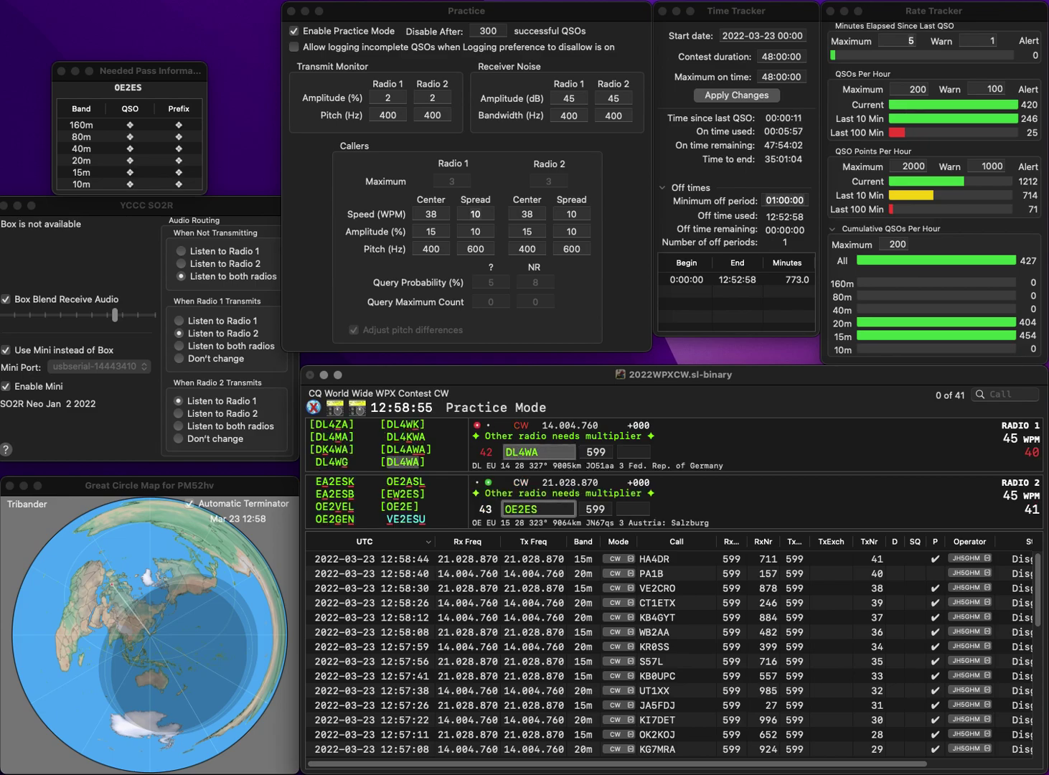
{"action": "type", "text": "1EH"}
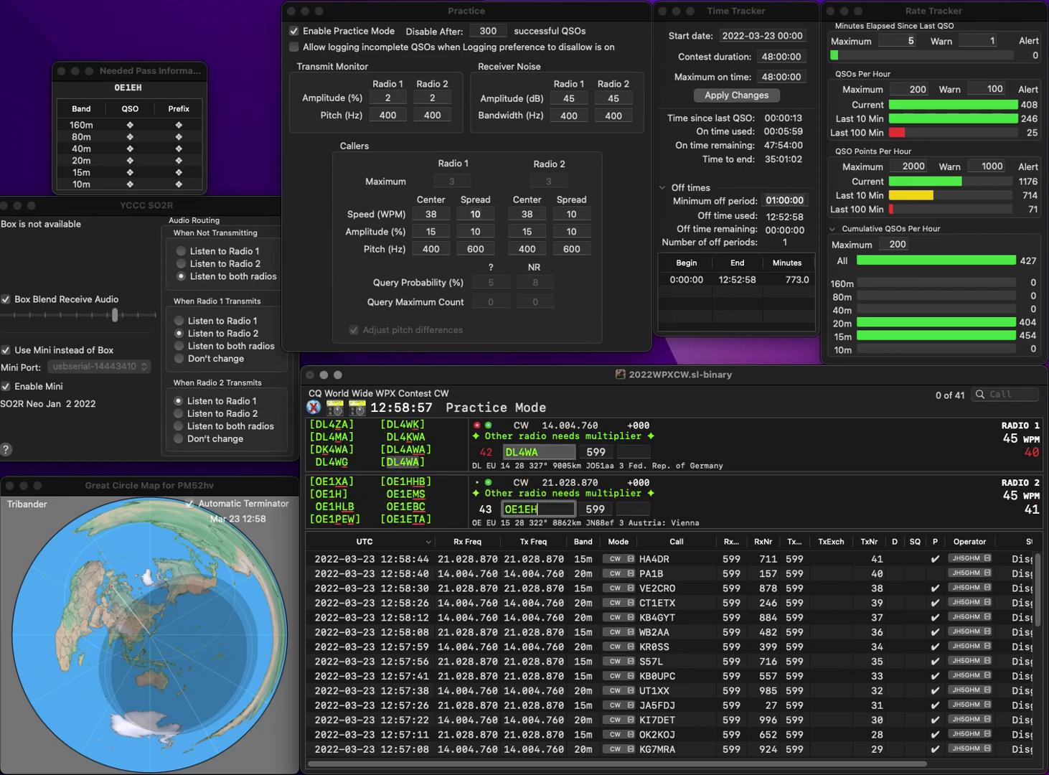
{"action": "key", "text": "Return"}
Log DL4WA on Radio 1 with received number 554 and correct the Radio 2 call to OE1EMS.
{"action": "type", "text": "554"}
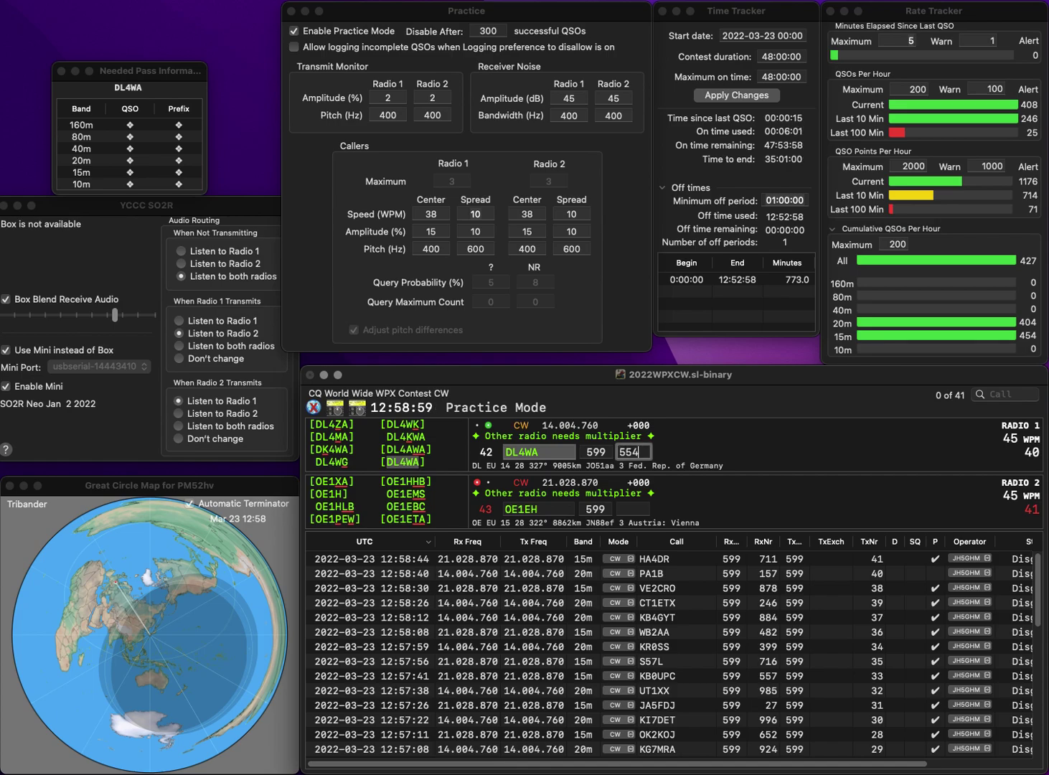
{"action": "key", "text": "Return"}
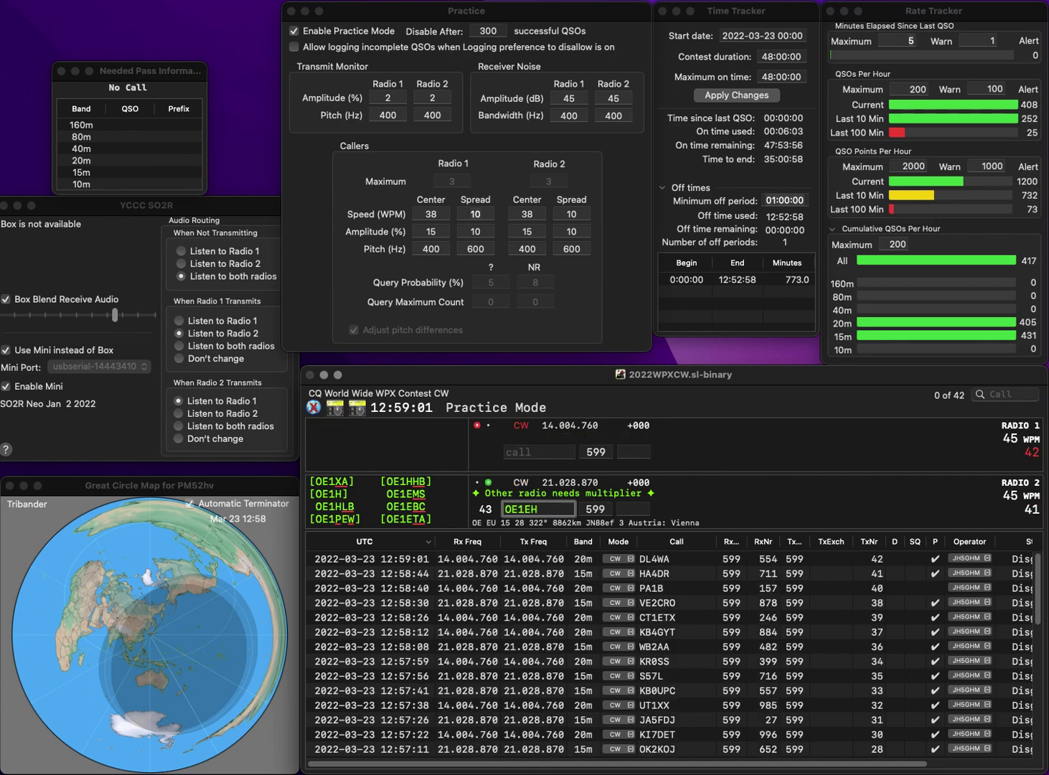
{"action": "key", "text": "BackSpace"}
{"action": "type", "text": "MS"}
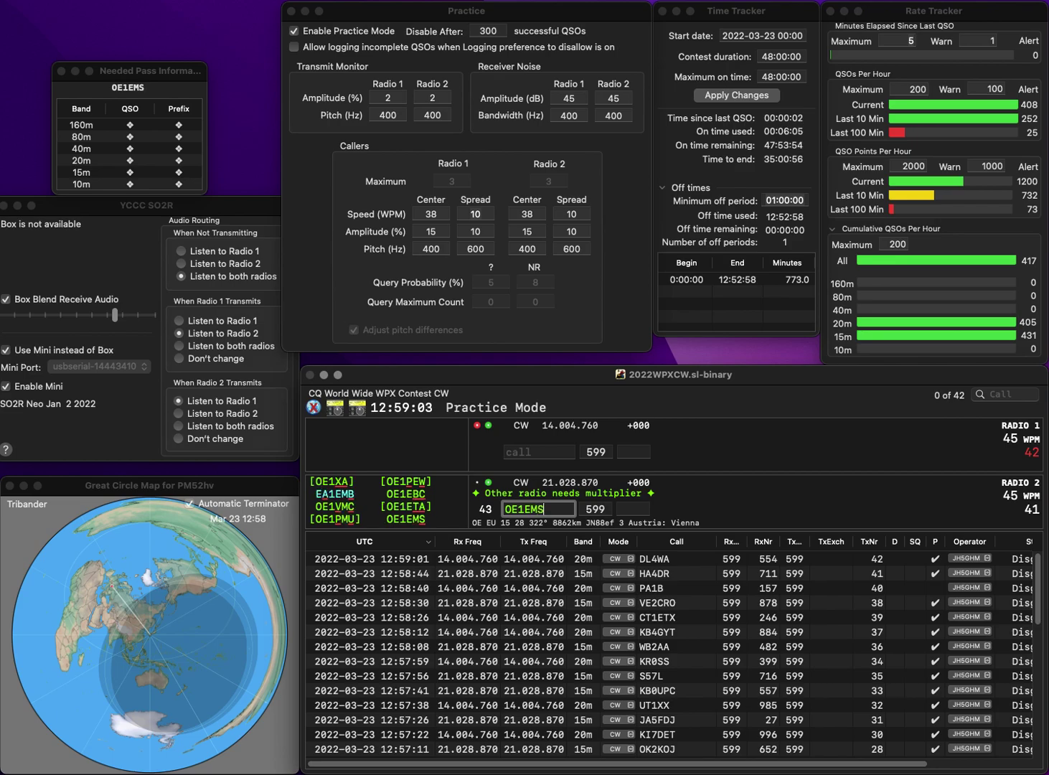
{"action": "key", "text": "Return"}
Answer AA4MZ on Radio 1 and log OE1EMS on Radio 2 with received number 376.
{"action": "type", "text": "AA4MZ"}
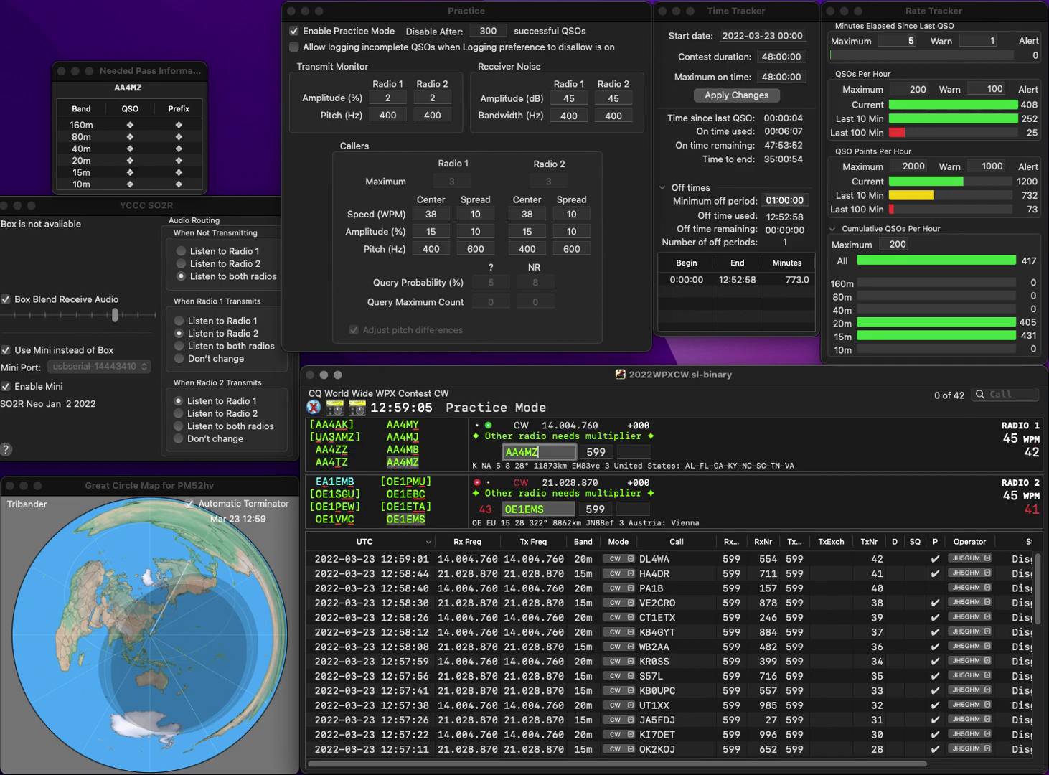
{"action": "key", "text": "Return"}
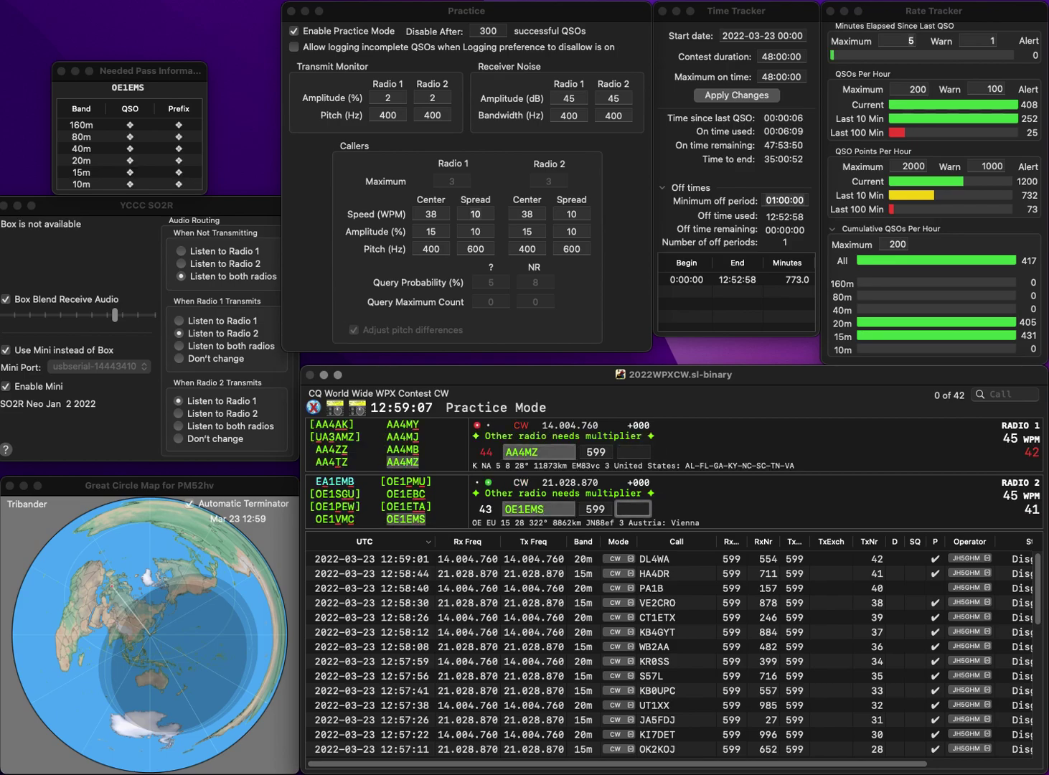
{"action": "type", "text": "37"}
{"action": "key", "text": "Return"}
Log AA4MZ on Radio 1 with received number 351.
{"action": "type", "text": "3"}
{"action": "type", "text": "51"}
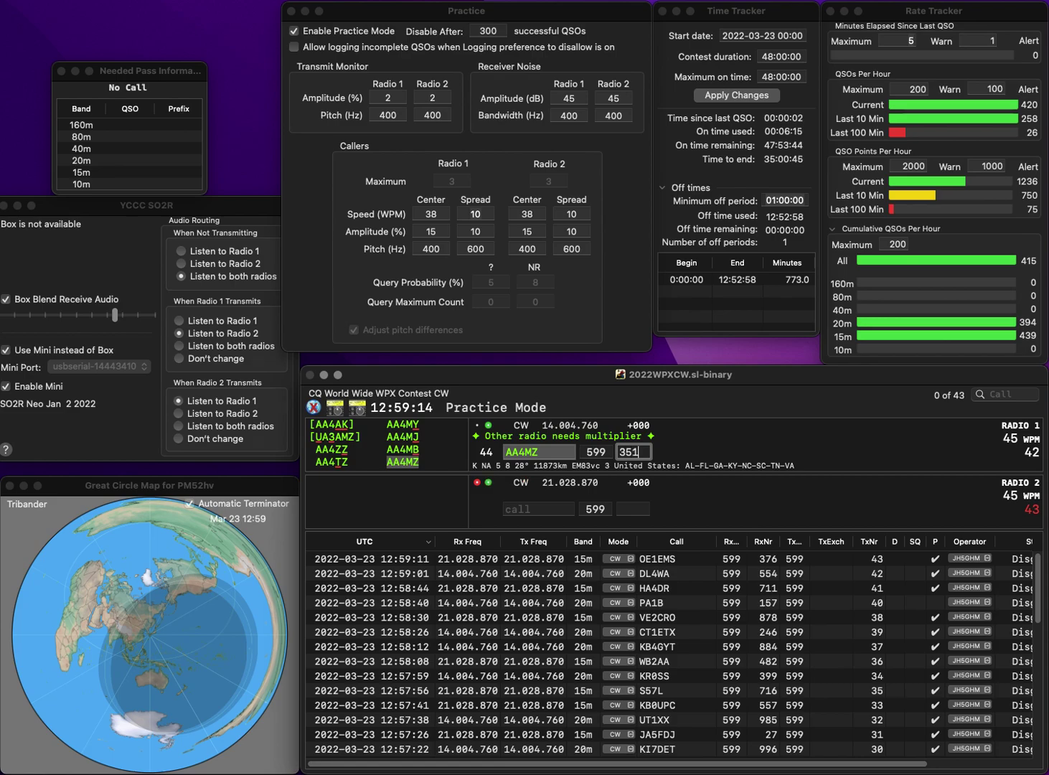
{"action": "key", "text": "Return"}
{"action": "type", "text": "ON5LL"}
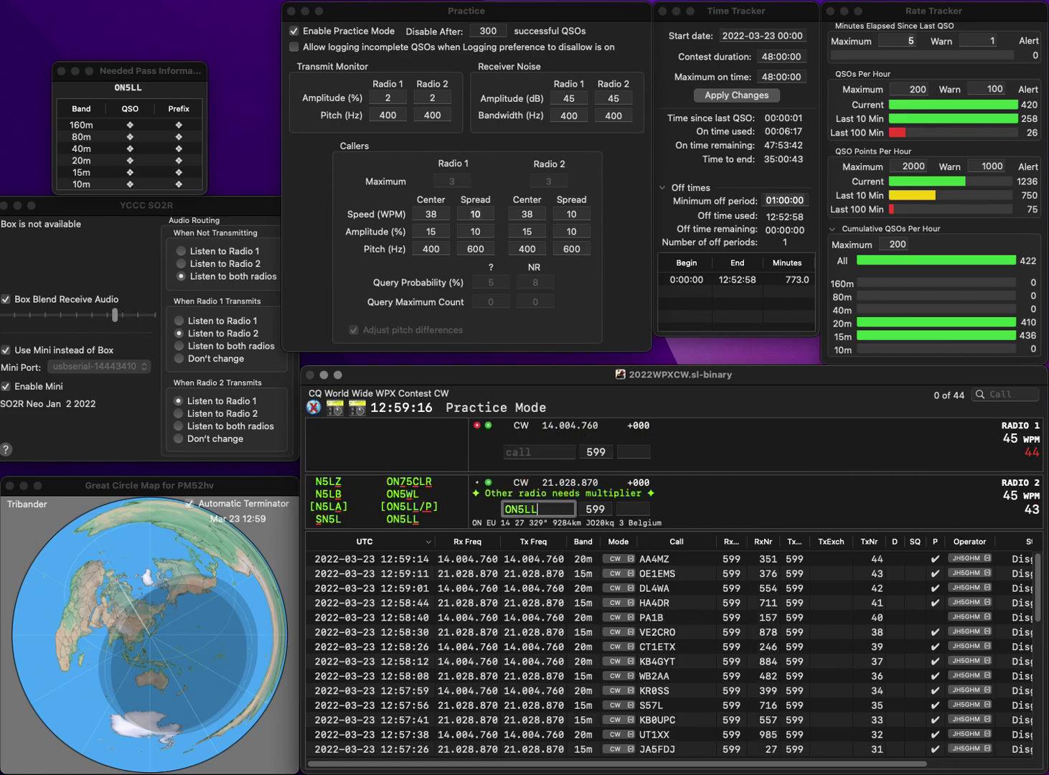
{"action": "key", "text": "Return"}
{"action": "type", "text": "VA2LGQ"}
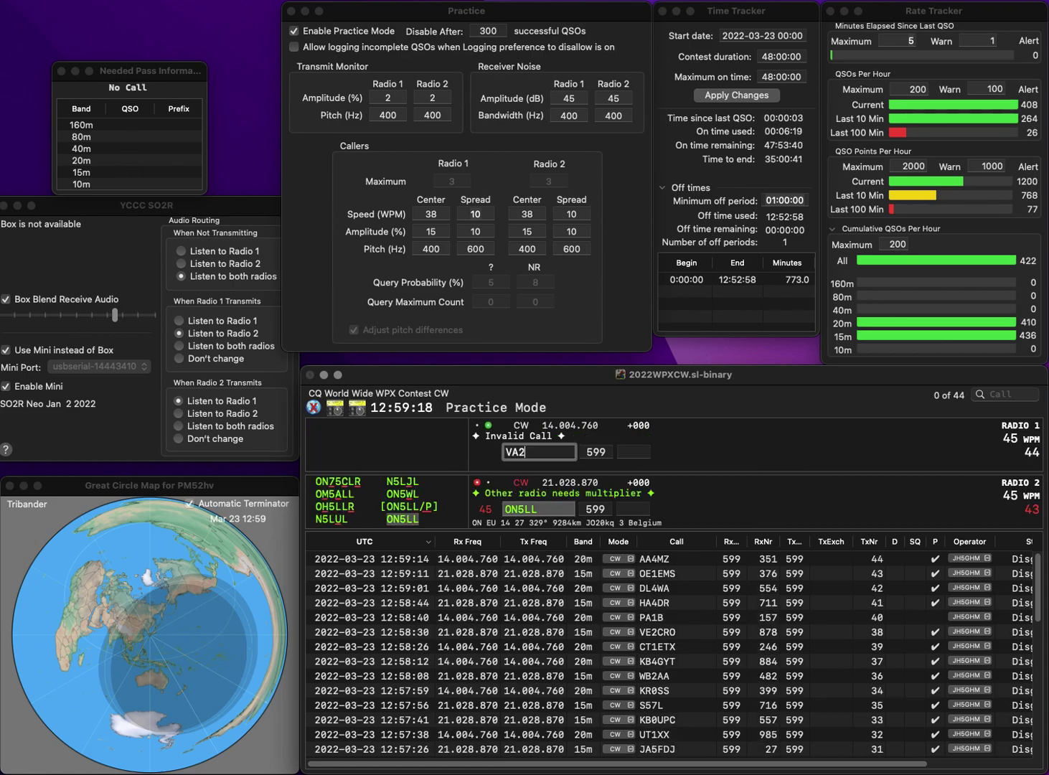
{"action": "key", "text": "Return"}
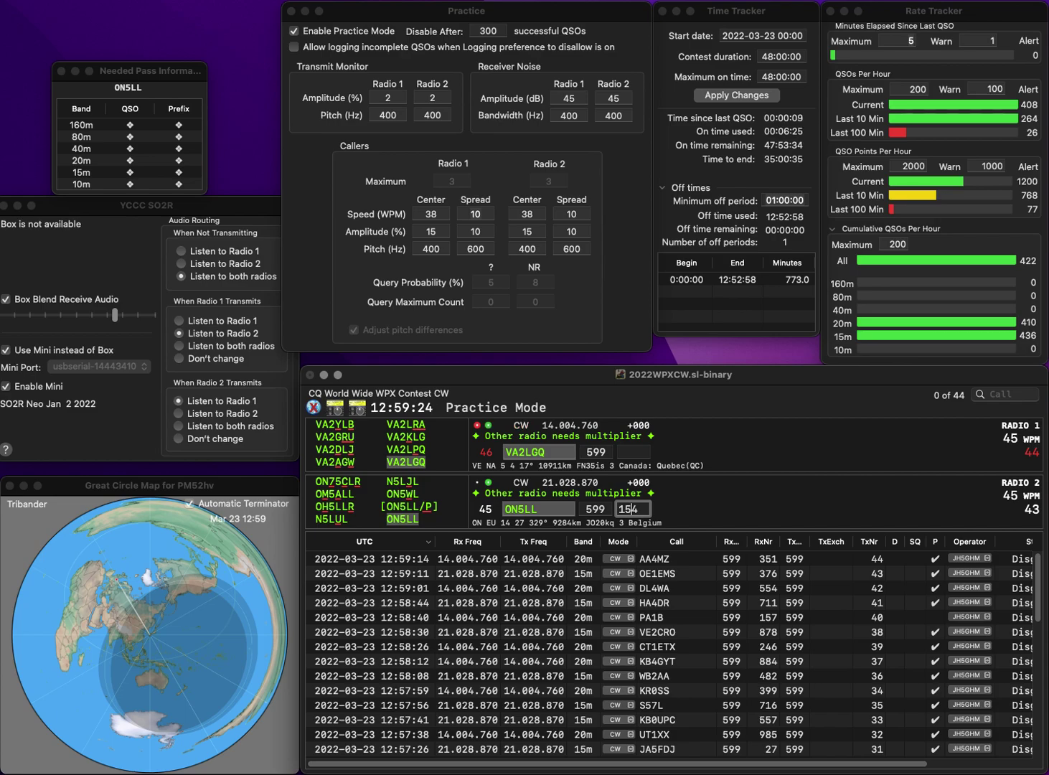
{"action": "key", "text": "Return"}
{"action": "type", "text": "1"}
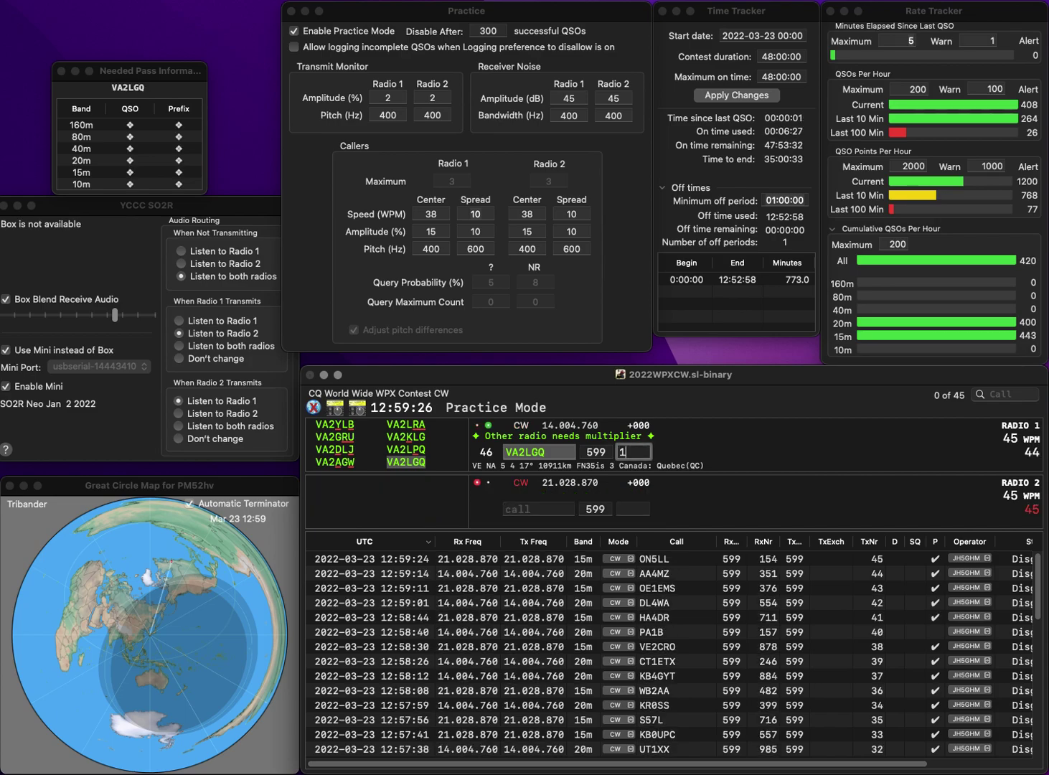
{"action": "type", "text": "07"}
{"action": "key", "text": "Return"}
{"action": "type", "text": "KF5ZNQ"}
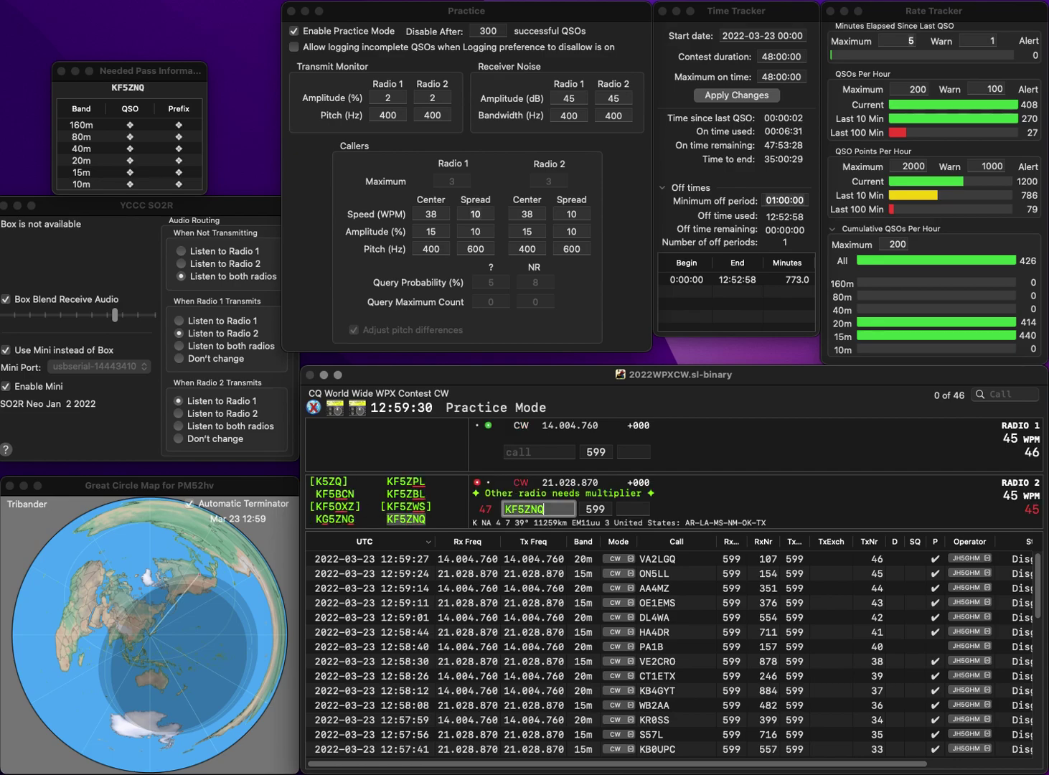
{"action": "key", "text": "Return"}
{"action": "type", "text": "JA5B"}
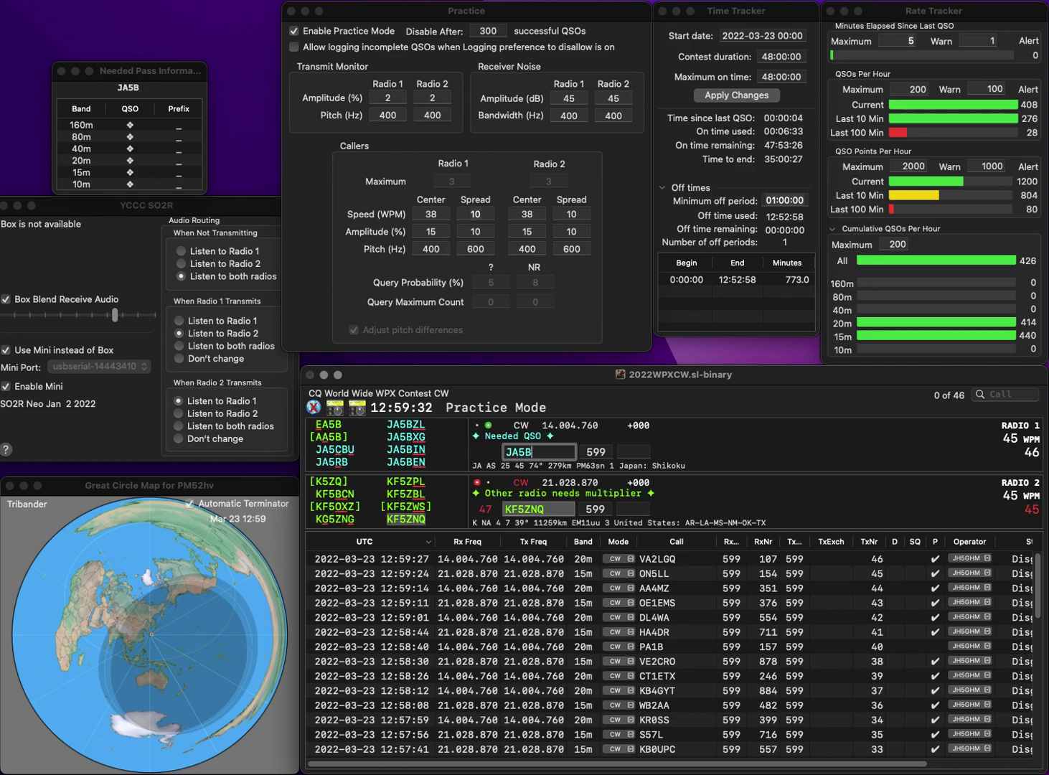
{"action": "type", "text": "ZL"}
{"action": "key", "text": "Return"}
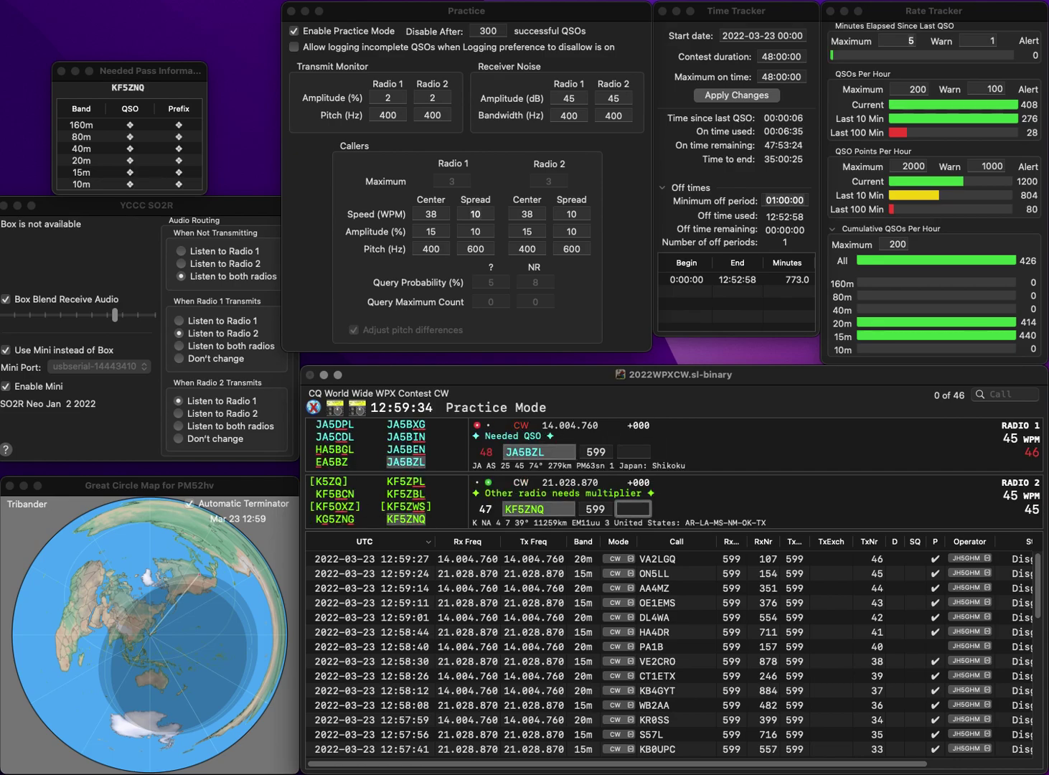
{"action": "type", "text": "182"}
{"action": "key", "text": "Return"}
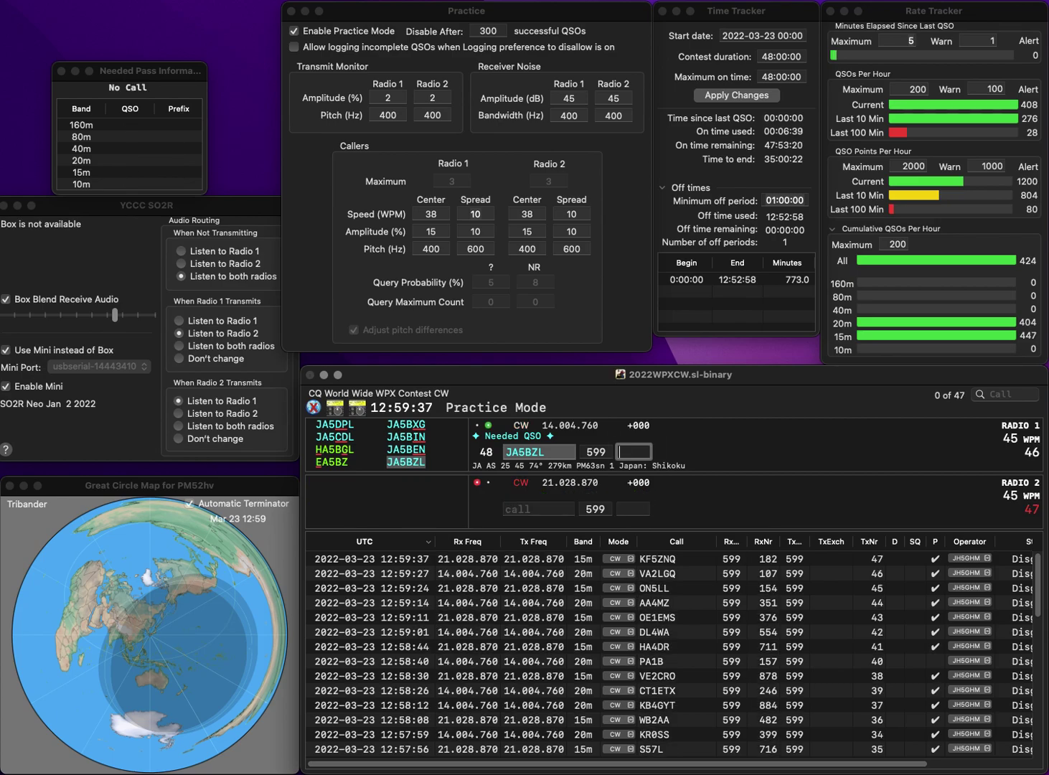
{"action": "type", "text": "98"}
{"action": "key", "text": "Return"}
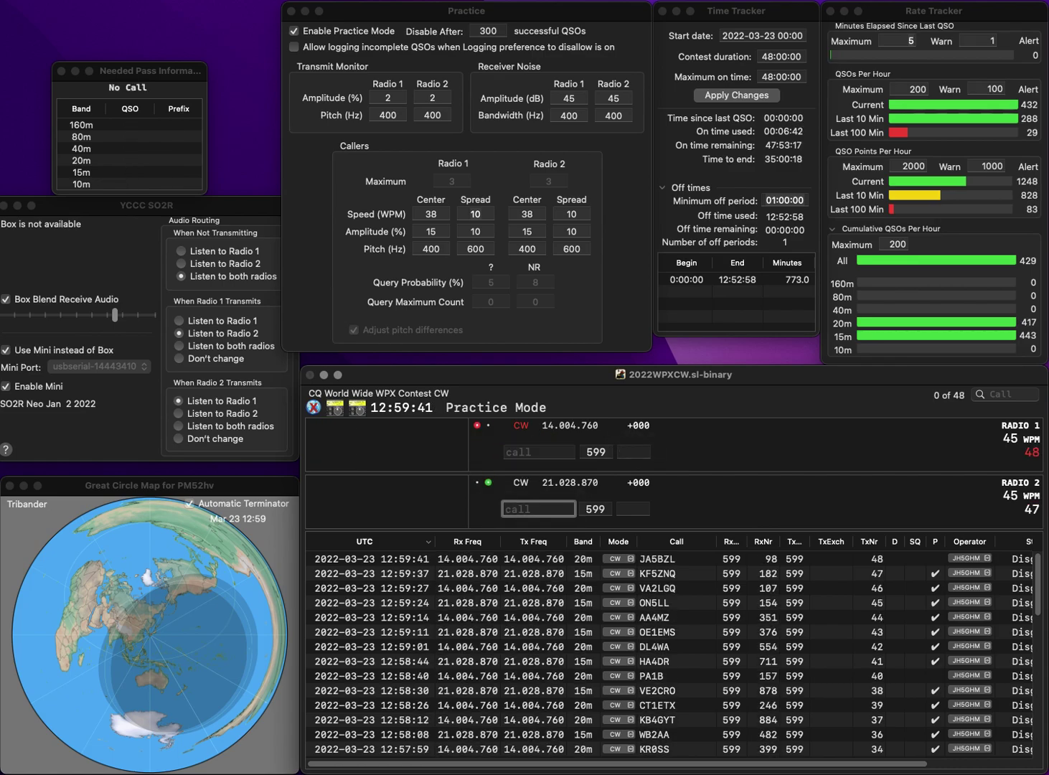
Answer K4HPP on Radio 2 and K4IG on Radio 1.
{"action": "type", "text": "K4HPP"}
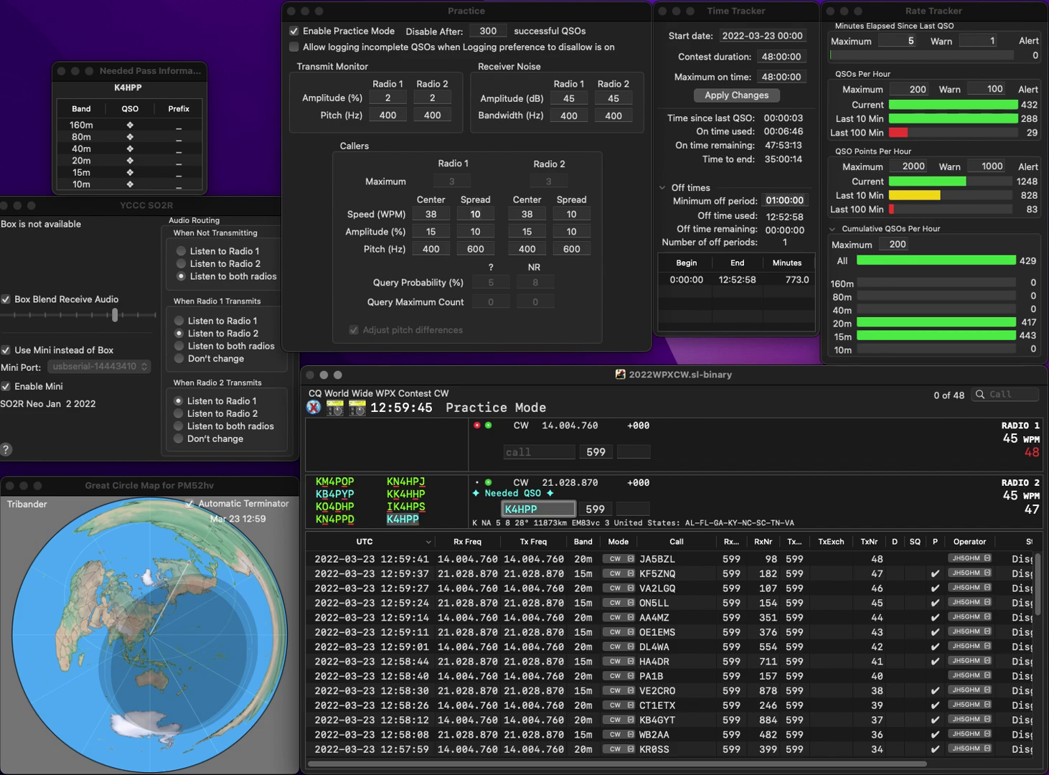
{"action": "key", "text": "Return"}
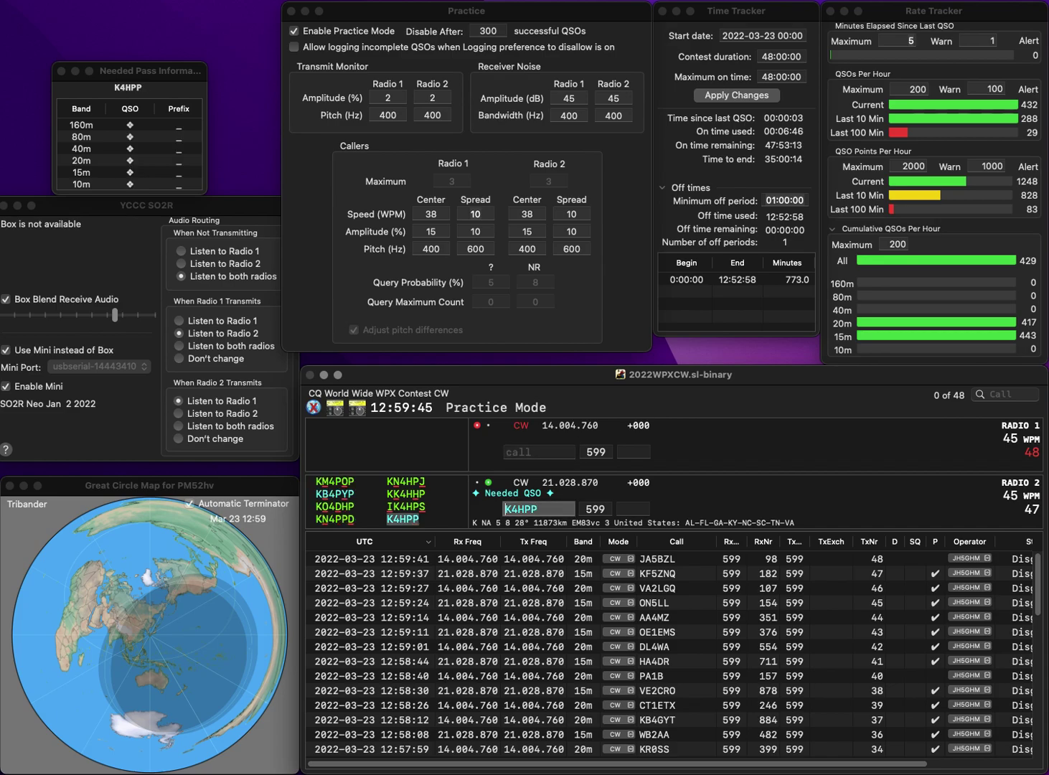
{"action": "type", "text": "K4I"}
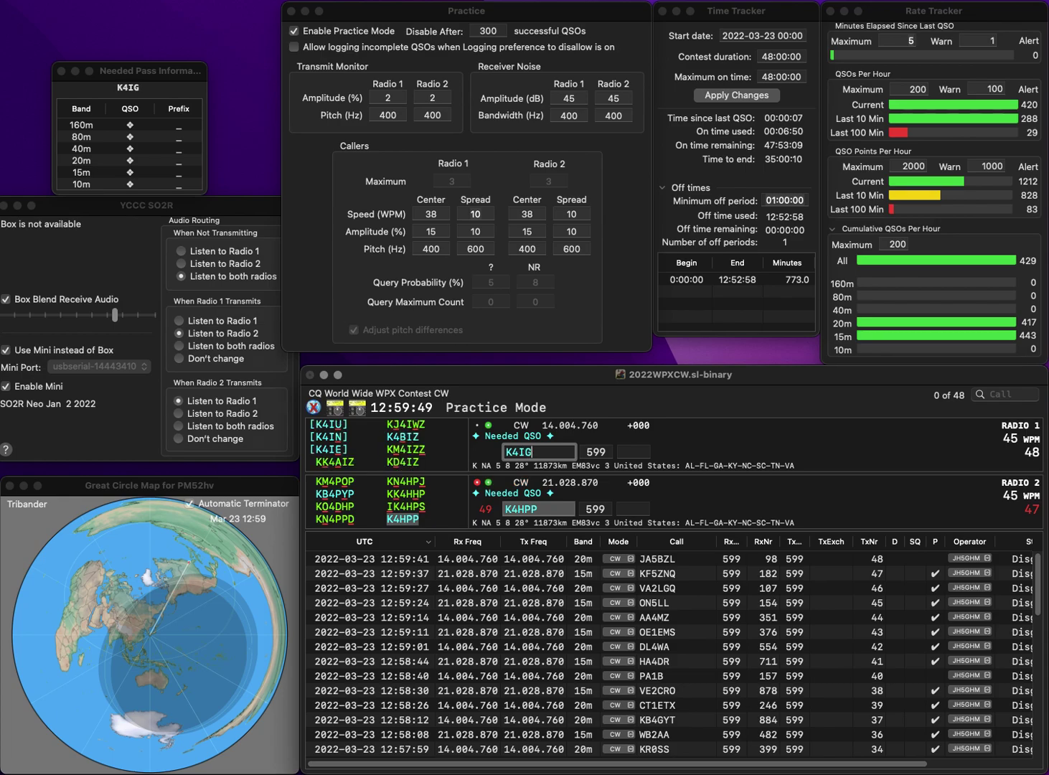
{"action": "type", "text": "G"}
{"action": "key", "text": "Return"}
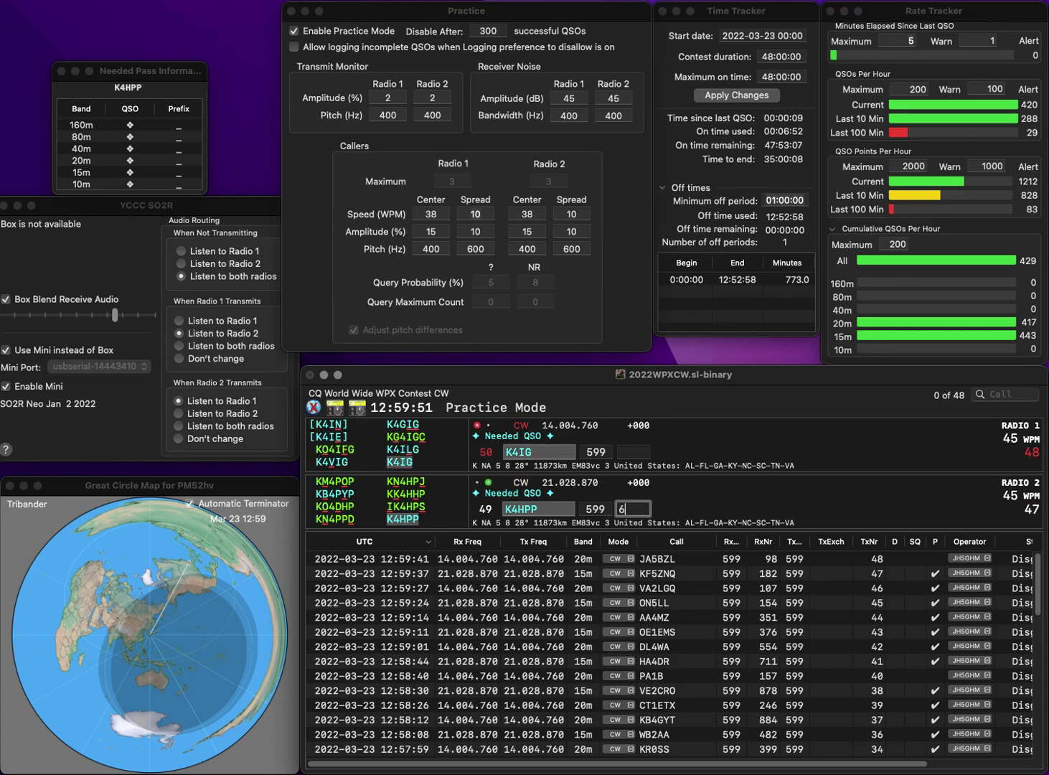
{"action": "type", "text": "698"}
{"action": "key", "text": "Return"}
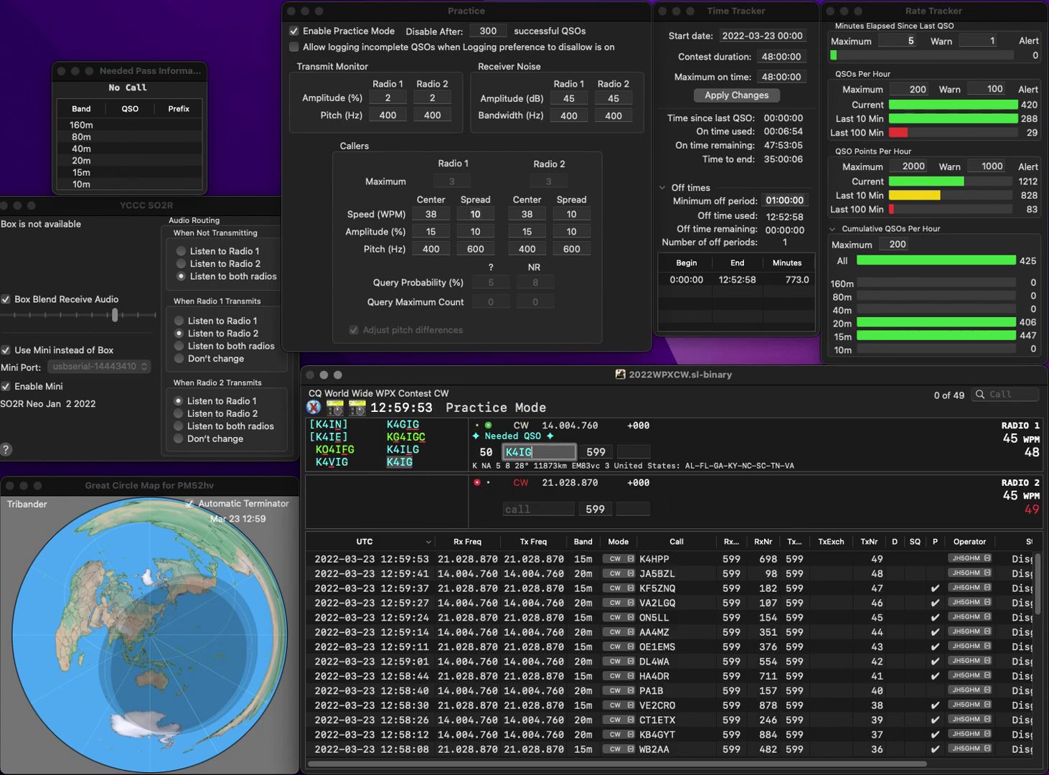
{"action": "type", "text": "4"}
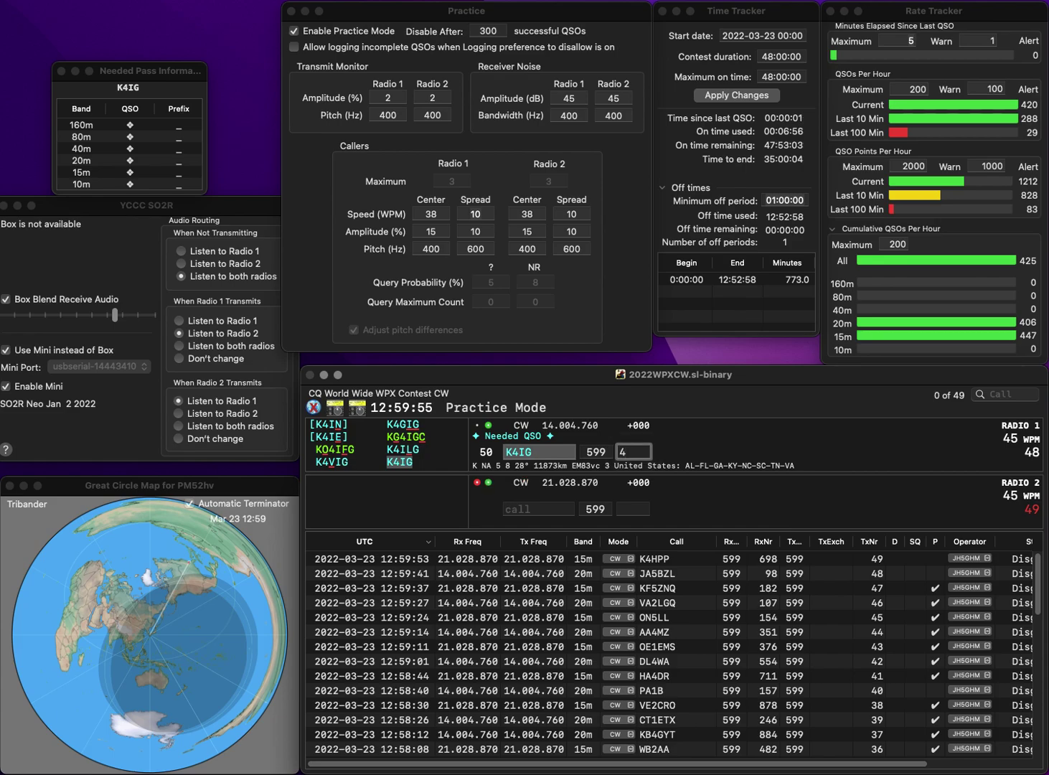
{"action": "key", "text": "BackSpace"}
{"action": "type", "text": "3"}
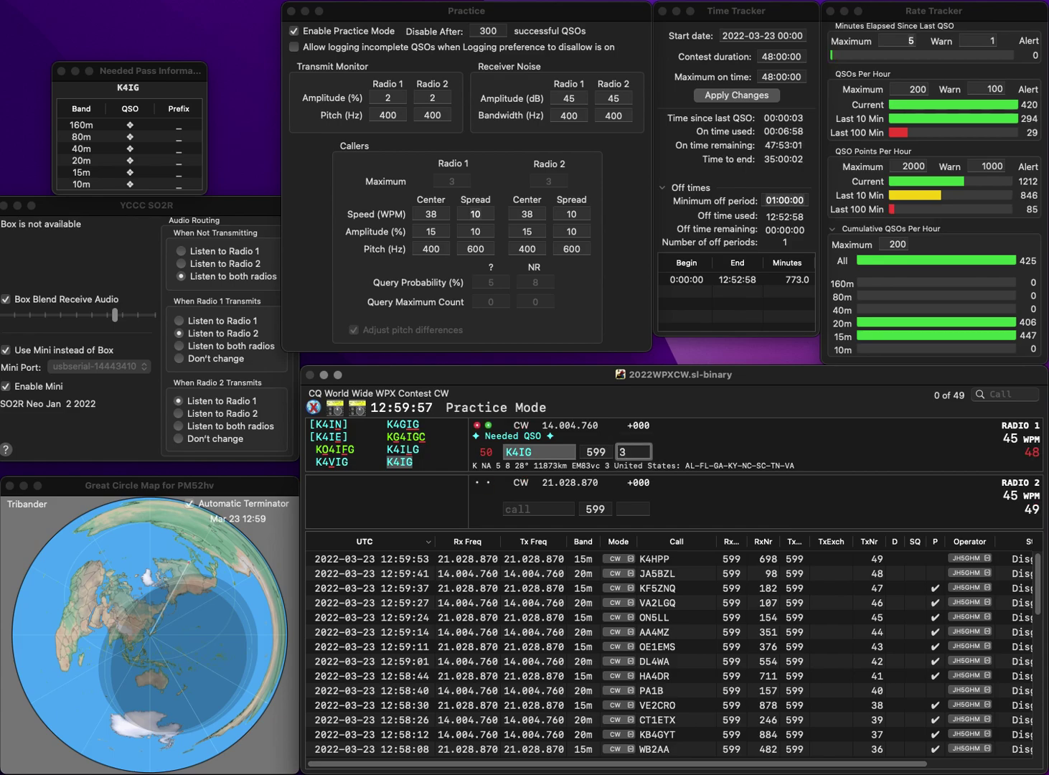
{"action": "type", "text": "12"}
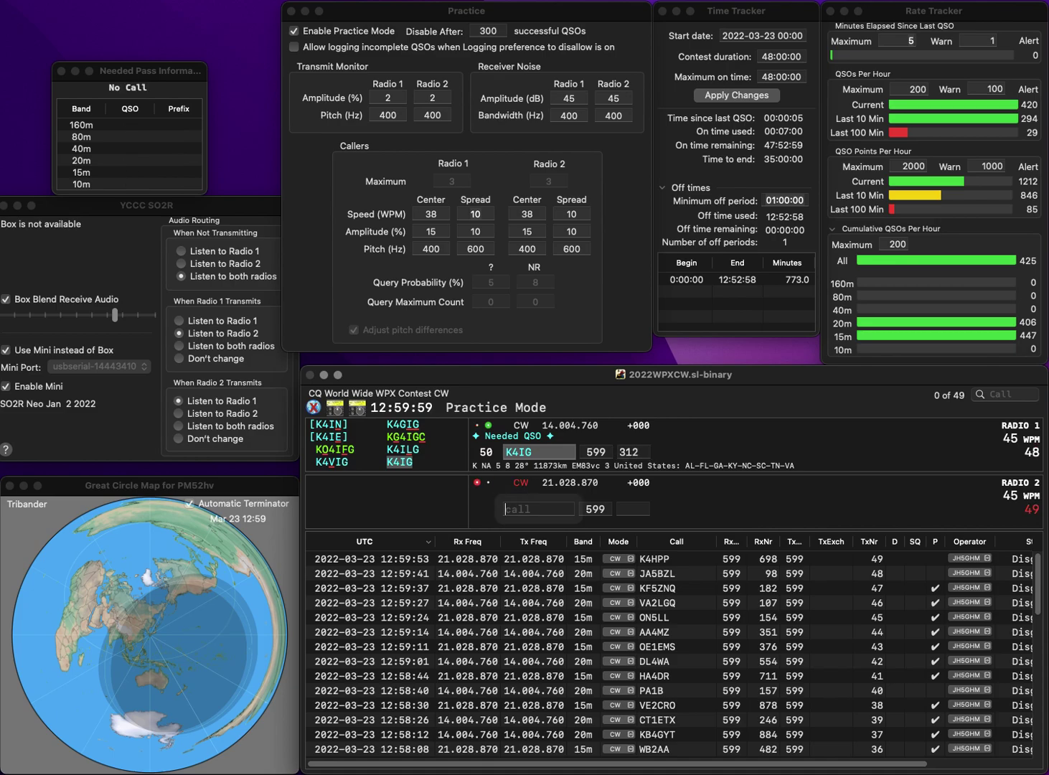
{"action": "key", "text": "Return"}
Answer the partial callsign DA on Radio 2 and W2QQ on Radio 1.
{"action": "type", "text": "K"}
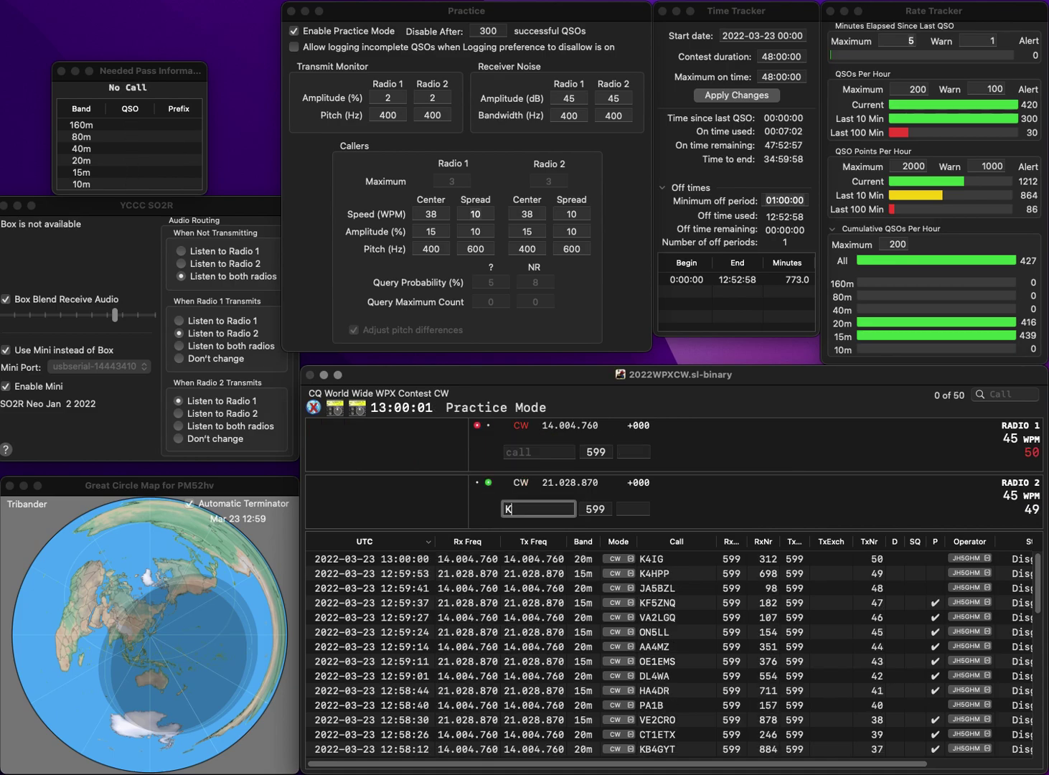
{"action": "type", "text": "DA"}
{"action": "key", "text": "Delete"}
{"action": "key", "text": "Return"}
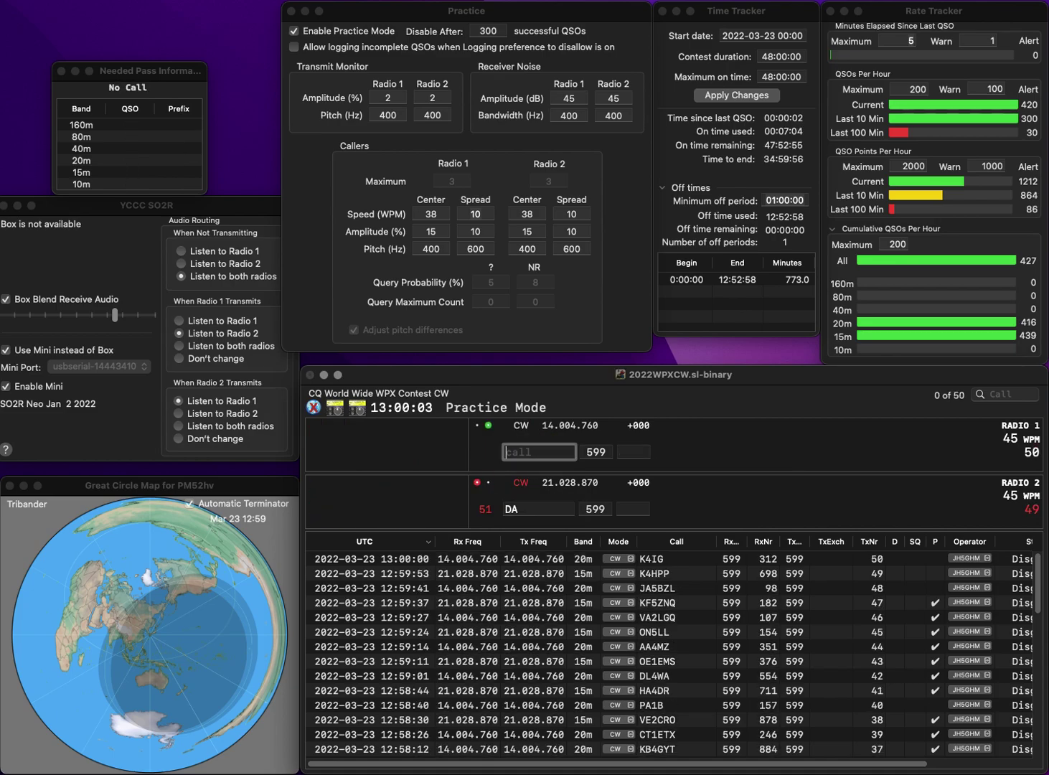
{"action": "type", "text": "QQ"}
{"action": "key", "text": "Return"}
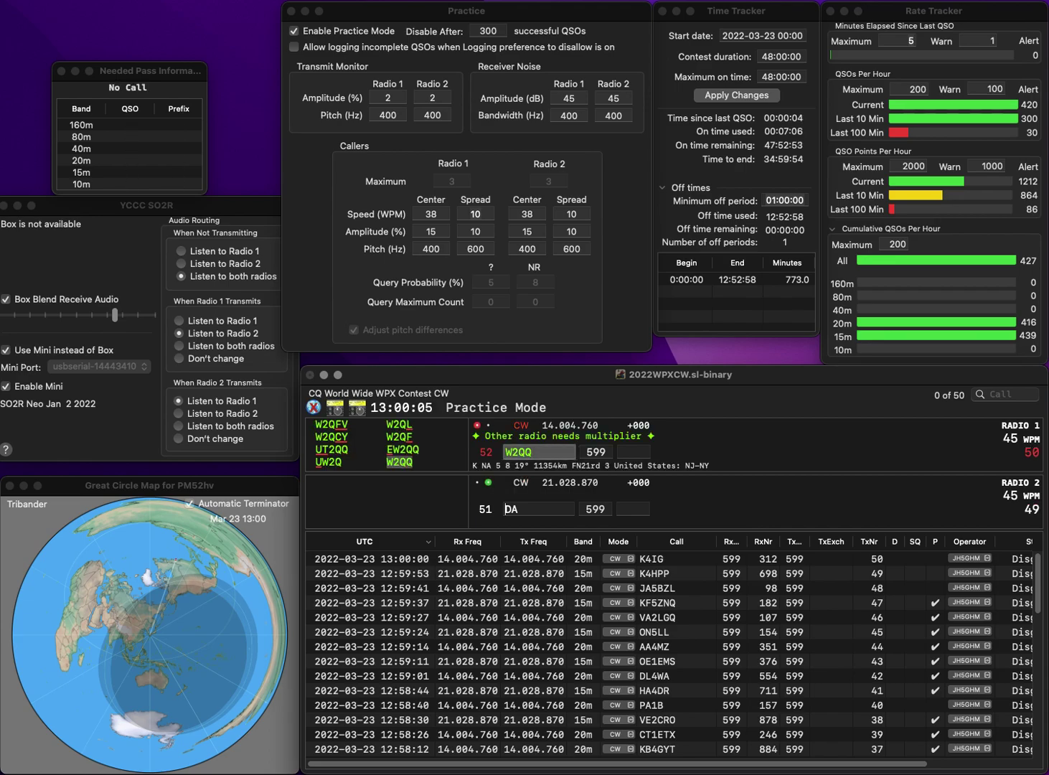
{"action": "type", "text": "4IX"}
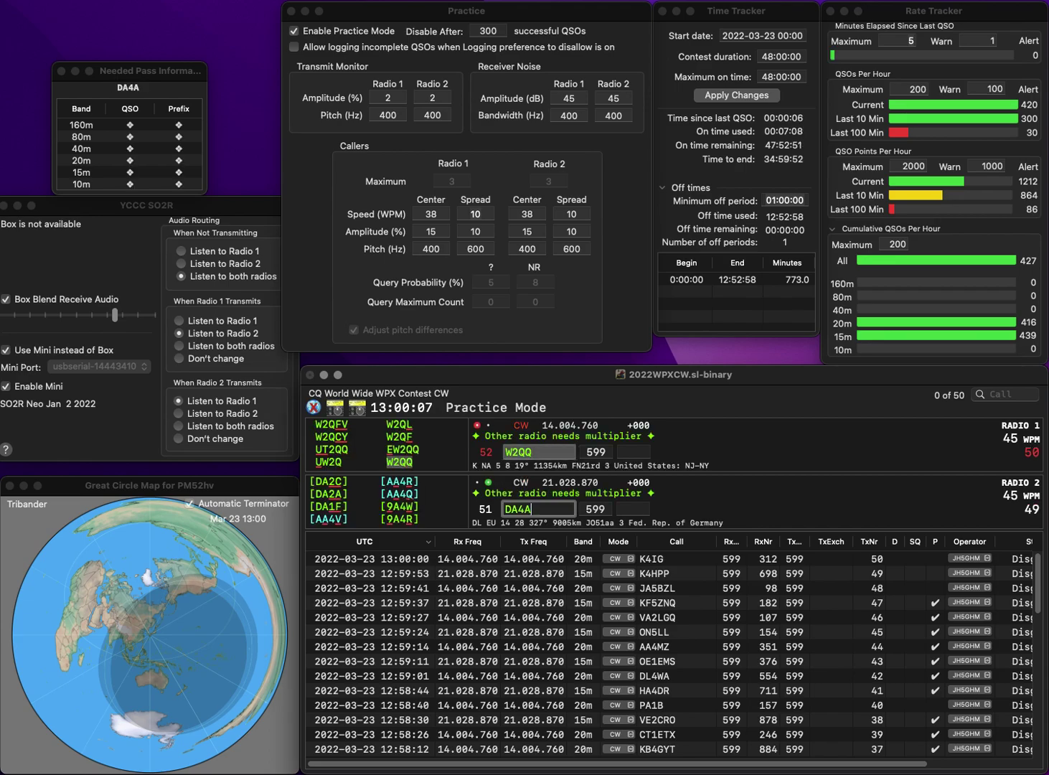
{"action": "key", "text": "Return"}
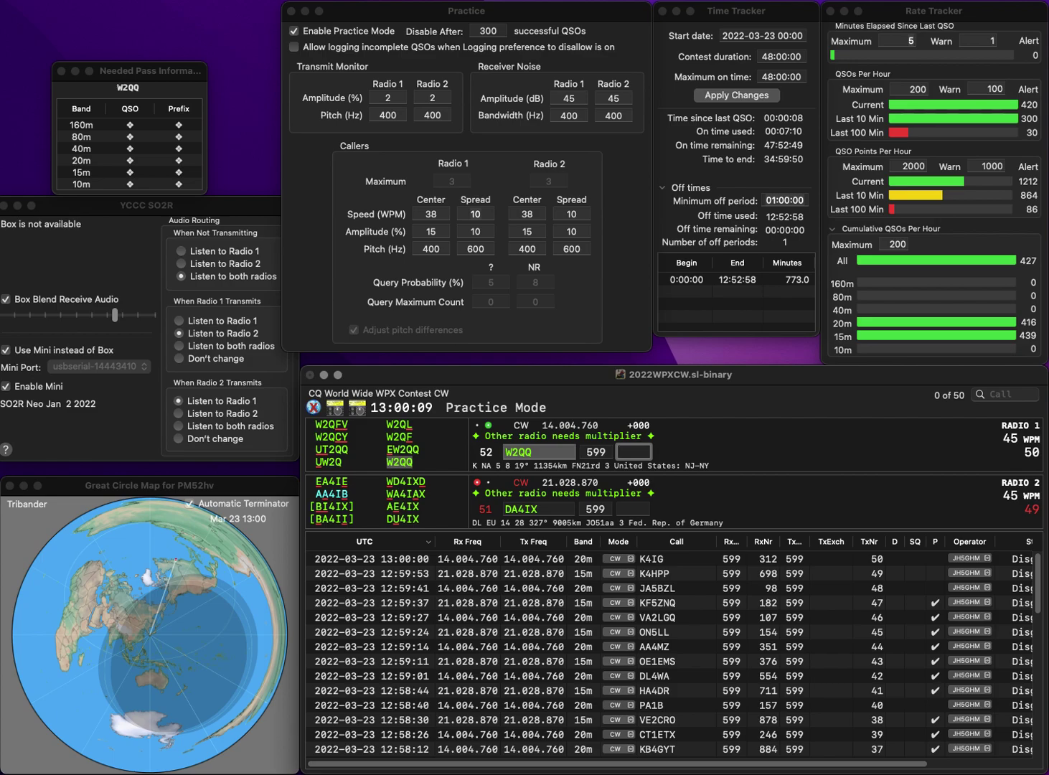
{"action": "type", "text": "702"}
{"action": "key", "text": "Return"}
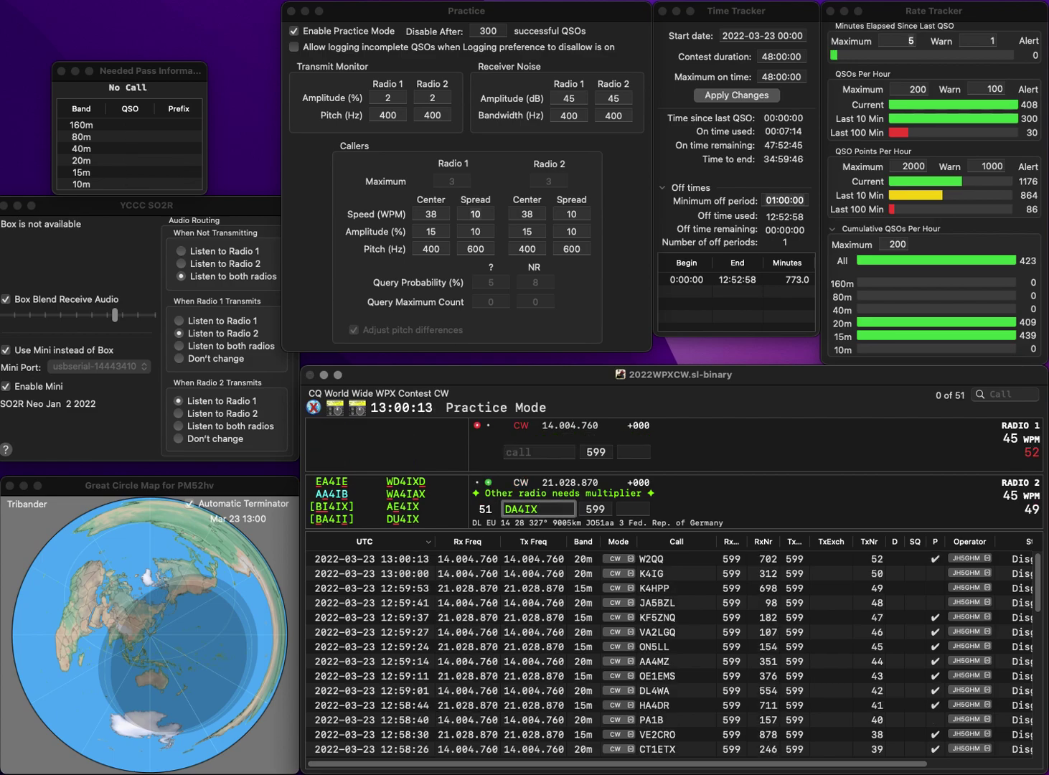
Try resending the Radio 2 caller's callsign as DA4SX.
{"action": "key", "text": "Left"}
{"action": "type", "text": "S"}
{"action": "key", "text": "Return"}
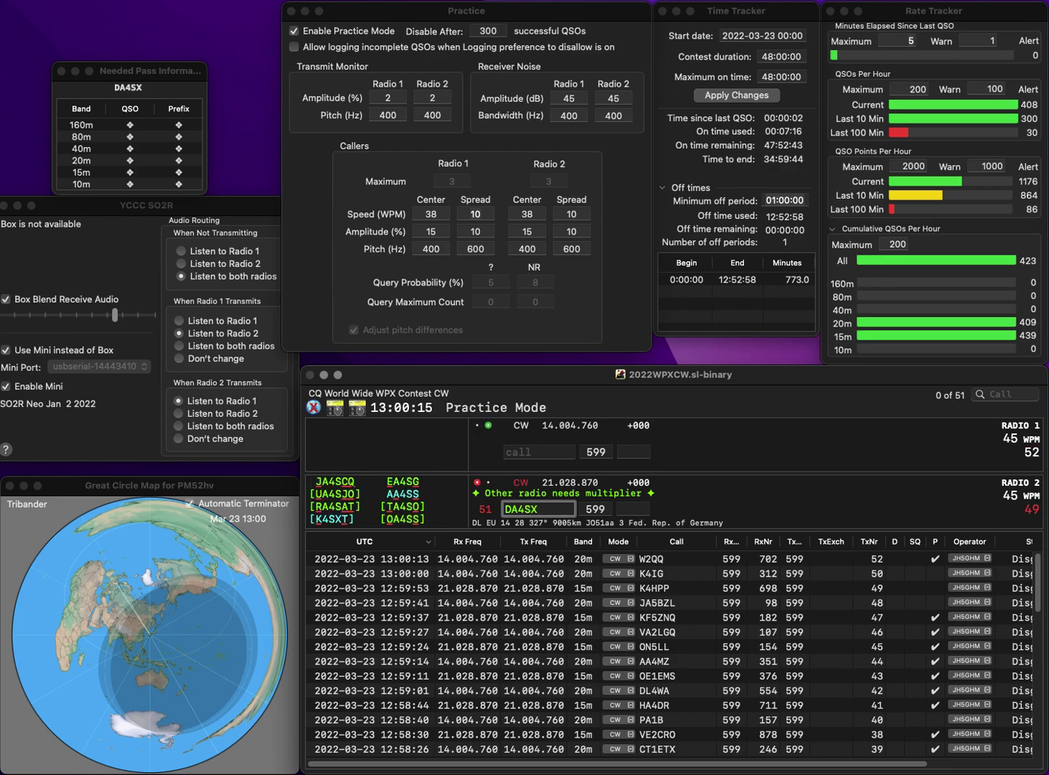
{"action": "key", "text": "Left"}
{"action": "key", "text": "Left"}
{"action": "key", "text": "Left"}
{"action": "key", "text": "BackSpace"}
{"action": "type", "text": "DU"}
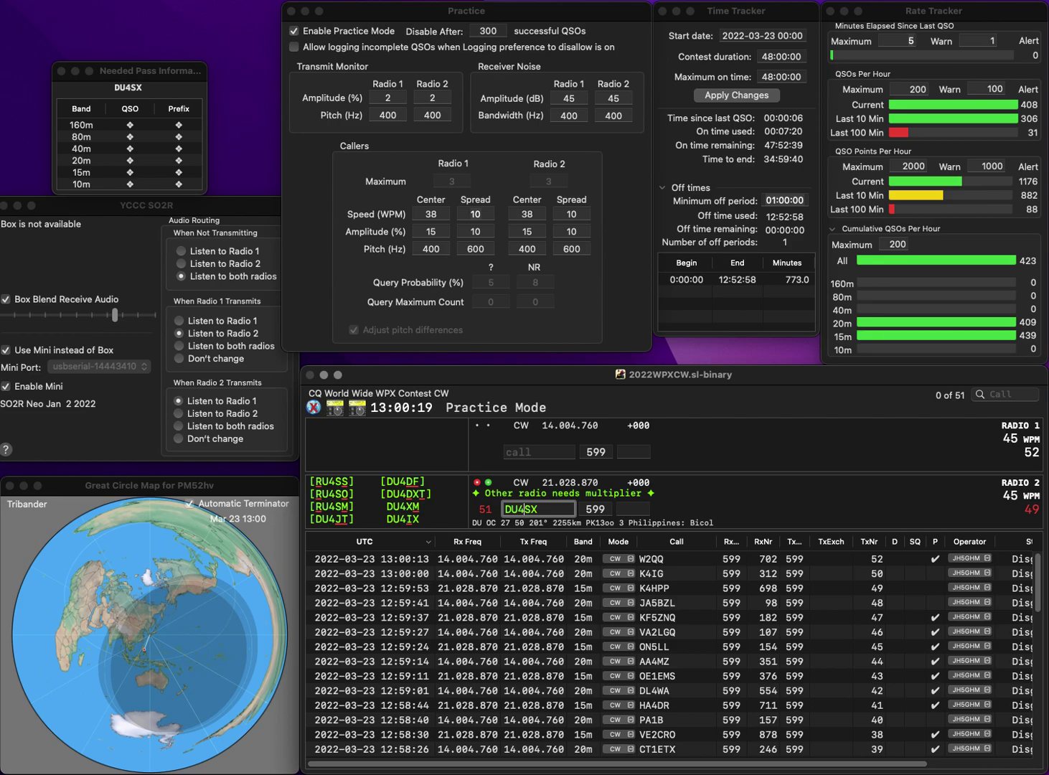
{"action": "key", "text": "Right"}
{"action": "key", "text": "BackSpace"}
{"action": "type", "text": "I"}
{"action": "key", "text": "Return"}
{"action": "type", "text": "WK6I"}
{"action": "key", "text": "Return"}
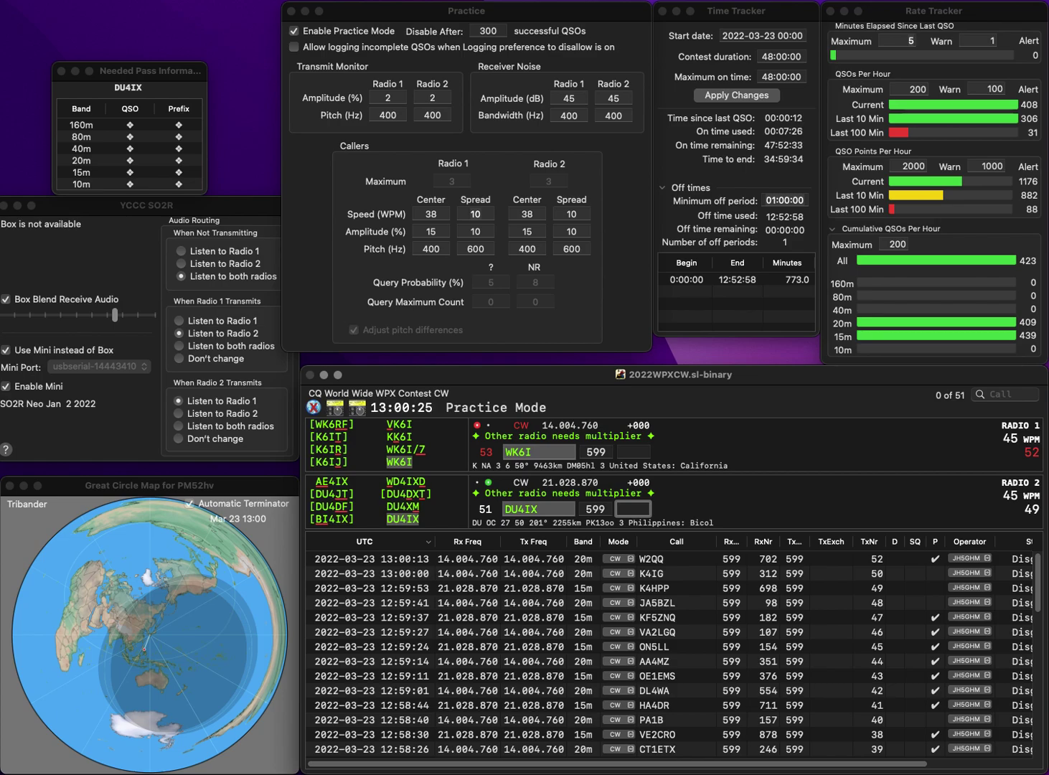
{"action": "type", "text": "621"}
{"action": "key", "text": "Return"}
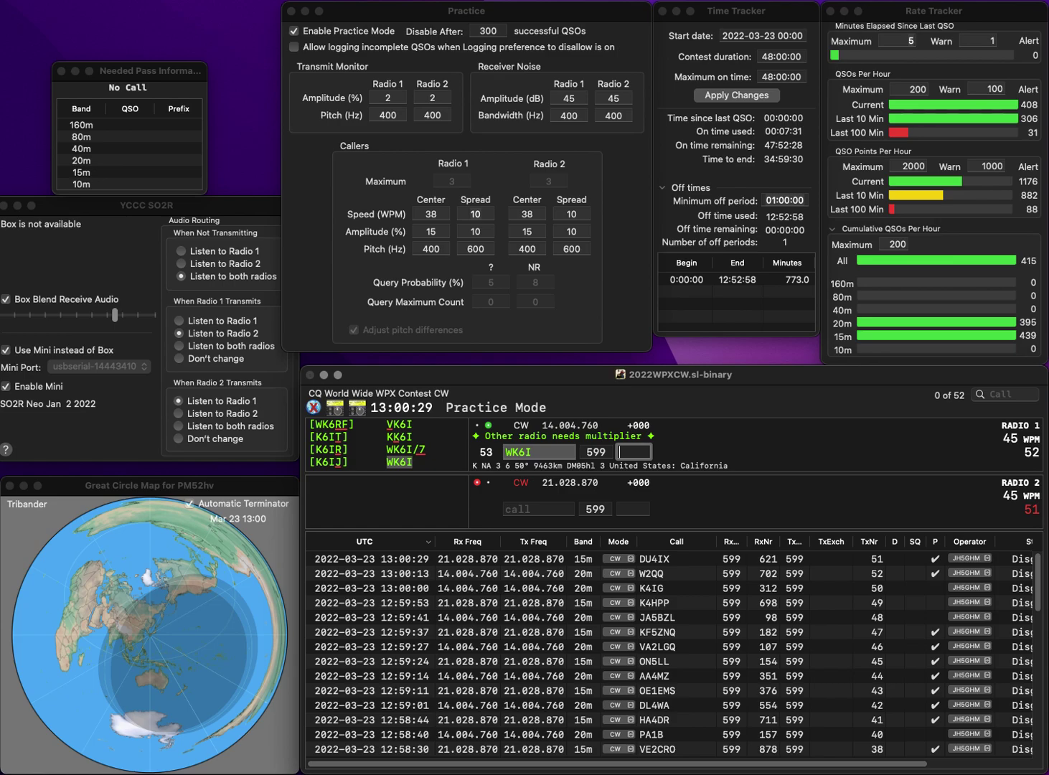
{"action": "type", "text": "16"}
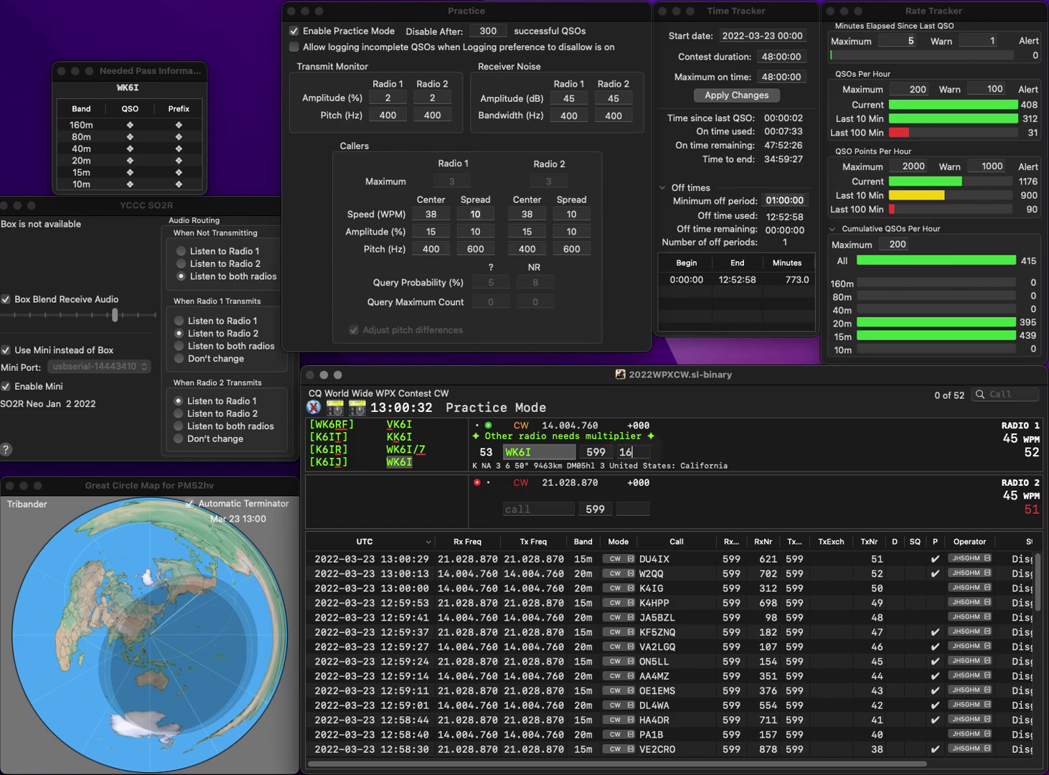
{"action": "key", "text": "Return"}
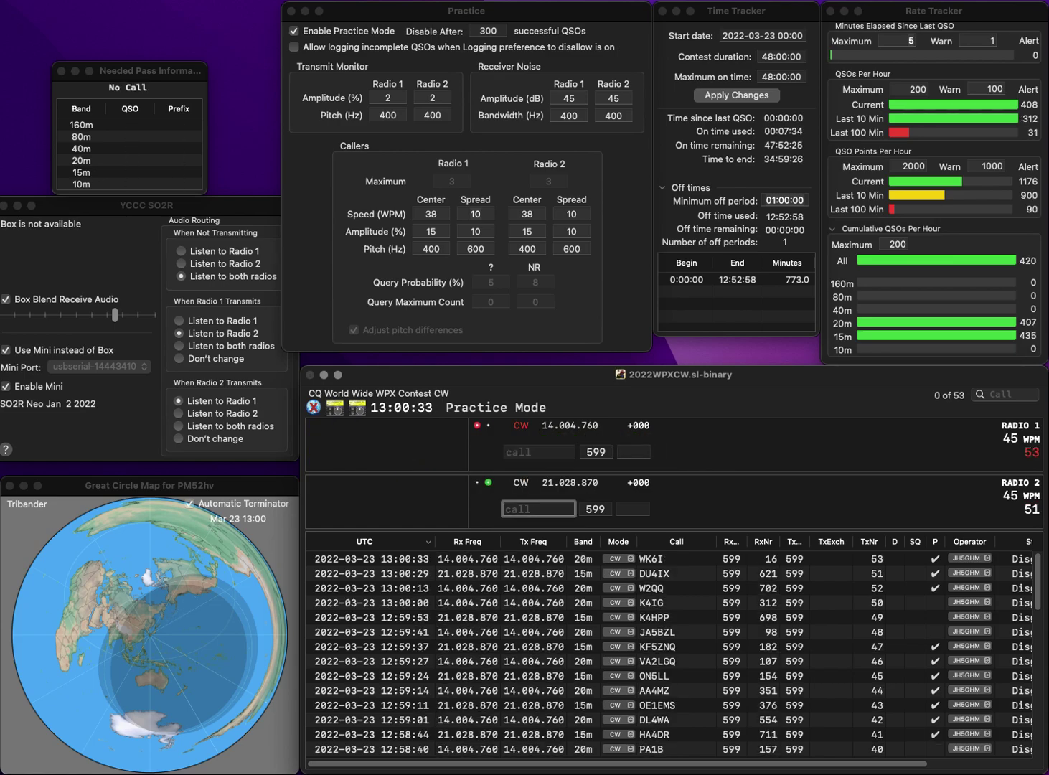
{"action": "type", "text": "8R"}
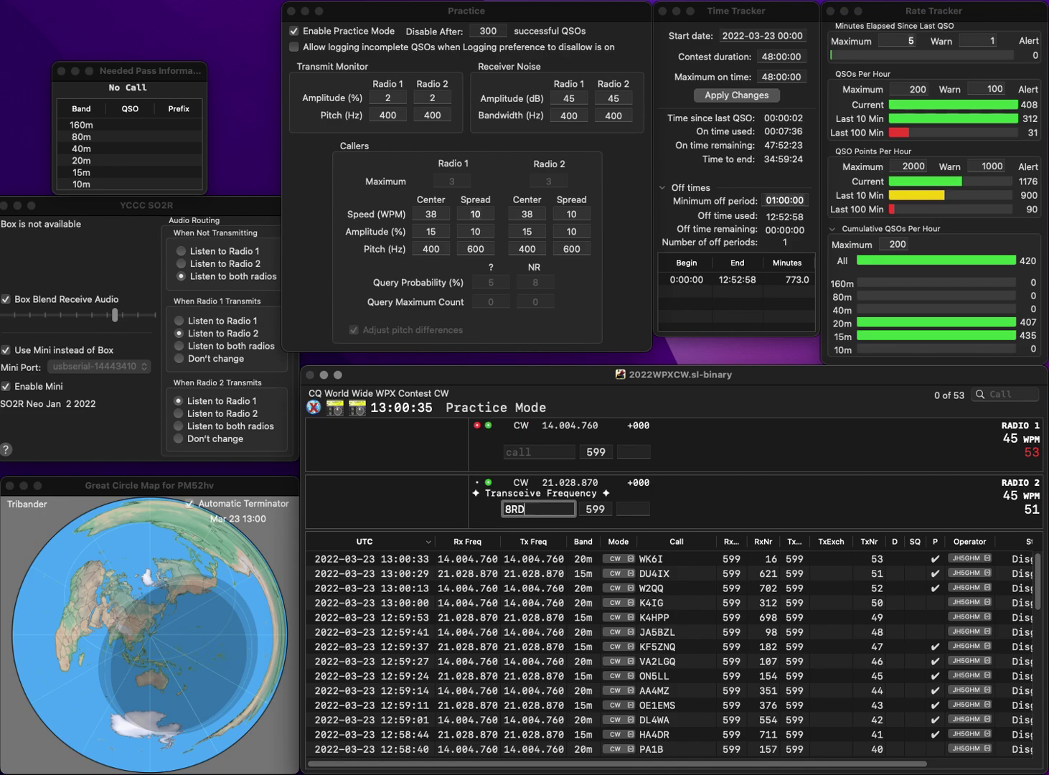
{"action": "type", "text": "D"}
{"action": "key", "text": "Return"}
{"action": "type", "text": "DH7ACI"}
{"action": "key", "text": "Return"}
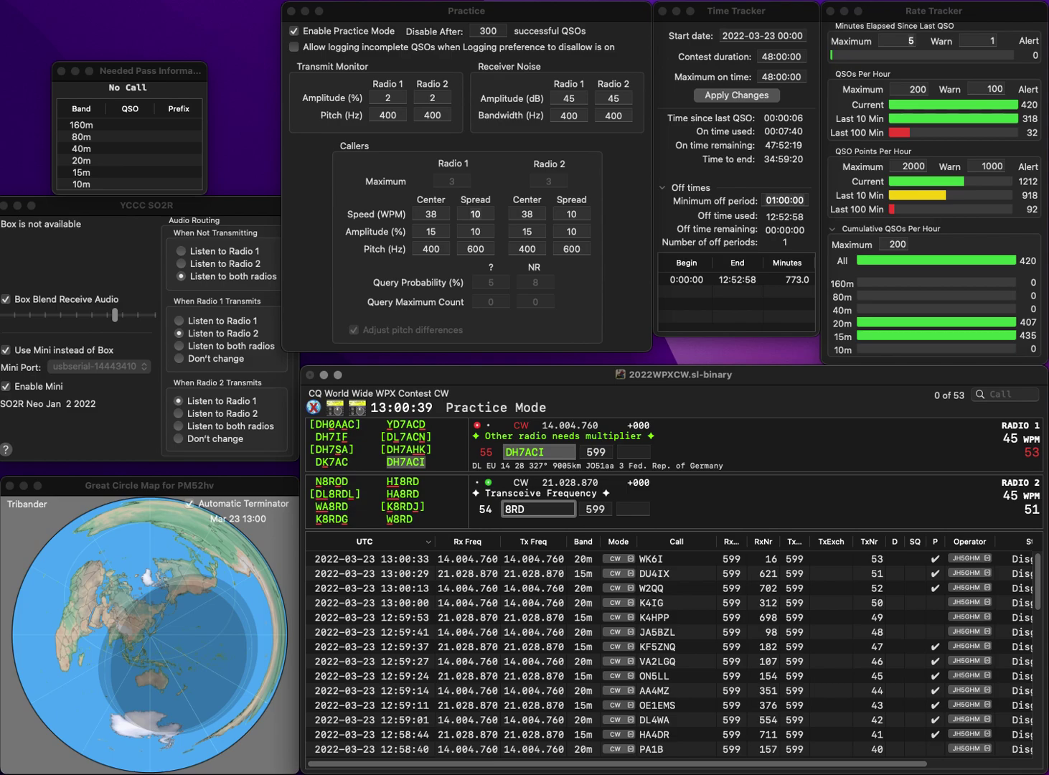
{"action": "type", "text": "HI"}
{"action": "key", "text": "Return"}
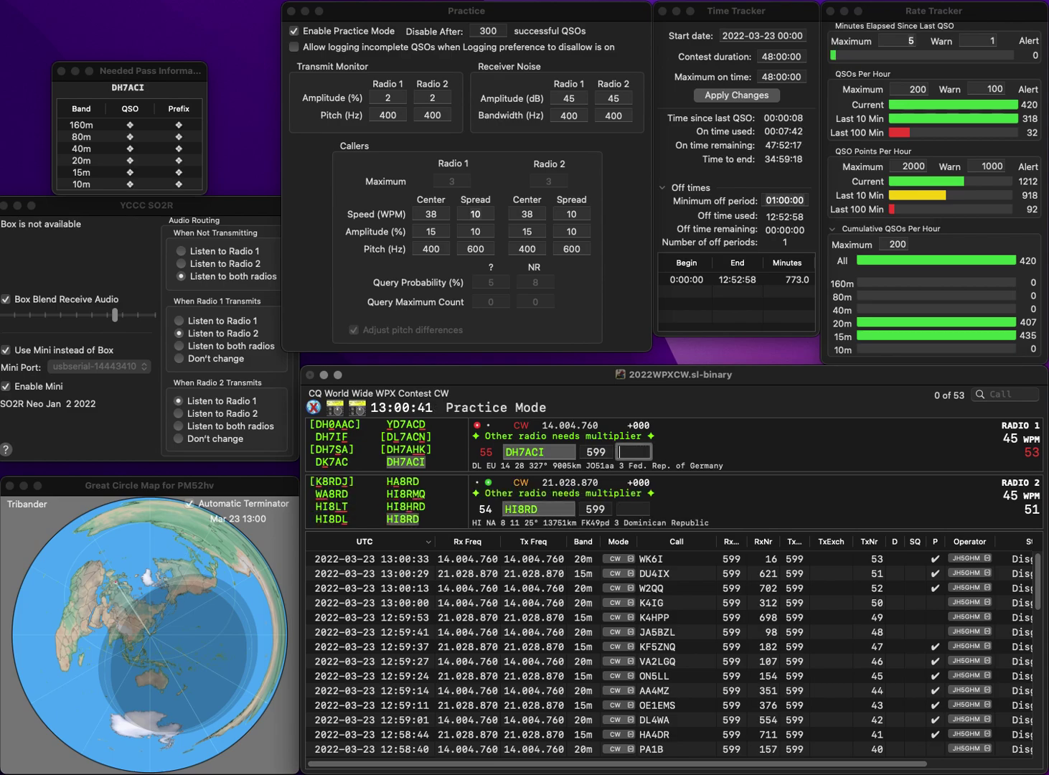
Log DH7ACI on Radio 1 with received number 410 and HI8RD on Radio 2 with 297.
{"action": "type", "text": "410"}
{"action": "key", "text": "Return"}
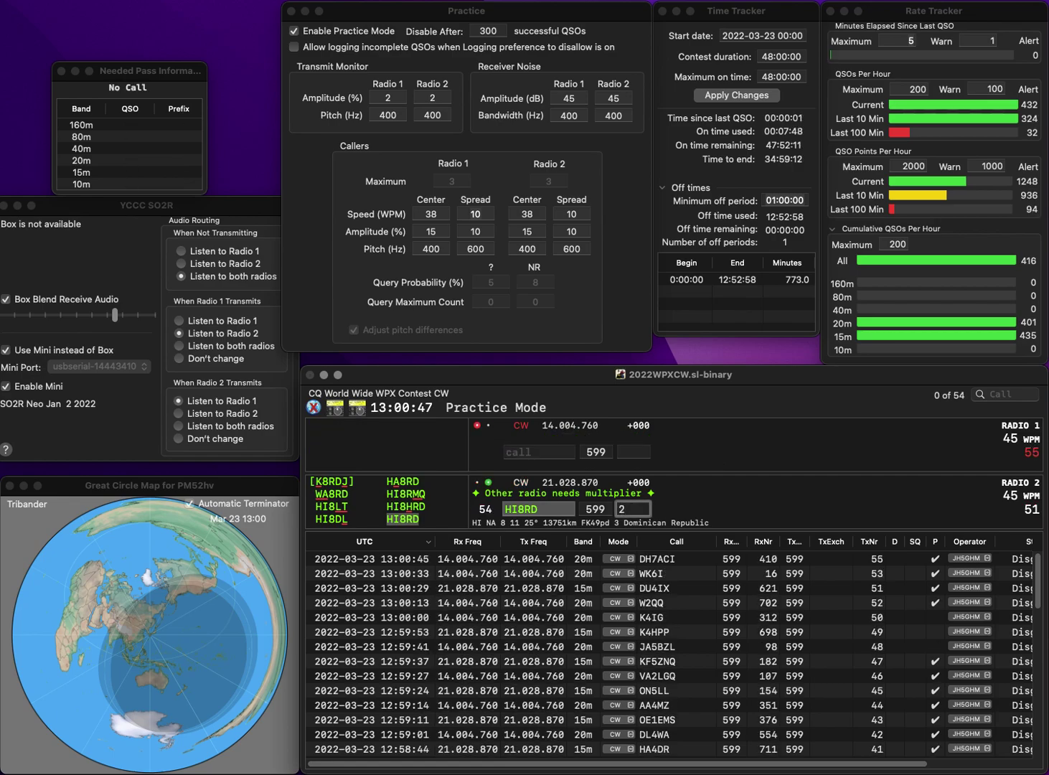
{"action": "type", "text": "7"}
{"action": "key", "text": "Return"}
{"action": "type", "text": "KW6"}
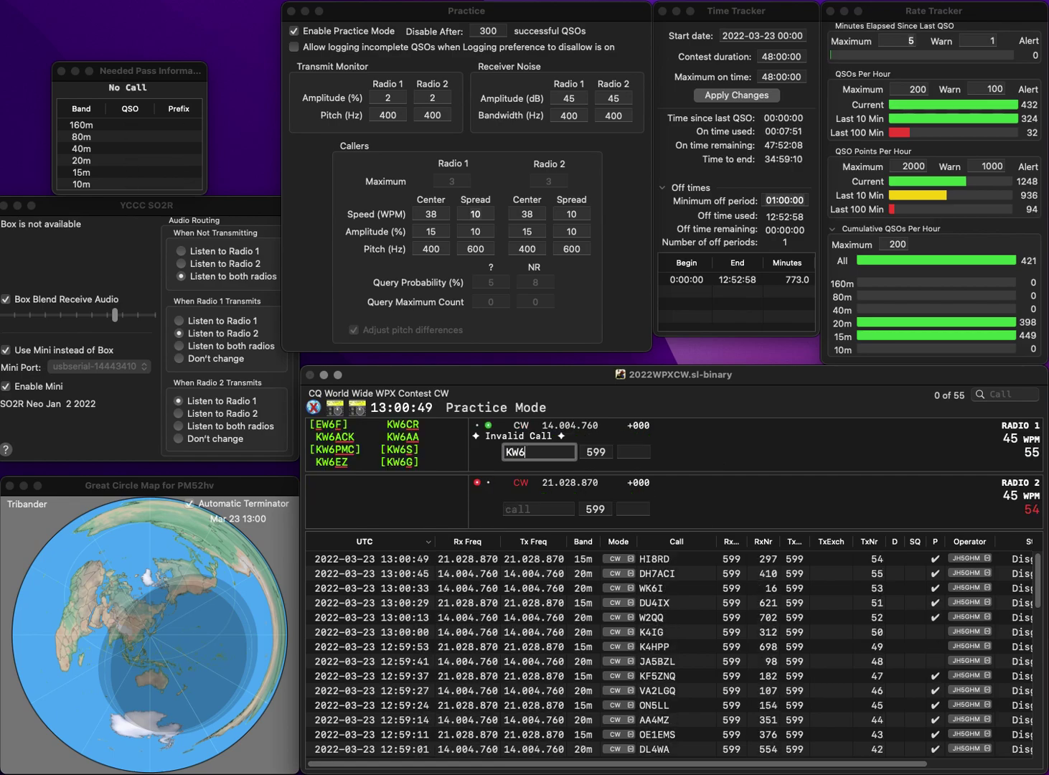
{"action": "type", "text": "ACK"}
{"action": "key", "text": "Return"}
{"action": "type", "text": "W6SMA"}
{"action": "key", "text": "Return"}
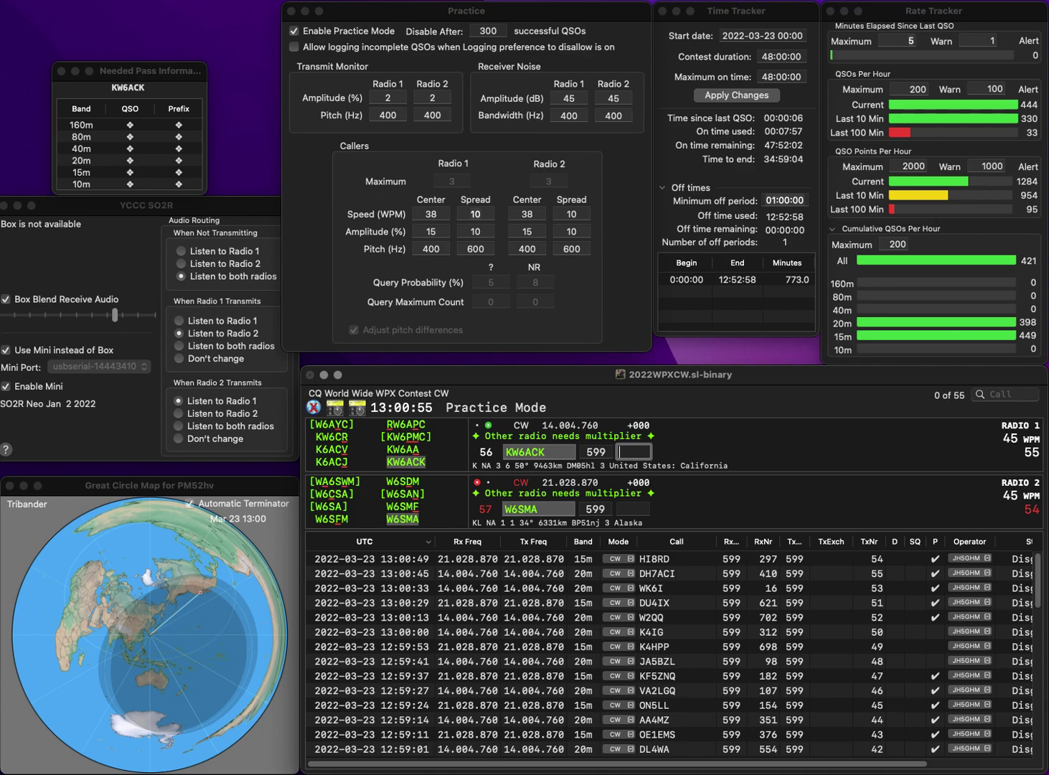
{"action": "type", "text": "91"}
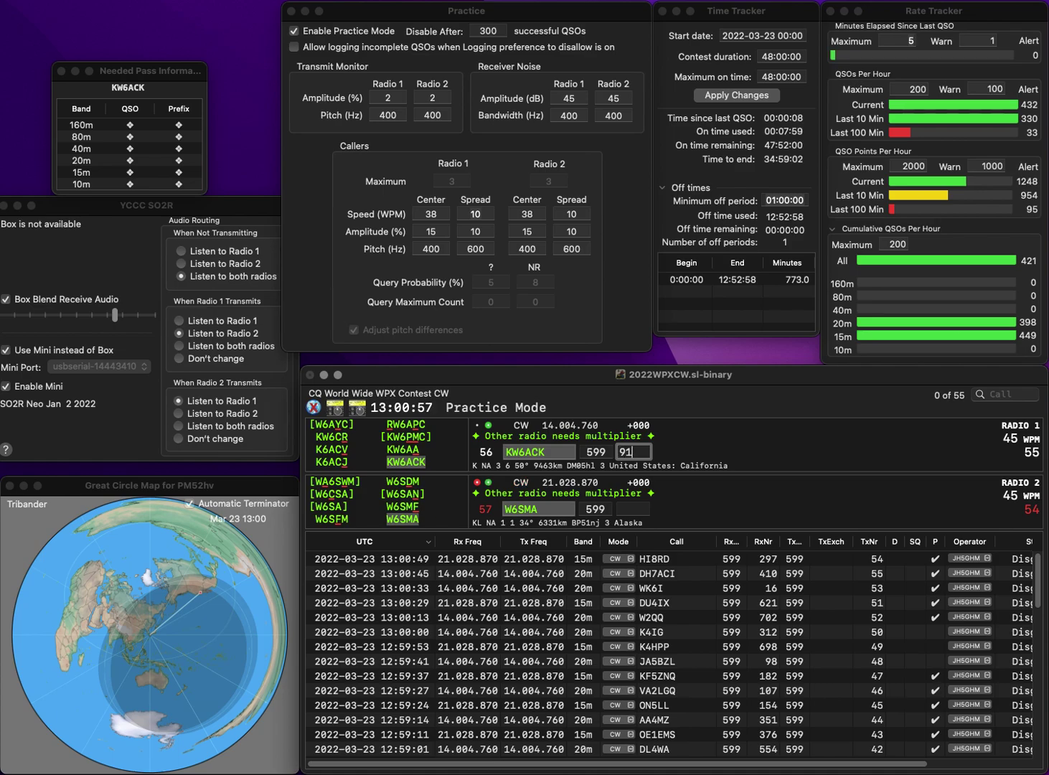
{"action": "type", "text": "5"}
{"action": "key", "text": "Return"}
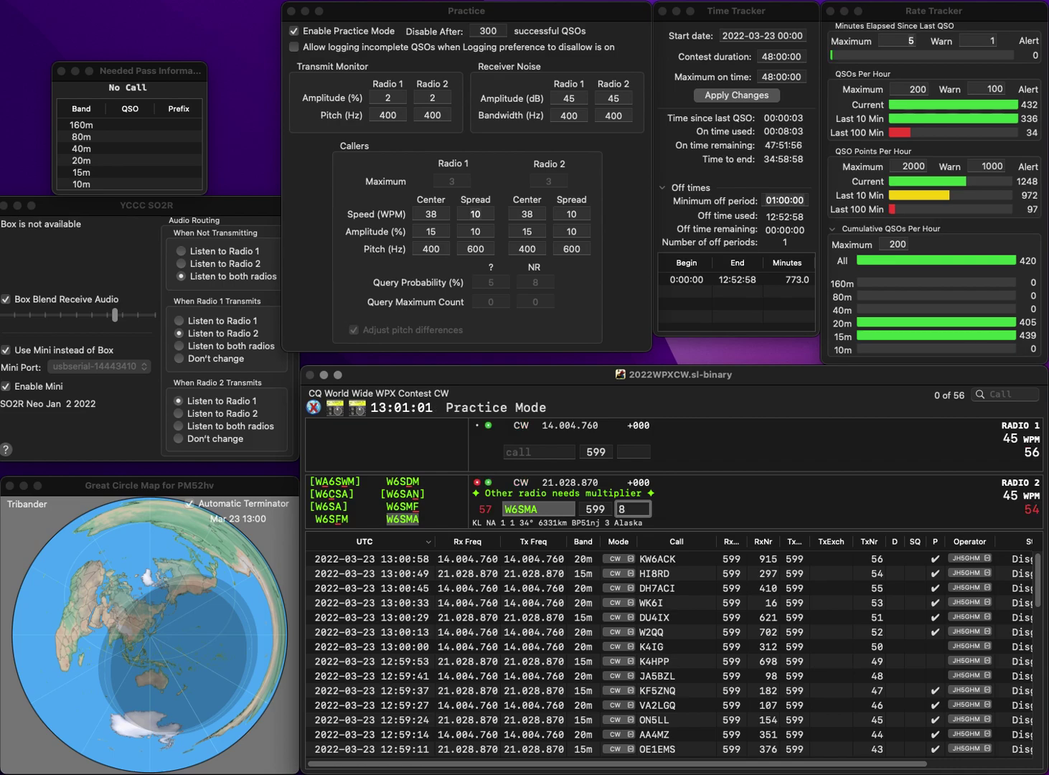
{"action": "type", "text": "8"}
{"action": "key", "text": "BackSpace"}
{"action": "type", "text": "919"}
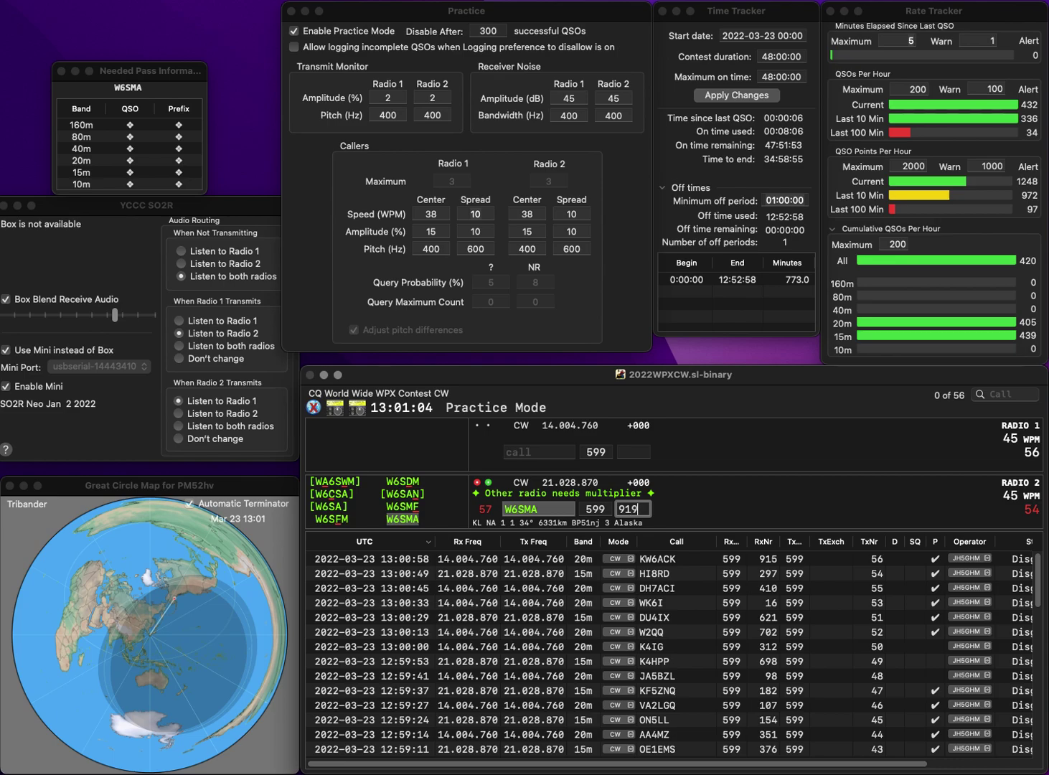
{"action": "key", "text": "Return"}
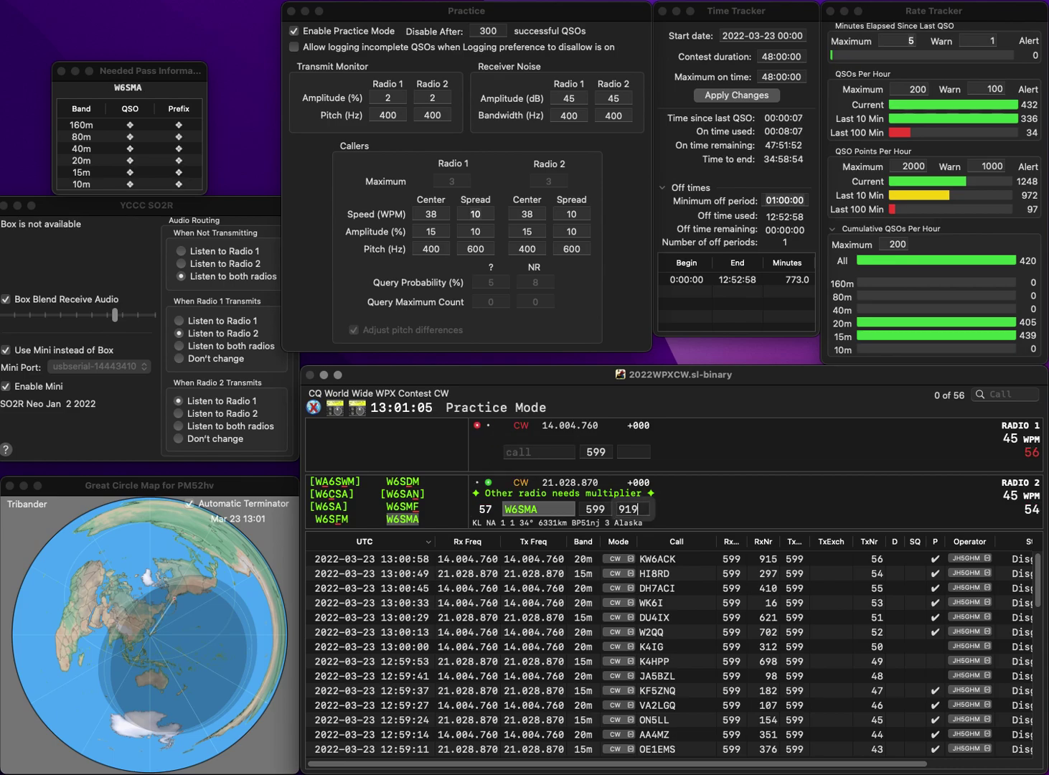
{"action": "type", "text": "DL4LAB"}
{"action": "key", "text": "Return"}
{"action": "type", "text": "JA5RB"}
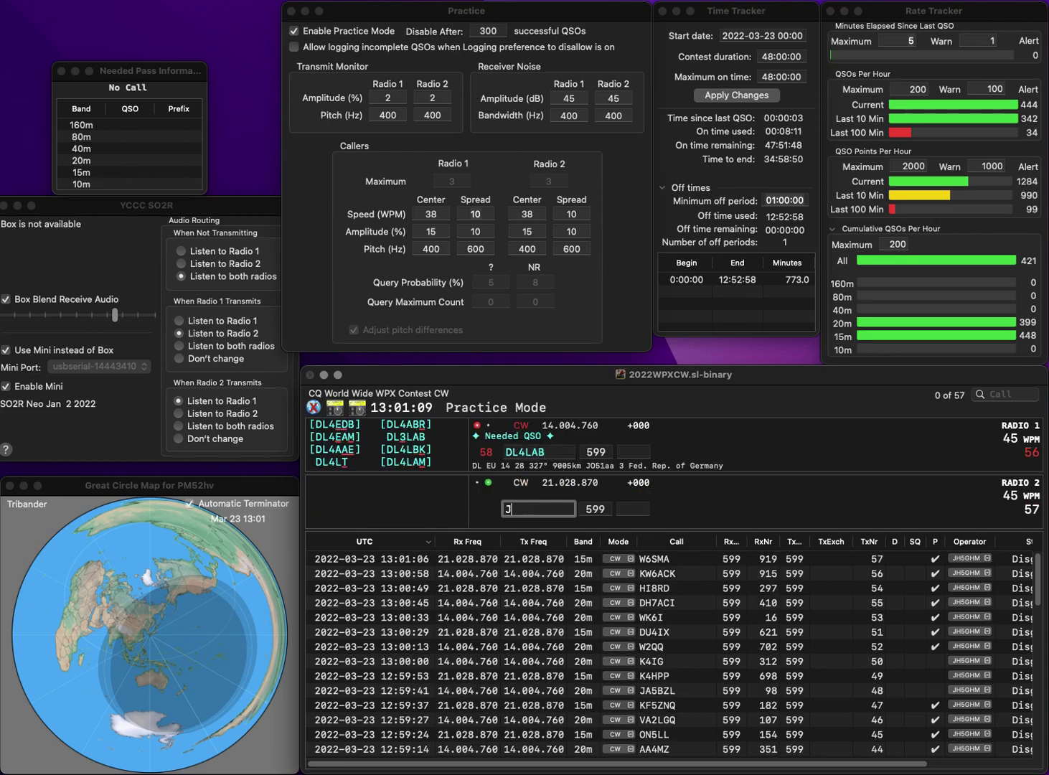
{"action": "key", "text": "Return"}
{"action": "key", "text": "Left"}
{"action": "key", "text": "Left"}
{"action": "key", "text": "Left"}
{"action": "key", "text": "BackSpace"}
{"action": "type", "text": "3"}
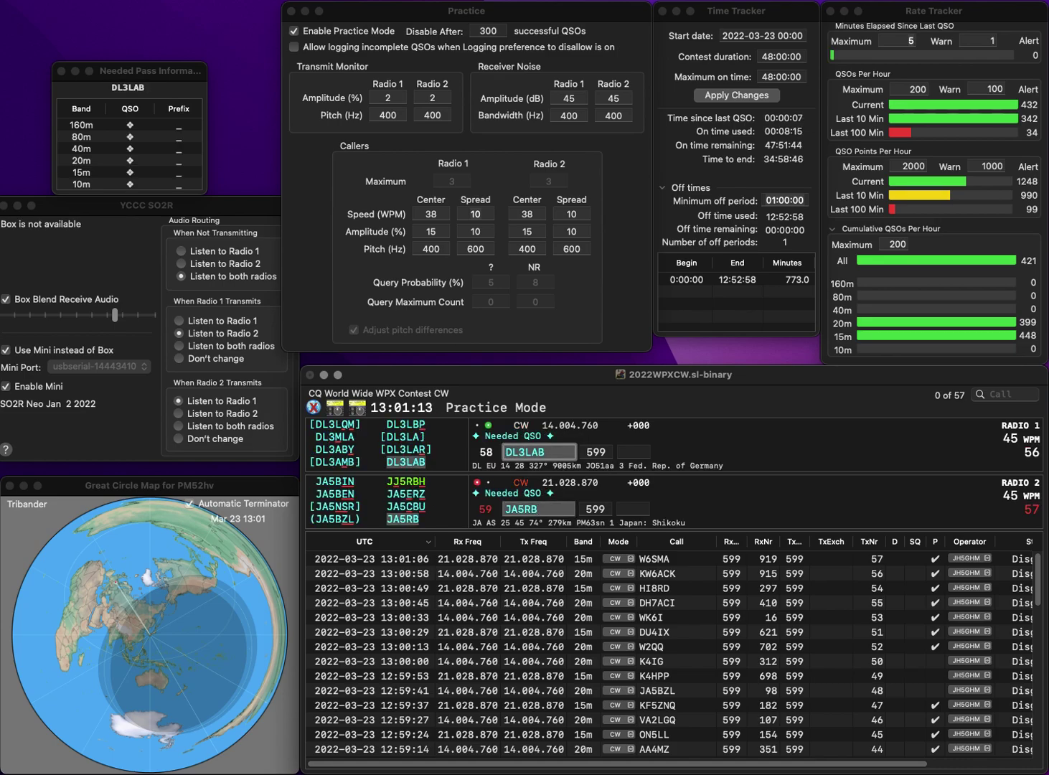
{"action": "key", "text": "Return"}
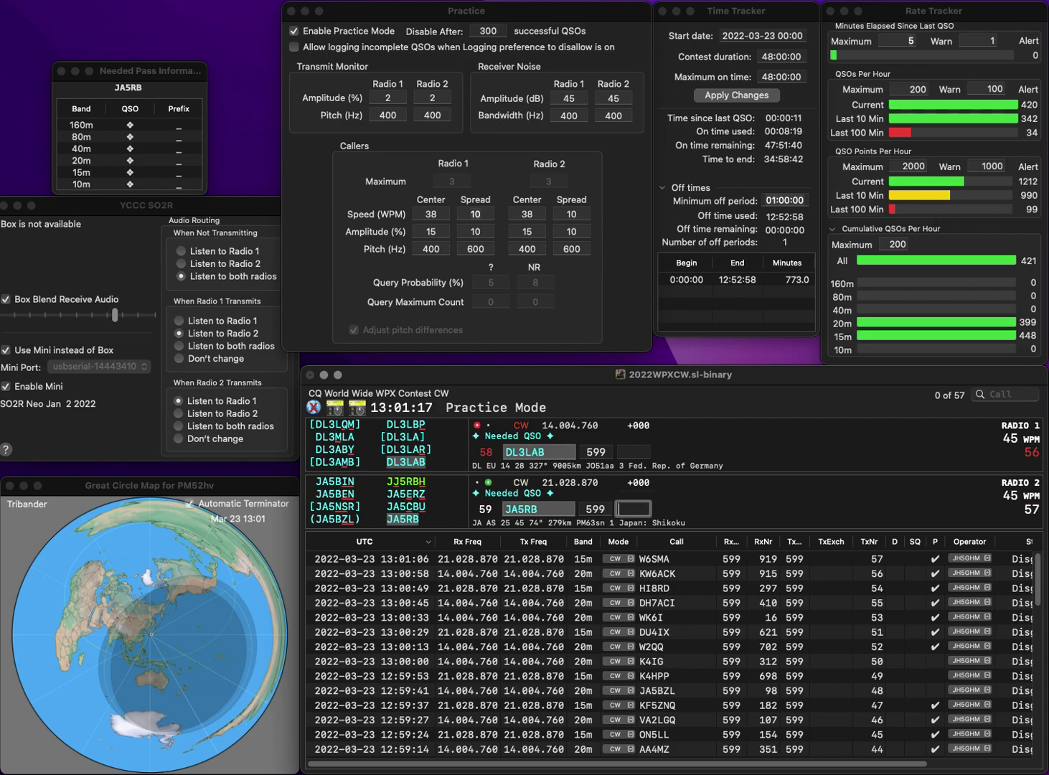
{"action": "type", "text": "28"}
{"action": "key", "text": "Return"}
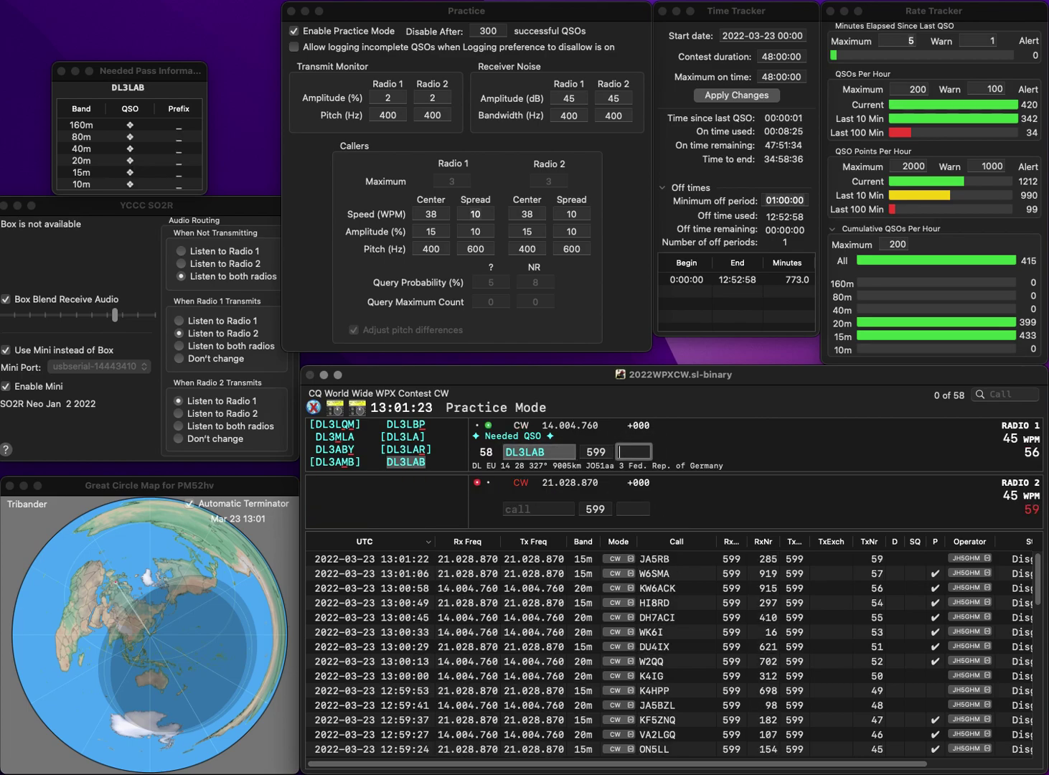
{"action": "key", "text": "Return"}
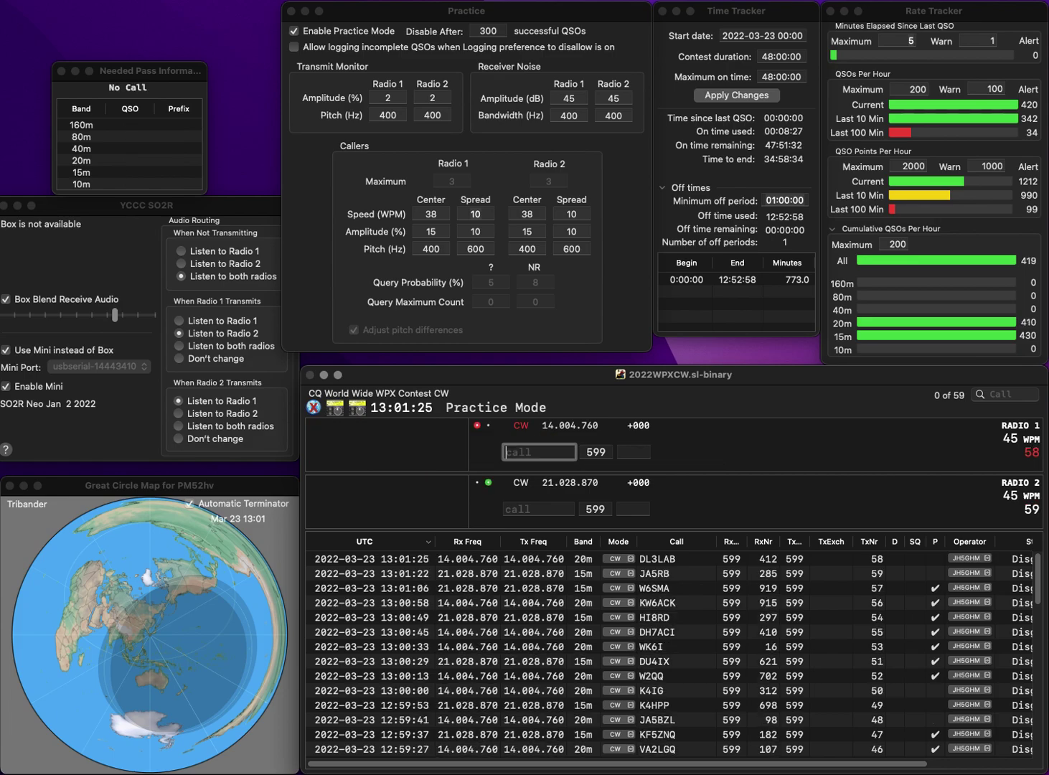
Answer partial call E on Radio 2 and E70W on Radio 1, completing the Radio 2 callsign as VP9EE.
{"action": "type", "text": "E"}
{"action": "key", "text": "Return"}
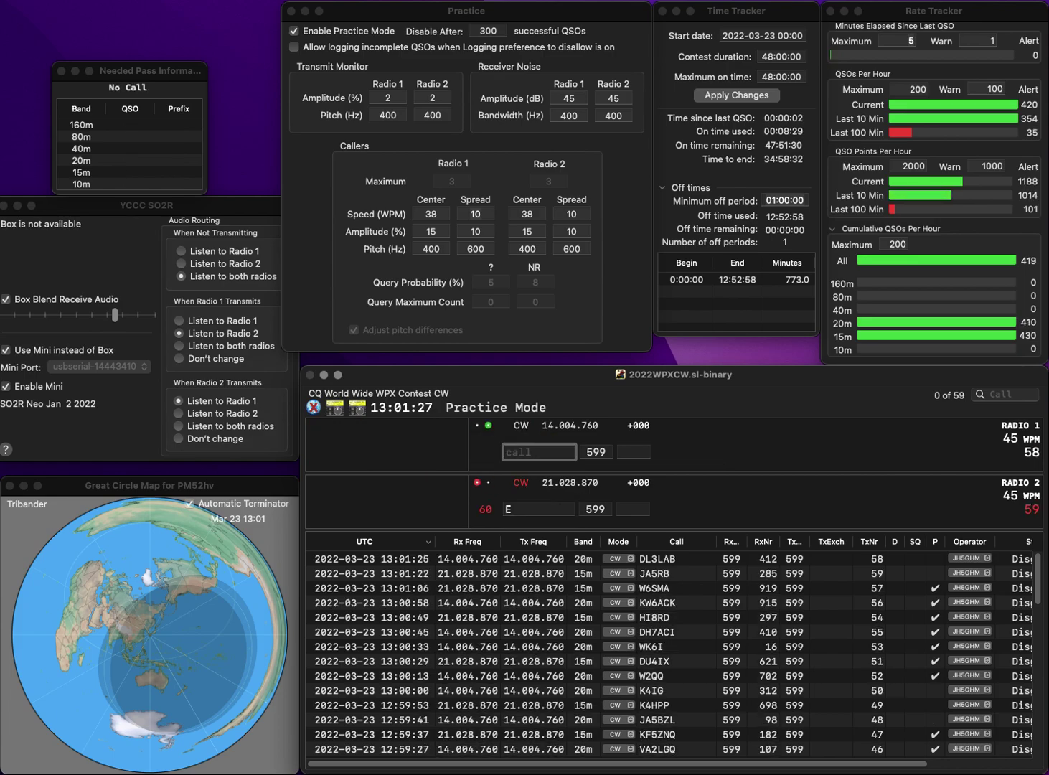
{"action": "type", "text": "E70W"}
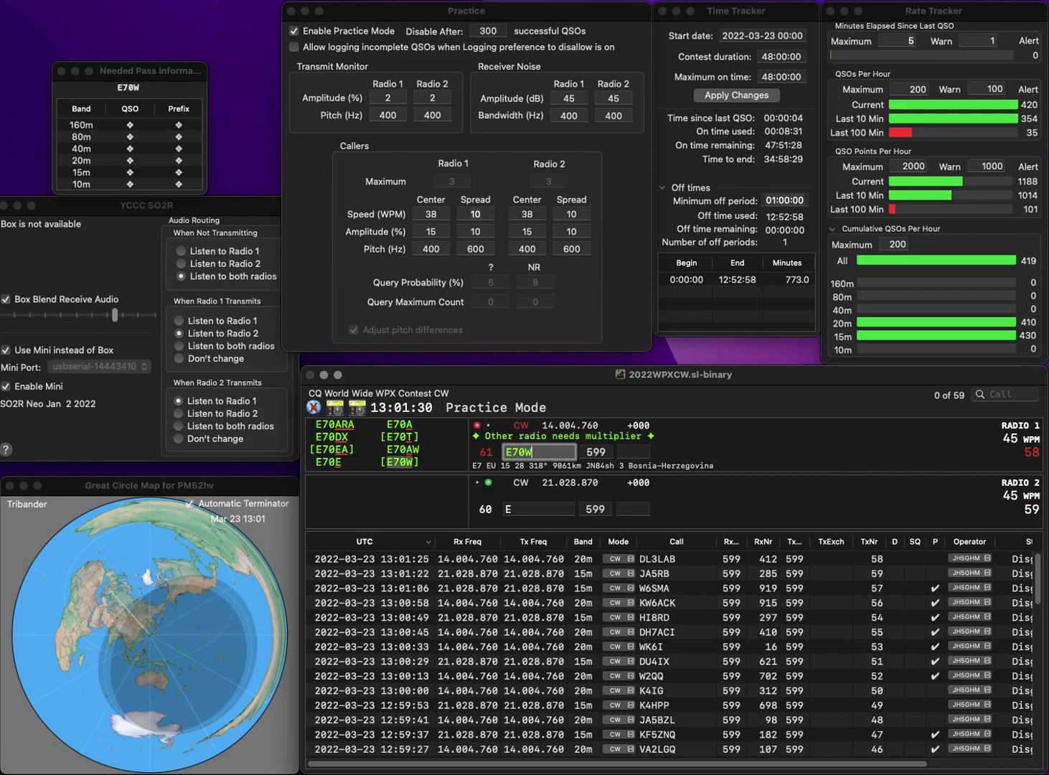
{"action": "key", "text": "Return"}
{"action": "type", "text": "VP9EE"}
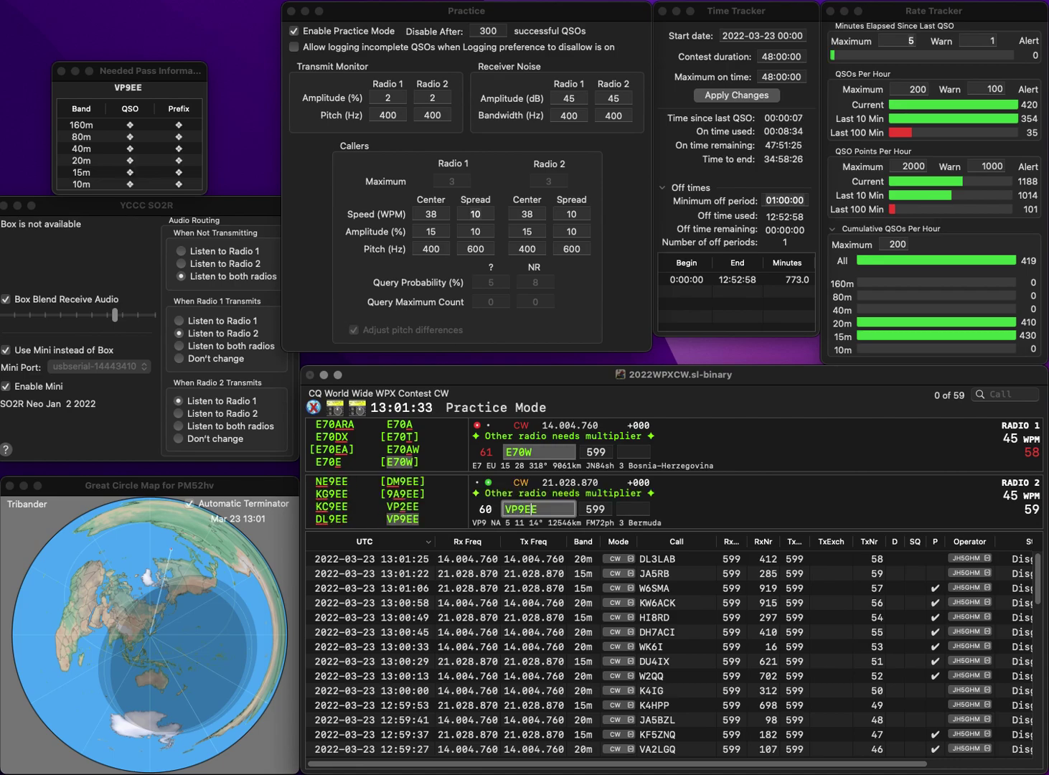
{"action": "key", "text": "Return"}
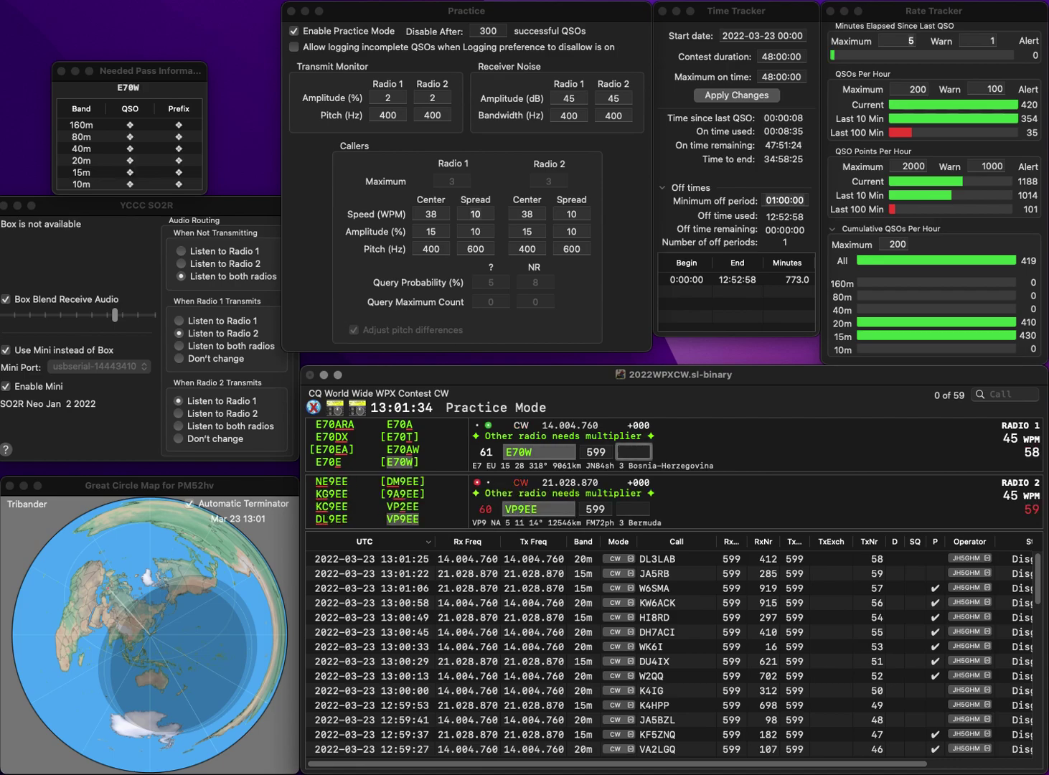
{"action": "type", "text": "549"}
{"action": "key", "text": "Return"}
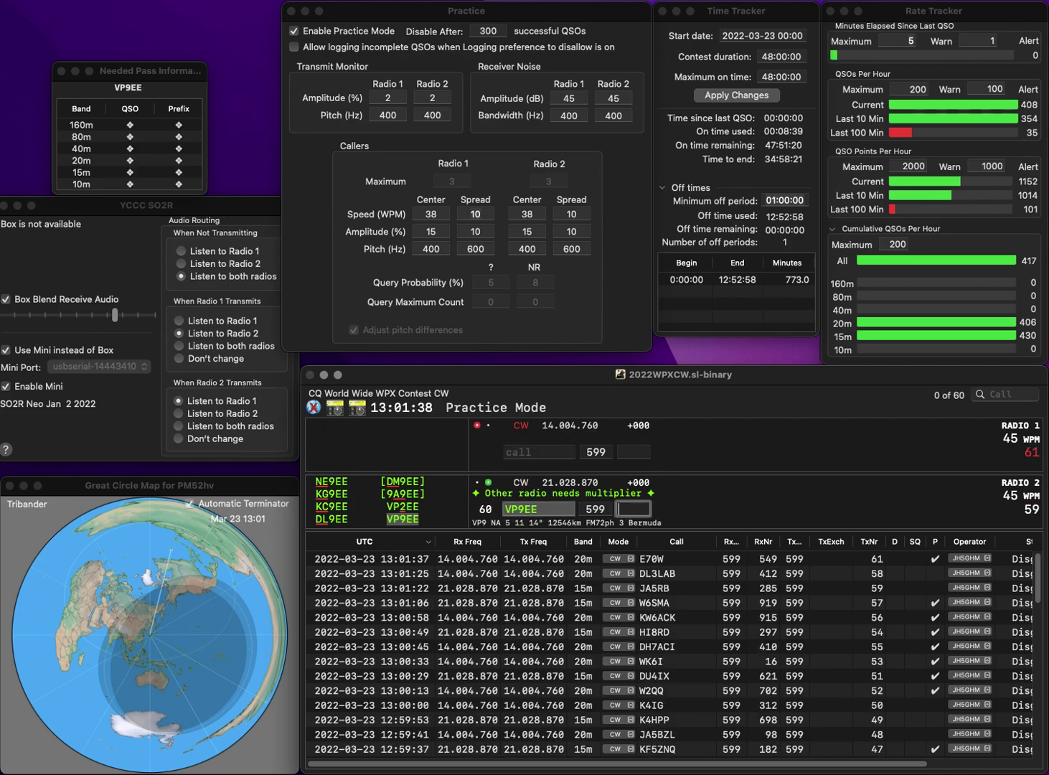
{"action": "type", "text": "27"}
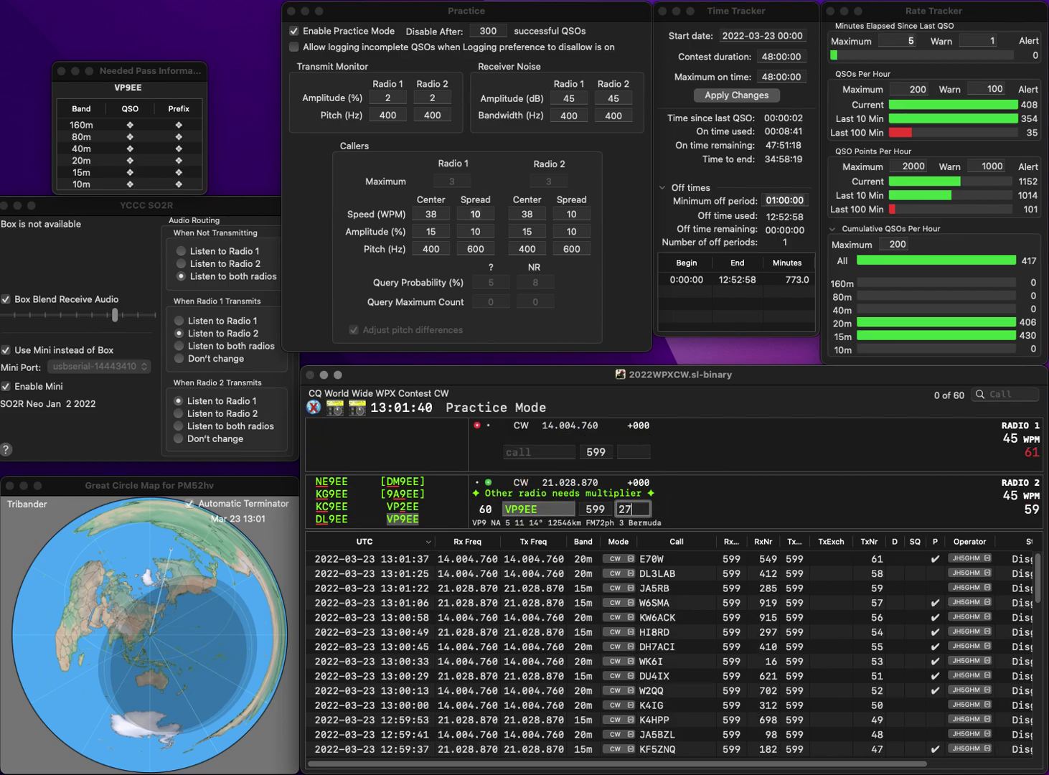
{"action": "key", "text": "Return"}
{"action": "type", "text": "K5KDE"}
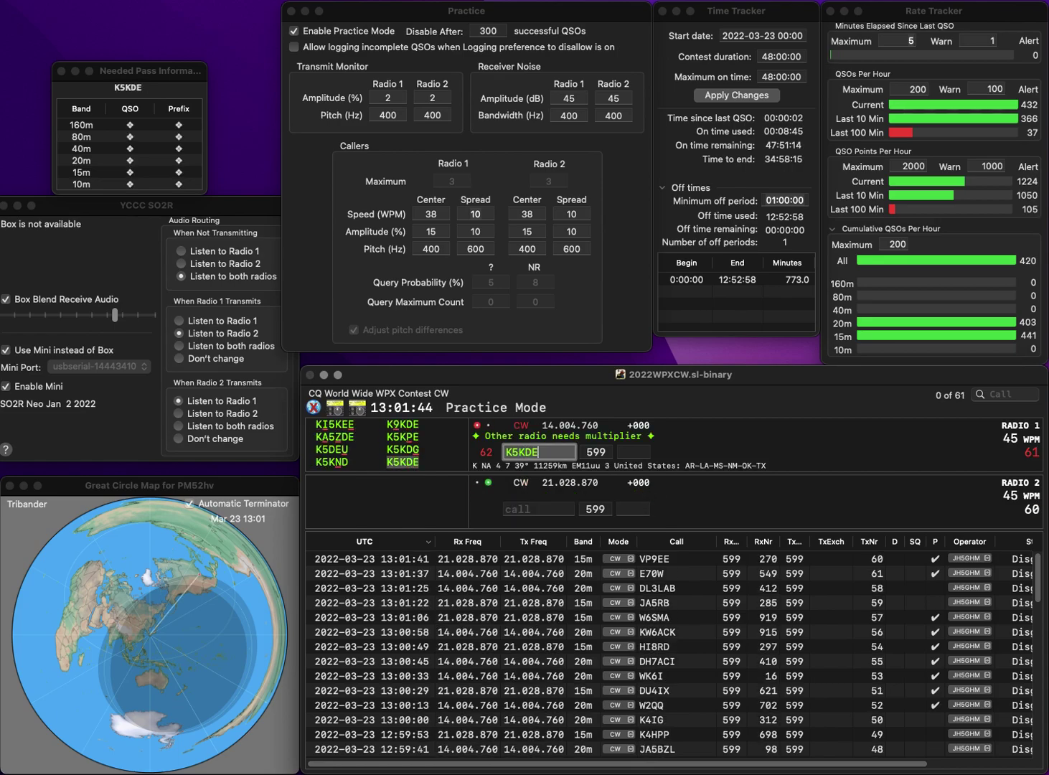
{"action": "key", "text": "Return"}
{"action": "type", "text": "DC5GA"}
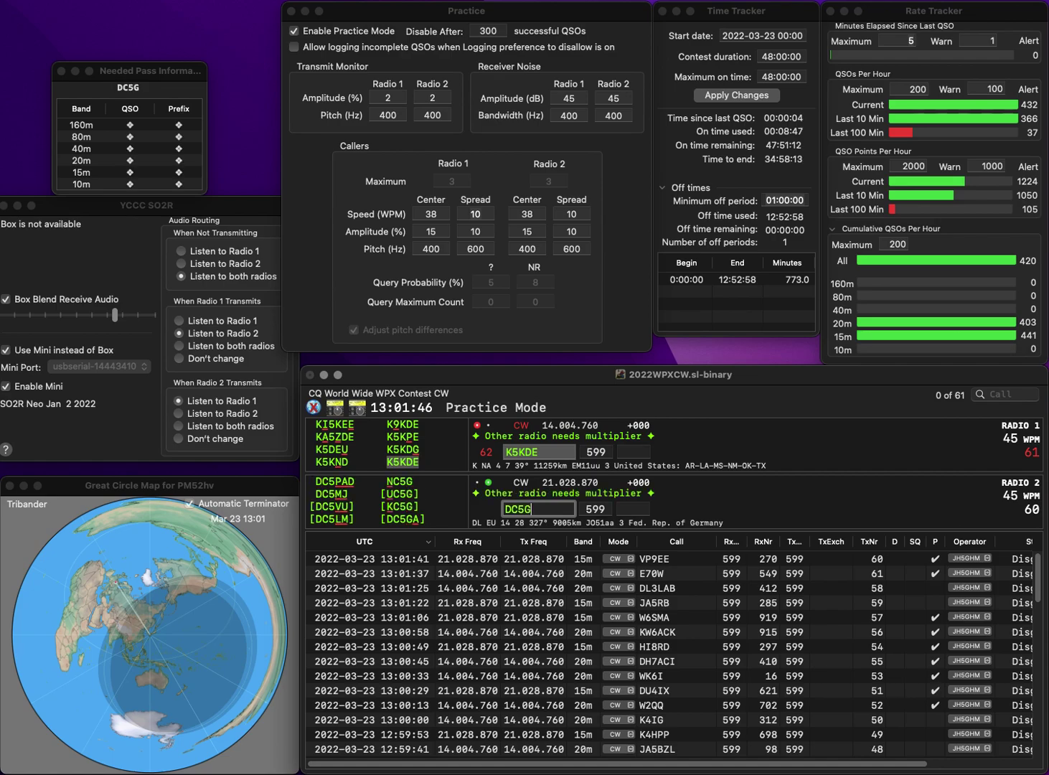
{"action": "key", "text": "Return"}
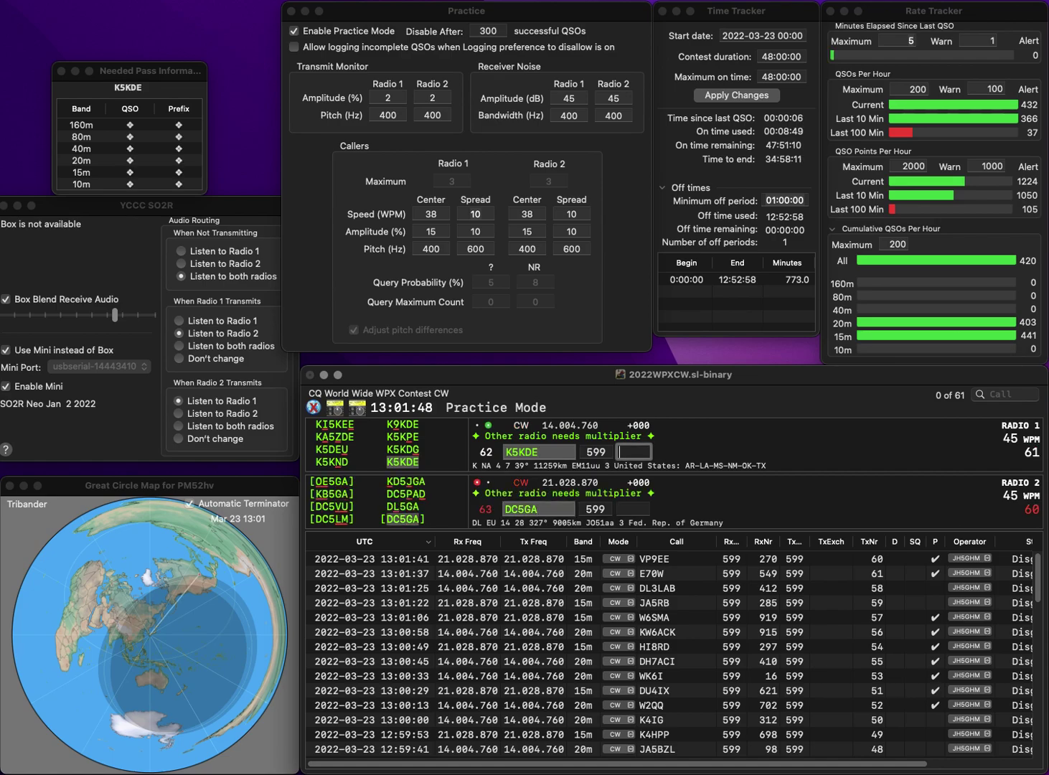
Log K5KDE on Radio 1 with received number 352 and DC5GA on Radio 2 with 103.
{"action": "type", "text": "35"}
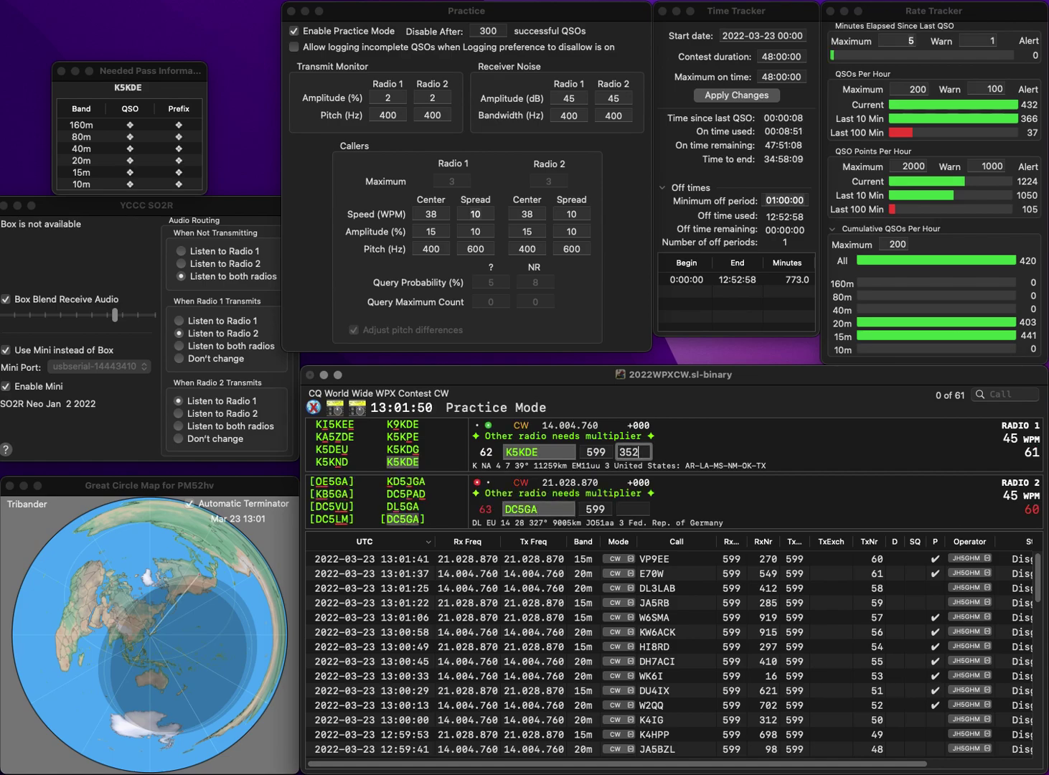
{"action": "type", "text": "2"}
{"action": "key", "text": "Return"}
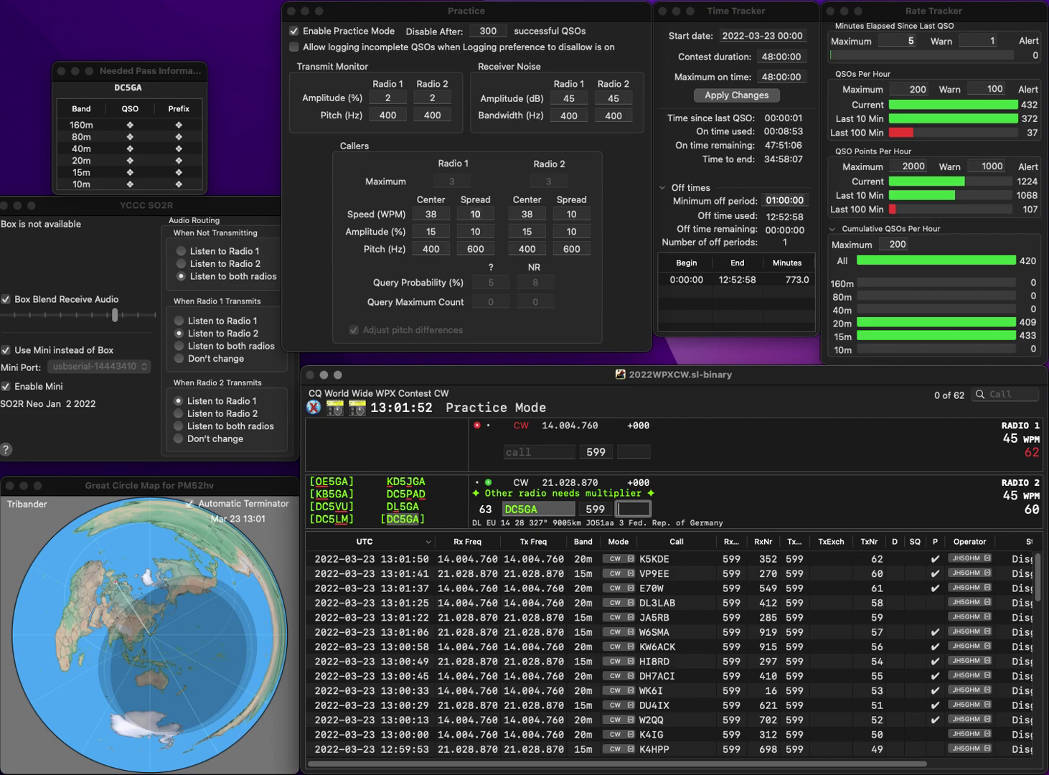
{"action": "type", "text": "103"}
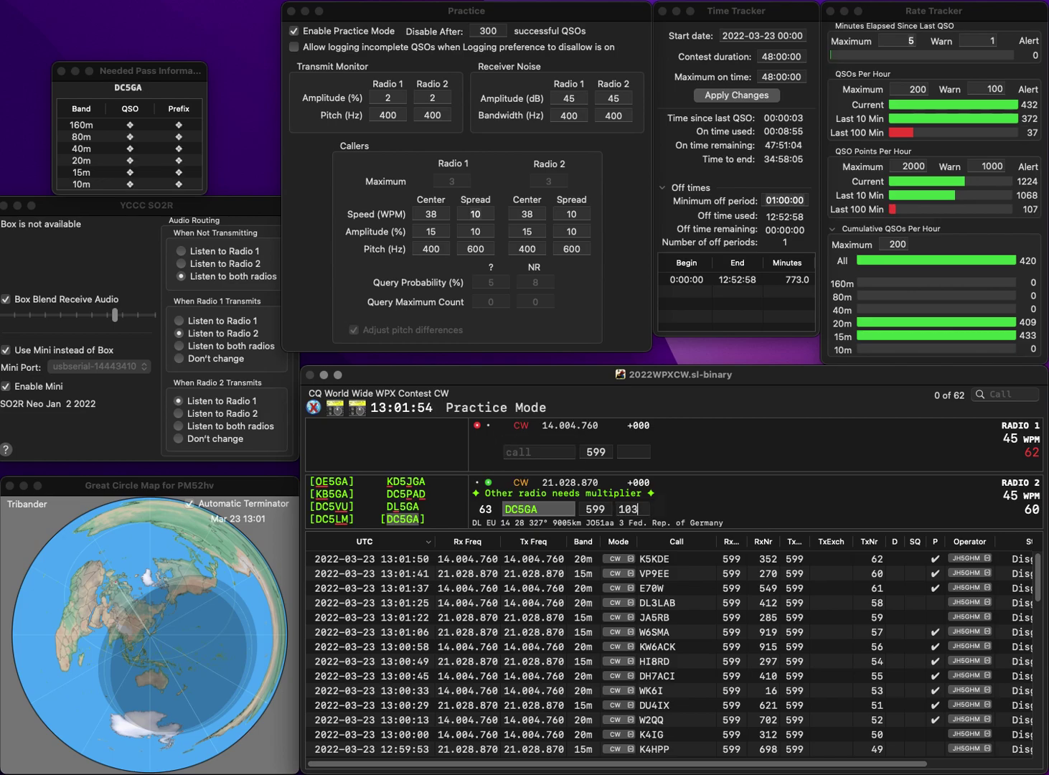
{"action": "key", "text": "Return"}
Answer partial call K5K on Radio 1 and JG6SRL on Radio 2, completing the Radio 1 callsign as VK5K.
{"action": "type", "text": "K5K"}
{"action": "key", "text": "Return"}
{"action": "type", "text": "JG6SRL"}
{"action": "key", "text": "Return"}
{"action": "type", "text": "V"}
{"action": "key", "text": "Return"}
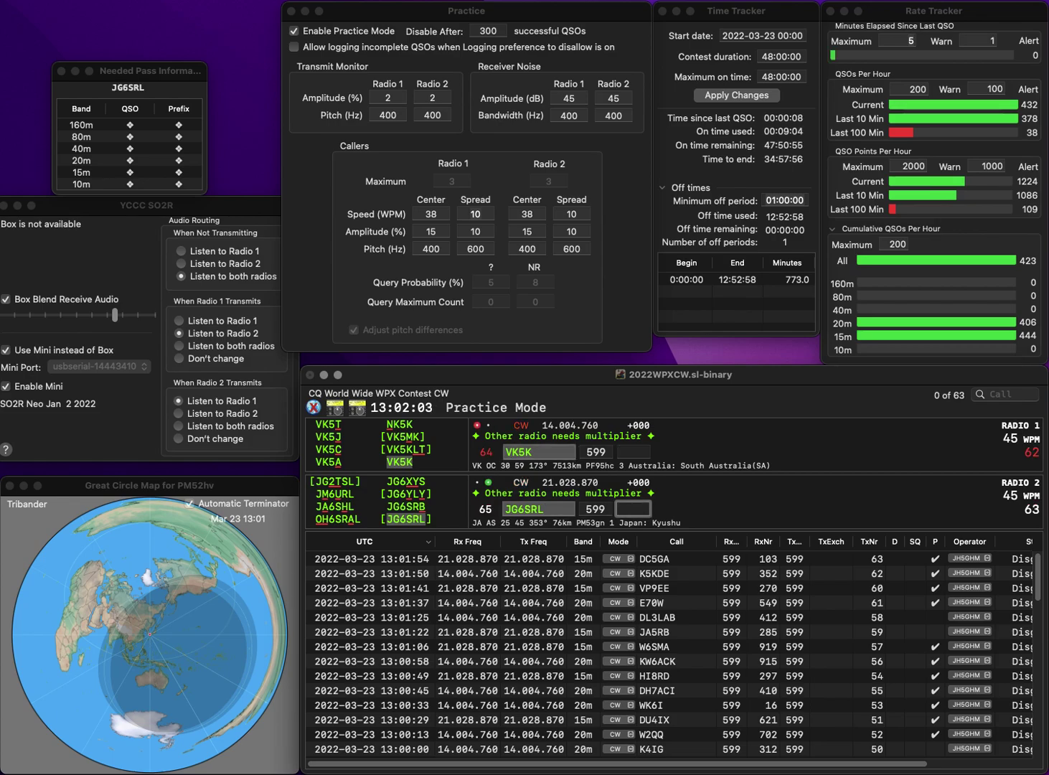
{"action": "type", "text": "925"}
{"action": "key", "text": "Return"}
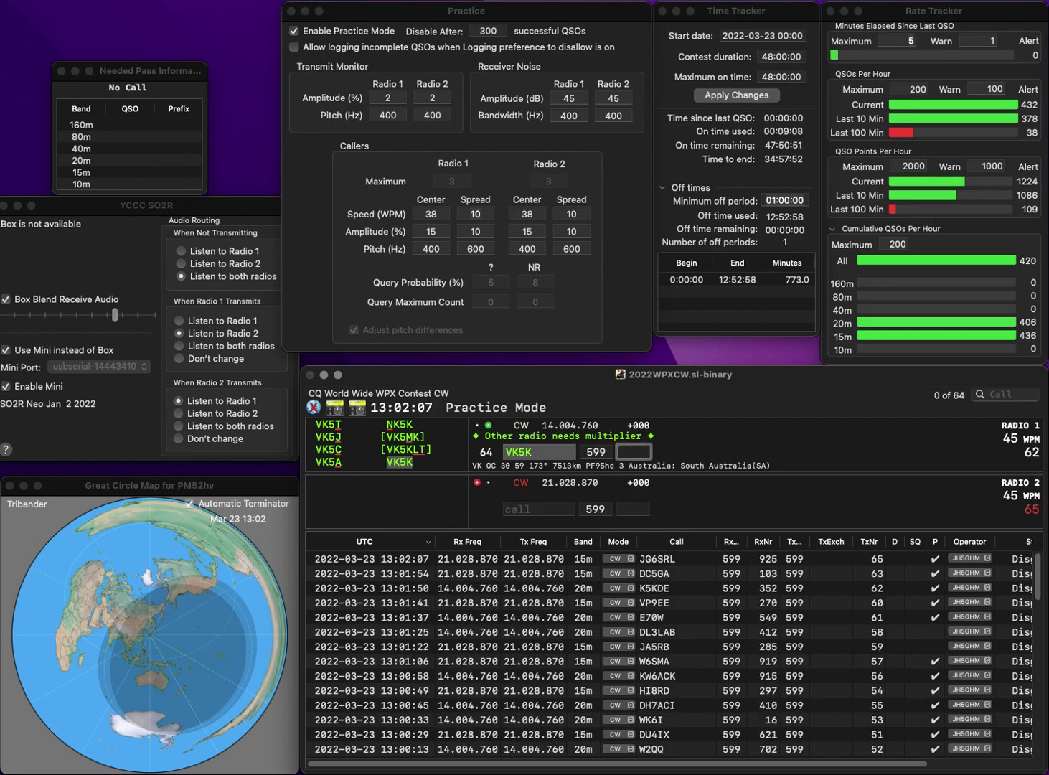
{"action": "type", "text": "858"}
{"action": "key", "text": "Return"}
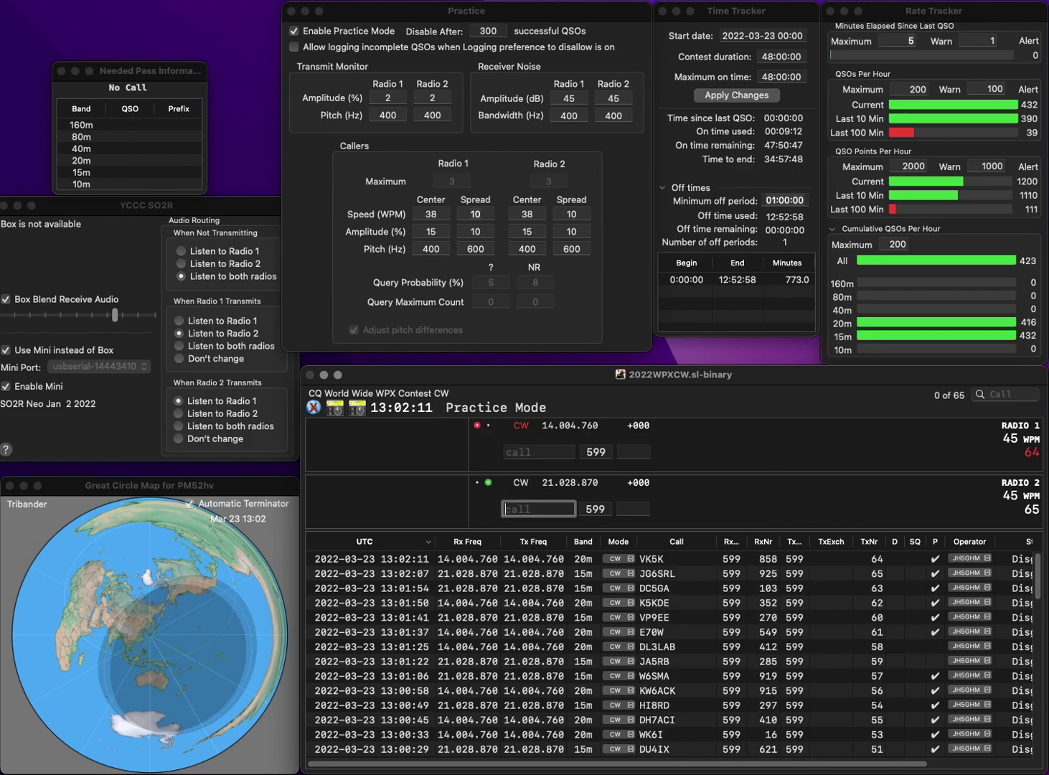
Answer partial calls MVAZF on Radio 2 and ATZ on Radio 1.
{"action": "type", "text": "MVAZF"}
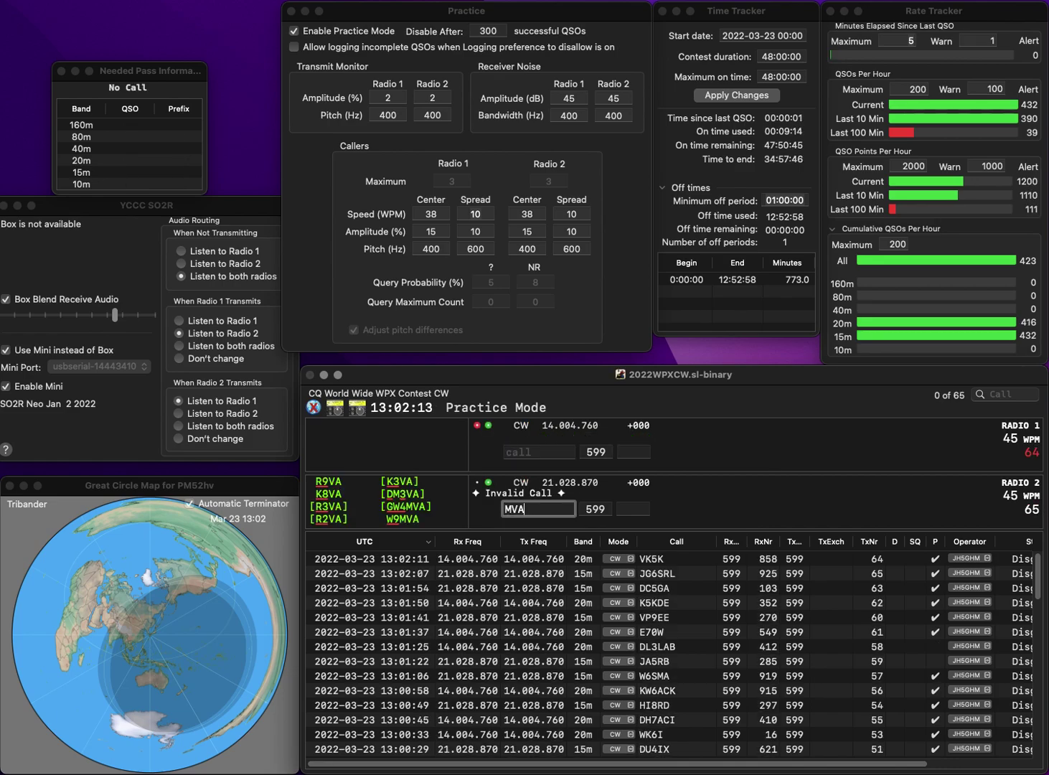
{"action": "key", "text": "Return"}
{"action": "type", "text": "AT"}
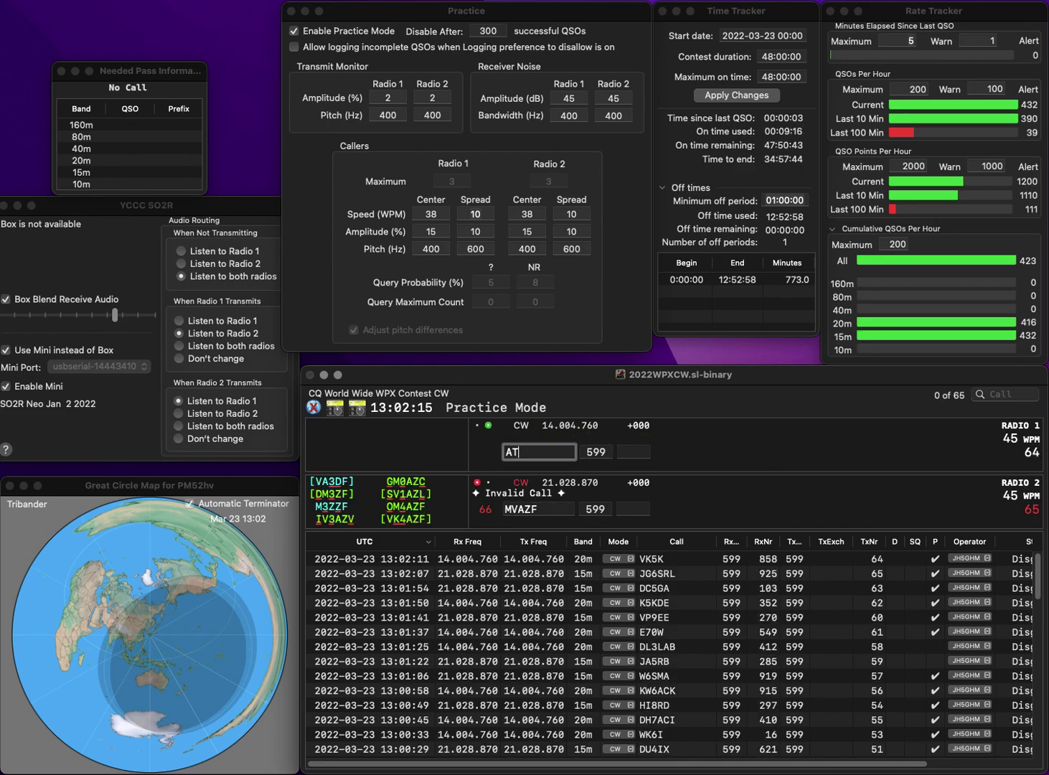
{"action": "type", "text": "Z"}
{"action": "key", "text": "Return"}
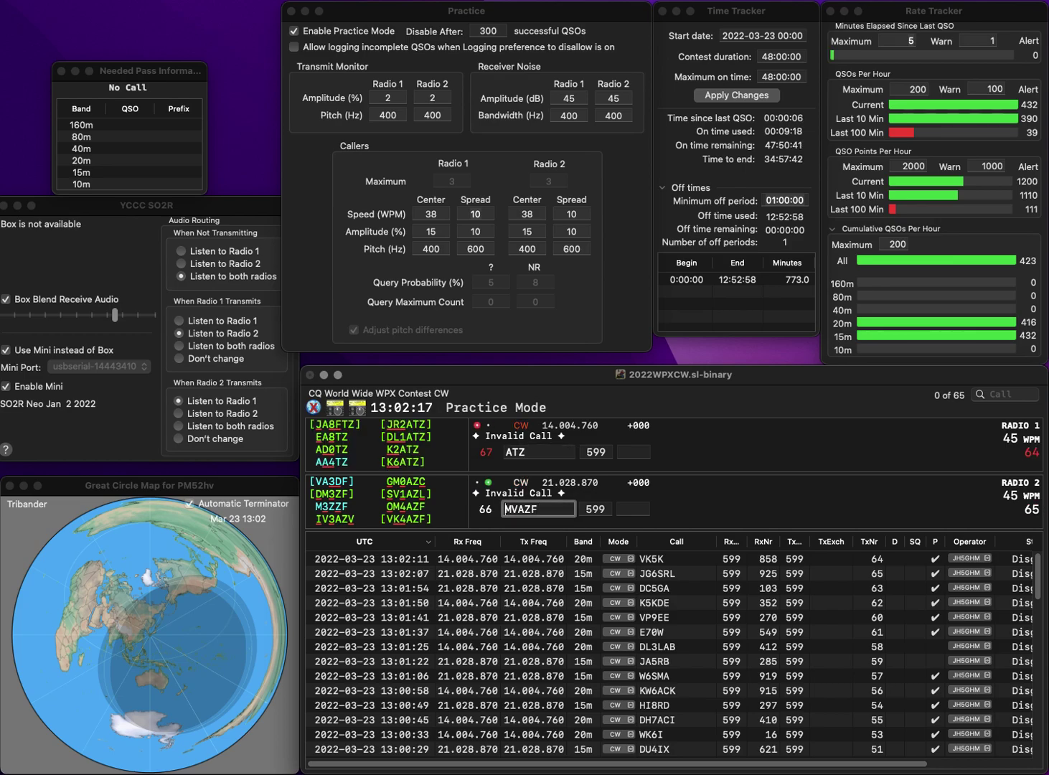
Correct the Radio 2 callsign to OM4AZF and send its exchange.
{"action": "key", "text": "BackSpace"}
{"action": "key", "text": "Delete"}
{"action": "type", "text": "OM4"}
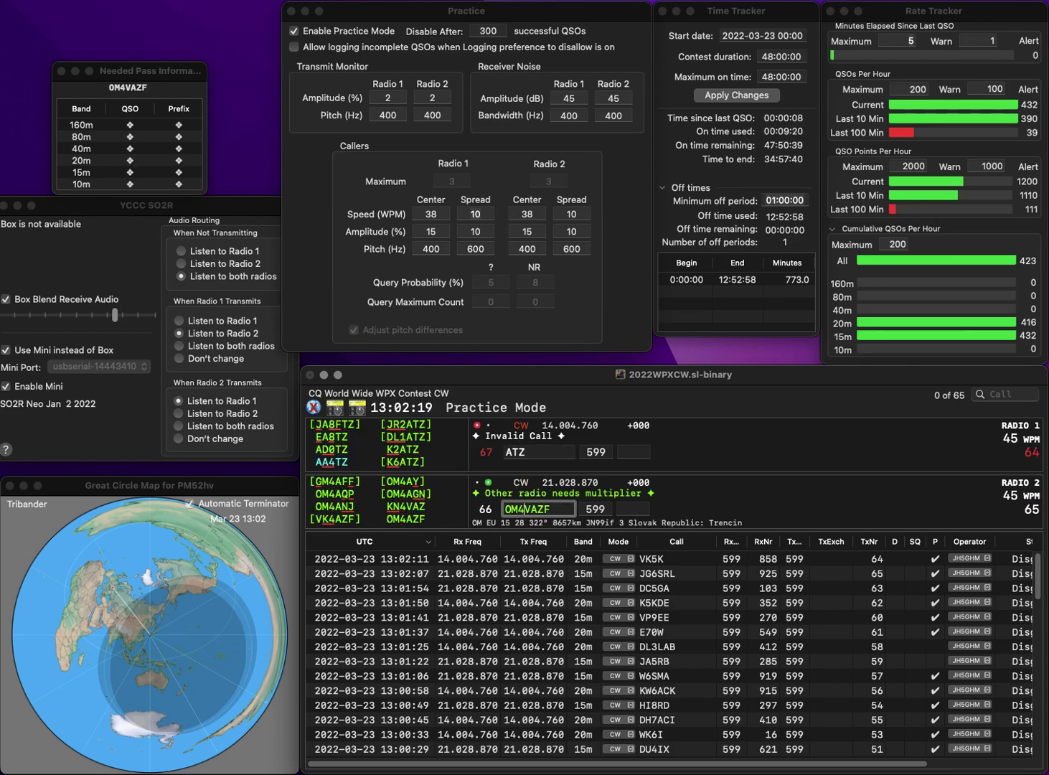
{"action": "left_click", "coordinate": [543, 509]}
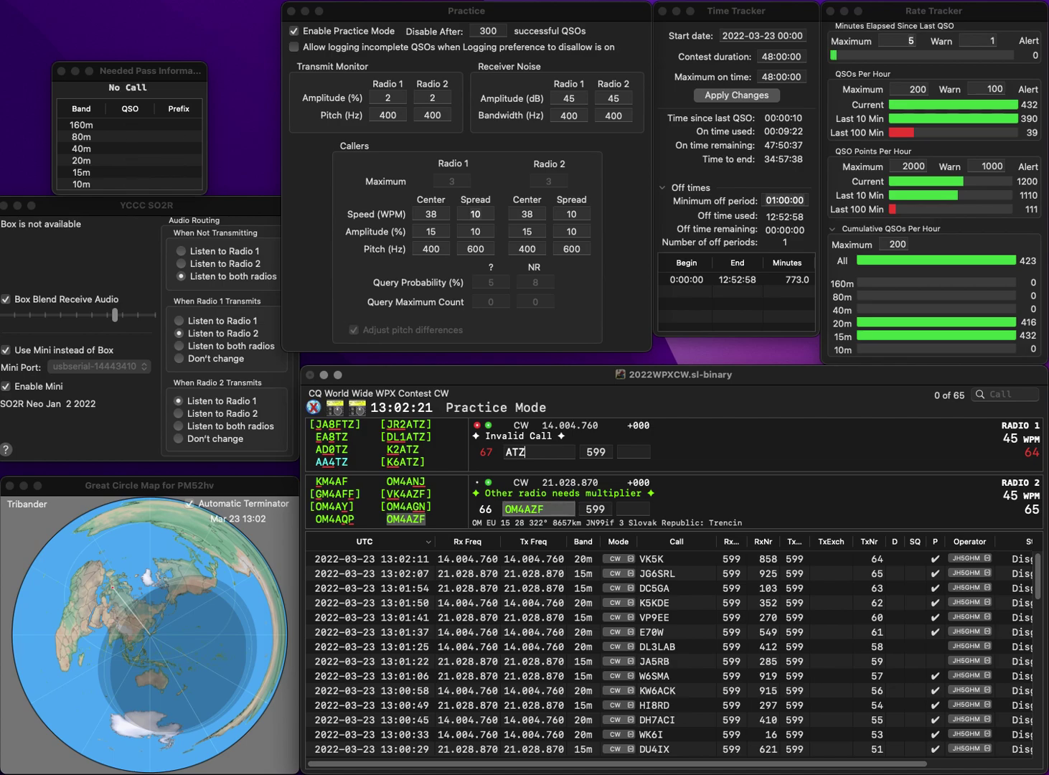
{"action": "key", "text": "Return"}
{"action": "type", "text": "K"}
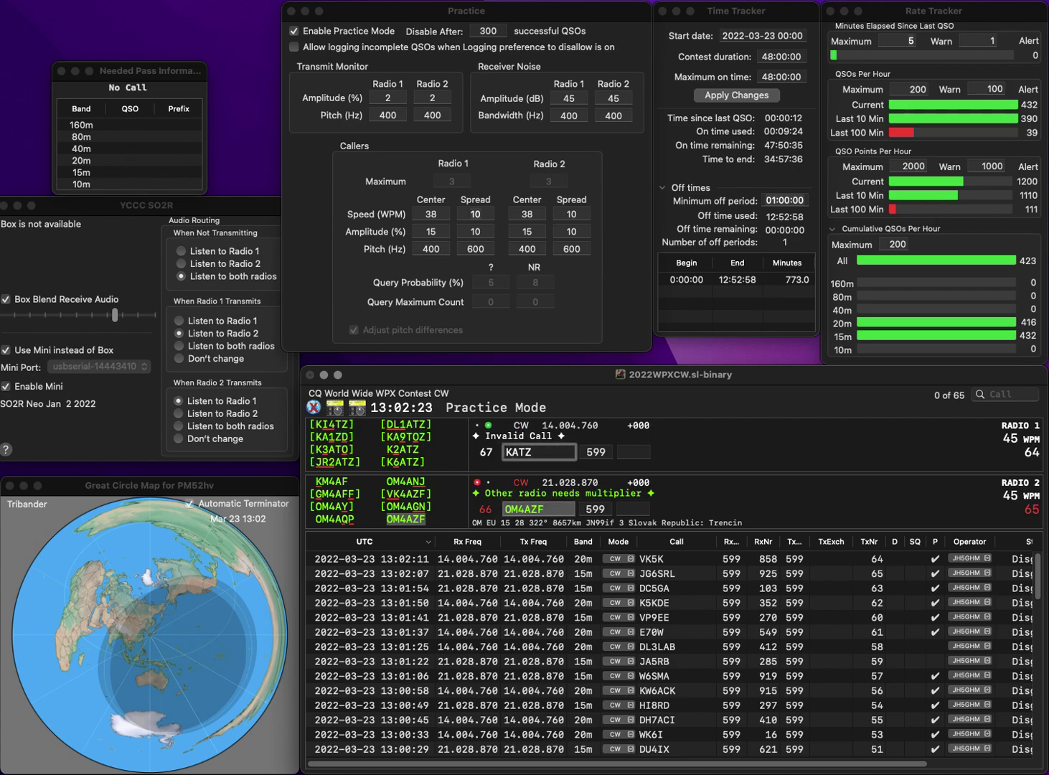
{"action": "type", "text": "8"}
{"action": "key", "text": "End"}
{"action": "key", "text": "BackSpace"}
{"action": "type", "text": "G"}
{"action": "key", "text": "Return"}
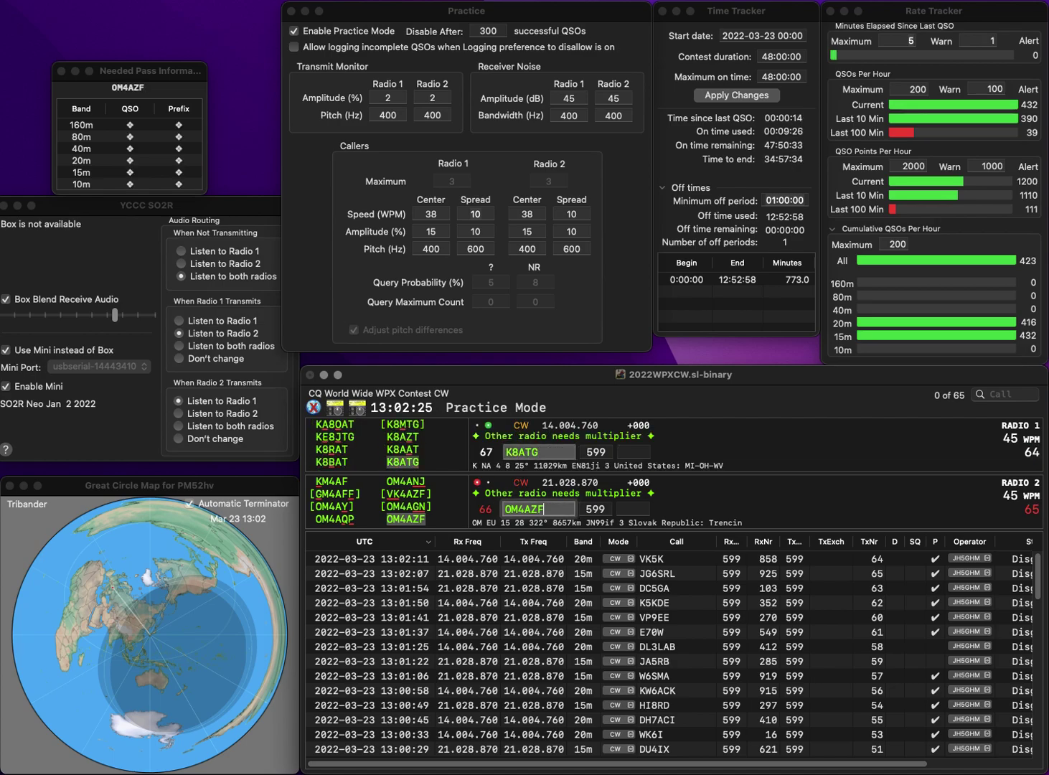
{"action": "key", "text": "space"}
{"action": "type", "text": "61"}
{"action": "key", "text": "Return"}
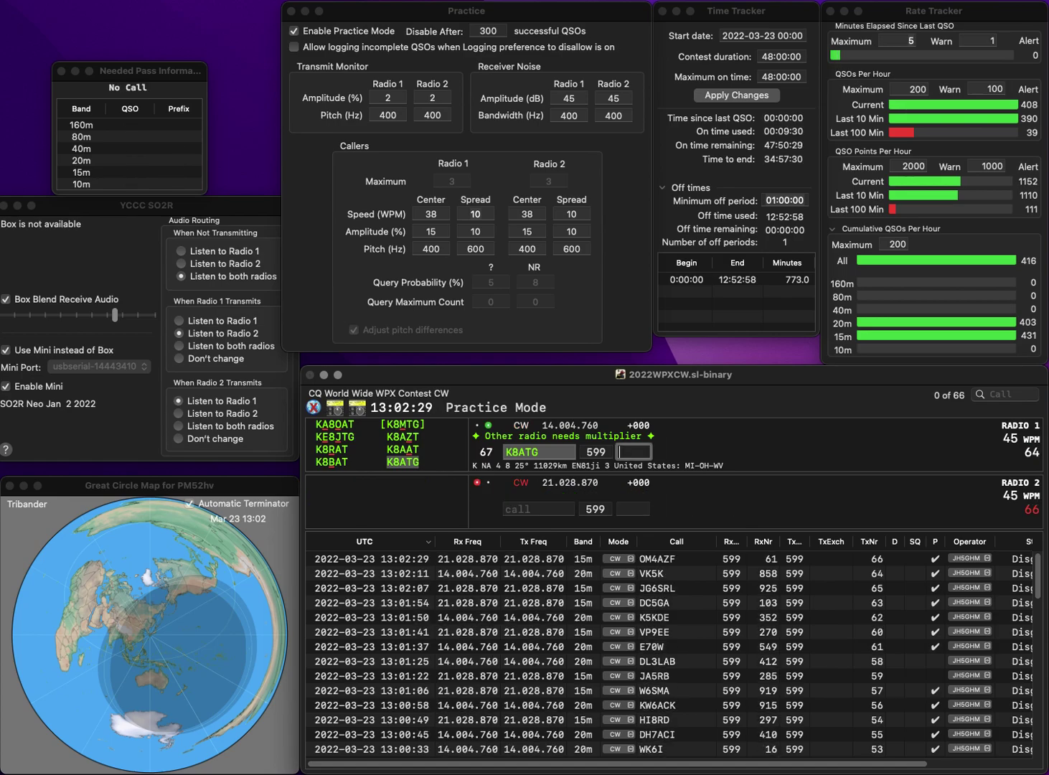
{"action": "type", "text": "575"}
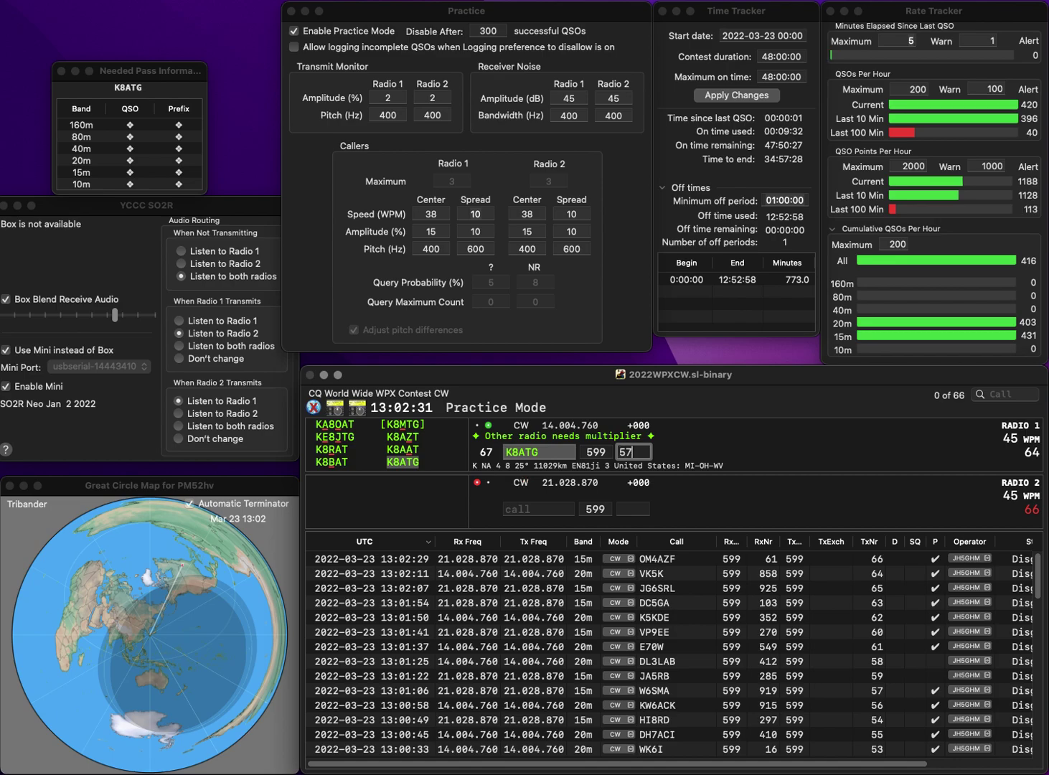
{"action": "type", "text": "9ZE"}
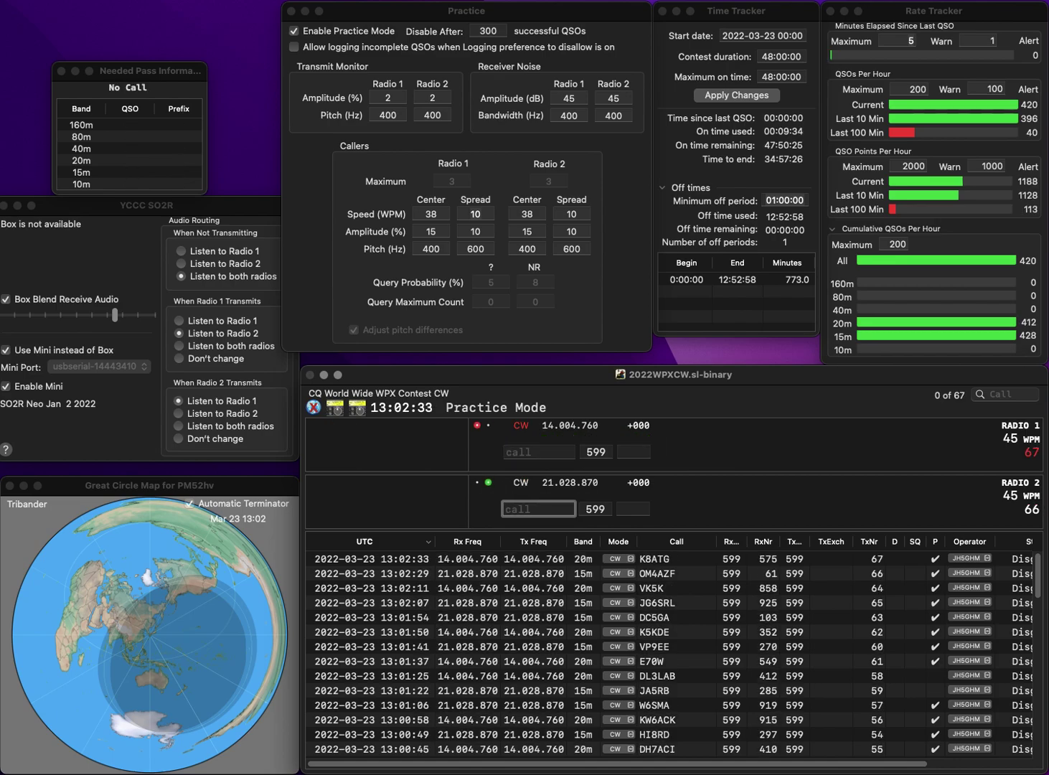
{"action": "key", "text": "Return"}
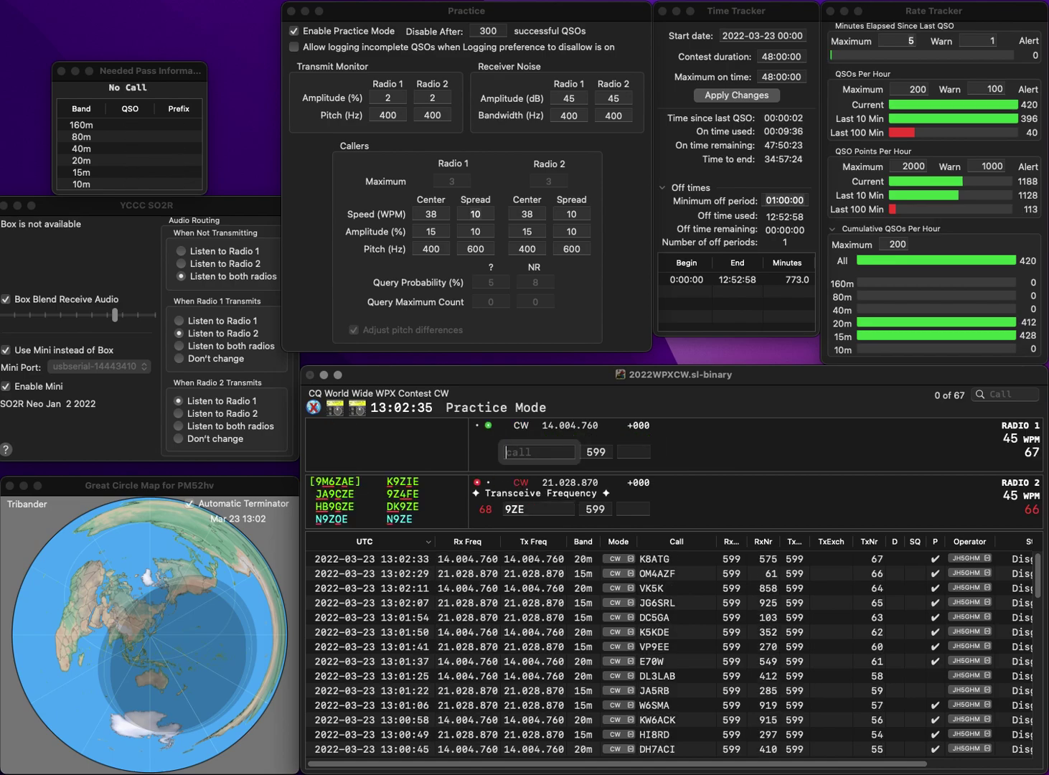
{"action": "type", "text": "DL6NCY"}
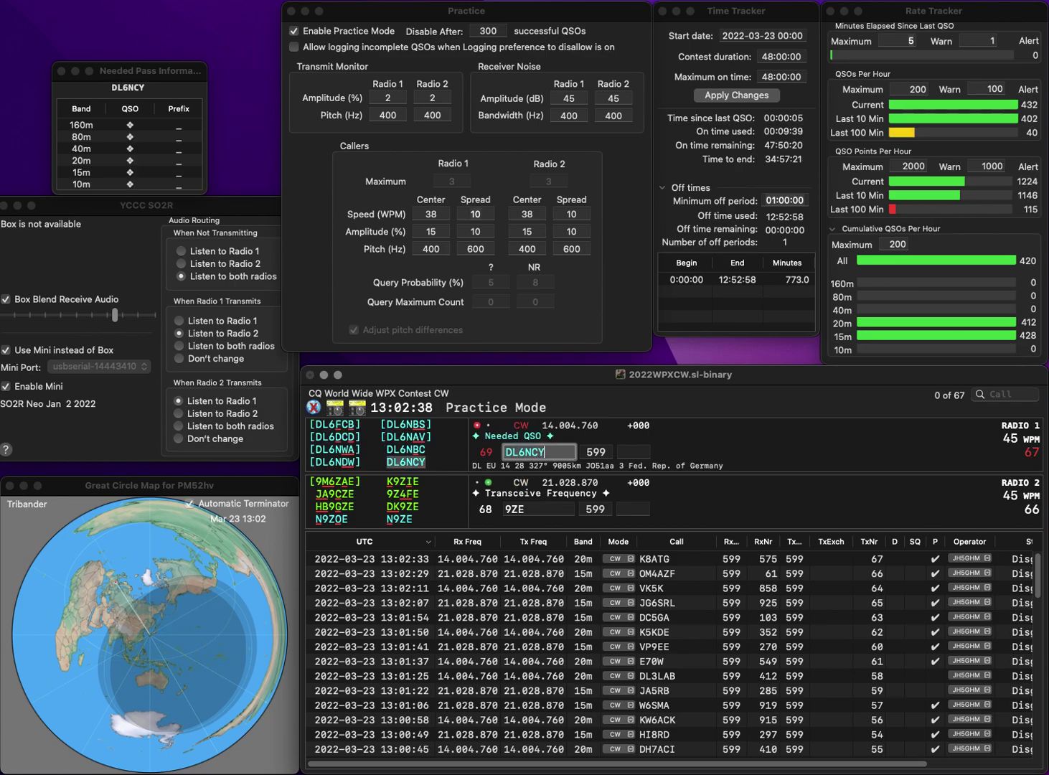
{"action": "key", "text": "Return"}
{"action": "type", "text": "N"}
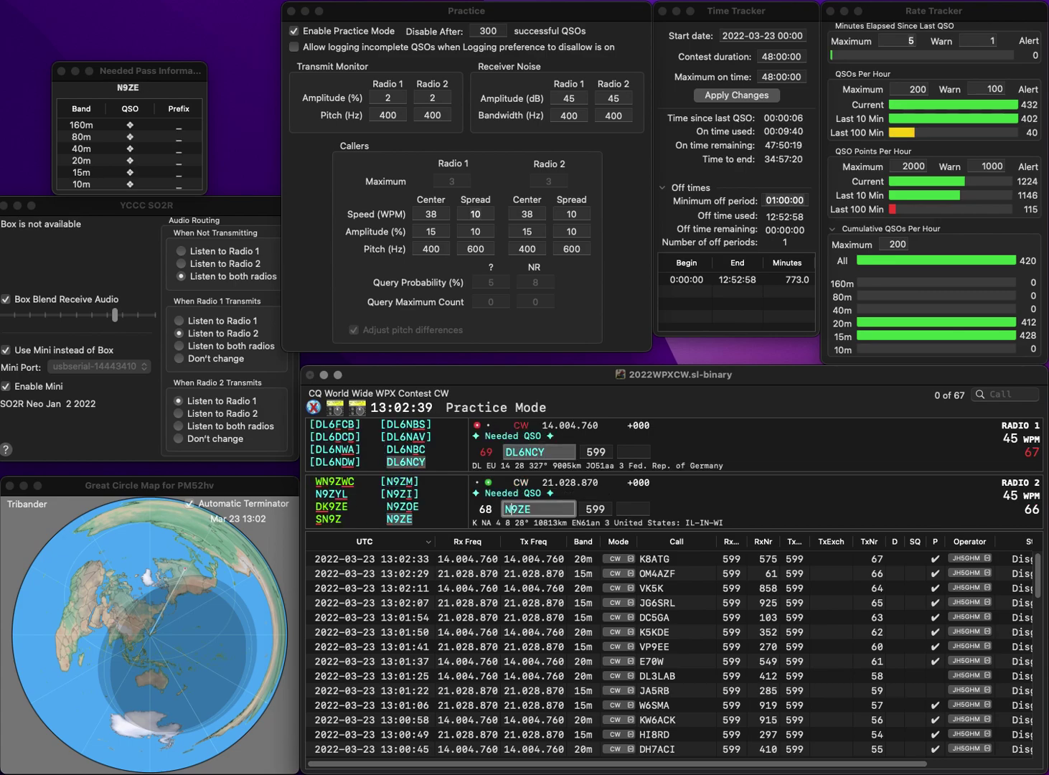
{"action": "key", "text": "Return"}
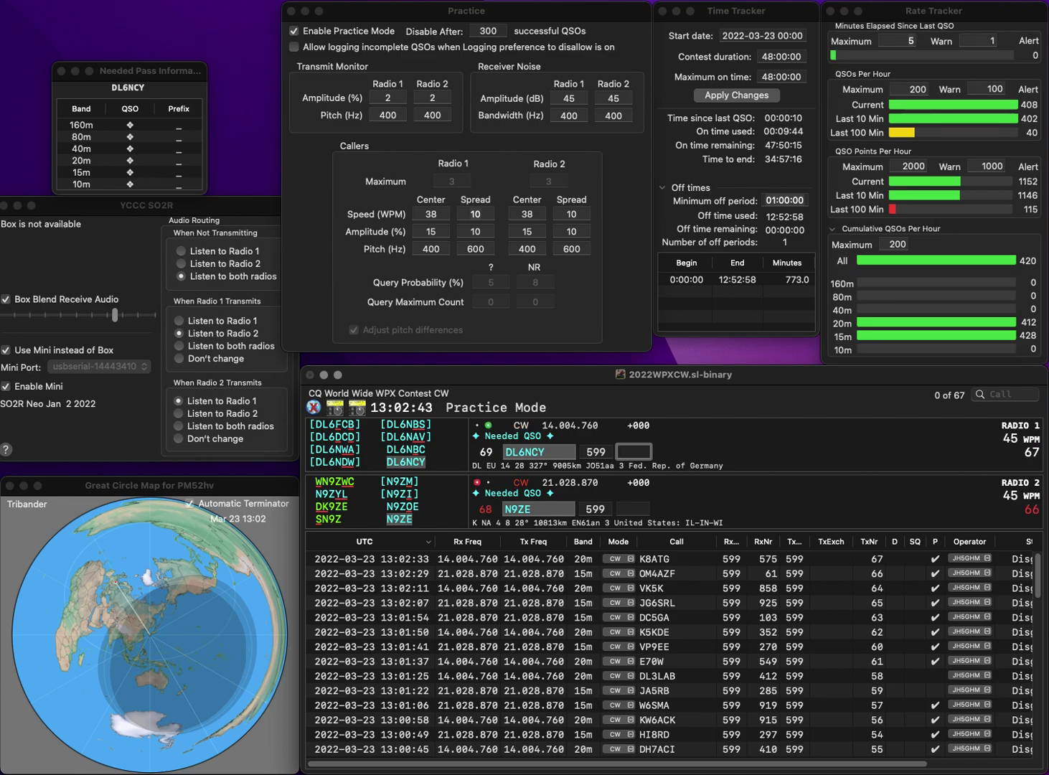
Log DL6NCY on Radio 1 with received number 754.
{"action": "type", "text": "754"}
{"action": "key", "text": "Return"}
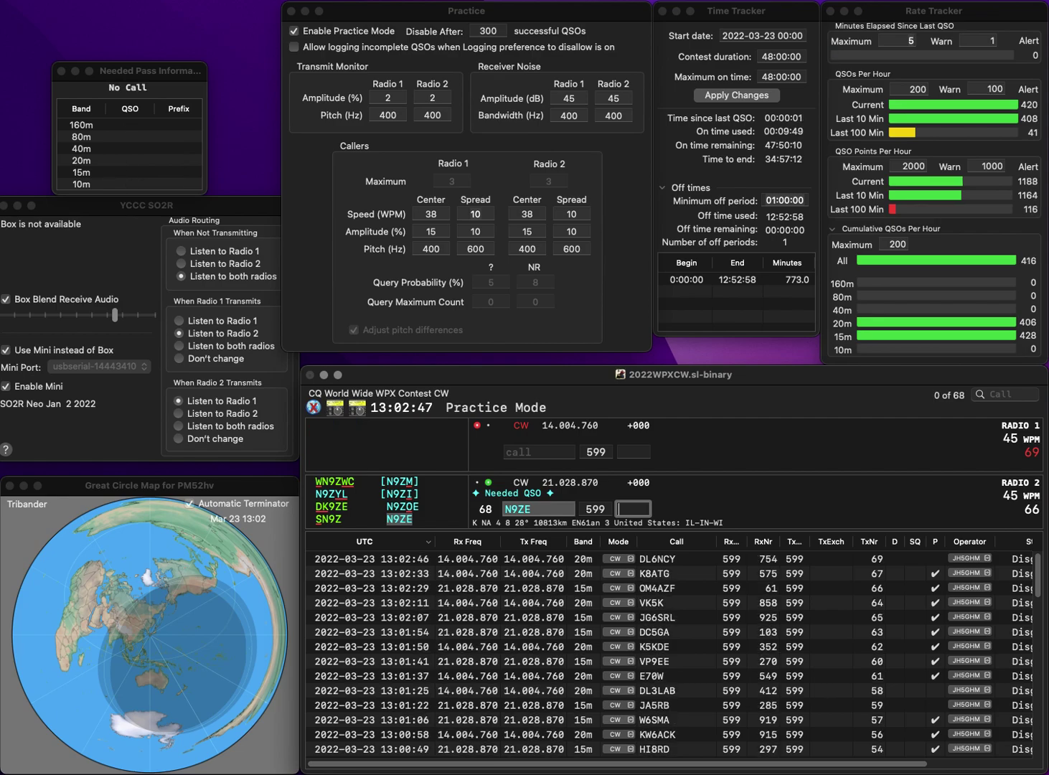
{"action": "type", "text": "9"}
{"action": "key", "text": "Return"}
{"action": "type", "text": "I1UW"}
{"action": "key", "text": "Return"}
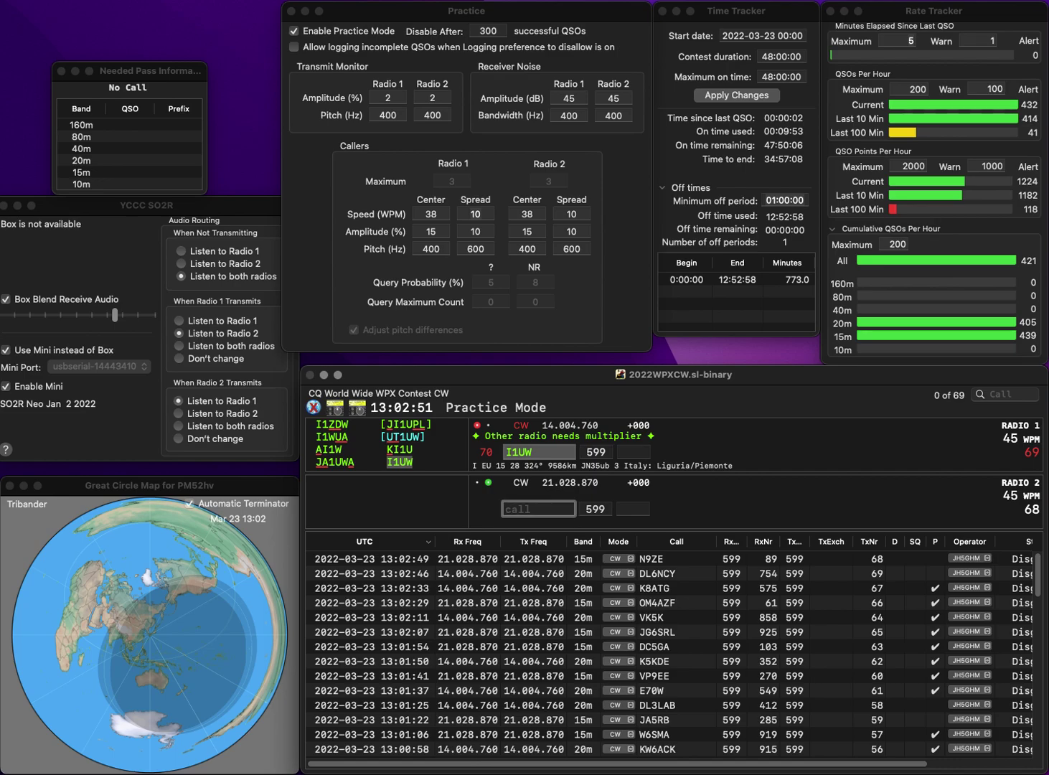
Answer NA6NA on Radio 2 and log I1UW on Radio 1 with received number 642.
{"action": "type", "text": "NA6NA"}
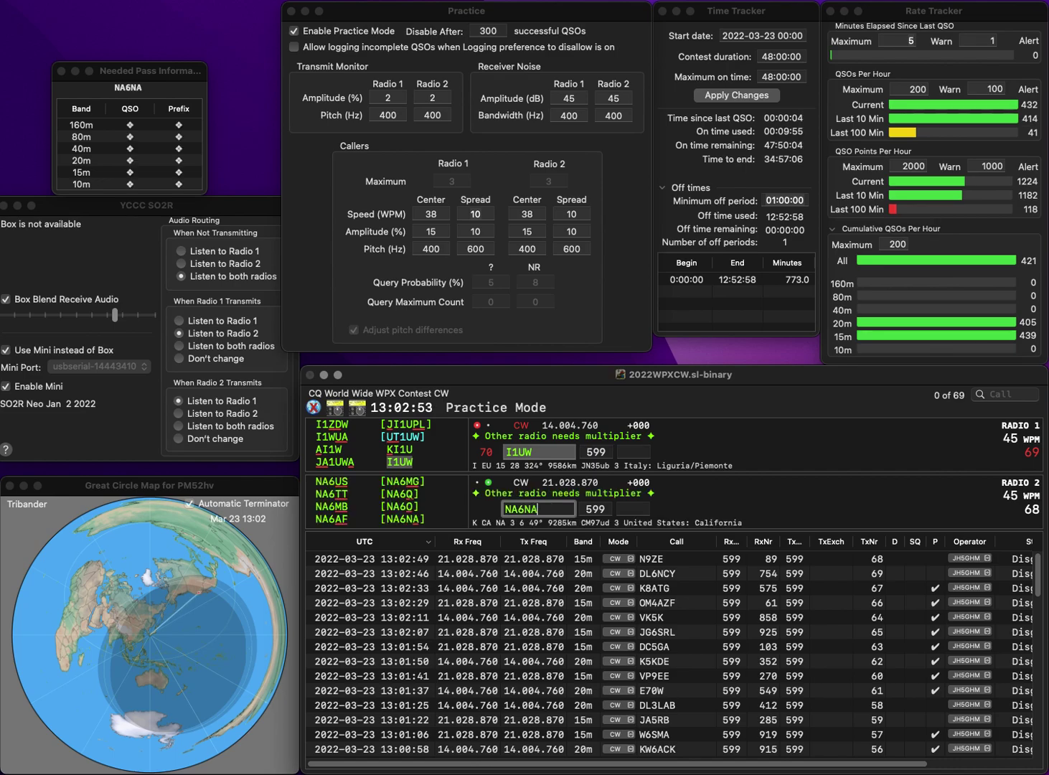
{"action": "key", "text": "Return"}
{"action": "type", "text": "642"}
{"action": "key", "text": "Return"}
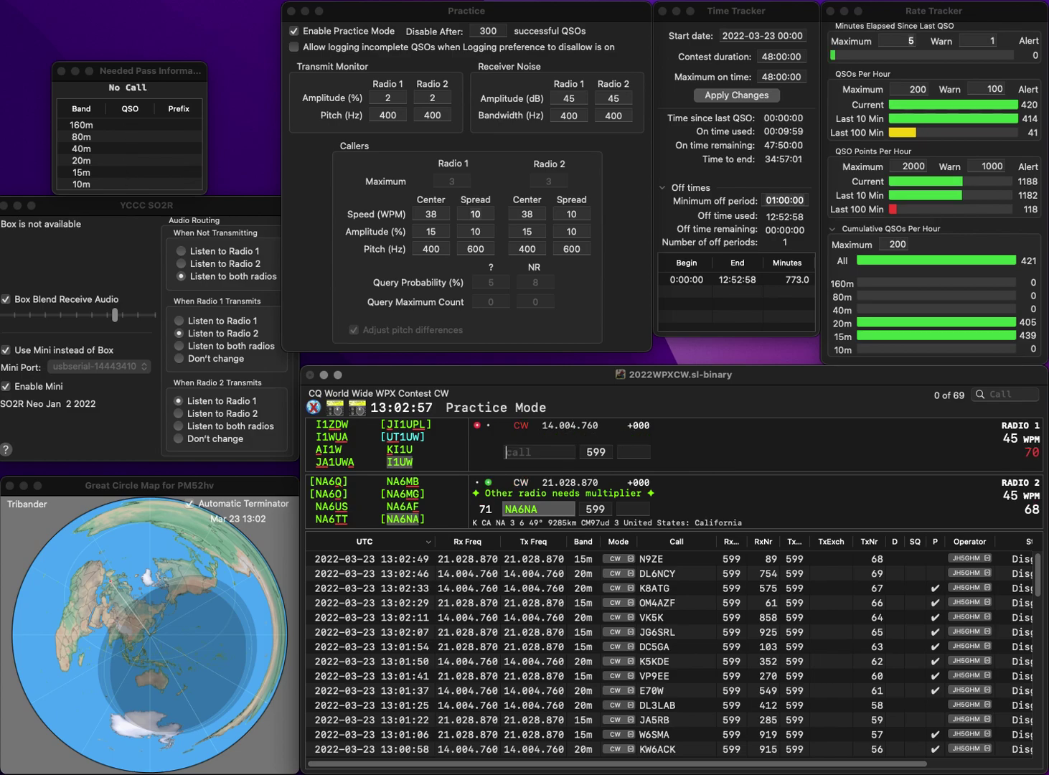
{"action": "type", "text": "772"}
{"action": "key", "text": "Return"}
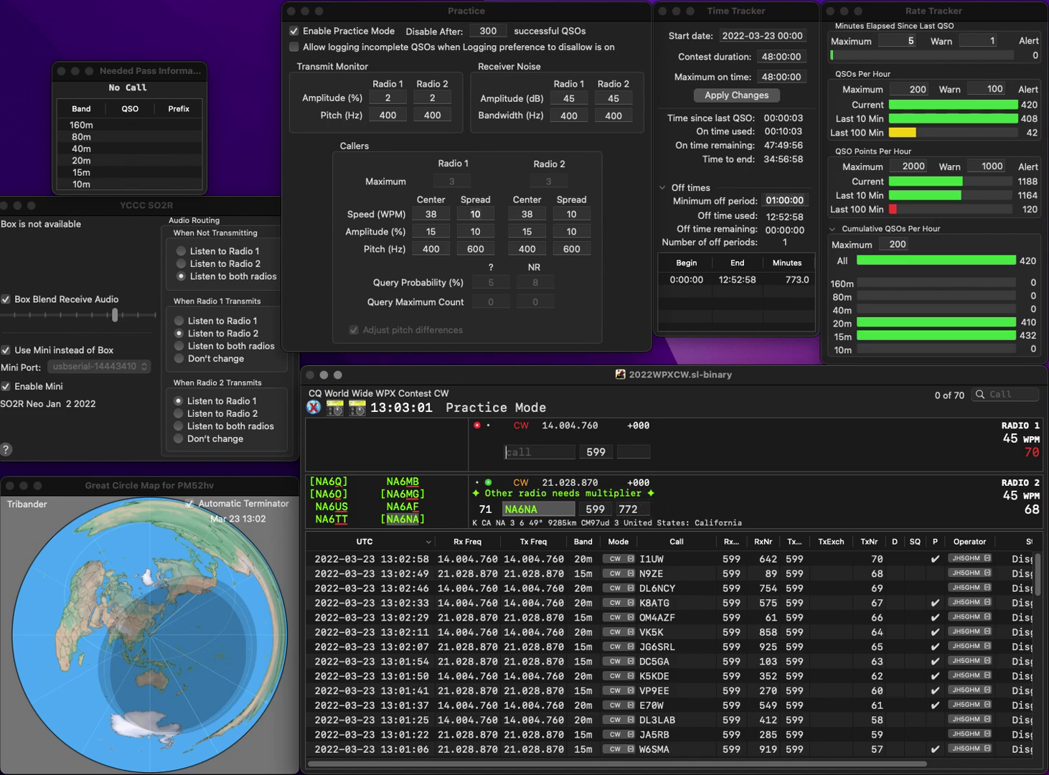
{"action": "type", "text": "G2TT"}
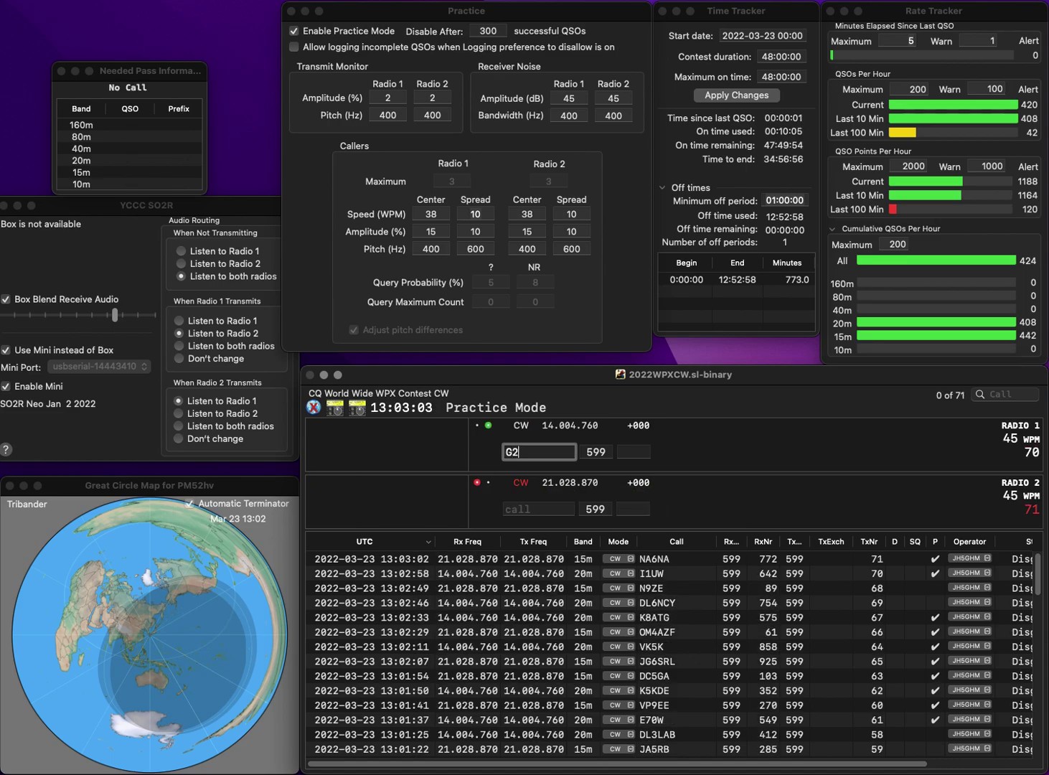
{"action": "key", "text": "Left"}
{"action": "key", "text": "Left"}
{"action": "key", "text": "Left"}
{"action": "key", "text": "BackSpace"}
{"action": "type", "text": "ZB"}
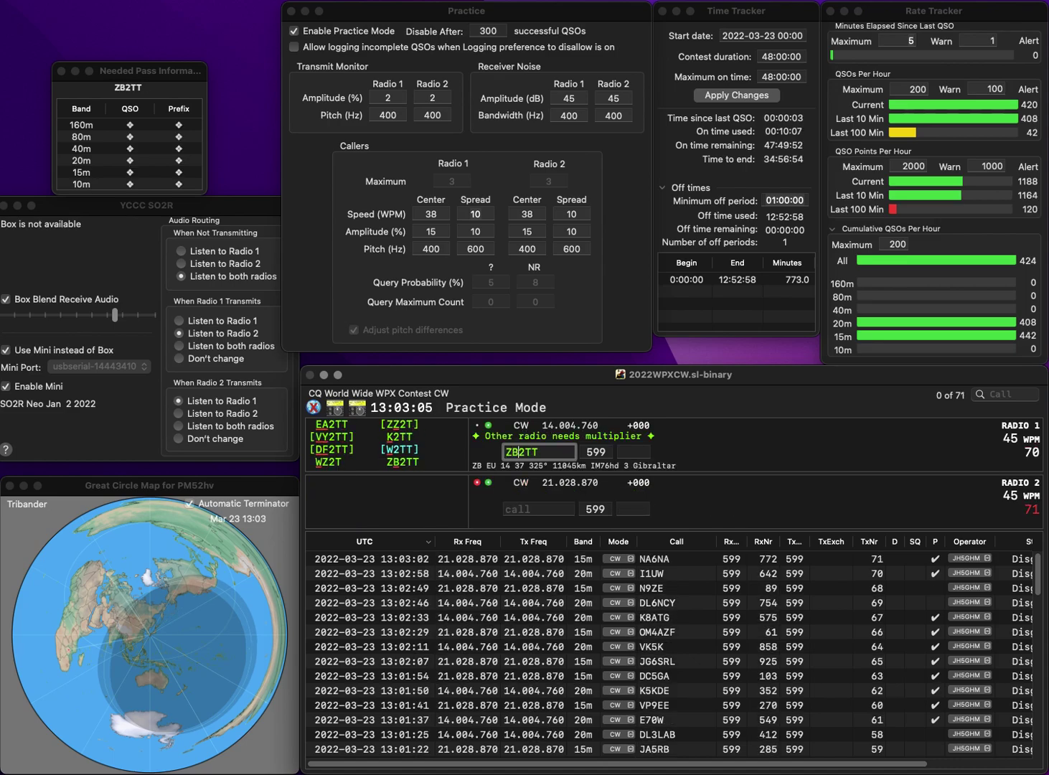
{"action": "key", "text": "Return"}
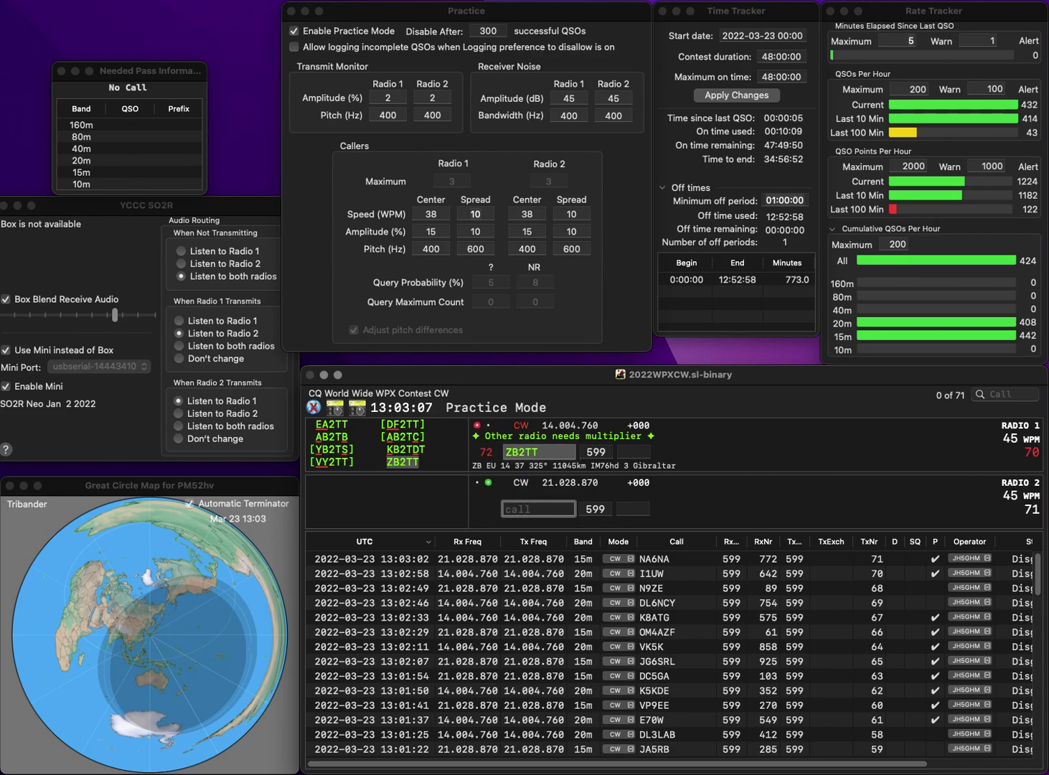
{"action": "type", "text": "1WUD/"}
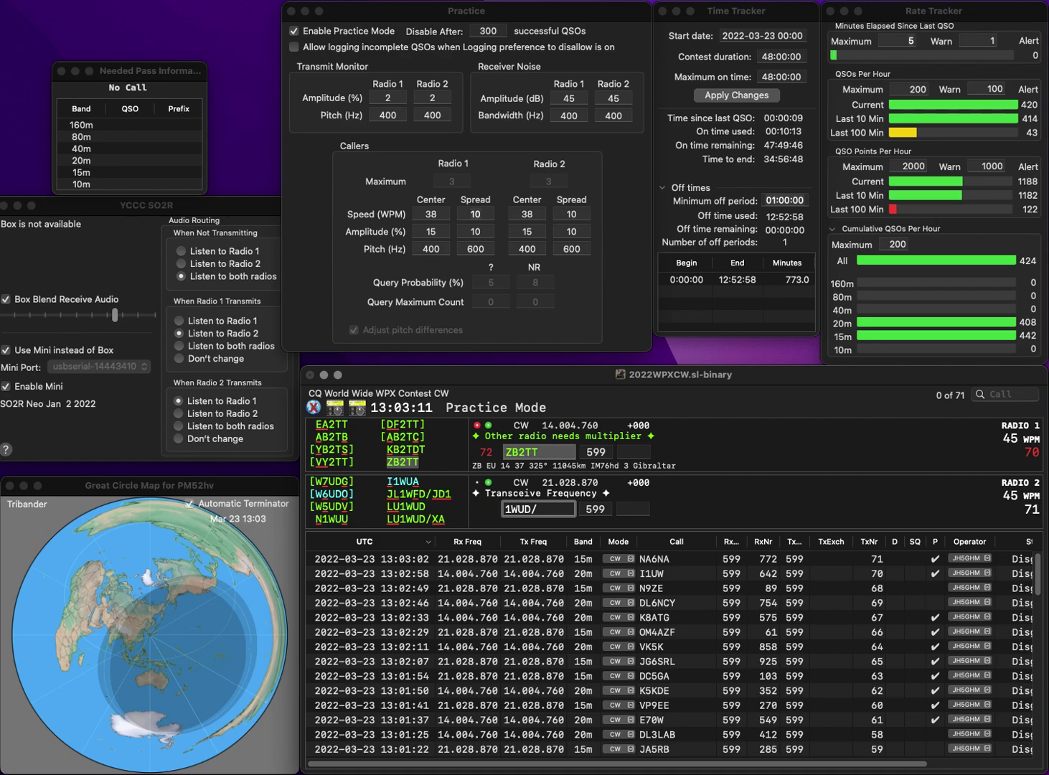
{"action": "type", "text": "XA"}
{"action": "key", "text": "Home"}
{"action": "type", "text": "LU"}
{"action": "key", "text": "Return"}
{"action": "type", "text": "16"}
{"action": "key", "text": "Return"}
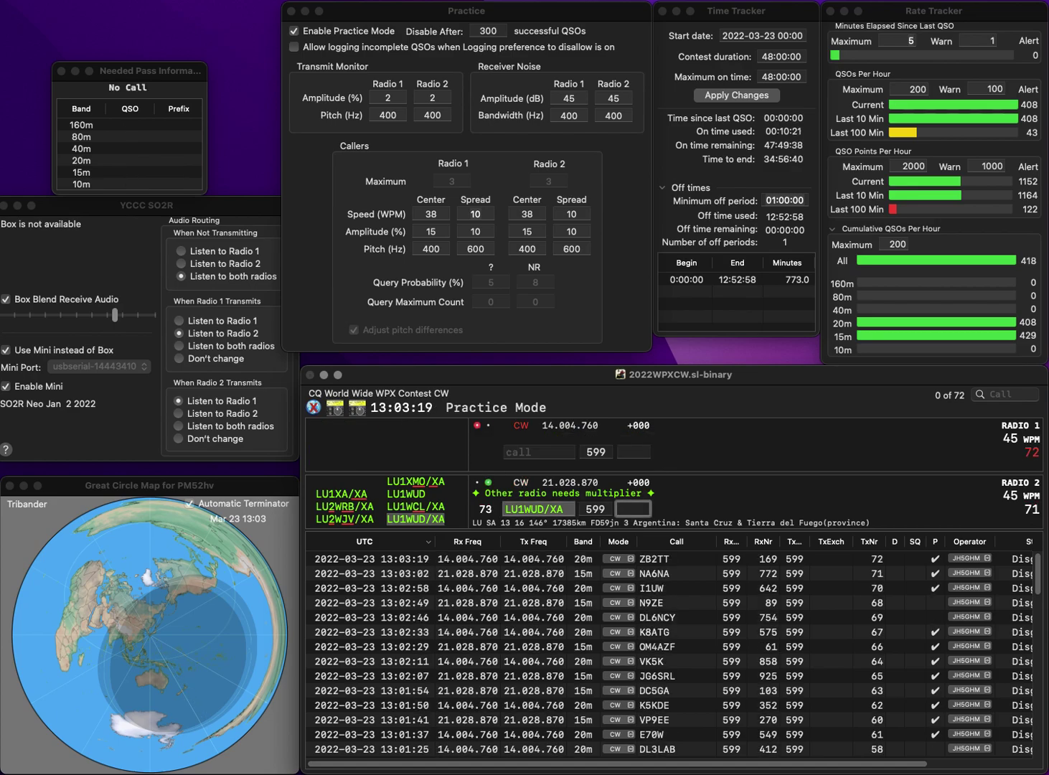
{"action": "type", "text": "446"}
{"action": "key", "text": "Return"}
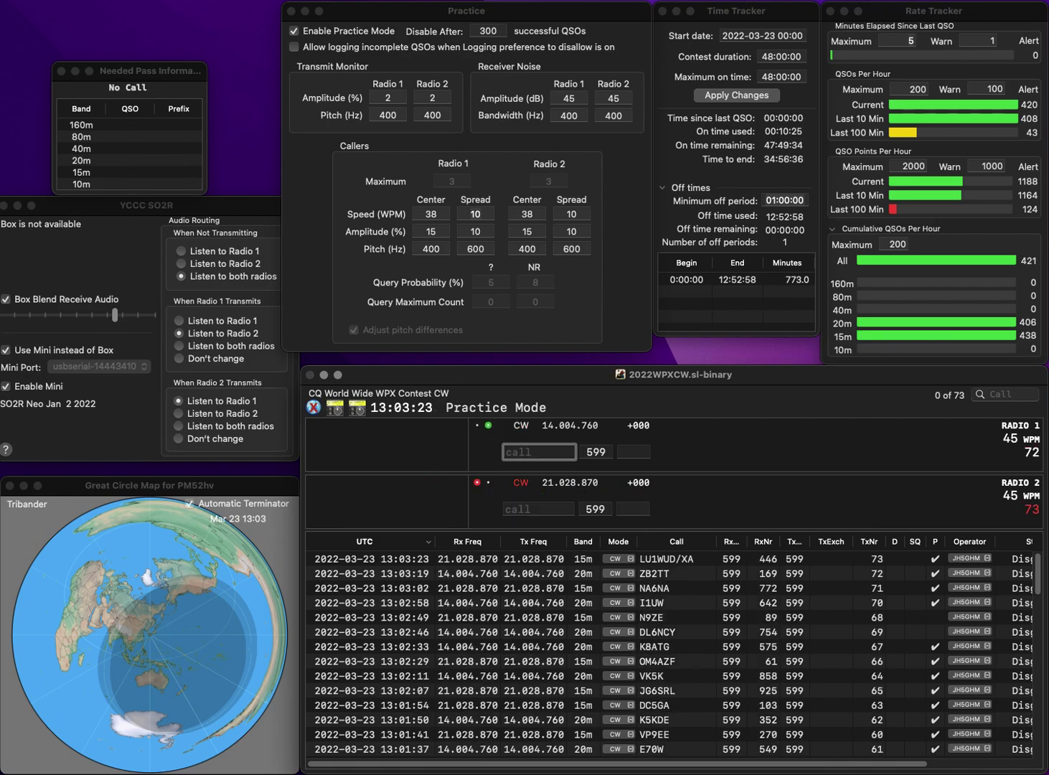
{"action": "type", "text": "0HQ"}
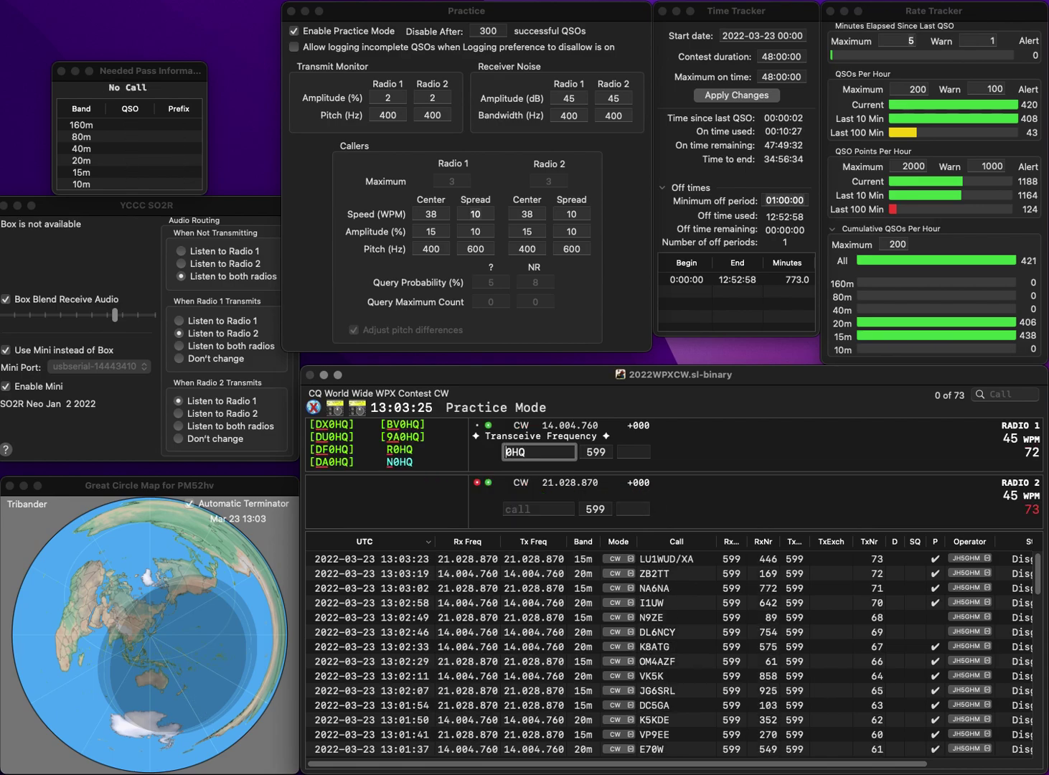
{"action": "key", "text": "Return"}
{"action": "type", "text": "RY3D"}
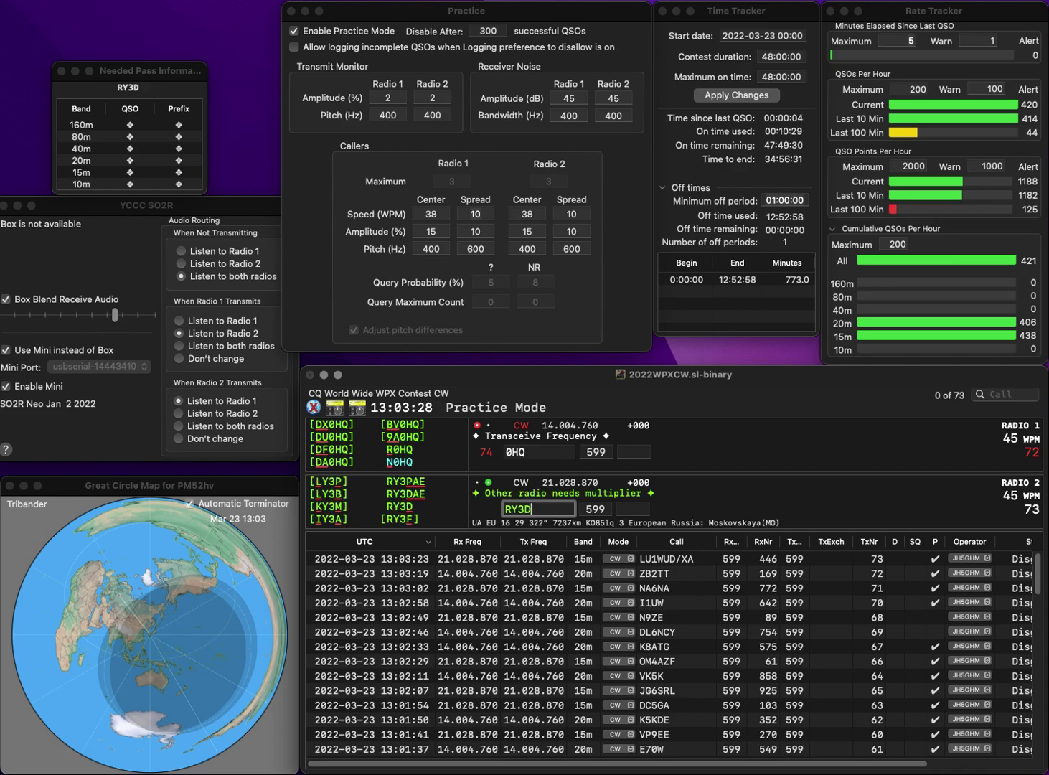
{"action": "key", "text": "Return"}
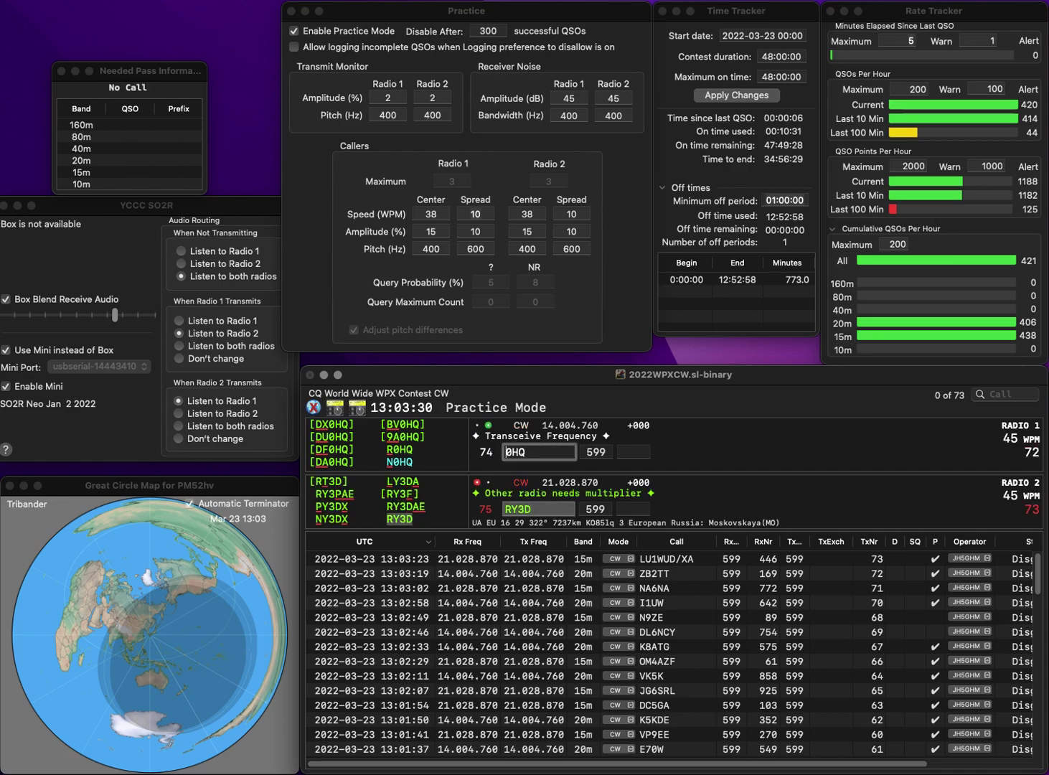
{"action": "type", "text": "EI"}
{"action": "key", "text": "Return"}
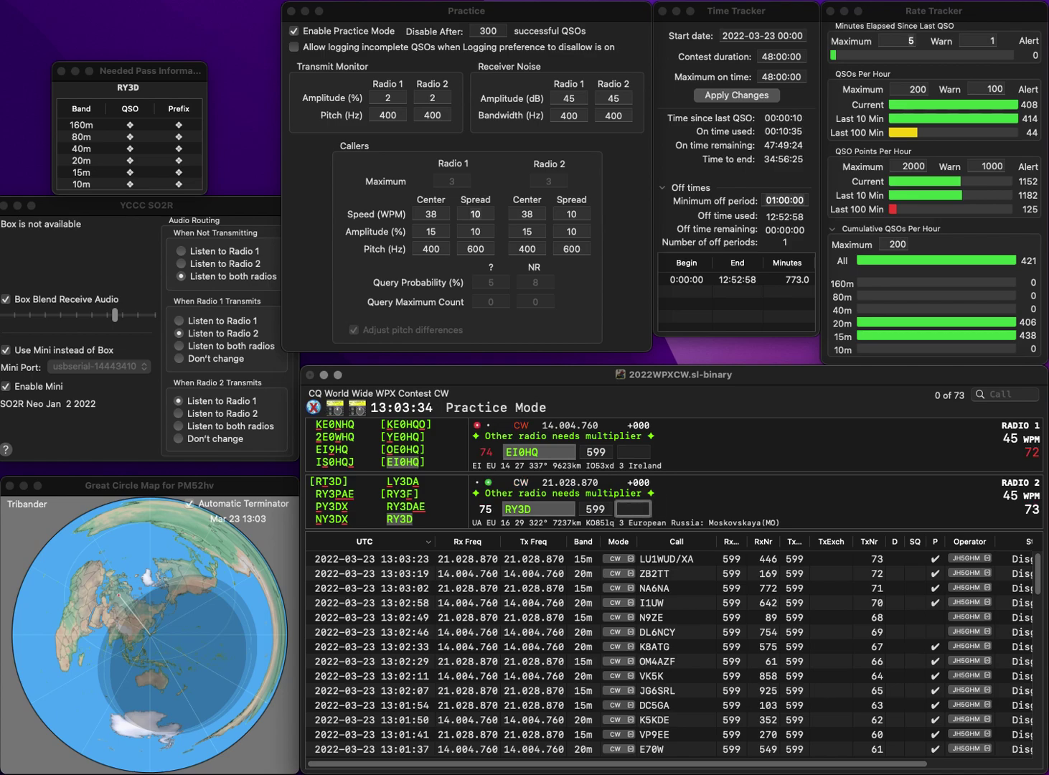
Log RY3D on Radio 2 with received number 943 and EI0HQ on Radio 1 with 977.
{"action": "type", "text": "943"}
{"action": "key", "text": "Return"}
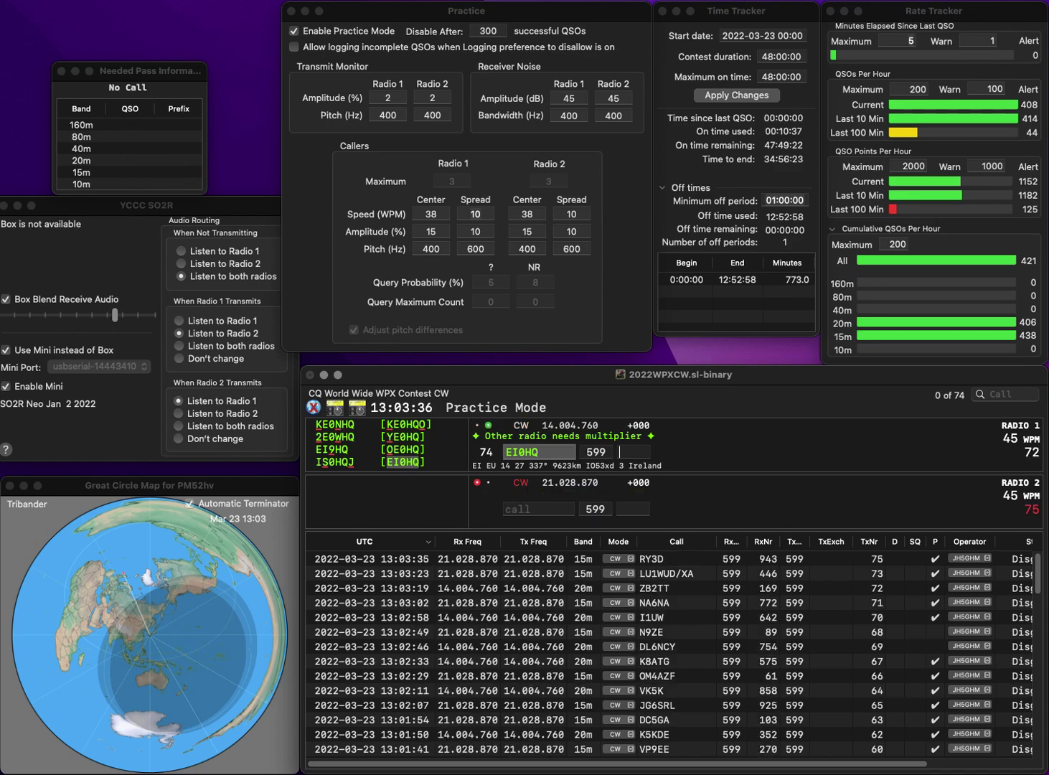
{"action": "type", "text": "977"}
{"action": "key", "text": "Return"}
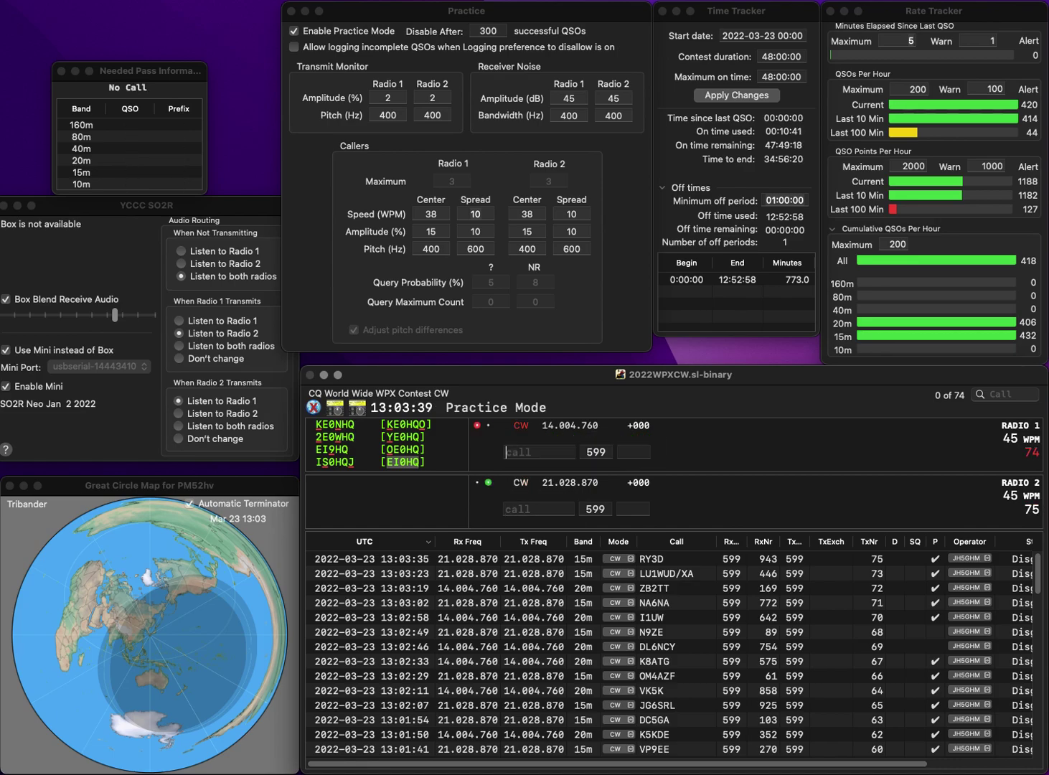
Answer partial call 8AM on Radio 2 and K7HPN on Radio 1, completing the Radio 2 callsign as K8AM.
{"action": "type", "text": "8AM"}
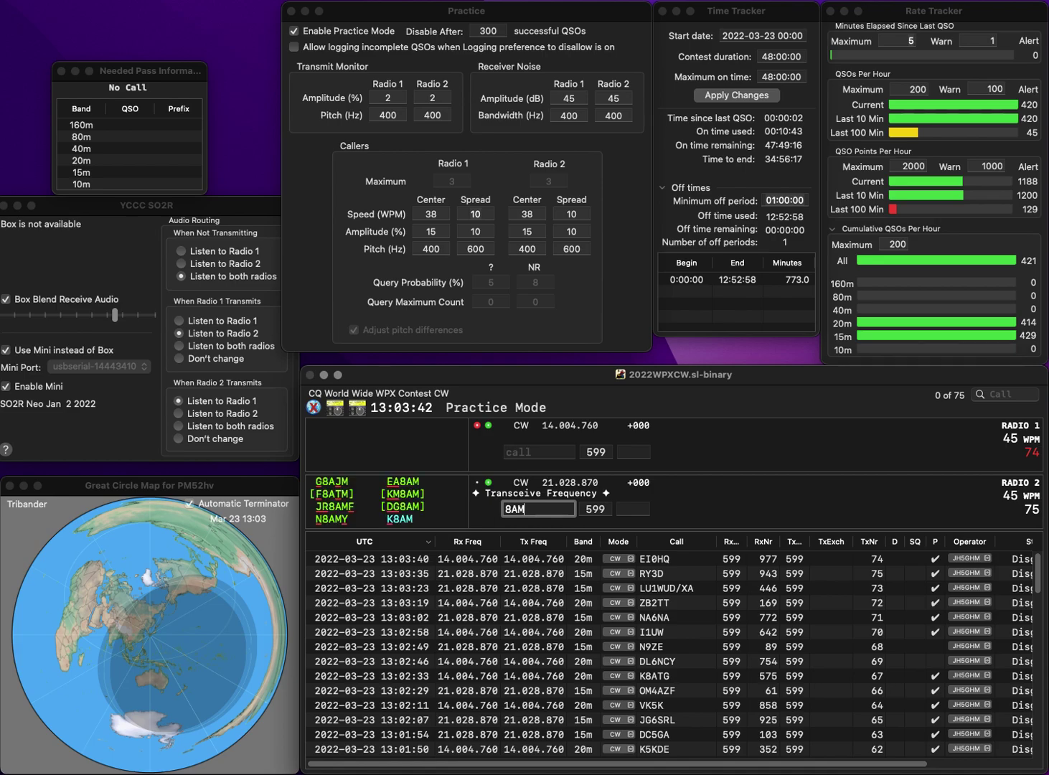
{"action": "key", "text": "Return"}
{"action": "type", "text": "K7"}
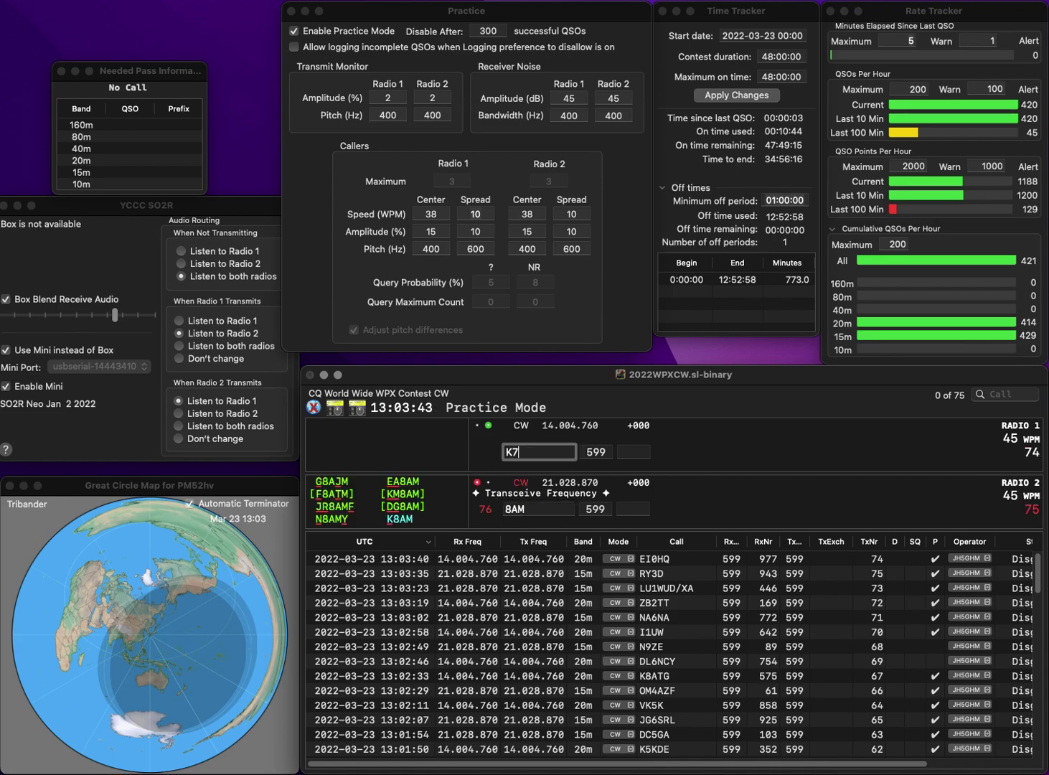
{"action": "type", "text": "HPN"}
{"action": "key", "text": "Return"}
{"action": "type", "text": "K"}
{"action": "key", "text": "Return"}
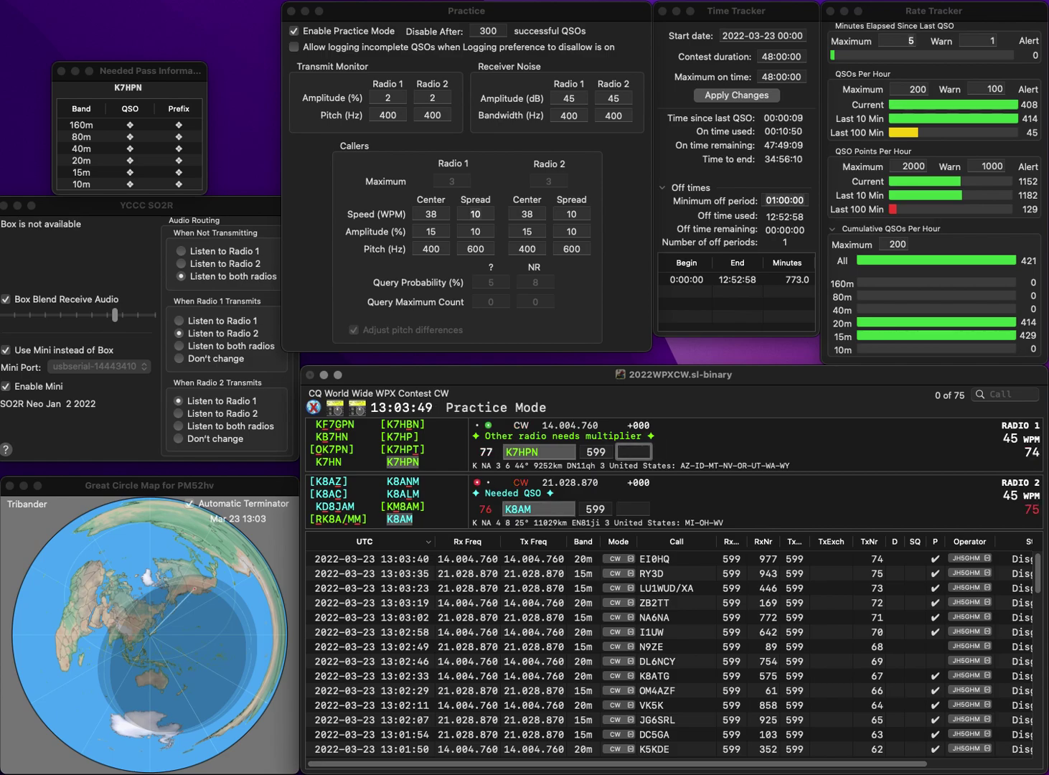
Log K7HPN on Radio 1 with received number 912 and K8AM on Radio 2 with 915.
{"action": "type", "text": "12"}
{"action": "key", "text": "Return"}
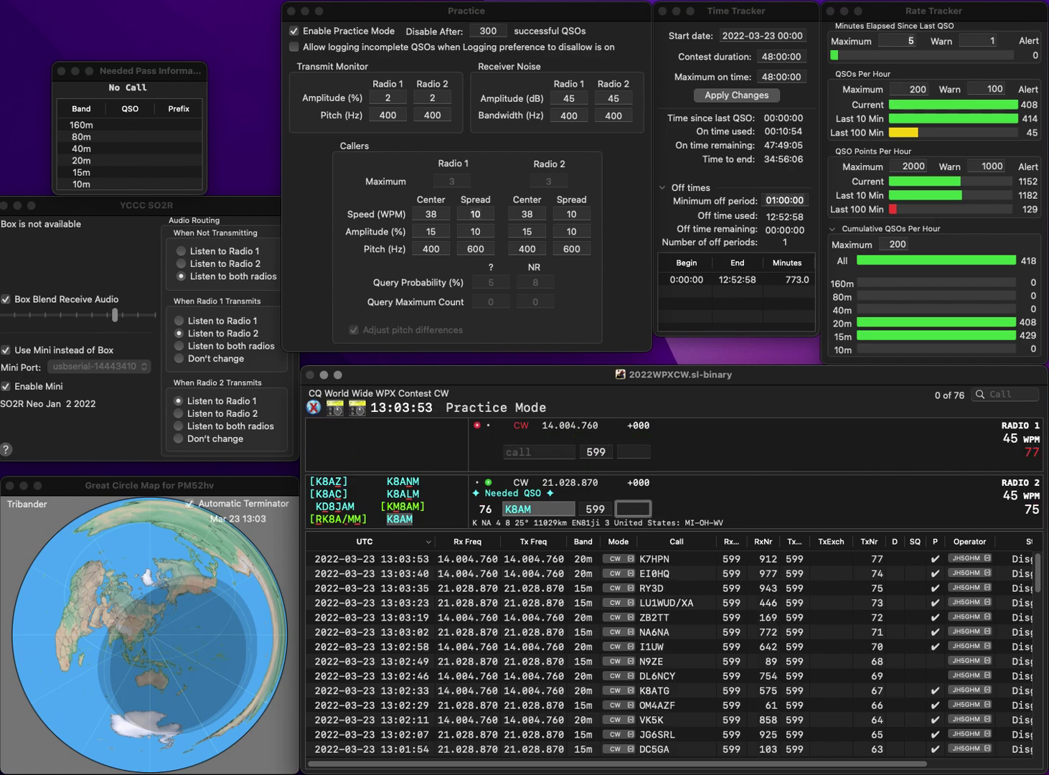
{"action": "type", "text": "8"}
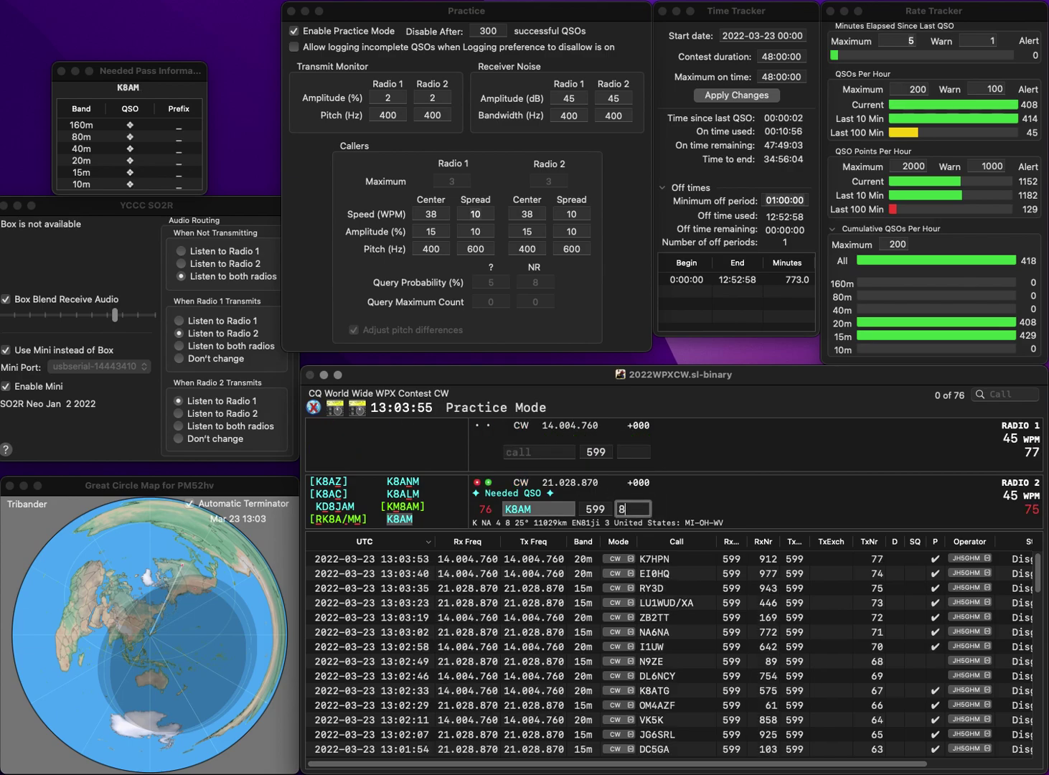
{"action": "key", "text": "BackSpace"}
{"action": "type", "text": "95"}
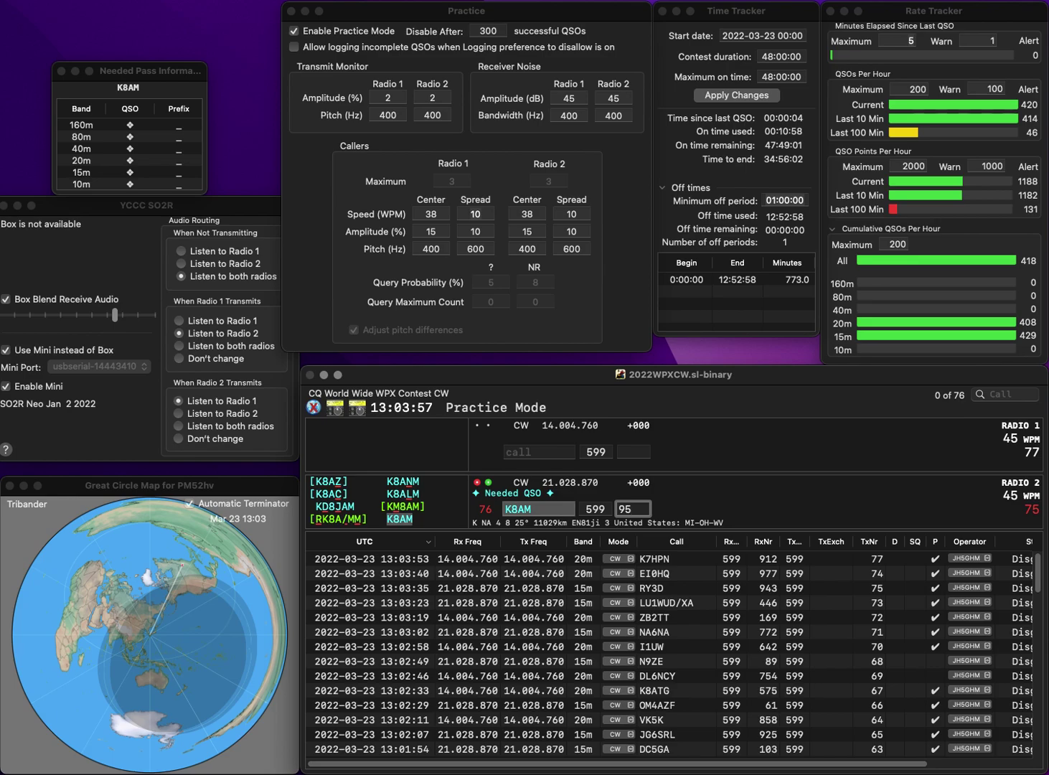
{"action": "type", "text": "15"}
{"action": "key", "text": "Return"}
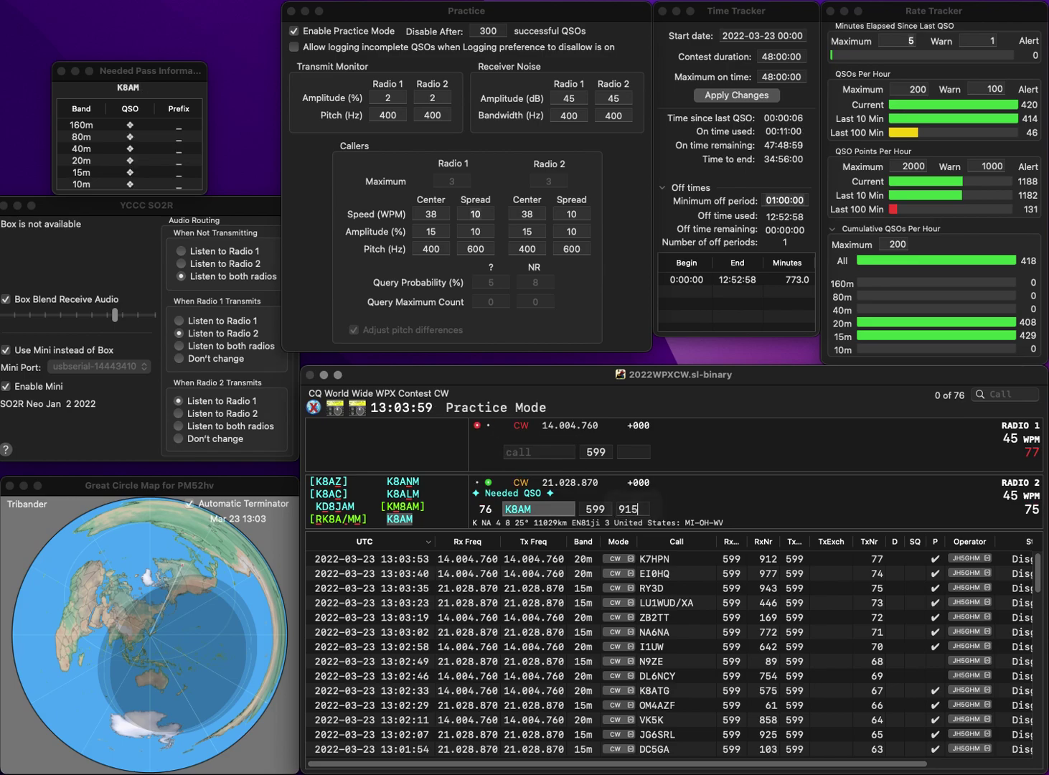
Answer partial call W4 on Radio 1 and E79SL on Radio 2, completing the Radio 1 callsign as W4LT.
{"action": "type", "text": "W4"}
{"action": "key", "text": "Return"}
{"action": "type", "text": "E79S"}
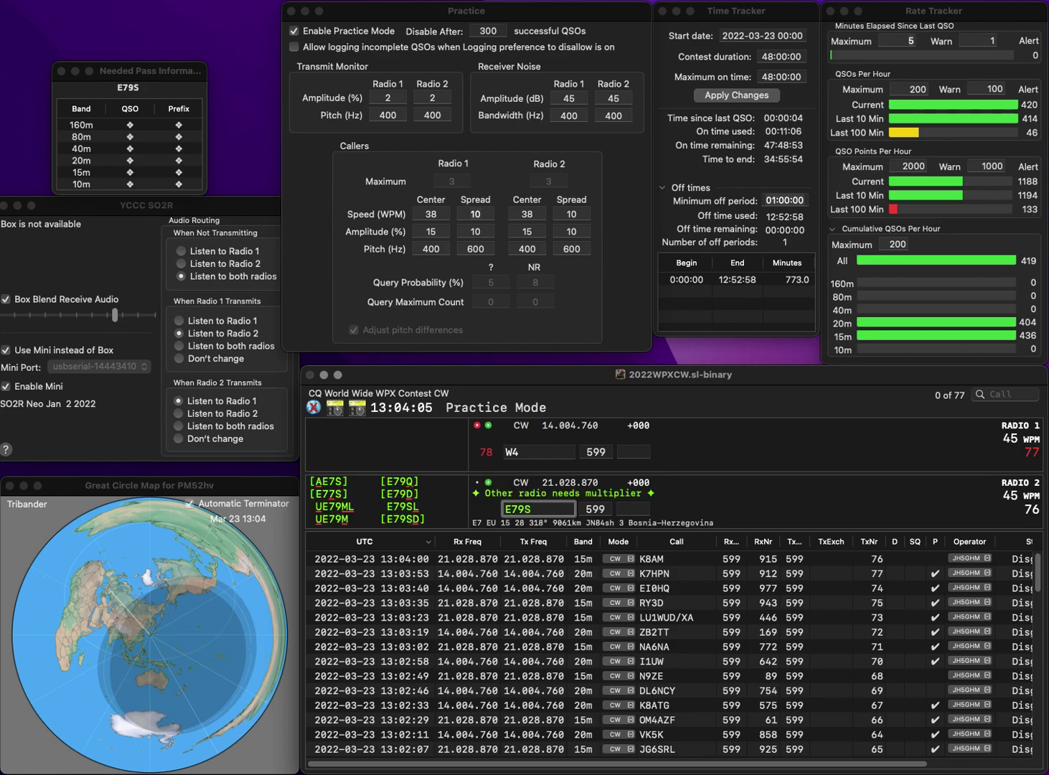
{"action": "type", "text": "L"}
{"action": "key", "text": "Return"}
{"action": "type", "text": "LT"}
{"action": "key", "text": "Return"}
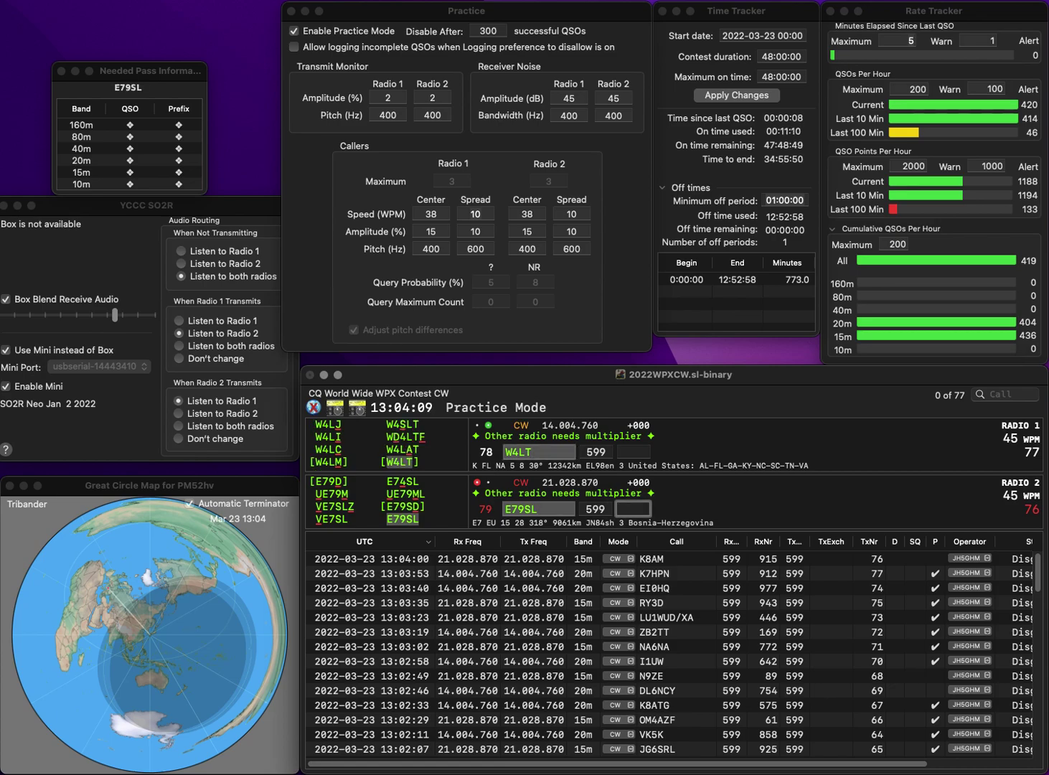
{"action": "type", "text": "65"}
{"action": "key", "text": "Return"}
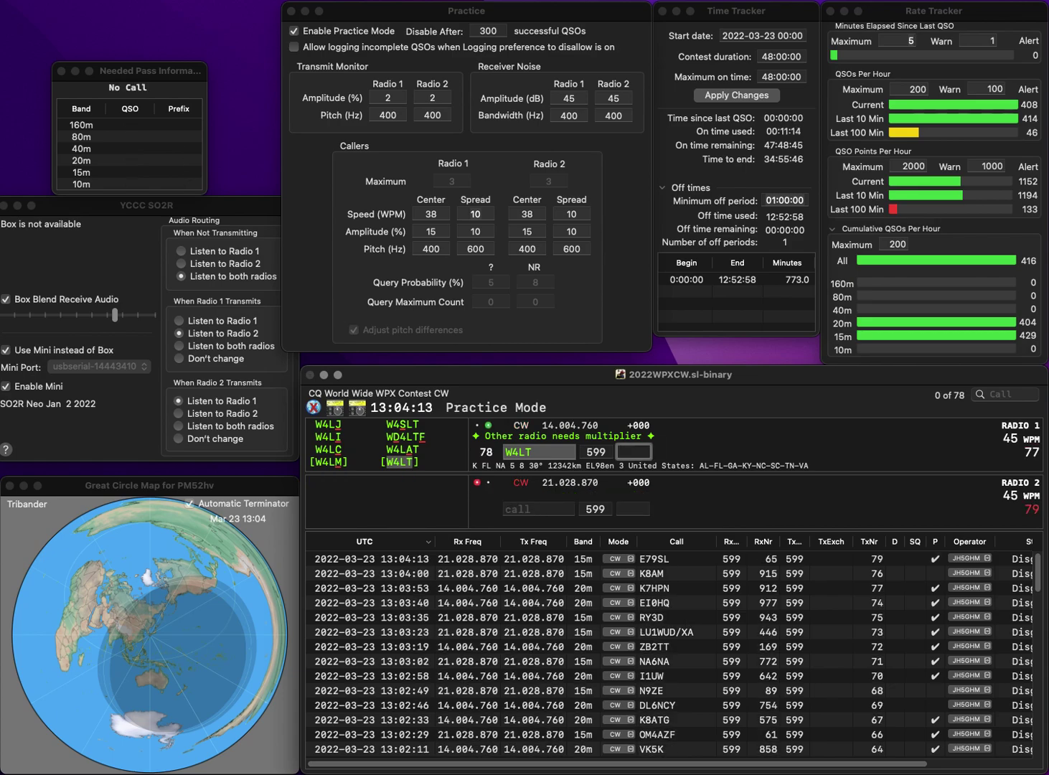
{"action": "type", "text": "7"}
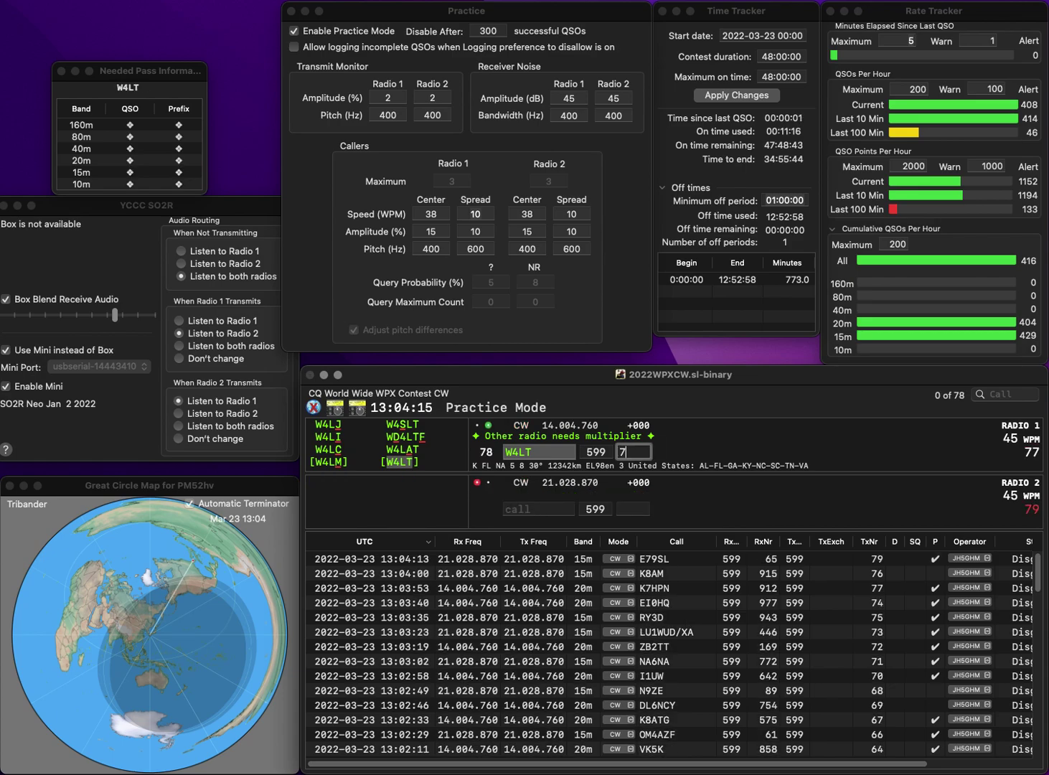
{"action": "type", "text": "90"}
{"action": "key", "text": "Return"}
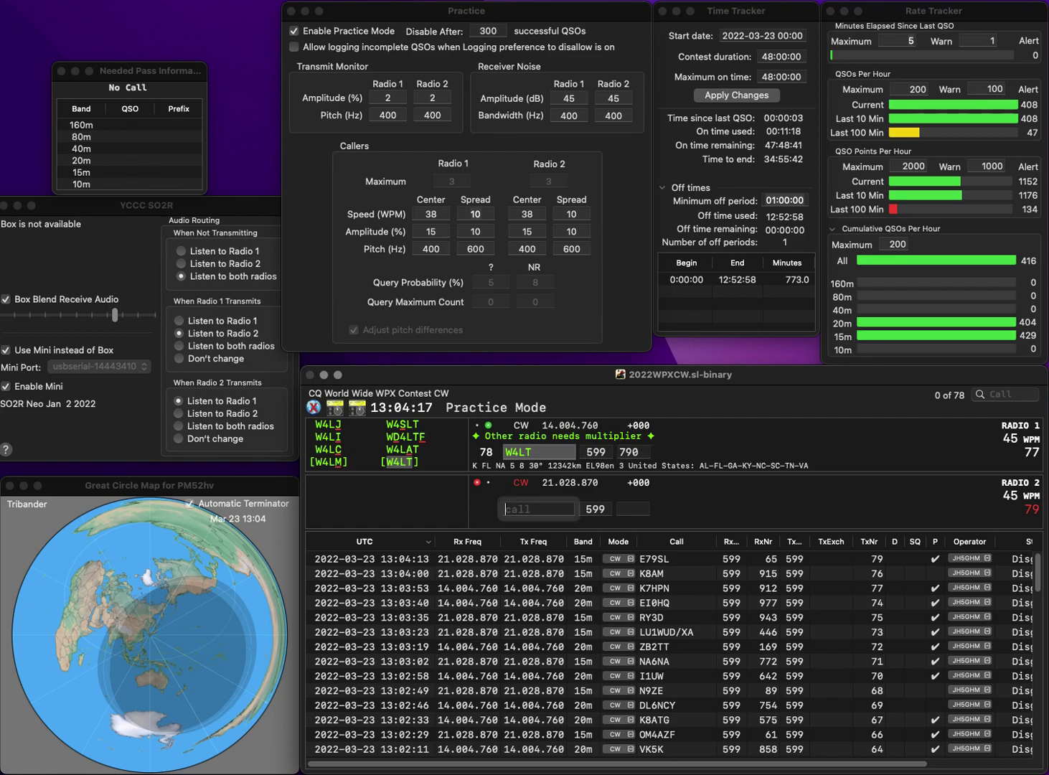
Answer K1FFX on Radio 2 and IQ3RO on Radio 1, inserting the missing 3 in the Radio 1 callsign.
{"action": "type", "text": "K"}
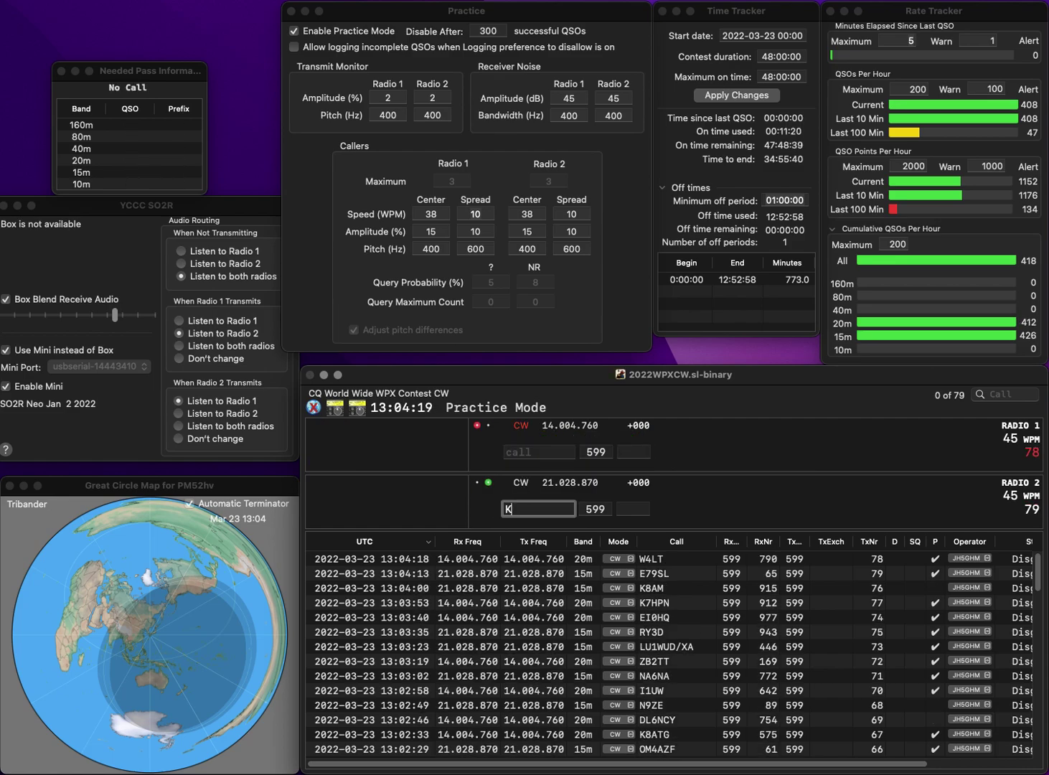
{"action": "type", "text": "1FFX"}
{"action": "key", "text": "Return"}
{"action": "type", "text": "I"}
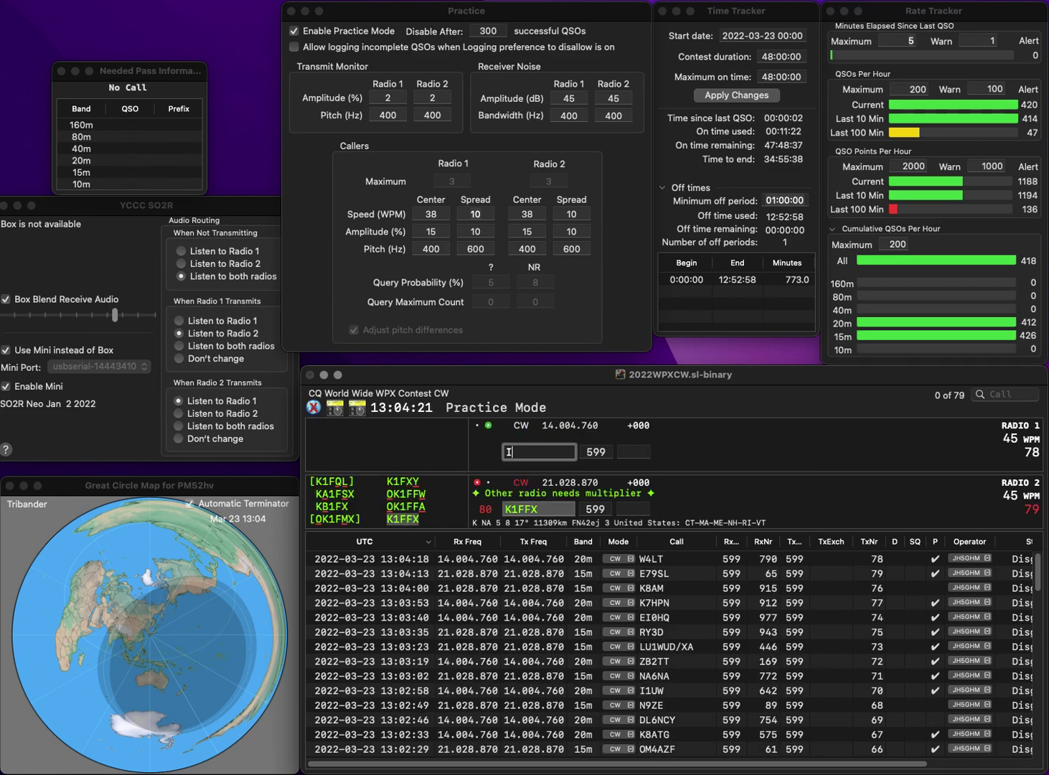
{"action": "type", "text": "QRO"}
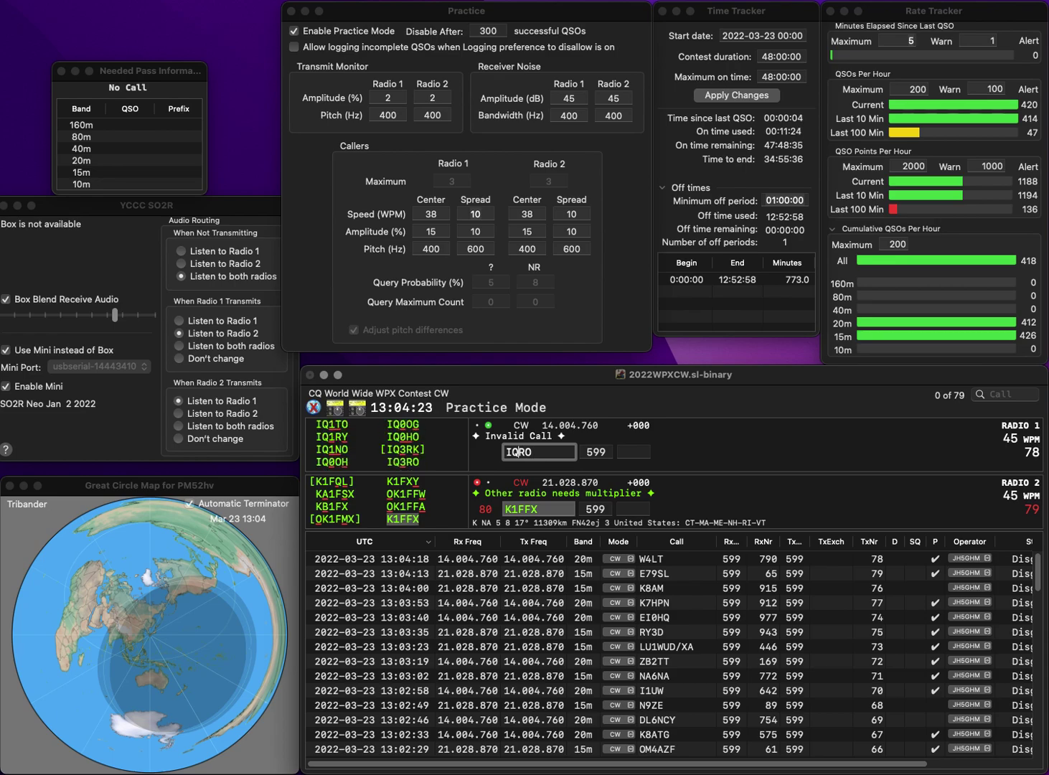
{"action": "type", "text": "3"}
{"action": "key", "text": "Return"}
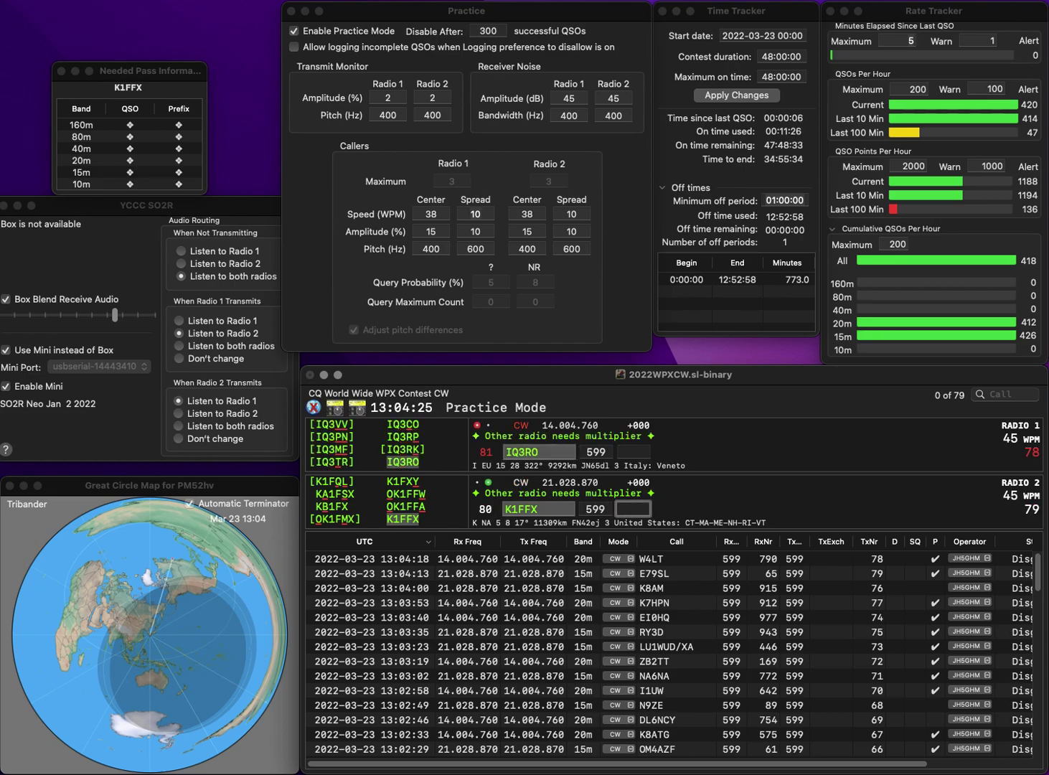
{"action": "type", "text": "437"}
{"action": "key", "text": "Return"}
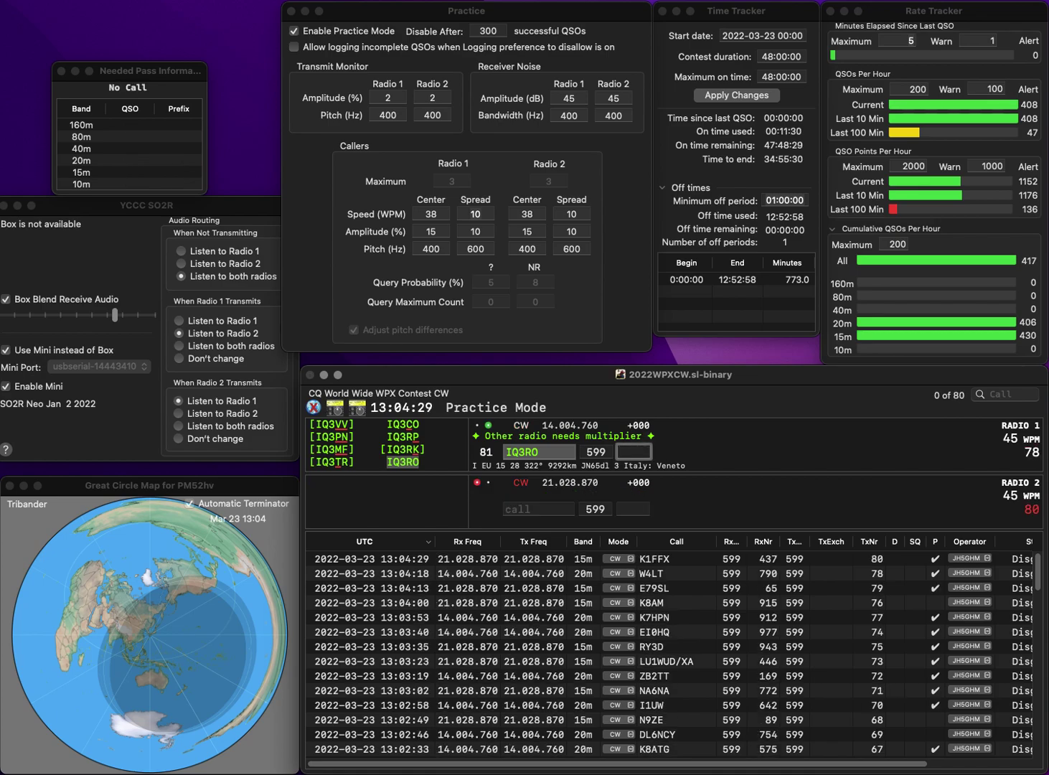
{"action": "type", "text": "838"}
{"action": "key", "text": "Return"}
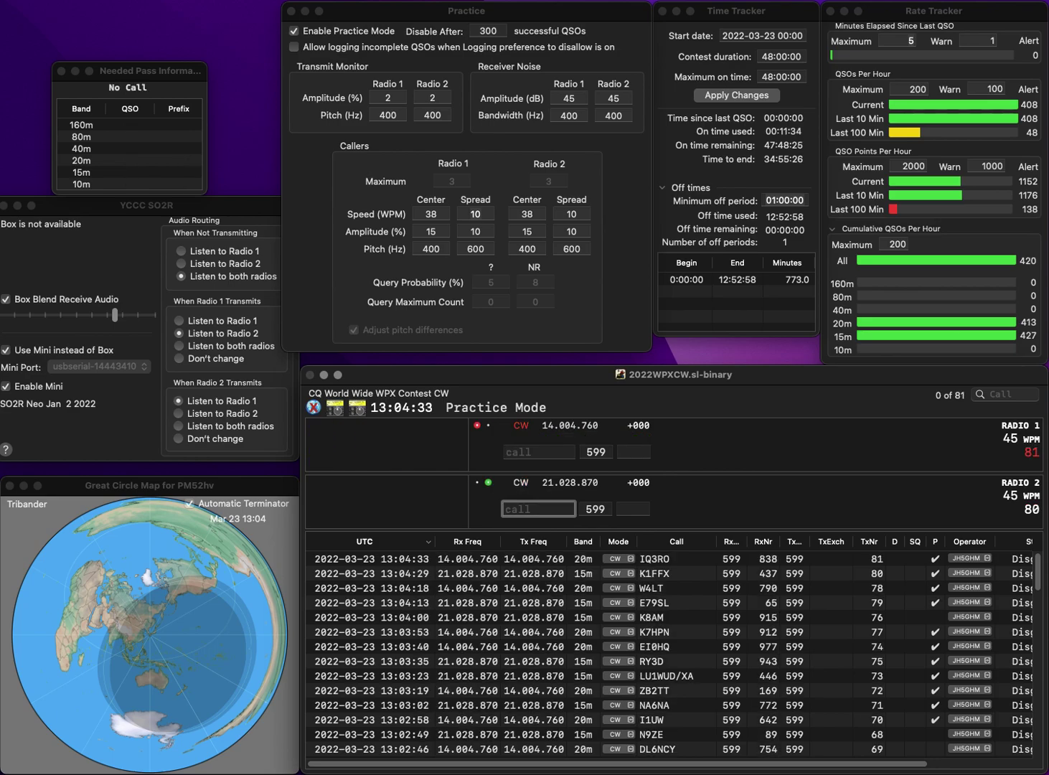
Answer VA3RF on Radio 2 and OE4XBH on Radio 1.
{"action": "type", "text": "VA3RF"}
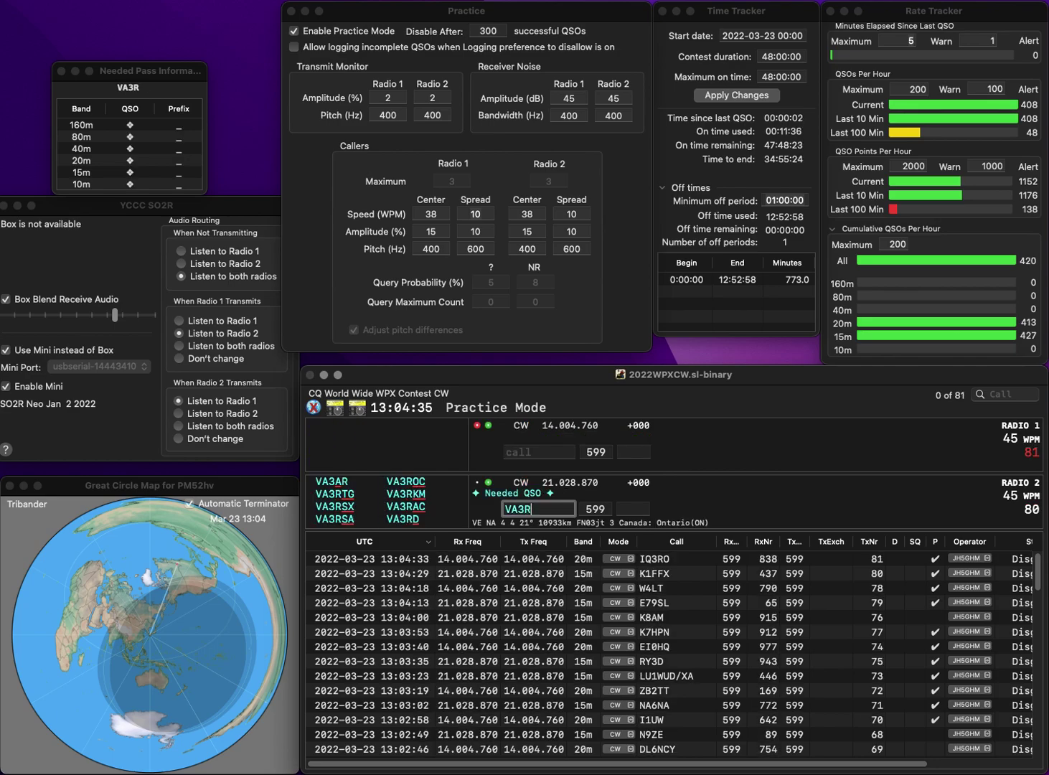
{"action": "key", "text": "Return"}
{"action": "type", "text": "OE4XBH"}
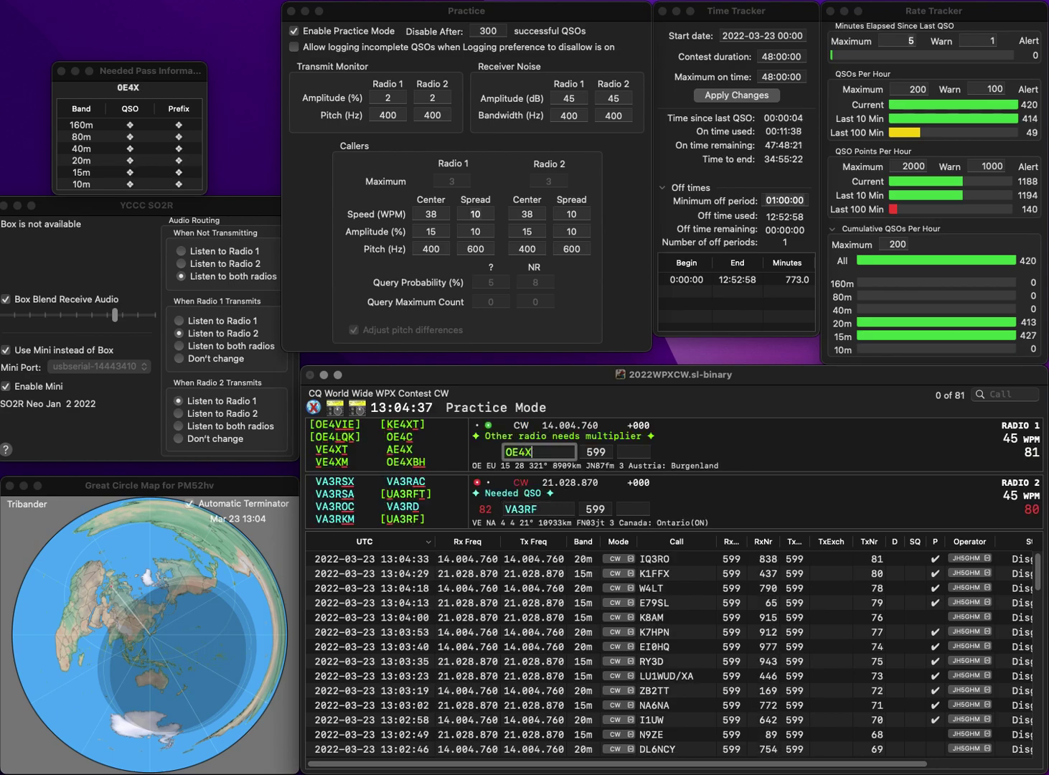
{"action": "key", "text": "Return"}
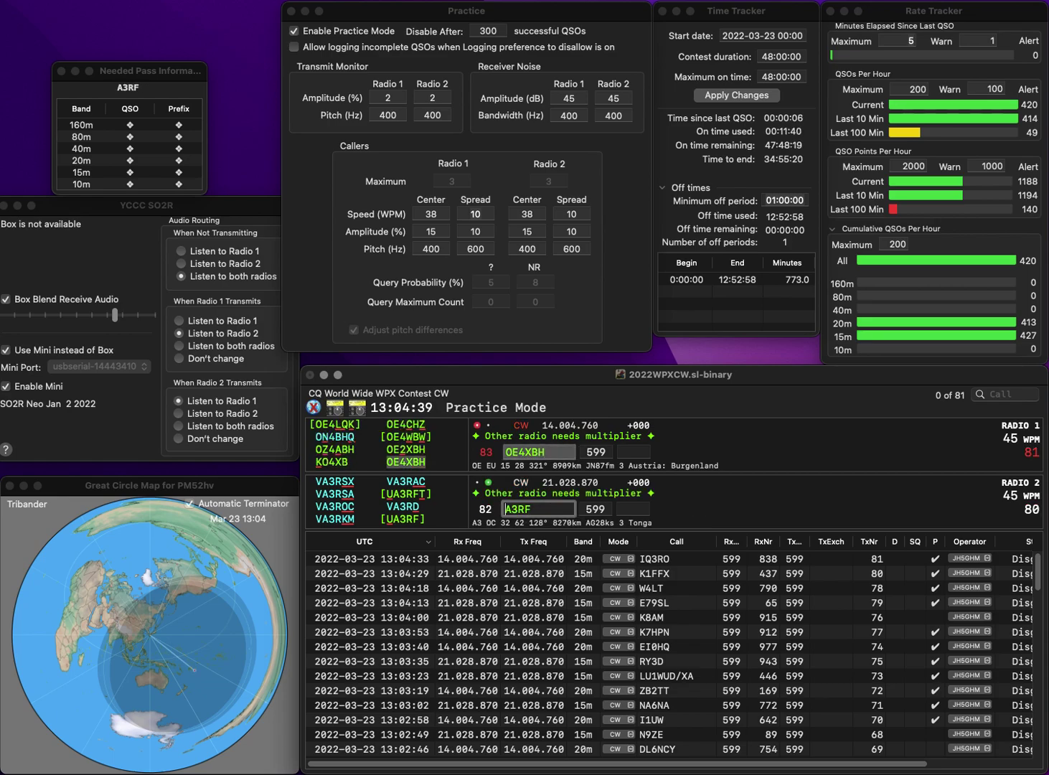
Correct the Radio 2 callsign to VA2RF and send the reply again.
{"action": "key", "text": "Left"}
{"action": "key", "text": "Left"}
{"action": "key", "text": "Left"}
{"action": "key", "text": "Left"}
{"action": "key", "text": "BackSpace"}
{"action": "type", "text": "U"}
{"action": "key", "text": "BackSpace"}
{"action": "type", "text": "V"}
{"action": "key", "text": "Right"}
{"action": "key", "text": "Right"}
{"action": "key", "text": "BackSpace"}
{"action": "type", "text": "2"}
{"action": "key", "text": "Return"}
{"action": "key", "text": "space"}
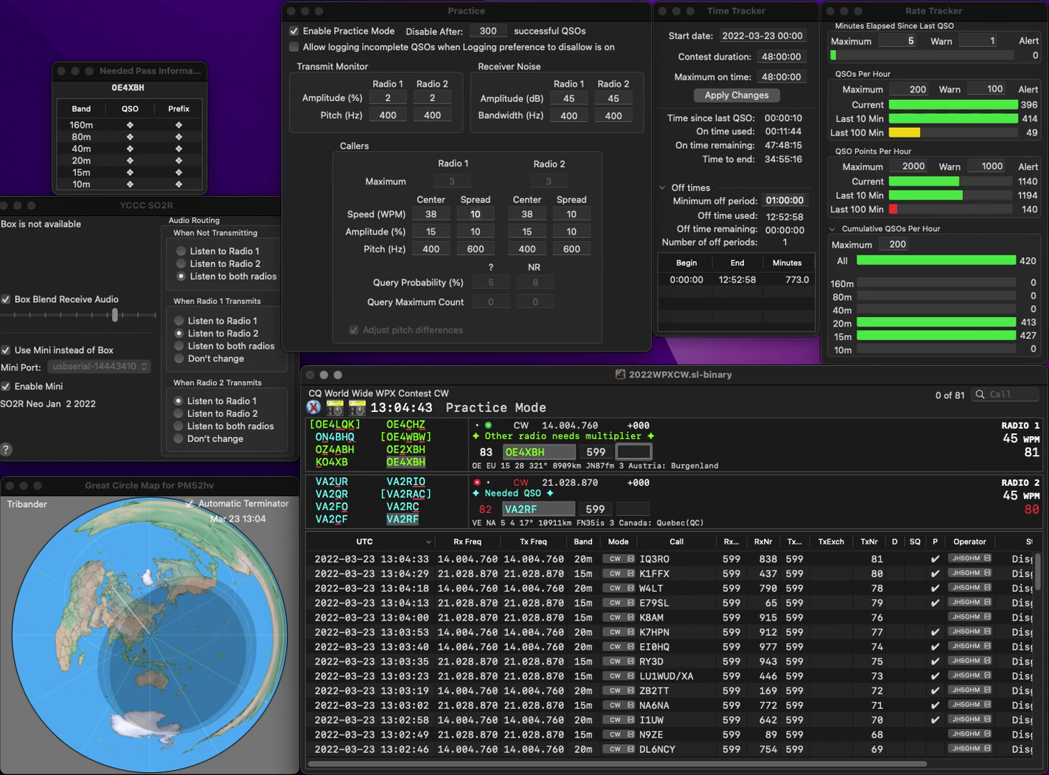
{"action": "type", "text": "282"}
{"action": "key", "text": "Return"}
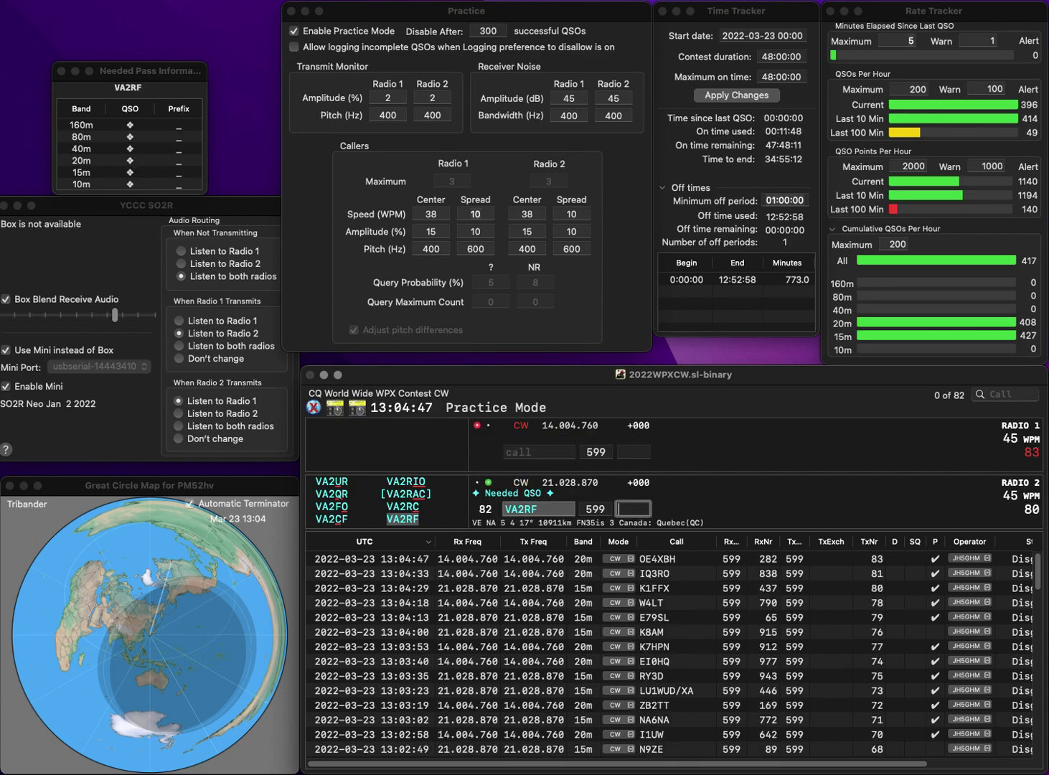
{"action": "type", "text": "619"}
{"action": "key", "text": "Return"}
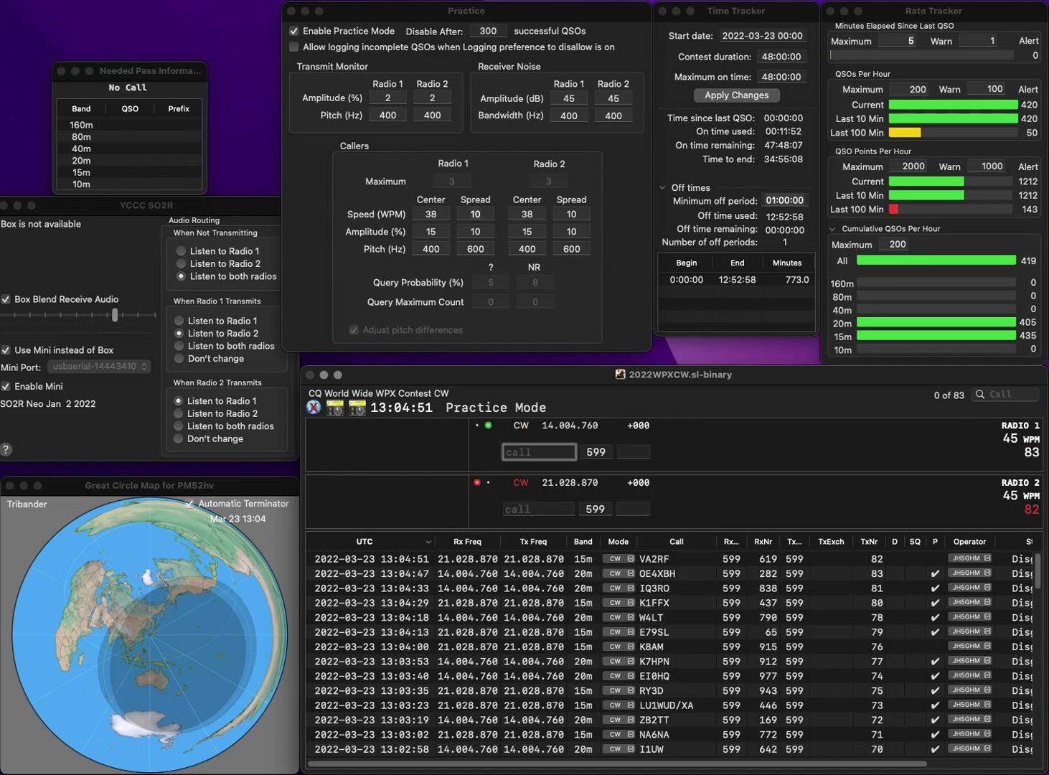
{"action": "type", "text": "N7AGN"}
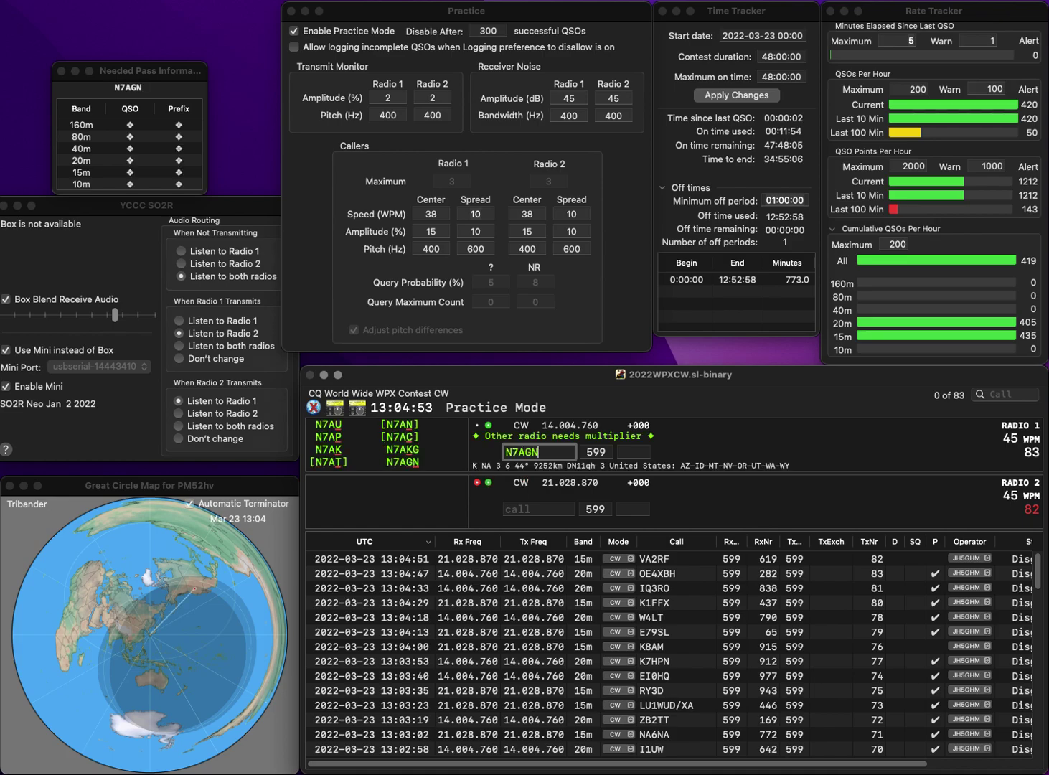
{"action": "key", "text": "Return"}
{"action": "type", "text": "JA5SOG"}
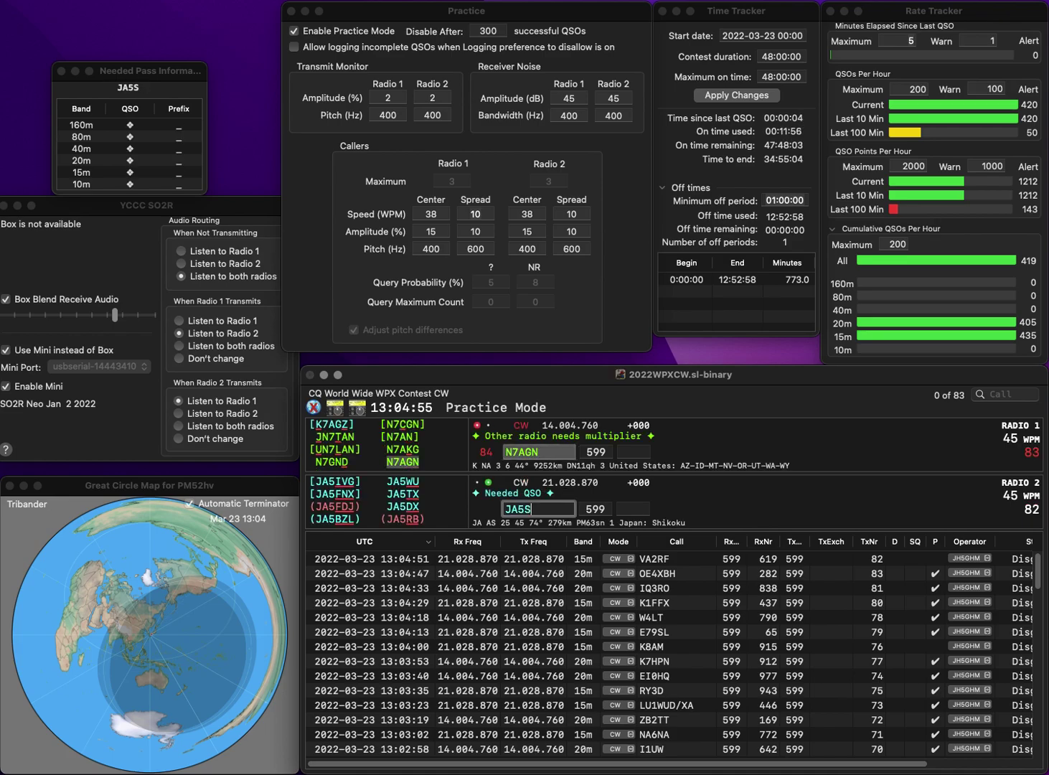
{"action": "key", "text": "Home"}
{"action": "key", "text": "Delete"}
{"action": "type", "text": "W"}
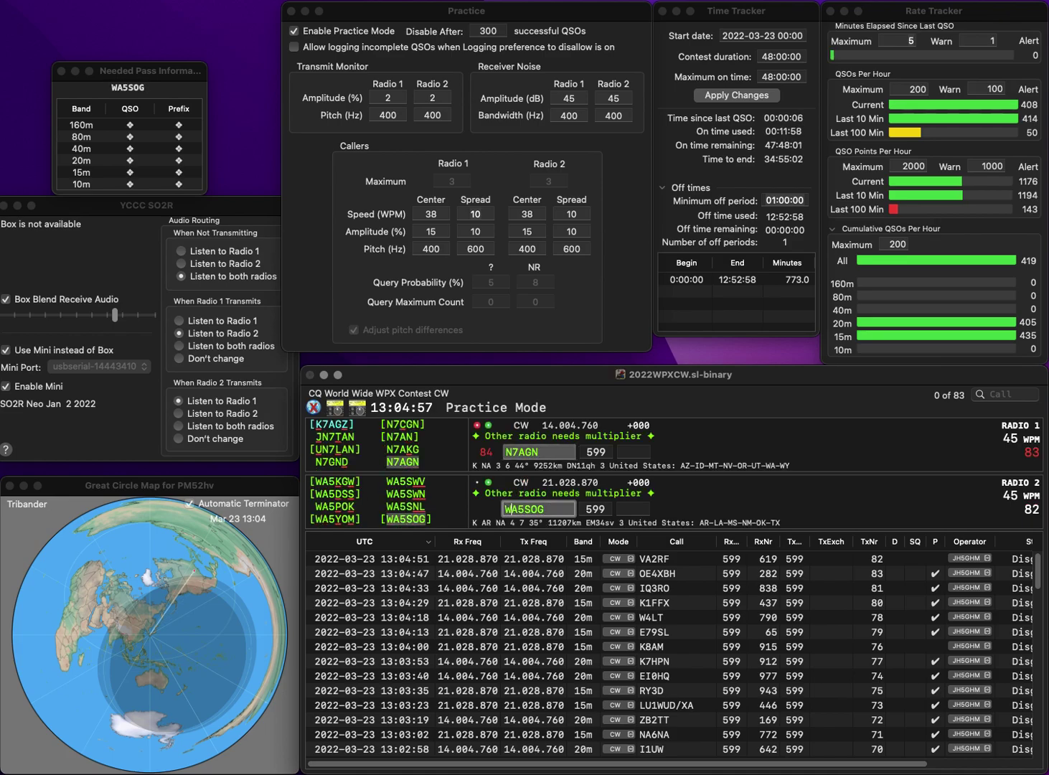
{"action": "key", "text": "Return"}
{"action": "type", "text": "42"}
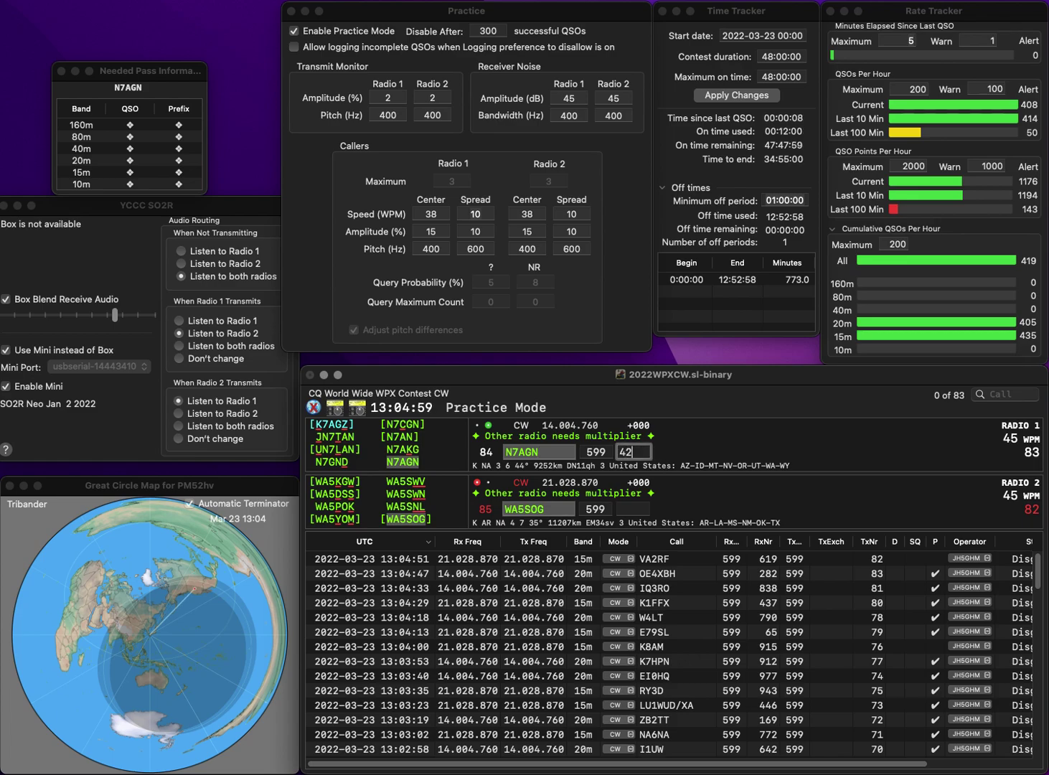
{"action": "type", "text": "5"}
{"action": "key", "text": "Return"}
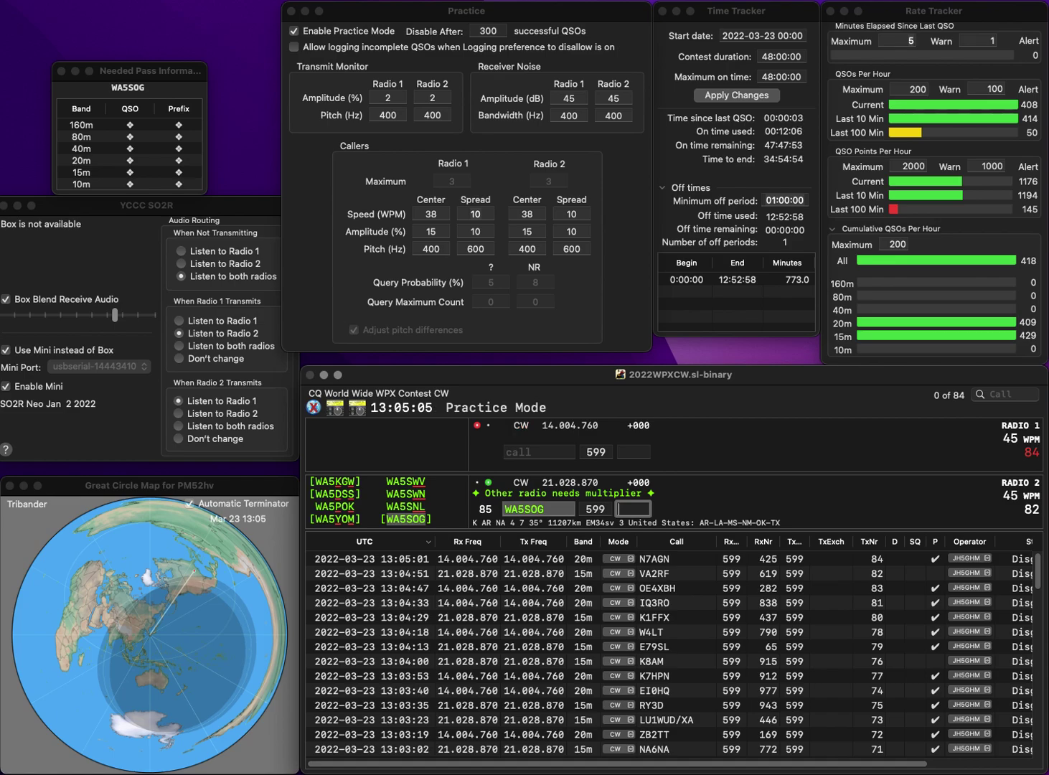
{"action": "type", "text": "71"}
{"action": "key", "text": "Return"}
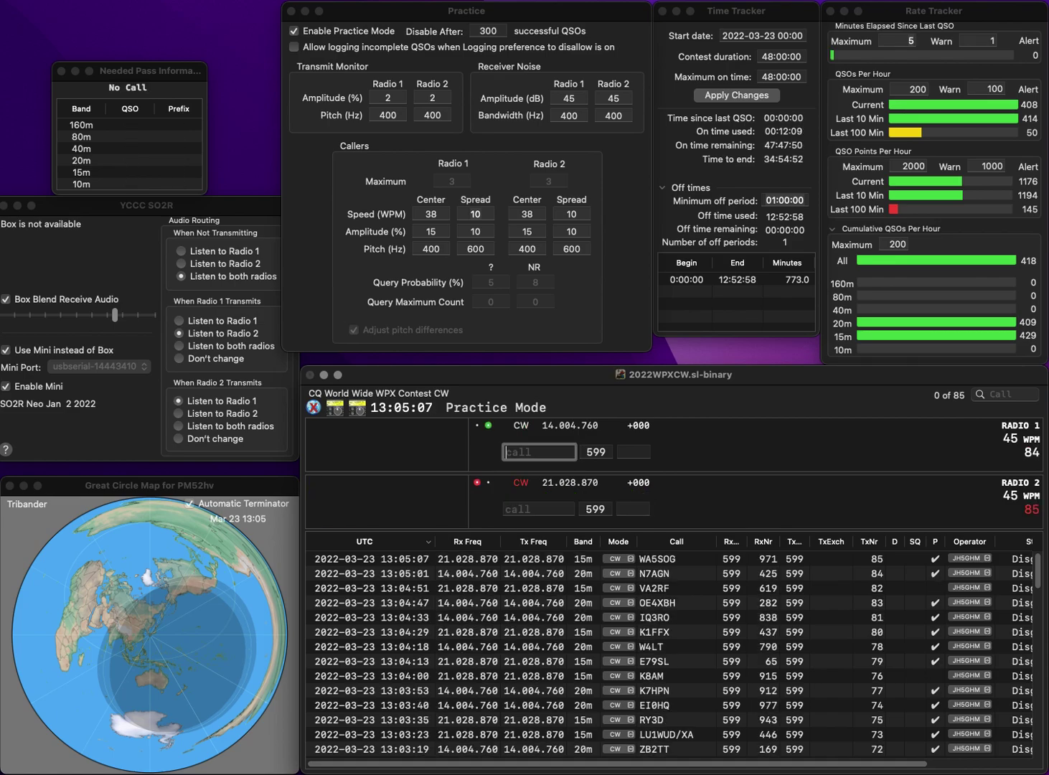
{"action": "type", "text": "OK2IW"}
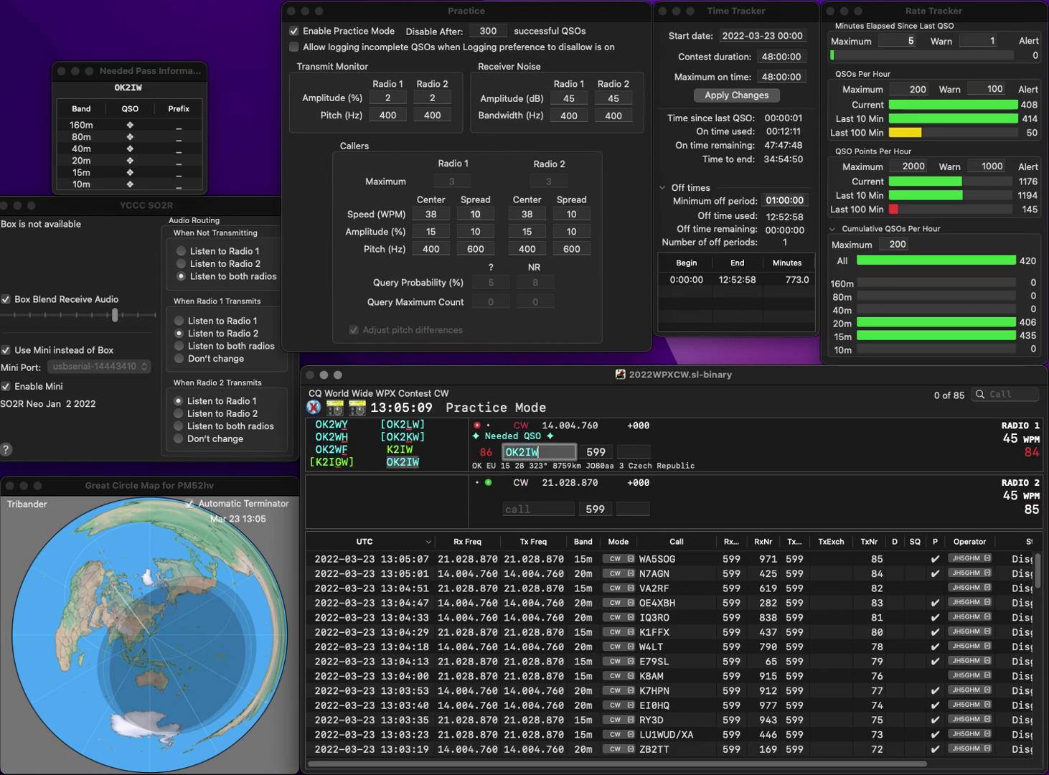
{"action": "left_click", "coordinate": [538, 509]}
{"action": "type", "text": "N1AIE"}
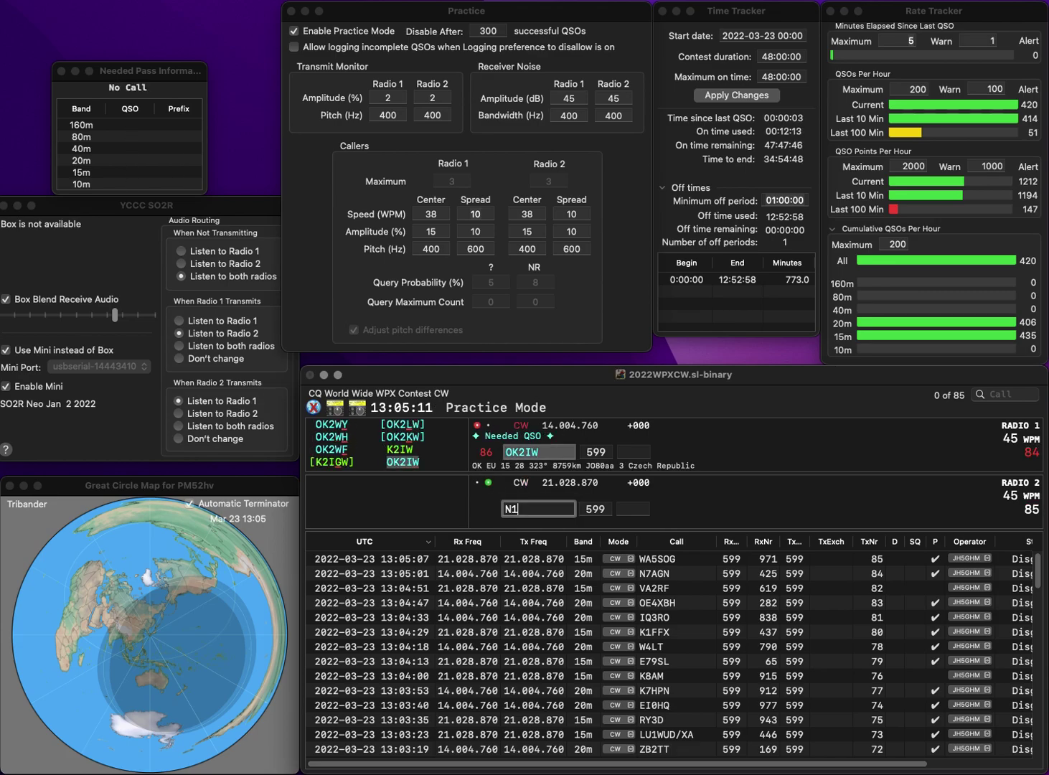
{"action": "key", "text": "Return"}
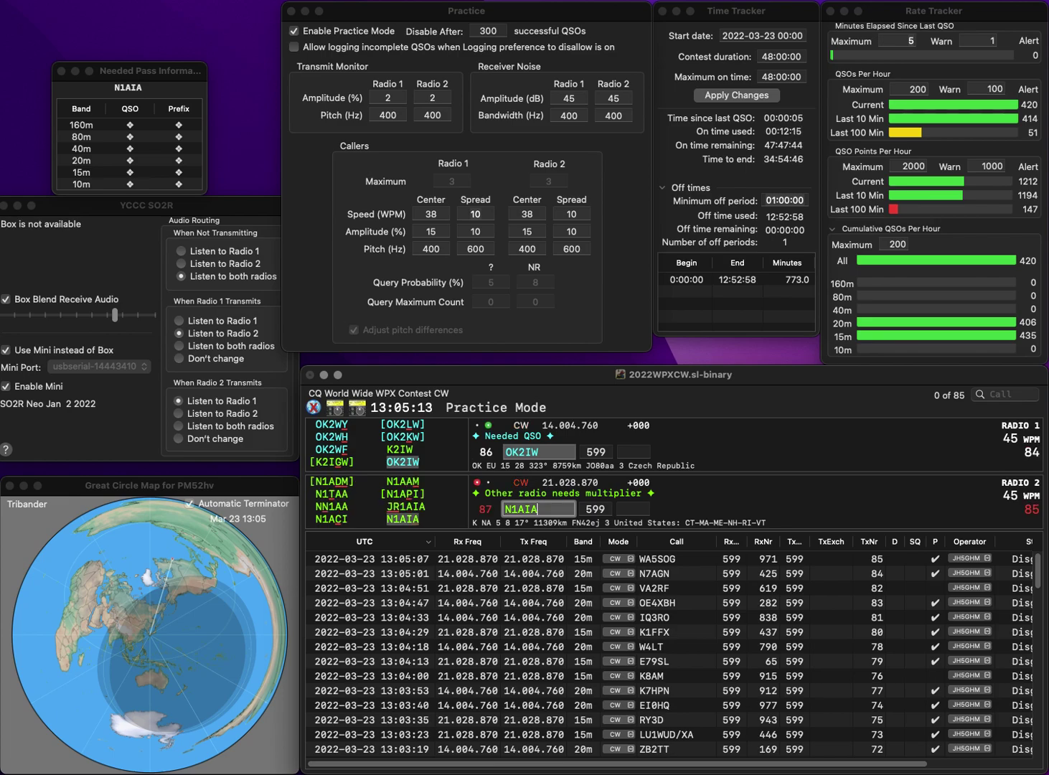
{"action": "type", "text": "1"}
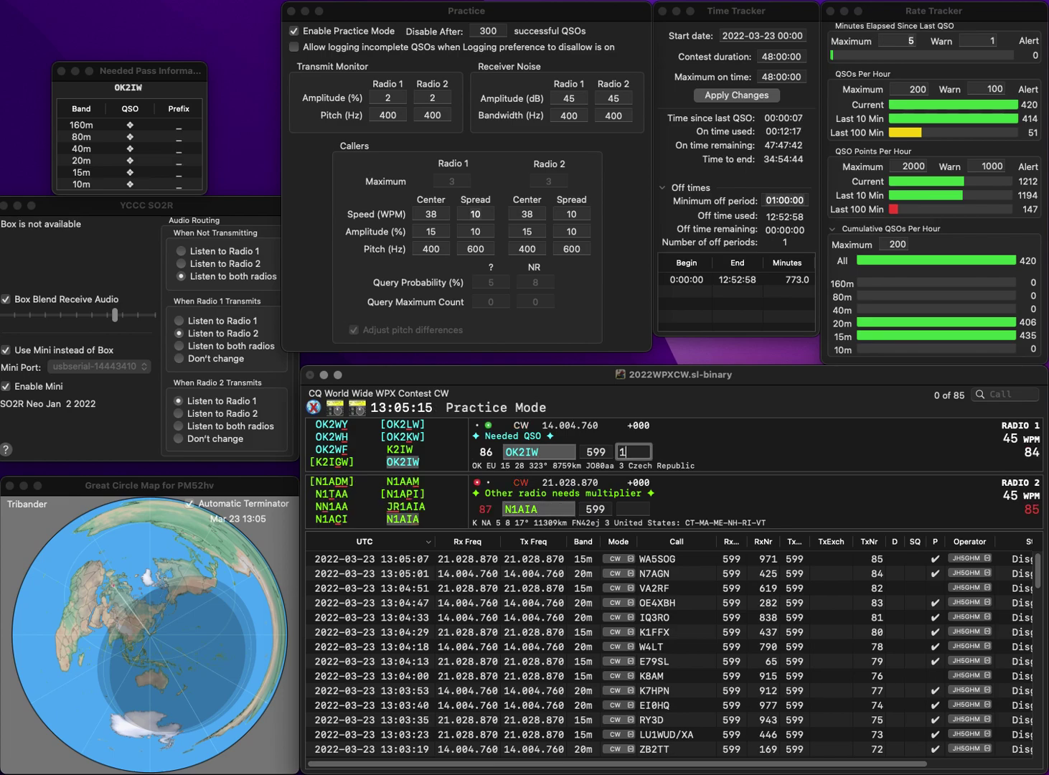
{"action": "type", "text": "0"}
{"action": "key", "text": "Return"}
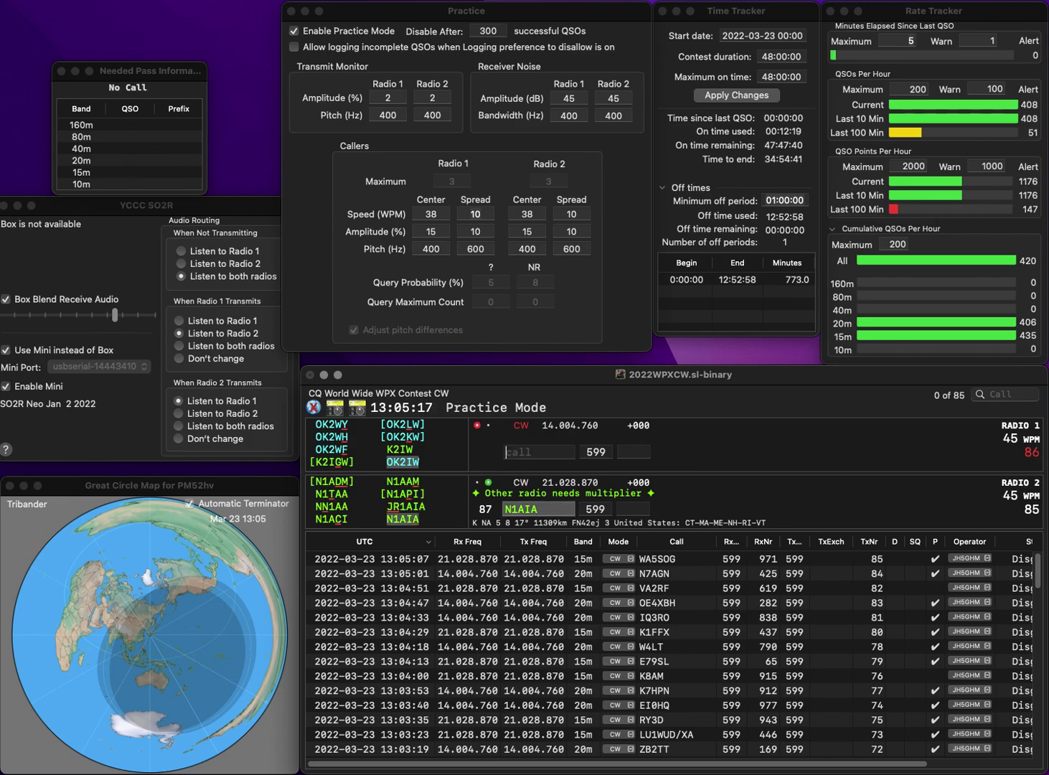
{"action": "type", "text": "81"}
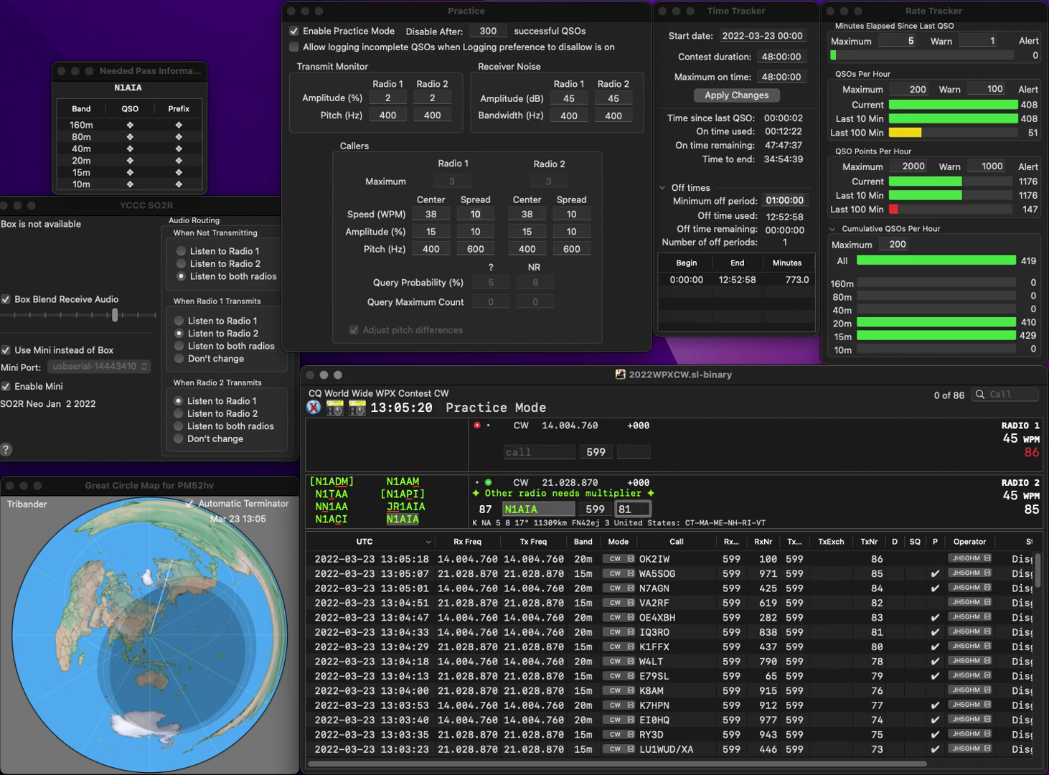
{"action": "key", "text": "Return"}
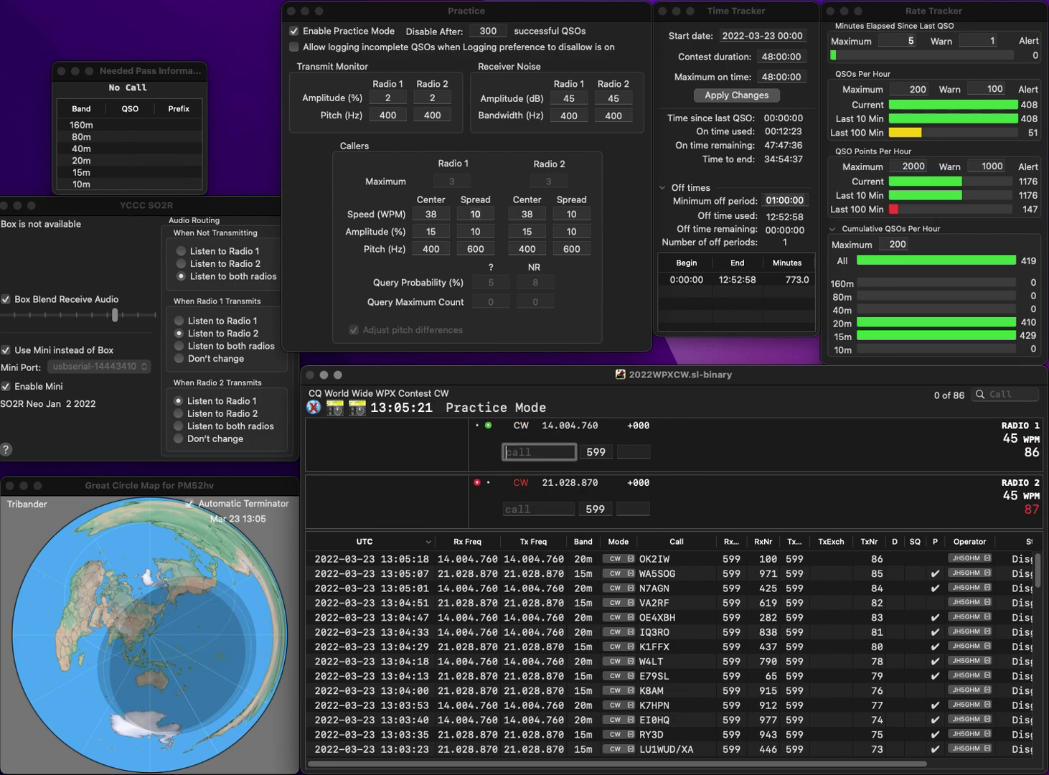
Answer partial call 8ZO on Radio 1 and DJ7UO on Radio 2, completing the Radio 1 callsign as K8ZO.
{"action": "type", "text": "8Q"}
{"action": "key", "text": "BackSpace"}
{"action": "type", "text": "ZO"}
{"action": "key", "text": "Return"}
{"action": "type", "text": "D7UO"}
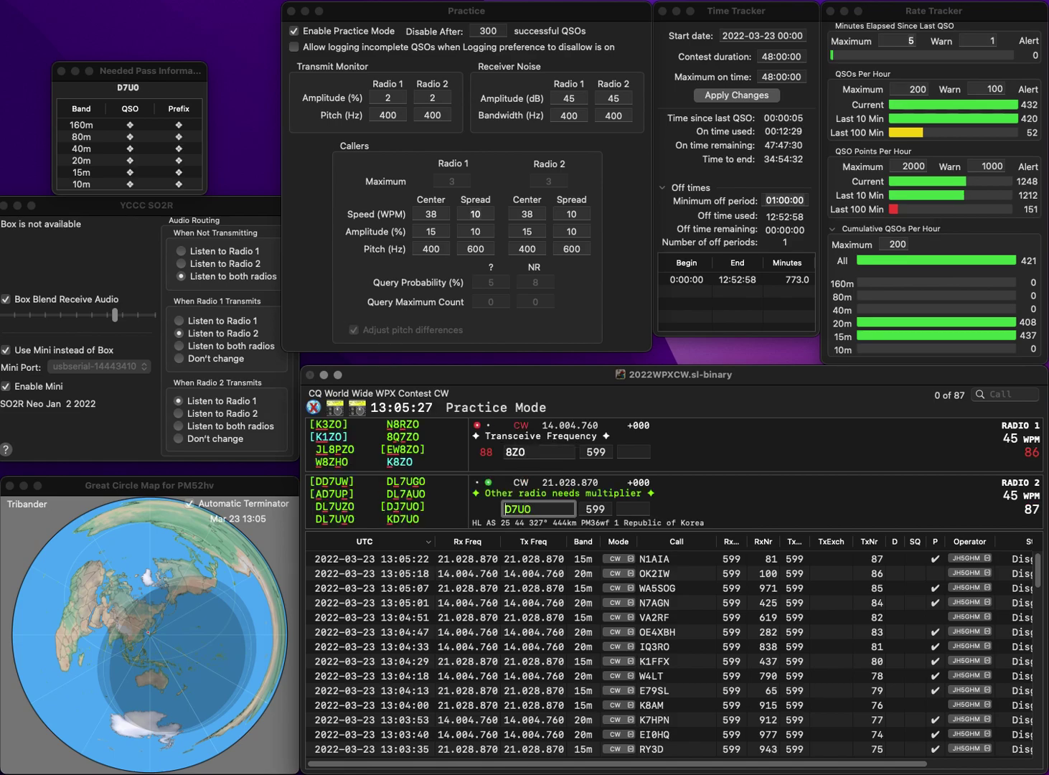
{"action": "key", "text": "Right"}
{"action": "type", "text": "J"}
{"action": "key", "text": "Return"}
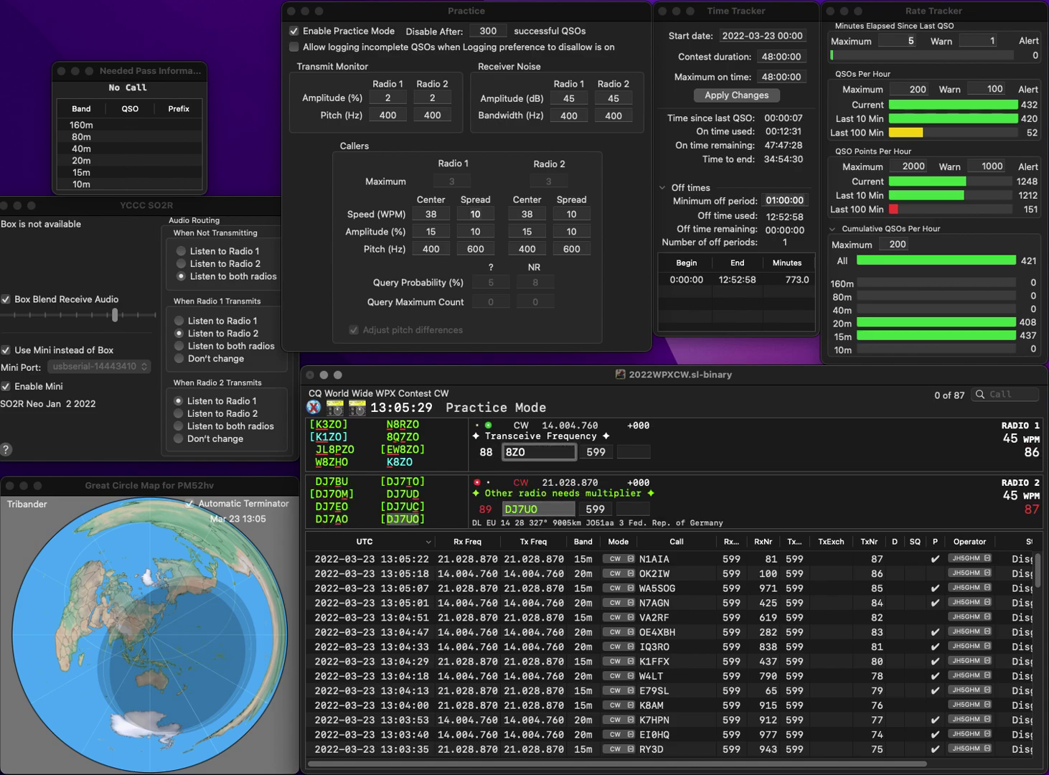
{"action": "type", "text": "K"}
{"action": "key", "text": "Return"}
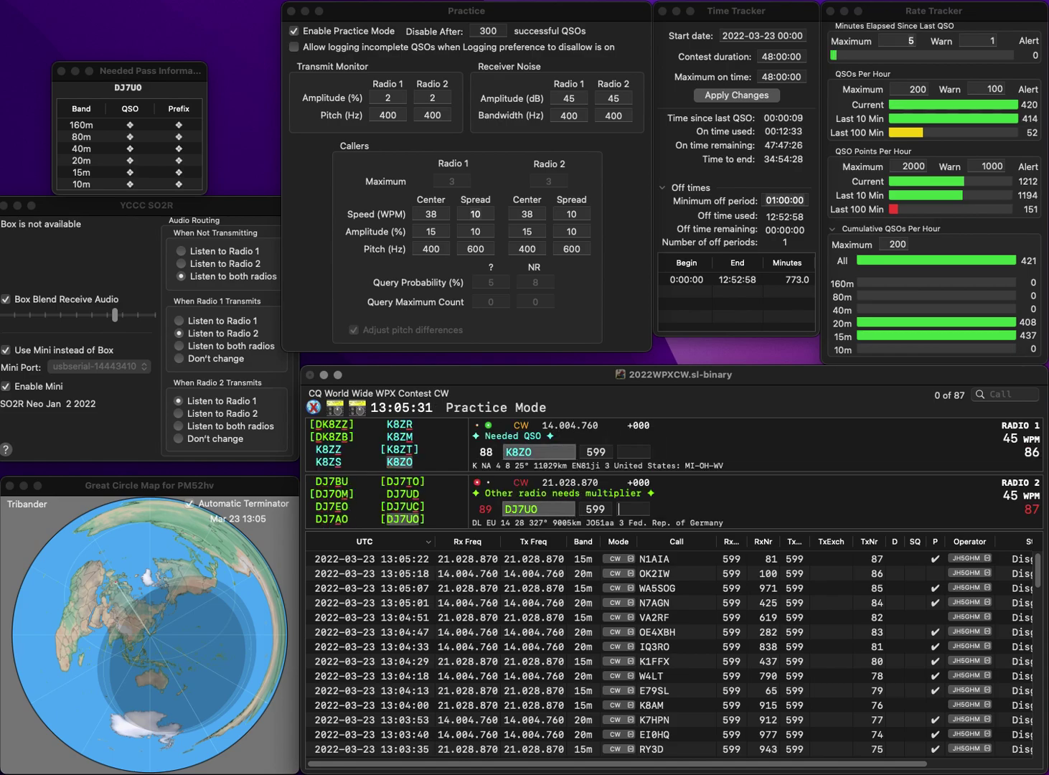
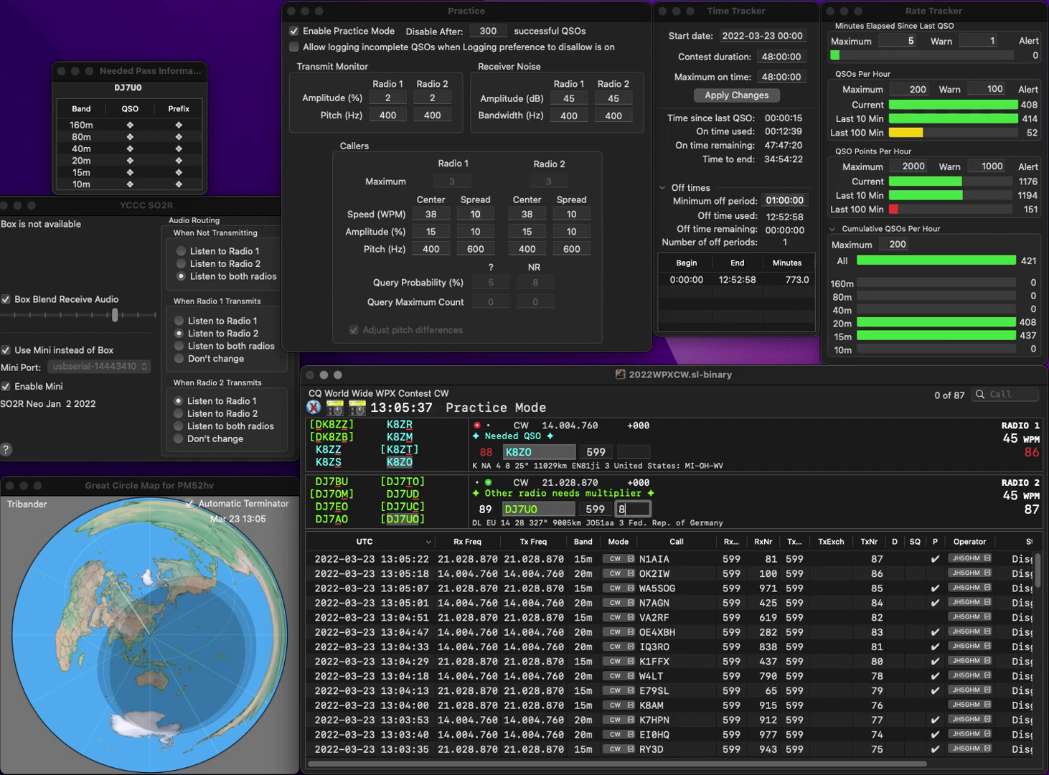
Log DJ7UO on Radio 2 with received number 801 and K8ZO on Radio 1 with 87.
{"action": "key", "text": "Return"}
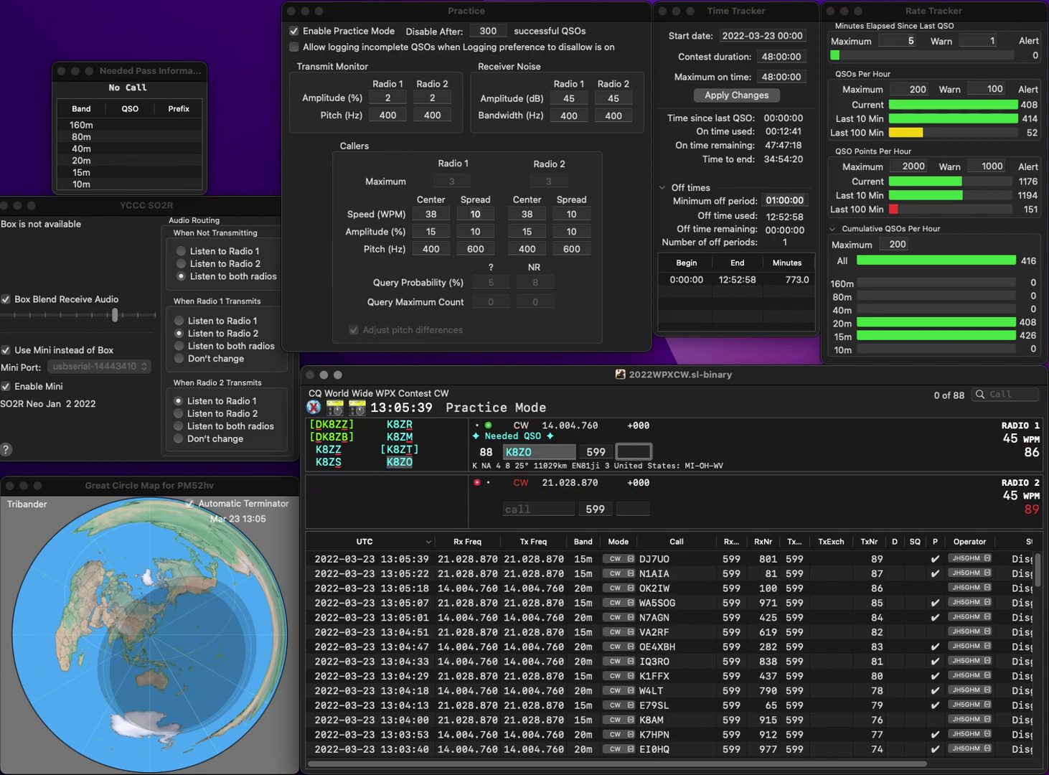
{"action": "type", "text": "7"}
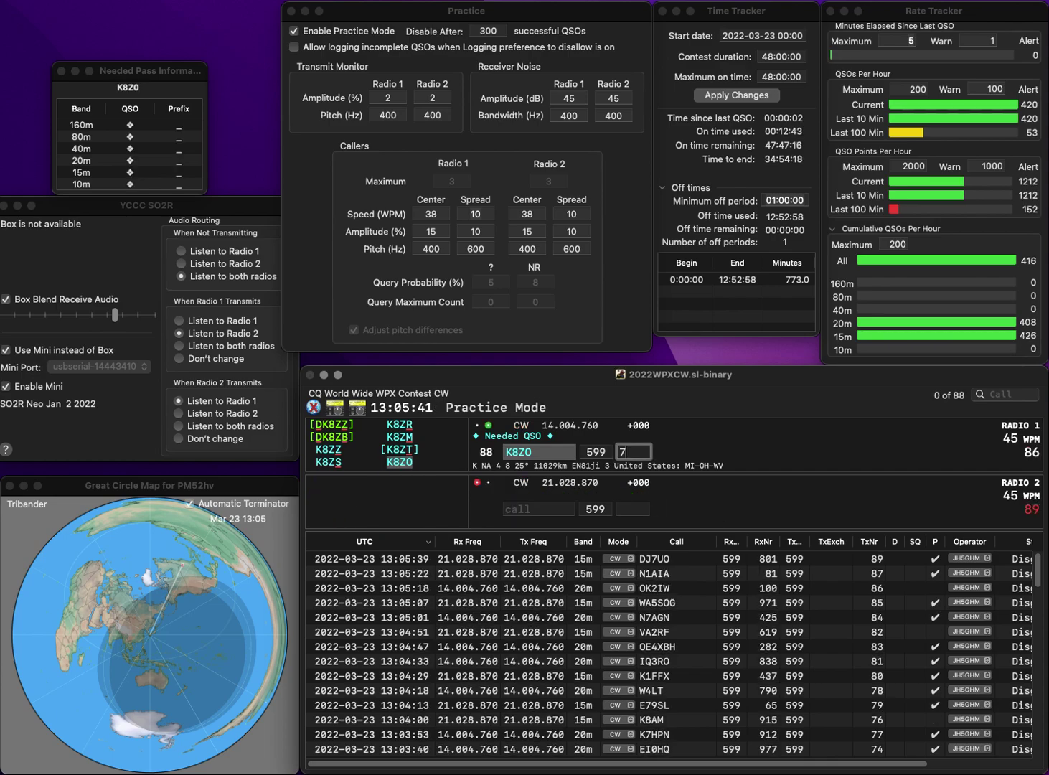
{"action": "key", "text": "Return"}
Answer partial calls WE/1 on Radio 2 and DL on Radio 1.
{"action": "type", "text": "W"}
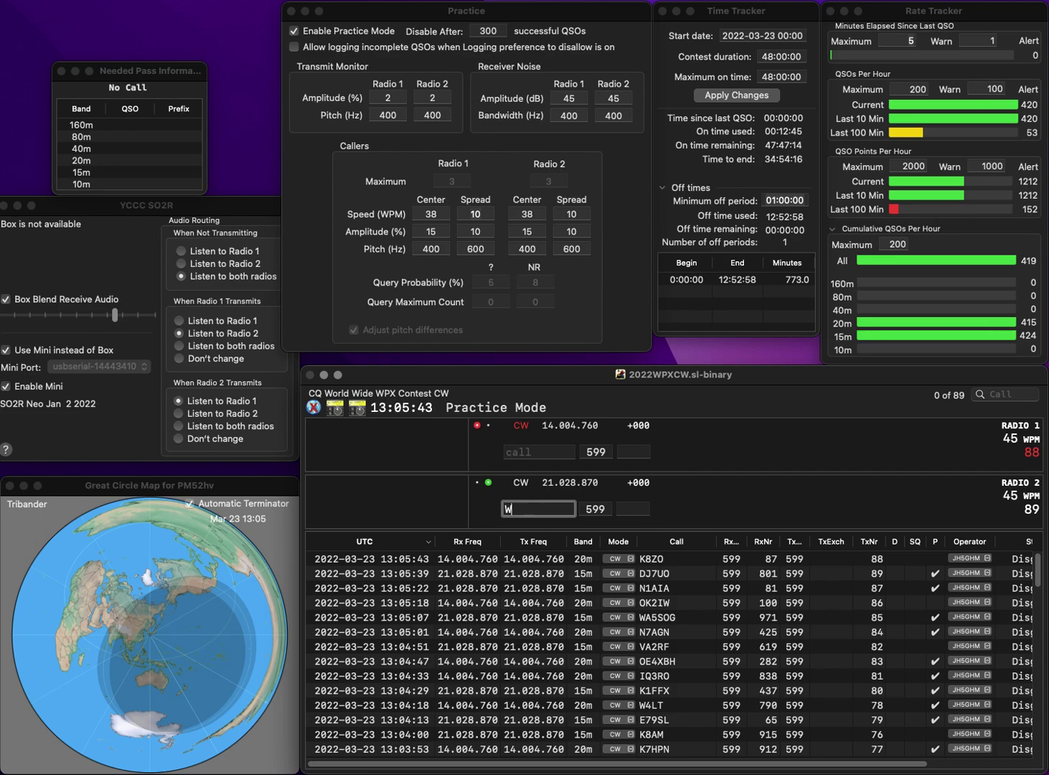
{"action": "type", "text": "E/1"}
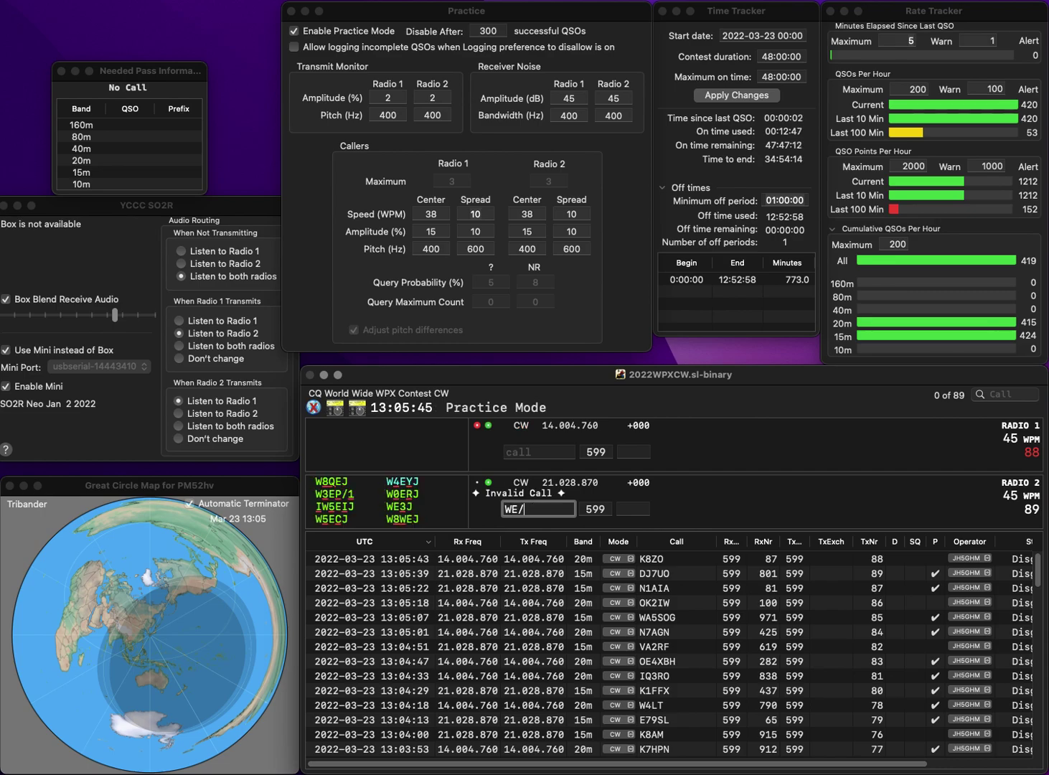
{"action": "key", "text": "Return"}
{"action": "type", "text": "KD"}
{"action": "type", "text": "L"}
{"action": "key", "text": "Return"}
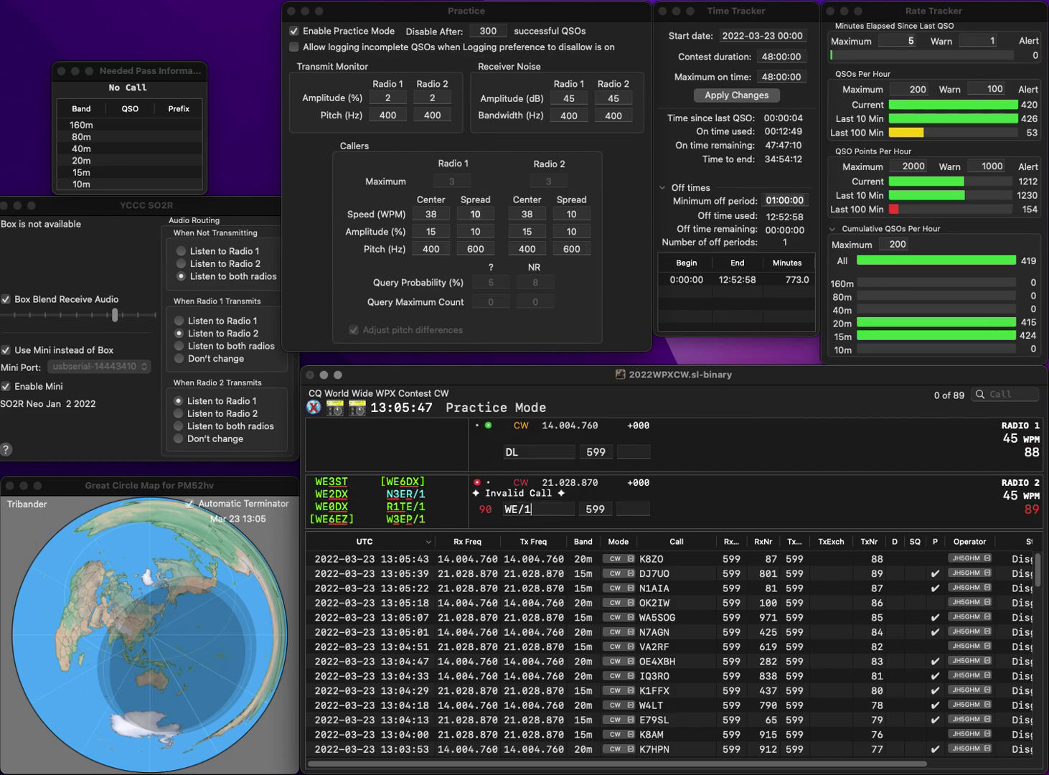
Replace the Radio 2 callsign with JA2EPE/1 and complete the Radio 1 callsign as DL1NEO, answering both stations.
{"action": "key", "text": "BackSpace"}
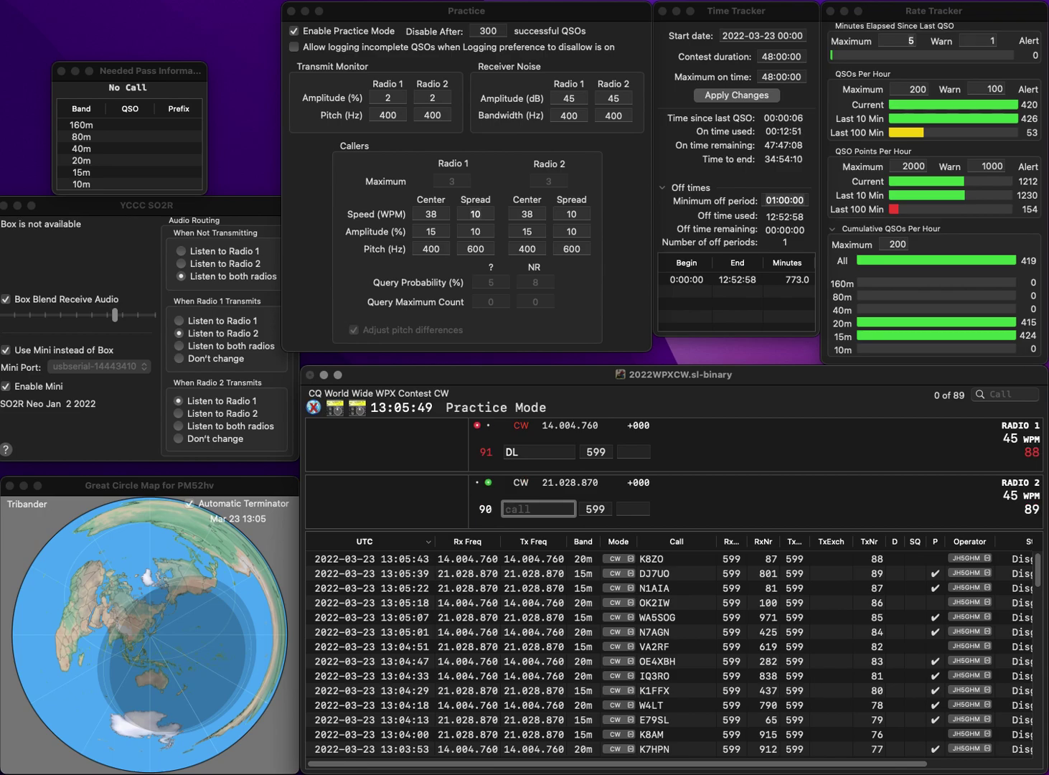
{"action": "type", "text": "JA2EPE"}
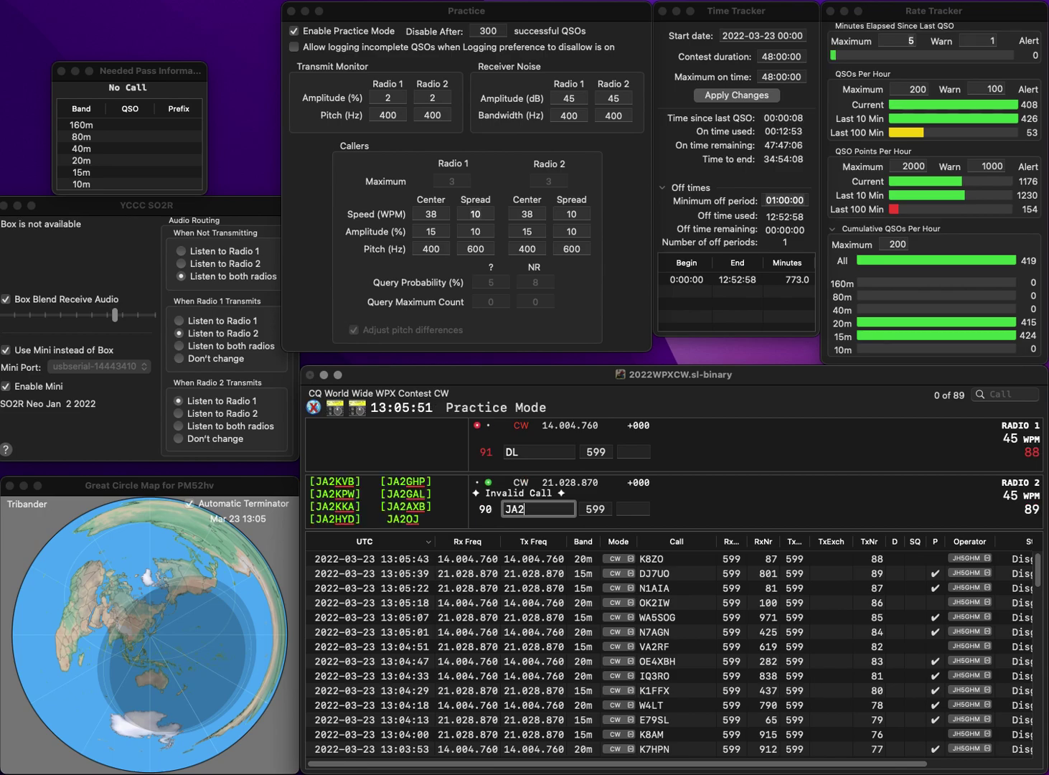
{"action": "type", "text": "/1"}
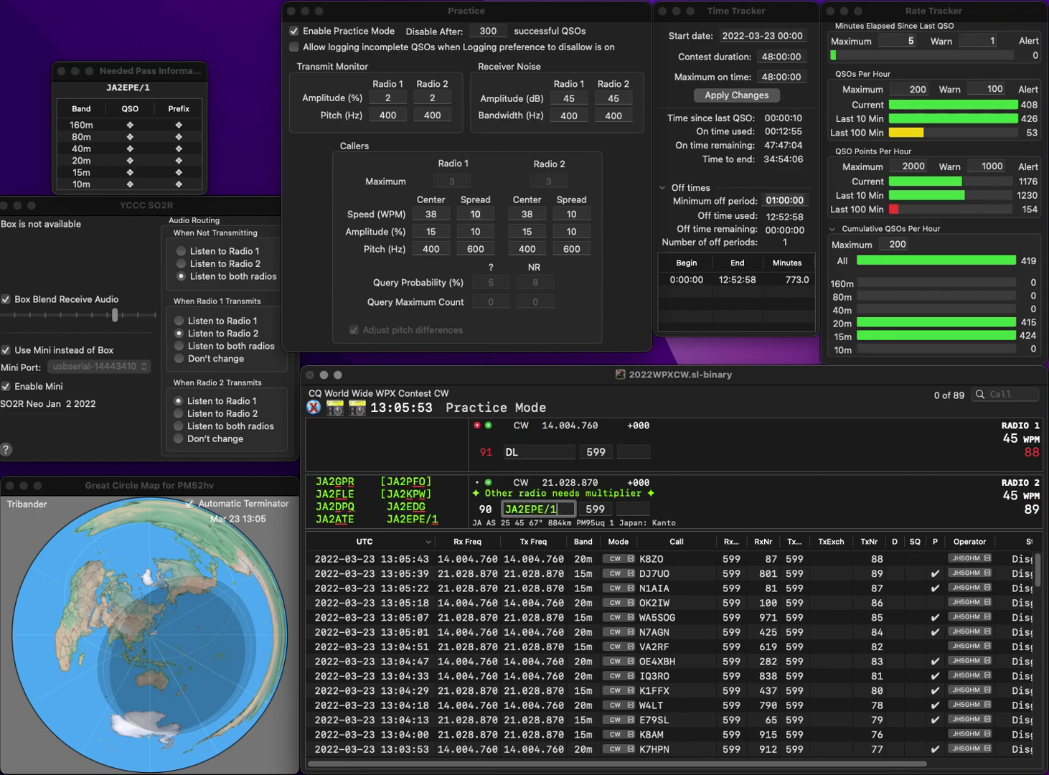
{"action": "key", "text": "Return"}
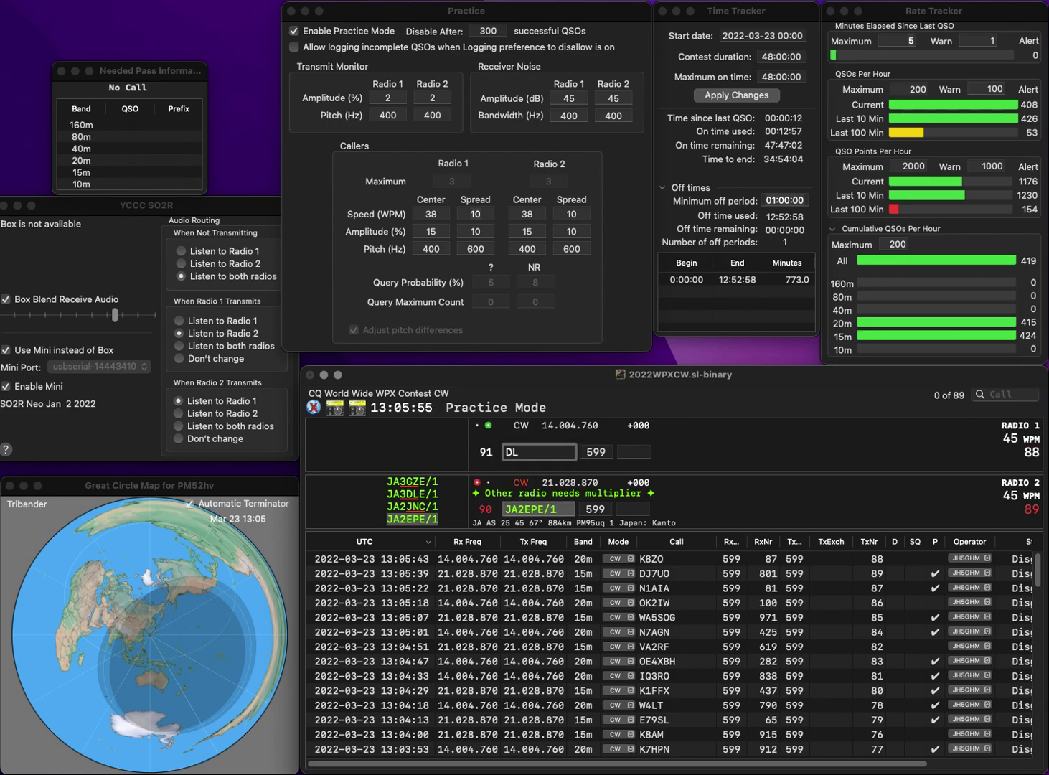
{"action": "type", "text": "1NEO"}
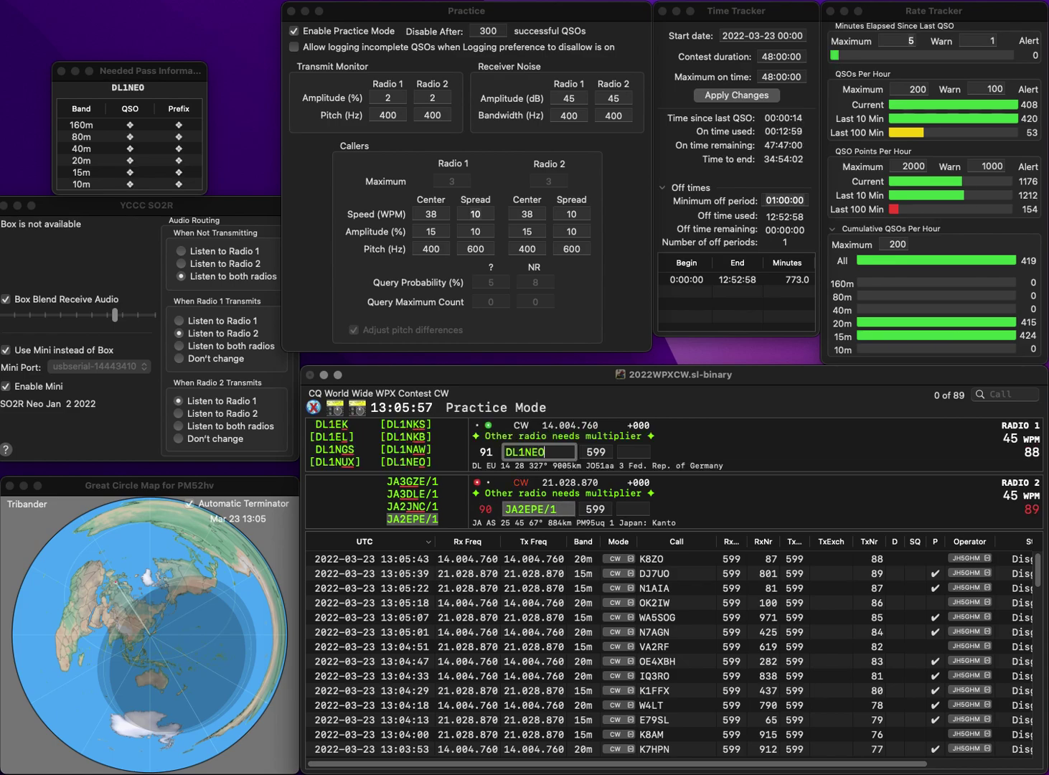
{"action": "key", "text": "Return"}
{"action": "key", "text": "Down"}
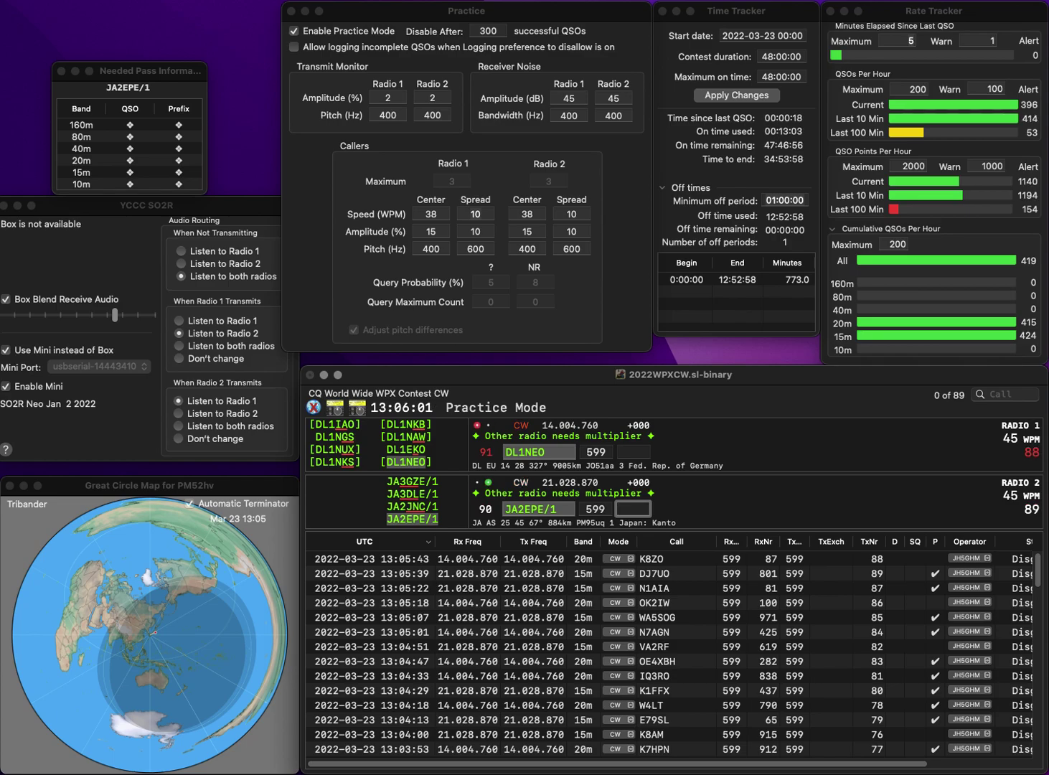
{"action": "type", "text": "4"}
{"action": "key", "text": "Return"}
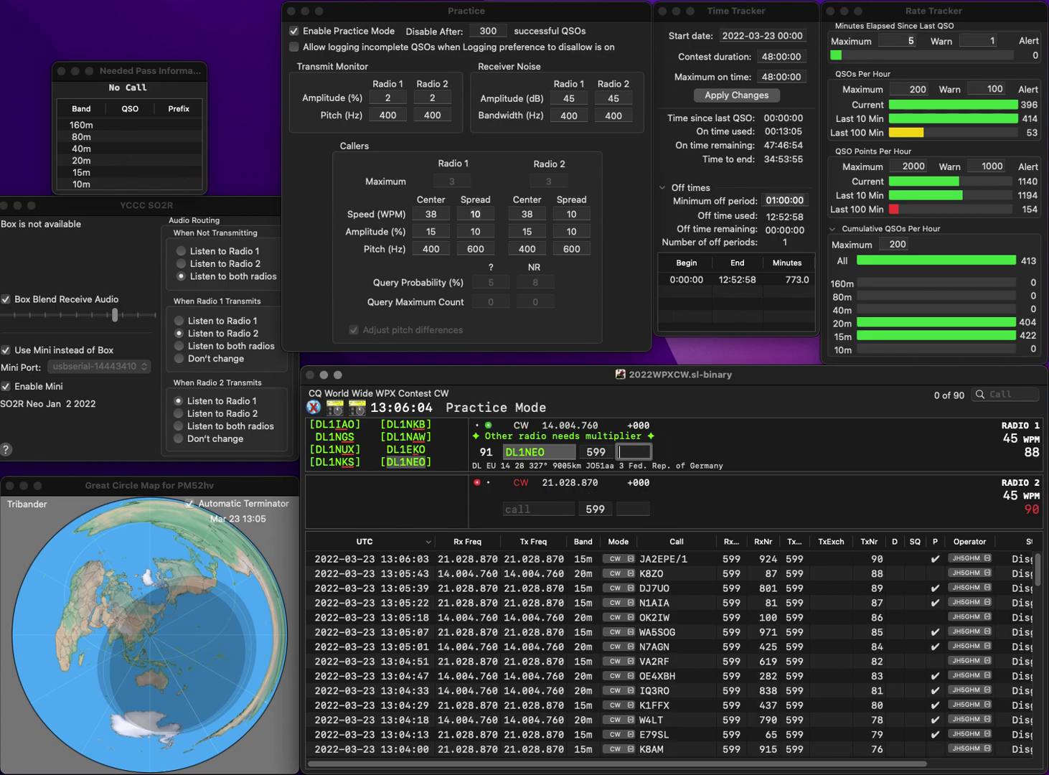
{"action": "type", "text": "1"}
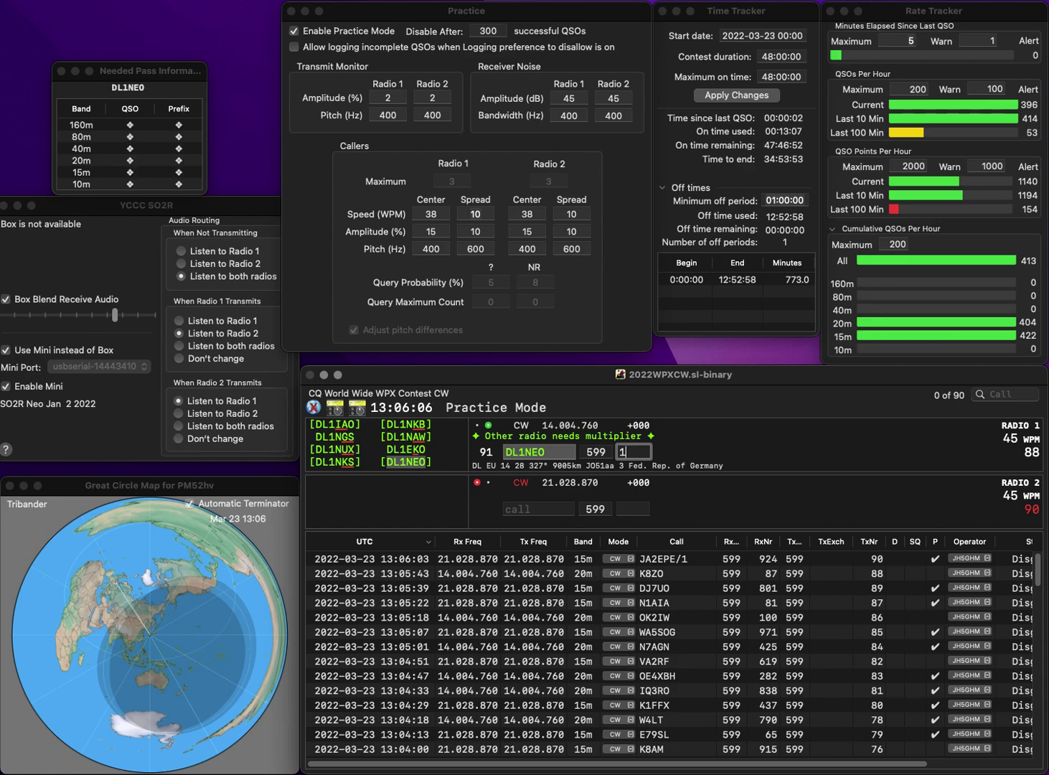
{"action": "type", "text": "56"}
{"action": "key", "text": "Return"}
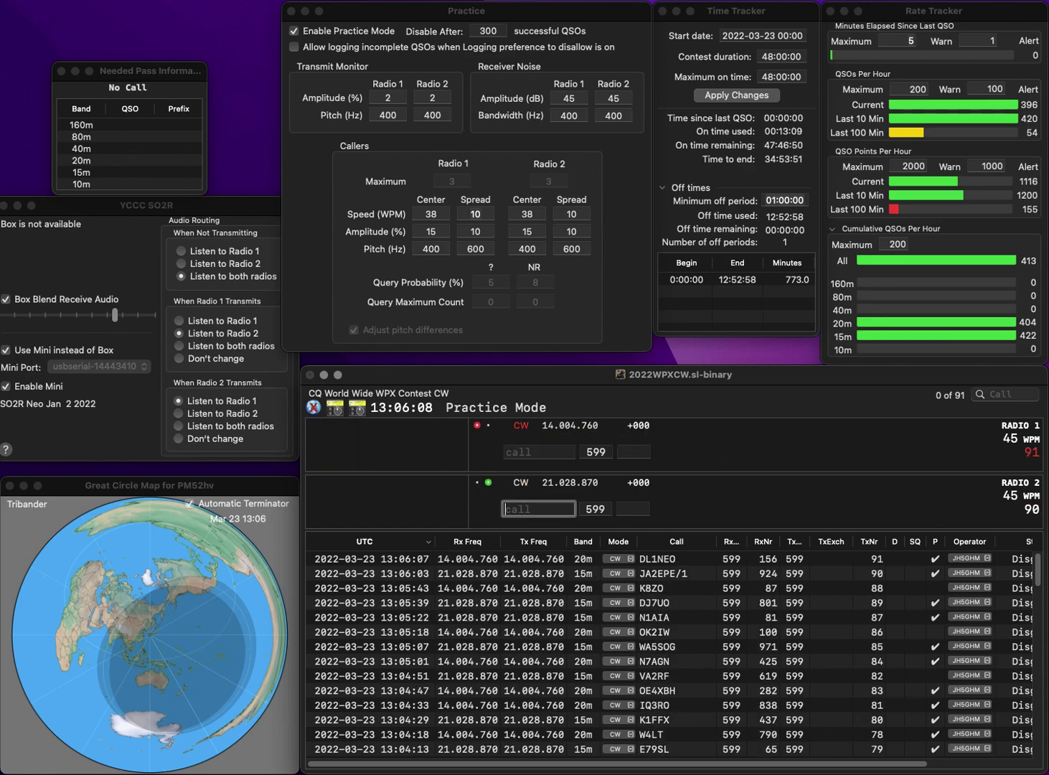
{"action": "type", "text": "7RCT"}
{"action": "key", "text": "Home"}
{"action": "type", "text": "WA"}
{"action": "key", "text": "Return"}
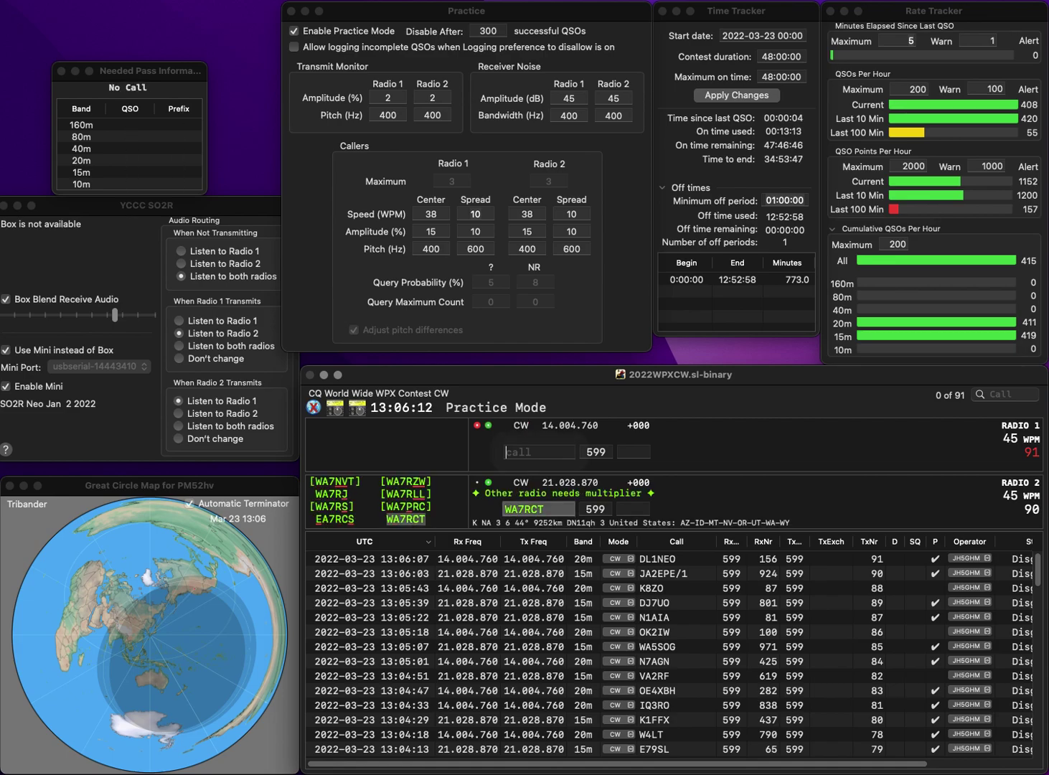
{"action": "type", "text": "W8PG"}
{"action": "key", "text": "Return"}
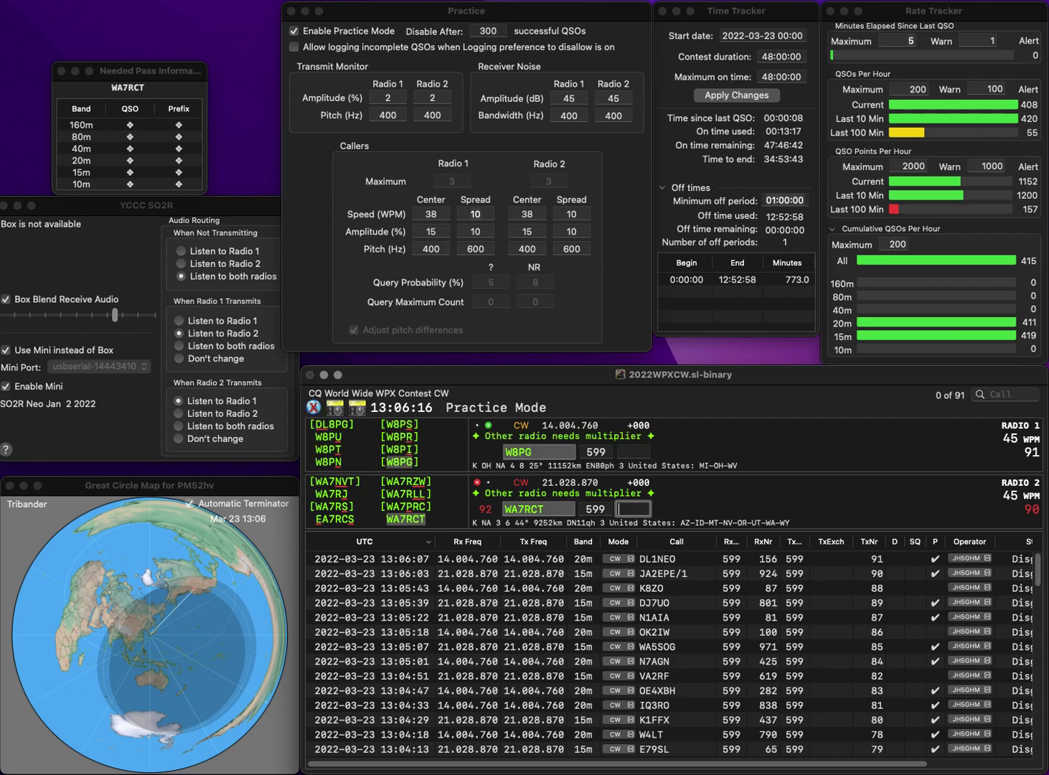
{"action": "type", "text": "44"}
{"action": "key", "text": "Return"}
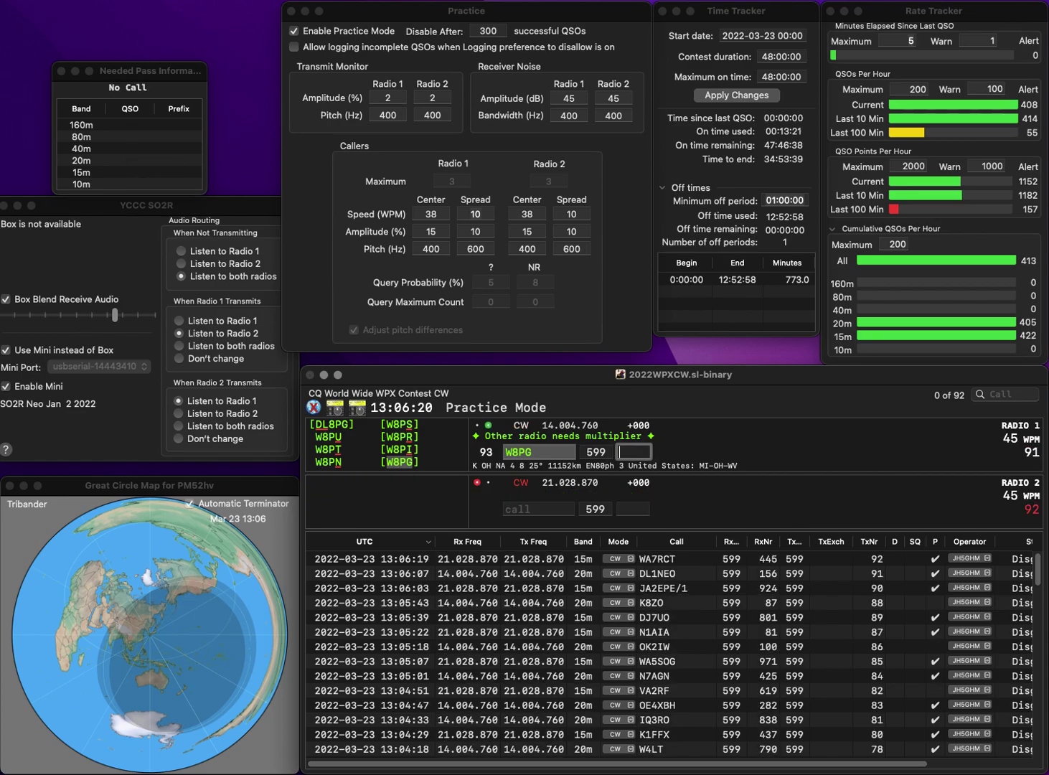
{"action": "type", "text": "27"}
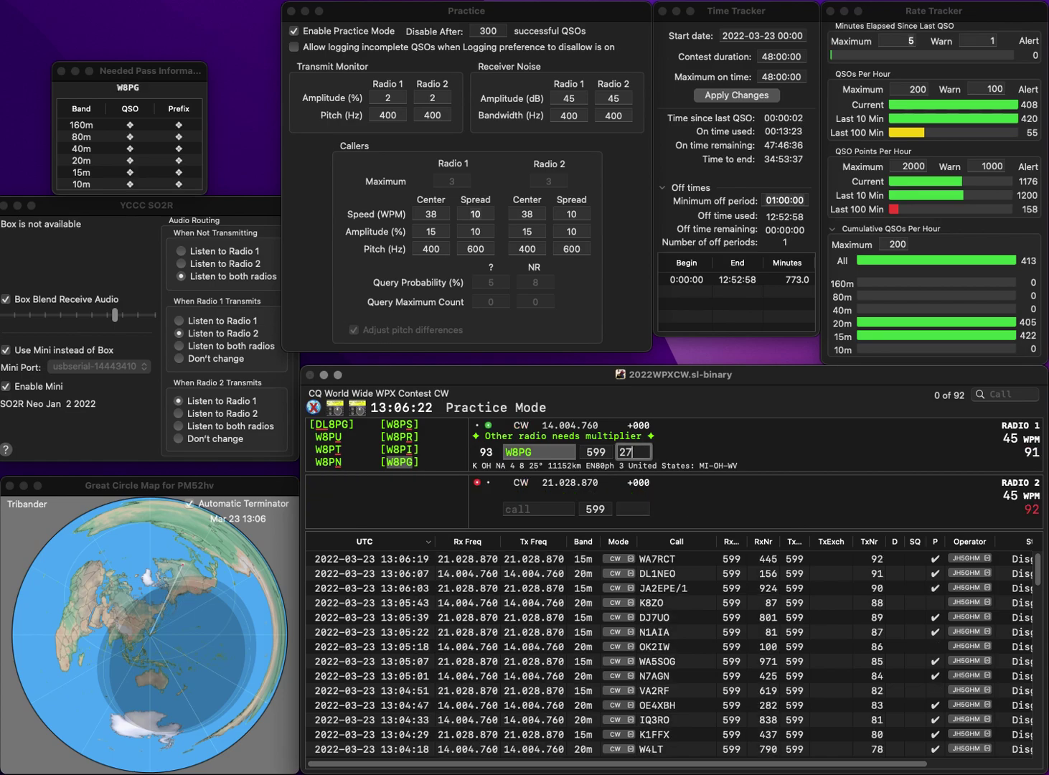
{"action": "key", "text": "Return"}
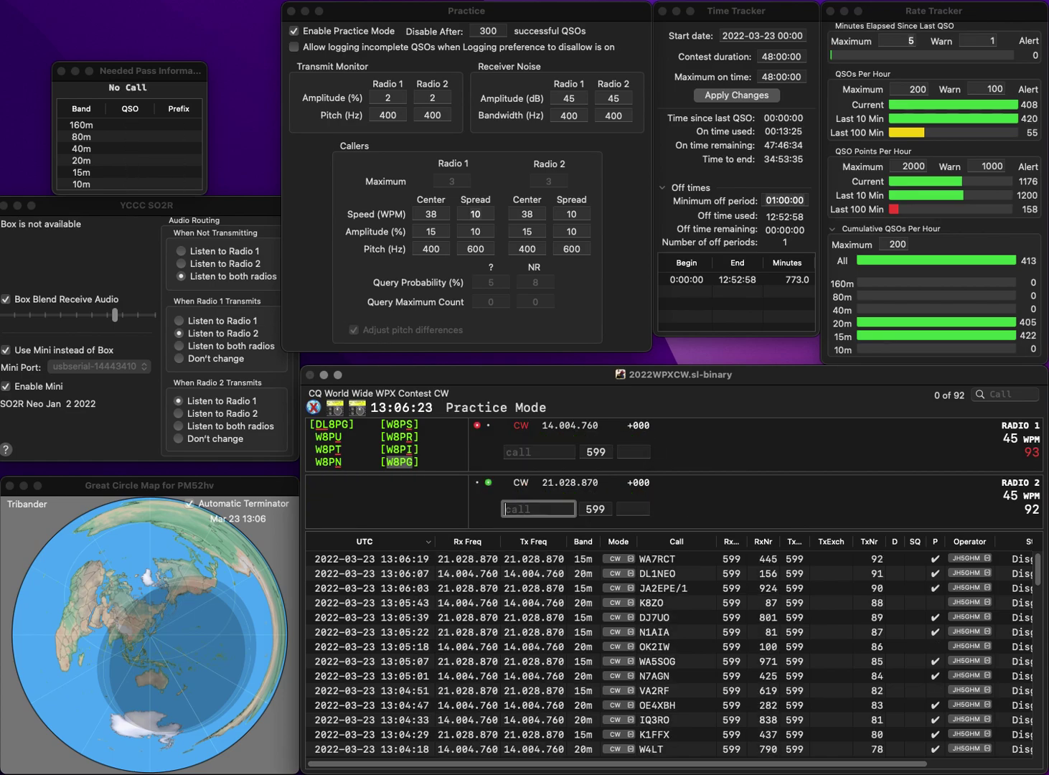
Answer partial call 9ABZ on Radio 2 and LU3ID on Radio 1.
{"action": "type", "text": "9ABZ"}
{"action": "key", "text": "Return"}
{"action": "type", "text": "U2ID"}
{"action": "key", "text": "super+Left"}
{"action": "type", "text": "L"}
{"action": "key", "text": "Right"}
{"action": "key", "text": "Right"}
{"action": "key", "text": "BackSpace"}
{"action": "type", "text": "3"}
{"action": "key", "text": "Return"}
Correct the Radio 2 callsign to 9A6ZZ and answer the station again.
{"action": "key", "text": "BackSpace"}
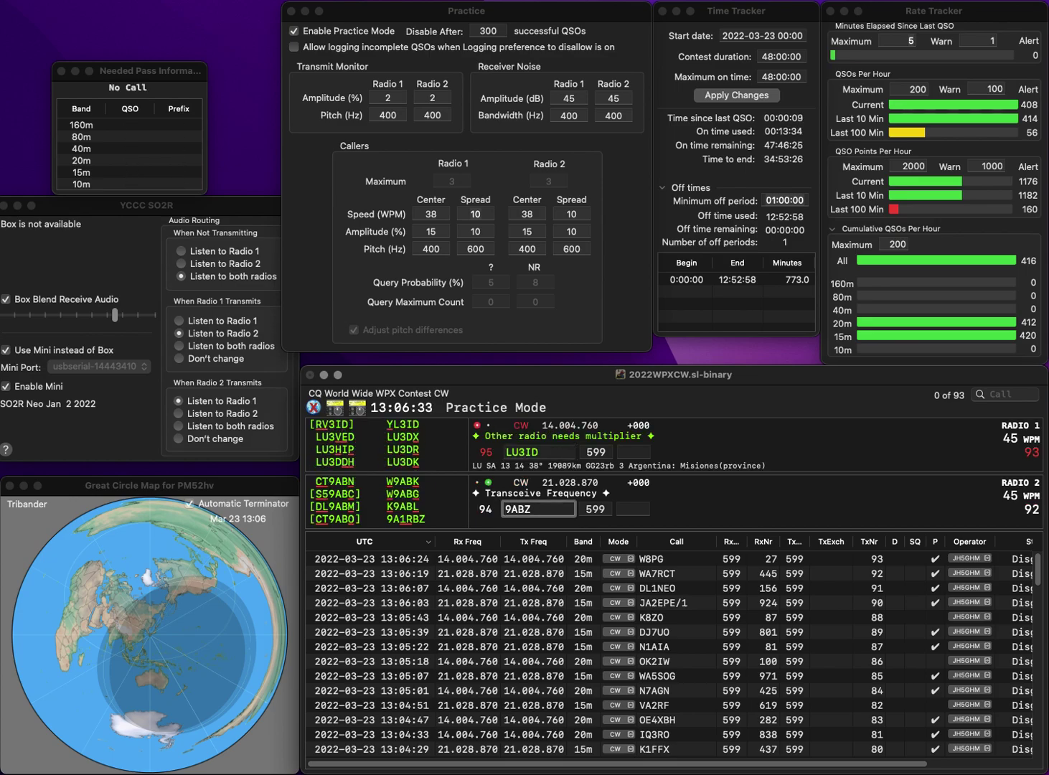
{"action": "key", "text": "Right"}
{"action": "key", "text": "Right"}
{"action": "type", "text": "6"}
{"action": "key", "text": "Delete"}
{"action": "type", "text": "Z"}
{"action": "key", "text": "Return"}
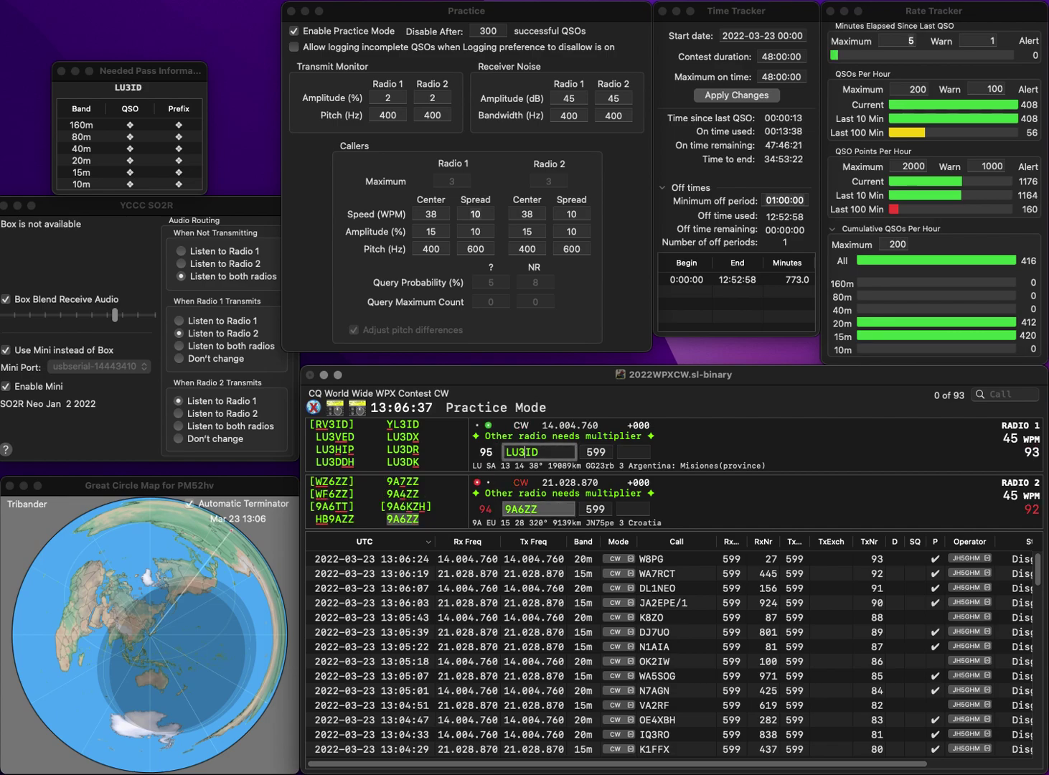
{"action": "key", "text": "Left"}
{"action": "key", "text": "BackSpace"}
{"action": "type", "text": "S"}
{"action": "key", "text": "Return"}
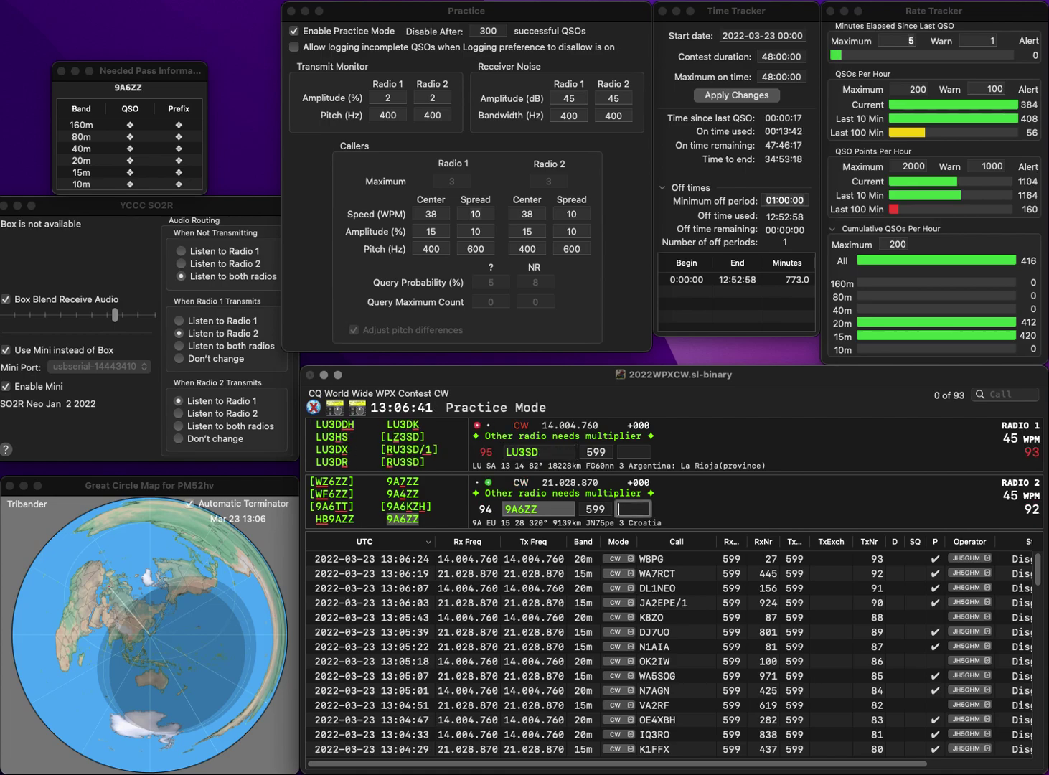
{"action": "type", "text": "437"}
{"action": "key", "text": "Return"}
{"action": "key", "text": "Delete"}
{"action": "type", "text": "R"}
{"action": "key", "text": "Return"}
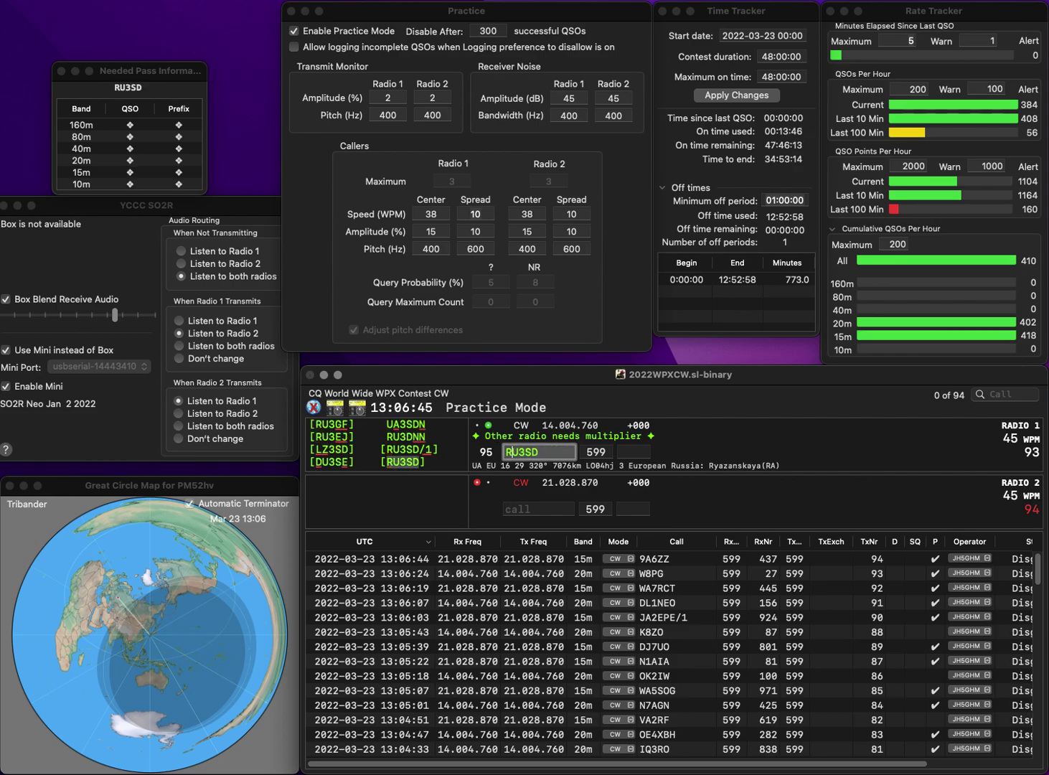
{"action": "type", "text": "K5R"}
{"action": "key", "text": "BackSpace"}
{"action": "key", "text": "Return"}
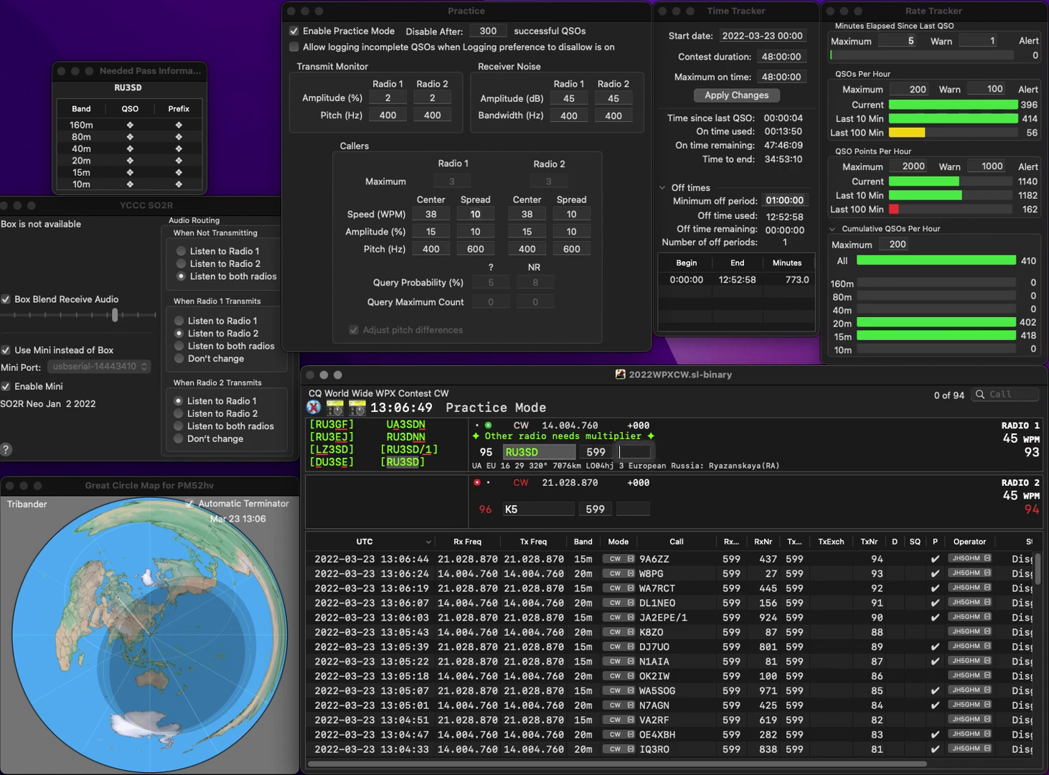
{"action": "type", "text": "764"}
{"action": "key", "text": "Return"}
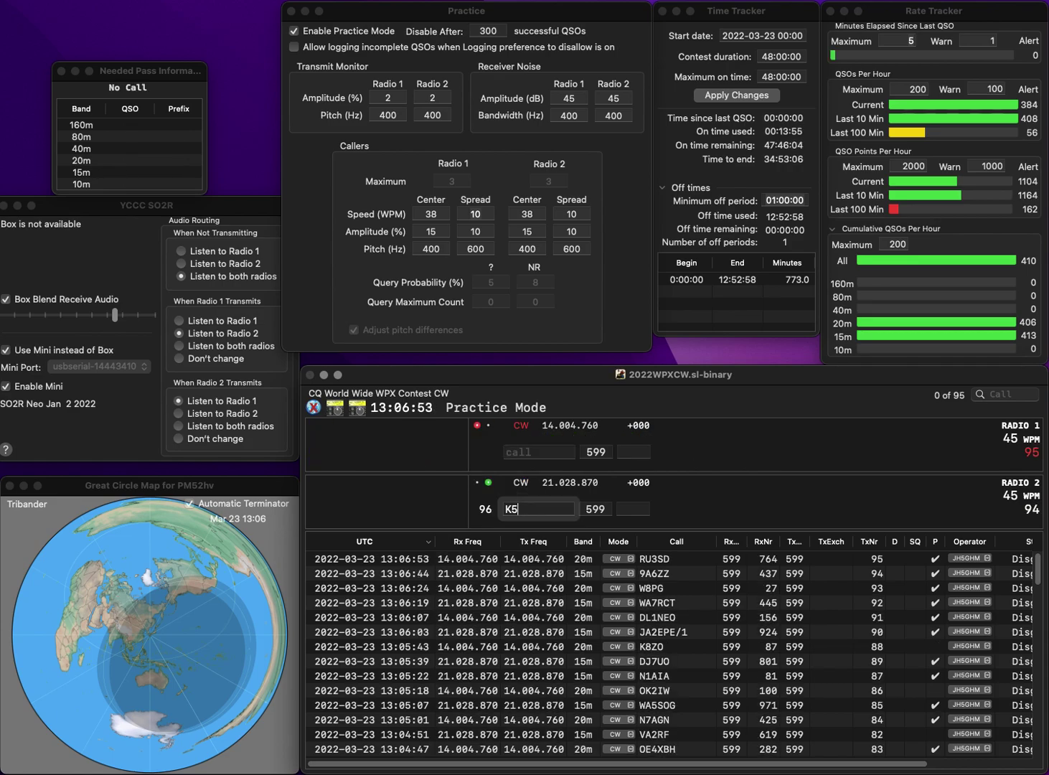
{"action": "type", "text": "RIDC"}
{"action": "key", "text": "BackSpace"}
{"action": "key", "text": "BackSpace"}
{"action": "type", "text": "C"}
{"action": "key", "text": "Return"}
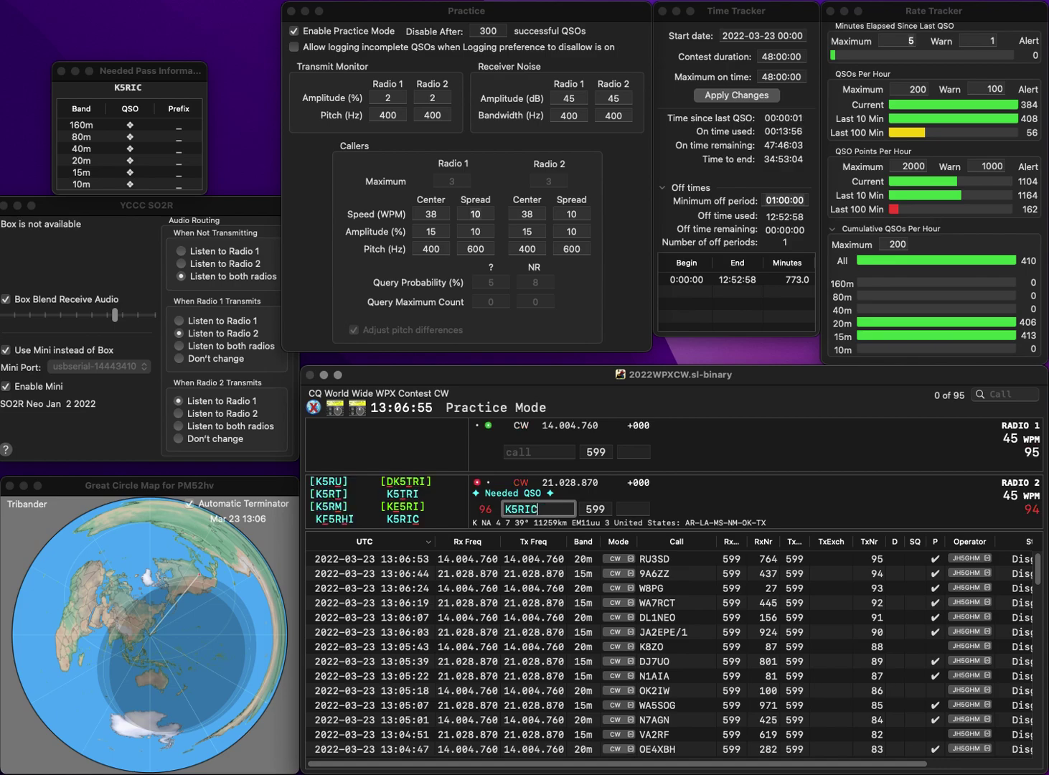
{"action": "type", "text": "YC1"}
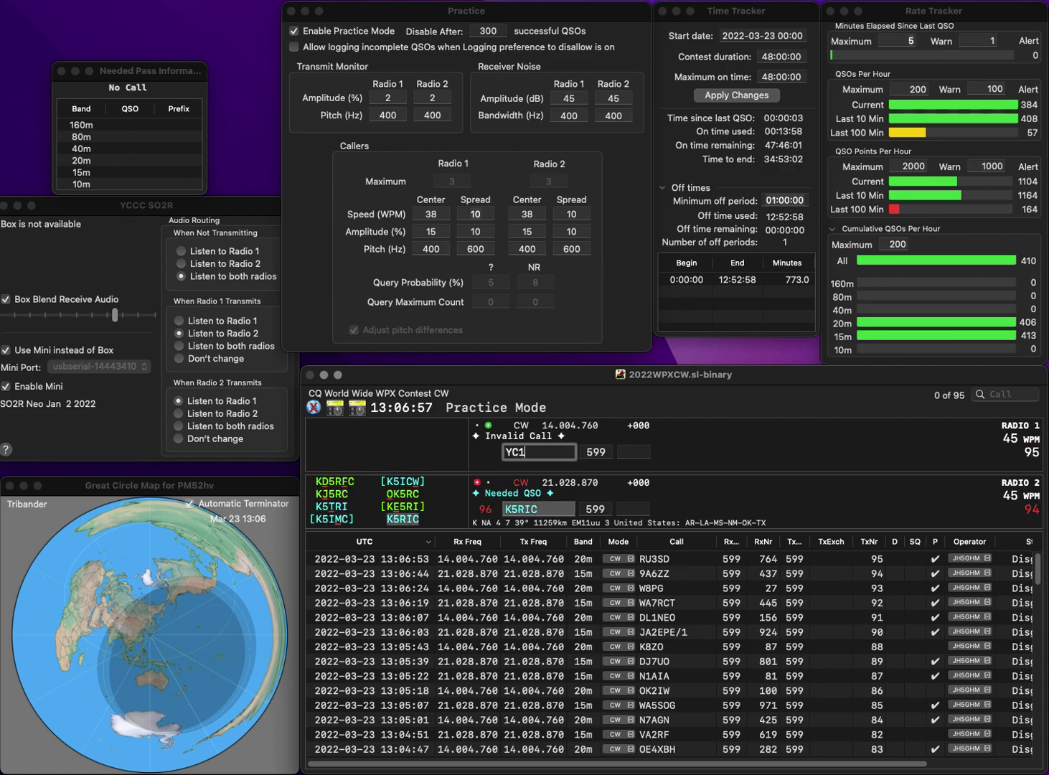
{"action": "type", "text": "BIQ"}
{"action": "key", "text": "Return"}
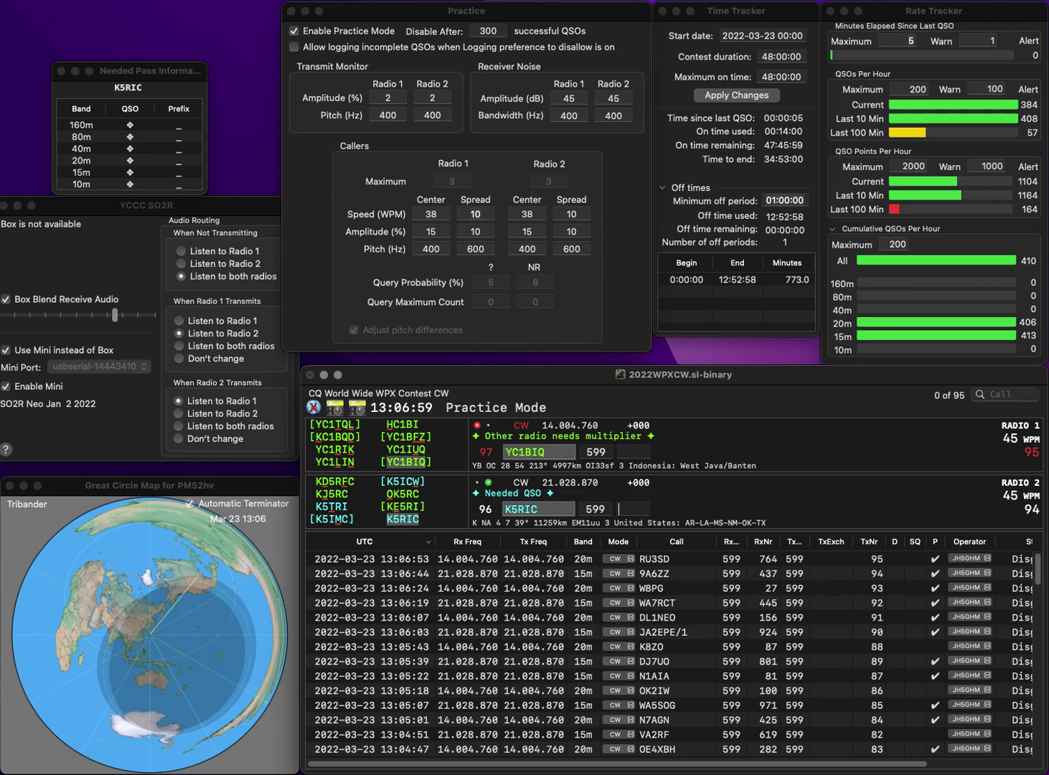
{"action": "type", "text": "98"}
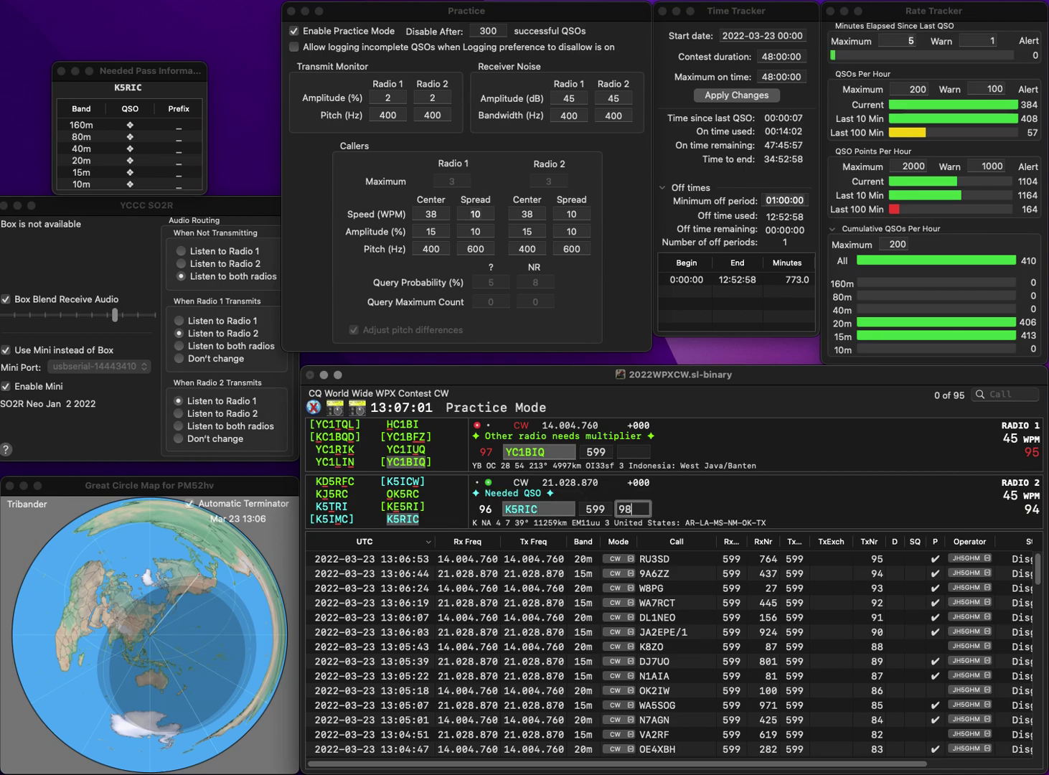
{"action": "type", "text": "8"}
{"action": "key", "text": "Return"}
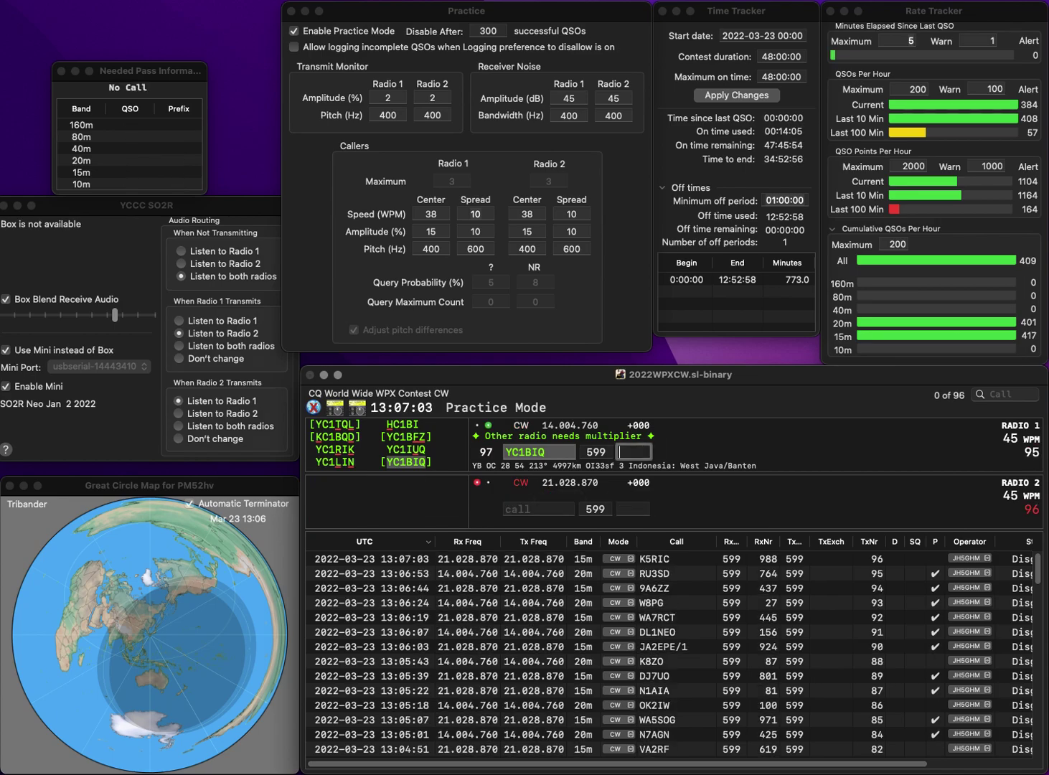
{"action": "type", "text": "210"}
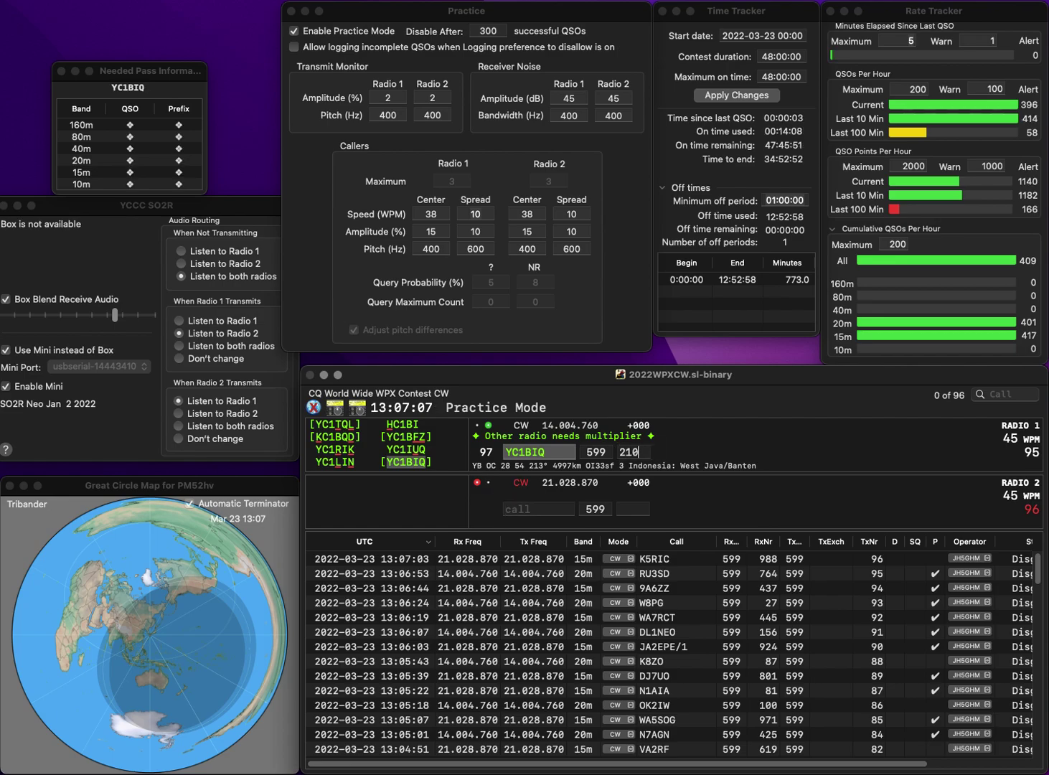
{"action": "key", "text": "Return"}
Answer YD8CPZ on Radio 2 and W7SU on Radio 1.
{"action": "type", "text": "B"}
{"action": "key", "text": "BackSpace"}
{"action": "type", "text": "D8CPZ"}
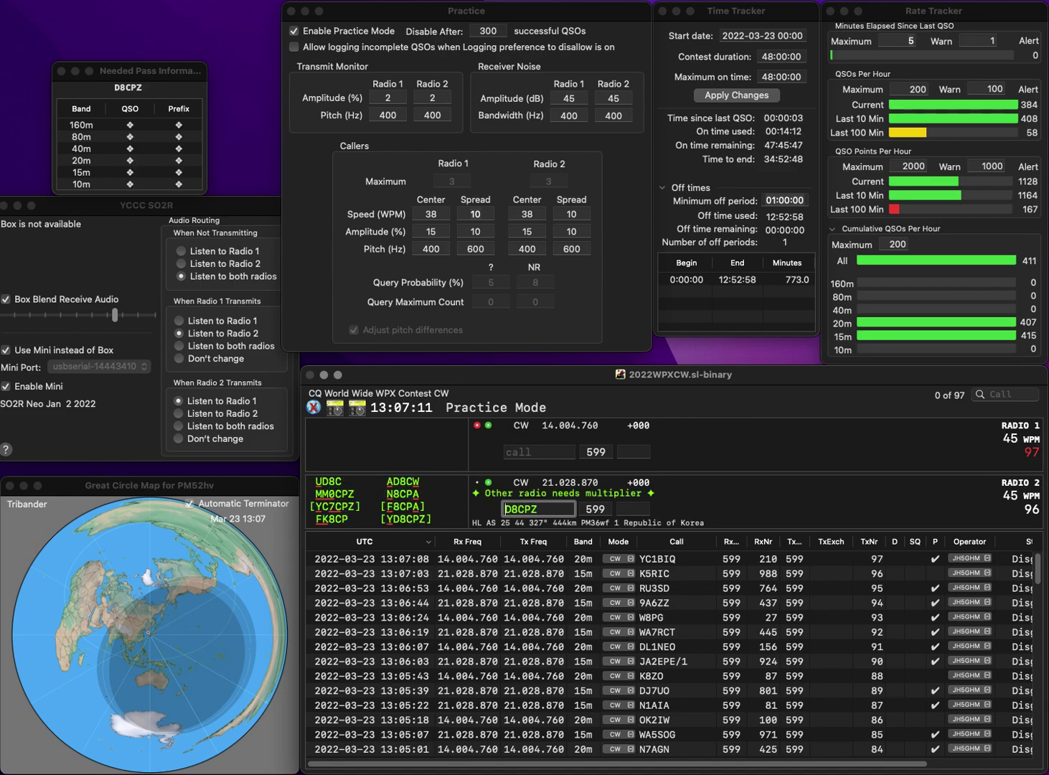
{"action": "key", "text": "super+Left"}
{"action": "type", "text": "Y"}
{"action": "key", "text": "Return"}
{"action": "type", "text": "W7SU"}
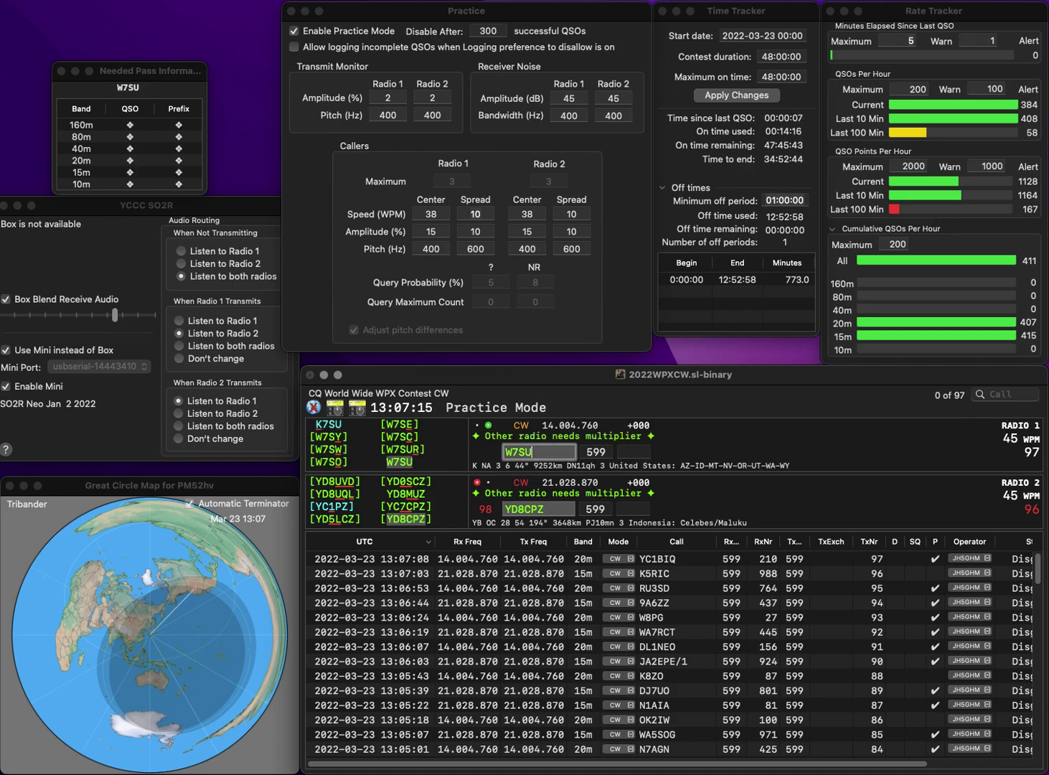
{"action": "key", "text": "Return"}
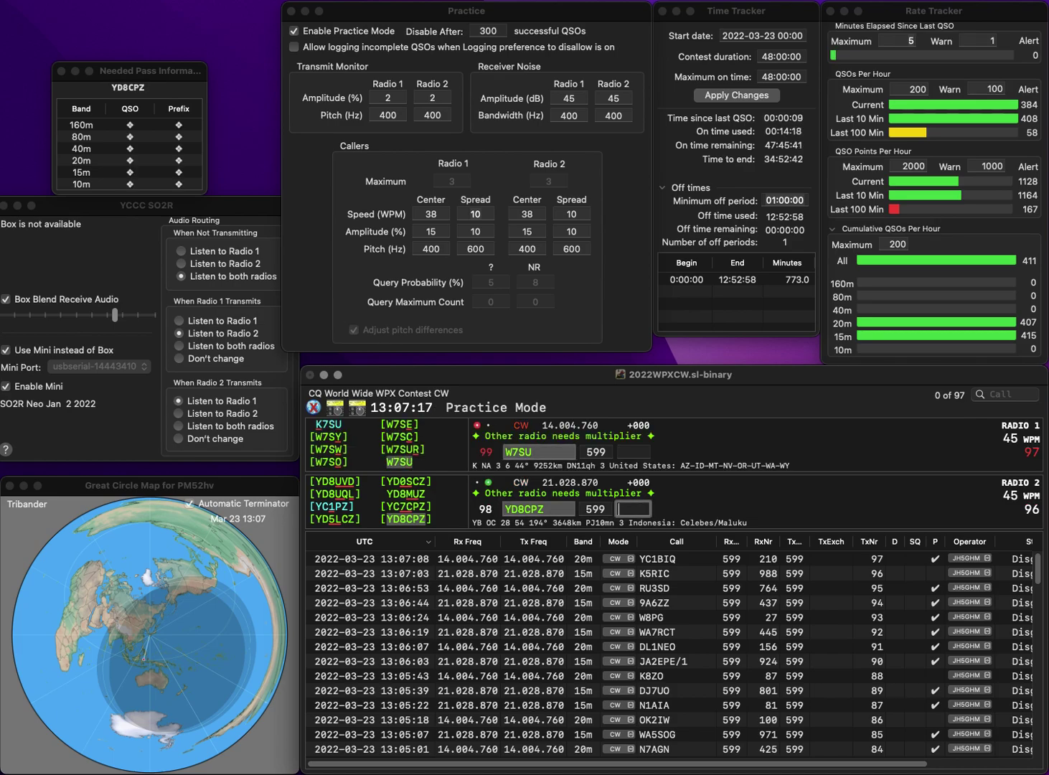
Log YD8CPZ on Radio 2 with received number 39.
{"action": "type", "text": "39"}
{"action": "key", "text": "Return"}
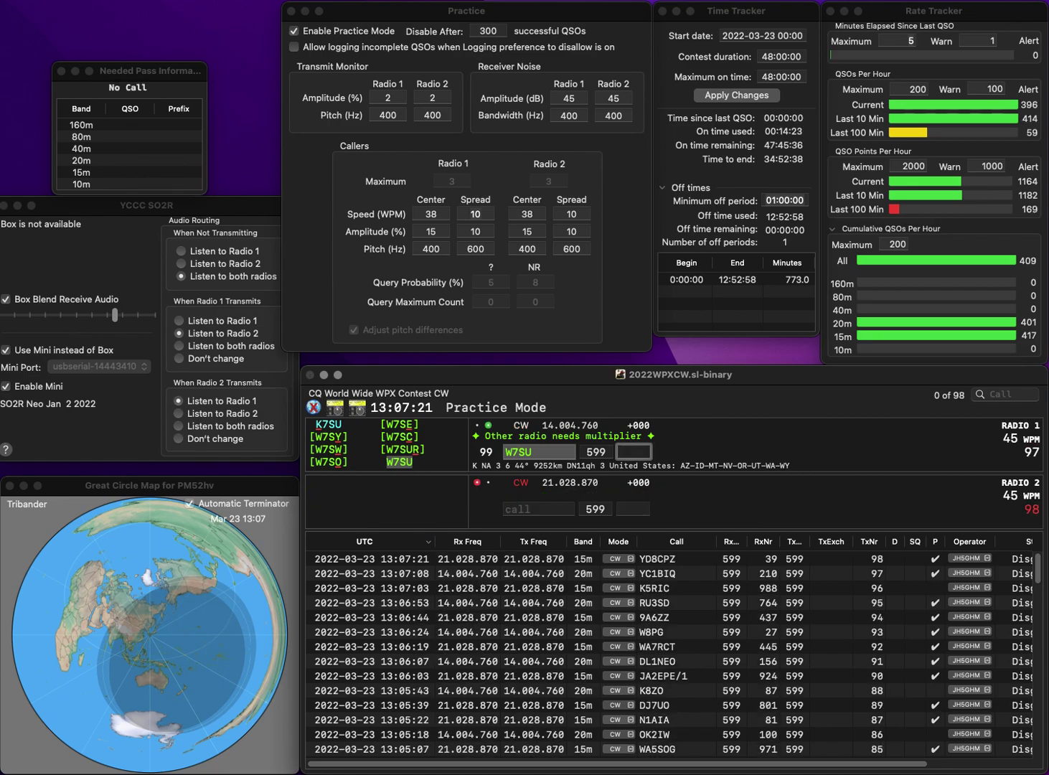
Log W7SU on Radio 1 with received number 62 and answer the partial call LOW on Radio 2.
{"action": "type", "text": "62"}
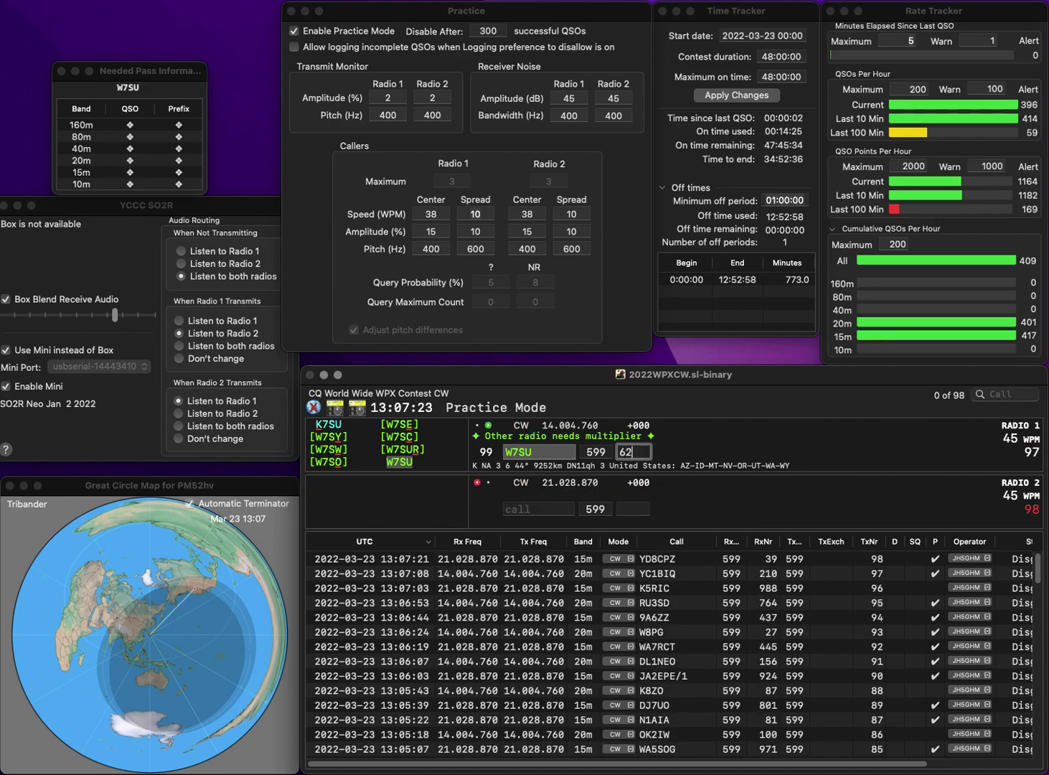
{"action": "key", "text": "Return"}
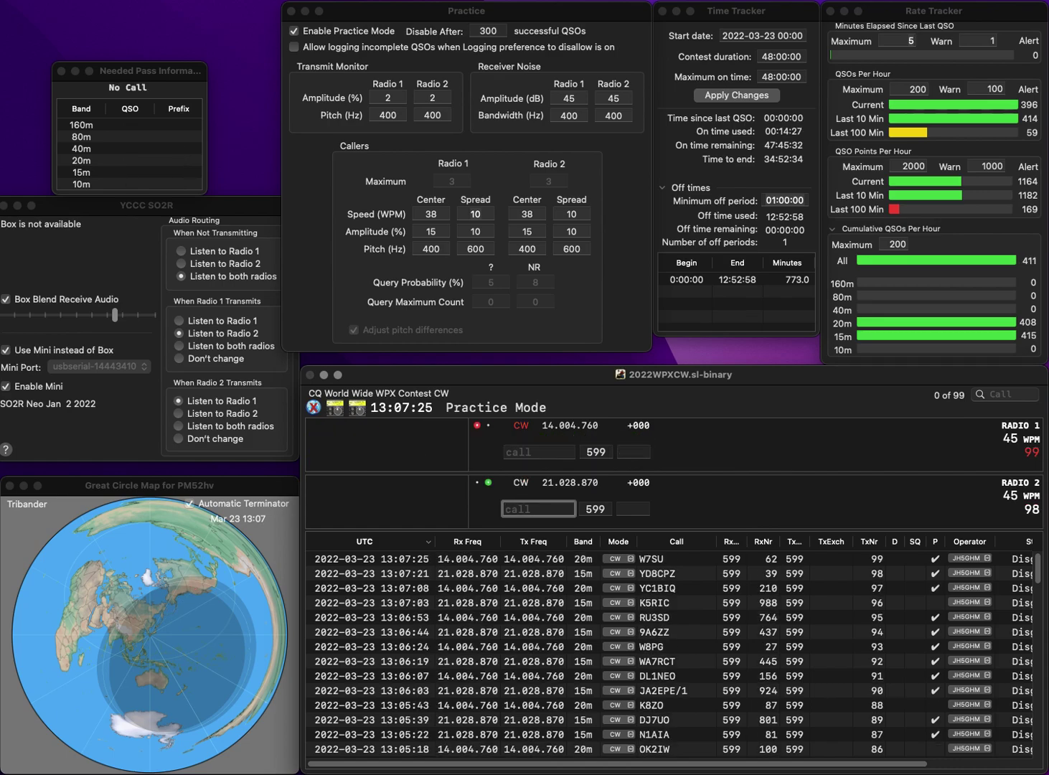
{"action": "type", "text": "LOW"}
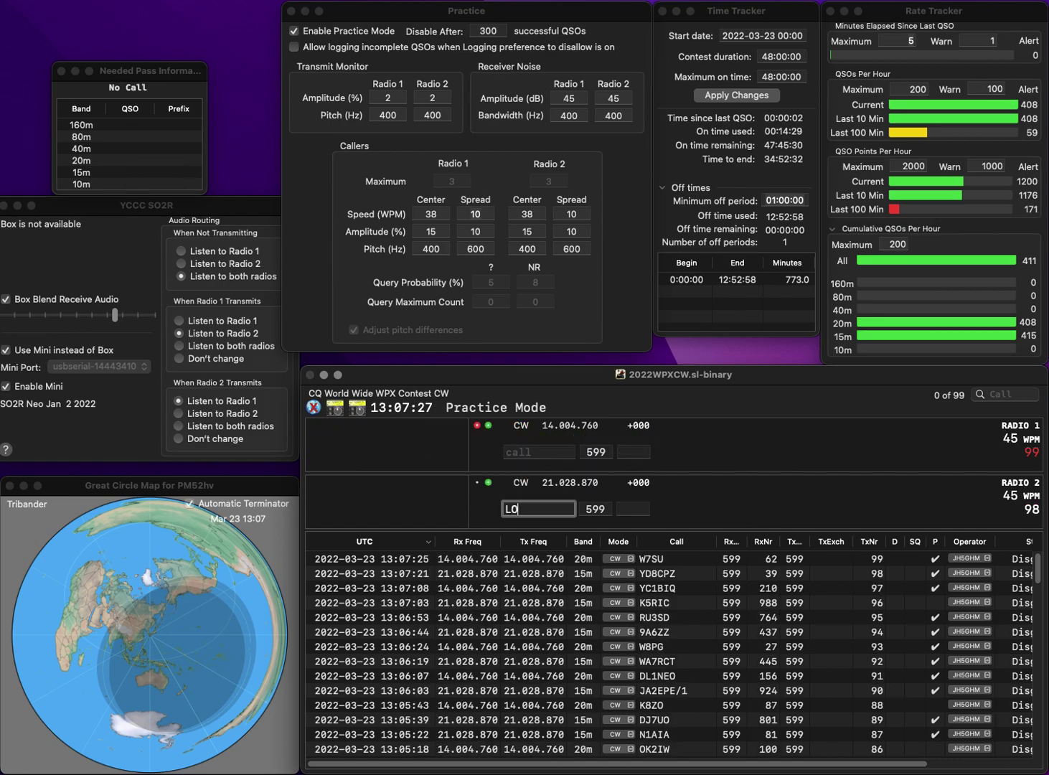
{"action": "key", "text": "Return"}
{"action": "type", "text": "1ED"}
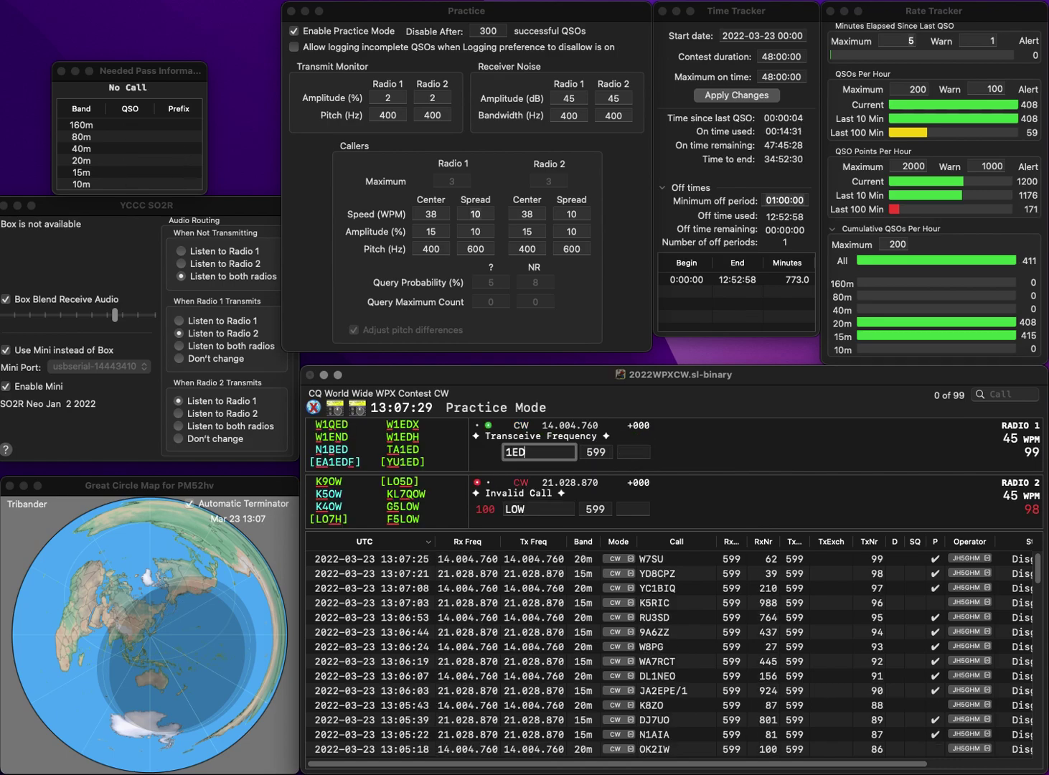
{"action": "type", "text": "TA"}
{"action": "key", "text": "Return"}
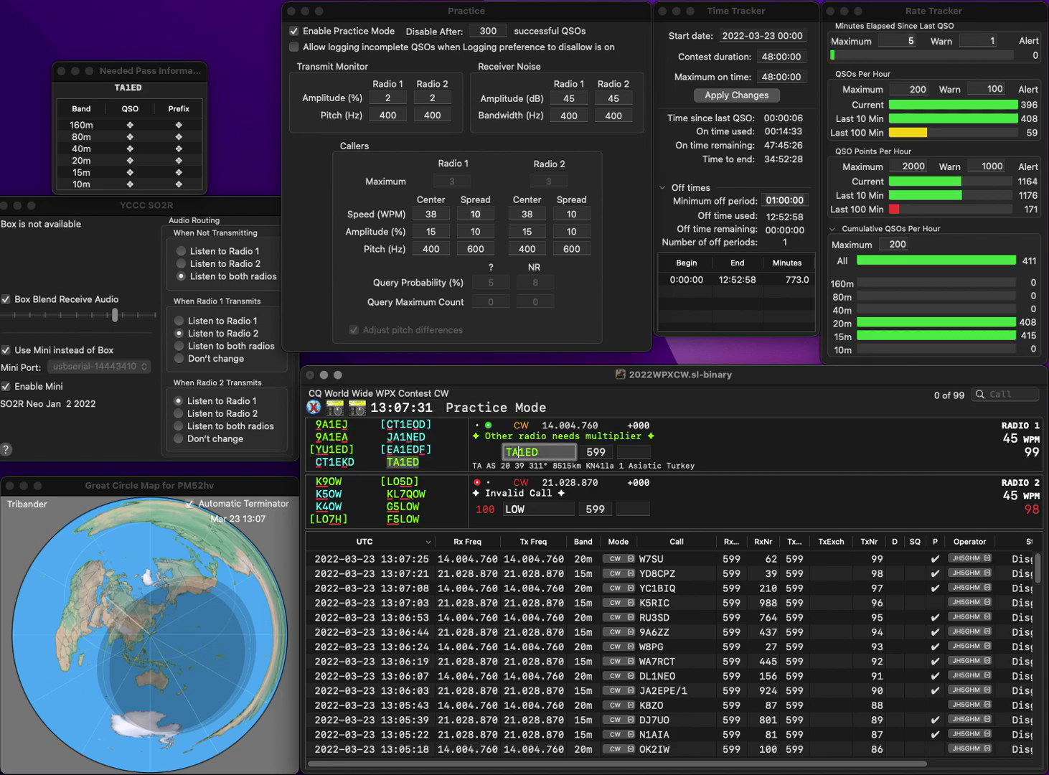
{"action": "key", "text": "super+Left"}
{"action": "type", "text": "G5"}
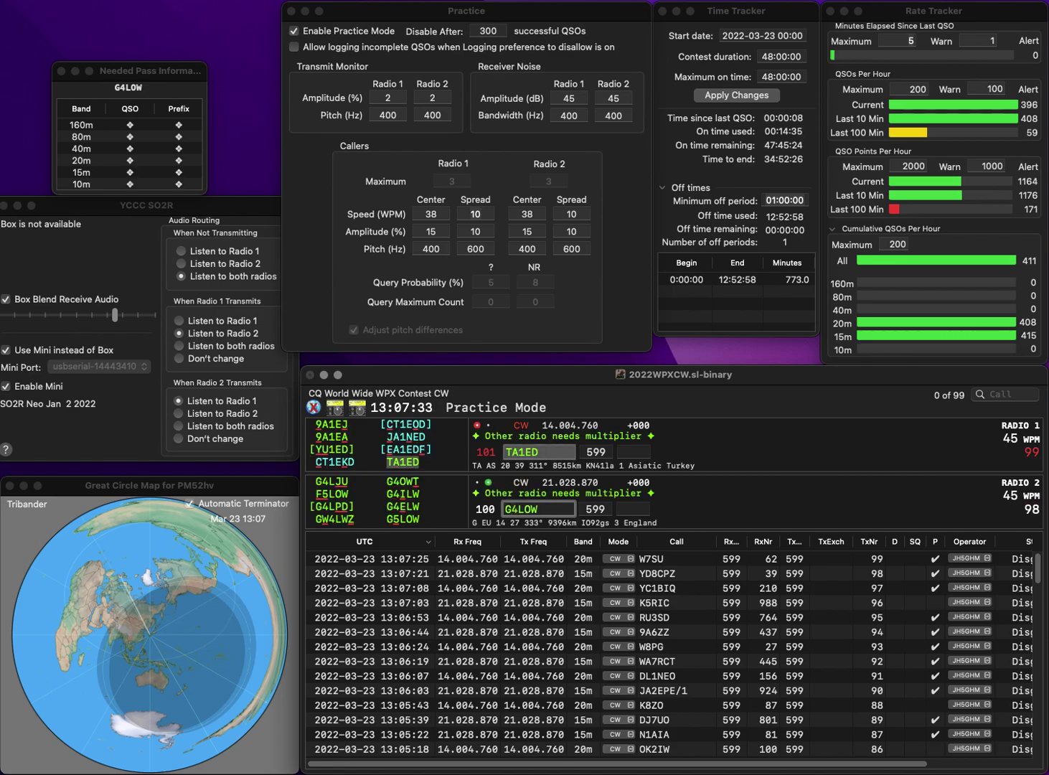
{"action": "key", "text": "Return"}
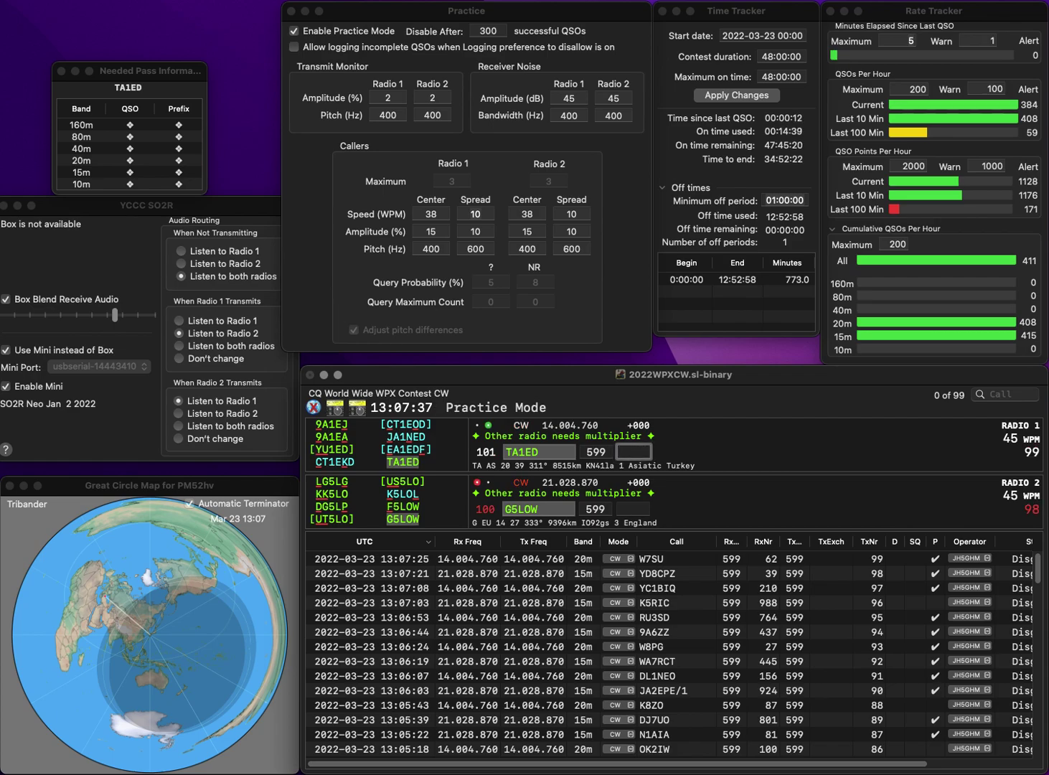
{"action": "key", "text": "Return"}
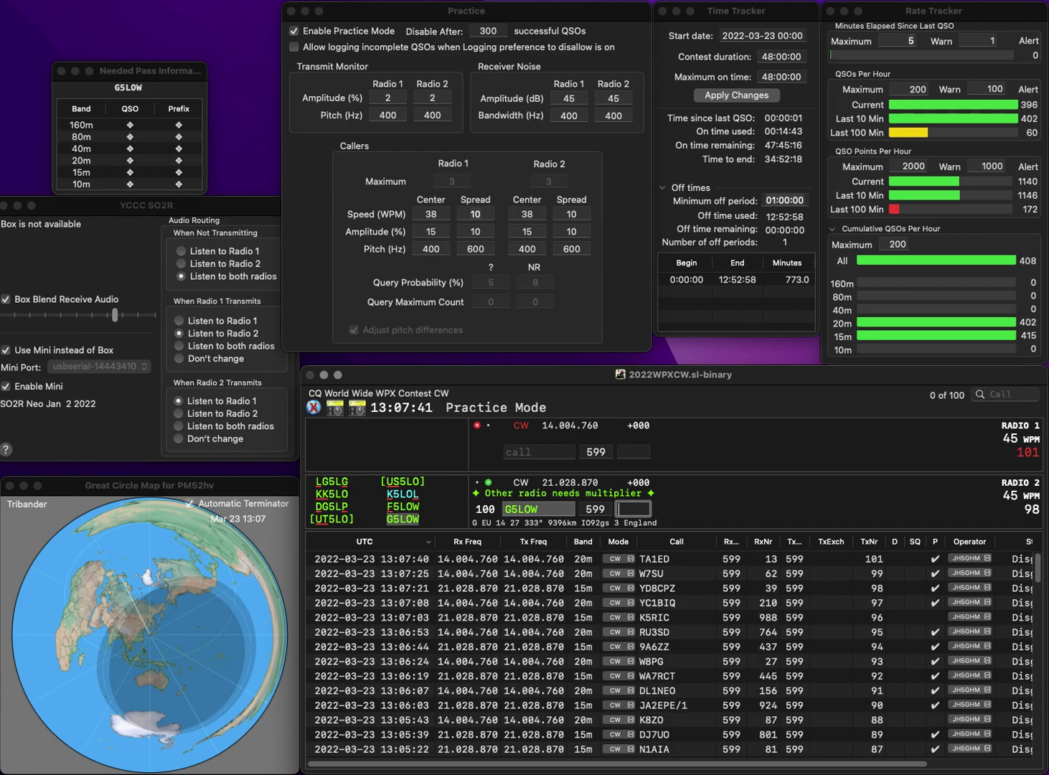
{"action": "type", "text": "797"}
{"action": "key", "text": "Return"}
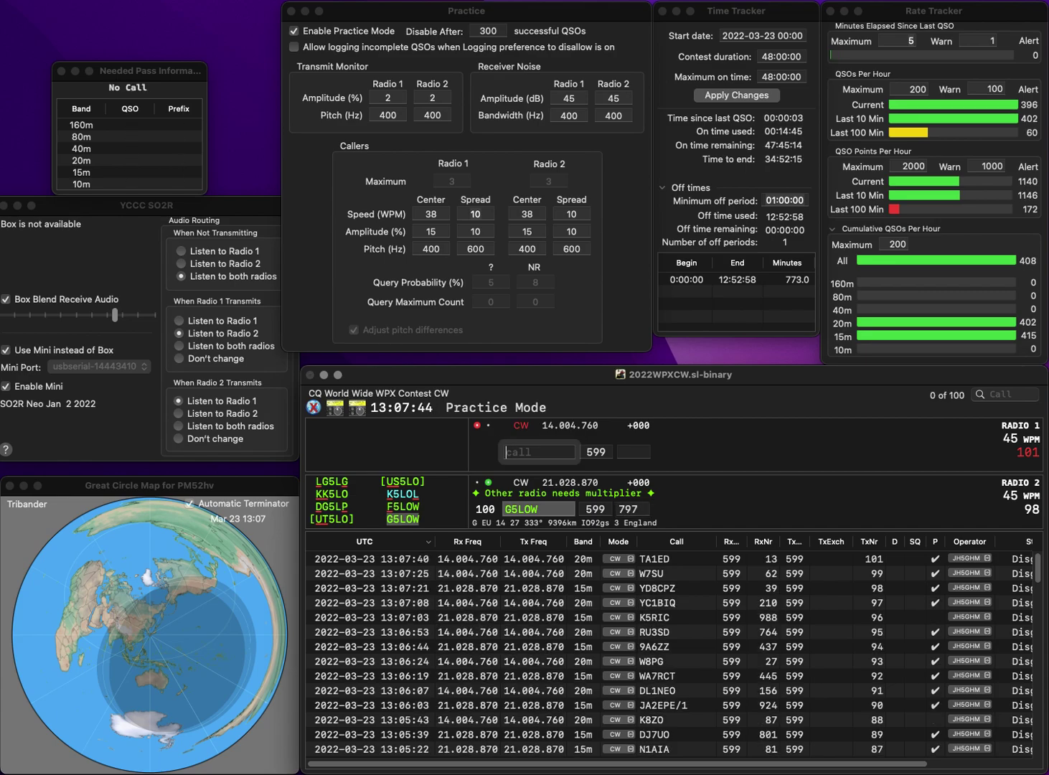
Answer the partial calls 7CW on Radio 1 and 3SW on Radio 2.
{"action": "type", "text": "7CW"}
{"action": "key", "text": "Return"}
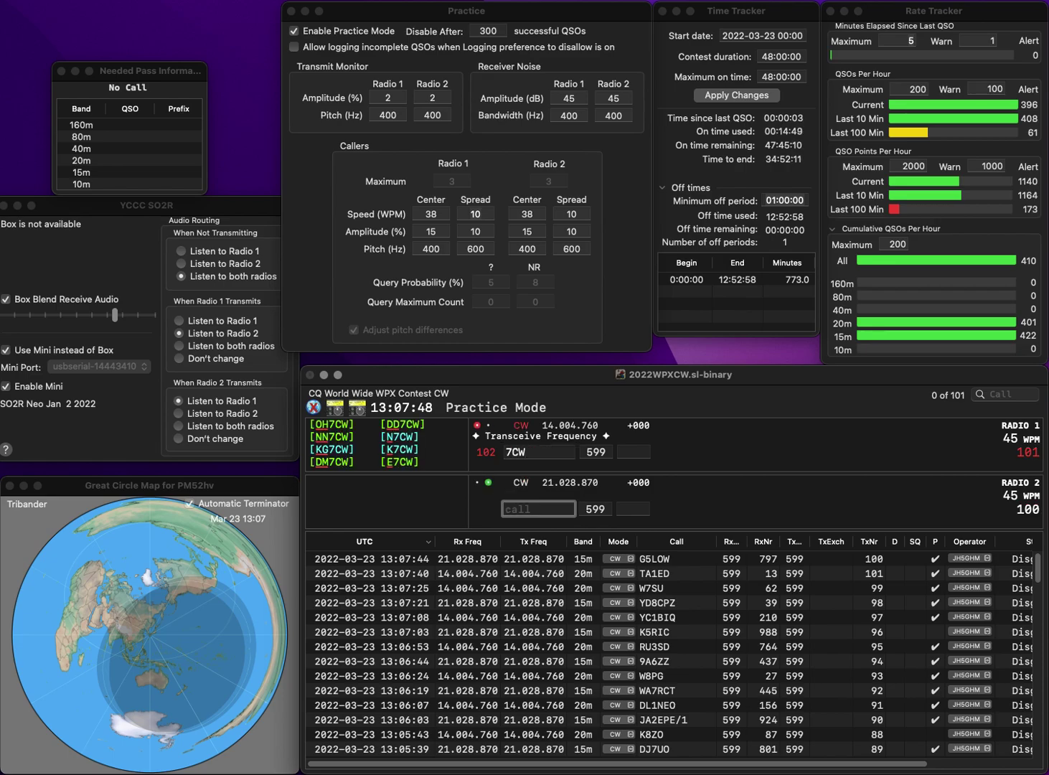
{"action": "type", "text": "3SW"}
{"action": "key", "text": "Return"}
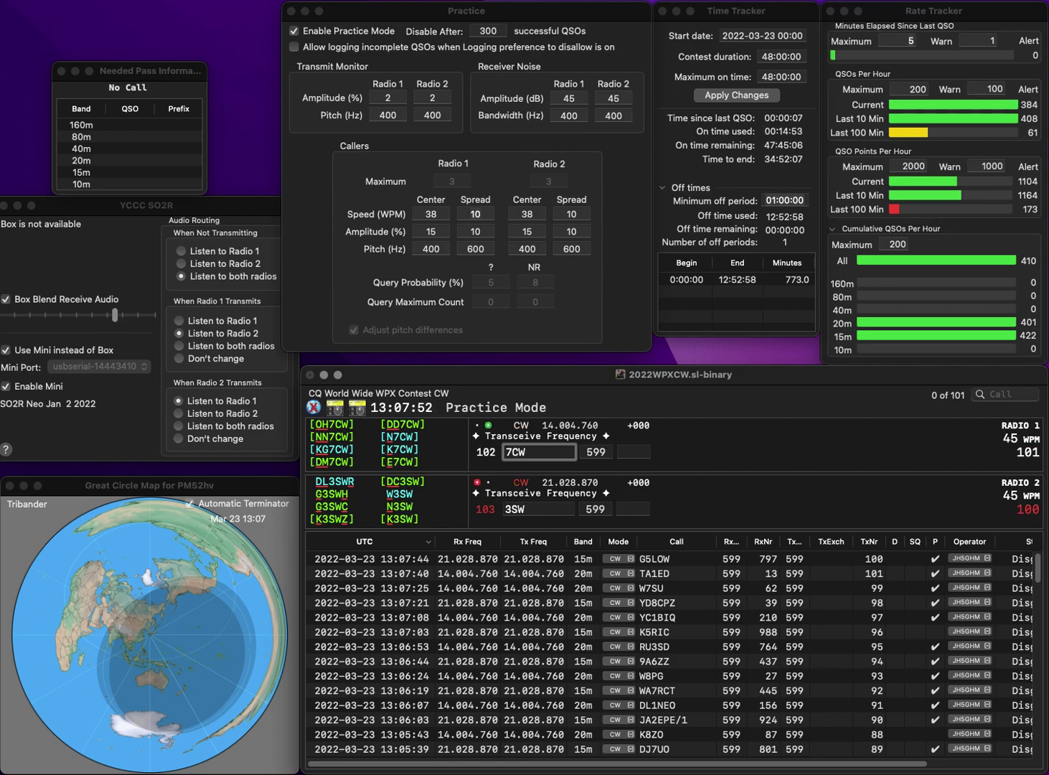
Complete the callsigns as N7CW on Radio 1 and N3SW on Radio 2, answering both.
{"action": "type", "text": "N"}
{"action": "key", "text": "Tab"}
{"action": "key", "text": "Return"}
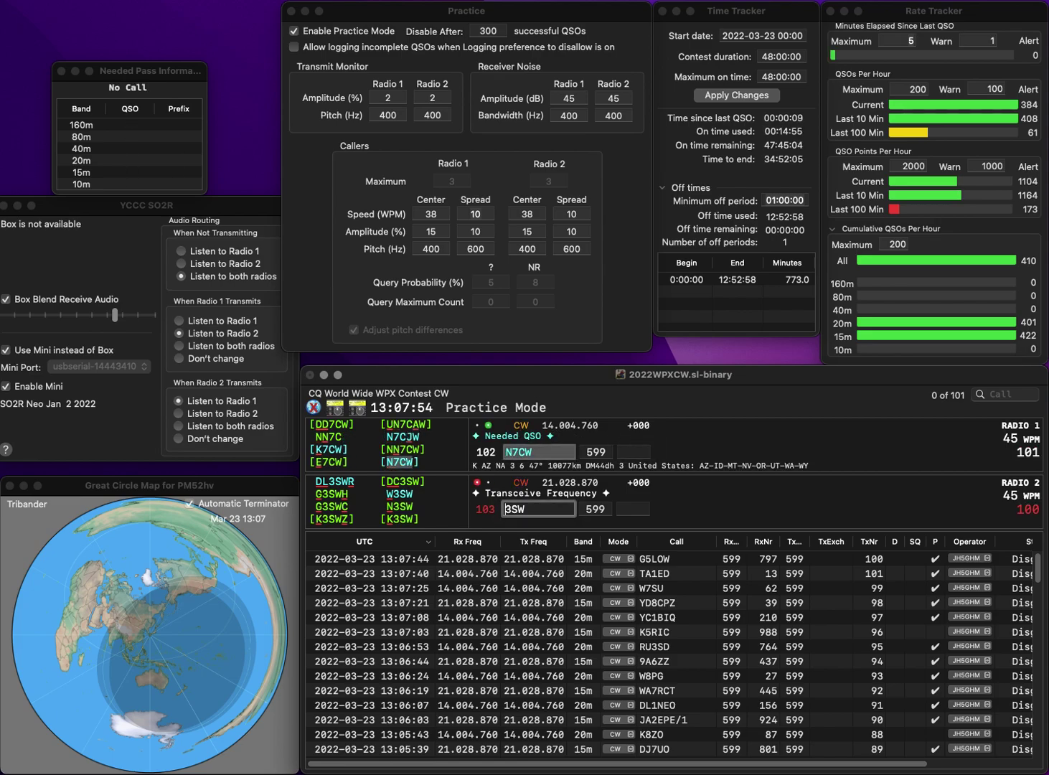
{"action": "type", "text": "N"}
{"action": "key", "text": "Tab"}
{"action": "key", "text": "Return"}
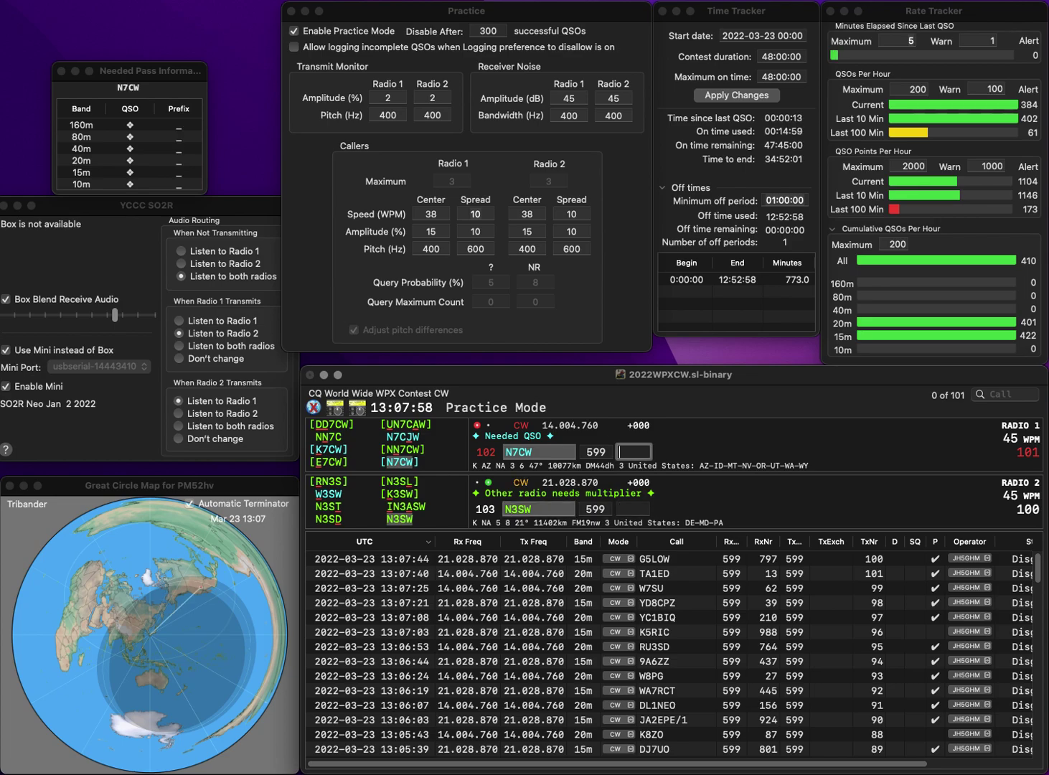
{"action": "type", "text": "357"}
{"action": "key", "text": "Return"}
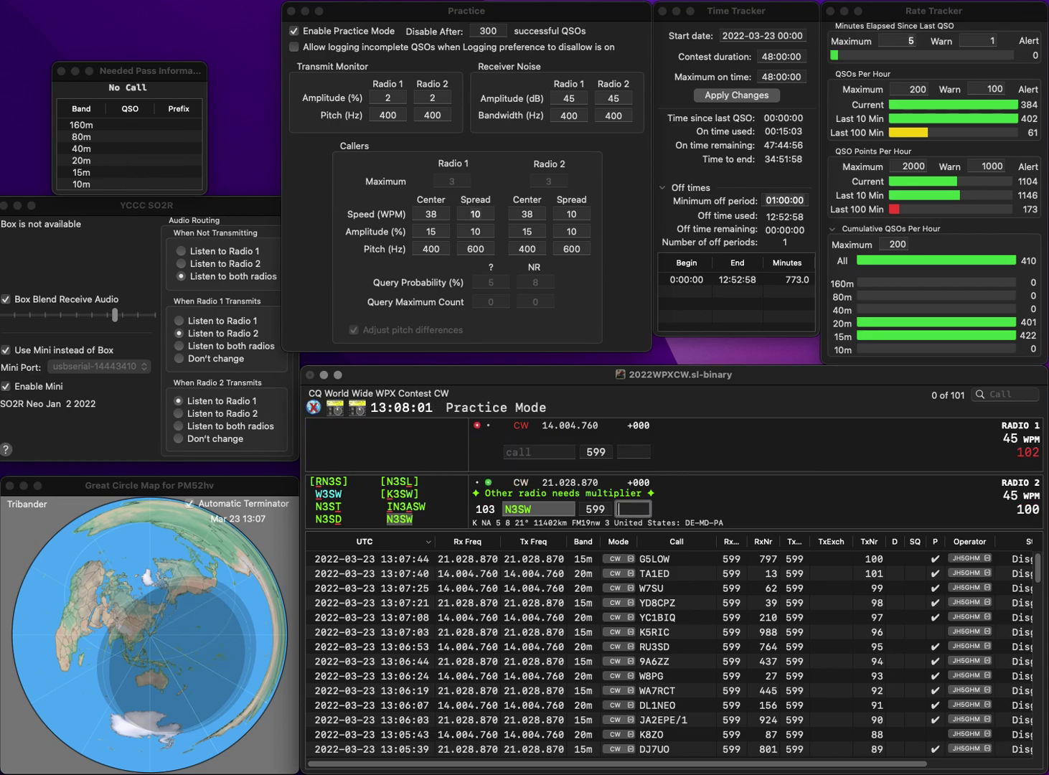
{"action": "type", "text": "411"}
{"action": "key", "text": "Return"}
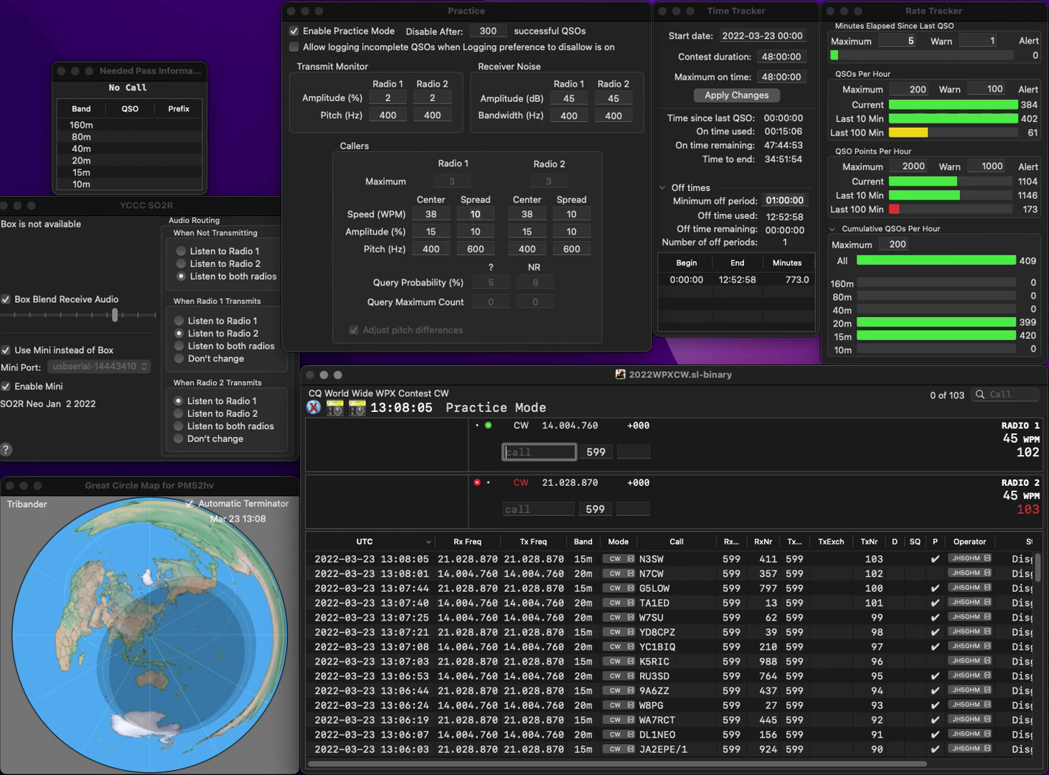
{"action": "type", "text": "BA"}
{"action": "key", "text": "Return"}
{"action": "type", "text": "ER5LL"}
{"action": "key", "text": "Return"}
{"action": "type", "text": "A"}
{"action": "type", "text": "DL"}
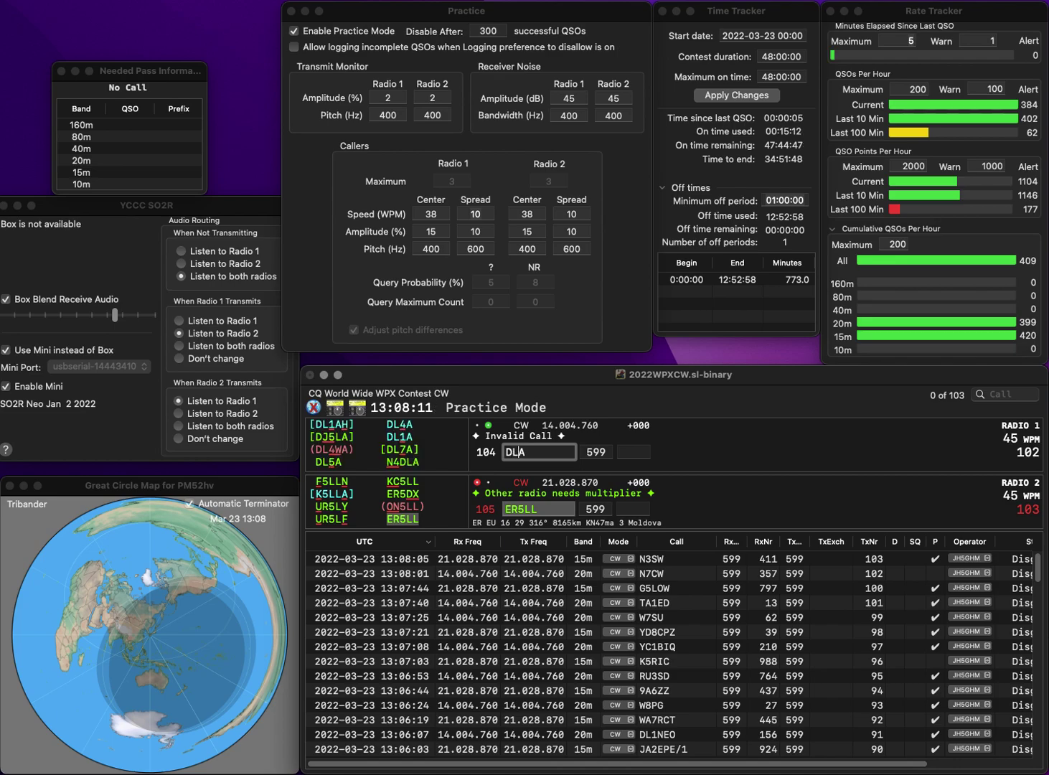
{"action": "type", "text": "0D"}
{"action": "key", "text": "Return"}
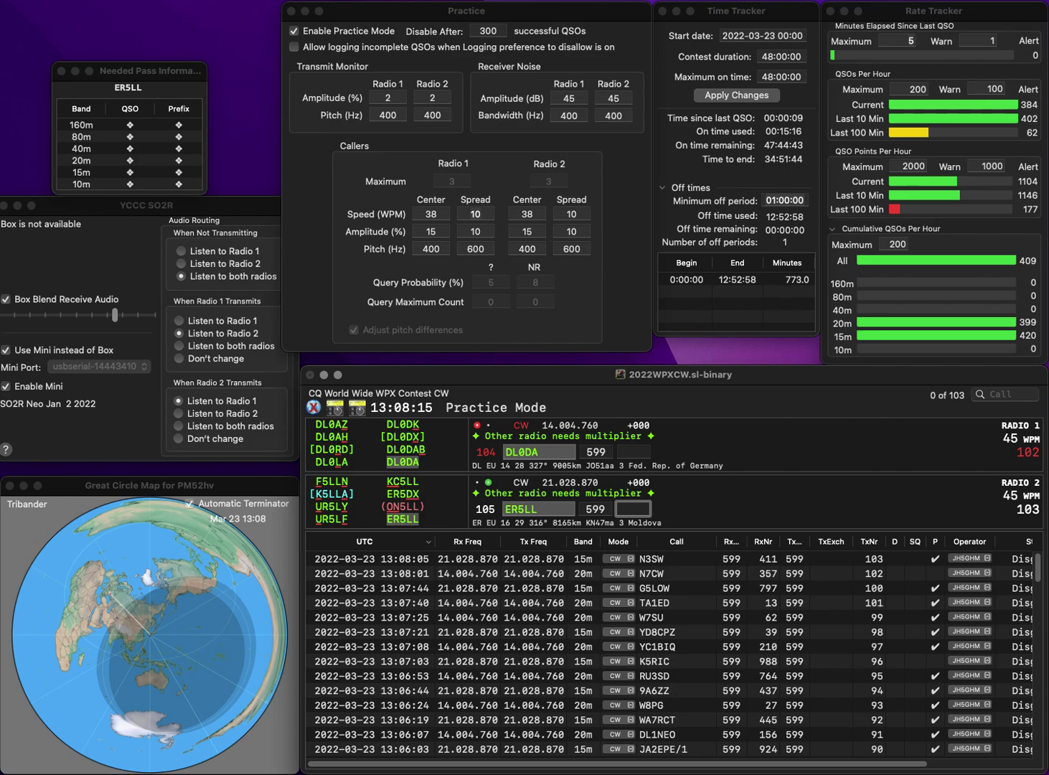
Log ER5LL on Radio 2 with received number 27 and DL0DA on Radio 1 with 680.
{"action": "type", "text": "27"}
{"action": "key", "text": "Return"}
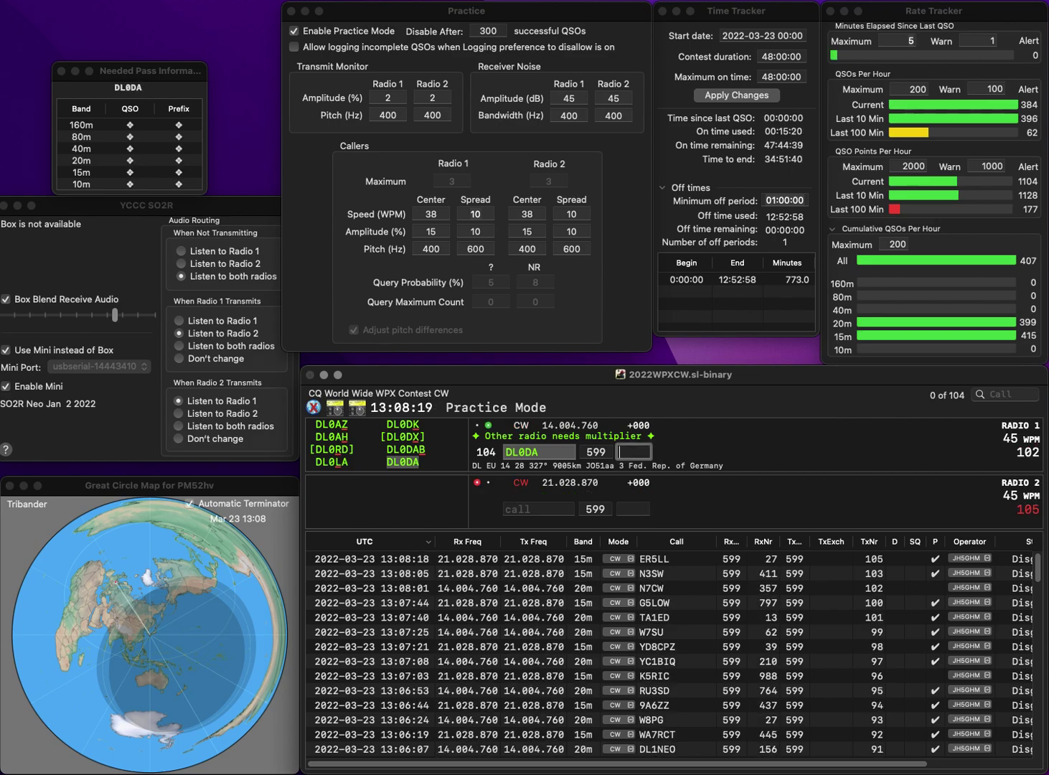
{"action": "type", "text": "80"}
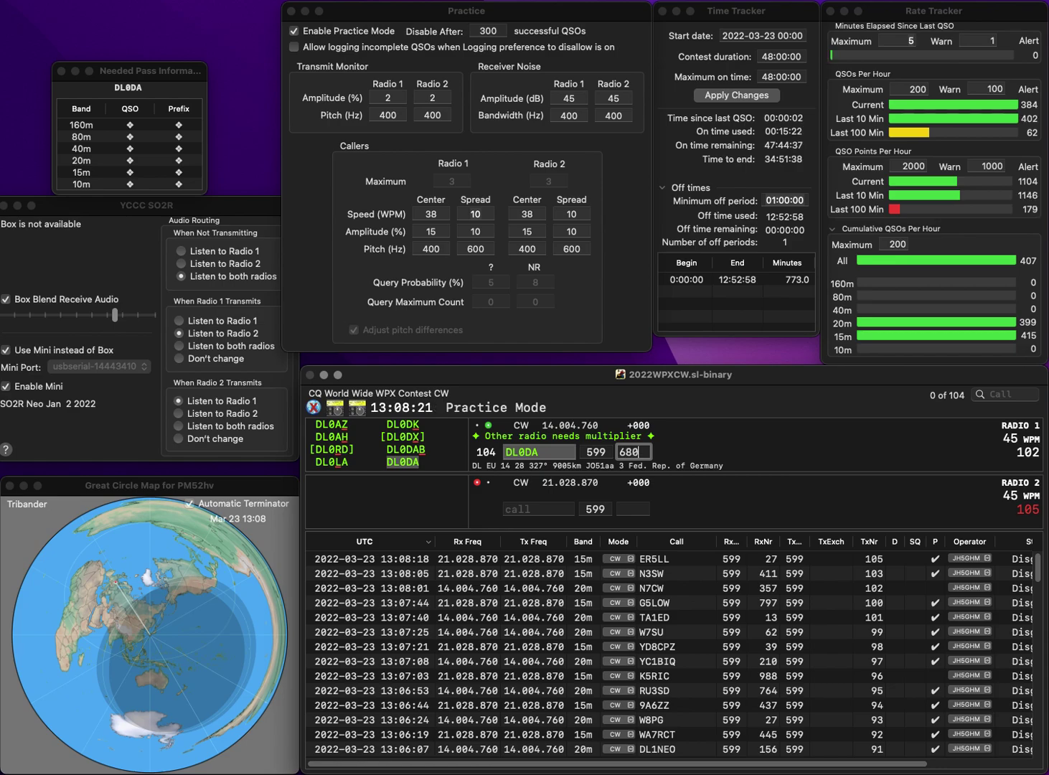
{"action": "key", "text": "Return"}
{"action": "type", "text": "W6RF"}
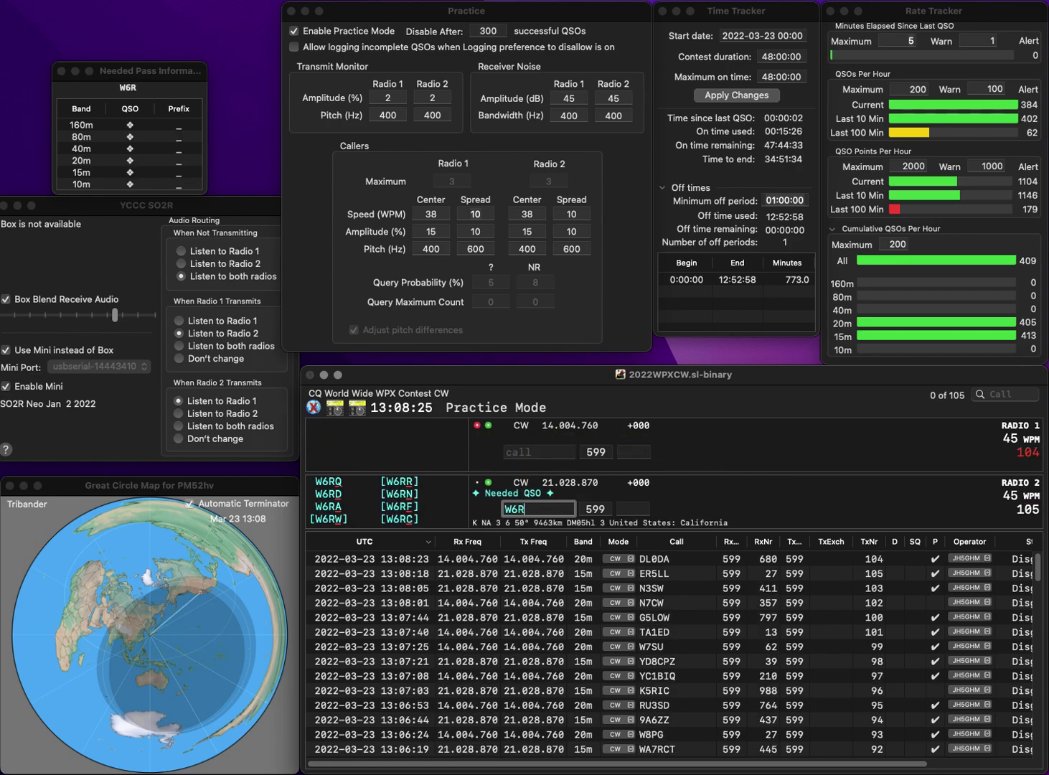
{"action": "key", "text": "Return"}
{"action": "type", "text": "OM4M"}
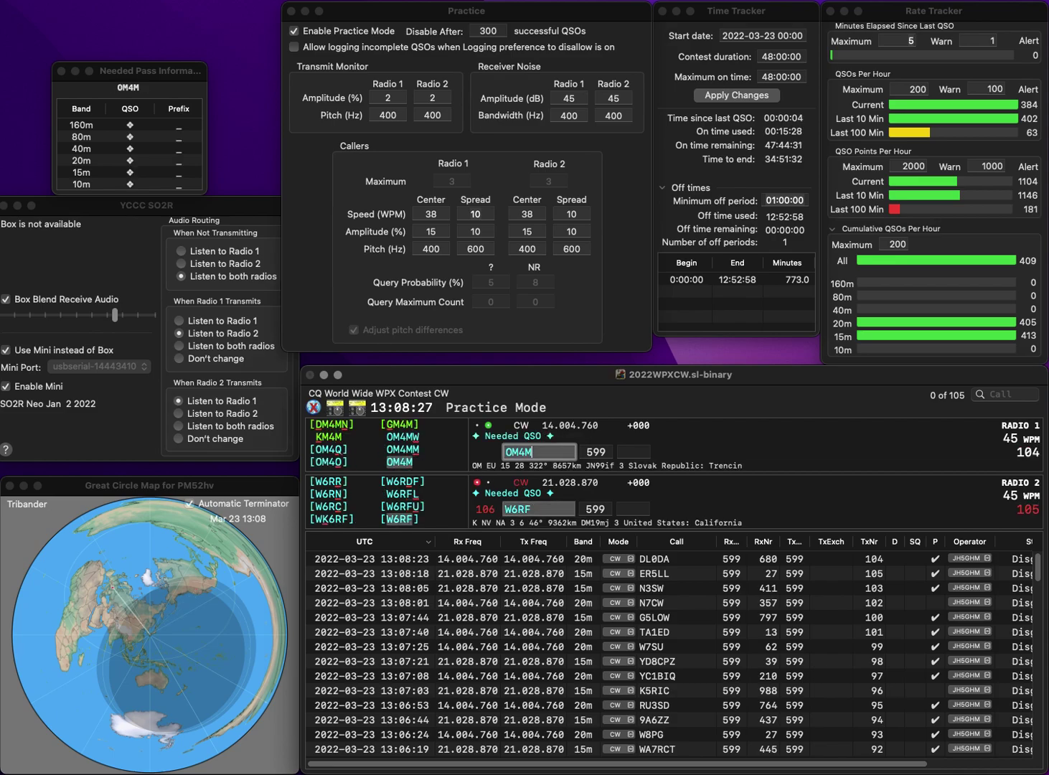
{"action": "key", "text": "BackSpace"}
{"action": "type", "text": "O"}
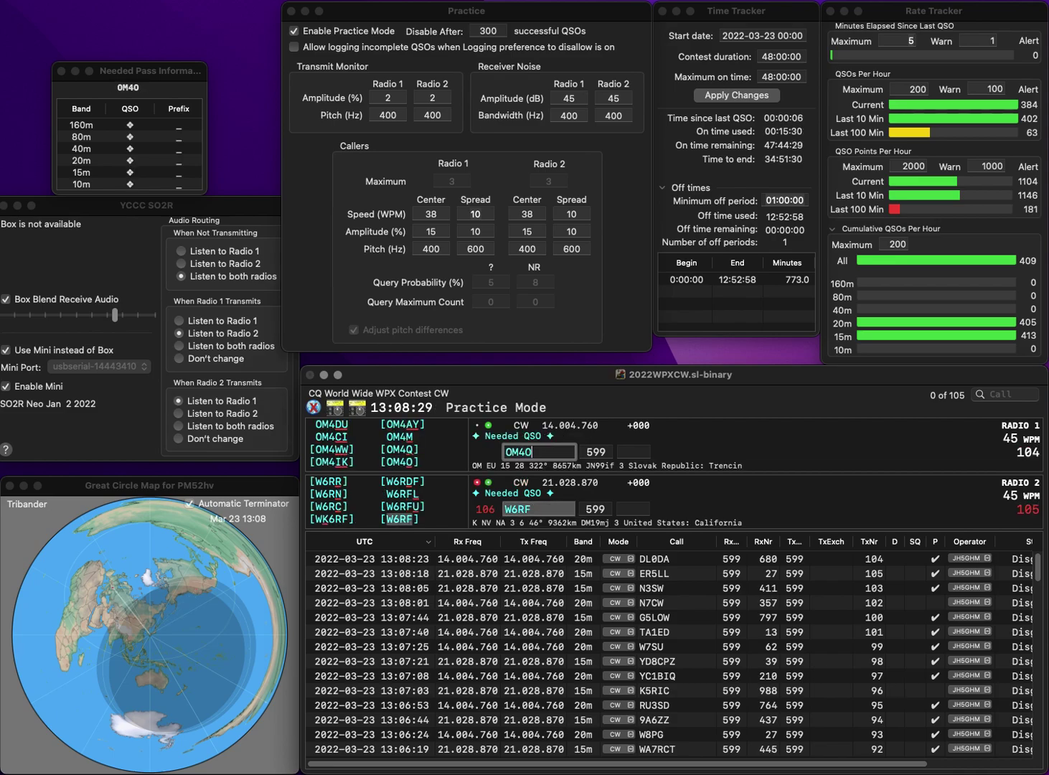
{"action": "key", "text": "Return"}
Log W6RF on Radio 2 with received number 636.
{"action": "key", "text": "Tab"}
{"action": "type", "text": "63"}
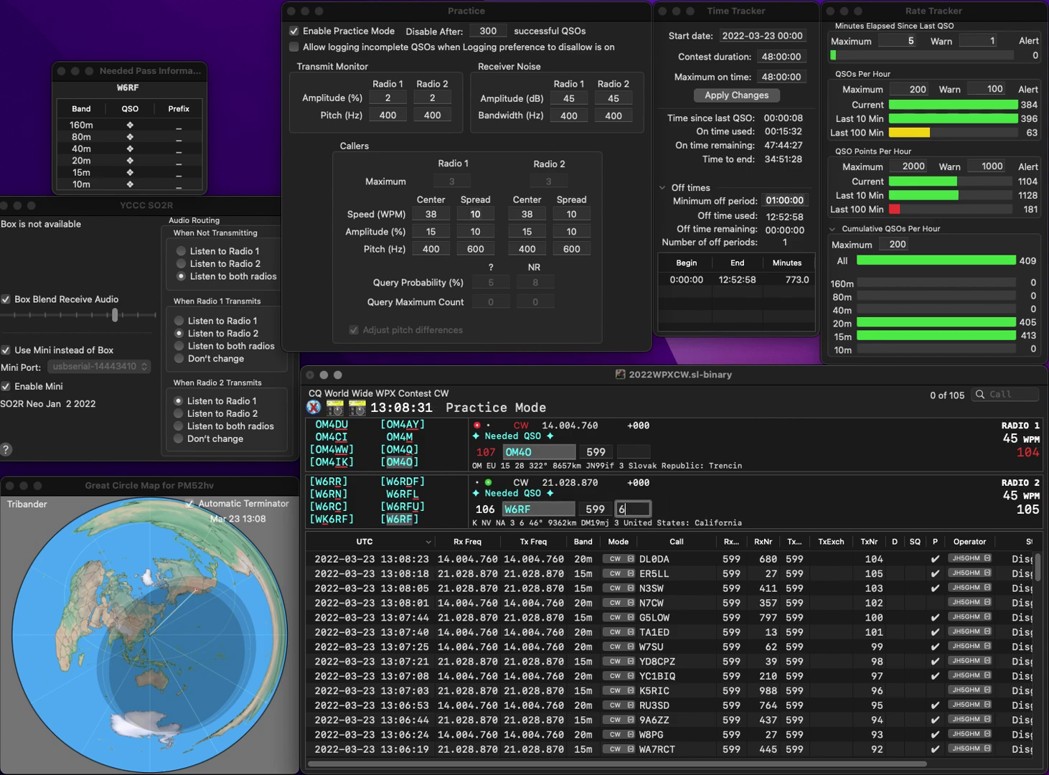
{"action": "key", "text": "Return"}
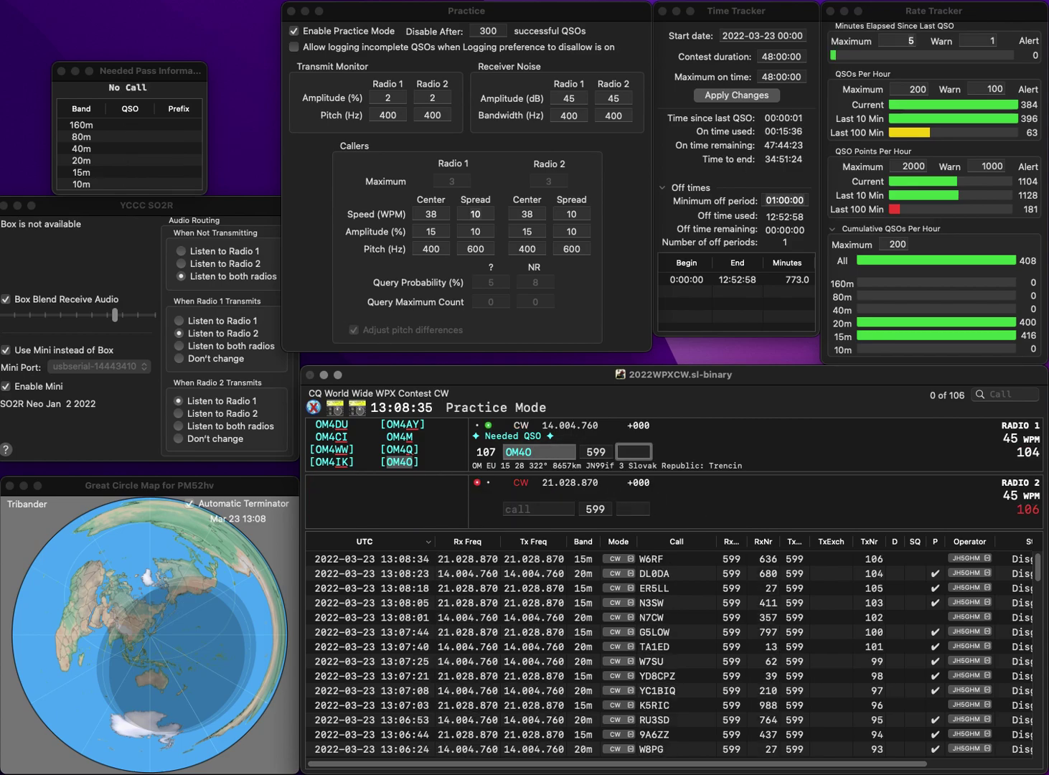
Correct the Radio 1 callsign to OO4O and answer it again.
{"action": "left_click", "coordinate": [512, 452]}
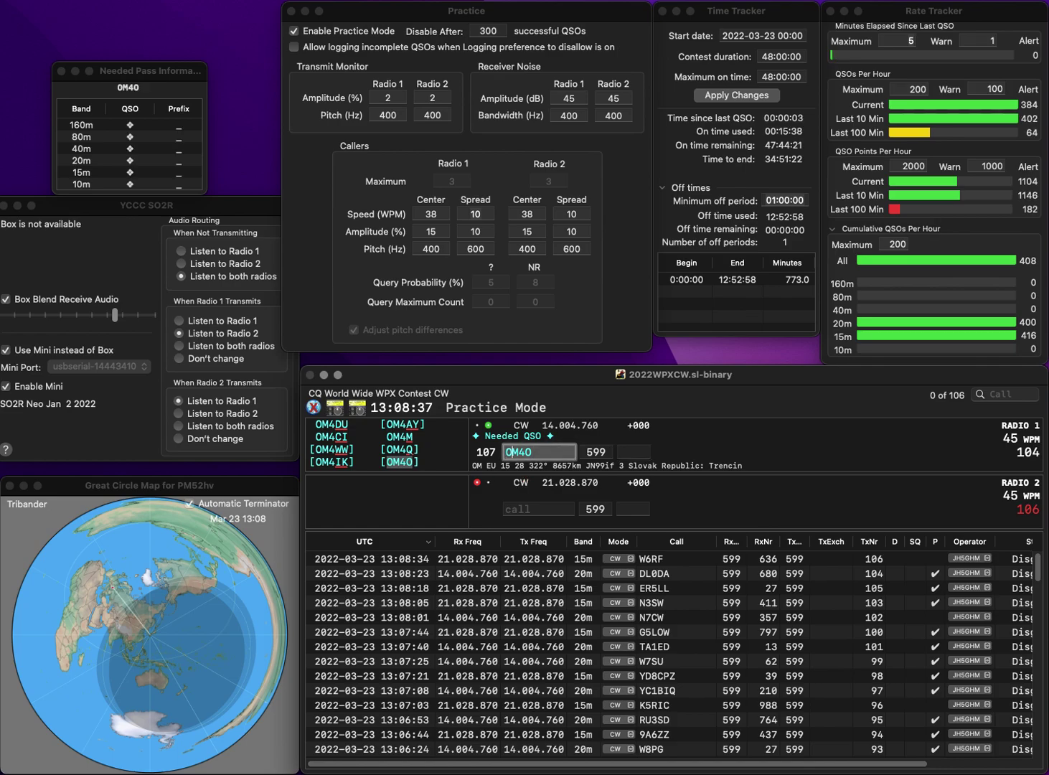
{"action": "type", "text": "OO"}
{"action": "key", "text": "Return"}
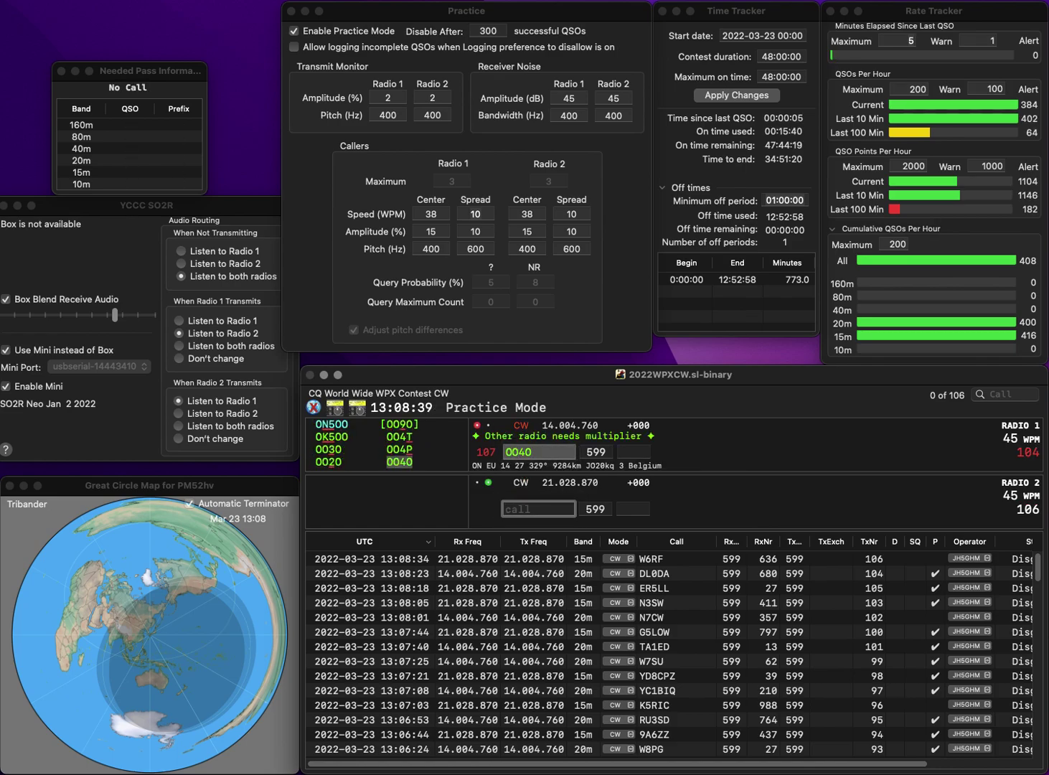
Answer the partial call LU on Radio 2.
{"action": "type", "text": "LU9"}
{"action": "key", "text": "BackSpace"}
{"action": "key", "text": "Up"}
{"action": "key", "text": "Return"}
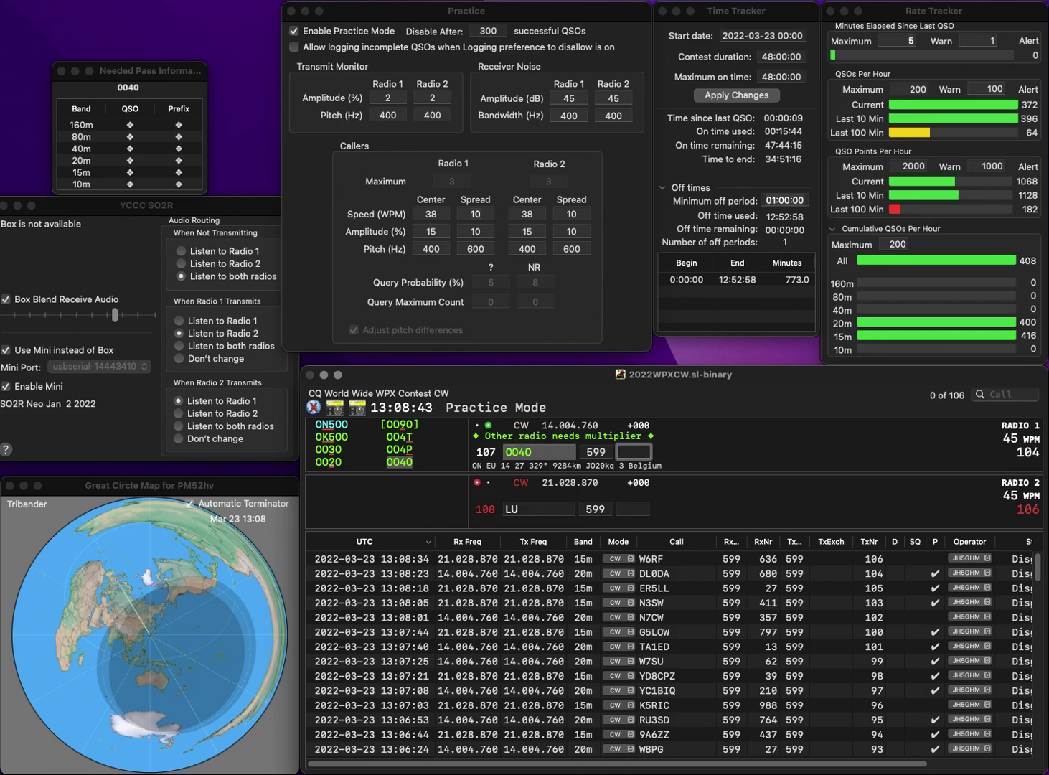
{"action": "type", "text": "809"}
{"action": "key", "text": "Return"}
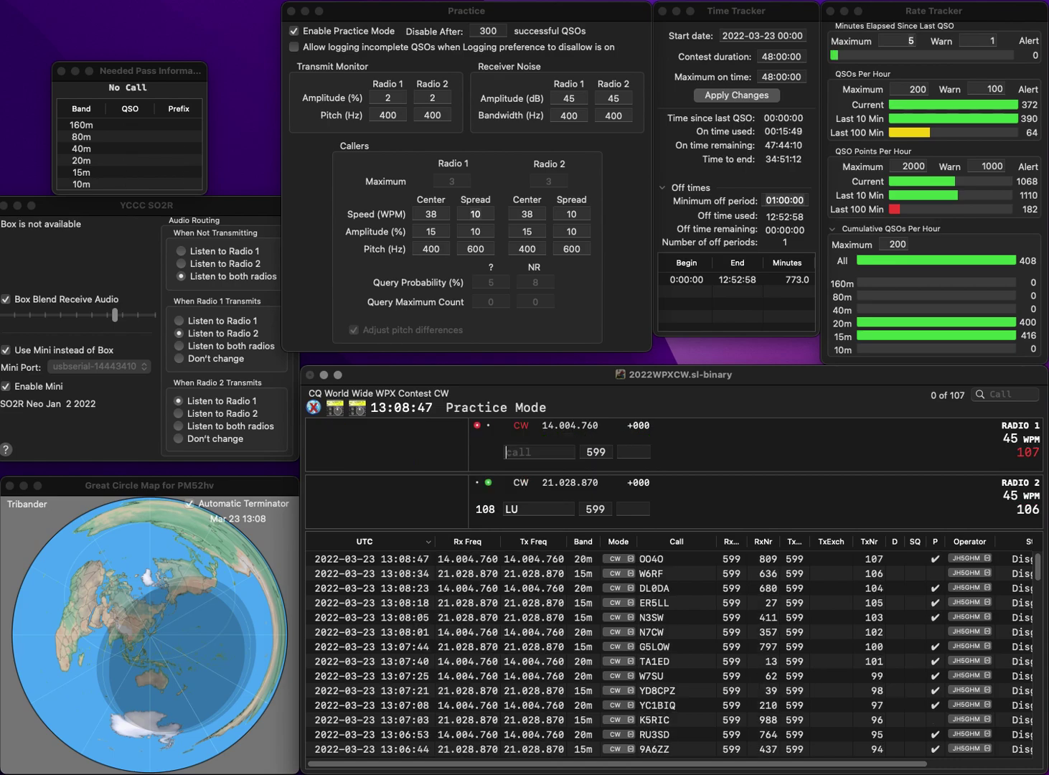
{"action": "type", "text": "9BSA"}
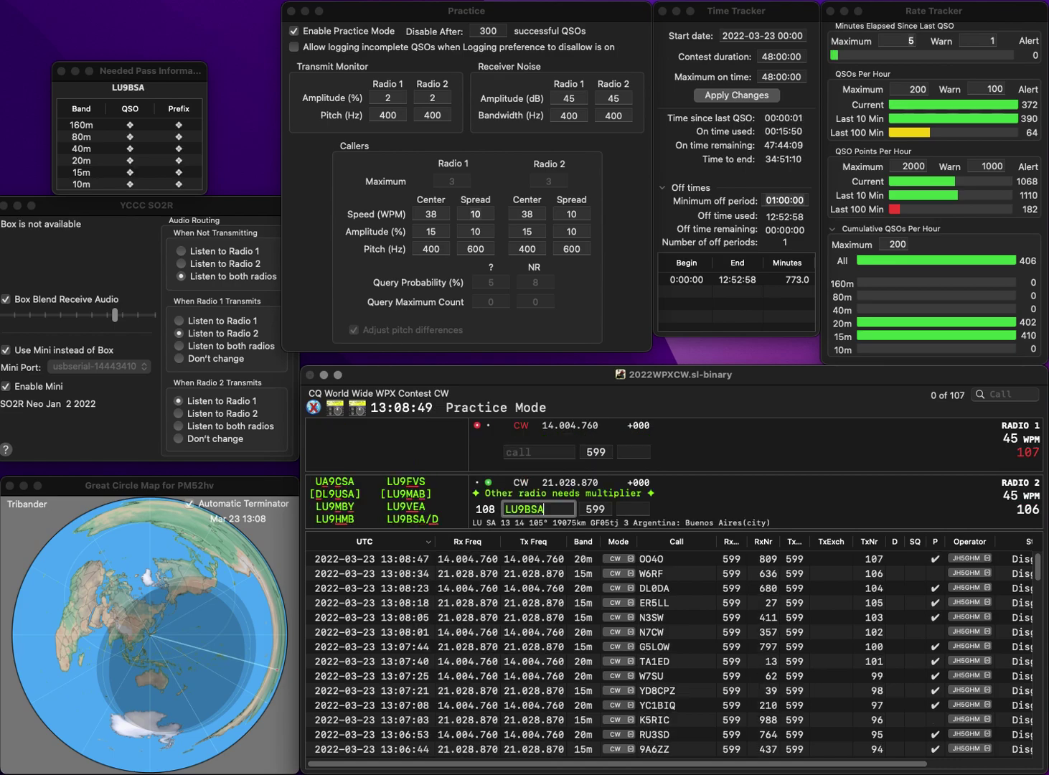
{"action": "type", "text": "/D"}
{"action": "key", "text": "Return"}
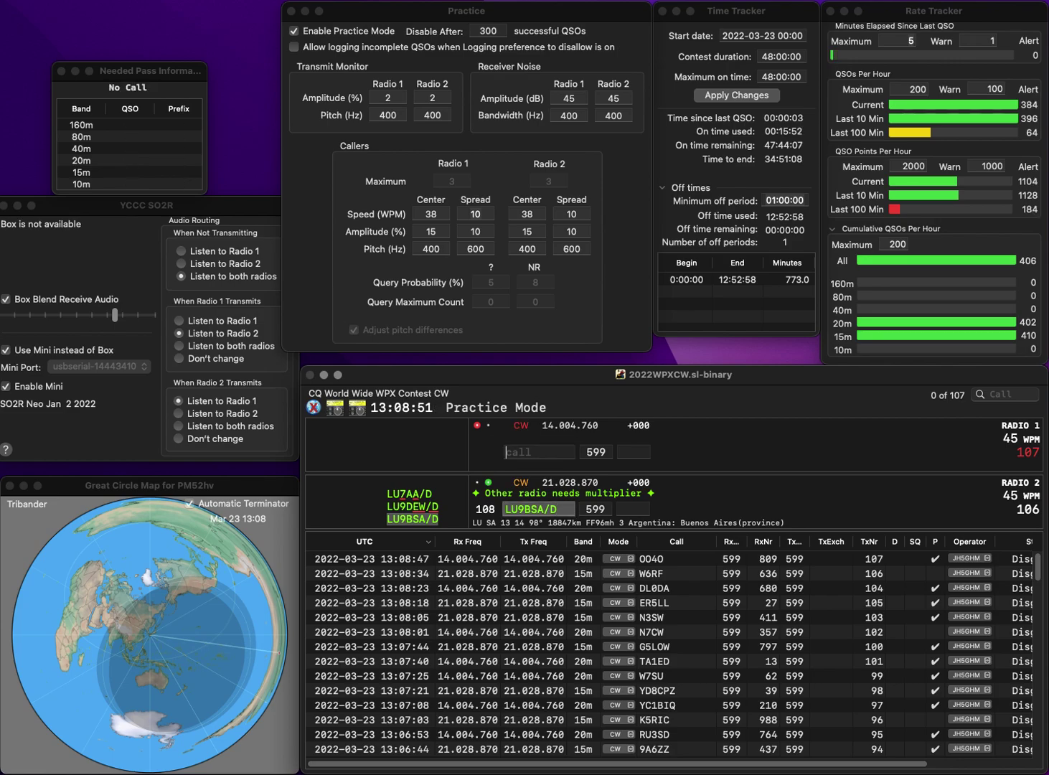
{"action": "type", "text": "DL4YR"}
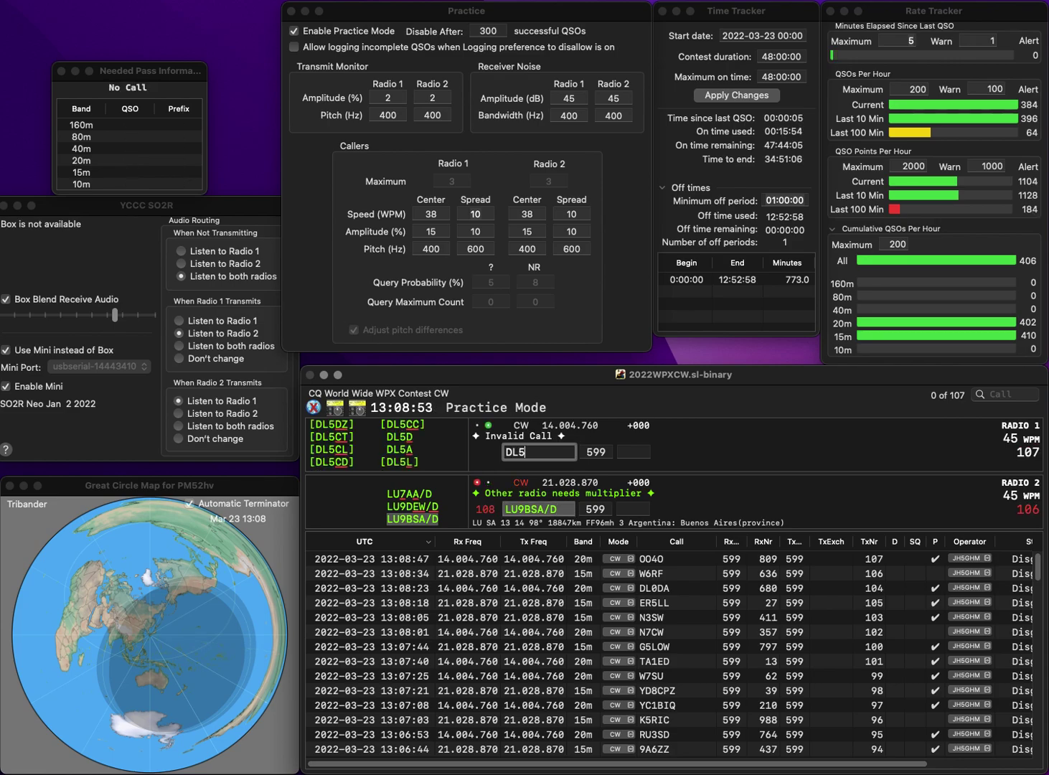
{"action": "key", "text": "Return"}
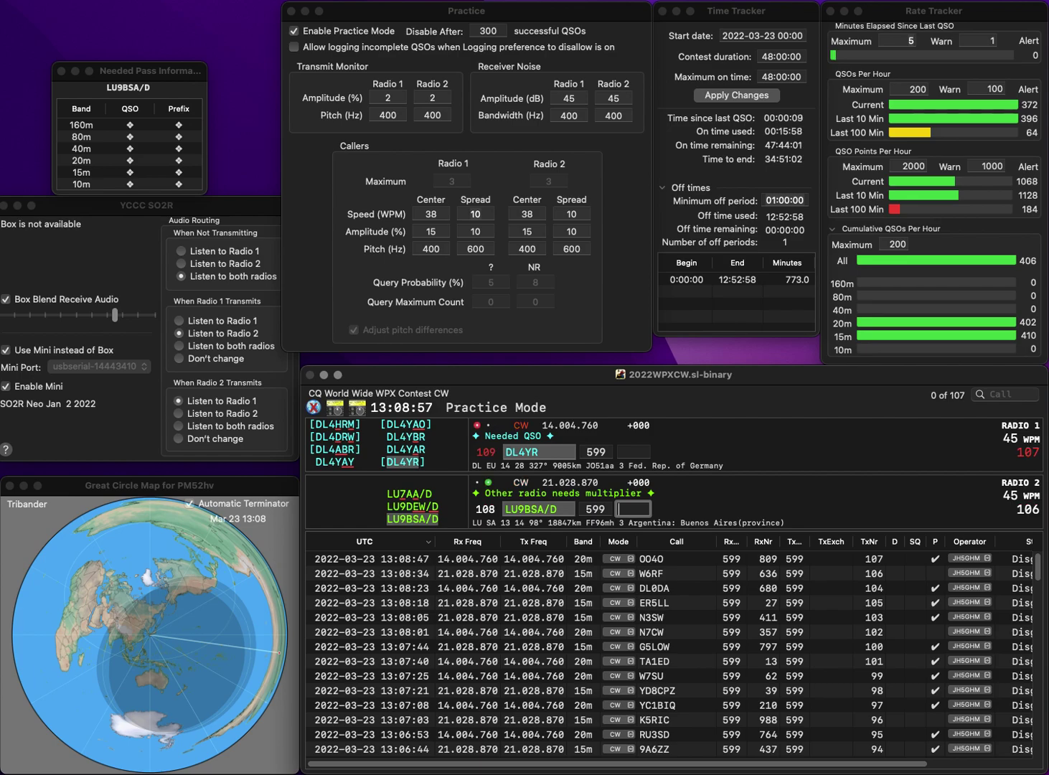
{"action": "type", "text": "434"}
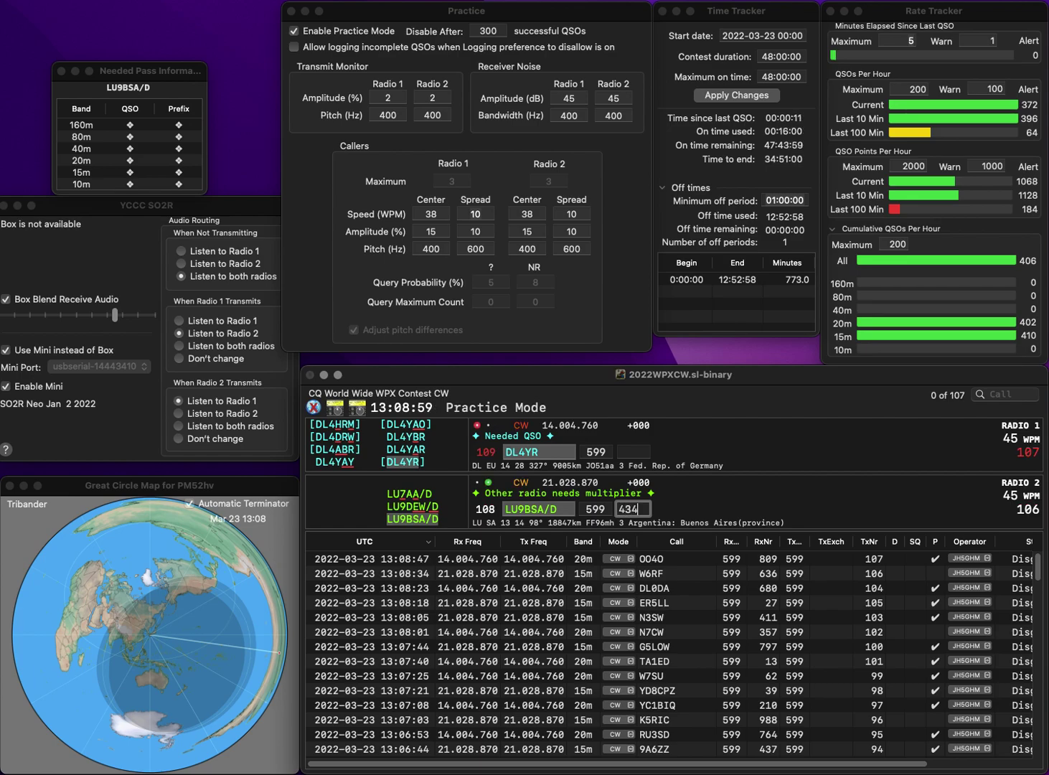
{"action": "left_click", "coordinate": [633, 451]}
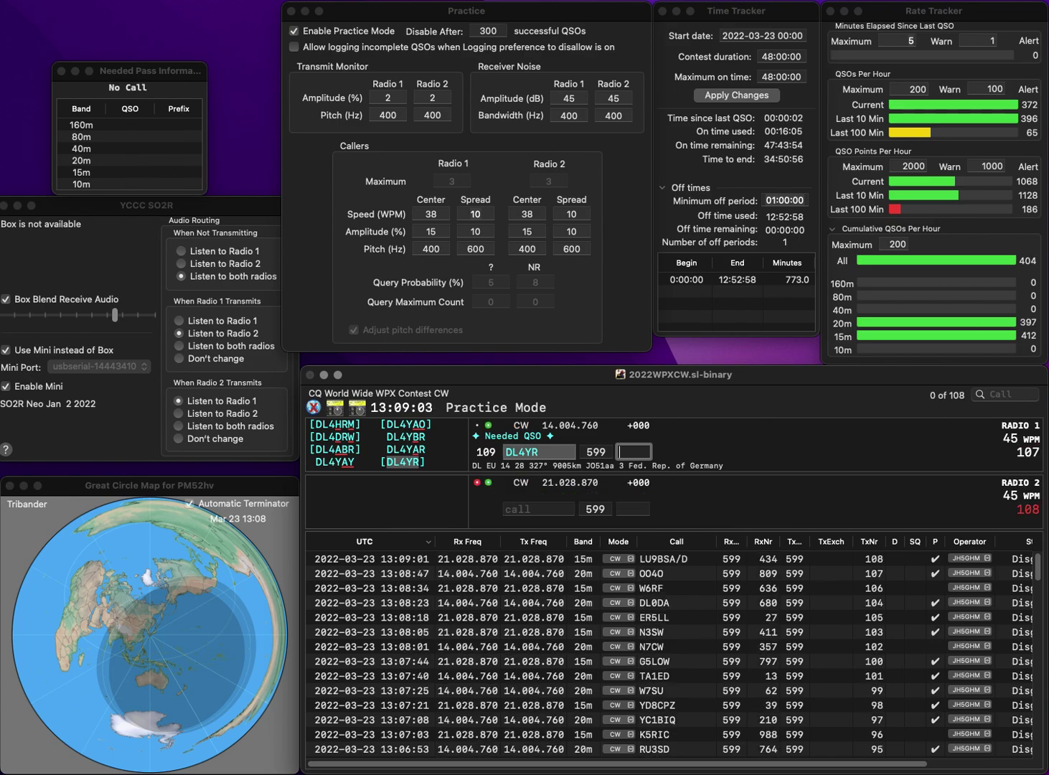
{"action": "key", "text": "Return"}
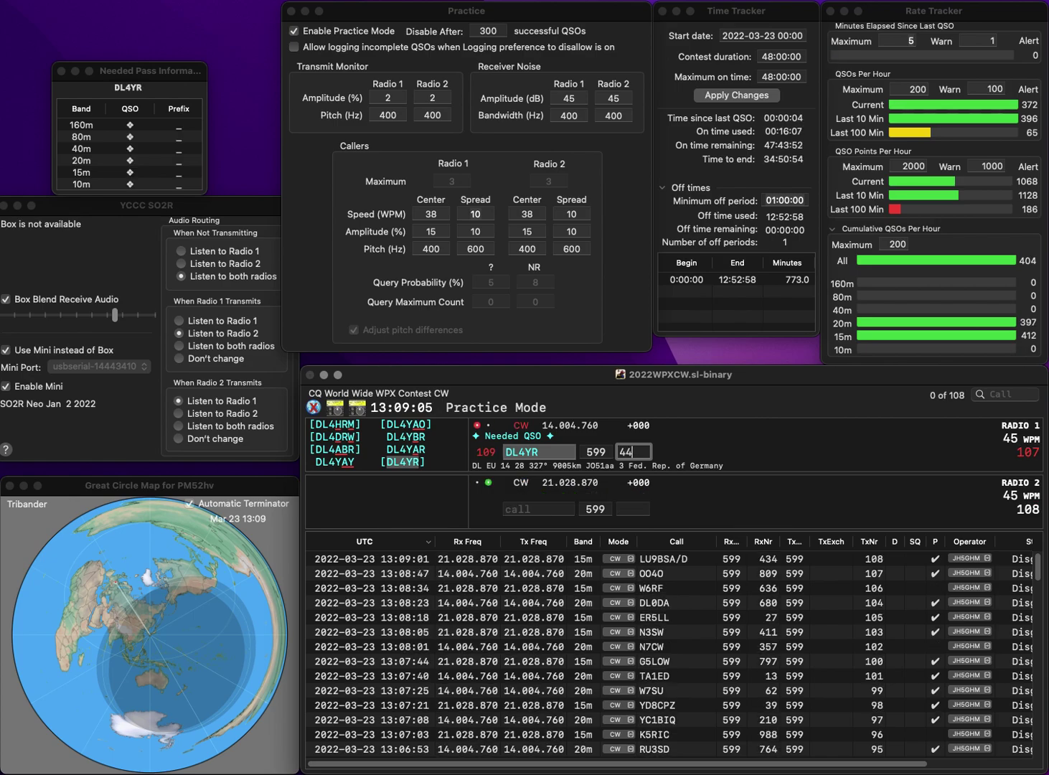
{"action": "type", "text": "445"}
{"action": "key", "text": "Return"}
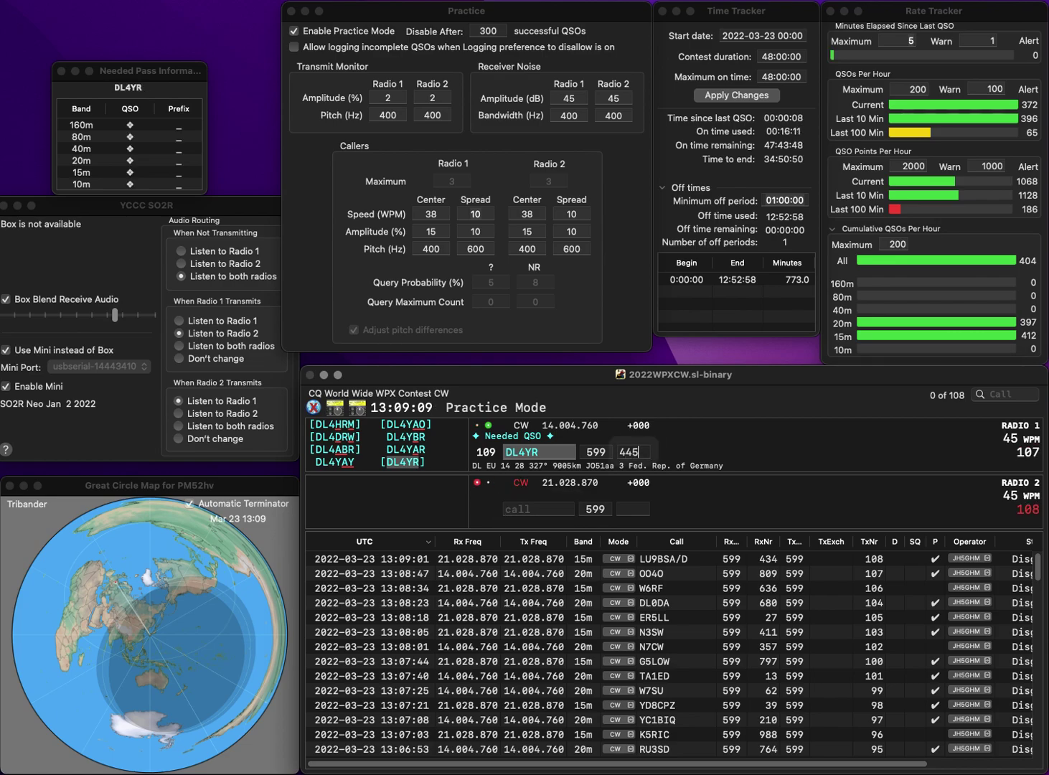
Answer SJ6W on Radio 2 and LW1D on Radio 1.
{"action": "type", "text": "SP"}
{"action": "key", "text": "BackSpace"}
{"action": "type", "text": "J6W"}
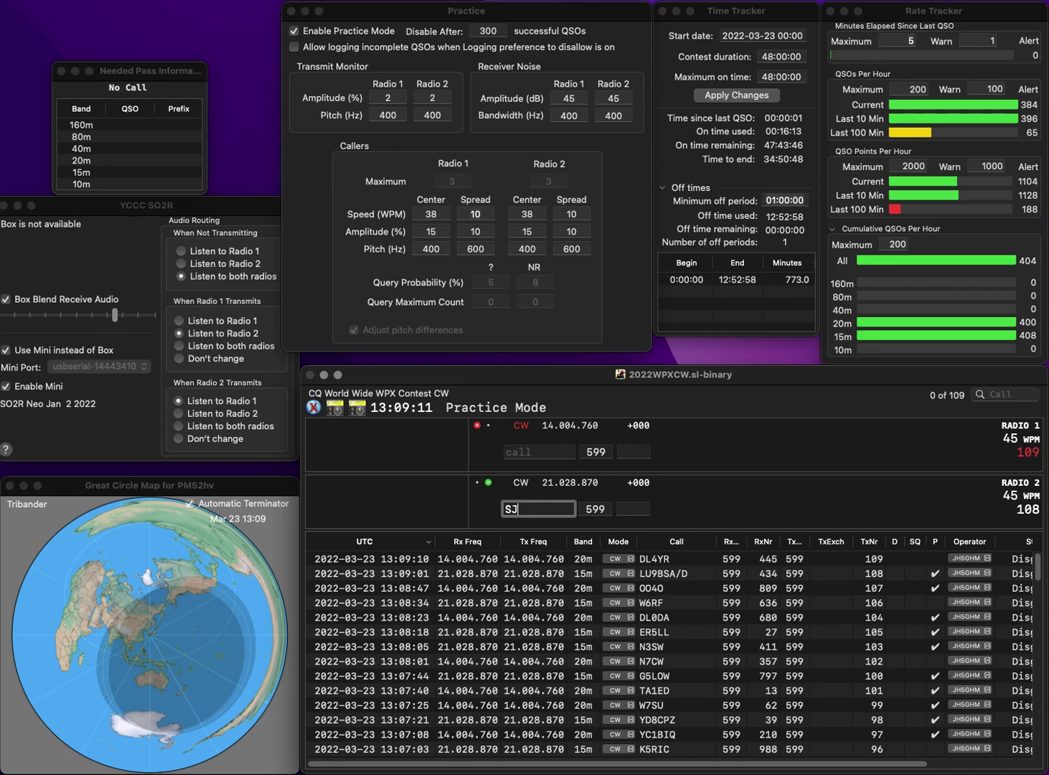
{"action": "key", "text": "Return"}
{"action": "type", "text": "LW1D"}
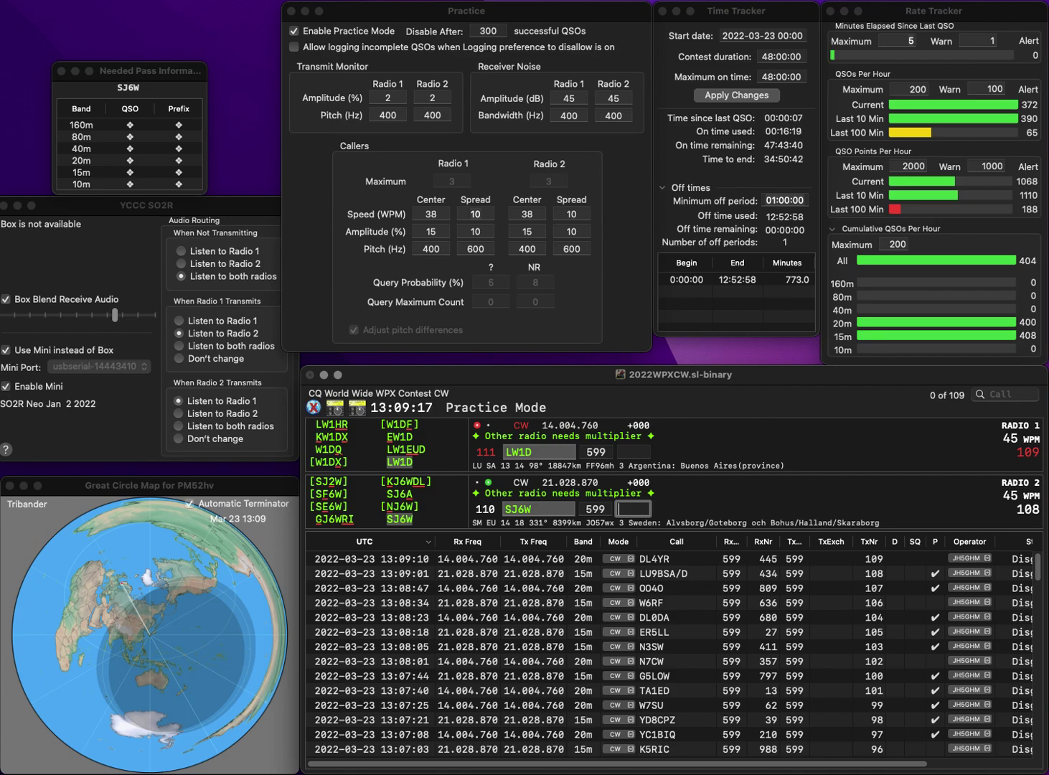
{"action": "type", "text": "338"}
Log SJ6W on Radio 2 with received number 338, and LW1D on Radio 1 with received number 500.
{"action": "key", "text": "Return"}
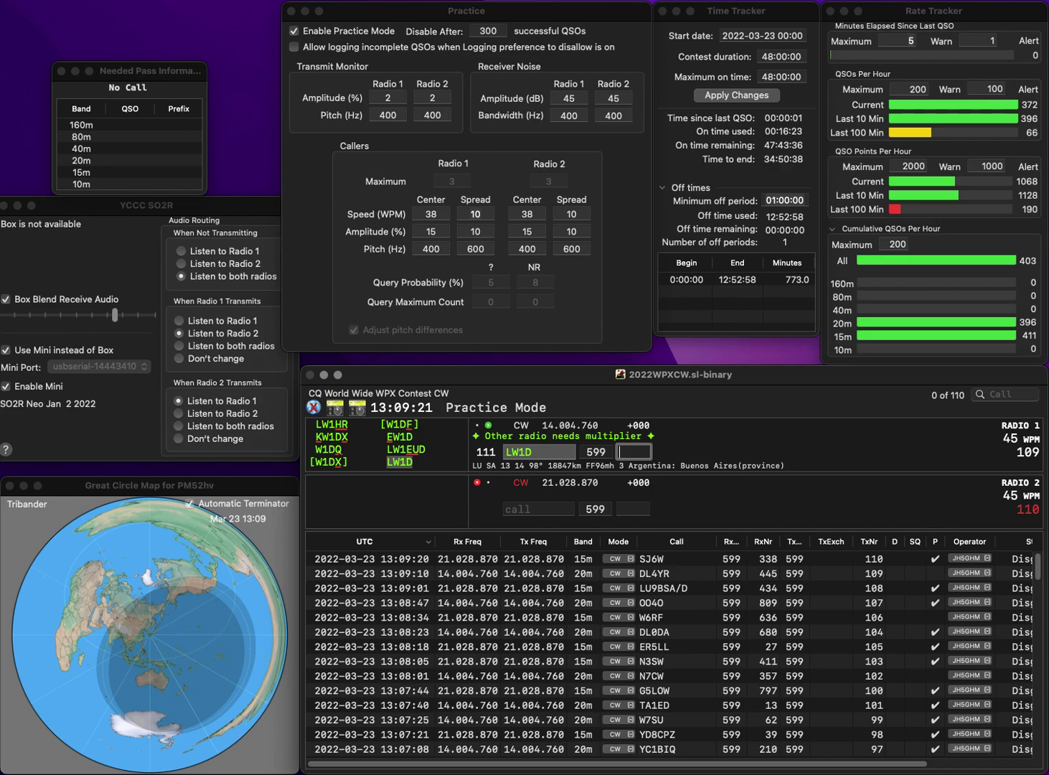
{"action": "type", "text": "500"}
{"action": "key", "text": "Return"}
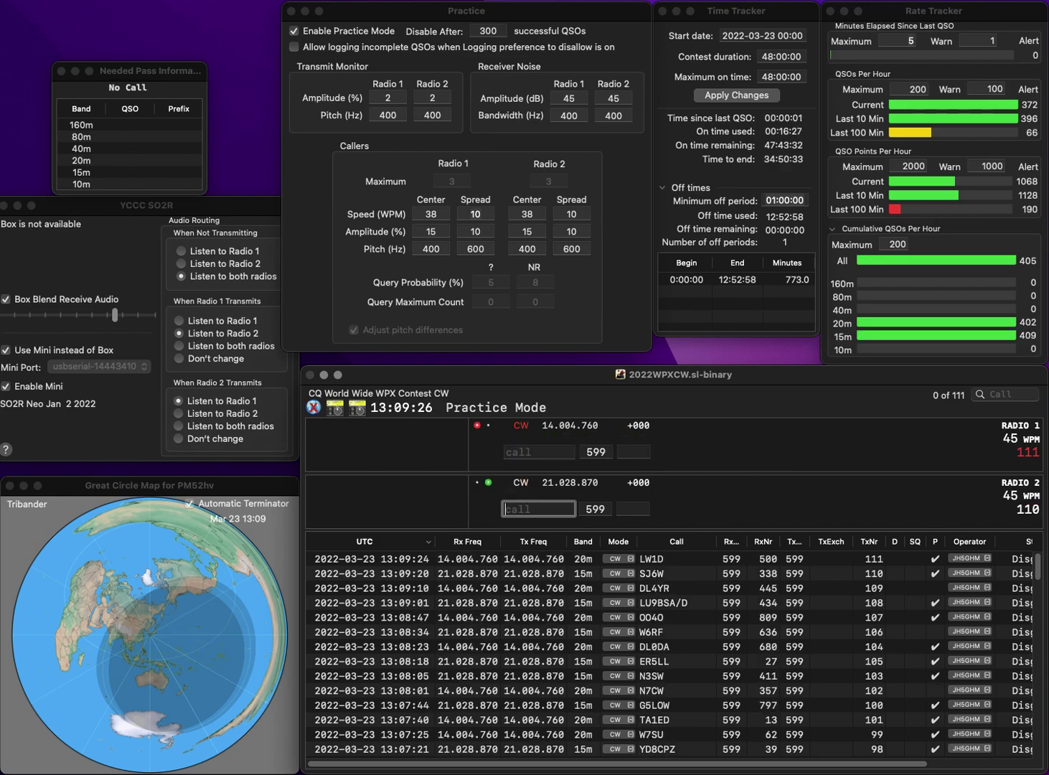
{"action": "type", "text": "1ZCV"}
{"action": "key", "text": "Return"}
{"action": "type", "text": "DL1NEO"}
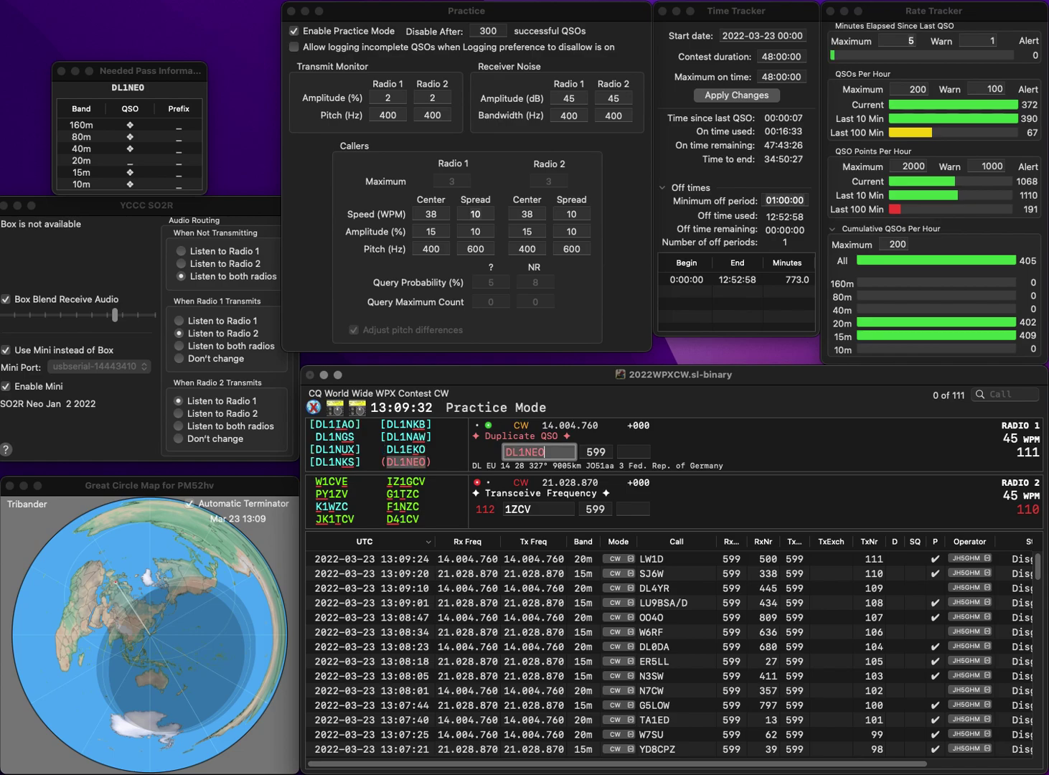
{"action": "key", "text": "Return"}
{"action": "type", "text": "IZ1"}
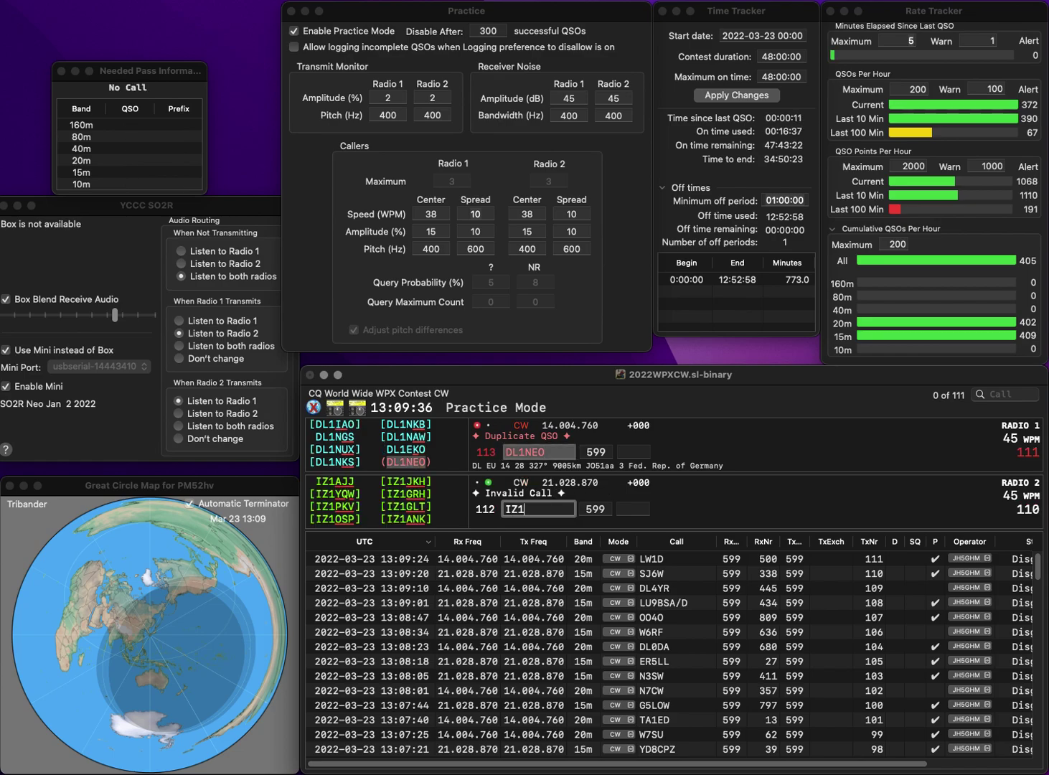
{"action": "type", "text": "CV"}
{"action": "key", "text": "Left"}
{"action": "type", "text": "G"}
{"action": "key", "text": "Return"}
{"action": "type", "text": "56"}
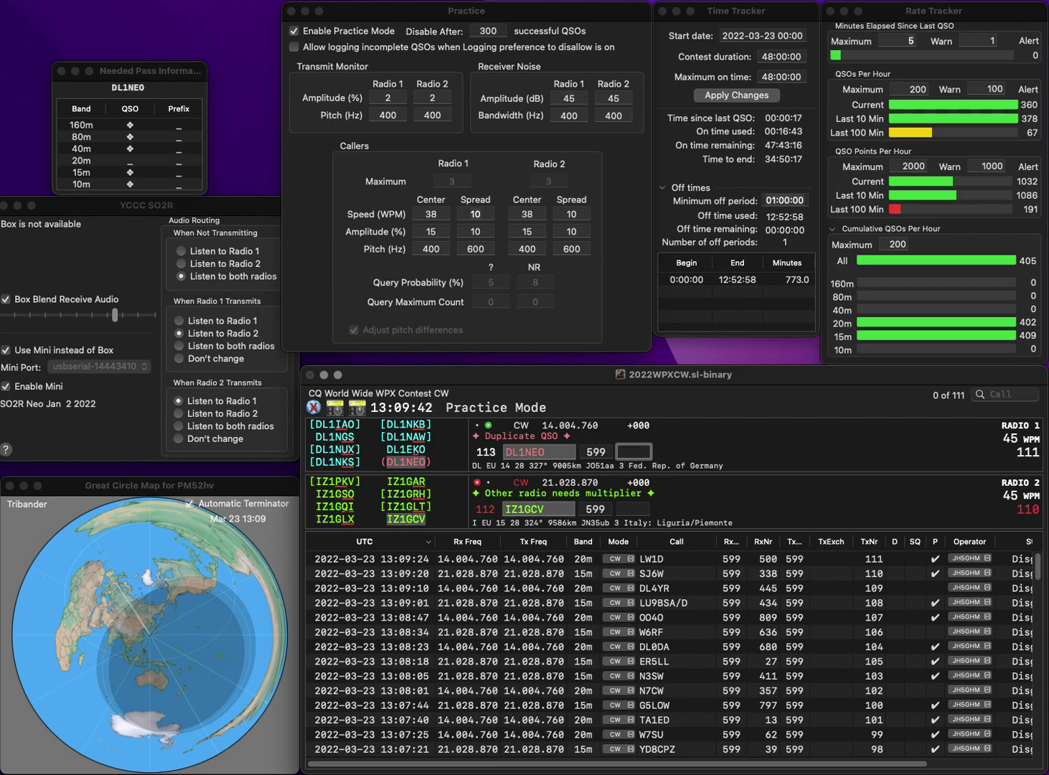
{"action": "key", "text": "Return"}
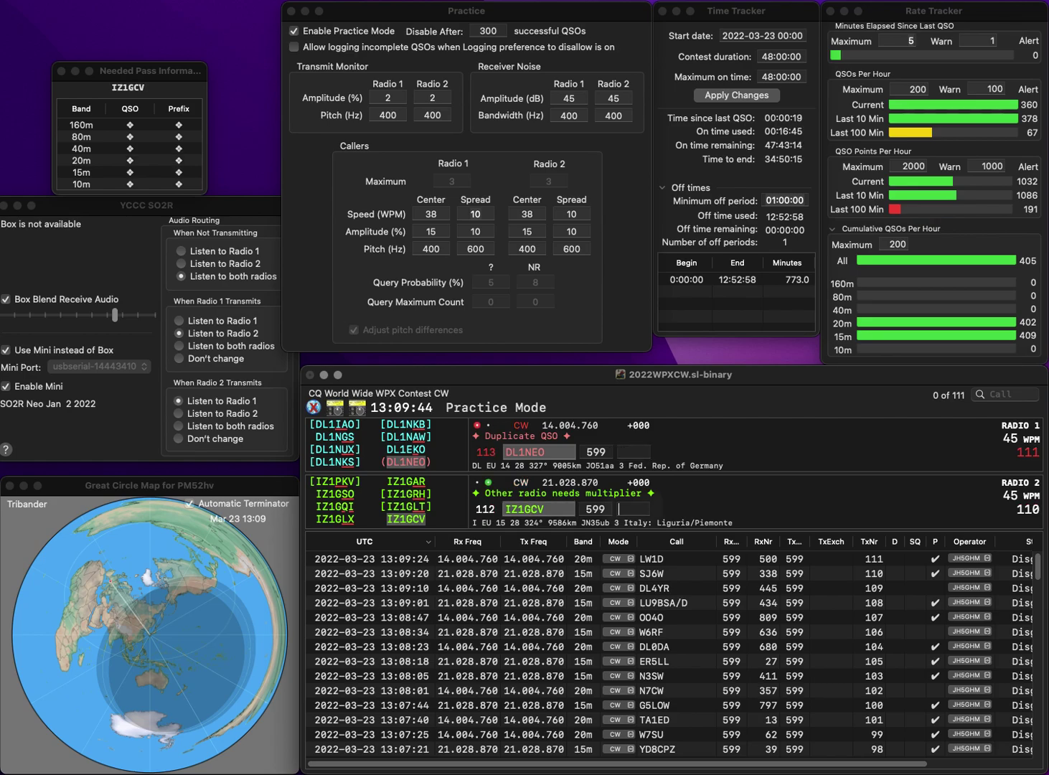
{"action": "type", "text": "830"}
{"action": "key", "text": "Return"}
{"action": "type", "text": "6"}
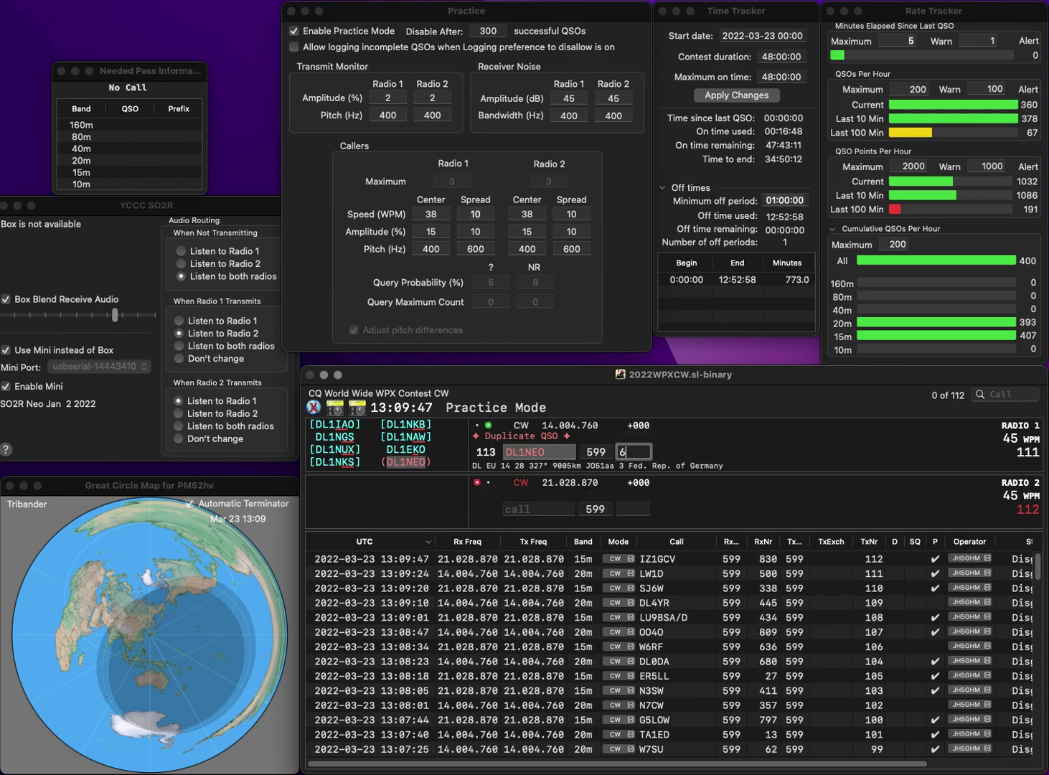
{"action": "type", "text": "42"}
{"action": "key", "text": "Return"}
{"action": "type", "text": "JF1"}
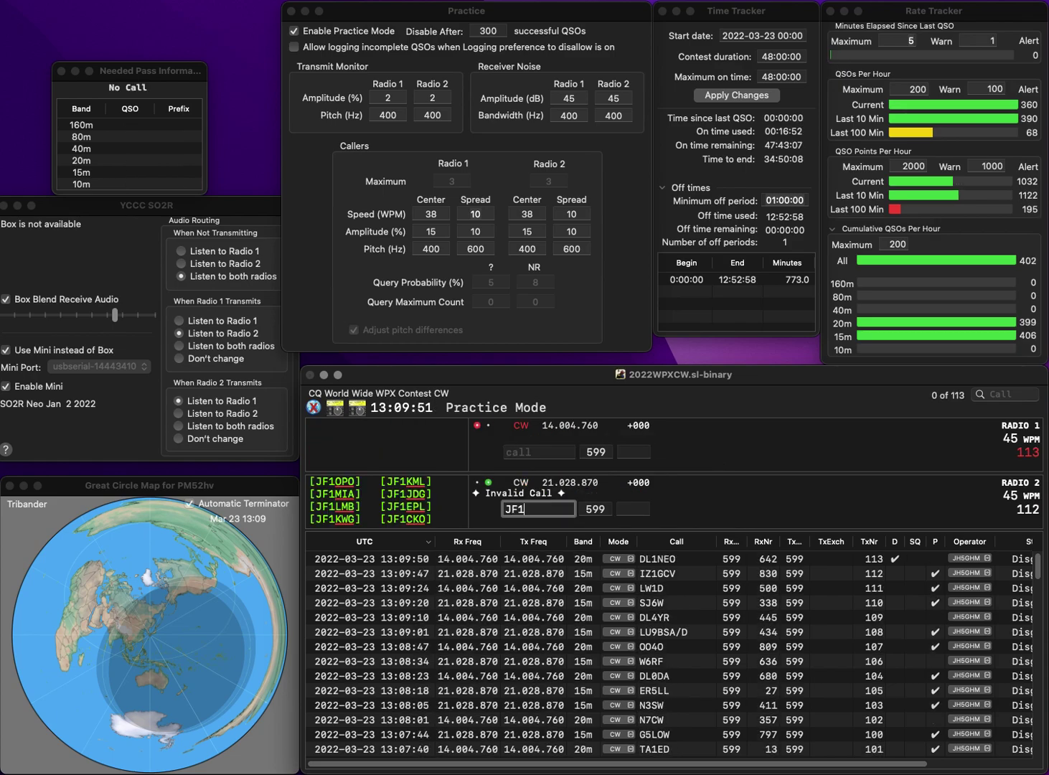
{"action": "type", "text": "GZZ//"}
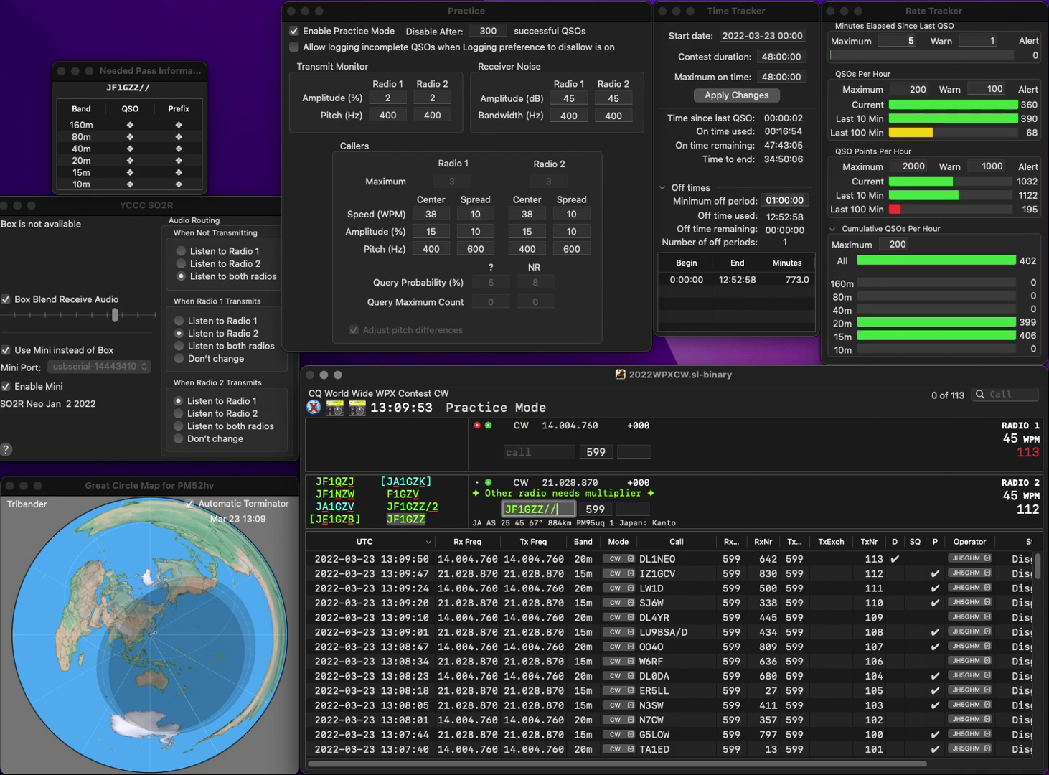
{"action": "type", "text": "2"}
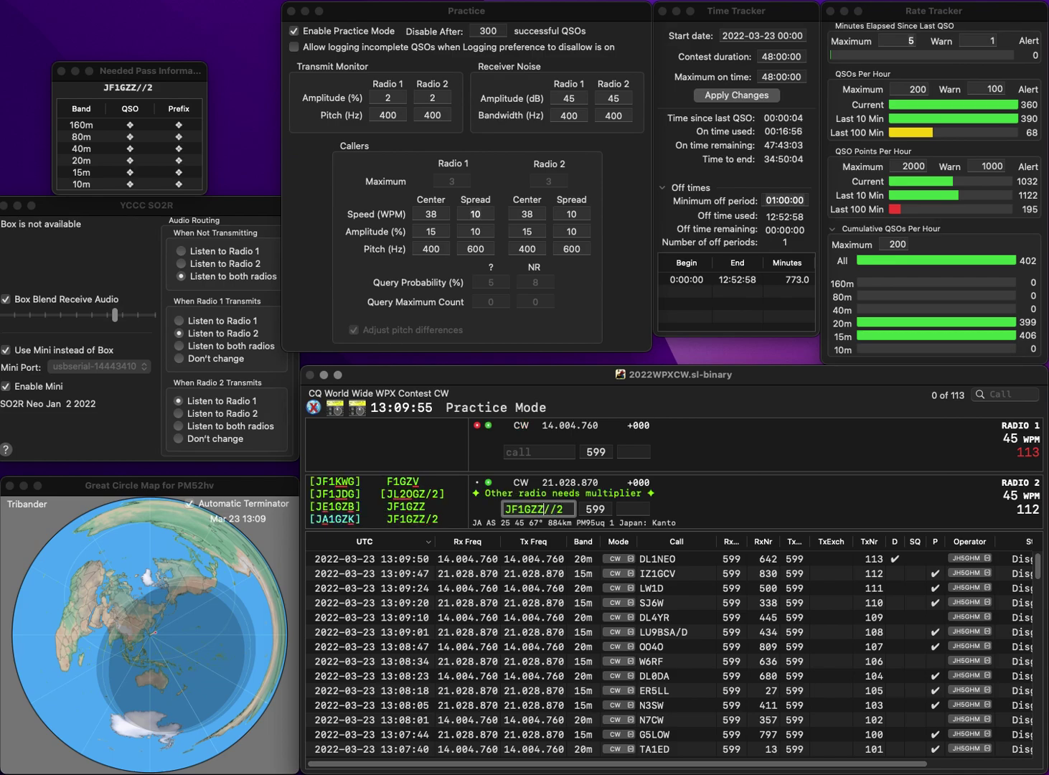
{"action": "key", "text": "Delete"}
{"action": "key", "text": "Return"}
{"action": "type", "text": "KA0AL"}
{"action": "key", "text": "Return"}
{"action": "key", "text": "space"}
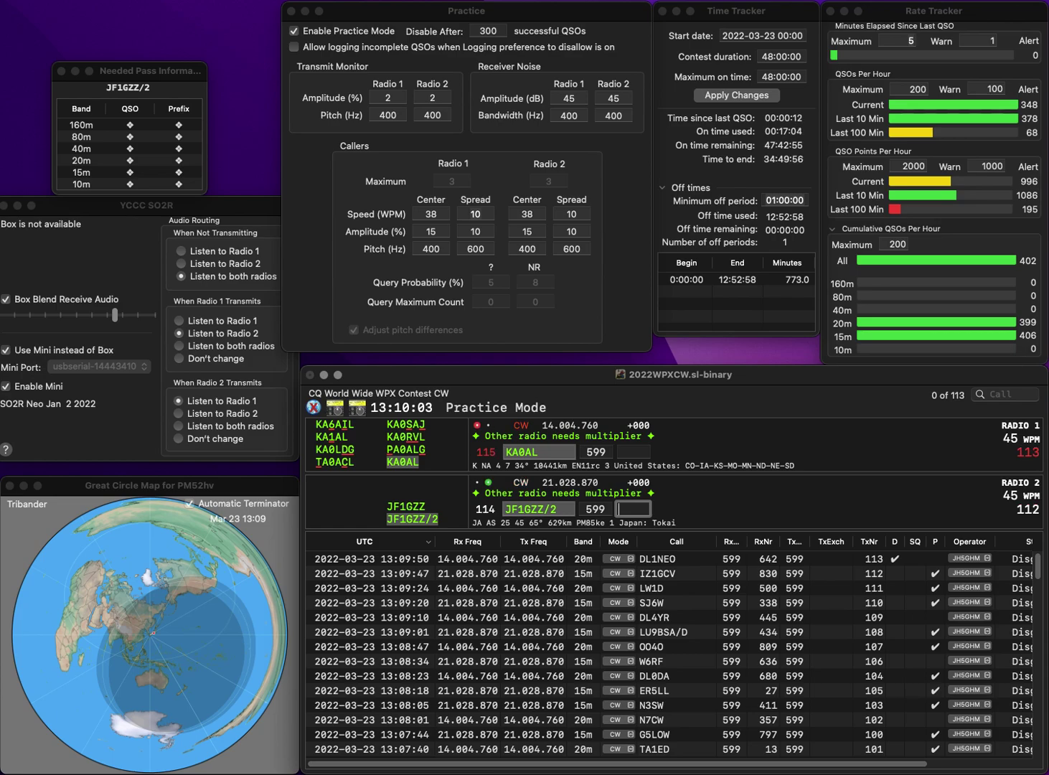
{"action": "type", "text": "708"}
{"action": "key", "text": "Return"}
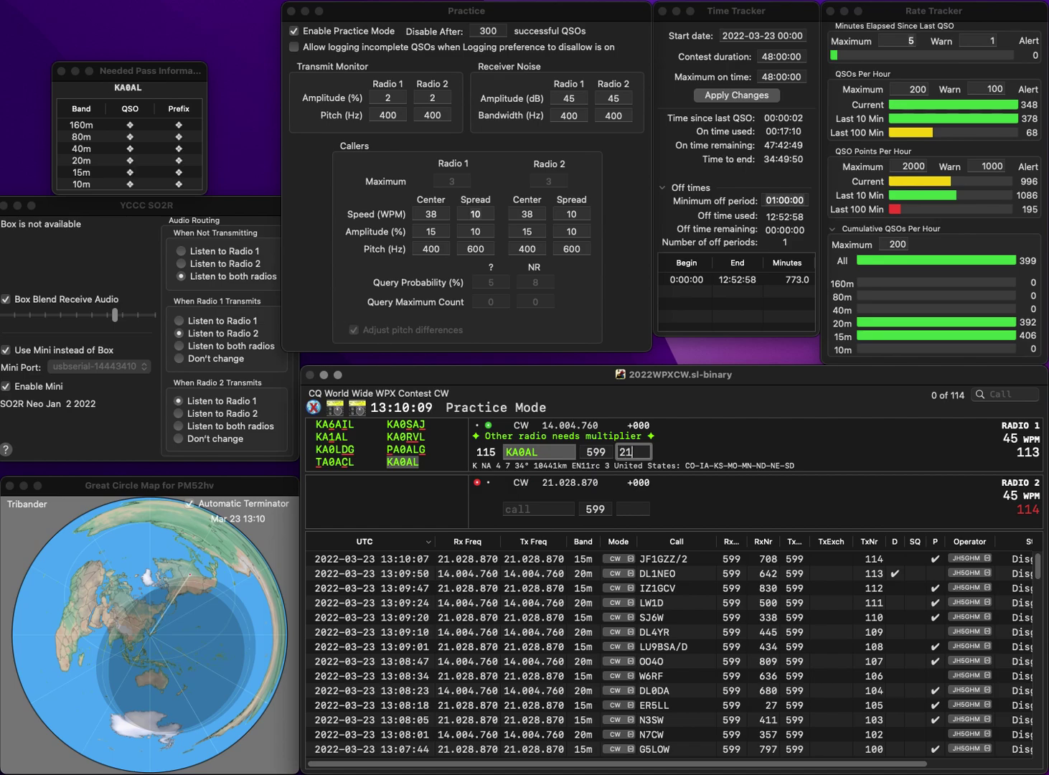
{"action": "type", "text": "5"}
{"action": "key", "text": "Return"}
Enter the callsign SM5EIE on Radio 2 and answer it.
{"action": "type", "text": "SM5EIE"}
{"action": "key", "text": "Return"}
Copy the Radio 1 caller's suffix 4LA, add the prefix to make KQ4LA, and answer it.
{"action": "type", "text": "4L"}
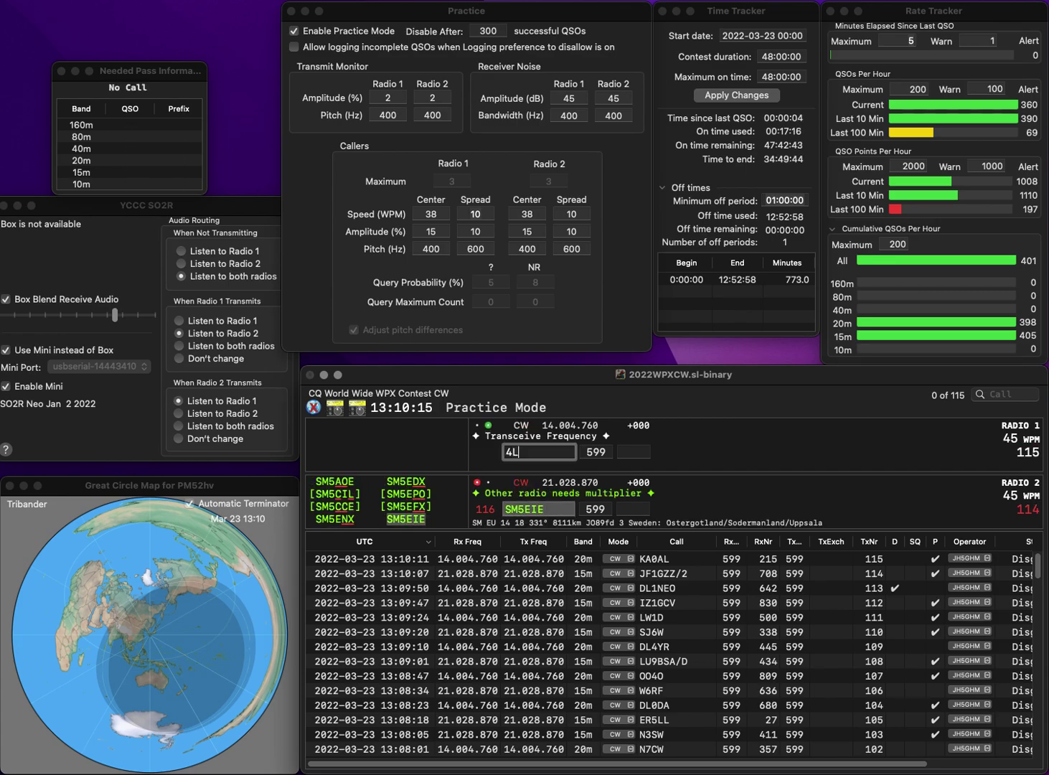
{"action": "type", "text": "A"}
{"action": "key", "text": "Left"}
{"action": "key", "text": "Left"}
{"action": "key", "text": "Left"}
{"action": "type", "text": "KQ"}
{"action": "key", "text": "Return"}
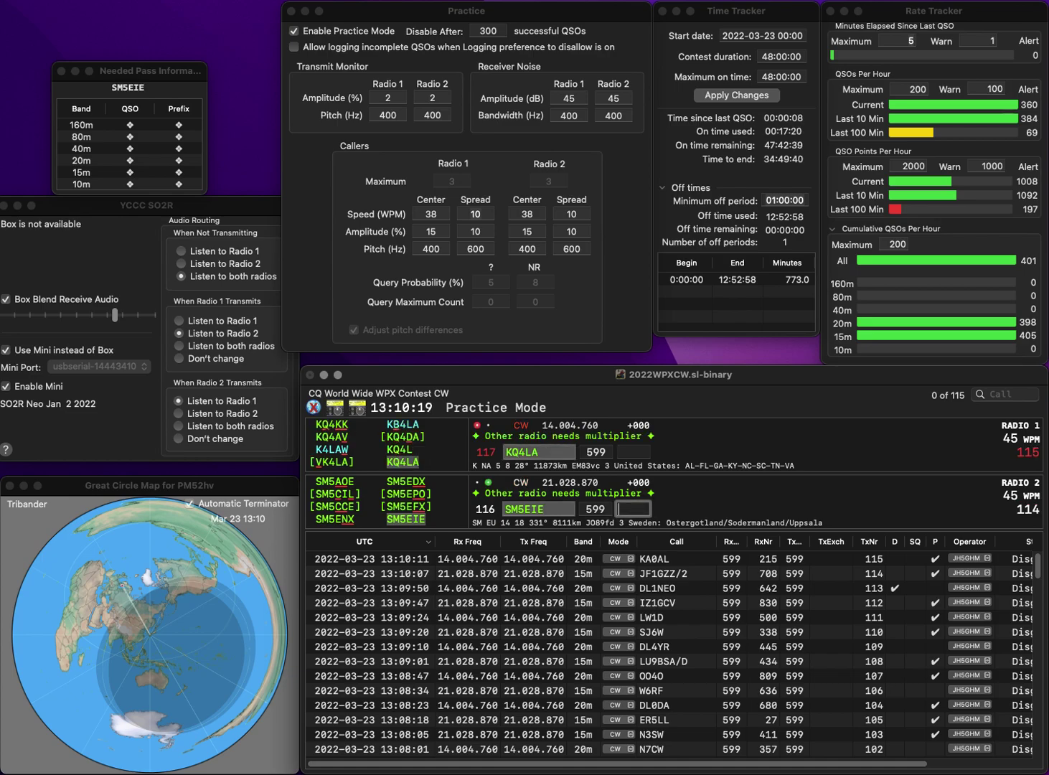
{"action": "type", "text": "1"}
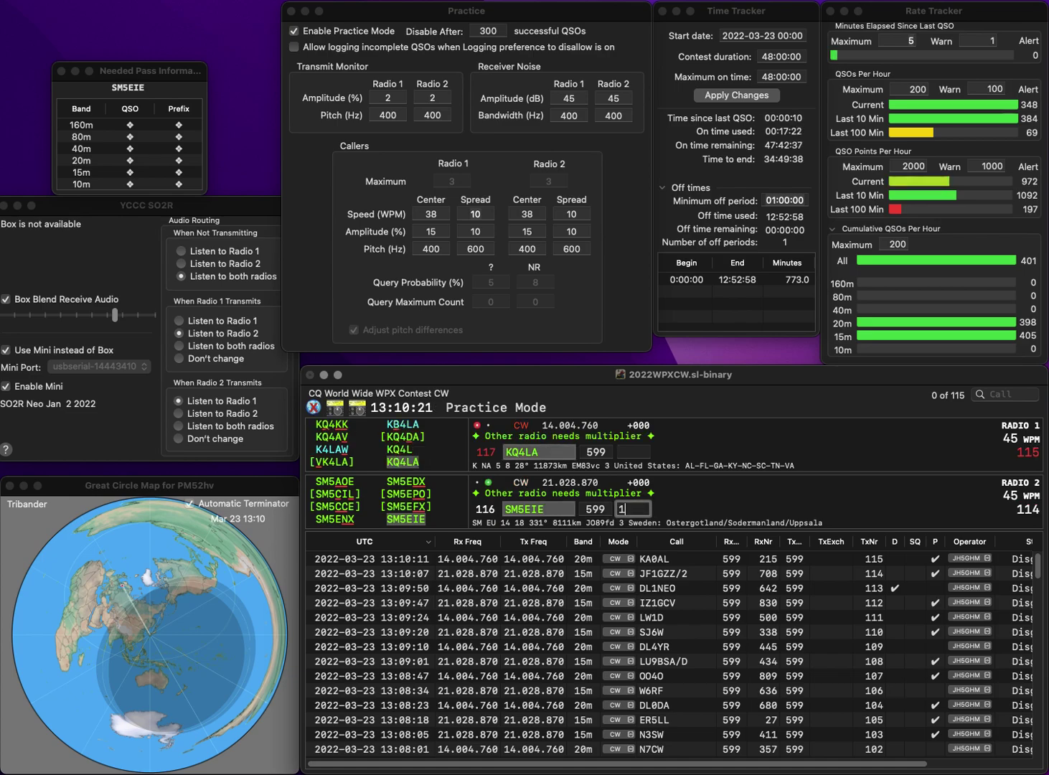
{"action": "type", "text": "14"}
{"action": "key", "text": "Return"}
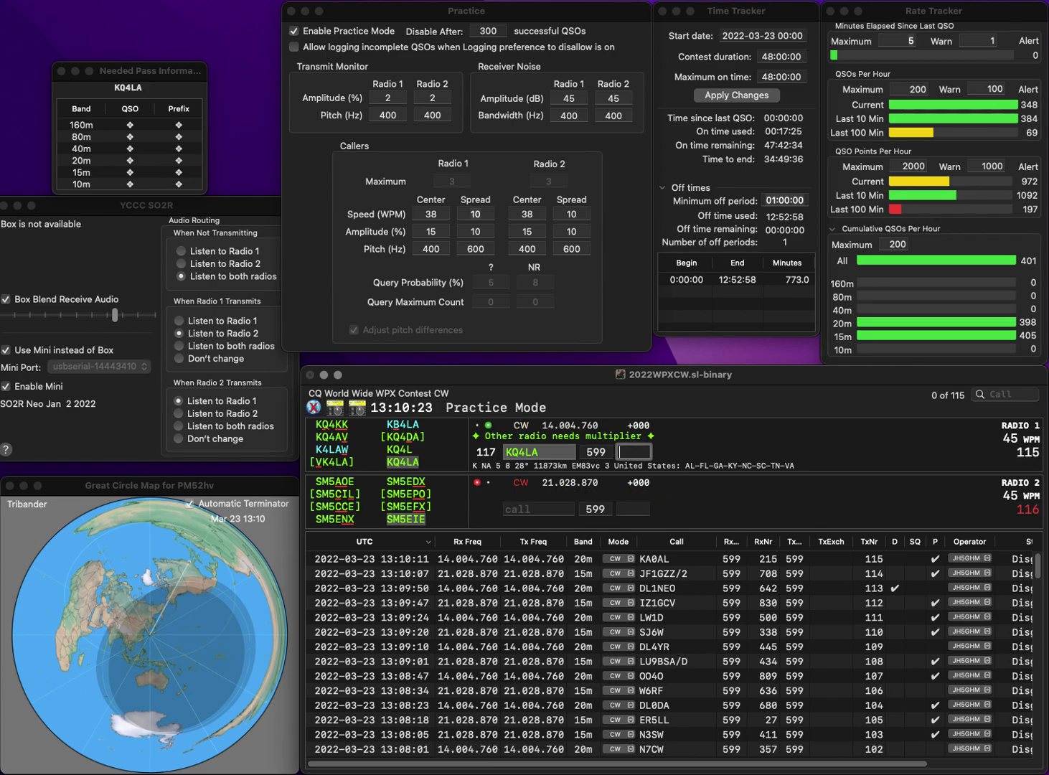
{"action": "type", "text": "379"}
{"action": "key", "text": "Return"}
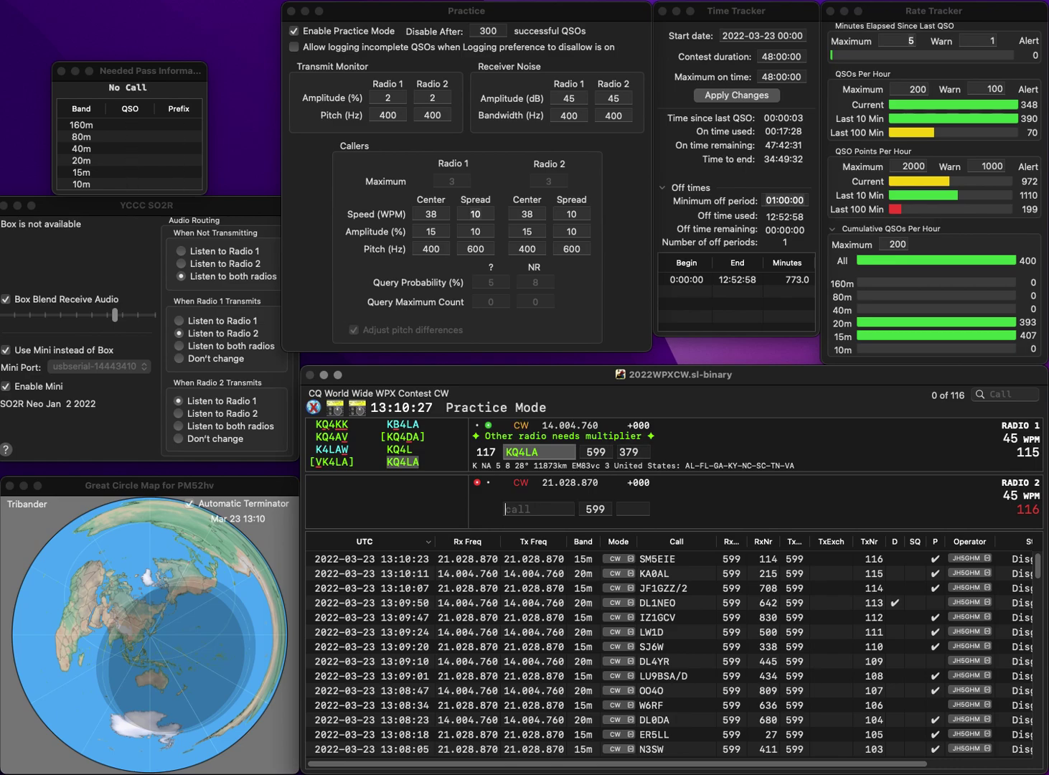
Answer I2BRT on Radio 2 and the partial call CA on Radio 1.
{"action": "type", "text": "2B"}
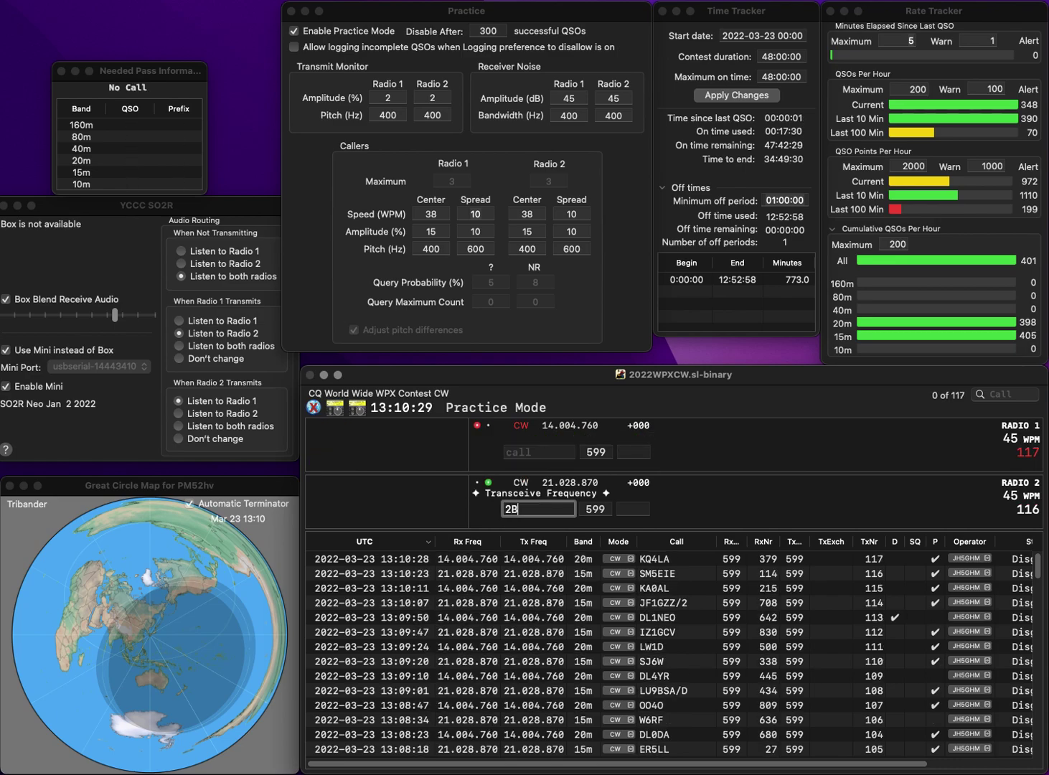
{"action": "type", "text": "RT"}
{"action": "key", "text": "Home"}
{"action": "type", "text": "I"}
{"action": "key", "text": "Return"}
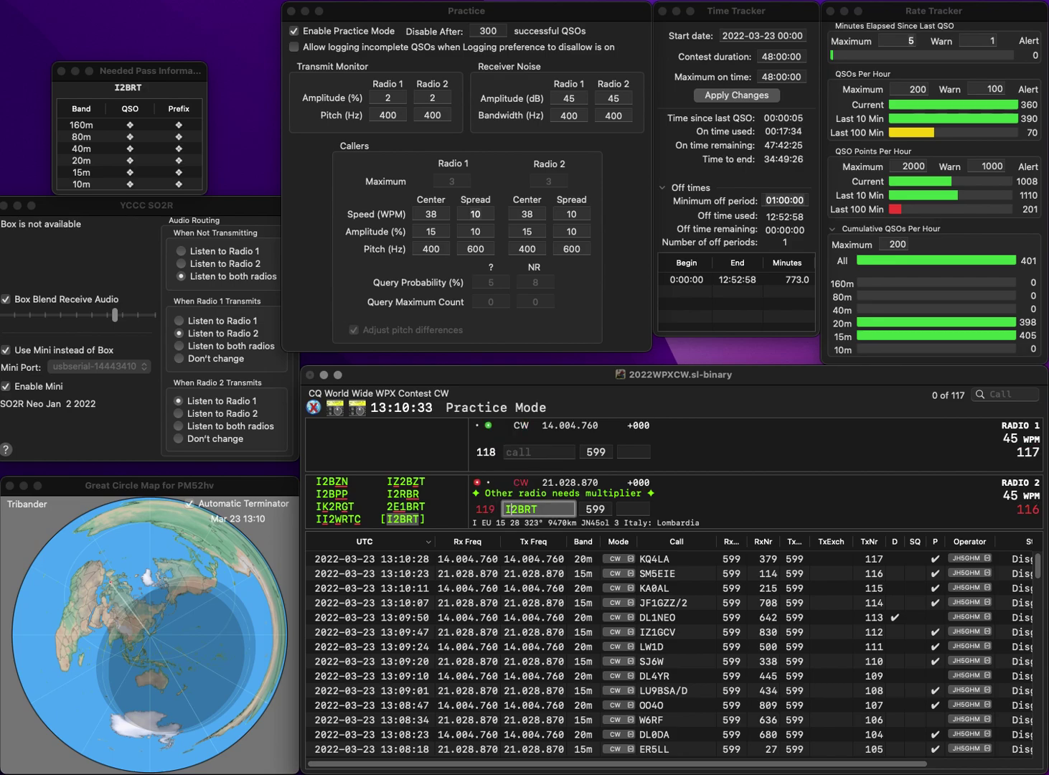
{"action": "type", "text": "CA"}
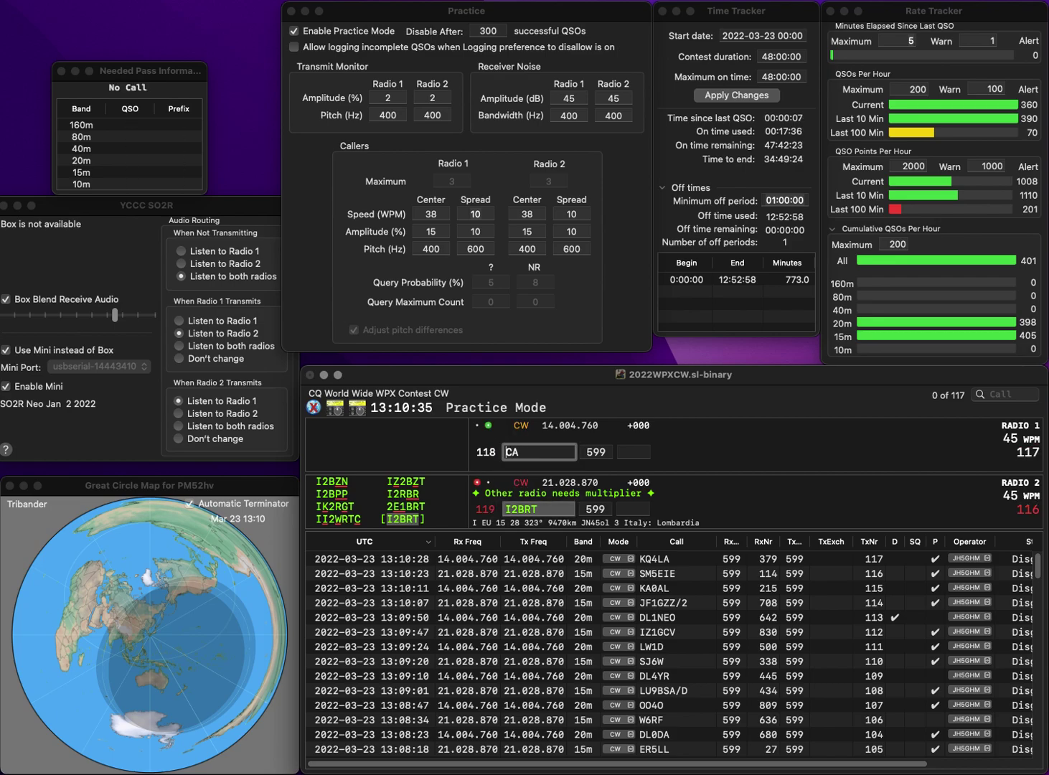
{"action": "key", "text": "Return"}
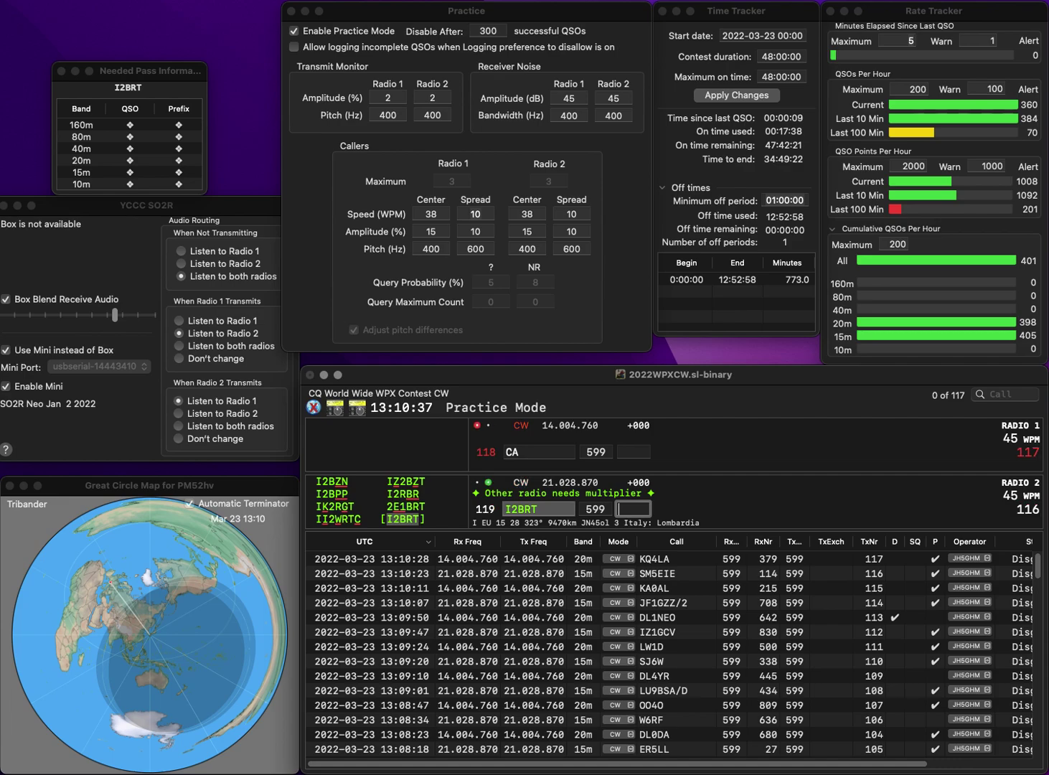
Log I2BRT on Radio 2 with received number 248, and complete the Radio 1 callsign as DX7CA and answer it.
{"action": "type", "text": "248"}
{"action": "key", "text": "Return"}
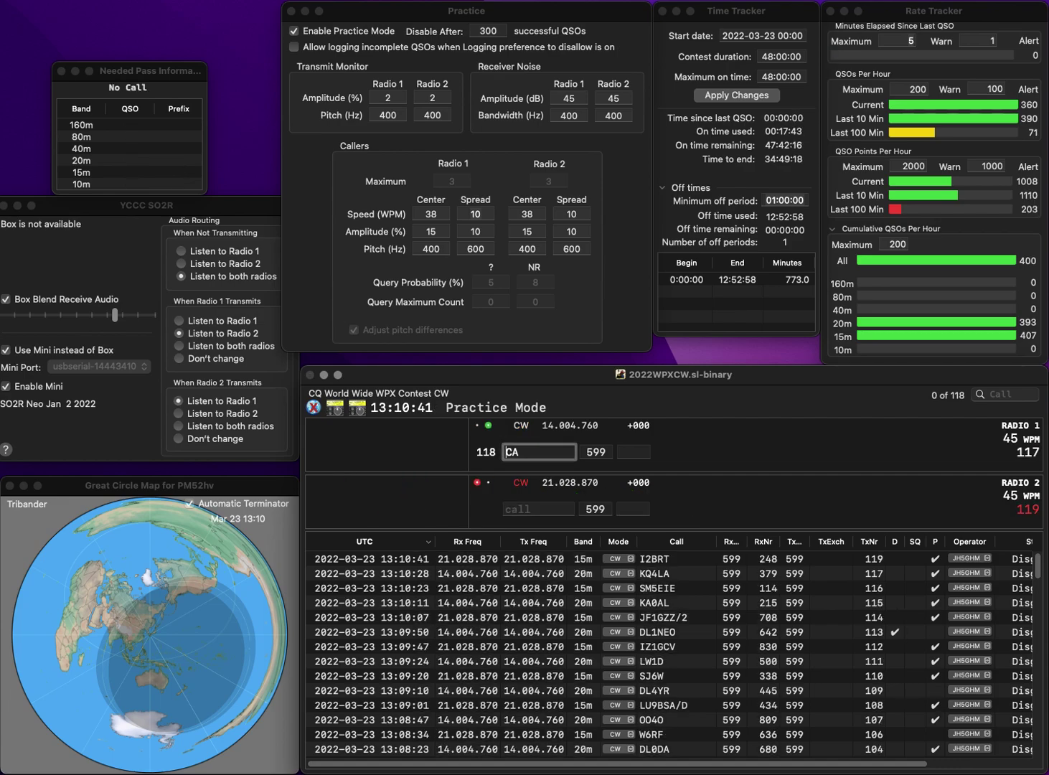
{"action": "type", "text": "DX7"}
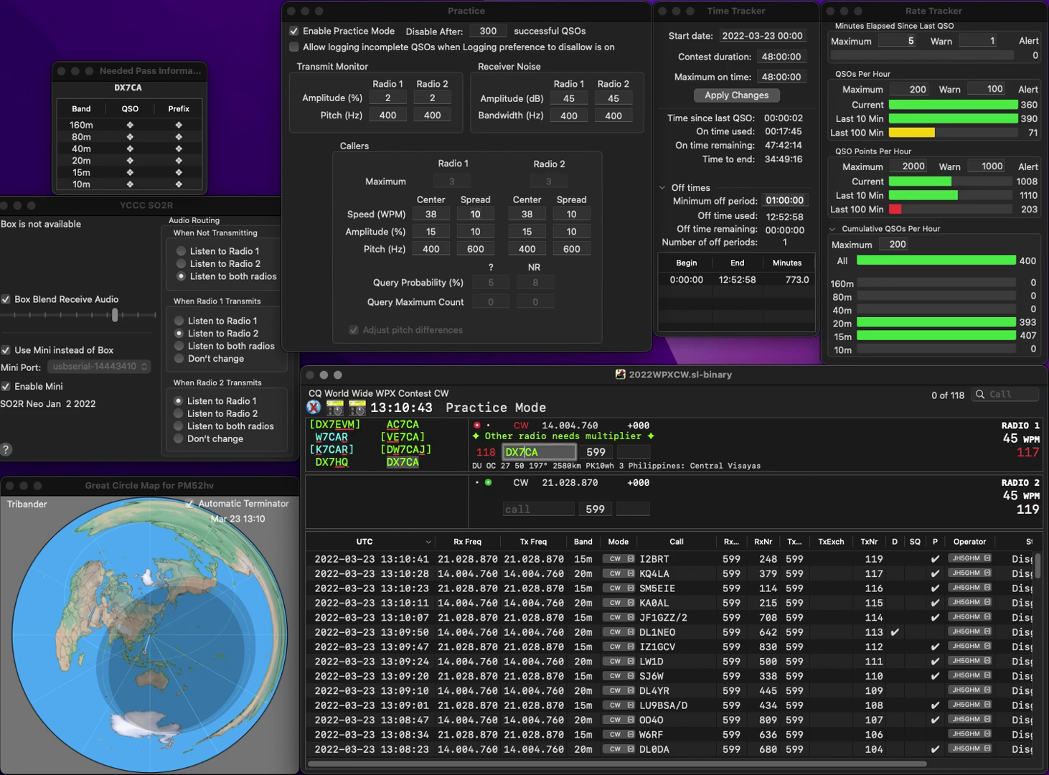
{"action": "key", "text": "Return"}
Answer the partial call KBRUU on Radio 2, and log DX7CA on Radio 1 with received number 983.
{"action": "type", "text": "KB"}
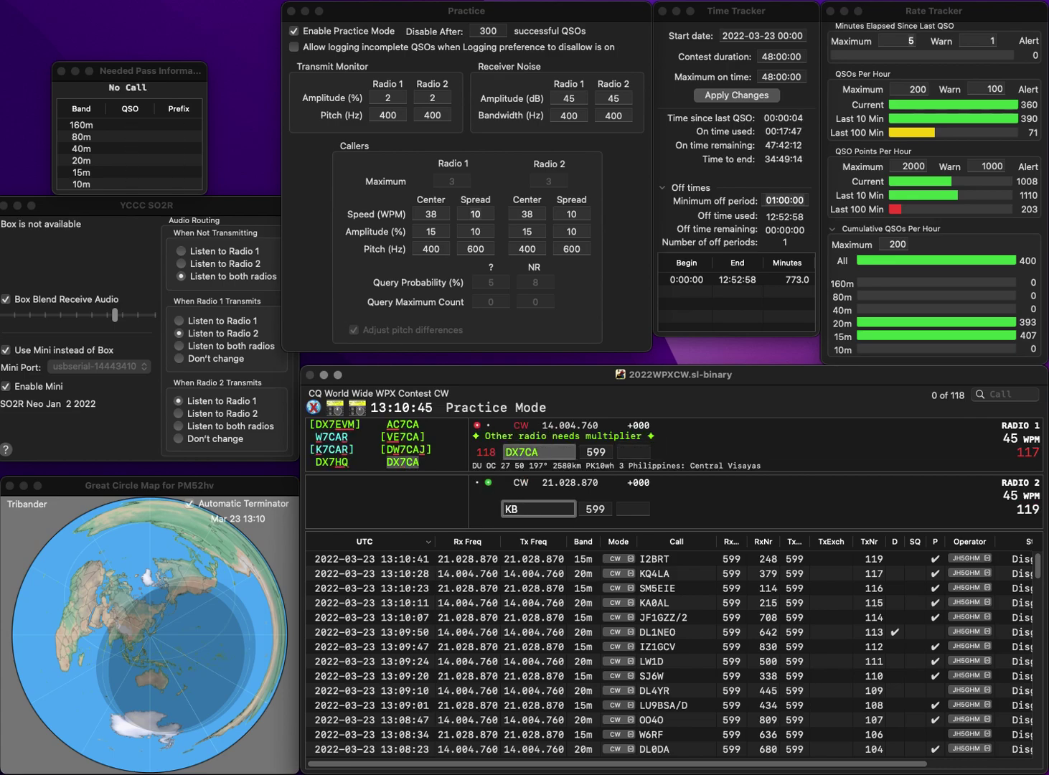
{"action": "type", "text": "RUU"}
{"action": "key", "text": "Left"}
{"action": "key", "text": "Left"}
{"action": "key", "text": "Left"}
{"action": "key", "text": "Left"}
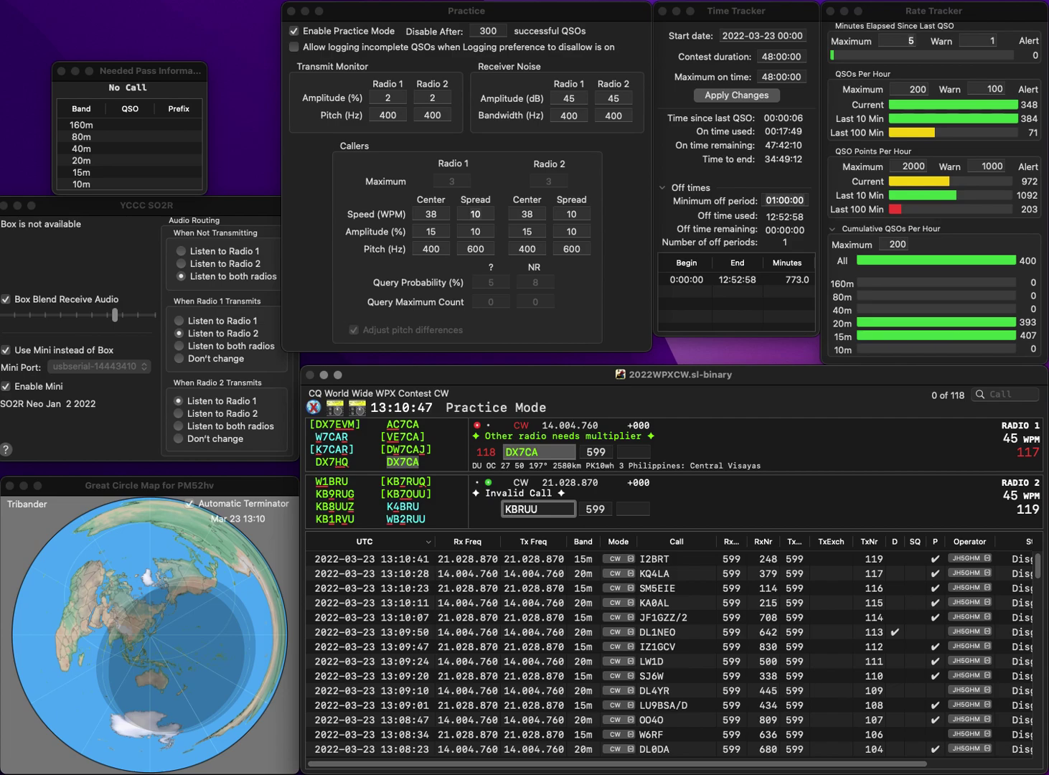
{"action": "key", "text": "Return"}
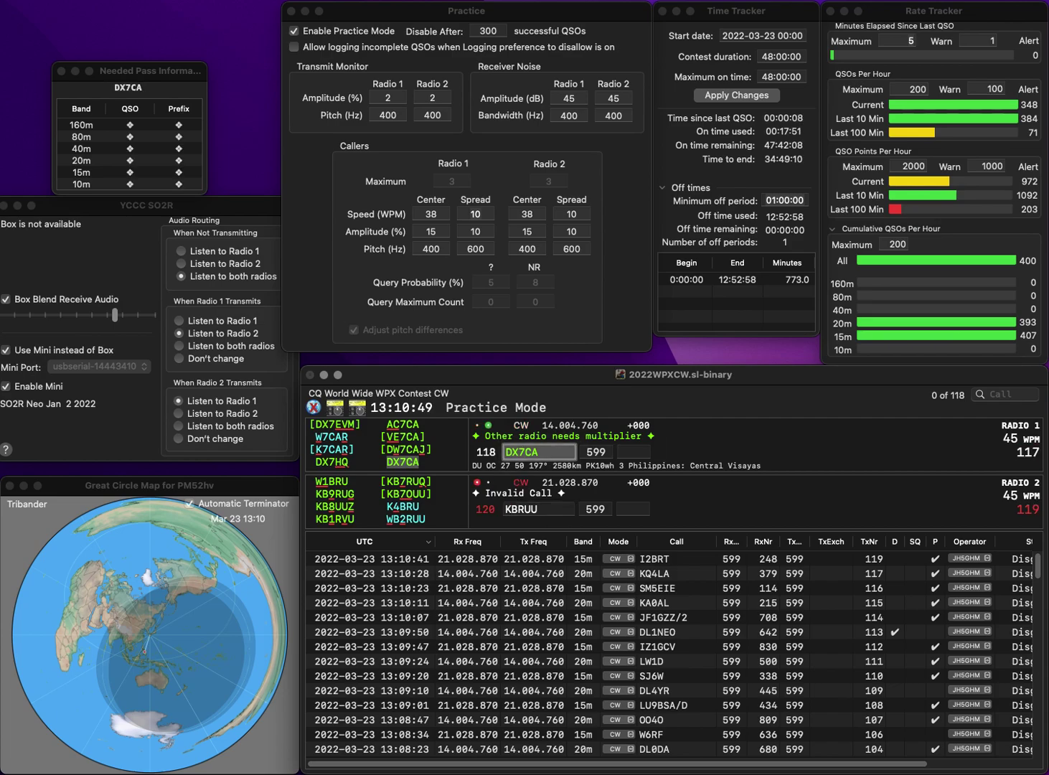
{"action": "type", "text": "983"}
{"action": "key", "text": "Return"}
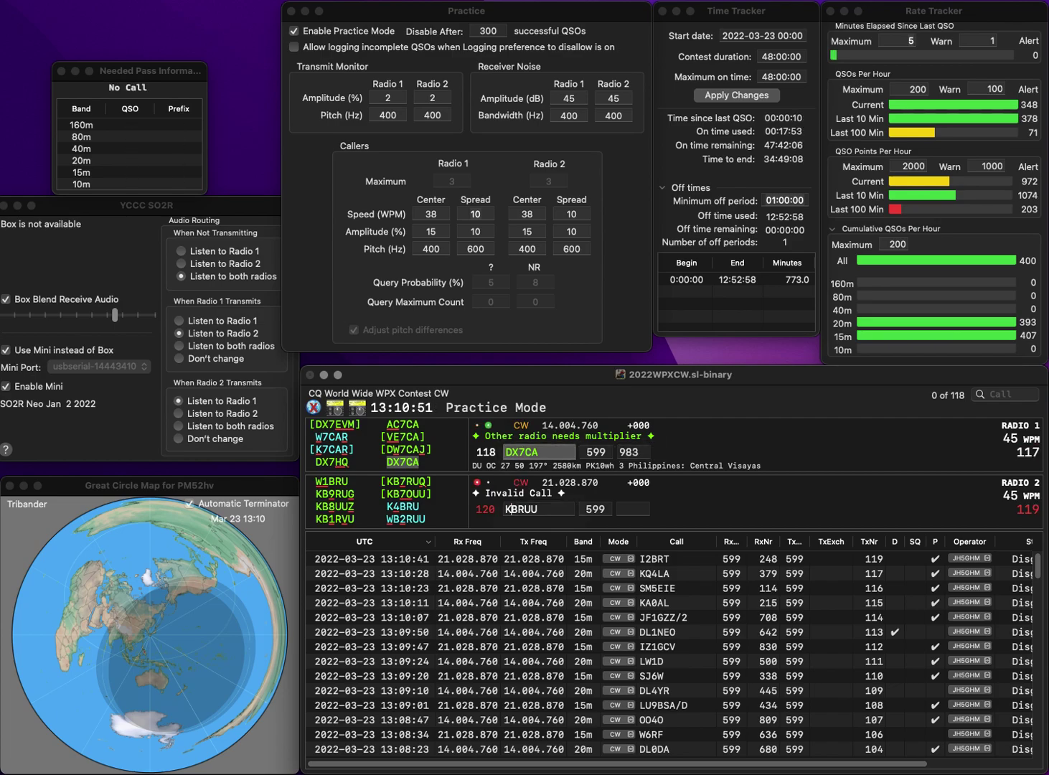
{"action": "key", "text": "BackSpace"}
{"action": "key", "text": "Delete"}
{"action": "type", "text": "K"}
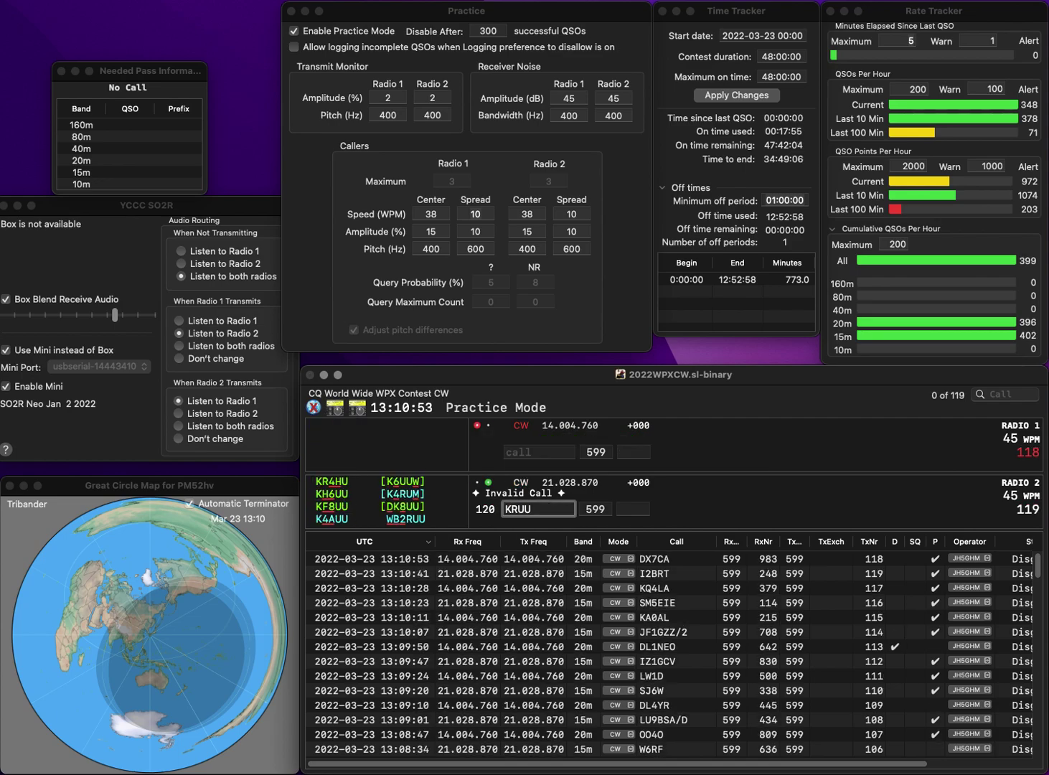
{"action": "type", "text": "B1"}
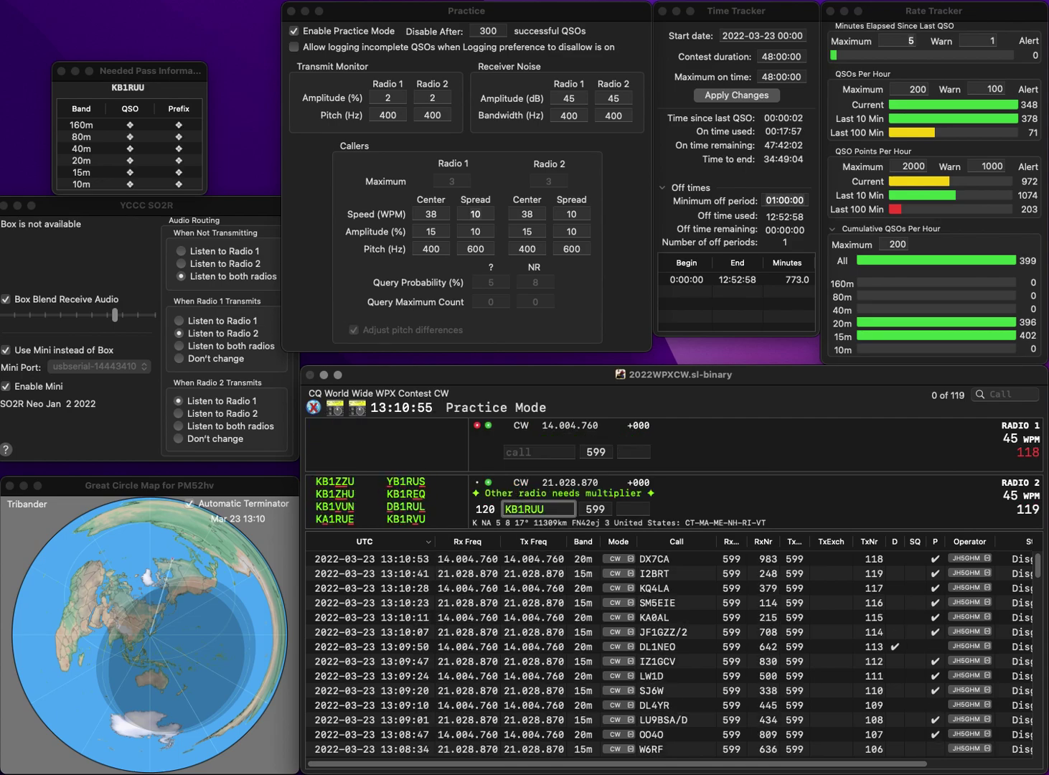
Correct the Radio 2 callsign to KB1RVU and answer it.
{"action": "key", "text": "BackSpace"}
{"action": "type", "text": "V"}
{"action": "key", "text": "Return"}
{"action": "type", "text": "VE1"}
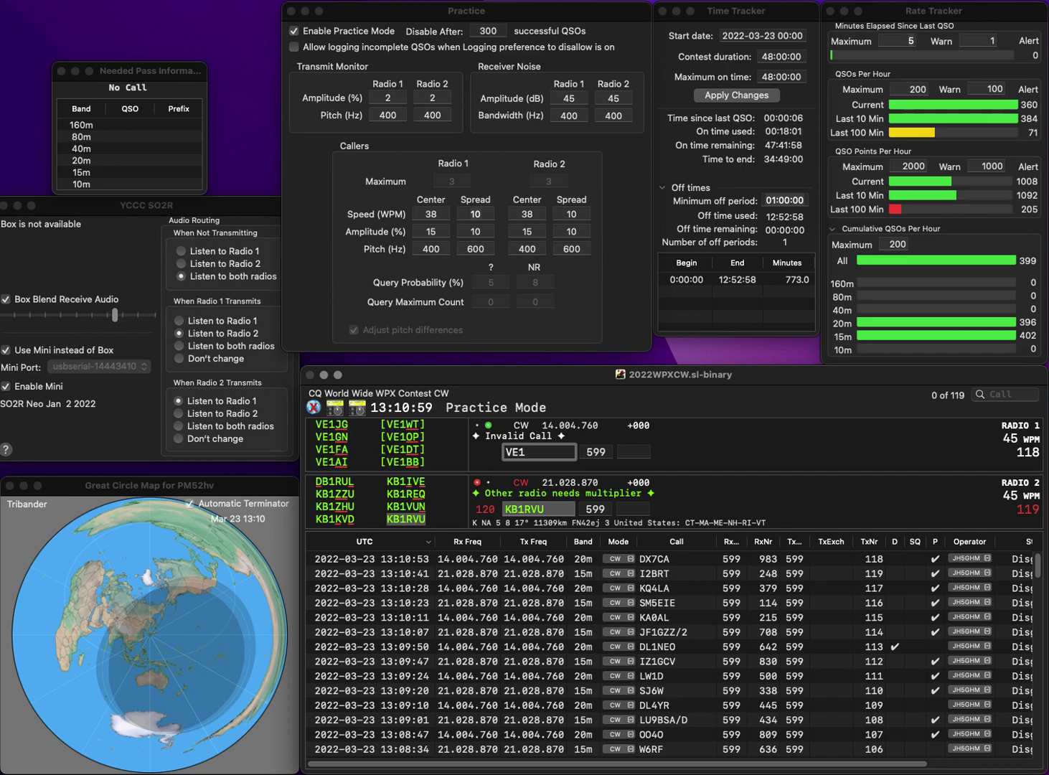
{"action": "type", "text": "ZEC"}
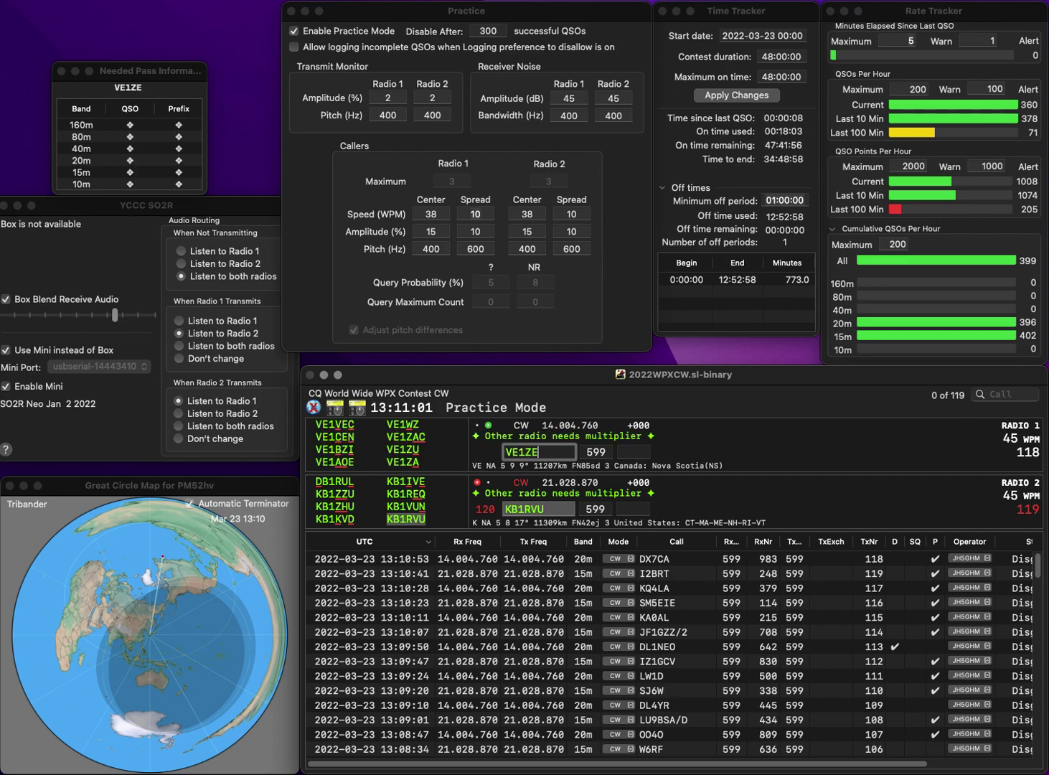
{"action": "key", "text": "Left"}
{"action": "key", "text": "Left"}
{"action": "key", "text": "BackSpace"}
{"action": "type", "text": "G"}
{"action": "key", "text": "Return"}
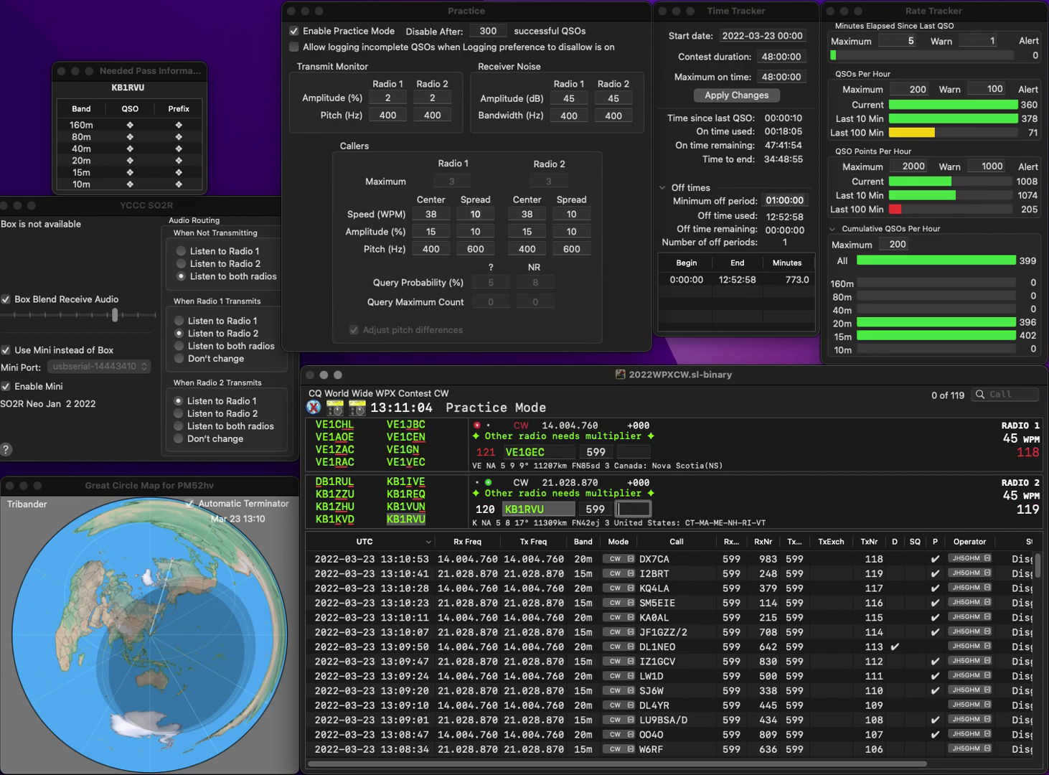
{"action": "type", "text": "60"}
{"action": "key", "text": "Return"}
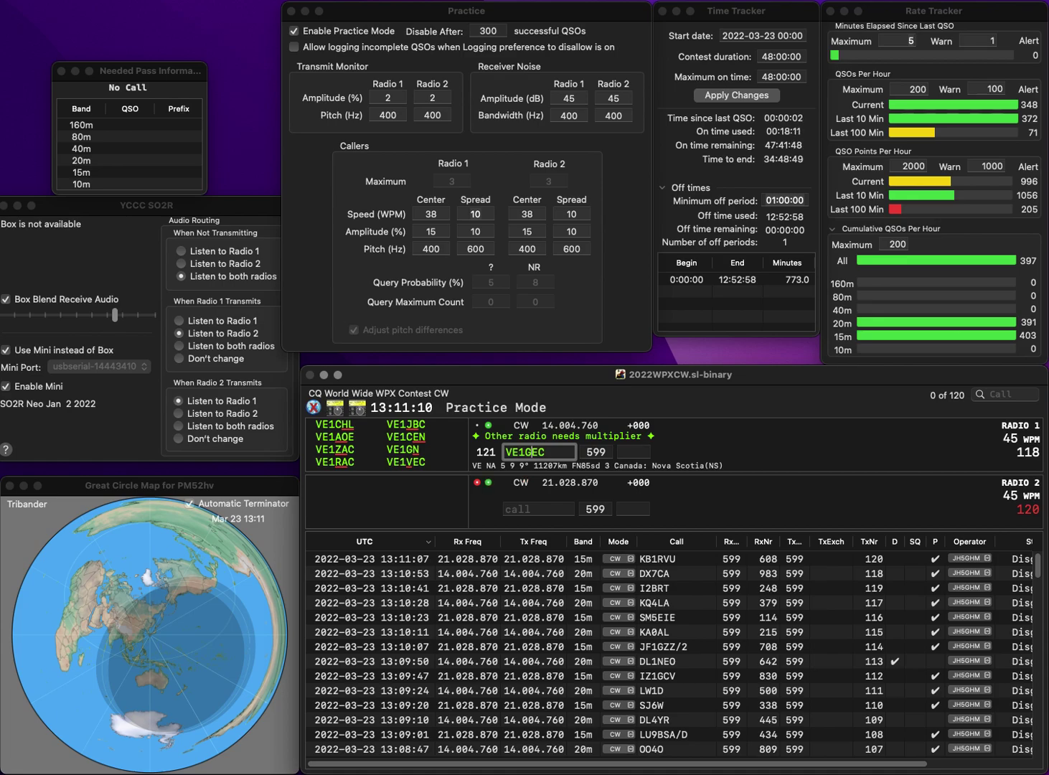
{"action": "key", "text": "BackSpace"}
{"action": "type", "text": "Z"}
{"action": "key", "text": "Delete"}
{"action": "type", "text": "A"}
{"action": "key", "text": "Return"}
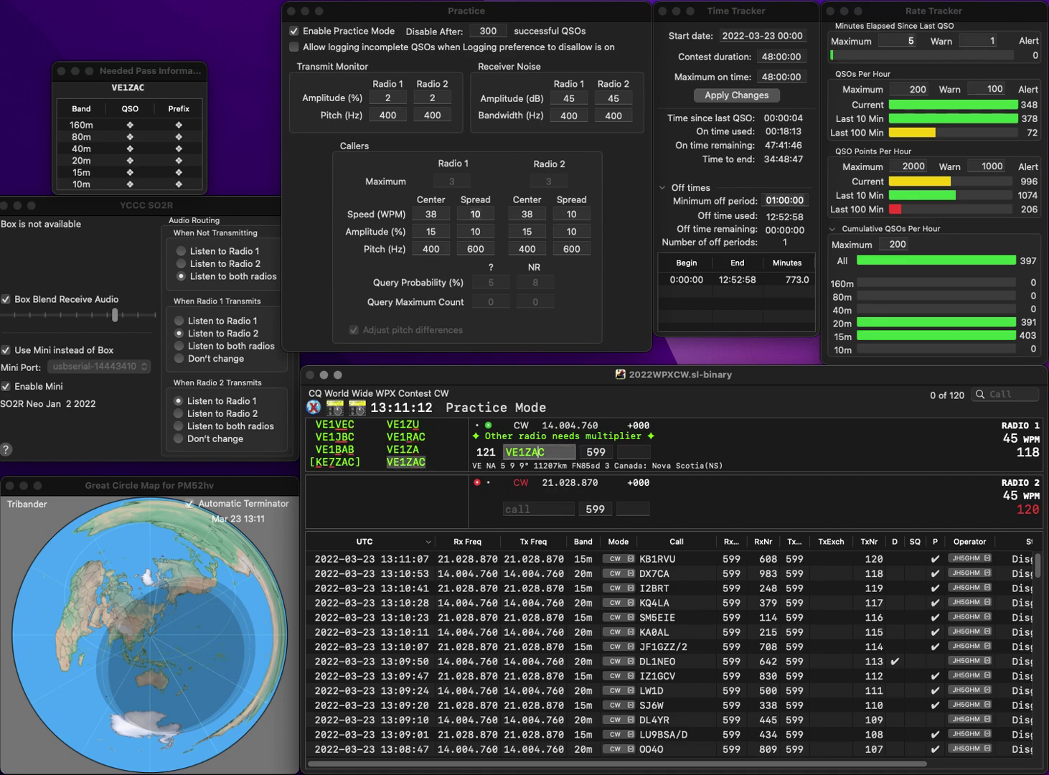
{"action": "type", "text": "KB"}
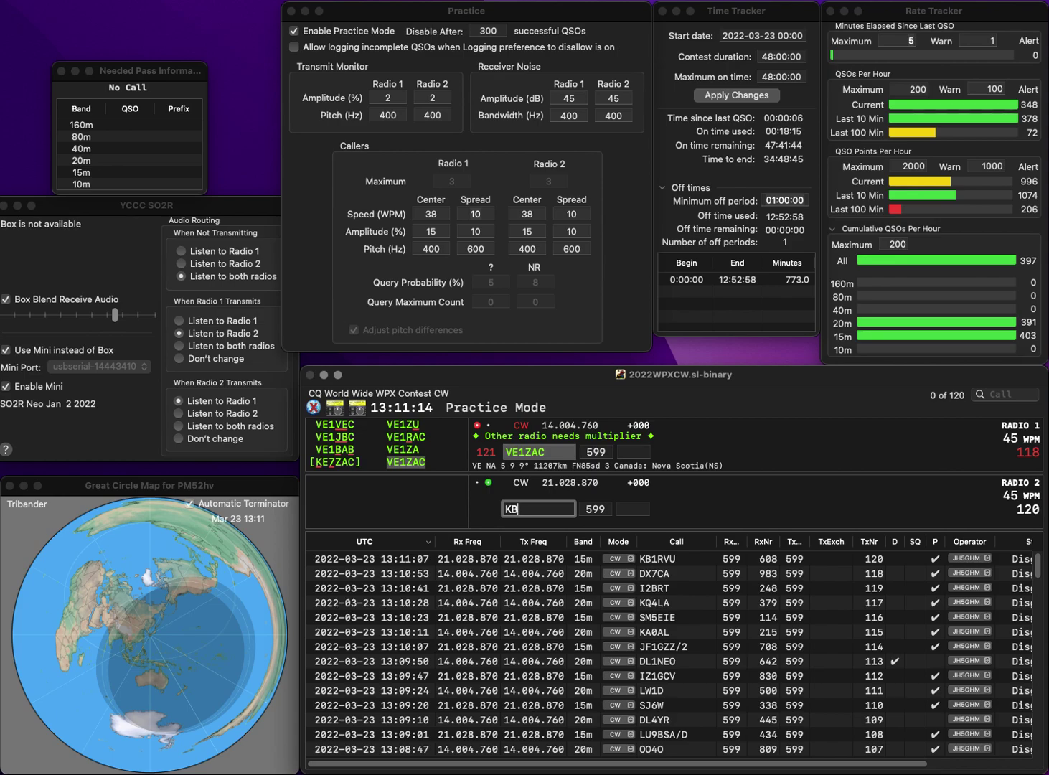
{"action": "type", "text": "5LYR"}
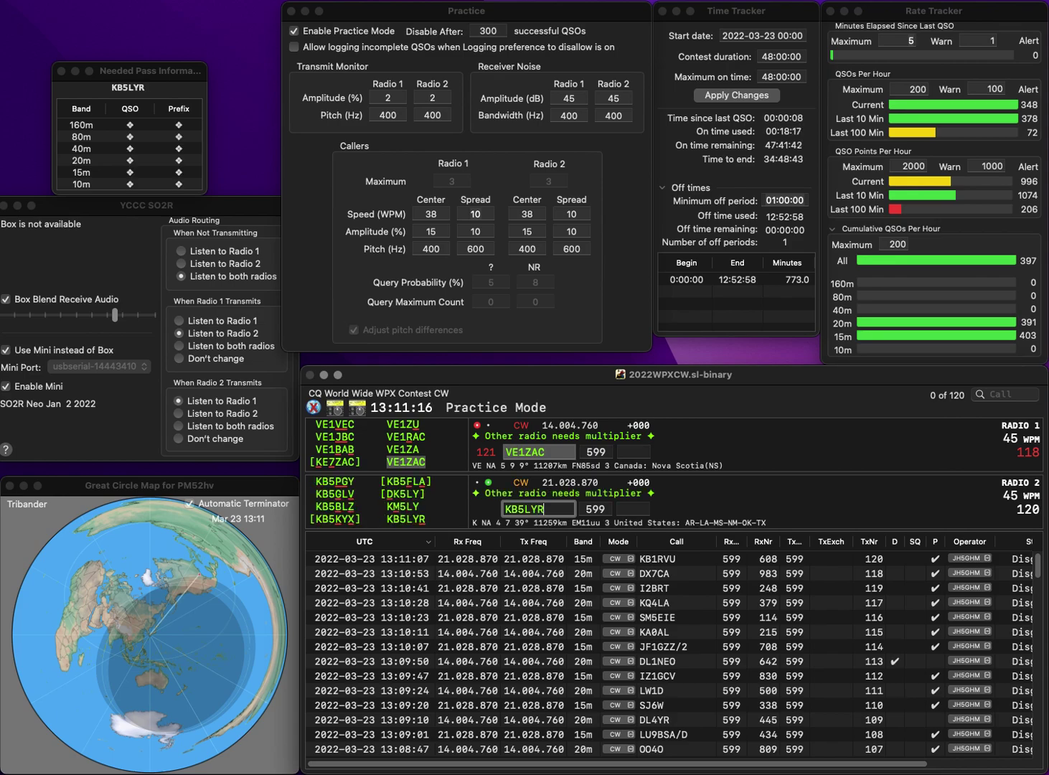
{"action": "key", "text": "Return"}
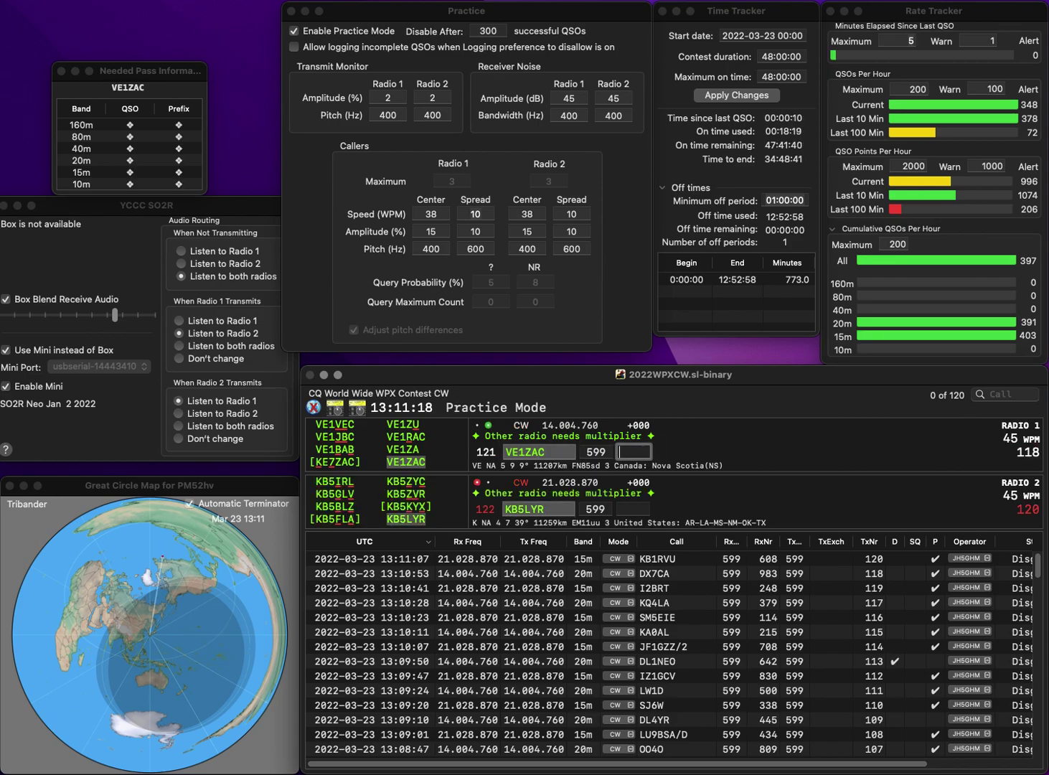
{"action": "type", "text": "453"}
{"action": "key", "text": "Return"}
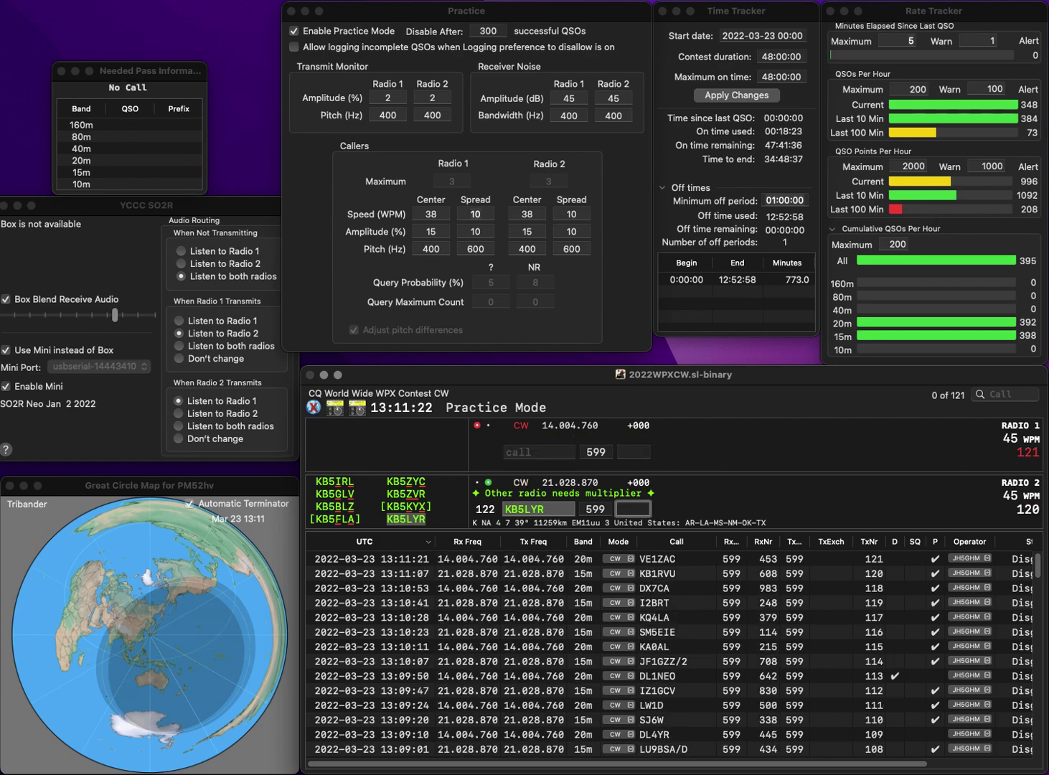
Log KB5LYR on Radio 2 with received number 832, and answer F5FJ on Radio 1.
{"action": "type", "text": "83"}
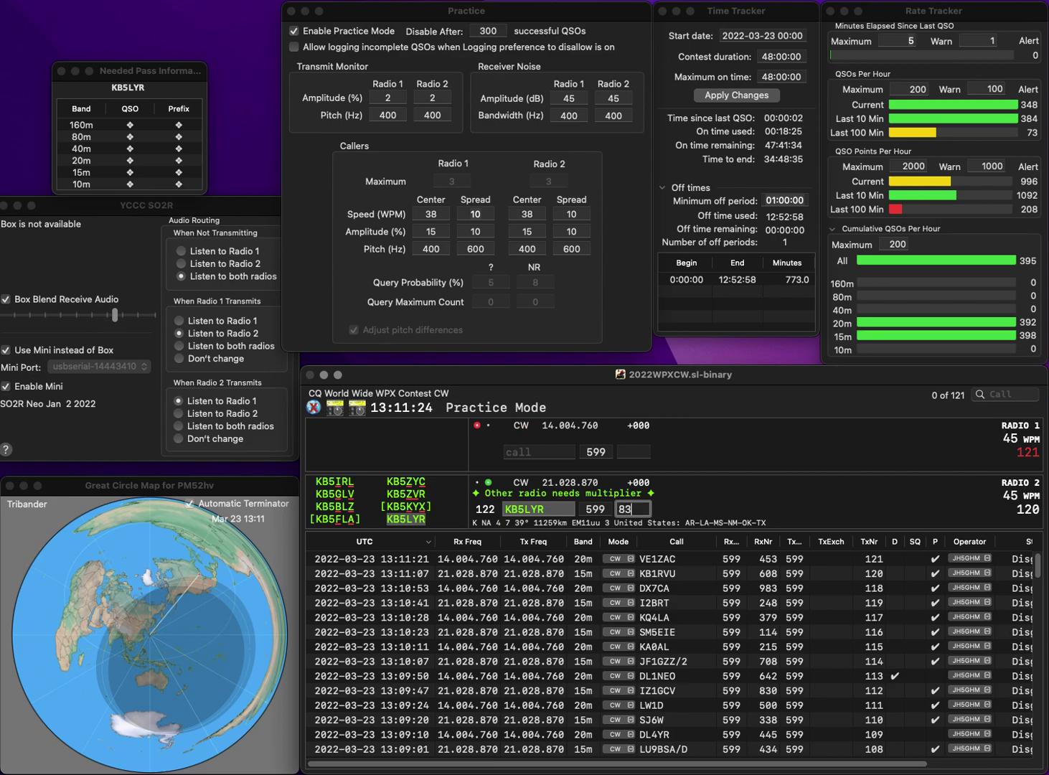
{"action": "type", "text": "2"}
{"action": "key", "text": "Return"}
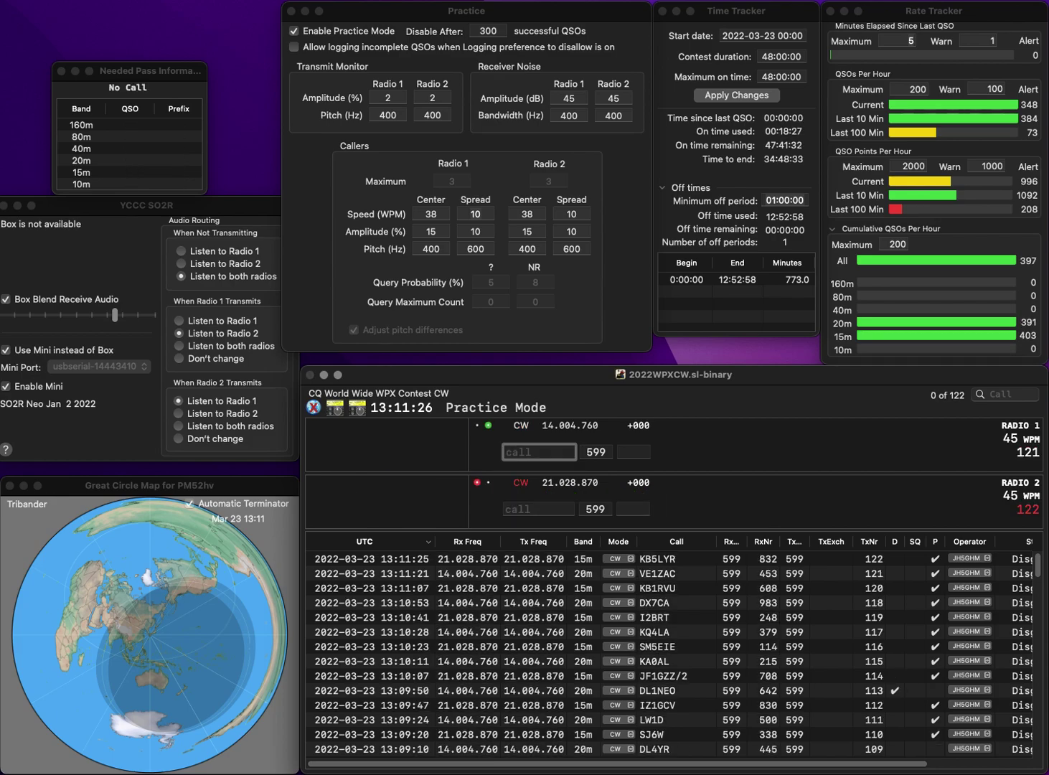
{"action": "type", "text": "F5FJ"}
{"action": "key", "text": "Return"}
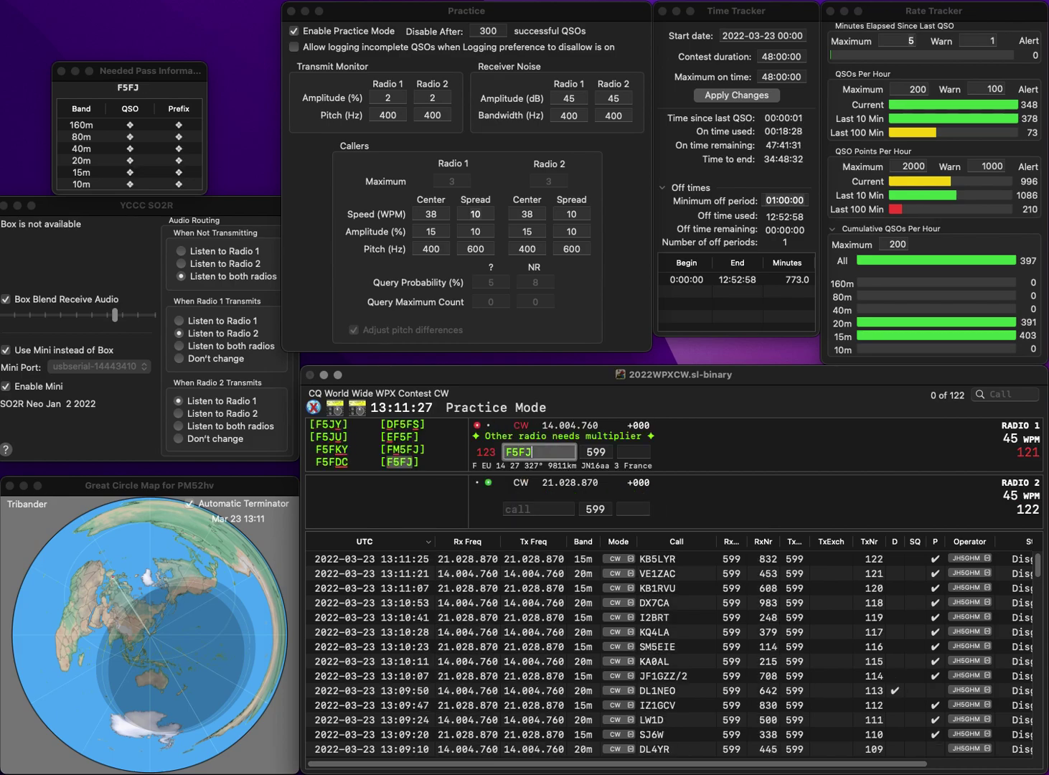
Enter the caller on Radio 2 as TA4CS and answer it.
{"action": "type", "text": "TA4CI"}
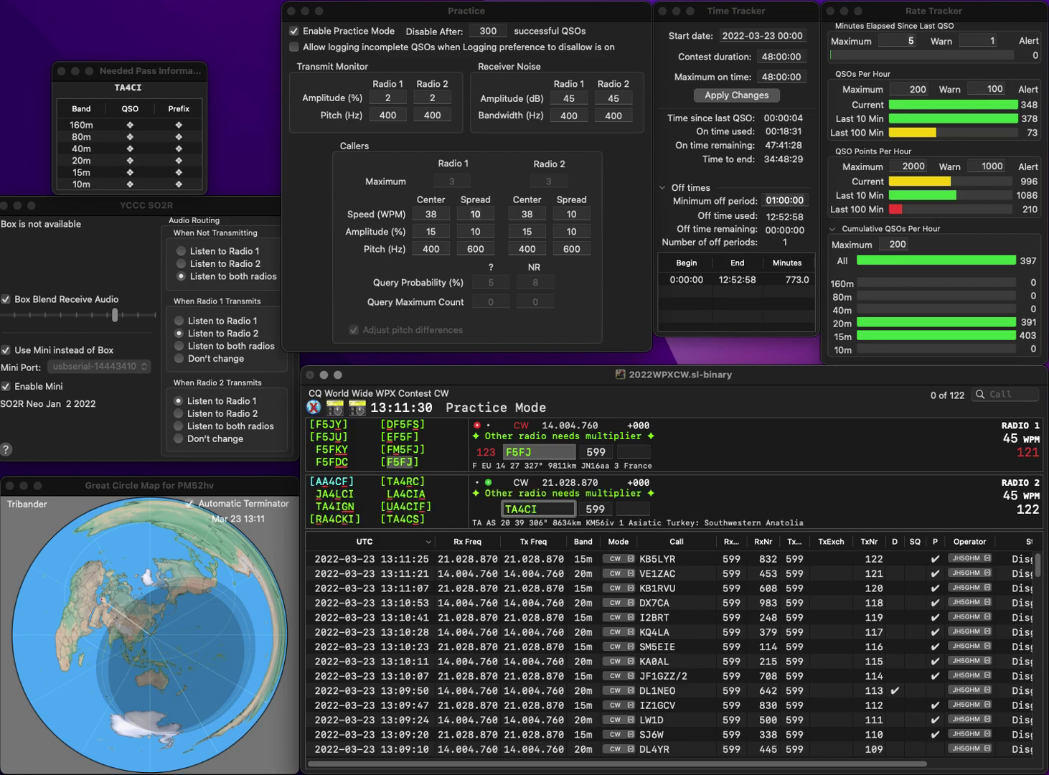
{"action": "key", "text": "BackSpace"}
{"action": "type", "text": "S"}
{"action": "key", "text": "Return"}
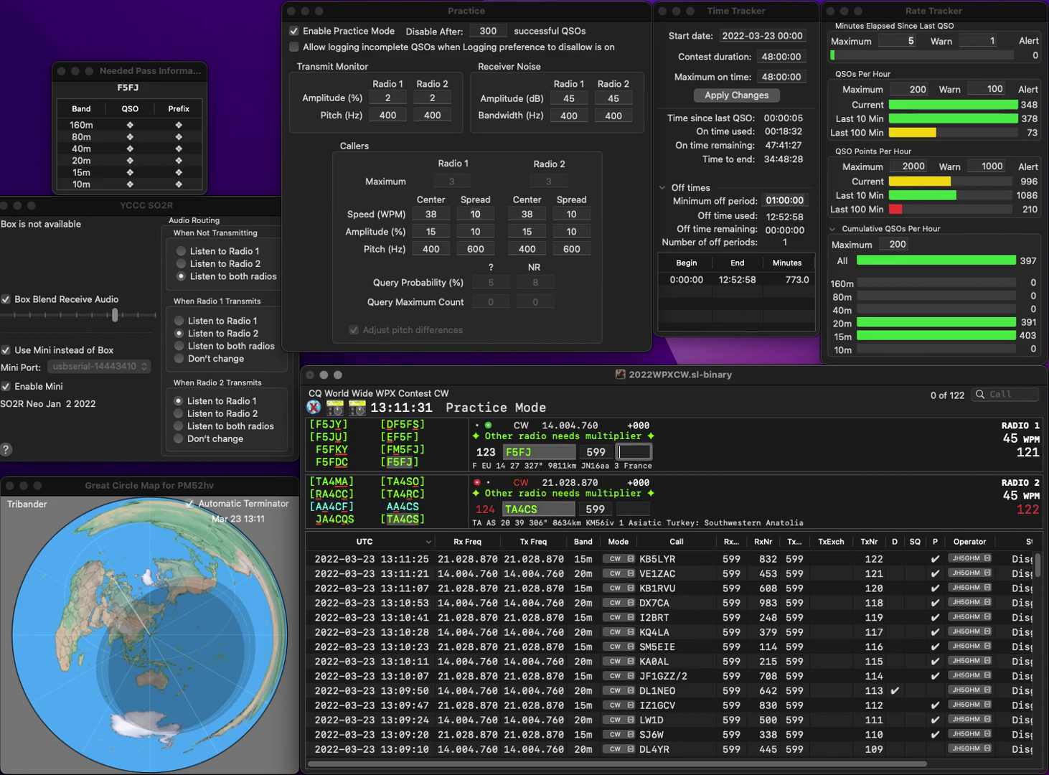
Log F5FJ on Radio 1 with received number 775 and TA4CS on Radio 2 with received number 421.
{"action": "type", "text": "775"}
{"action": "key", "text": "Return"}
{"action": "type", "text": "42"}
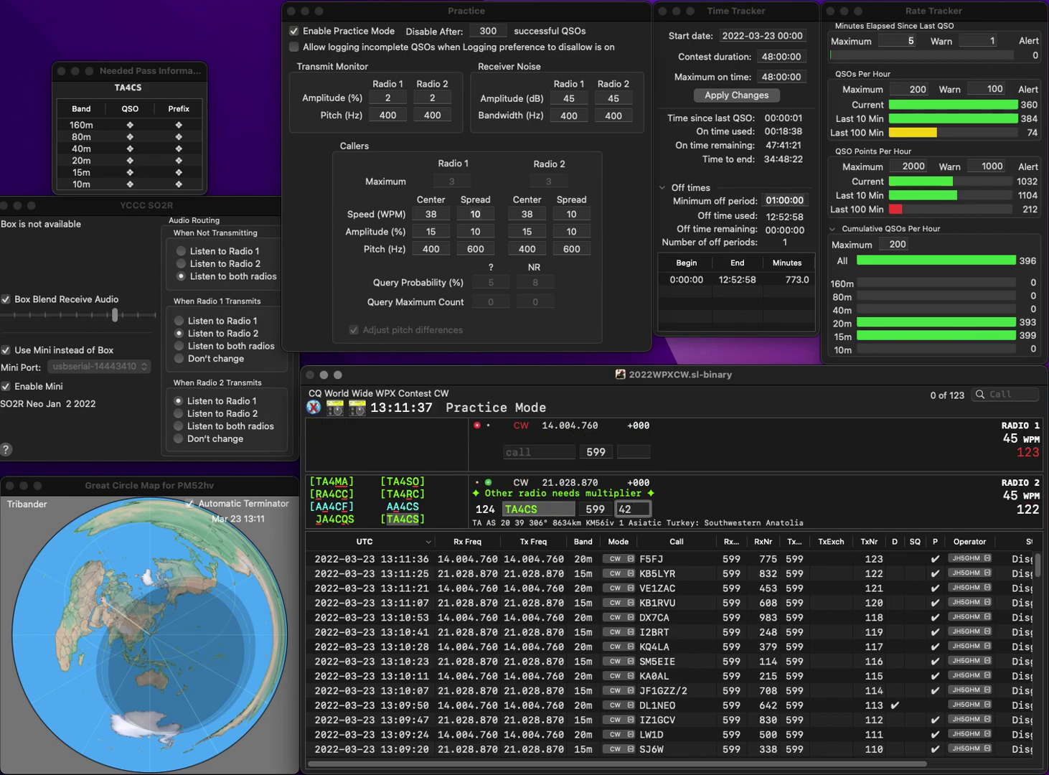
{"action": "key", "text": "Return"}
Answer a partially copied call on Radio 1 and the partial call UR on Radio 2.
{"action": "type", "text": "JM"}
{"action": "key", "text": "Return"}
{"action": "type", "text": "UR"}
{"action": "key", "text": "Return"}
Complete the callsigns as G1M on Radio 1 and UR5EEW on Radio 2, answering both.
{"action": "type", "text": "M"}
{"action": "type", "text": "G"}
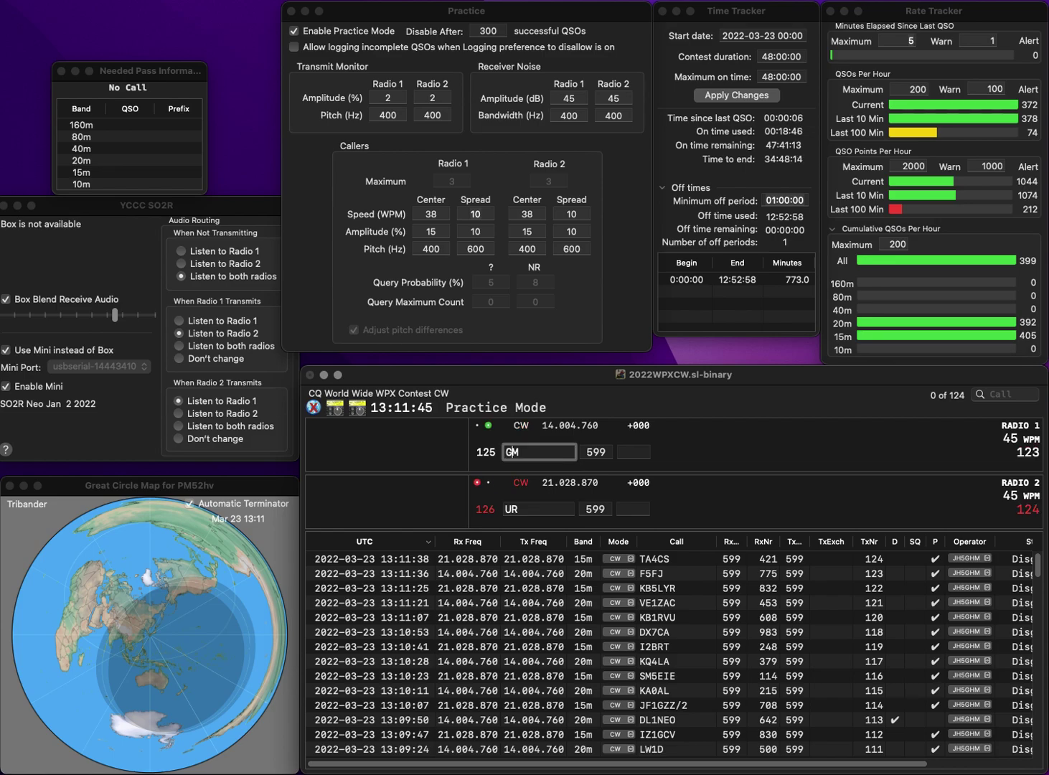
{"action": "type", "text": "1"}
{"action": "key", "text": "Return"}
{"action": "type", "text": "UR5EEW"}
{"action": "key", "text": "Return"}
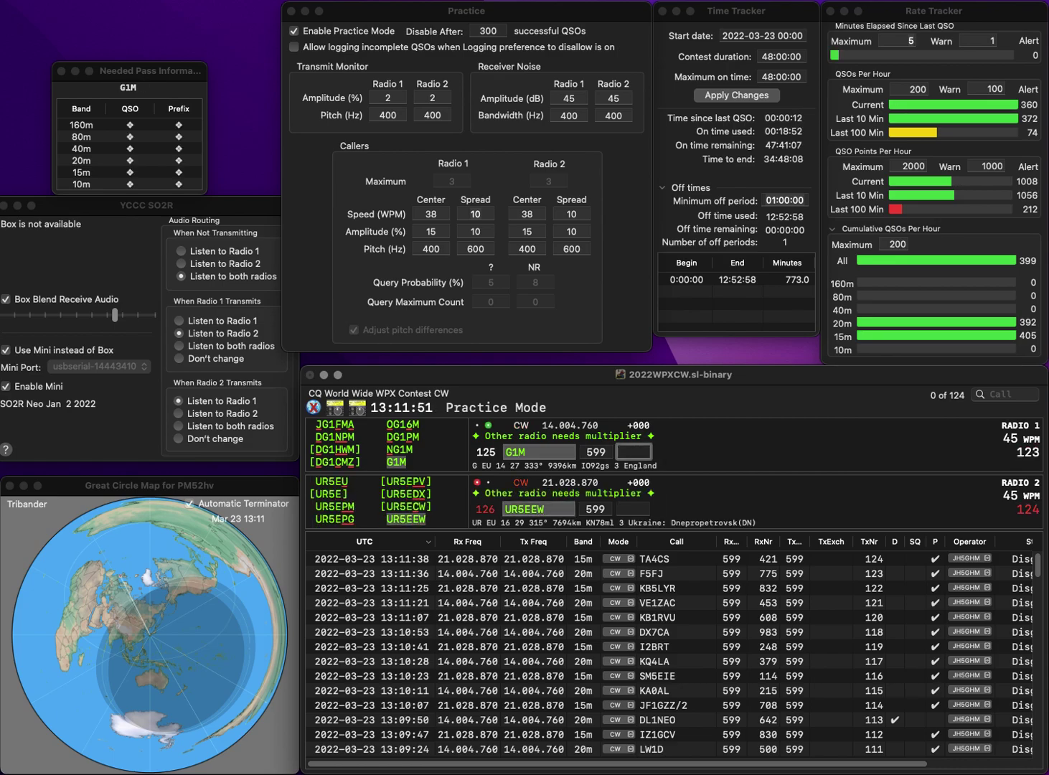
Log G1M on Radio 1 with received number 532 and UR5EEW on Radio 2 with received number 821.
{"action": "type", "text": "532"}
{"action": "key", "text": "Return"}
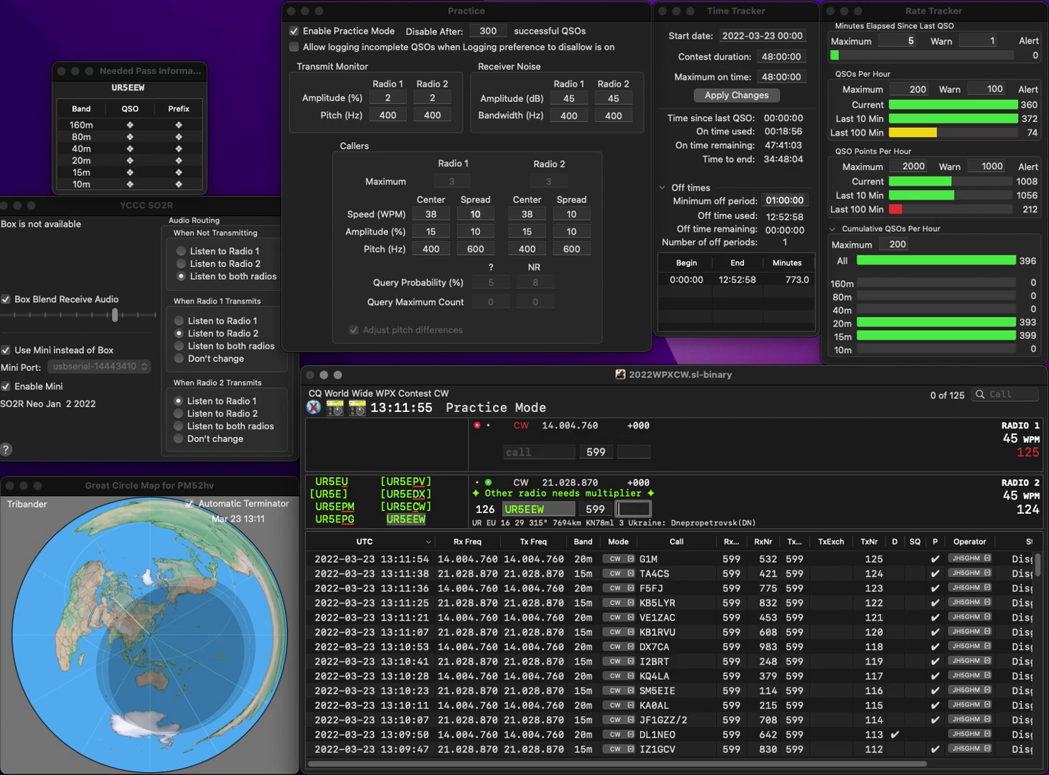
{"action": "type", "text": "821"}
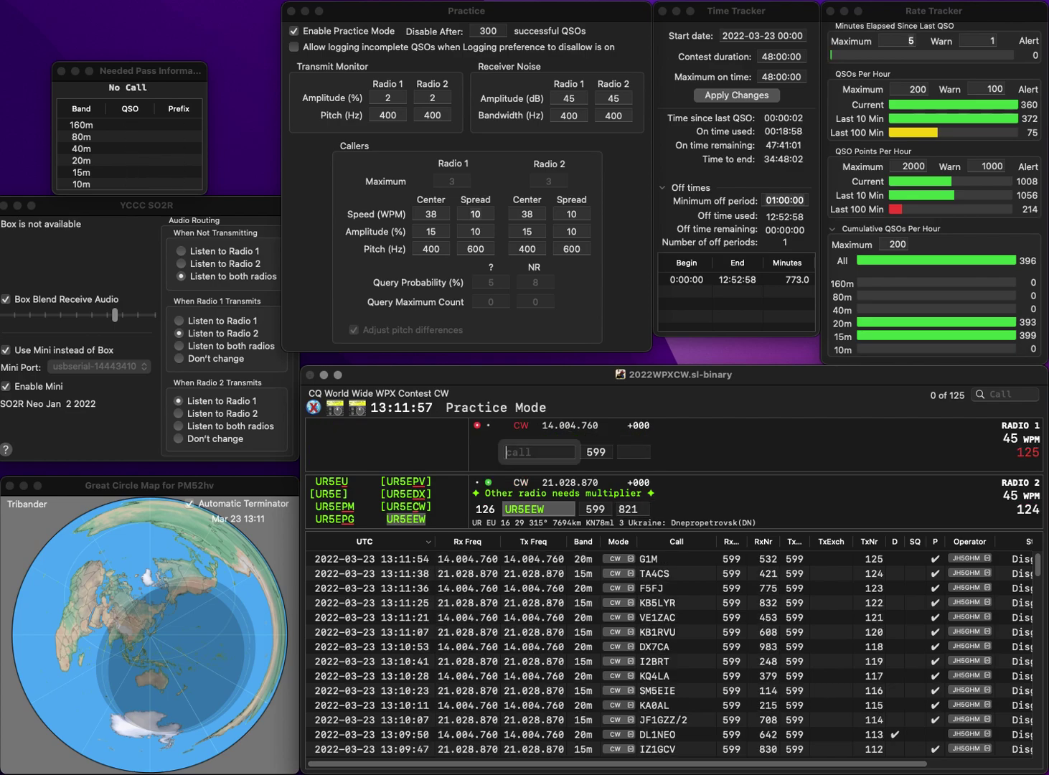
{"action": "key", "text": "Return"}
{"action": "type", "text": "AVKK"}
{"action": "key", "text": "Return"}
{"action": "type", "text": "TF3AO"}
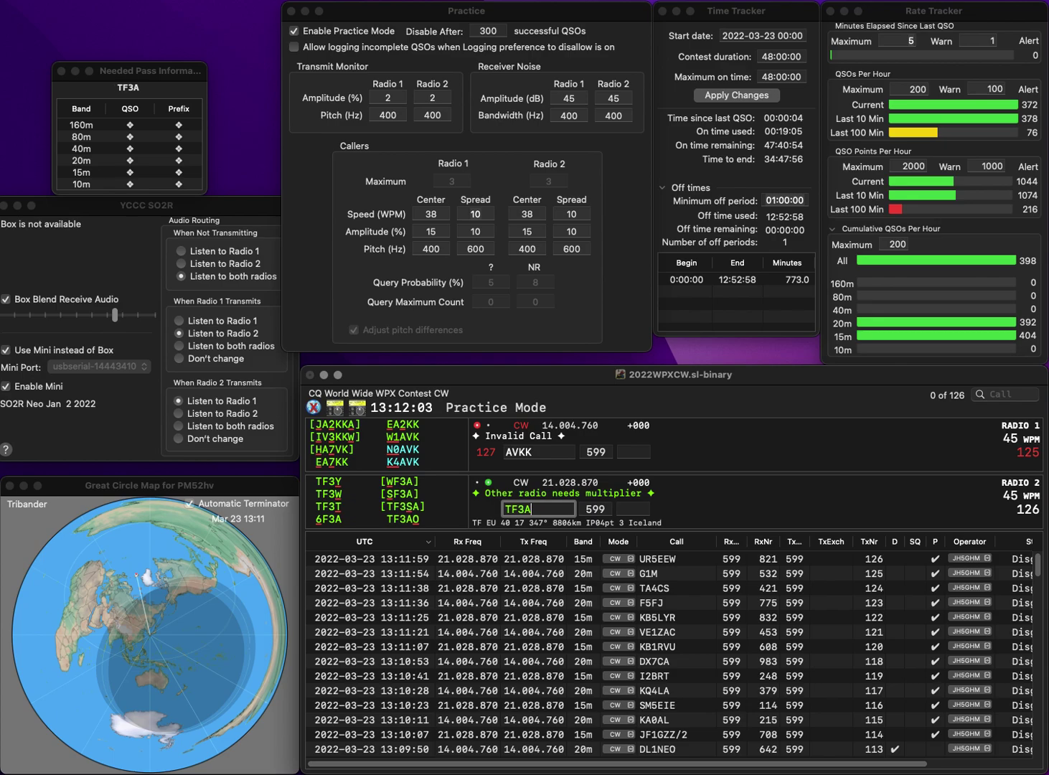
{"action": "key", "text": "Return"}
Replace the Radio 1 callsign with JA3KRK and answer it.
{"action": "key", "text": "Escape"}
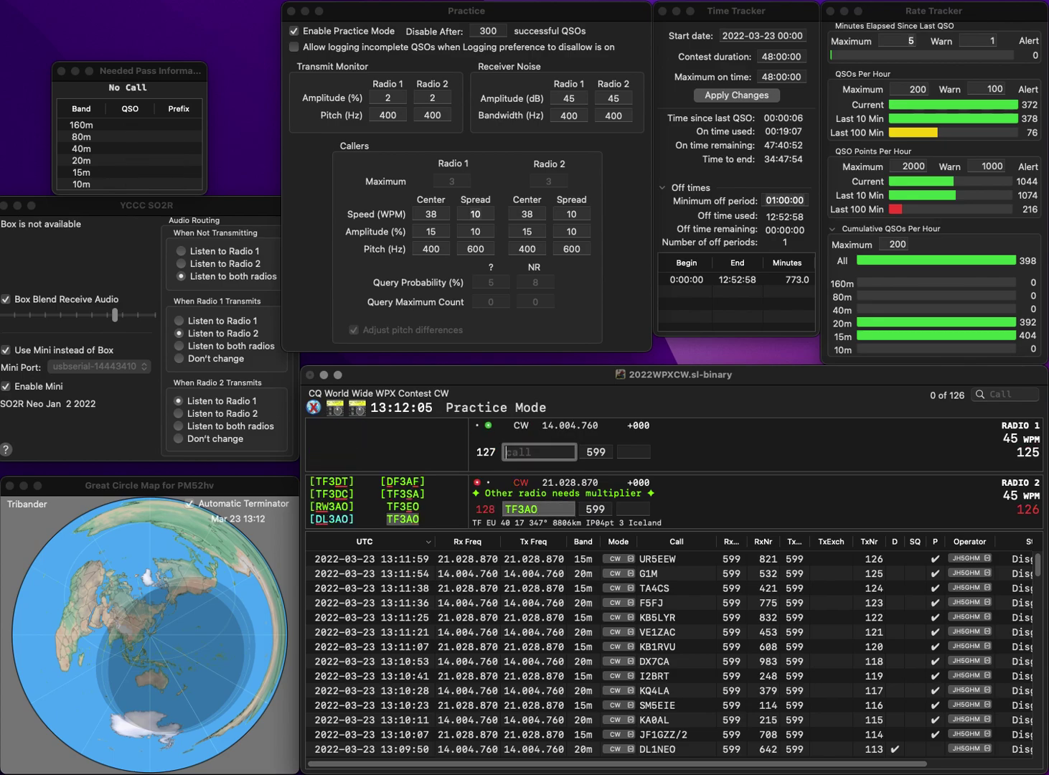
{"action": "type", "text": "JA3K"}
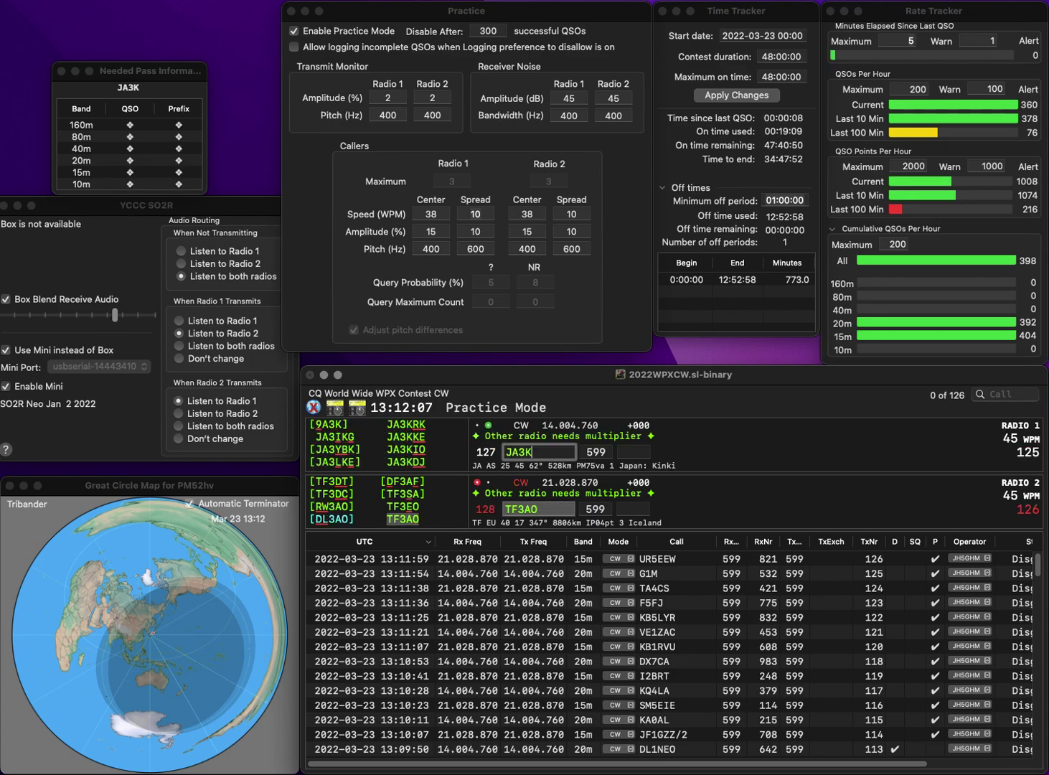
{"action": "type", "text": "RK"}
{"action": "key", "text": "Return"}
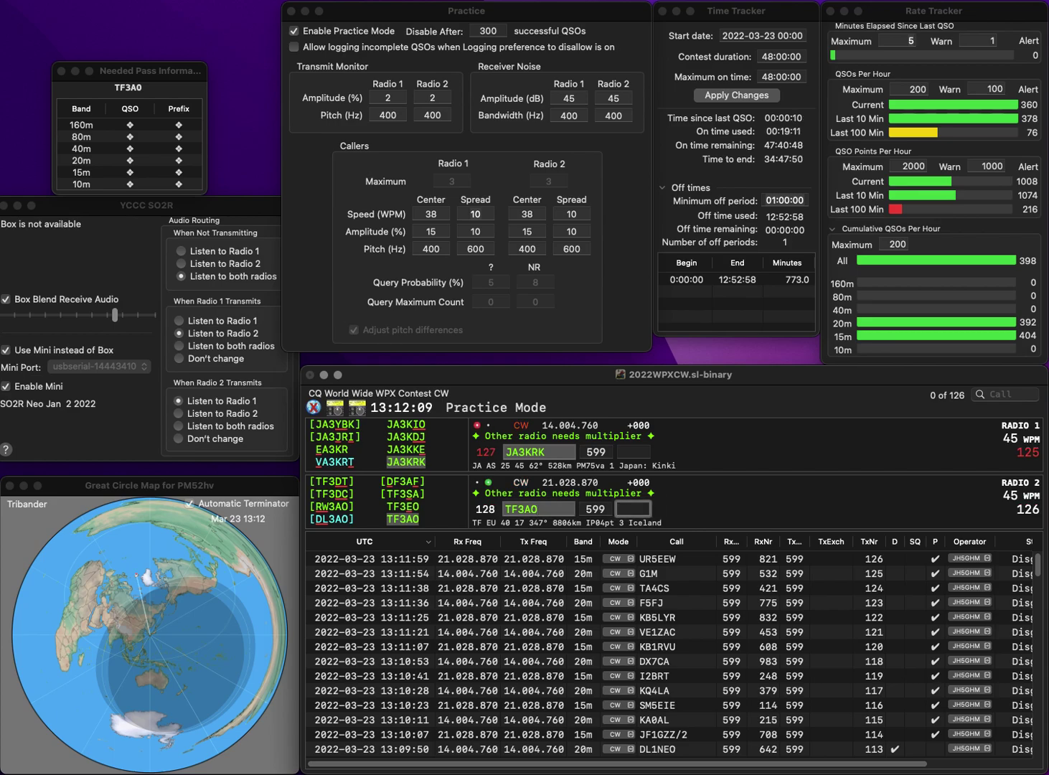
{"action": "type", "text": "152"}
{"action": "key", "text": "Return"}
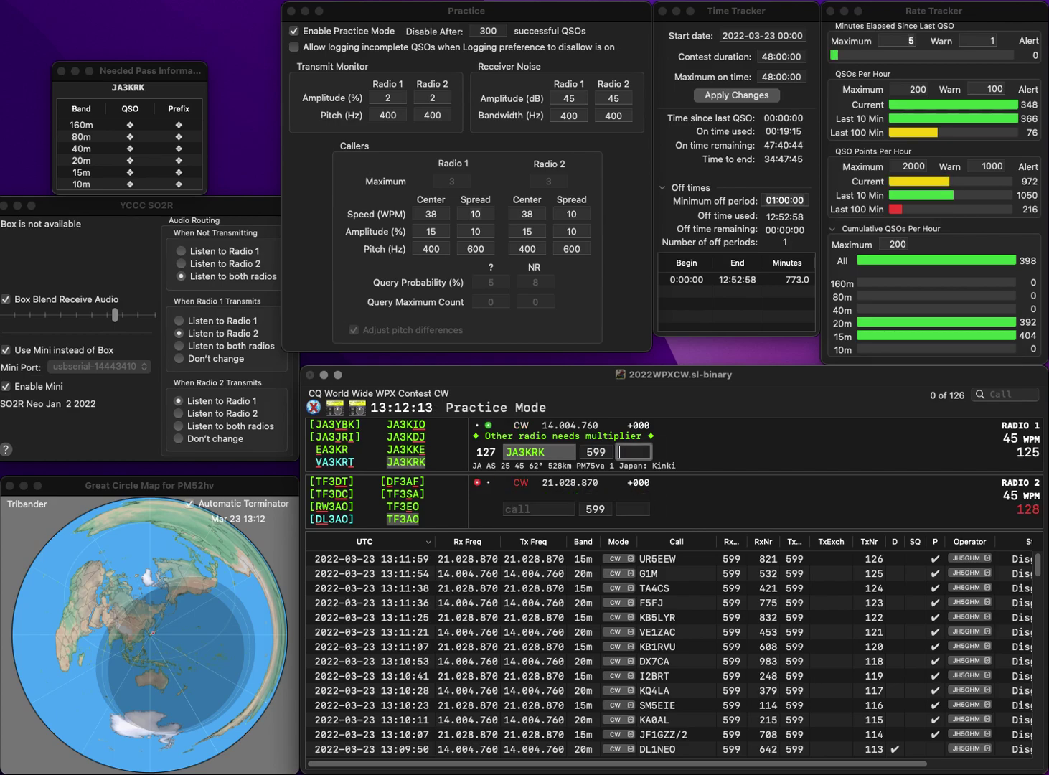
{"action": "type", "text": "1"}
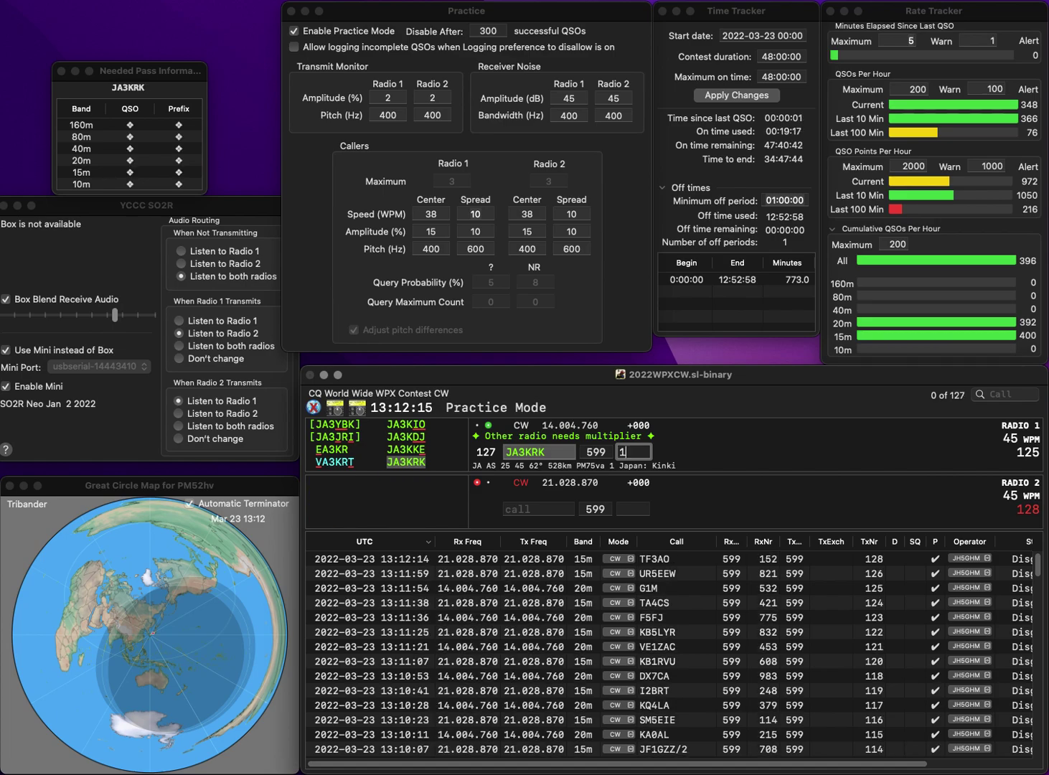
{"action": "type", "text": "5"}
{"action": "key", "text": "Return"}
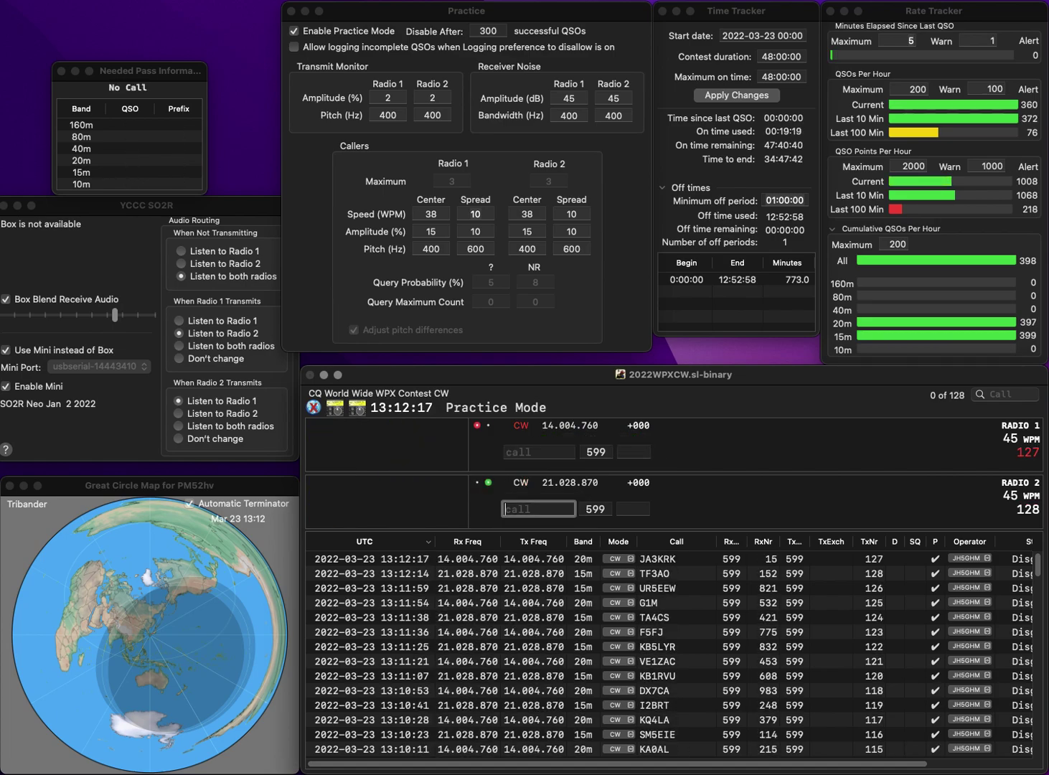
Answer K5SS on Radio 2 and N9EAJ on Radio 1.
{"action": "type", "text": "K5SS"}
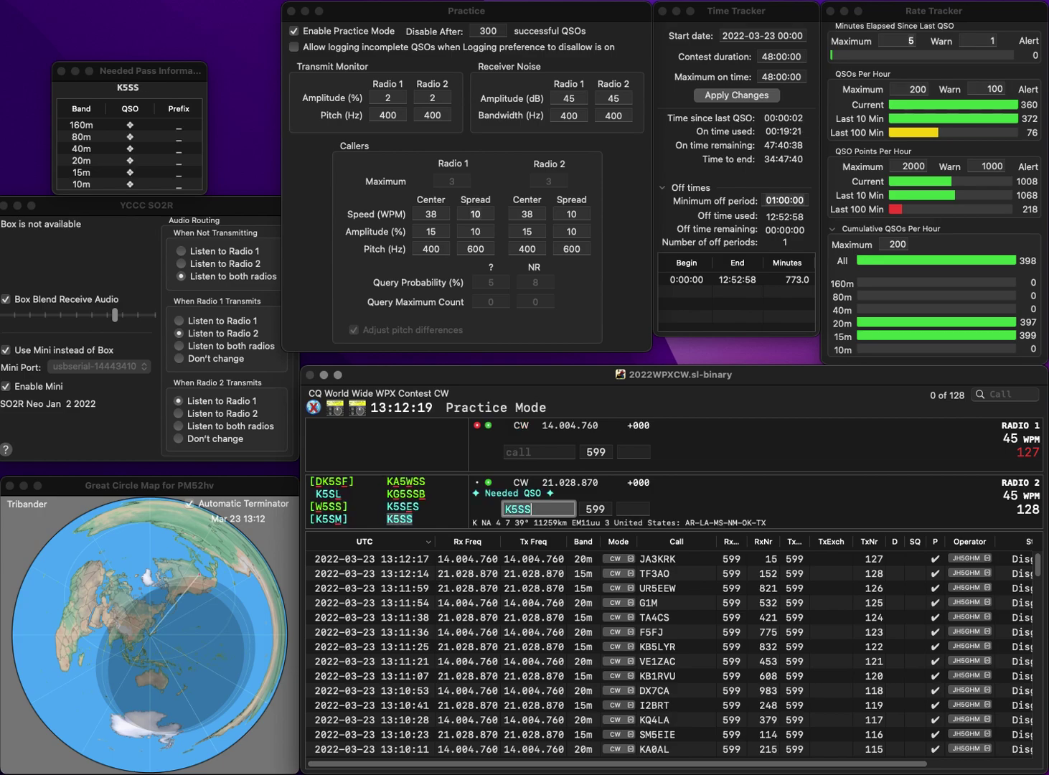
{"action": "key", "text": "Return"}
{"action": "type", "text": "N9EAJ"}
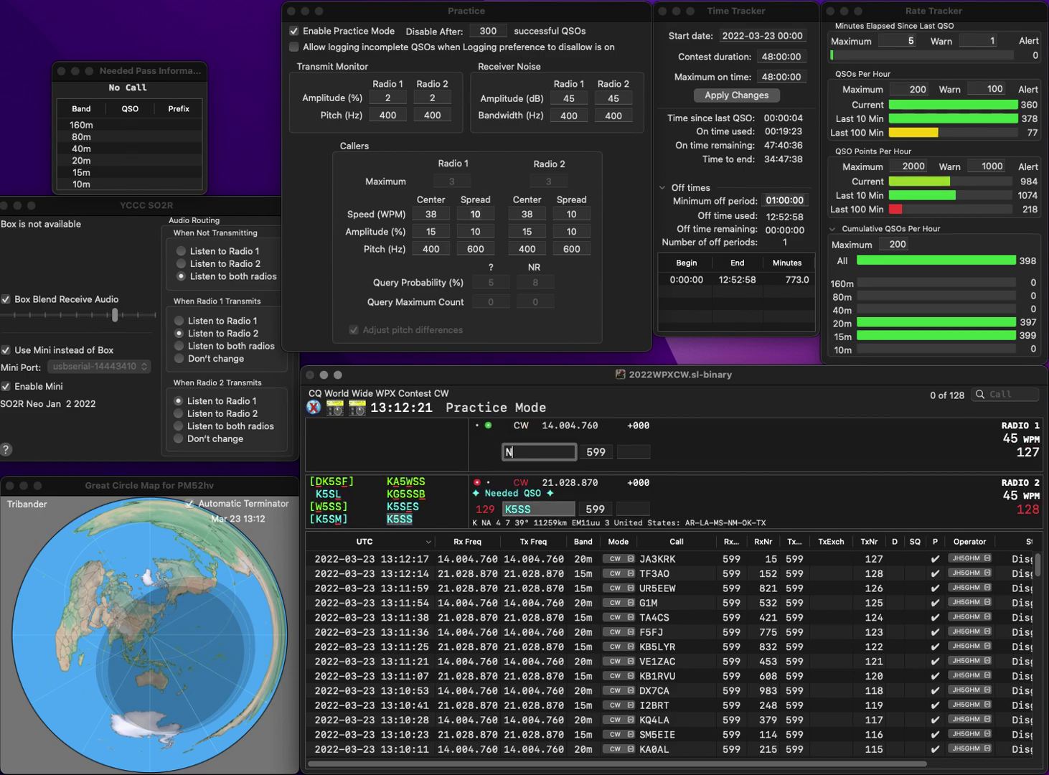
{"action": "key", "text": "Return"}
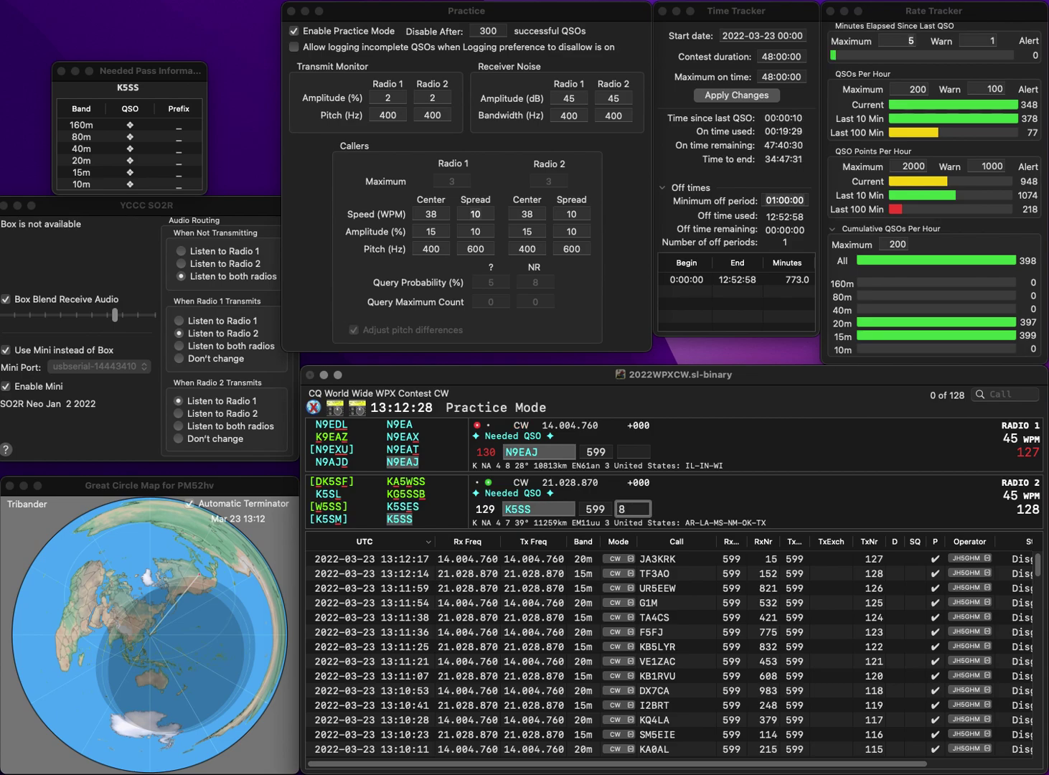
{"action": "key", "text": "Return"}
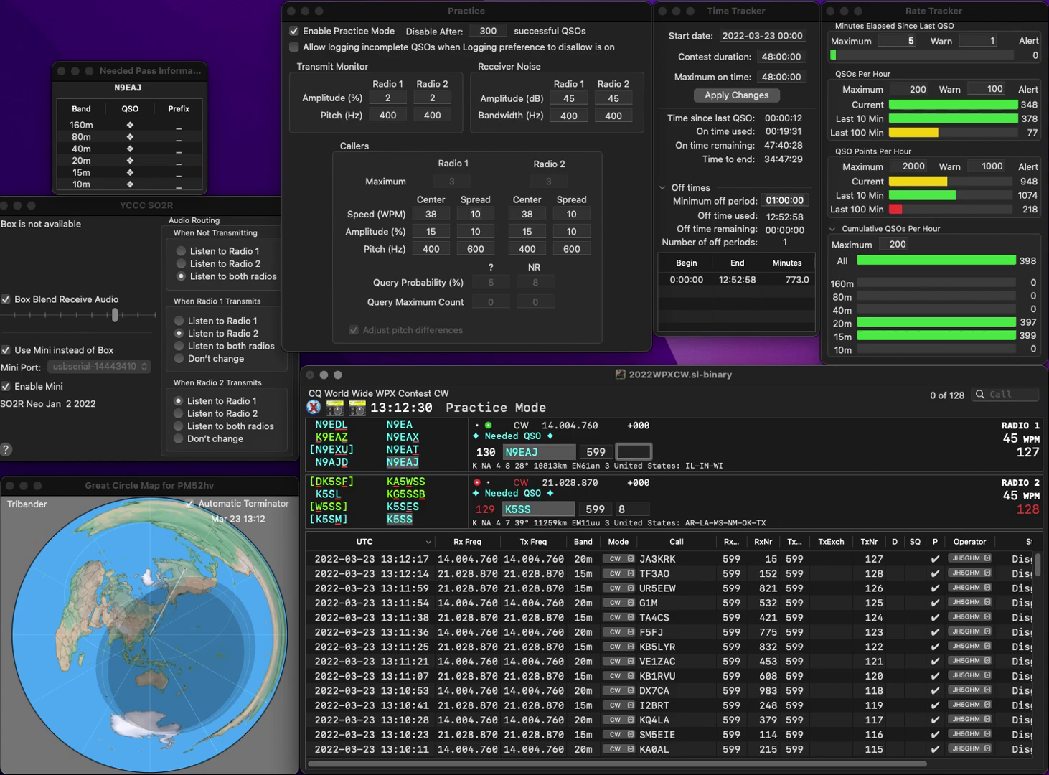
{"action": "type", "text": "765"}
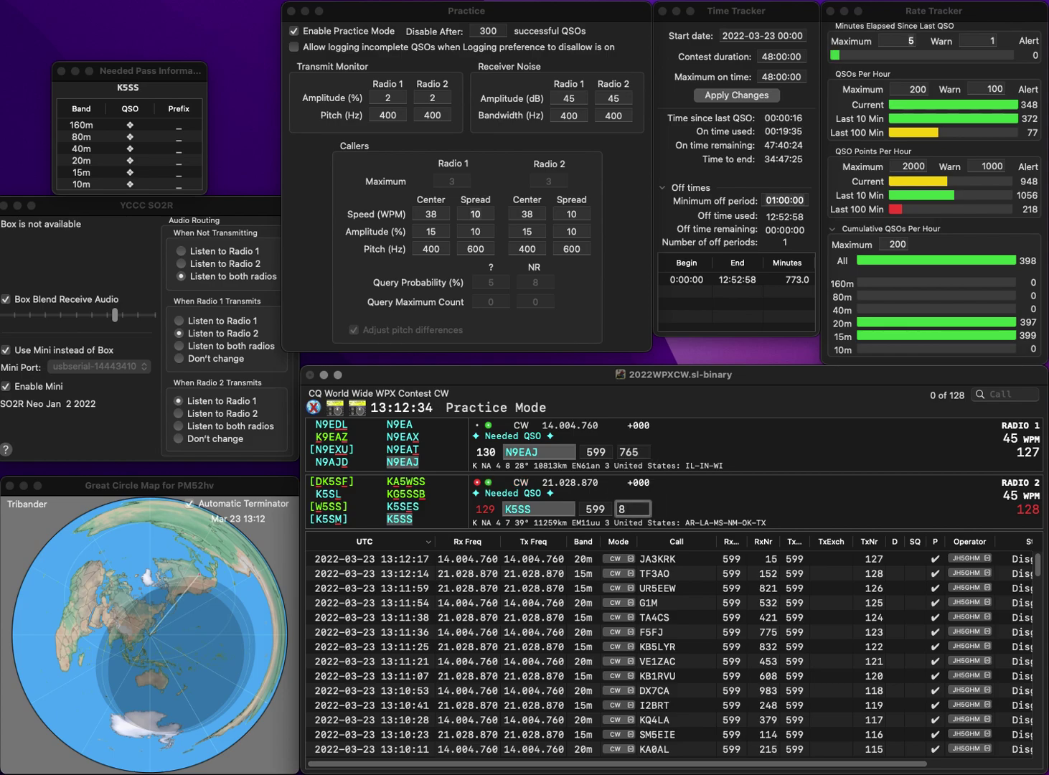
{"action": "type", "text": "9"}
{"action": "key", "text": "Return"}
{"action": "key", "text": "Down"}
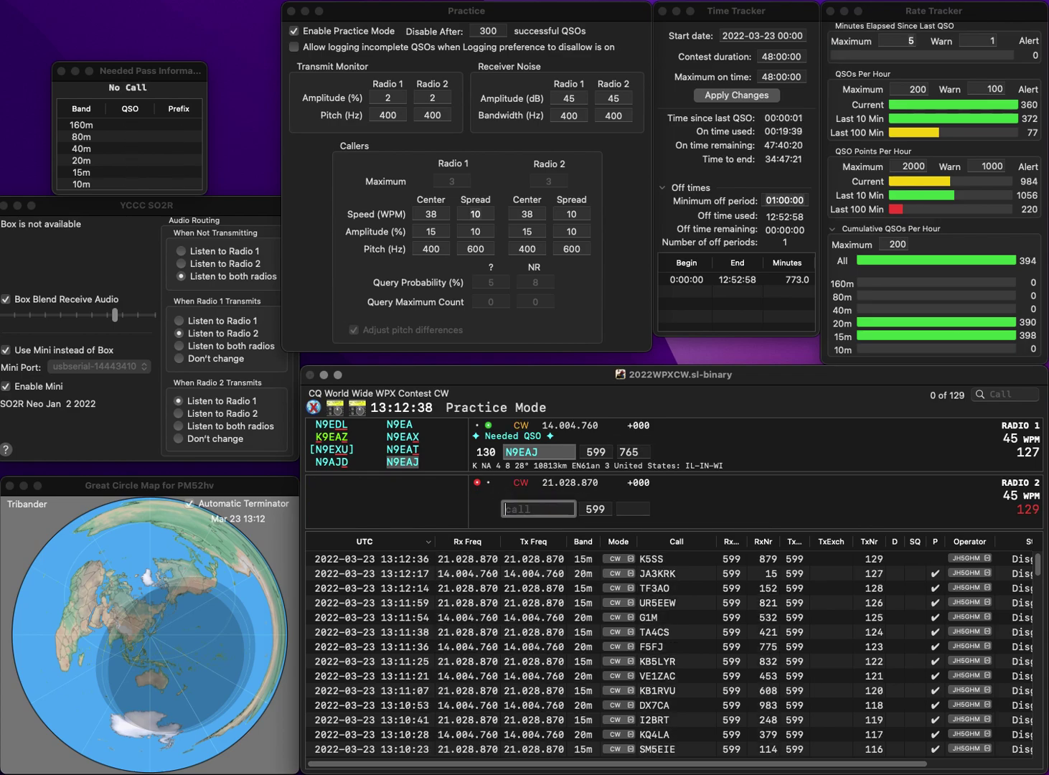
Answer AB3Y on Radio 2 and IT9IJN on Radio 1.
{"action": "type", "text": "AB3Y"}
{"action": "key", "text": "Return"}
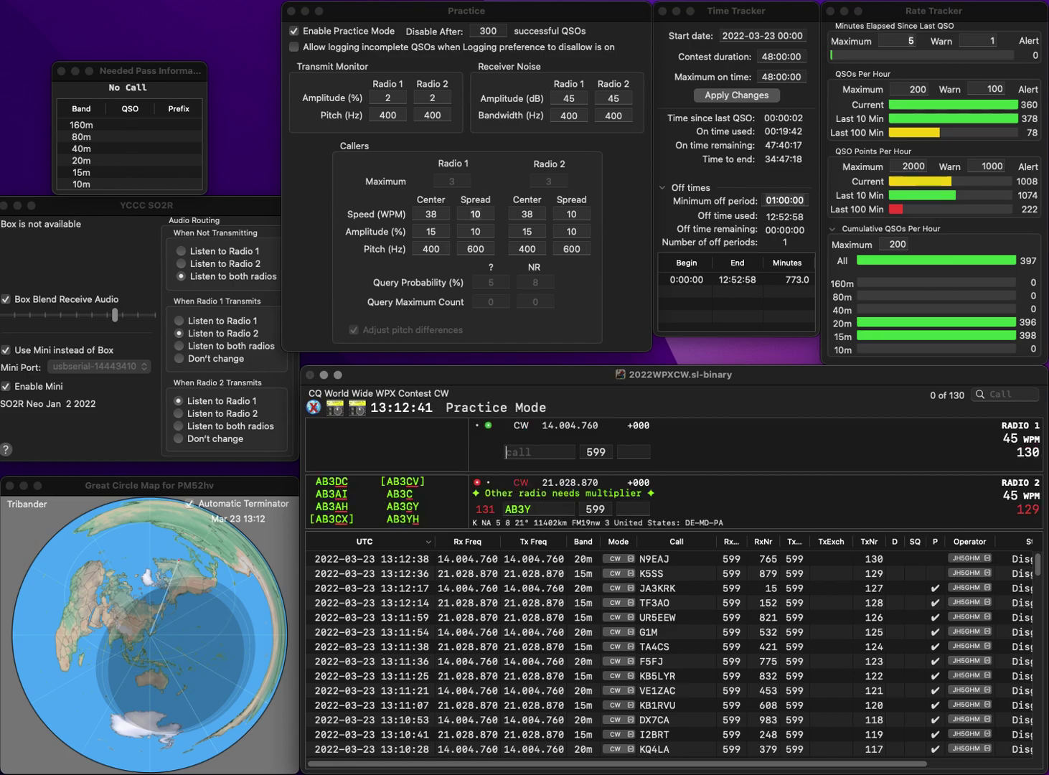
{"action": "type", "text": "9IJN"}
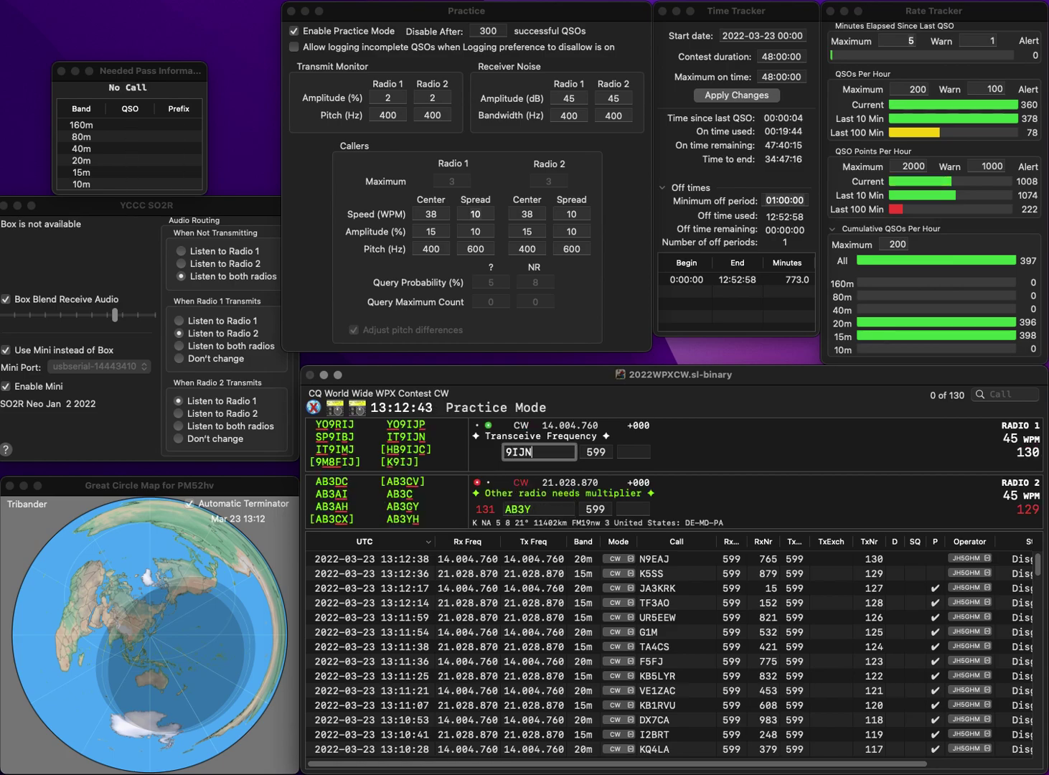
{"action": "key", "text": "Home"}
{"action": "type", "text": "IT"}
{"action": "key", "text": "Return"}
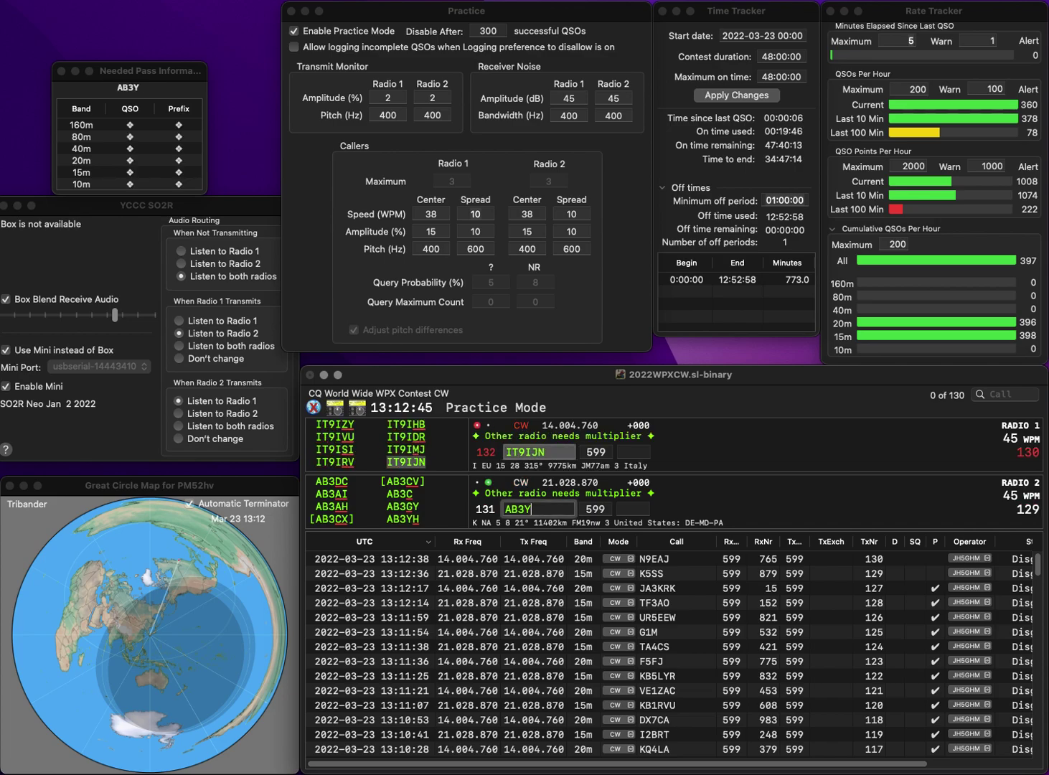
{"action": "key", "text": "BackSpace"}
{"action": "type", "text": "CV"}
{"action": "key", "text": "Return"}
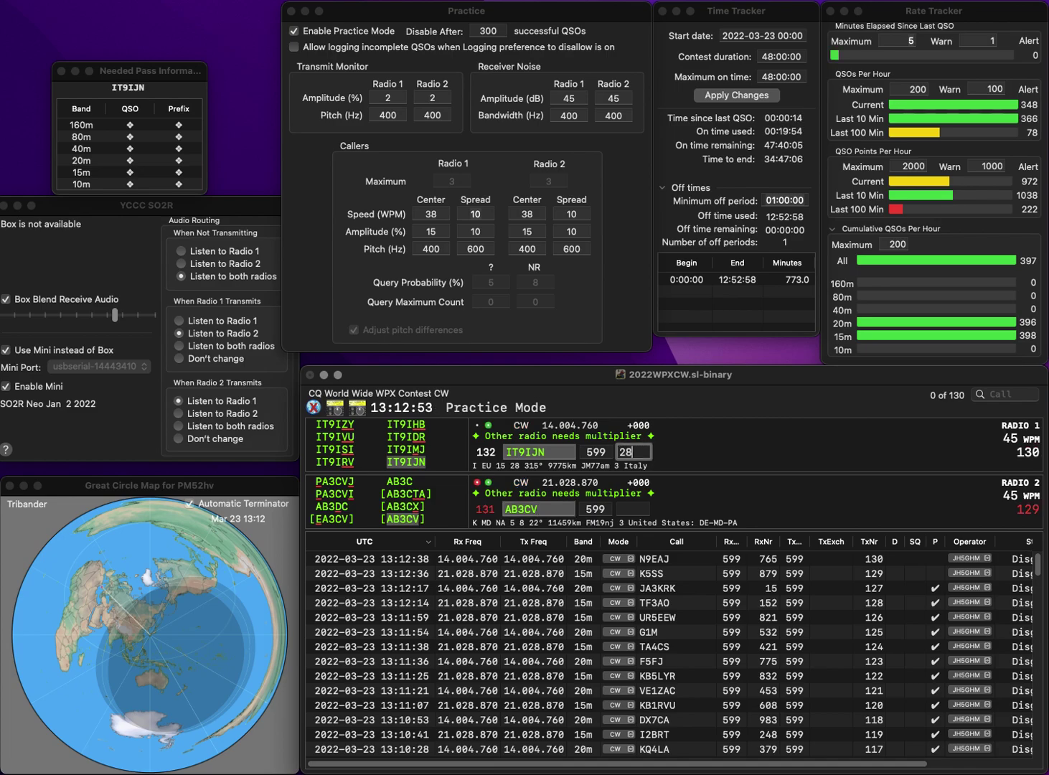
Log IT9IJN on Radio 1 with received number 289 and AB3CV on Radio 2 with received number 201.
{"action": "key", "text": "Return"}
{"action": "type", "text": "2"}
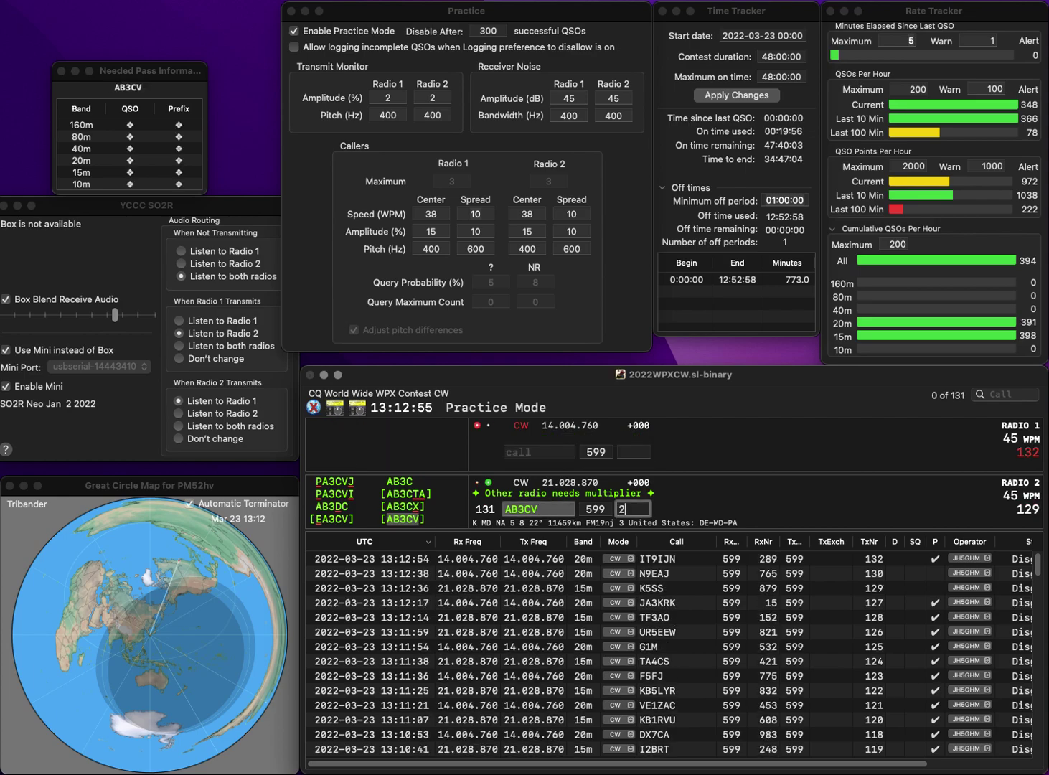
{"action": "type", "text": "01"}
{"action": "key", "text": "Return"}
{"action": "type", "text": "WB4"}
{"action": "type", "text": "EKR"}
{"action": "key", "text": "Delete"}
{"action": "type", "text": "3"}
{"action": "key", "text": "Return"}
Answer 7A1A on Radio 2.
{"action": "type", "text": "A1A"}
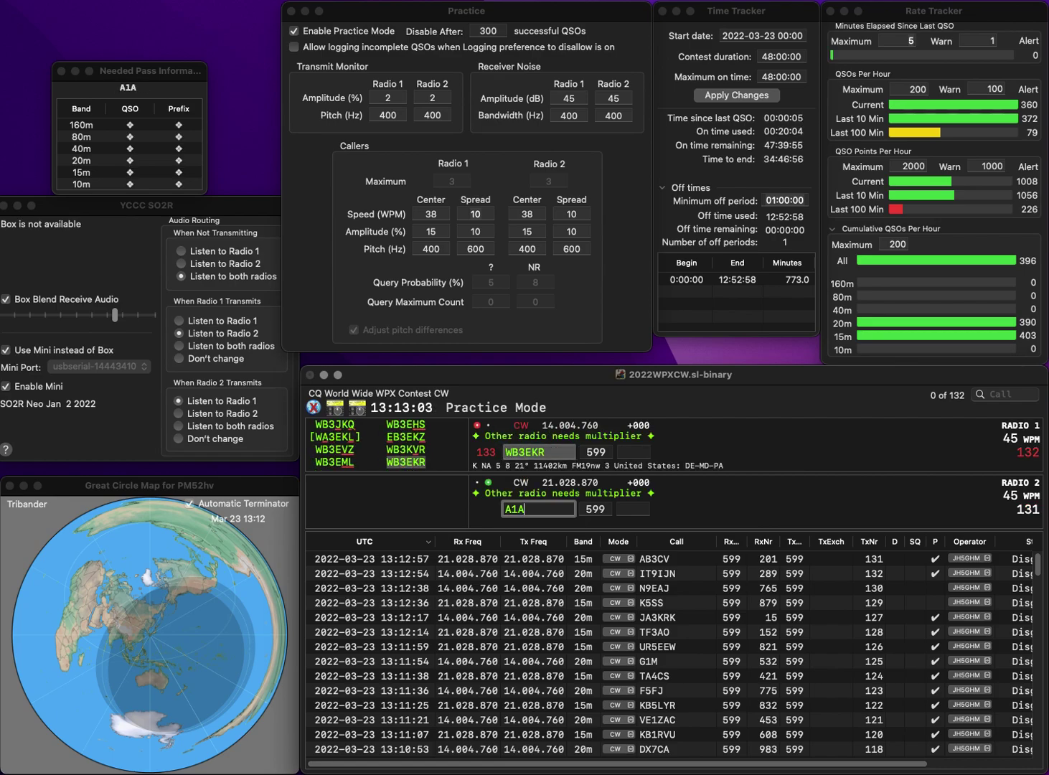
{"action": "key", "text": "Home"}
{"action": "type", "text": "Z"}
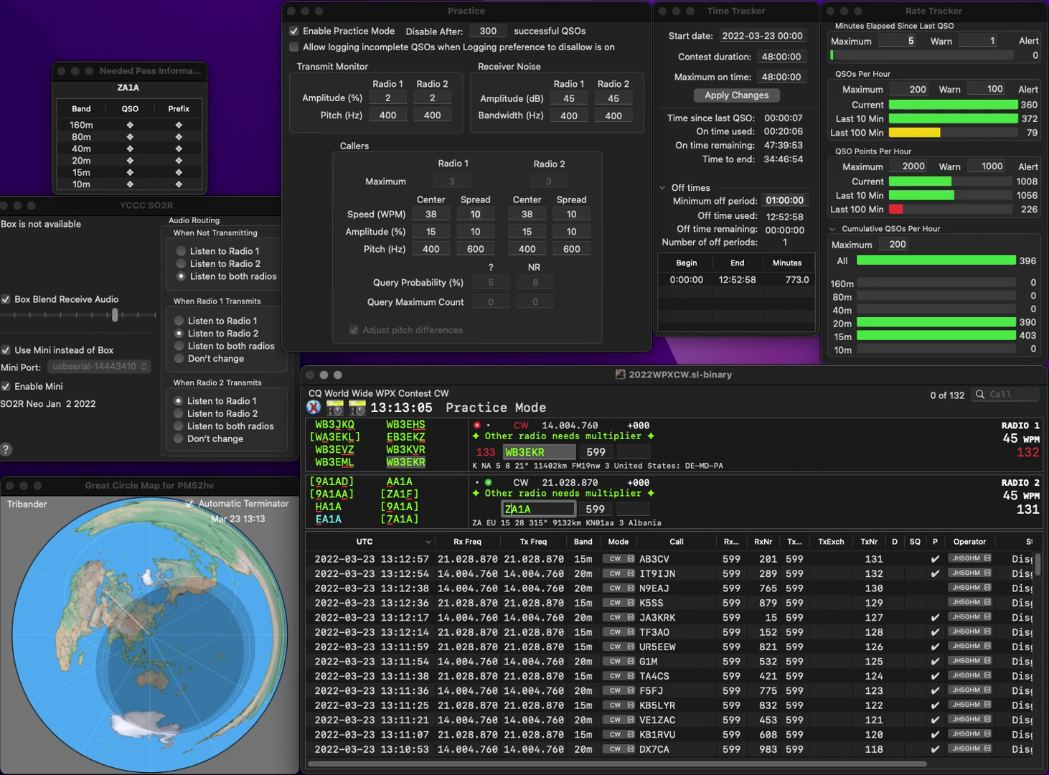
{"action": "key", "text": "BackSpace"}
{"action": "type", "text": "7"}
{"action": "key", "text": "Return"}
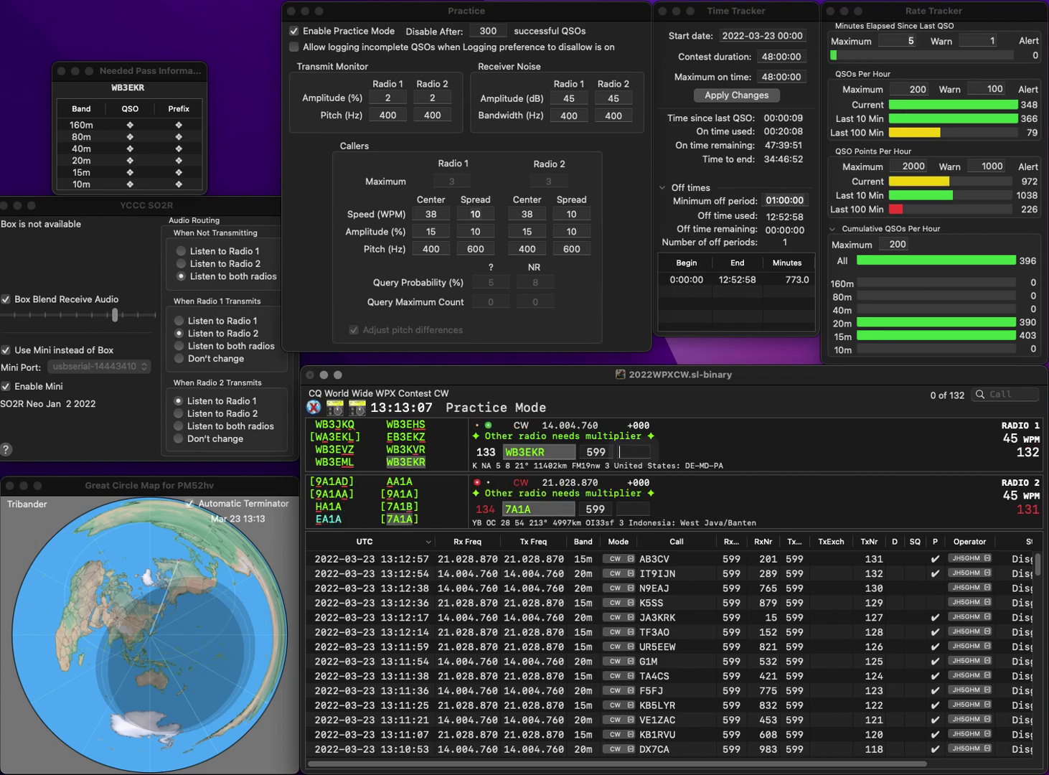
Log WB3EKR on Radio 1 with received number 863 and 7A1A on Radio 2 with received number 703.
{"action": "type", "text": "86"}
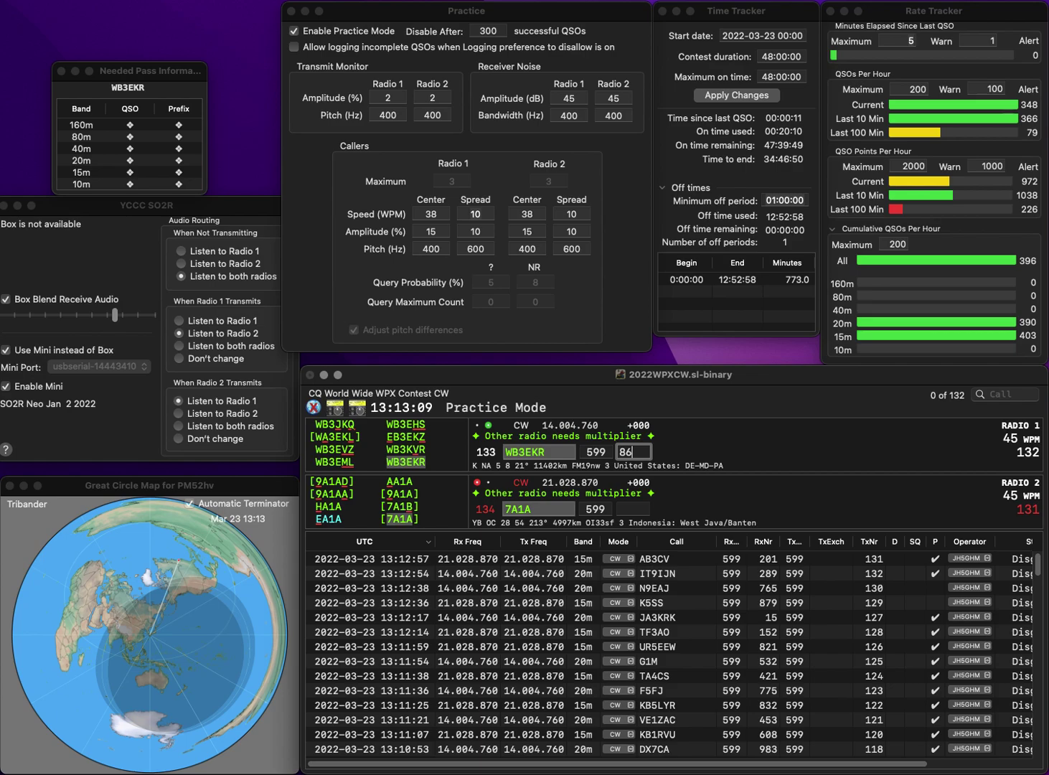
{"action": "type", "text": "3"}
{"action": "key", "text": "Return"}
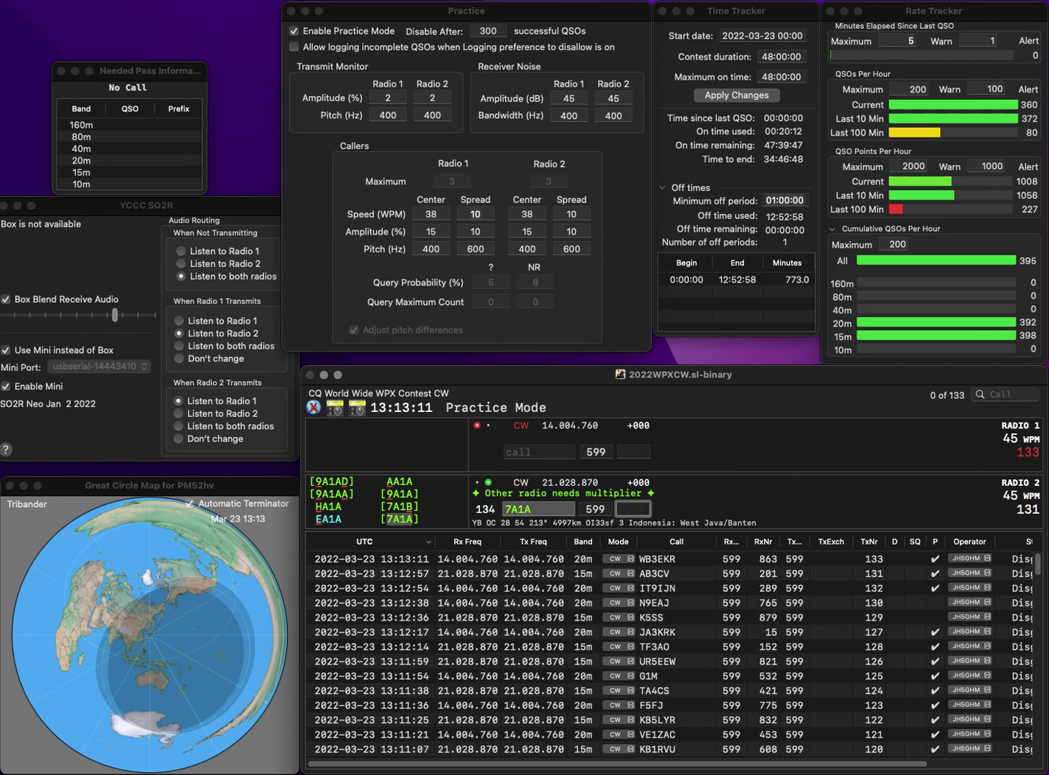
{"action": "type", "text": "703"}
{"action": "key", "text": "Return"}
{"action": "type", "text": "PA3"}
{"action": "type", "text": "GF"}
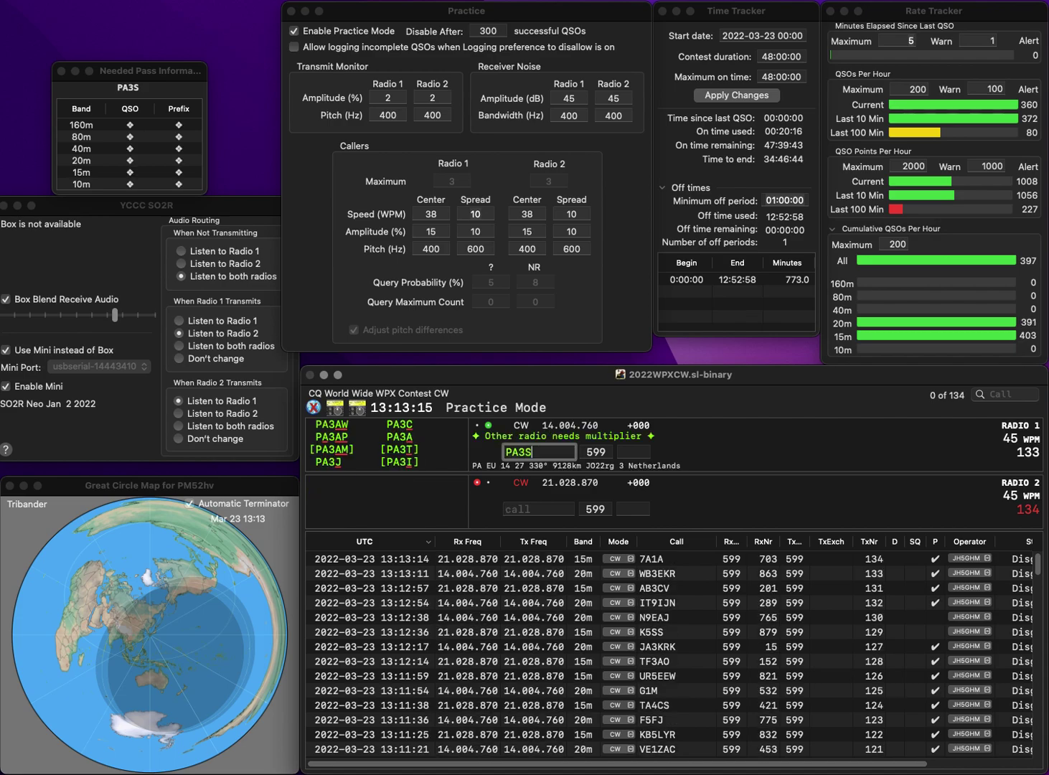
{"action": "key", "text": "Left"}
{"action": "key", "text": "Left"}
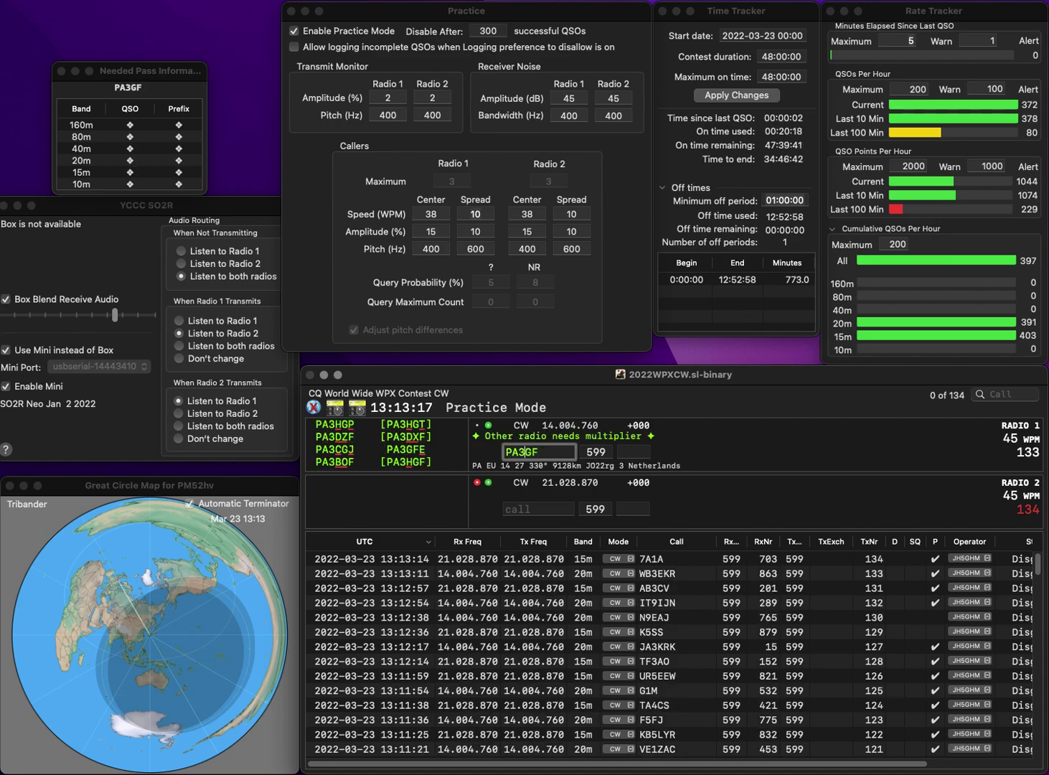
{"action": "type", "text": "H"}
{"action": "key", "text": "Return"}
{"action": "type", "text": "W"}
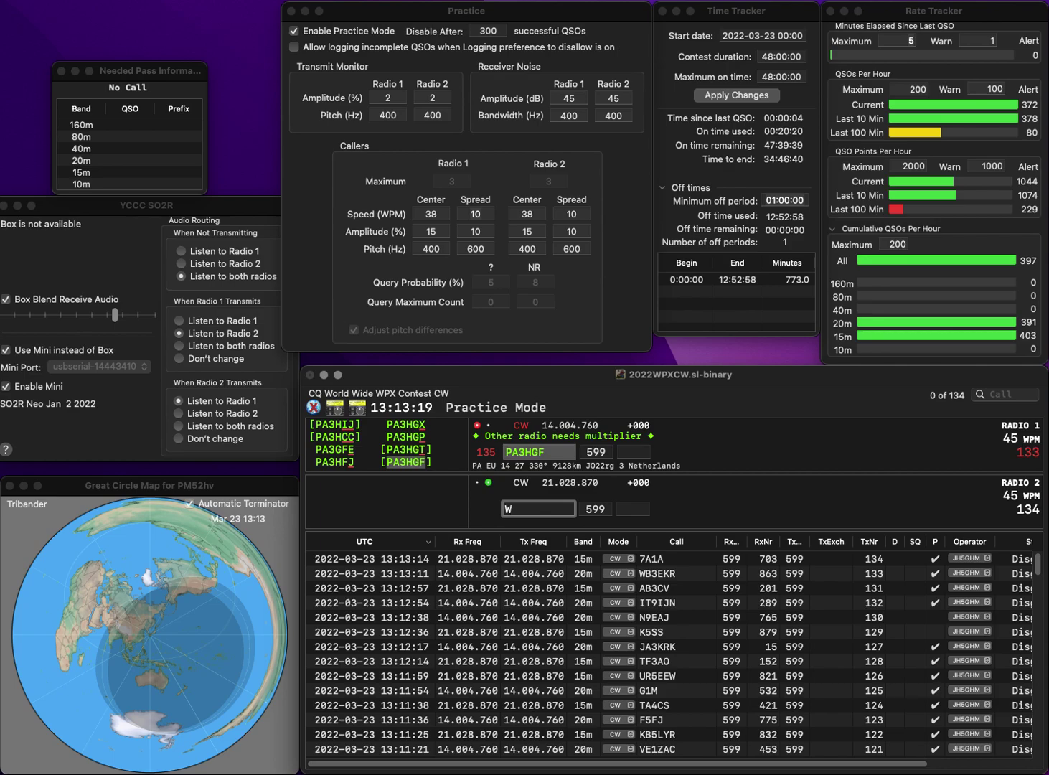
{"action": "type", "text": "A7BAM"}
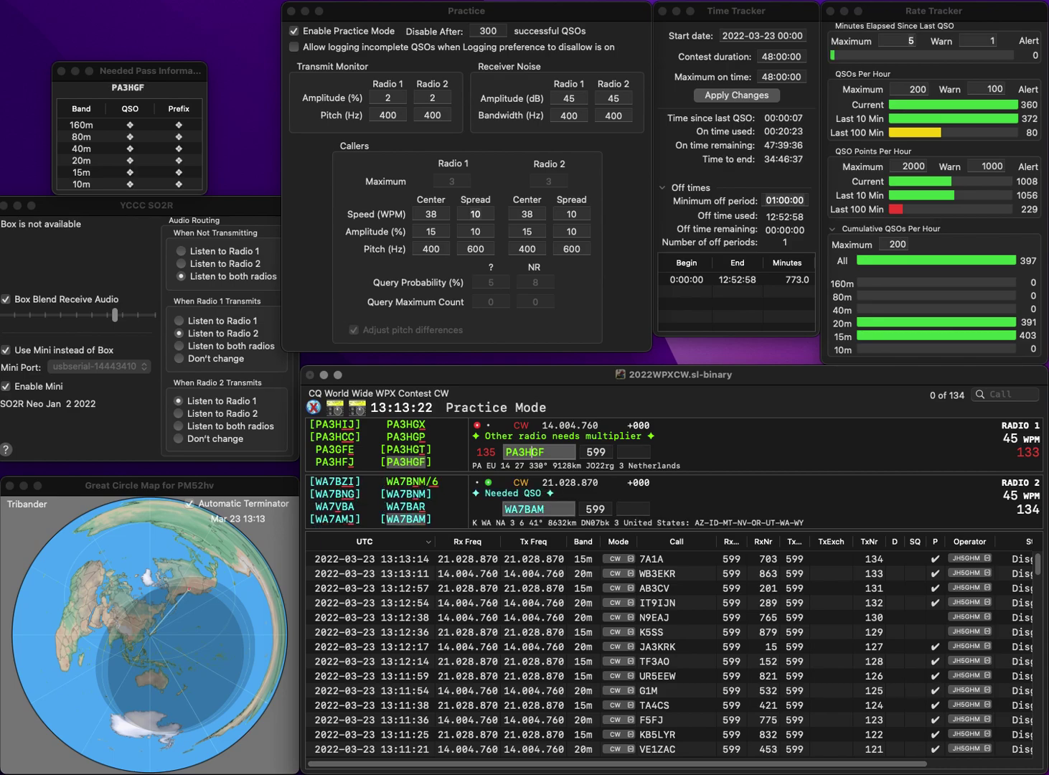
{"action": "key", "text": "Return"}
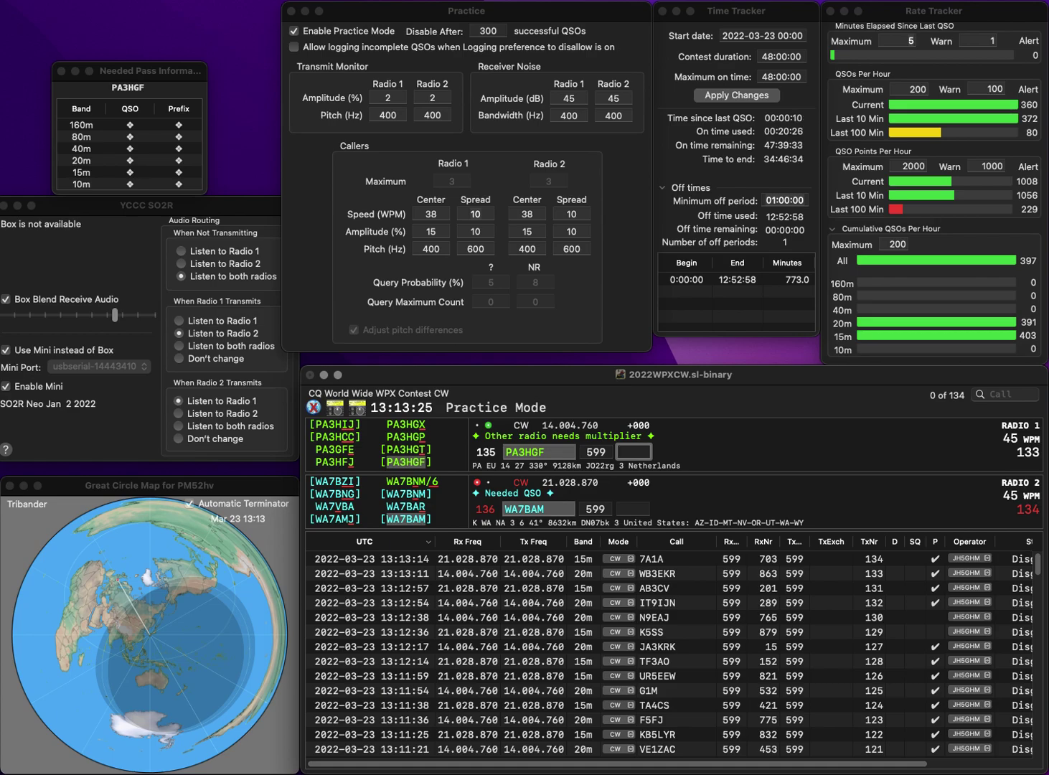
{"action": "type", "text": "943"}
{"action": "key", "text": "Return"}
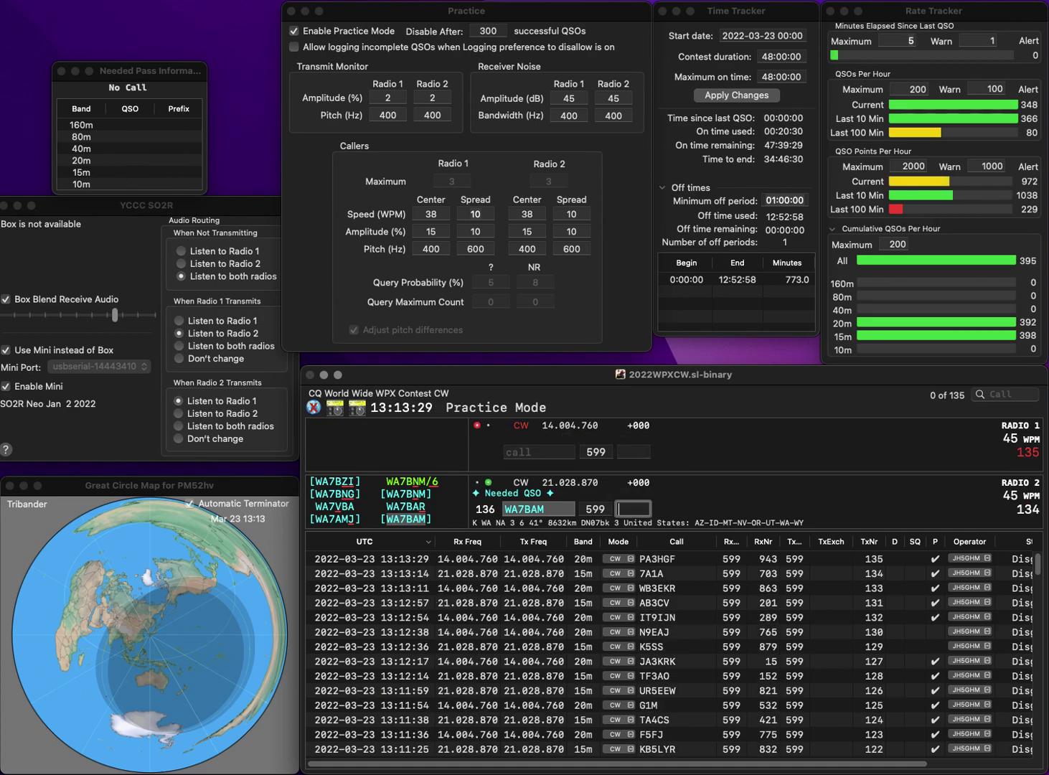
{"action": "type", "text": "52"}
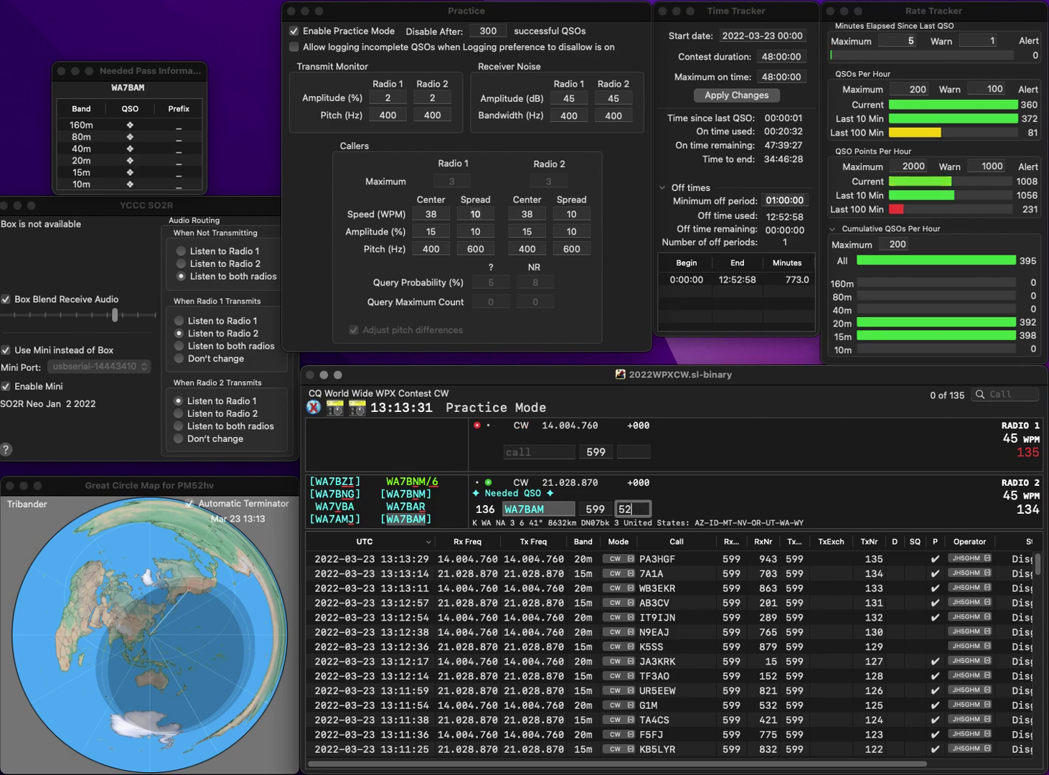
{"action": "type", "text": "8"}
{"action": "key", "text": "Return"}
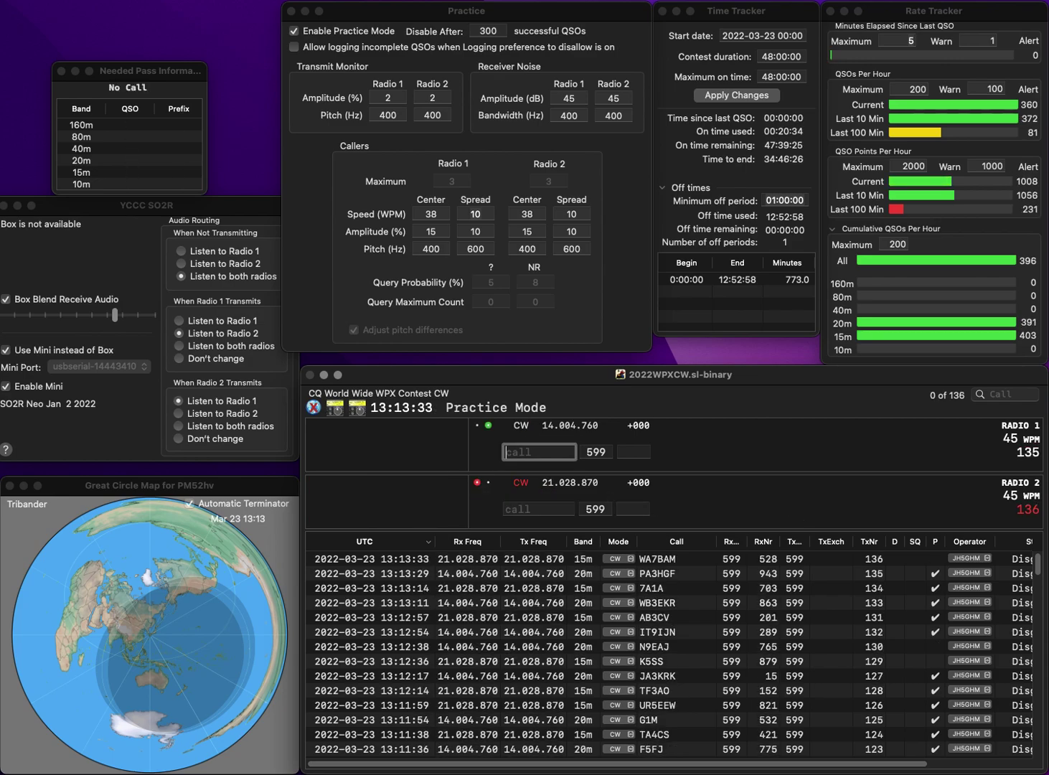
Answer DL2DXA on Radio 1 and K5DC on Radio 2.
{"action": "type", "text": "L2D"}
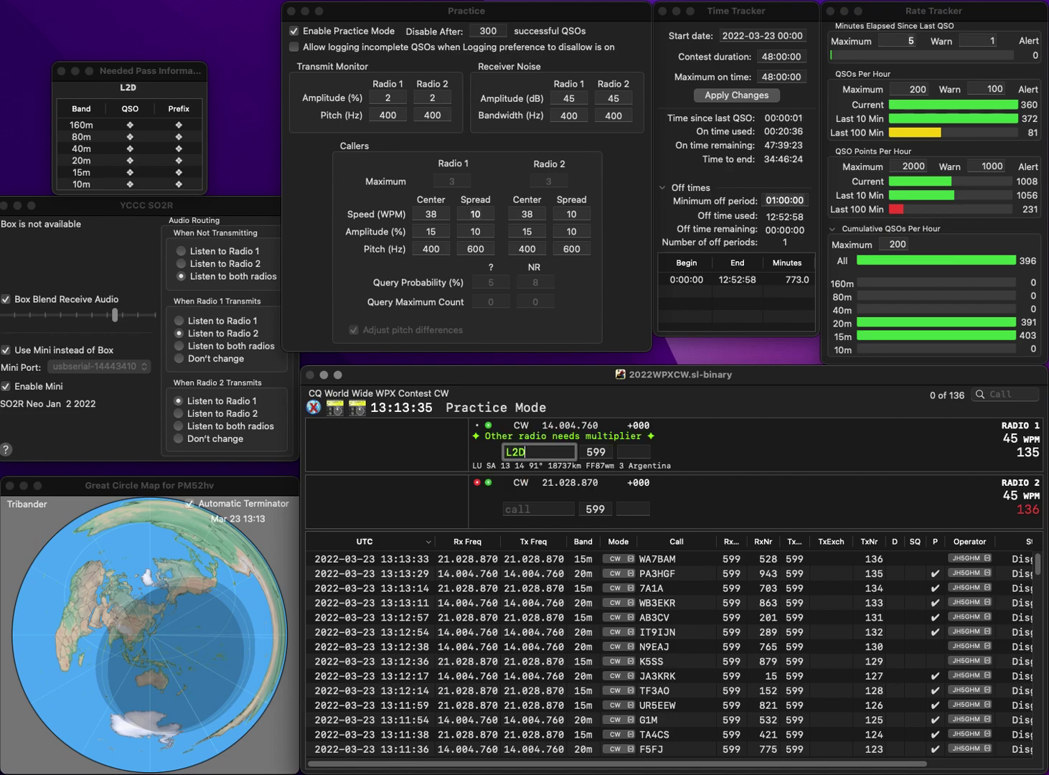
{"action": "type", "text": "XA"}
{"action": "key", "text": "Home"}
{"action": "type", "text": "D"}
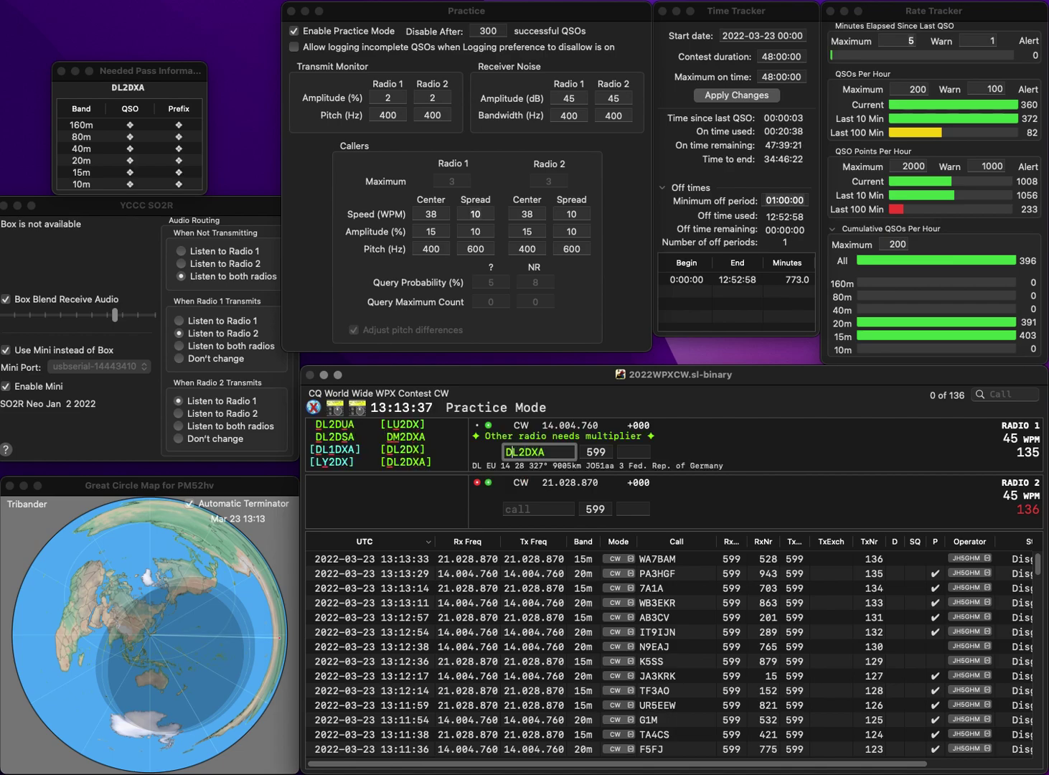
{"action": "key", "text": "Return"}
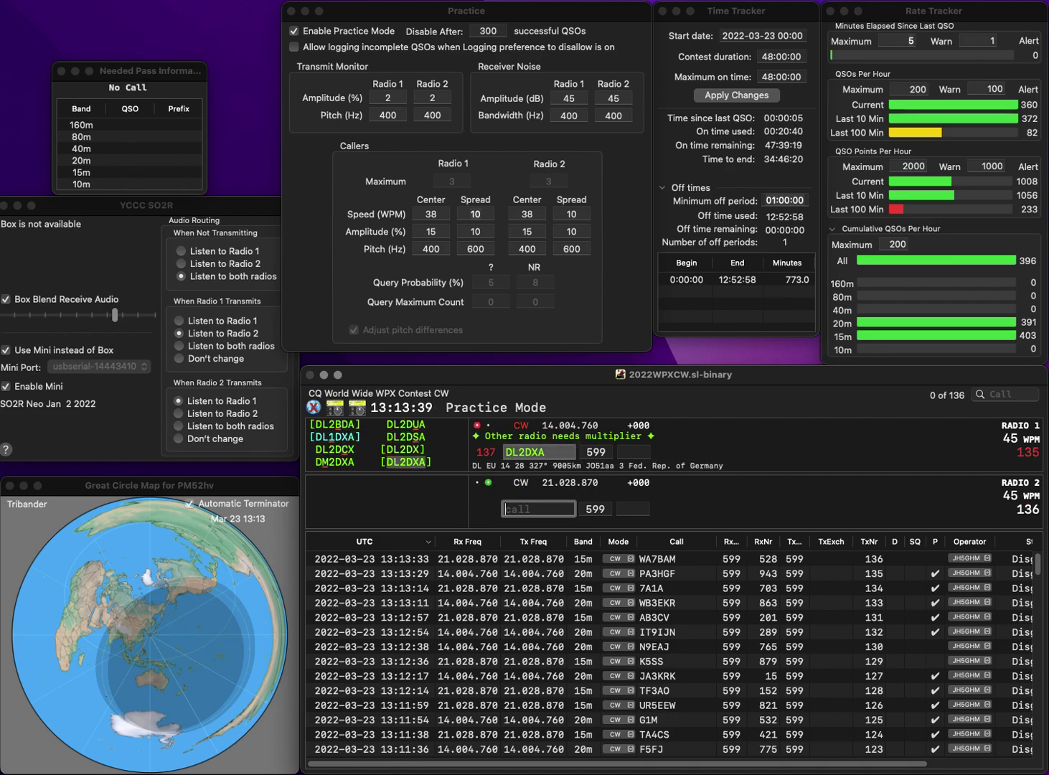
{"action": "type", "text": "K5DC"}
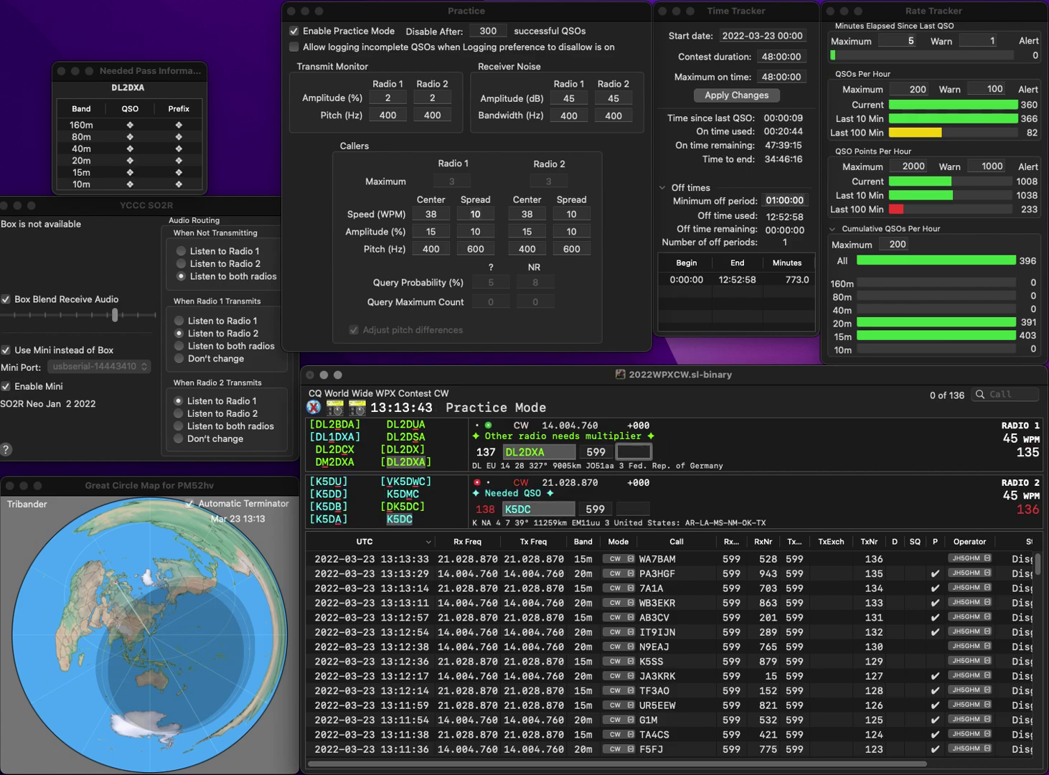
{"action": "type", "text": "94"}
{"action": "key", "text": "Return"}
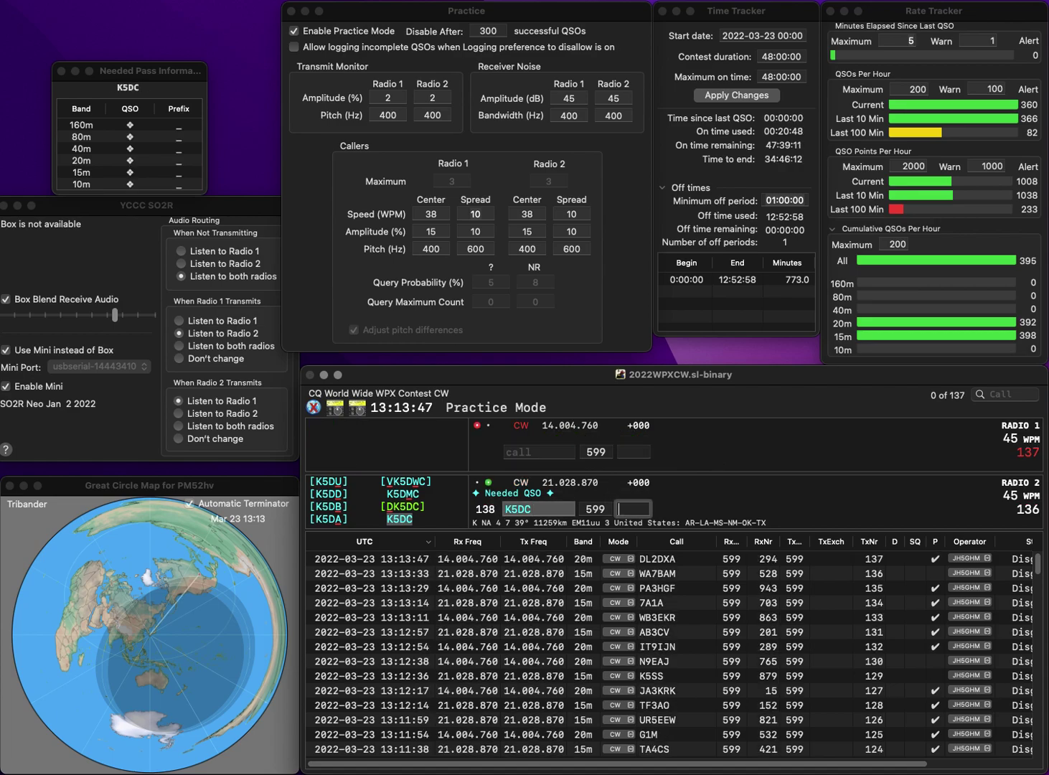
{"action": "type", "text": "967"}
{"action": "key", "text": "Return"}
{"action": "type", "text": "JT"}
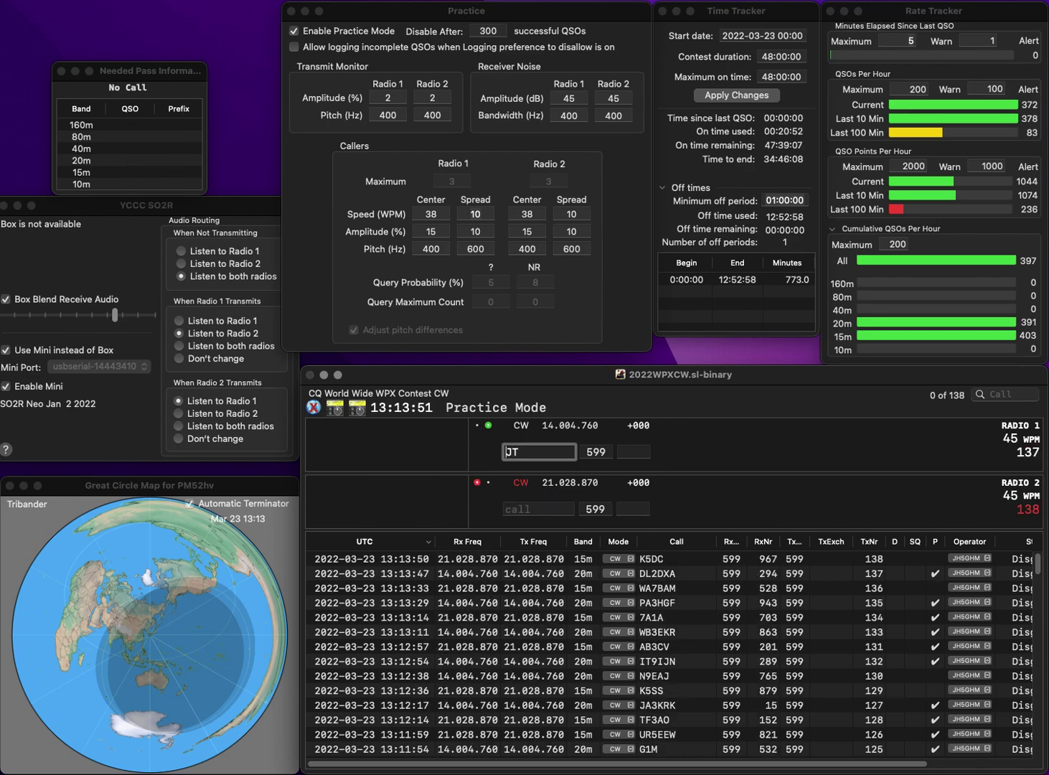
{"action": "type", "text": "OV"}
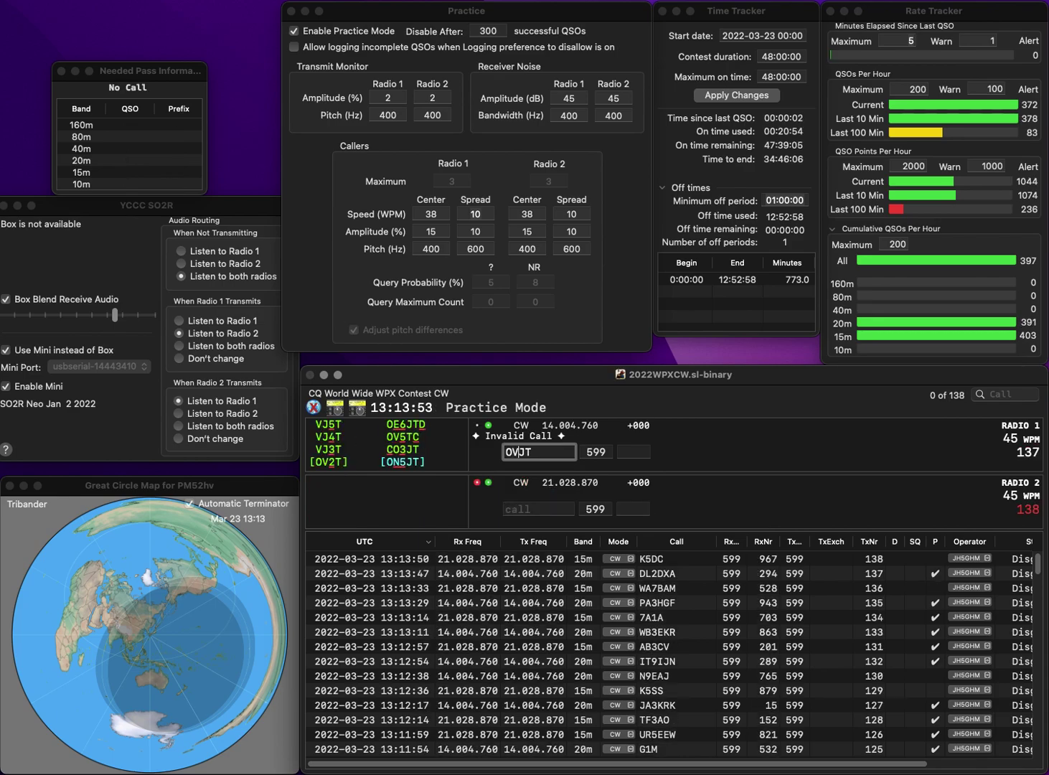
{"action": "type", "text": "5"}
{"action": "key", "text": "Return"}
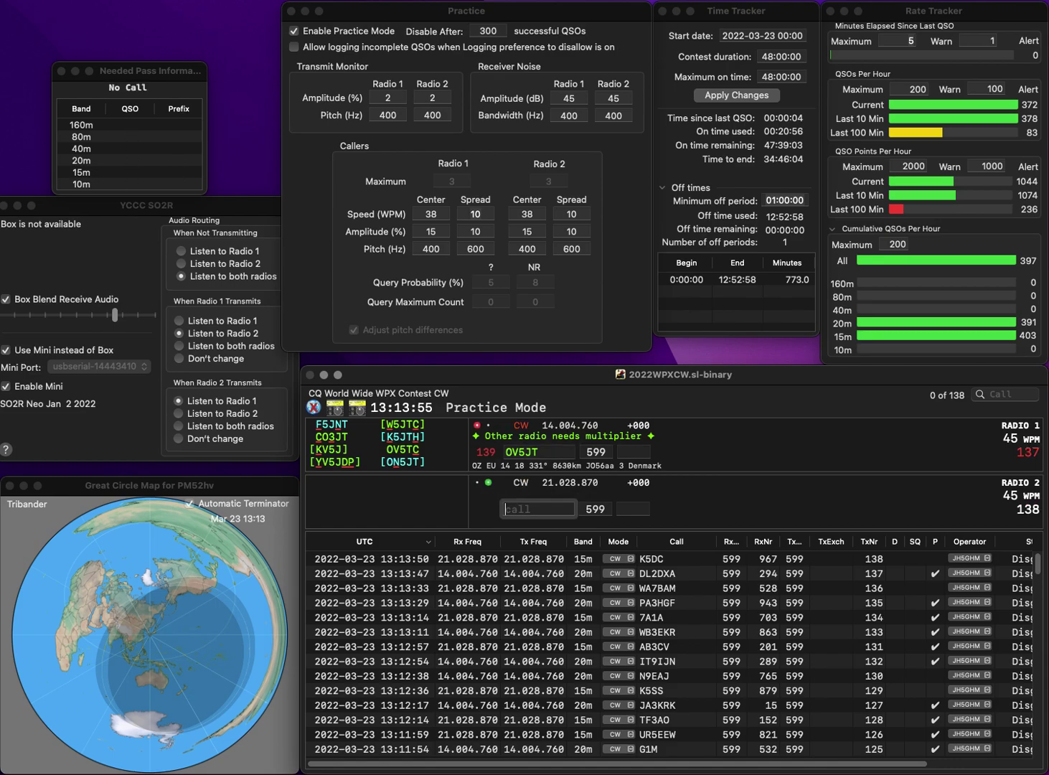
{"action": "type", "text": "G4BUE"}
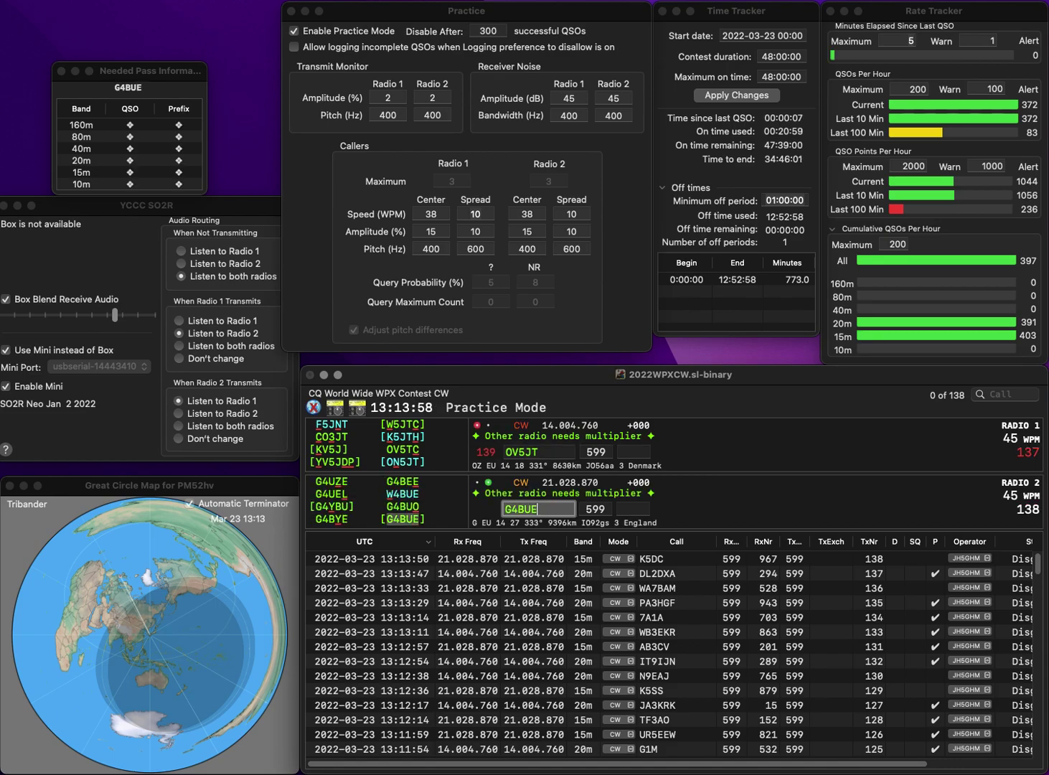
{"action": "key", "text": "Return"}
Correct the Radio 1 call to OV2T and answer the station again.
{"action": "key", "text": "BackSpace"}
{"action": "key", "text": "BackSpace"}
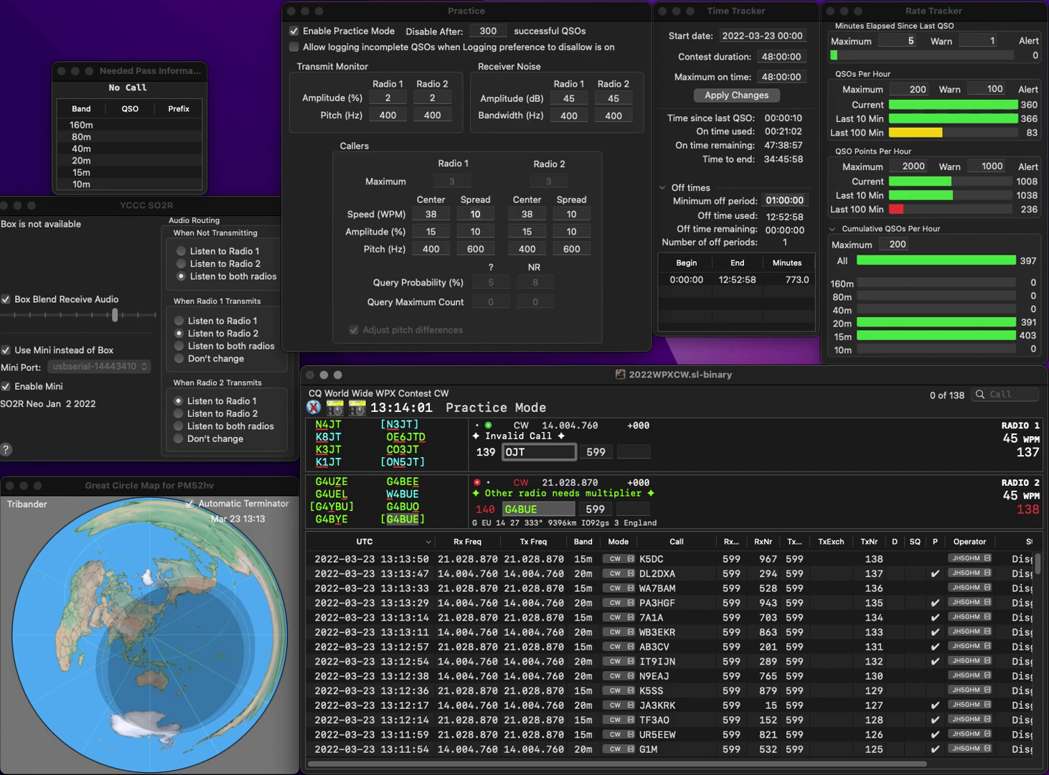
{"action": "key", "text": "Delete"}
{"action": "type", "text": "V2"}
{"action": "key", "text": "Return"}
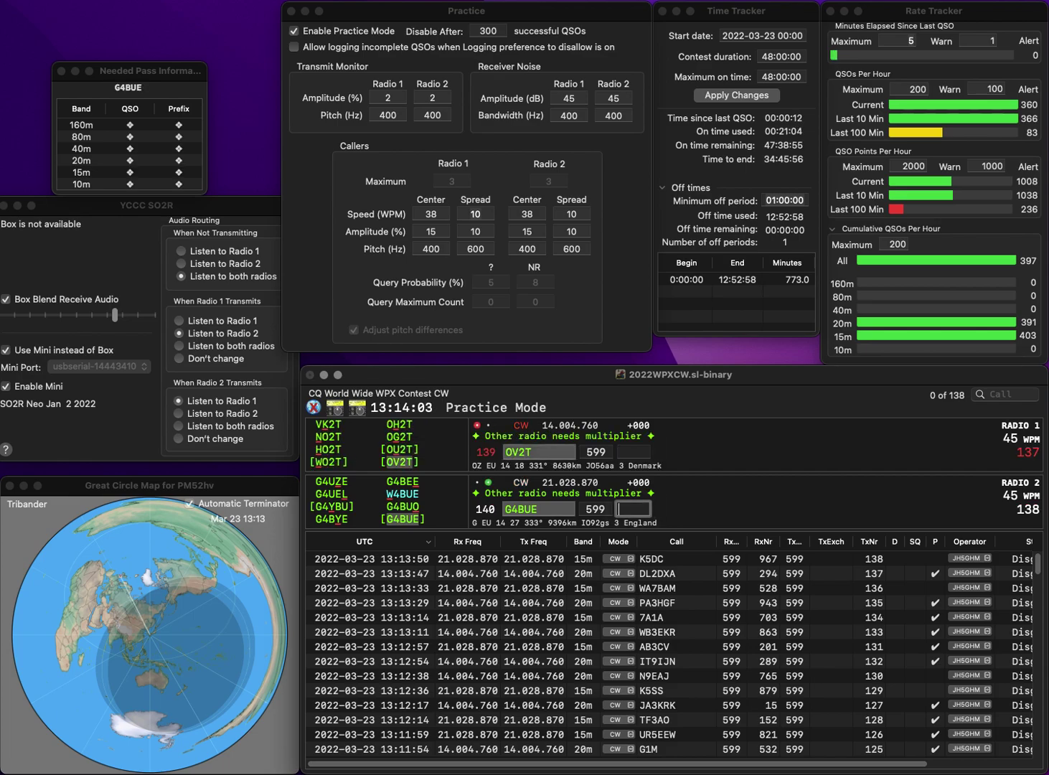
{"action": "type", "text": "42"}
{"action": "key", "text": "Return"}
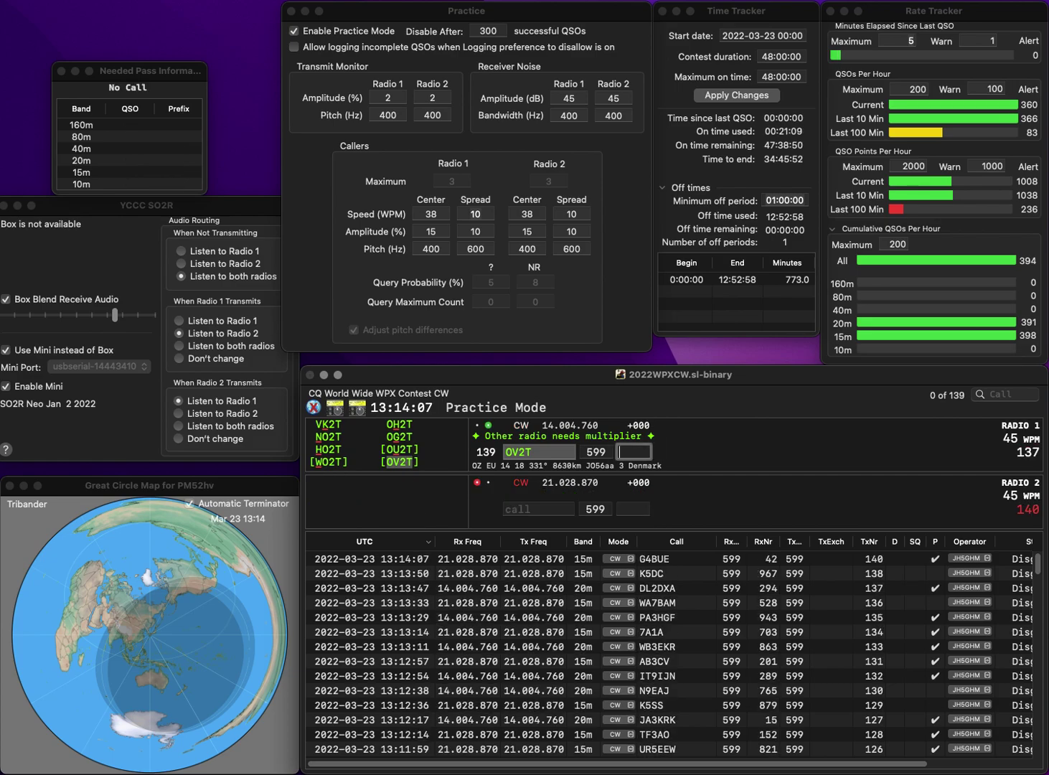
{"action": "type", "text": "745"}
{"action": "key", "text": "Return"}
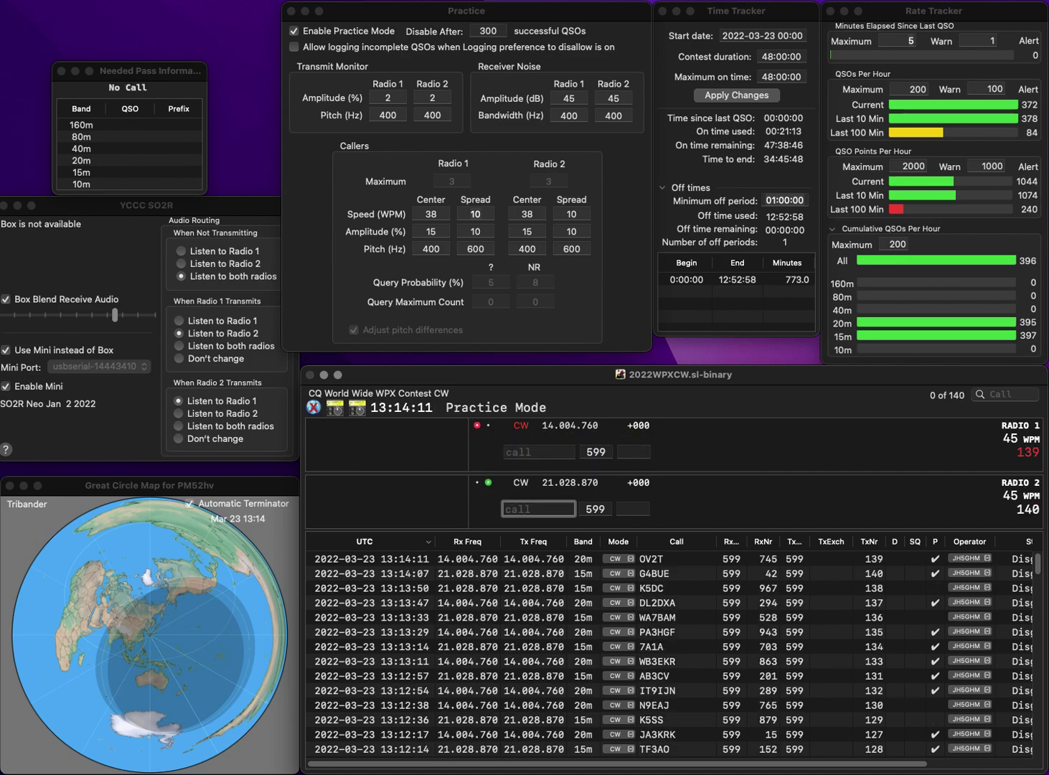
Try to answer the partly copied call 8GFI on Radio 2.
{"action": "type", "text": "8GFI"}
{"action": "key", "text": "Return"}
{"action": "type", "text": "WA9VEE"}
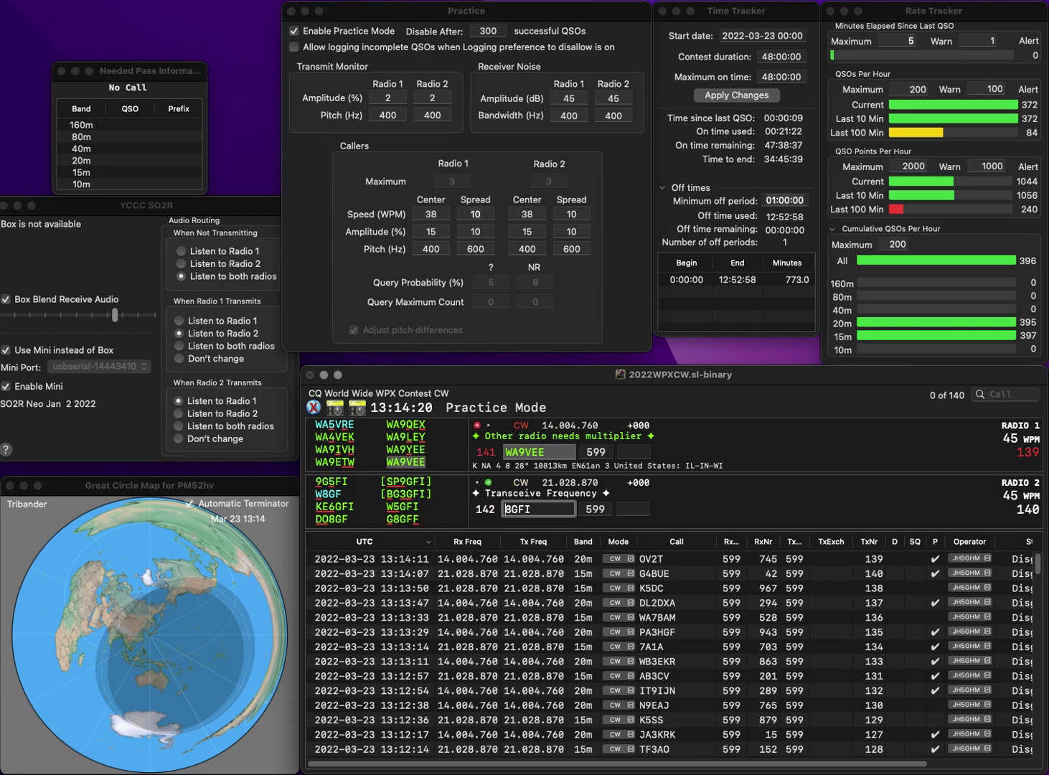
{"action": "key", "text": "Escape"}
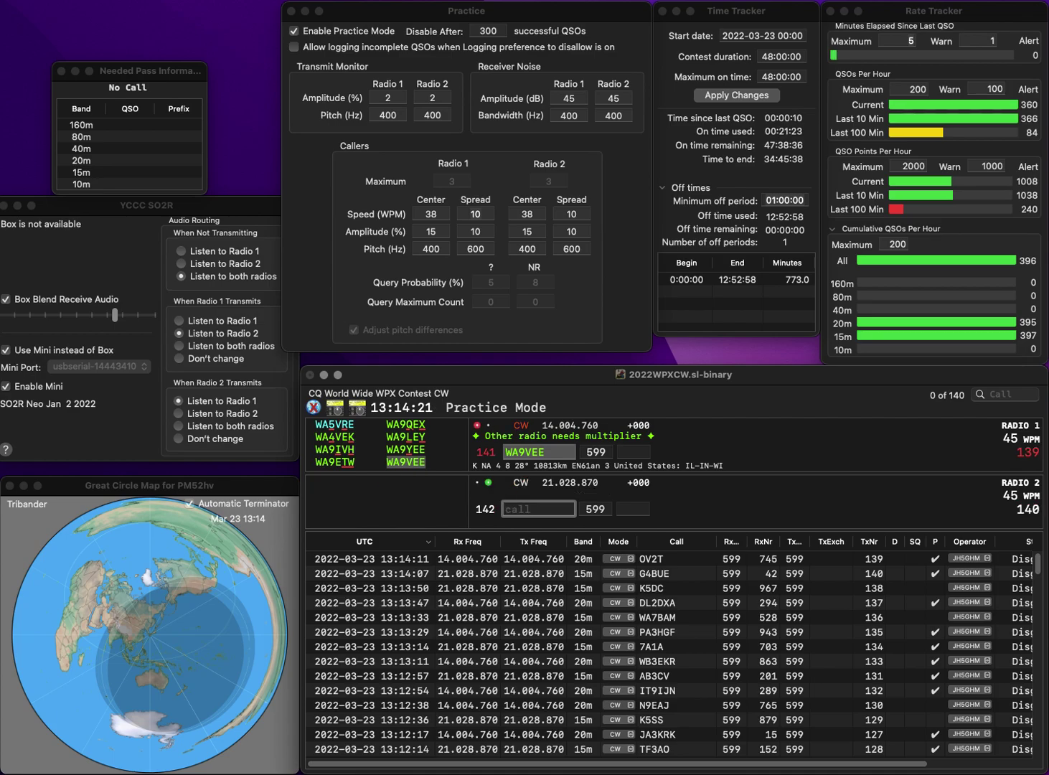
{"action": "type", "text": "HB9G"}
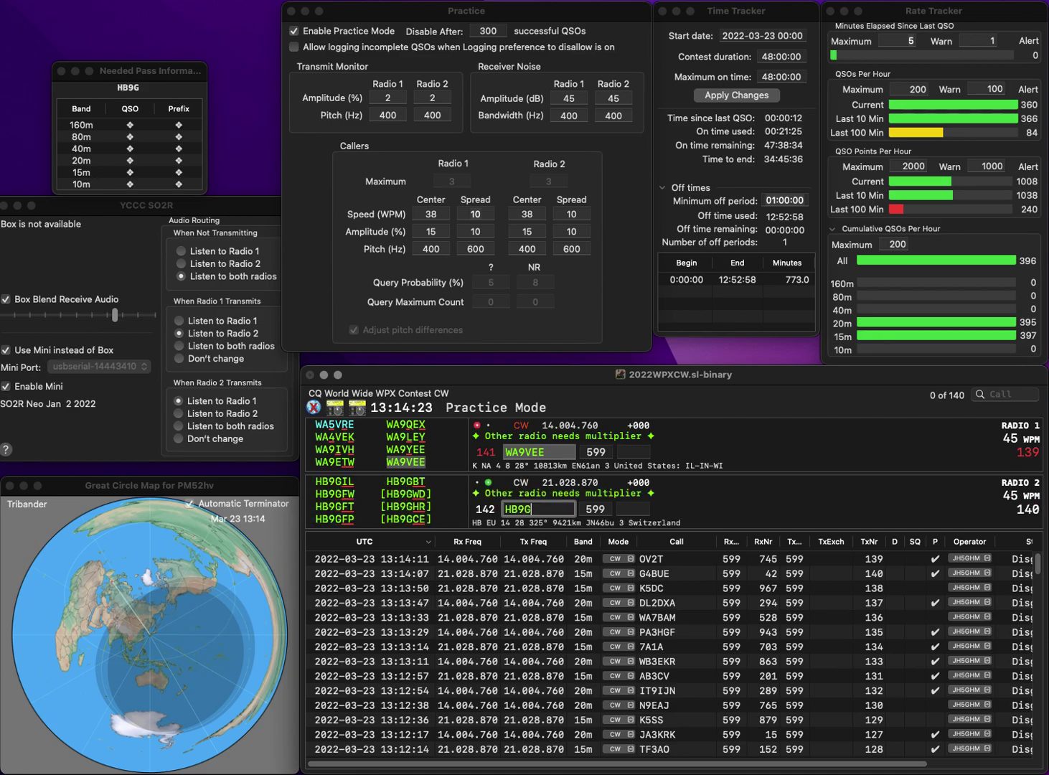
{"action": "type", "text": "CE"}
{"action": "key", "text": "Return"}
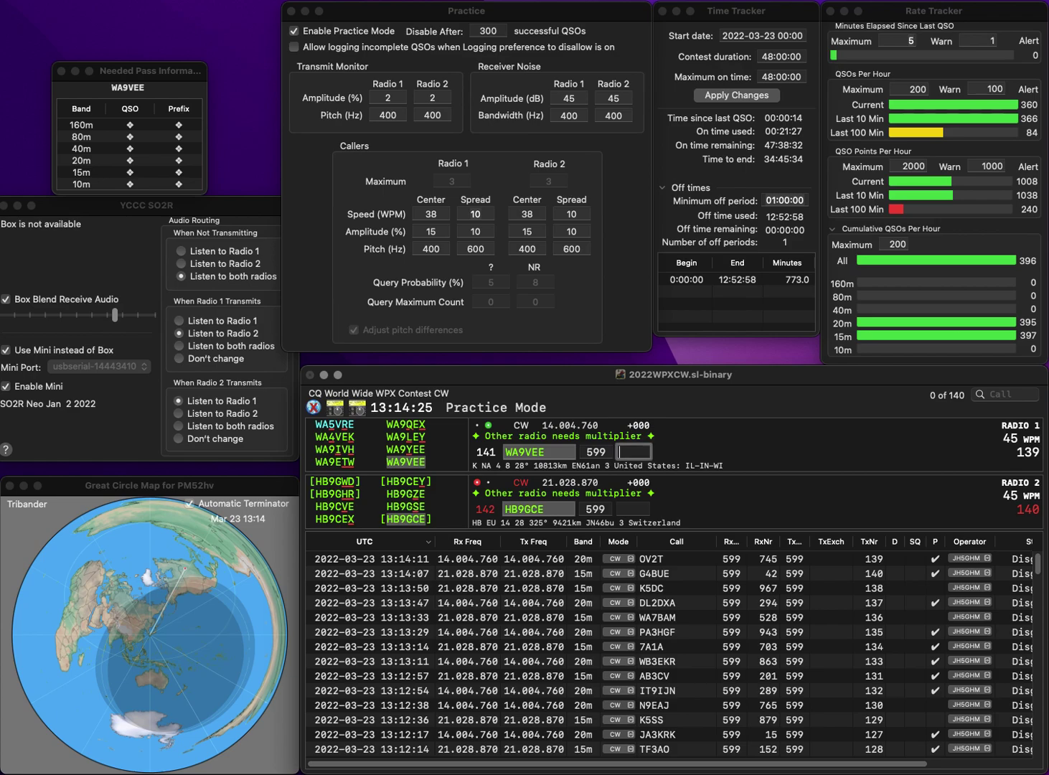
{"action": "type", "text": "955"}
{"action": "key", "text": "Return"}
{"action": "key", "text": "space"}
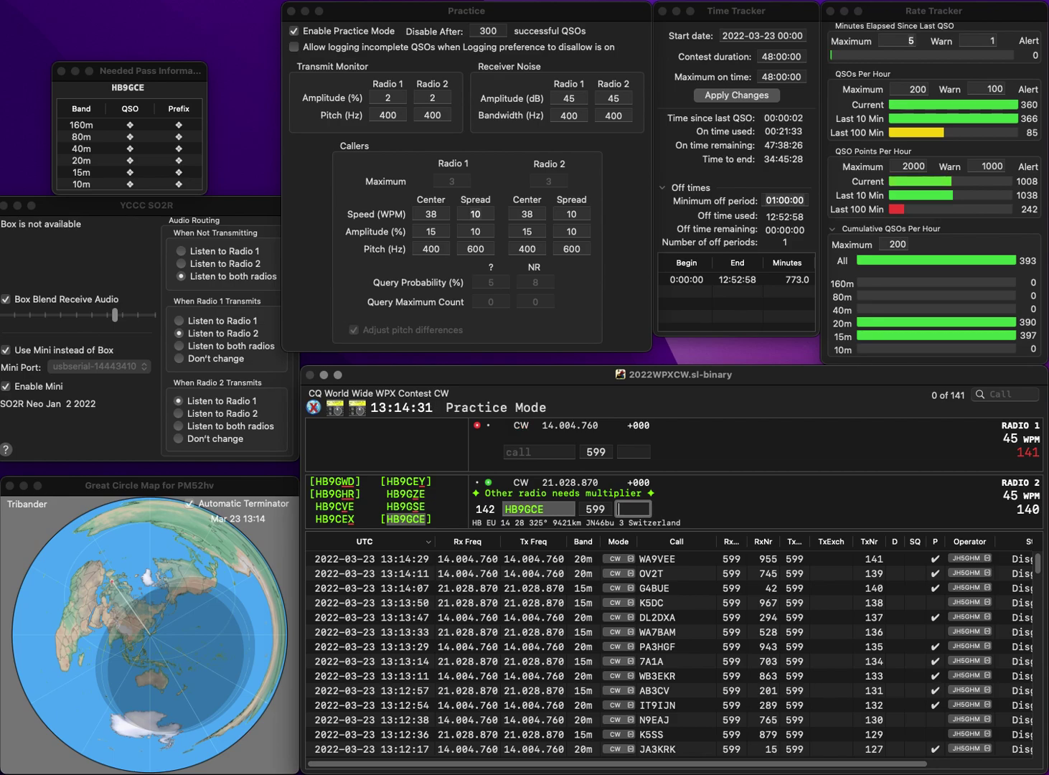
{"action": "key", "text": "space"}
{"action": "key", "text": "Left"}
{"action": "key", "text": "BackSpace"}
{"action": "type", "text": "H"}
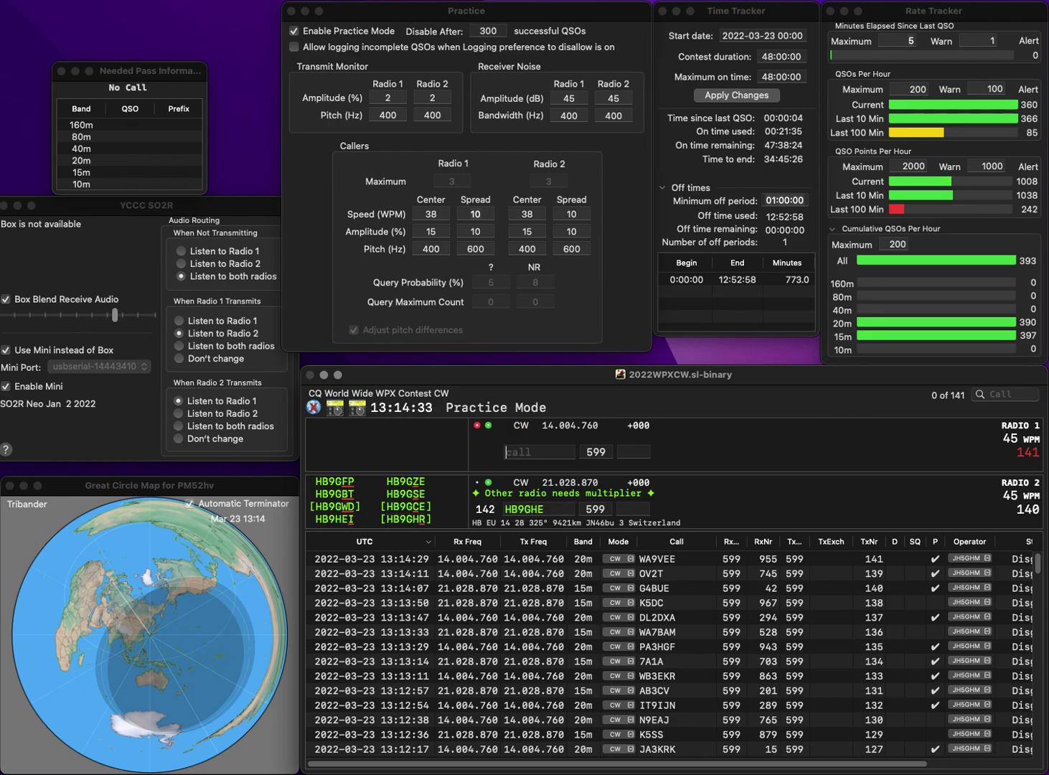
{"action": "key", "text": "Return"}
Answer K7EAU on Radio 1, and correct the Radio 2 call to HB9GSE and resend it.
{"action": "type", "text": "K7EAU"}
{"action": "key", "text": "shift+Tab"}
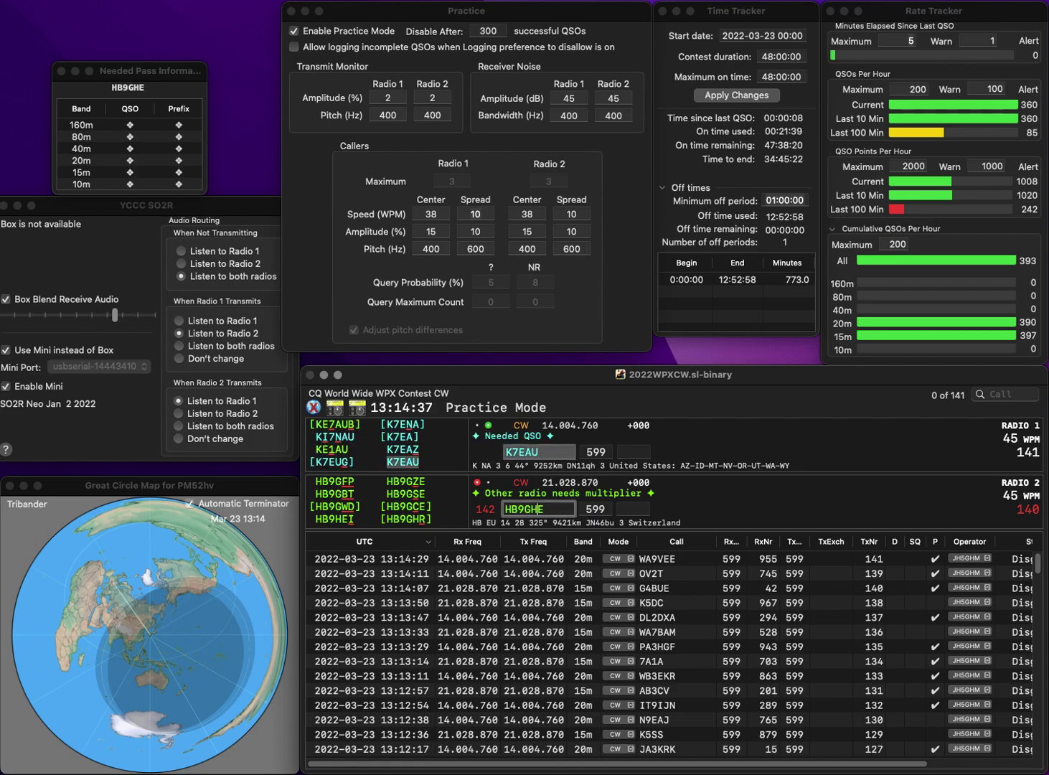
{"action": "key", "text": "Left"}
{"action": "key", "text": "Left"}
{"action": "key", "text": "Left"}
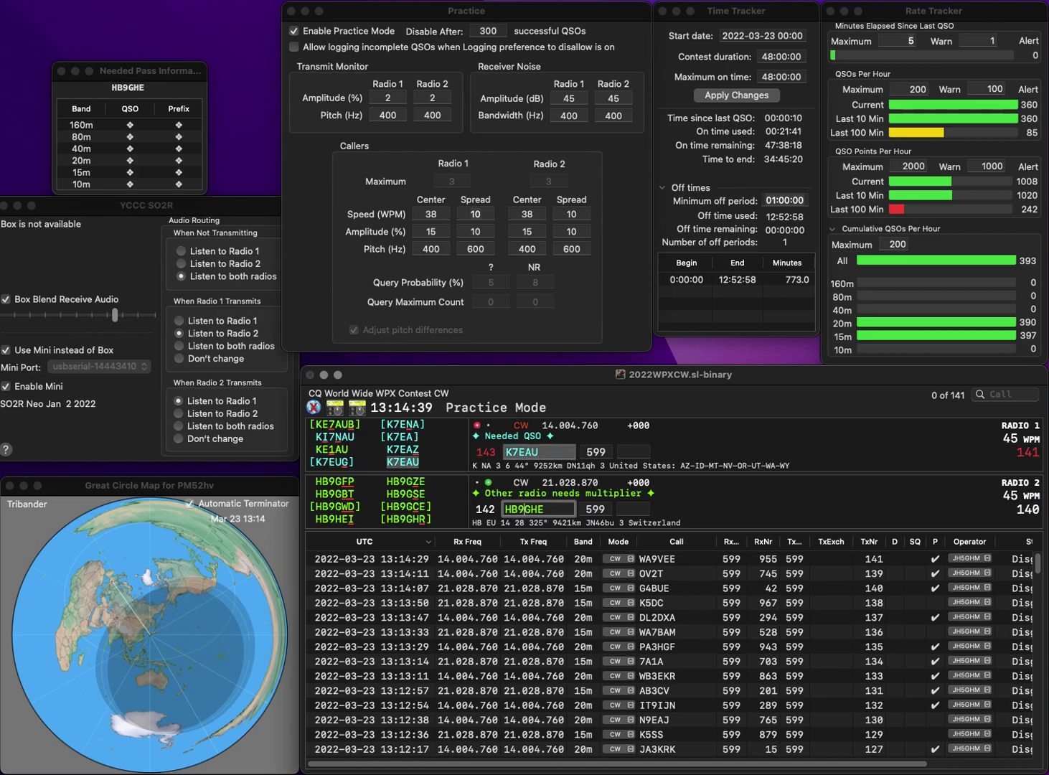
{"action": "key", "text": "Right"}
{"action": "type", "text": "S"}
{"action": "key", "text": "Delete"}
{"action": "key", "text": "Return"}
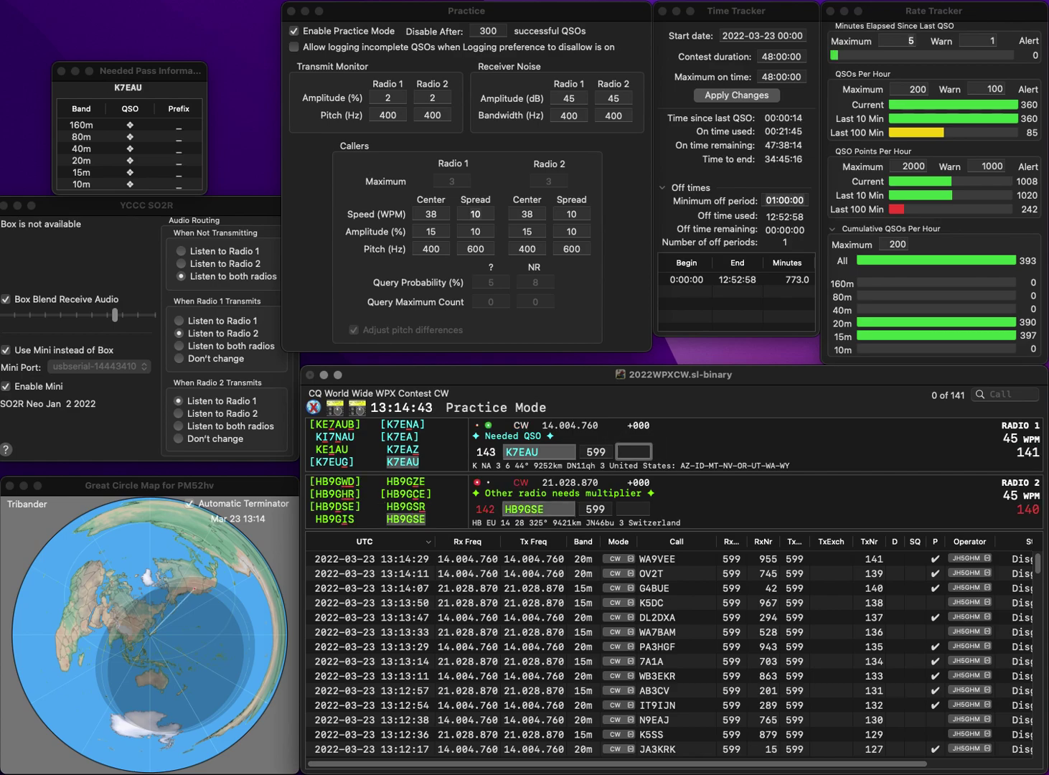
{"action": "type", "text": "711"}
{"action": "key", "text": "Return"}
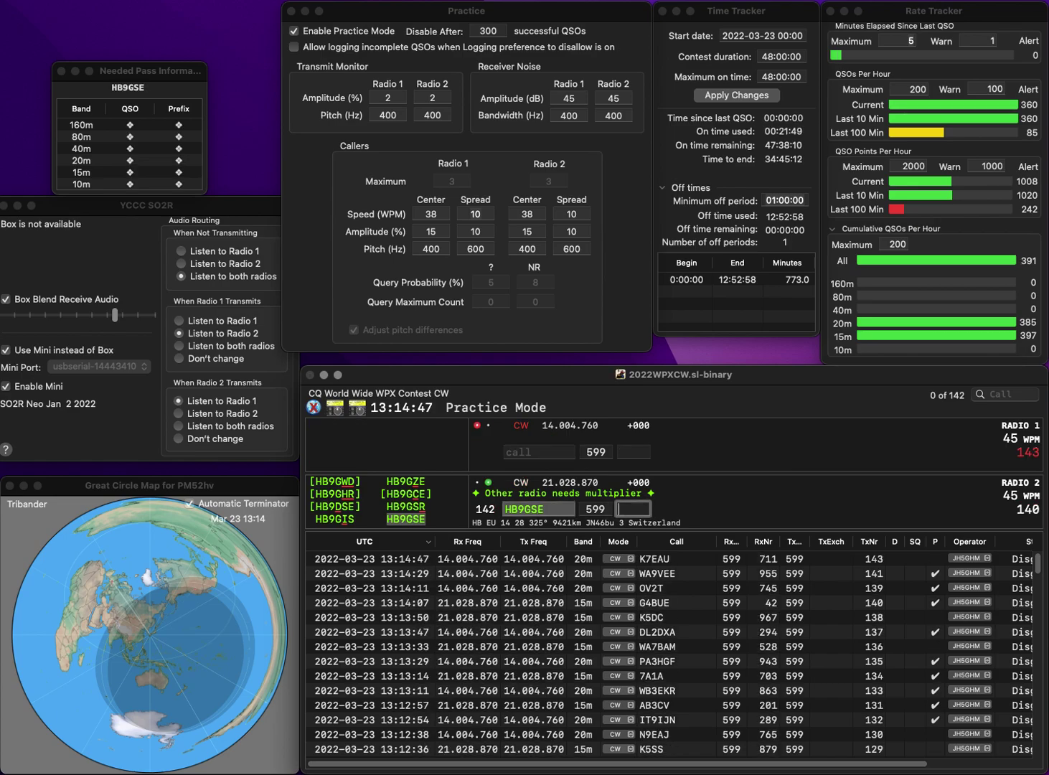
{"action": "type", "text": "17"}
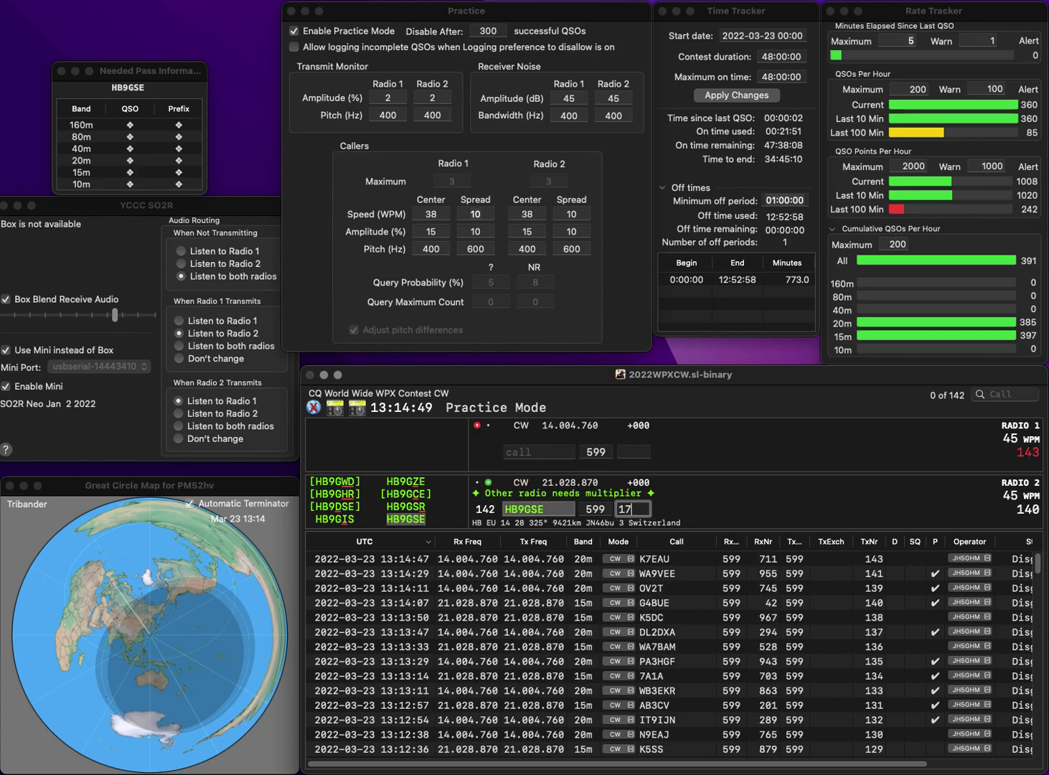
{"action": "key", "text": "Return"}
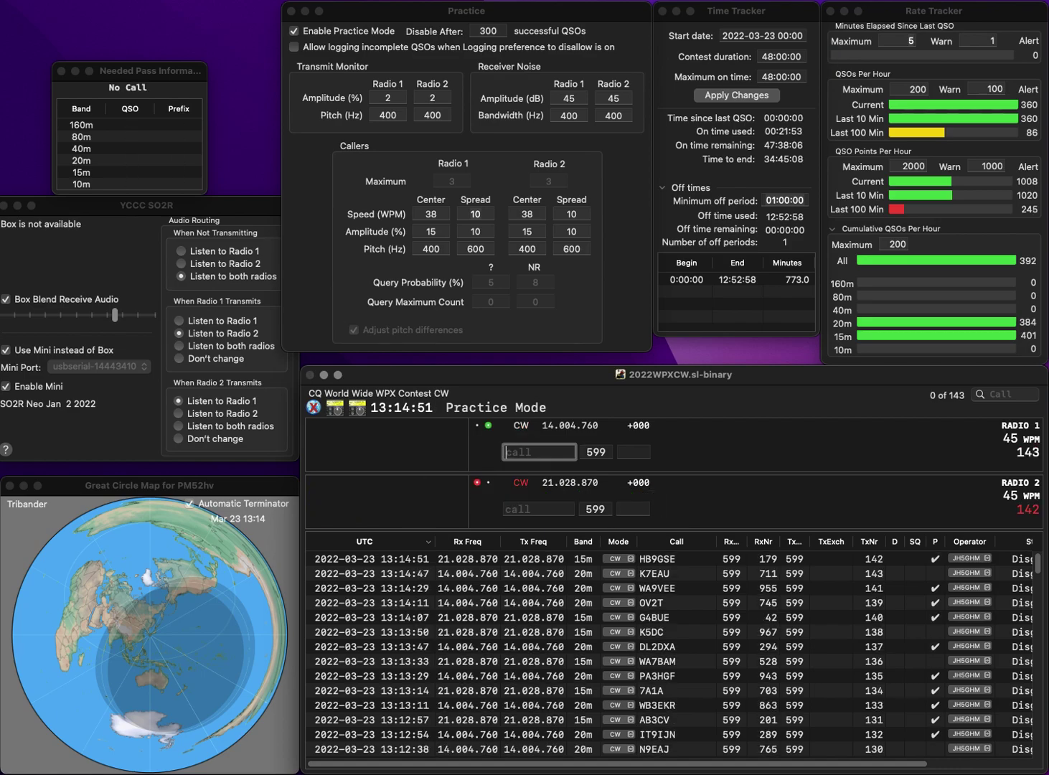
{"action": "type", "text": "M0XZ"}
{"action": "key", "text": "BackSpace"}
{"action": "key", "text": "BackSpace"}
{"action": "type", "text": "Z"}
{"action": "key", "text": "Return"}
{"action": "type", "text": "1"}
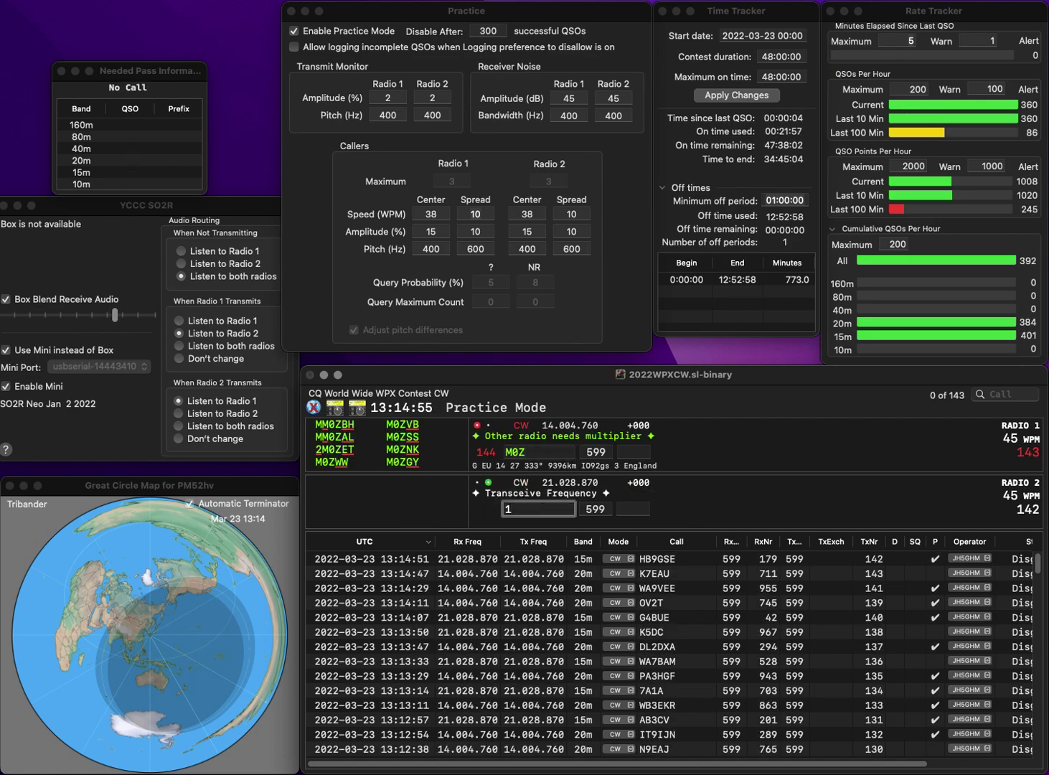
{"action": "type", "text": "BAF"}
{"action": "key", "text": "Up"}
{"action": "type", "text": "EA"}
{"action": "key", "text": "Return"}
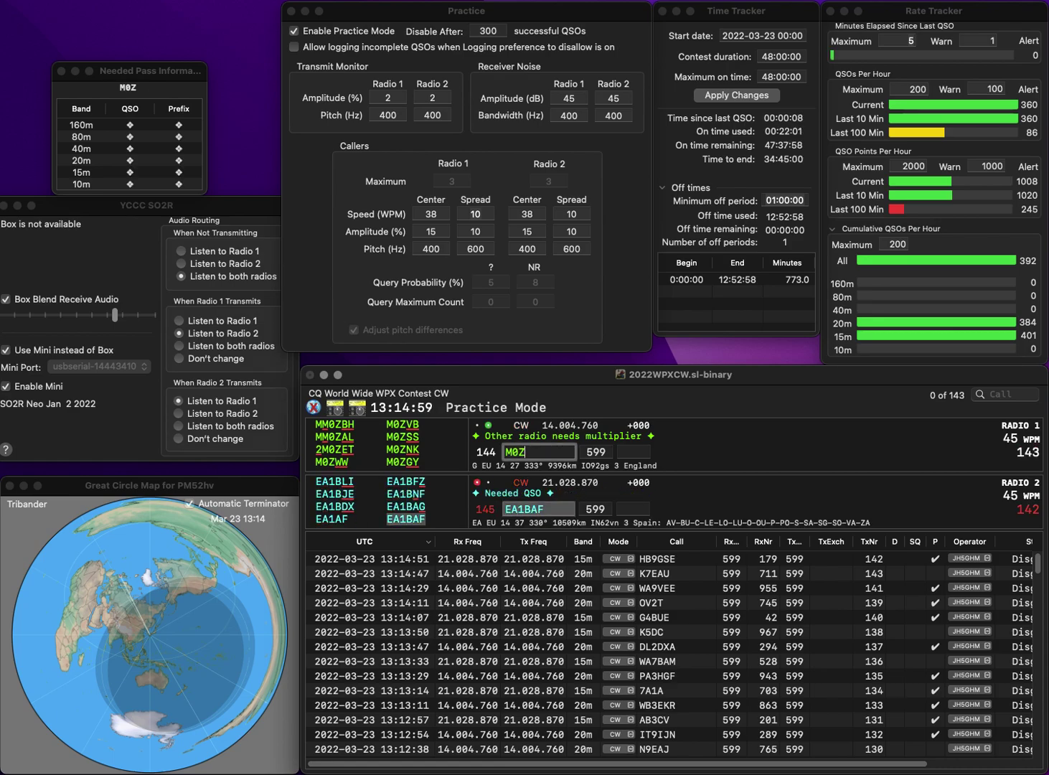
{"action": "type", "text": "SS"}
{"action": "key", "text": "Return"}
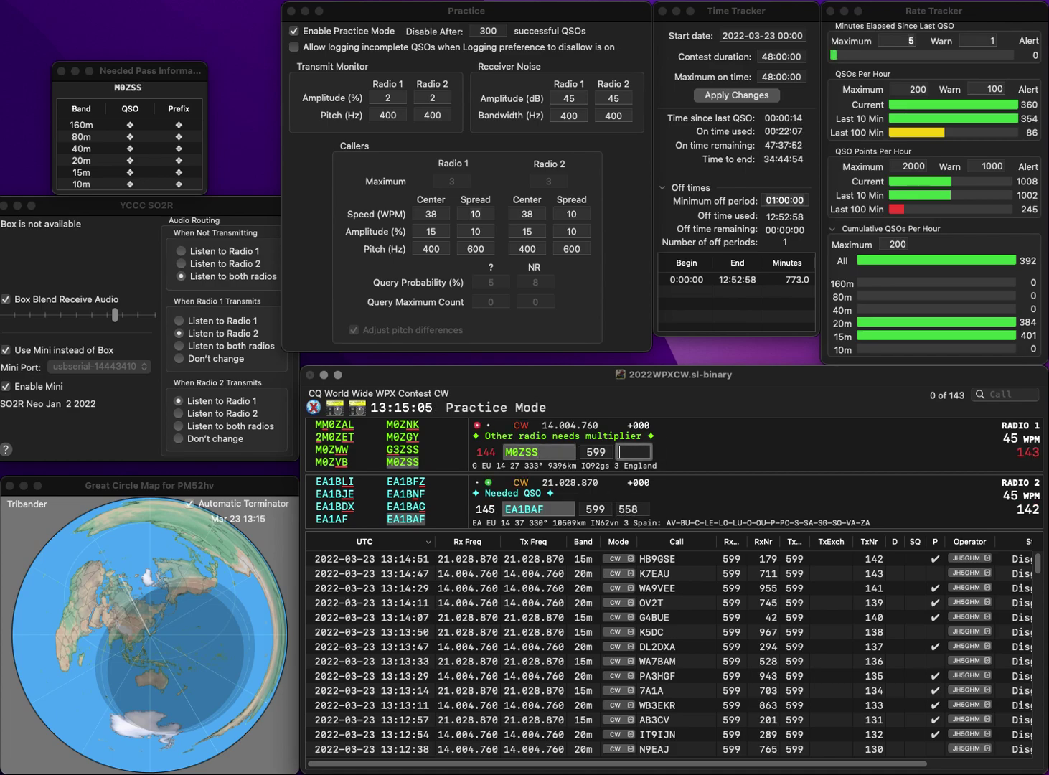
{"action": "key", "text": "Return"}
Log M0ZSS on Radio 1 with received number 343, and answer W7DGR on Radio 2.
{"action": "type", "text": "343"}
{"action": "key", "text": "Return"}
{"action": "type", "text": "W7DGR"}
{"action": "key", "text": "Return"}
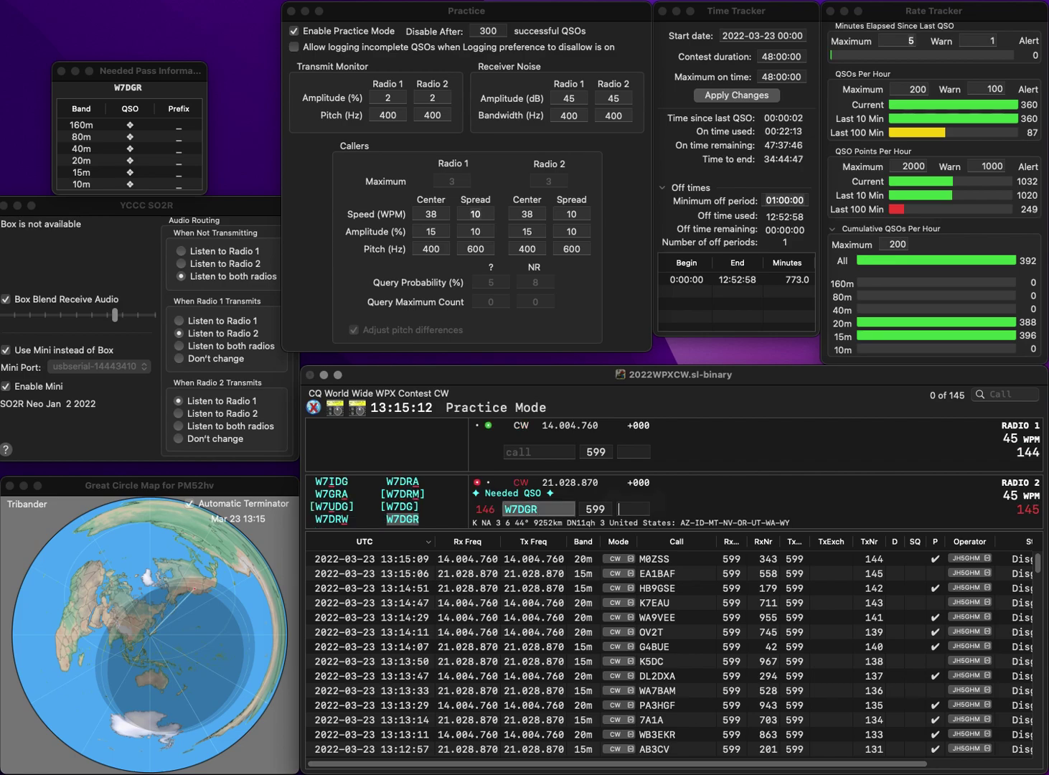
{"action": "type", "text": "WA0PMF"}
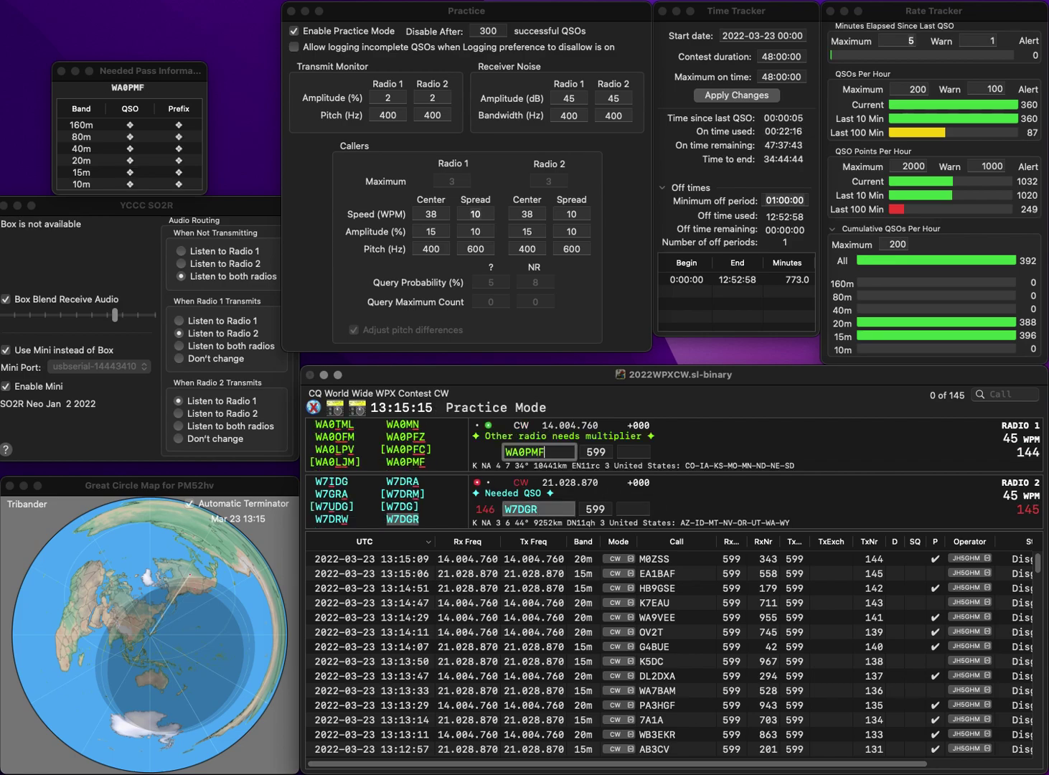
{"action": "key", "text": "Return"}
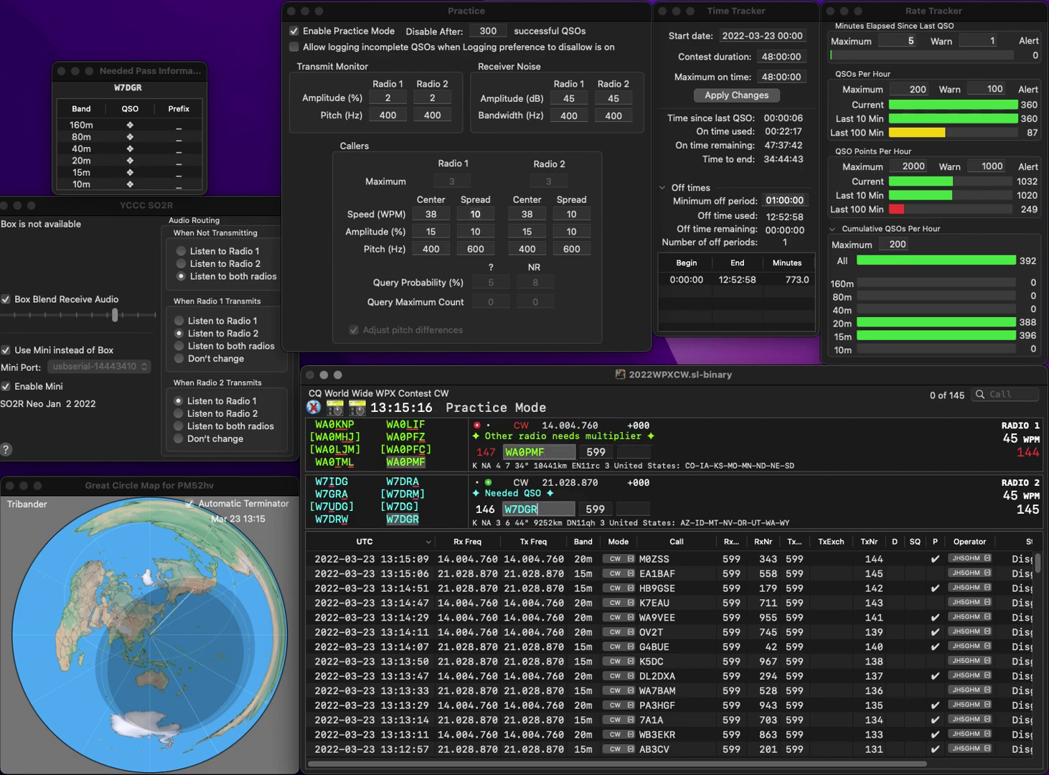
{"action": "key", "text": "space"}
{"action": "type", "text": "9"}
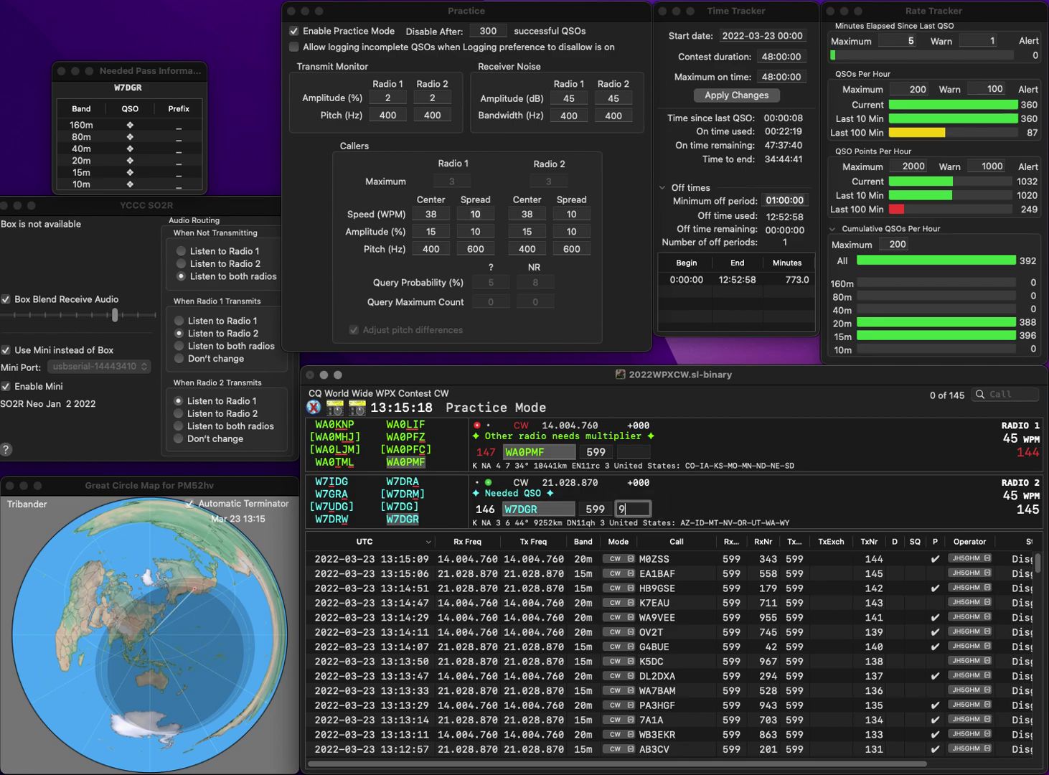
{"action": "key", "text": "grave"}
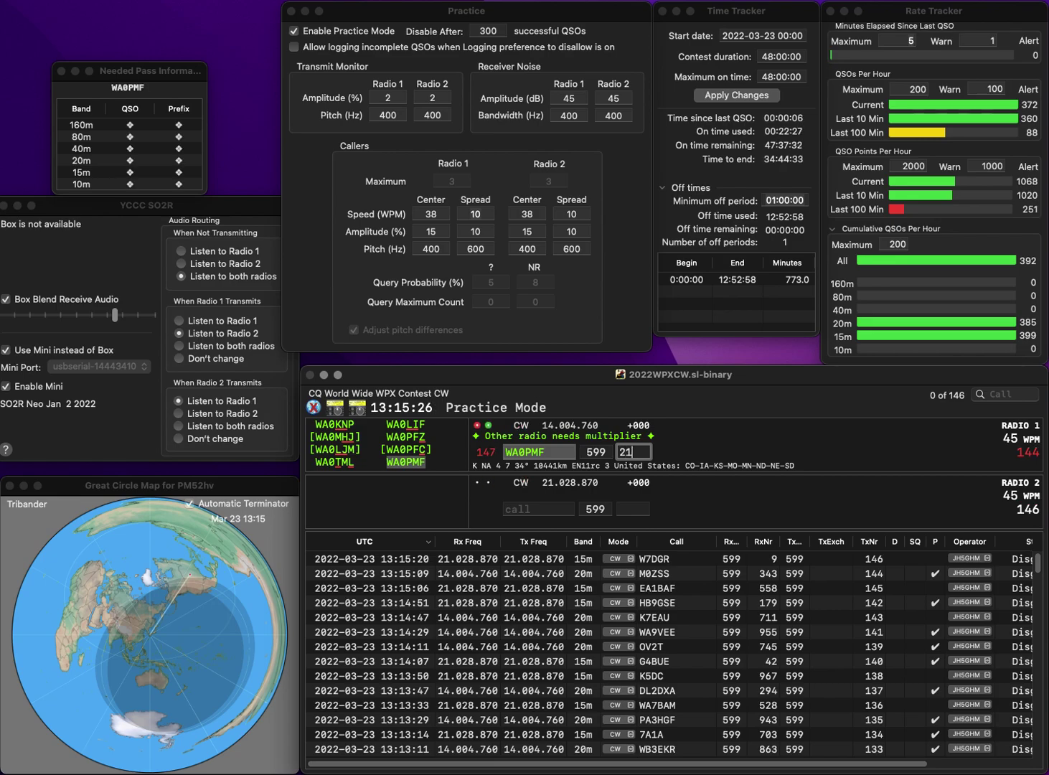
Log WA0PMF on Radio 1 with received number 21, and answer N4ME on Radio 2.
{"action": "key", "text": "Return"}
{"action": "type", "text": "N4ME"}
{"action": "key", "text": "Return"}
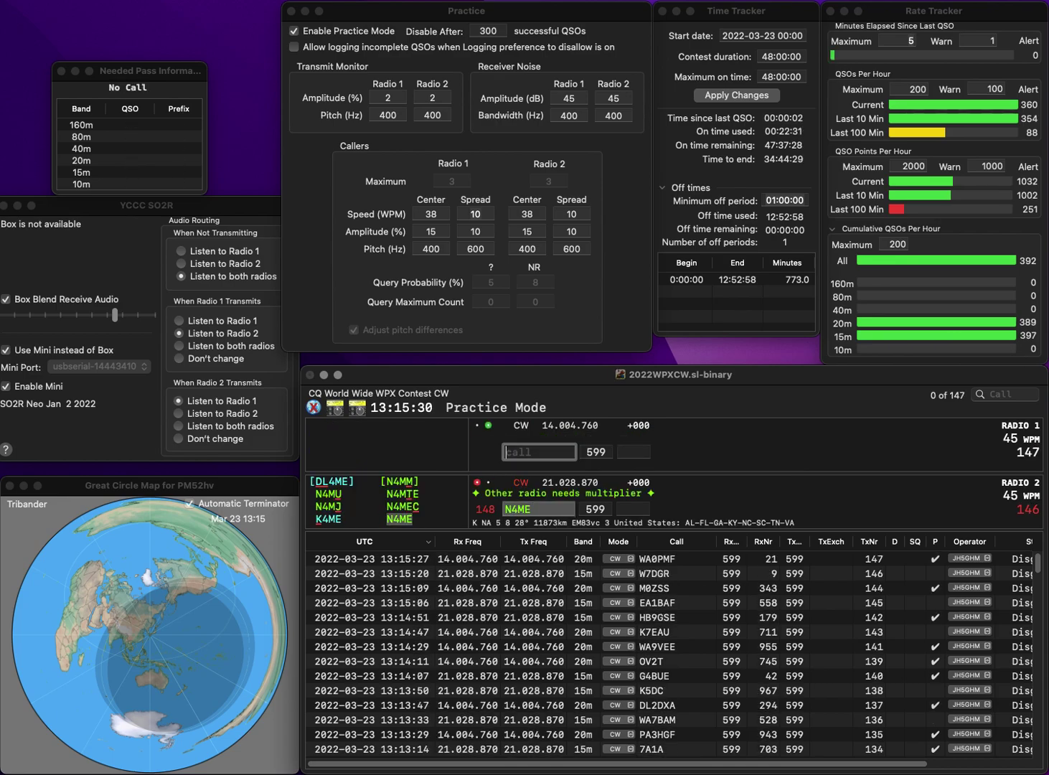
{"action": "type", "text": "2QE"}
{"action": "key", "text": "Return"}
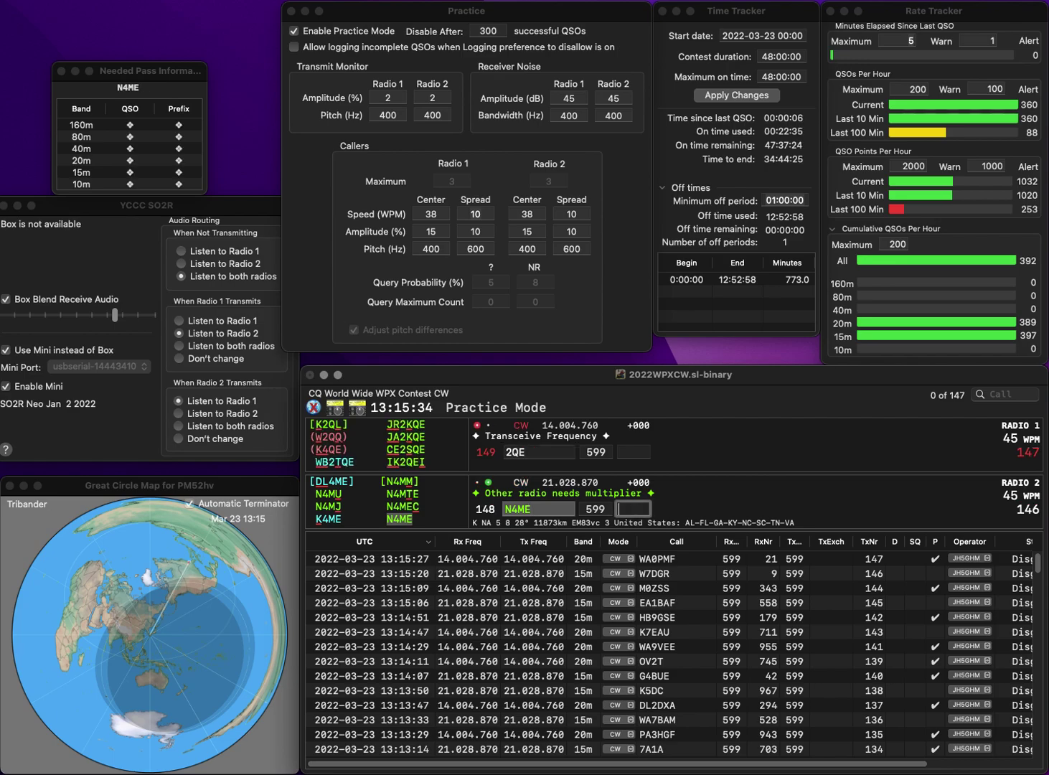
{"action": "type", "text": "8"}
{"action": "key", "text": "Return"}
Replace the call on Radio 1 with S52ON and answer it.
{"action": "type", "text": "HS"}
{"action": "type", "text": "ON"}
{"action": "key", "text": "Left"}
{"action": "key", "text": "Left"}
{"action": "key", "text": "Left"}
{"action": "key", "text": "BackSpace"}
{"action": "key", "text": "Right"}
{"action": "type", "text": "52"}
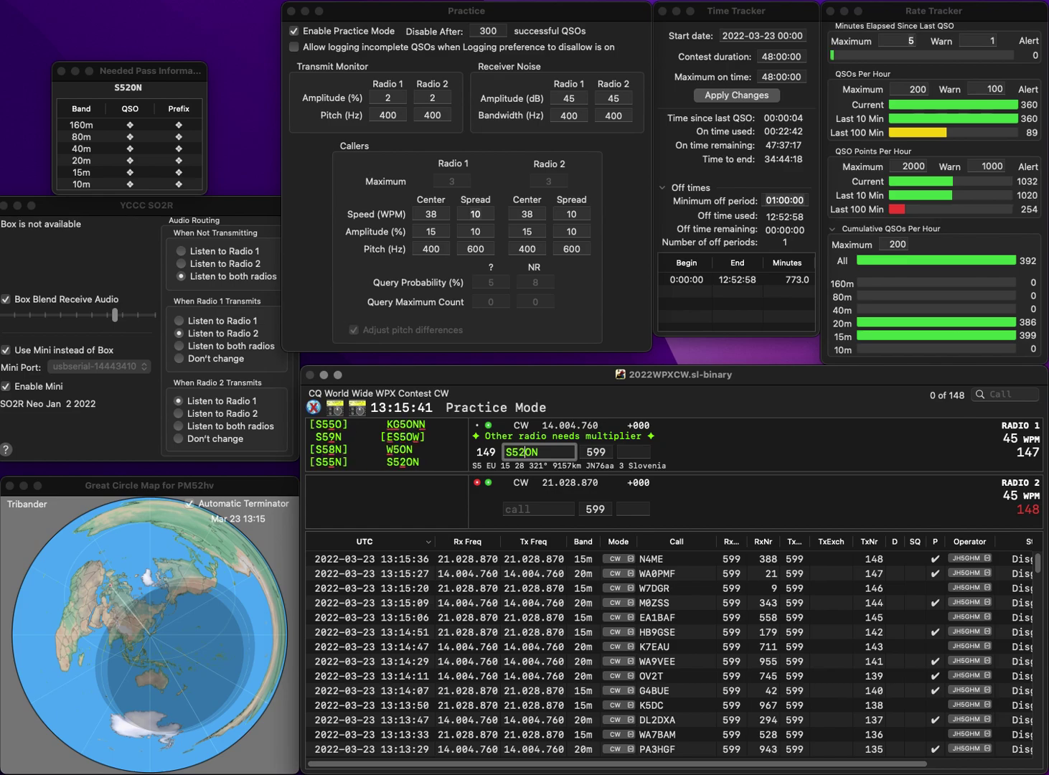
{"action": "key", "text": "Return"}
{"action": "type", "text": "WI6T"}
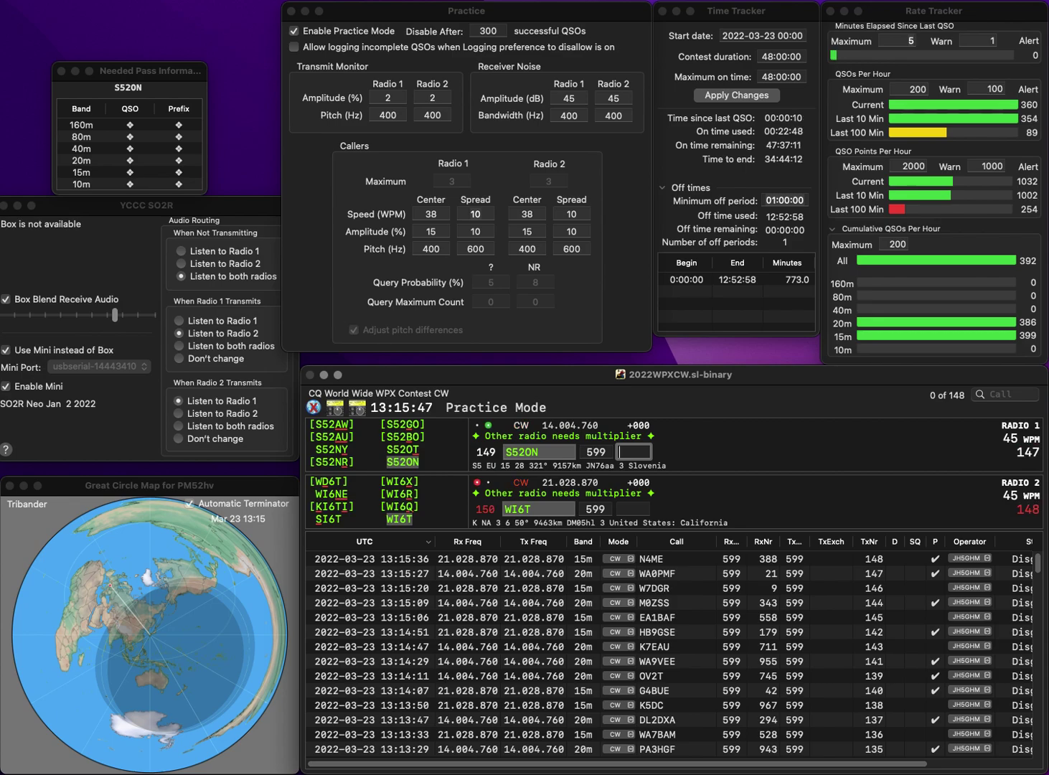
{"action": "type", "text": "344"}
{"action": "key", "text": "Return"}
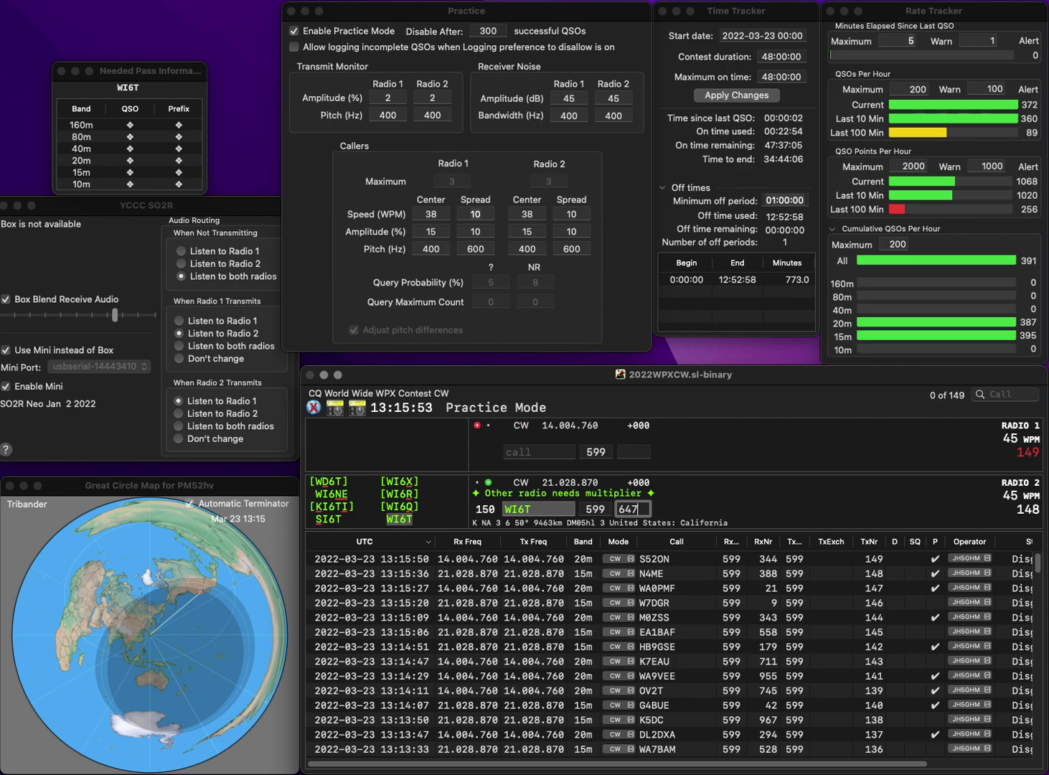
{"action": "key", "text": "Return"}
{"action": "type", "text": "Y21ML"}
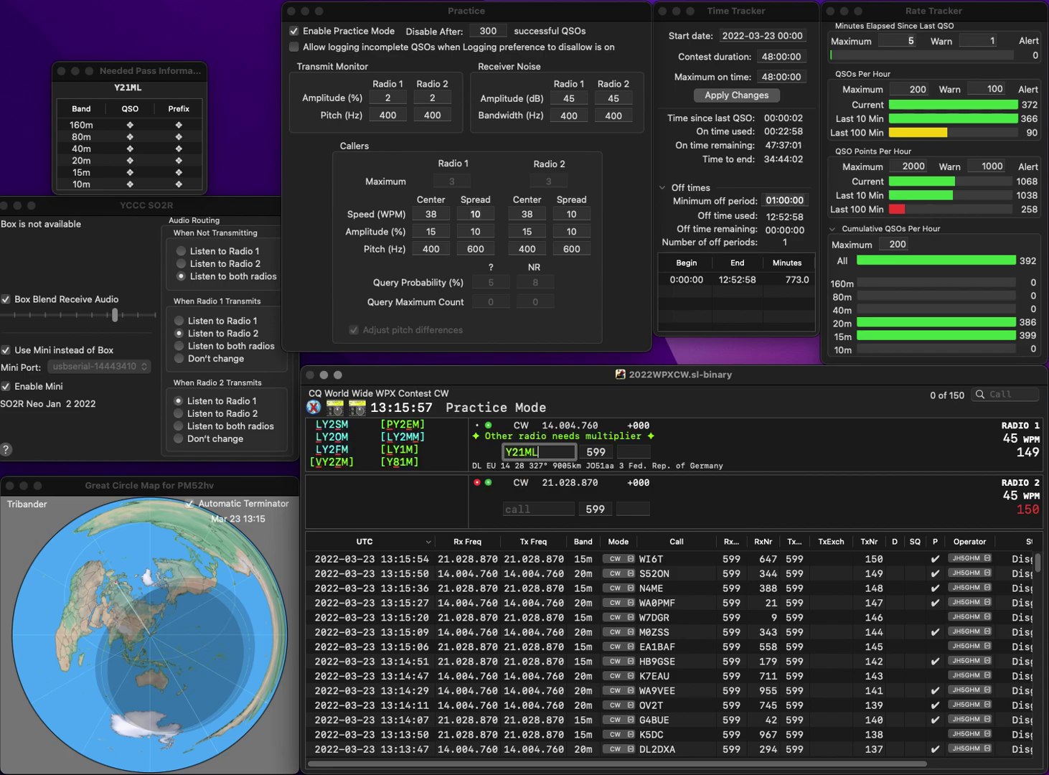
{"action": "key", "text": "Left"}
{"action": "key", "text": "Left"}
{"action": "key", "text": "Left"}
{"action": "key", "text": "BackSpace"}
{"action": "type", "text": "U"}
{"action": "key", "text": "Return"}
Answer K0UR on Radio 2, and log YU1ML on Radio 1 with received number 370.
{"action": "type", "text": "K"}
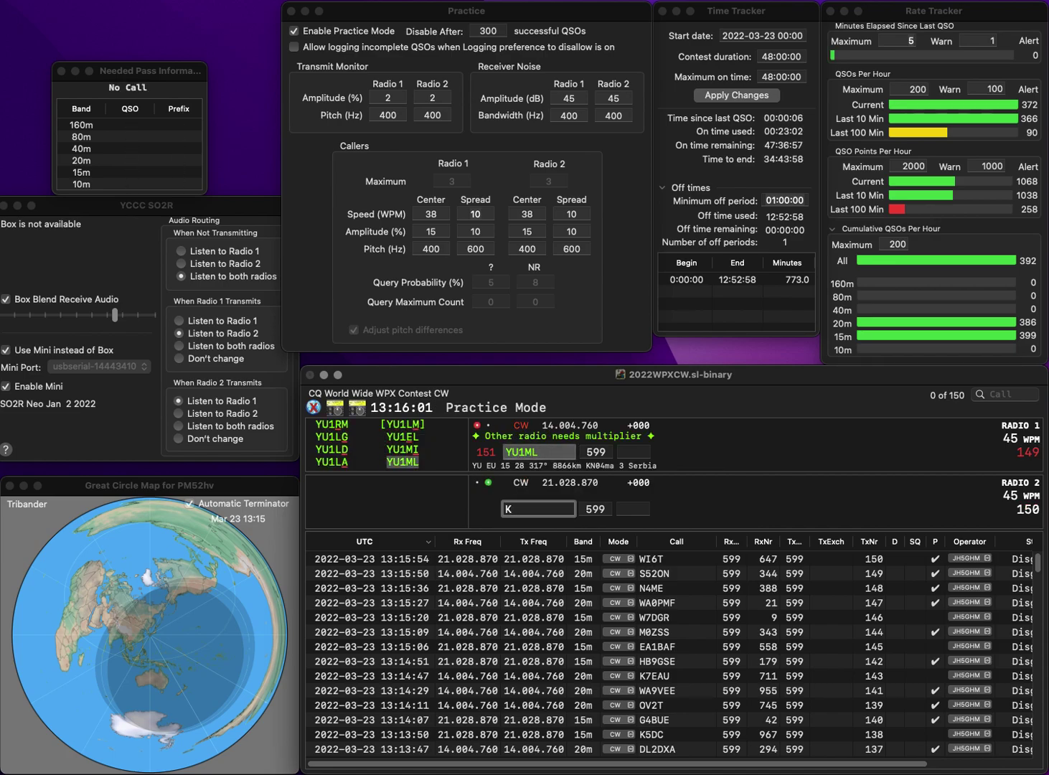
{"action": "type", "text": "0UR"}
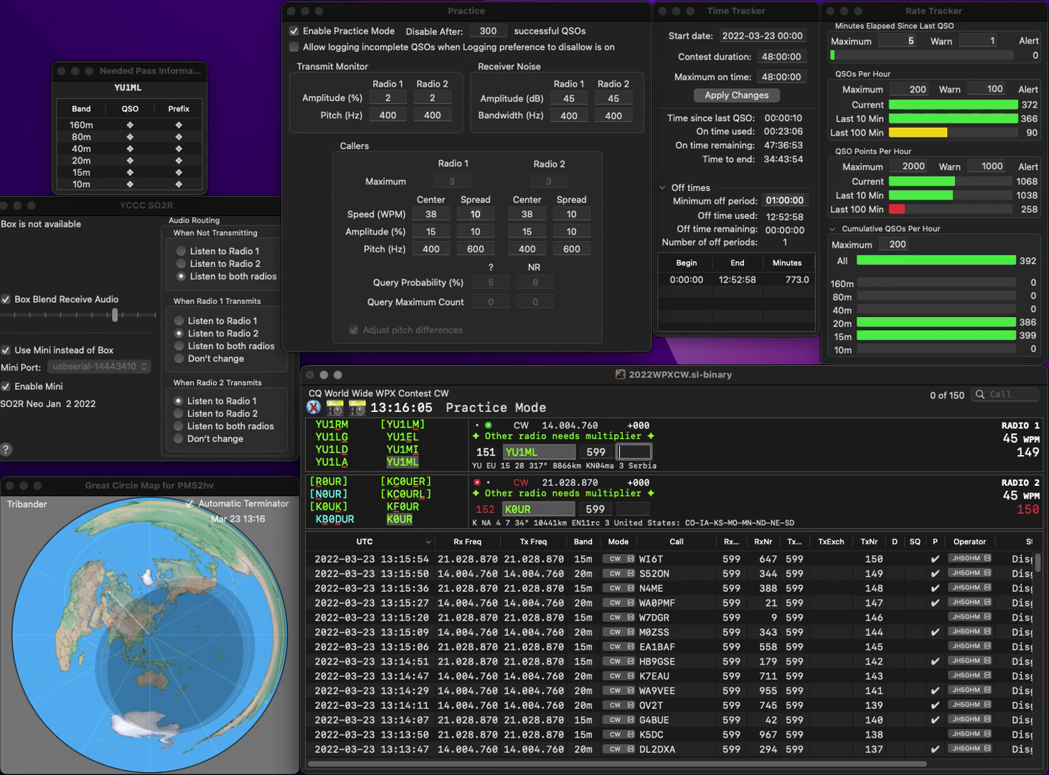
{"action": "type", "text": "370"}
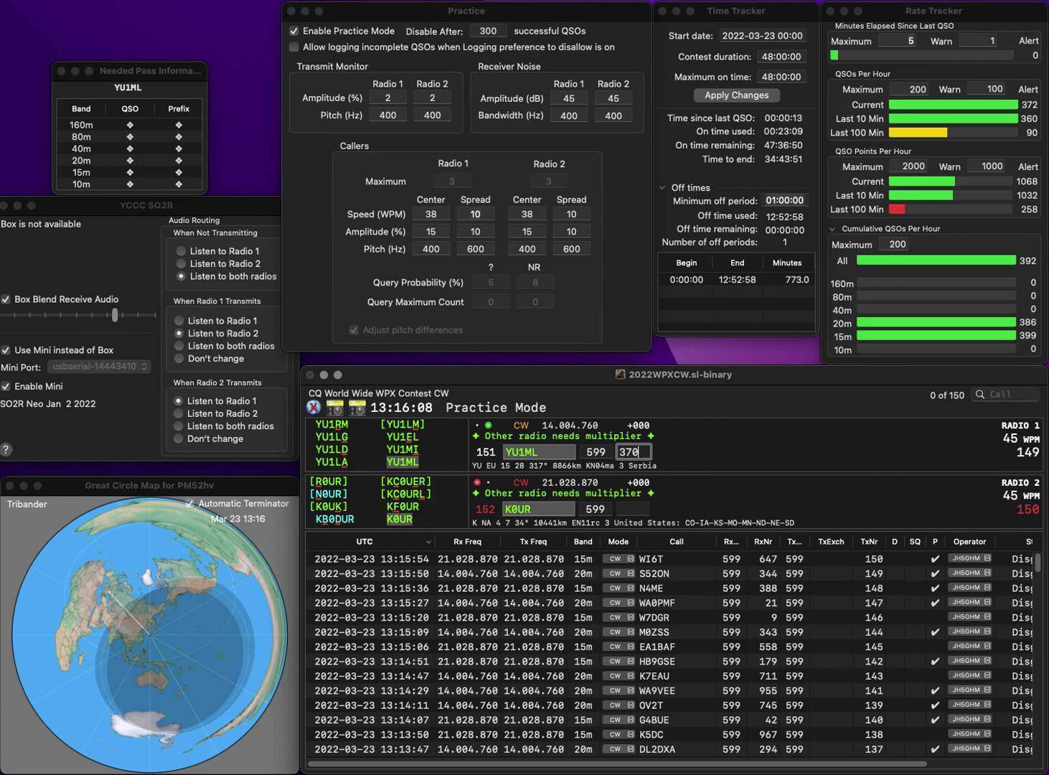
{"action": "key", "text": "Return"}
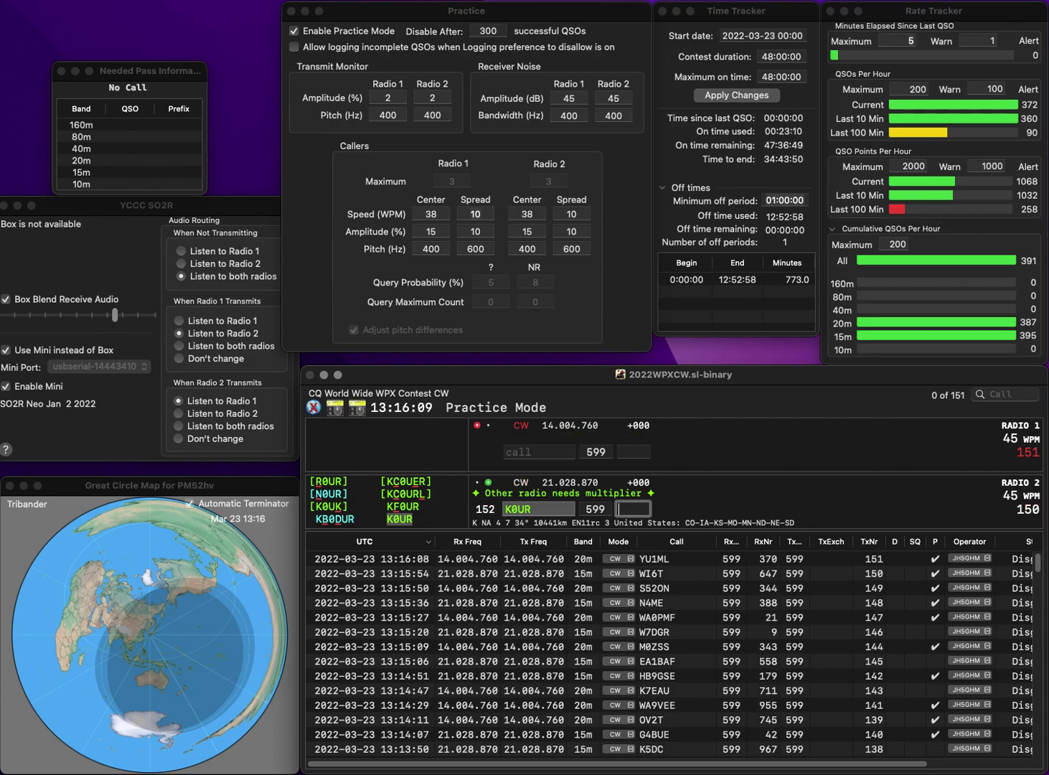
Log K0UR on Radio 2 with received number 942, and answer K4CVL on Radio 1.
{"action": "type", "text": "942"}
{"action": "key", "text": "Return"}
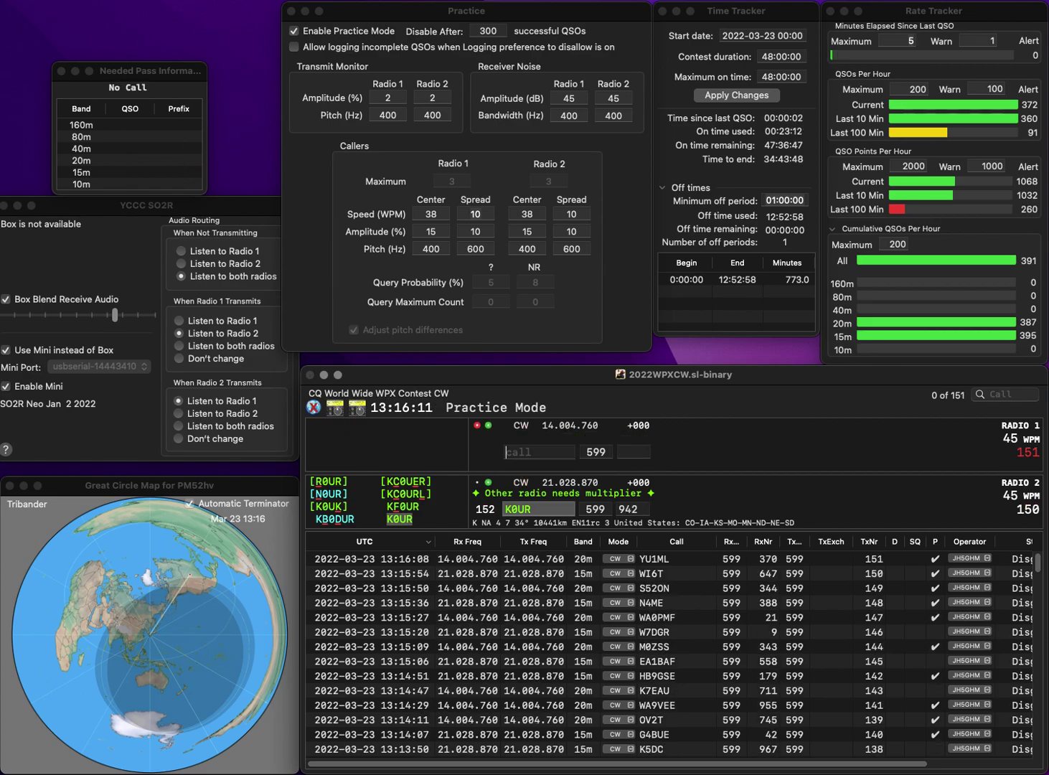
{"action": "type", "text": "4CVL"}
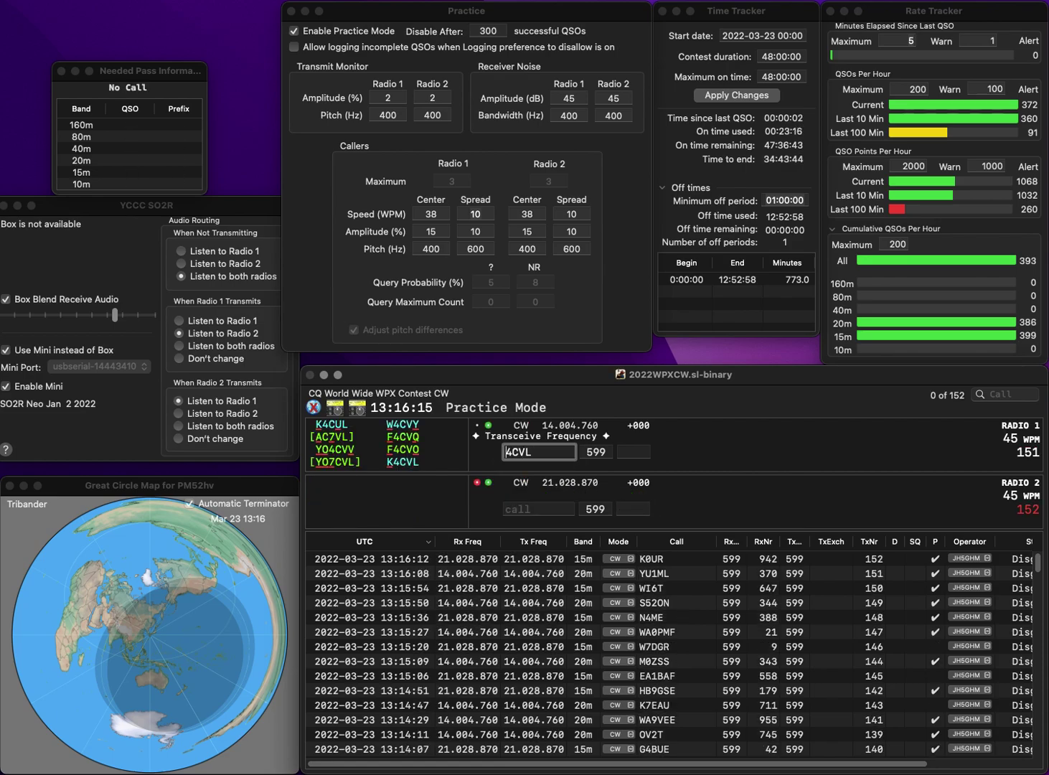
{"action": "type", "text": "K"}
{"action": "key", "text": "Return"}
{"action": "type", "text": "OK"}
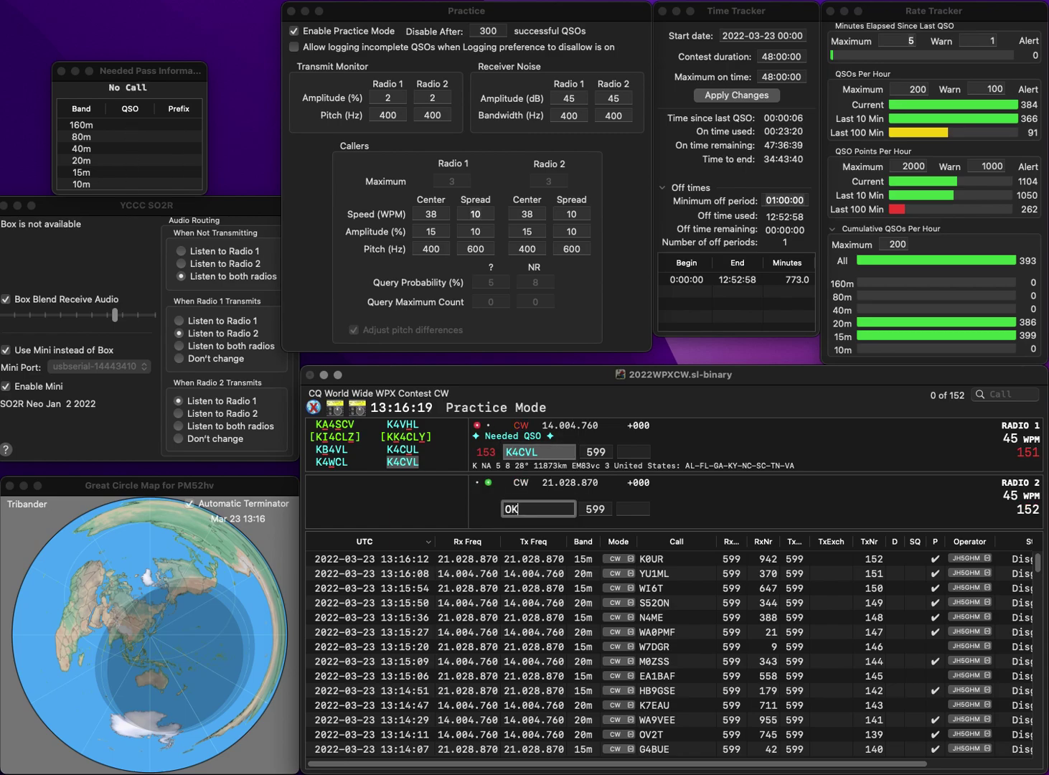
{"action": "type", "text": "2R"}
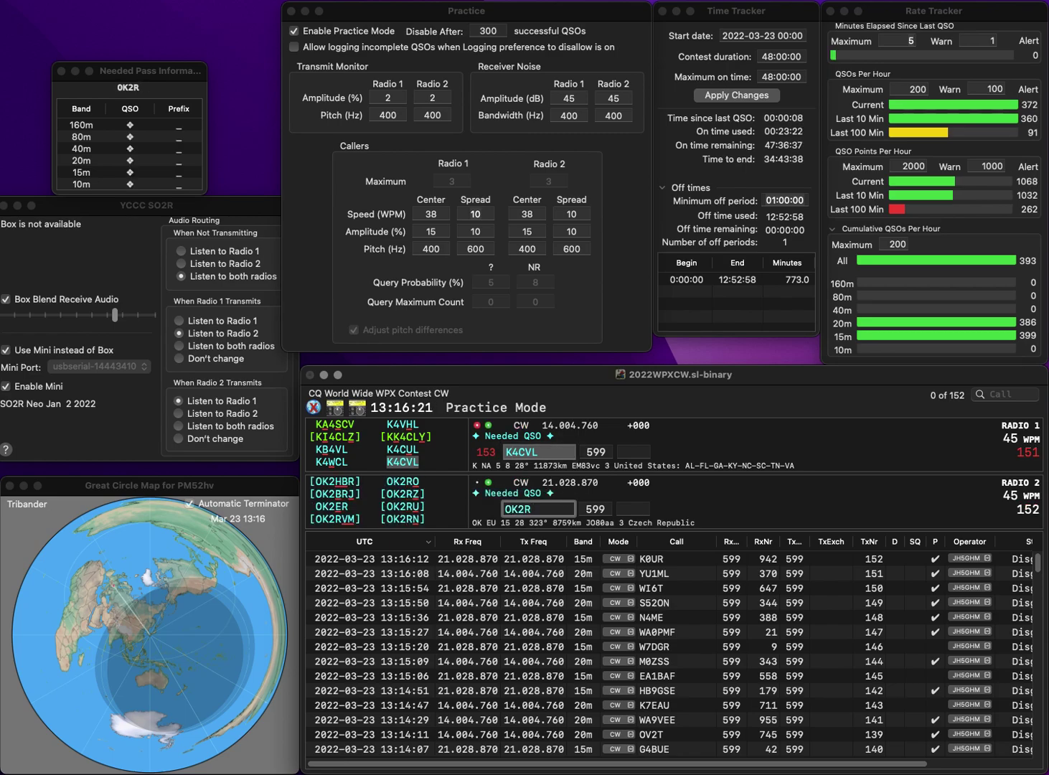
{"action": "key", "text": "Return"}
{"action": "type", "text": "80"}
{"action": "key", "text": "Return"}
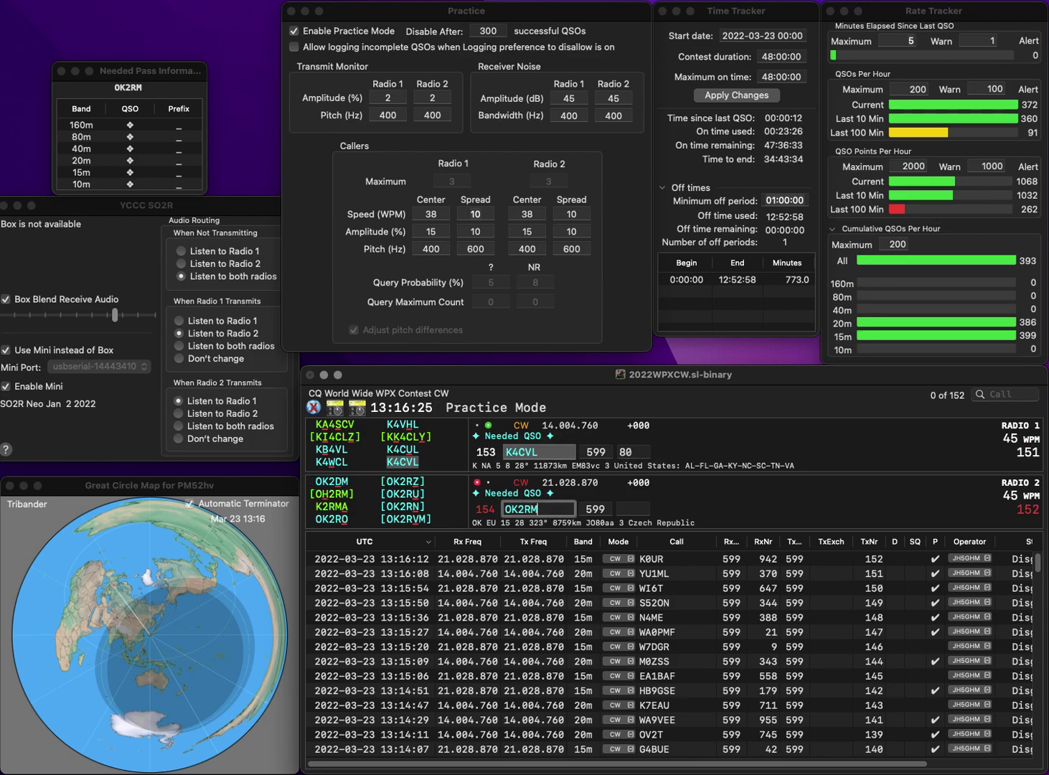
Complete the Radio 2 call as OK2RVM and resend it, and answer KY4TT on Radio 1.
{"action": "type", "text": "M"}
{"action": "type", "text": "V"}
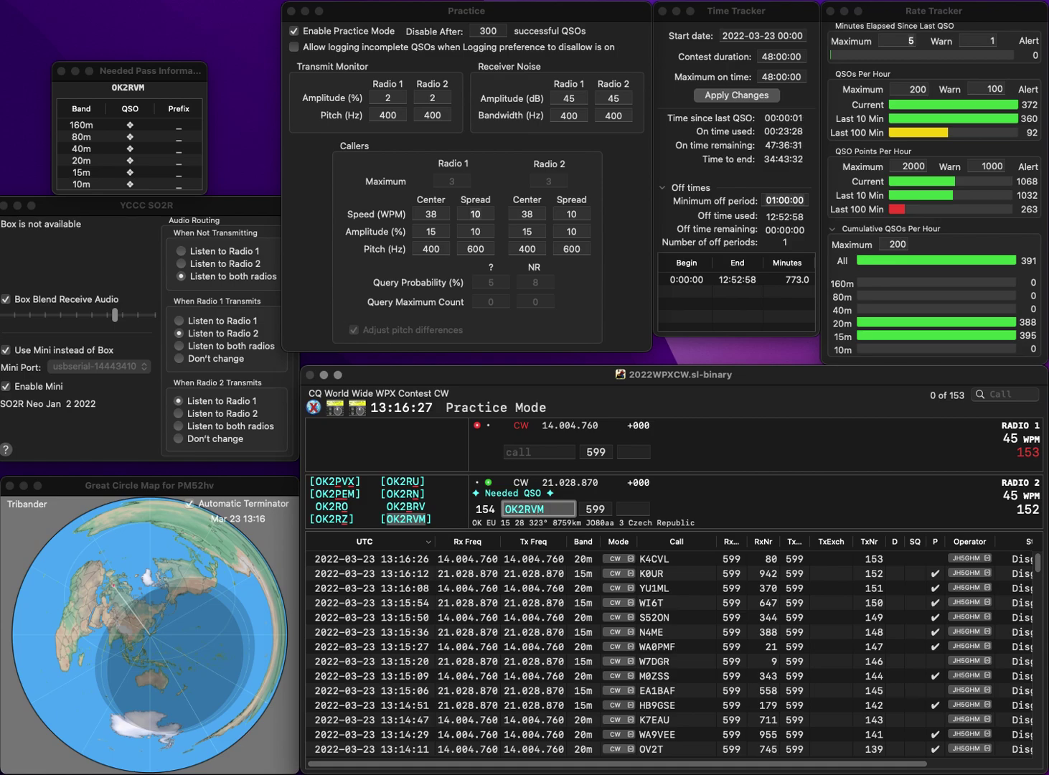
{"action": "key", "text": "Return"}
{"action": "type", "text": "K"}
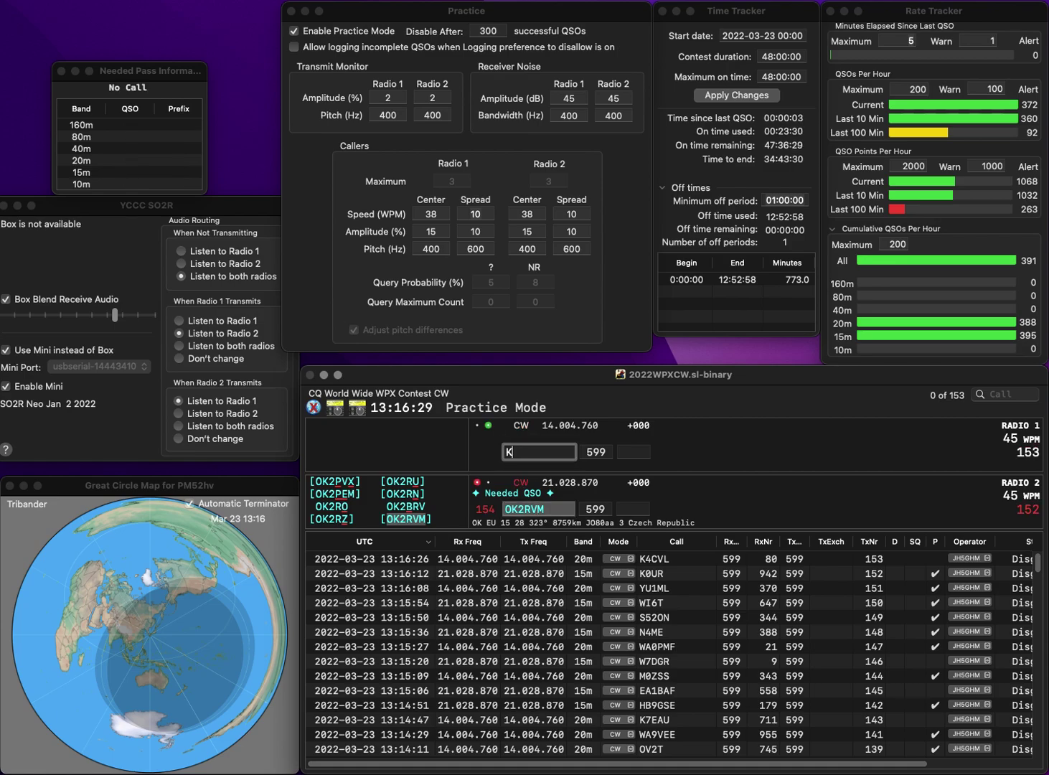
{"action": "type", "text": "Y4TT"}
{"action": "key", "text": "Tab"}
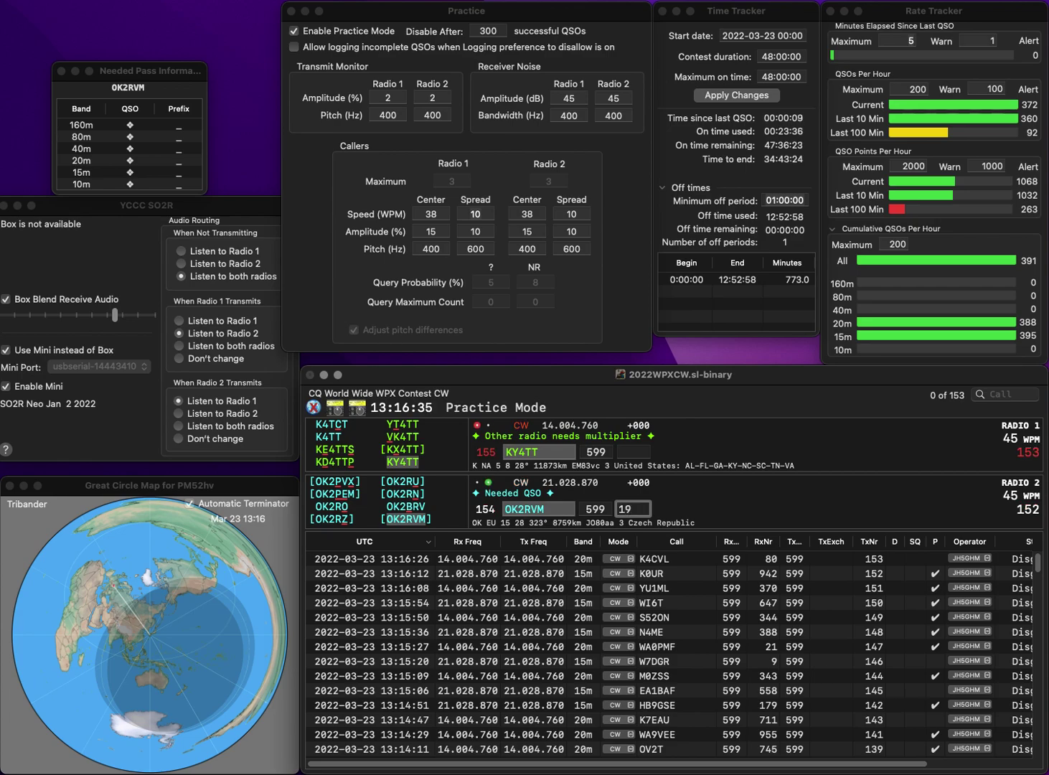
{"action": "key", "text": "Return"}
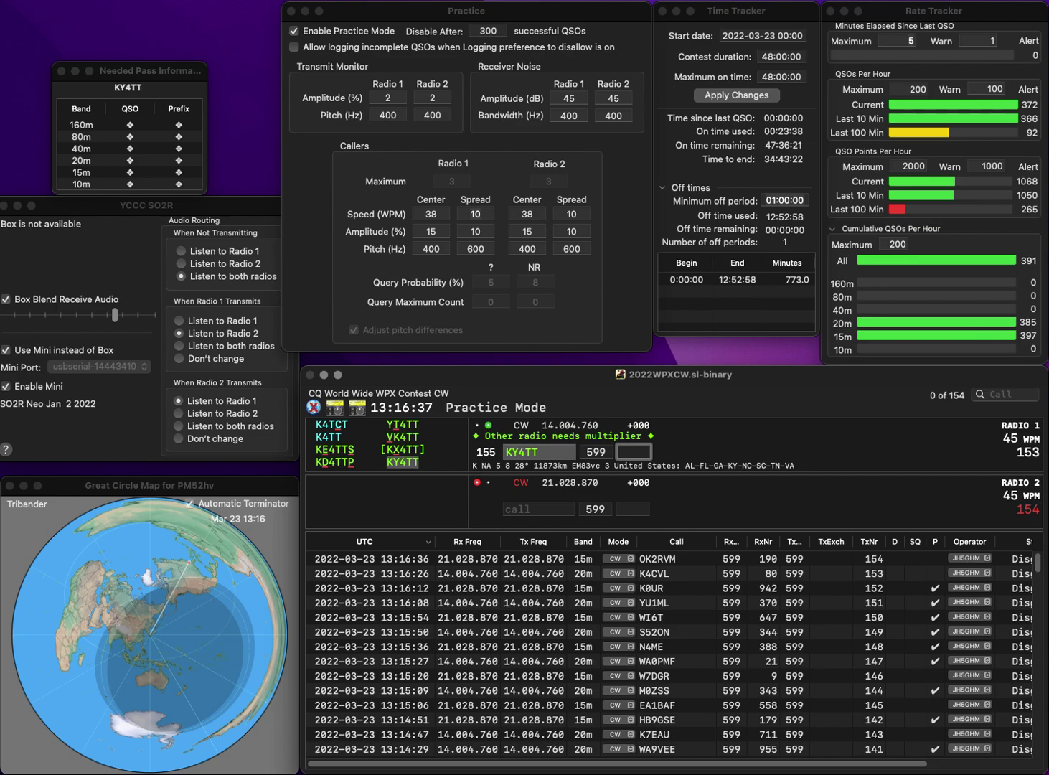
{"action": "type", "text": "681"}
{"action": "key", "text": "Return"}
Enter the caller's call as DJ0KH on Radio 2 and send the answer.
{"action": "type", "text": "DJ0KH"}
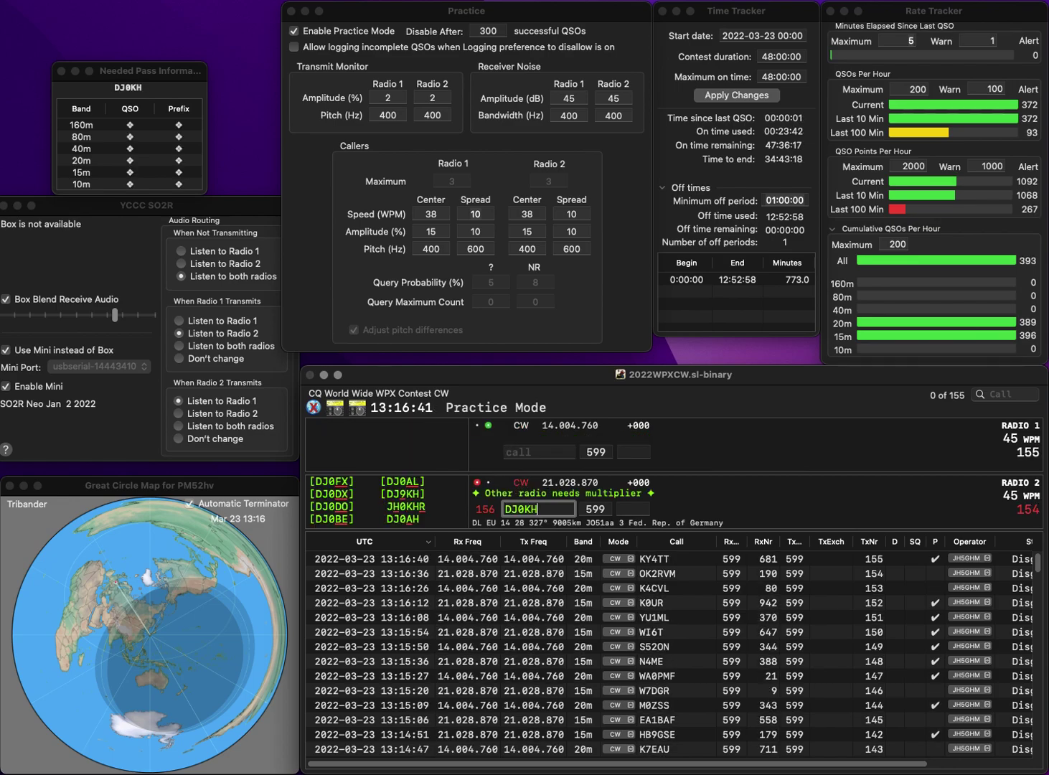
{"action": "key", "text": "Return"}
Copy the Radio 1 caller, correct the call to UA6LUQ, and send the answer.
{"action": "type", "text": "UA6LV"}
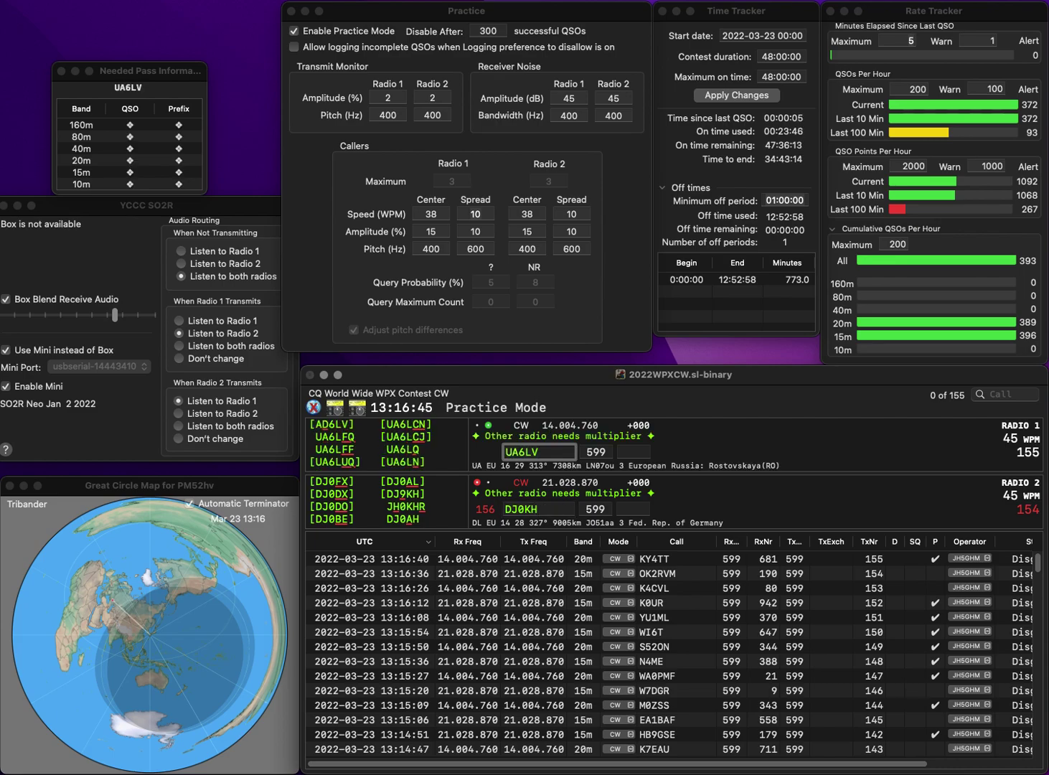
{"action": "key", "text": "BackSpace"}
{"action": "type", "text": "Q"}
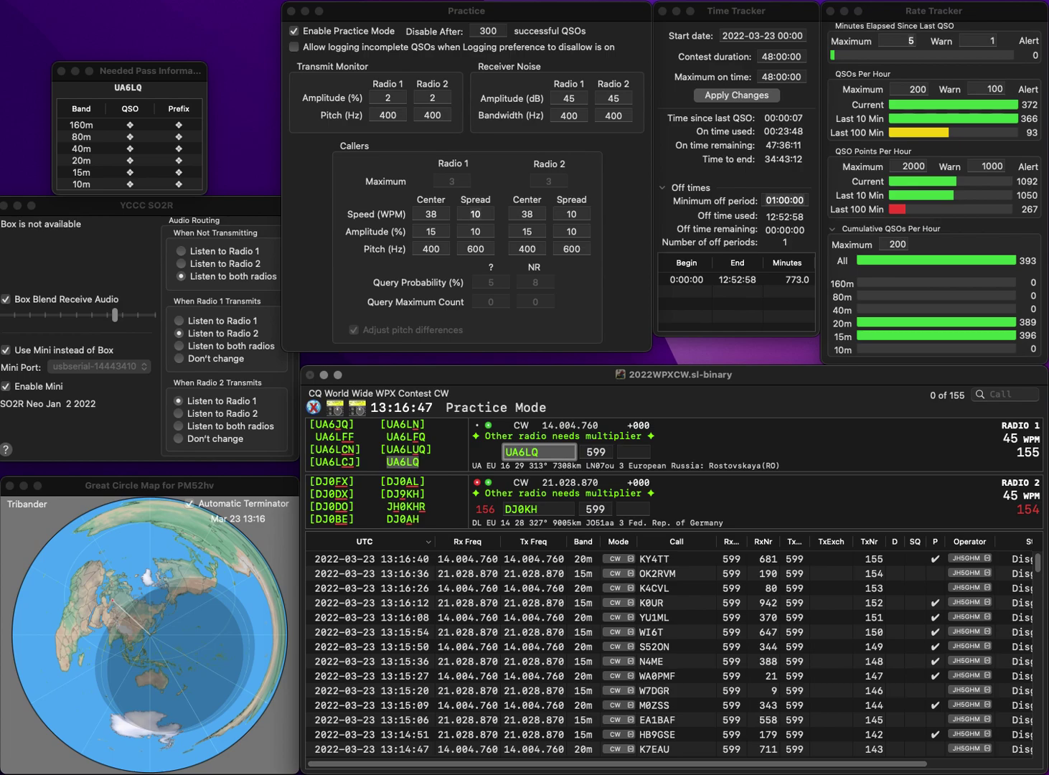
{"action": "key", "text": "BackSpace"}
{"action": "type", "text": "UQ"}
{"action": "key", "text": "Return"}
{"action": "key", "text": "BackSpace"}
{"action": "type", "text": "9"}
{"action": "key", "text": "Return"}
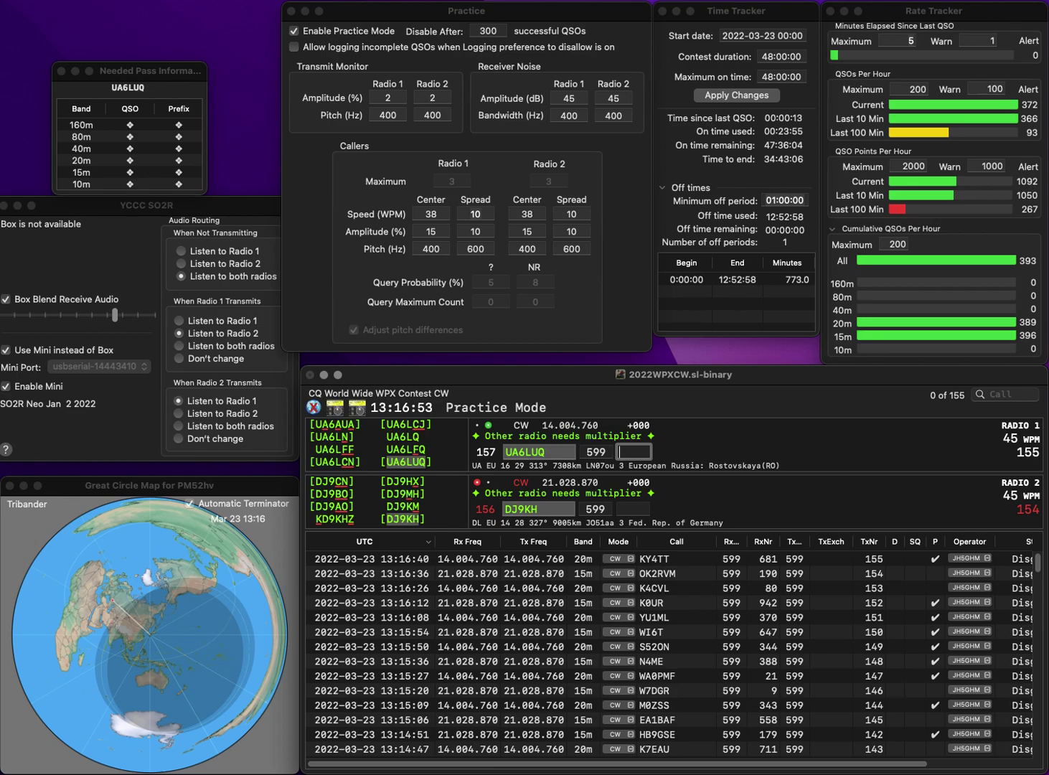
{"action": "type", "text": "227"}
{"action": "key", "text": "Return"}
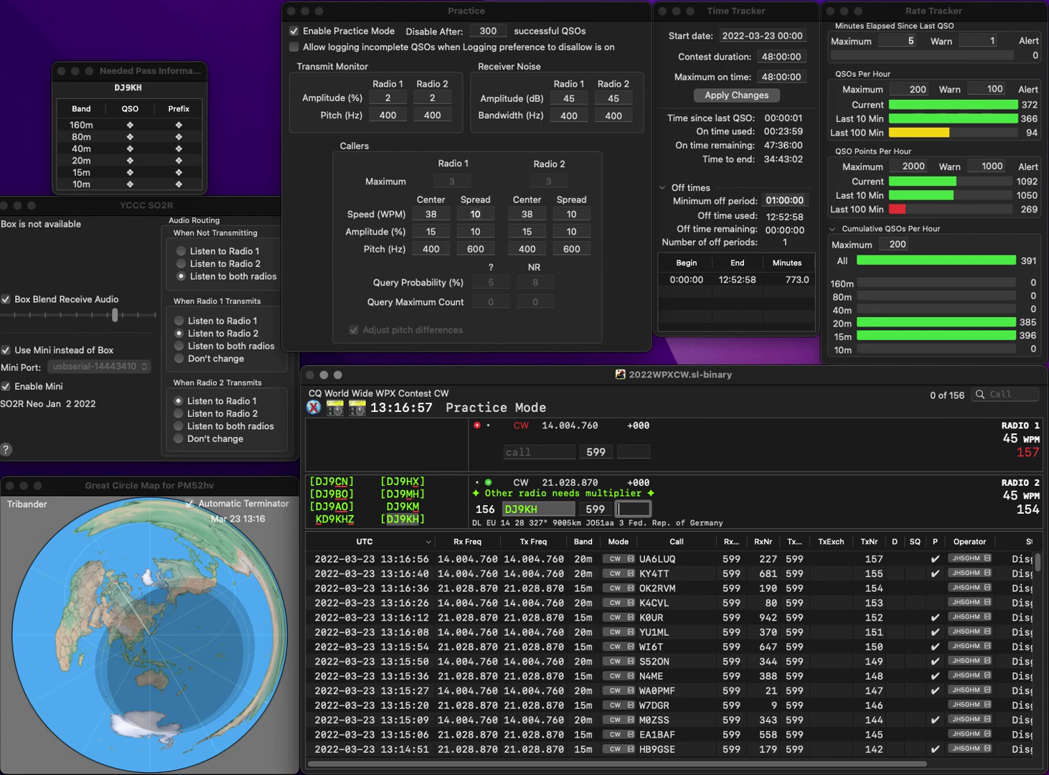
{"action": "type", "text": "58"}
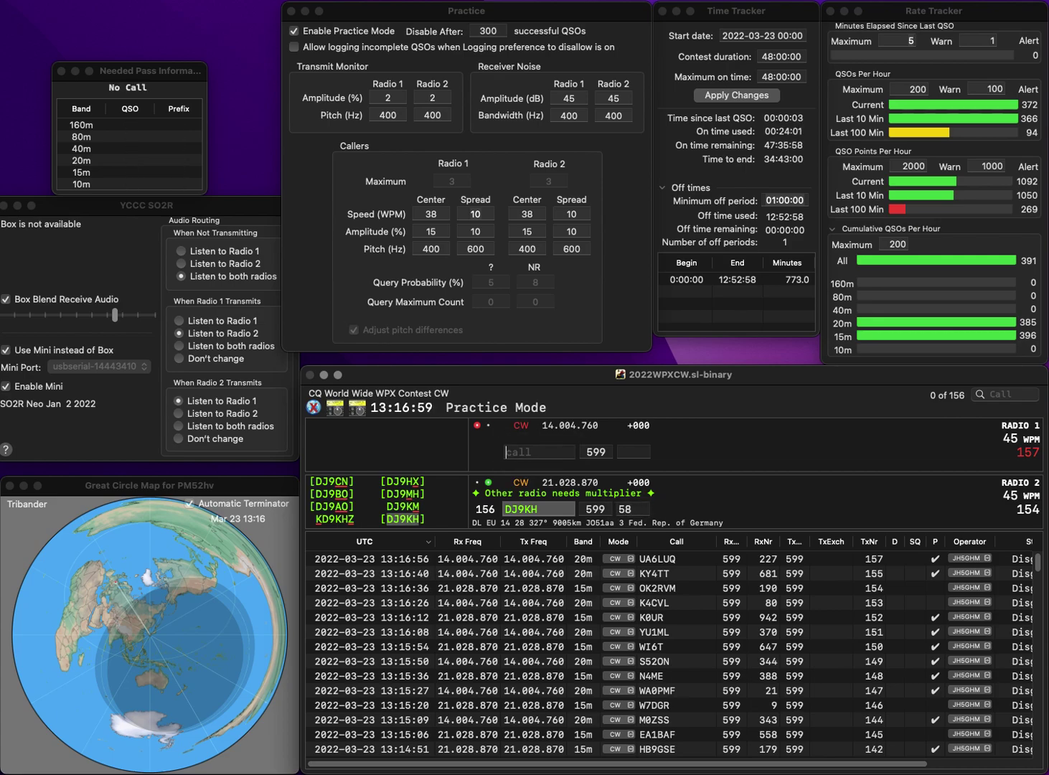
{"action": "key", "text": "Return"}
Answer 7J3AOZ on Radio 1, completing the prefix of the partly copied call, and answer SQ8W on Radio 2.
{"action": "type", "text": "3AOZ"}
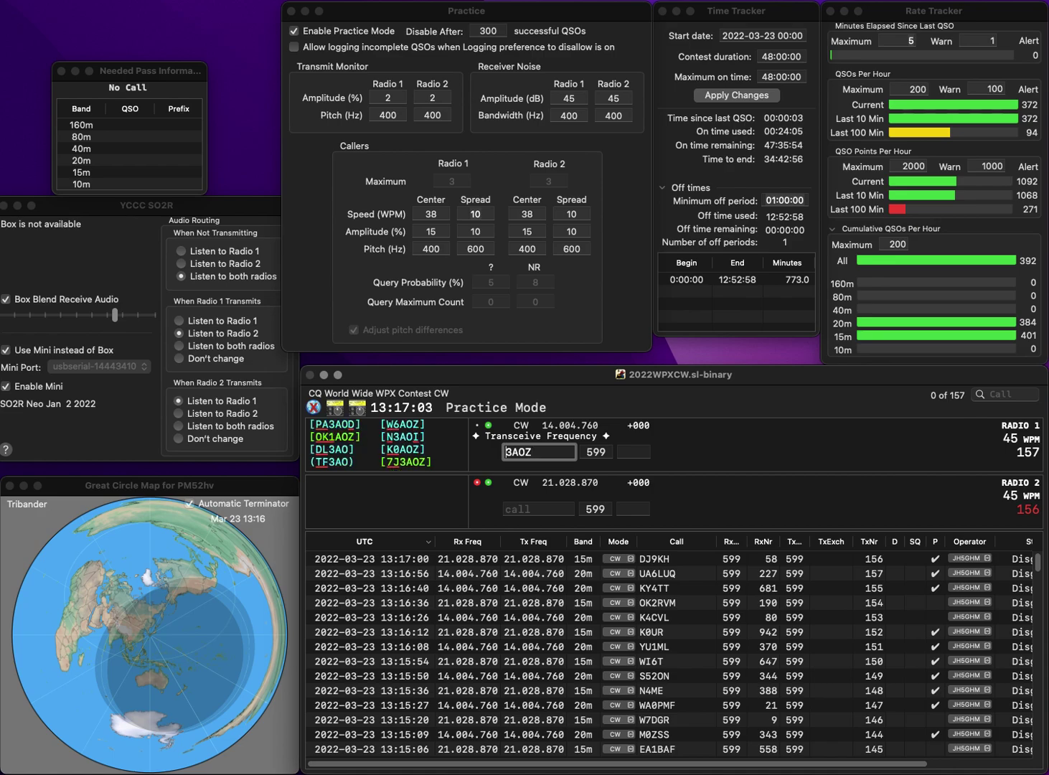
{"action": "type", "text": "7"}
{"action": "type", "text": "J"}
{"action": "key", "text": "Return"}
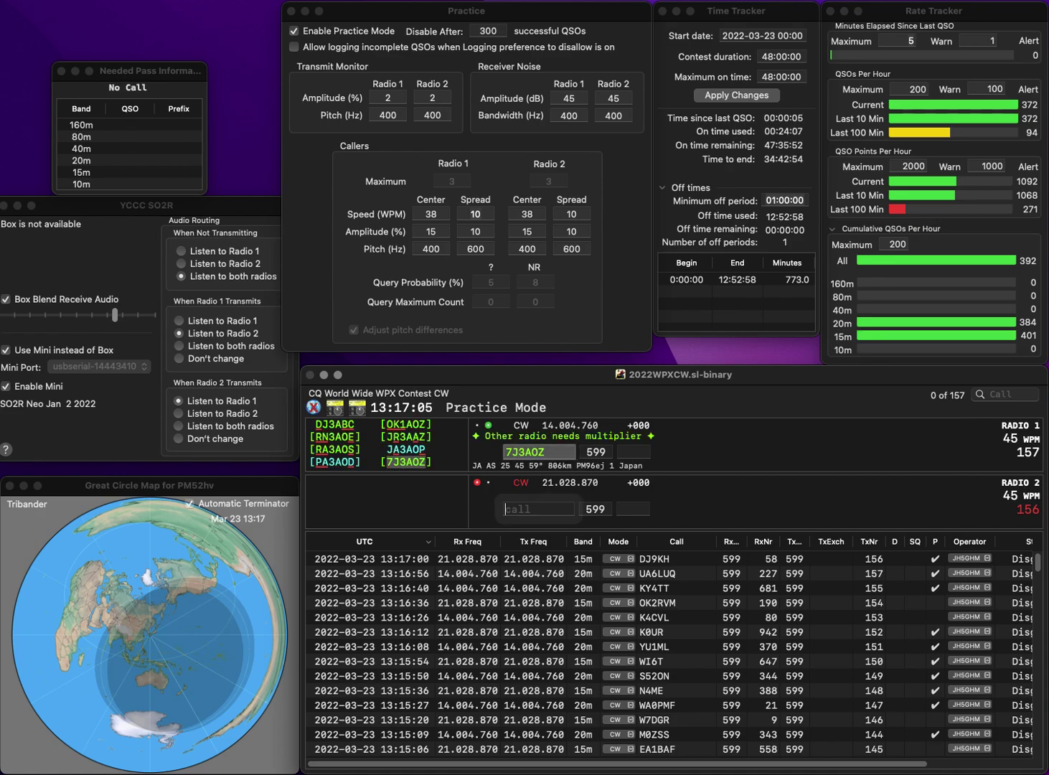
{"action": "type", "text": "SQ8W"}
{"action": "key", "text": "Return"}
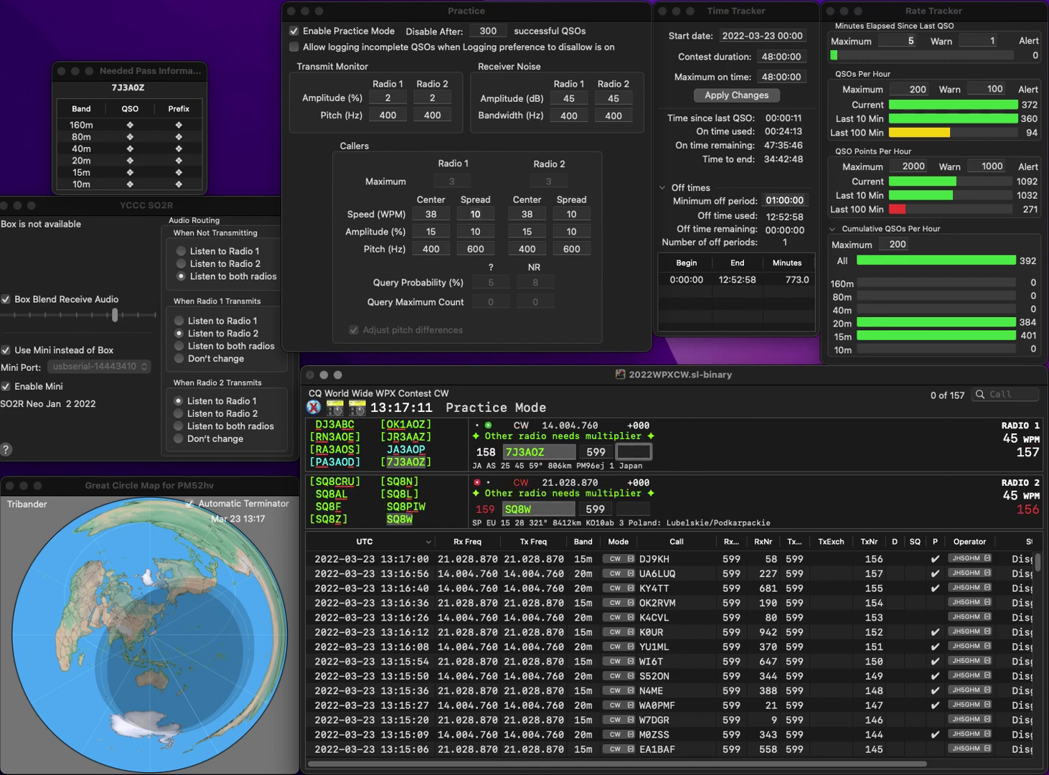
Log 7J3AOZ on Radio 1 with received number 598 and SQ8W on Radio 2 with received number 532.
{"action": "type", "text": "598"}
{"action": "key", "text": "Return"}
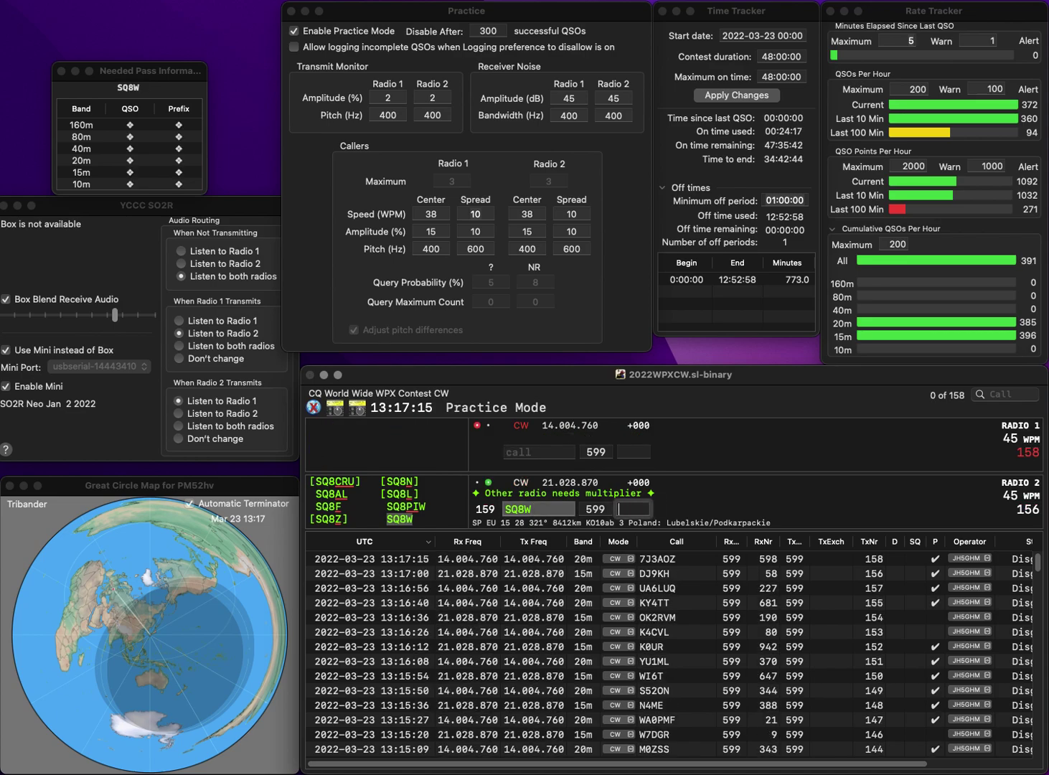
{"action": "type", "text": "532"}
{"action": "key", "text": "Return"}
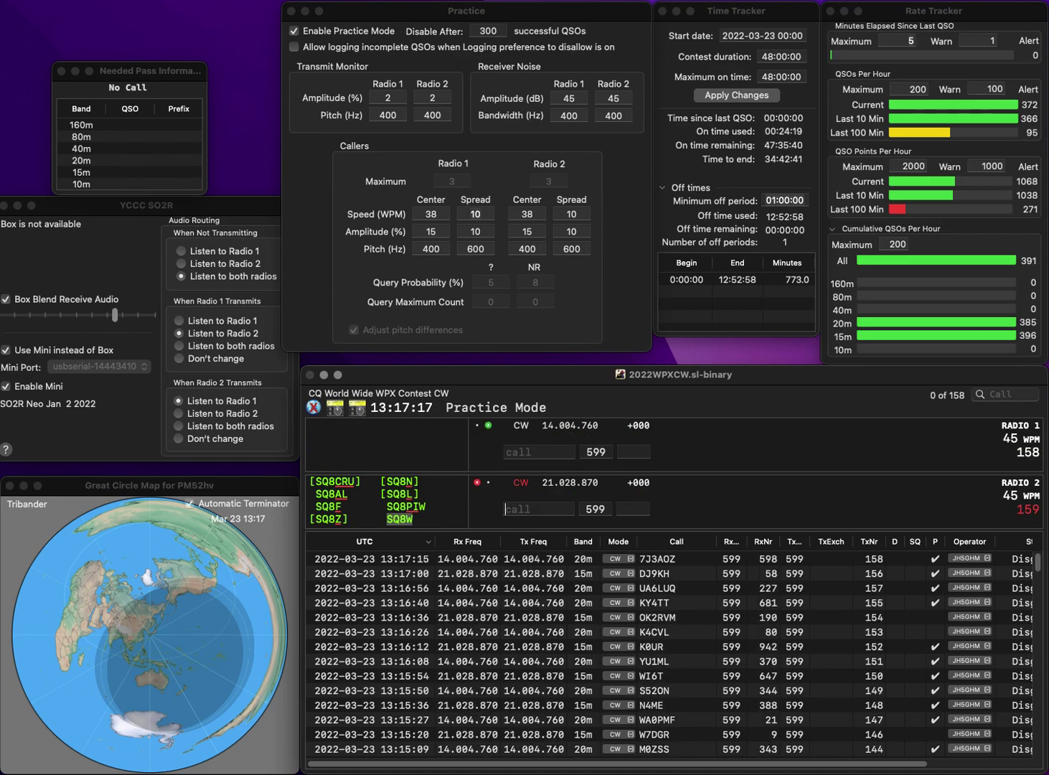
{"action": "type", "text": "LA2US"}
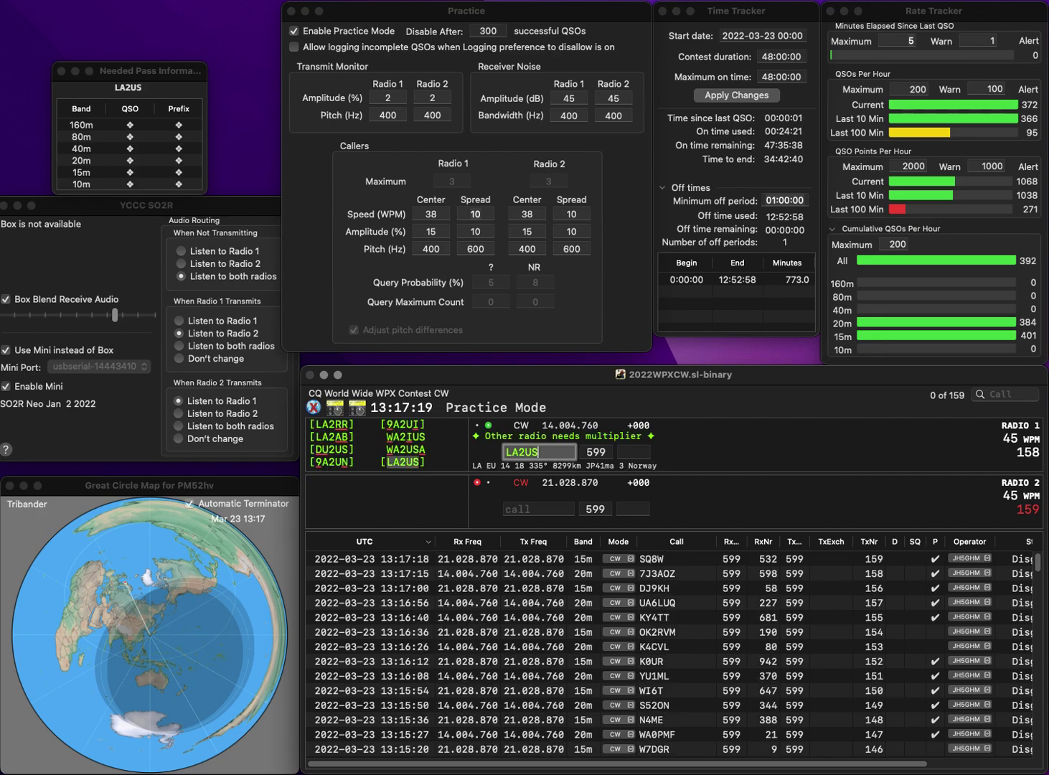
{"action": "key", "text": "Return"}
{"action": "type", "text": "KC2"}
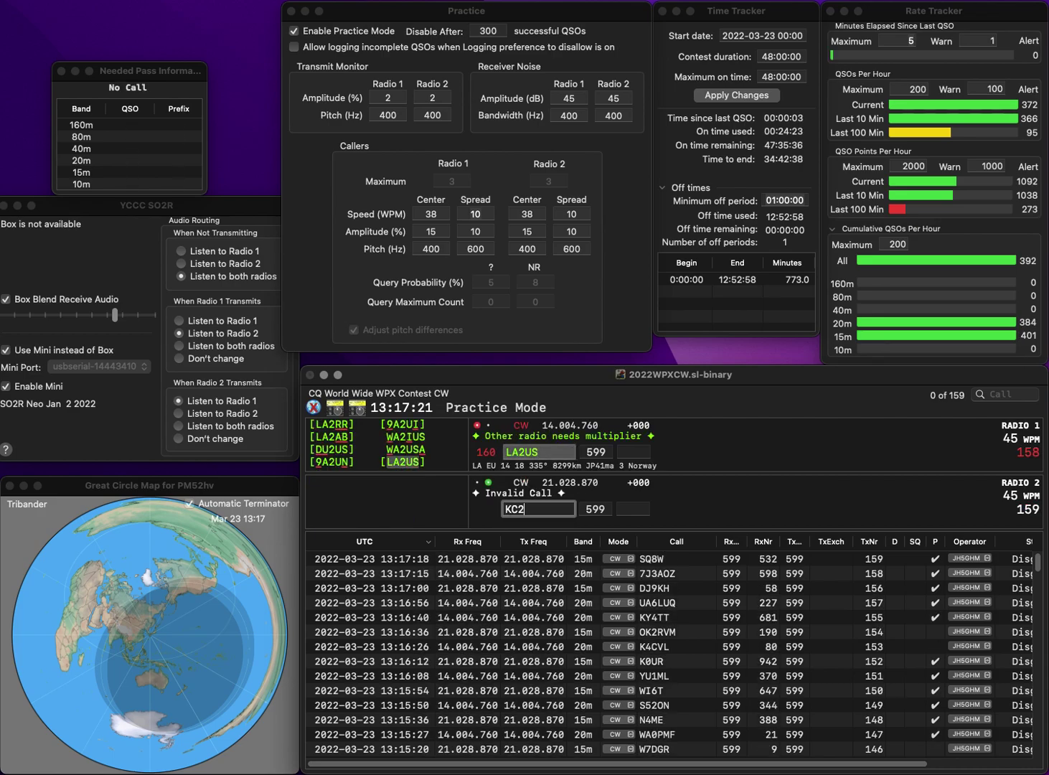
{"action": "type", "text": "UGE"}
{"action": "key", "text": "Return"}
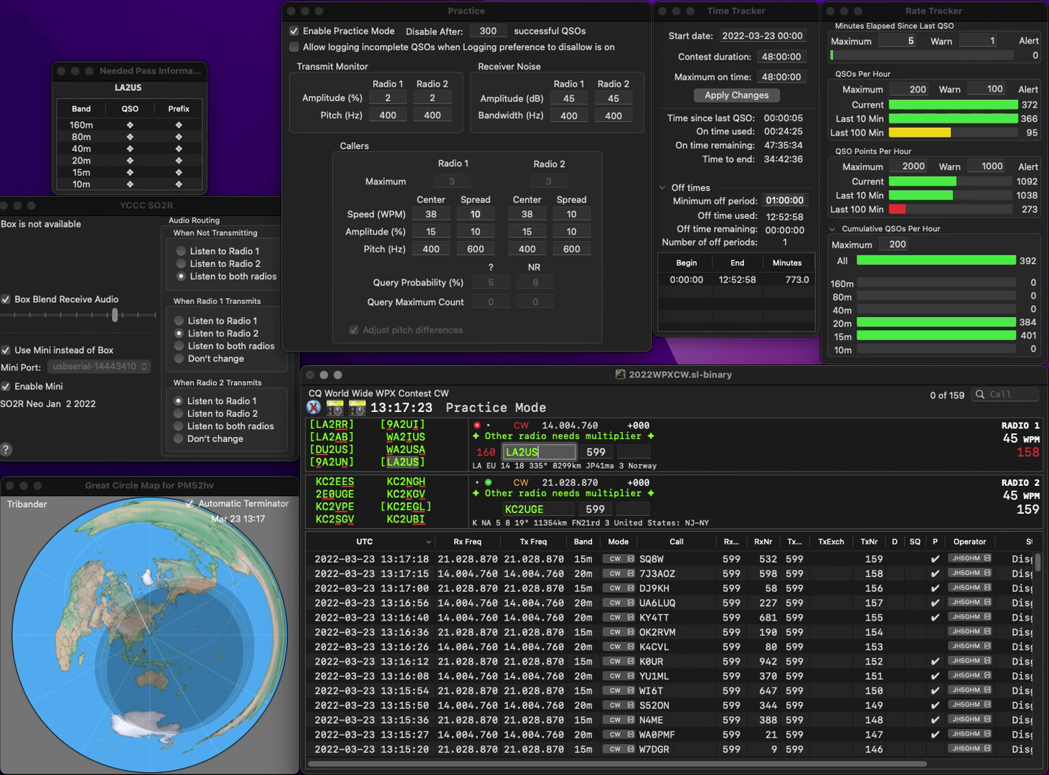
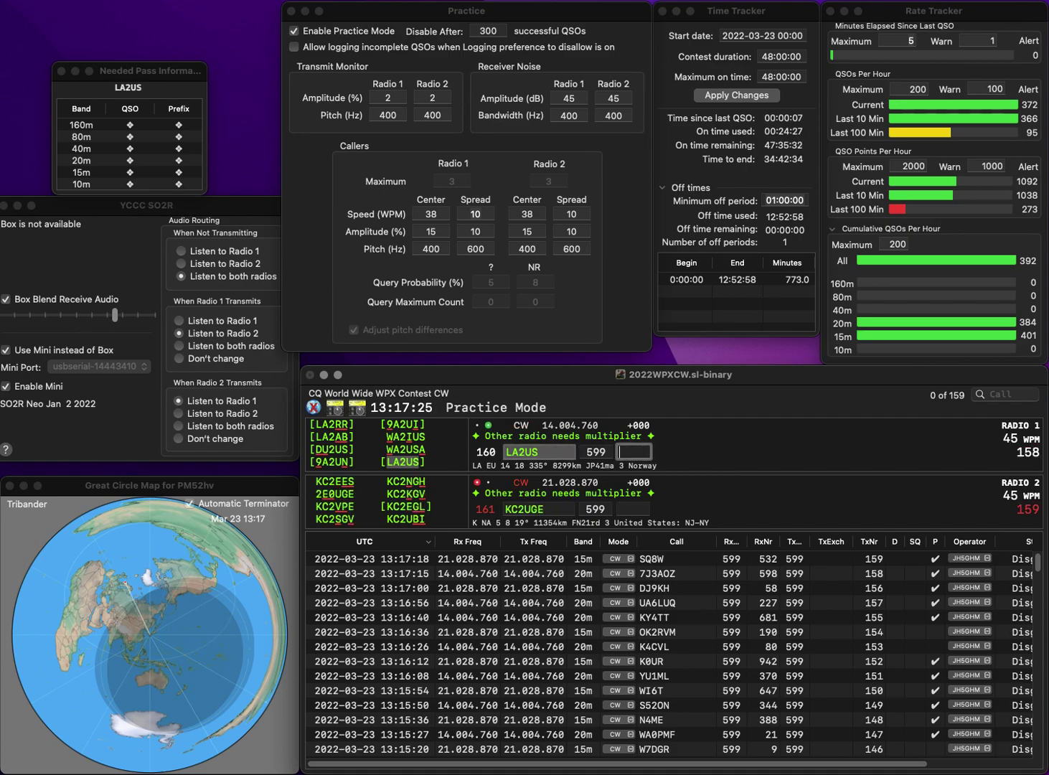
Log LA2US on Radio 1 with received number 907.
{"action": "type", "text": "907"}
{"action": "key", "text": "Return"}
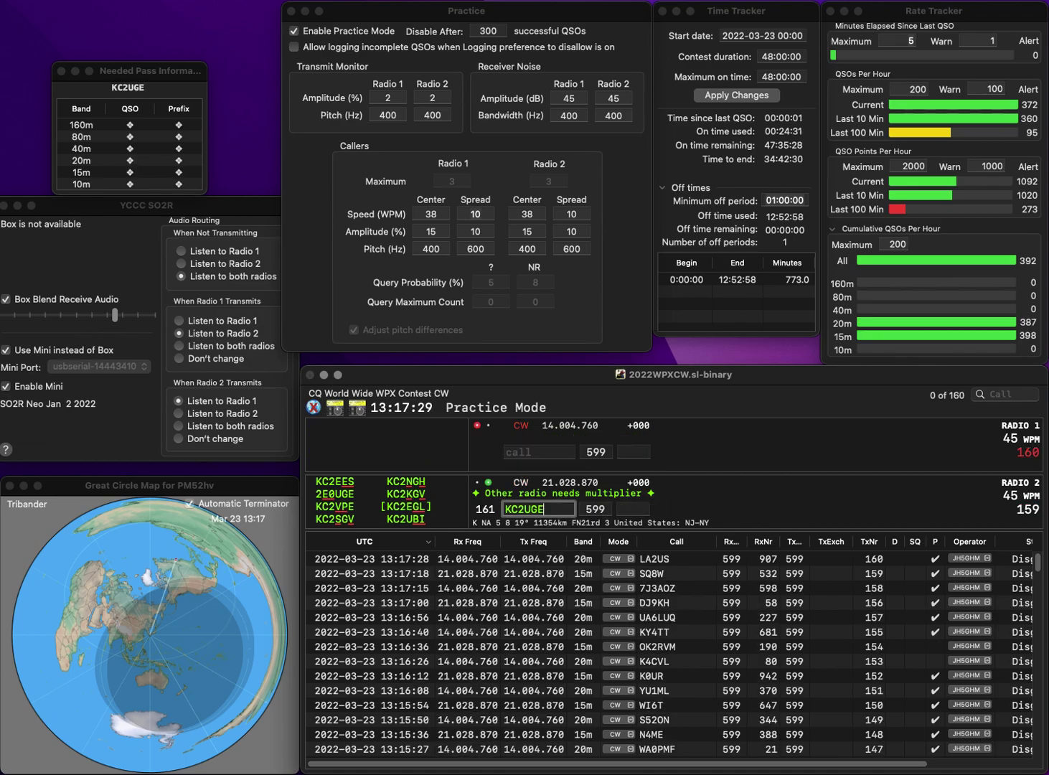
{"action": "key", "text": "BackSpace"}
{"action": "type", "text": "V"}
{"action": "key", "text": "Delete"}
{"action": "type", "text": "P"}
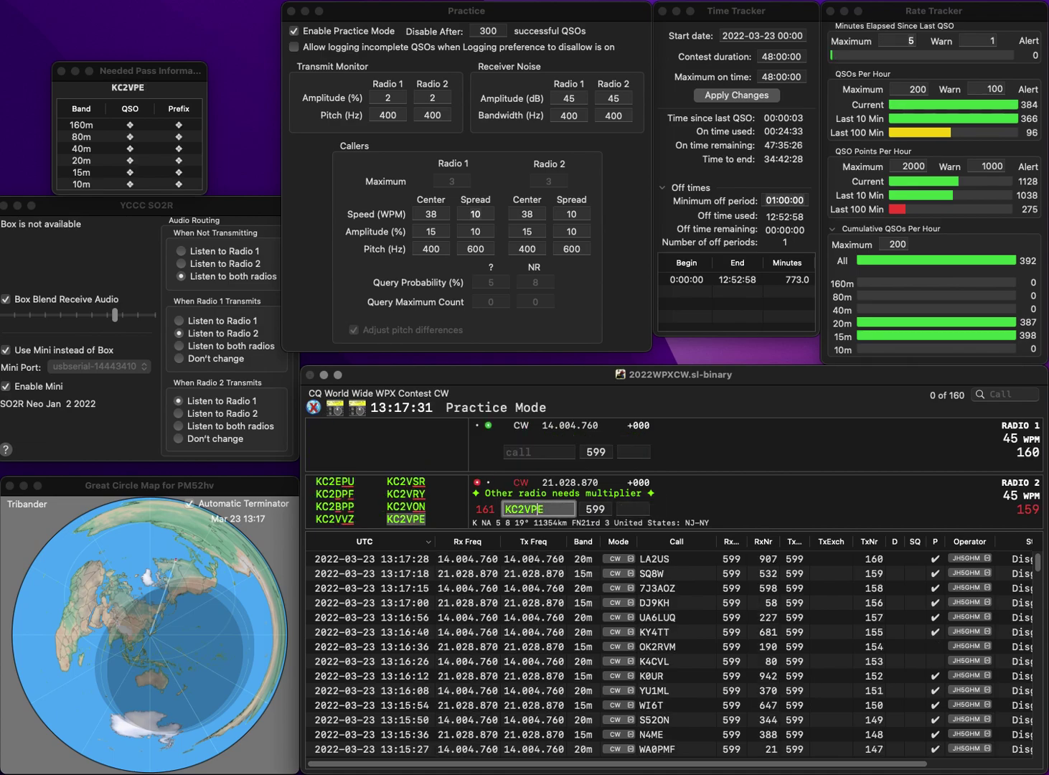
{"action": "key", "text": "Return"}
{"action": "type", "text": "DK3B"}
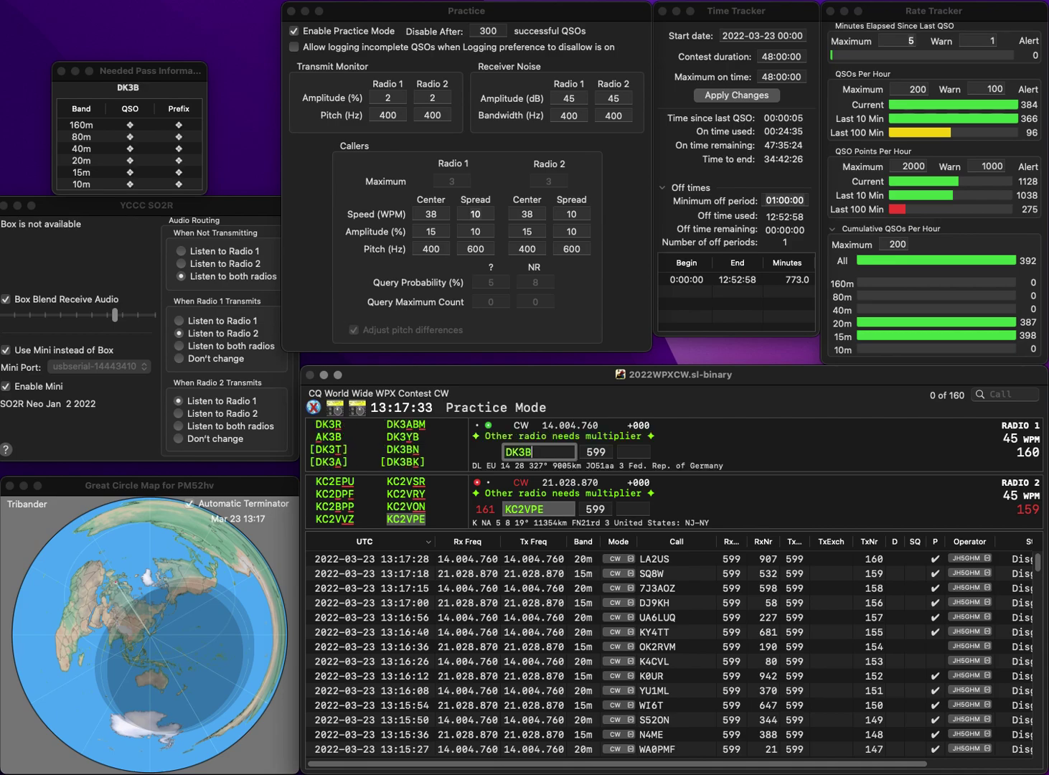
{"action": "type", "text": "N"}
{"action": "key", "text": "Return"}
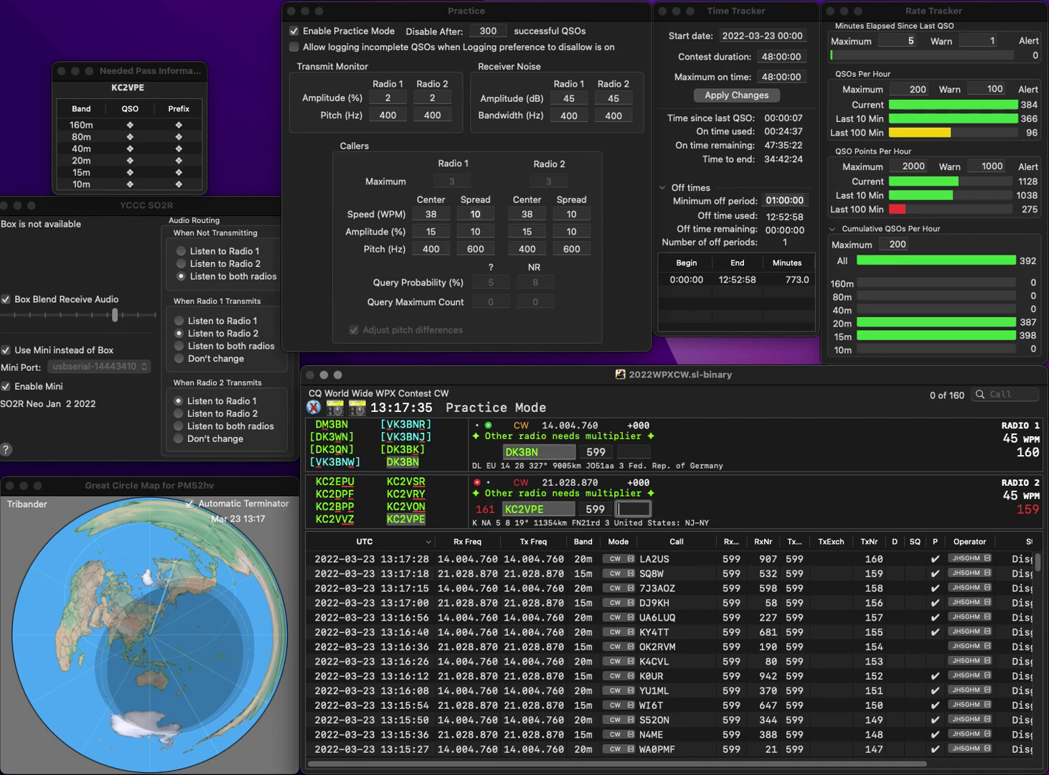
{"action": "type", "text": "96"}
{"action": "key", "text": "Return"}
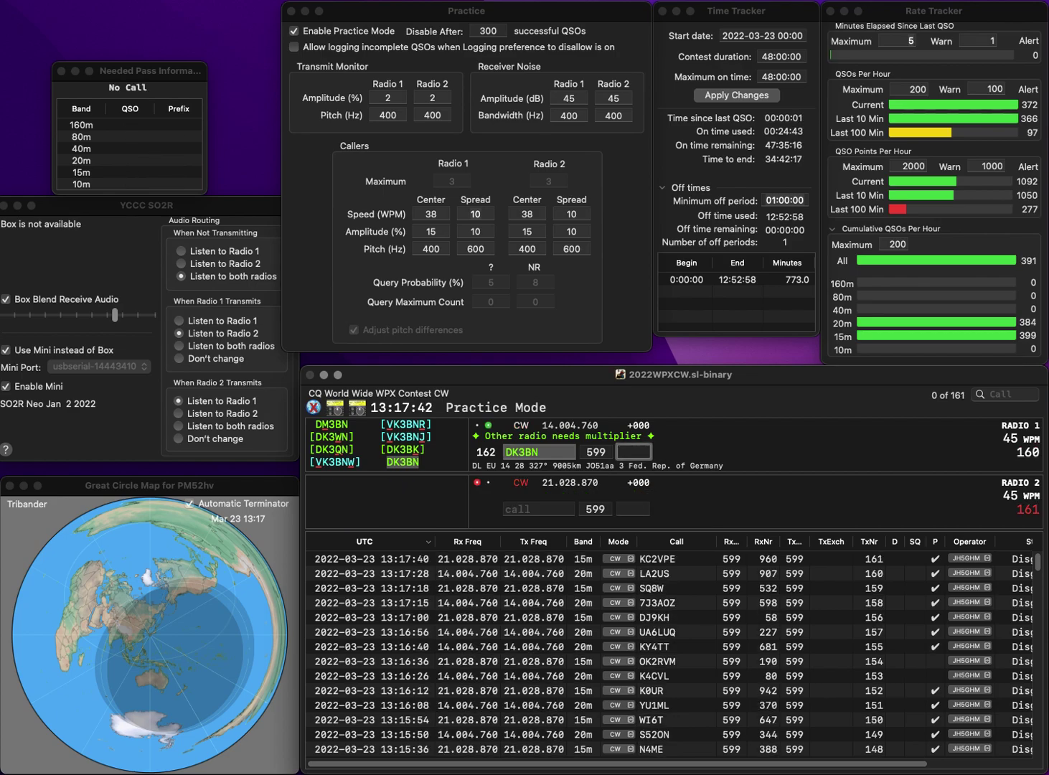
{"action": "type", "text": "21"}
{"action": "key", "text": "Return"}
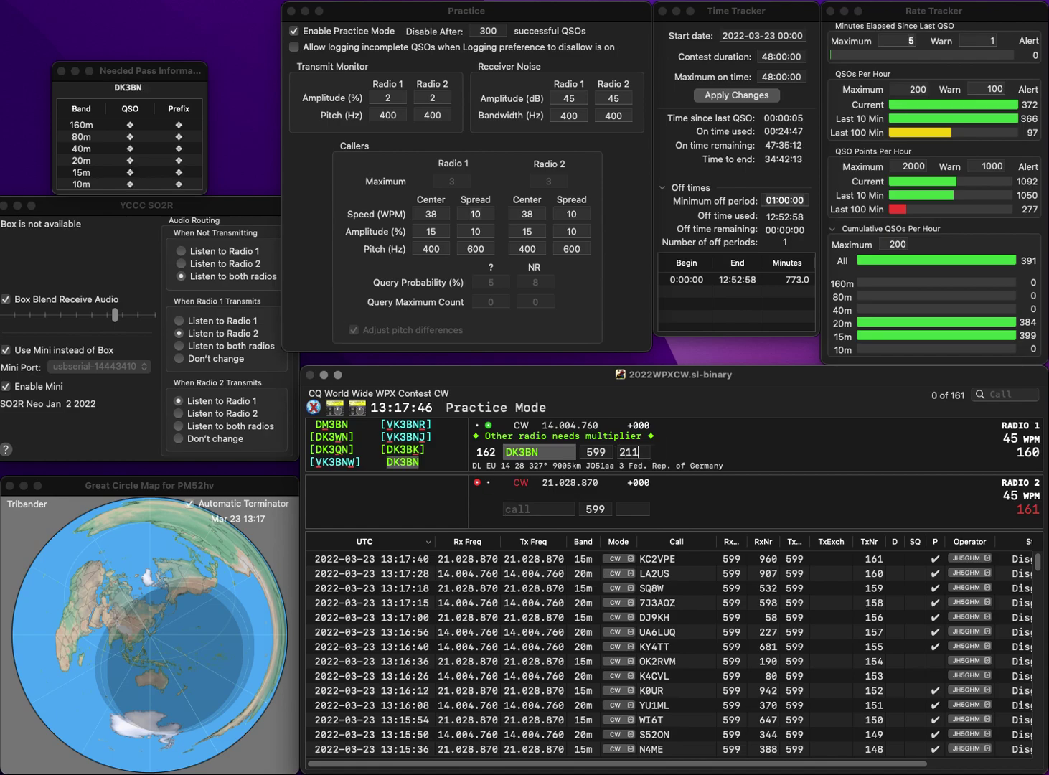
{"action": "type", "text": "K"}
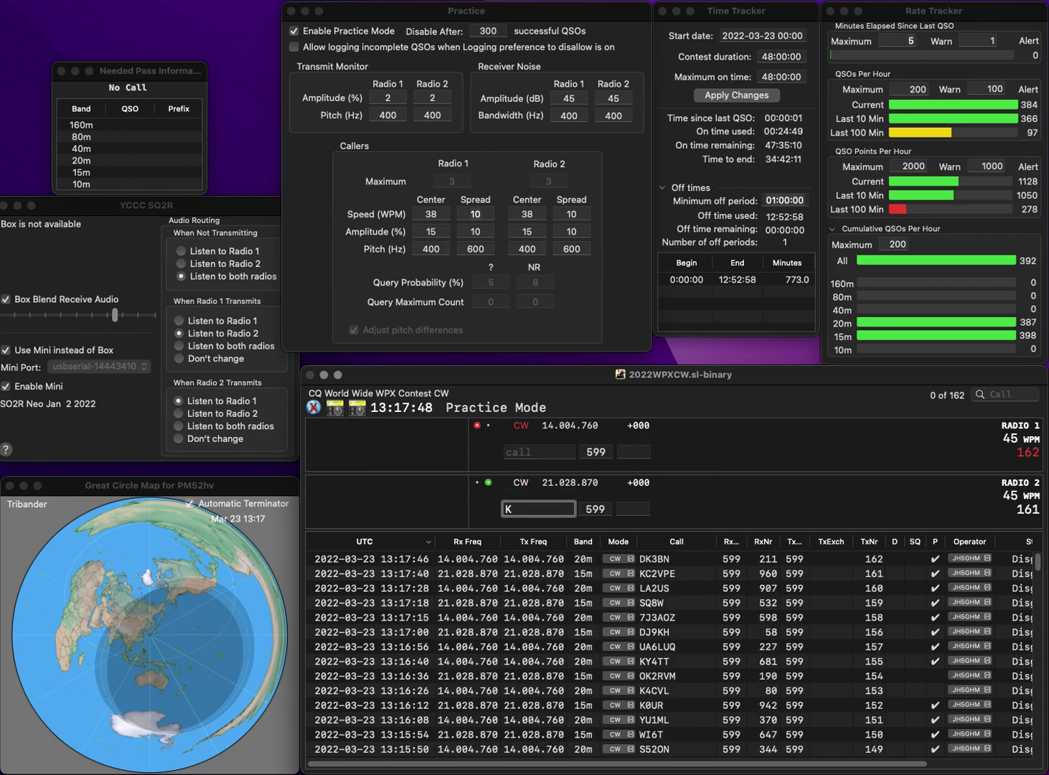
{"action": "type", "text": "0NUK"}
{"action": "key", "text": "Return"}
{"action": "type", "text": "F1DHX"}
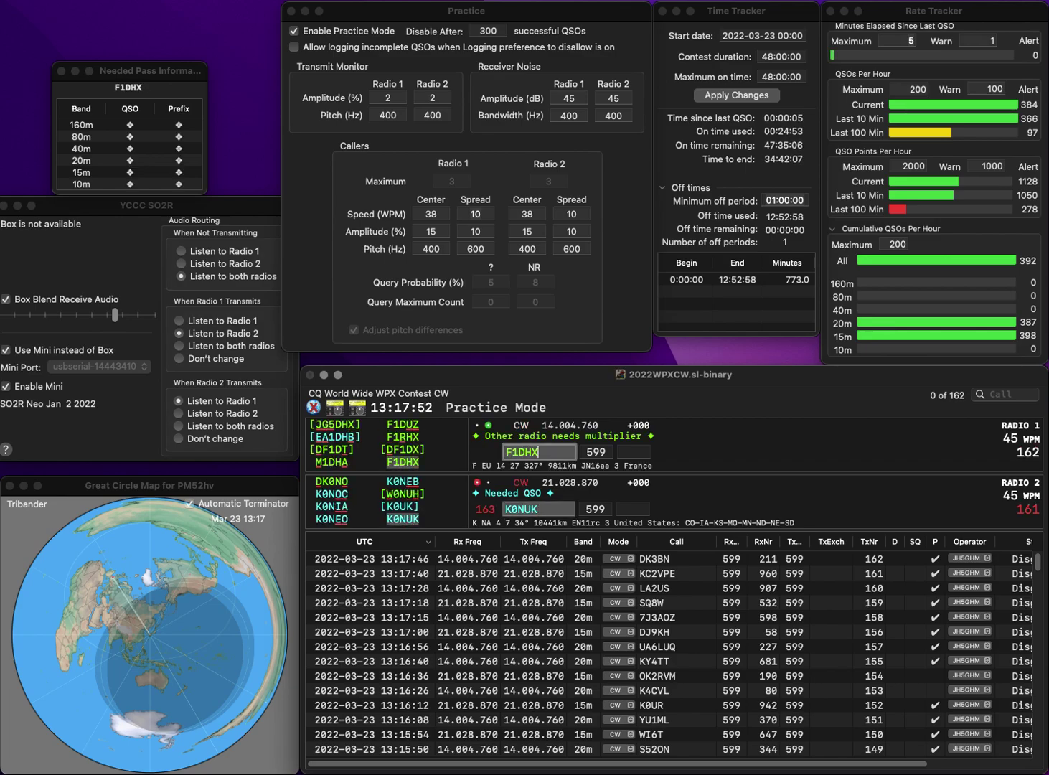
{"action": "key", "text": "Return"}
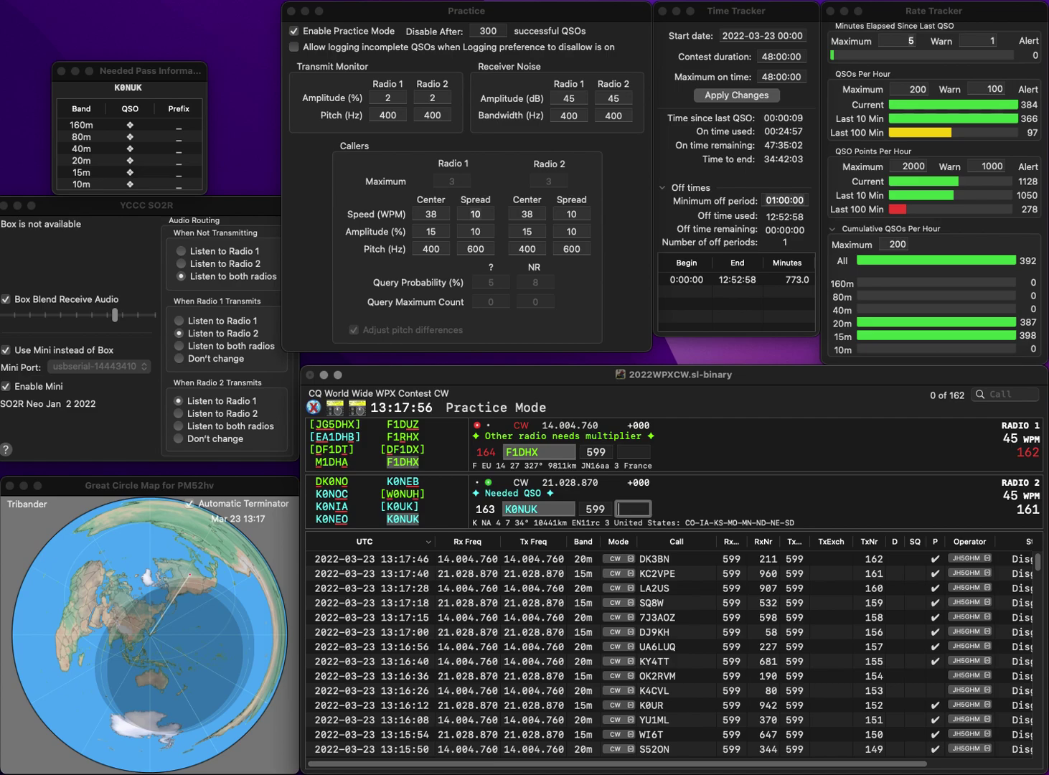
{"action": "type", "text": "934"}
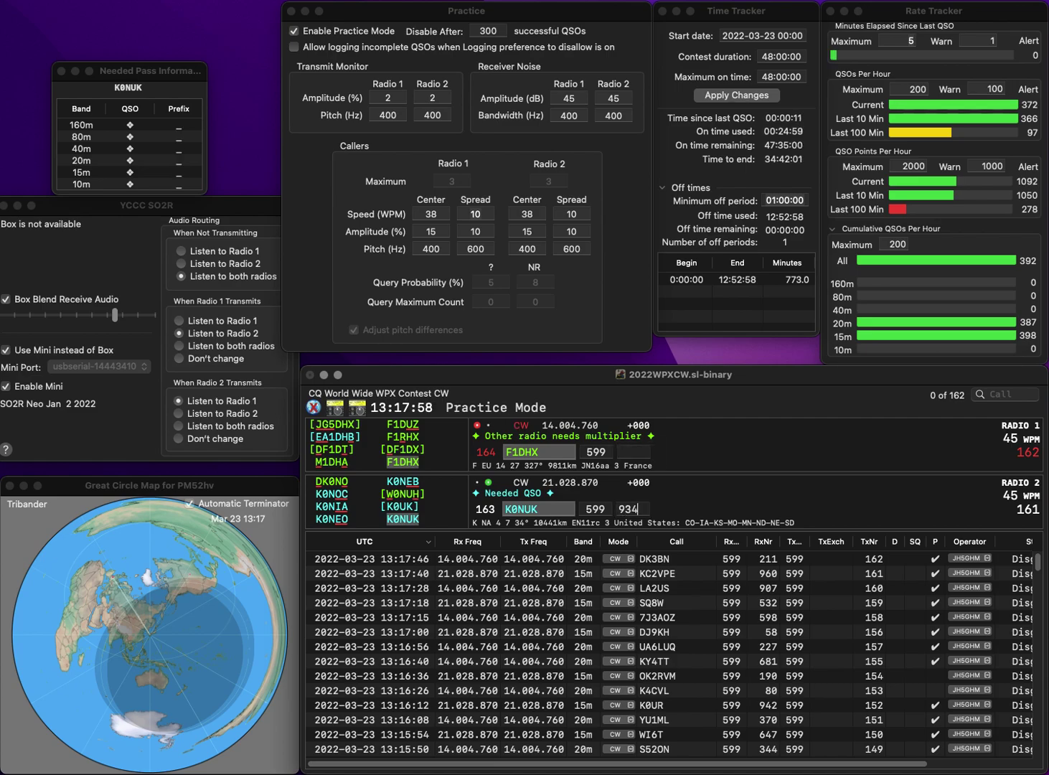
{"action": "key", "text": "Return"}
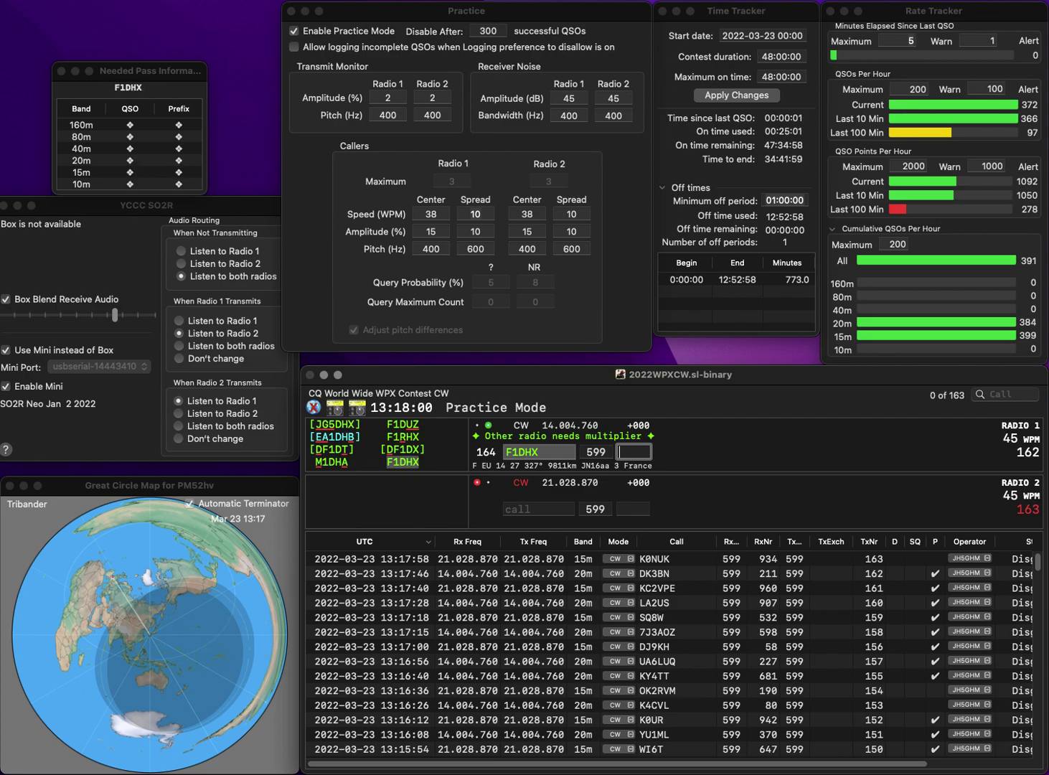
{"action": "key", "text": "Return"}
Answer CS8ABI on Radio 2, completing the prefix of the partly copied call.
{"action": "type", "text": "K"}
{"action": "key", "text": "BackSpace"}
{"action": "type", "text": "CA"}
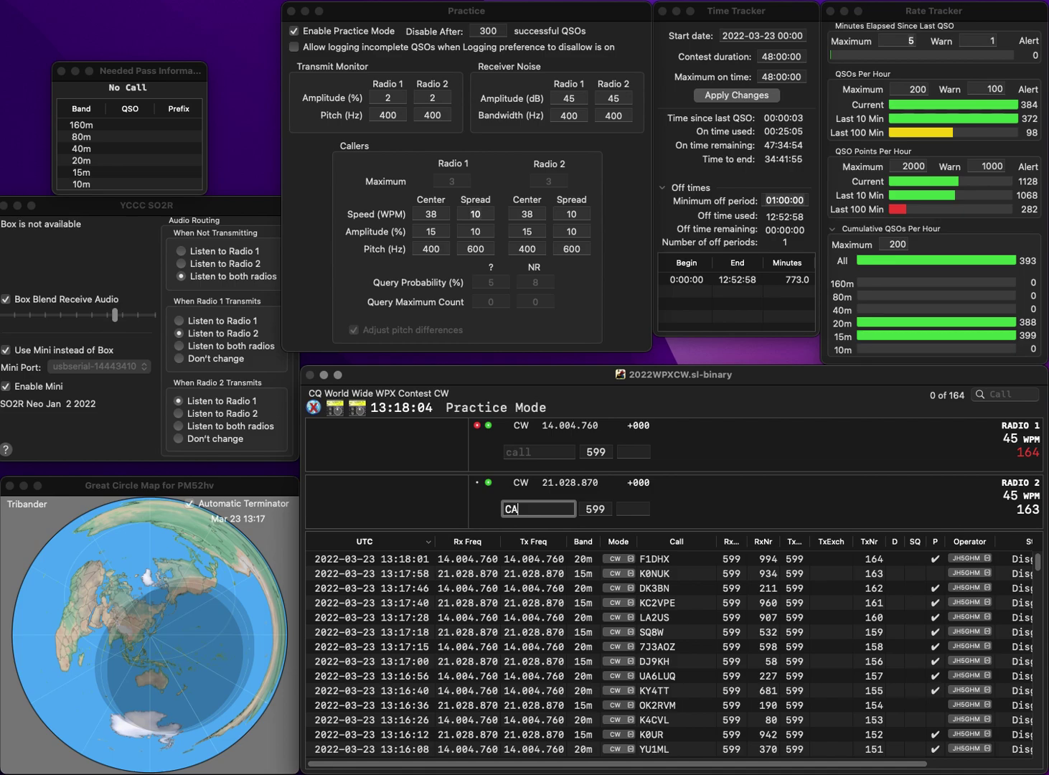
{"action": "type", "text": "BI"}
{"action": "key", "text": "Left"}
{"action": "key", "text": "Left"}
{"action": "key", "text": "Left"}
{"action": "type", "text": "S8"}
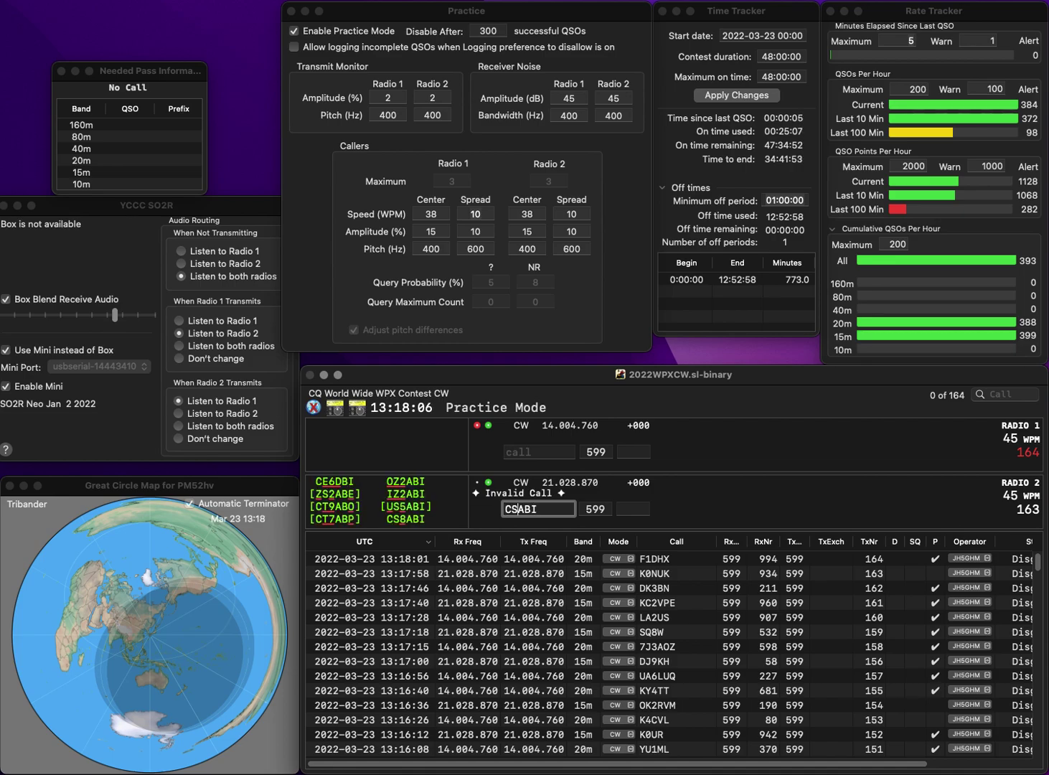
{"action": "key", "text": "Return"}
{"action": "type", "text": "E"}
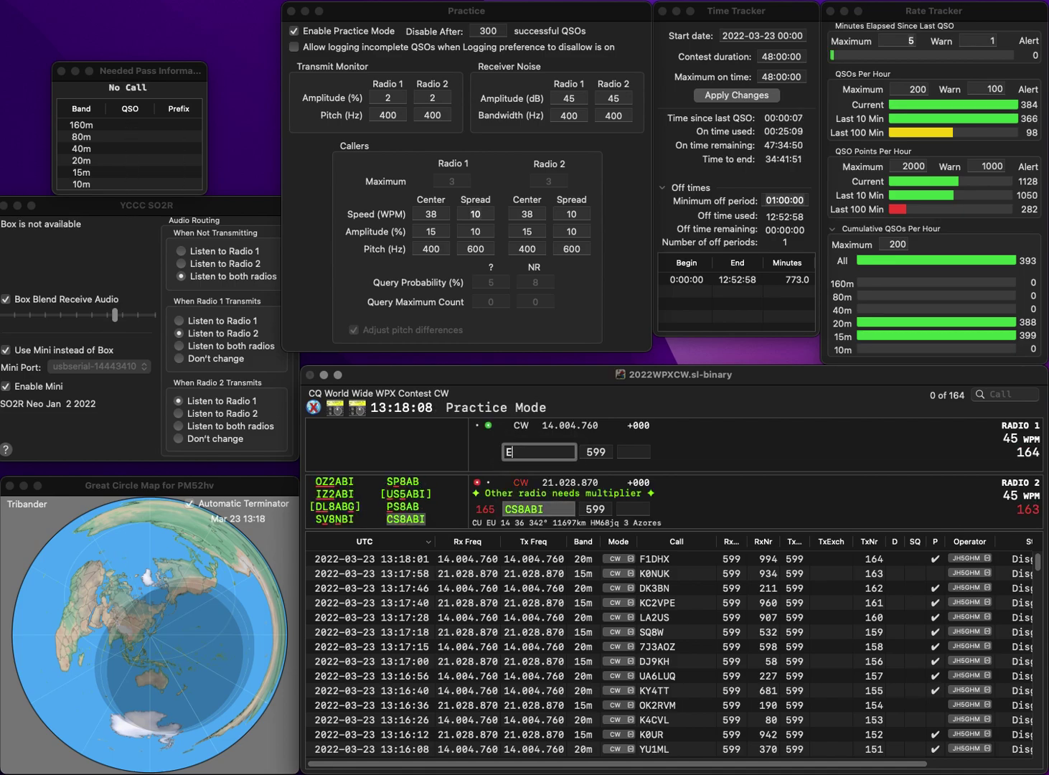
{"action": "type", "text": "A1"}
{"action": "key", "text": "Return"}
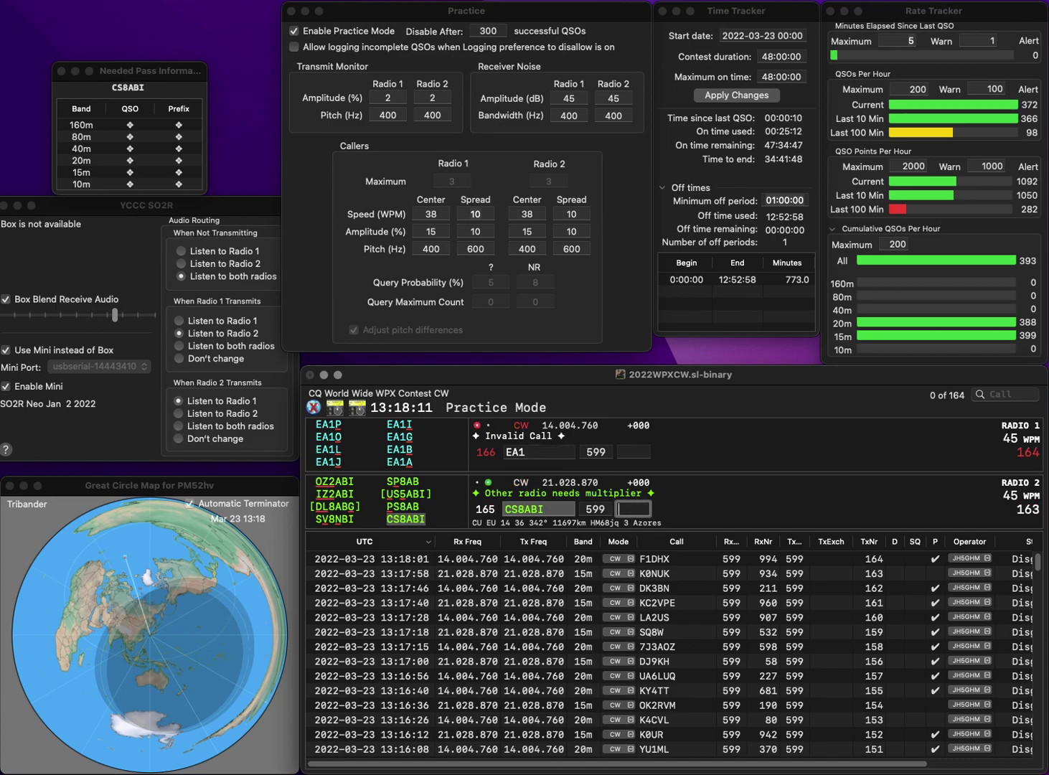
{"action": "type", "text": "307"}
{"action": "key", "text": "Return"}
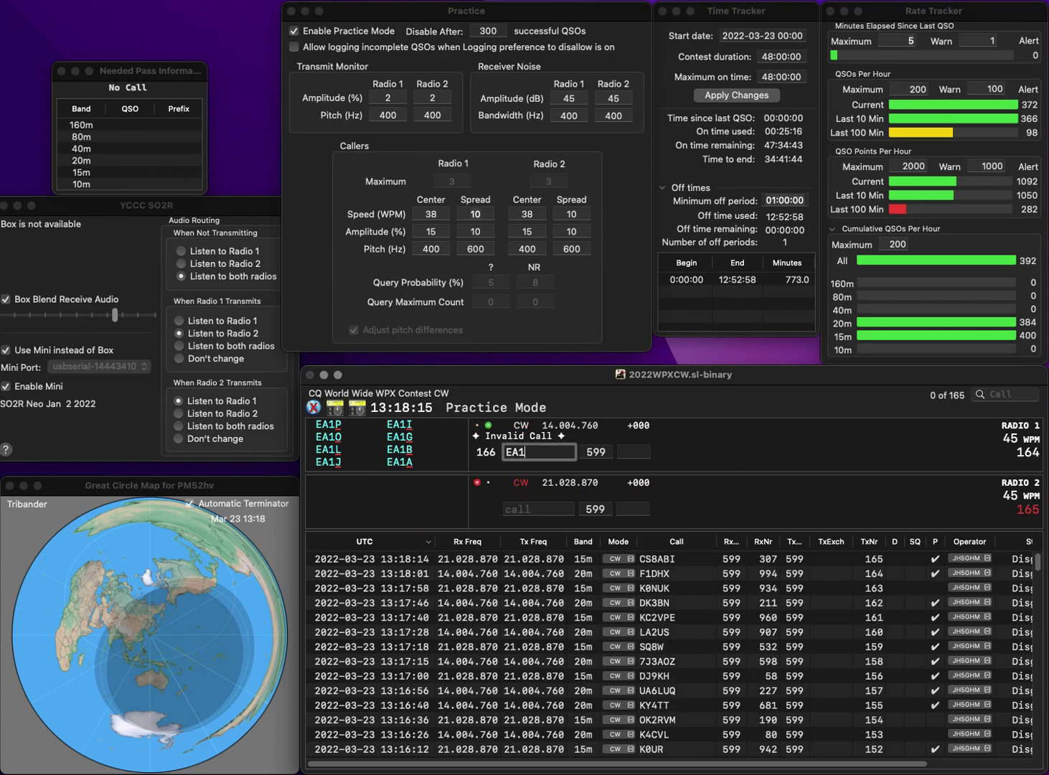
{"action": "type", "text": "AUR"}
{"action": "key", "text": "Return"}
{"action": "type", "text": "AA0IZ"}
{"action": "key", "text": "Return"}
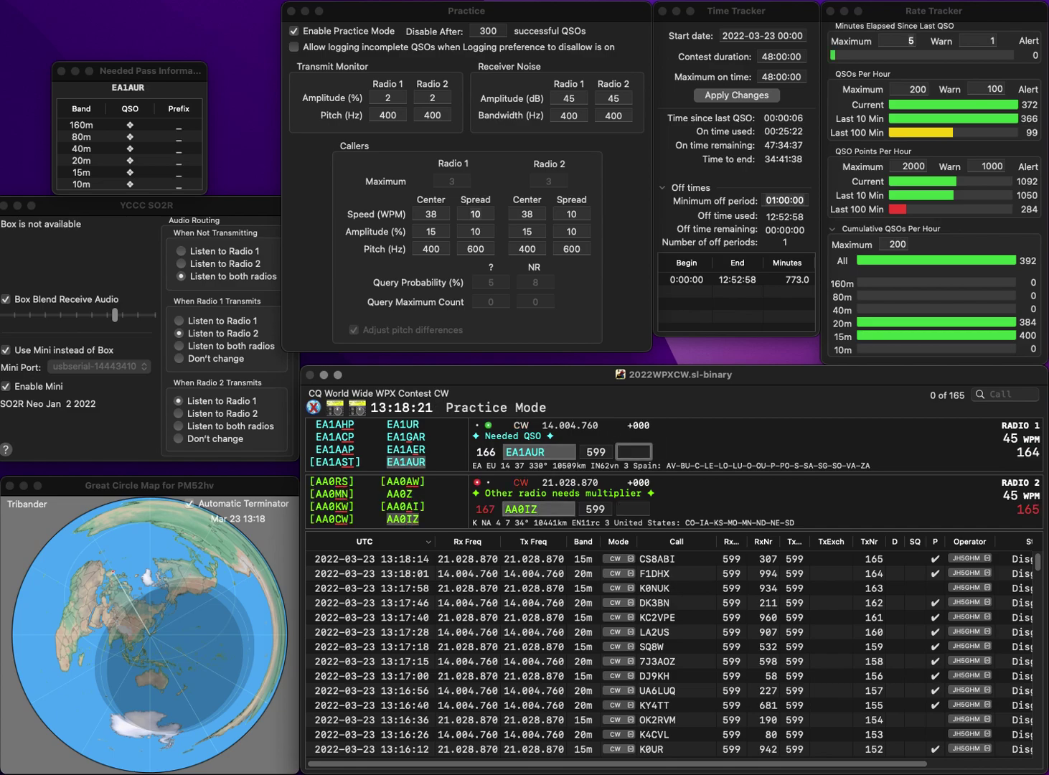
{"action": "type", "text": "585"}
{"action": "key", "text": "Return"}
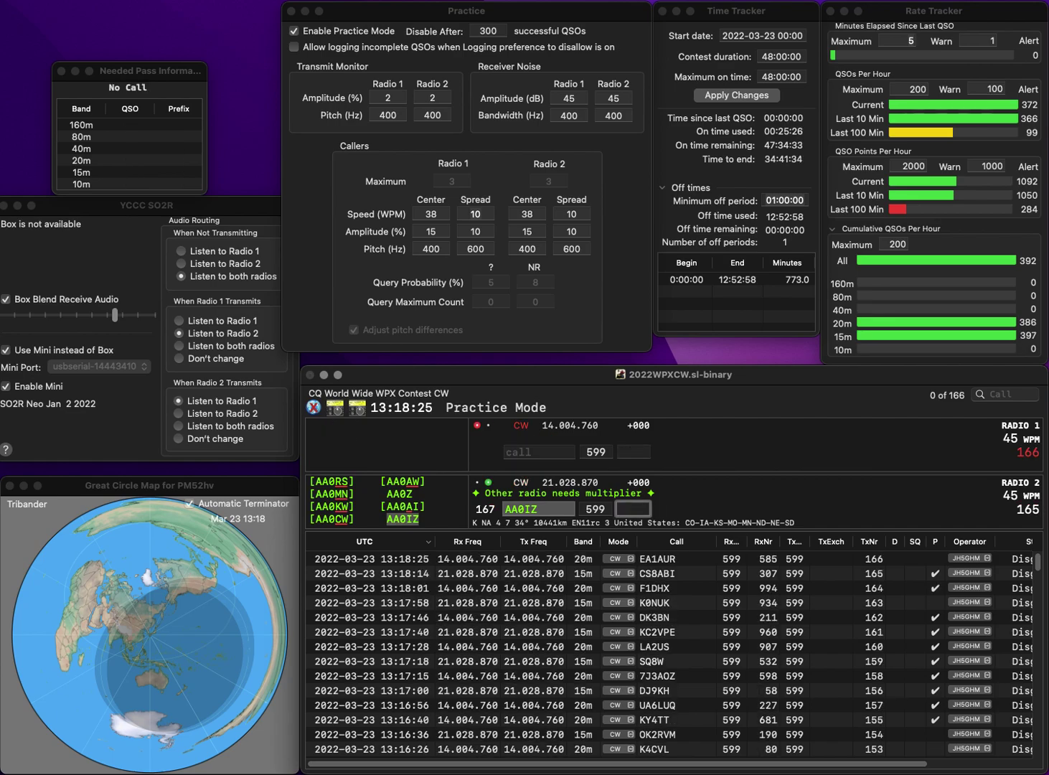
{"action": "type", "text": "42"}
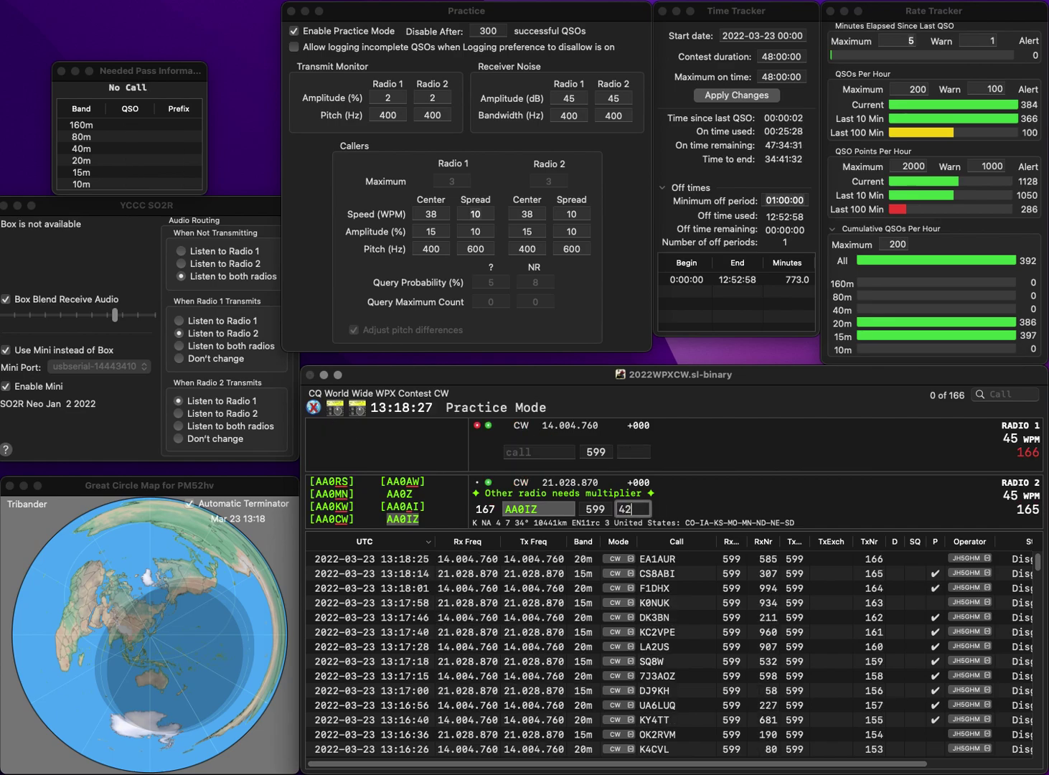
{"action": "type", "text": "4"}
{"action": "key", "text": "Return"}
Answer the partial call AI on Radio 1 and the partial call N1 on Radio 2.
{"action": "type", "text": "AI"}
{"action": "key", "text": "Return"}
{"action": "type", "text": "N1"}
{"action": "key", "text": "Return"}
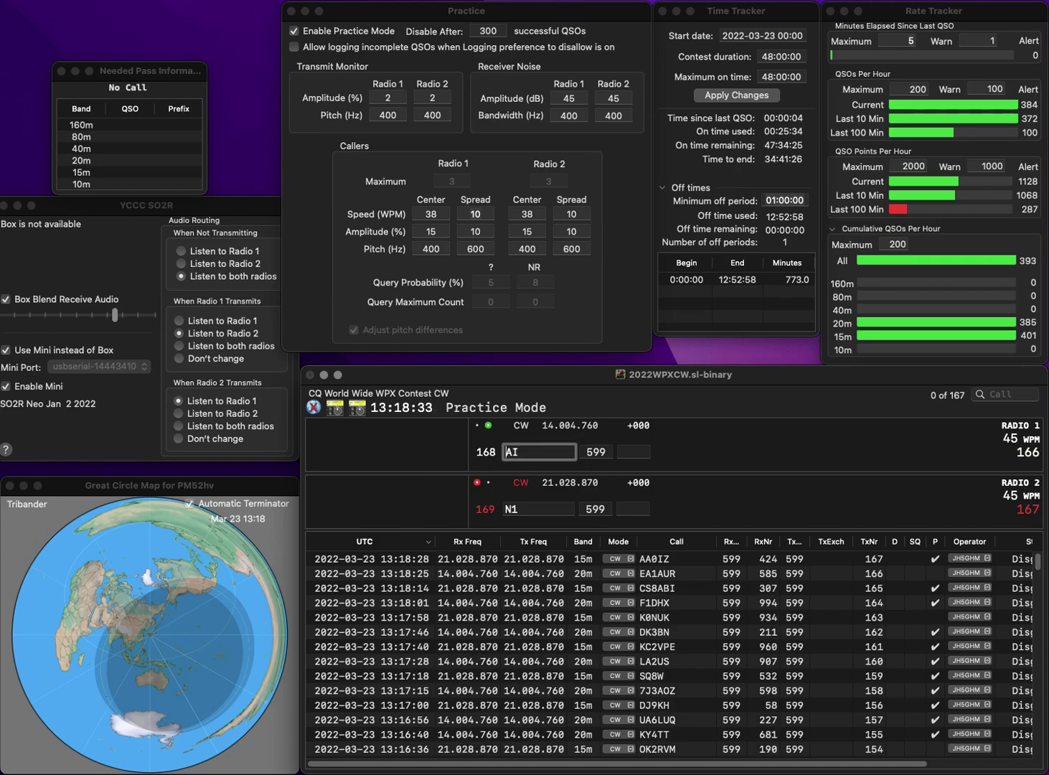
{"action": "type", "text": "OA4"}
{"action": "key", "text": "Return"}
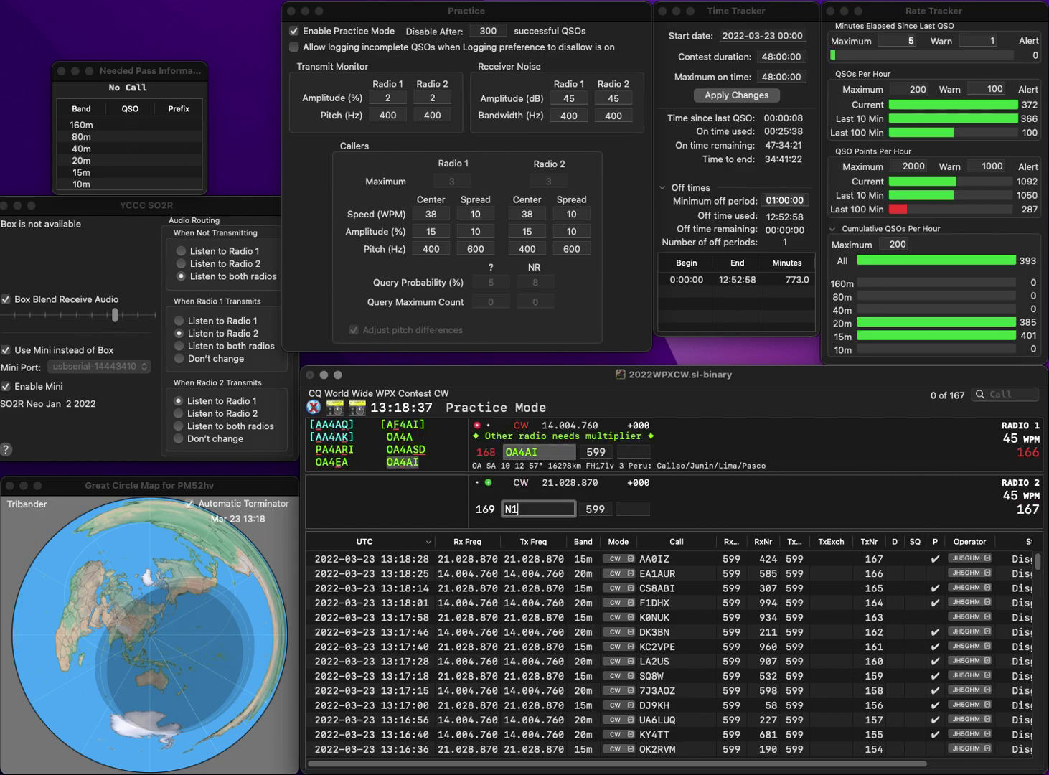
{"action": "type", "text": "UZ"}
{"action": "key", "text": "Return"}
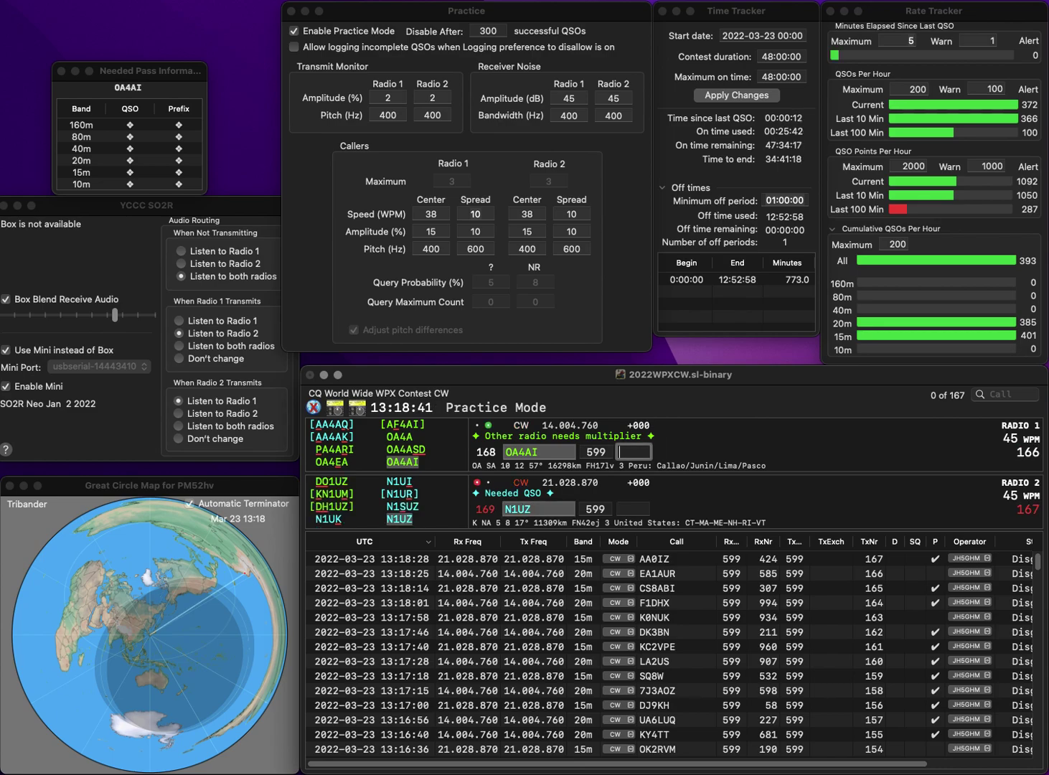
Log OA4AI on Radio 1 with received number 997 and N1UZ on Radio 2 with received number 145.
{"action": "type", "text": "97"}
{"action": "key", "text": "Return"}
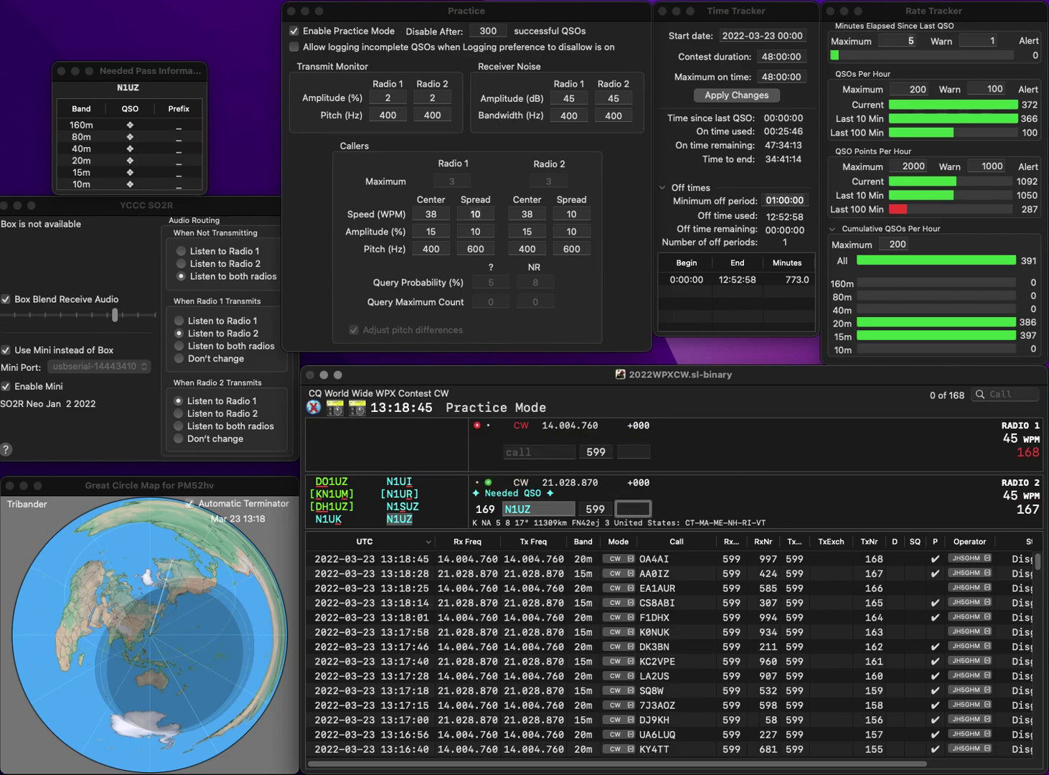
{"action": "type", "text": "14"}
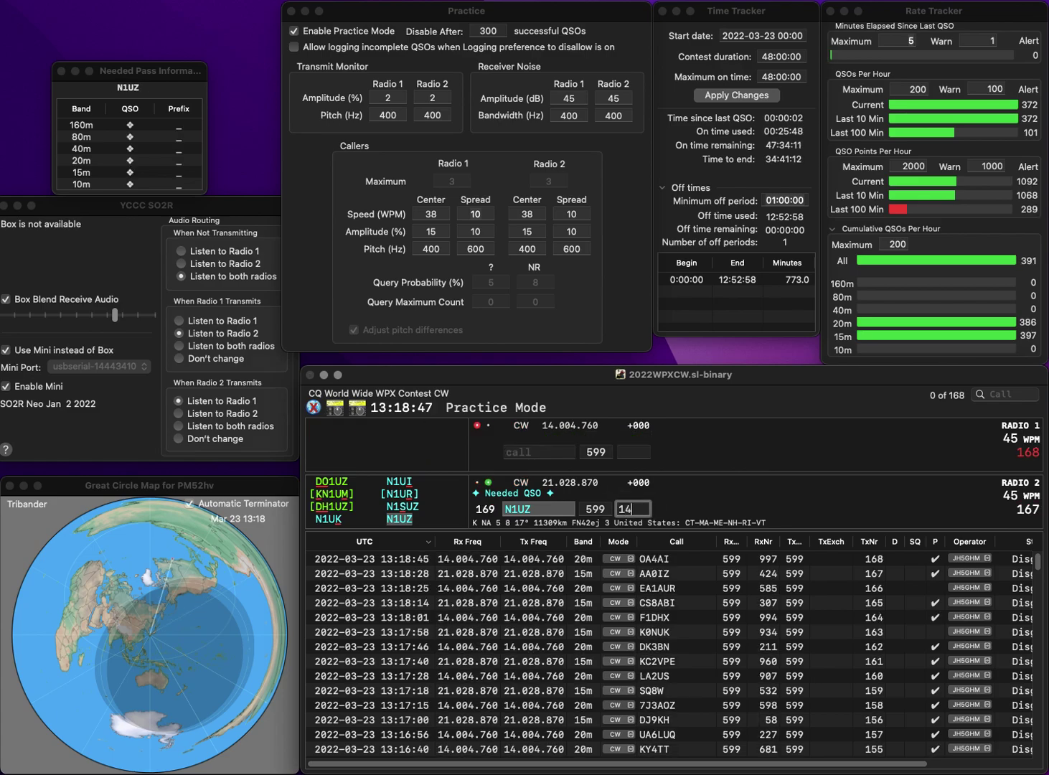
{"action": "type", "text": "5"}
{"action": "key", "text": "Return"}
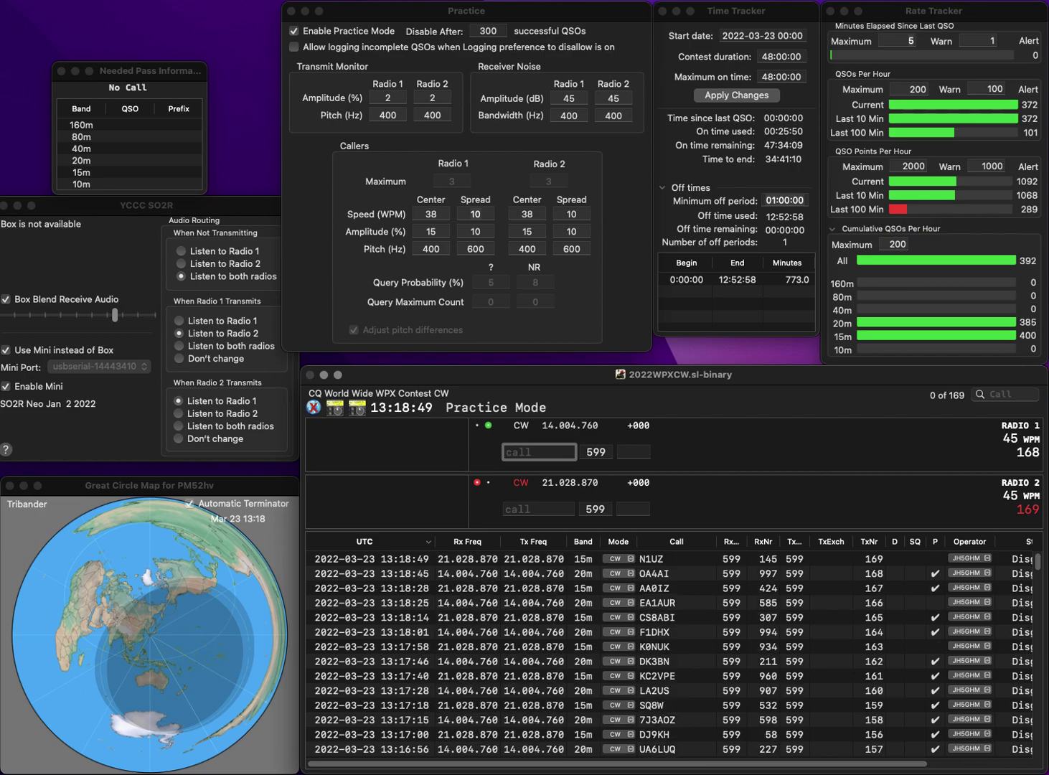
Answer W3EKT on Radio 1, adding its missing first letter, and answer JA6EML on Radio 2.
{"action": "type", "text": "3EKT"}
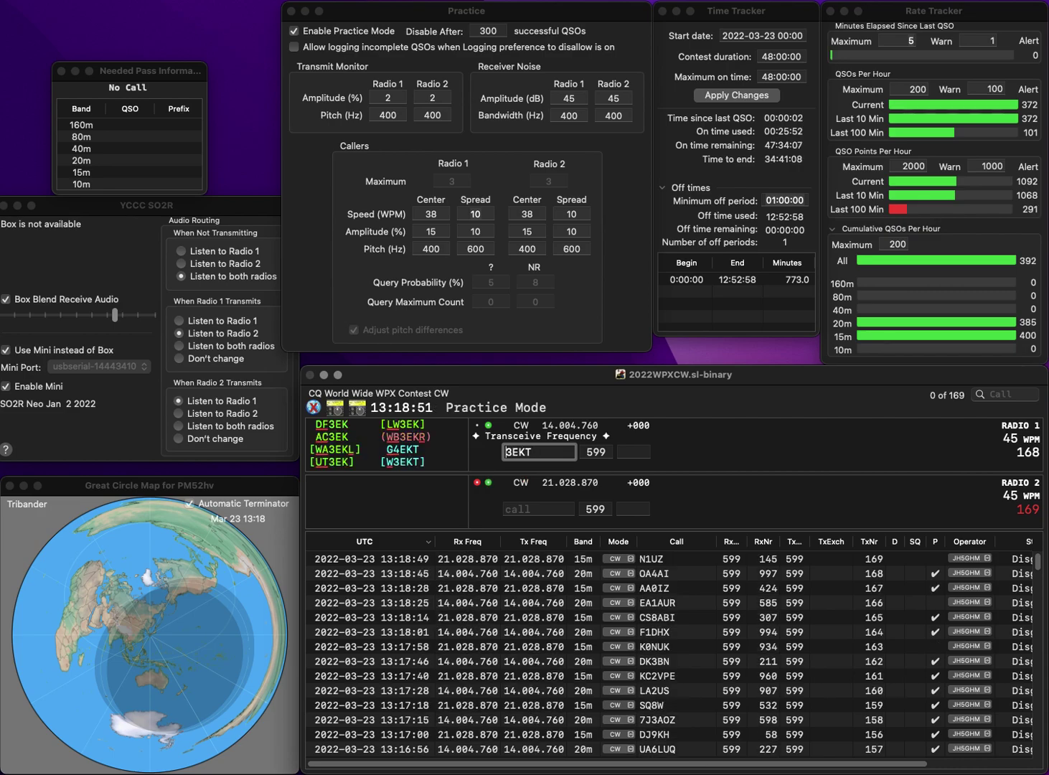
{"action": "key", "text": "super+Left"}
{"action": "type", "text": "W"}
{"action": "key", "text": "Return"}
{"action": "type", "text": "JA"}
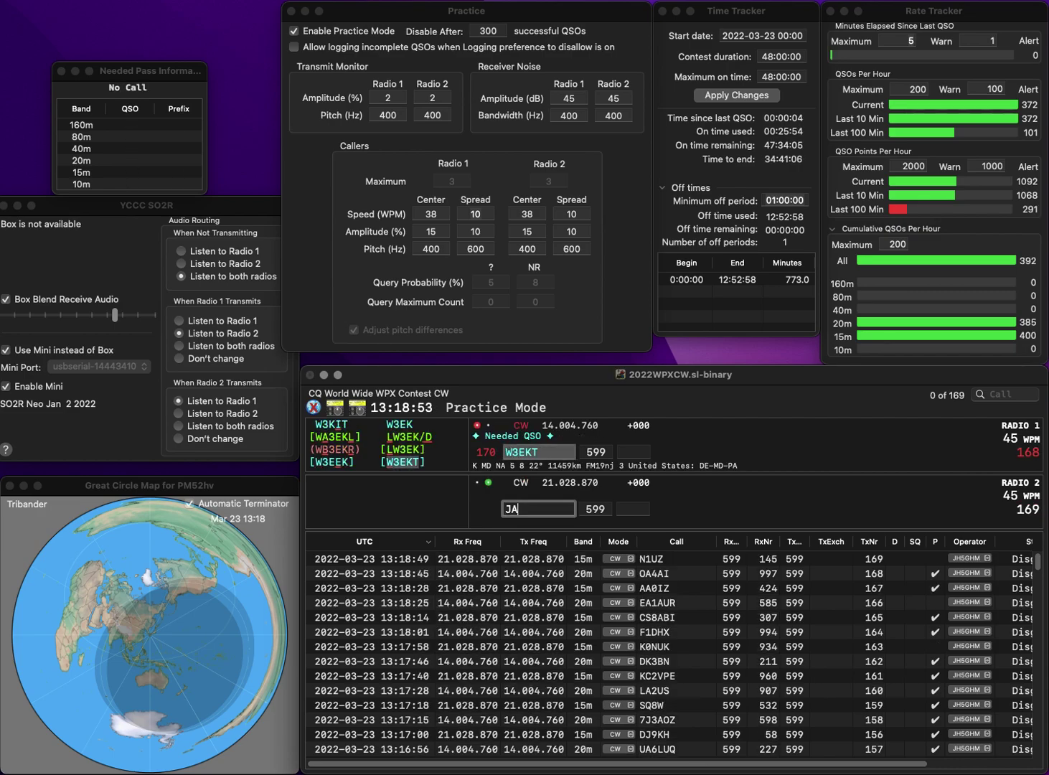
{"action": "type", "text": "6EML"}
{"action": "key", "text": "Return"}
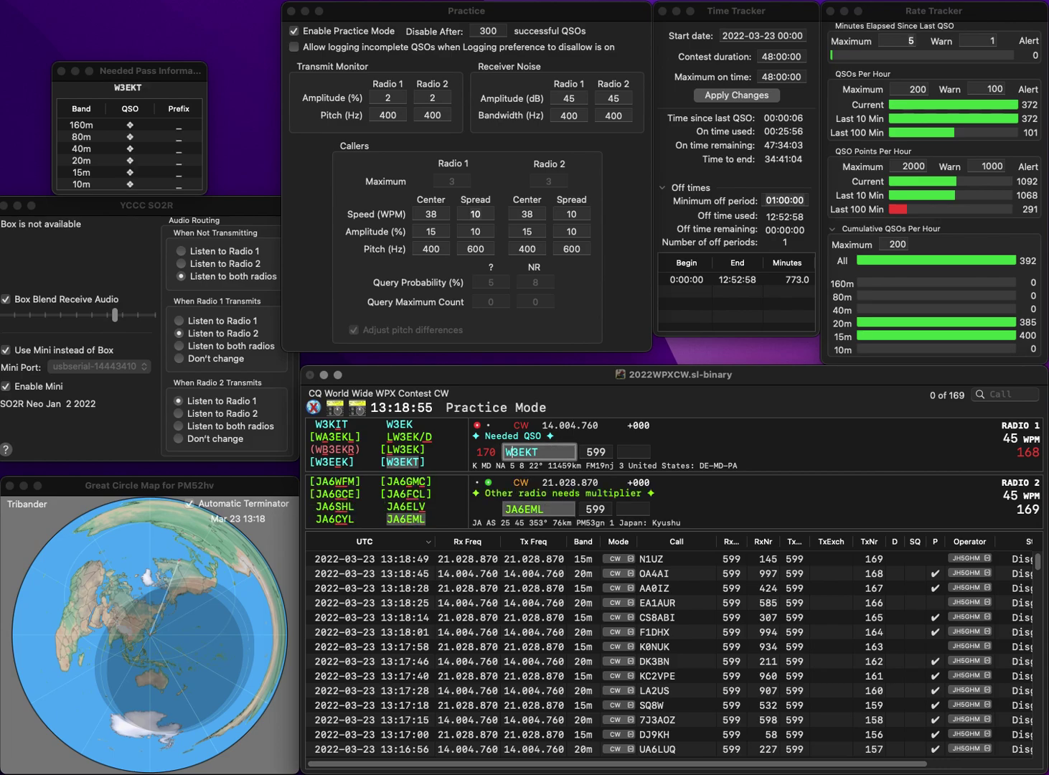
{"action": "key", "text": "space"}
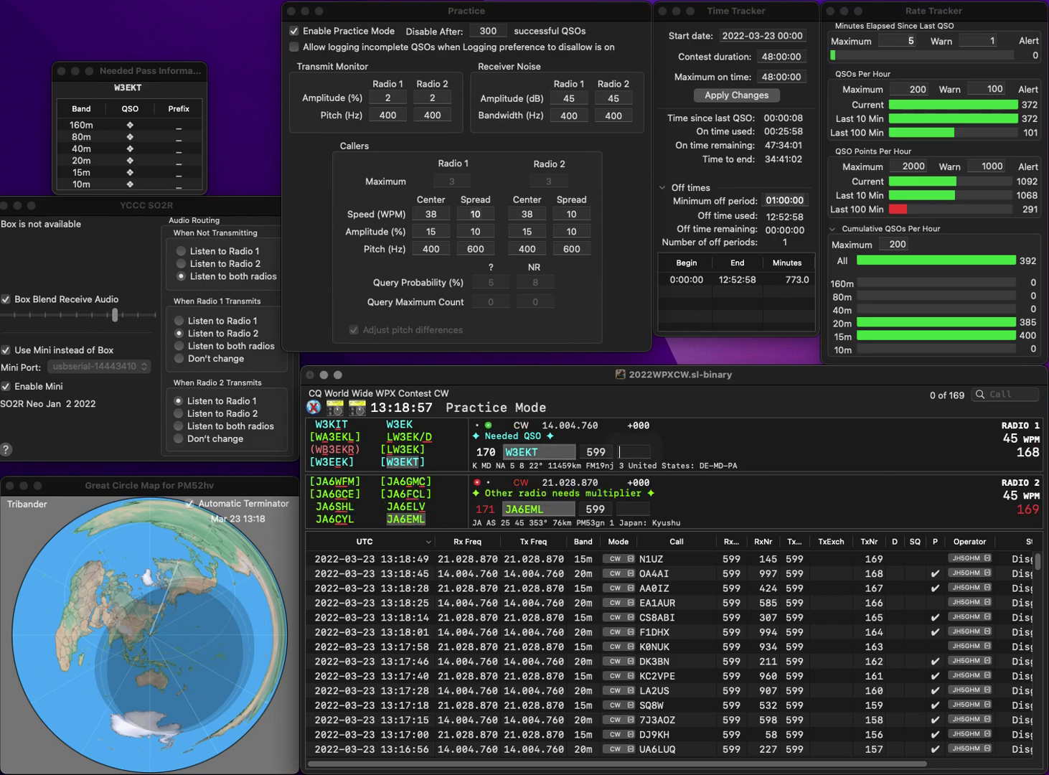
{"action": "type", "text": "26"}
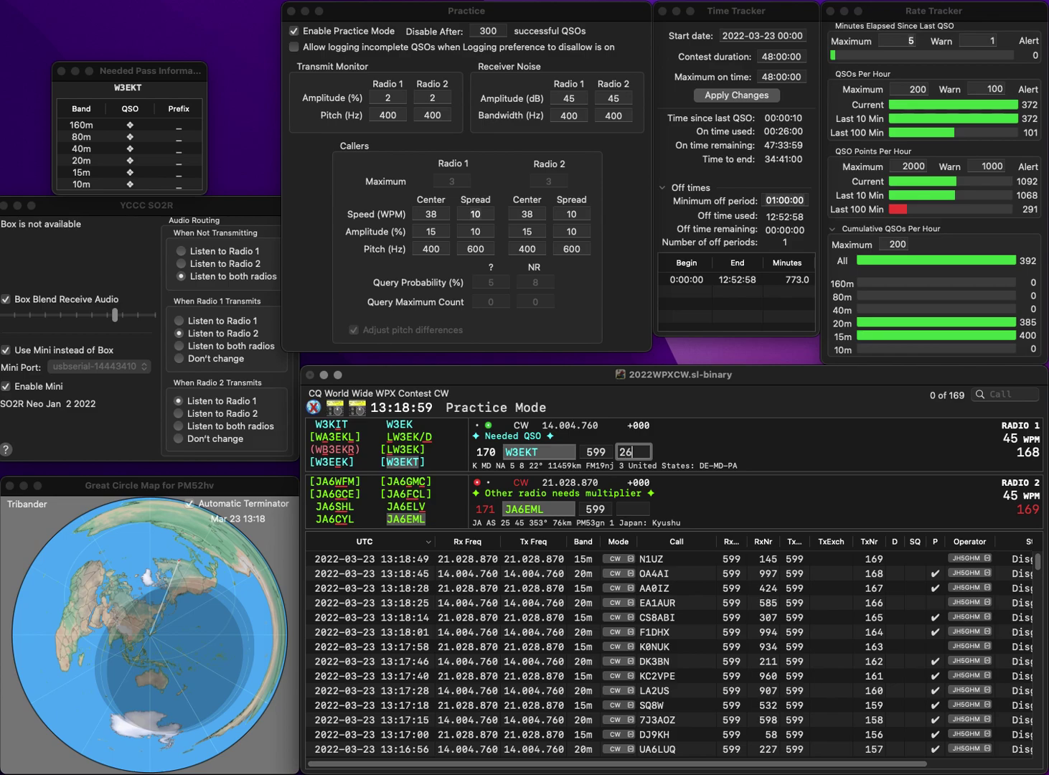
{"action": "type", "text": "0"}
{"action": "key", "text": "Return"}
{"action": "key", "text": "space"}
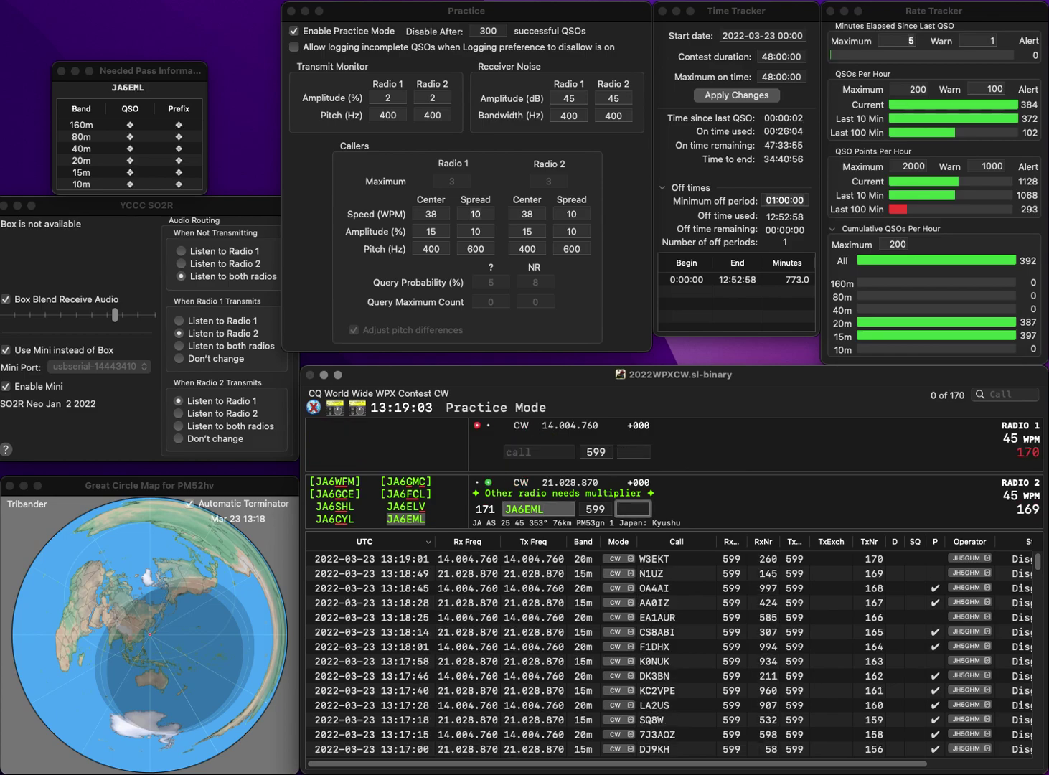
{"action": "type", "text": "295"}
{"action": "key", "text": "Return"}
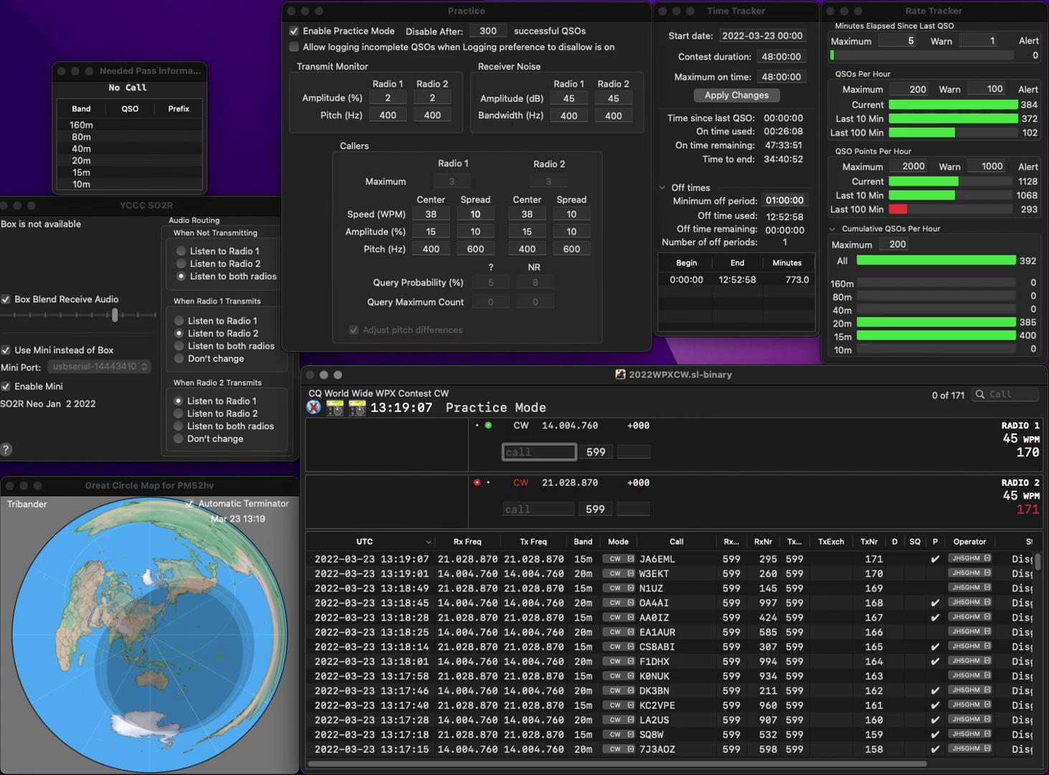
Answer KK4W on Radio 1 and the partial call EA on Radio 2.
{"action": "type", "text": "KK4W"}
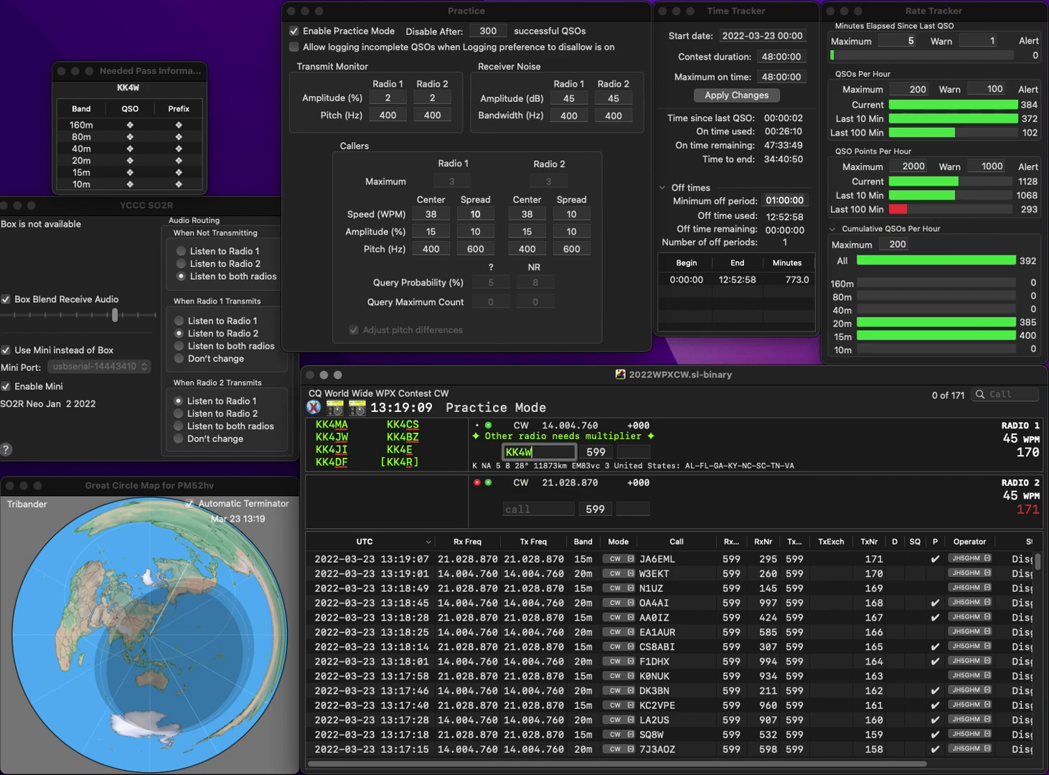
{"action": "key", "text": "Return"}
{"action": "type", "text": "EA"}
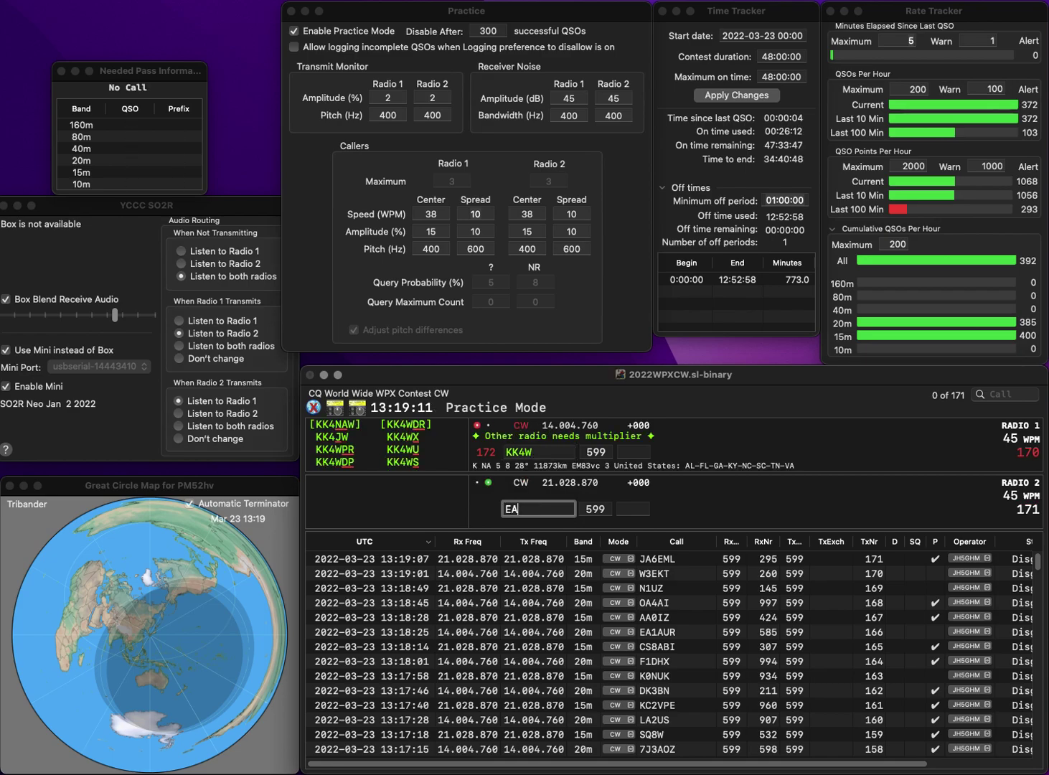
{"action": "key", "text": "Return"}
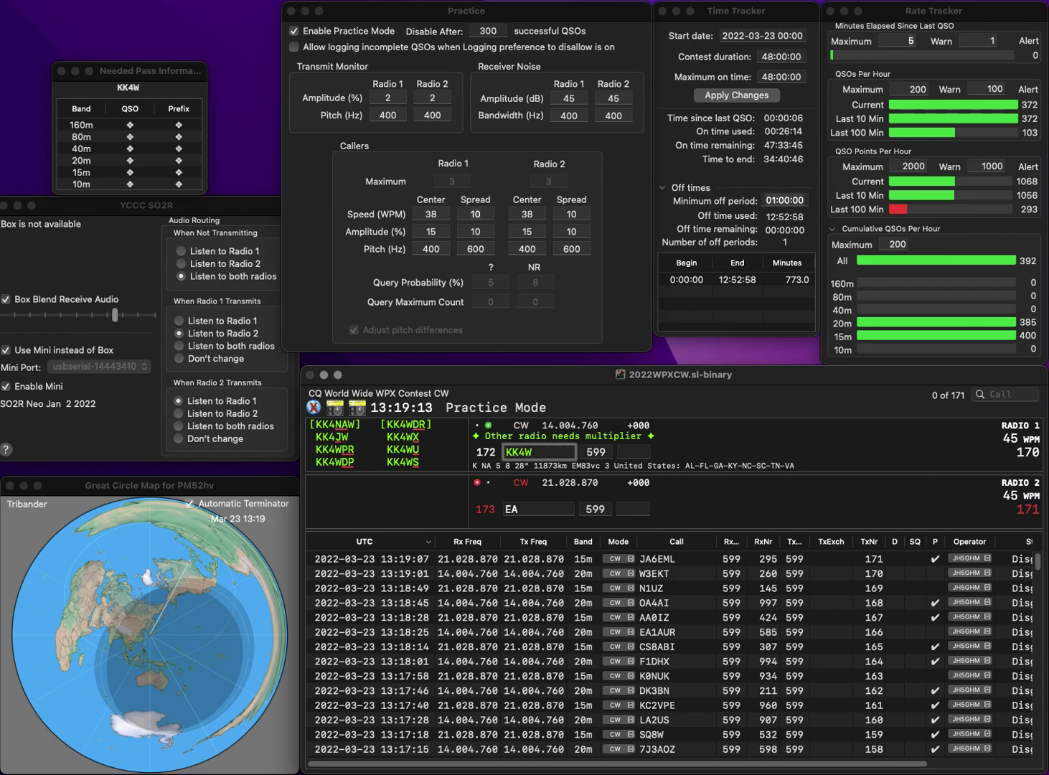
Correct the Radio 1 call to KK5W and answer it, and extend the Radio 2 call to EAA and answer it.
{"action": "key", "text": "Left"}
{"action": "key", "text": "Left"}
{"action": "type", "text": "5"}
{"action": "key", "text": "Delete"}
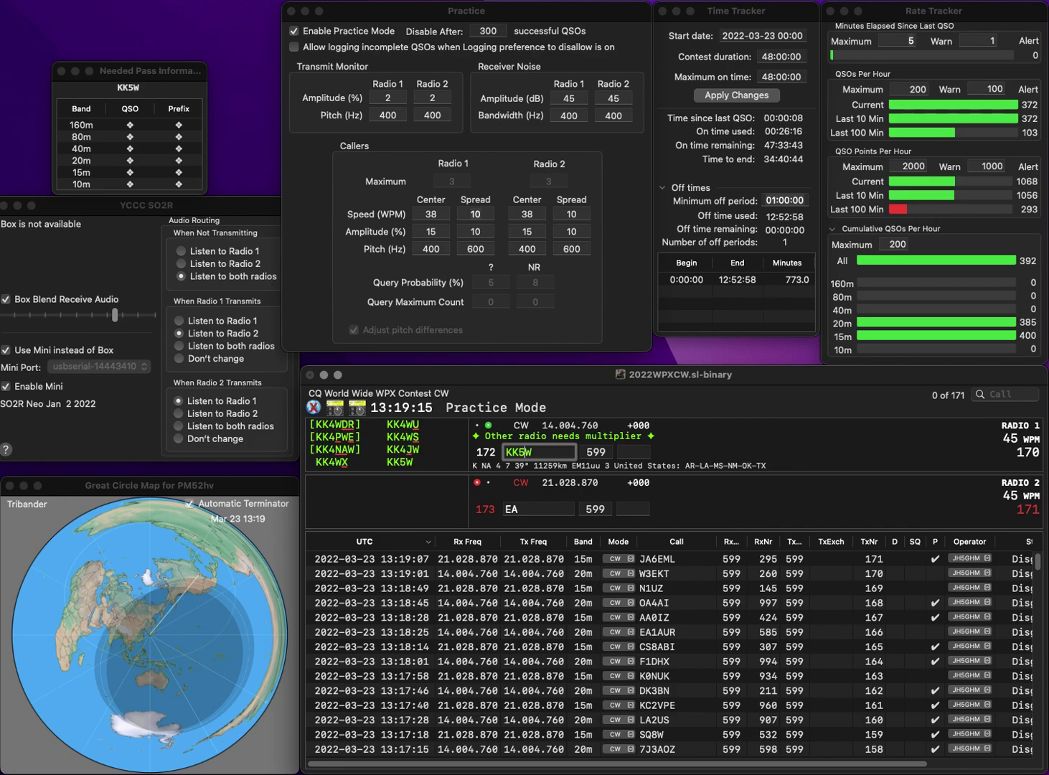
{"action": "key", "text": "Return"}
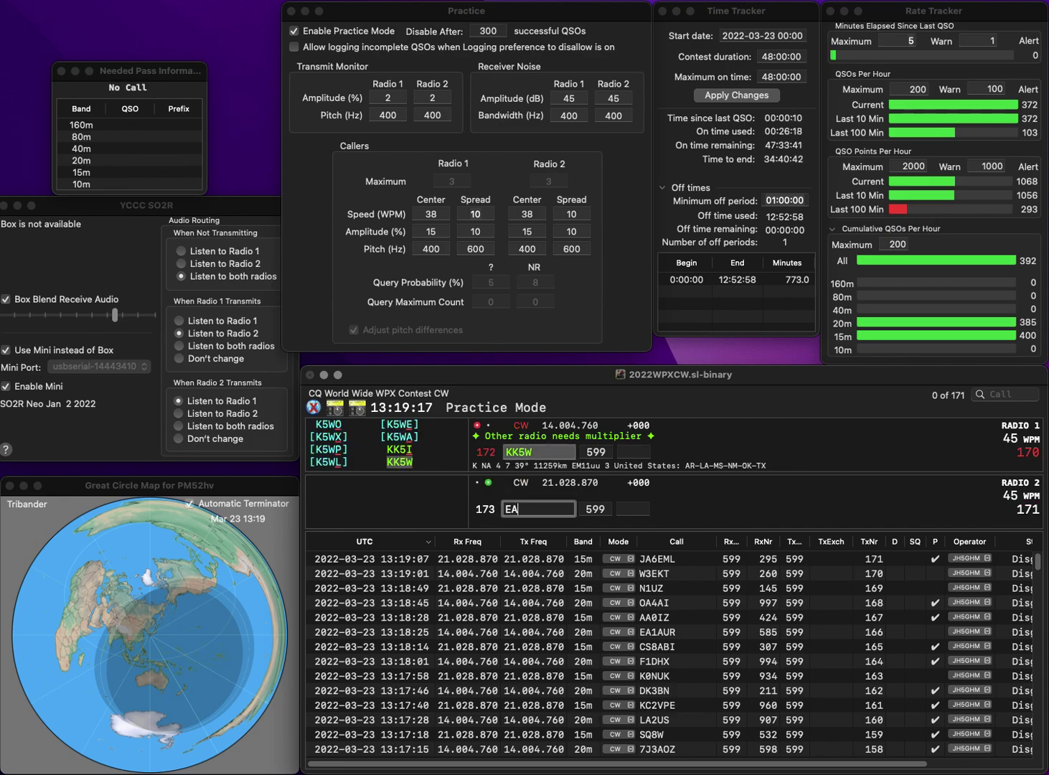
{"action": "type", "text": "A"}
{"action": "key", "text": "Return"}
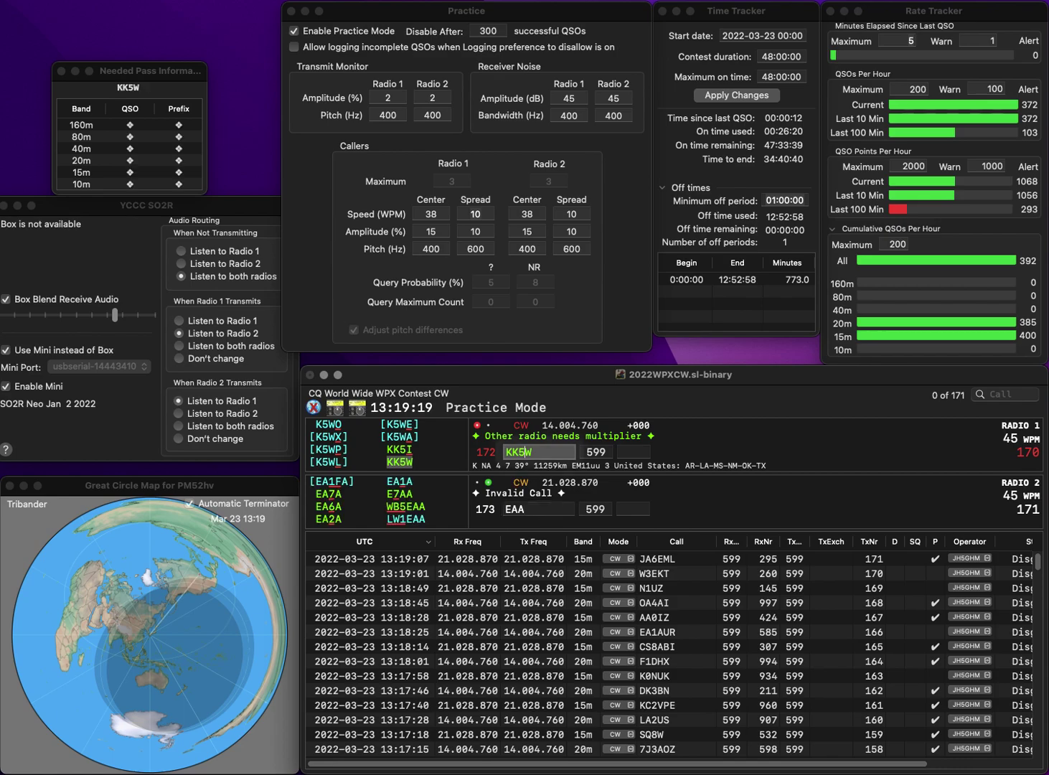
{"action": "type", "text": "310"}
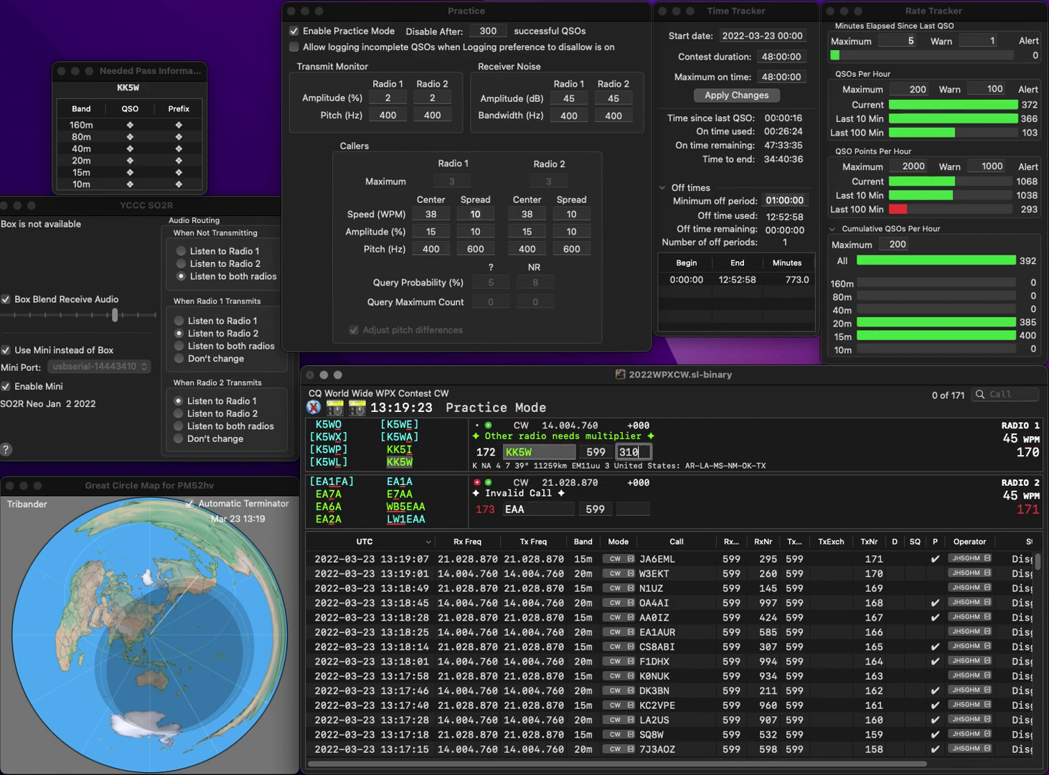
{"action": "key", "text": "Return"}
{"action": "key", "text": "BackSpace"}
{"action": "type", "text": "1"}
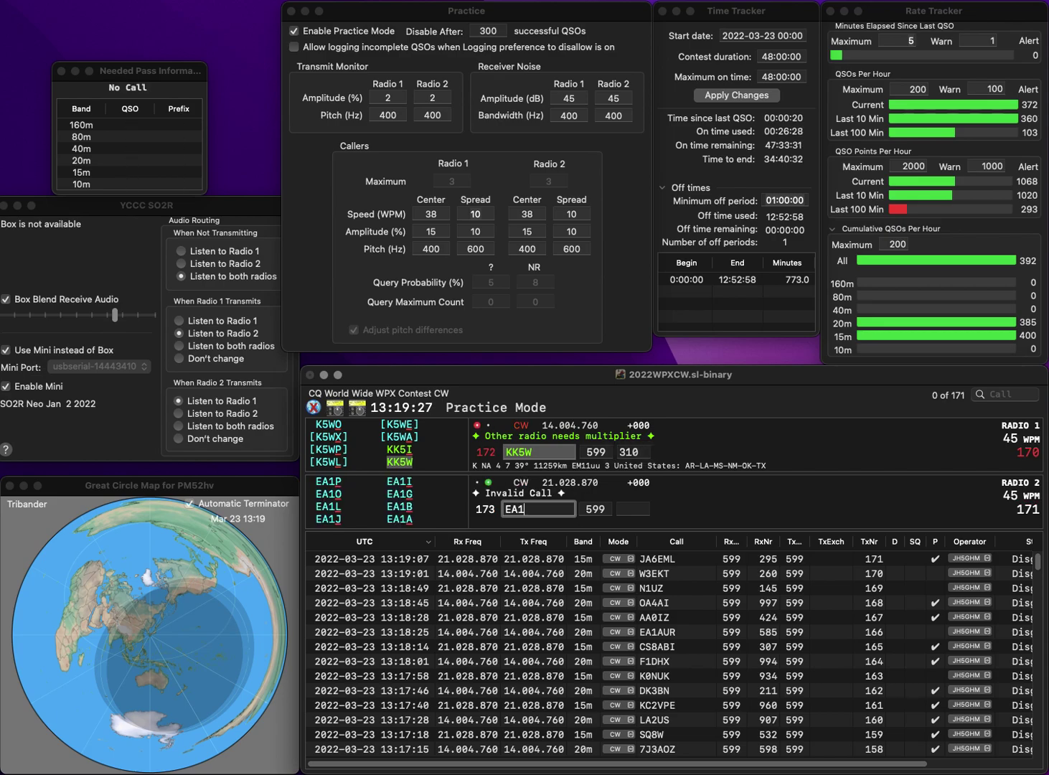
{"action": "type", "text": "YT"}
{"action": "key", "text": "Return"}
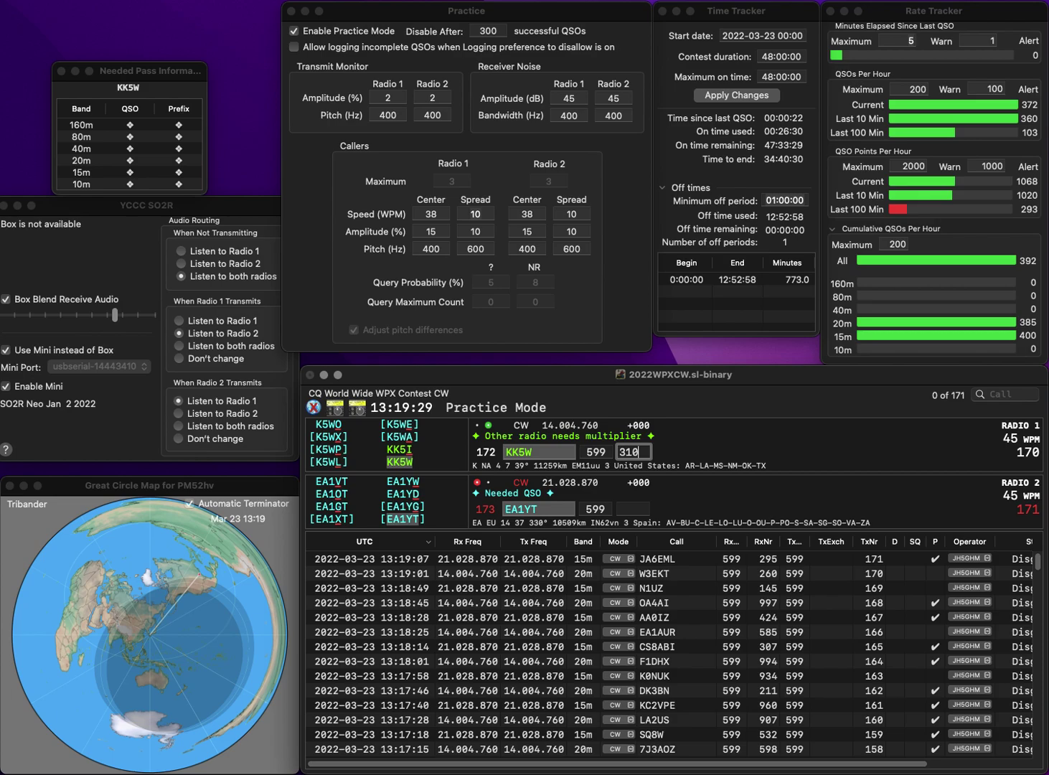
{"action": "key", "text": "Return"}
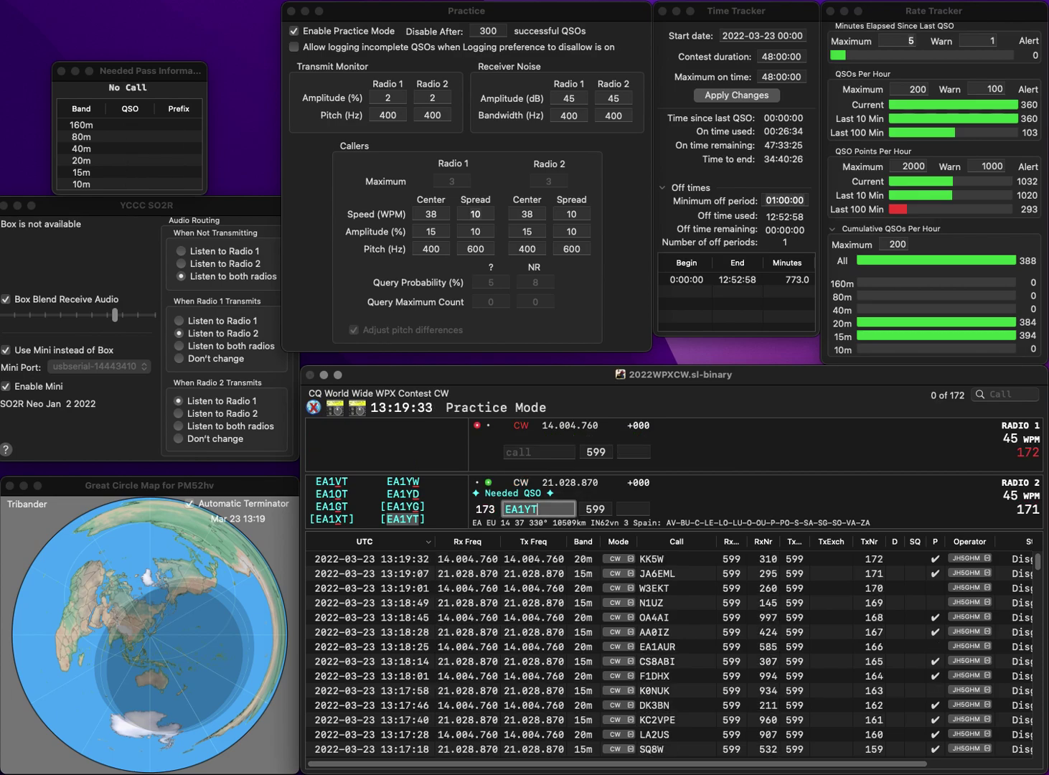
{"action": "key", "text": "Delete"}
{"action": "type", "text": "G"}
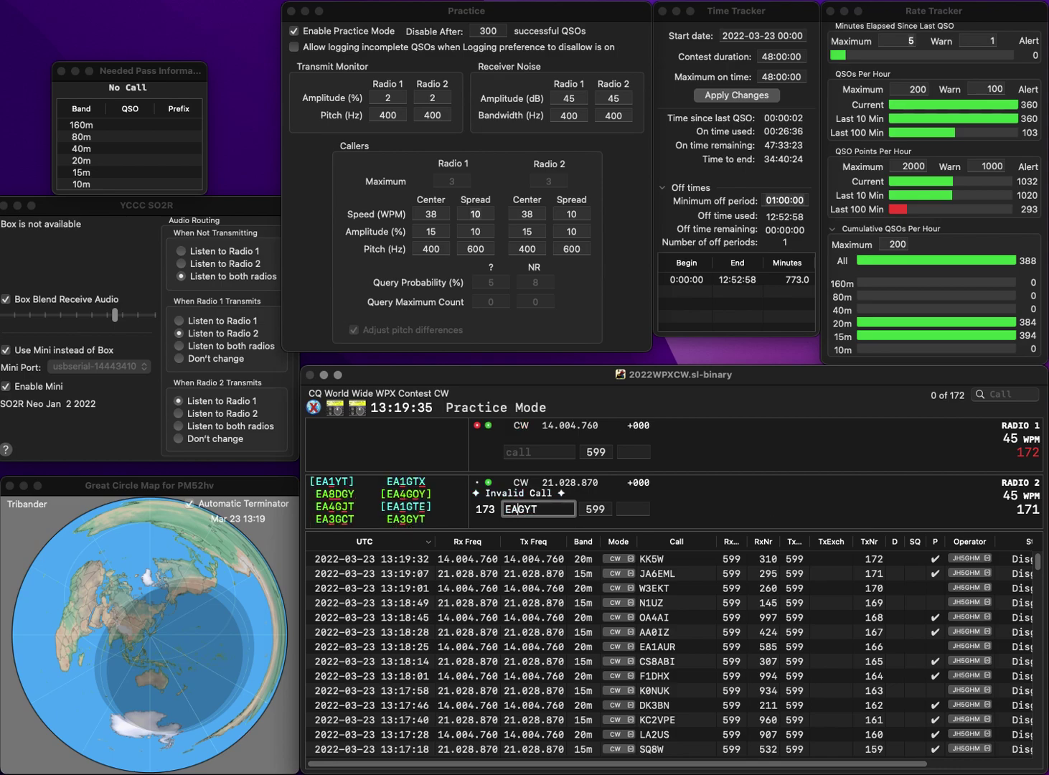
{"action": "key", "text": "Left"}
{"action": "type", "text": "3"}
{"action": "key", "text": "Return"}
{"action": "key", "text": "Return"}
{"action": "type", "text": "F3EA"}
{"action": "key", "text": "space"}
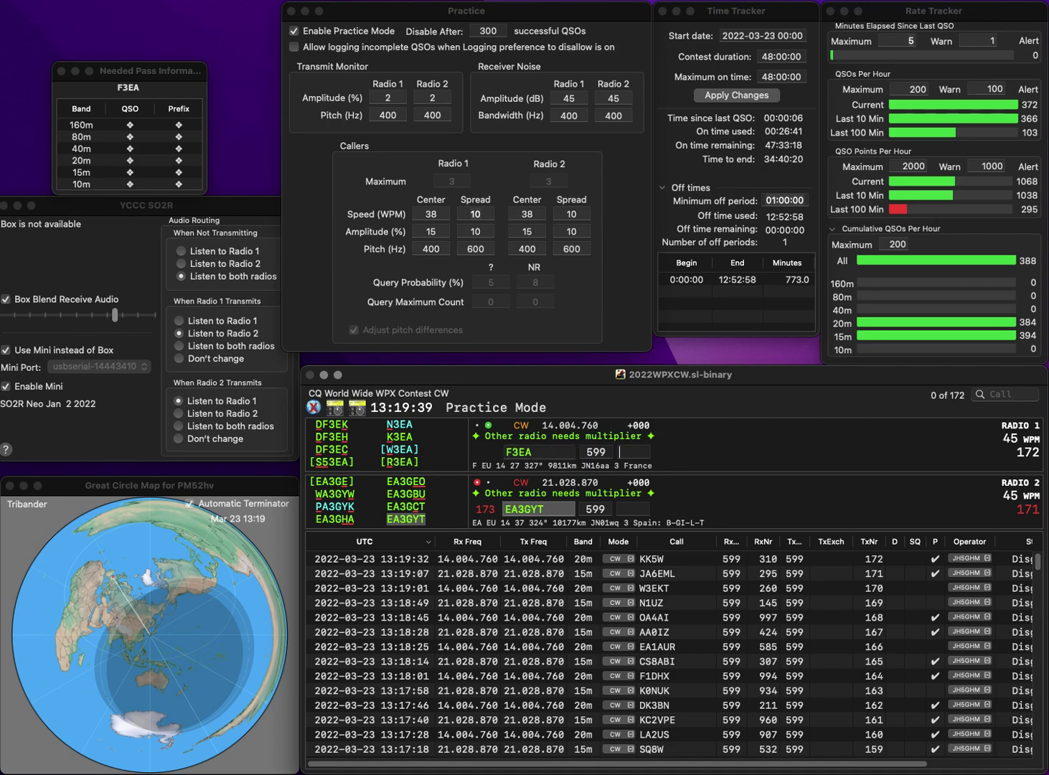
{"action": "key", "text": "Return"}
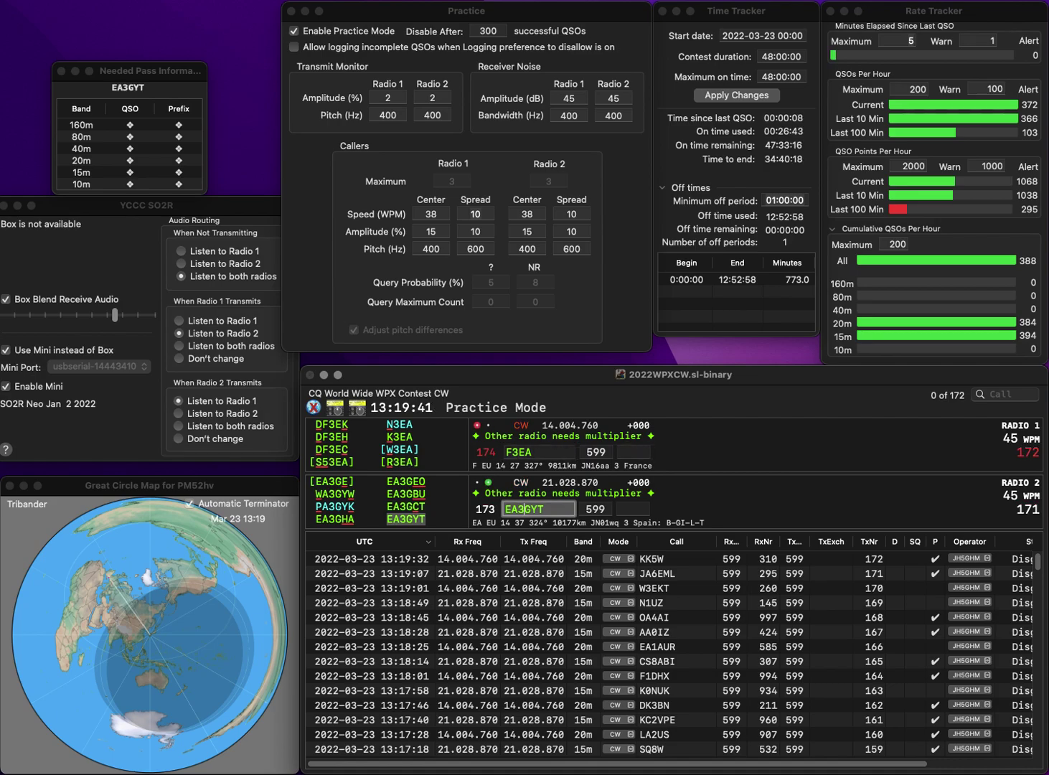
{"action": "type", "text": "832"}
{"action": "key", "text": "Return"}
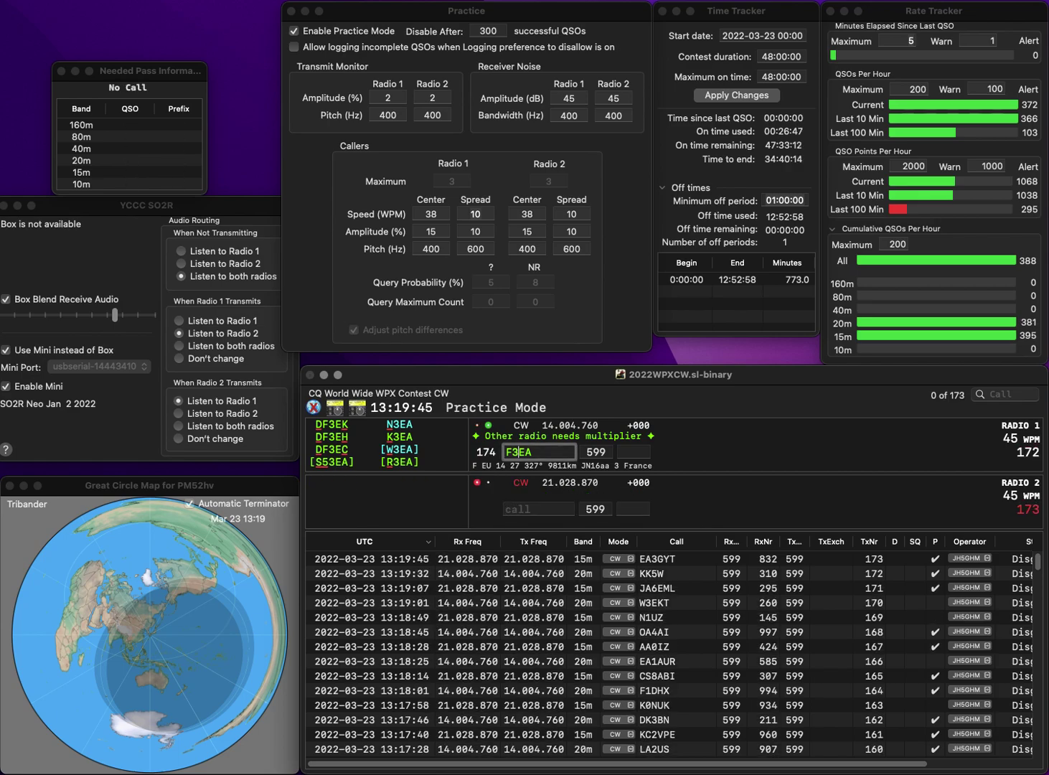
{"action": "key", "text": "BackSpace"}
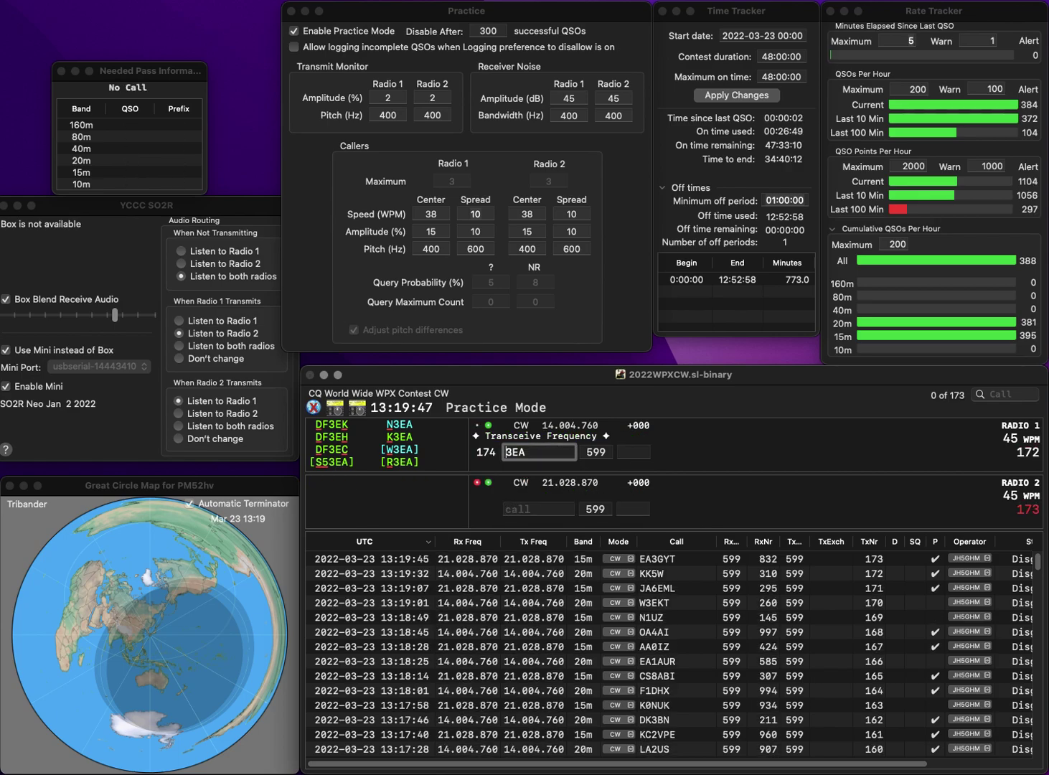
{"action": "type", "text": "R"}
{"action": "key", "text": "Return"}
Answer the partial call VIA on Radio 2 and log R3EA on Radio 1 with received number 447.
{"action": "type", "text": "FIA"}
{"action": "key", "text": "Left"}
{"action": "key", "text": "Left"}
{"action": "key", "text": "BackSpace"}
{"action": "type", "text": "V"}
{"action": "key", "text": "Return"}
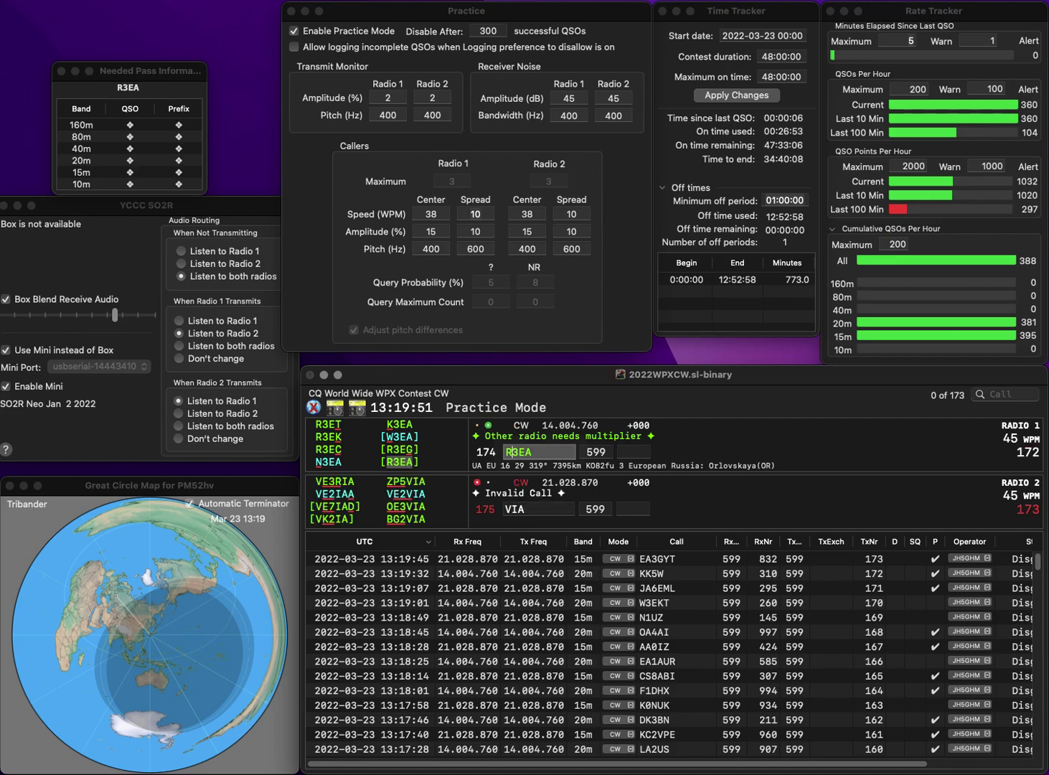
{"action": "type", "text": "447"}
{"action": "key", "text": "Return"}
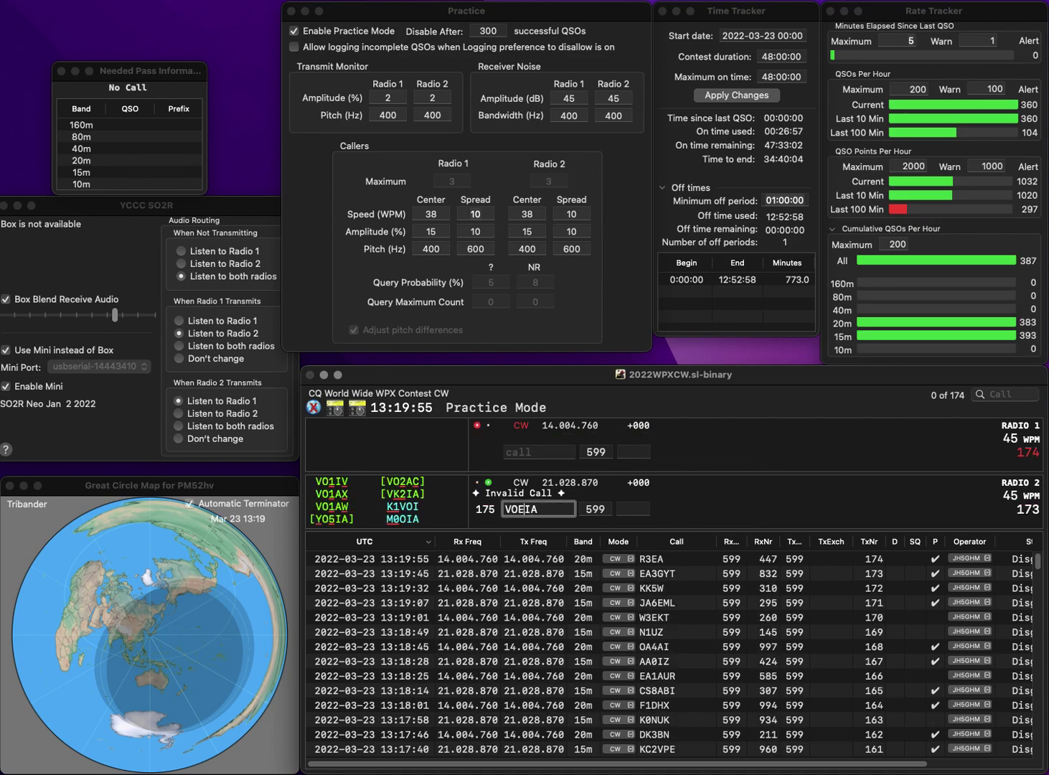
Complete the partial call on Radio 2 as OE3VIA and answer it.
{"action": "type", "text": "OE2V"}
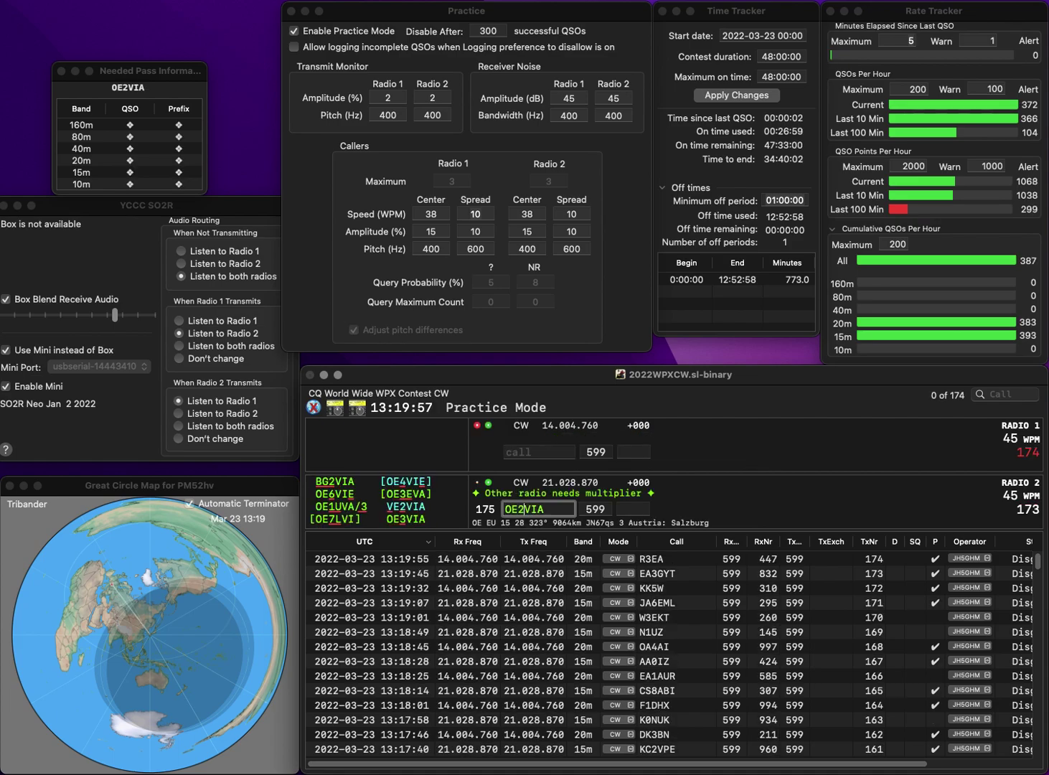
{"action": "key", "text": "BackSpace"}
{"action": "type", "text": "3"}
{"action": "key", "text": "Return"}
{"action": "key", "text": "Down"}
{"action": "key", "text": "Return"}
Answer SF7WT on Radio 1 and get ready to copy the Radio 2 caller's number.
{"action": "type", "text": "S"}
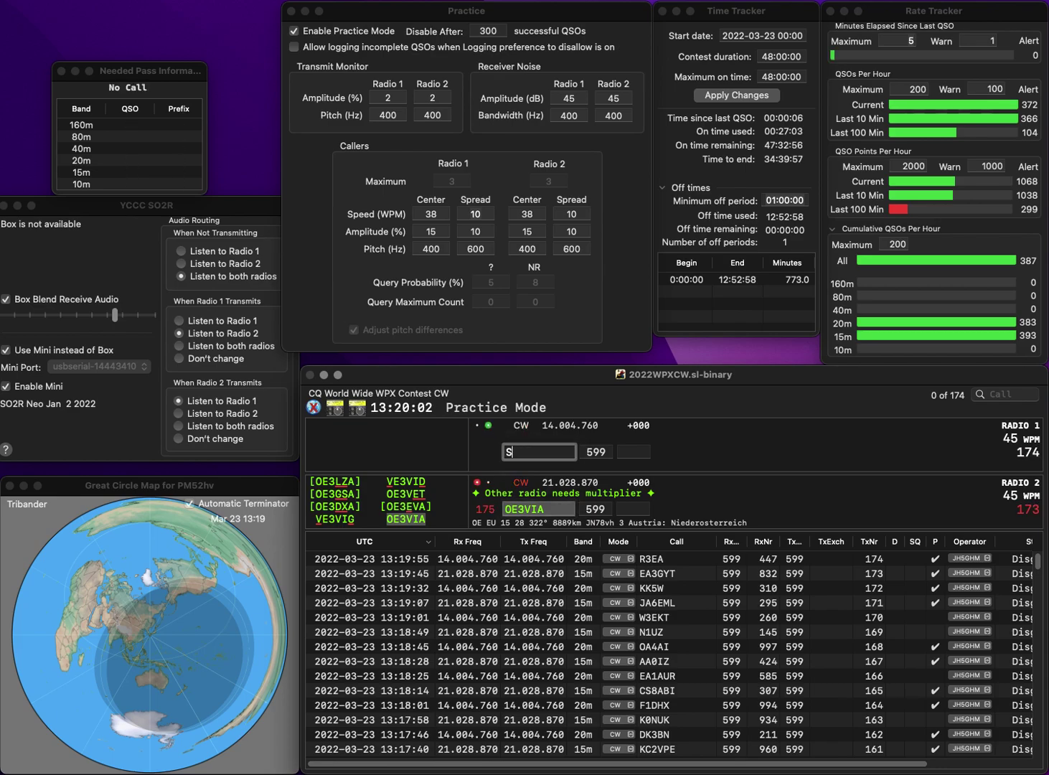
{"action": "type", "text": "F7WT"}
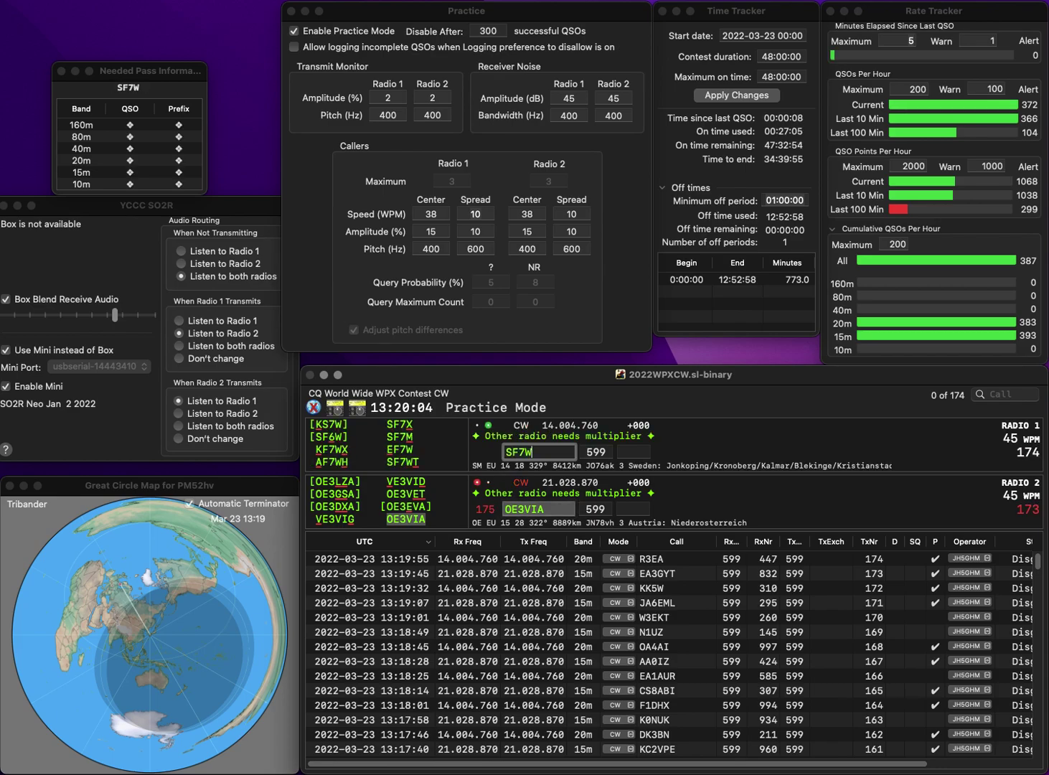
{"action": "key", "text": "space"}
{"action": "key", "text": "Down"}
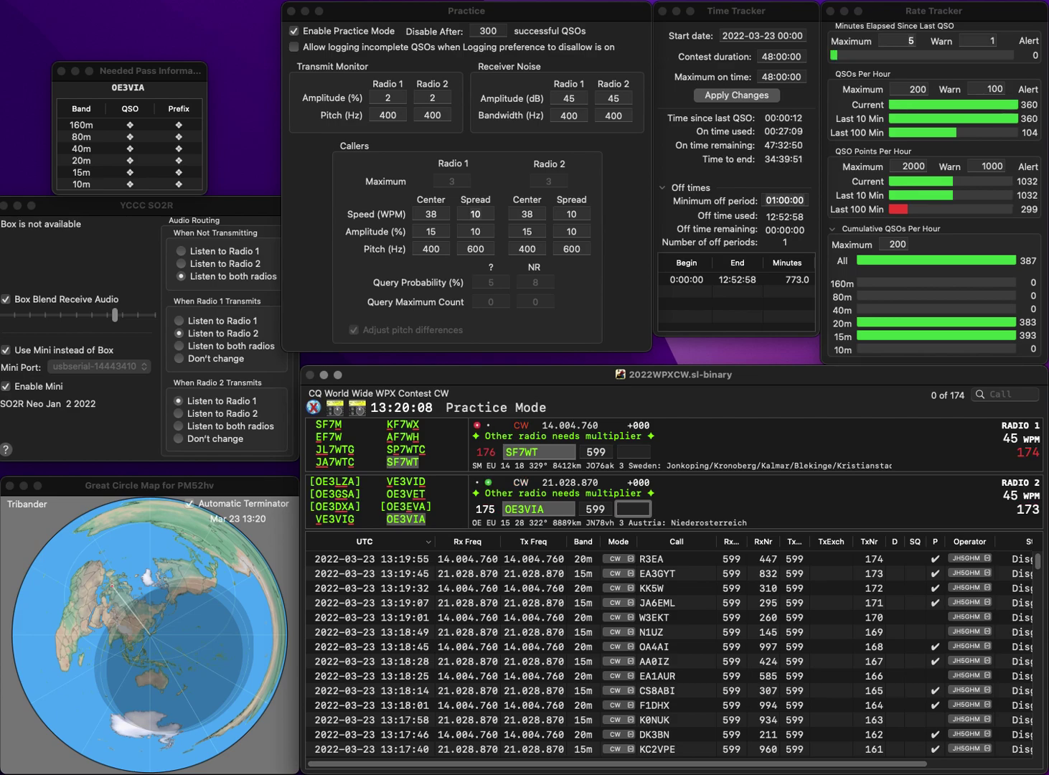
{"action": "type", "text": "8"}
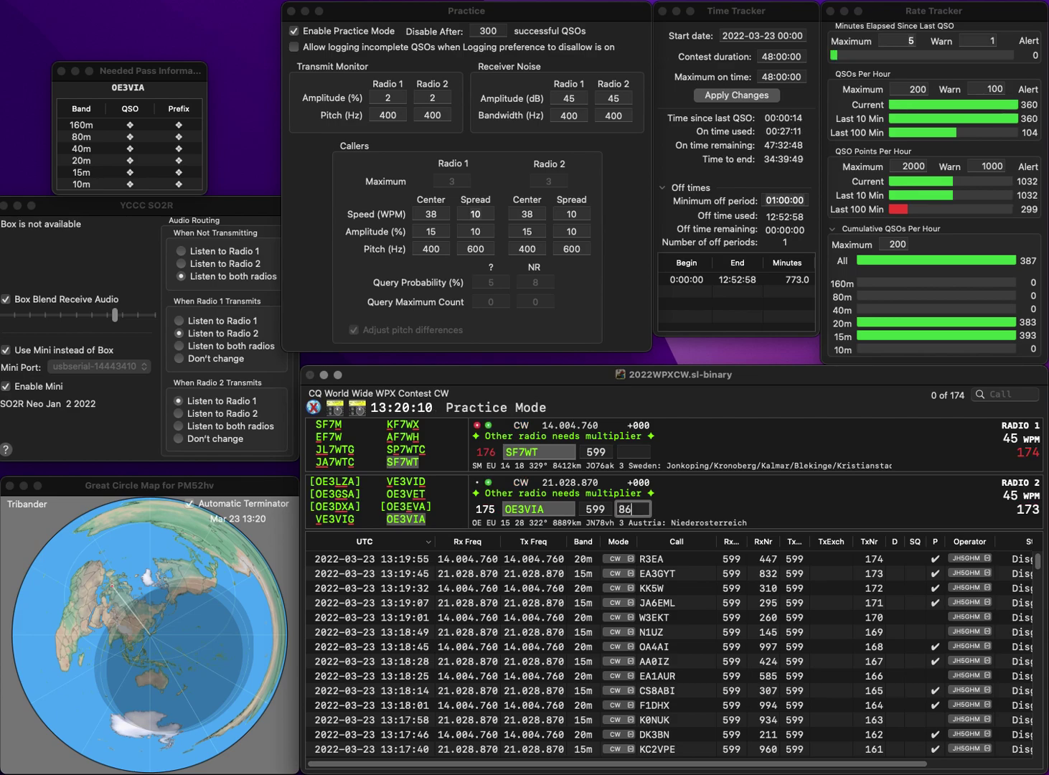
{"action": "type", "text": "6"}
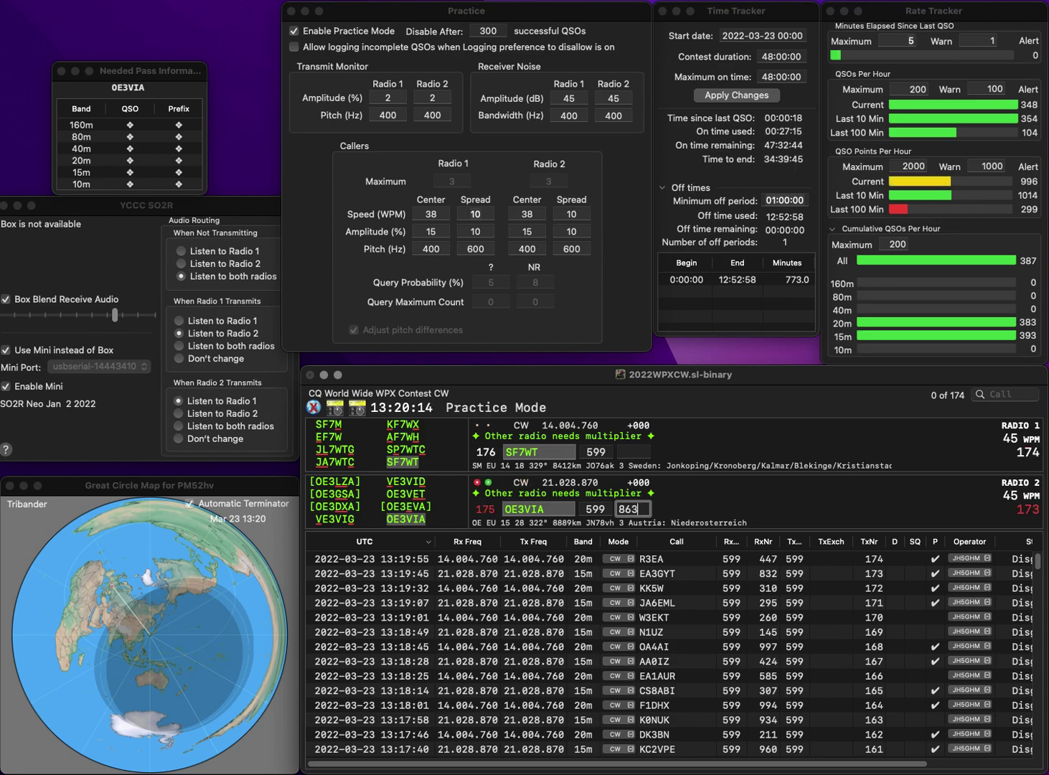
{"action": "key", "text": "Return"}
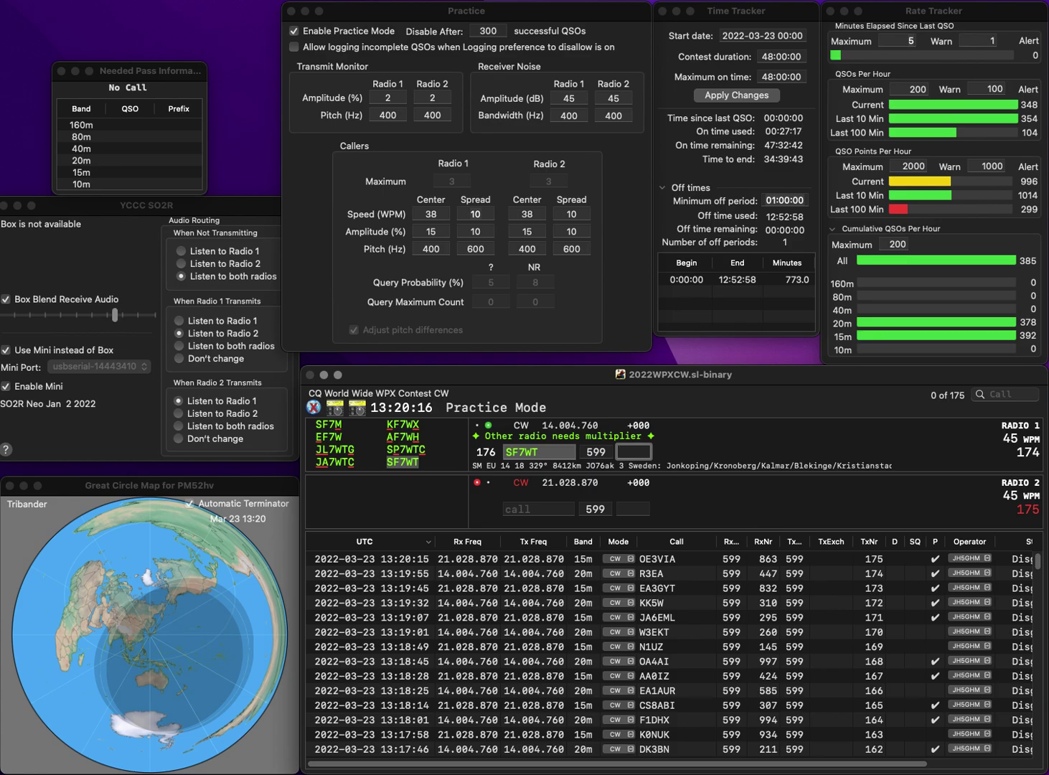
{"action": "type", "text": "857"}
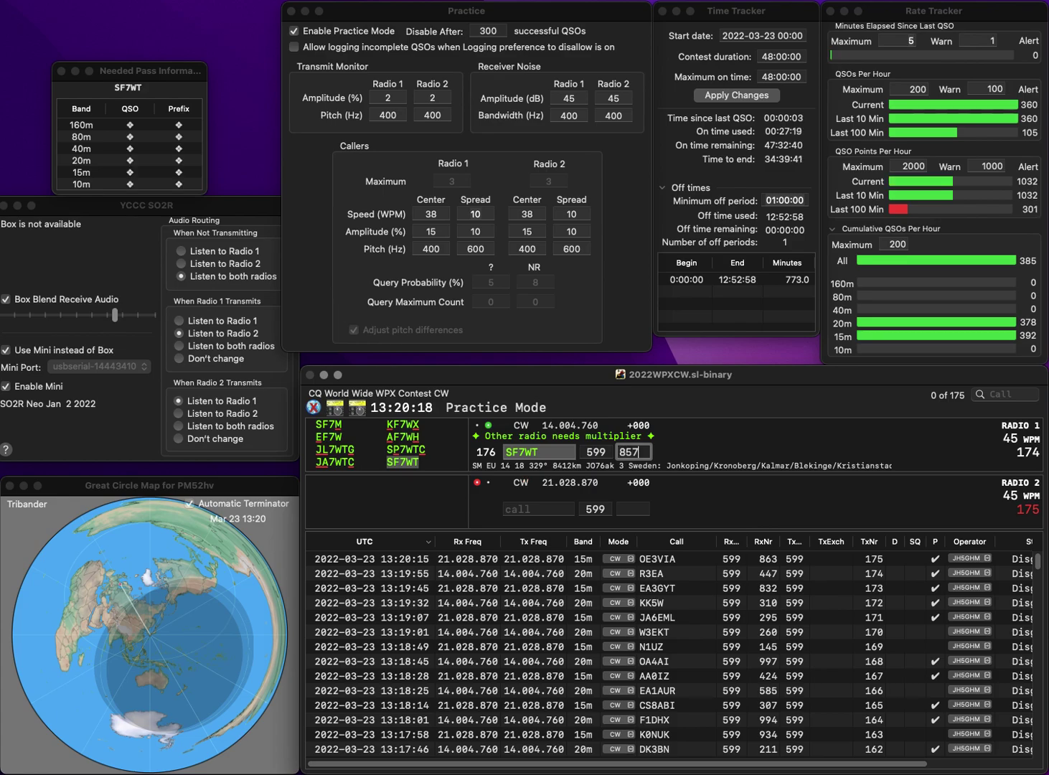
{"action": "key", "text": "Return"}
Answer KK0U on Radio 2 and SF2D on Radio 1, adding the latter's missing first letter.
{"action": "type", "text": "KK0U"}
{"action": "key", "text": "Return"}
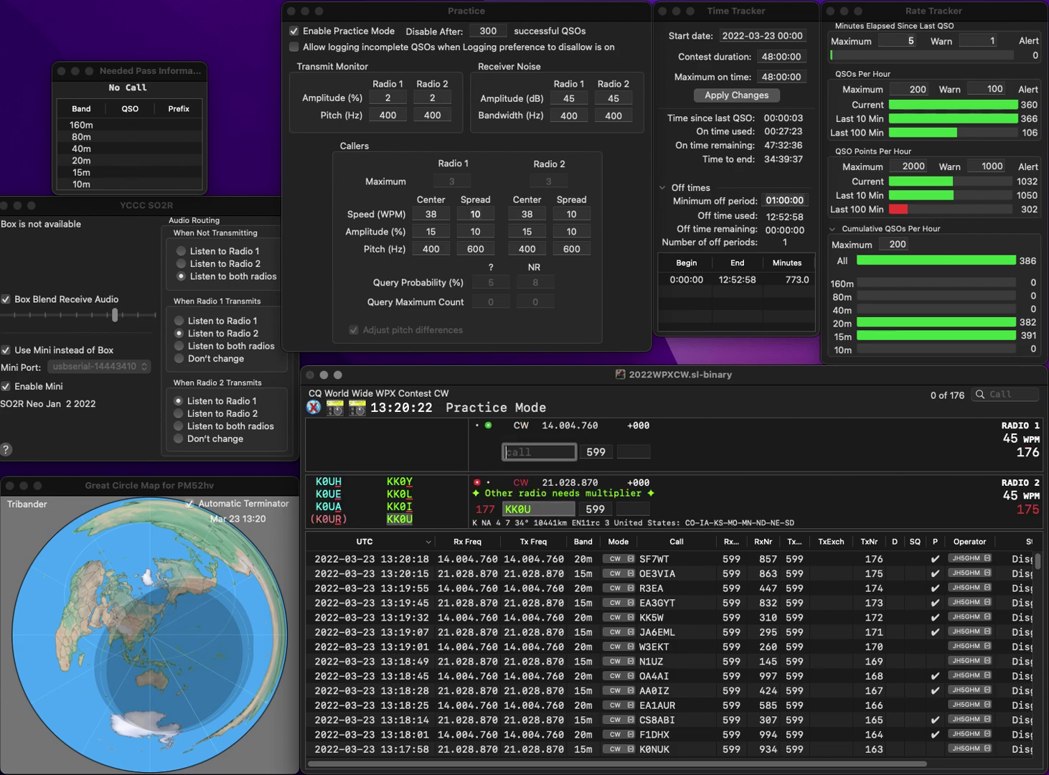
{"action": "type", "text": "F2D"}
{"action": "key", "text": "Home"}
{"action": "type", "text": "S"}
{"action": "key", "text": "Return"}
{"action": "key", "text": "space"}
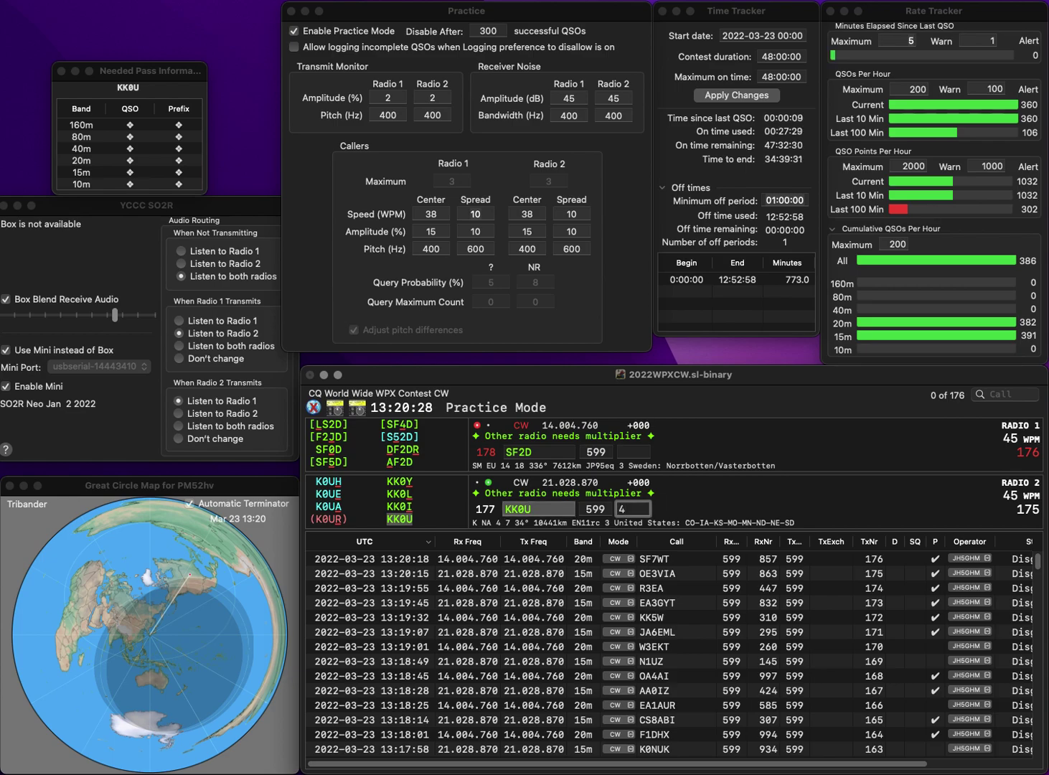
Log KK0U on Radio 2 with received number 407, and correct the Radio 1 call to SF4D and answer it.
{"action": "type", "text": "407"}
{"action": "key", "text": "Return"}
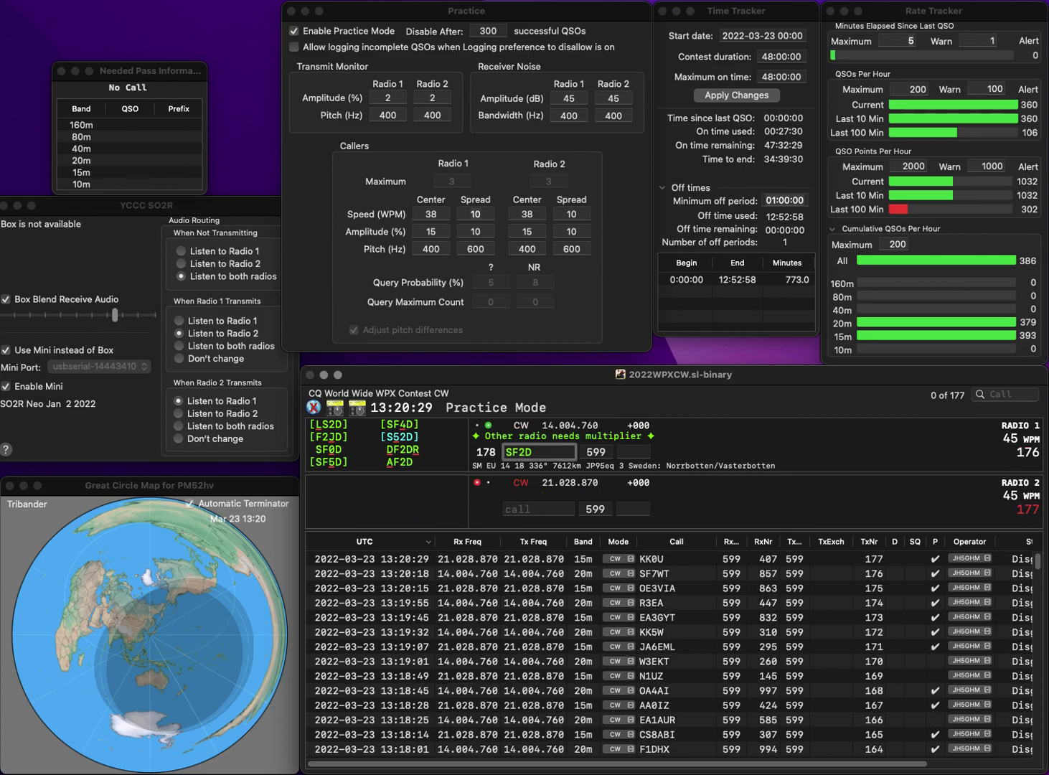
{"action": "key", "text": "Left"}
{"action": "key", "text": "BackSpace"}
{"action": "type", "text": "4"}
{"action": "key", "text": "Return"}
Copy the Radio 2 caller as DL1AVH, correcting the suffix, and answer it.
{"action": "type", "text": "DL1AUV"}
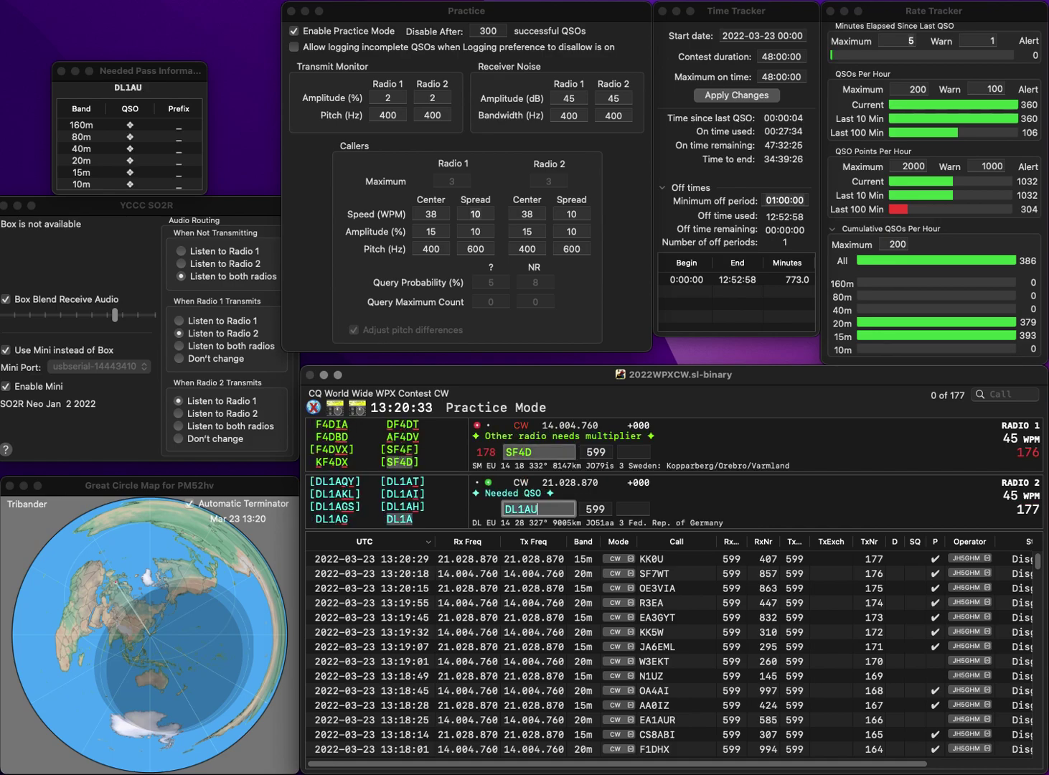
{"action": "key", "text": "BackSpace"}
{"action": "type", "text": "H"}
{"action": "key", "text": "BackSpace"}
{"action": "key", "text": "BackSpace"}
{"action": "type", "text": "VH"}
{"action": "key", "text": "Return"}
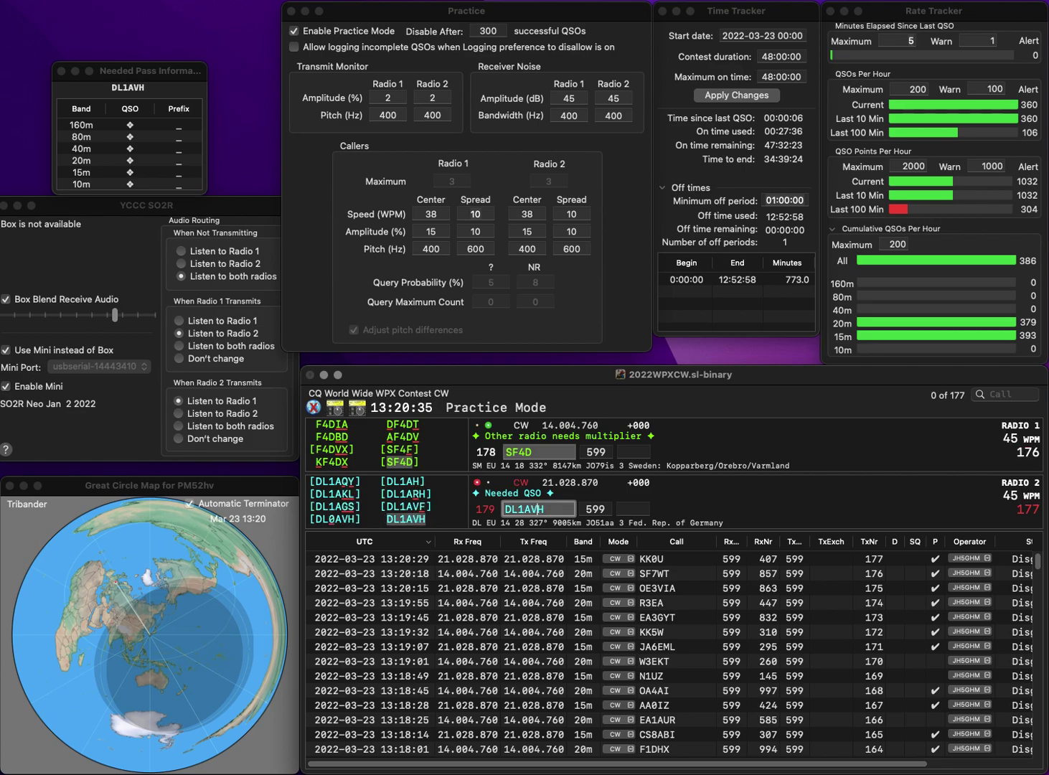
Log SF4D on Radio 1 with received number 271 and DL1AVH on Radio 2 with received number 387.
{"action": "type", "text": "27"}
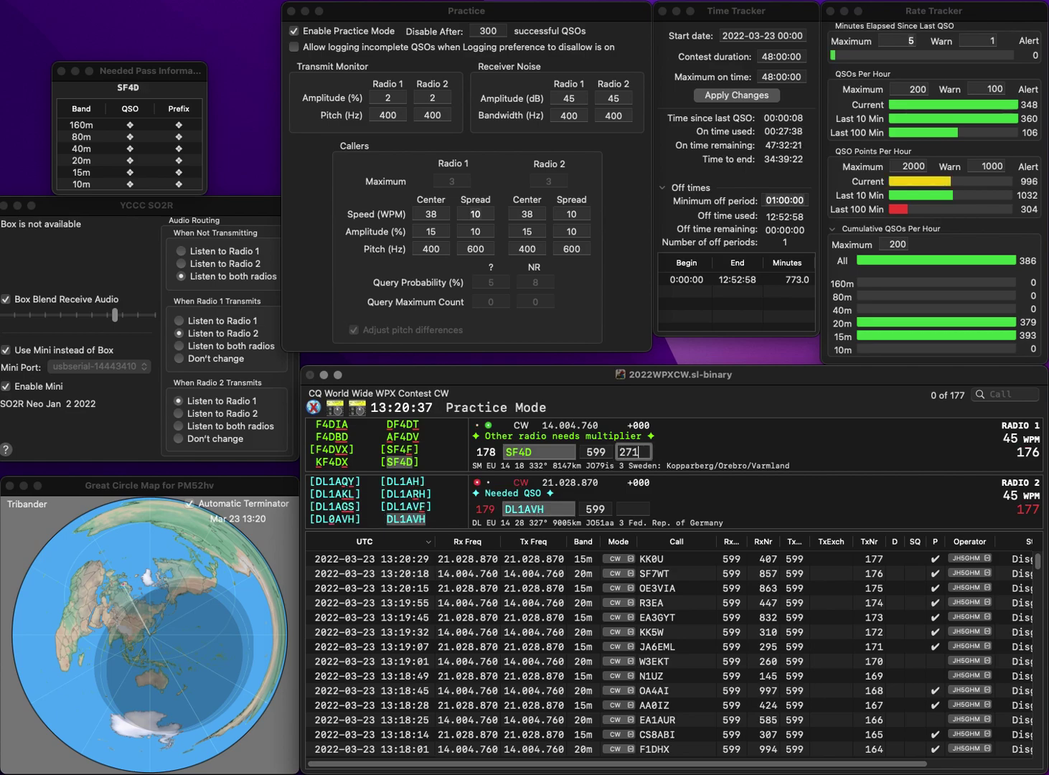
{"action": "type", "text": "1"}
{"action": "key", "text": "Return"}
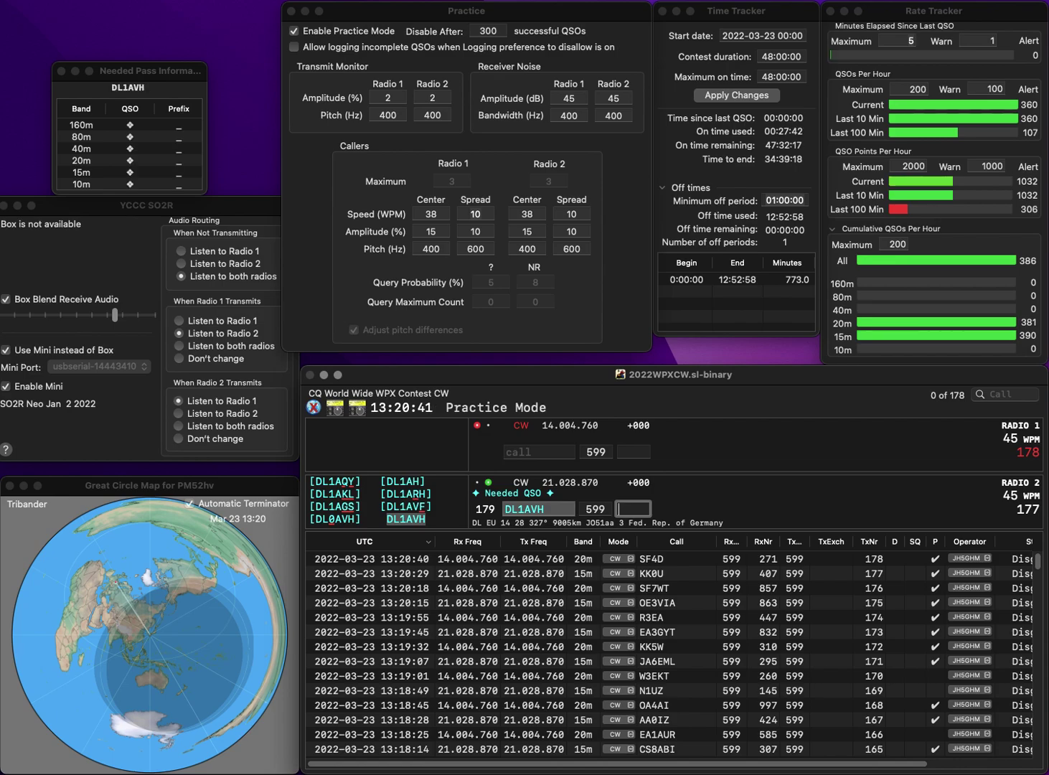
{"action": "type", "text": "387"}
{"action": "key", "text": "Return"}
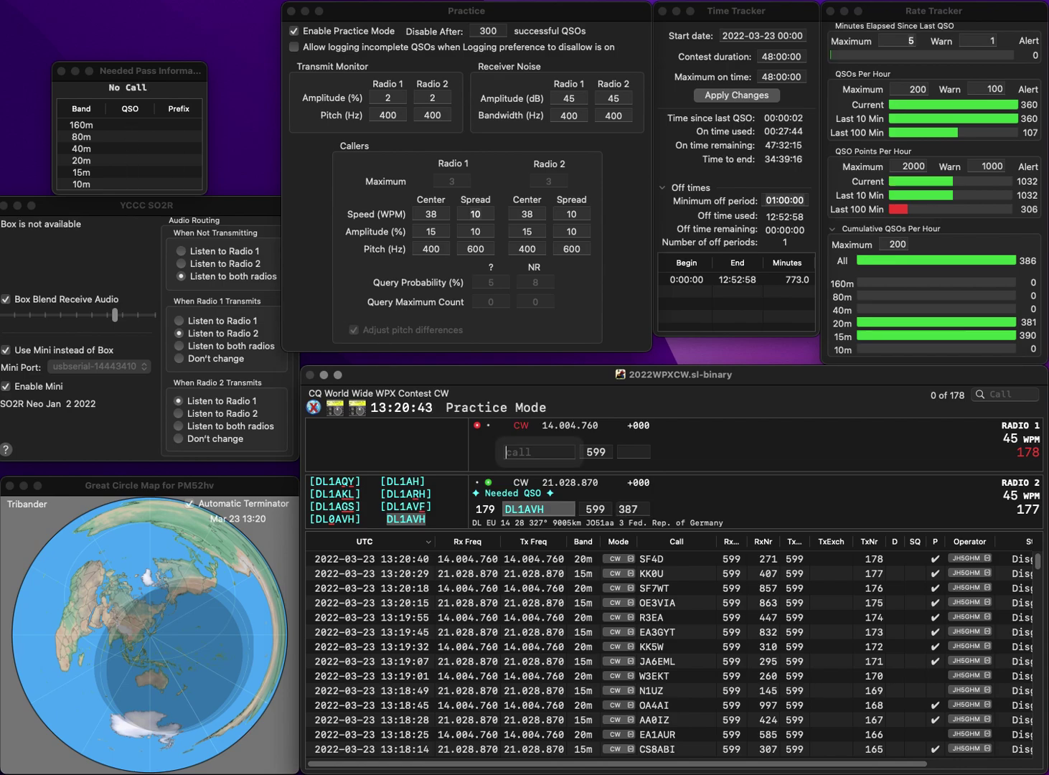
Answer the partial call 1KV on Radio 1, completing it as CE1KV, and answer the partial call HBWN on Radio 2.
{"action": "type", "text": "1KV"}
{"action": "key", "text": "Return"}
{"action": "type", "text": "KBWN"}
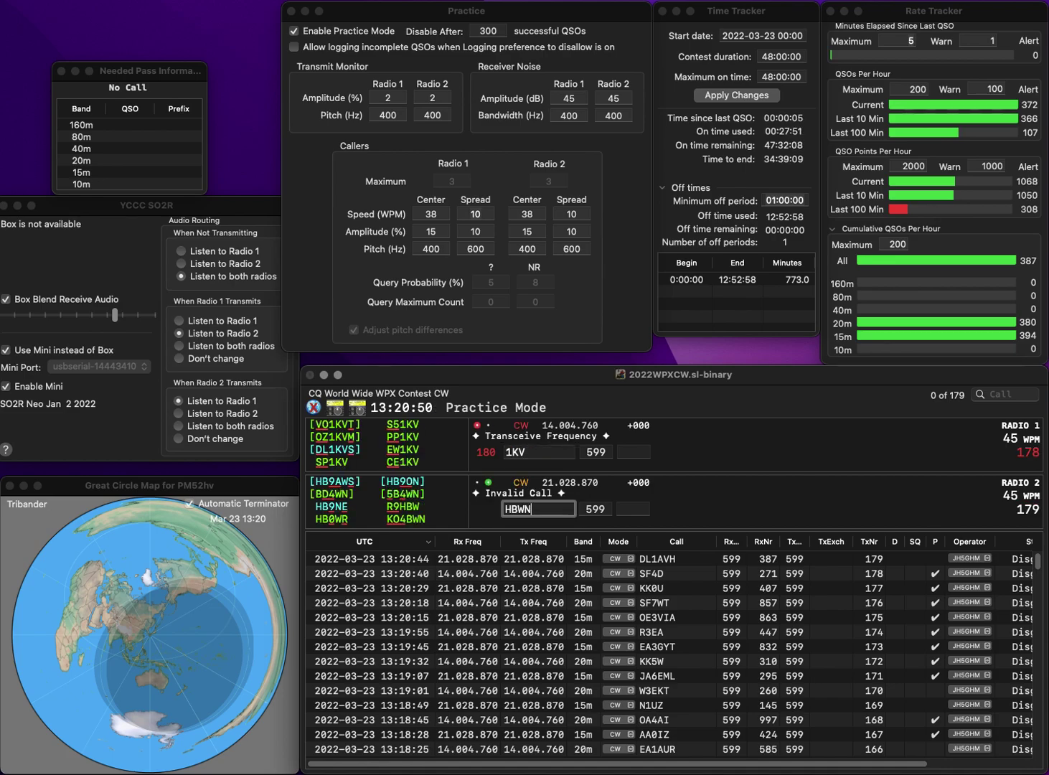
{"action": "key", "text": "Return"}
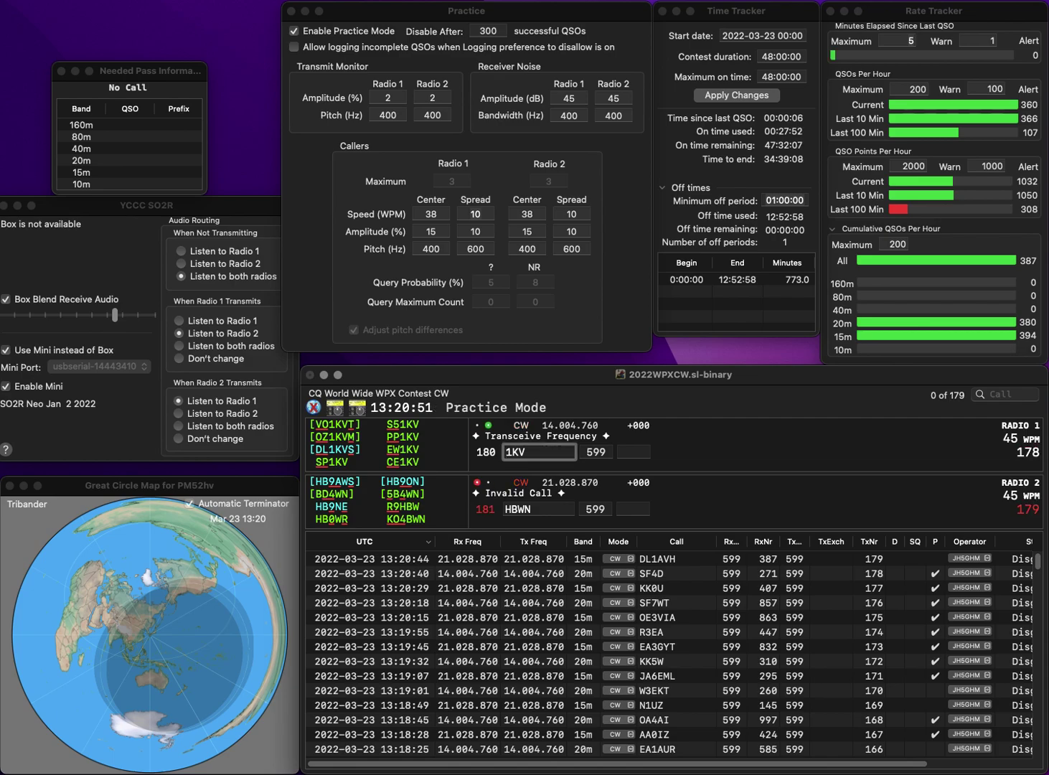
{"action": "type", "text": "CE"}
{"action": "key", "text": "Return"}
Correct the Radio 2 call to 5B4WN and answer it, and log CE1KV on Radio 1 with received number 111.
{"action": "key", "text": "Home"}
{"action": "key", "text": "Delete"}
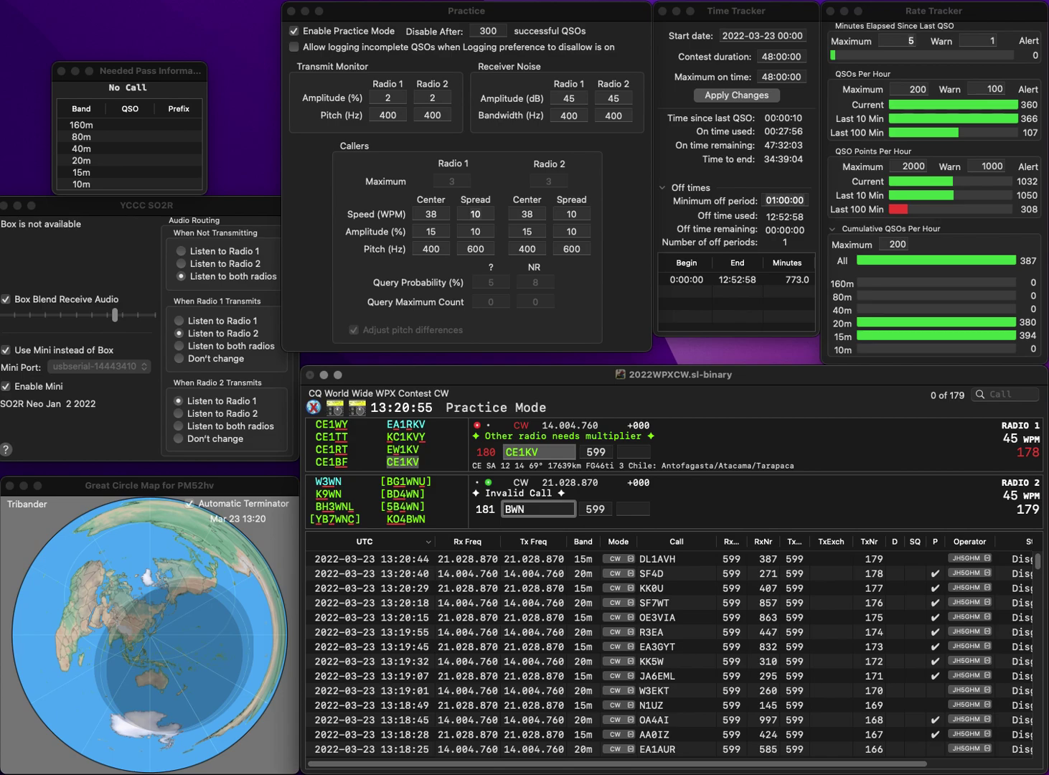
{"action": "type", "text": "5B4"}
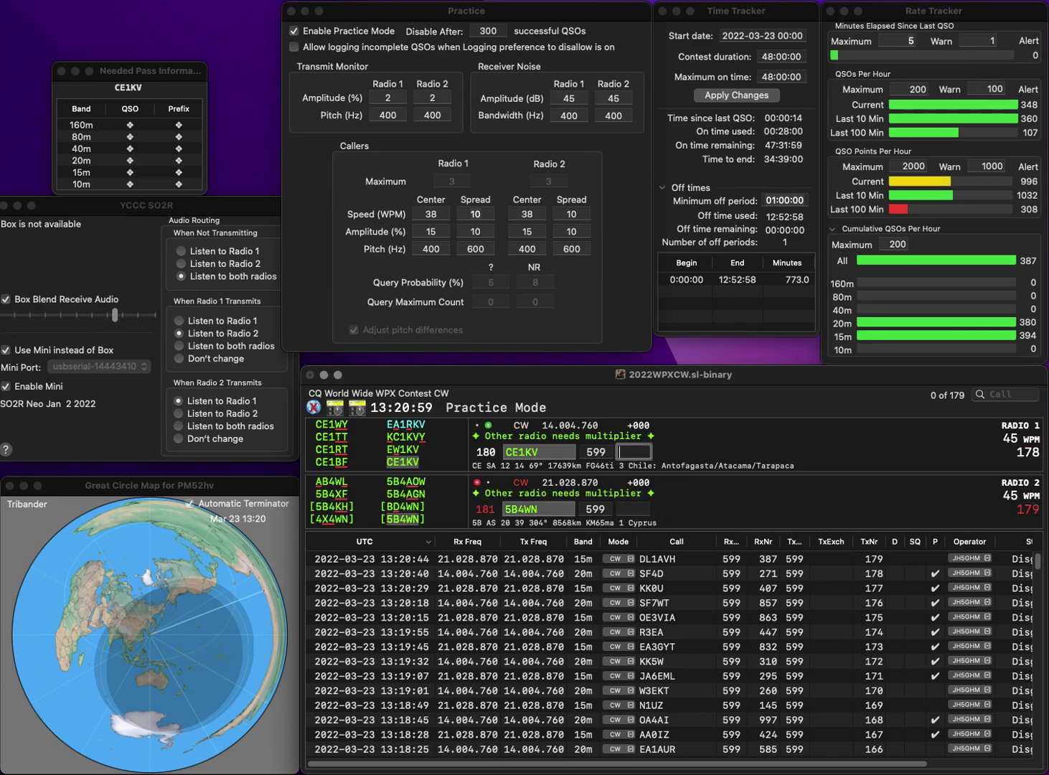
{"action": "type", "text": "111"}
{"action": "key", "text": "Return"}
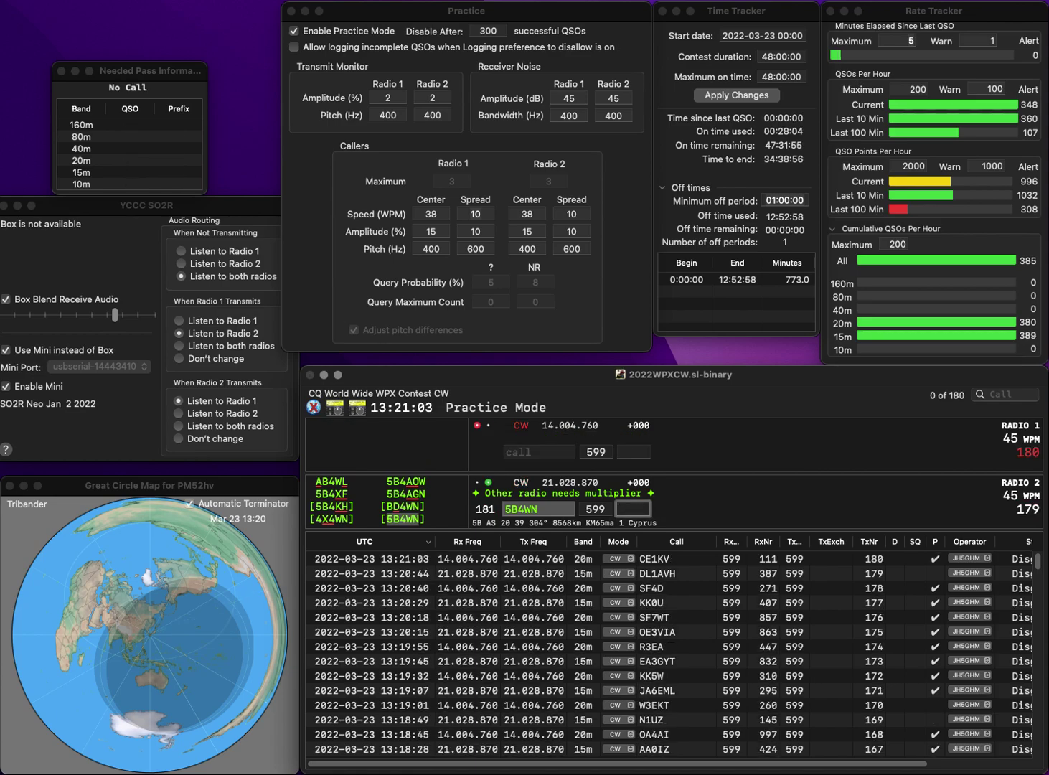
Log 5B4WN on Radio 2 with received number 379, and answer the partial call ARO on Radio 1.
{"action": "type", "text": "37"}
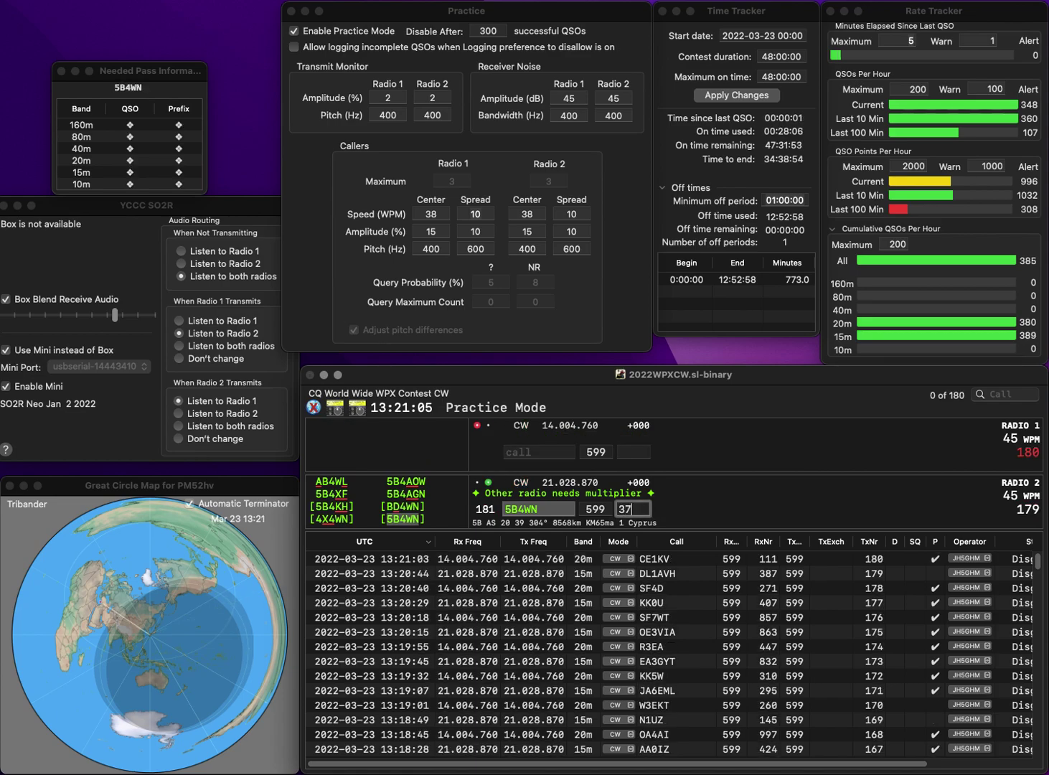
{"action": "type", "text": "9"}
{"action": "key", "text": "Return"}
{"action": "type", "text": "ARO"}
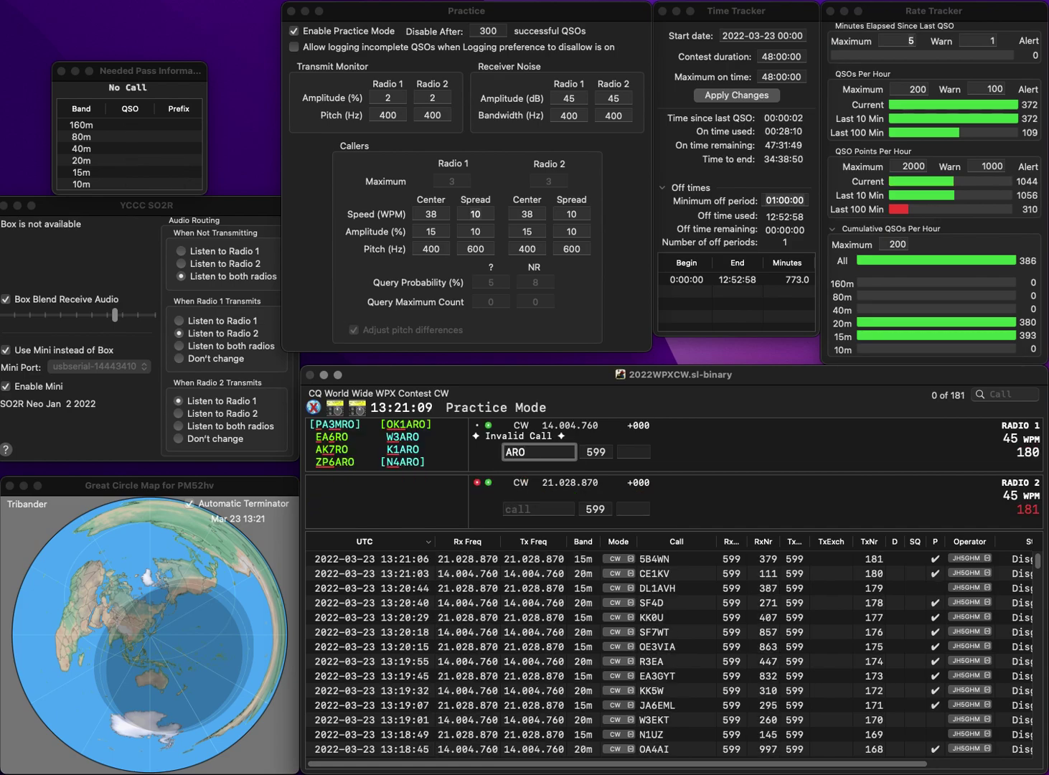
{"action": "key", "text": "Return"}
Answer K0AV on Radio 2, and complete the Radio 1 call as ZP6ARO and answer it.
{"action": "type", "text": "K"}
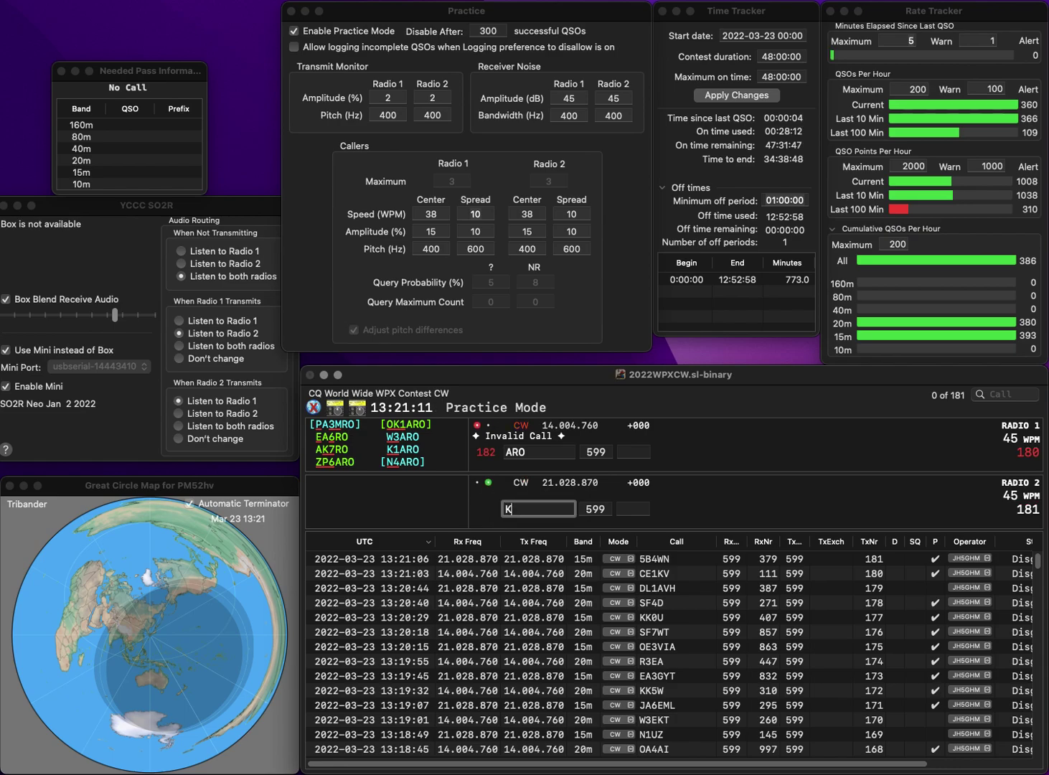
{"action": "type", "text": "0AV"}
{"action": "key", "text": "Return"}
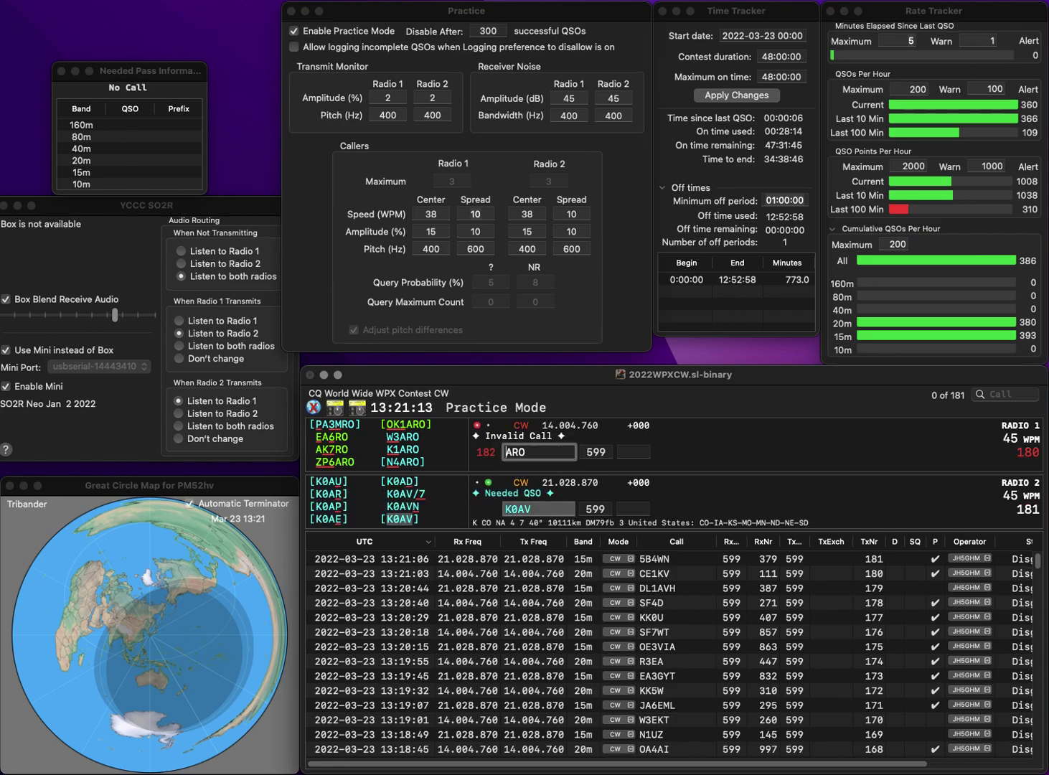
{"action": "key", "text": "grave"}
{"action": "key", "text": "Return"}
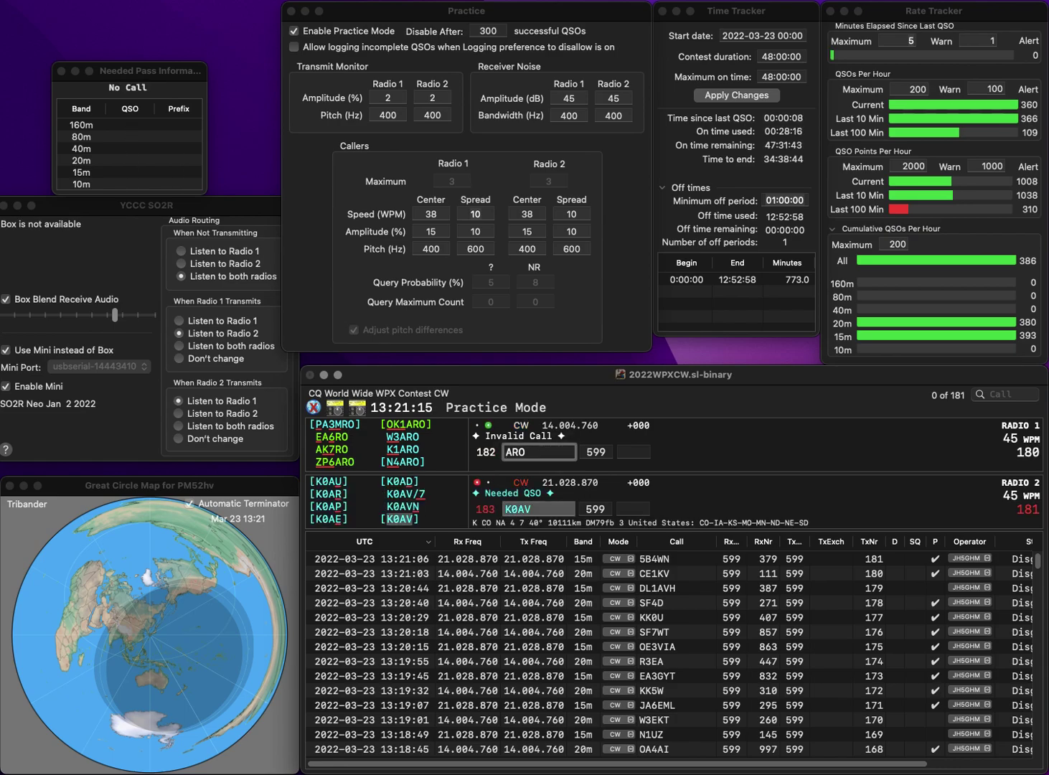
{"action": "type", "text": "ZP6"}
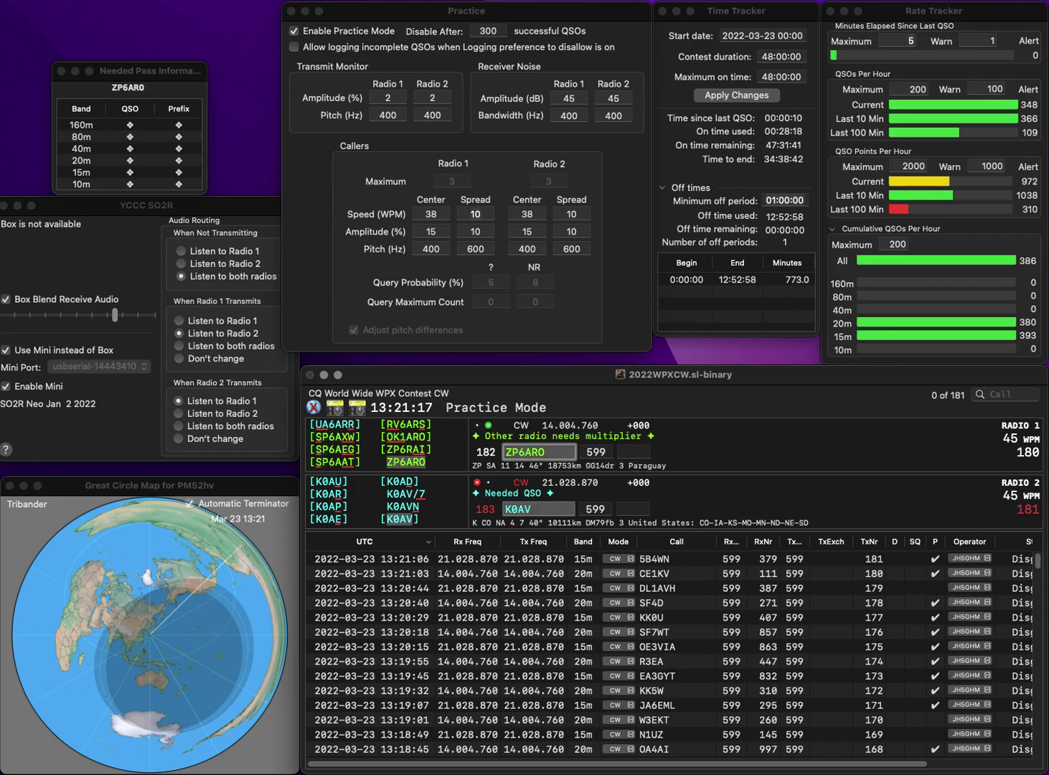
{"action": "key", "text": "Return"}
Log K0AV on Radio 2 with received number 509 and ZP6ARO on Radio 1 with received number 951.
{"action": "key", "text": "grave"}
{"action": "key", "text": "space"}
{"action": "type", "text": "5"}
{"action": "key", "text": "Return"}
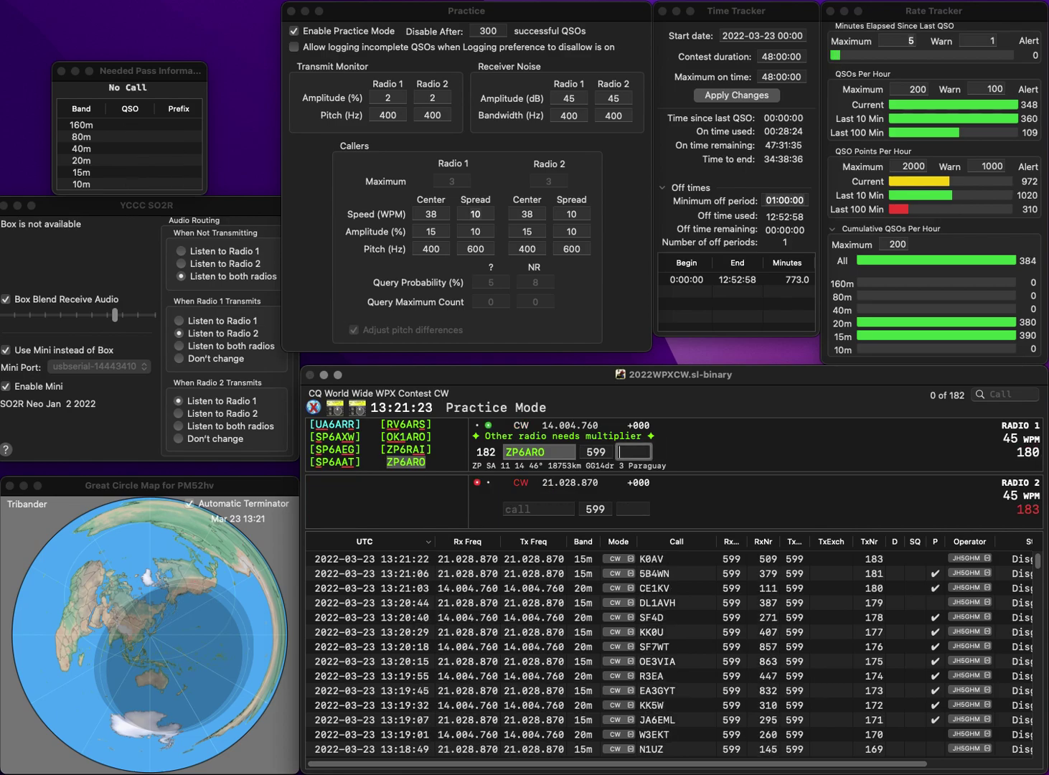
{"action": "type", "text": "951"}
{"action": "key", "text": "Return"}
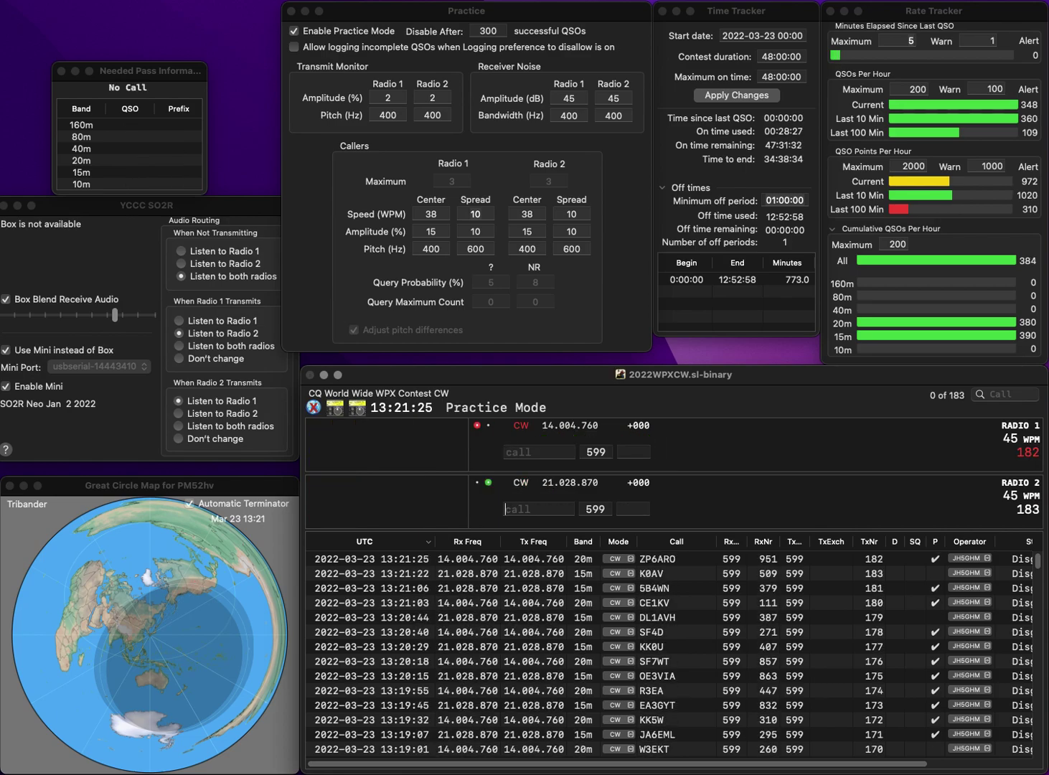
Copy the Radio 2 caller as 2LLO, complete it to I2LLO and answer it.
{"action": "type", "text": "2LLO"}
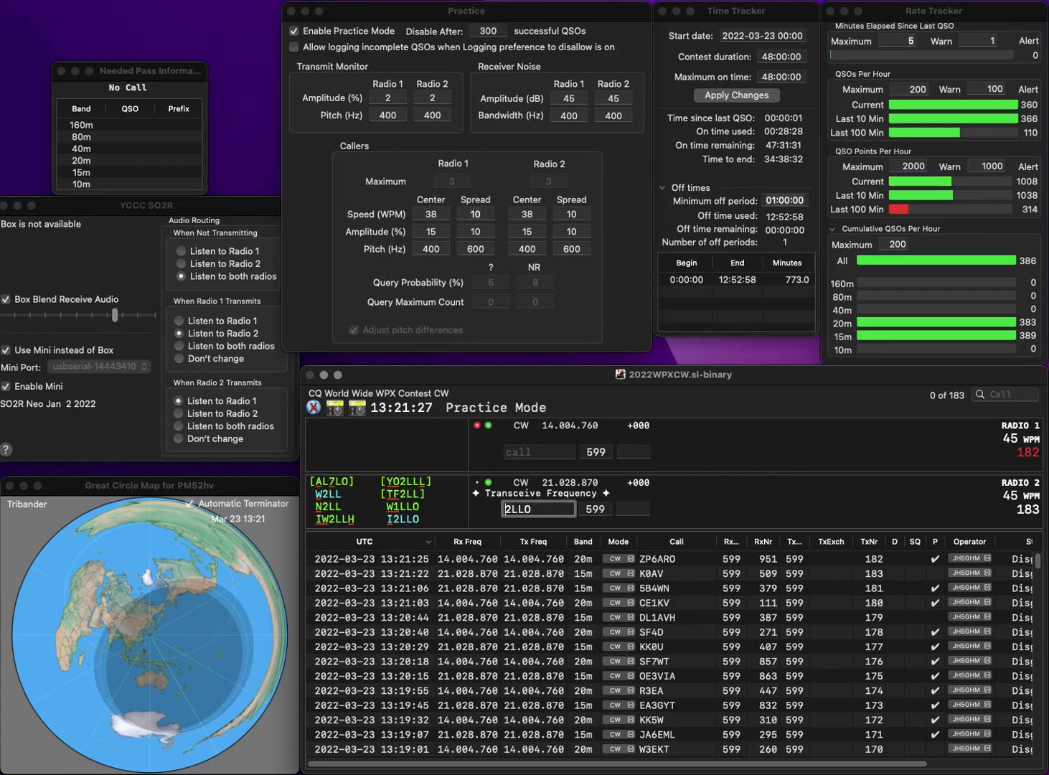
{"action": "key", "text": "Left"}
{"action": "key", "text": "Left"}
{"action": "key", "text": "Left"}
{"action": "key", "text": "Left"}
{"action": "type", "text": "I"}
{"action": "key", "text": "Return"}
Copy the Radio 1 caller as 4QD, complete it to K4QD and answer it.
{"action": "type", "text": "4QD"}
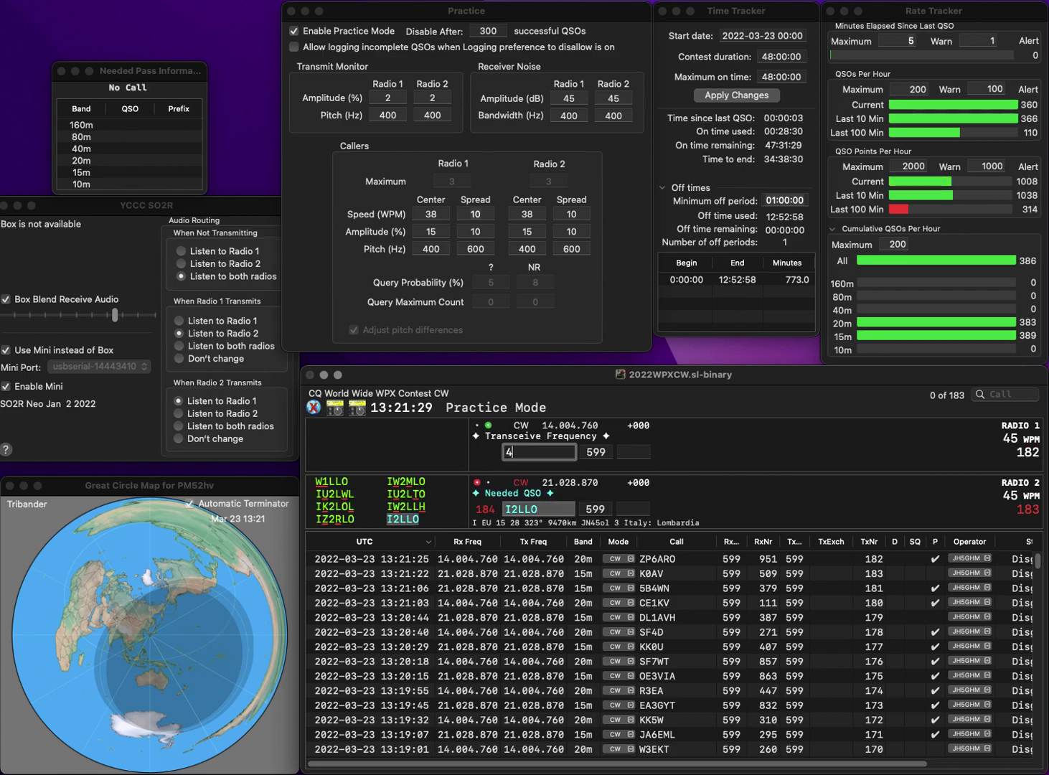
{"action": "key", "text": "Left"}
{"action": "key", "text": "Left"}
{"action": "key", "text": "Left"}
{"action": "type", "text": "K"}
{"action": "key", "text": "Return"}
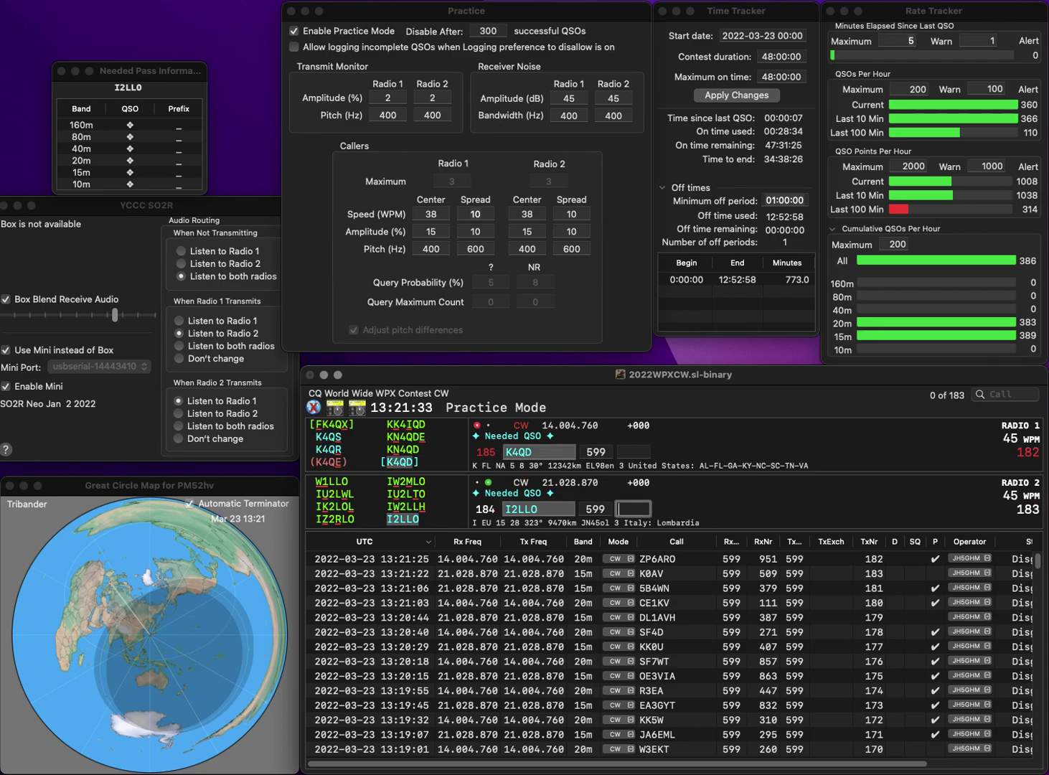
Log I2LLO on Radio 2 with received number 698 and K4QD on Radio 1 with received number 232.
{"action": "type", "text": "698"}
{"action": "key", "text": "Return"}
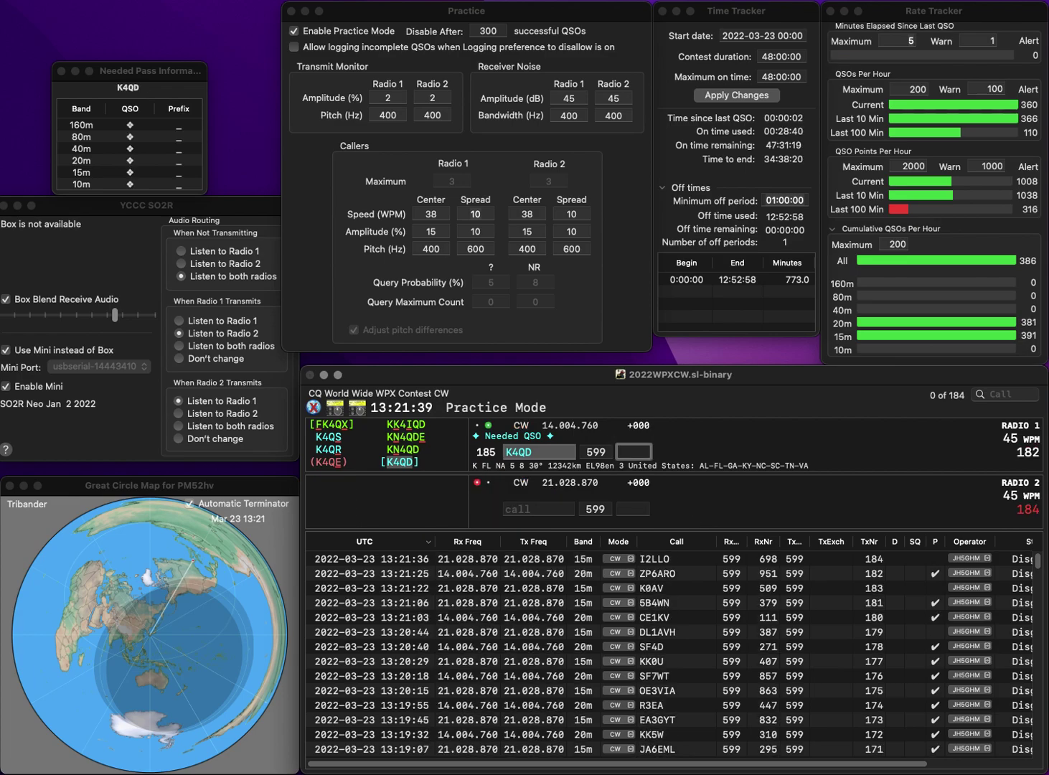
{"action": "type", "text": "232"}
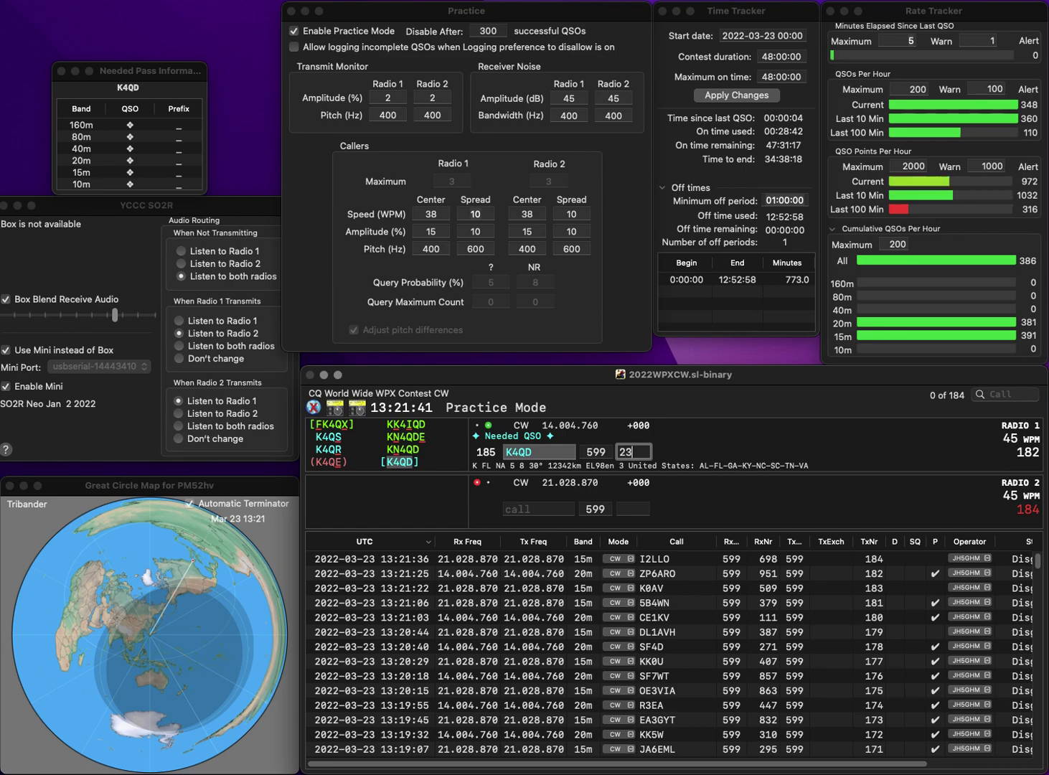
{"action": "key", "text": "Return"}
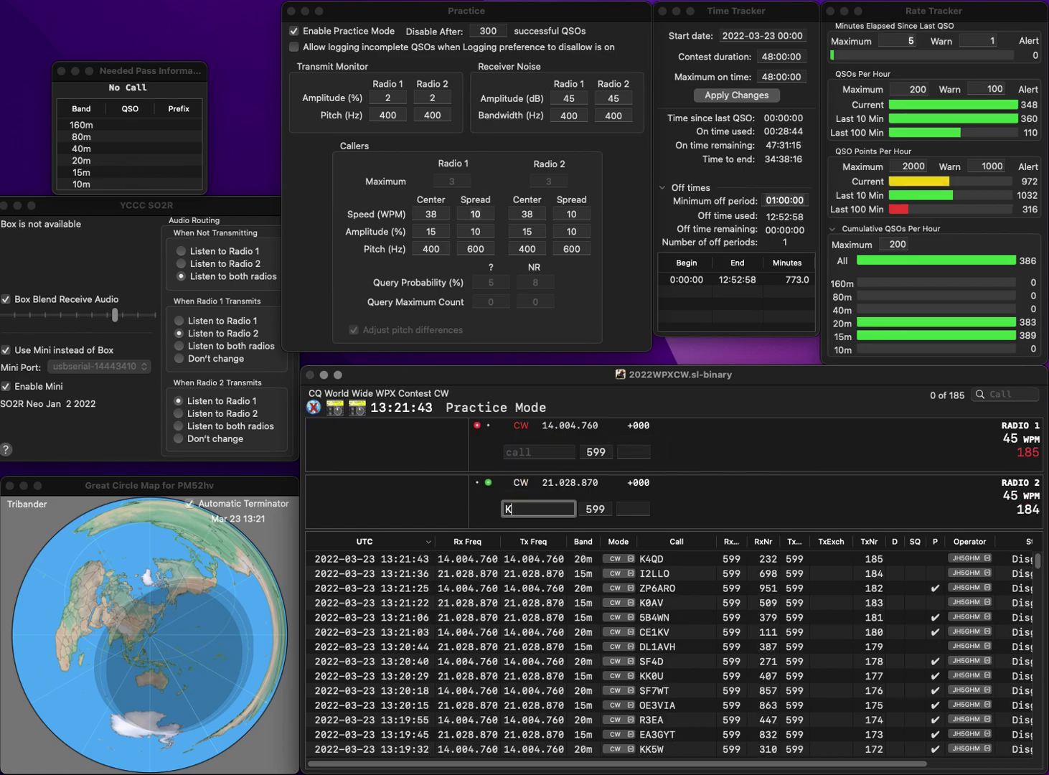
Answer KC9WIB on Radio 2, and copy Y6TV on Radio 1, completing it as PY6TV and answering it.
{"action": "type", "text": "KC9WIB"}
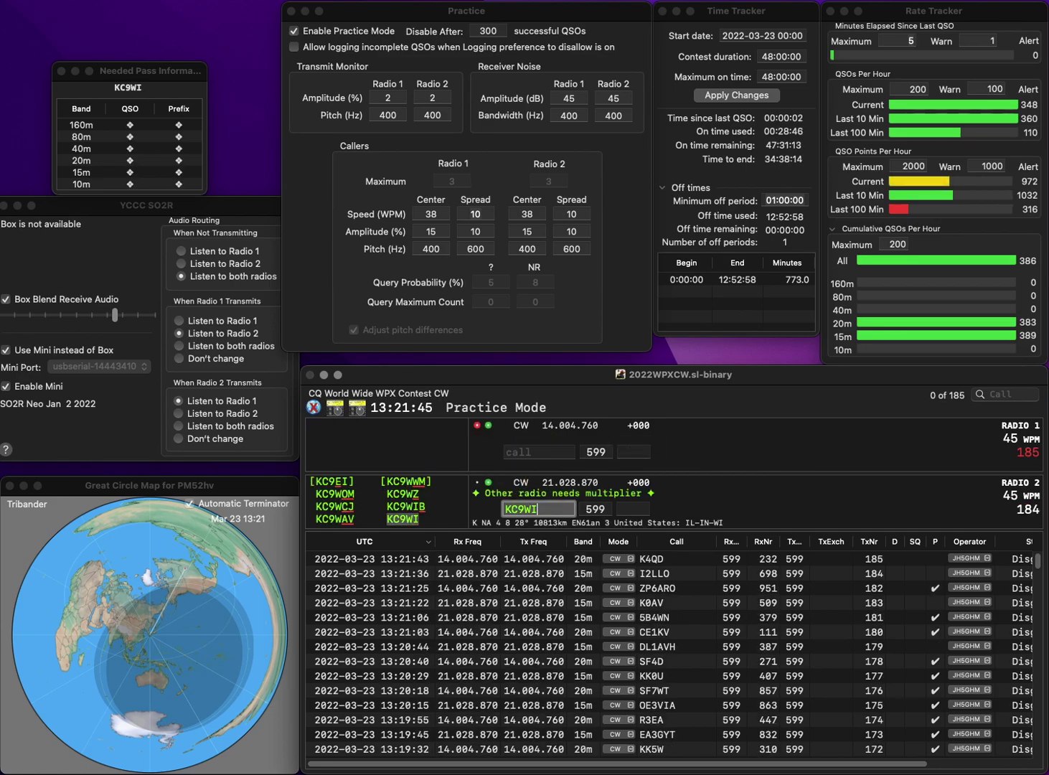
{"action": "key", "text": "Return"}
{"action": "type", "text": "Y6TV"}
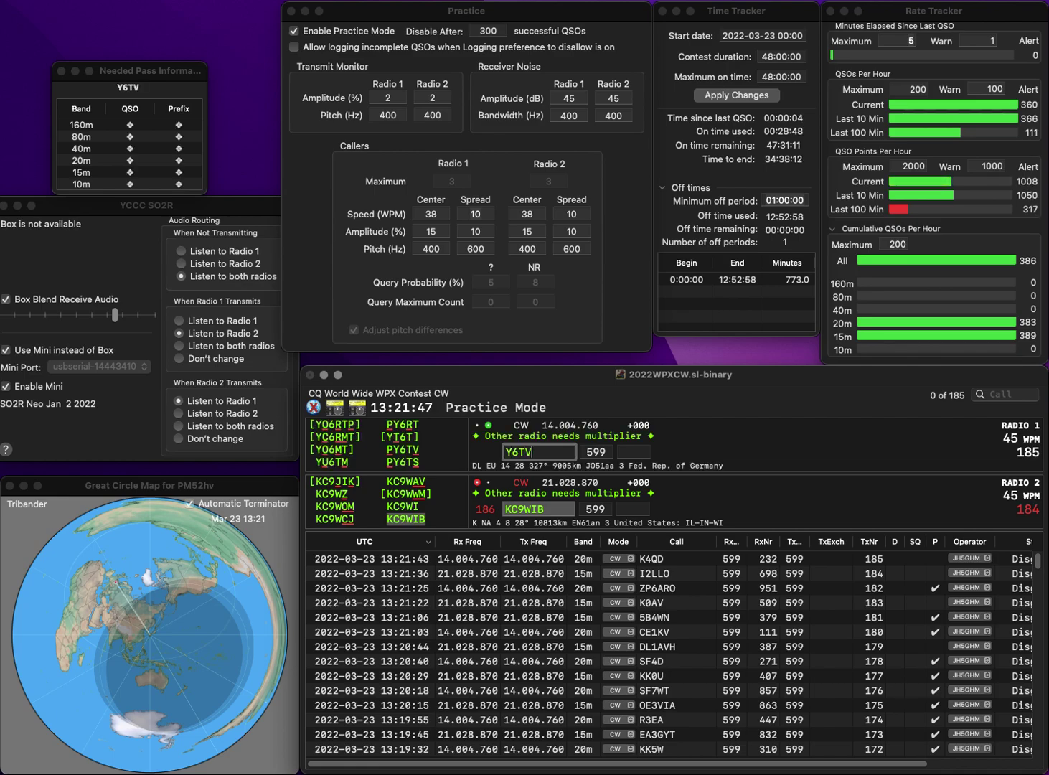
{"action": "key", "text": "Home"}
{"action": "type", "text": "P"}
{"action": "key", "text": "Return"}
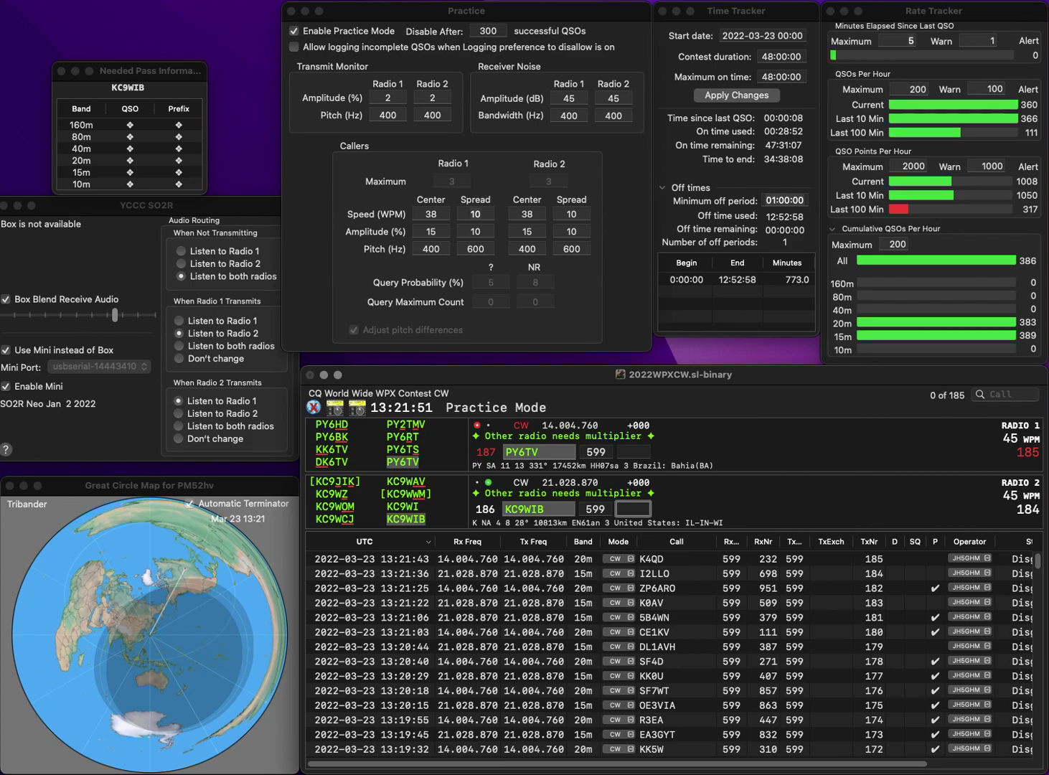
Log KC9WIB on Radio 2 with received number 761 and PY6TV on Radio 1 with received number 893.
{"action": "type", "text": "761"}
{"action": "key", "text": "Return"}
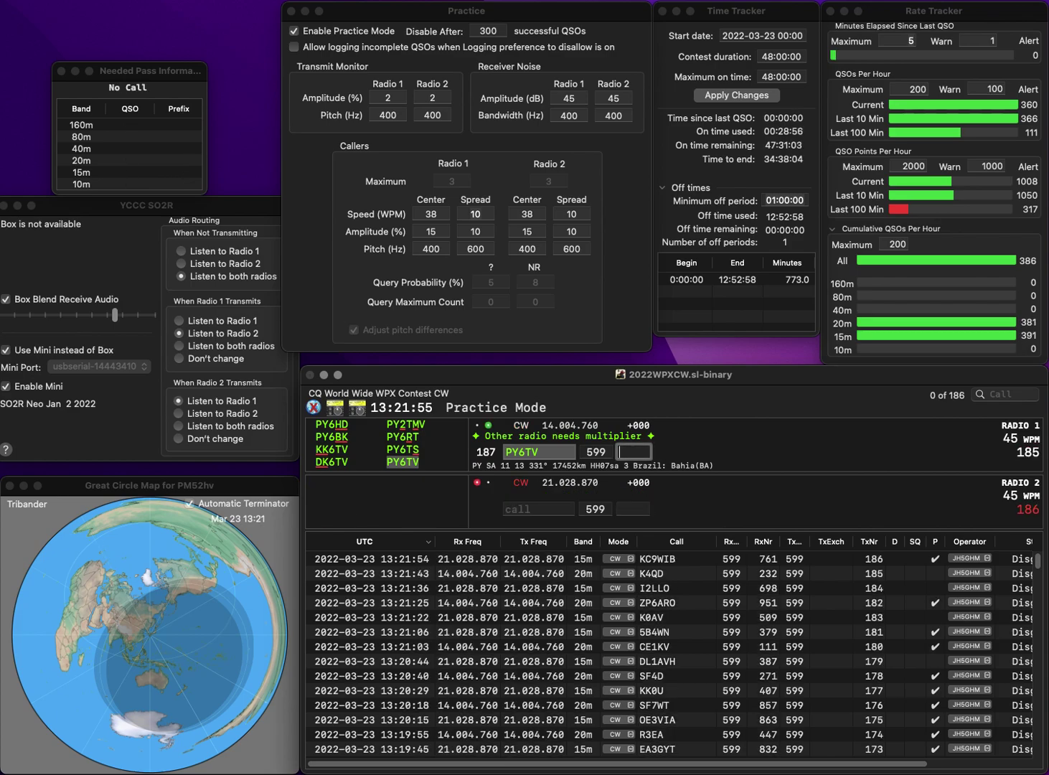
{"action": "type", "text": "89"}
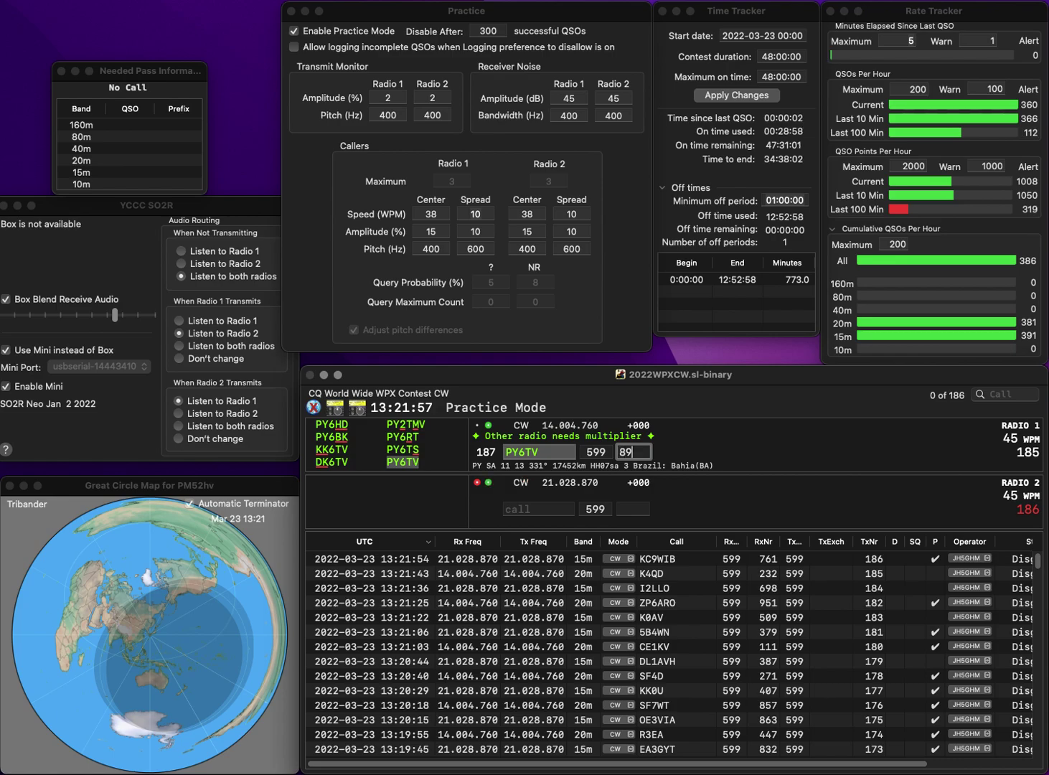
{"action": "type", "text": "3"}
{"action": "key", "text": "Return"}
Answer the partial call 5EME on Radio 2, and copy IFLO on Radio 1, correcting it to IU4FLO and answering it.
{"action": "type", "text": "5"}
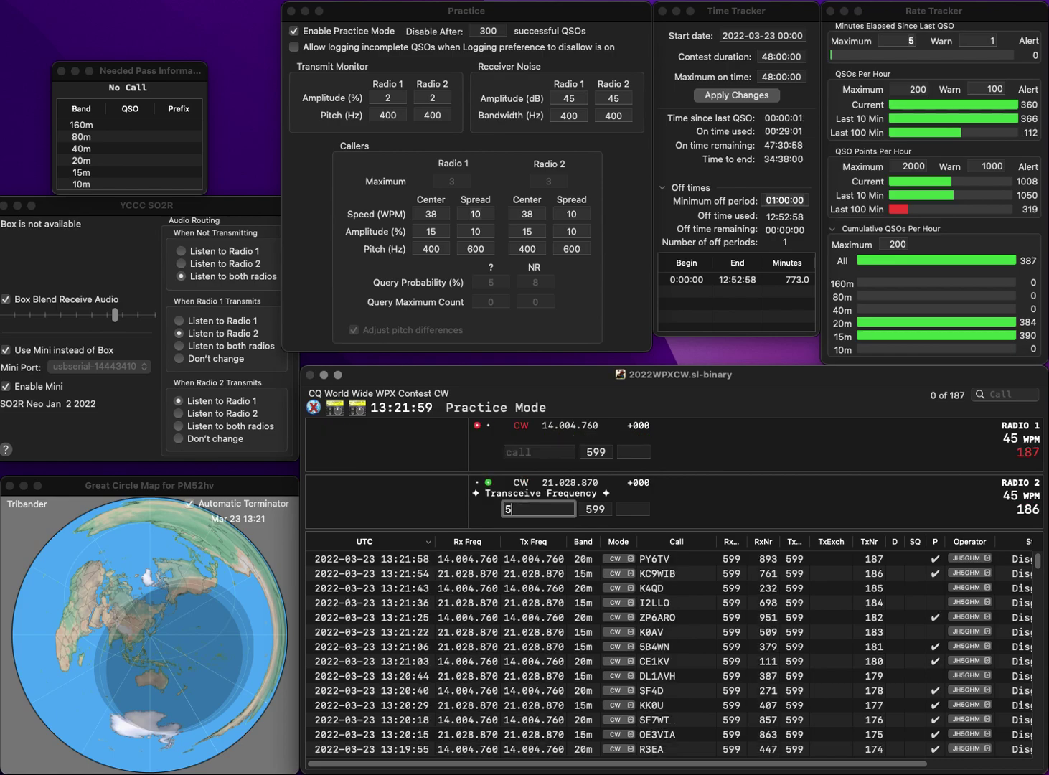
{"action": "type", "text": "EME"}
{"action": "key", "text": "Return"}
{"action": "type", "text": "IFLO"}
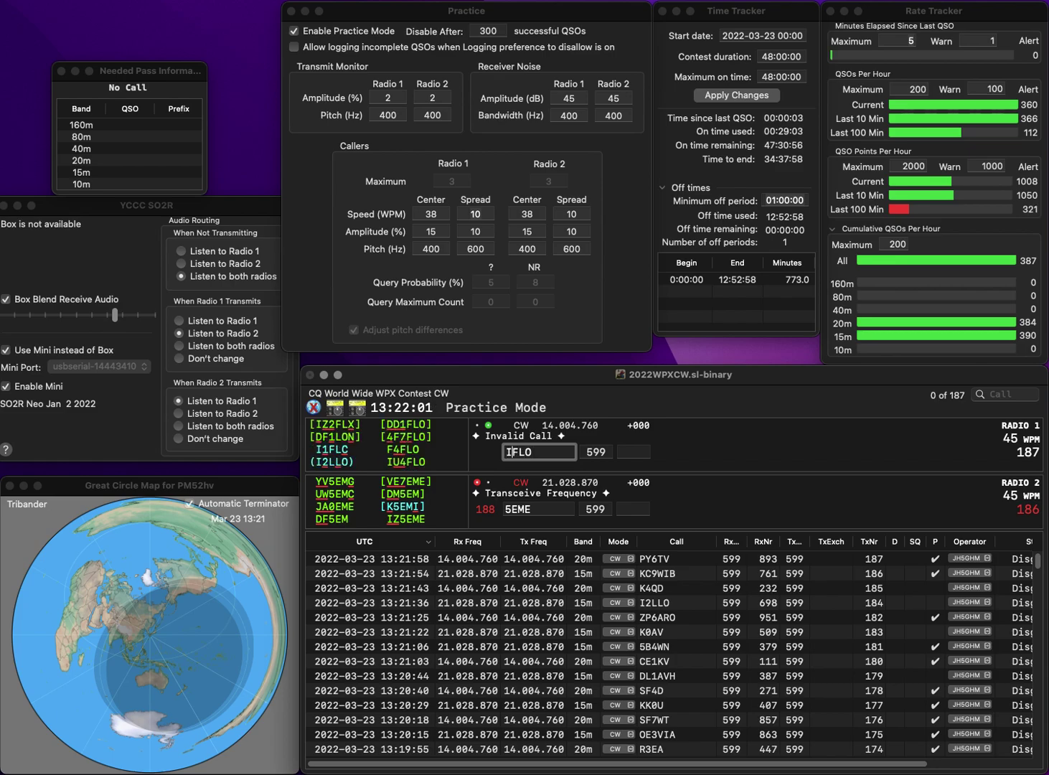
{"action": "key", "text": "Left"}
{"action": "key", "text": "Left"}
{"action": "key", "text": "Left"}
{"action": "type", "text": "U4"}
{"action": "key", "text": "Return"}
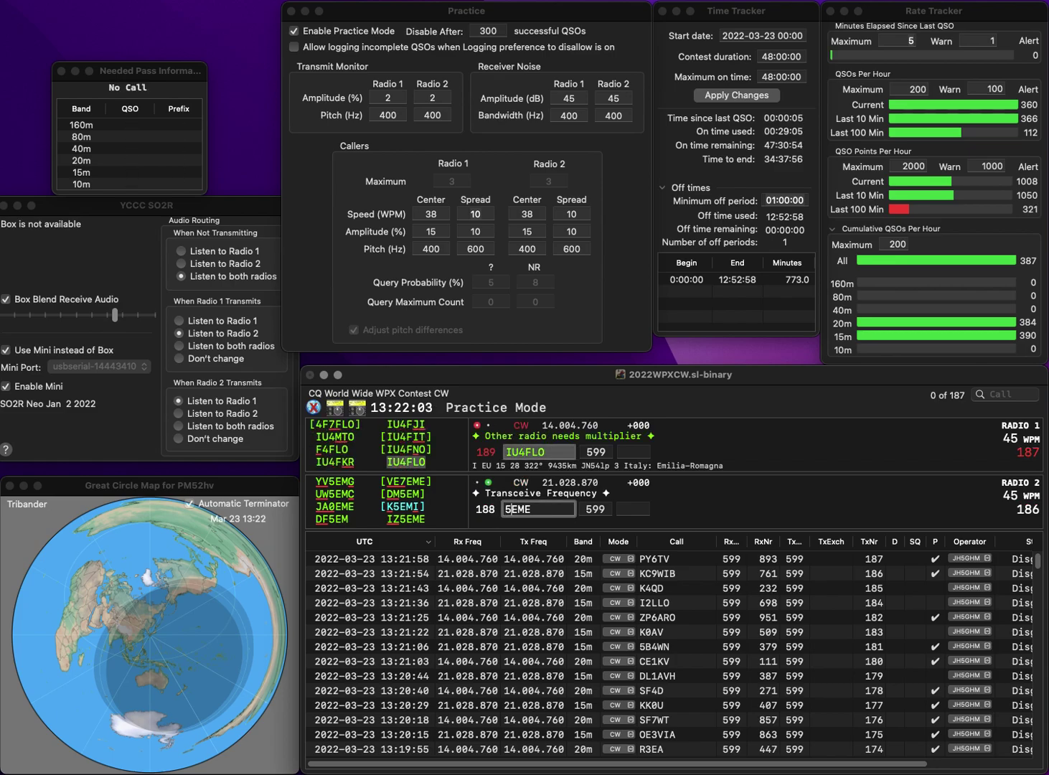
{"action": "type", "text": "SM"}
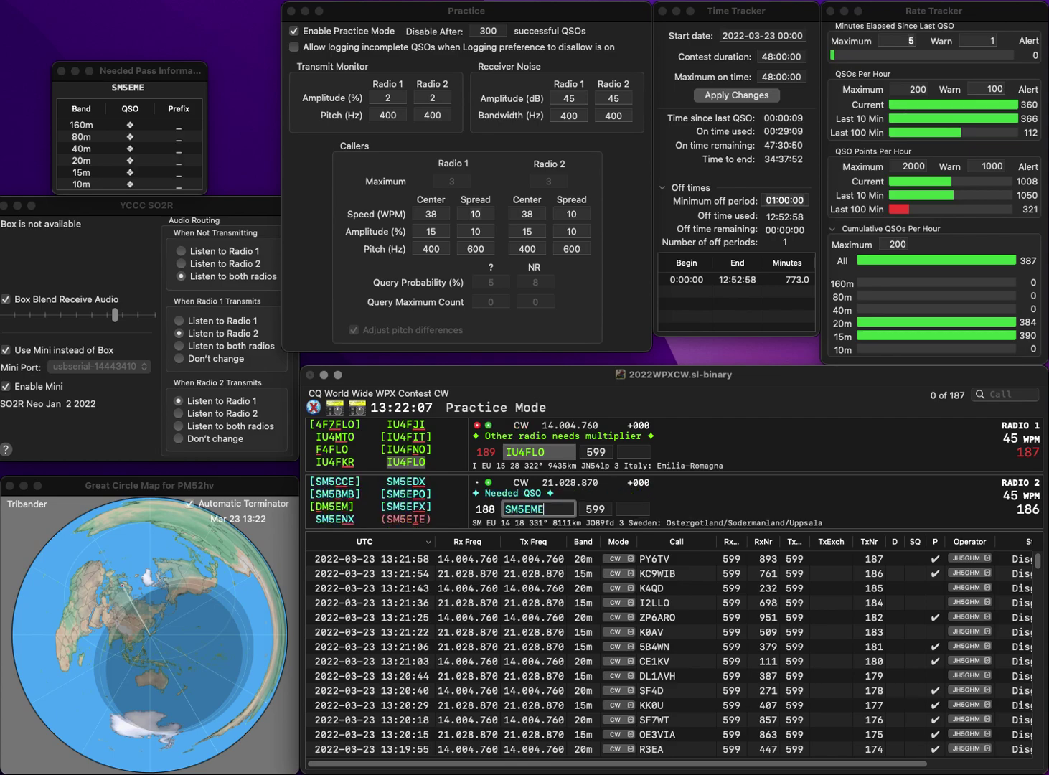
{"action": "key", "text": "Return"}
{"action": "type", "text": "850"}
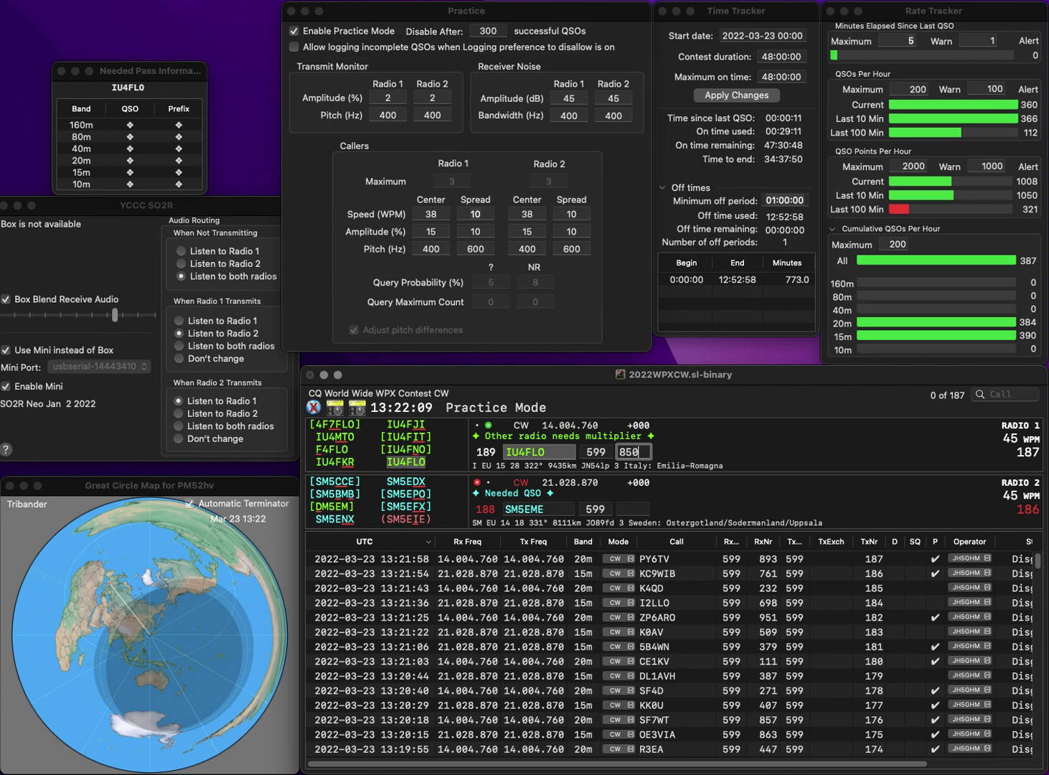
{"action": "key", "text": "Return"}
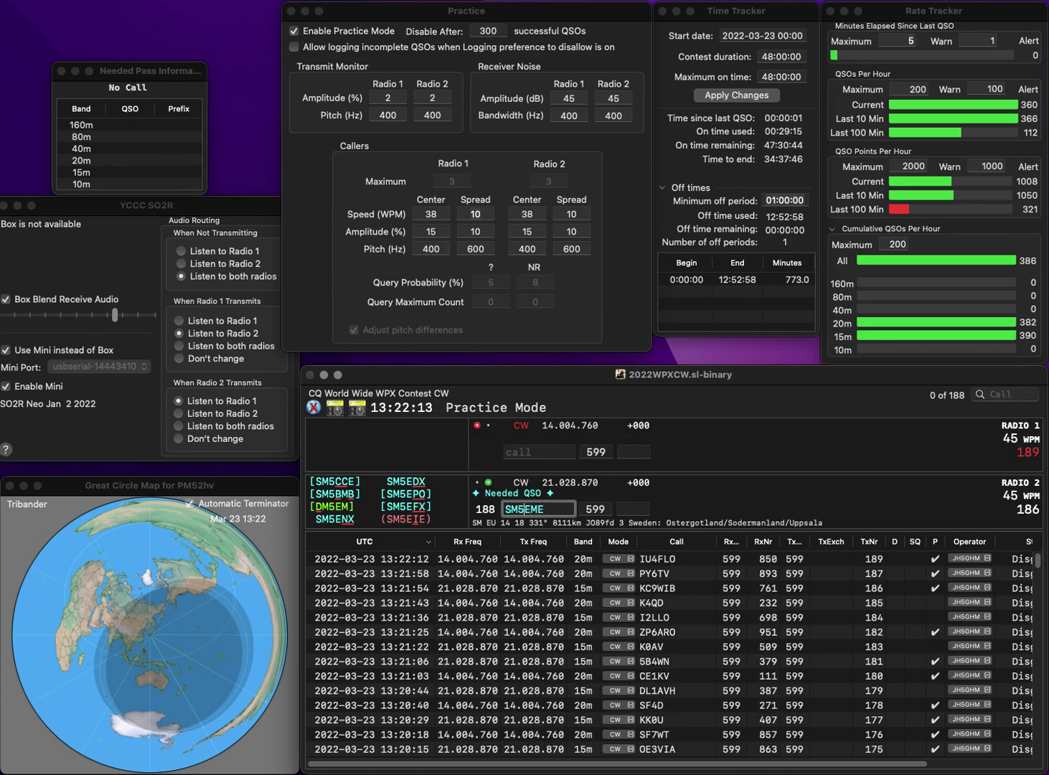
{"action": "key", "text": "BackSpace"}
{"action": "key", "text": "BackSpace"}
{"action": "type", "text": "OE"}
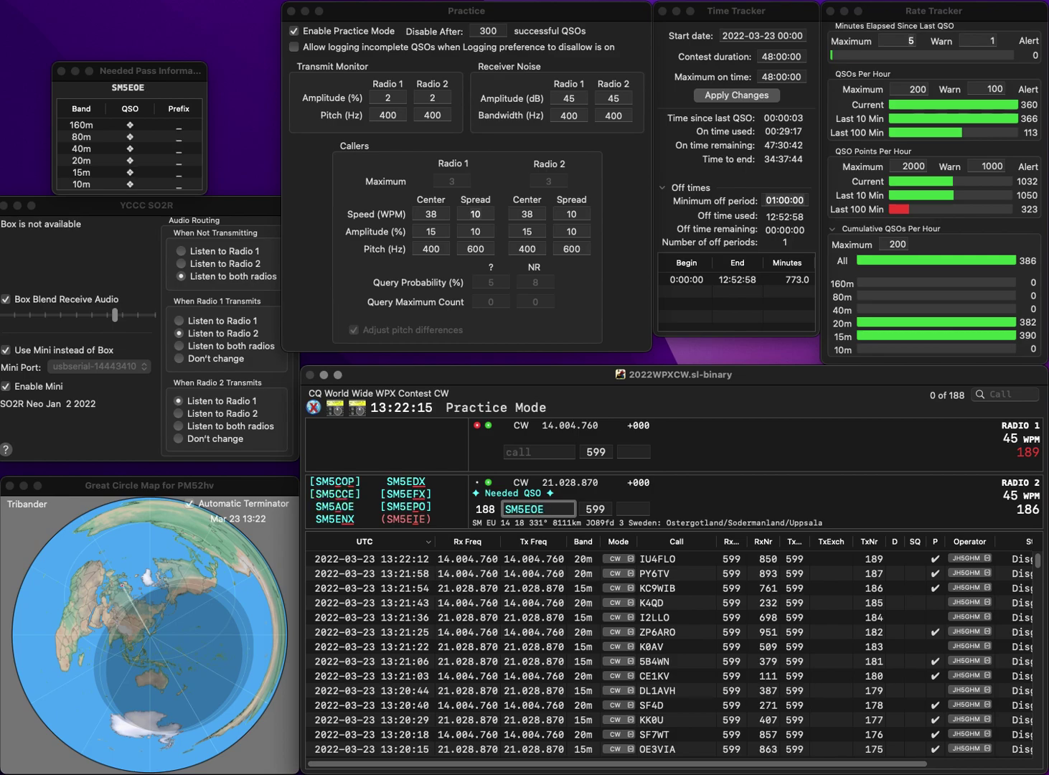
{"action": "key", "text": "Return"}
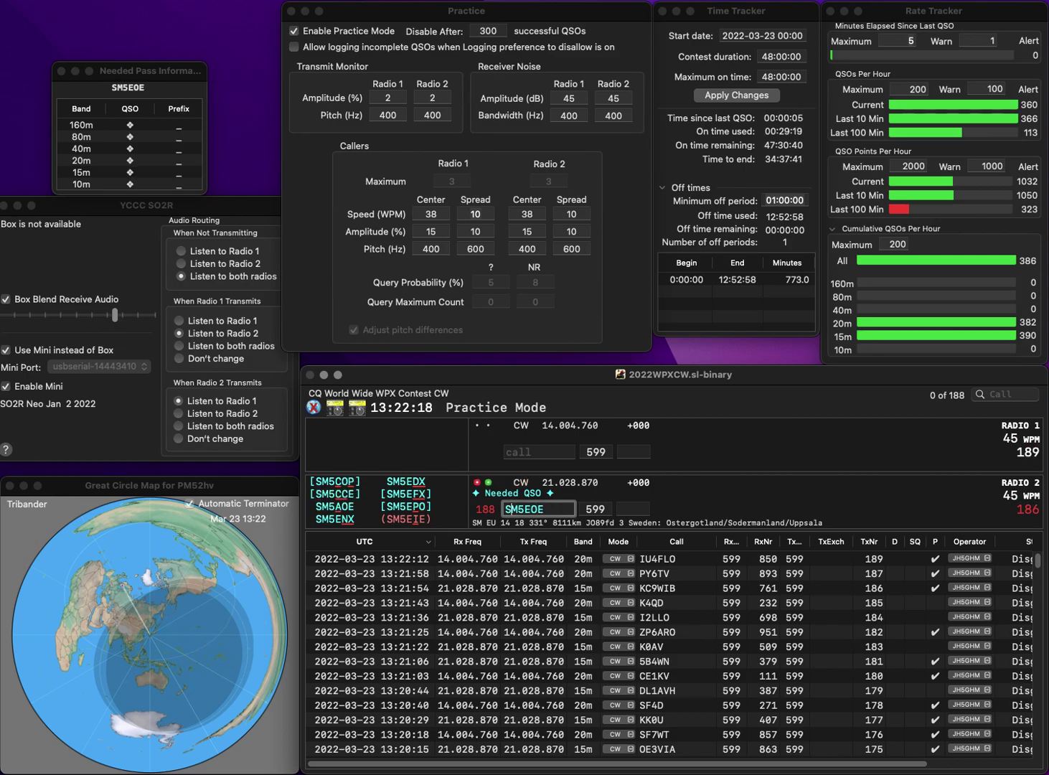
{"action": "left_click", "coordinate": [523, 509]}
{"action": "key", "text": "Delete"}
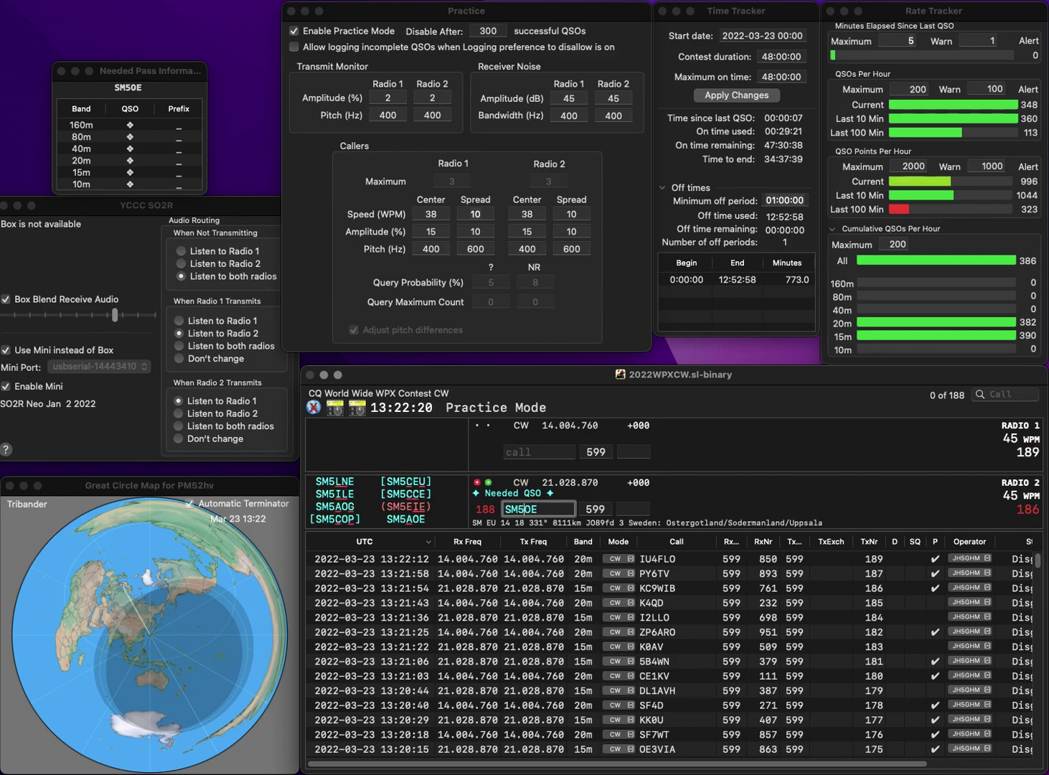
{"action": "type", "text": "A"}
{"action": "left_click", "coordinate": [539, 451]}
{"action": "type", "text": "W0TLE"}
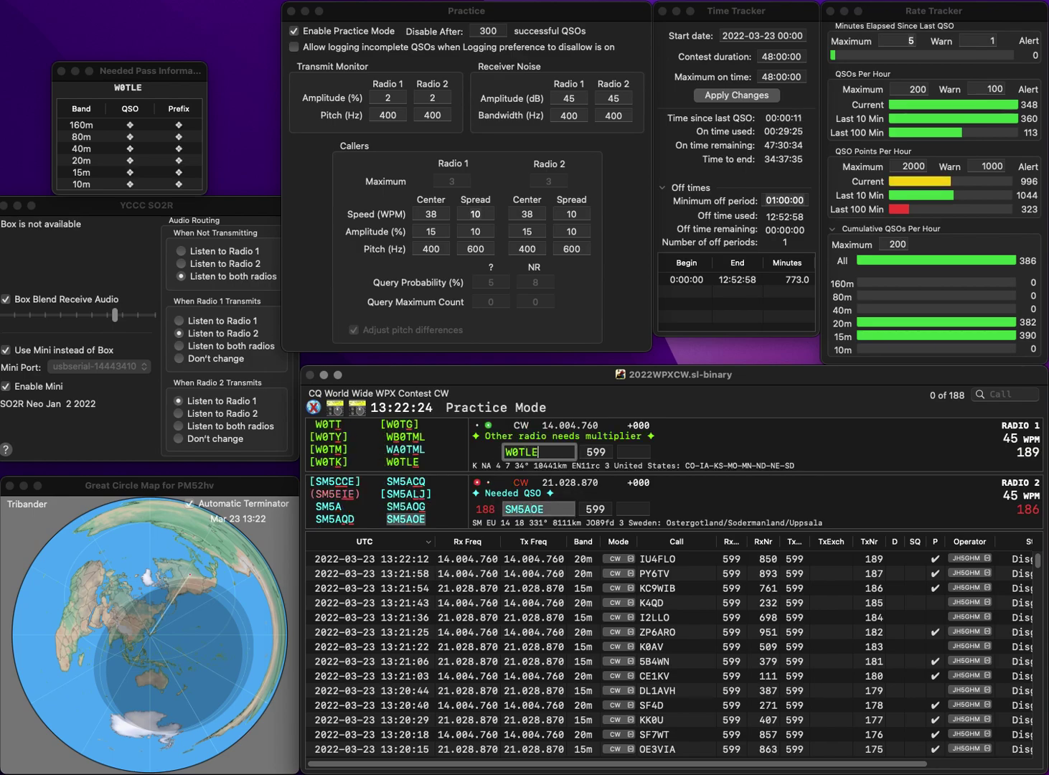
{"action": "key", "text": "Return"}
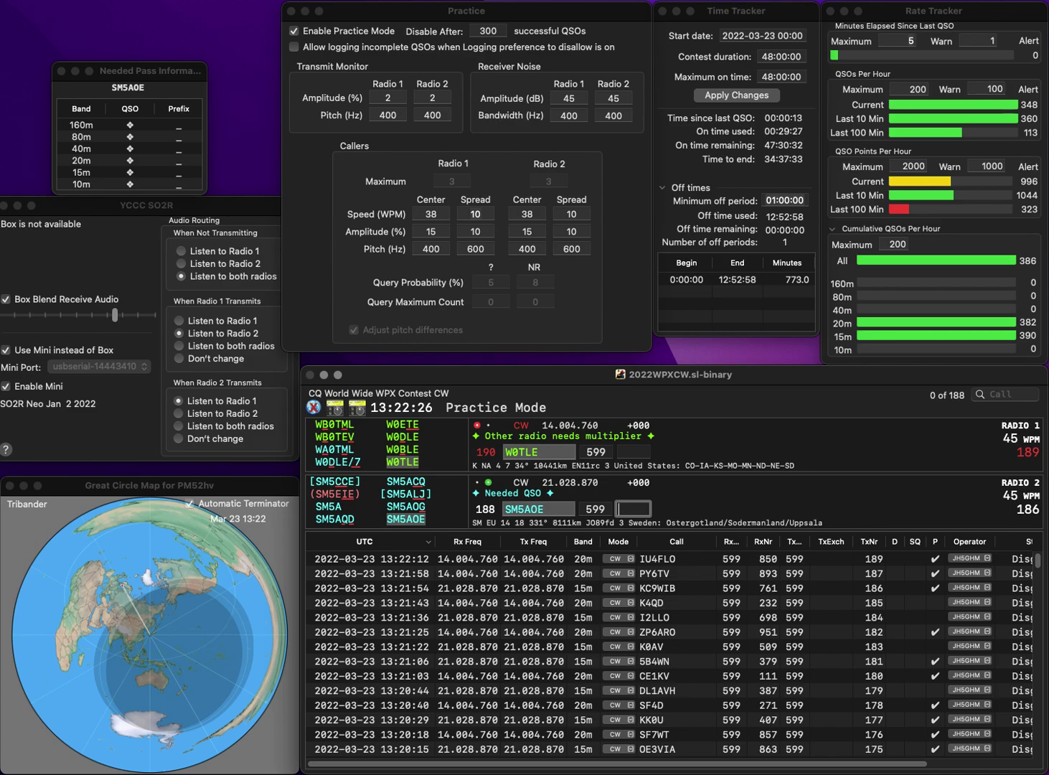
Log SM5AOE on Radio 2 with received number 445 and W0TLE on Radio 1 with received number 496.
{"action": "type", "text": "445"}
{"action": "key", "text": "Return"}
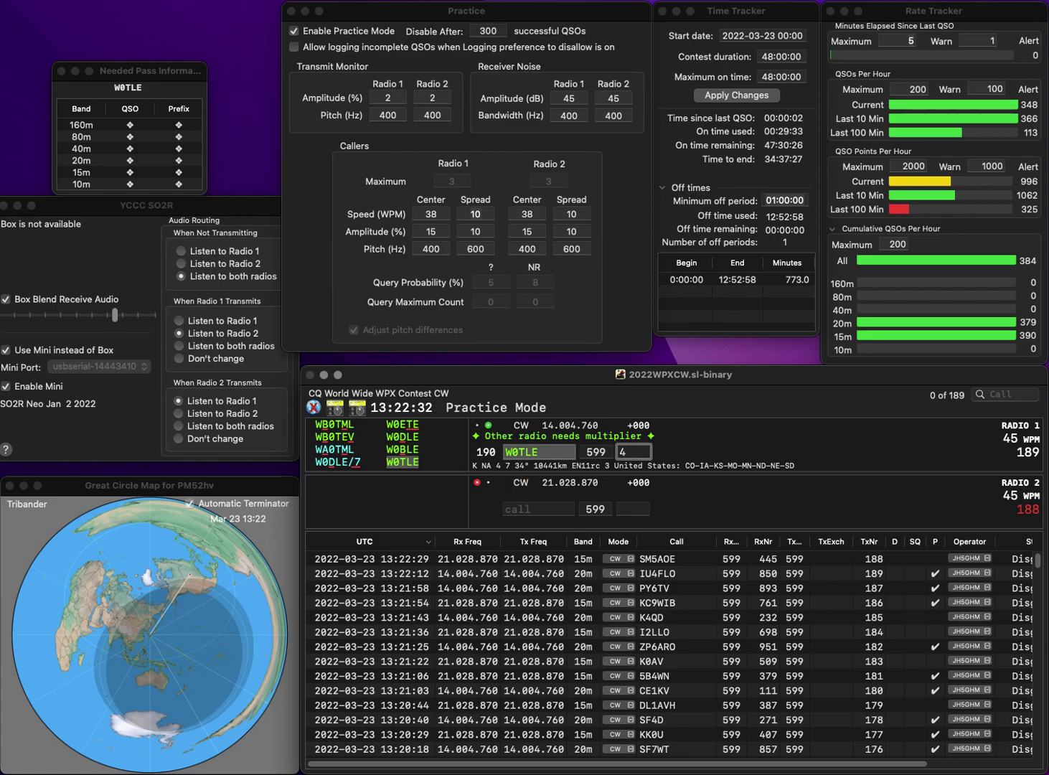
{"action": "key", "text": "Return"}
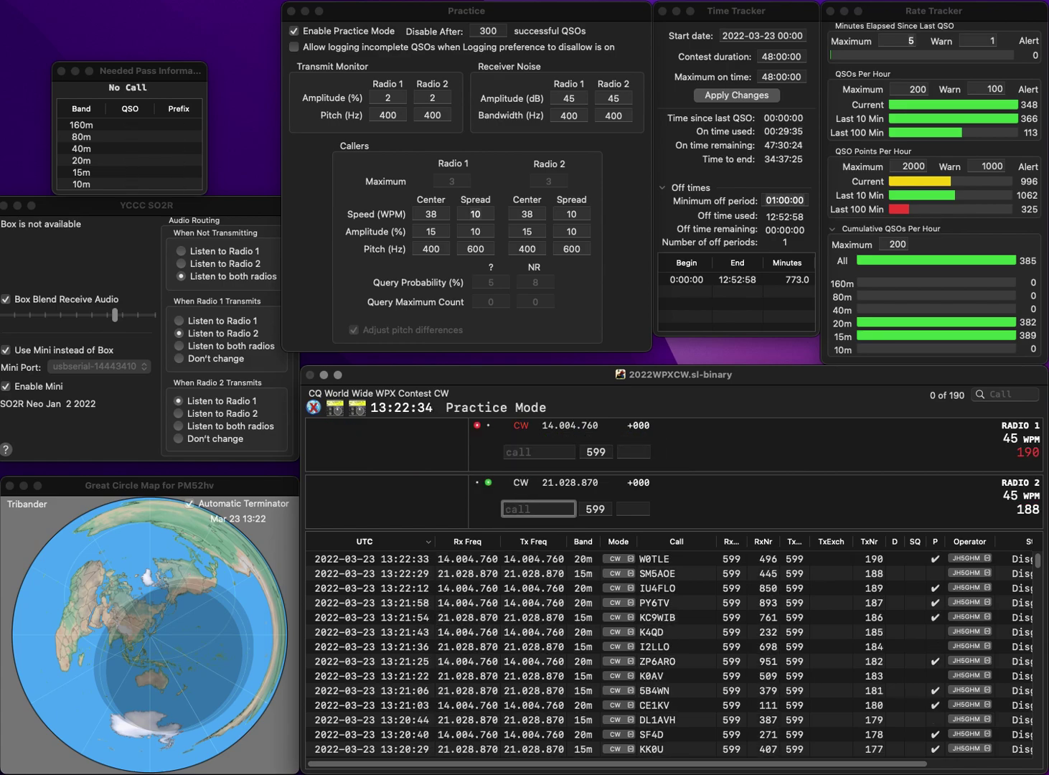
{"action": "type", "text": "3BEE"}
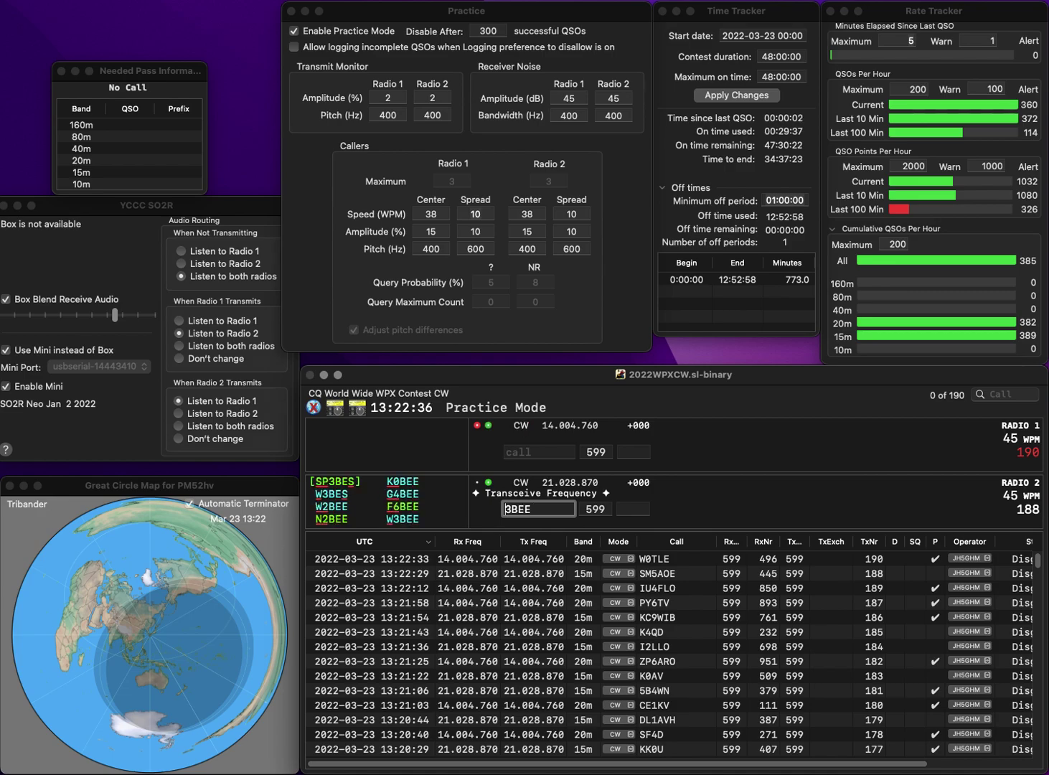
{"action": "type", "text": "W"}
{"action": "key", "text": "Return"}
{"action": "type", "text": "9L"}
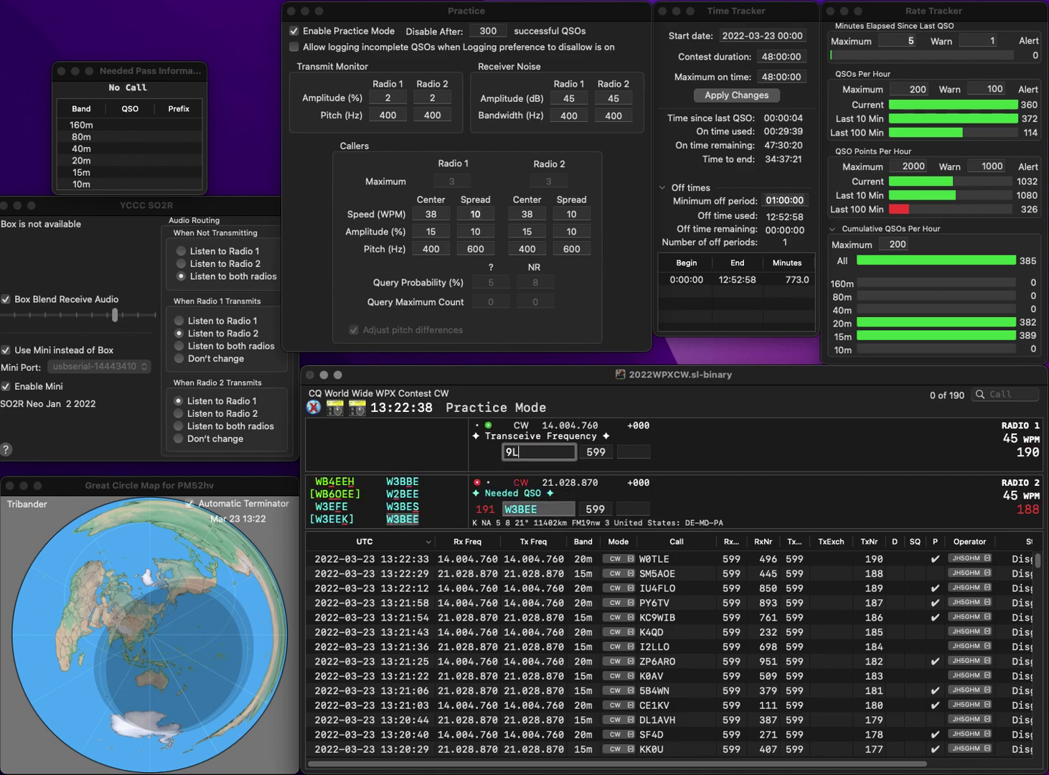
{"action": "type", "text": "HG"}
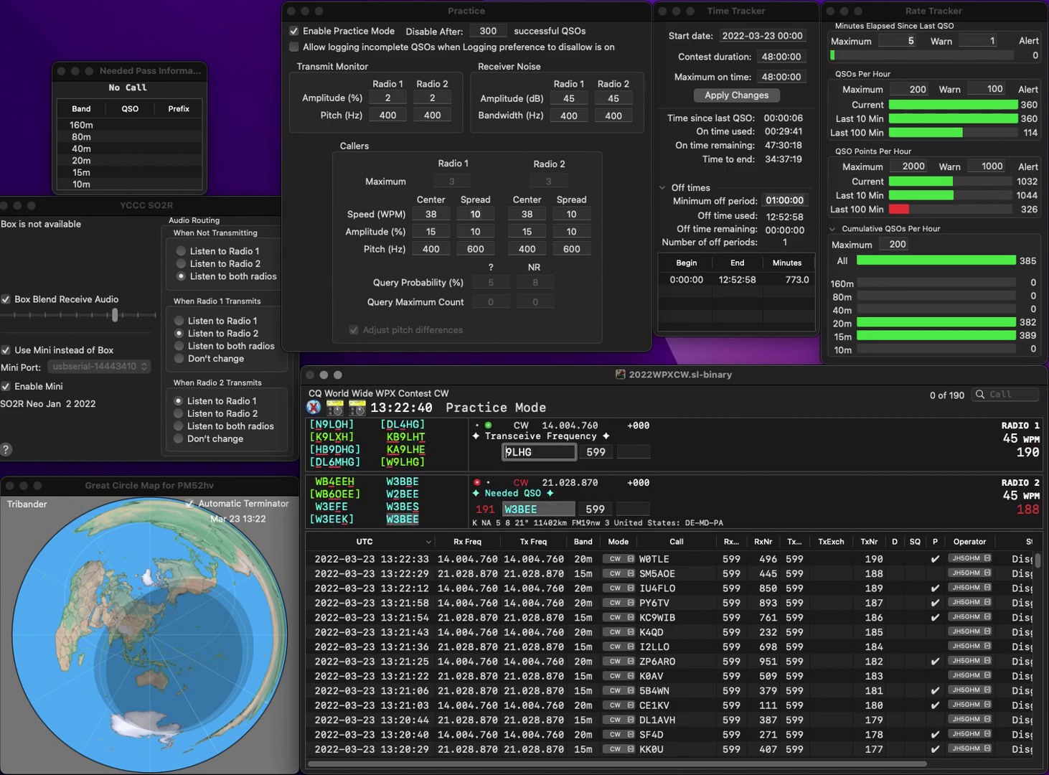
{"action": "key", "text": "Return"}
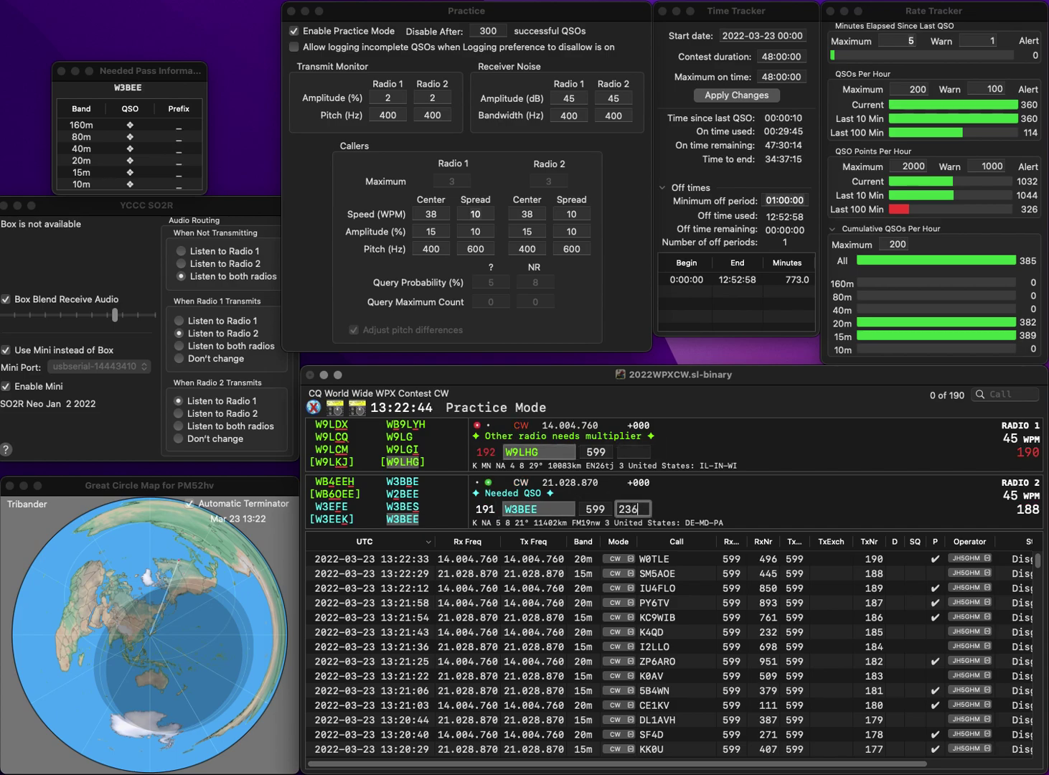
{"action": "key", "text": "Return"}
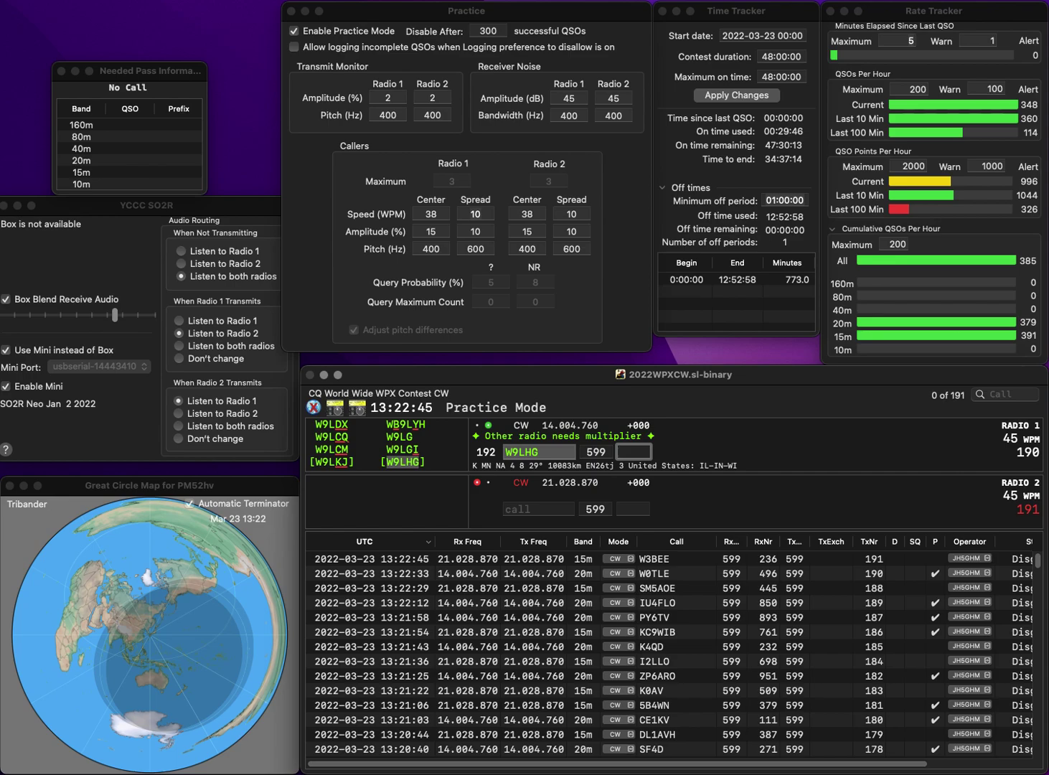
{"action": "type", "text": "521"}
{"action": "key", "text": "Return"}
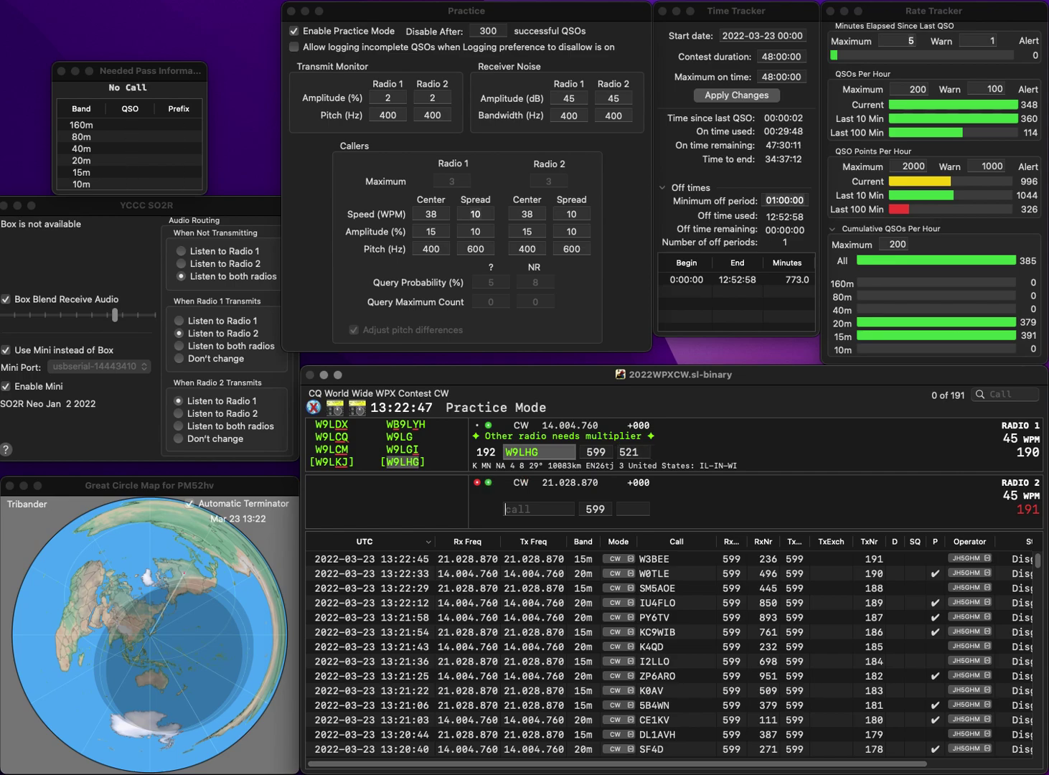
{"action": "type", "text": "K"}
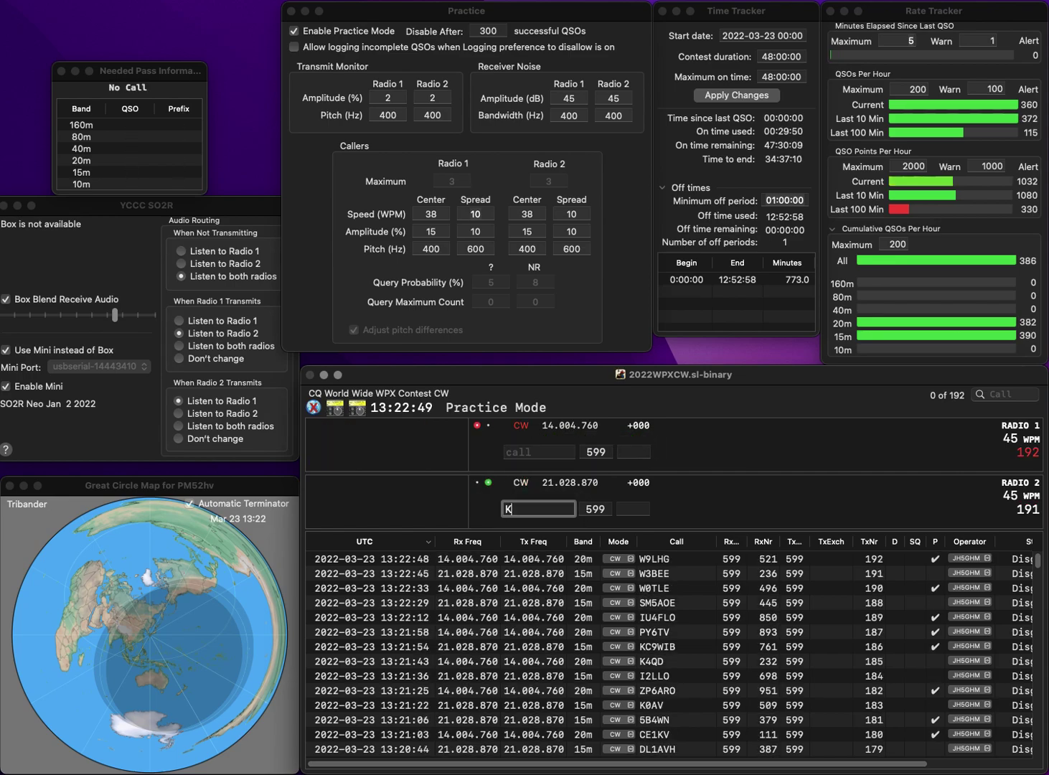
{"action": "type", "text": "G5KRZ"}
{"action": "key", "text": "Return"}
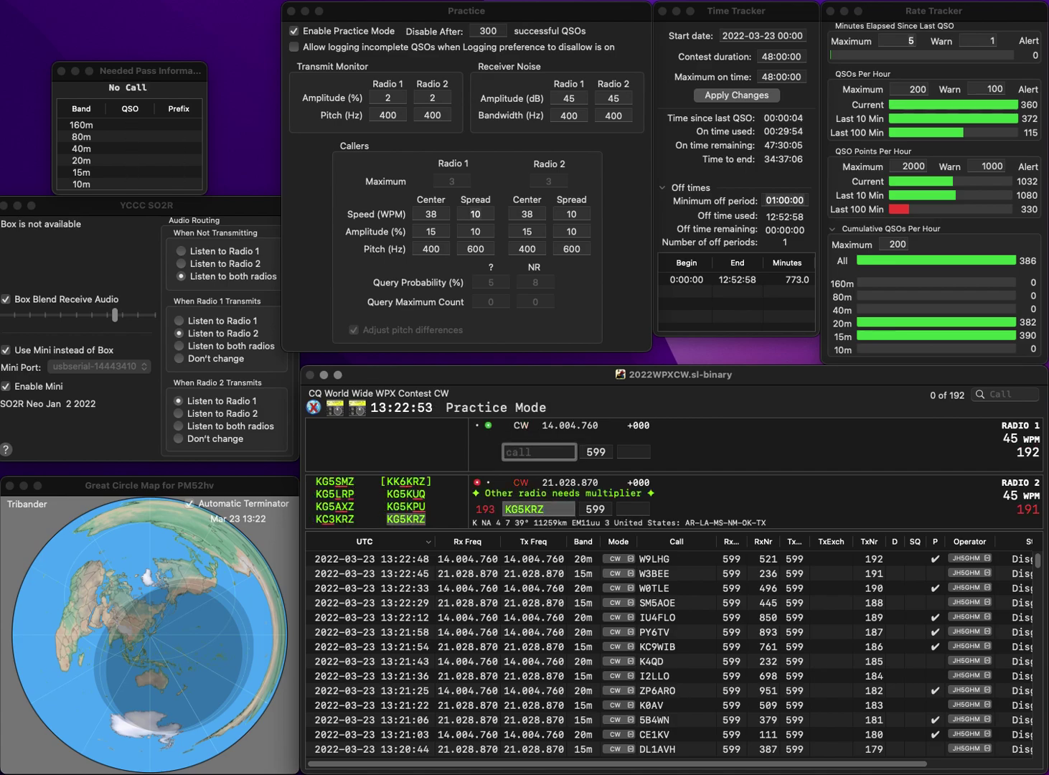
{"action": "type", "text": "SP9GR"}
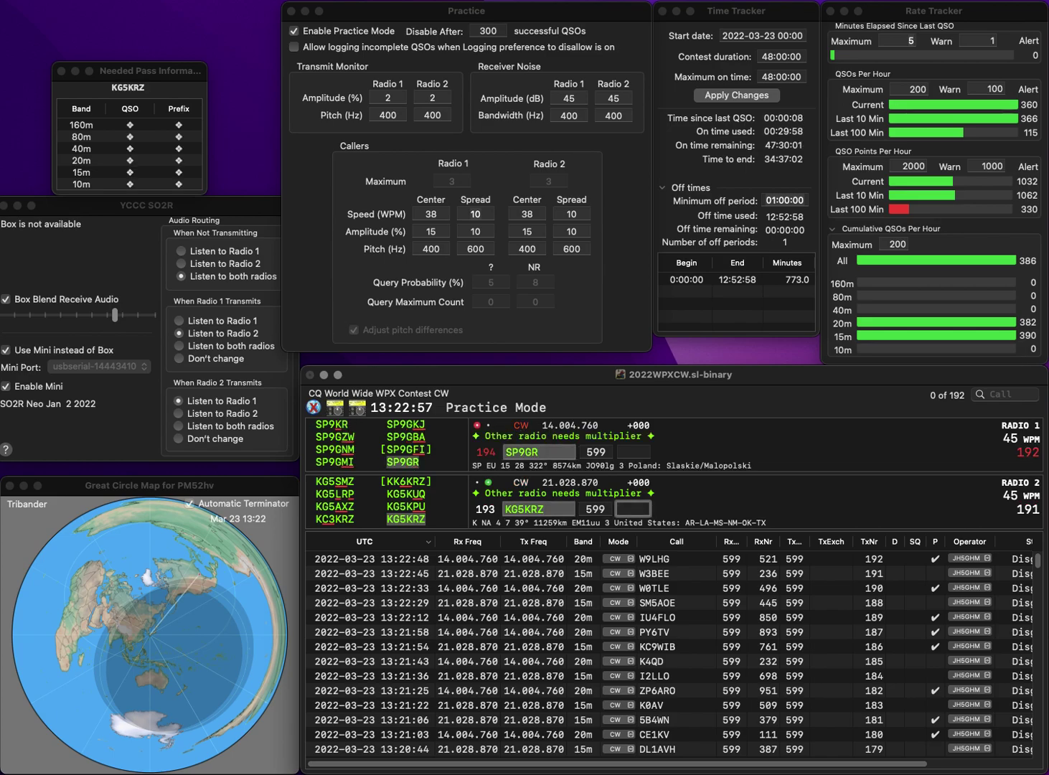
{"action": "type", "text": "60"}
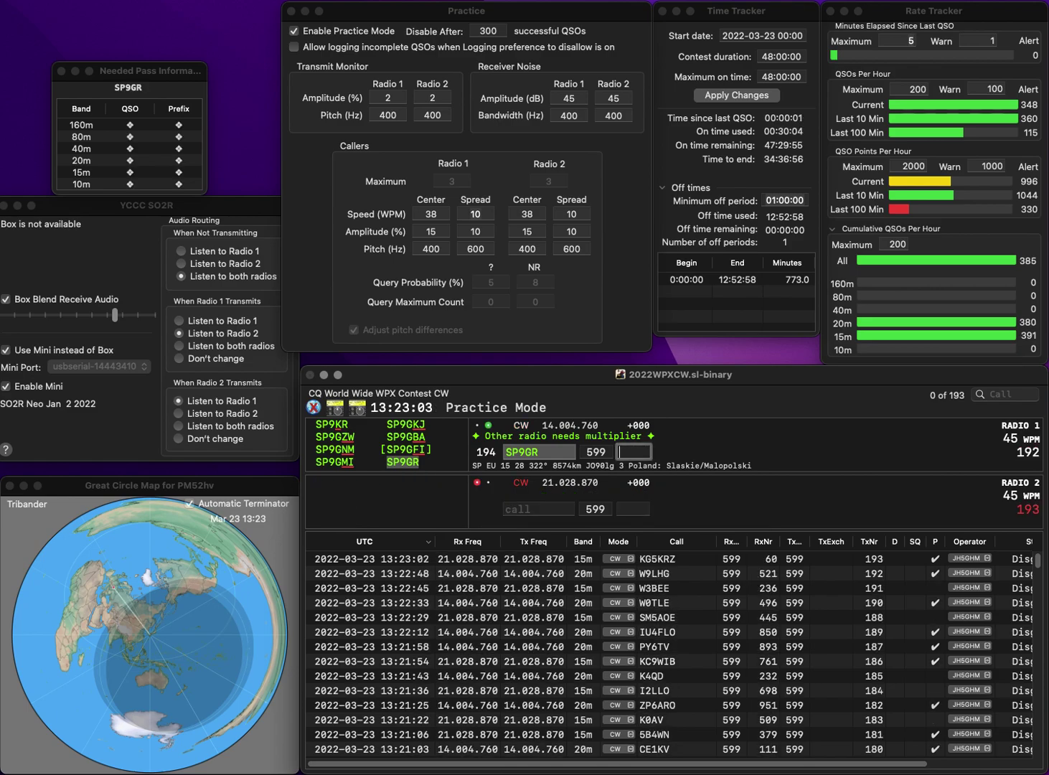
Log KG5KRZ on Radio 2 with received number 60 and SP9GR on Radio 1 with received number 950.
{"action": "type", "text": "50"}
{"action": "key", "text": "Return"}
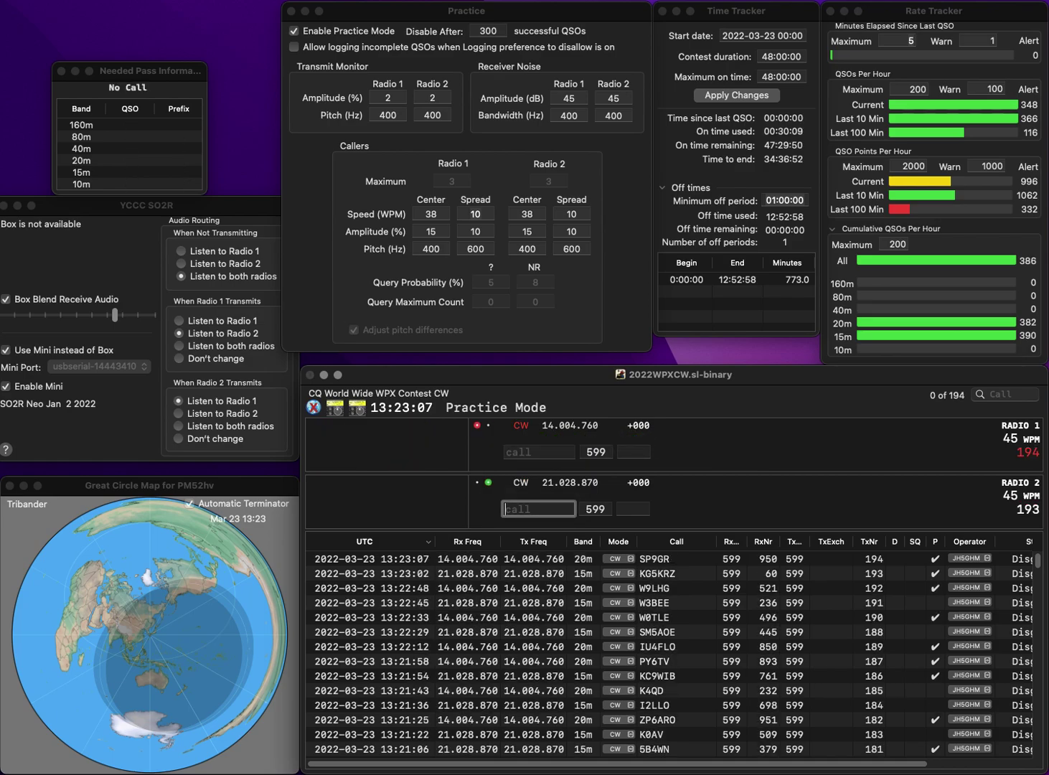
{"action": "type", "text": "JA1CCH"}
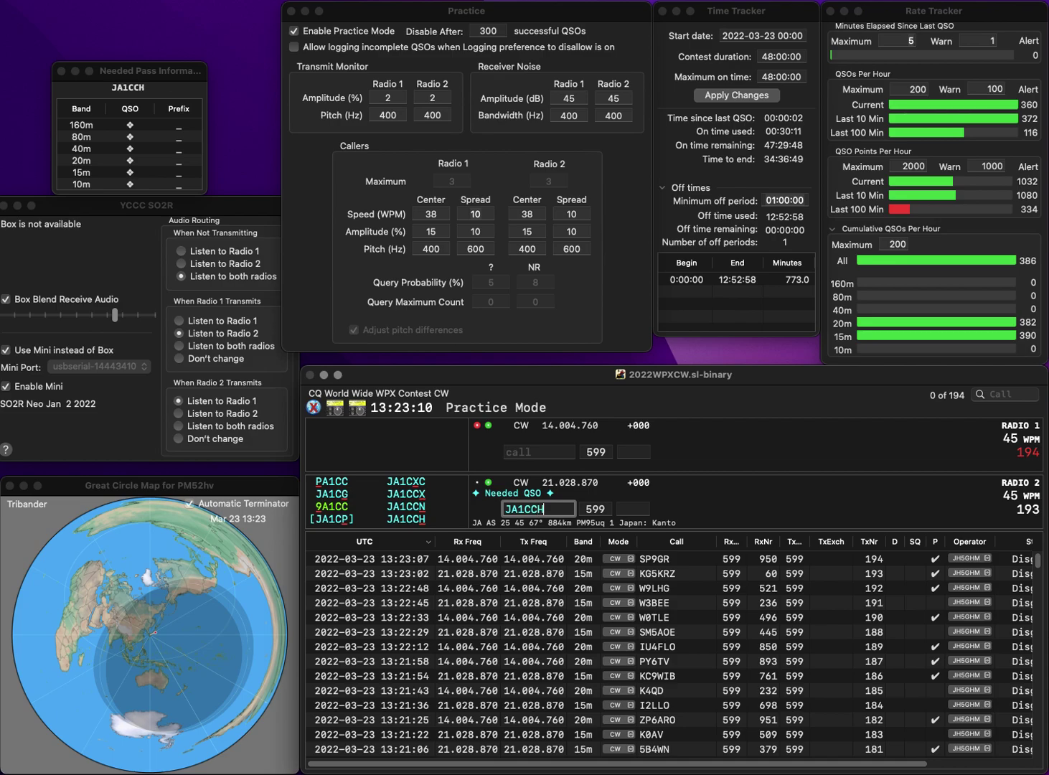
{"action": "key", "text": "Return"}
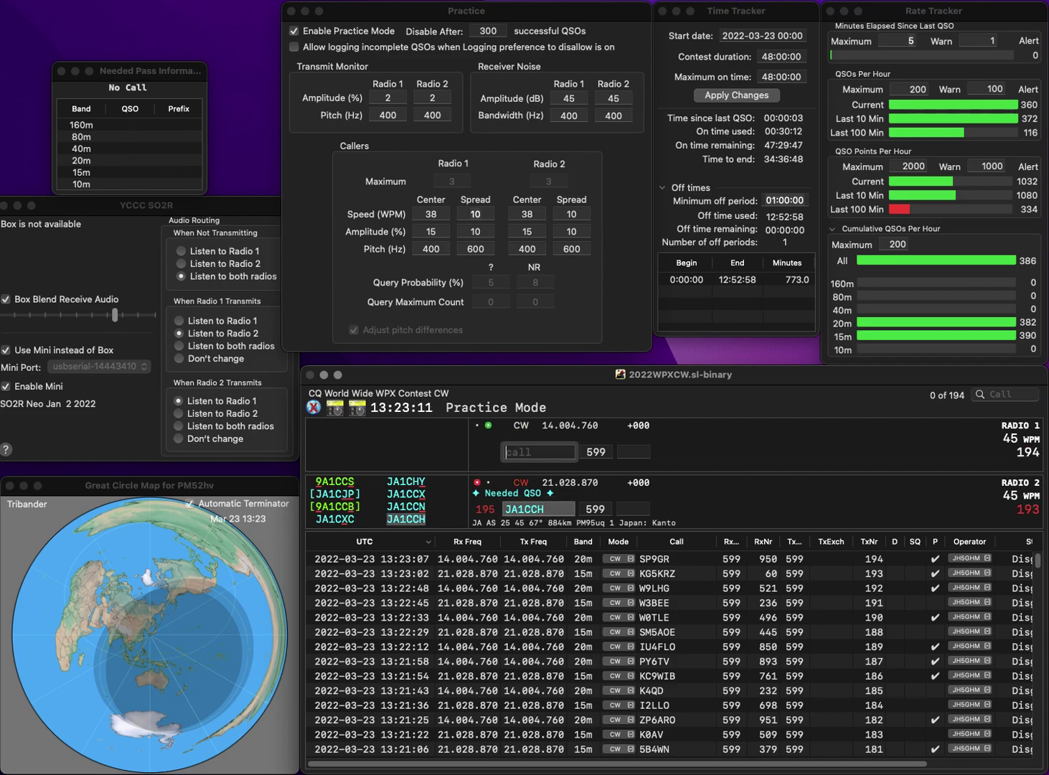
{"action": "type", "text": "C4I"}
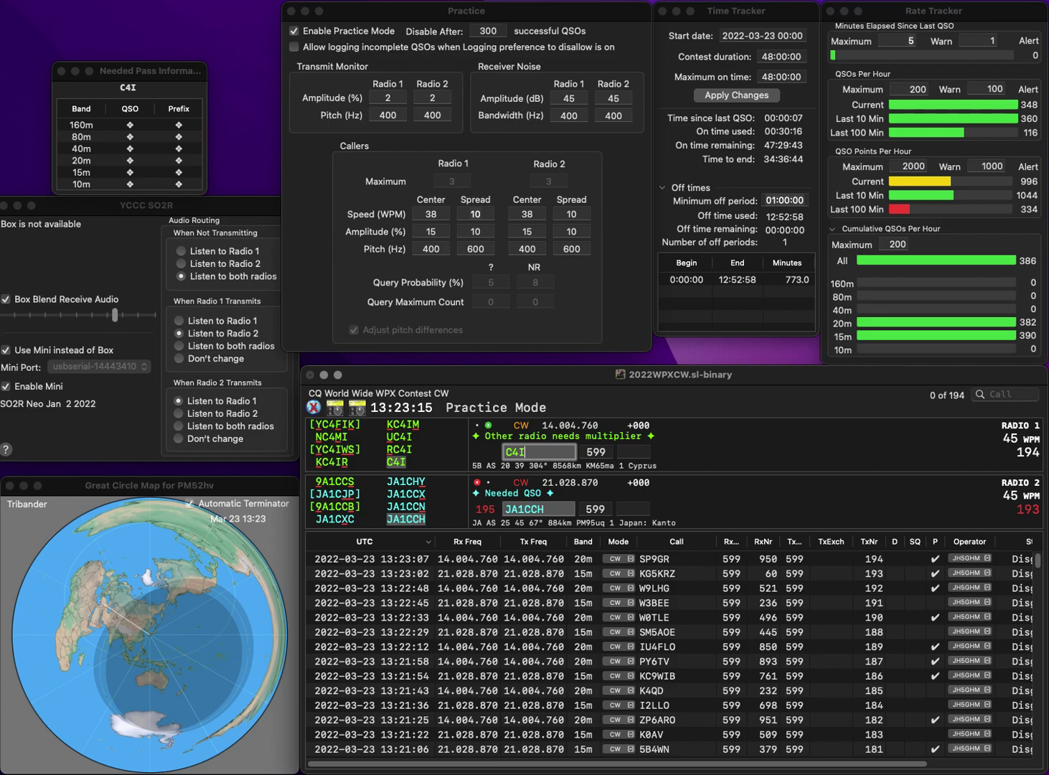
{"action": "key", "text": "Return"}
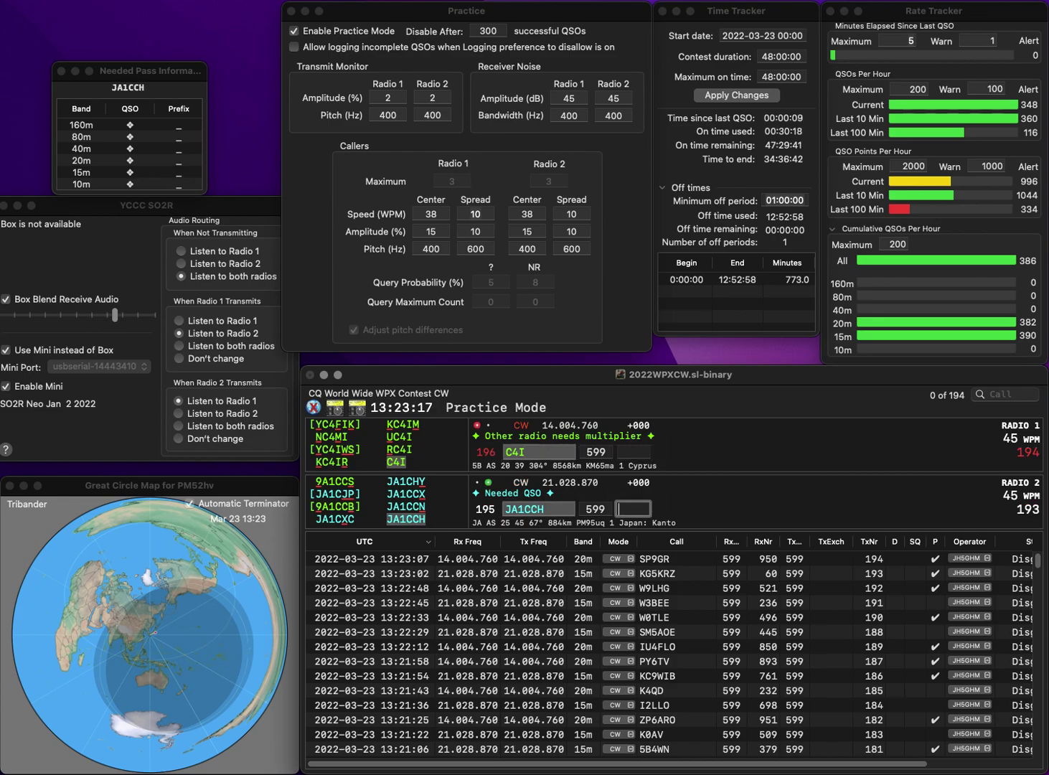
Log JA1CCH on Radio 2 with received number 225 and C4I on Radio 1 with received number 845.
{"action": "type", "text": "225"}
{"action": "key", "text": "Return"}
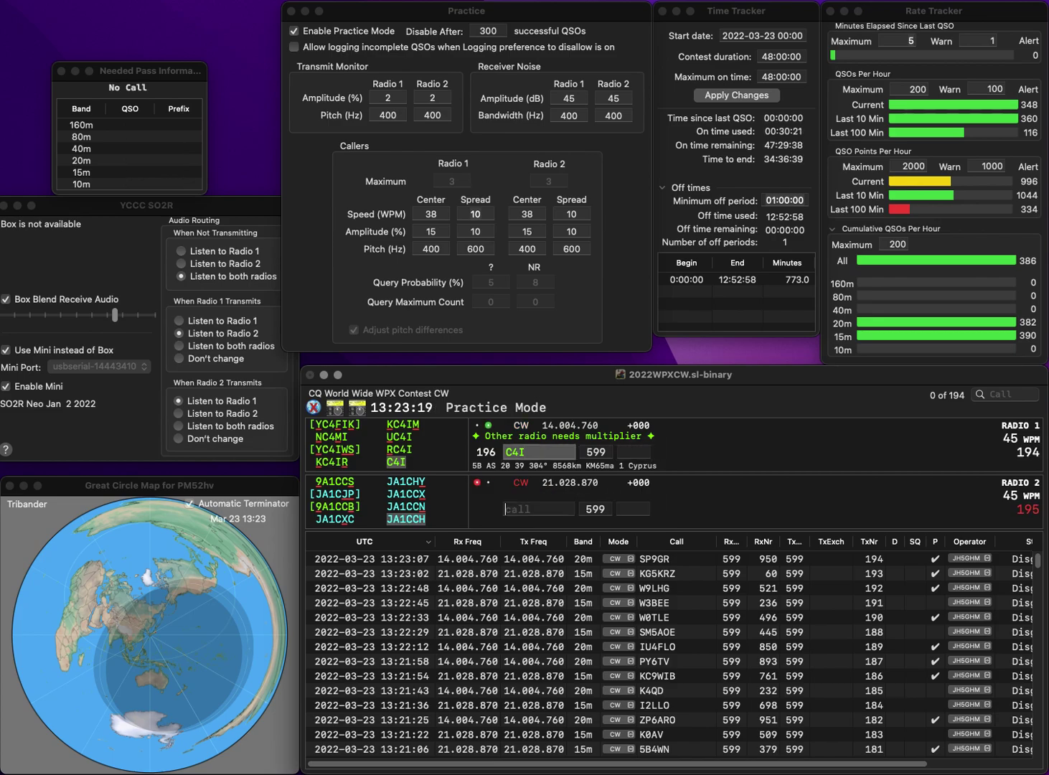
{"action": "type", "text": "845"}
{"action": "key", "text": "Return"}
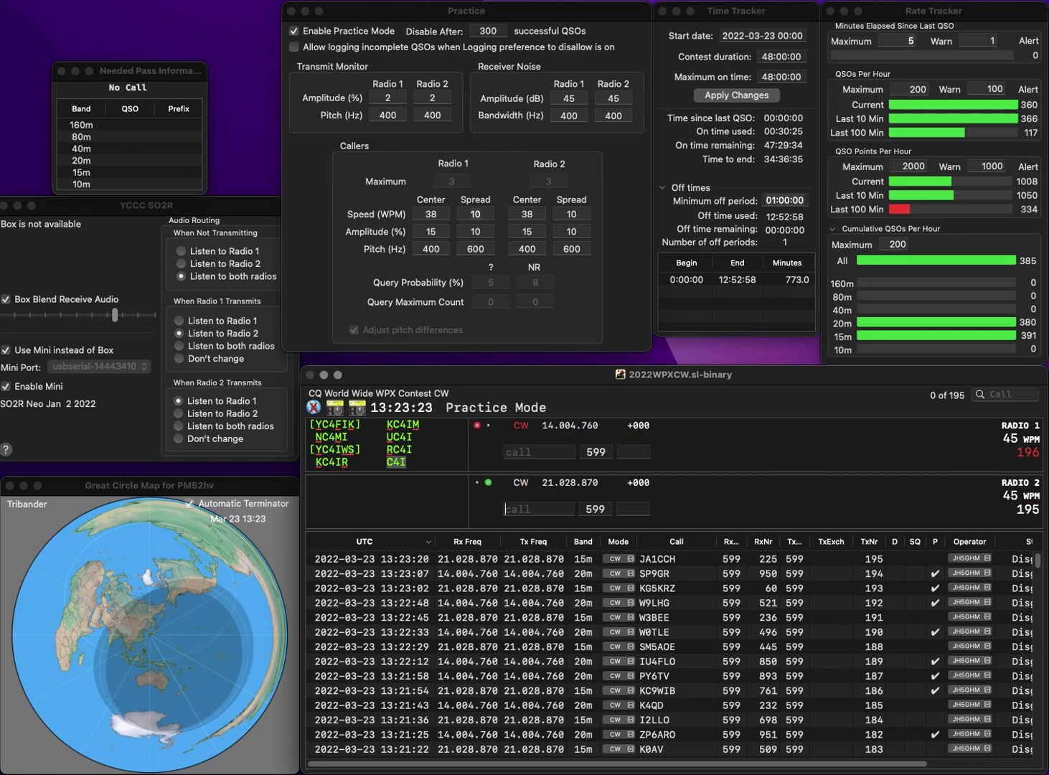
{"action": "type", "text": "LQ9LLD"}
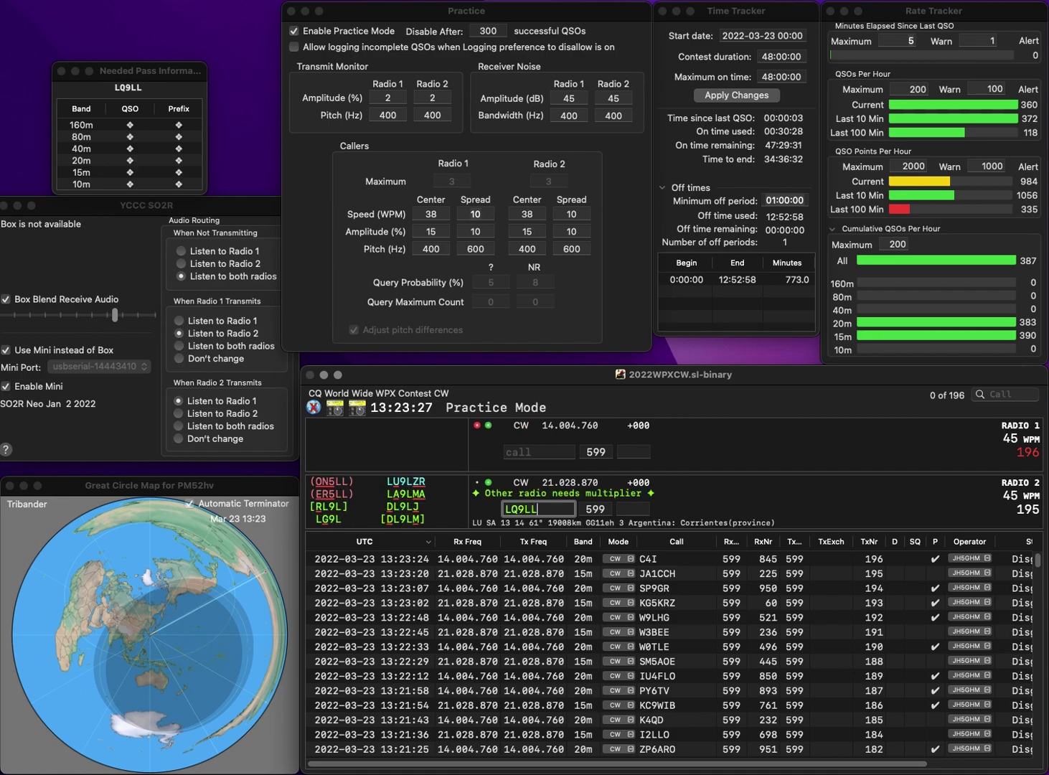
{"action": "key", "text": "Left"}
{"action": "key", "text": "Left"}
{"action": "key", "text": "Left"}
{"action": "key", "text": "Left"}
{"action": "key", "text": "BackSpace"}
{"action": "key", "text": "BackSpace"}
{"action": "type", "text": "JR"}
{"action": "key", "text": "Return"}
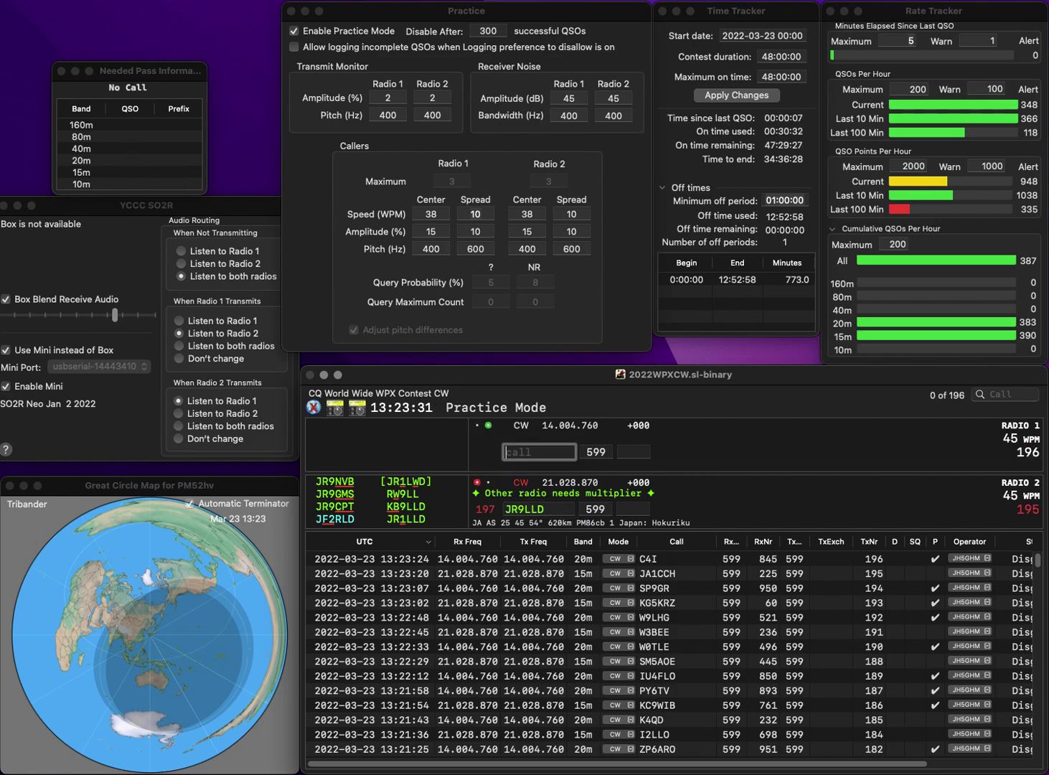
Copy the partial call 5C on Radio 1 and answer it.
{"action": "type", "text": "5"}
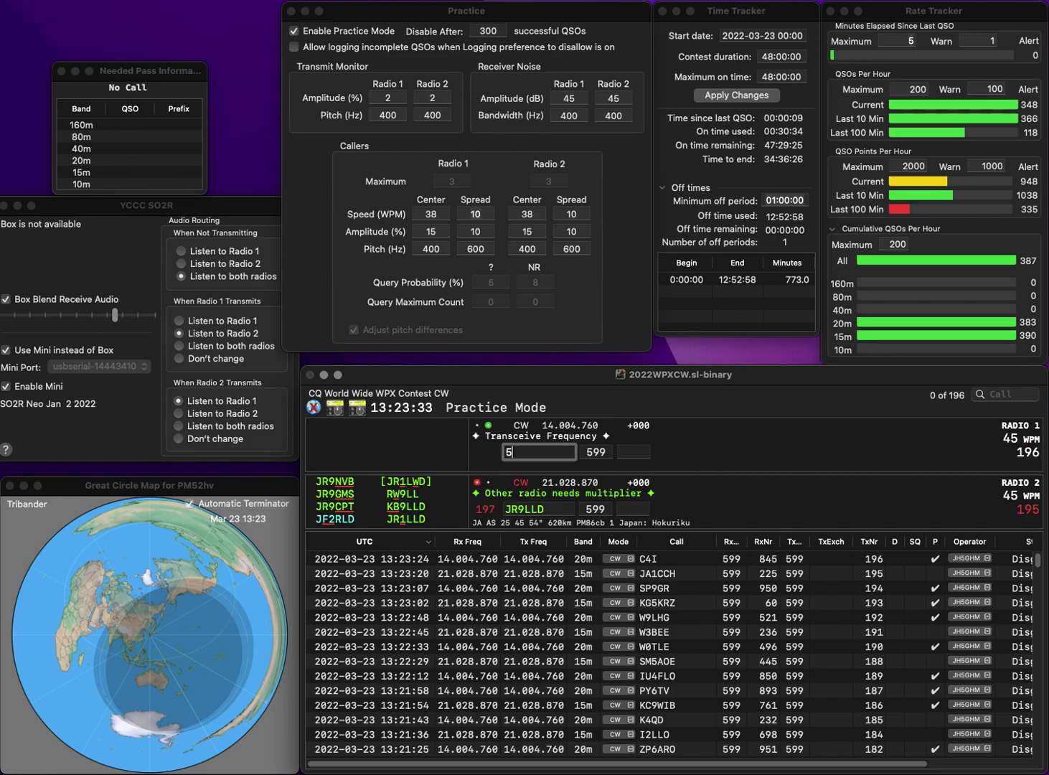
{"action": "type", "text": "D"}
{"action": "key", "text": "BackSpace"}
{"action": "type", "text": "C"}
{"action": "key", "text": "Return"}
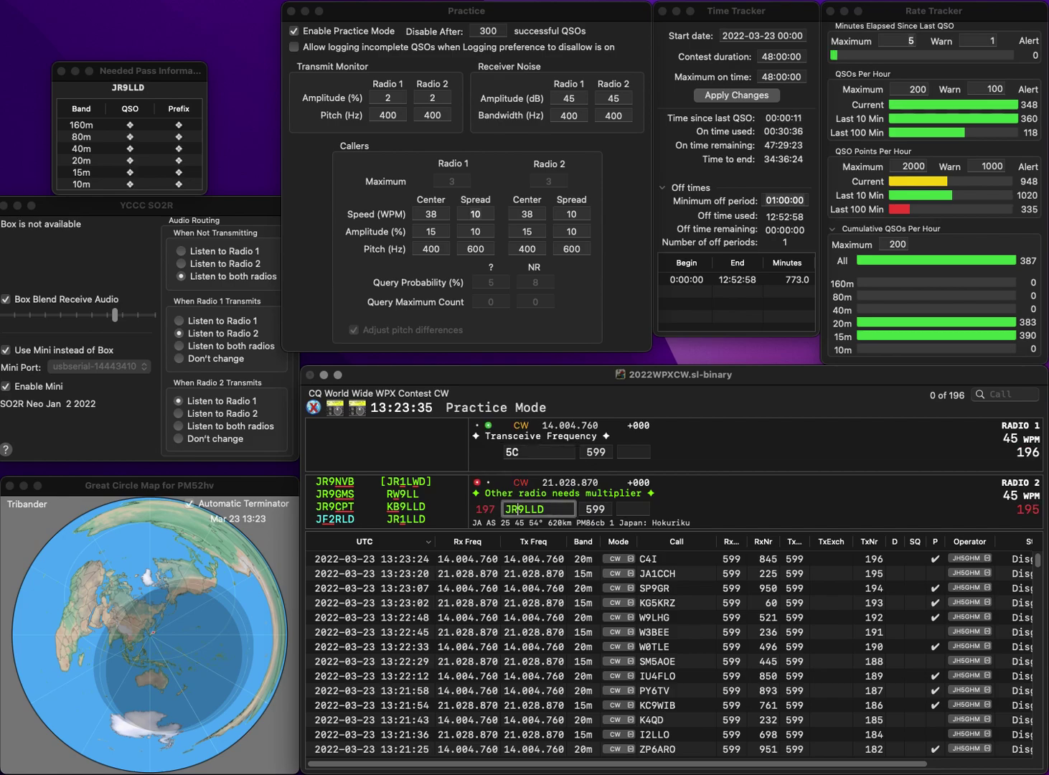
Correct the prefix of the Radio 2 call to make it KB9LLD and answer it again.
{"action": "key", "text": "Home"}
{"action": "key", "text": "Delete"}
{"action": "key", "text": "Delete"}
{"action": "type", "text": "KB"}
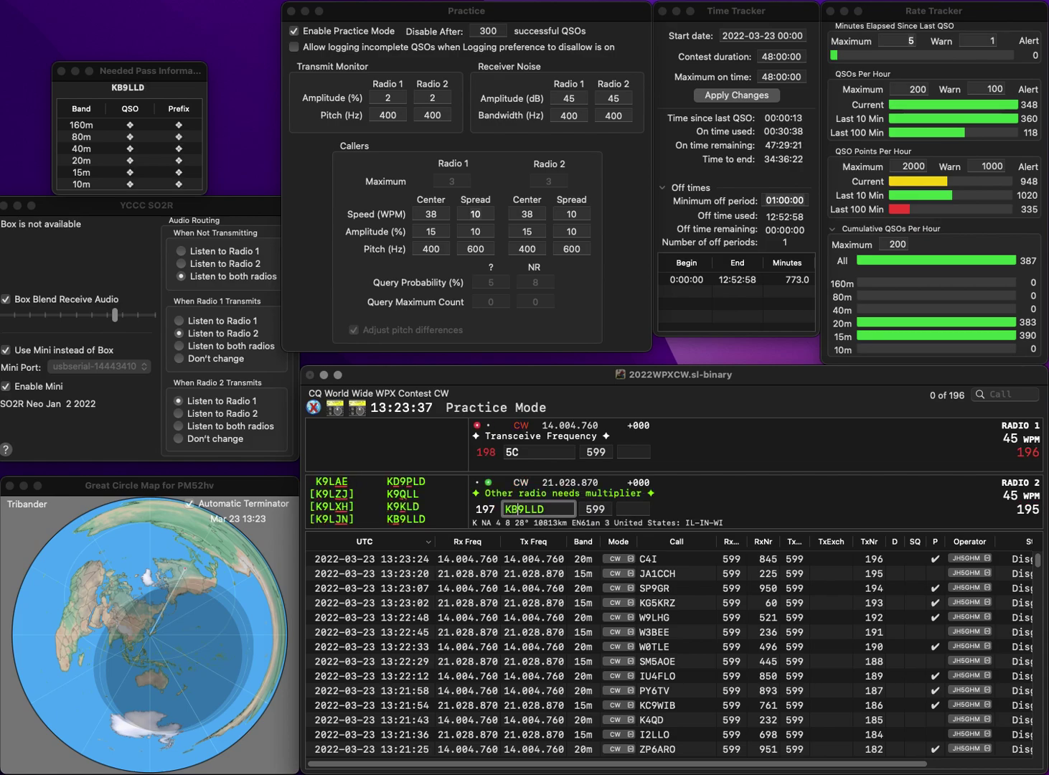
{"action": "key", "text": "Return"}
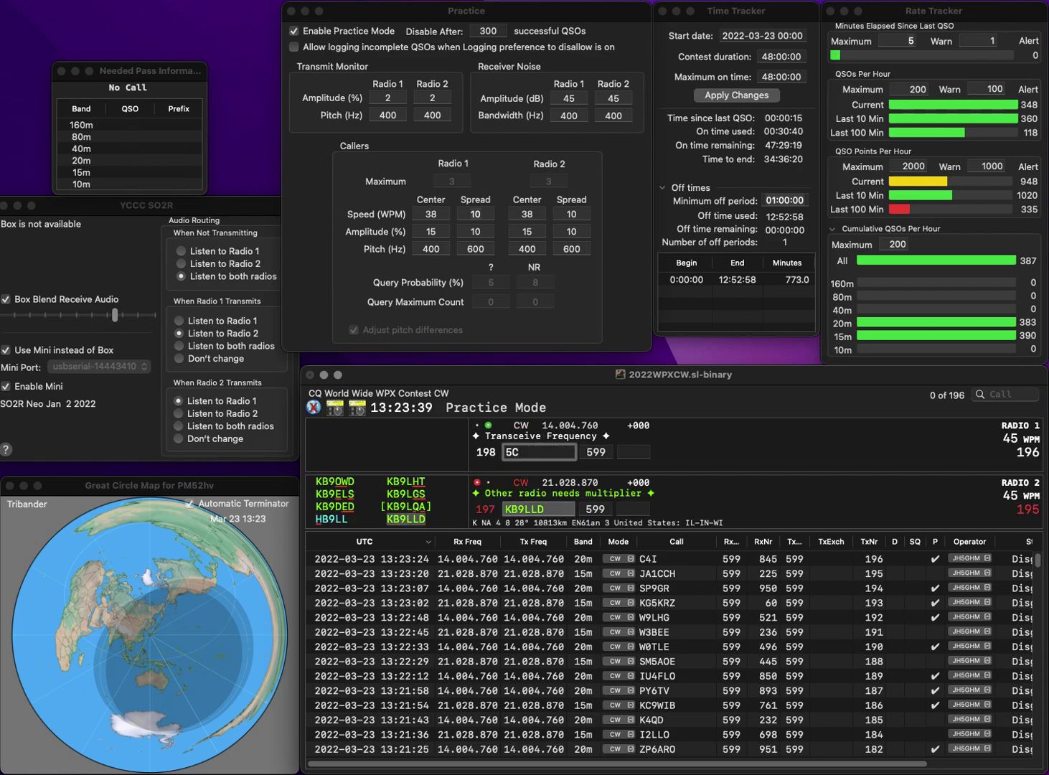
{"action": "key", "text": "Home"}
{"action": "type", "text": "AD"}
{"action": "key", "text": "Left"}
{"action": "type", "text": "V"}
{"action": "key", "text": "Return"}
{"action": "key", "text": "space"}
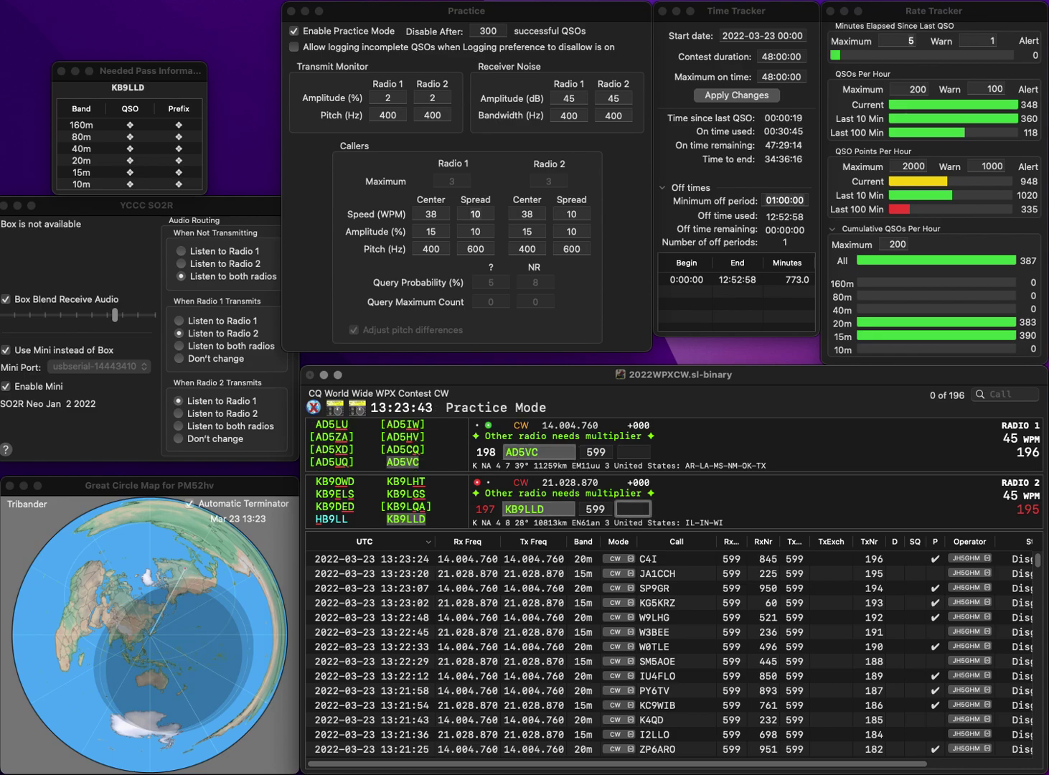
{"action": "type", "text": "116"}
{"action": "key", "text": "Return"}
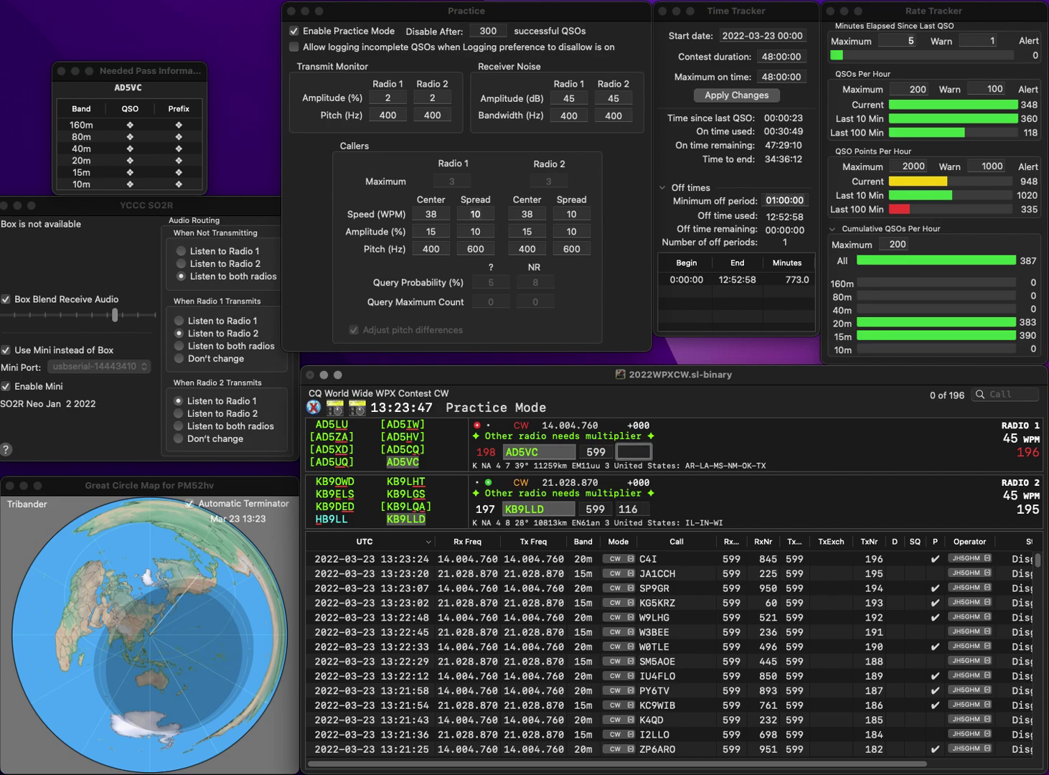
{"action": "type", "text": "868"}
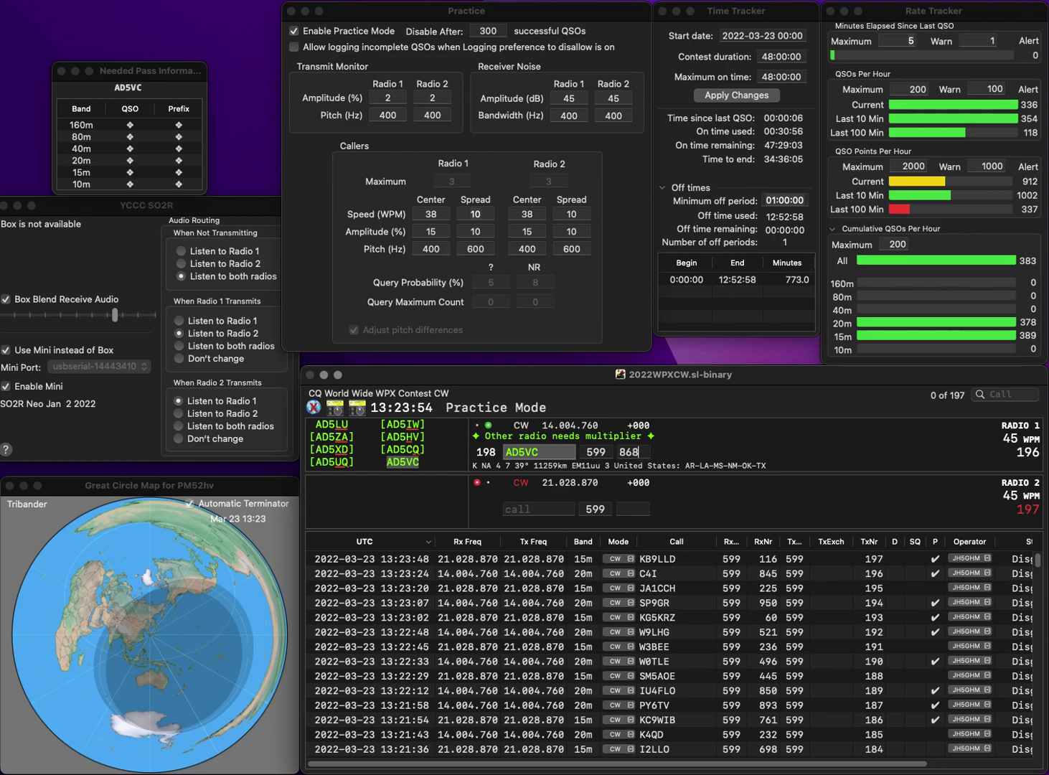
{"action": "key", "text": "Return"}
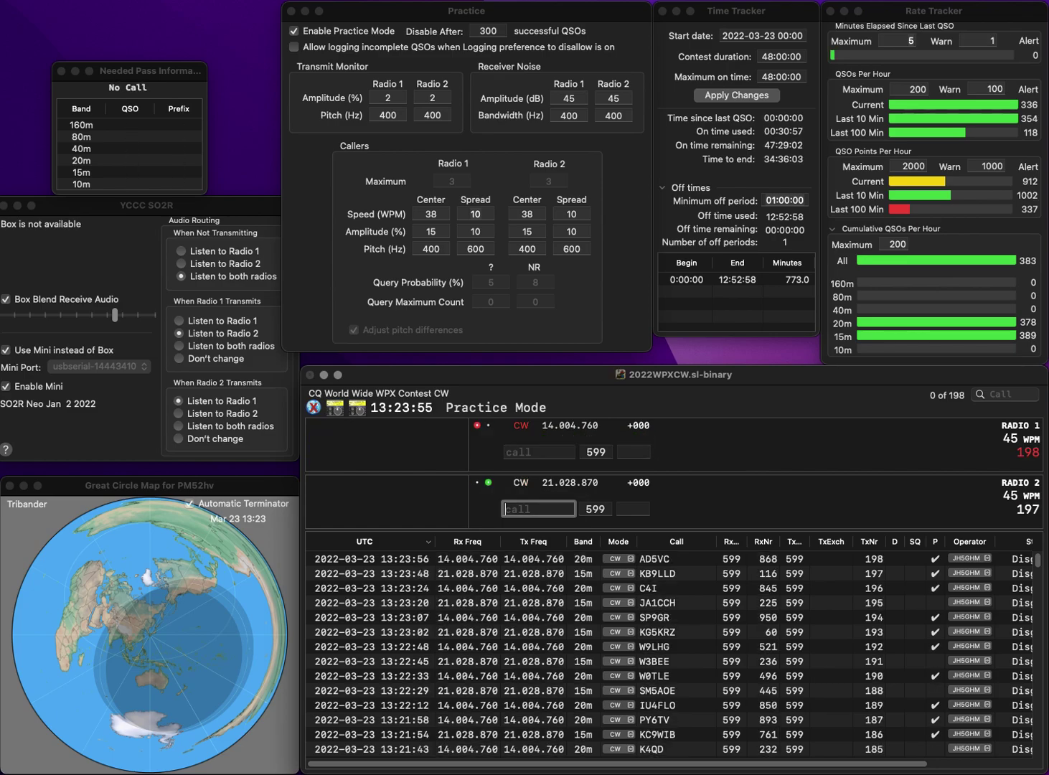
{"action": "type", "text": "K4"}
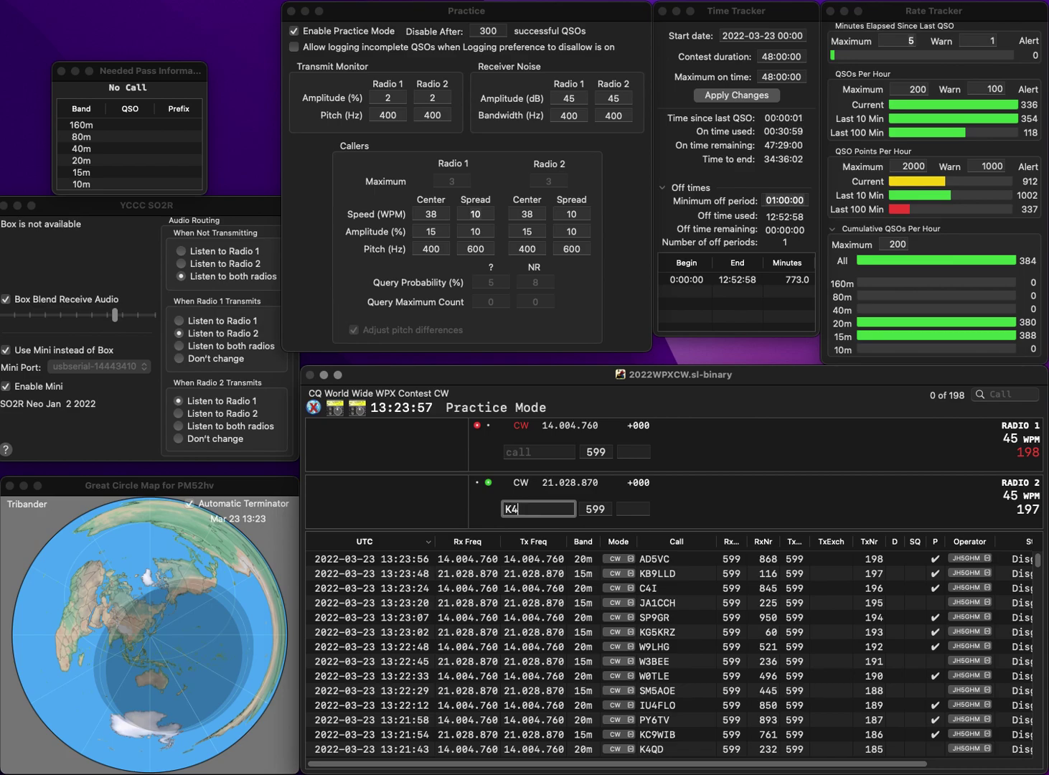
{"action": "key", "text": "Return"}
{"action": "type", "text": "KC"}
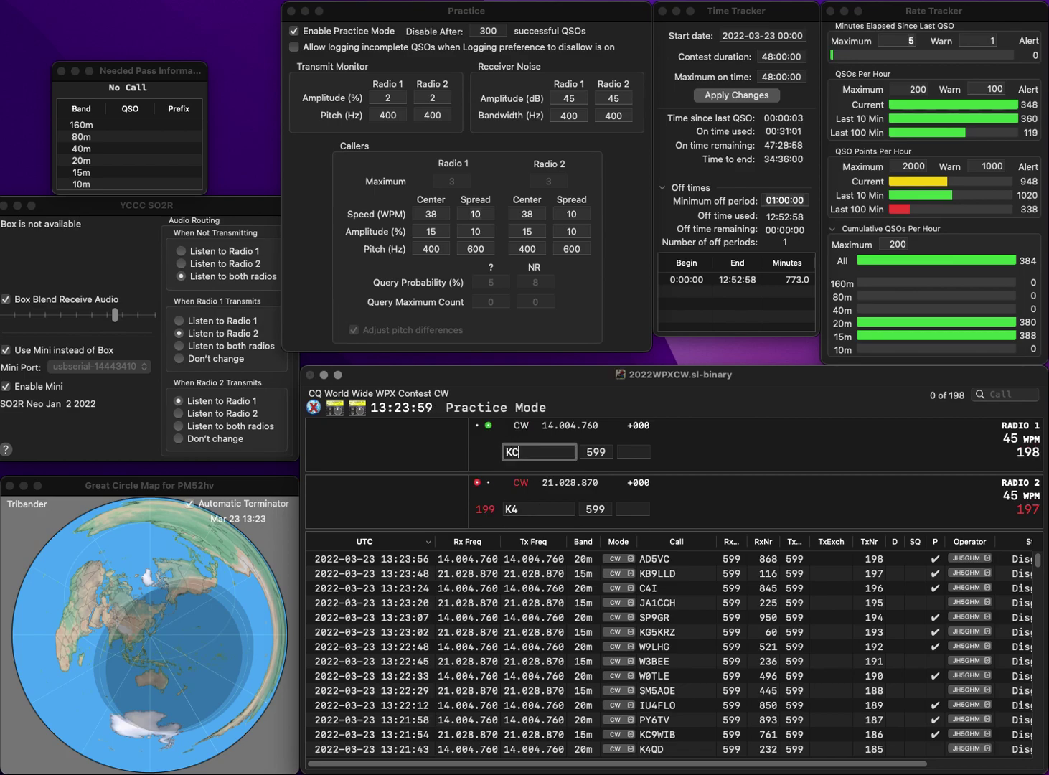
{"action": "type", "text": "9VFI"}
{"action": "key", "text": "Return"}
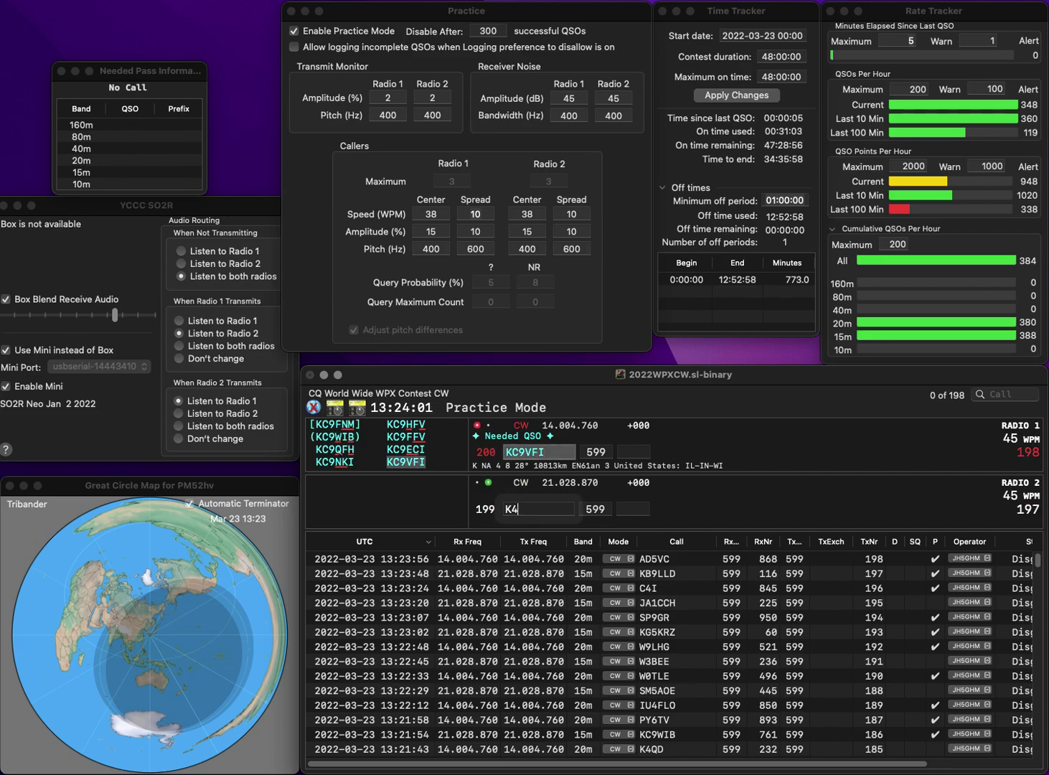
{"action": "type", "text": "DME"}
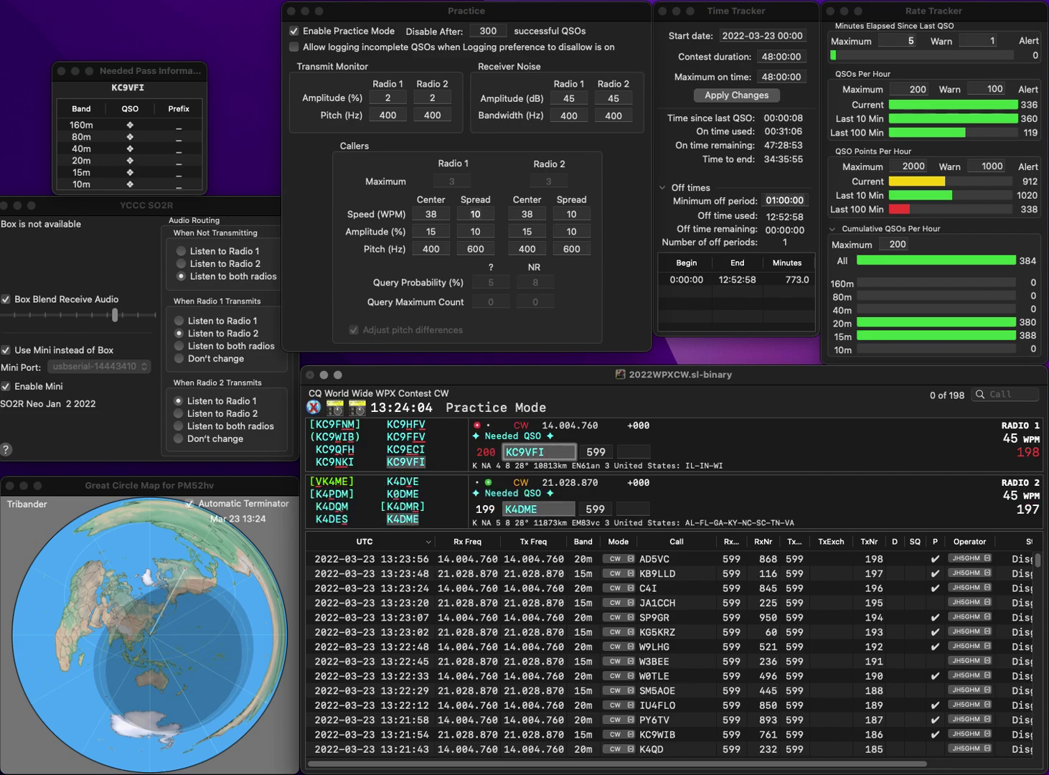
{"action": "key", "text": "Return"}
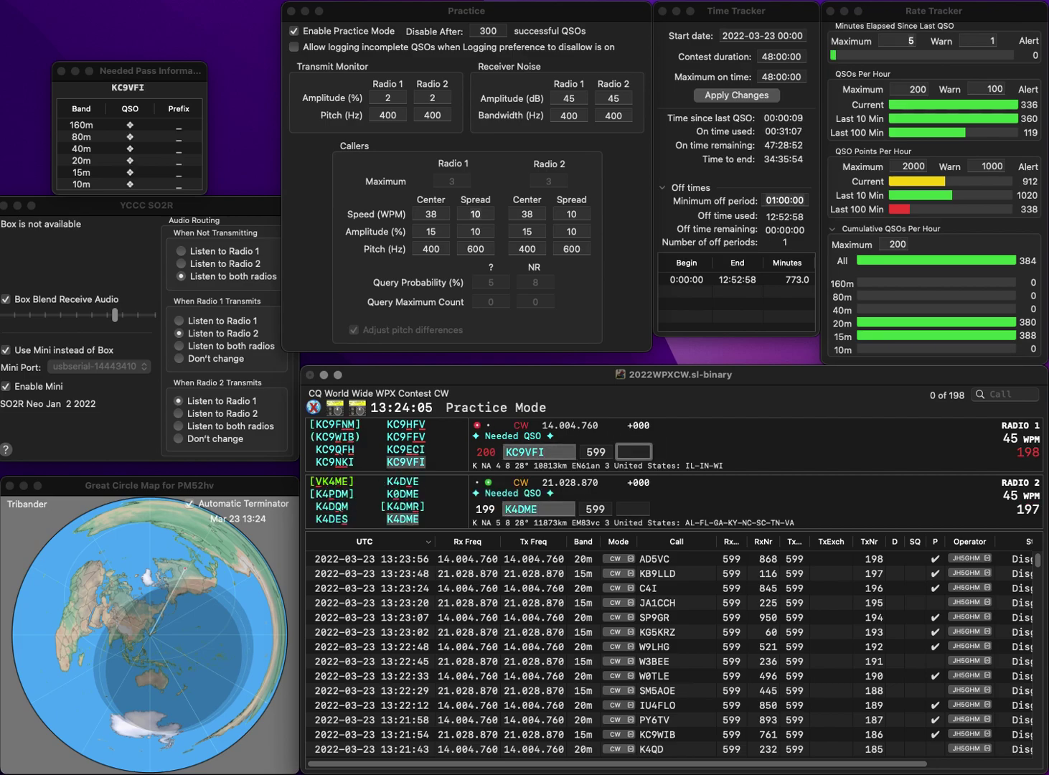
{"action": "type", "text": "567"}
{"action": "key", "text": "Return"}
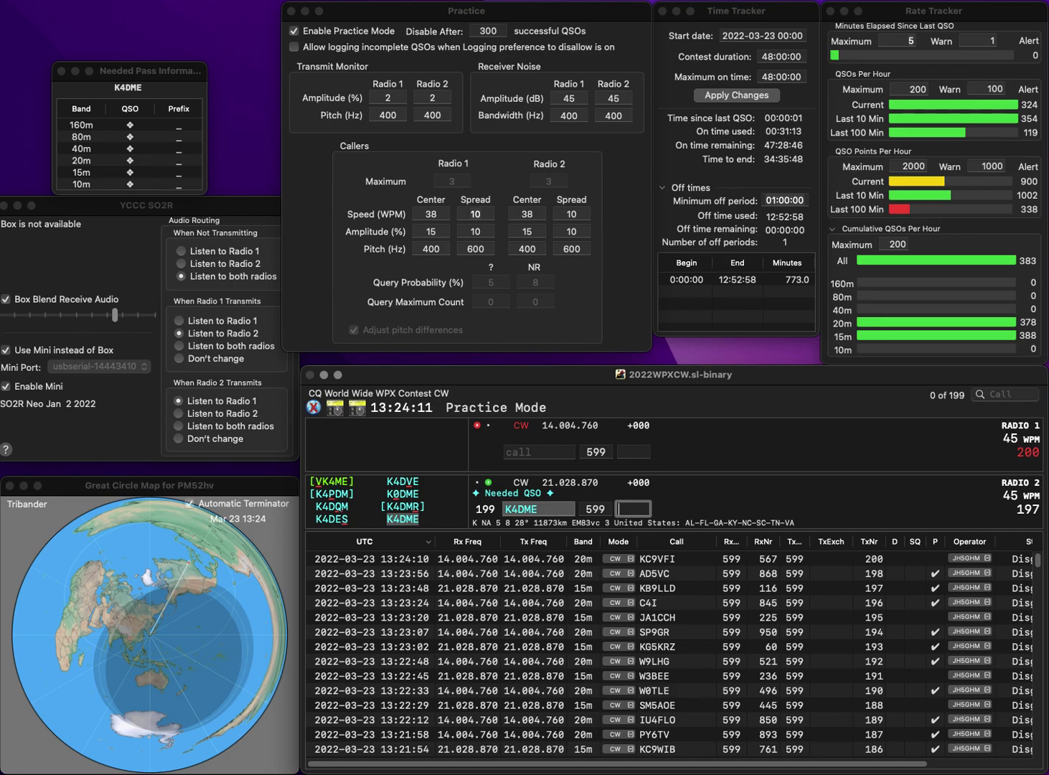
{"action": "type", "text": "931"}
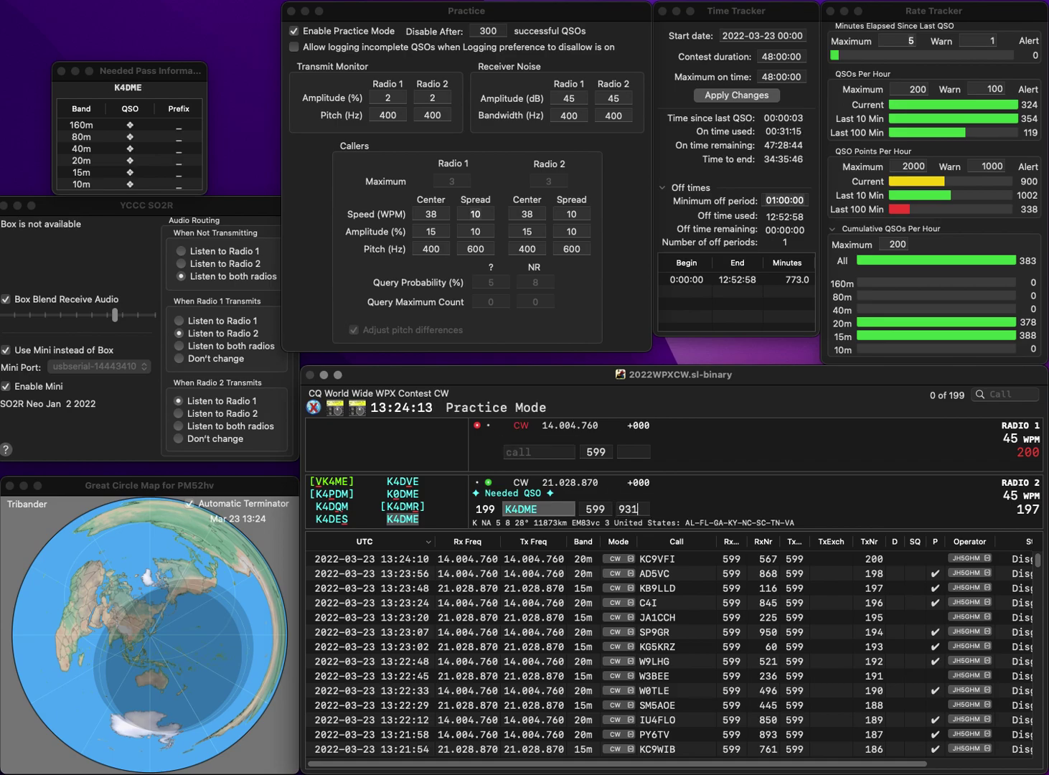
{"action": "key", "text": "Return"}
{"action": "type", "text": "K500"}
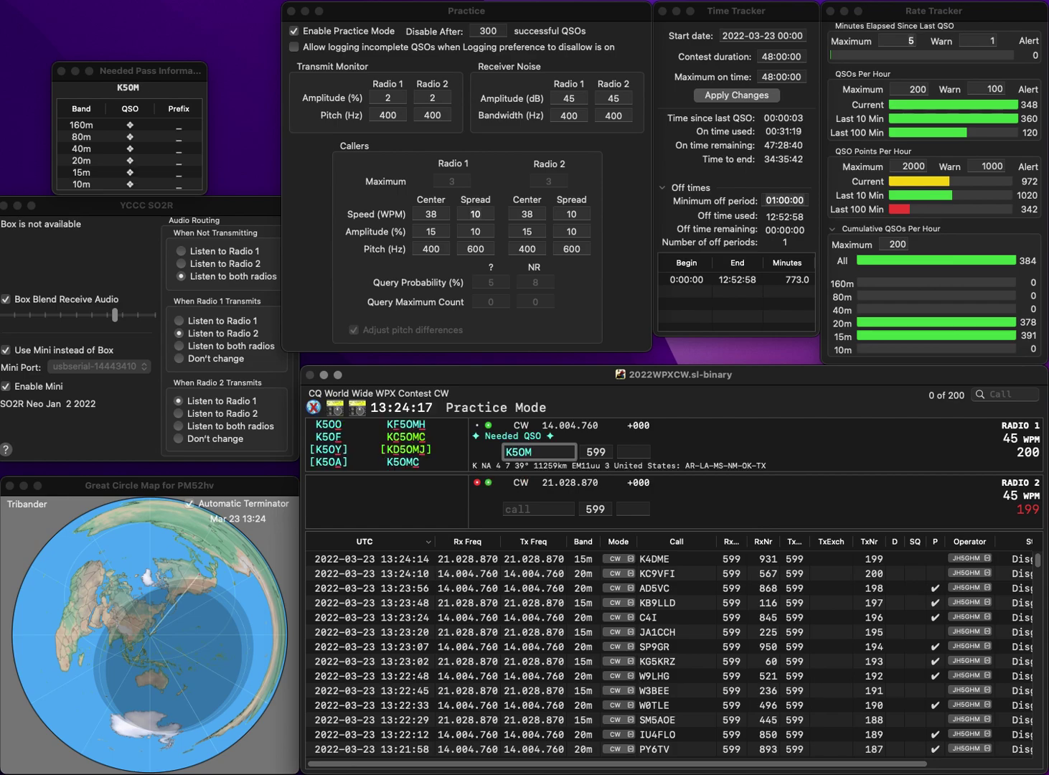
{"action": "key", "text": "Return"}
{"action": "type", "text": "1NDN"}
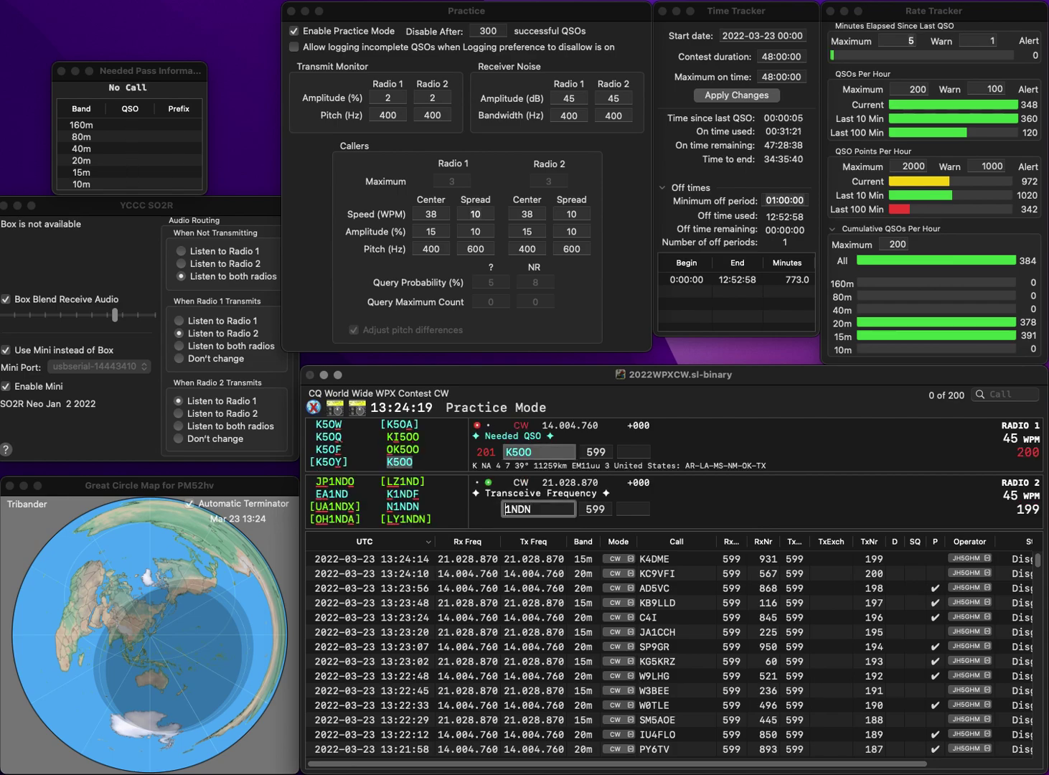
{"action": "type", "text": "K"}
{"action": "key", "text": "Return"}
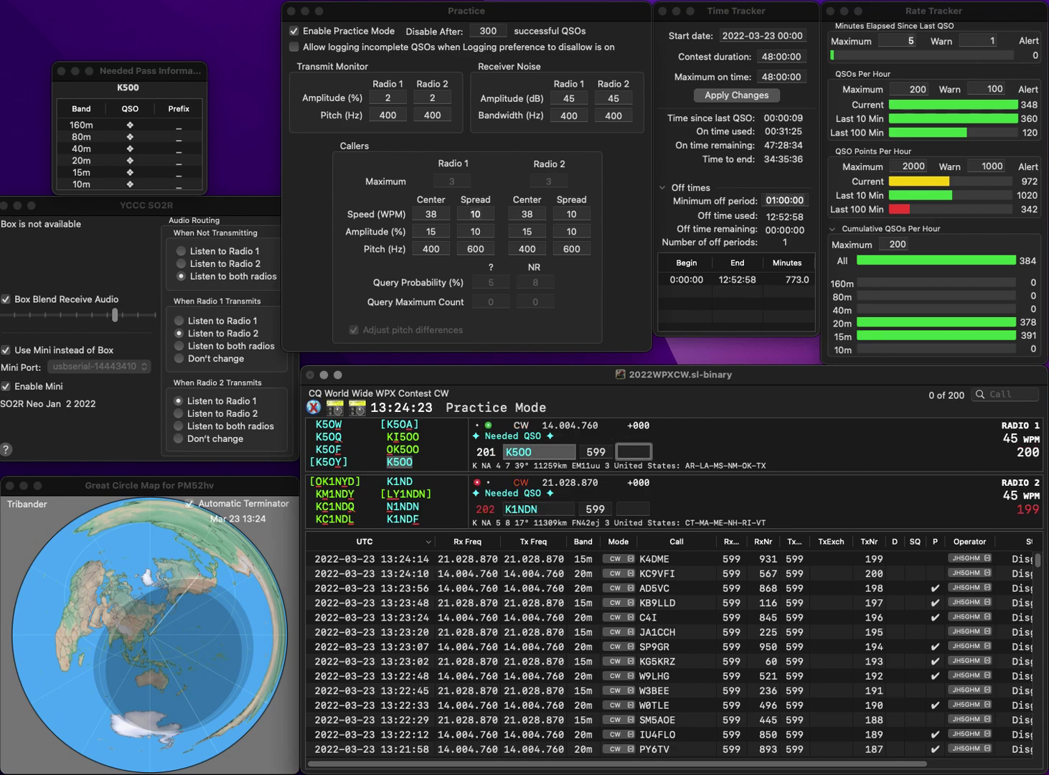
{"action": "type", "text": "355"}
{"action": "key", "text": "Return"}
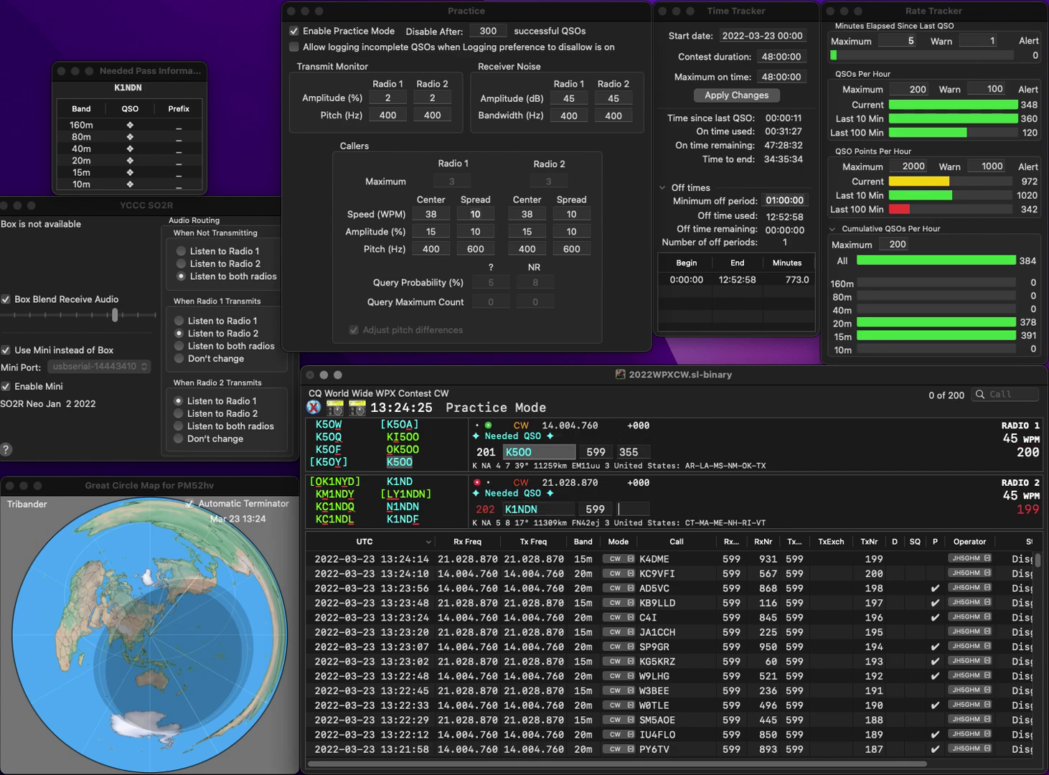
{"action": "key", "text": "Tab"}
{"action": "key", "text": "BackSpace"}
{"action": "type", "text": "N"}
{"action": "key", "text": "Return"}
Copy EU1R on Radio 1 and answer it, and log N1NDN on Radio 2 with received number 70.
{"action": "type", "text": "EU1R"}
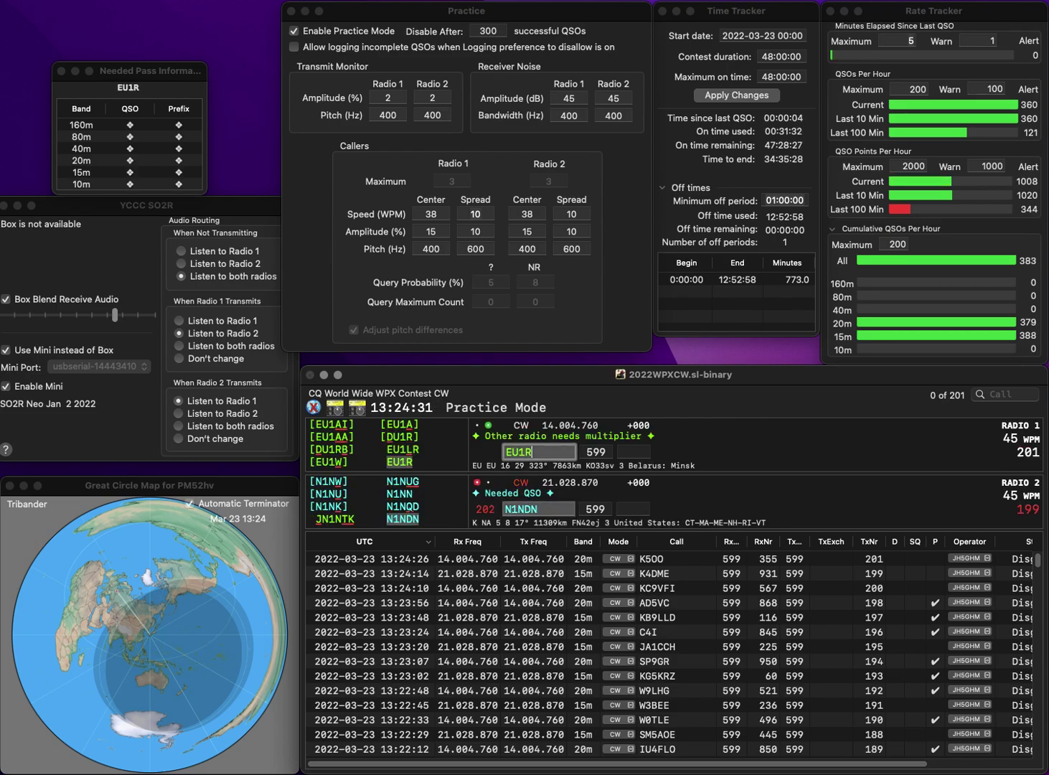
{"action": "left_click", "coordinate": [507, 509]}
{"action": "key", "text": "Tab"}
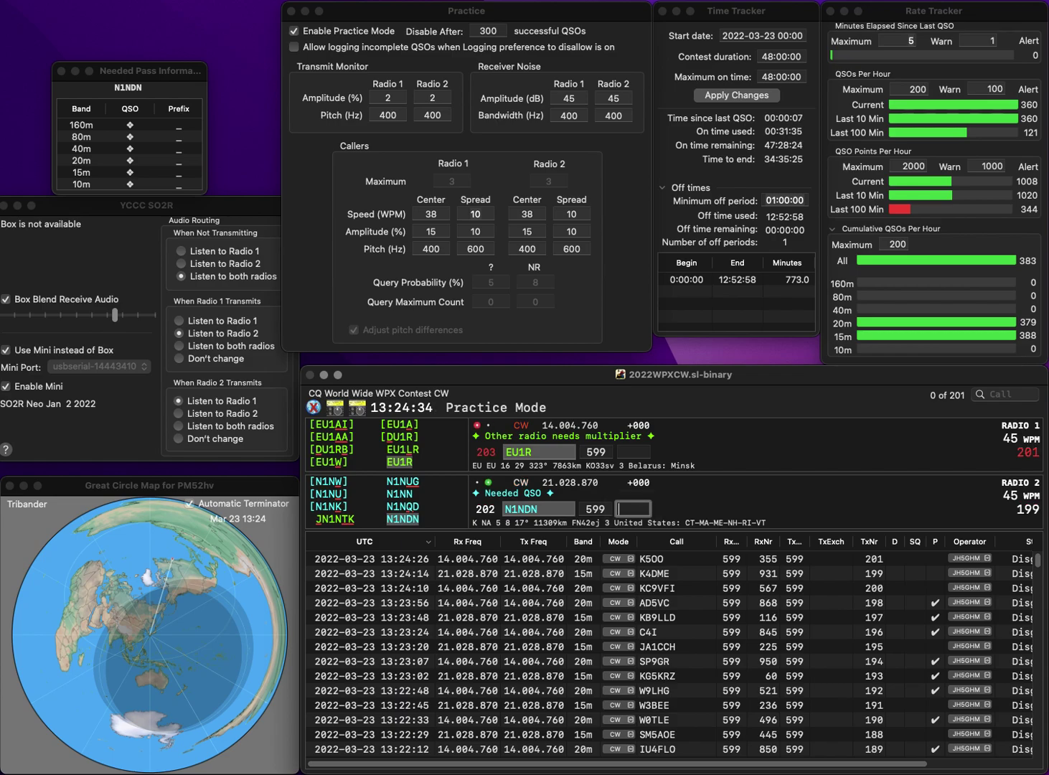
{"action": "key", "text": "Return"}
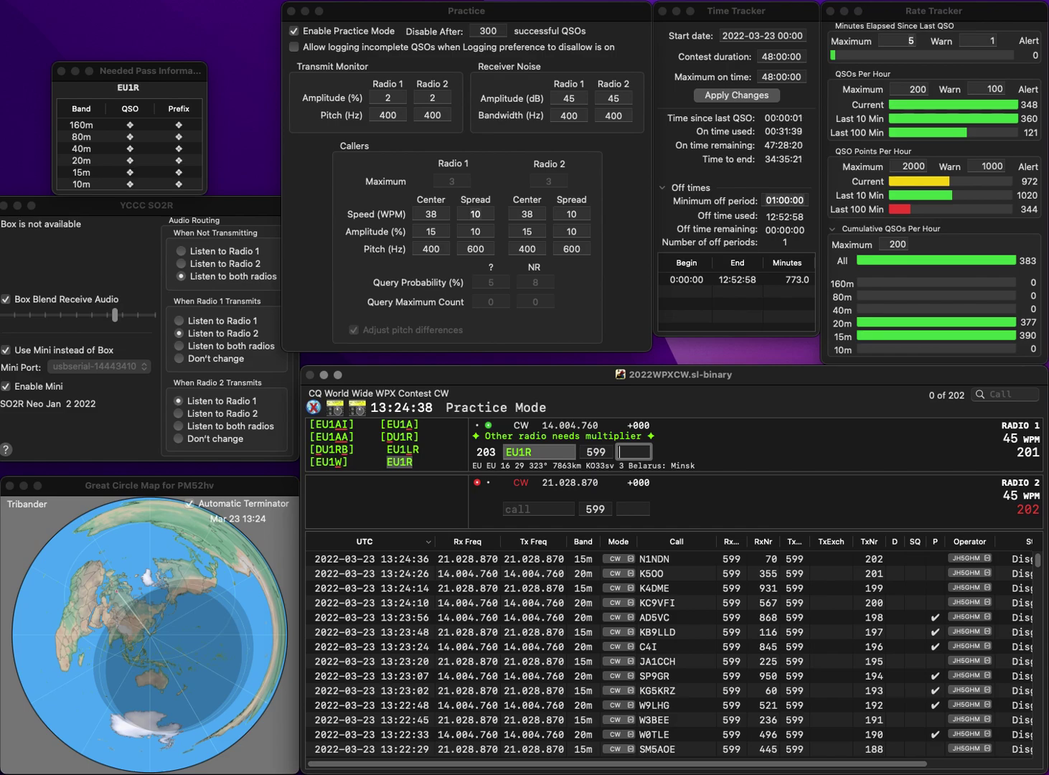
Correct the Radio 1 call to EV1R and answer it again.
{"action": "key", "text": "space"}
{"action": "key", "text": "Left"}
{"action": "key", "text": "Left"}
{"action": "key", "text": "BackSpace"}
{"action": "type", "text": "V"}
{"action": "key", "text": "Return"}
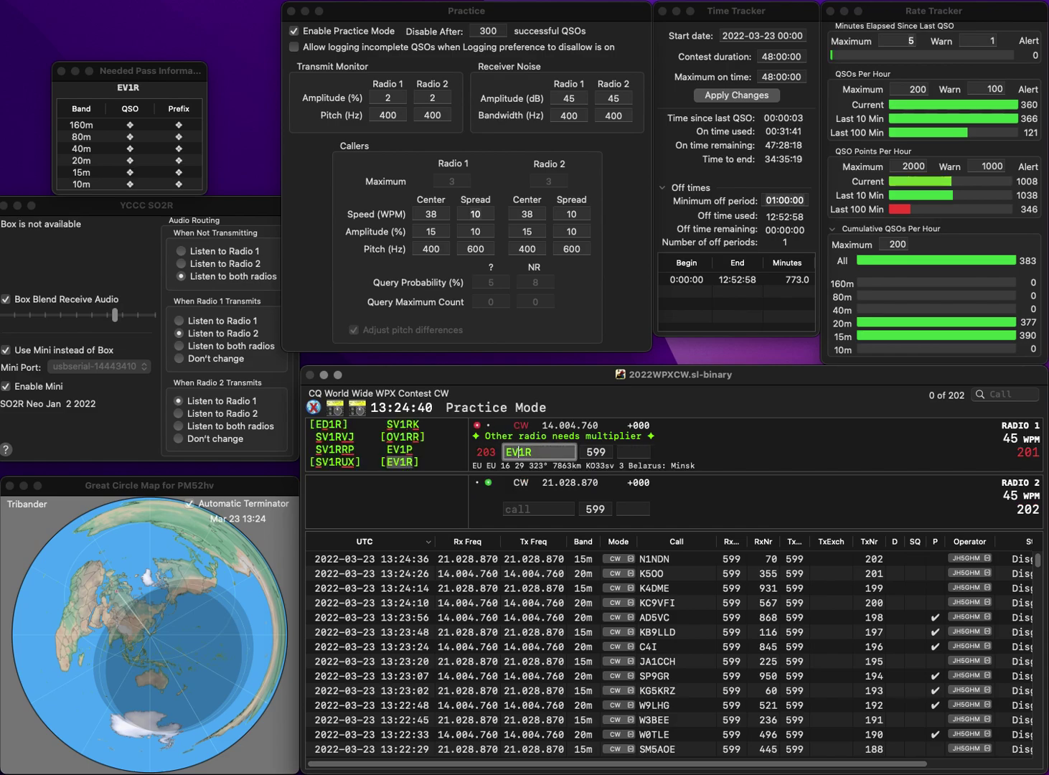
Copy the partial call 5P on Radio 2 and log EV1R on Radio 1 with received number 614.
{"action": "type", "text": "5P"}
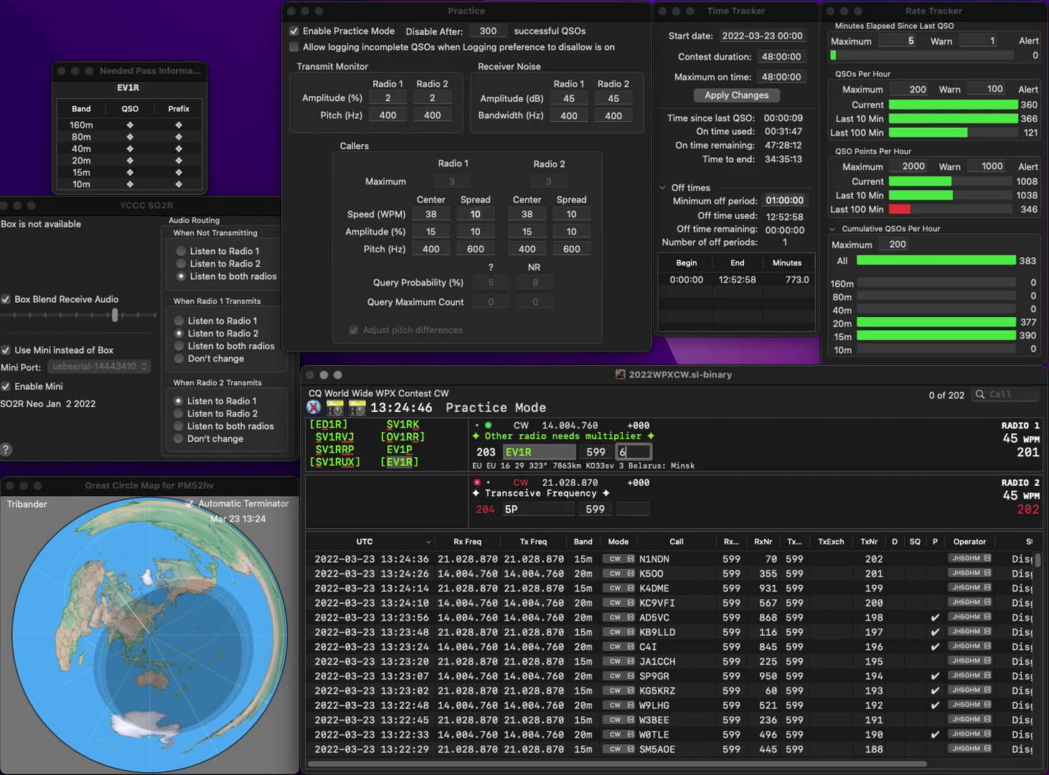
{"action": "type", "text": "4"}
{"action": "key", "text": "Return"}
{"action": "type", "text": "EA"}
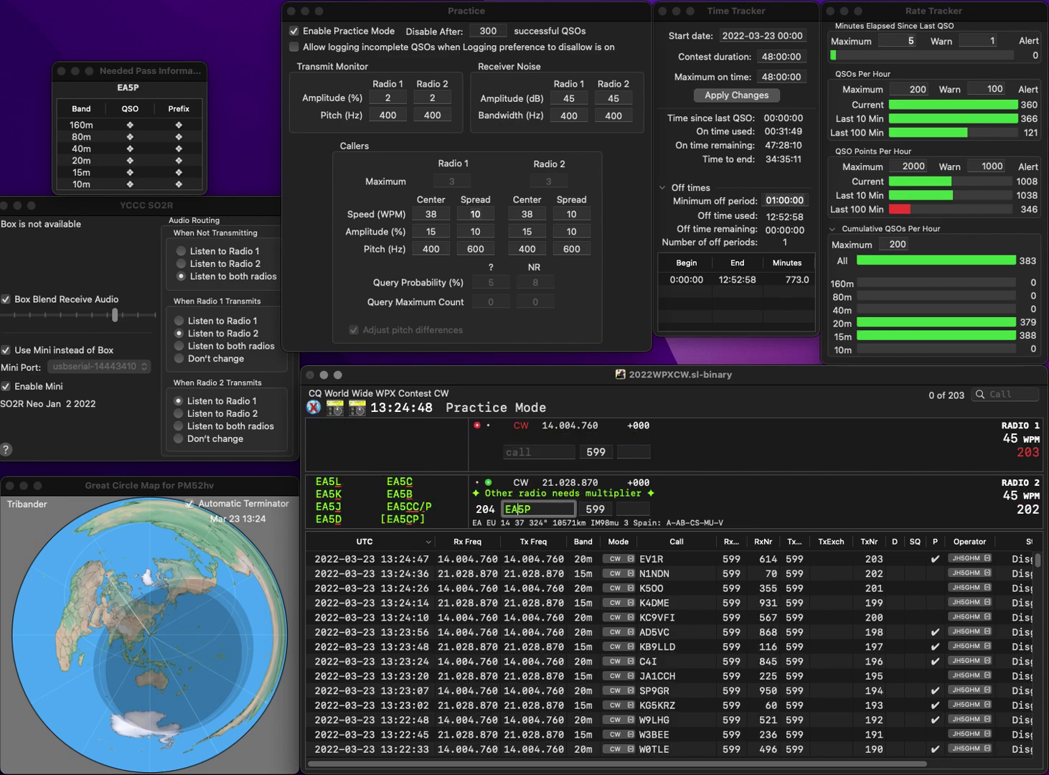
{"action": "key", "text": "Delete"}
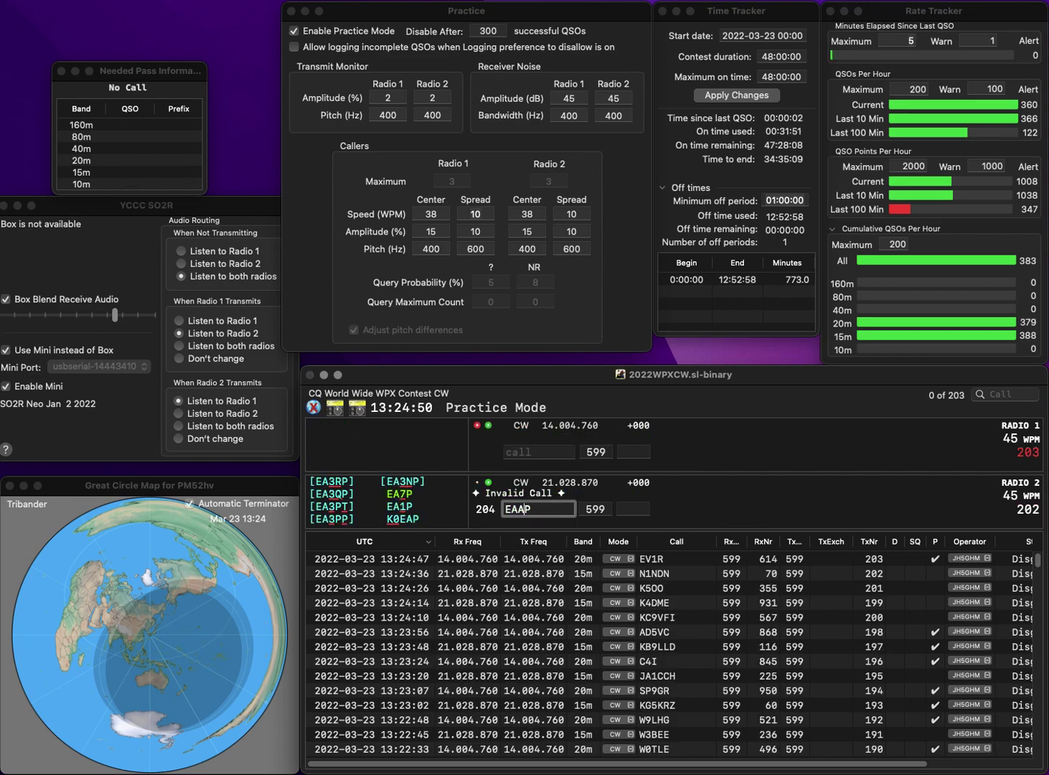
{"action": "type", "text": "AS"}
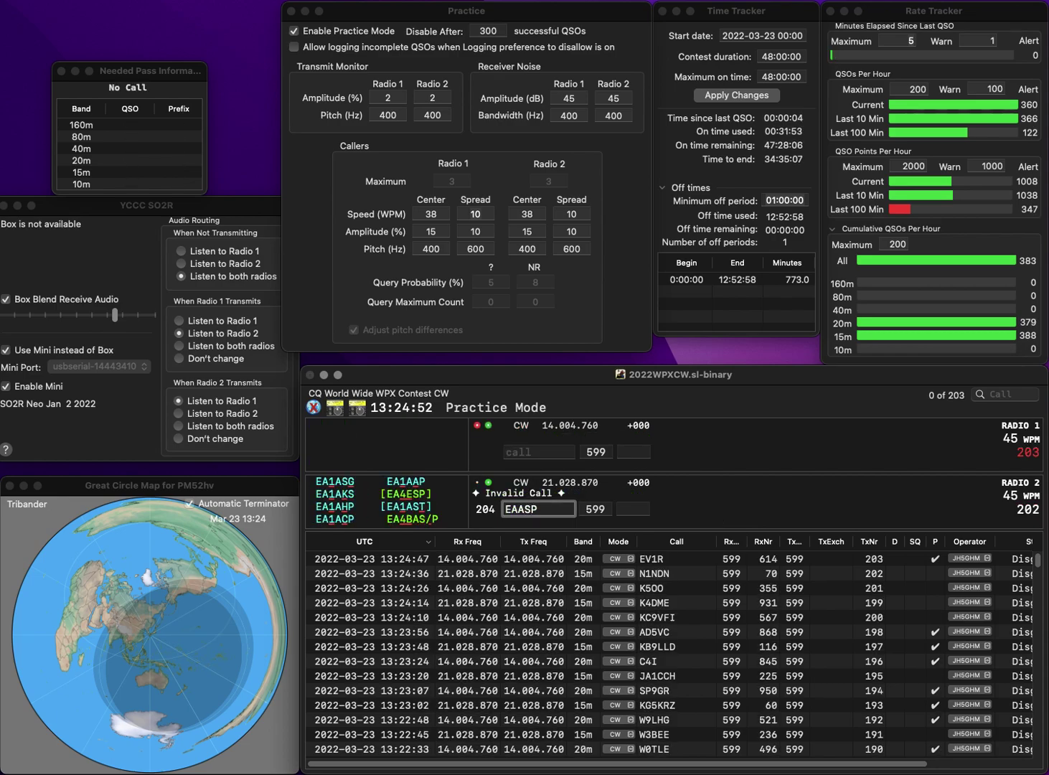
{"action": "type", "text": "1"}
{"action": "key", "text": "Return"}
{"action": "type", "text": "DL7UFA"}
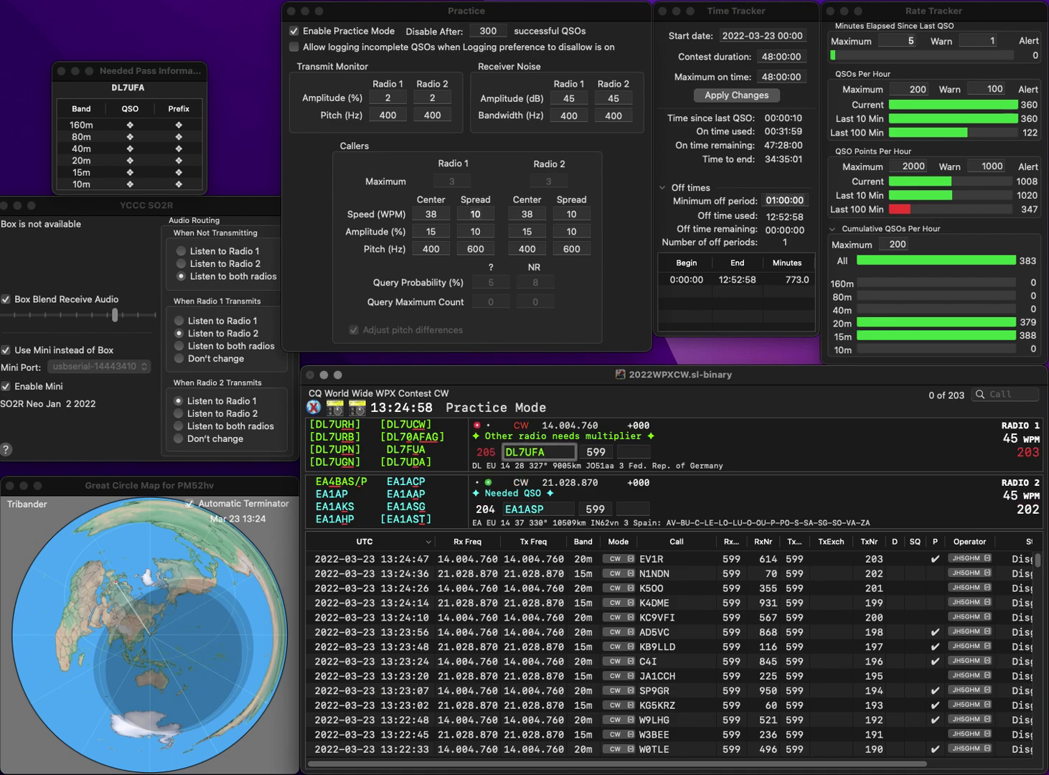
{"action": "key", "text": "Return"}
{"action": "key", "text": "Delete"}
{"action": "type", "text": "H"}
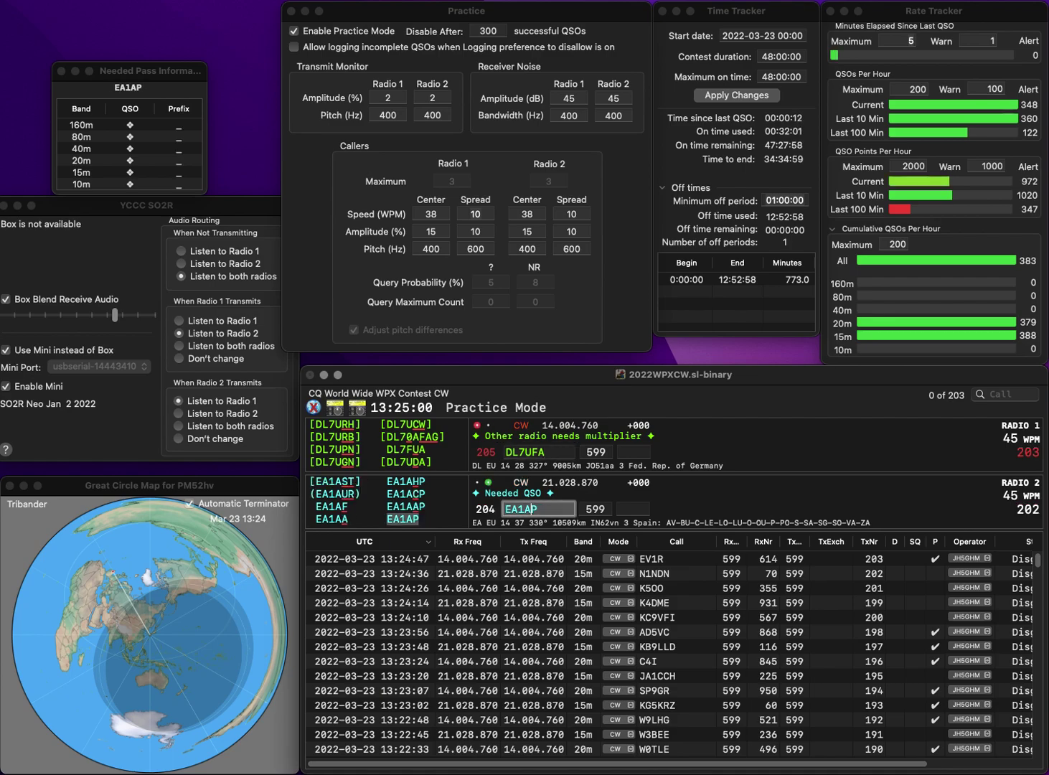
{"action": "key", "text": "Return"}
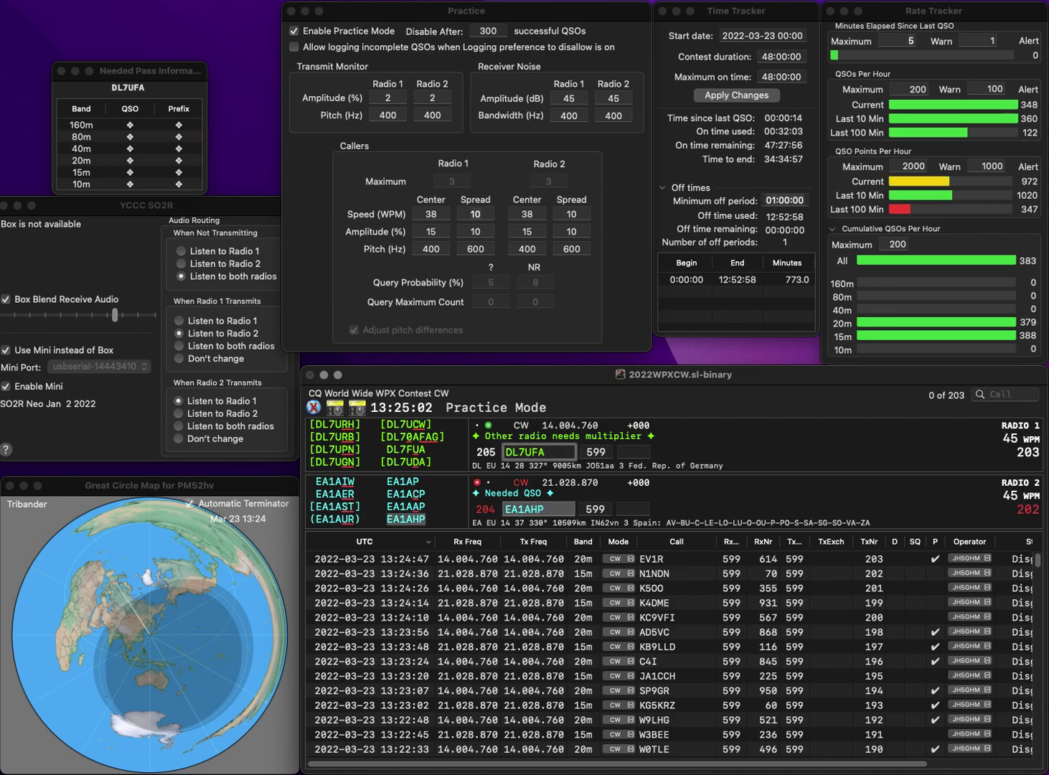
{"action": "key", "text": "BackSpace"}
{"action": "type", "text": "F"}
{"action": "key", "text": "Delete"}
{"action": "type", "text": "U"}
{"action": "key", "text": "Return"}
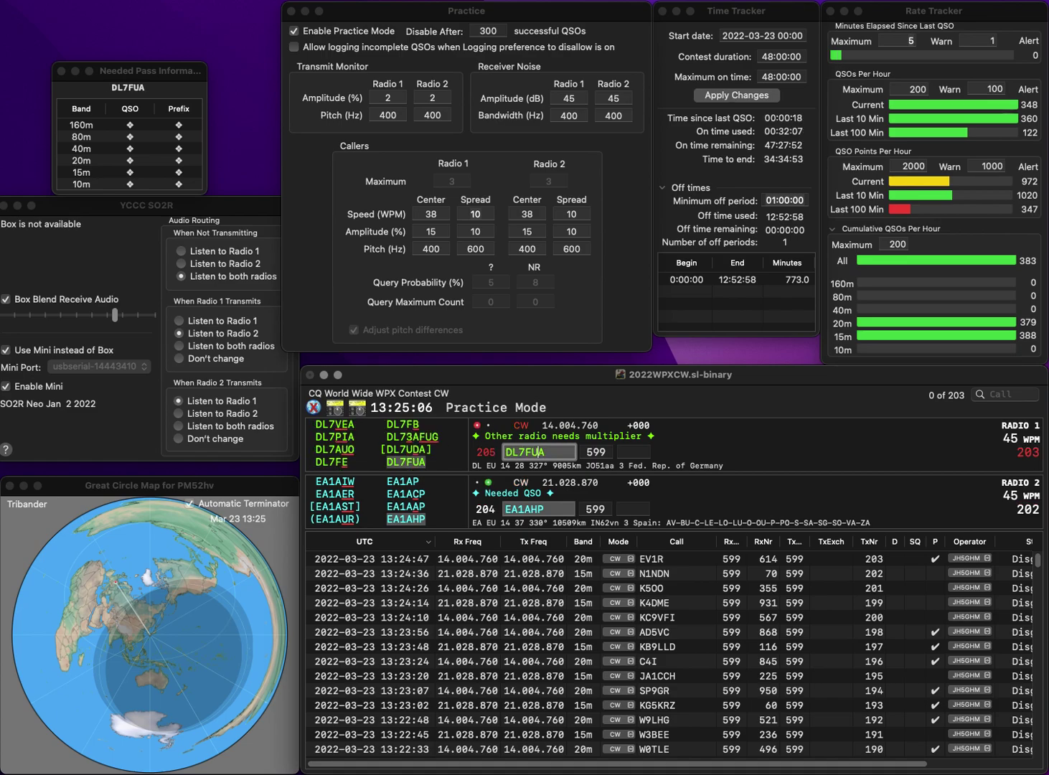
{"action": "key", "text": "space"}
{"action": "type", "text": "45"}
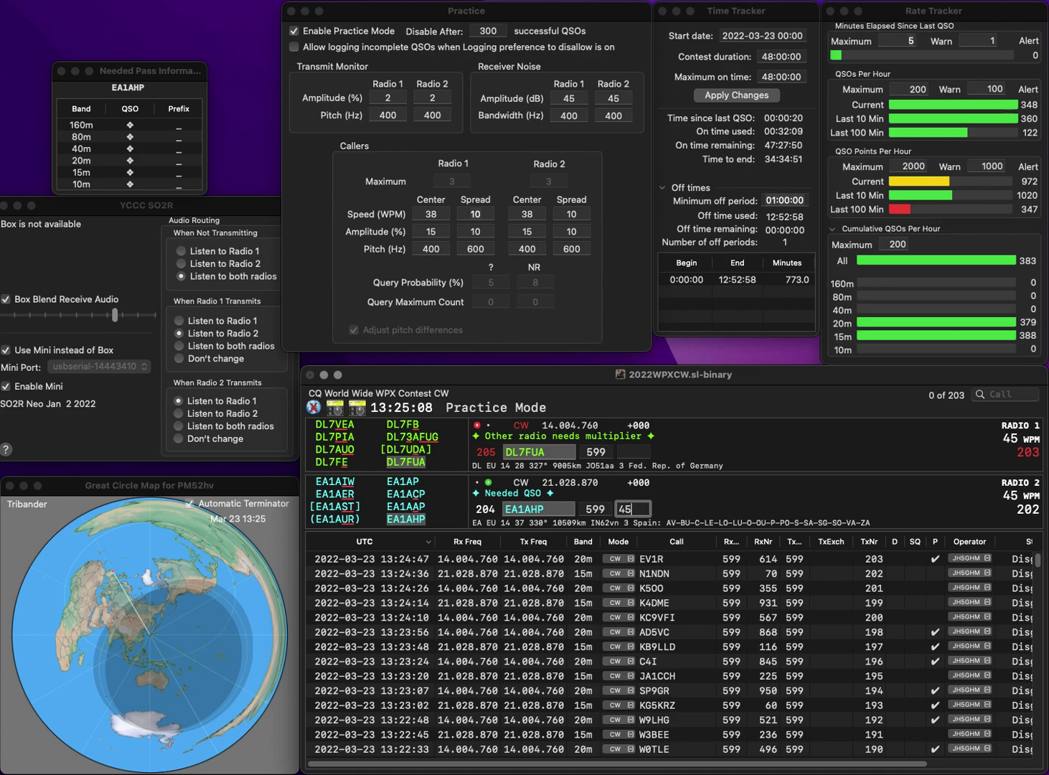
{"action": "type", "text": "6"}
{"action": "key", "text": "Return"}
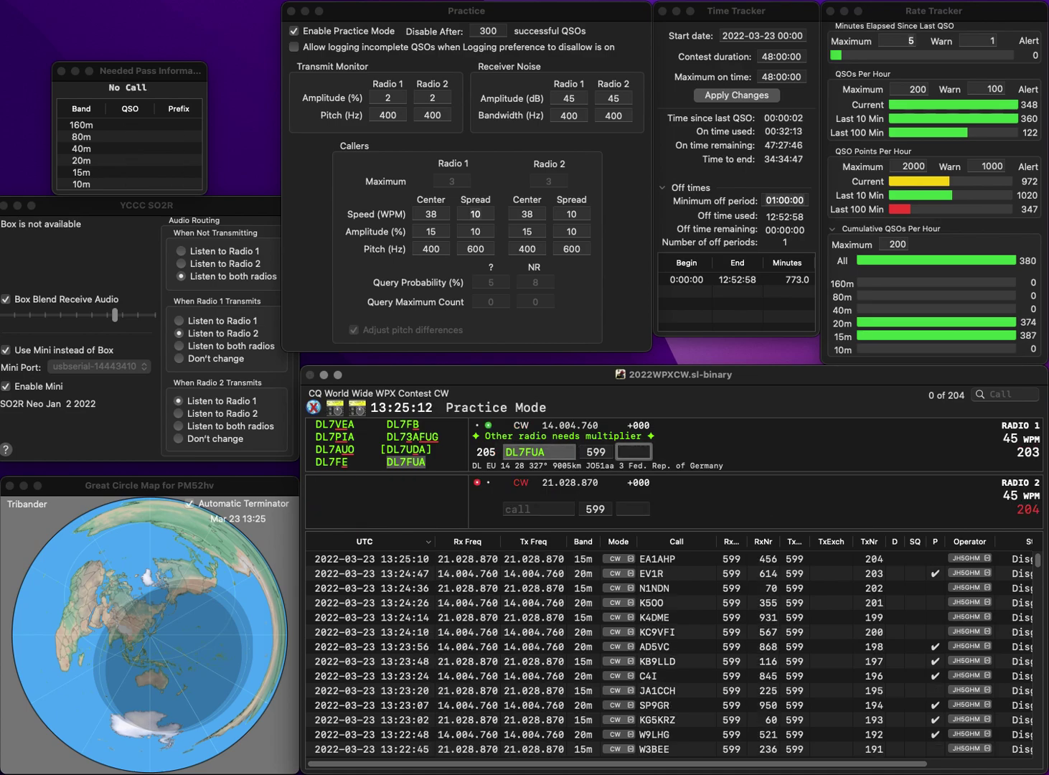
{"action": "type", "text": "94"}
{"action": "key", "text": "Return"}
{"action": "type", "text": "7"}
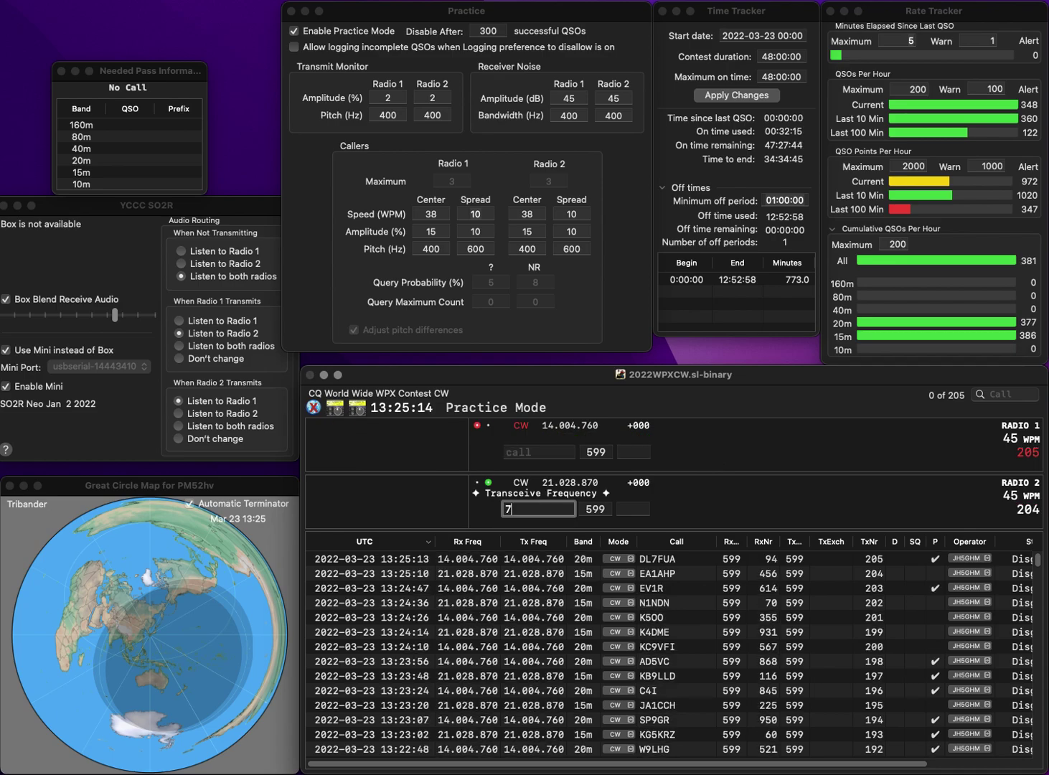
{"action": "key", "text": "Left"}
{"action": "type", "text": "N"}
{"action": "key", "text": "Return"}
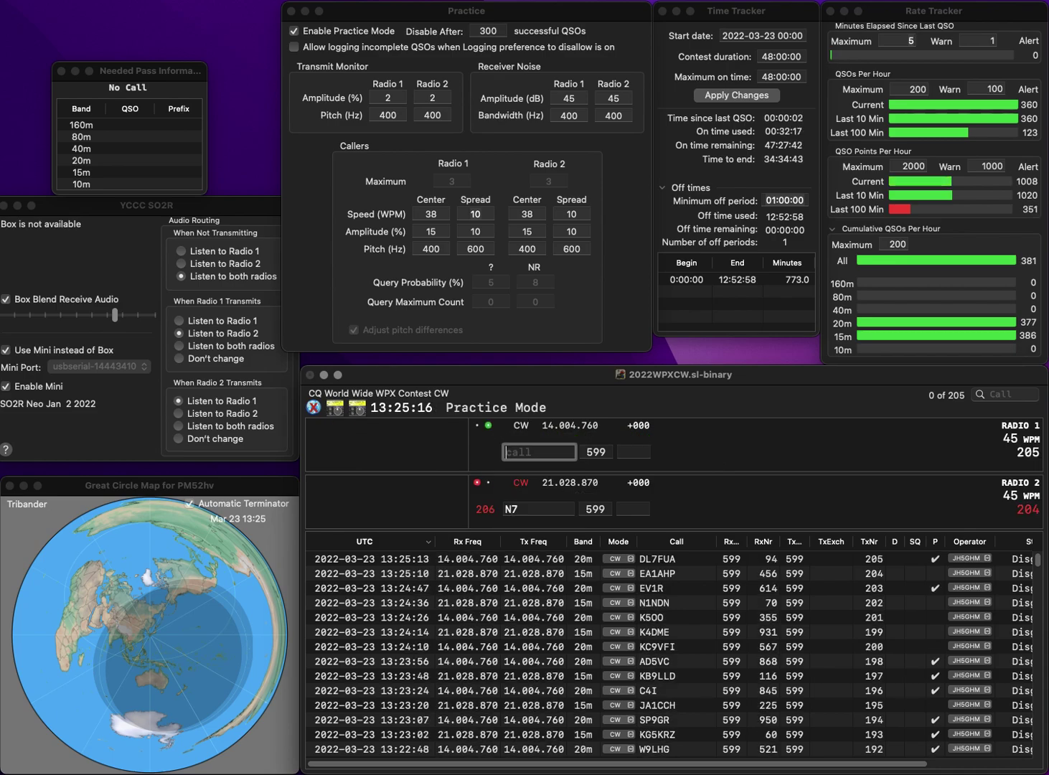
{"action": "type", "text": "JA1"}
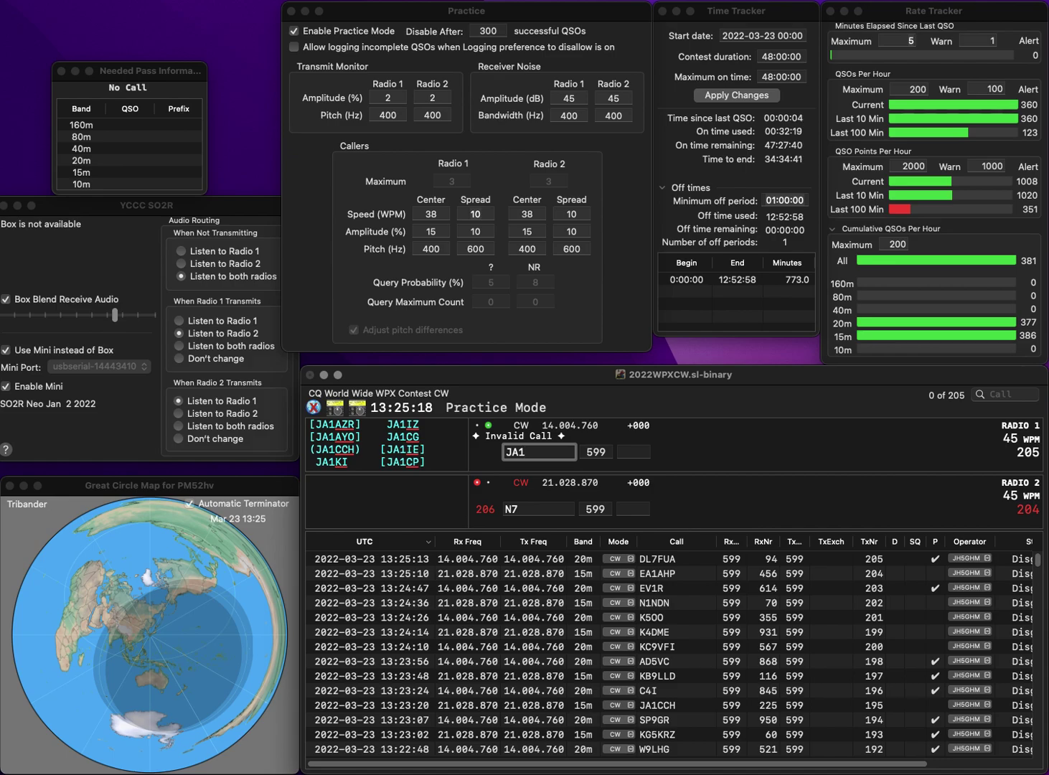
{"action": "type", "text": "VVH"}
{"action": "key", "text": "Return"}
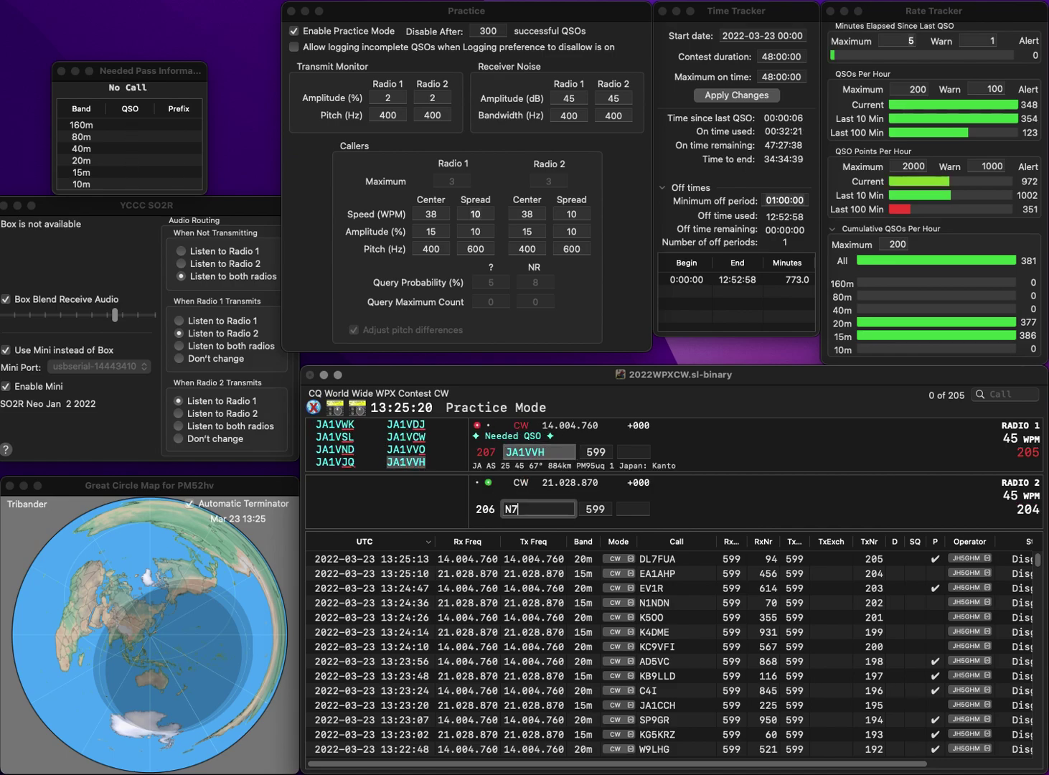
Complete the Radio 2 call as N7KA and answer it, and log JA1VVH on Radio 1 with received number 762.
{"action": "type", "text": "KA"}
{"action": "key", "text": "Return"}
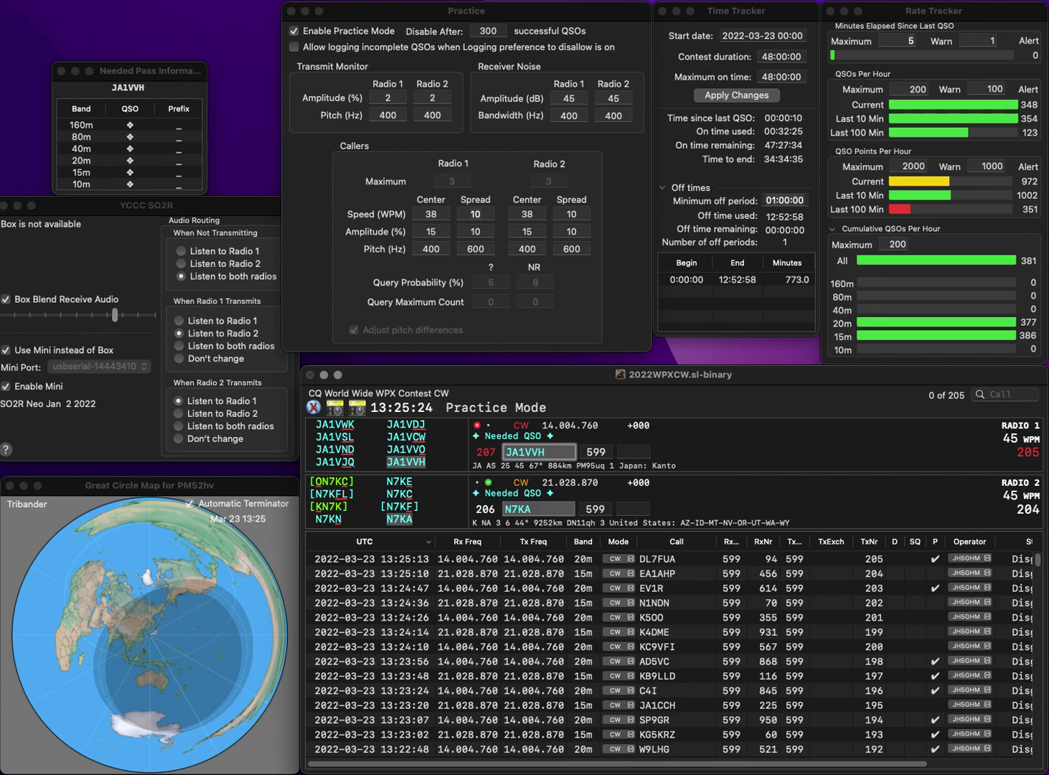
{"action": "key", "text": "space"}
{"action": "type", "text": "762"}
{"action": "key", "text": "Return"}
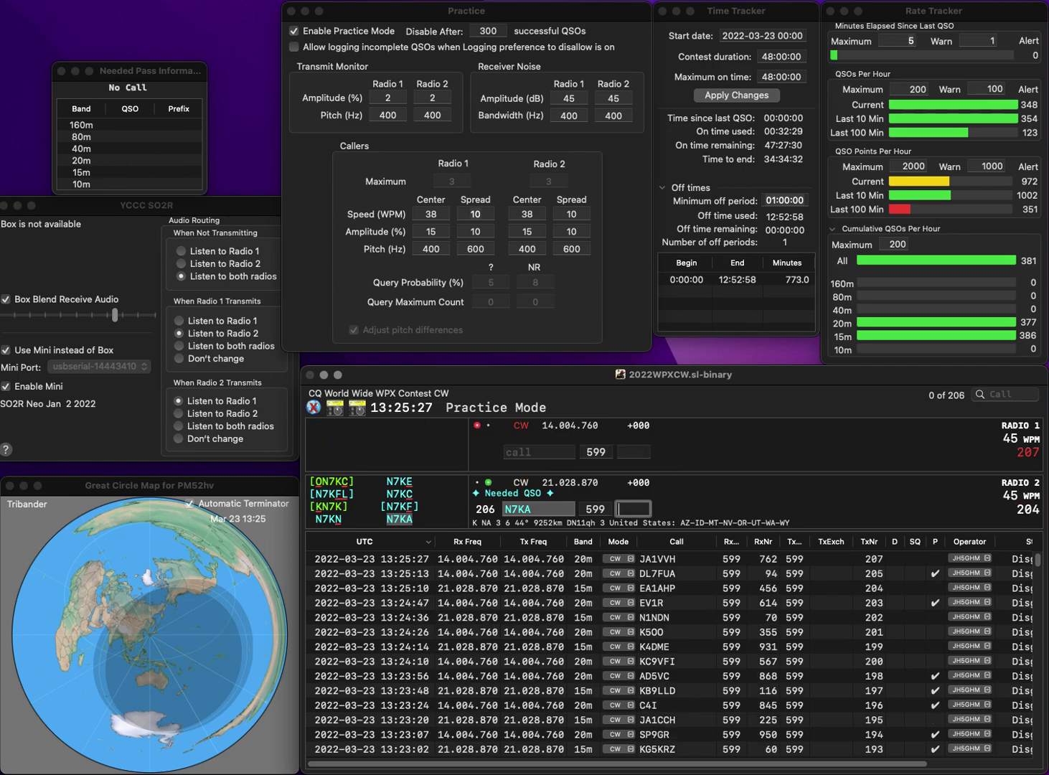
Log N7KA on Radio 2 with received number 644, and copy IK8YOQ on Radio 1 and answer it.
{"action": "type", "text": "644"}
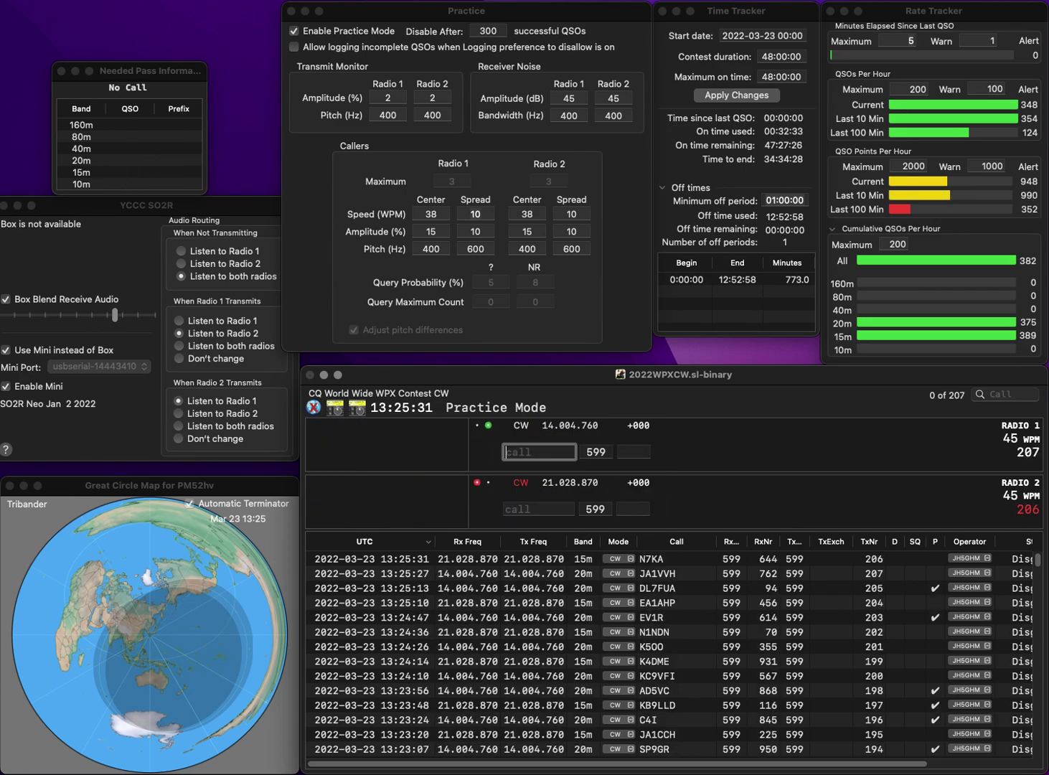
{"action": "type", "text": "K8Y"}
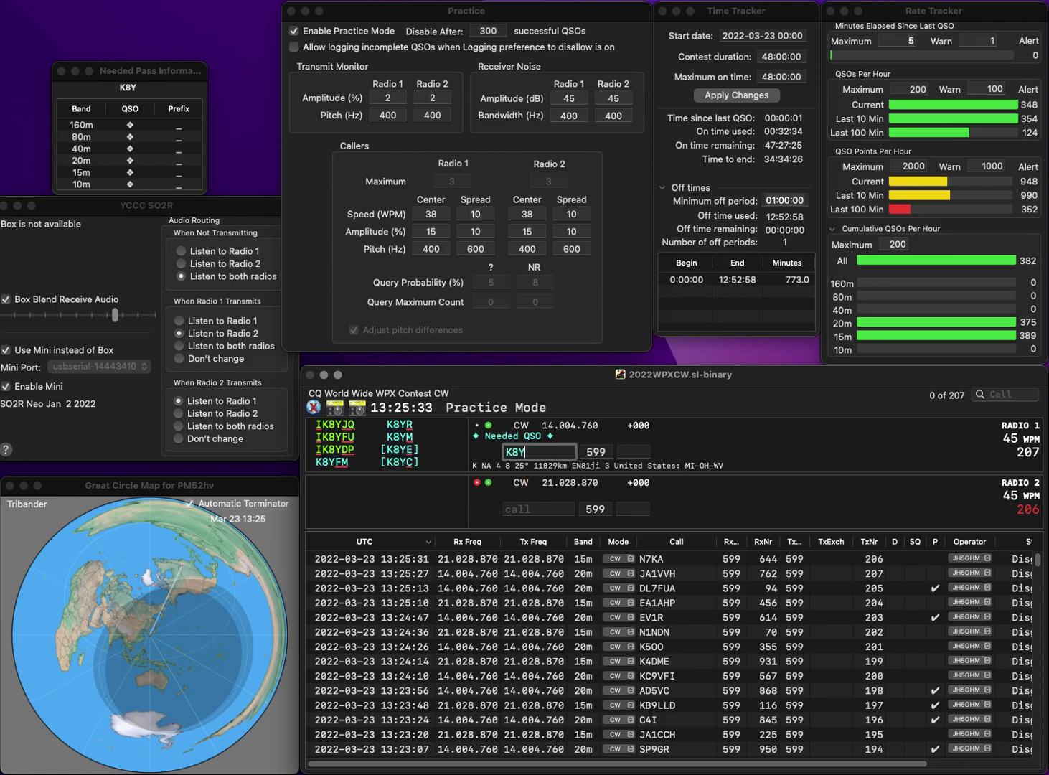
{"action": "type", "text": "OQ"}
{"action": "key", "text": "Home"}
{"action": "type", "text": "I"}
{"action": "key", "text": "Return"}
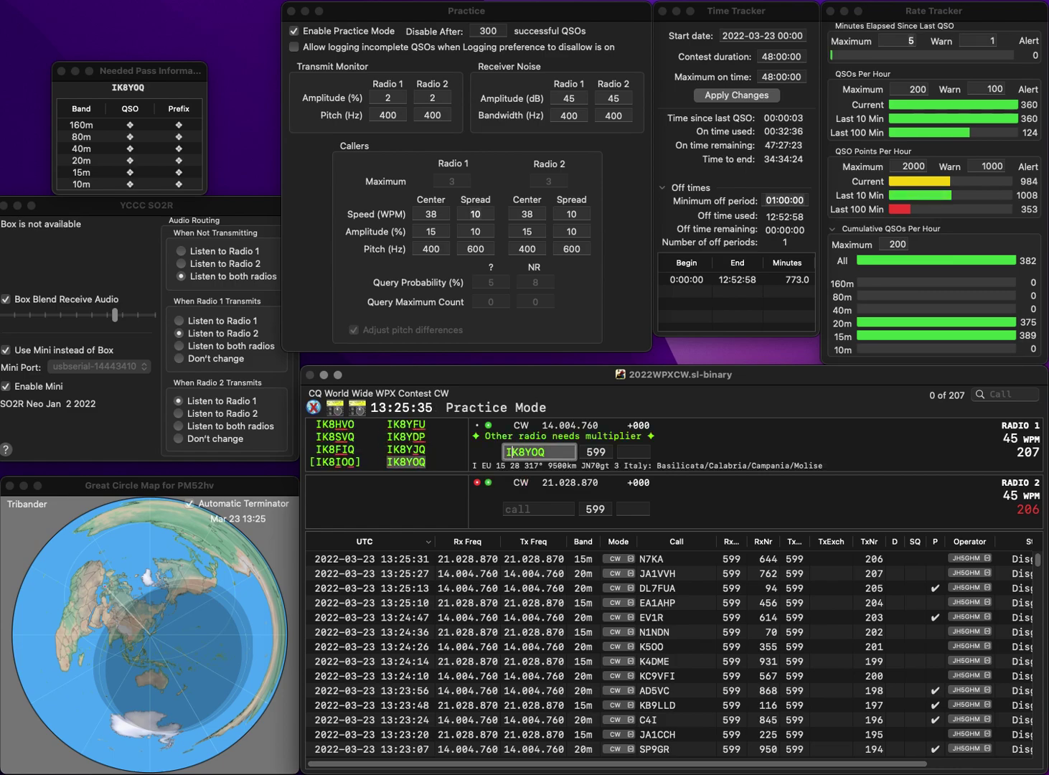
Copy the call F5ITN on Radio 2 and answer it.
{"action": "type", "text": "F5ITN"}
{"action": "key", "text": "Return"}
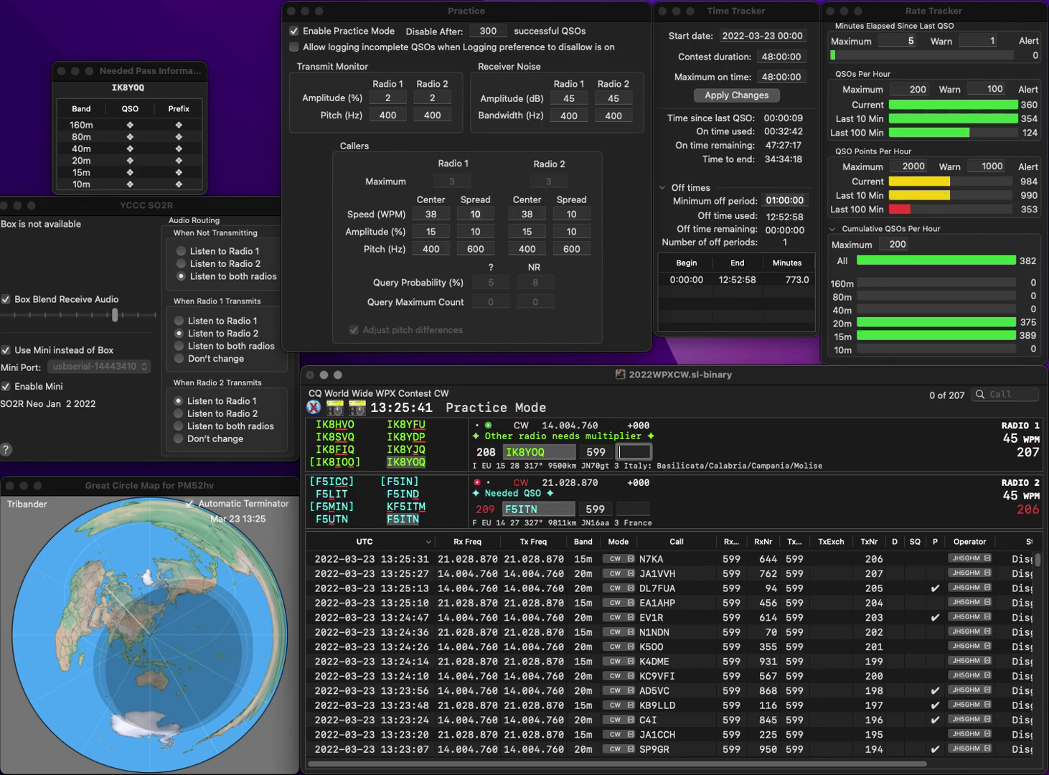
{"action": "type", "text": "78"}
{"action": "key", "text": "Return"}
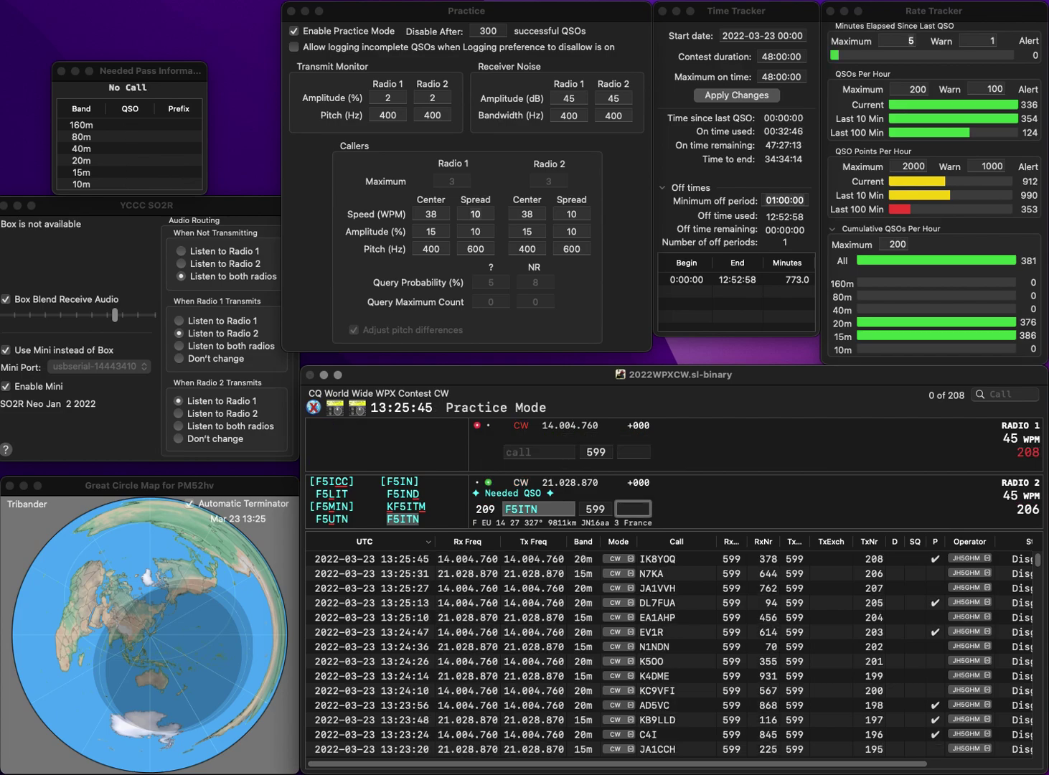
{"action": "type", "text": "158"}
{"action": "key", "text": "Return"}
{"action": "type", "text": "M1"}
{"action": "type", "text": "0"}
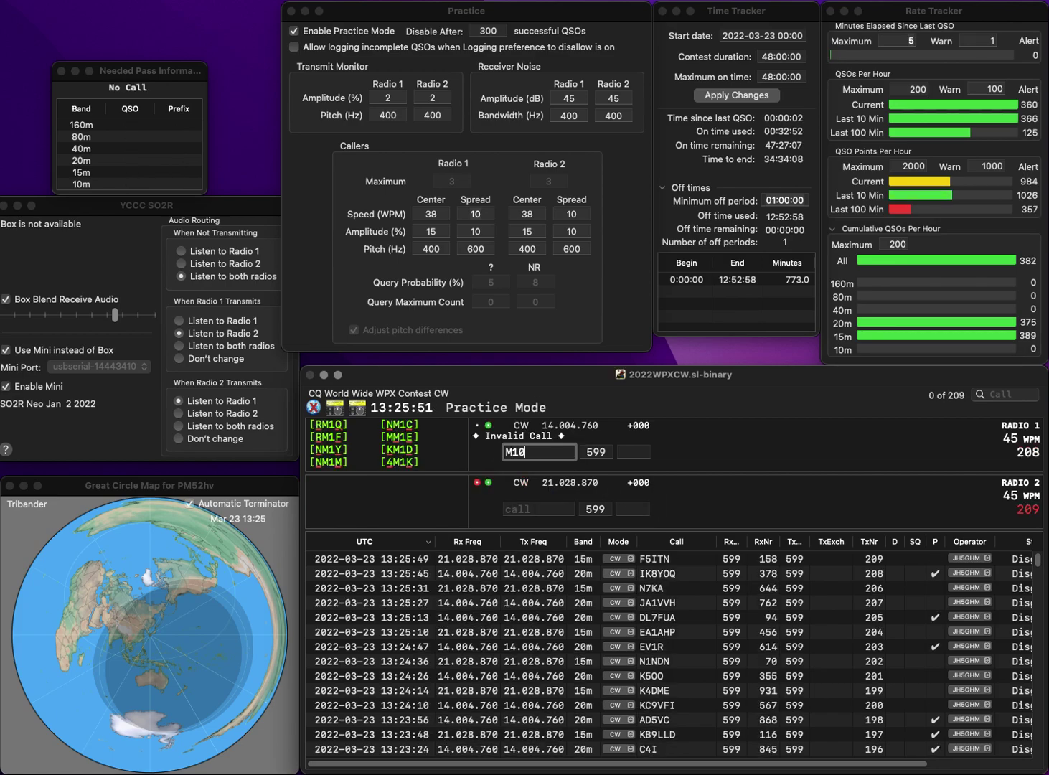
{"action": "type", "text": "CCA"}
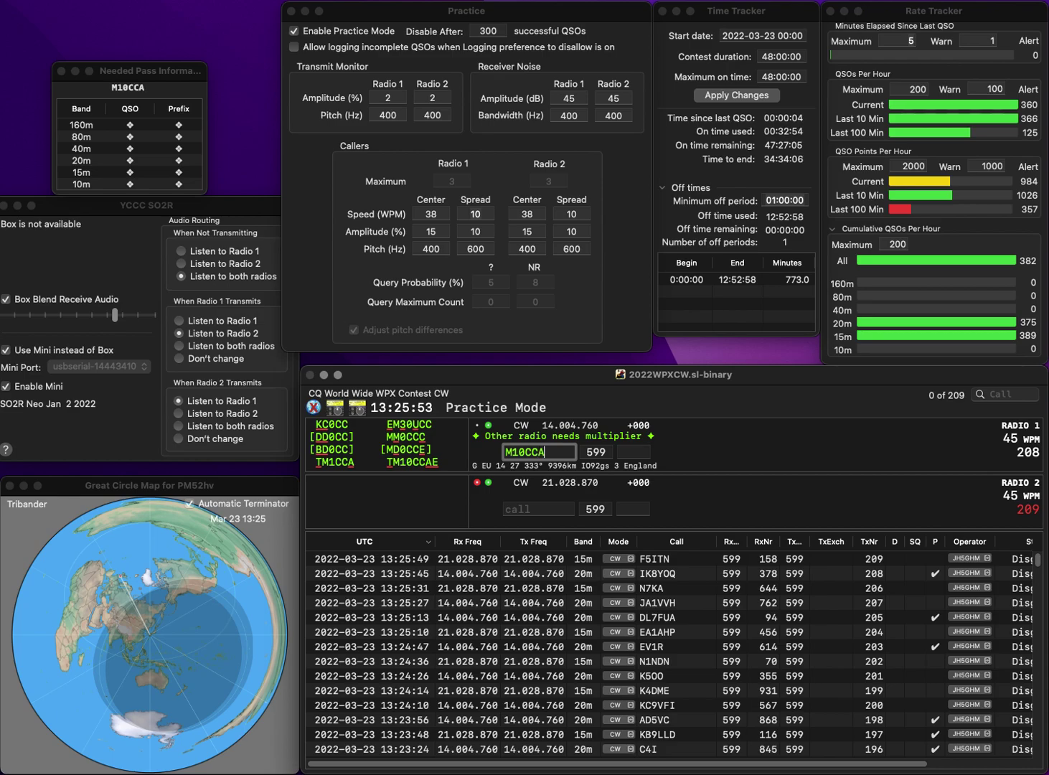
{"action": "type", "text": "E"}
{"action": "key", "text": "Down"}
{"action": "key", "text": "Return"}
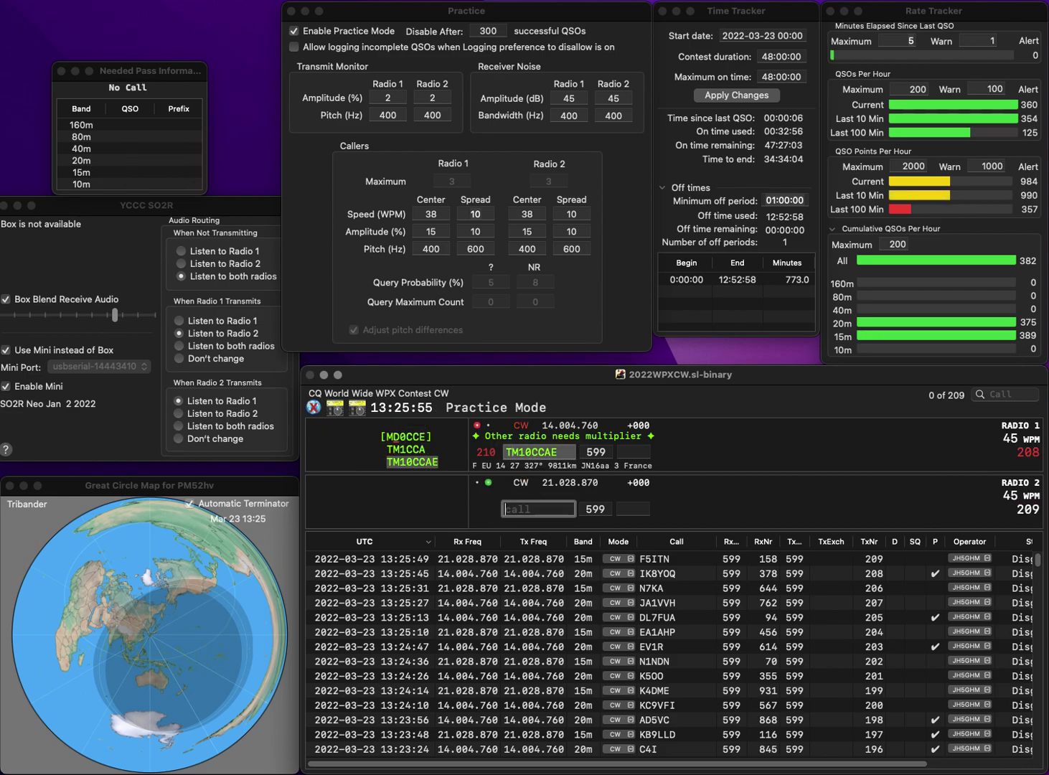
{"action": "type", "text": "SV2LK"}
{"action": "key", "text": "Left"}
{"action": "key", "text": "Left"}
{"action": "key", "text": "BackSpace"}
{"action": "type", "text": "1"}
{"action": "key", "text": "Return"}
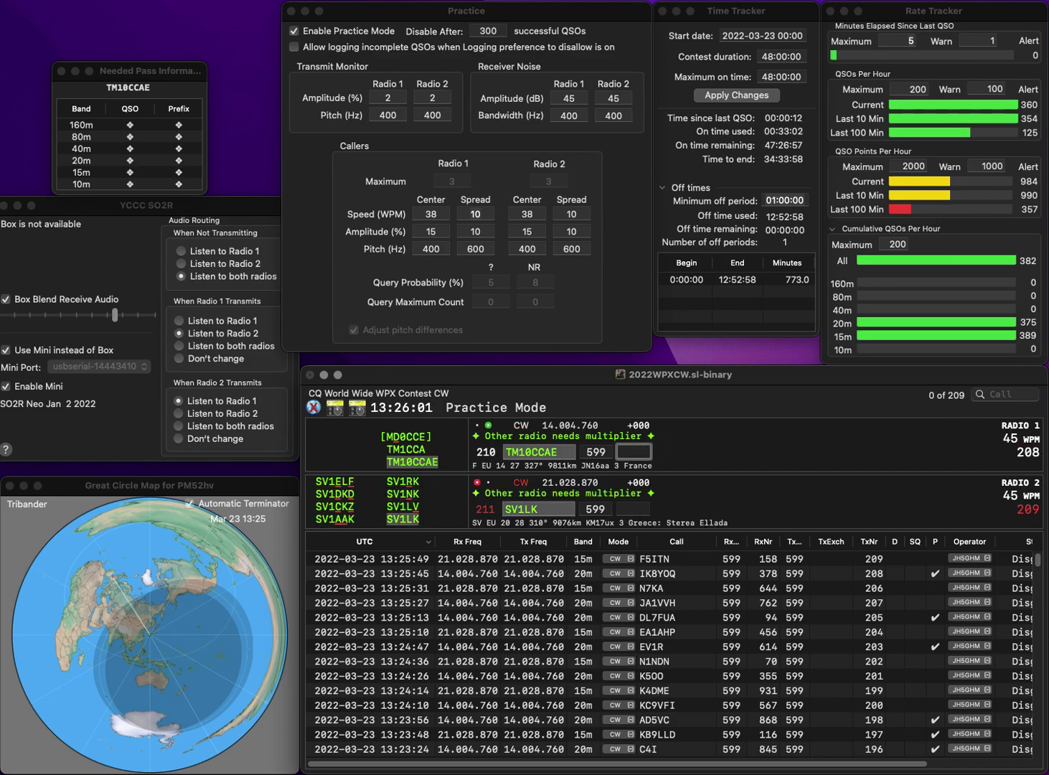
{"action": "type", "text": "350"}
{"action": "key", "text": "Return"}
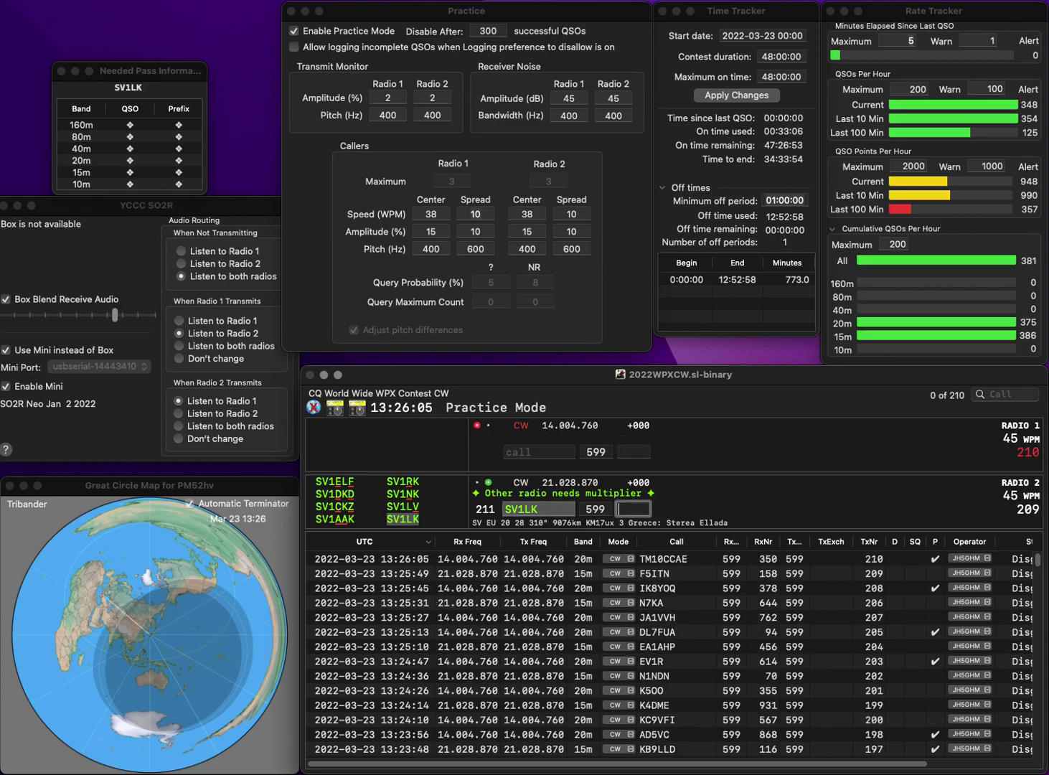
Log SV1LK on Radio 2 with received number 500.
{"action": "type", "text": "500"}
{"action": "key", "text": "Return"}
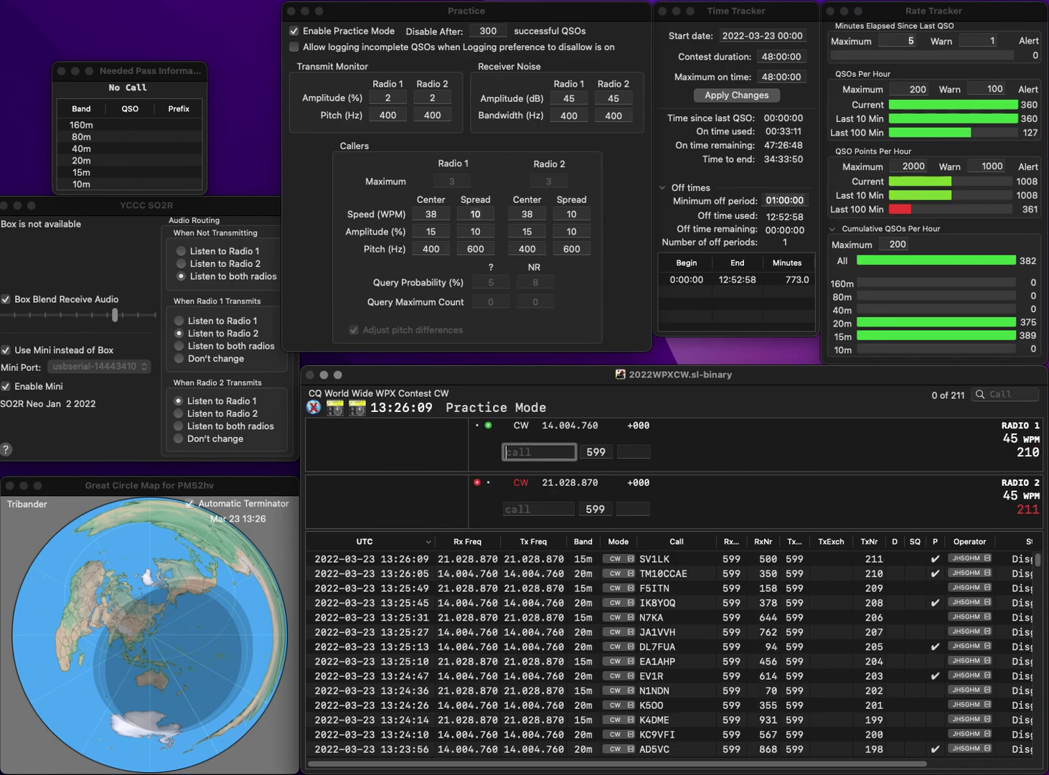
{"action": "type", "text": "2E0AVQ"}
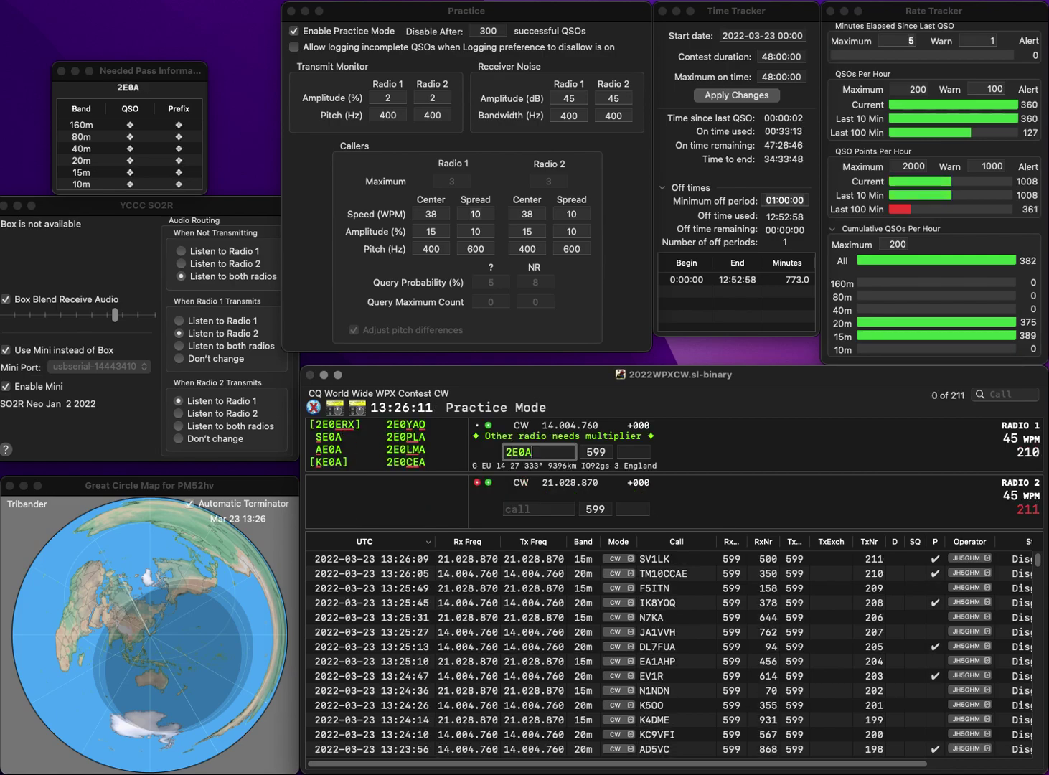
{"action": "key", "text": "Return"}
{"action": "type", "text": "T8A"}
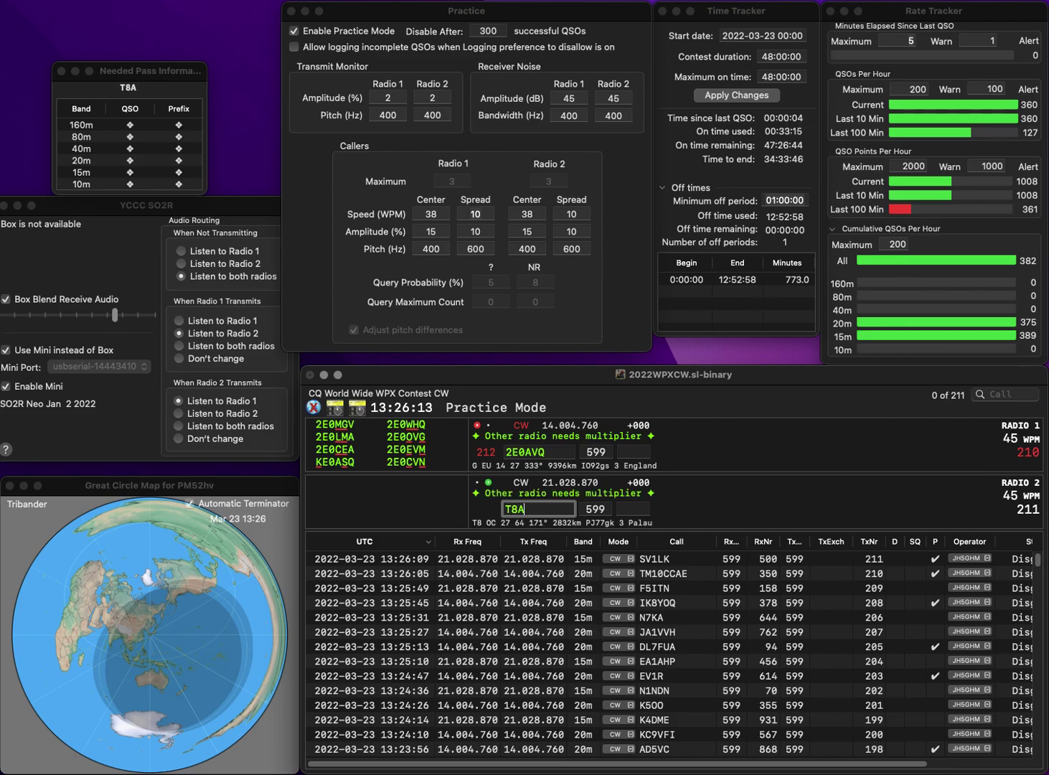
{"action": "type", "text": "LU"}
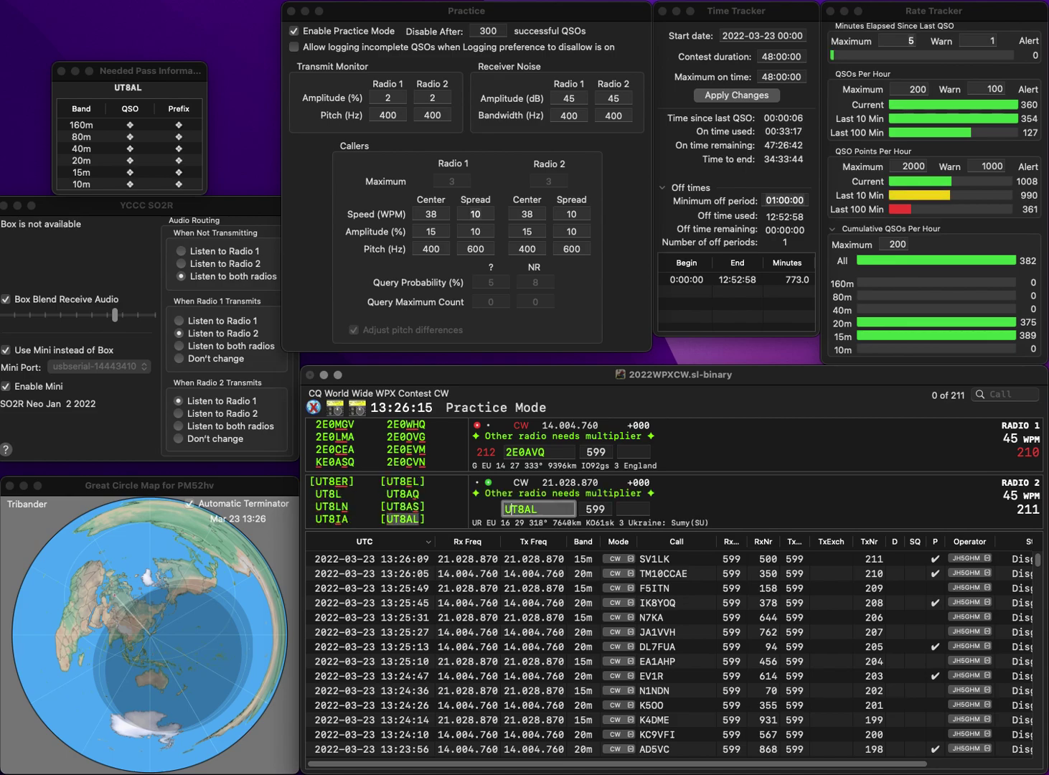
{"action": "key", "text": "Return"}
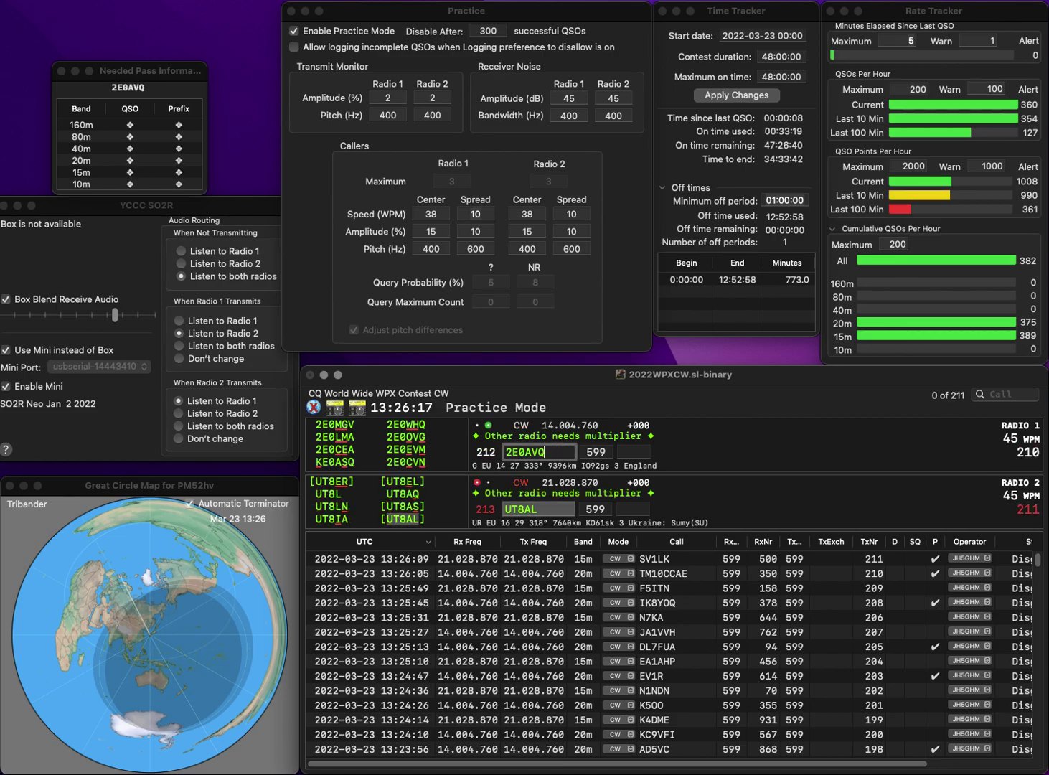
{"action": "key", "text": "BackSpace"}
{"action": "type", "text": "W"}
{"action": "key", "text": "Delete"}
{"action": "type", "text": "S"}
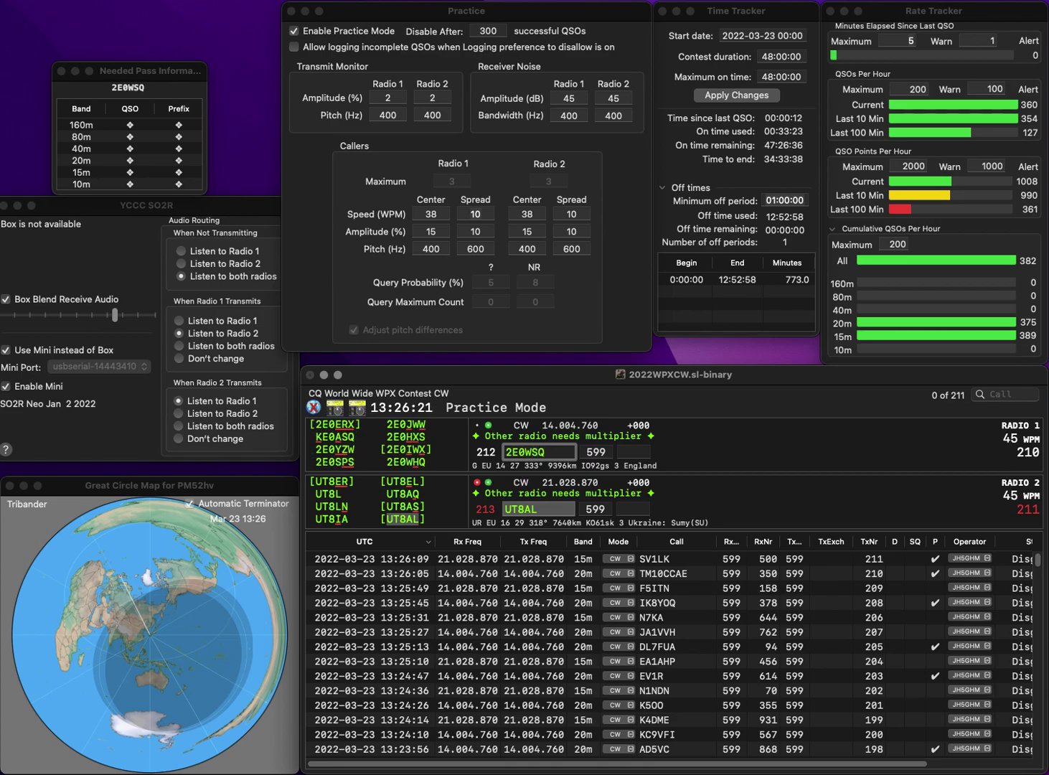
{"action": "key", "text": "BackSpace"}
{"action": "type", "text": "H"}
{"action": "key", "text": "Return"}
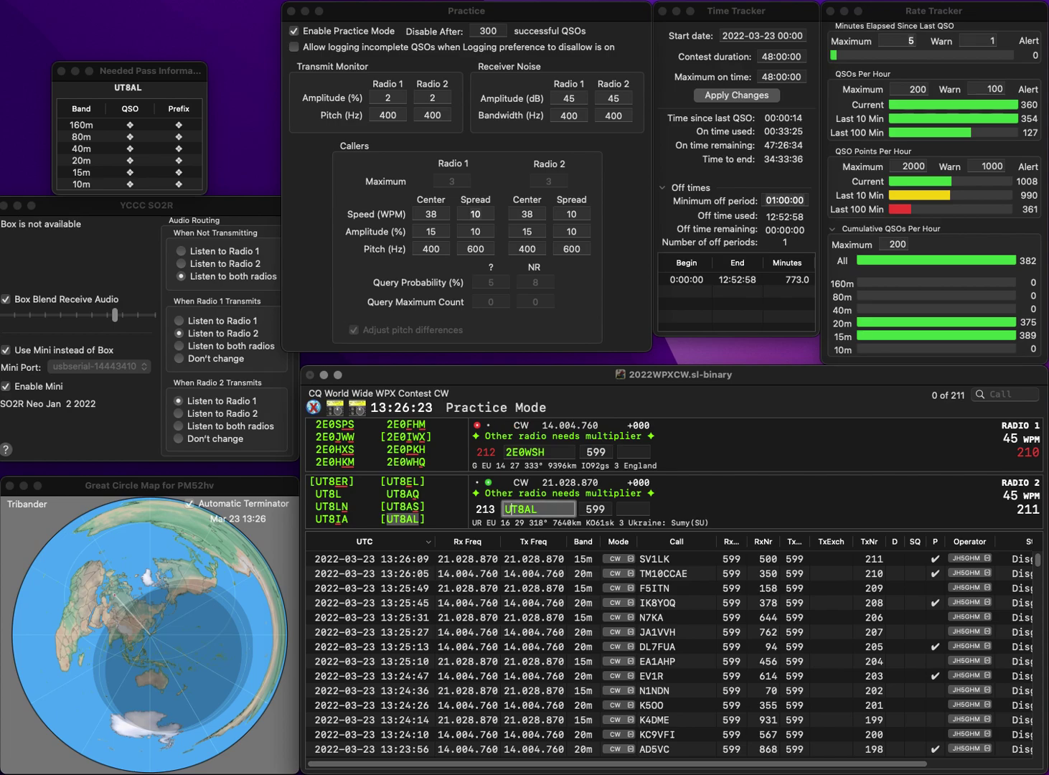
{"action": "key", "text": "Up"}
{"action": "key", "text": "BackSpace"}
{"action": "key", "text": "BackSpace"}
{"action": "type", "text": "HW"}
{"action": "key", "text": "Return"}
{"action": "key", "text": "Up"}
{"action": "key", "text": "BackSpace"}
{"action": "type", "text": "Q"}
{"action": "key", "text": "Return"}
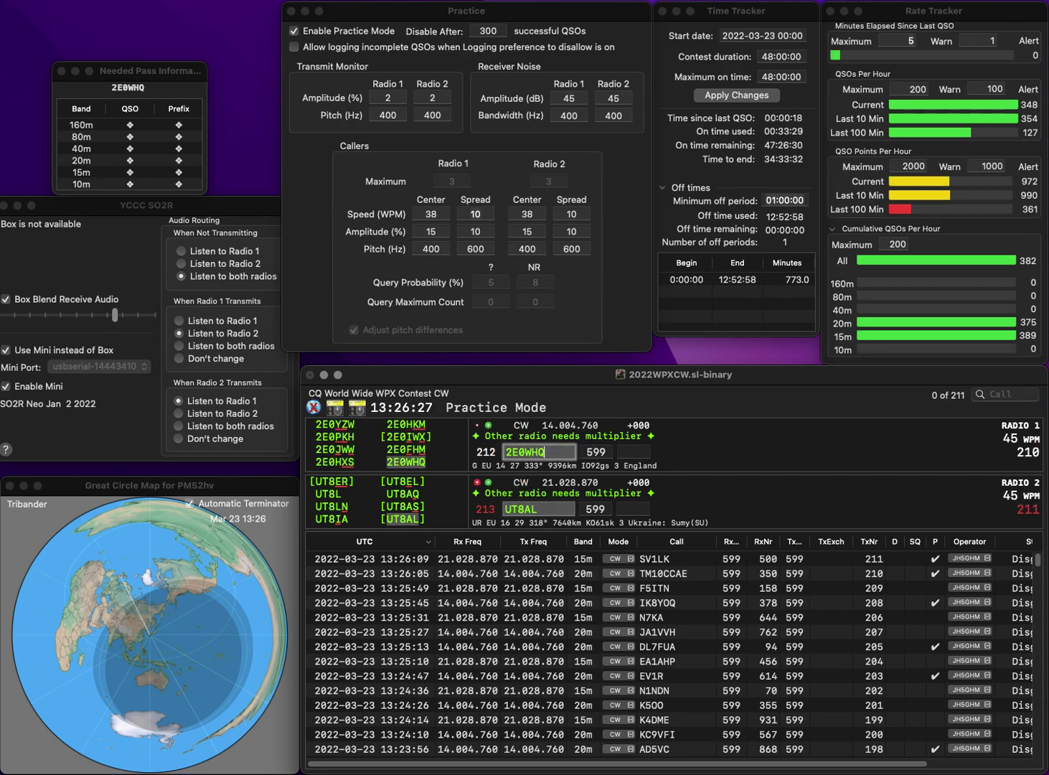
{"action": "key", "text": "Return"}
Log UT8AL on Radio 2 with received number 247 and 2E0WHQ on Radio 1 with received number 612.
{"action": "key", "text": "space"}
{"action": "type", "text": "247"}
{"action": "key", "text": "Return"}
{"action": "key", "text": "space"}
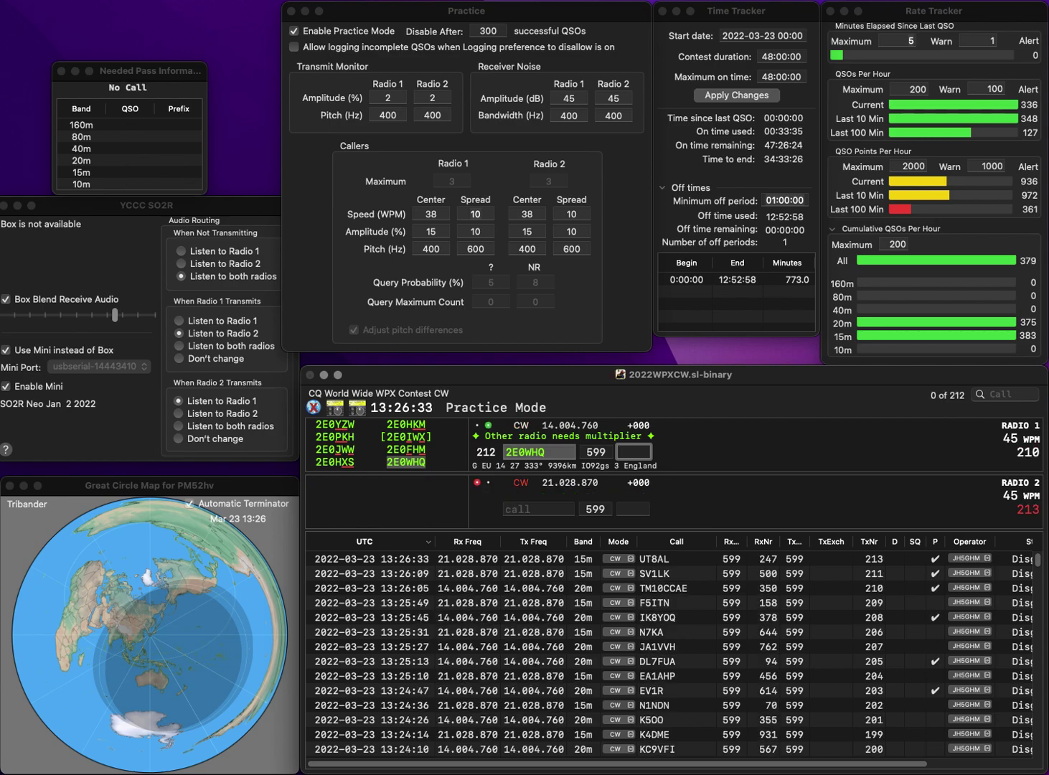
{"action": "type", "text": "612"}
{"action": "key", "text": "Return"}
Copy the calls K9DXA on Radio 2 and KN4MKQ on Radio 1 and answer both.
{"action": "type", "text": "K9DXA"}
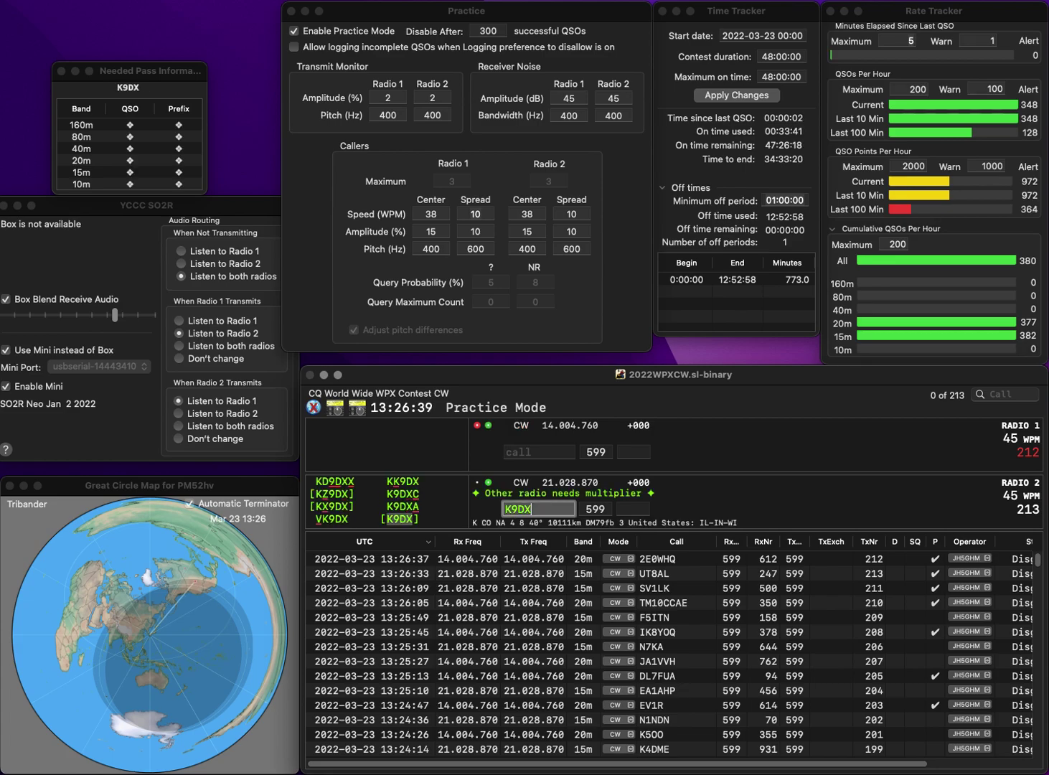
{"action": "key", "text": "Return"}
{"action": "type", "text": "KN4MKQ"}
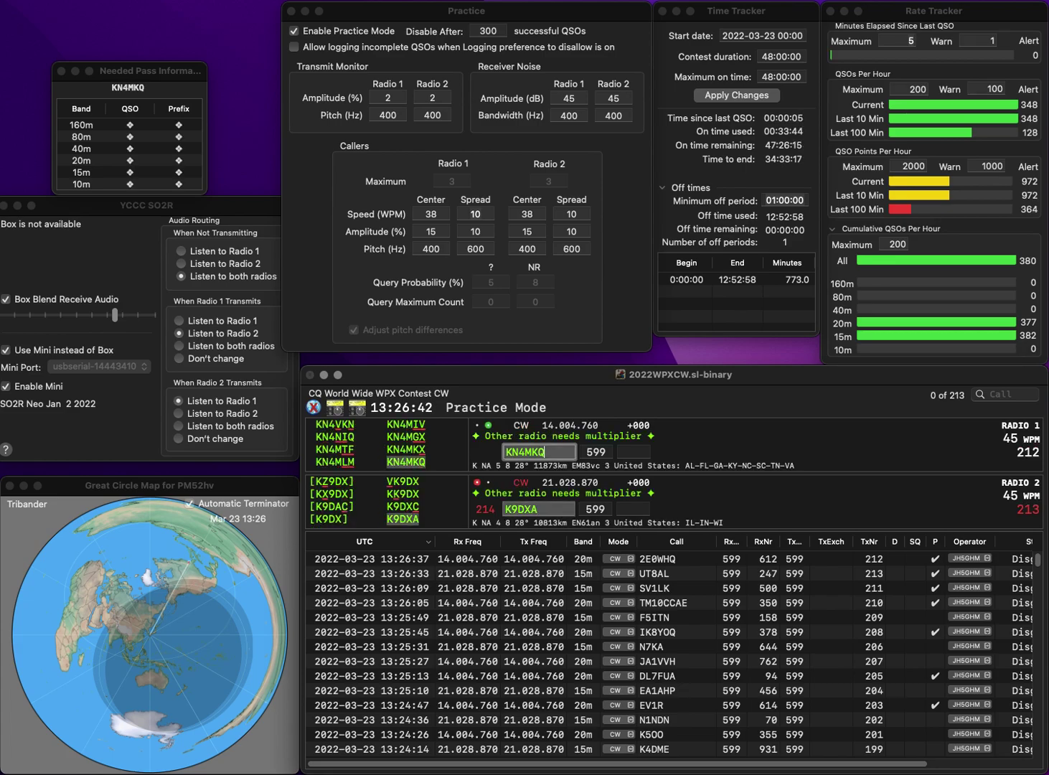
{"action": "key", "text": "Return"}
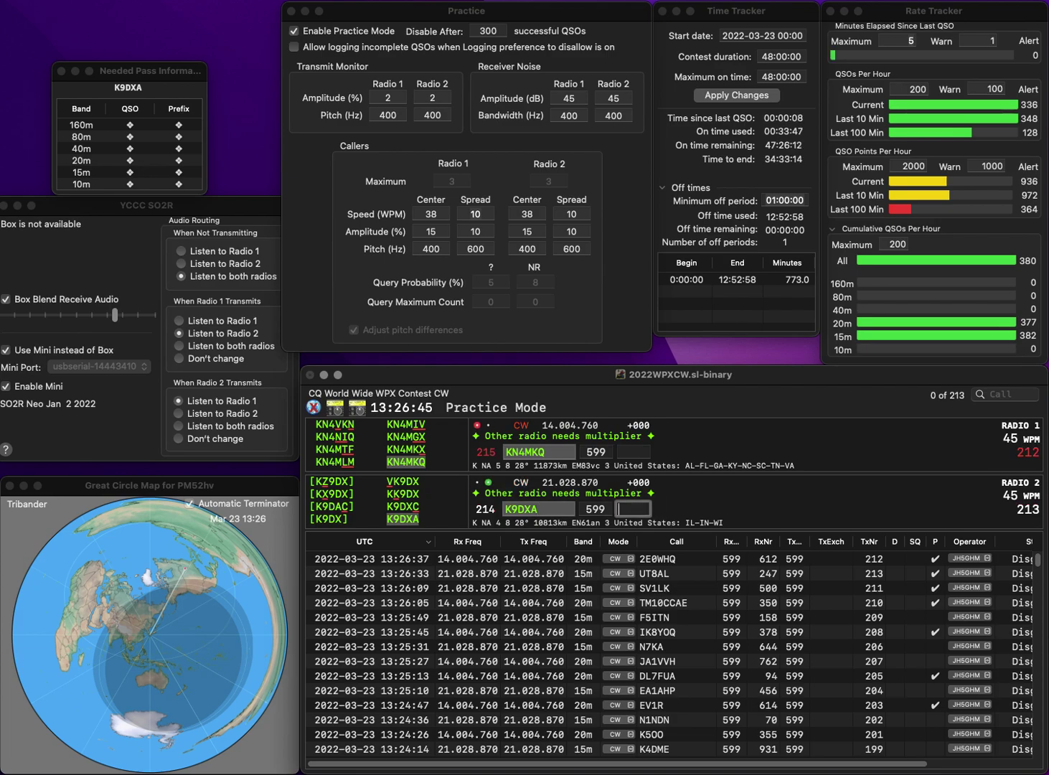
{"action": "type", "text": "65"}
{"action": "key", "text": "BackSpace"}
{"action": "type", "text": "43"}
{"action": "key", "text": "Return"}
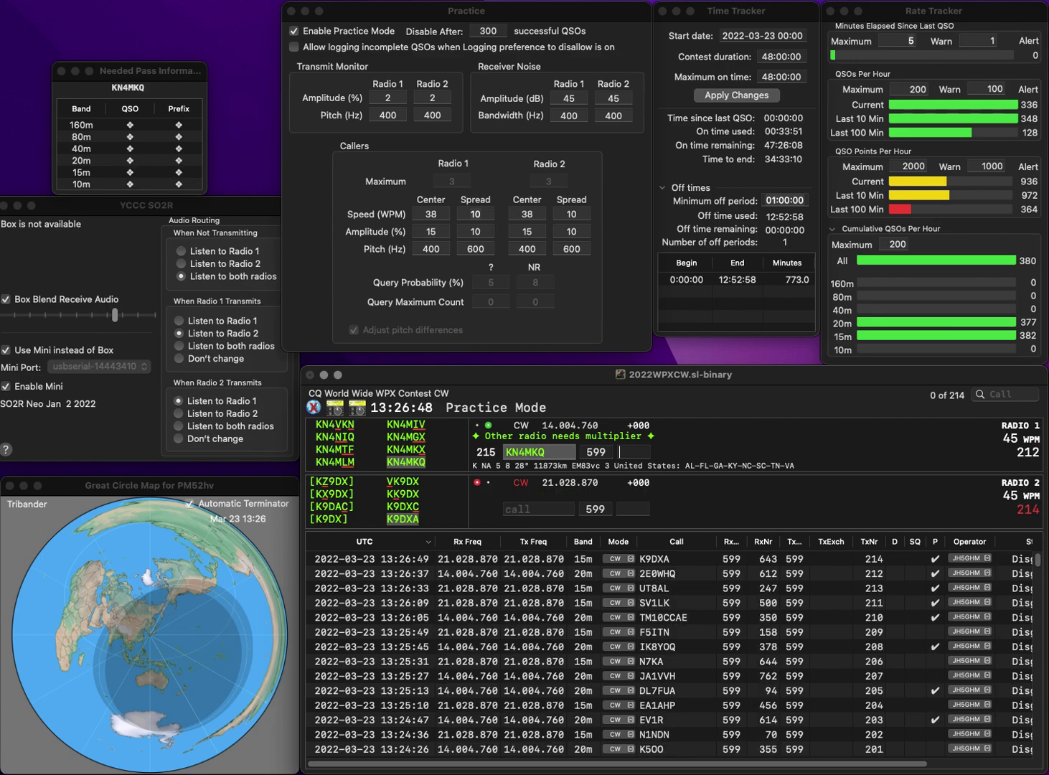
{"action": "type", "text": "419"}
{"action": "key", "text": "Return"}
Copy the calls K8BN on Radio 2 and W0RJE on Radio 1 and answer both.
{"action": "type", "text": "K8DN"}
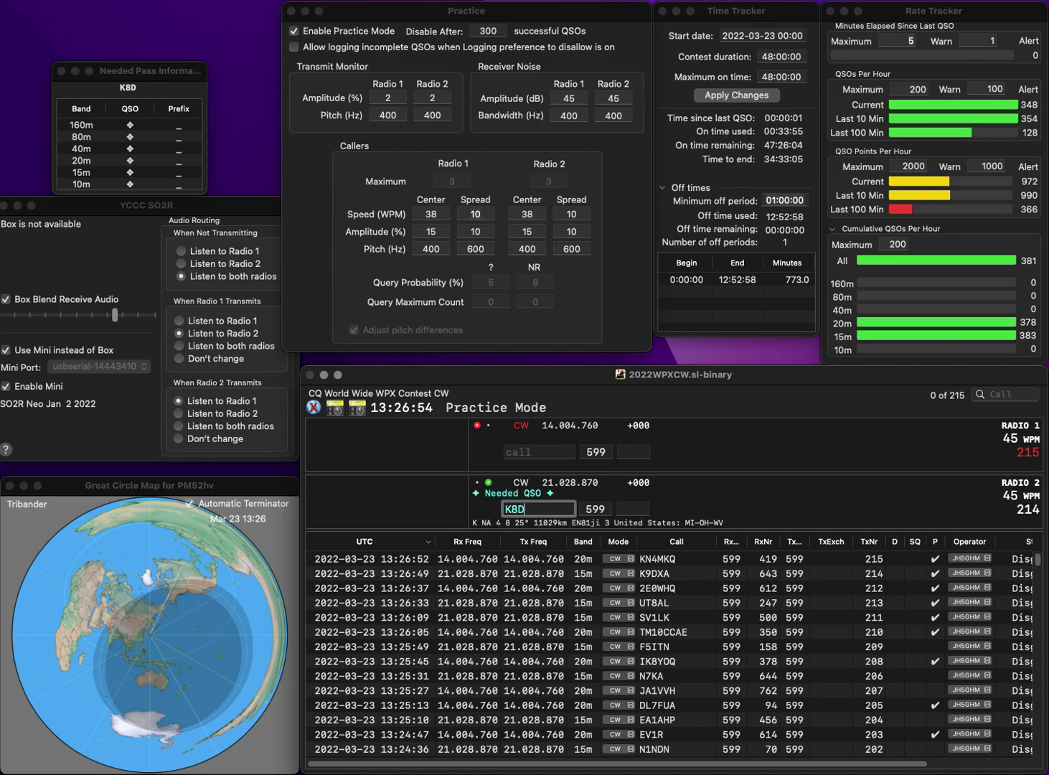
{"action": "key", "text": "BackSpace"}
{"action": "key", "text": "BackSpace"}
{"action": "type", "text": "BN"}
{"action": "key", "text": "Return"}
{"action": "type", "text": "W0RJE"}
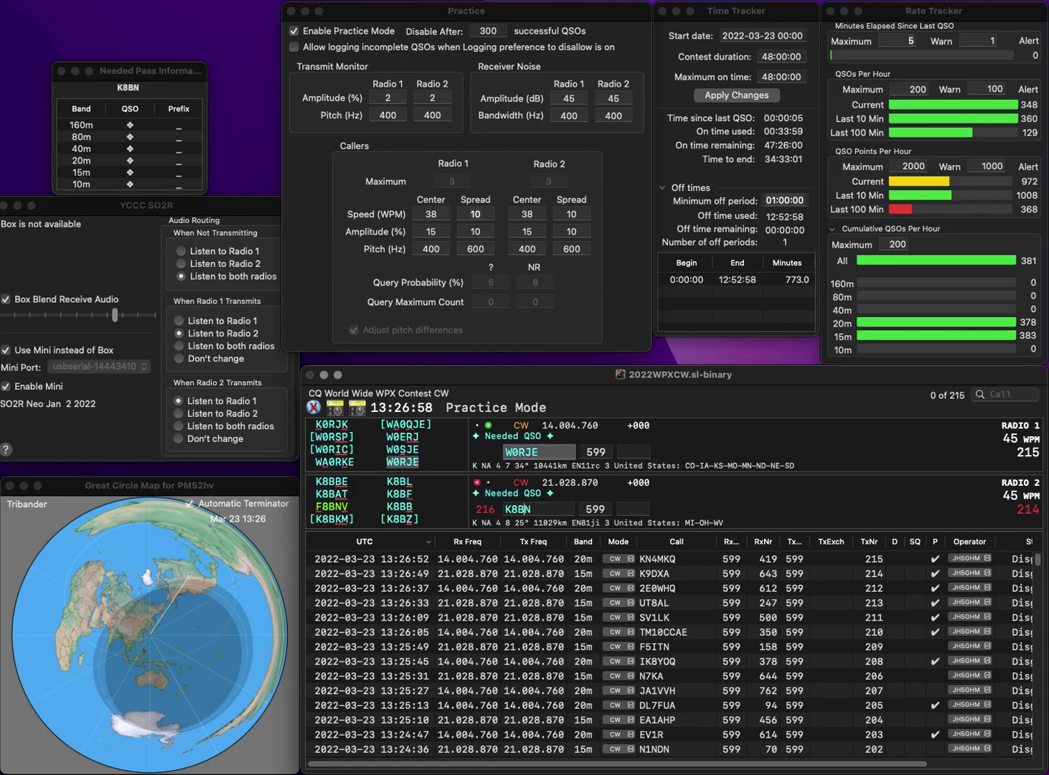
{"action": "key", "text": "Return"}
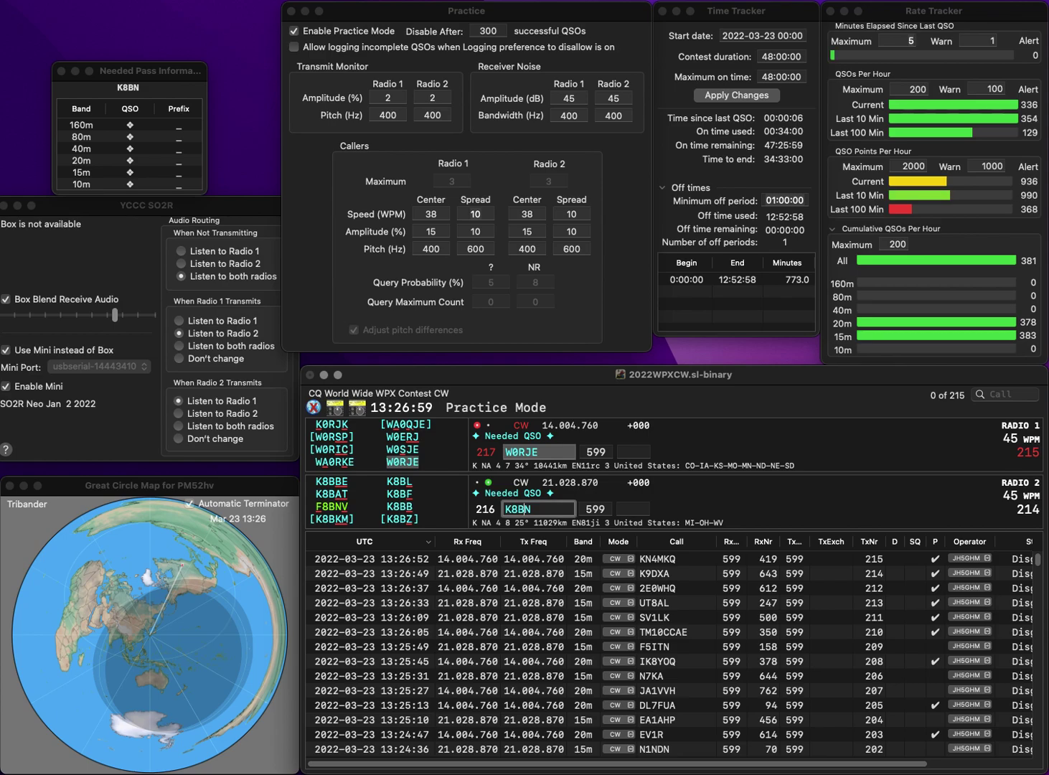
Correct the Radio 2 call to K9DN and answer it.
{"action": "key", "text": "BackSpace"}
{"action": "type", "text": "9D"}
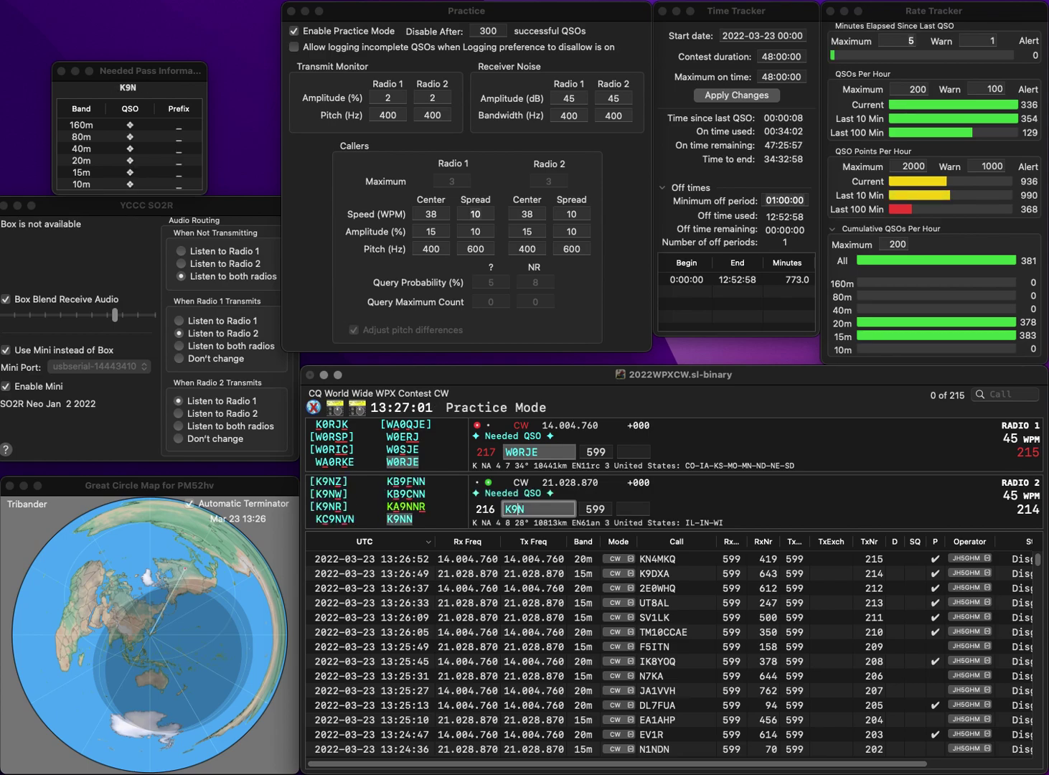
{"action": "key", "text": "Return"}
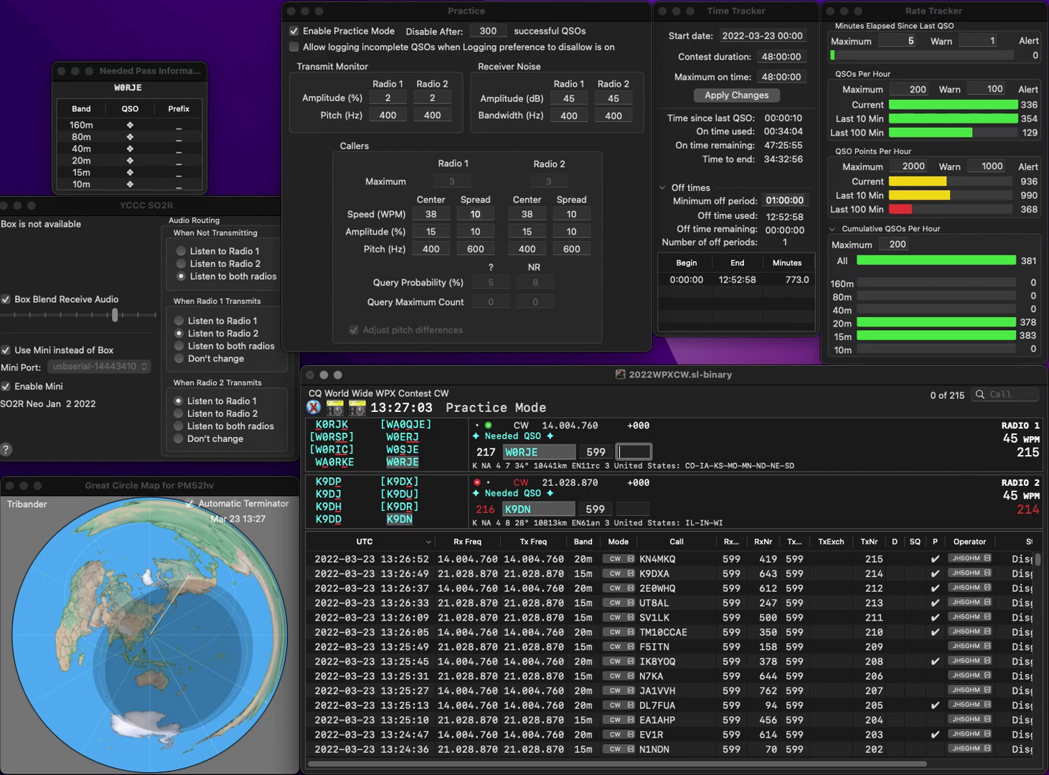
{"action": "type", "text": "930"}
{"action": "key", "text": "Return"}
{"action": "type", "text": "451"}
{"action": "key", "text": "Return"}
{"action": "type", "text": "KU9V"}
{"action": "key", "text": "Return"}
{"action": "type", "text": "2ZM"}
{"action": "key", "text": "BackSpace"}
{"action": "type", "text": "Z"}
{"action": "key", "text": "Left"}
{"action": "key", "text": "Left"}
{"action": "key", "text": "Left"}
{"action": "type", "text": "K"}
{"action": "key", "text": "Return"}
{"action": "key", "text": "space"}
{"action": "type", "text": "250"}
{"action": "key", "text": "Return"}
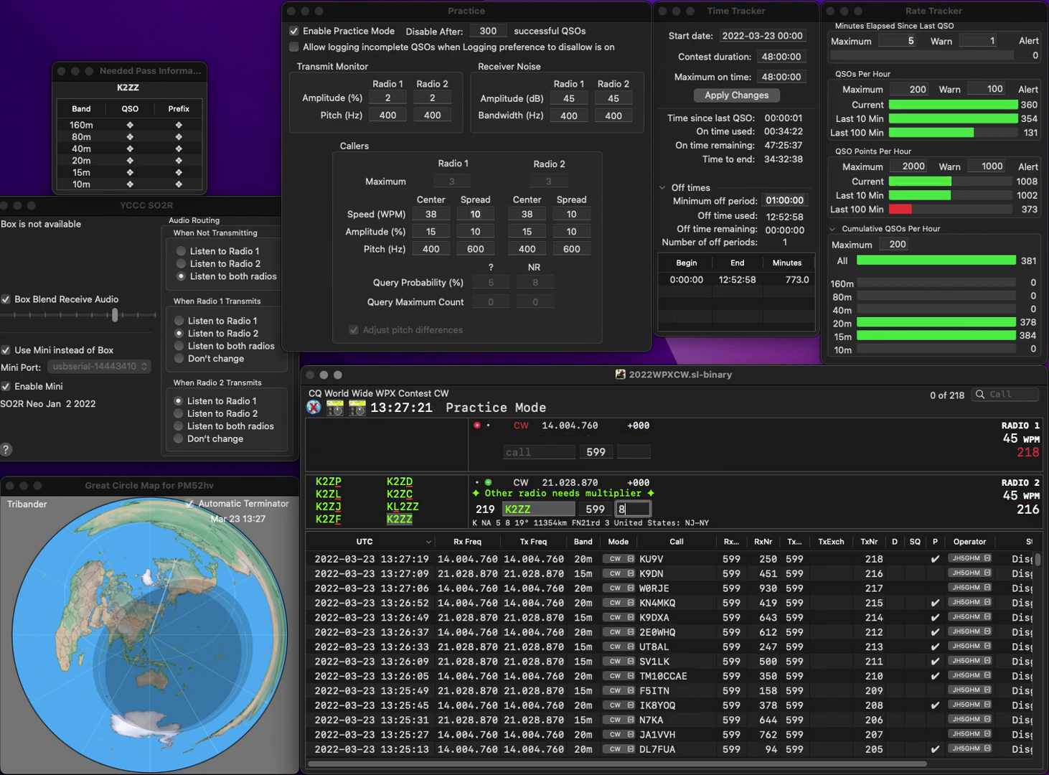
{"action": "key", "text": "Up"}
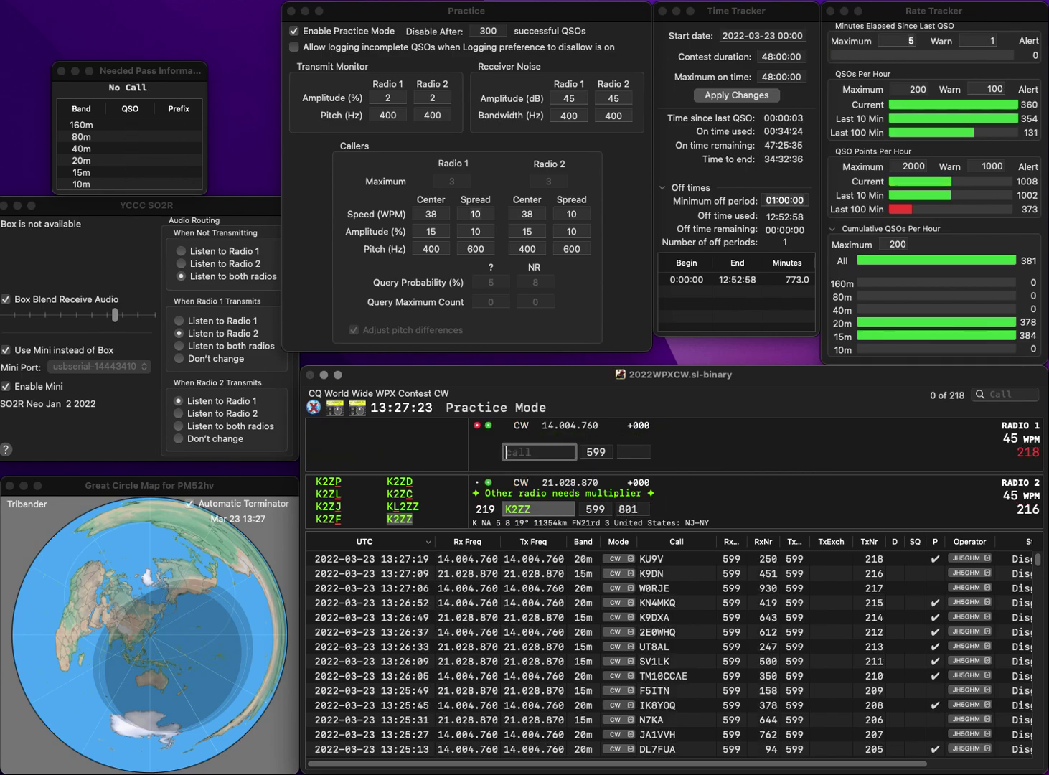
{"action": "type", "text": "3T"}
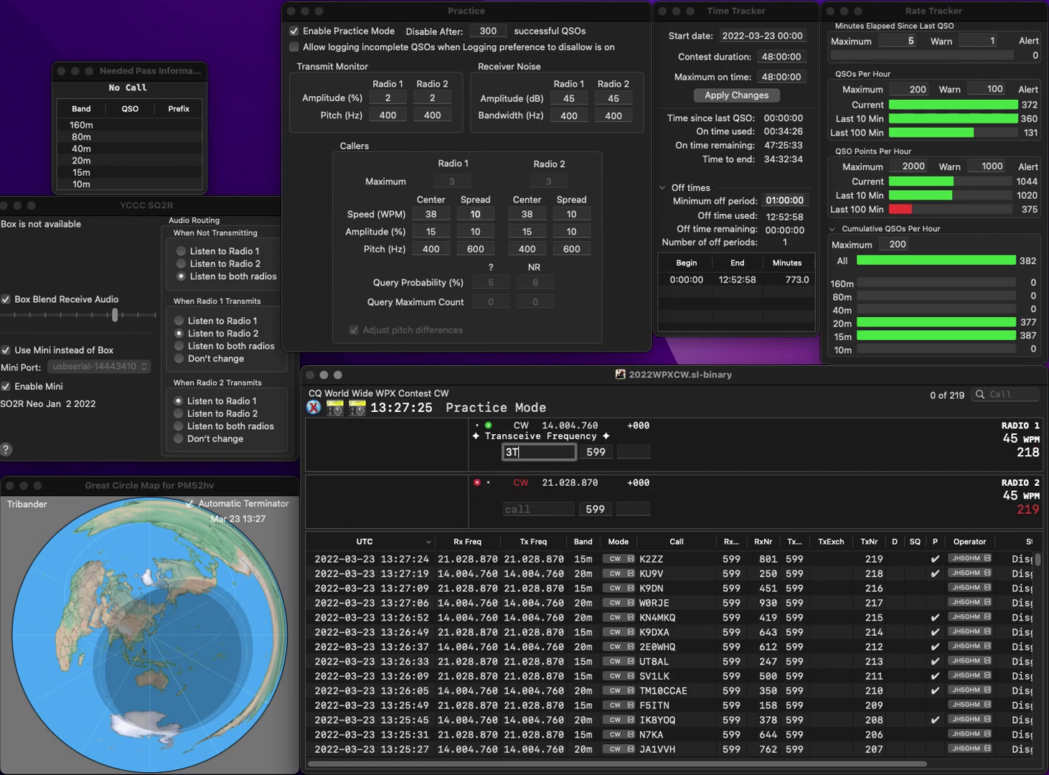
{"action": "key", "text": "Return"}
{"action": "type", "text": "KG5UVV"}
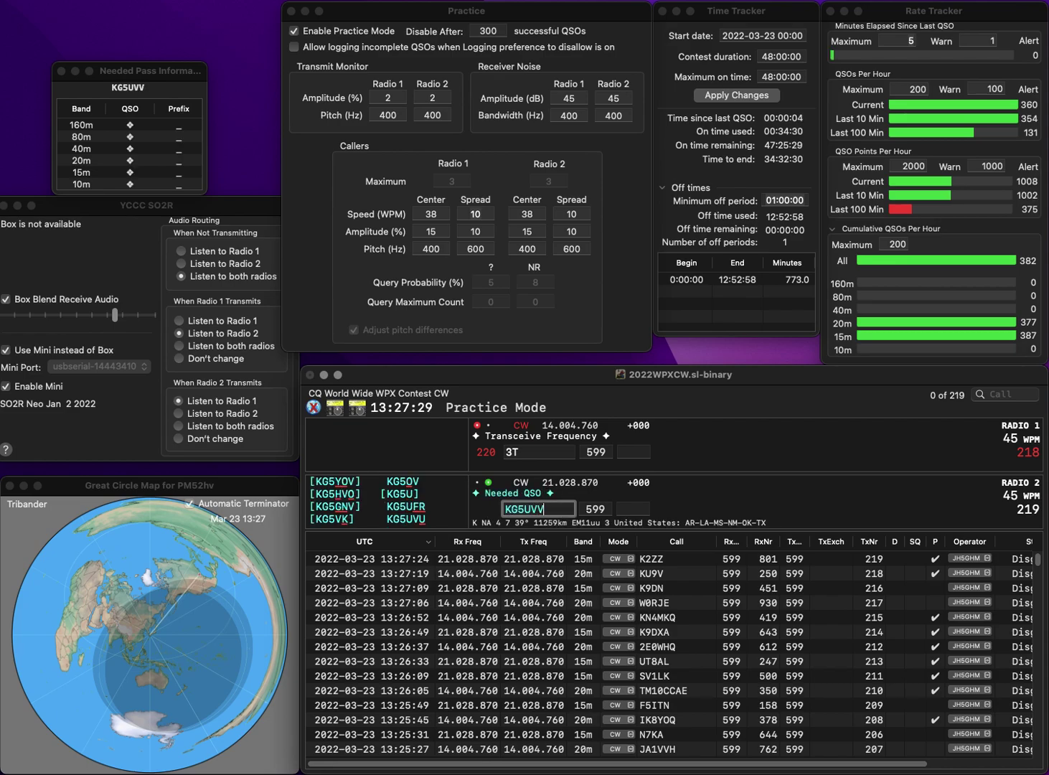
{"action": "key", "text": "BackSpace"}
{"action": "type", "text": "U"}
{"action": "key", "text": "Return"}
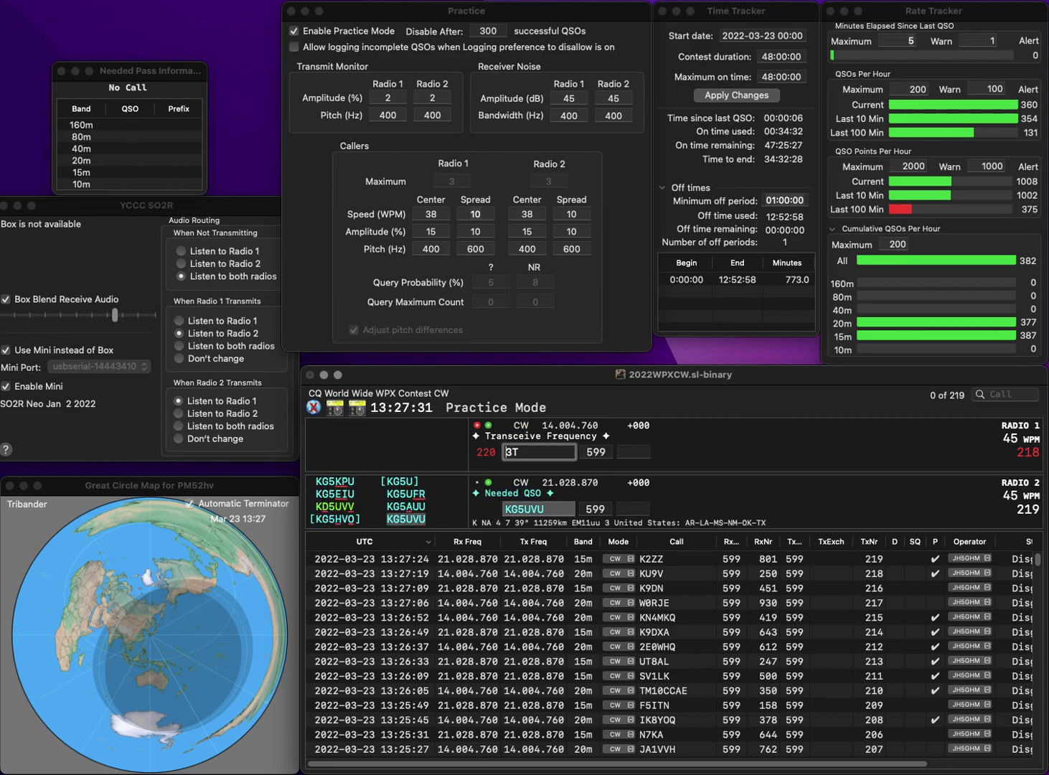
Complete the partial Radio 1 call as RG3T and answer it.
{"action": "key", "text": "Return"}
{"action": "key", "text": "Return"}
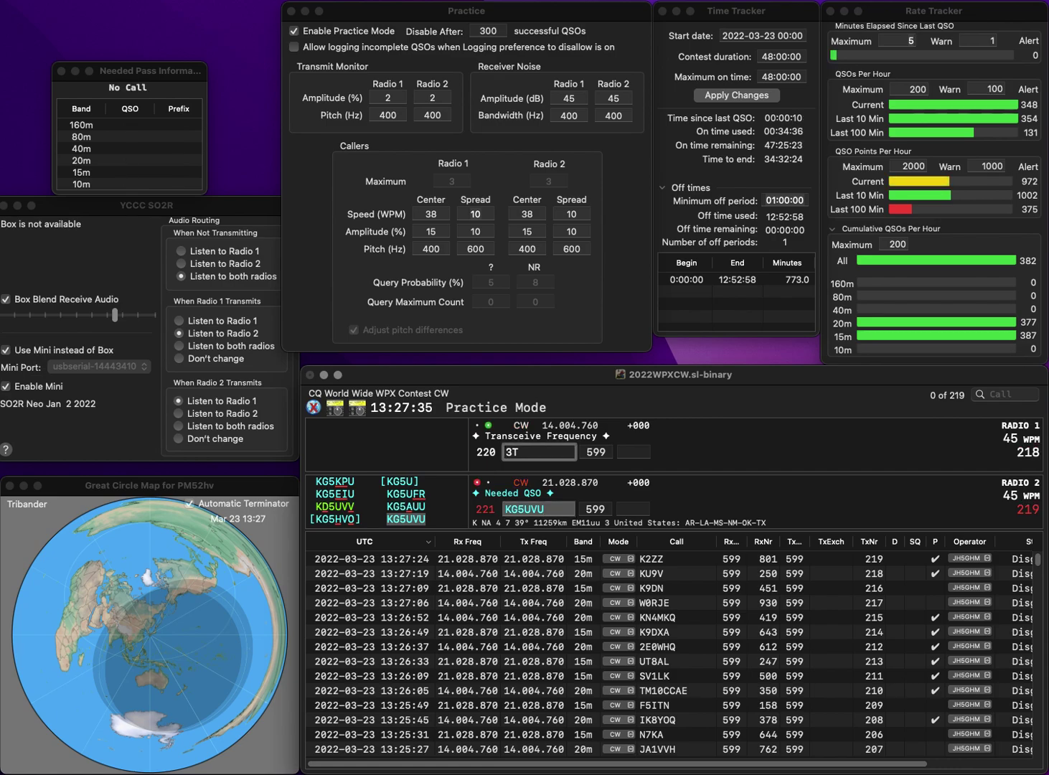
{"action": "key", "text": "Left"}
{"action": "key", "text": "Left"}
{"action": "type", "text": "RG"}
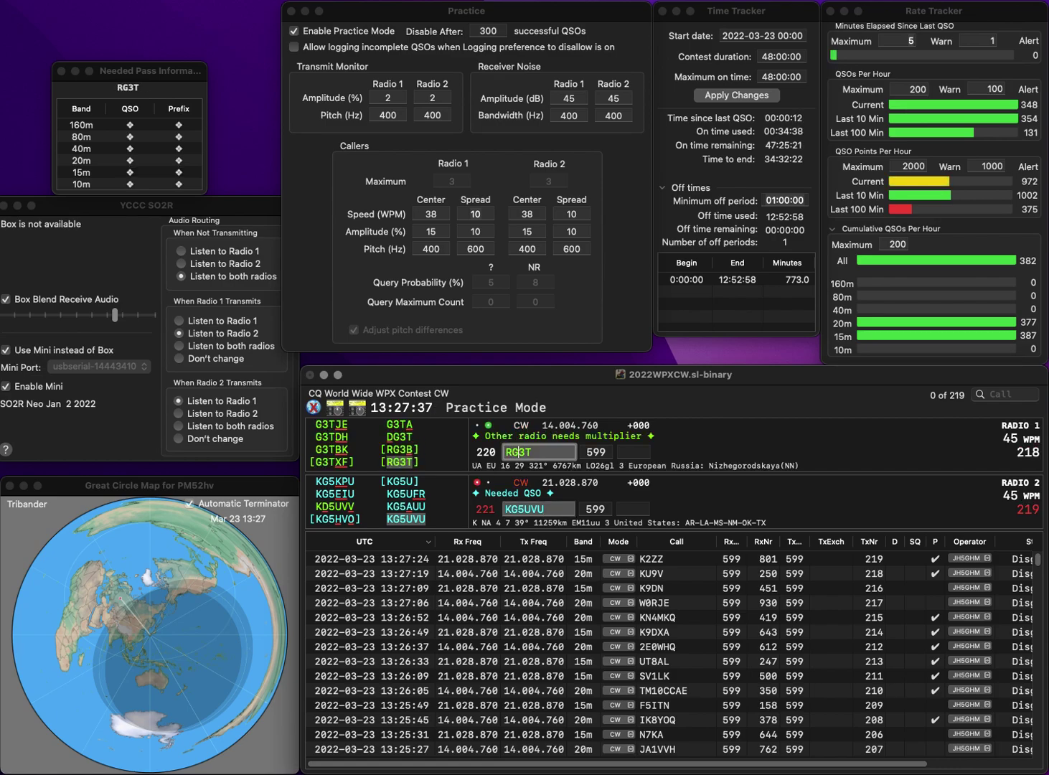
{"action": "key", "text": "Return"}
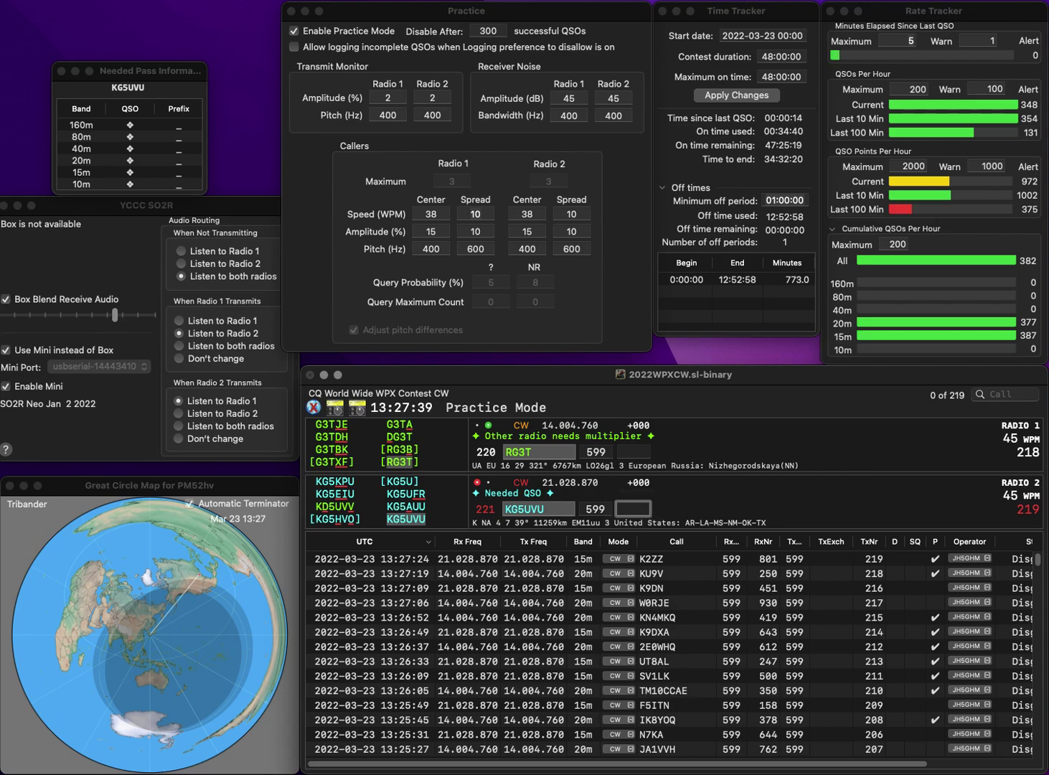
Log KG5UVU on Radio 2 with received number 867 and RG3T on Radio 1 with received number 958.
{"action": "type", "text": "867"}
{"action": "key", "text": "Return"}
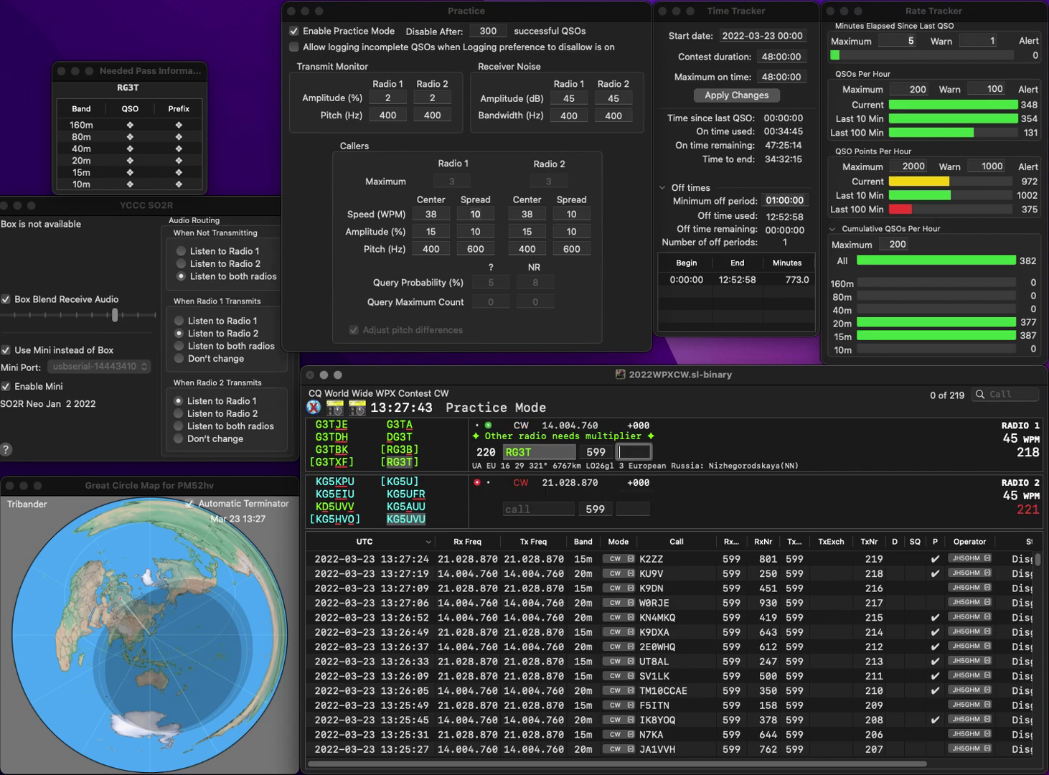
{"action": "type", "text": "958"}
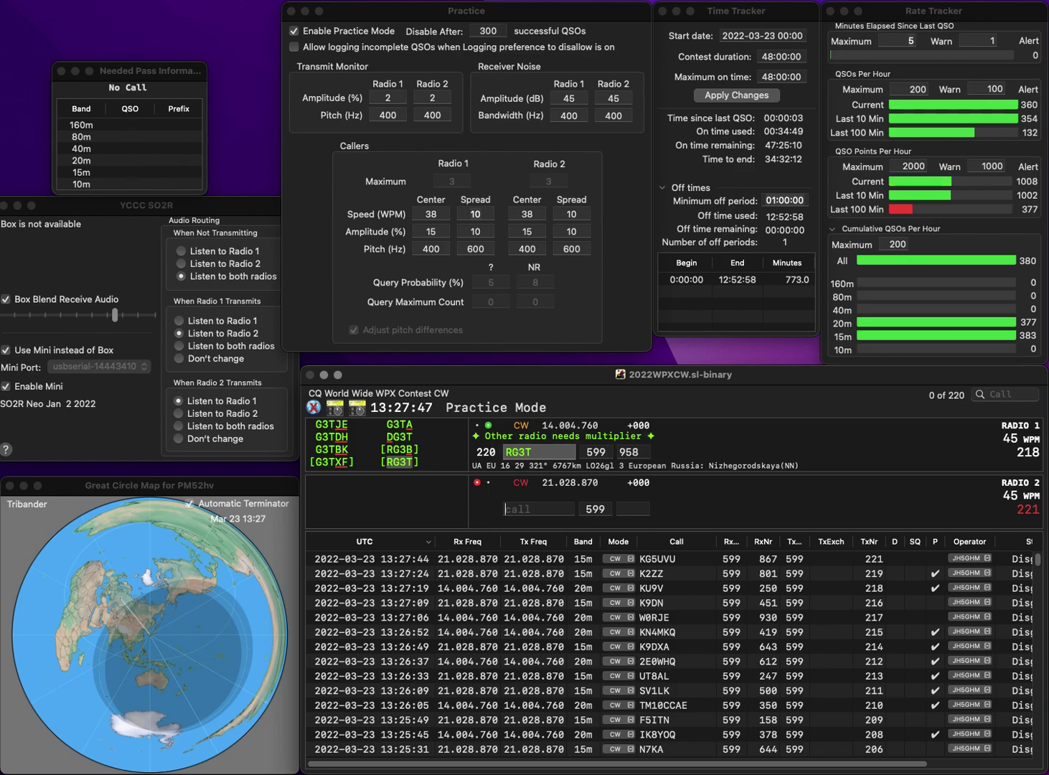
{"action": "key", "text": "Return"}
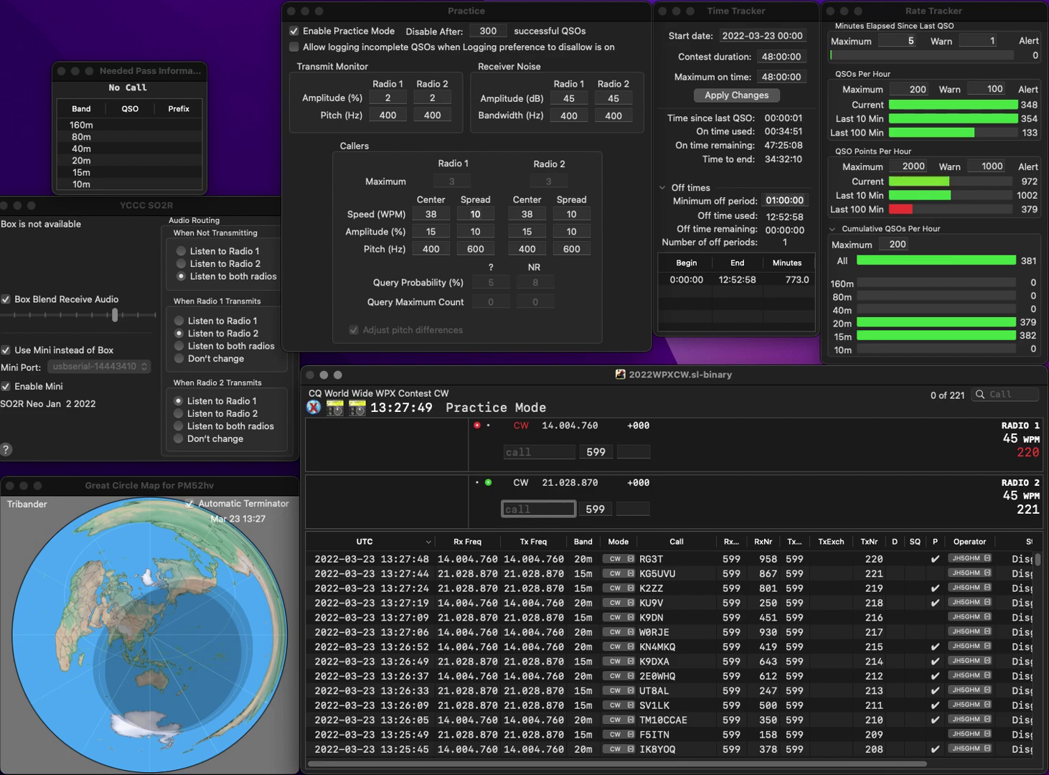
{"action": "type", "text": "VAEZ"}
{"action": "key", "text": "Return"}
{"action": "type", "text": "KZ4AM"}
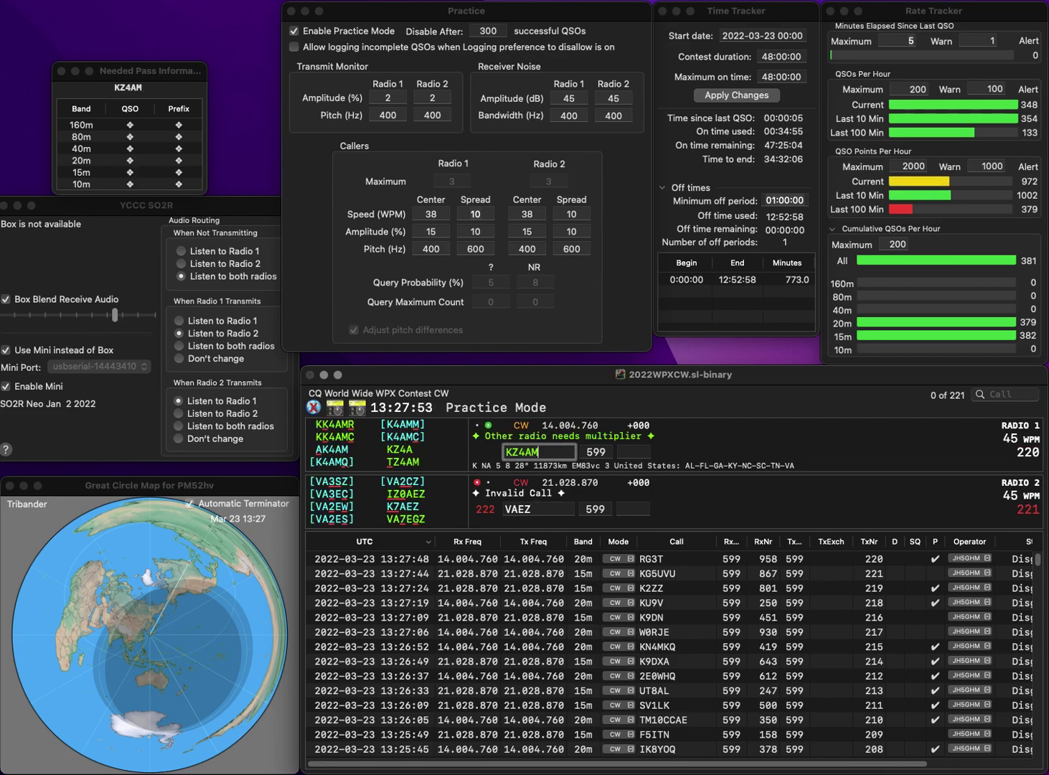
{"action": "key", "text": "Return"}
{"action": "key", "text": "alt+w"}
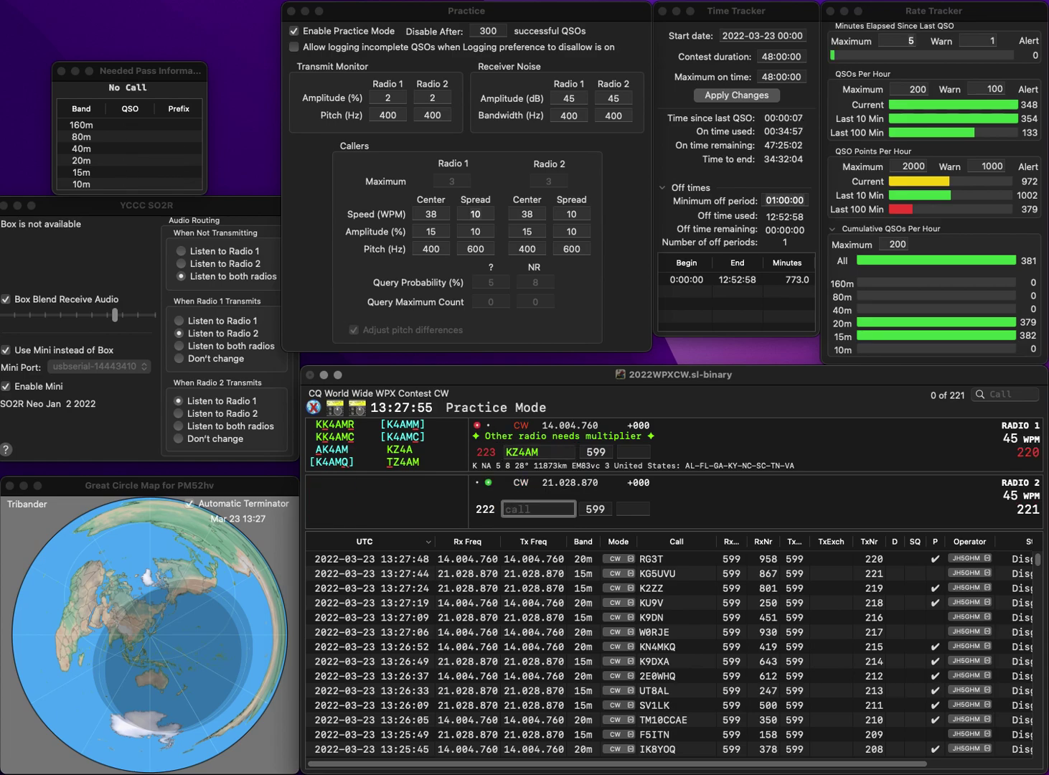
{"action": "type", "text": "WB4AEG"}
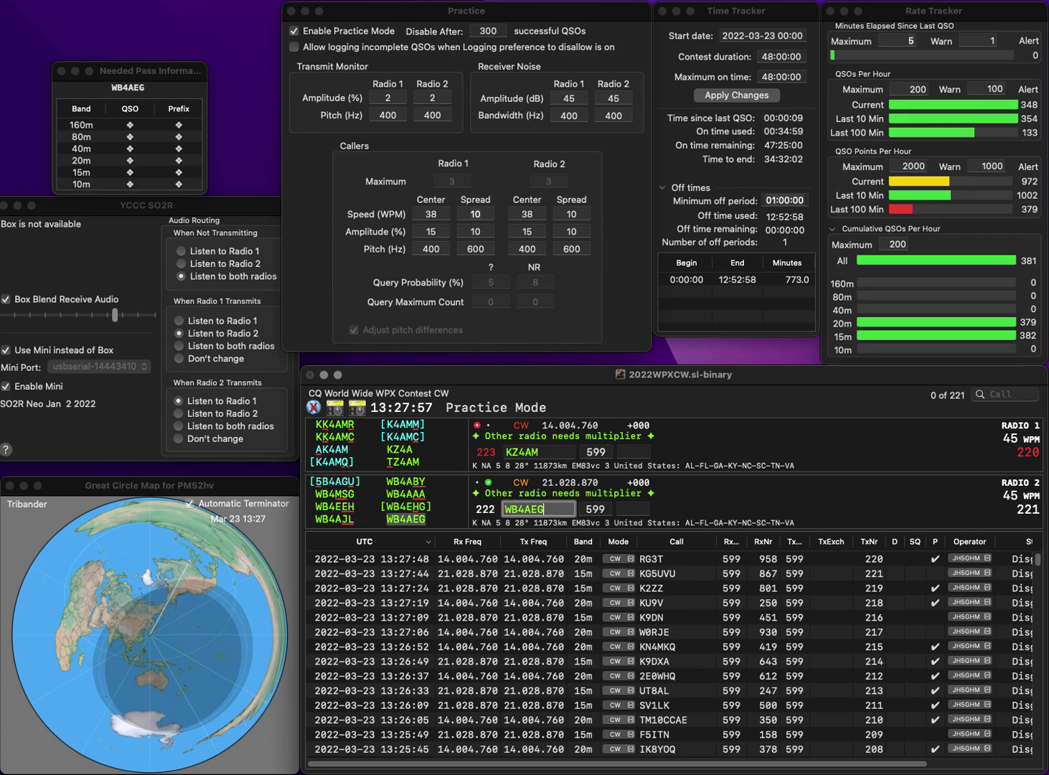
{"action": "key", "text": "Return"}
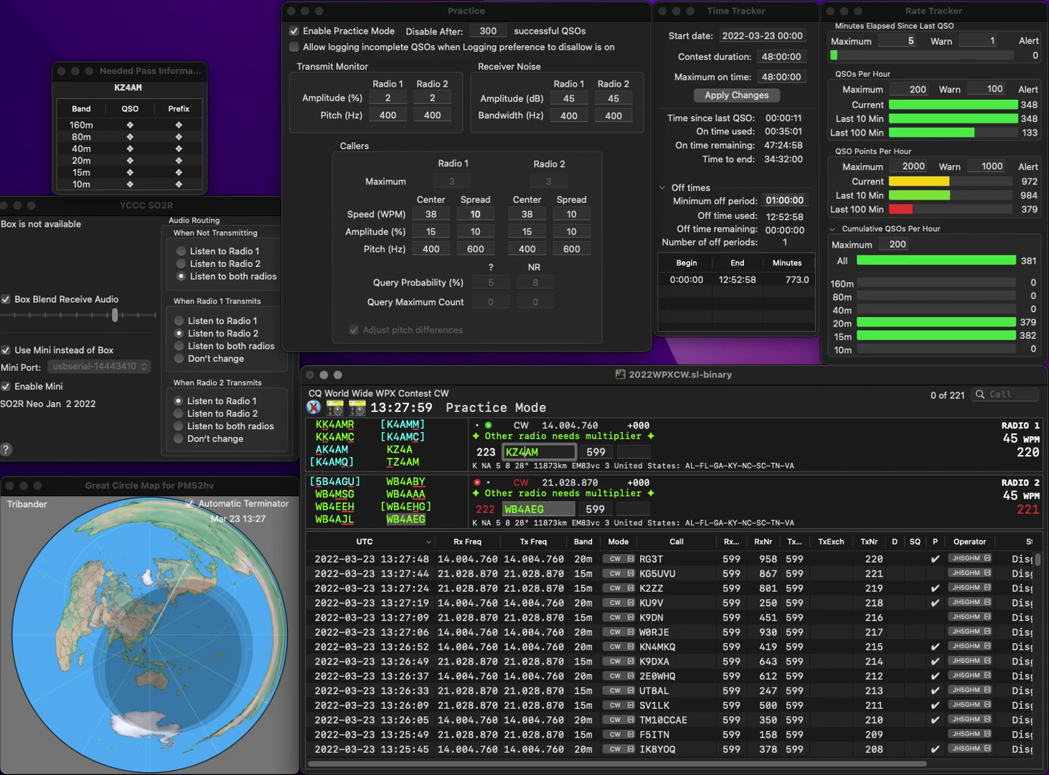
Correct the Radio 1 call to KZ5AM and answer it, and log WB4AEG on Radio 2 with received number 522.
{"action": "key", "text": "Left"}
{"action": "key", "text": "Left"}
{"action": "key", "text": "BackSpace"}
{"action": "type", "text": "5"}
{"action": "key", "text": "Return"}
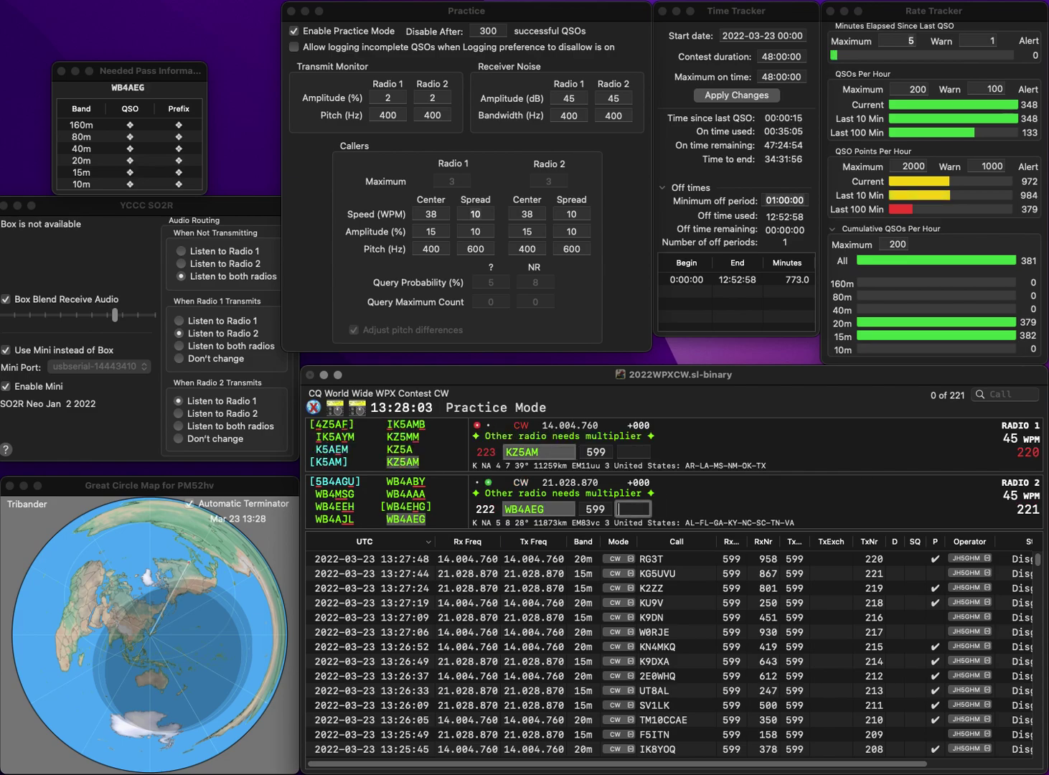
{"action": "type", "text": "522"}
{"action": "key", "text": "Return"}
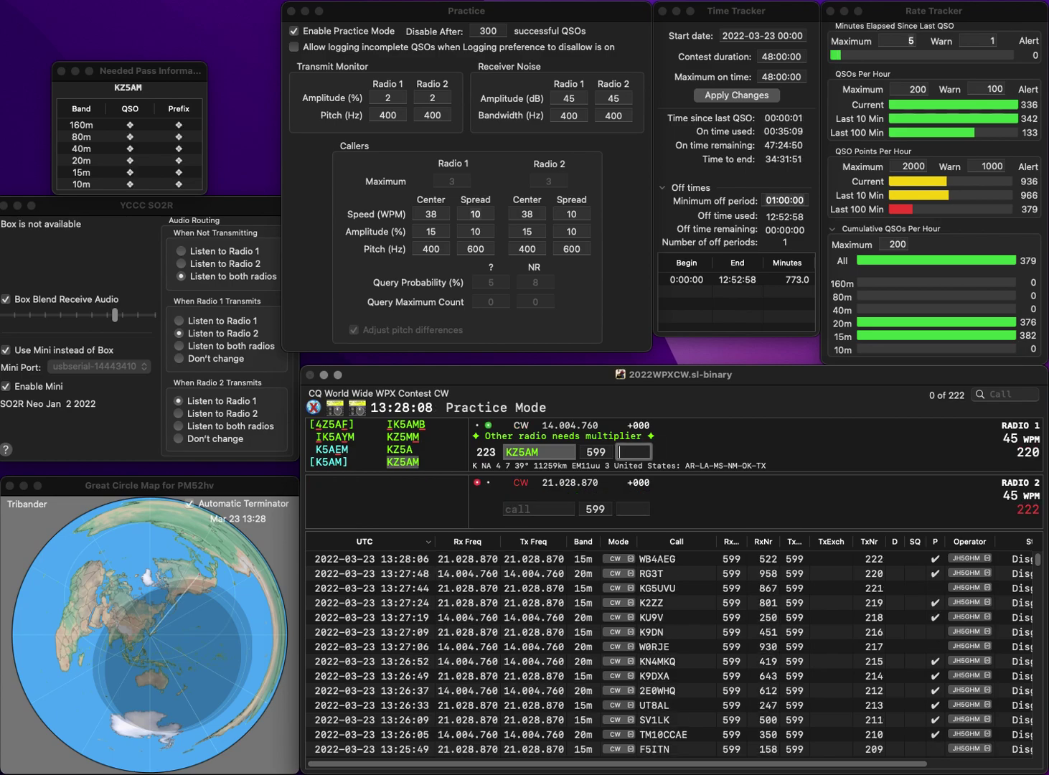
Log KZ5AM on Radio 1 with received number 409.
{"action": "type", "text": "40"}
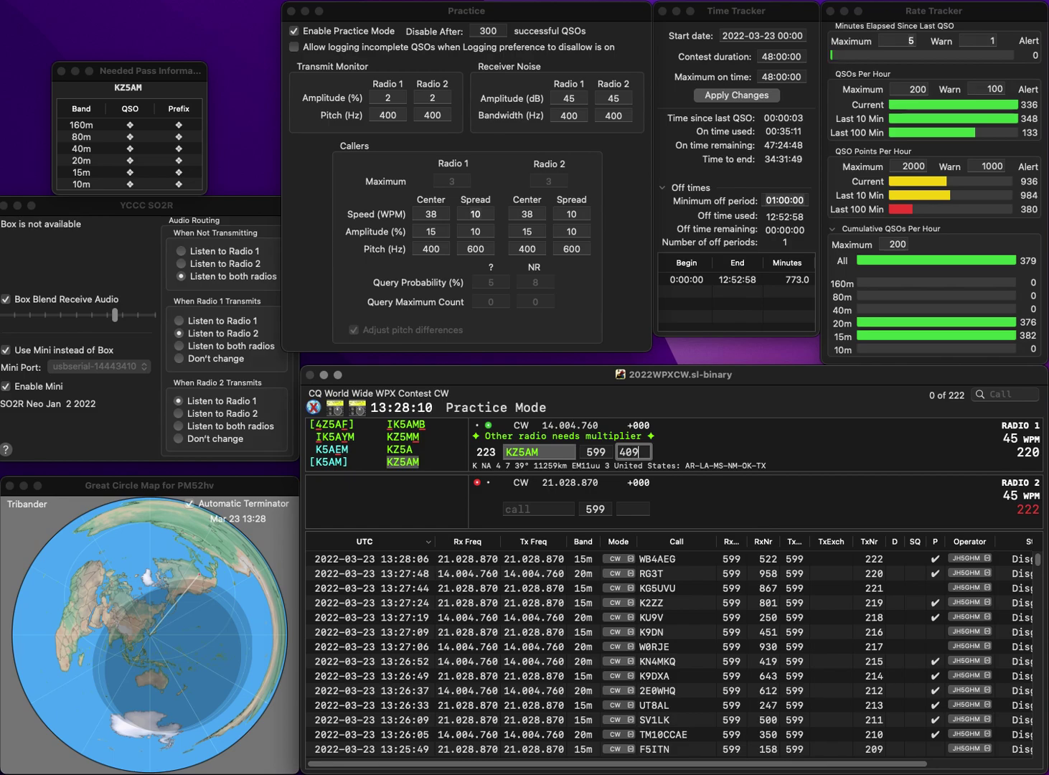
{"action": "type", "text": "9"}
{"action": "key", "text": "Return"}
Copy the partial calls 1ME on Radio 2 and JA on Radio 1 and answer both.
{"action": "left_click", "coordinate": [539, 509]}
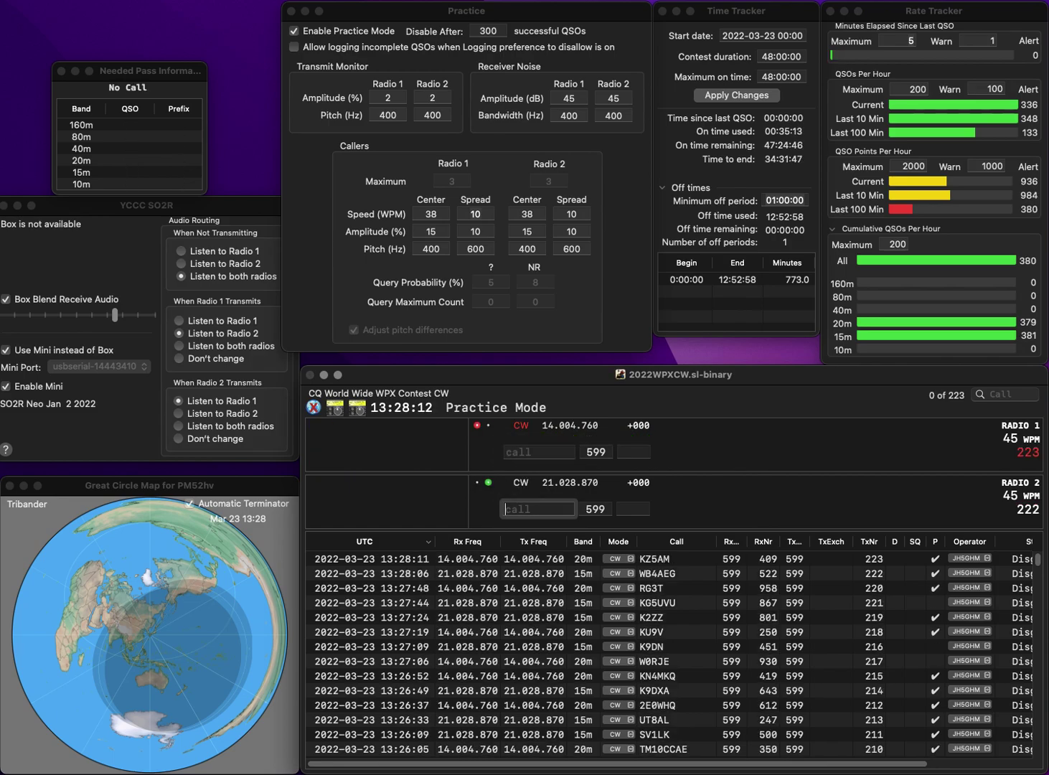
{"action": "type", "text": "1ME"}
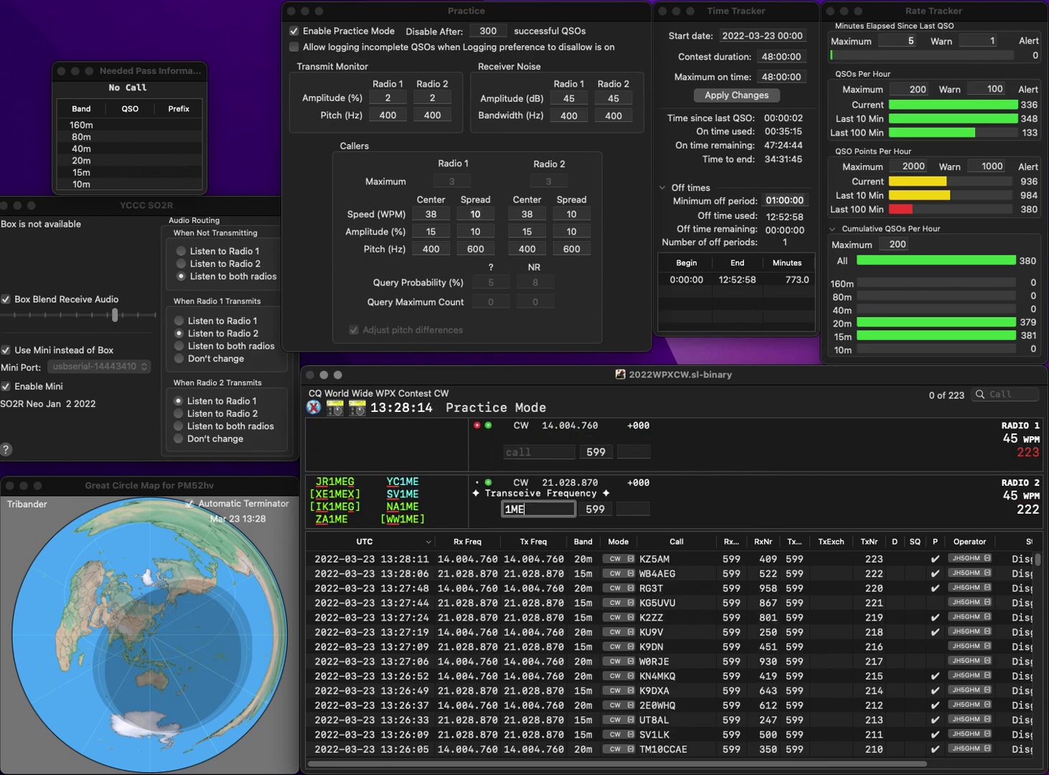
{"action": "key", "text": "Return"}
{"action": "type", "text": "JA"}
{"action": "left_click", "coordinate": [539, 509]}
{"action": "left_click", "coordinate": [506, 509]}
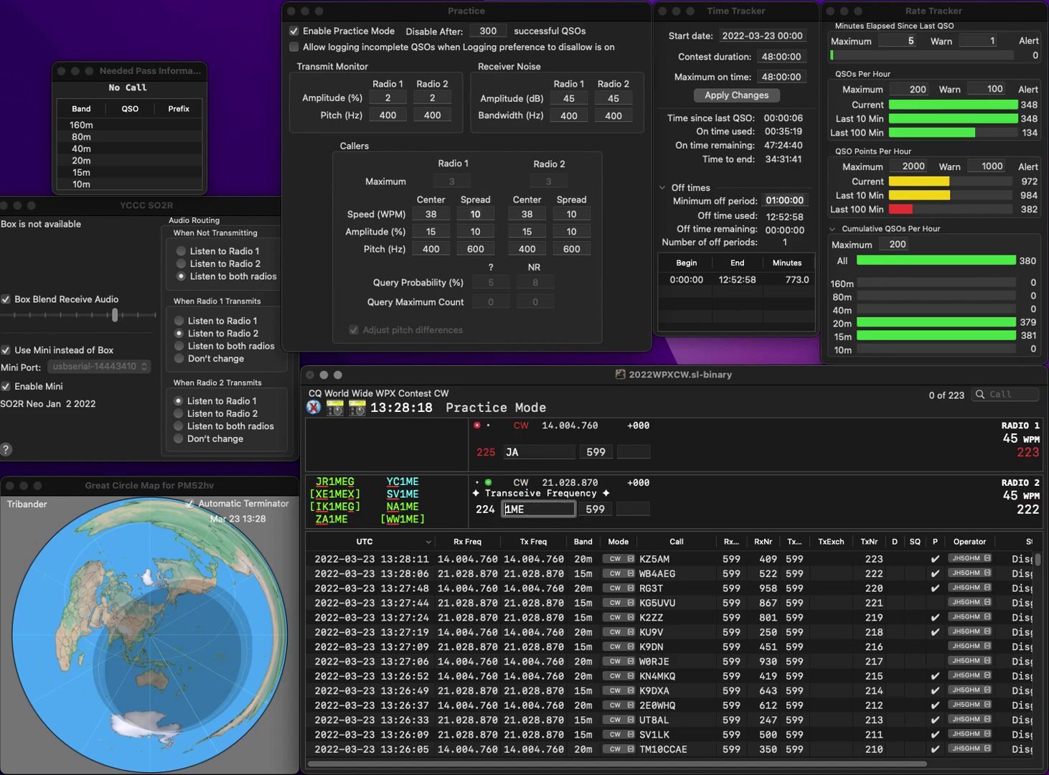
{"action": "type", "text": "YC"}
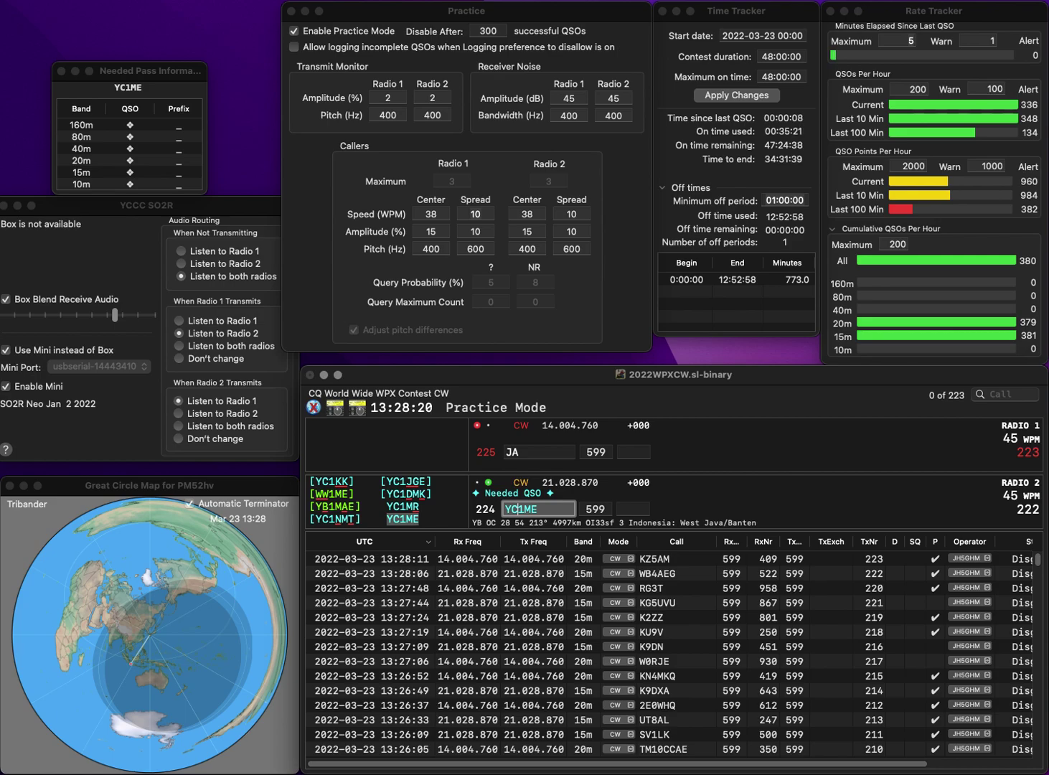
{"action": "key", "text": "Return"}
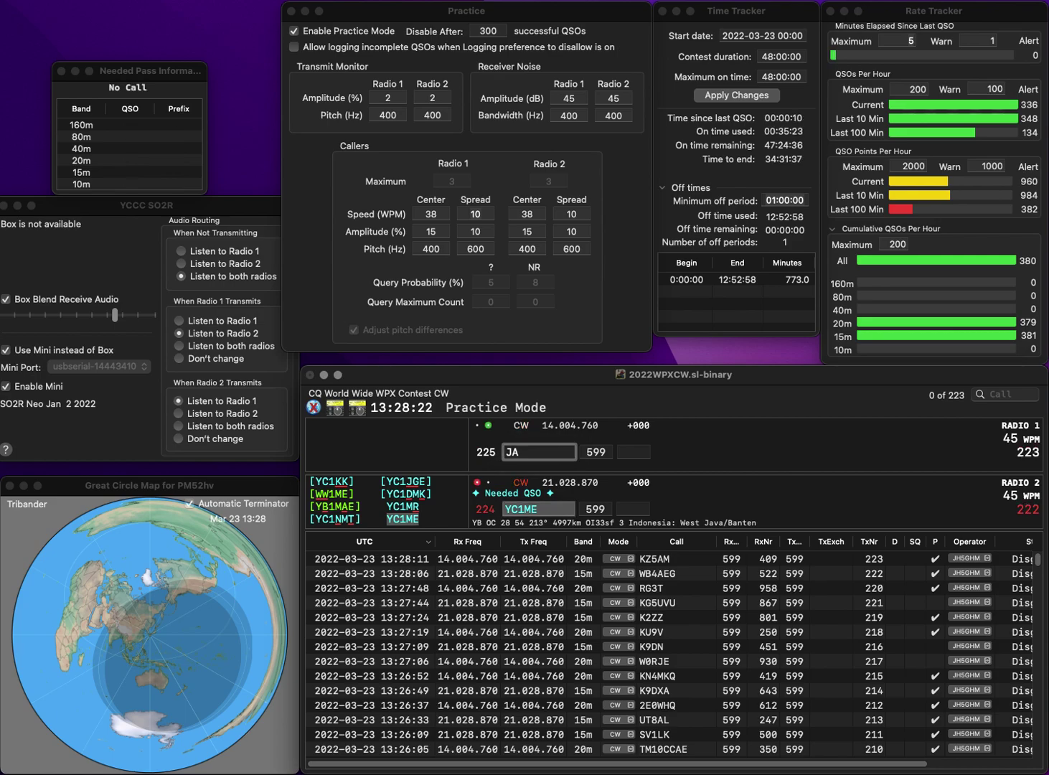
{"action": "type", "text": "7FFN"}
{"action": "key", "text": "Return"}
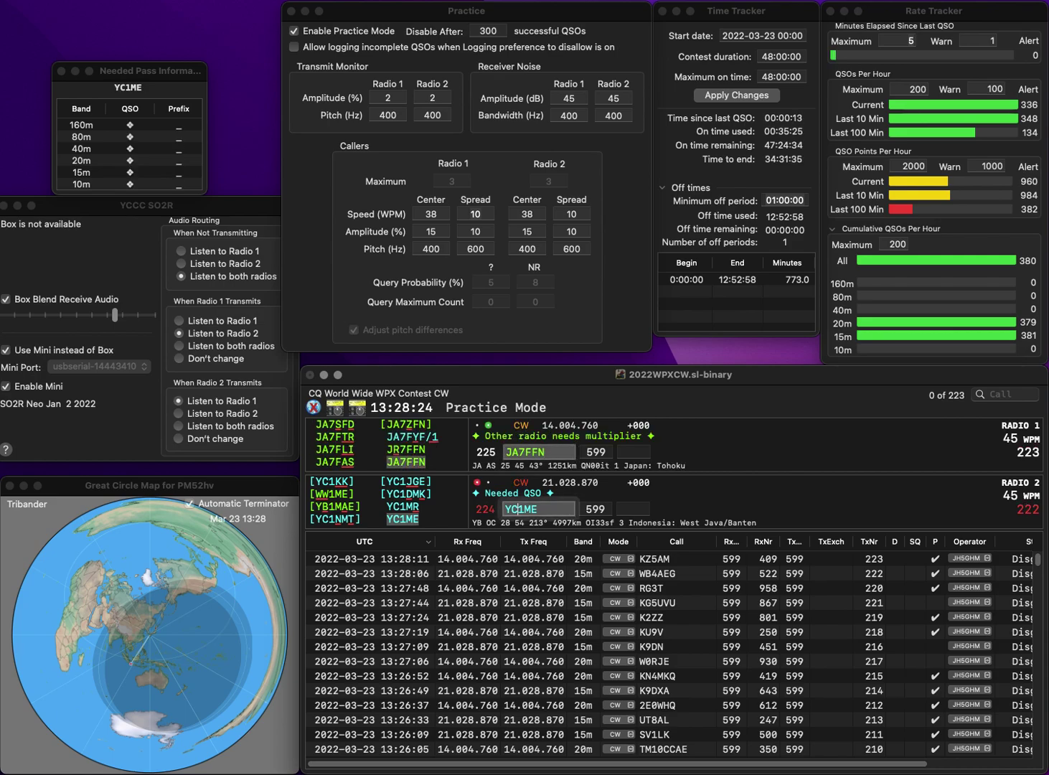
{"action": "type", "text": "238"}
{"action": "key", "text": "Return"}
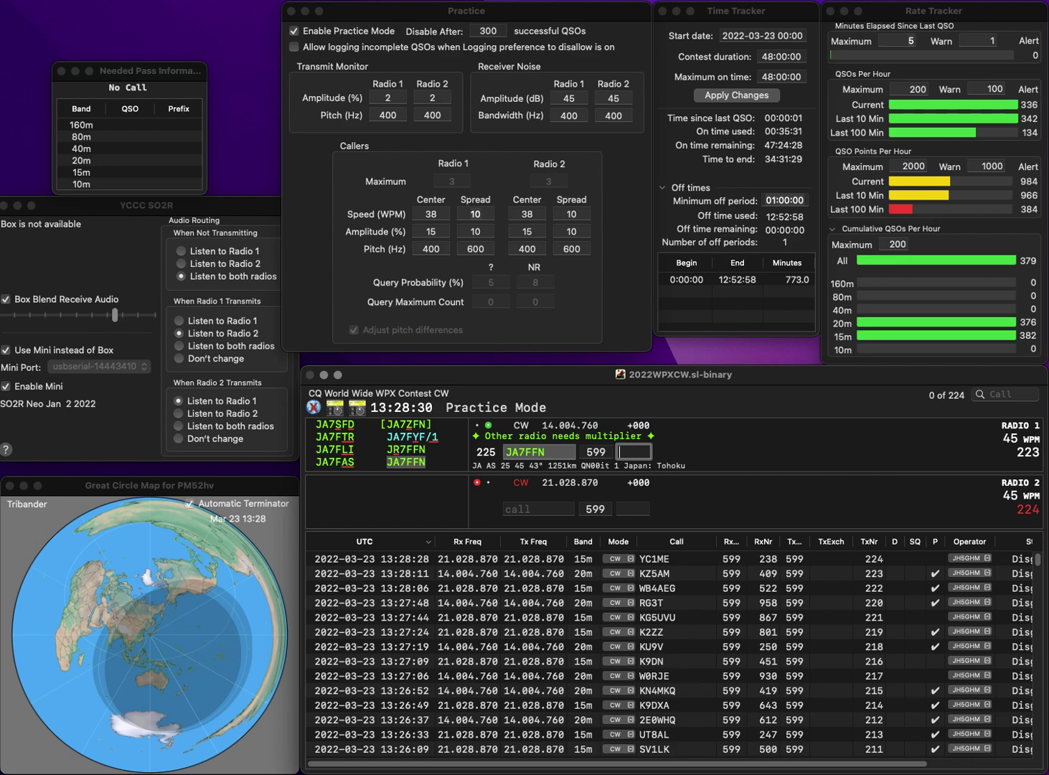
{"action": "type", "text": "49"}
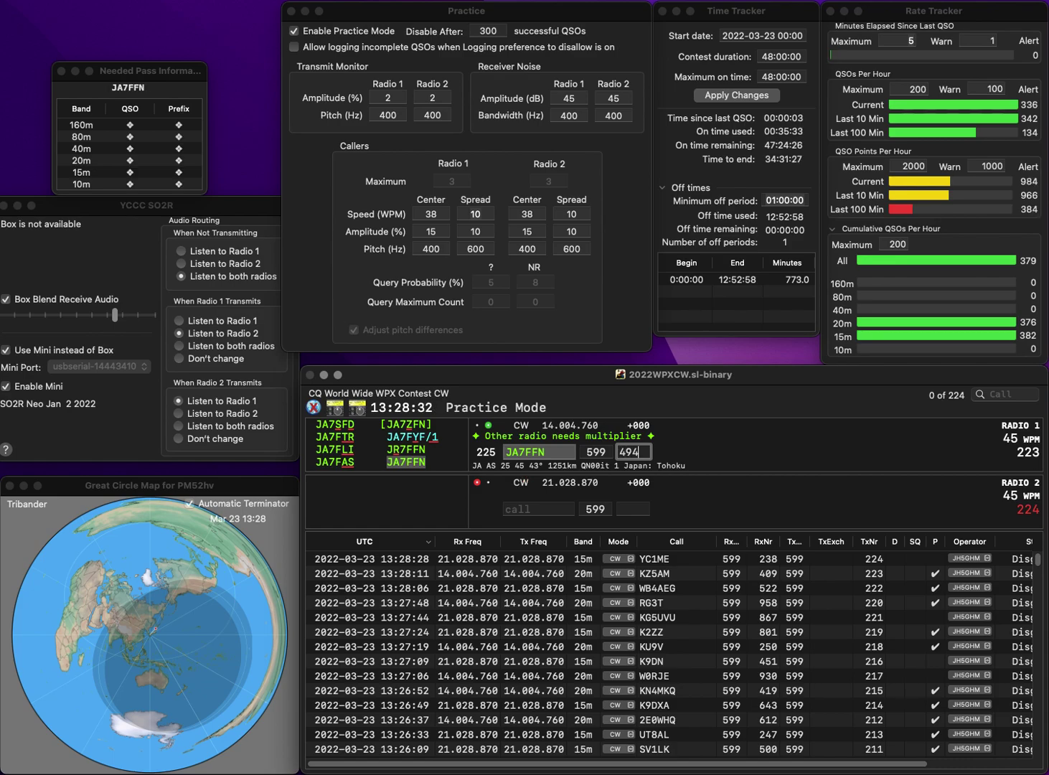
{"action": "type", "text": "4"}
{"action": "key", "text": "Return"}
Copy the calls HA9RC on Radio 2 and VR2GP on Radio 1 and answer both.
{"action": "type", "text": "HA9RC"}
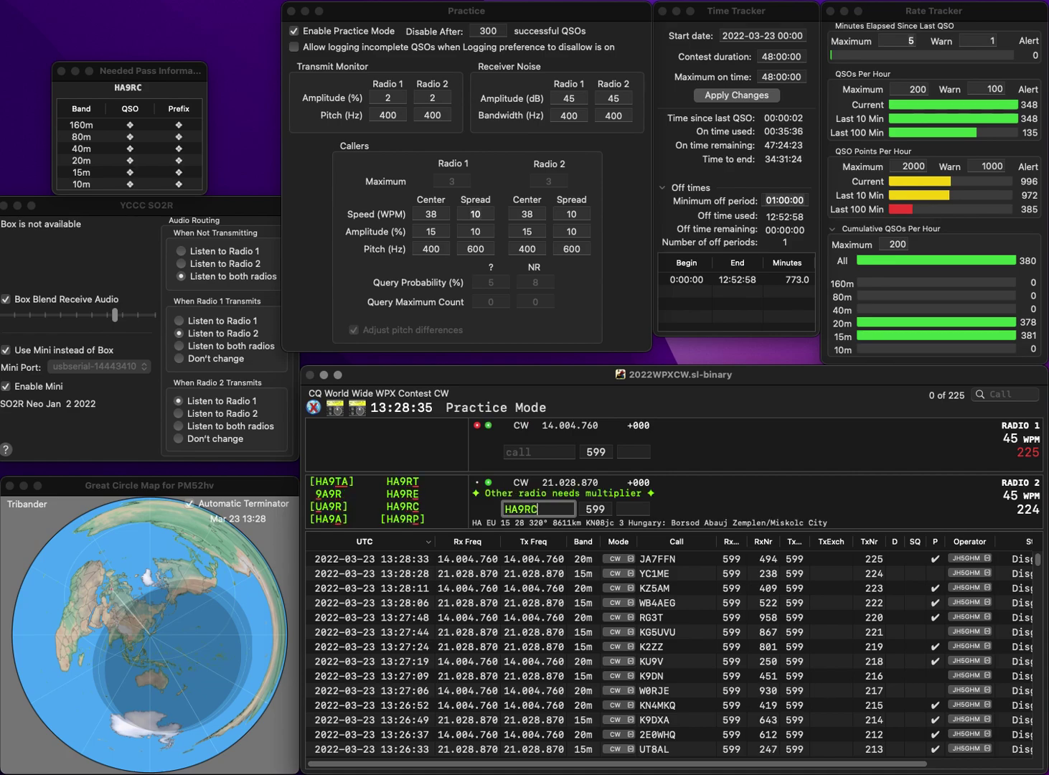
{"action": "key", "text": "Return"}
{"action": "type", "text": "2GP"}
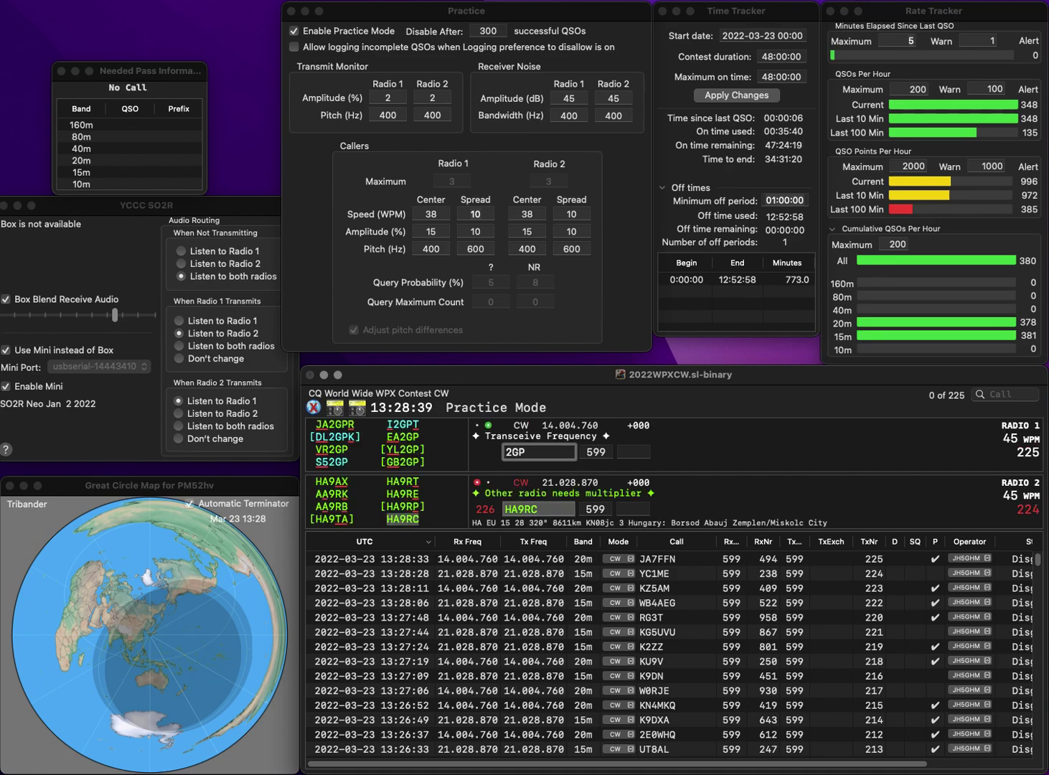
{"action": "type", "text": "VR"}
{"action": "key", "text": "Return"}
Log HA9RC on Radio 2 with received number 684 and VR2GP on Radio 1 with received number 975.
{"action": "type", "text": "684"}
{"action": "key", "text": "Return"}
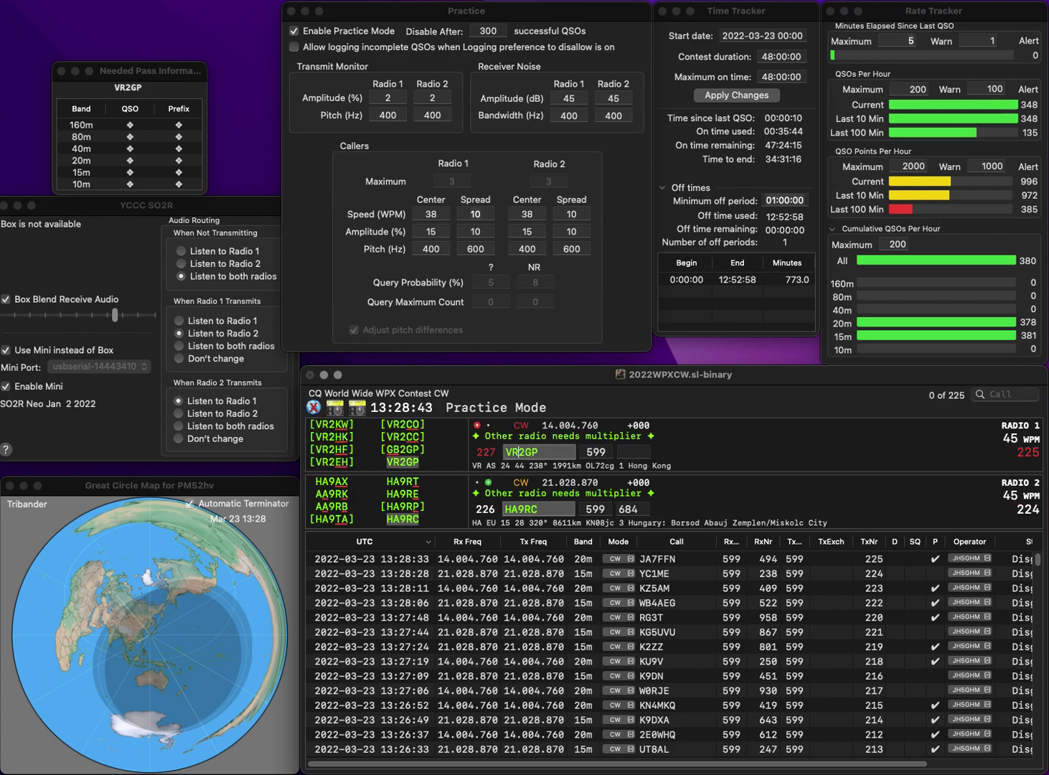
{"action": "key", "text": "Return"}
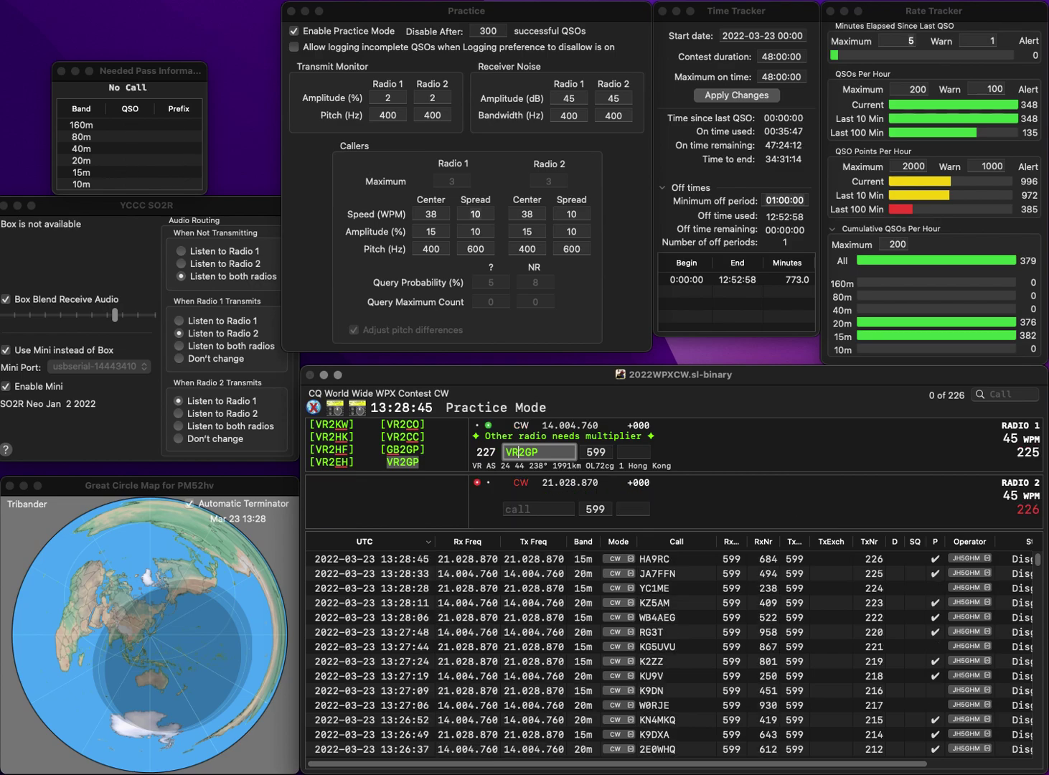
{"action": "type", "text": "975"}
{"action": "key", "text": "Return"}
{"action": "type", "text": "OK2"}
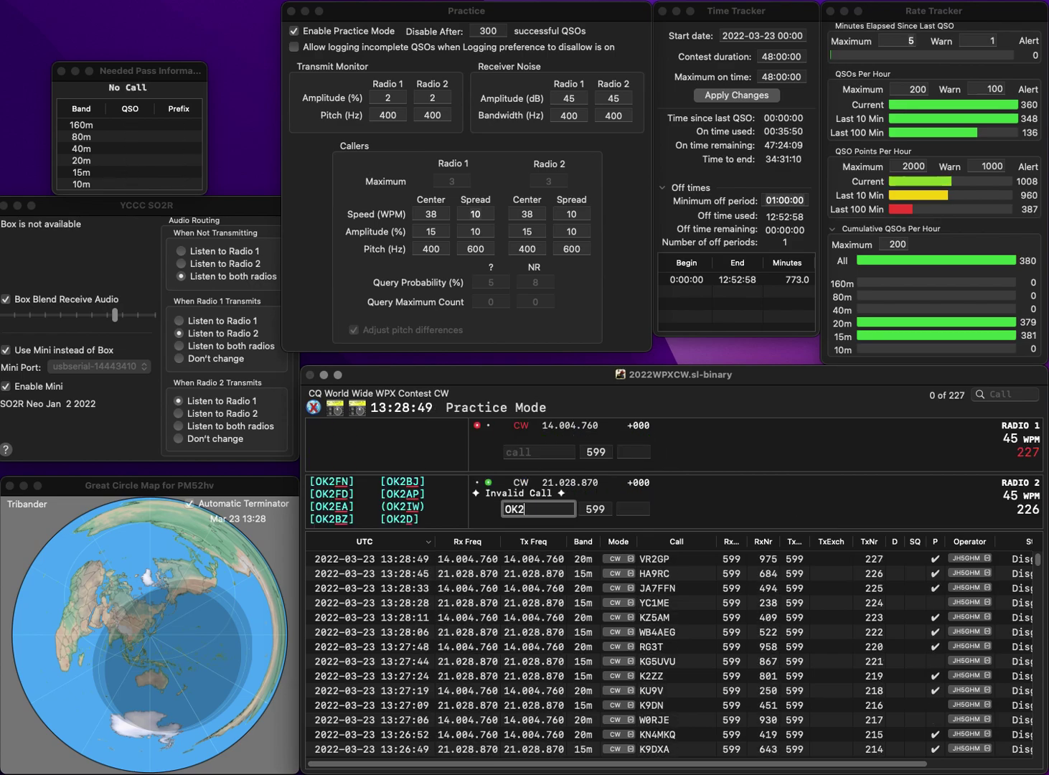
{"action": "type", "text": "KOJ"}
{"action": "key", "text": "Return"}
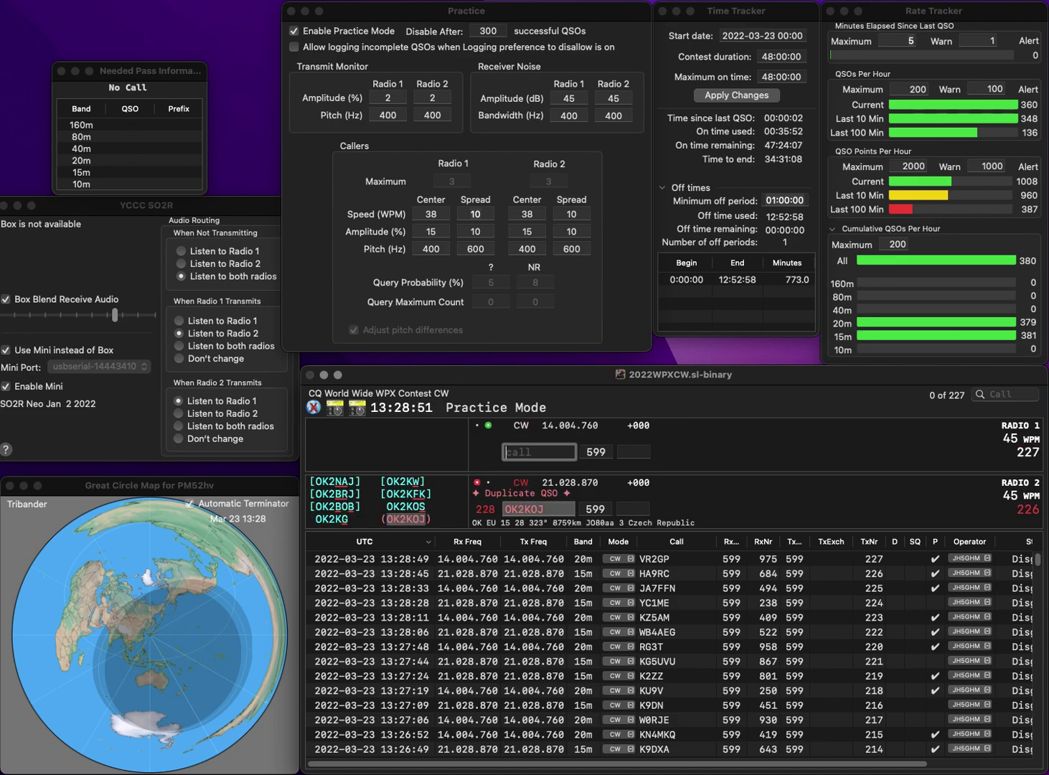
{"action": "type", "text": "S53IX"}
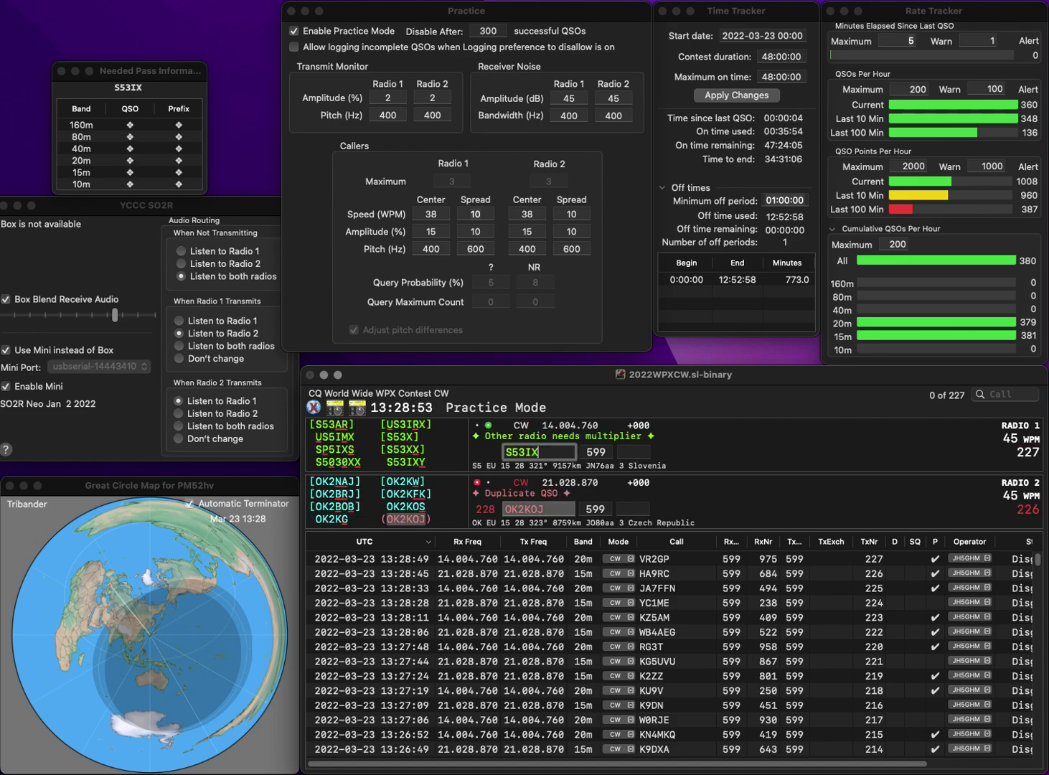
{"action": "type", "text": "Y"}
{"action": "key", "text": "Return"}
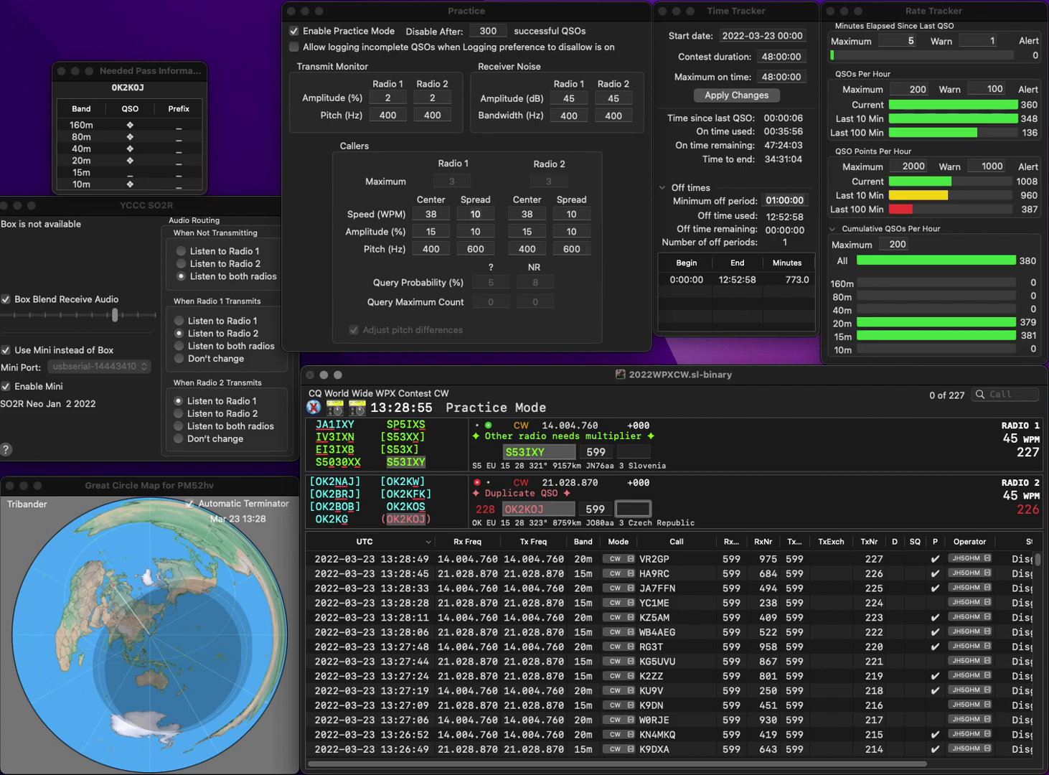
{"action": "type", "text": "639"}
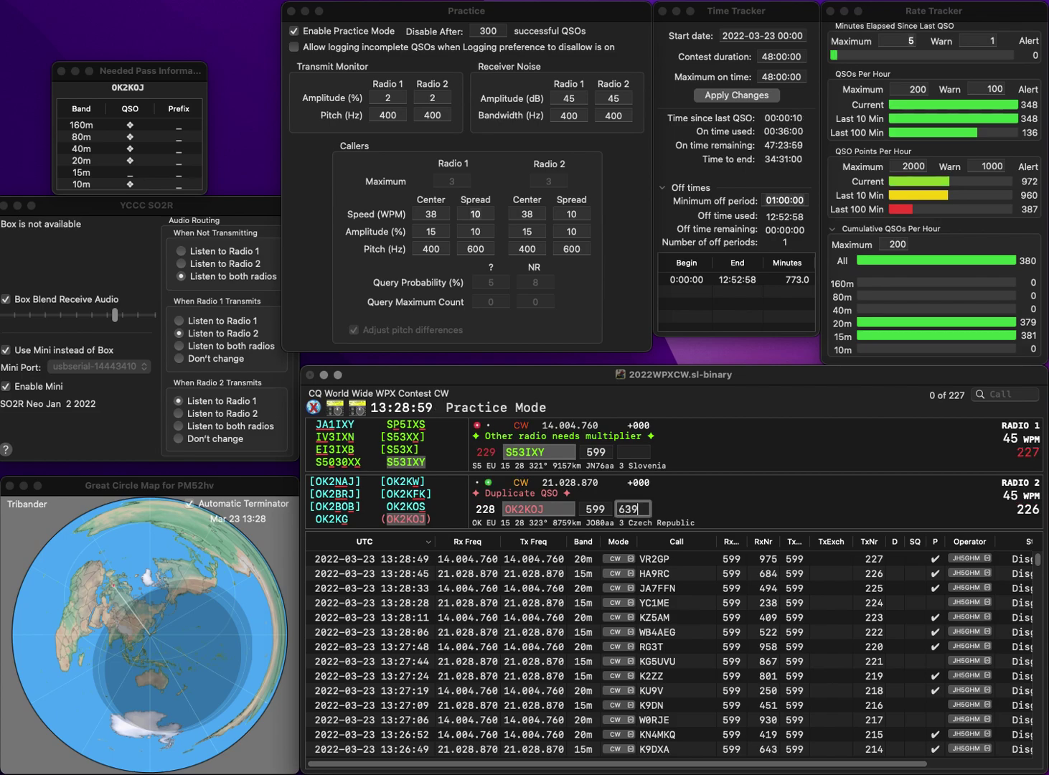
{"action": "key", "text": "Return"}
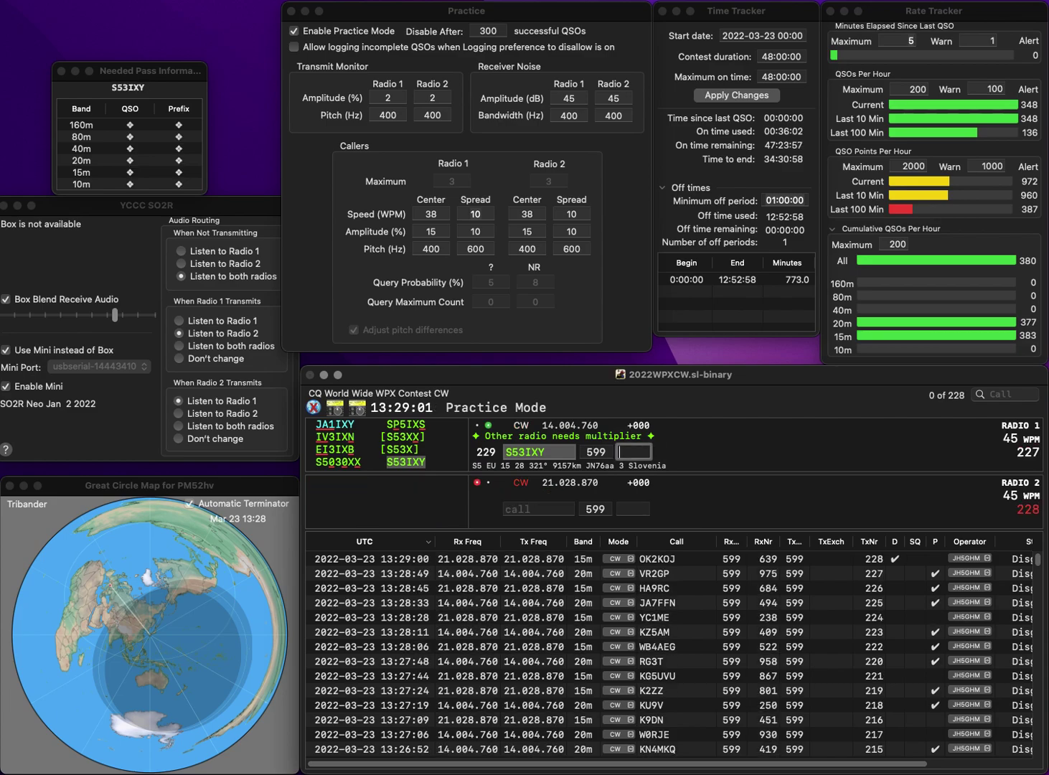
{"action": "type", "text": "836"}
{"action": "key", "text": "Return"}
Copy the calls WC6T on Radio 2 and R6KY on Radio 1 and answer both.
{"action": "type", "text": "WC6T"}
{"action": "key", "text": "Return"}
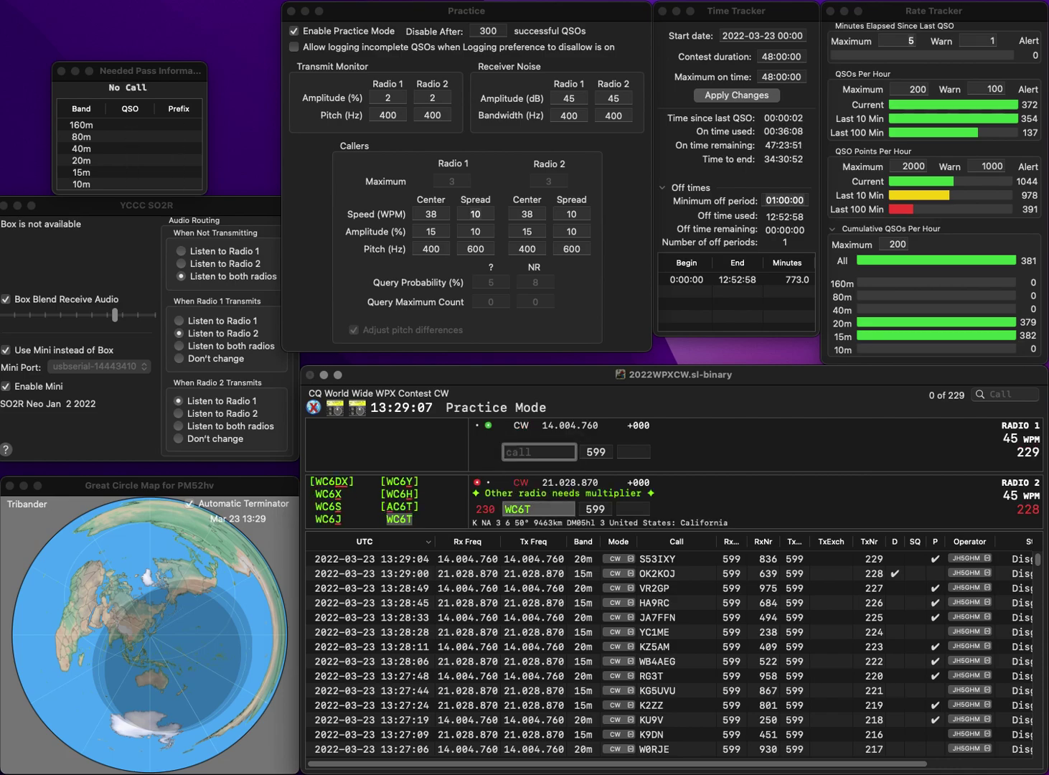
{"action": "type", "text": "KY"}
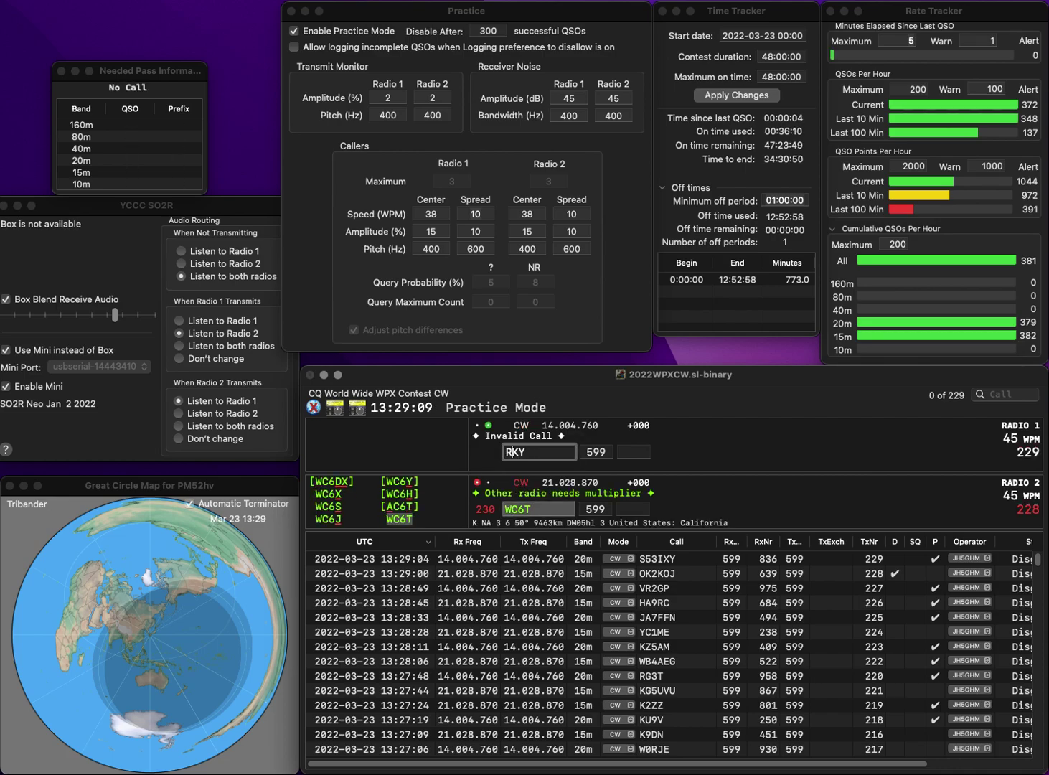
{"action": "key", "text": "Left"}
{"action": "key", "text": "Left"}
{"action": "type", "text": "R6"}
{"action": "key", "text": "space"}
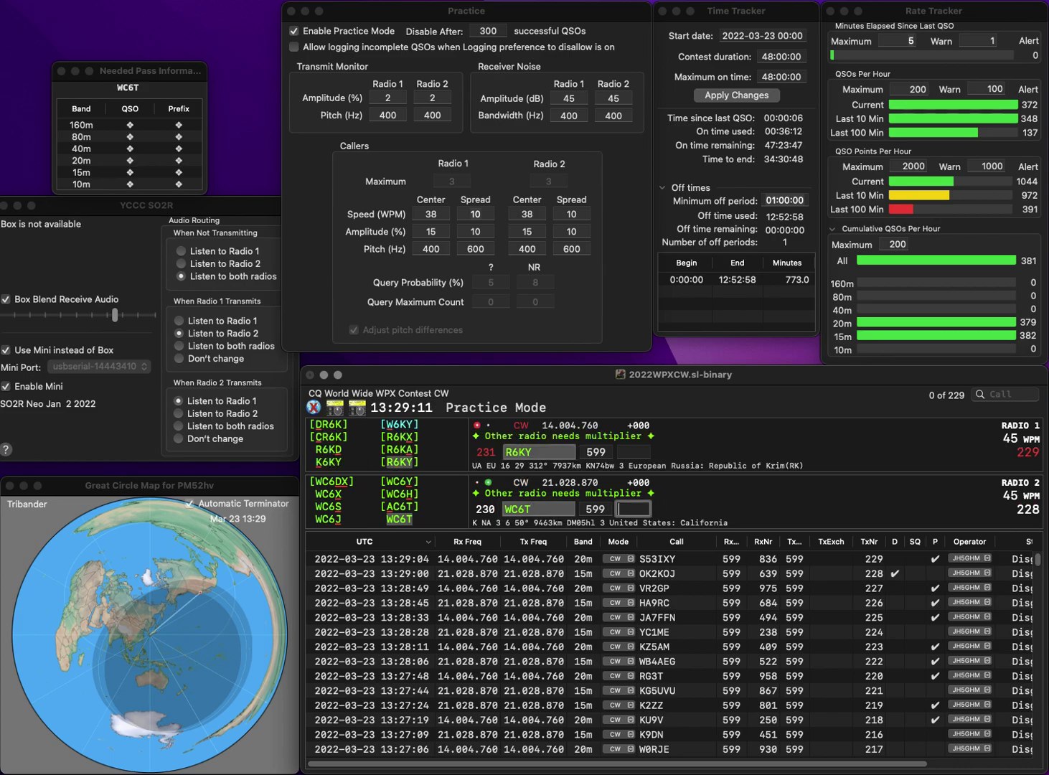
Log WC6T on Radio 2 with received number 67.
{"action": "type", "text": "67"}
{"action": "key", "text": "Return"}
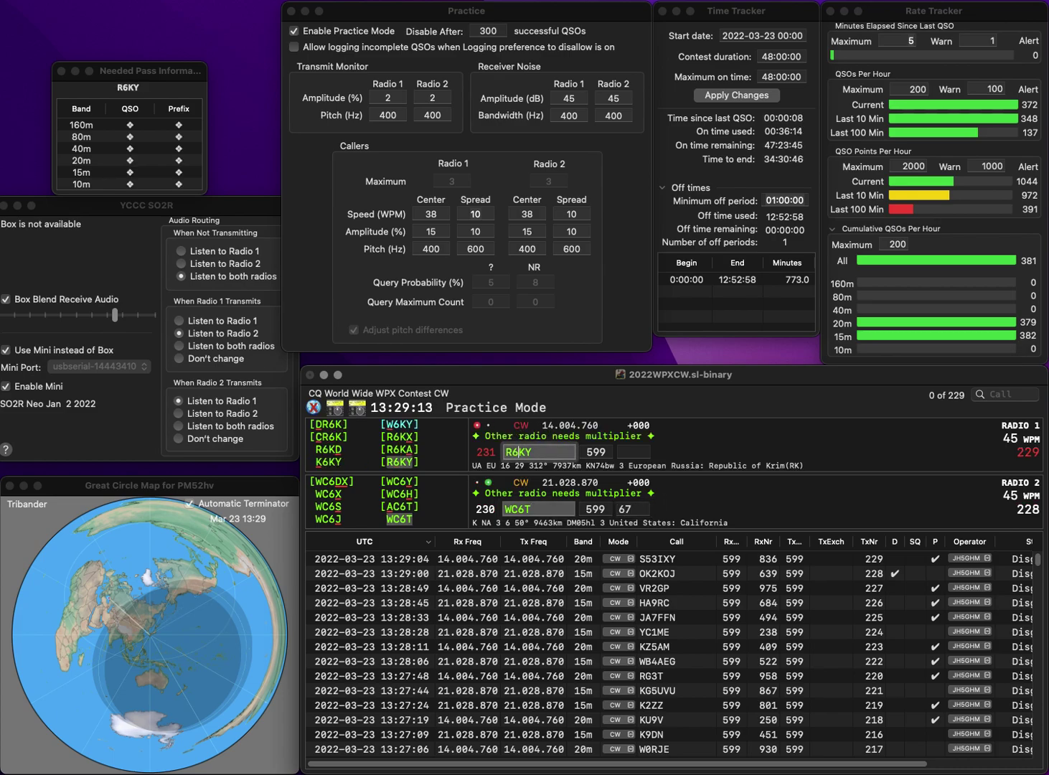
{"action": "key", "text": "space"}
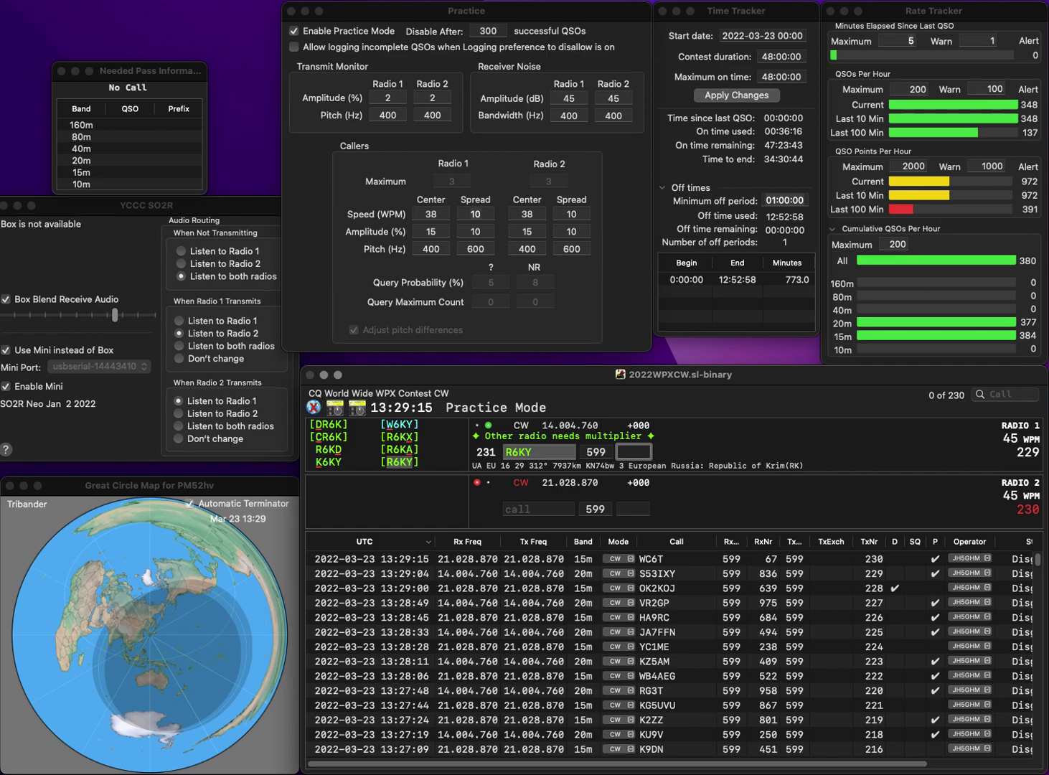
{"action": "type", "text": "2"}
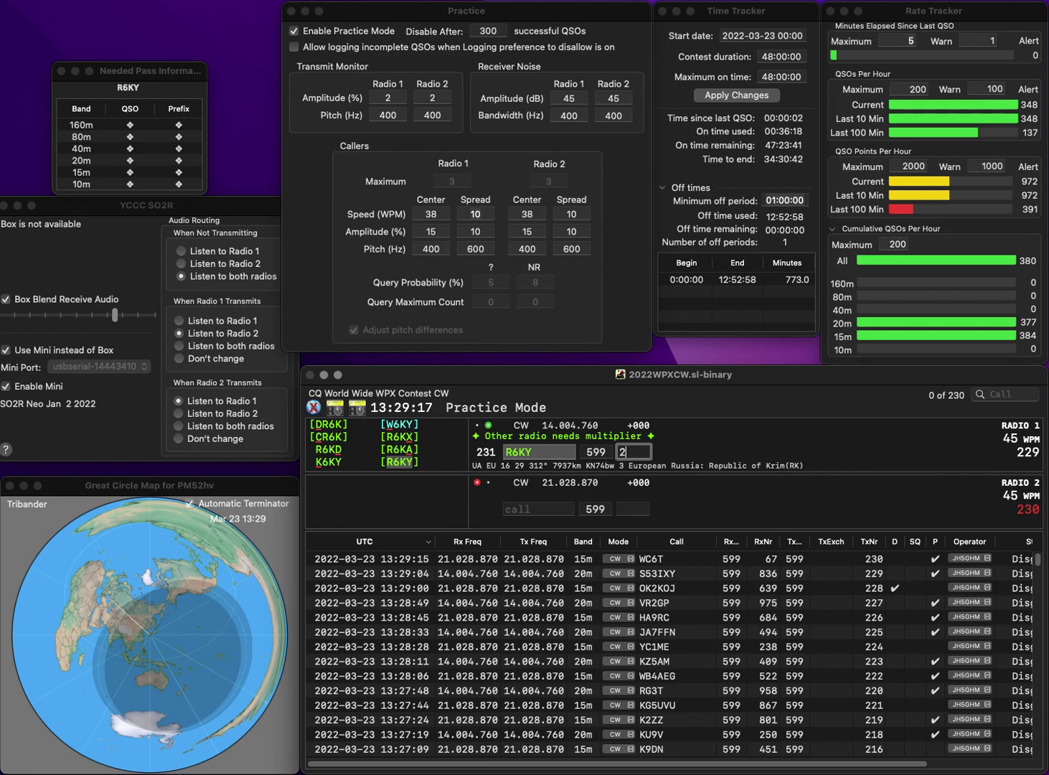
{"action": "type", "text": "11"}
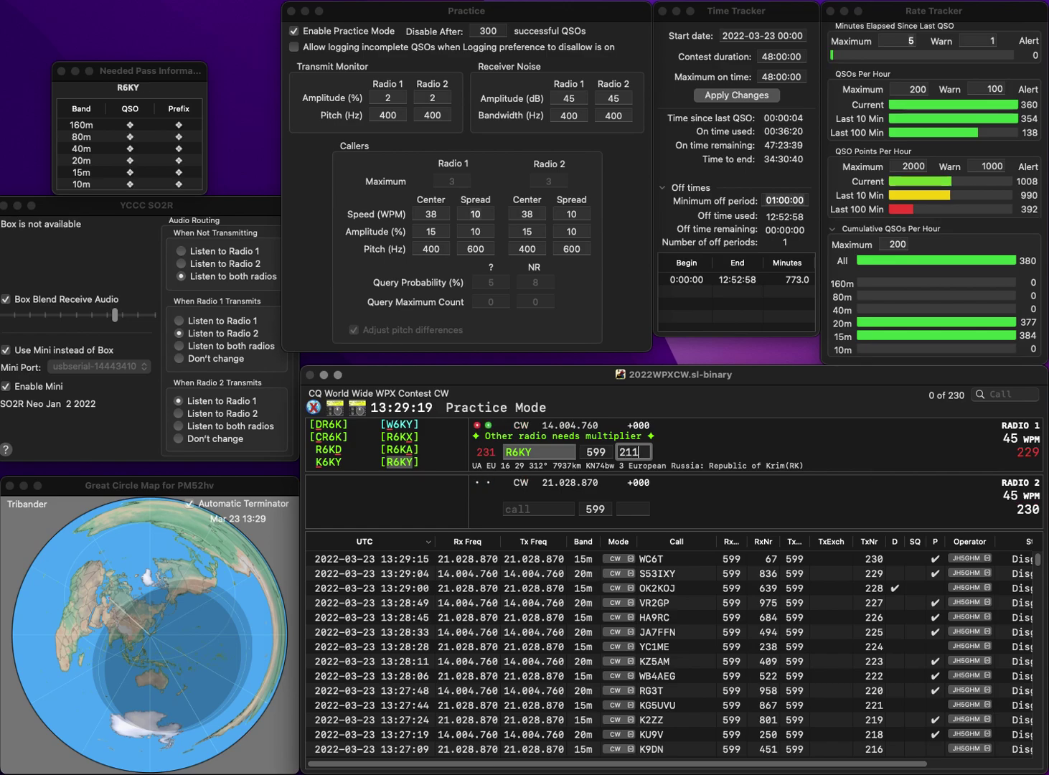
{"action": "key", "text": "BackSpace"}
{"action": "type", "text": "2"}
{"action": "key", "text": "Down"}
{"action": "key", "text": "Return"}
{"action": "key", "text": "Return"}
{"action": "type", "text": "DP4B"}
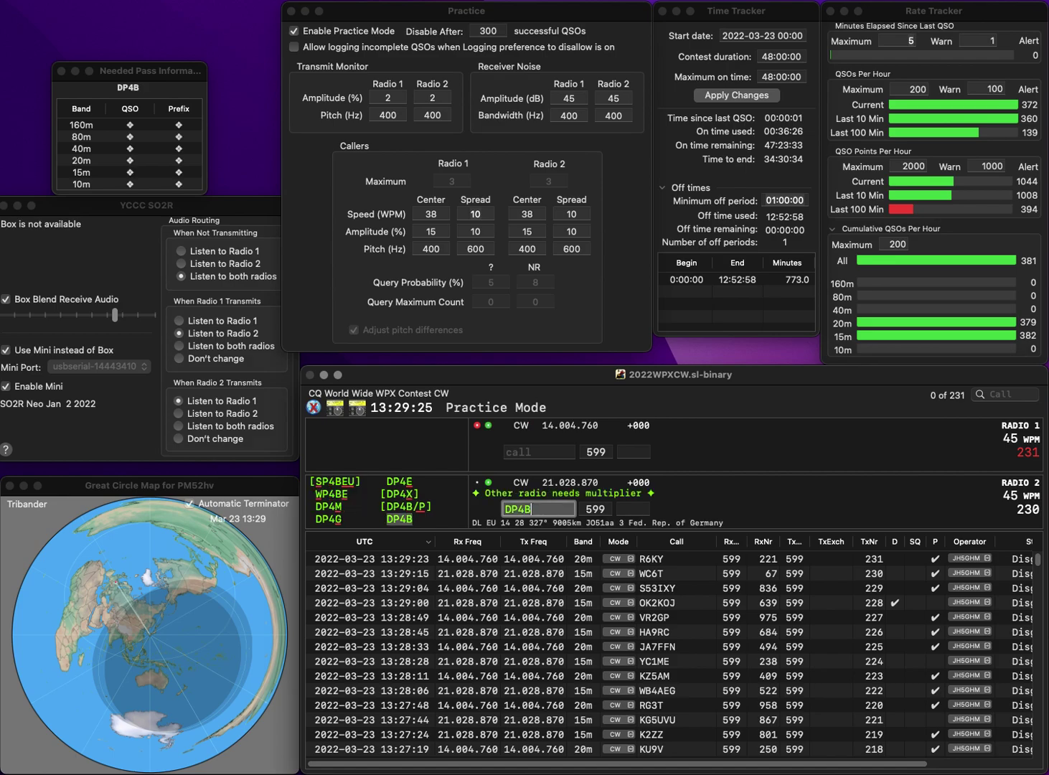
{"action": "key", "text": "Return"}
{"action": "type", "text": "OM3"}
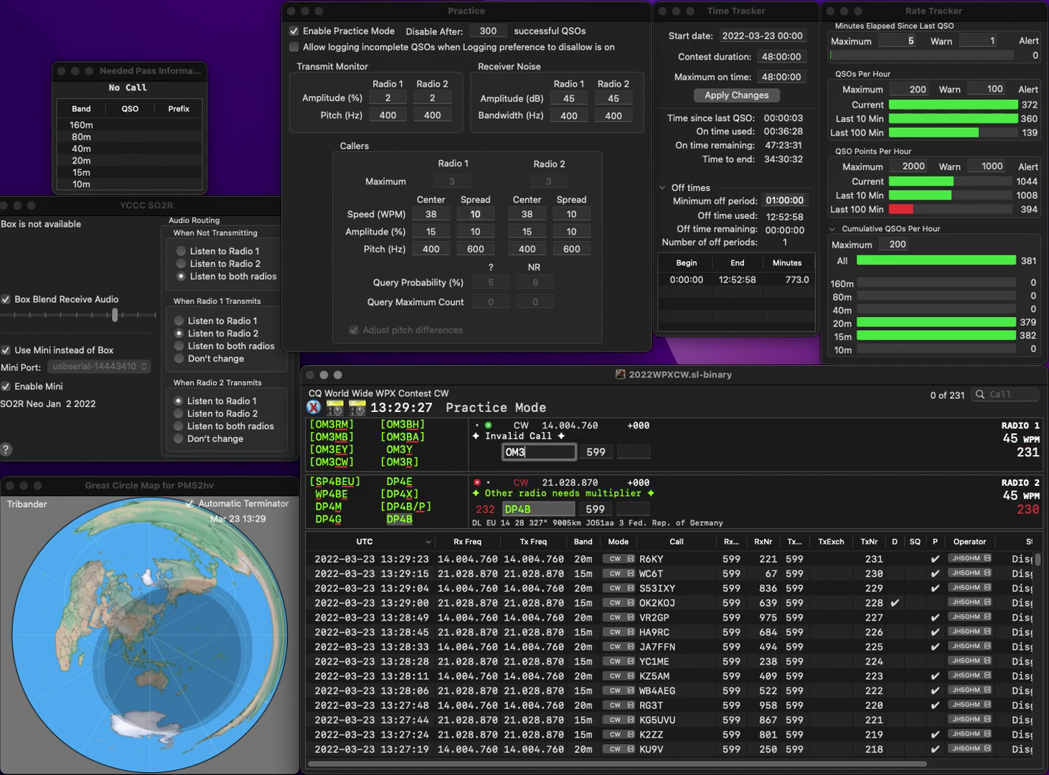
{"action": "type", "text": "CGN"}
{"action": "key", "text": "Return"}
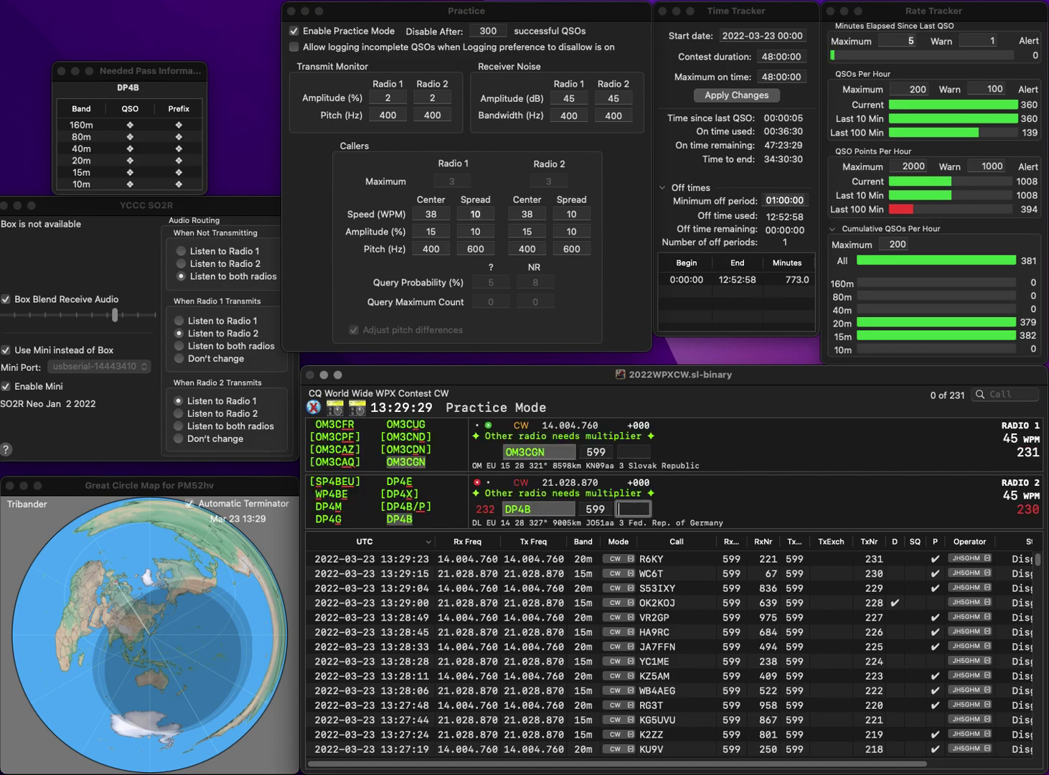
{"action": "type", "text": "786"}
{"action": "key", "text": "Return"}
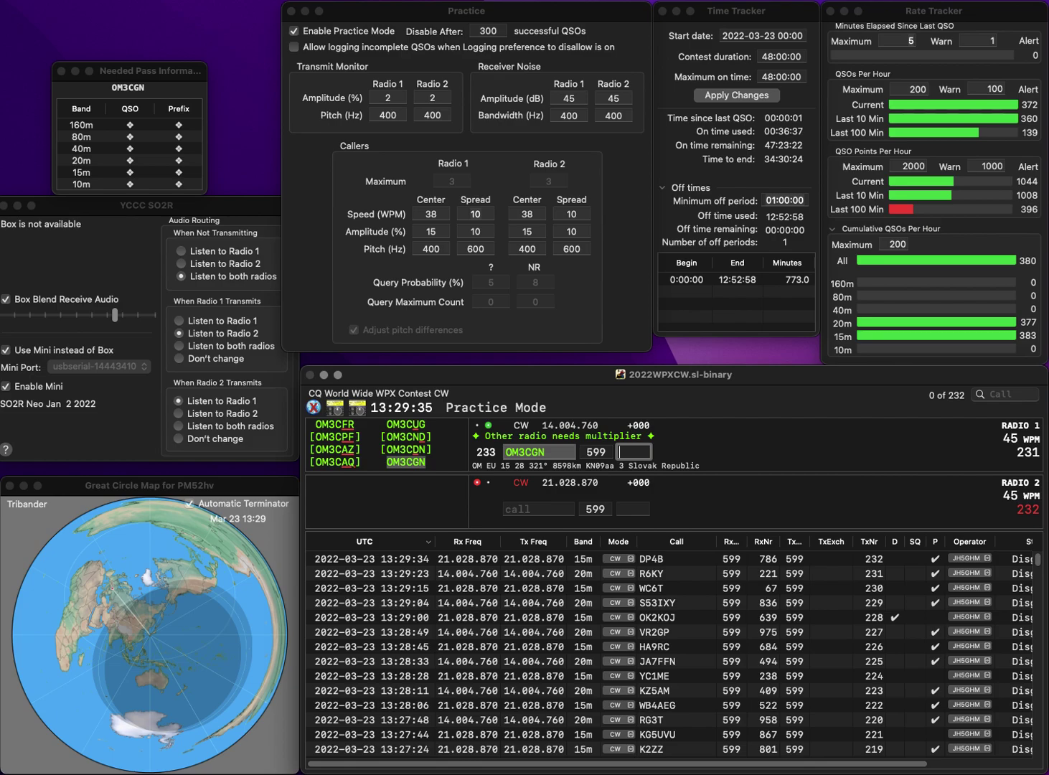
{"action": "type", "text": "166"}
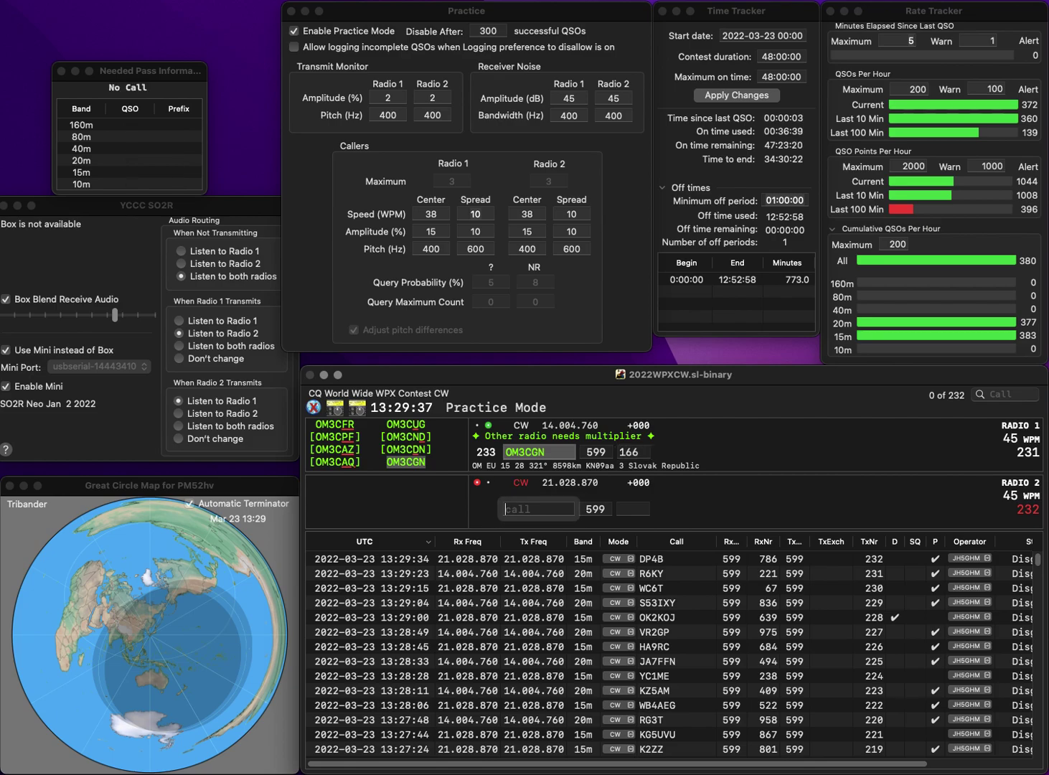
{"action": "key", "text": "Return"}
Copy and answer Q9IVD on Radio 2 and W7VO on Radio 1, correcting the Radio 2 call to SQ9IVD and answering again.
{"action": "type", "text": "Q9IVD"}
{"action": "key", "text": "Return"}
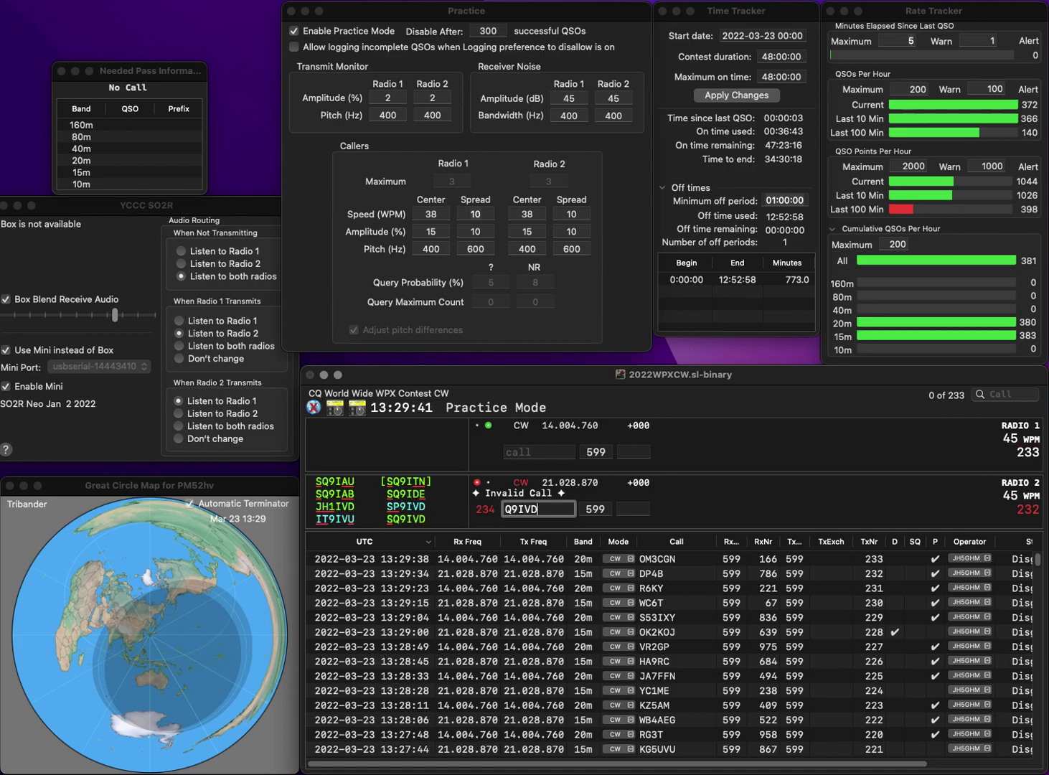
{"action": "type", "text": "7VO"}
{"action": "key", "text": "Home"}
{"action": "type", "text": "W"}
{"action": "key", "text": "Return"}
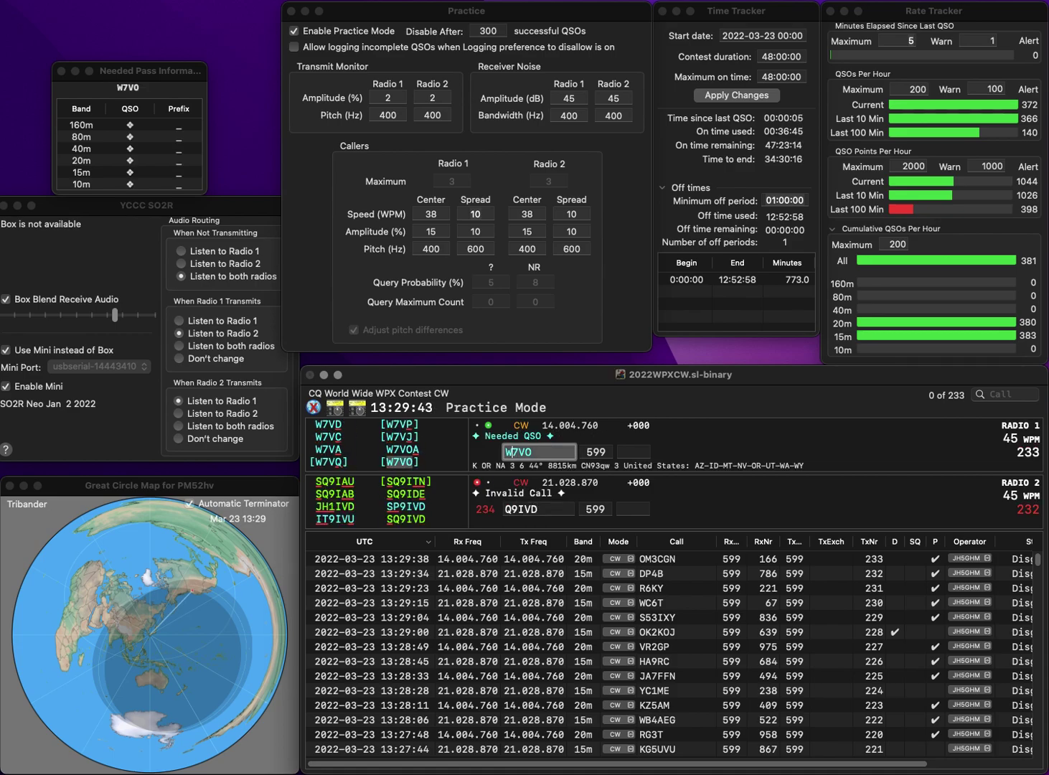
{"action": "type", "text": "S"}
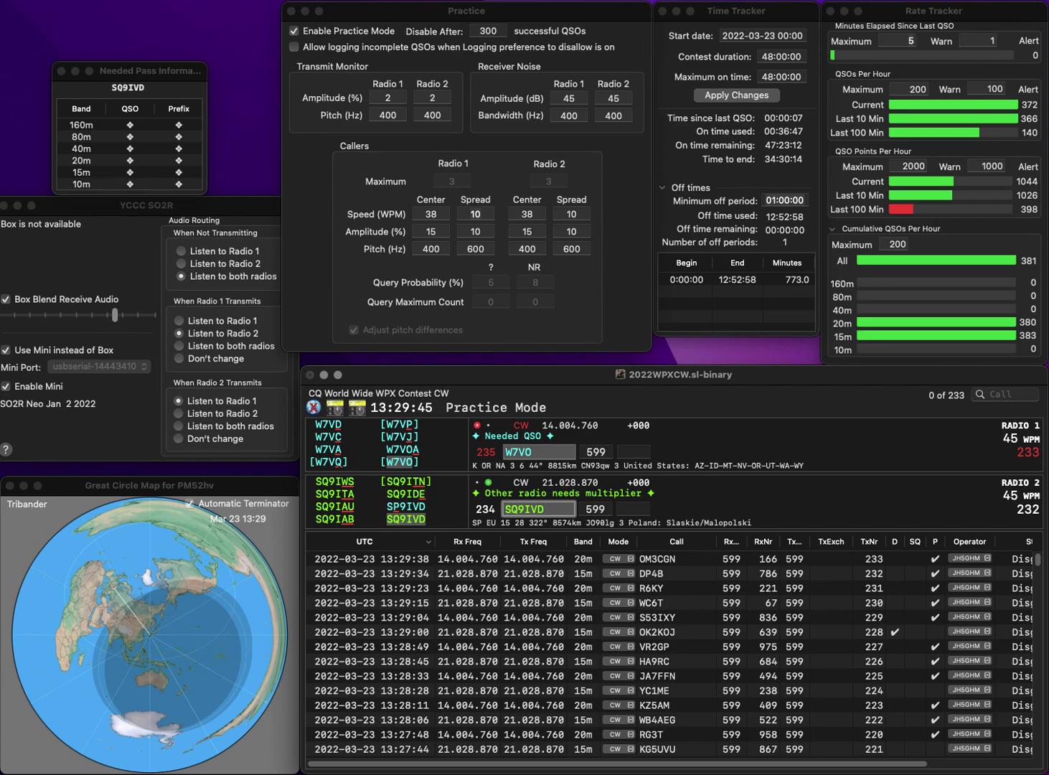
{"action": "key", "text": "Return"}
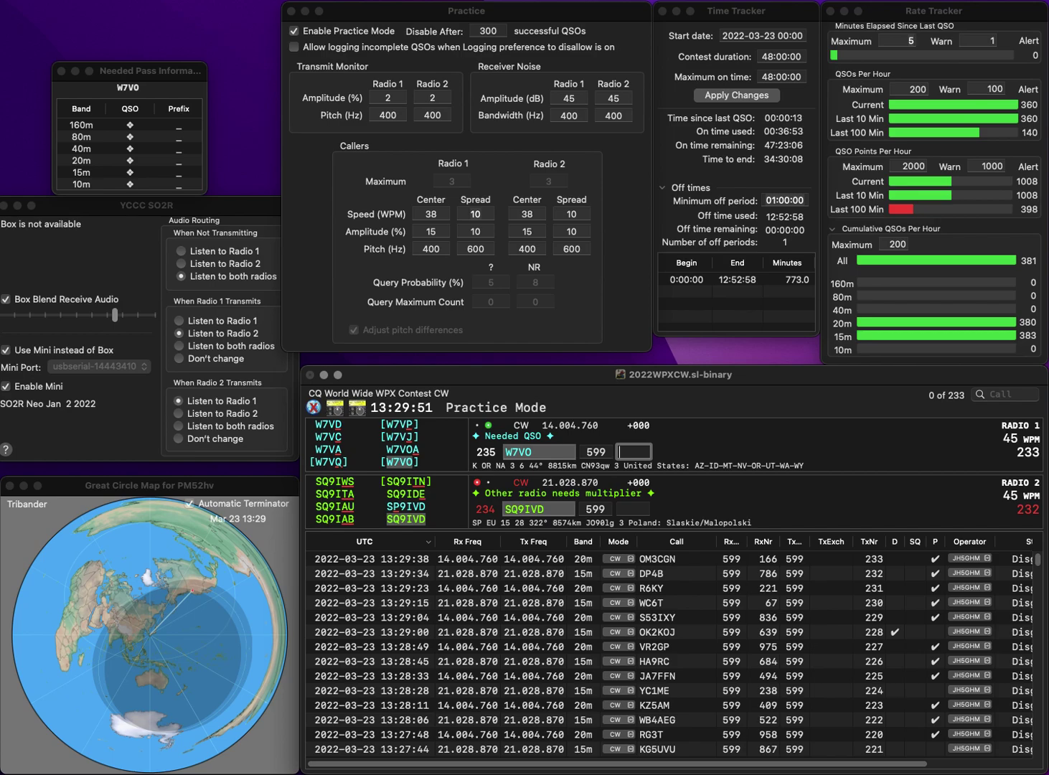
{"action": "key", "text": "Return"}
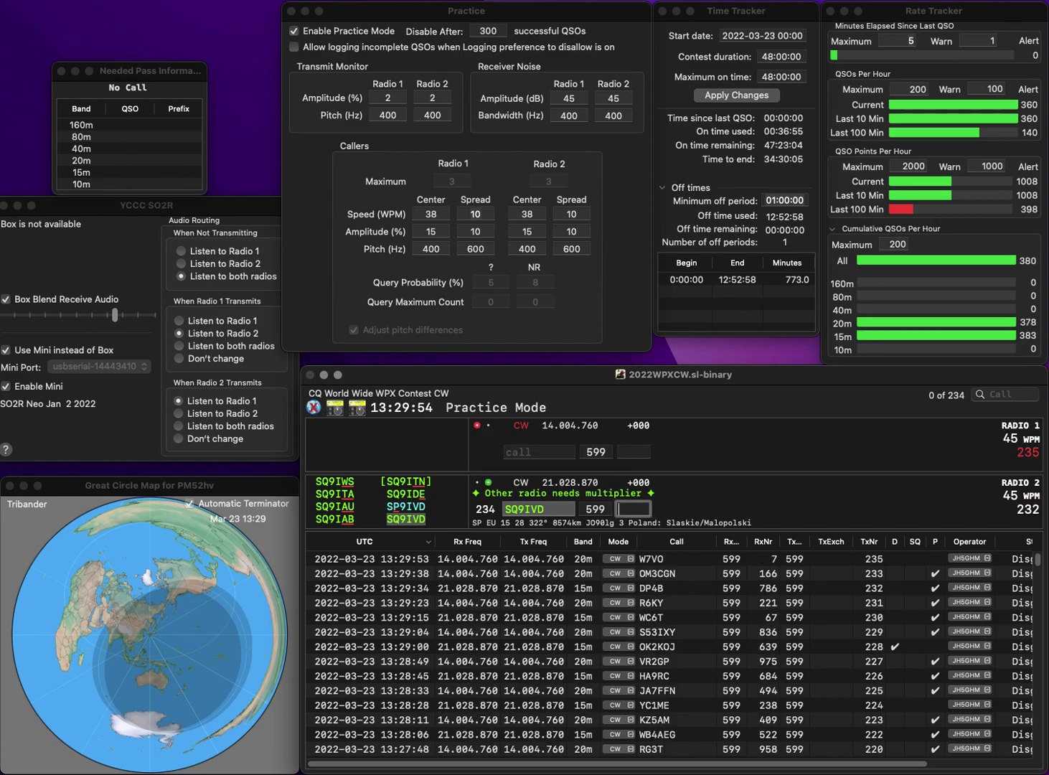
{"action": "type", "text": "467"}
{"action": "key", "text": "Return"}
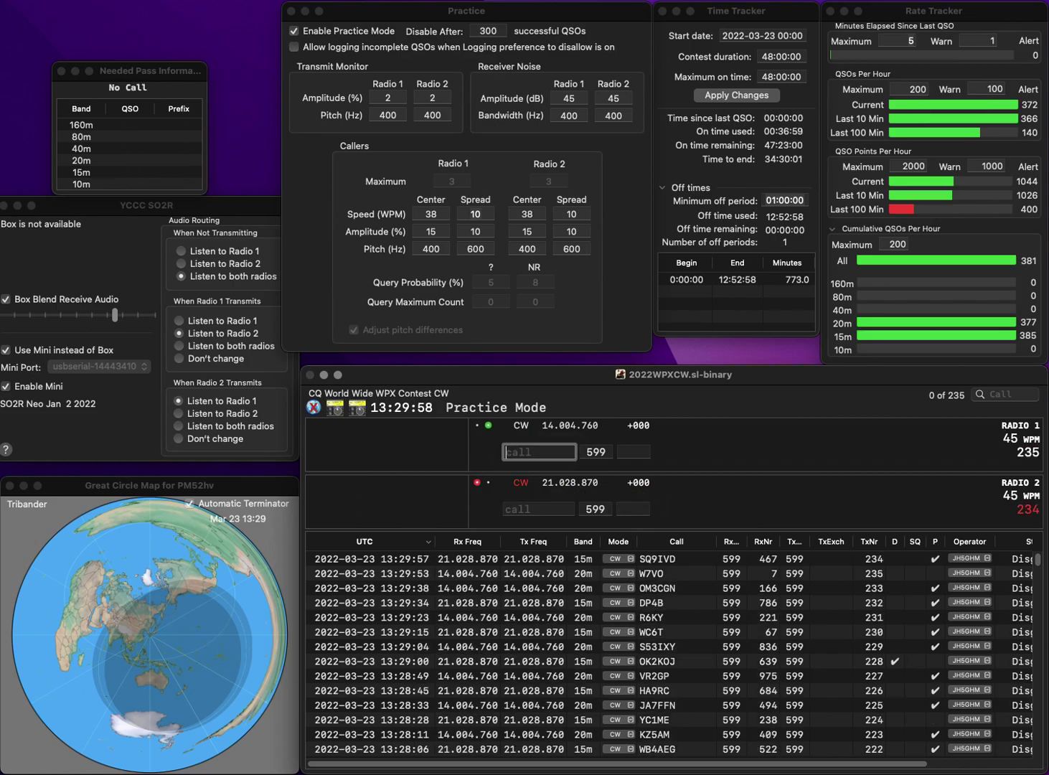
{"action": "type", "text": "C3C"}
{"action": "key", "text": "Return"}
{"action": "type", "text": "M6"}
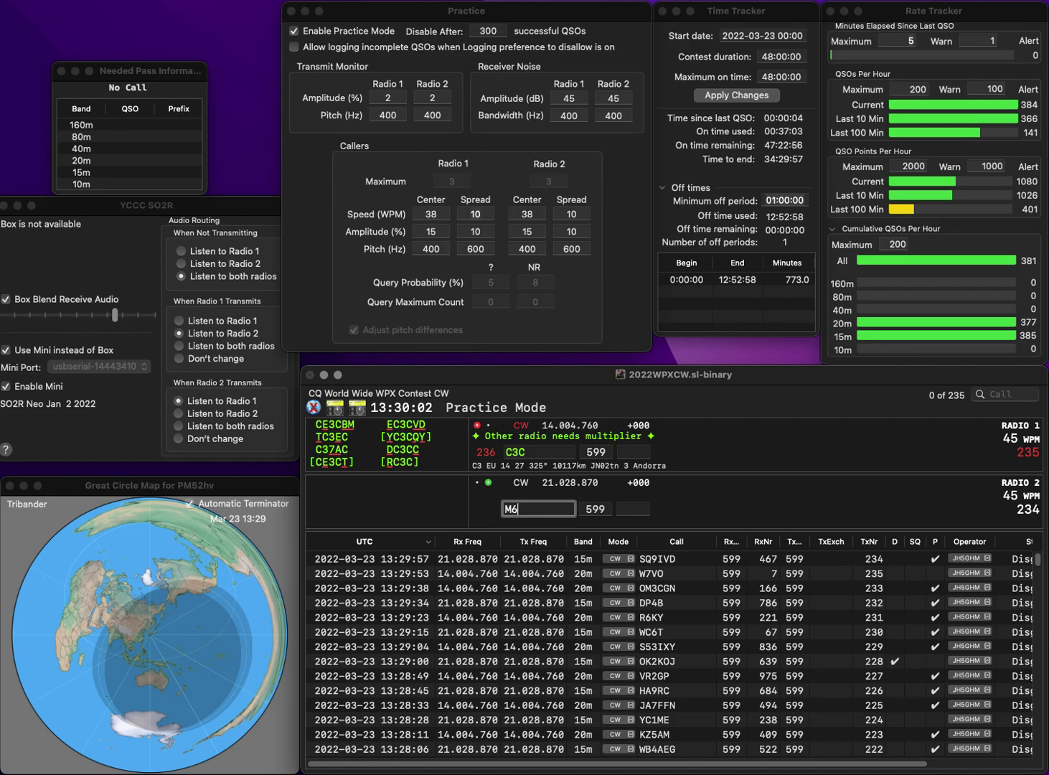
{"action": "type", "text": "EOO"}
{"action": "key", "text": "super+Left"}
{"action": "type", "text": "K"}
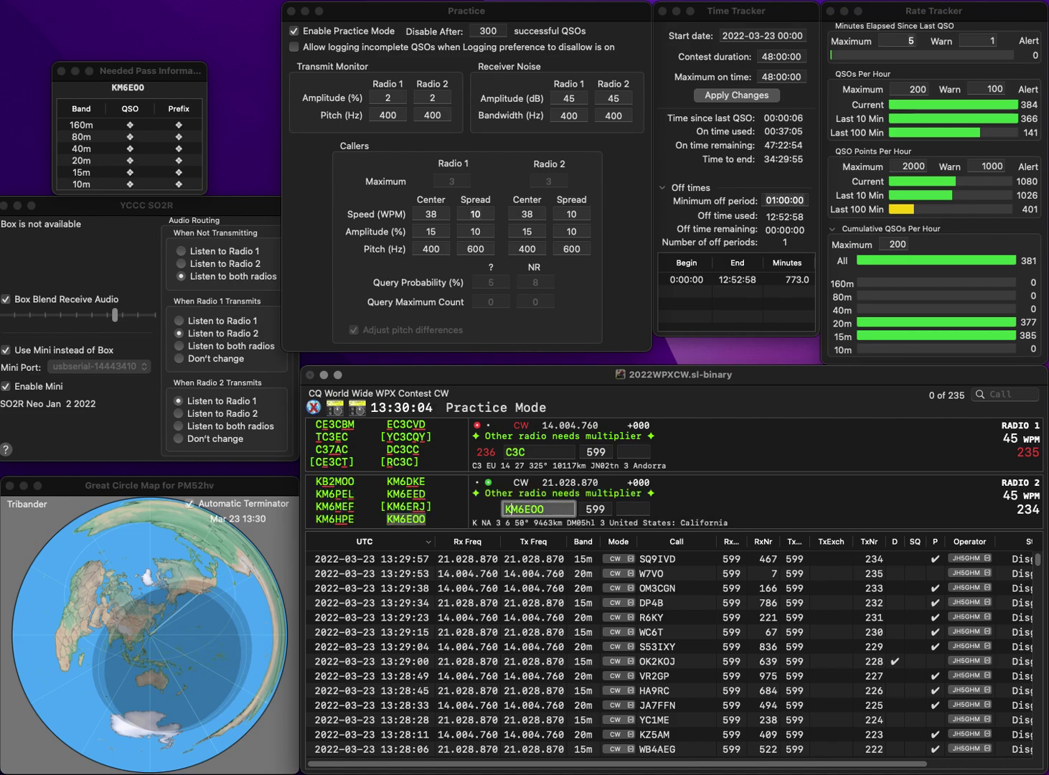
{"action": "key", "text": "Return"}
{"action": "type", "text": "AB3C"}
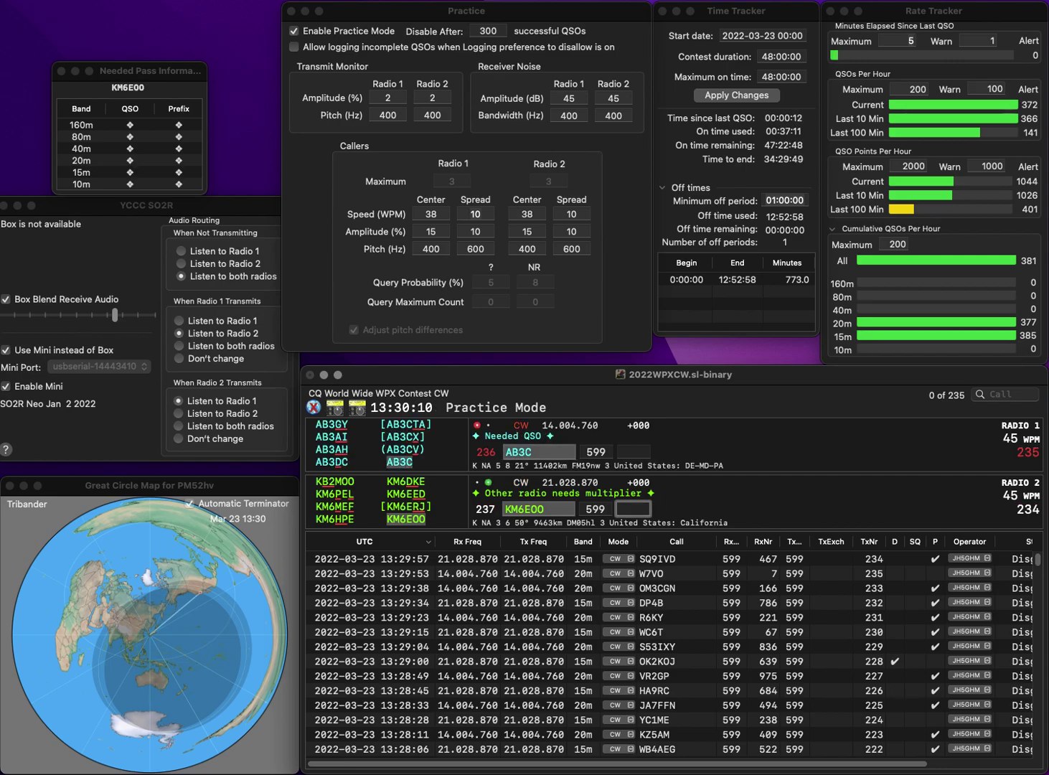
{"action": "type", "text": "320"}
{"action": "key", "text": "Return"}
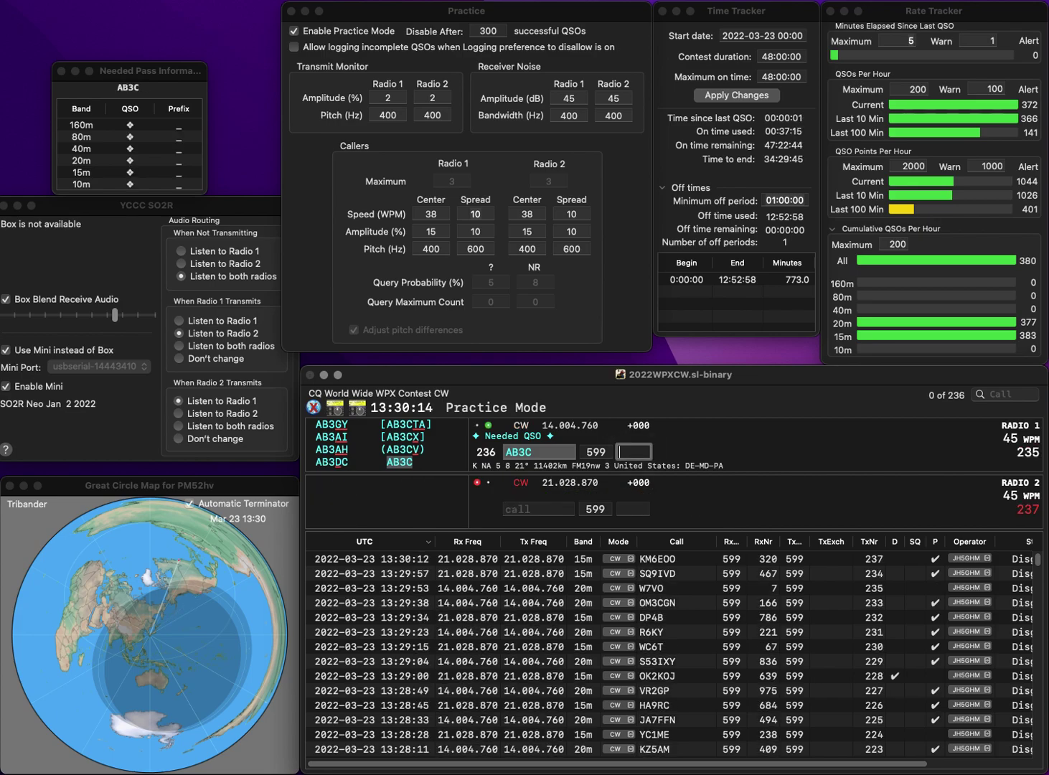
{"action": "type", "text": "709"}
{"action": "key", "text": "Return"}
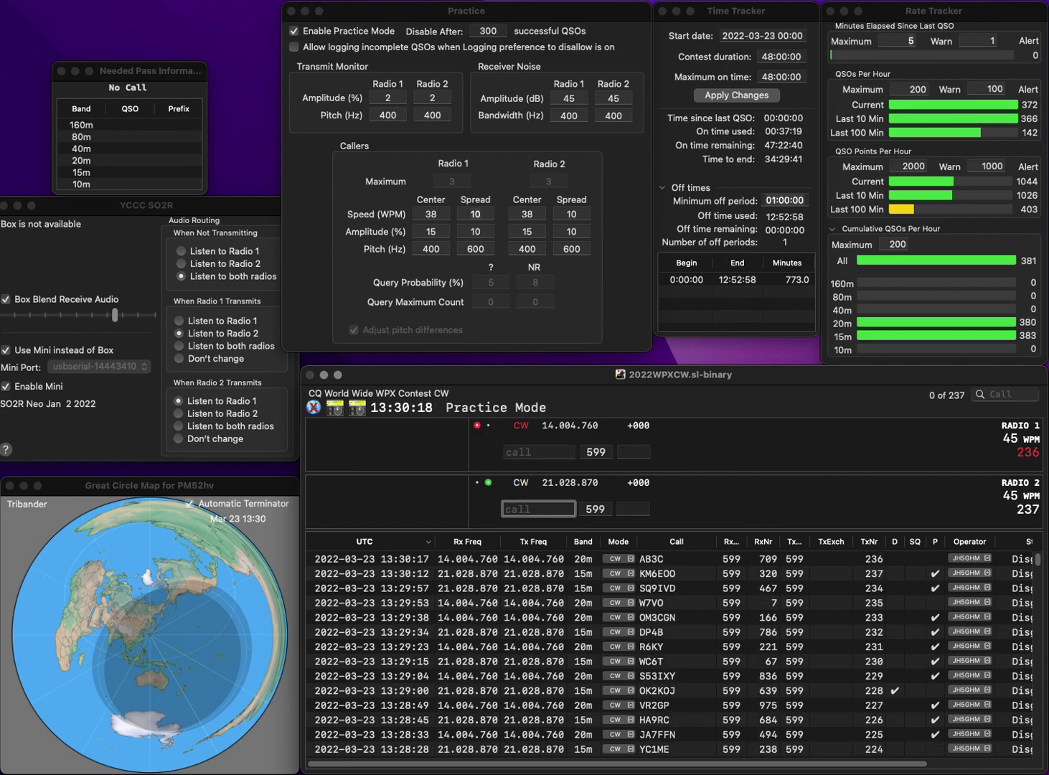
{"action": "type", "text": "HG8"}
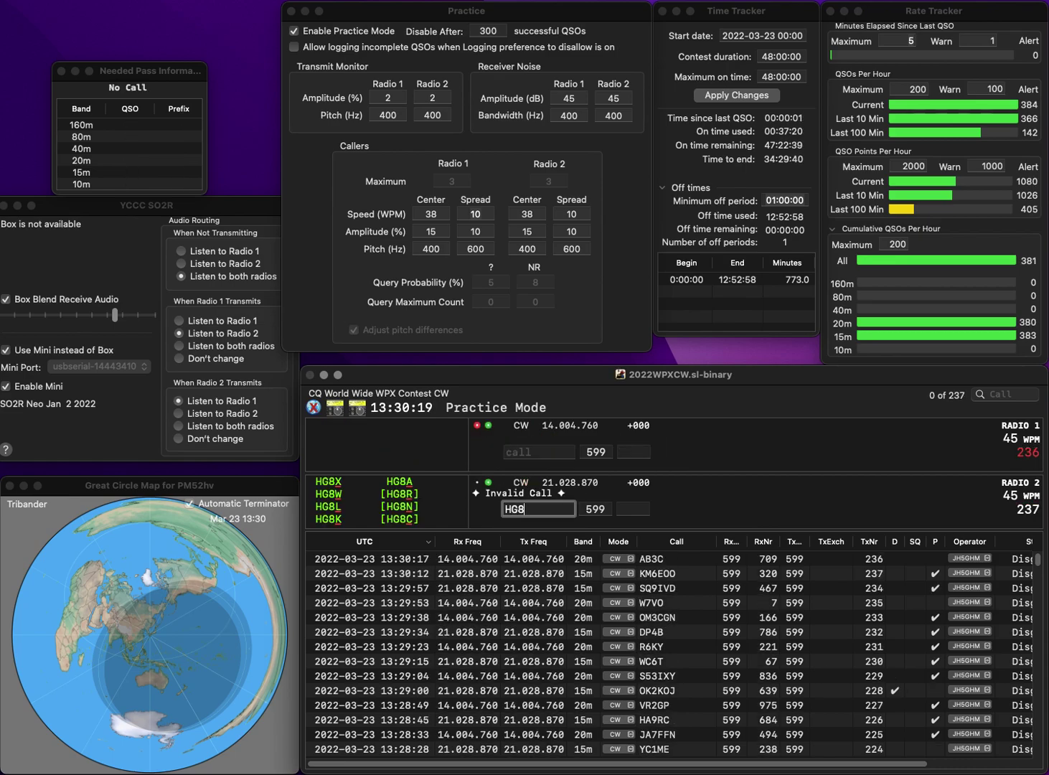
{"action": "type", "text": "C"}
{"action": "key", "text": "Return"}
{"action": "type", "text": "W"}
{"action": "key", "text": "BackSpace"}
{"action": "type", "text": "EA4AA"}
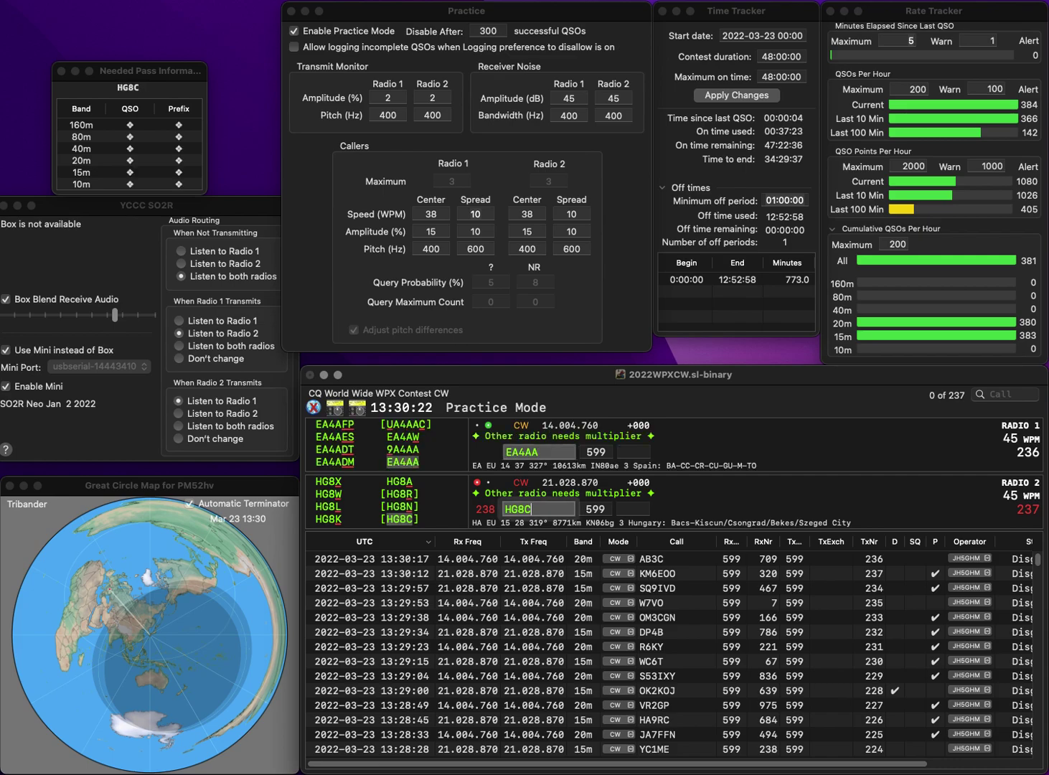
{"action": "key", "text": "Return"}
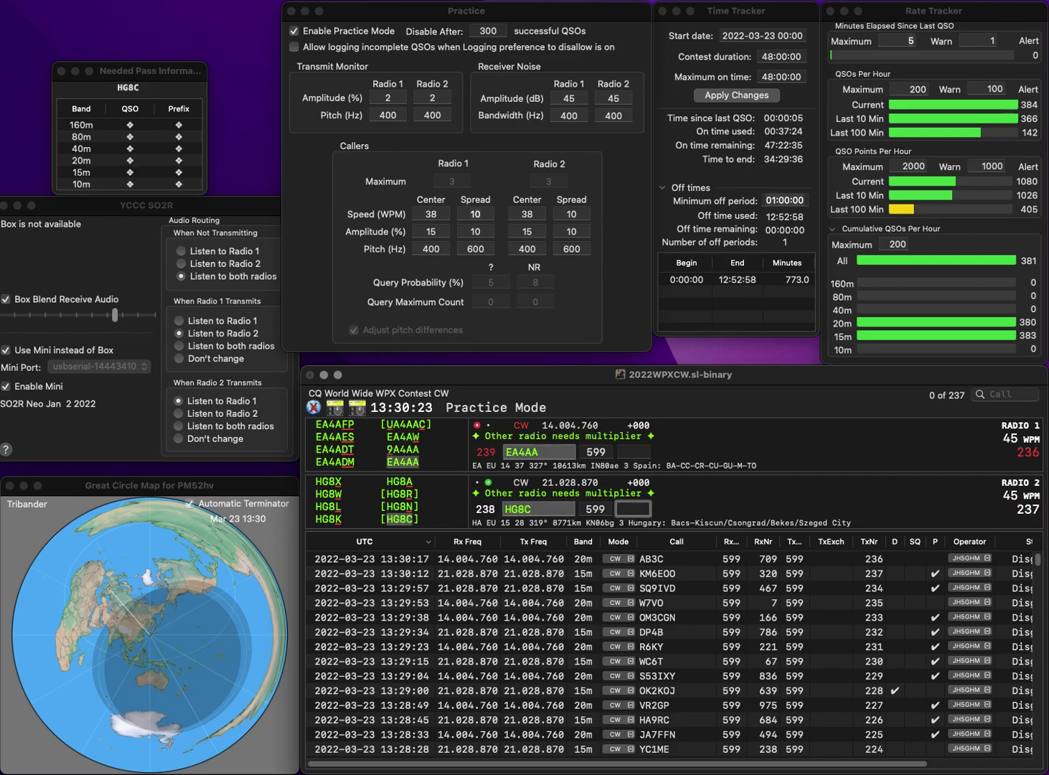
{"action": "type", "text": "705"}
{"action": "key", "text": "Return"}
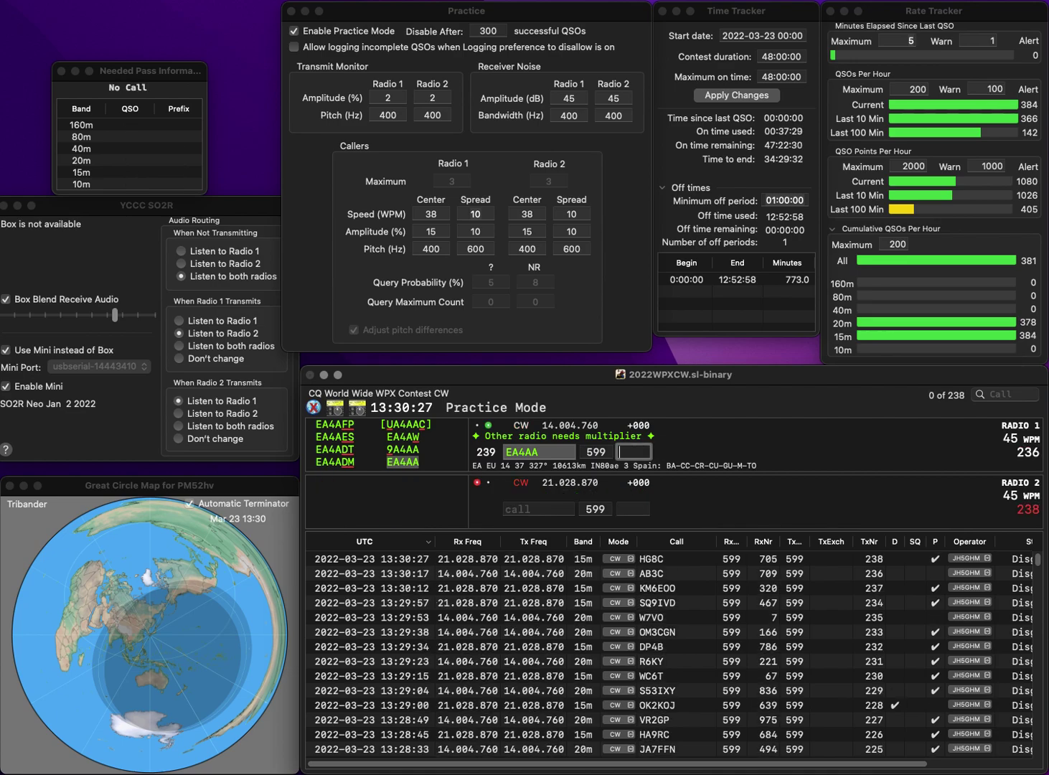
{"action": "type", "text": "834"}
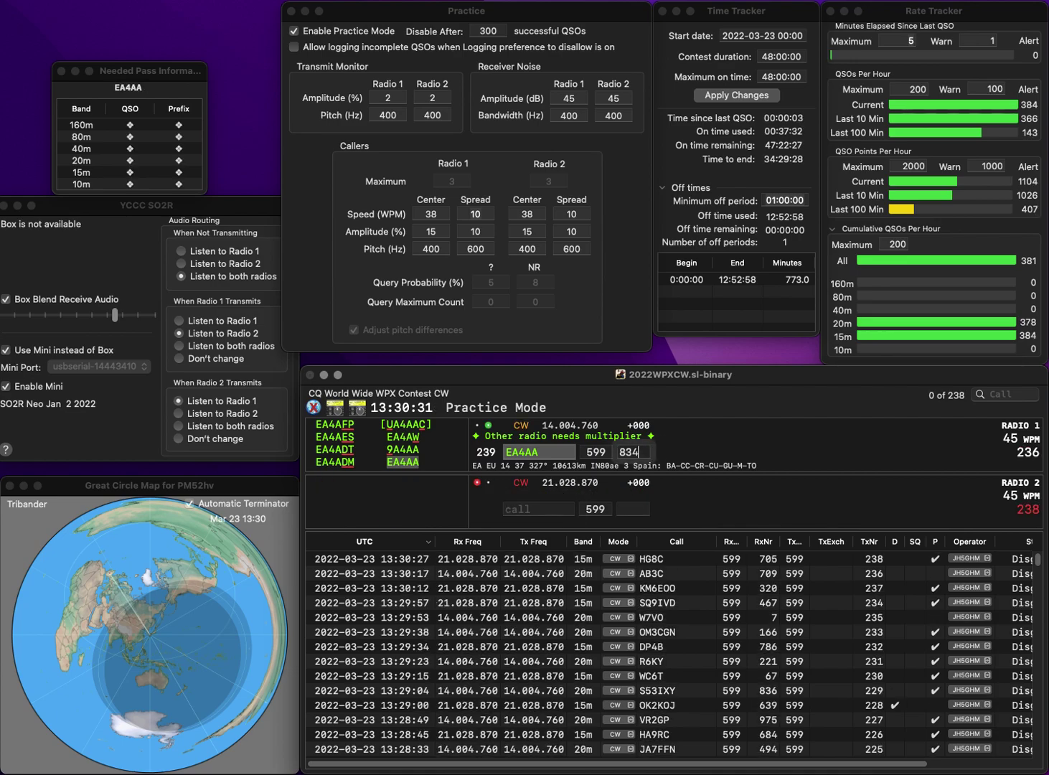
{"action": "key", "text": "Return"}
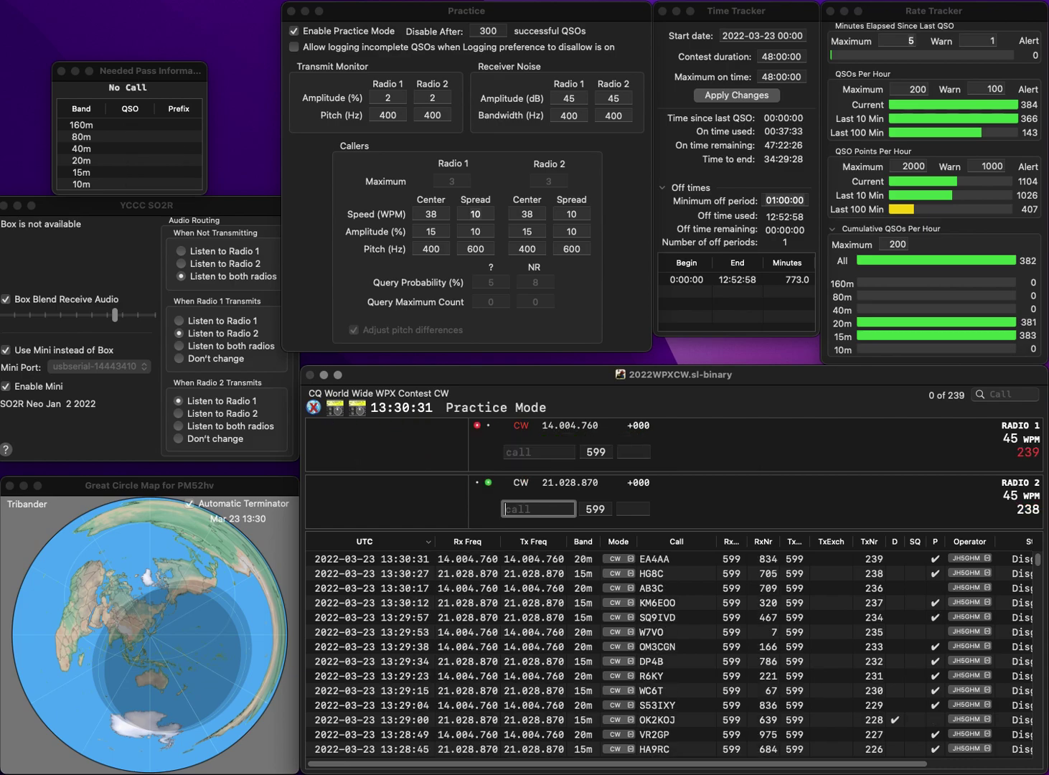
Answer the partial call 1J on Radio 2 and W7SOT on Radio 1, completing the Radio 2 call as KD1J.
{"action": "type", "text": "1J"}
{"action": "key", "text": "Return"}
{"action": "type", "text": "W7SOT"}
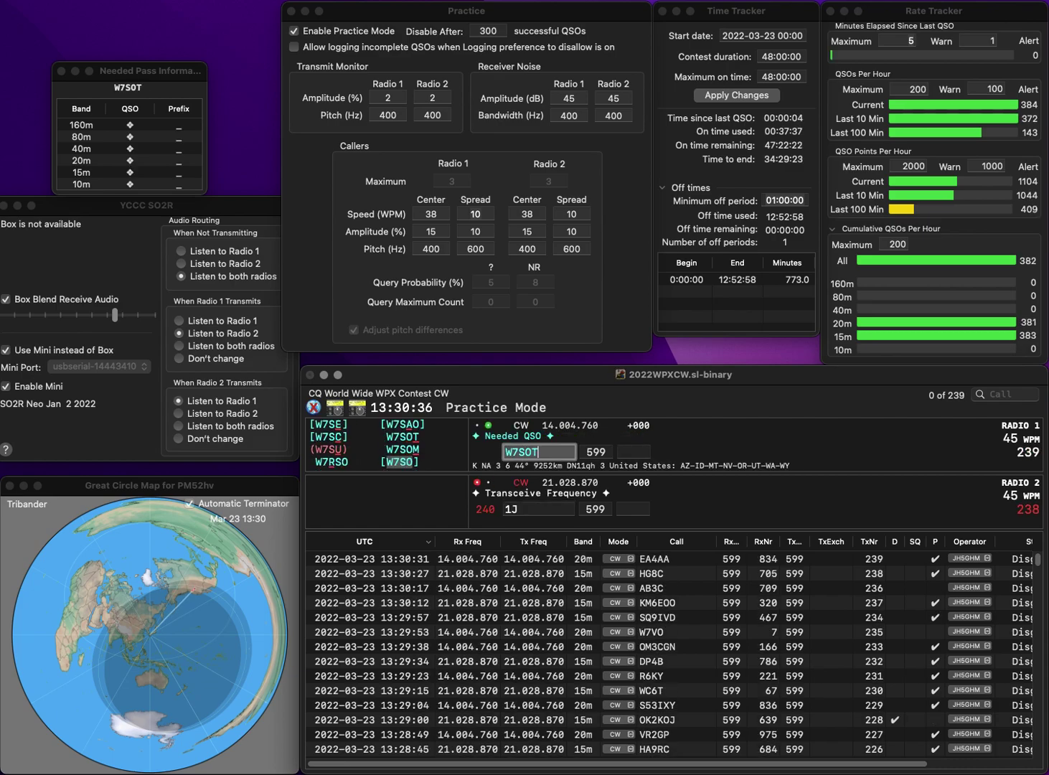
{"action": "key", "text": "Return"}
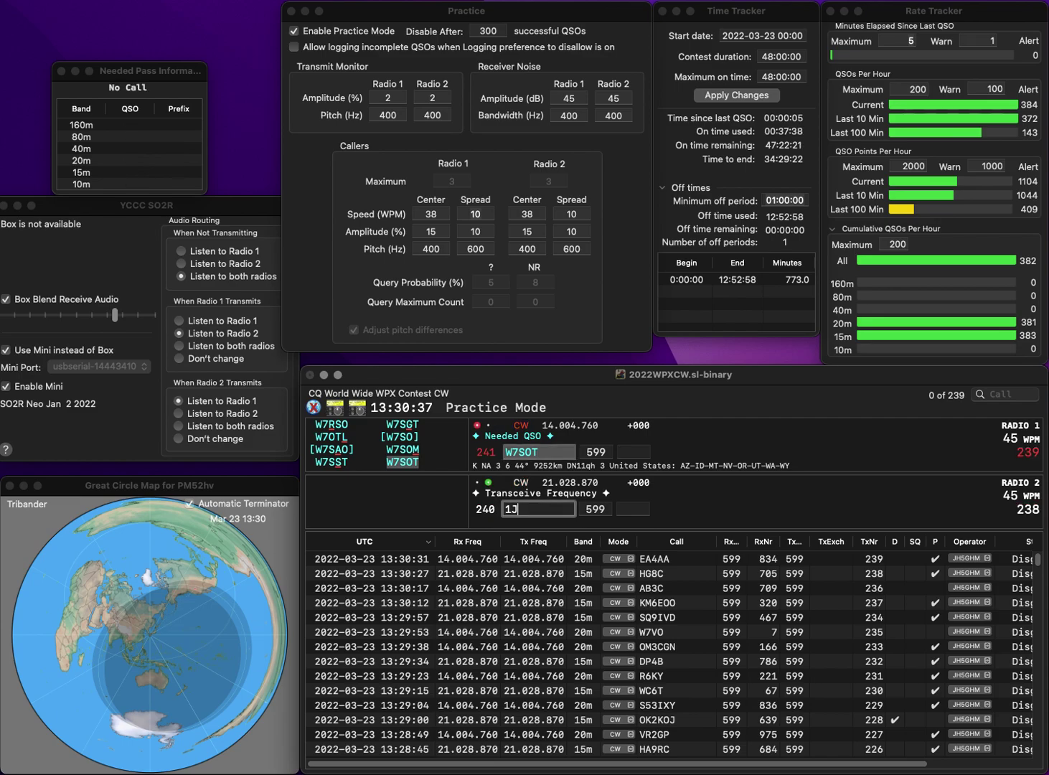
{"action": "type", "text": "KD"}
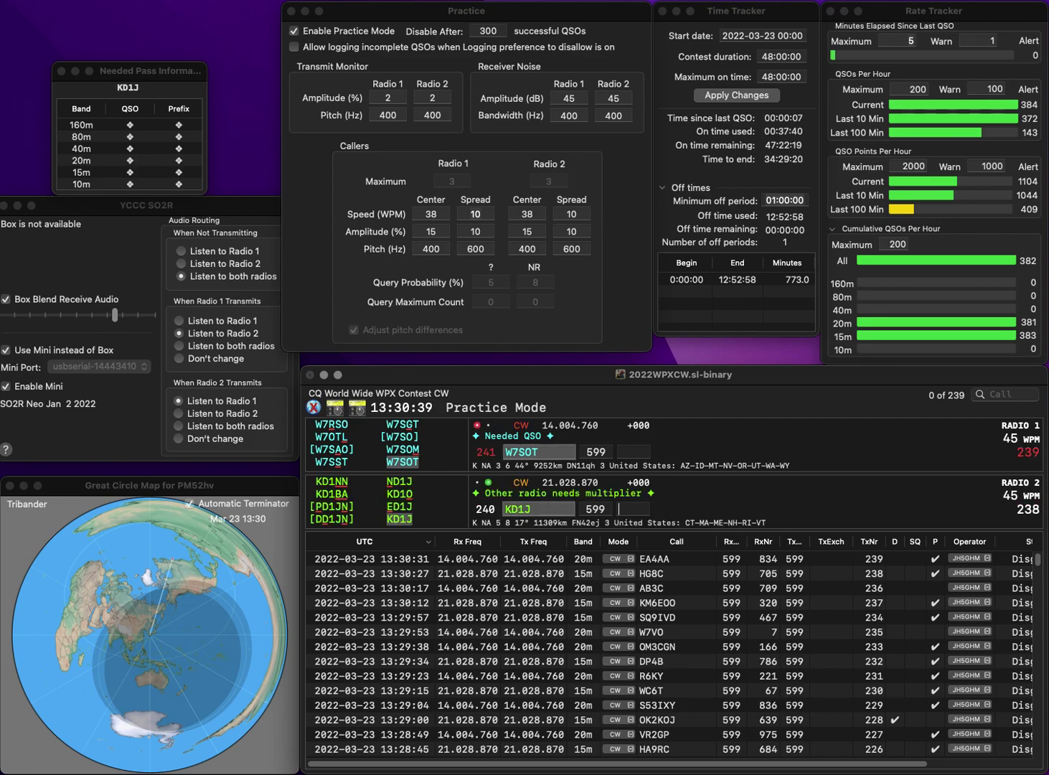
{"action": "key", "text": "space"}
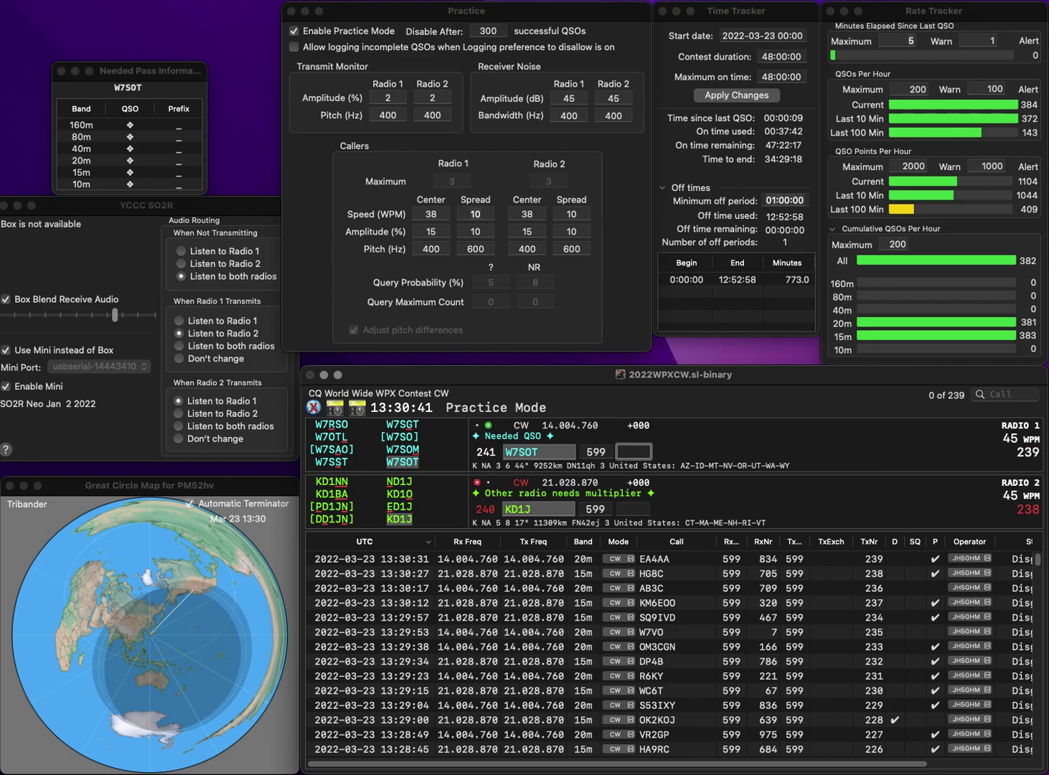
{"action": "type", "text": "779"}
{"action": "key", "text": "Return"}
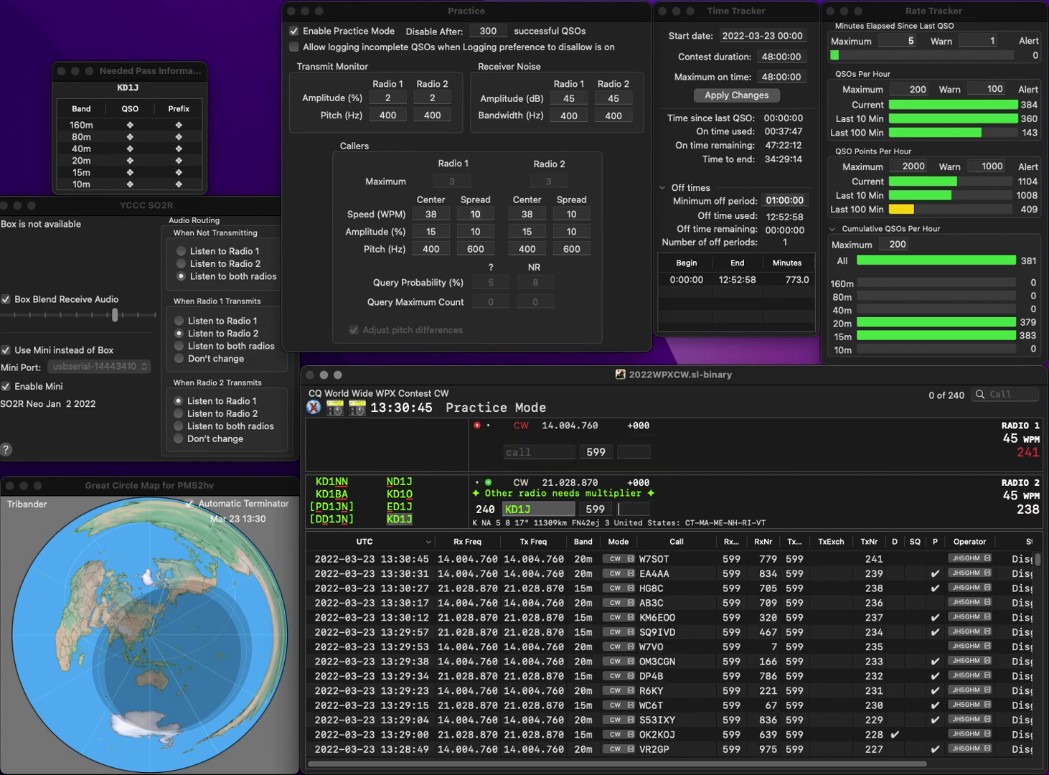
{"action": "type", "text": "1"}
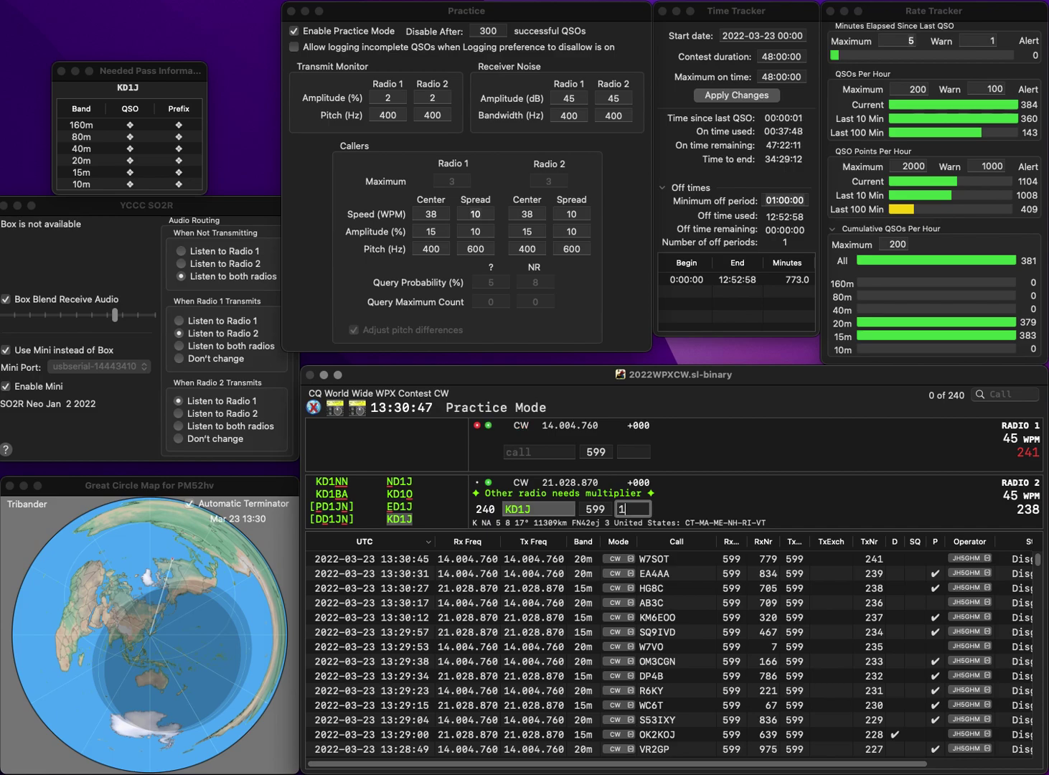
{"action": "type", "text": "66"}
{"action": "key", "text": "Return"}
{"action": "type", "text": "W1"}
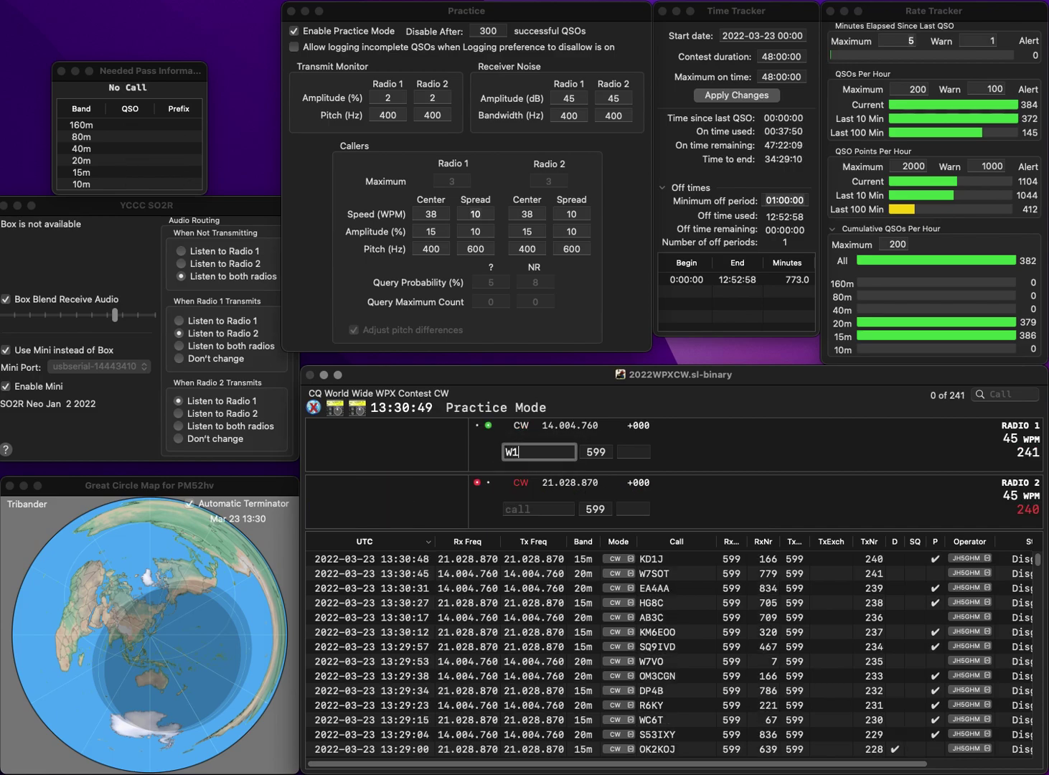
{"action": "type", "text": "AUV"}
{"action": "key", "text": "Return"}
{"action": "type", "text": "OM3CFR"}
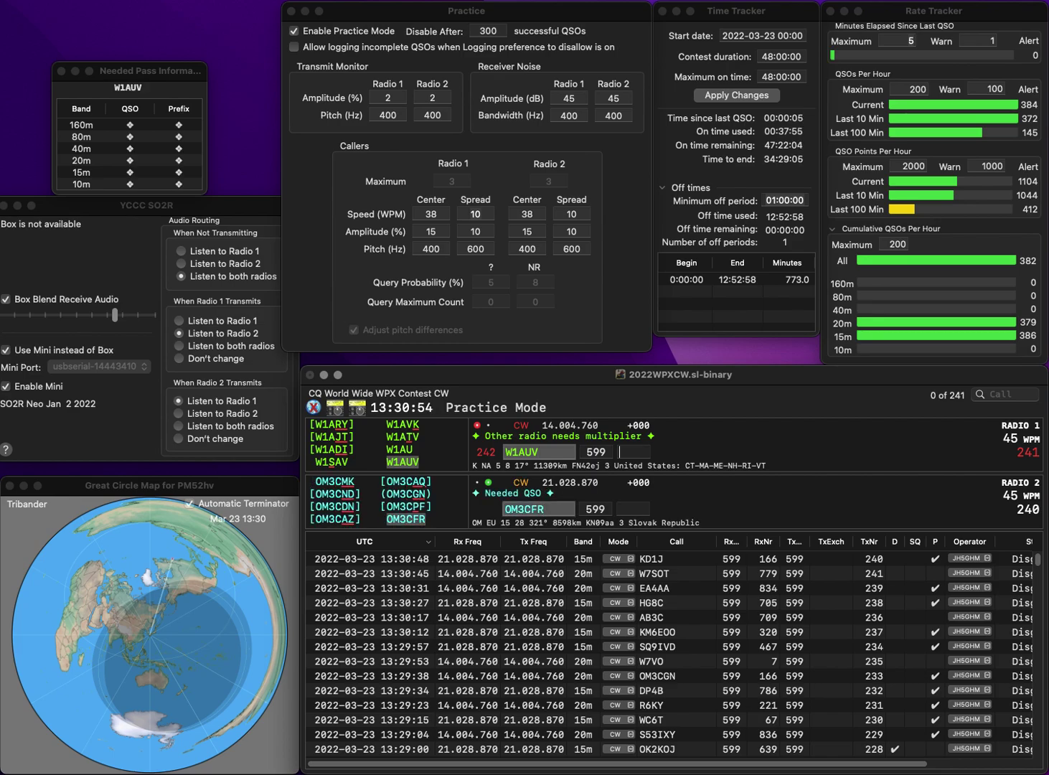
{"action": "key", "text": "Return"}
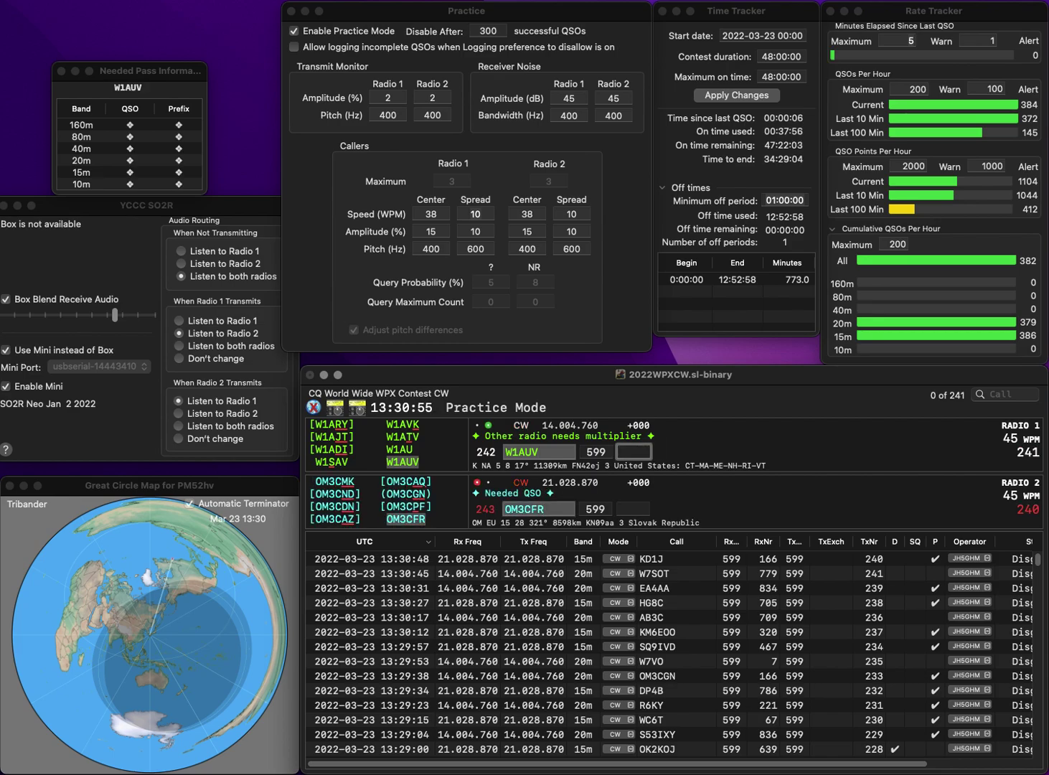
{"action": "type", "text": "683"}
{"action": "key", "text": "Return"}
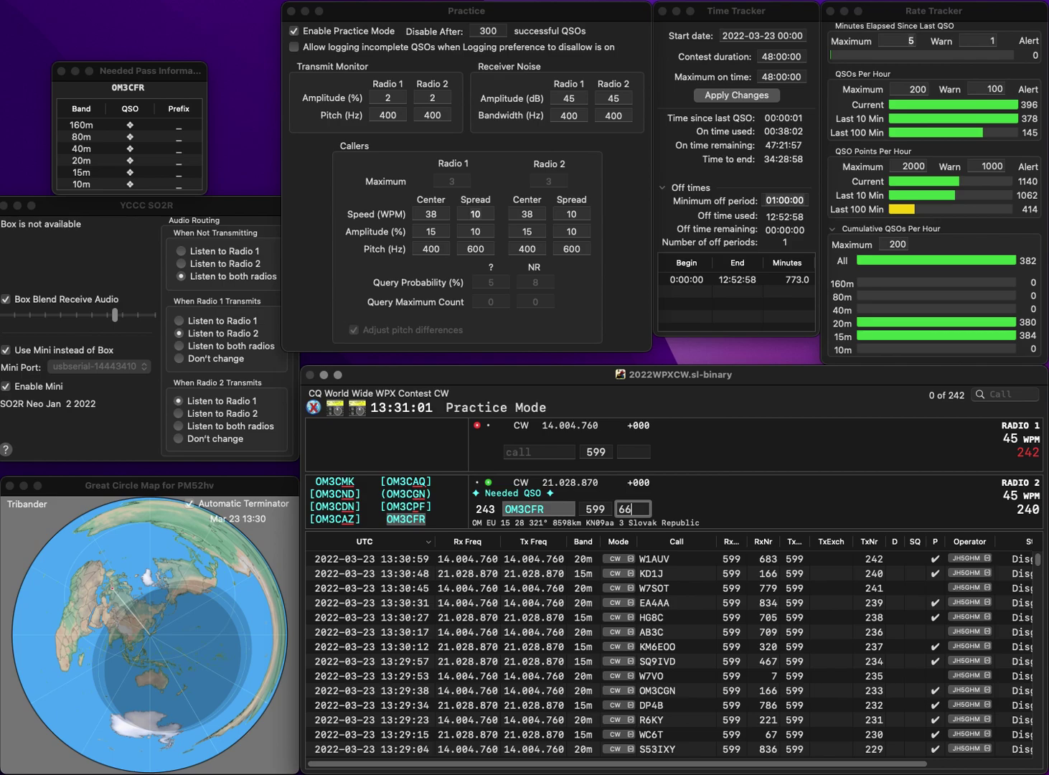
{"action": "type", "text": "957"}
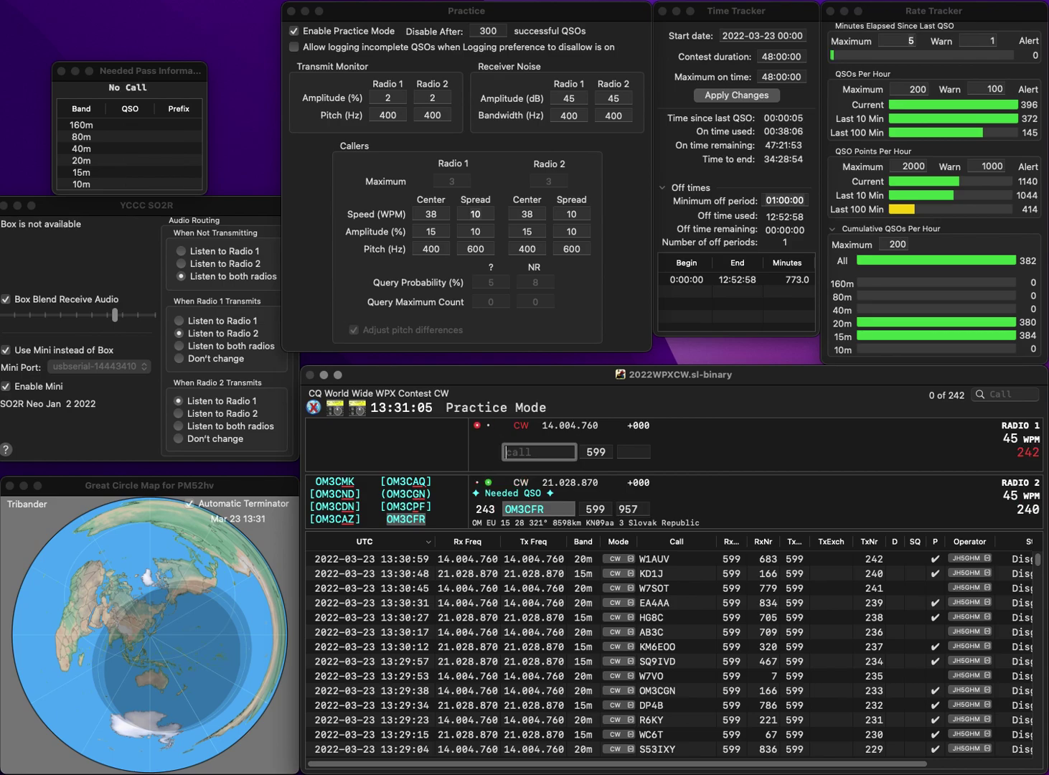
{"action": "key", "text": "Return"}
Copy the calls K2EP on Radio 1 and K0TWB on Radio 2 and answer both.
{"action": "type", "text": "K"}
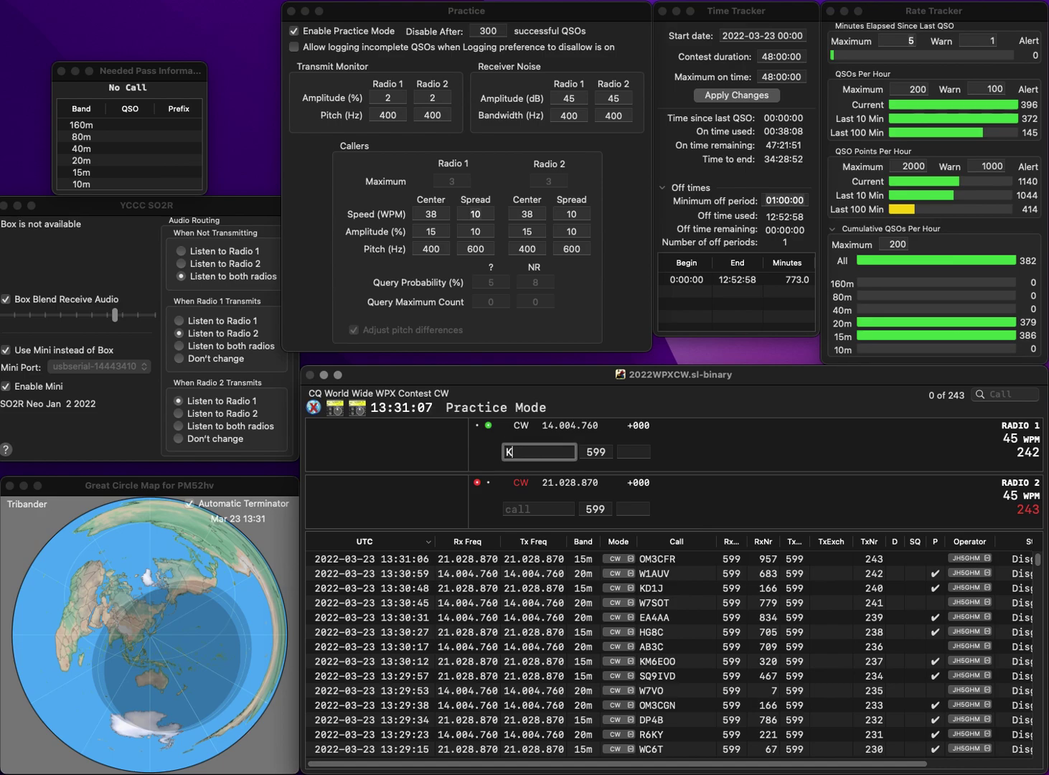
{"action": "type", "text": "2EP"}
{"action": "key", "text": "Return"}
{"action": "type", "text": "K0TWB"}
{"action": "key", "text": "Return"}
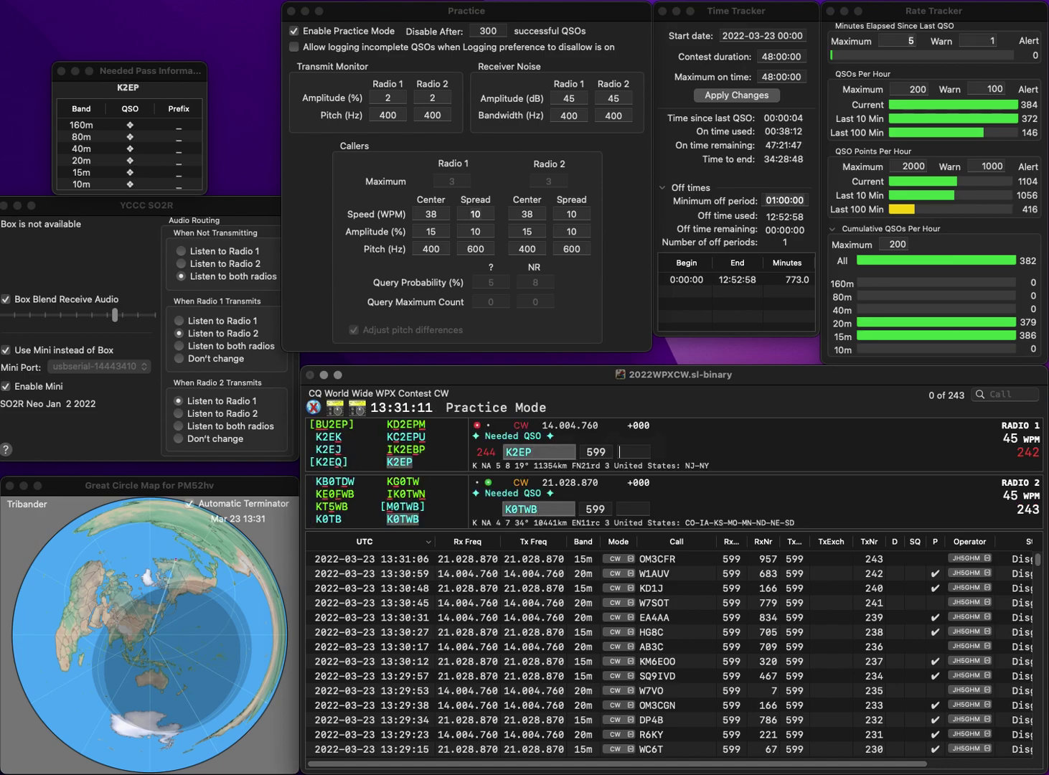
Log K2EP on Radio 1 with received number 520 and K0TWB on Radio 2 with received number 800.
{"action": "type", "text": "5"}
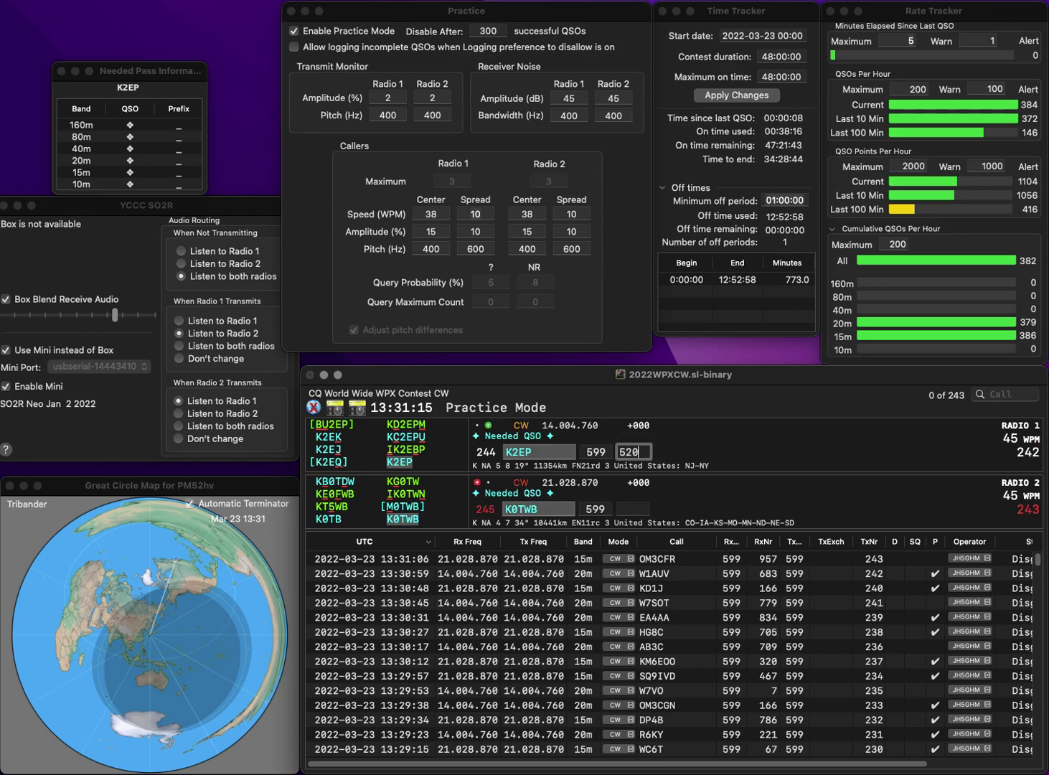
{"action": "type", "text": "20"}
{"action": "key", "text": "Return"}
{"action": "type", "text": "800"}
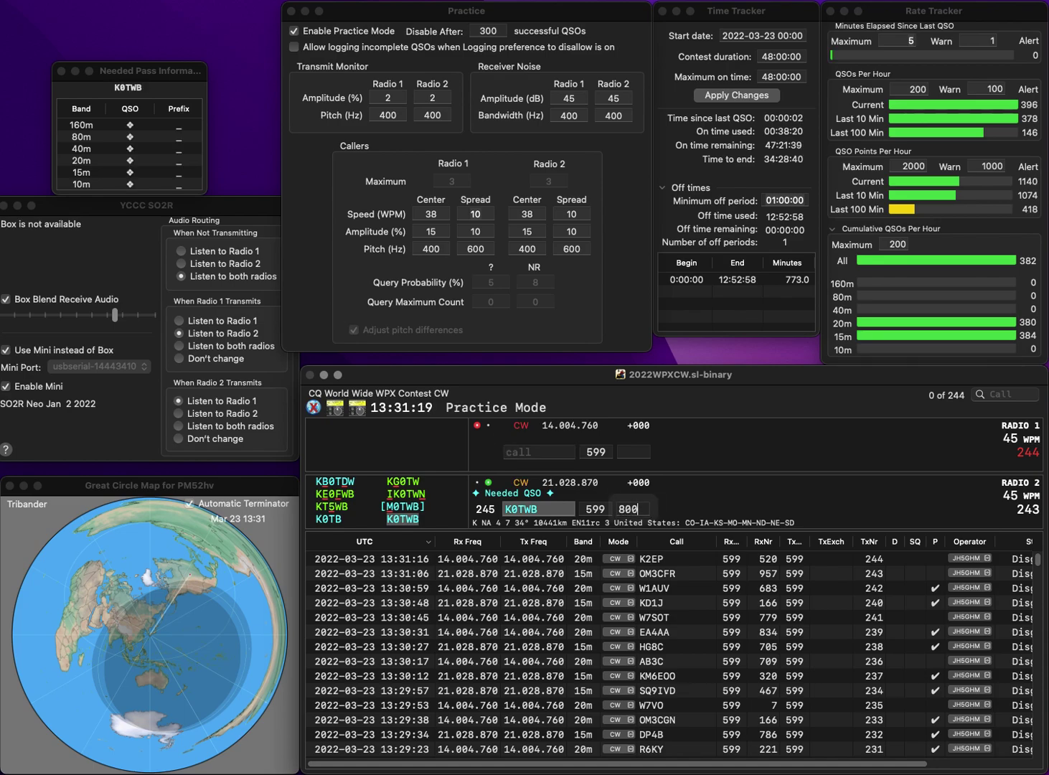
{"action": "key", "text": "Return"}
Answer the partial call 1SJ on Radio 1 and HA6NN on Radio 2, completing the Radio 1 call as W1SJ.
{"action": "type", "text": "1SJ"}
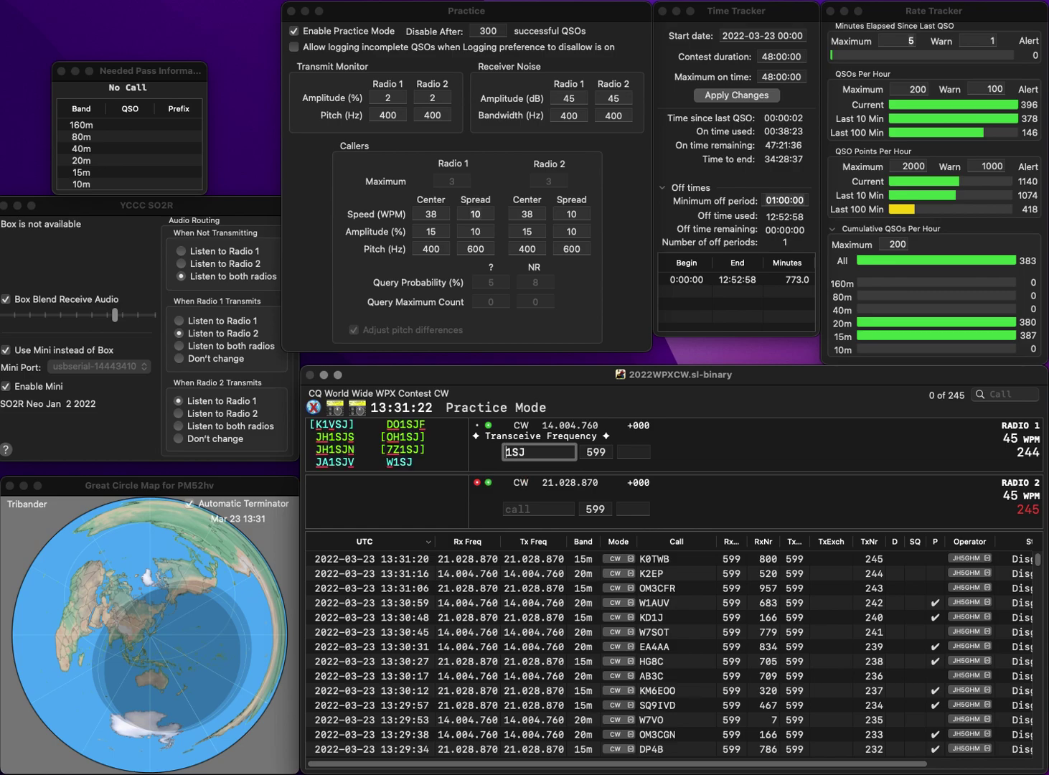
{"action": "key", "text": "Return"}
{"action": "type", "text": "HA6NN"}
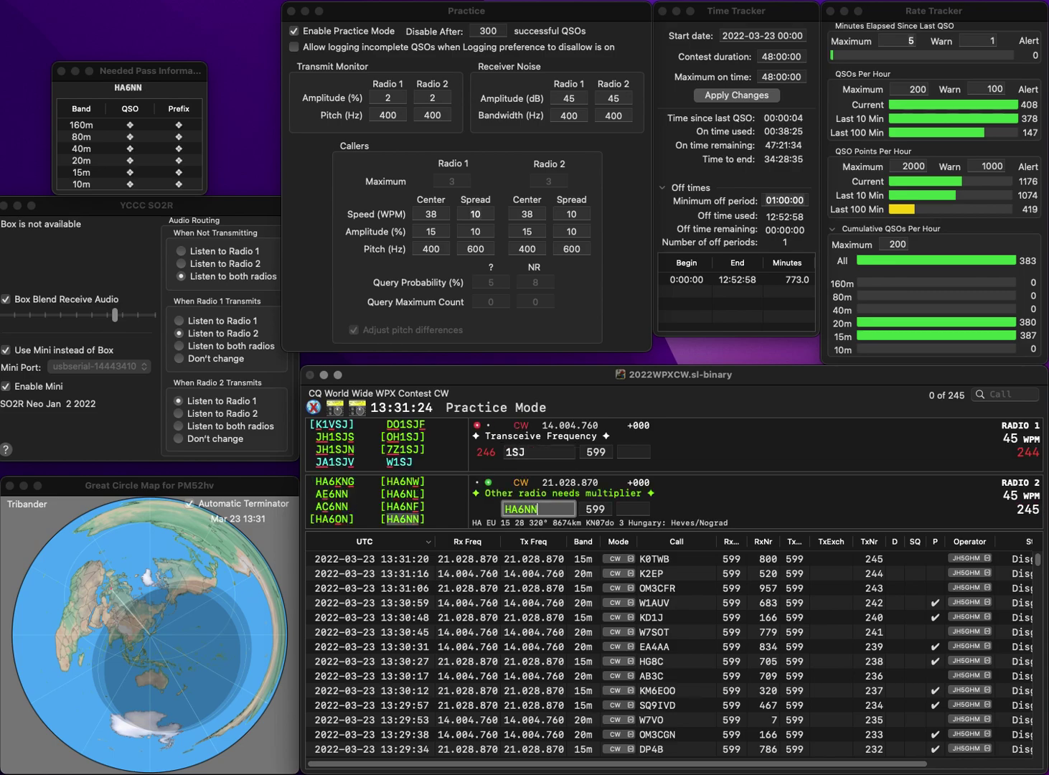
{"action": "key", "text": "Return"}
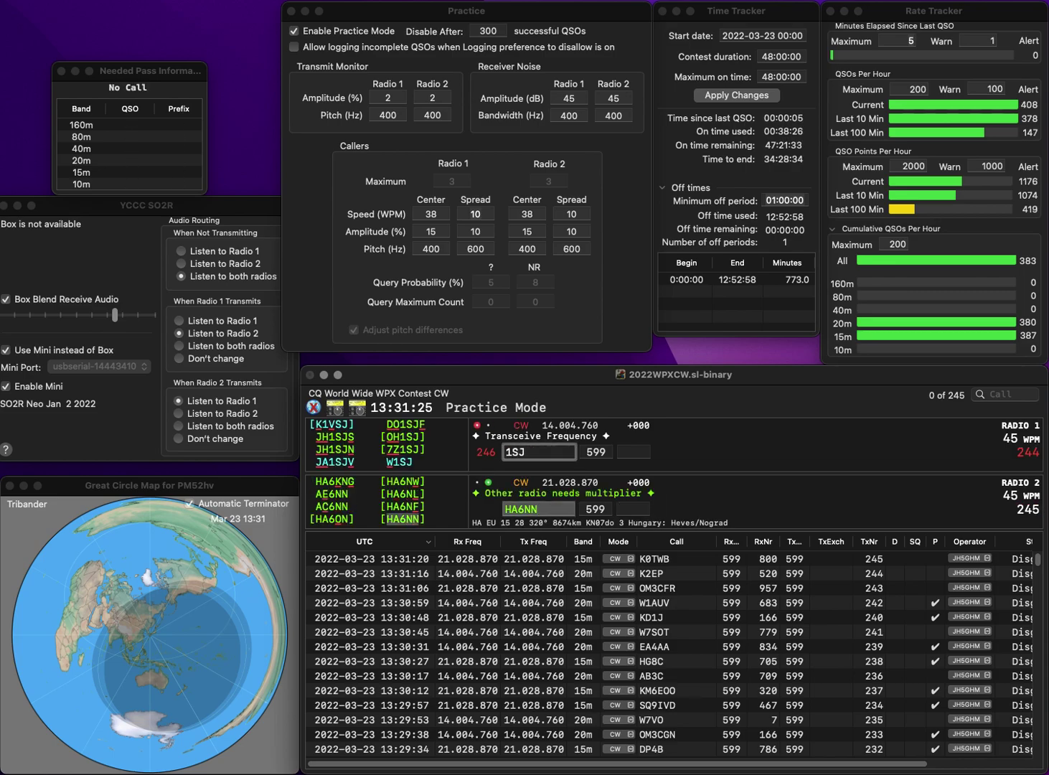
{"action": "type", "text": "W"}
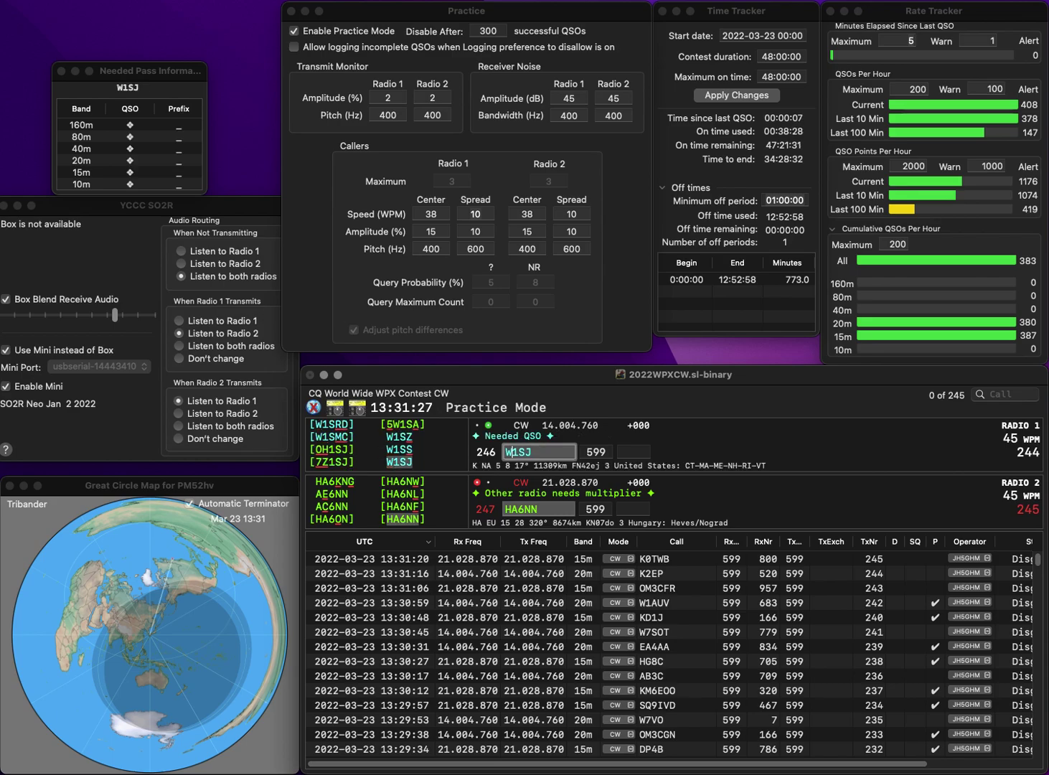
{"action": "key", "text": "Return"}
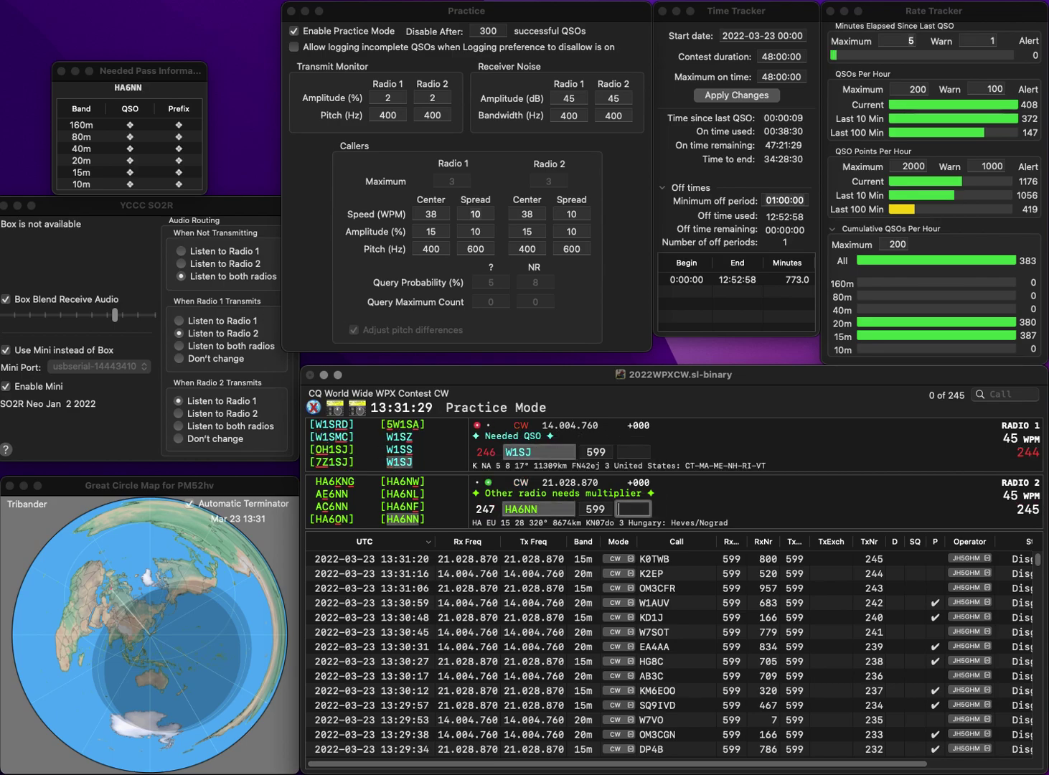
{"action": "type", "text": "568"}
{"action": "key", "text": "Return"}
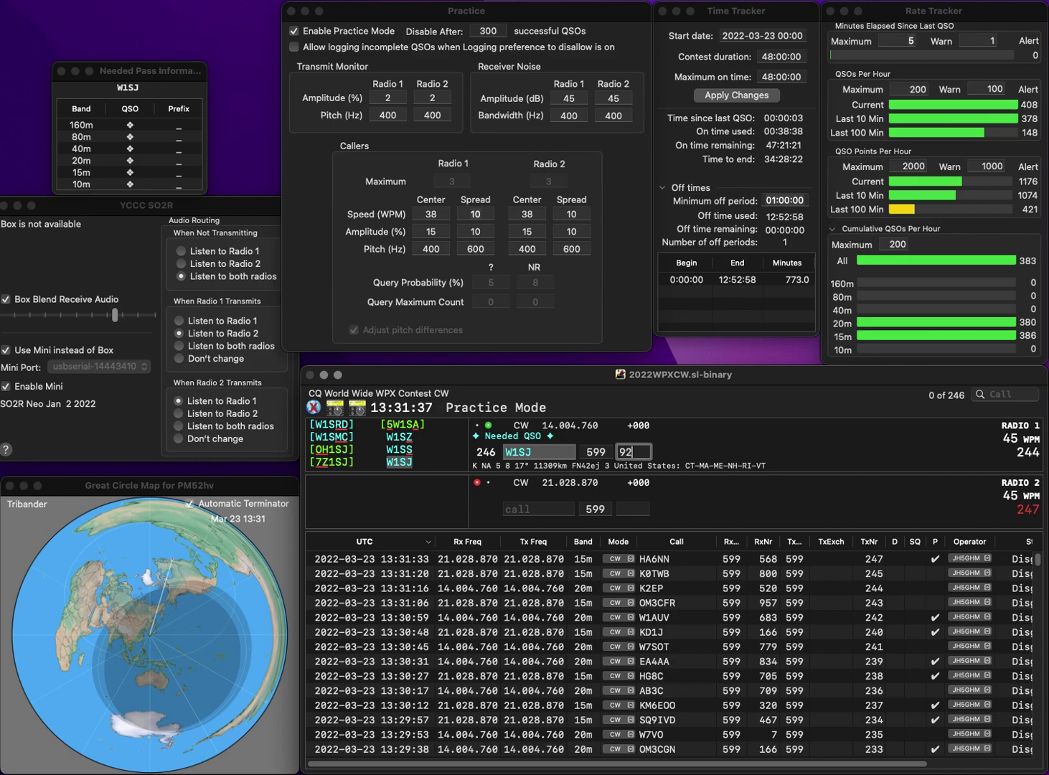
{"action": "type", "text": "0"}
{"action": "key", "text": "Return"}
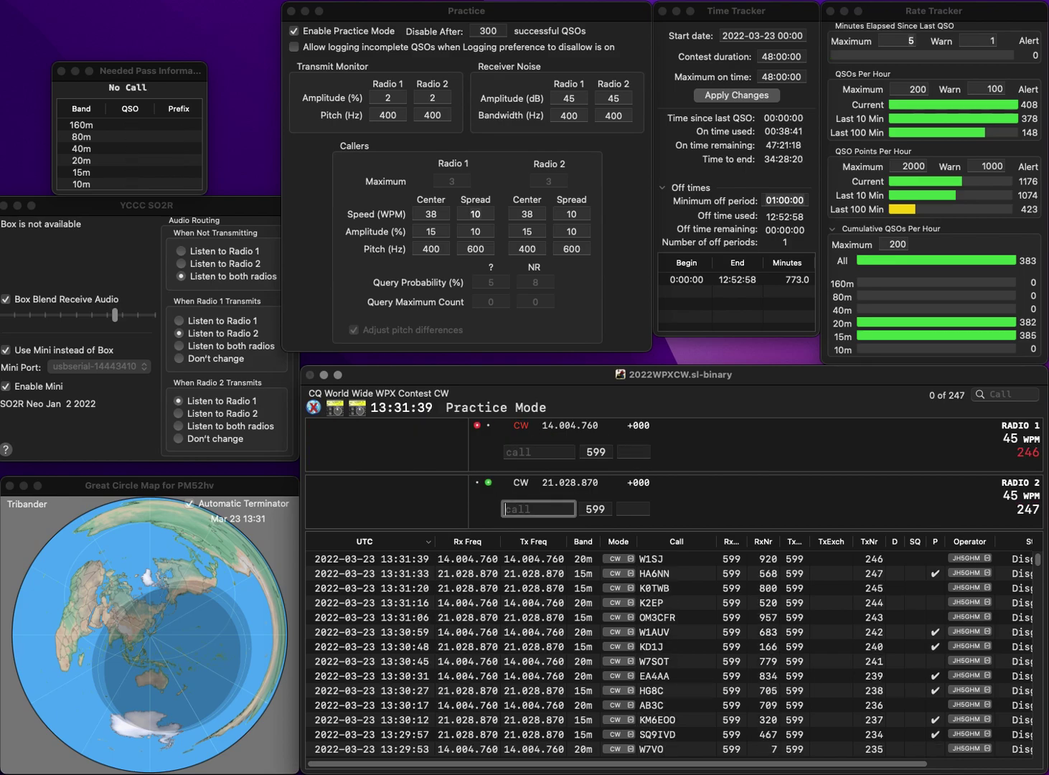
Copy the calls K23THL on Radio 2 and JR1DVB on Radio 1 and answer both callers.
{"action": "type", "text": "K23S"}
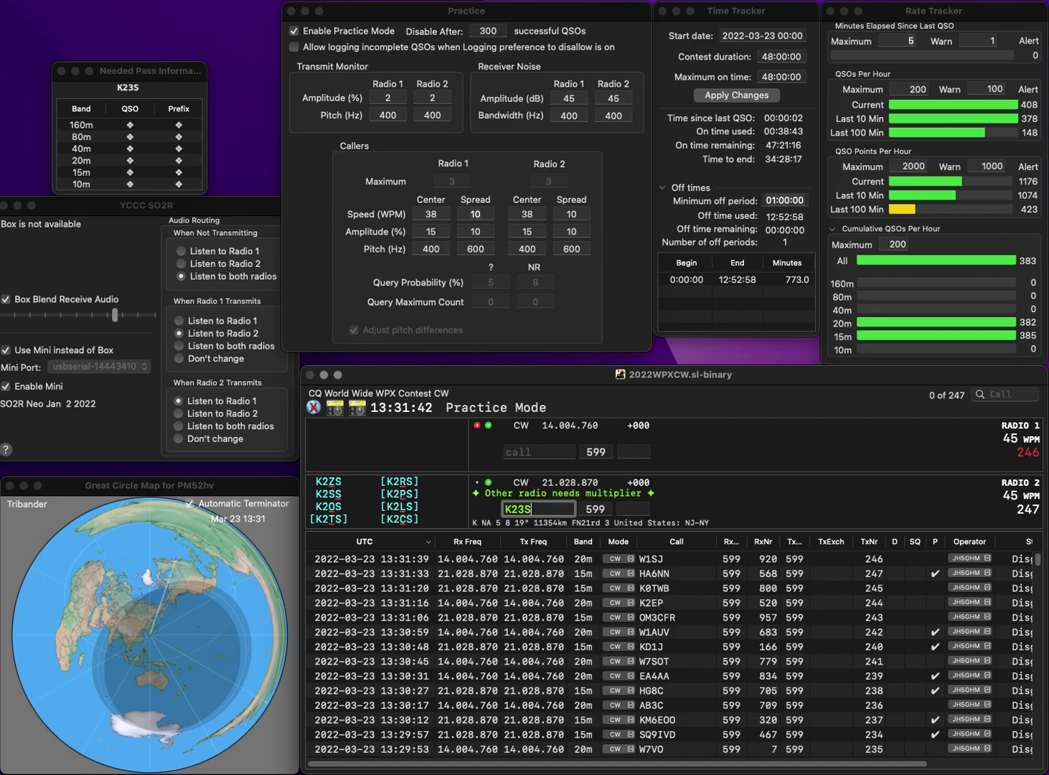
{"action": "key", "text": "BackSpace"}
{"action": "type", "text": "THL"}
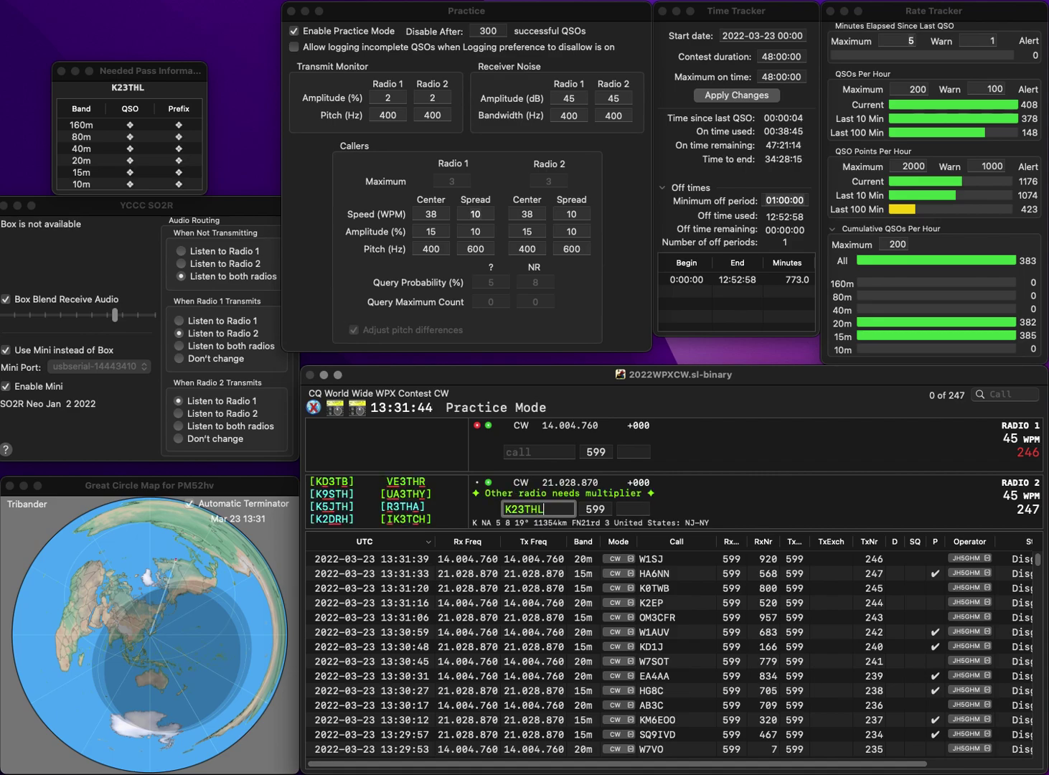
{"action": "key", "text": "Return"}
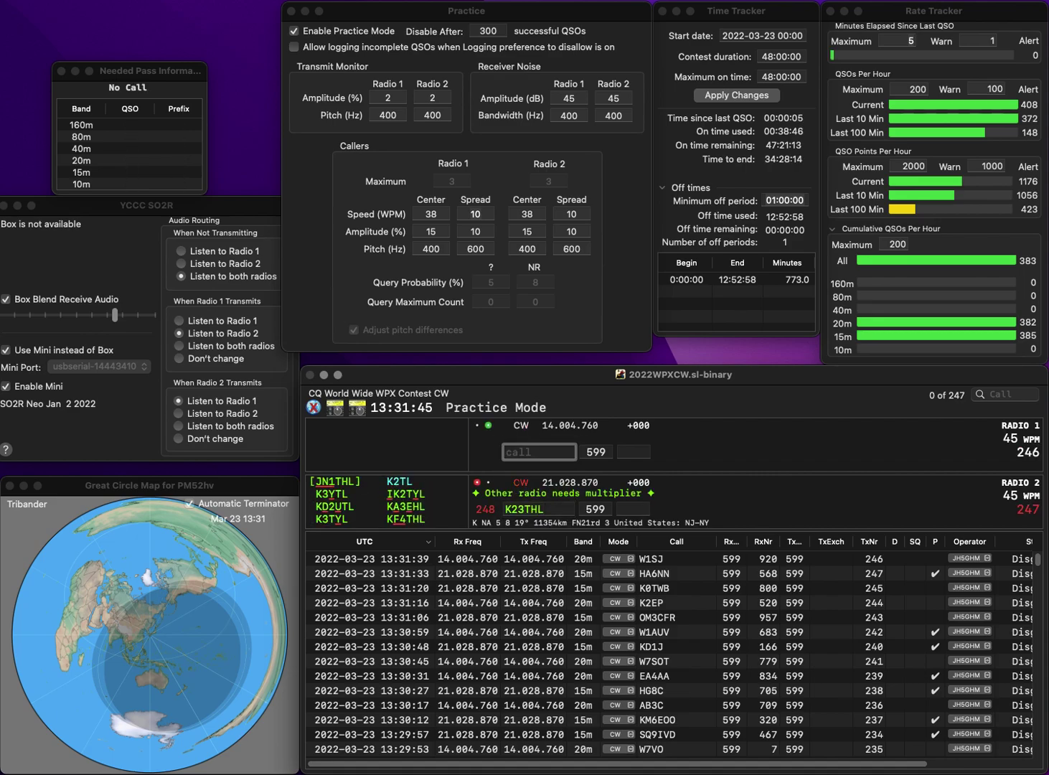
{"action": "type", "text": "JR1DVD"}
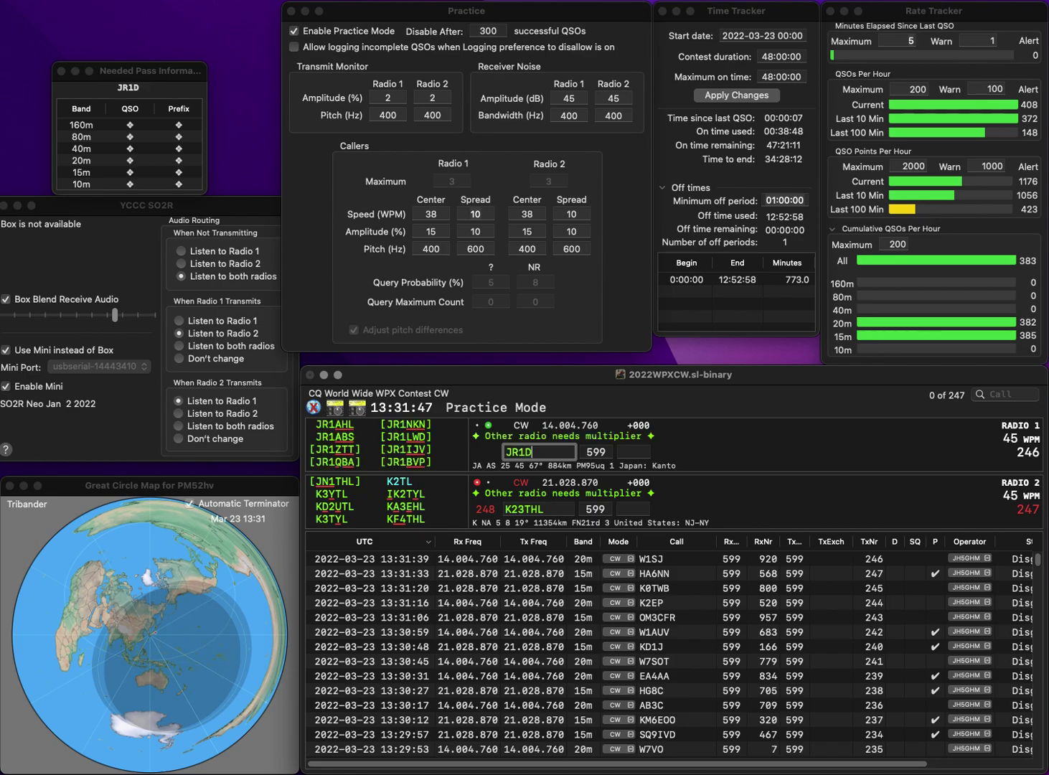
{"action": "key", "text": "BackSpace"}
{"action": "type", "text": "B"}
{"action": "key", "text": "Return"}
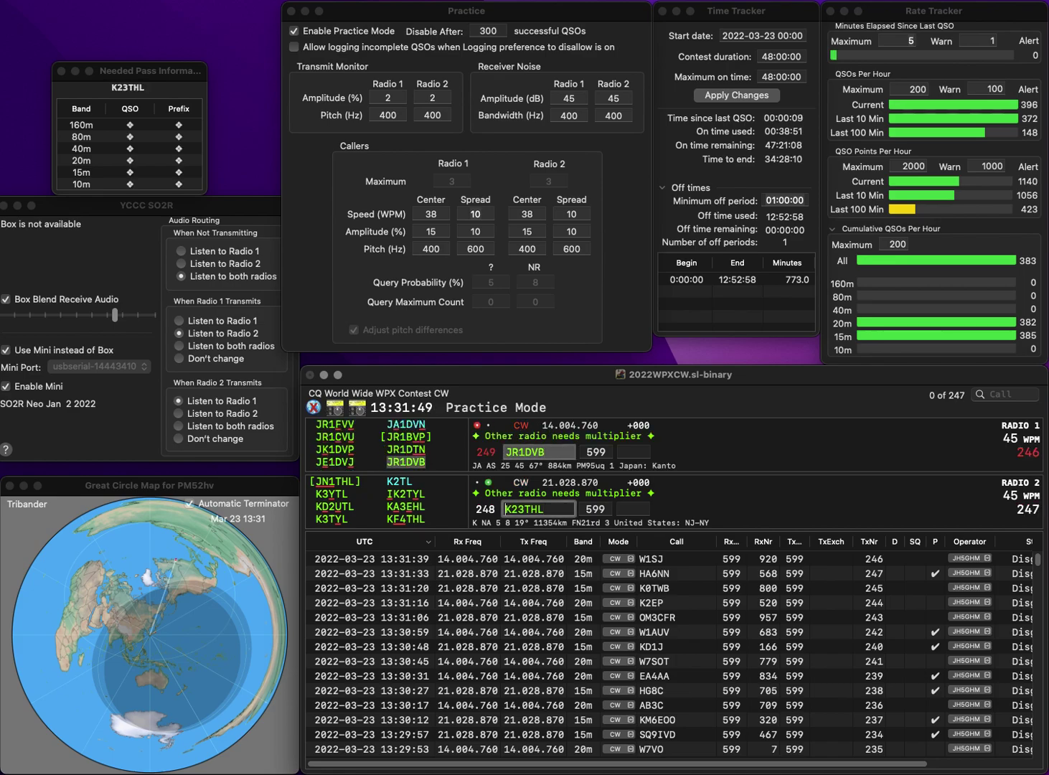
Correct the Radio 2 call to KF4THL and send the exchange to that station.
{"action": "key", "text": "Delete"}
{"action": "key", "text": "Delete"}
{"action": "key", "text": "Delete"}
{"action": "type", "text": "4"}
{"action": "type", "text": "KF"}
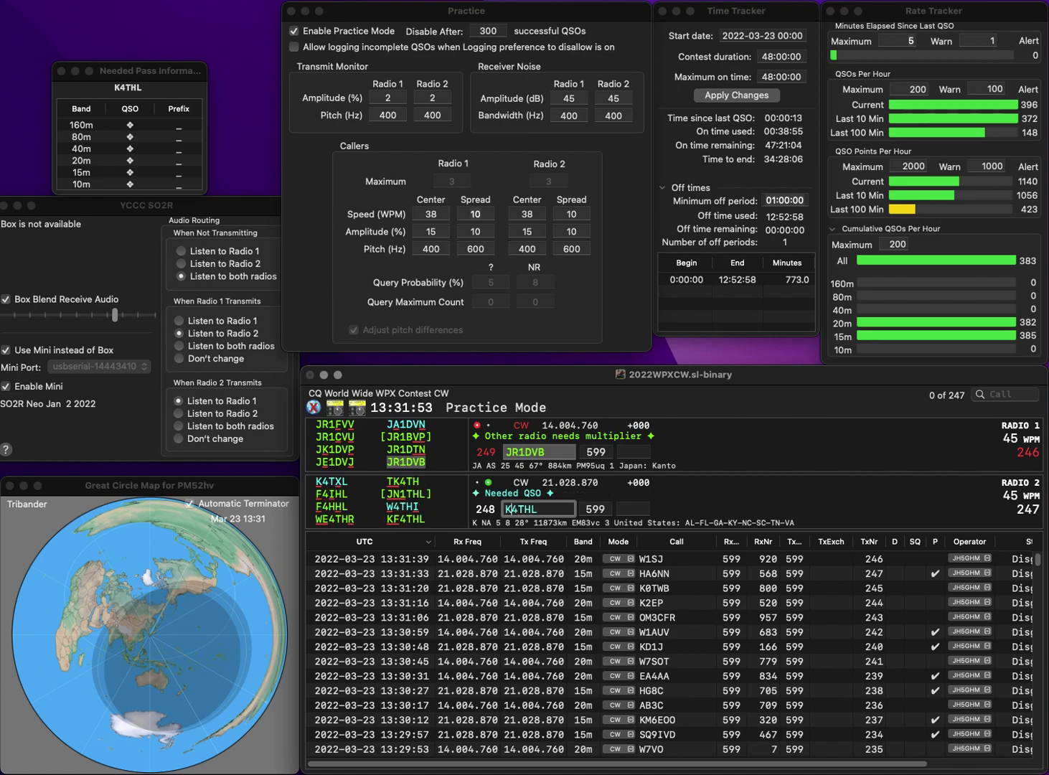
{"action": "key", "text": "Return"}
{"action": "type", "text": "689"}
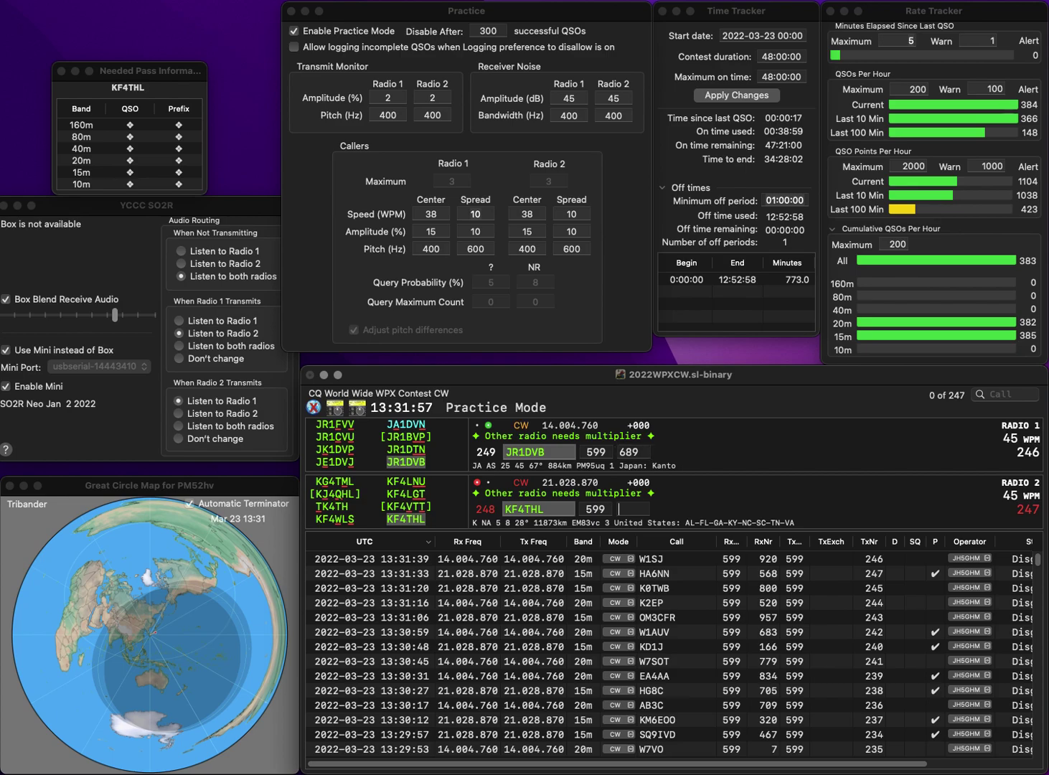
{"action": "key", "text": "Return"}
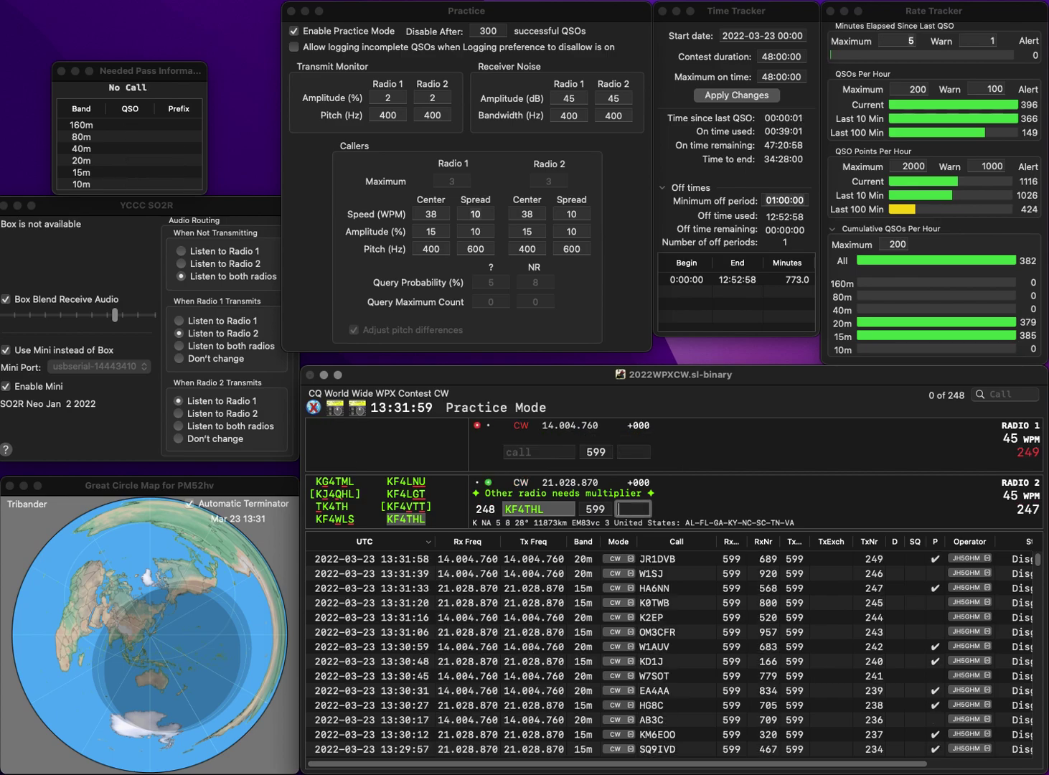
{"action": "type", "text": "4"}
{"action": "key", "text": "Return"}
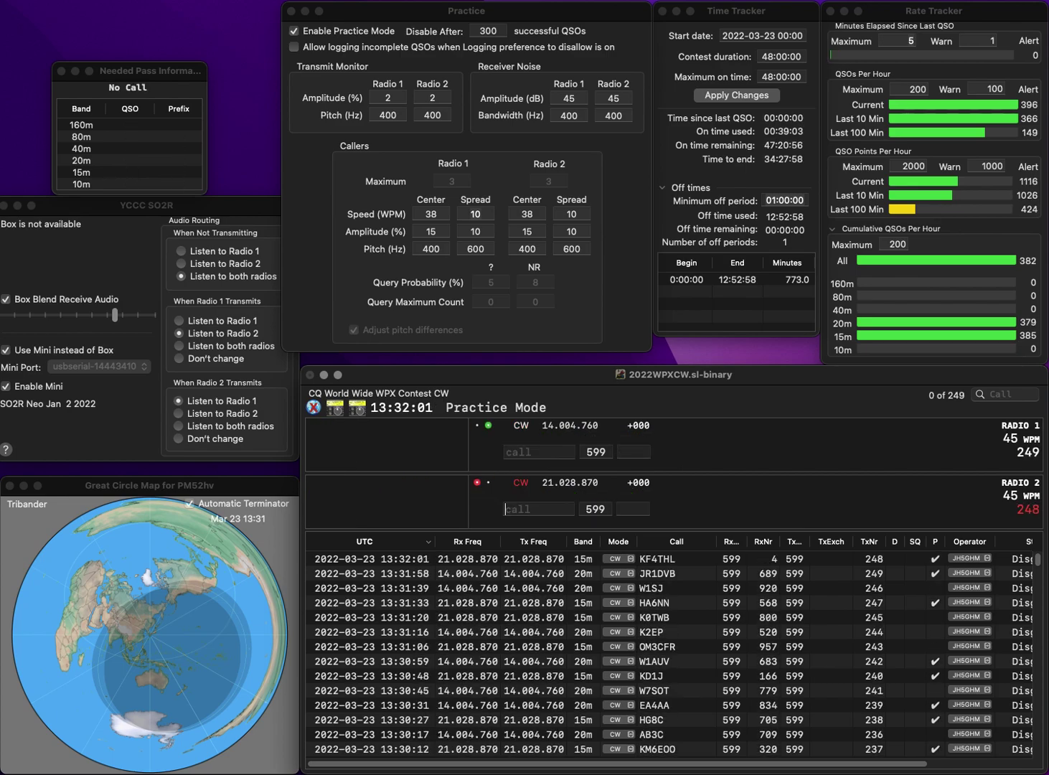
{"action": "type", "text": "EDC"}
{"action": "key", "text": "Return"}
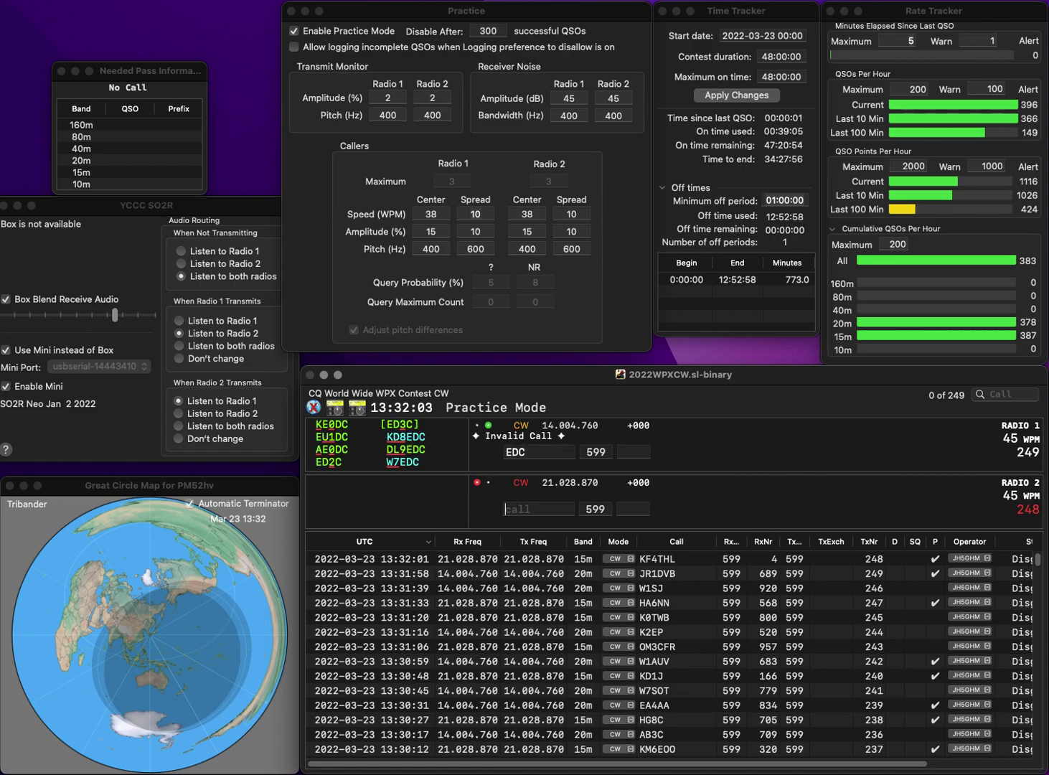
{"action": "type", "text": "UA3"}
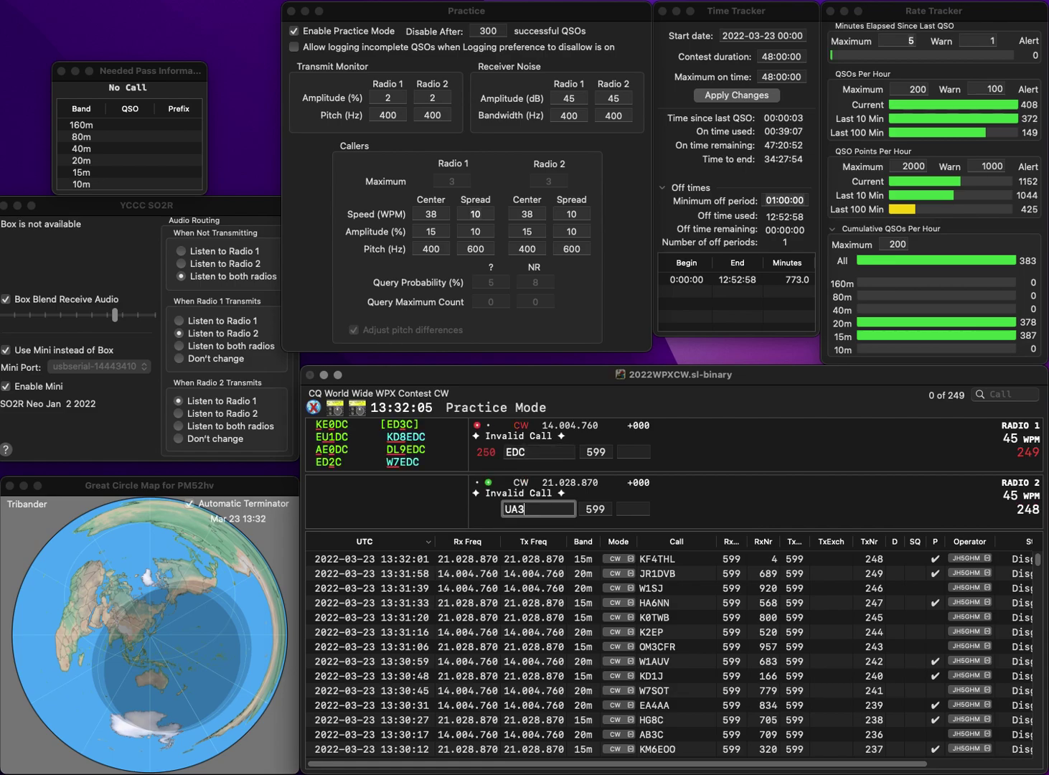
{"action": "type", "text": "LEO"}
{"action": "key", "text": "Return"}
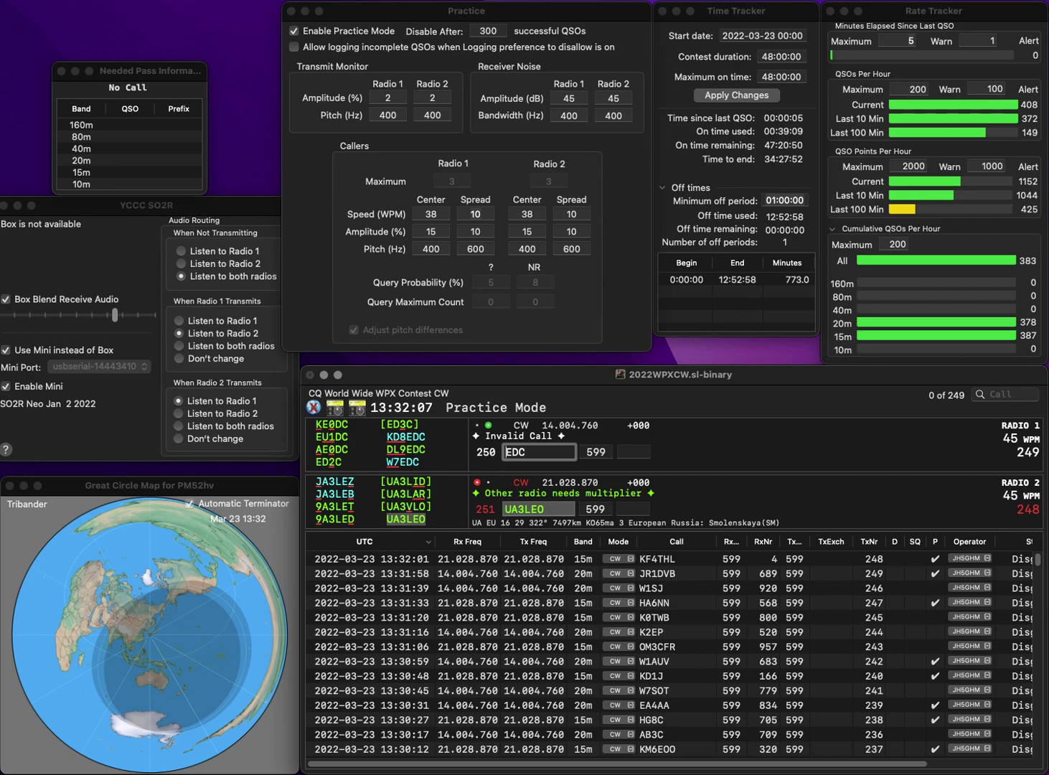
{"action": "key", "text": "Home"}
{"action": "type", "text": "W7"}
{"action": "key", "text": "Return"}
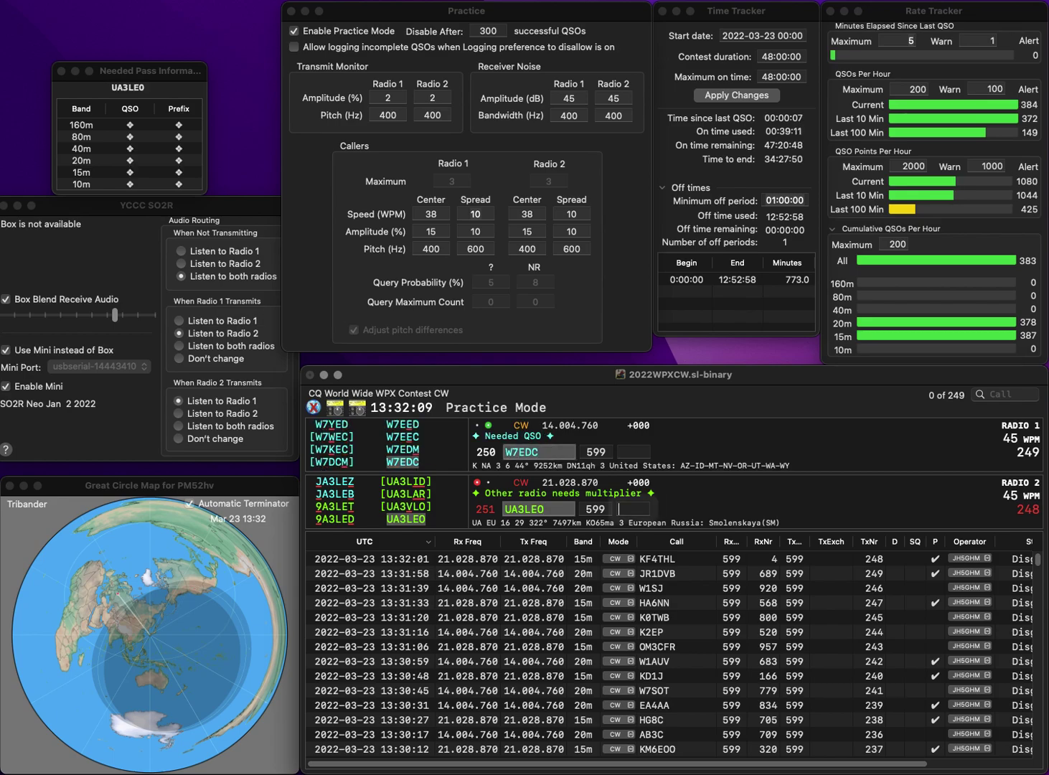
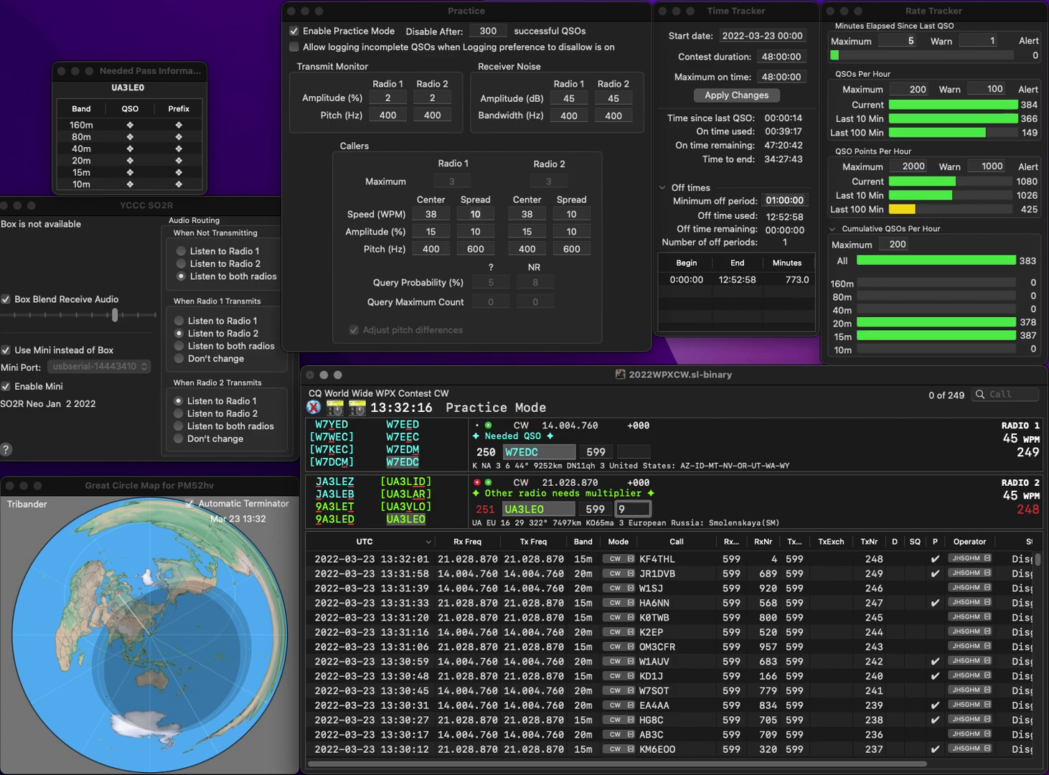
{"action": "key", "text": "BackSpace"}
{"action": "key", "text": "Return"}
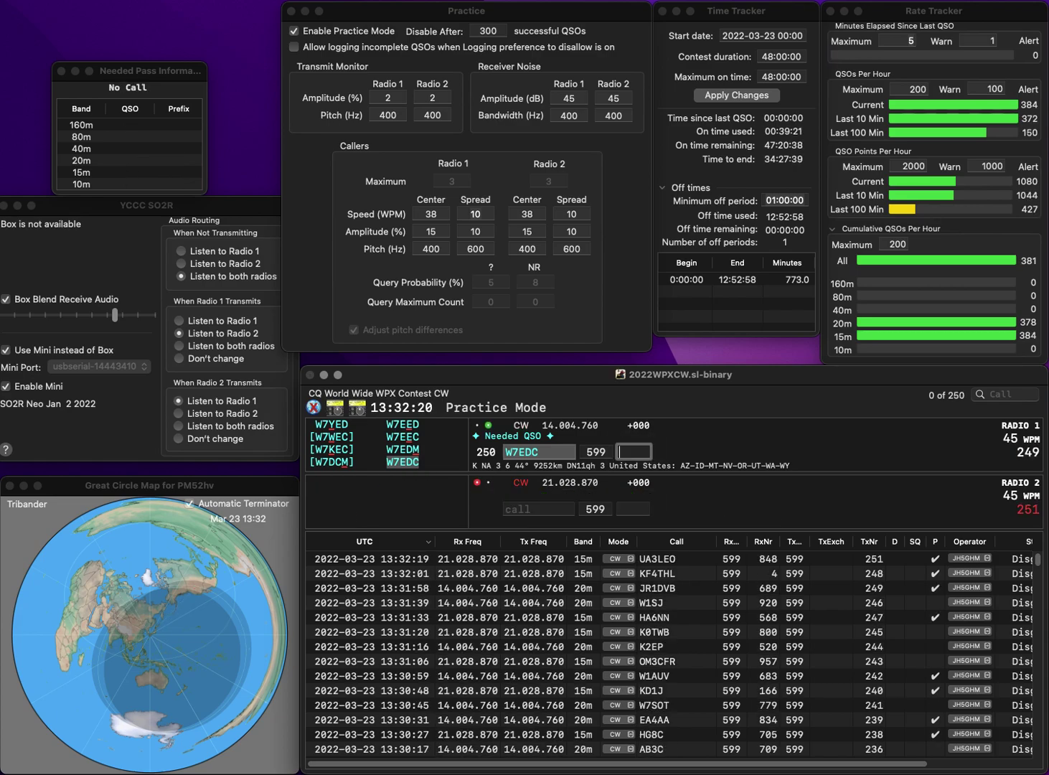
{"action": "type", "text": "878"}
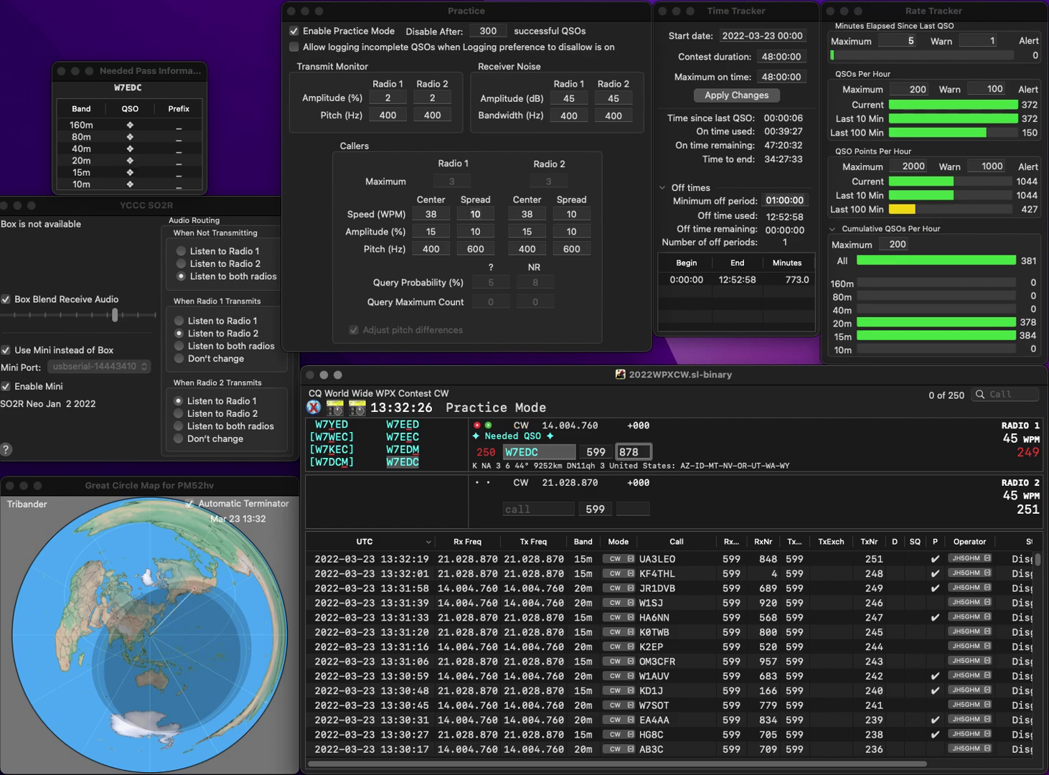
{"action": "key", "text": "Return"}
Copy the calls UA9LDD on Radio 2 and DK3RA on Radio 1 and answer both callers.
{"action": "type", "text": "UA9"}
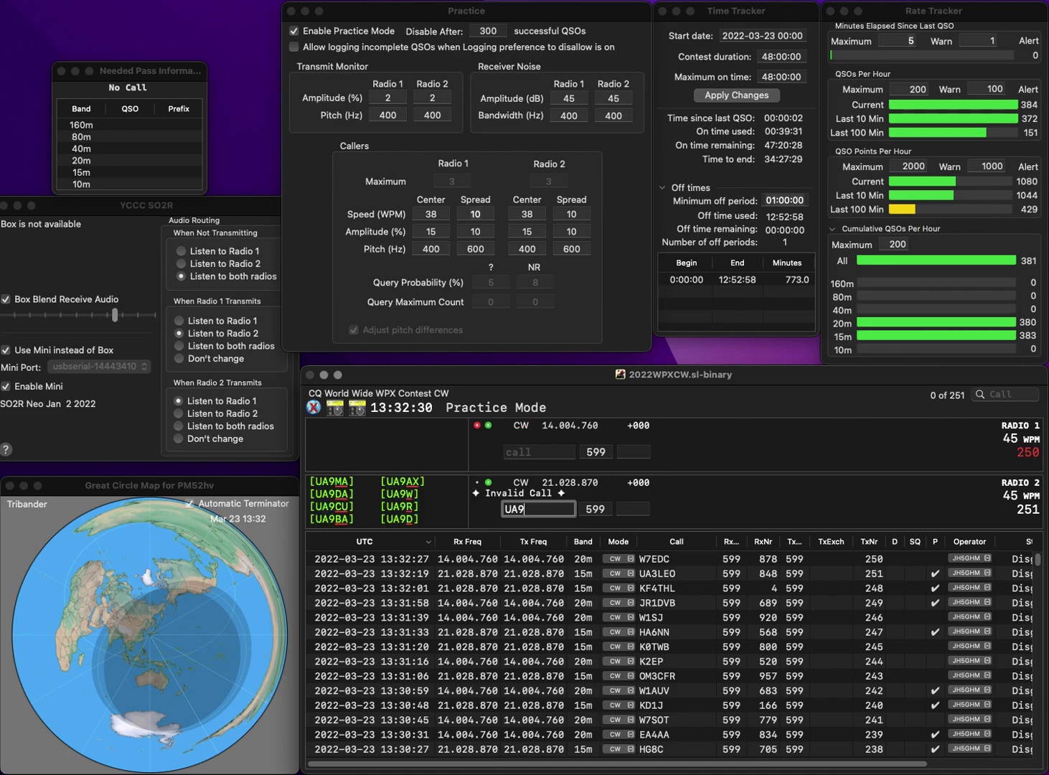
{"action": "type", "text": "LDD"}
{"action": "key", "text": "Return"}
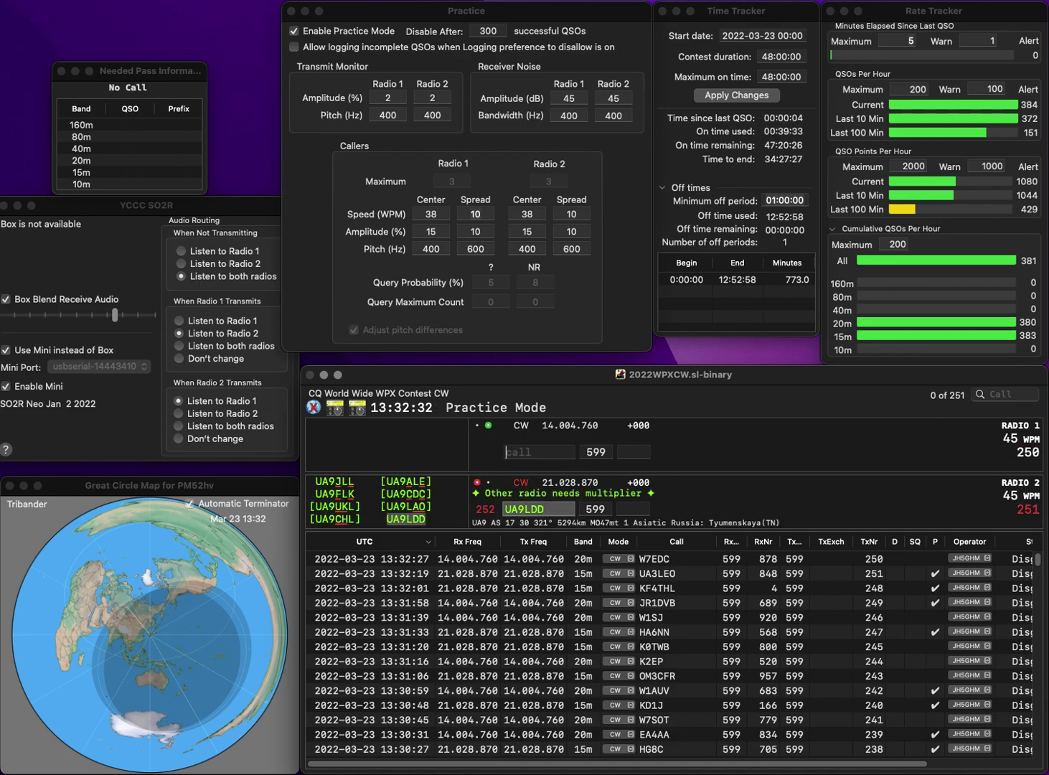
{"action": "type", "text": "DK3RA"}
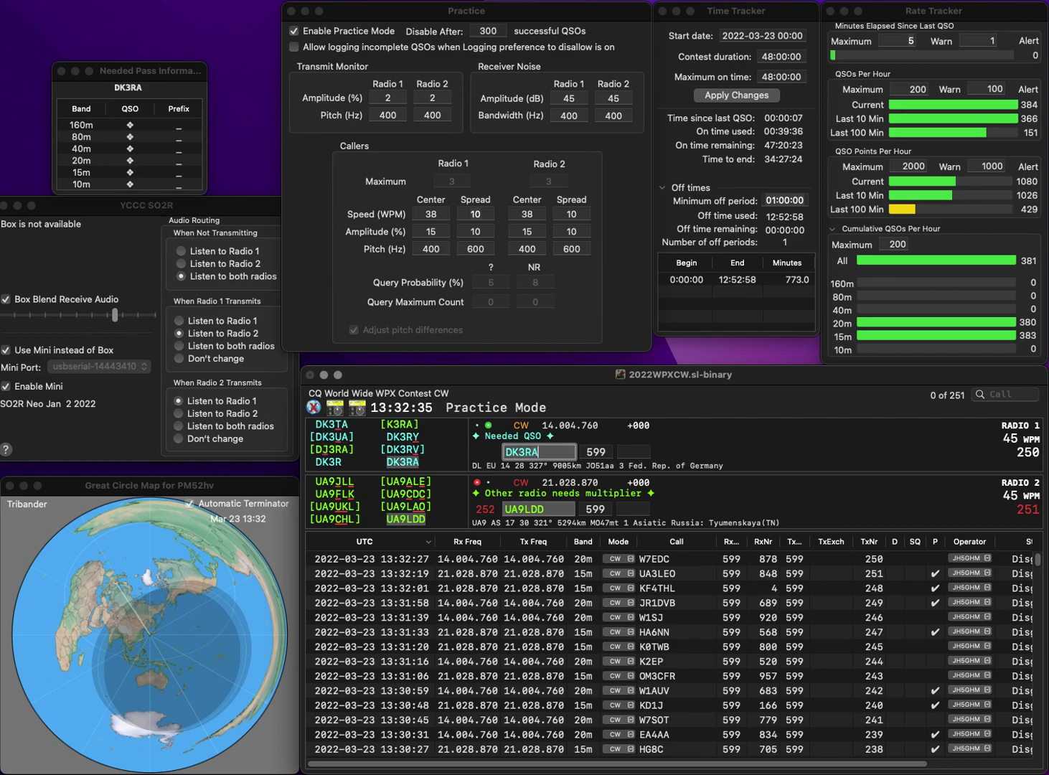
{"action": "key", "text": "Return"}
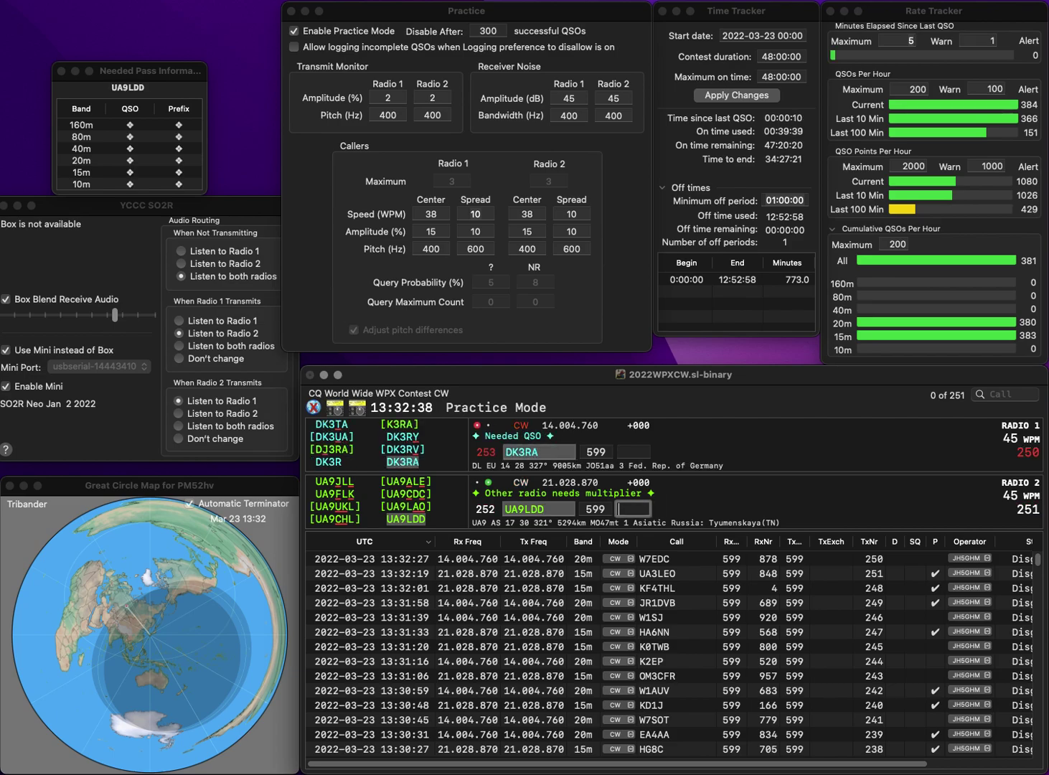
{"action": "type", "text": "95"}
{"action": "key", "text": "Return"}
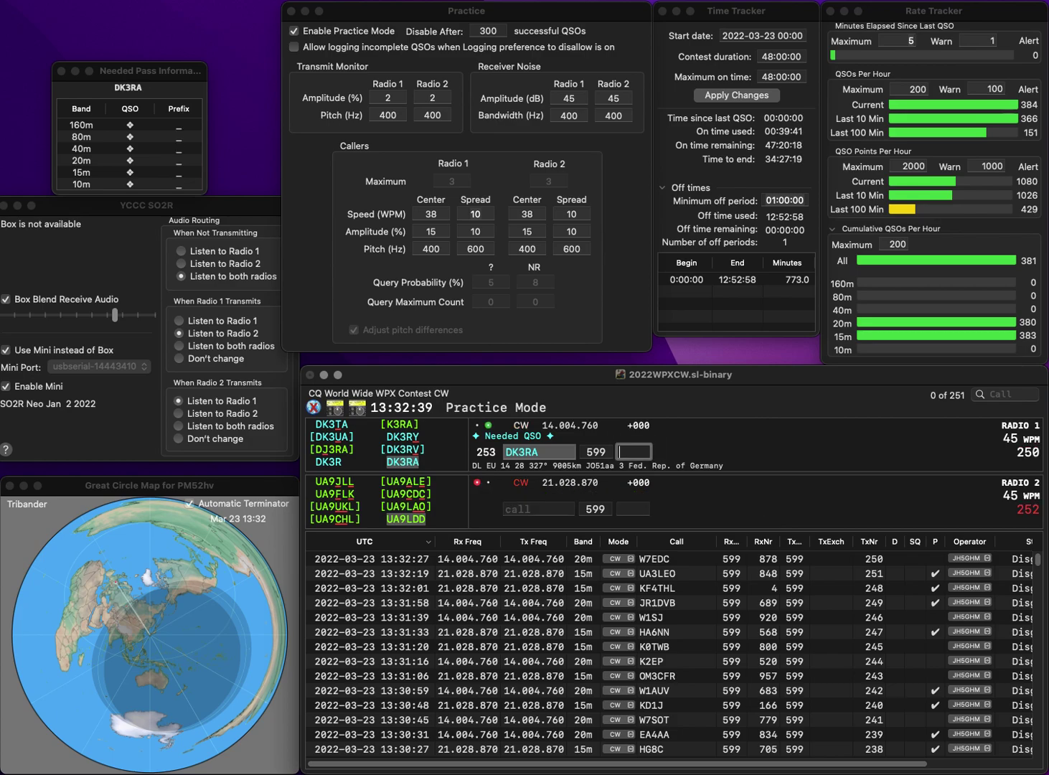
{"action": "type", "text": "578"}
{"action": "key", "text": "Return"}
Copy the call ON4BEN on Radio 2 and send the exchange to that caller.
{"action": "type", "text": "ON"}
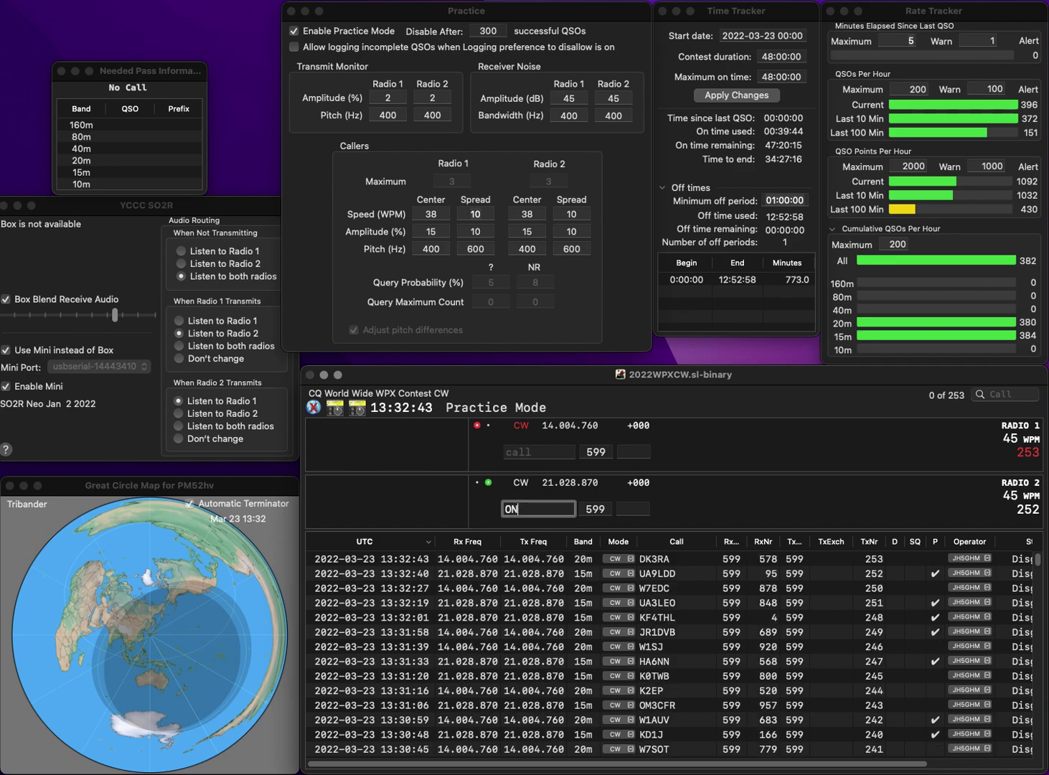
{"action": "type", "text": "4BEN"}
{"action": "key", "text": "Return"}
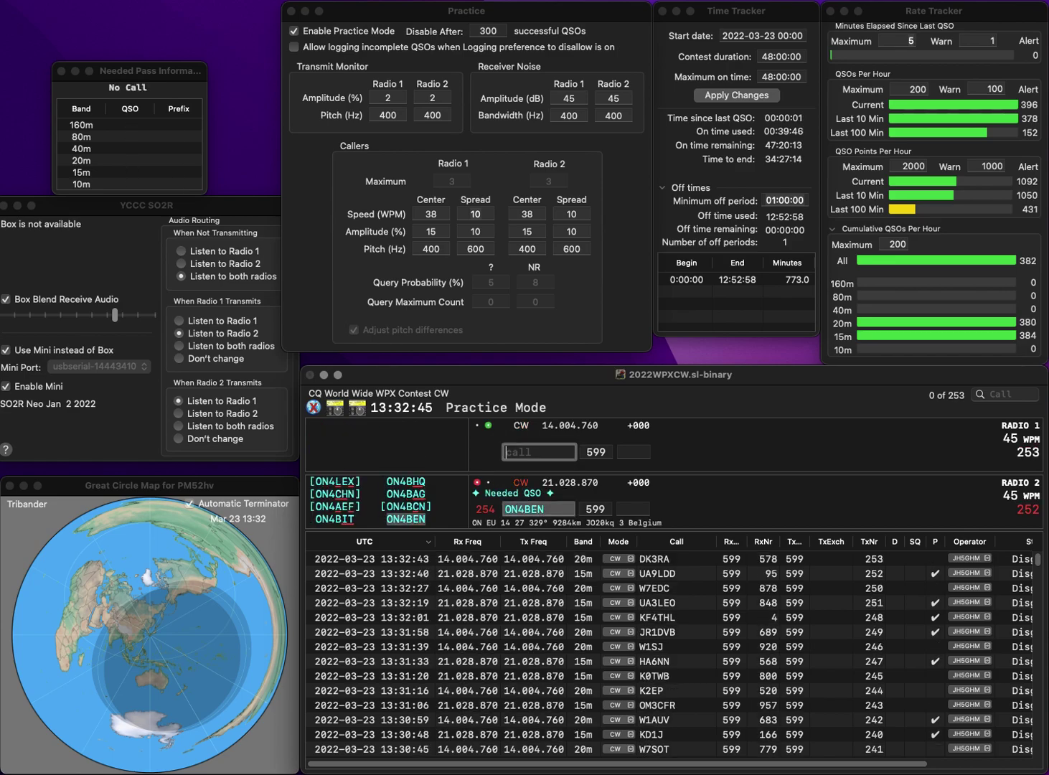
Copy the Radio 1 caller, correct the call to YT5LD and send the exchange.
{"action": "type", "text": "K"}
{"action": "key", "text": "BackSpace"}
{"action": "type", "text": "TY"}
{"action": "type", "text": "LD"}
{"action": "key", "text": "Left"}
{"action": "key", "text": "Left"}
{"action": "key", "text": "Left"}
{"action": "key", "text": "BackSpace"}
{"action": "key", "text": "Right"}
{"action": "type", "text": "T"}
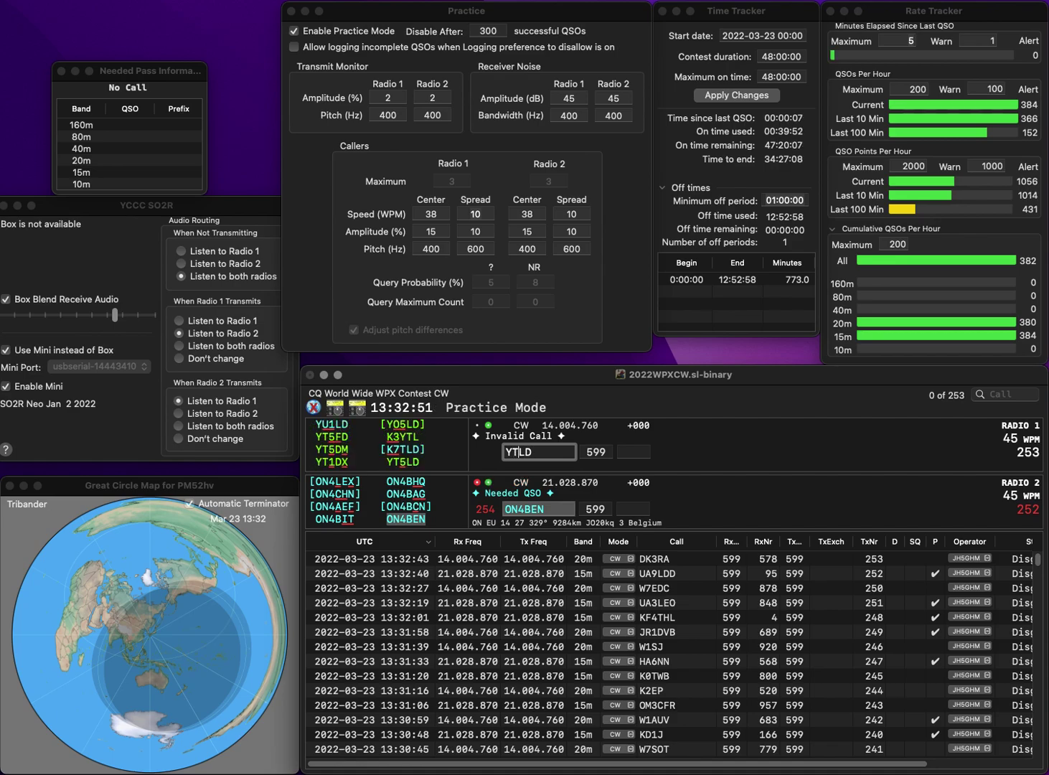
{"action": "type", "text": "5"}
{"action": "key", "text": "Return"}
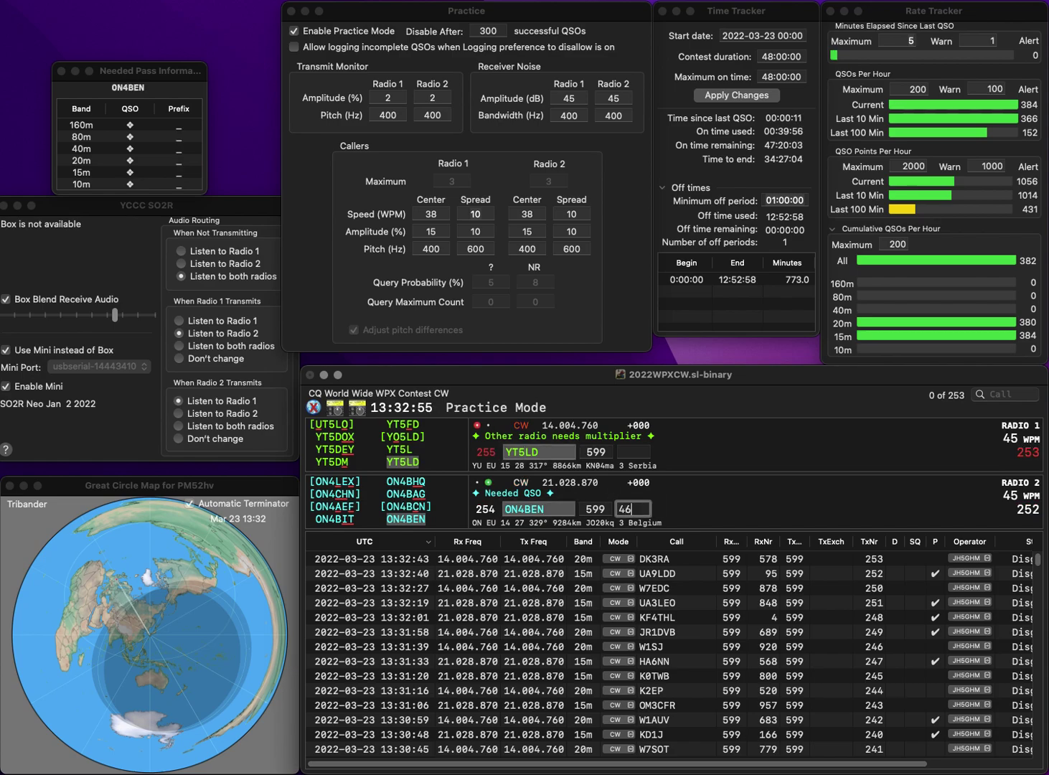
Log ON4BEN on Radio 2 with received number 464 and YT5LD on Radio 1 with received number 228.
{"action": "key", "text": "Return"}
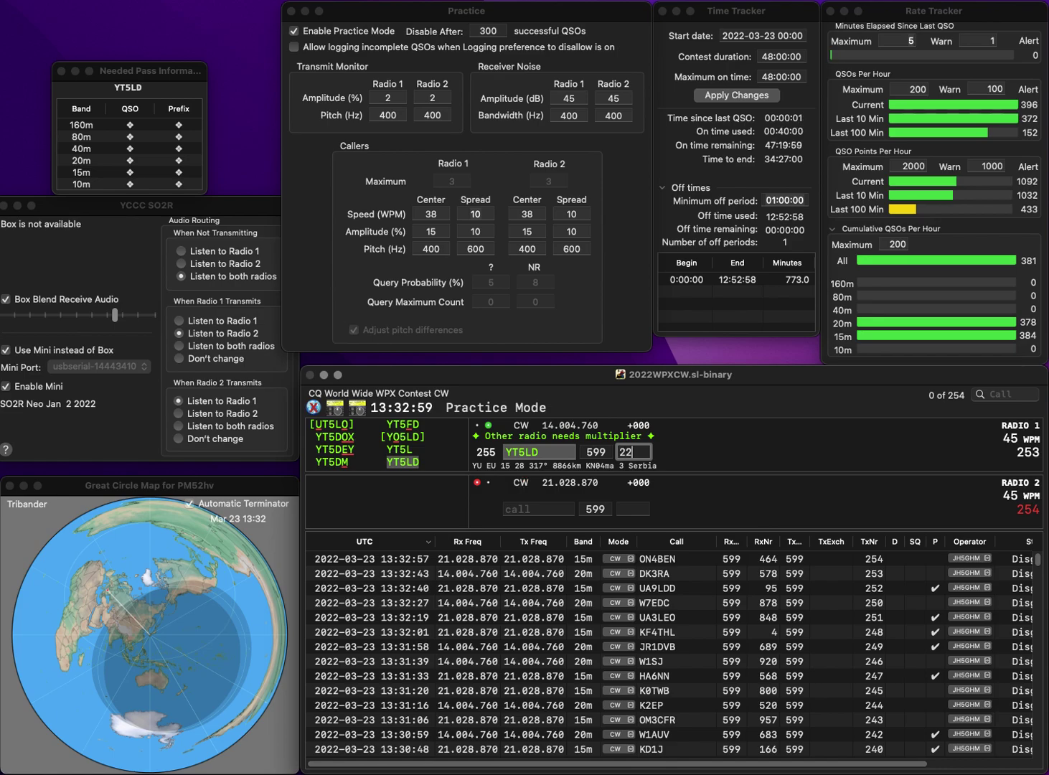
{"action": "key", "text": "Return"}
{"action": "type", "text": "FO"}
{"action": "key", "text": "Return"}
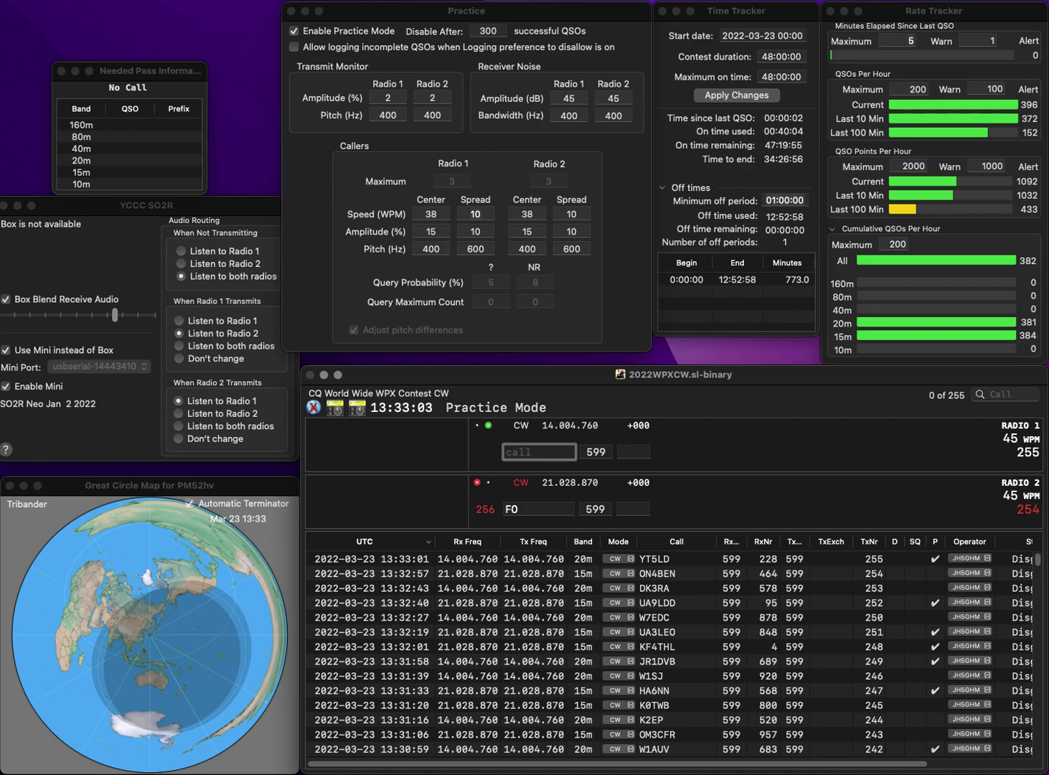
{"action": "type", "text": "F1PNJ"}
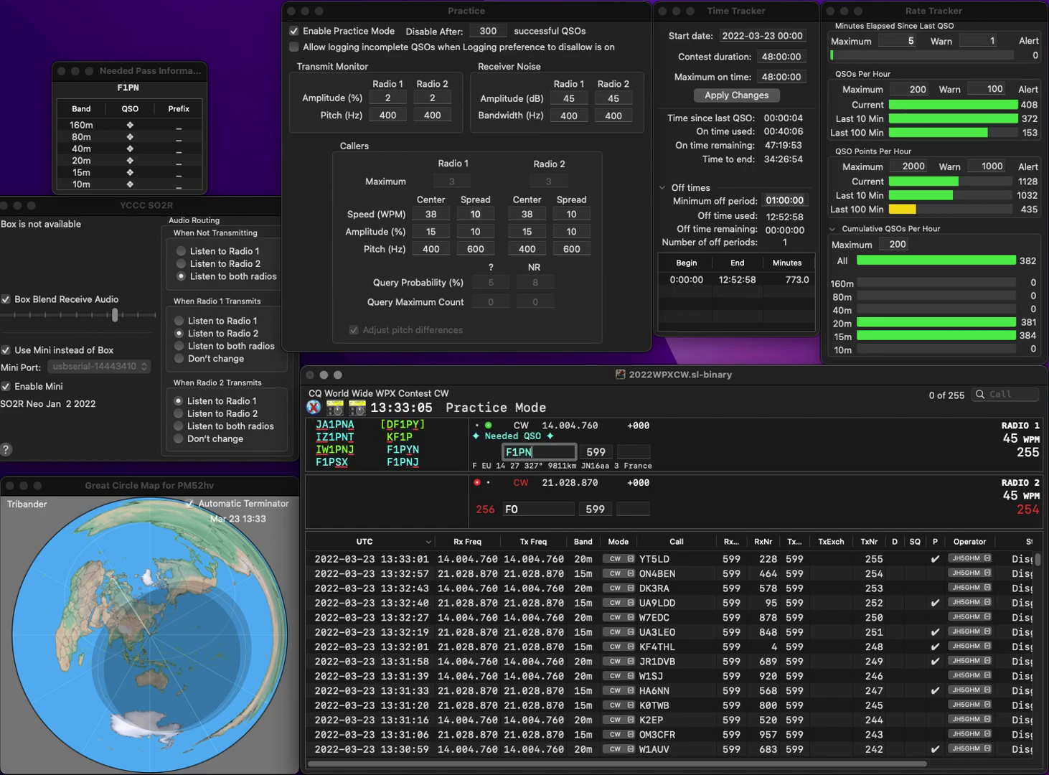
{"action": "key", "text": "Return"}
{"action": "type", "text": "S53"}
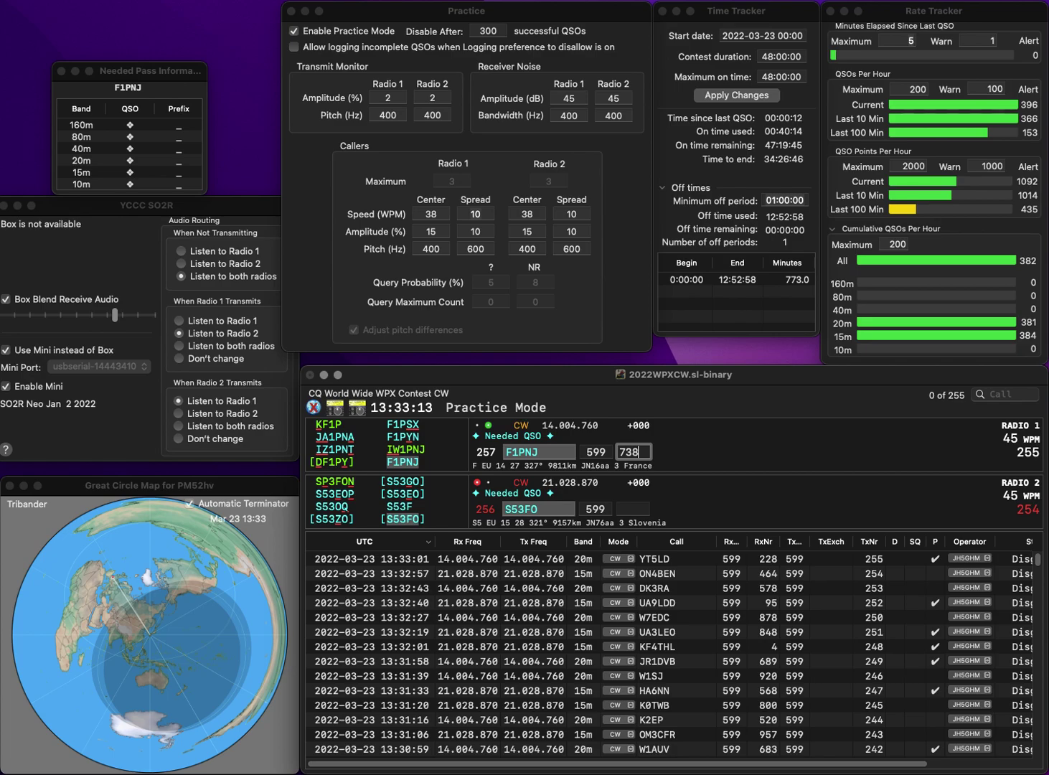
{"action": "key", "text": "Return"}
{"action": "type", "text": "507"}
{"action": "key", "text": "Return"}
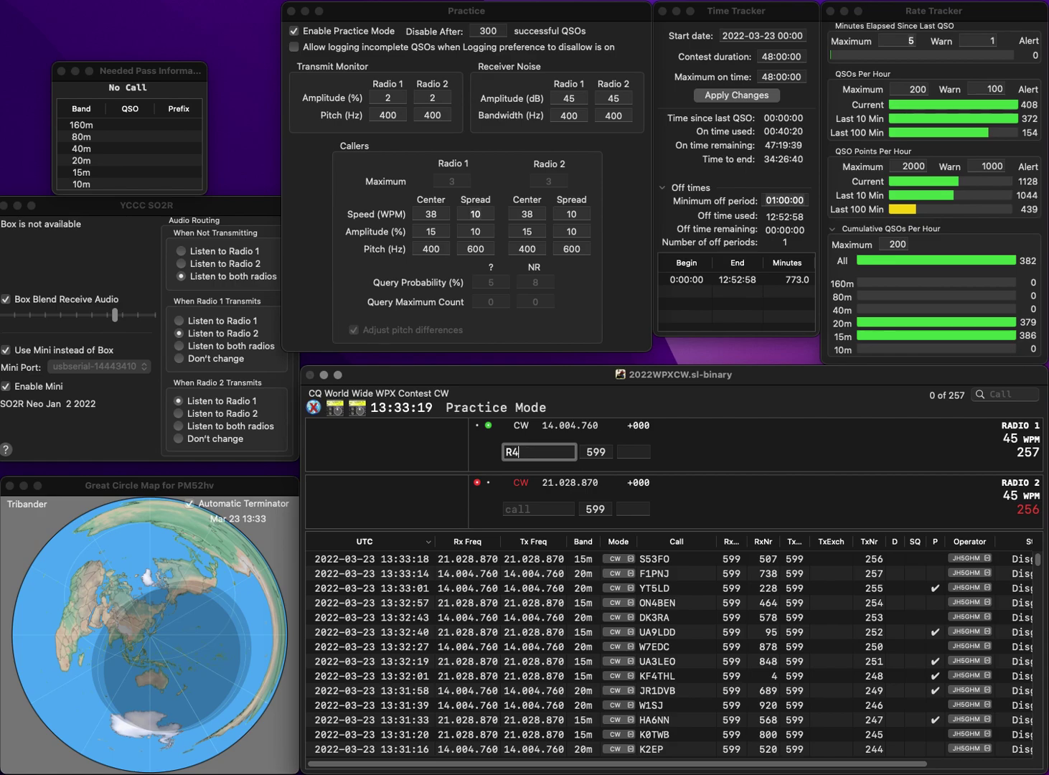
{"action": "type", "text": "R4YT"}
{"action": "key", "text": "Return"}
{"action": "type", "text": "KB5BGC"}
{"action": "key", "text": "Return"}
Log R4YT on Radio 1 with received number 11 and KB5BGC on Radio 2 with received number 324.
{"action": "type", "text": "11"}
{"action": "key", "text": "Return"}
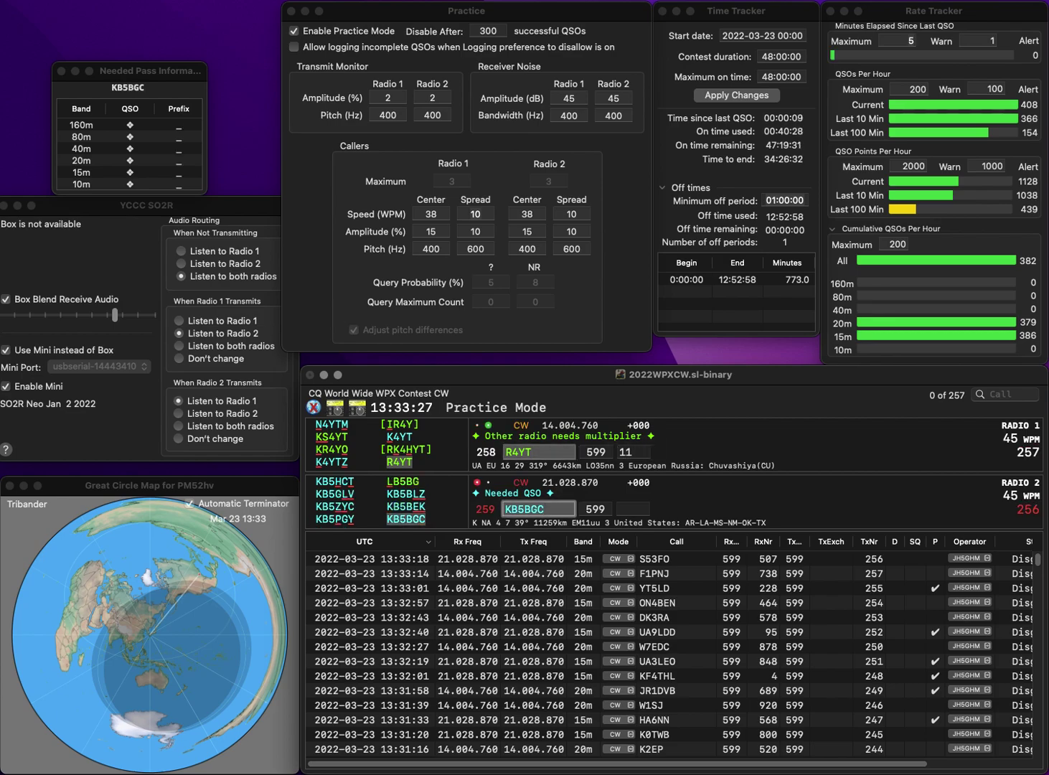
{"action": "key", "text": "space"}
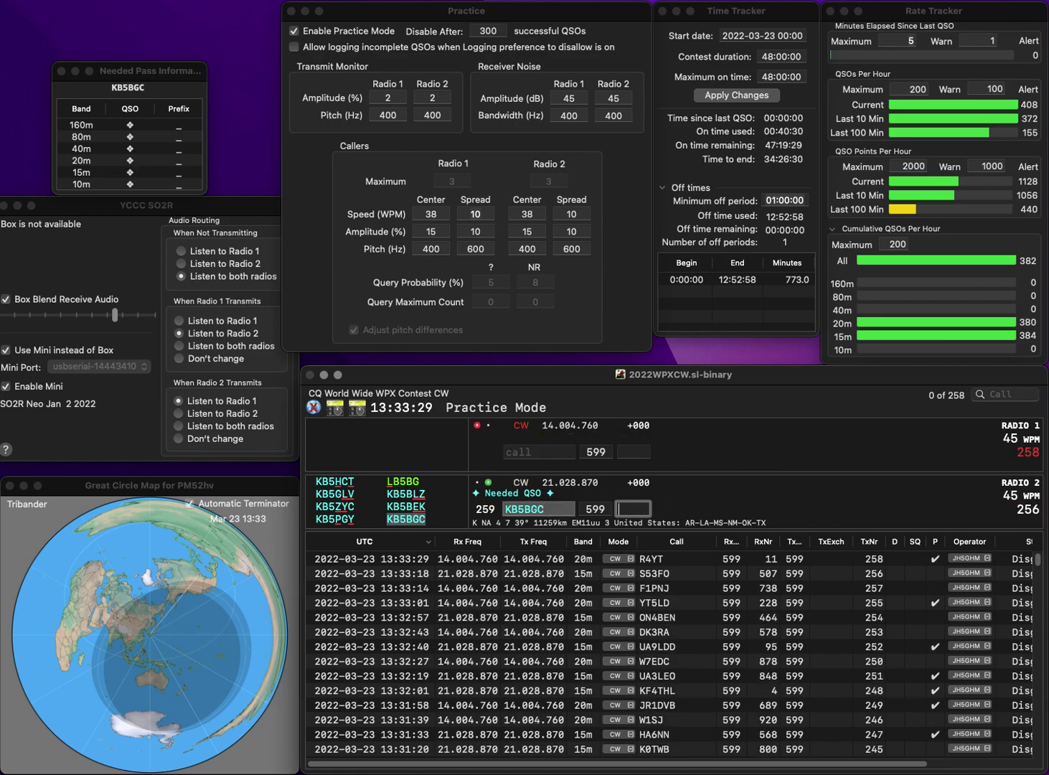
{"action": "type", "text": "324"}
{"action": "key", "text": "Return"}
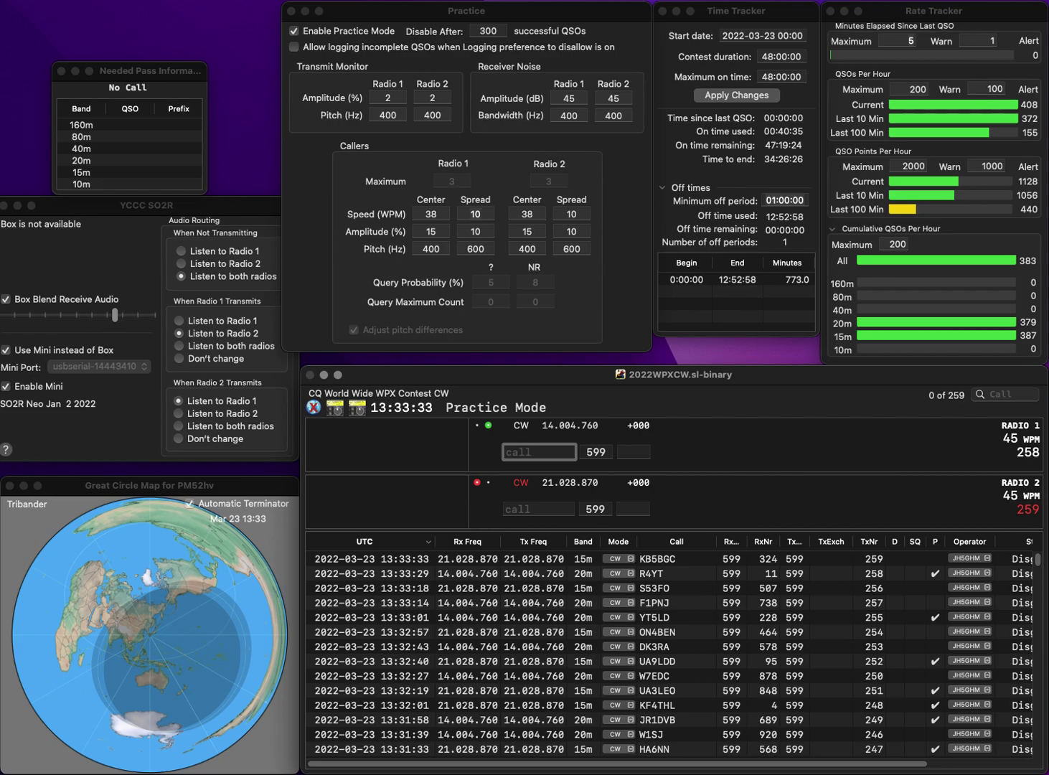
Copy the Radio 1 caller as U1A, correct the call to YU1A and send the exchange.
{"action": "type", "text": "U1A"}
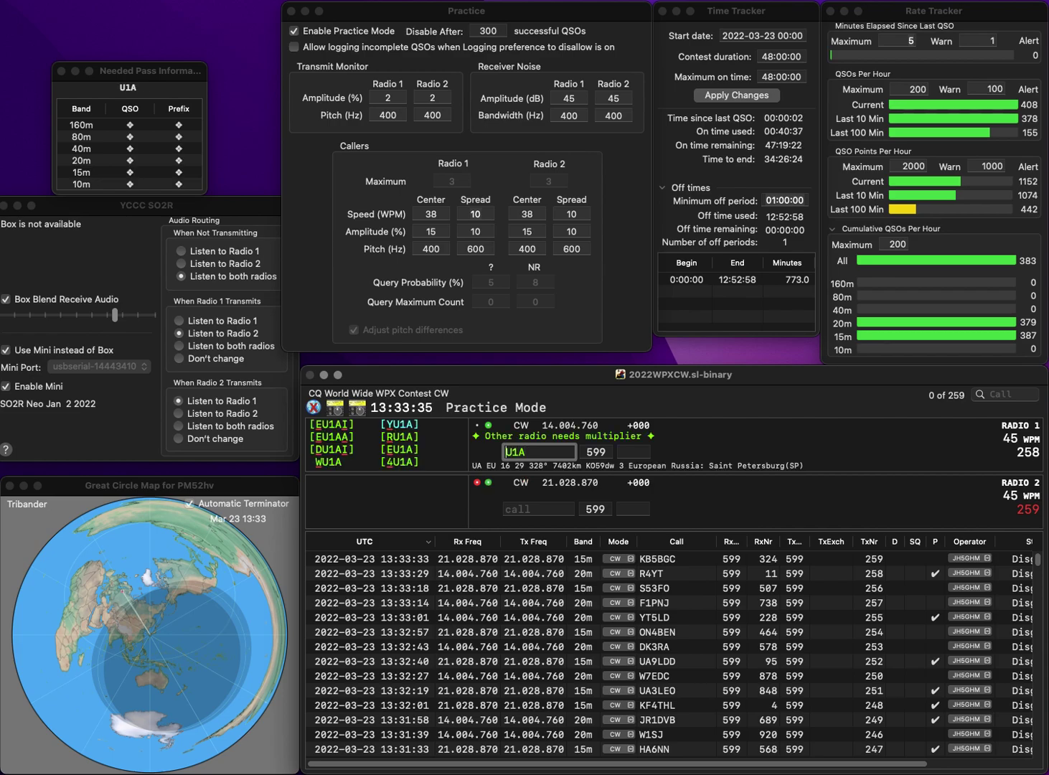
{"action": "key", "text": "Home"}
{"action": "type", "text": "Y"}
{"action": "key", "text": "Return"}
{"action": "type", "text": "AI"}
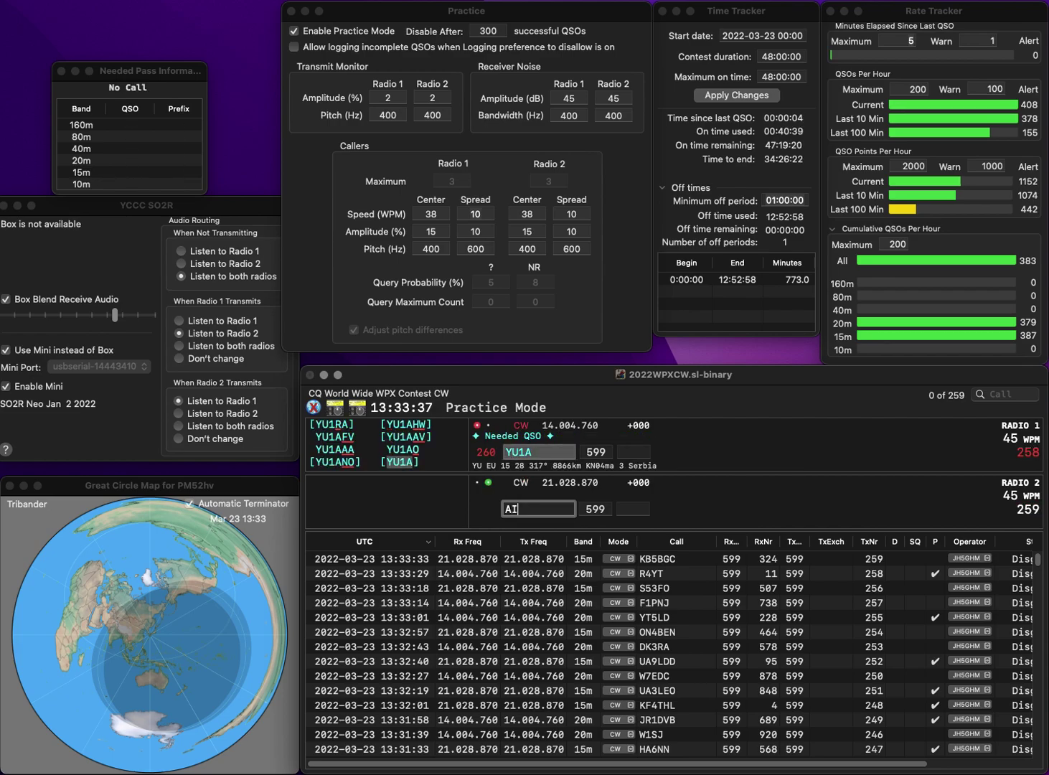
{"action": "key", "text": "Return"}
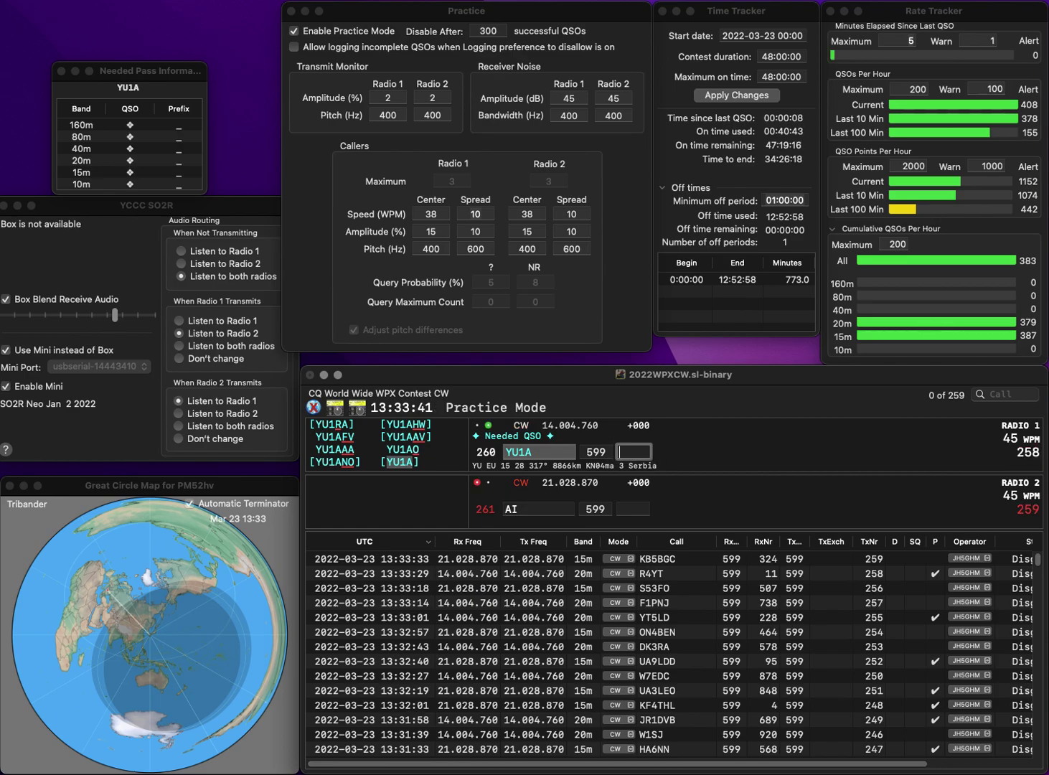
{"action": "type", "text": "725"}
{"action": "key", "text": "Return"}
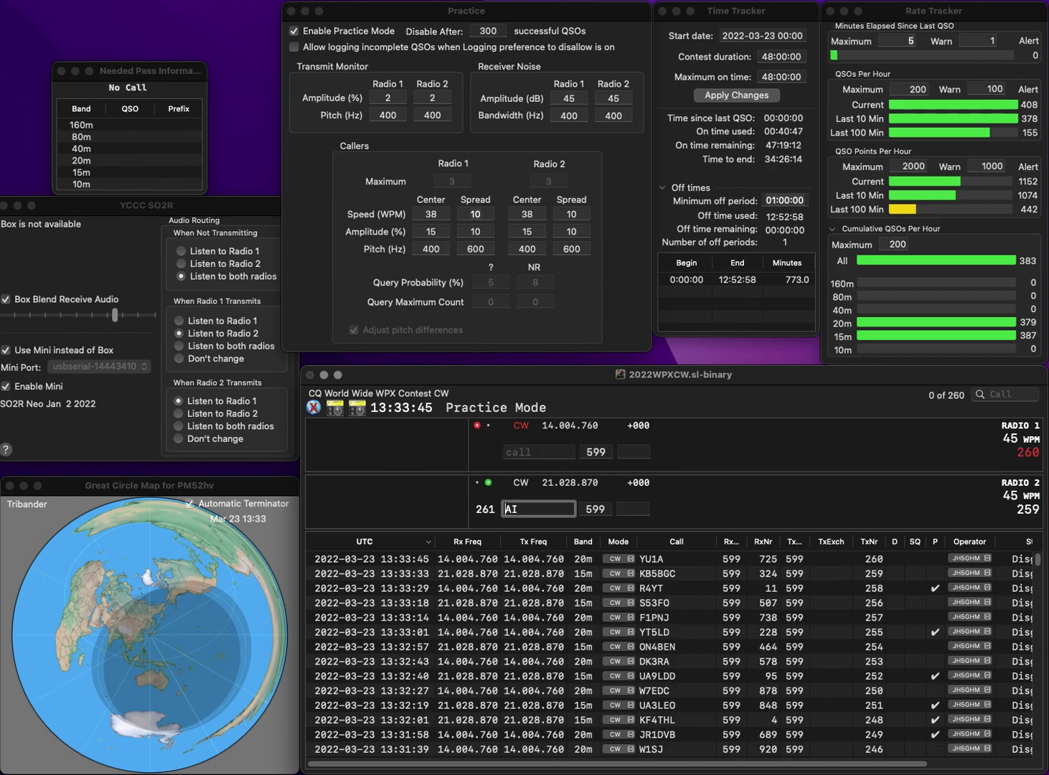
Correct the partial Radio 2 call to EB8AH and send the exchange to that station.
{"action": "type", "text": "EB8"}
{"action": "key", "text": "Right"}
{"action": "key", "text": "Right"}
{"action": "key", "text": "BackSpace"}
{"action": "type", "text": "H"}
{"action": "key", "text": "Return"}
Copy the Radio 1 caller as W4CDA, send the exchange and return to EB8AH's received number on Radio 2.
{"action": "type", "text": "4CDA"}
{"action": "key", "text": "super+Left"}
{"action": "type", "text": "W"}
{"action": "key", "text": "Return"}
{"action": "key", "text": "space"}
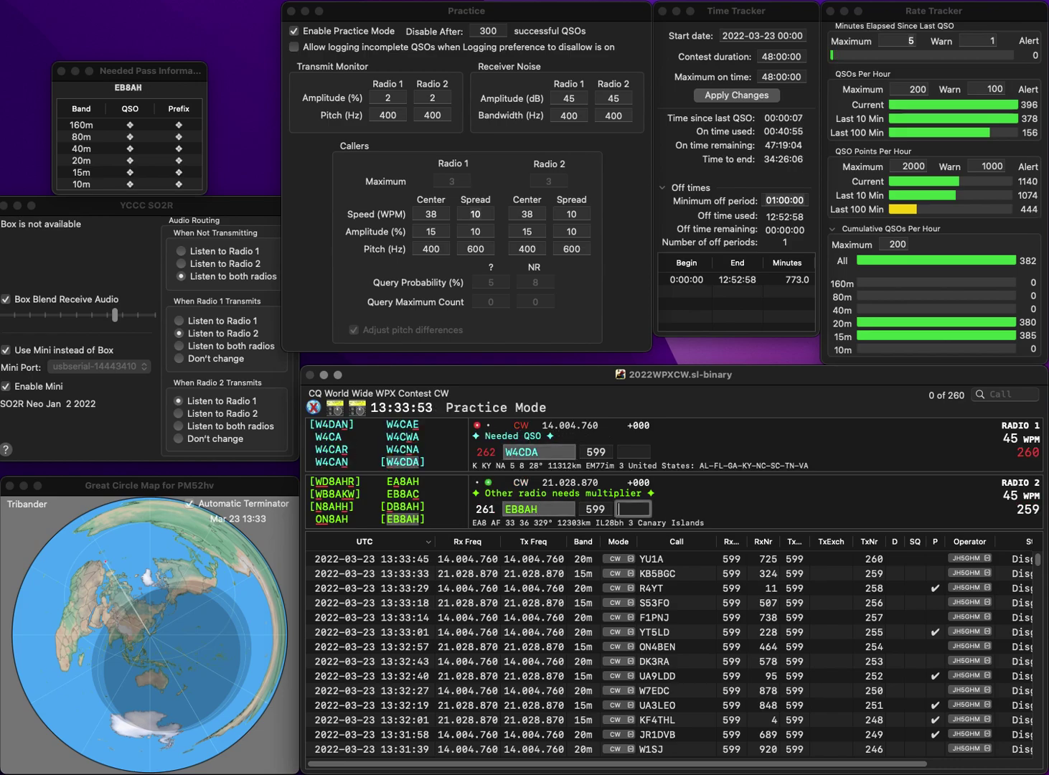
Log EB8AH on Radio 2 with received number 626 and W4CDA on Radio 1 with received number 415.
{"action": "type", "text": "626"}
{"action": "key", "text": "Return"}
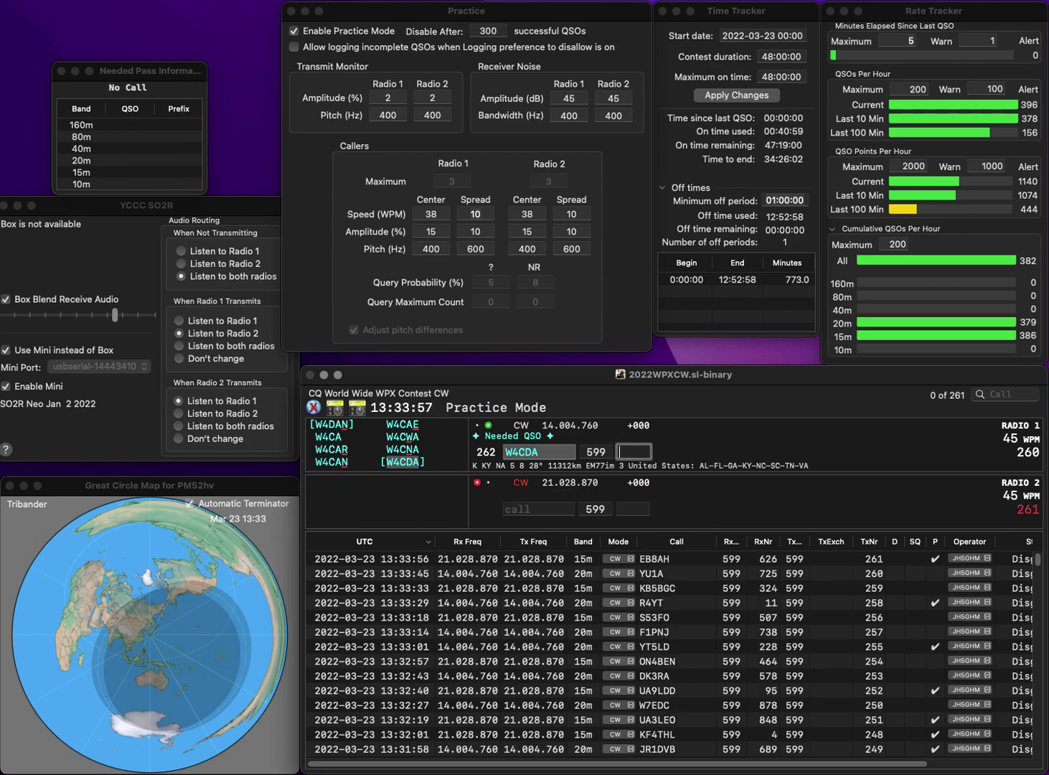
{"action": "type", "text": "415"}
{"action": "key", "text": "Return"}
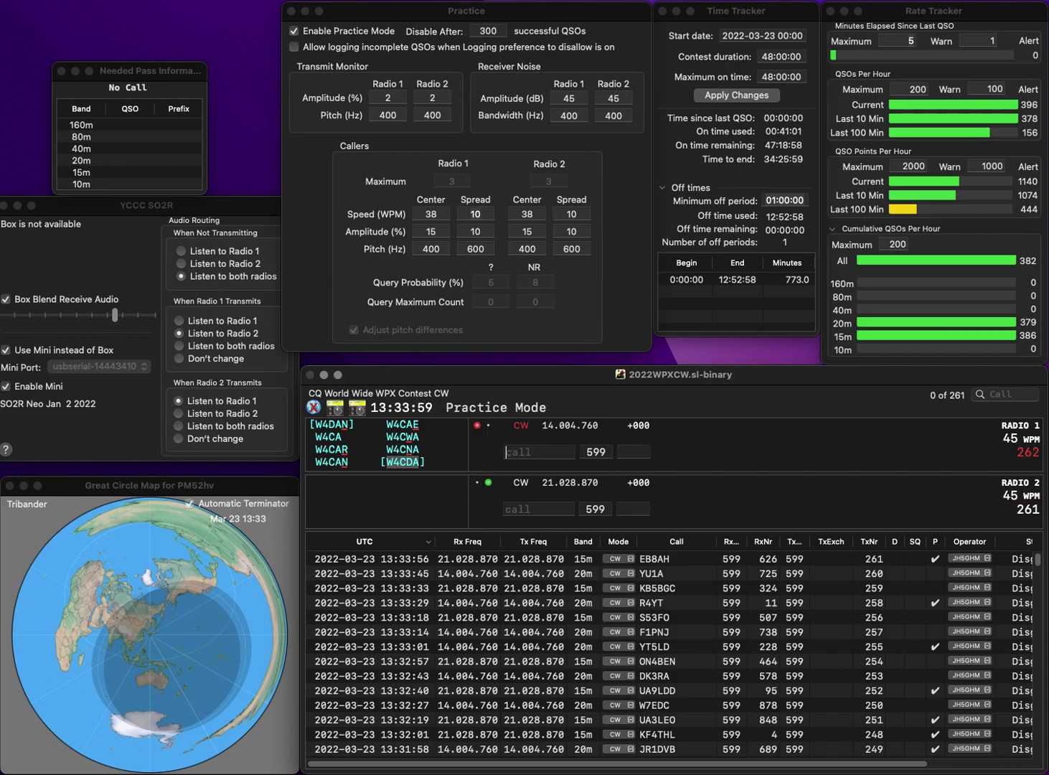
{"action": "type", "text": "DL9DRA"}
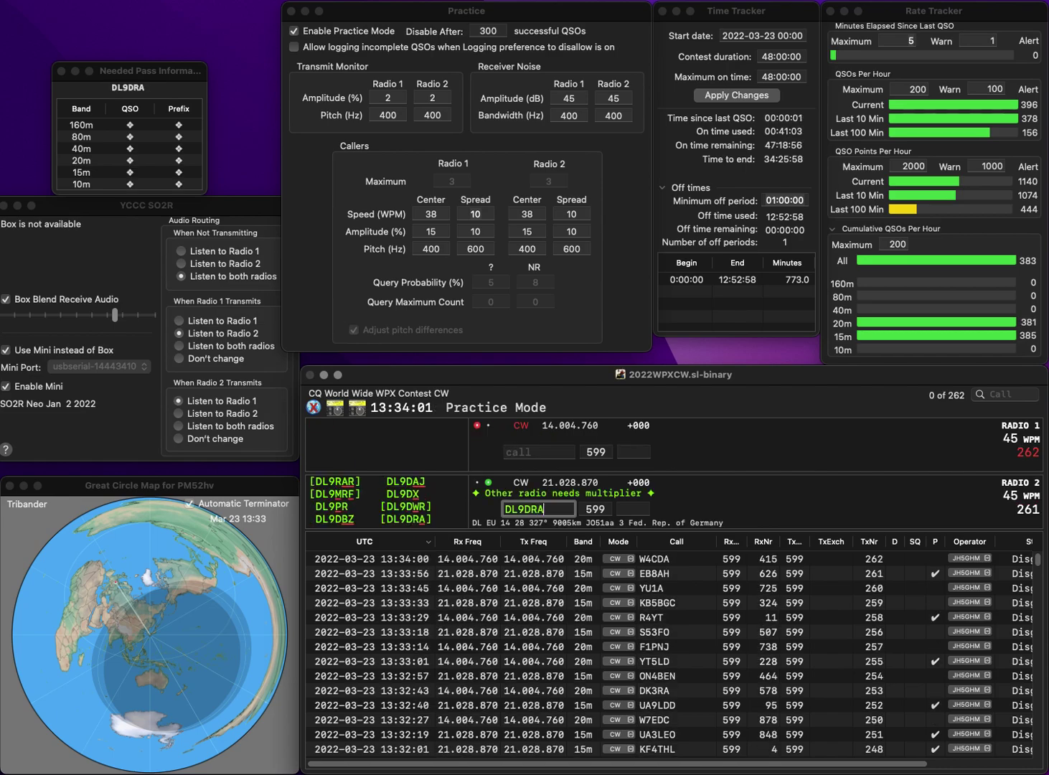
{"action": "key", "text": "Return"}
{"action": "type", "text": "VE7YAH"}
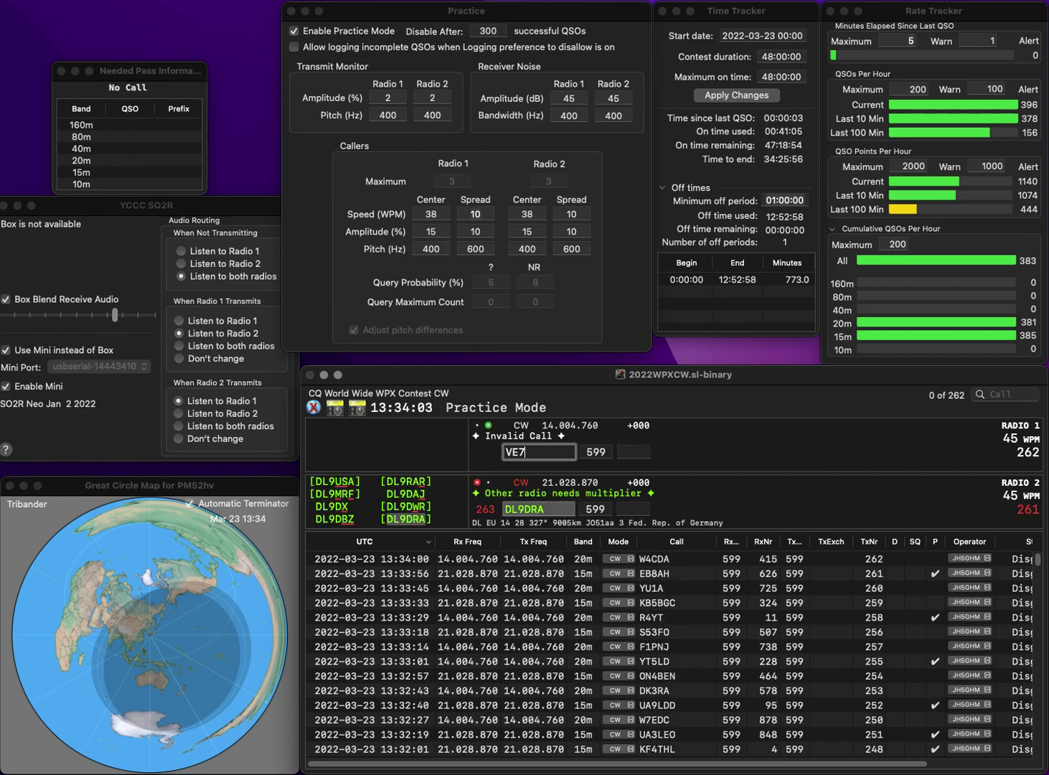
{"action": "key", "text": "Tab"}
{"action": "key", "text": "Return"}
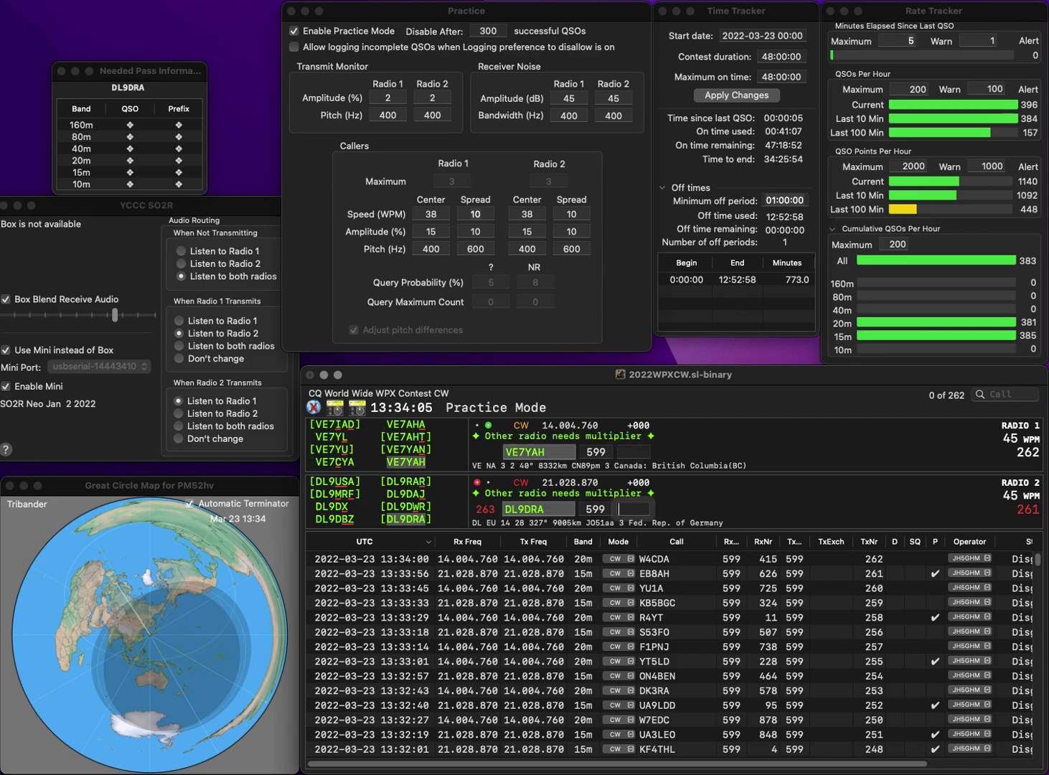
{"action": "type", "text": "680"}
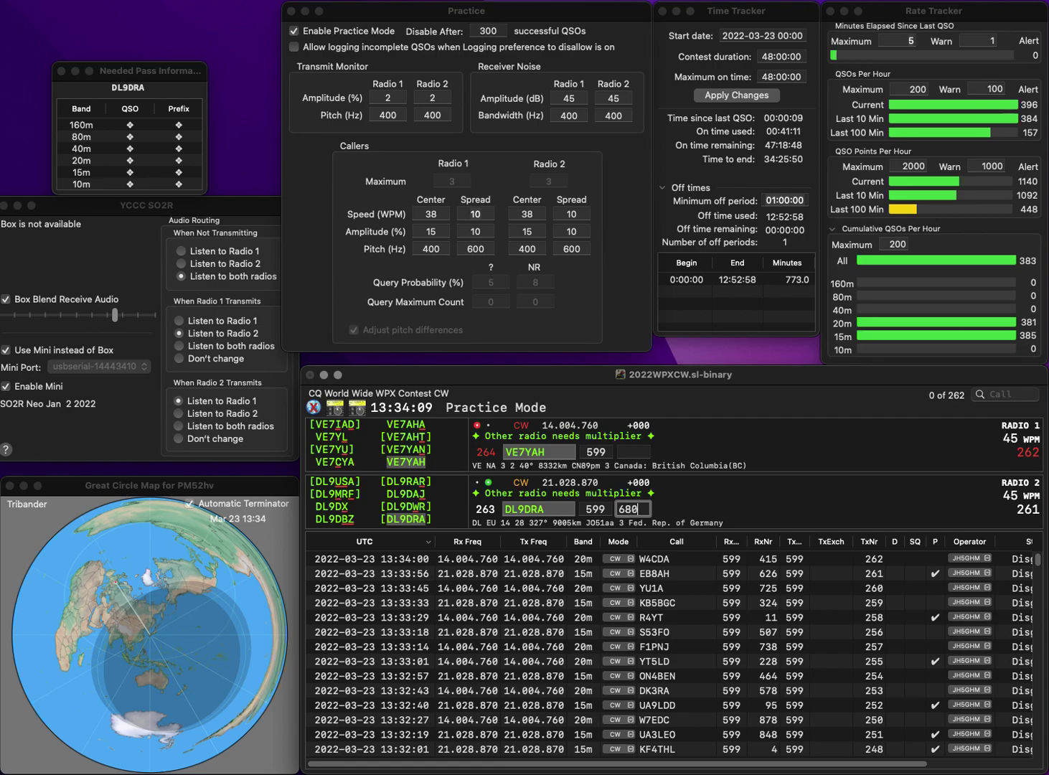
{"action": "key", "text": "Return"}
{"action": "type", "text": "426"}
{"action": "key", "text": "Return"}
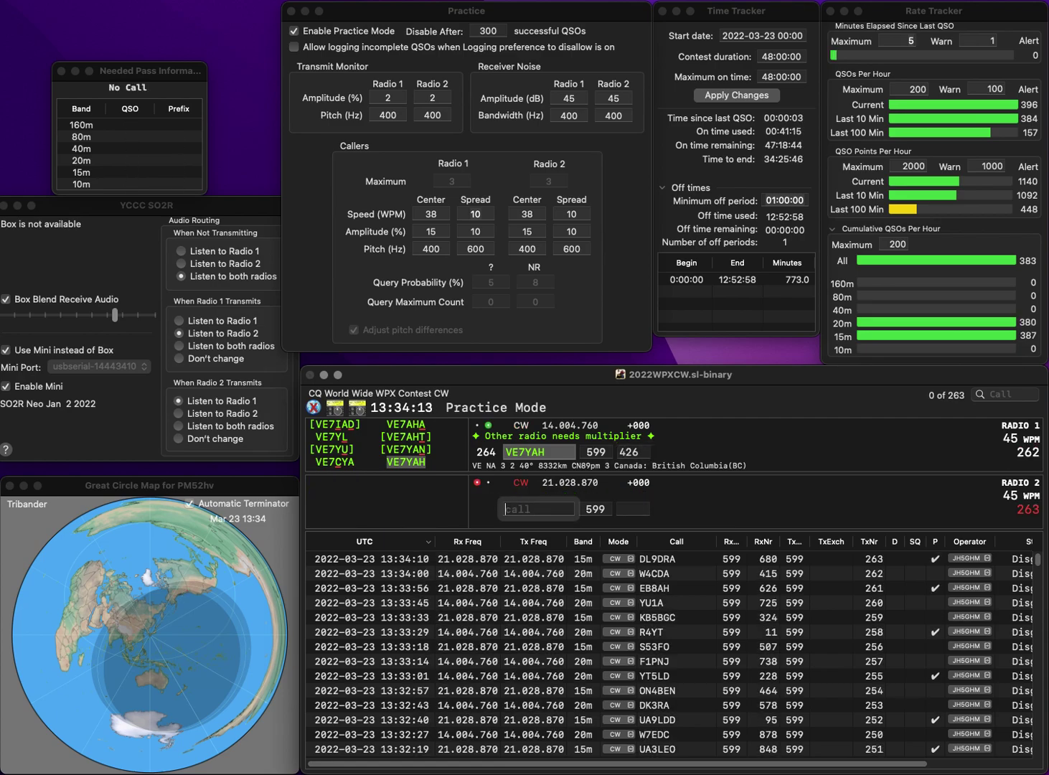
{"action": "type", "text": "KU3"}
{"action": "key", "text": "Return"}
{"action": "type", "text": "I"}
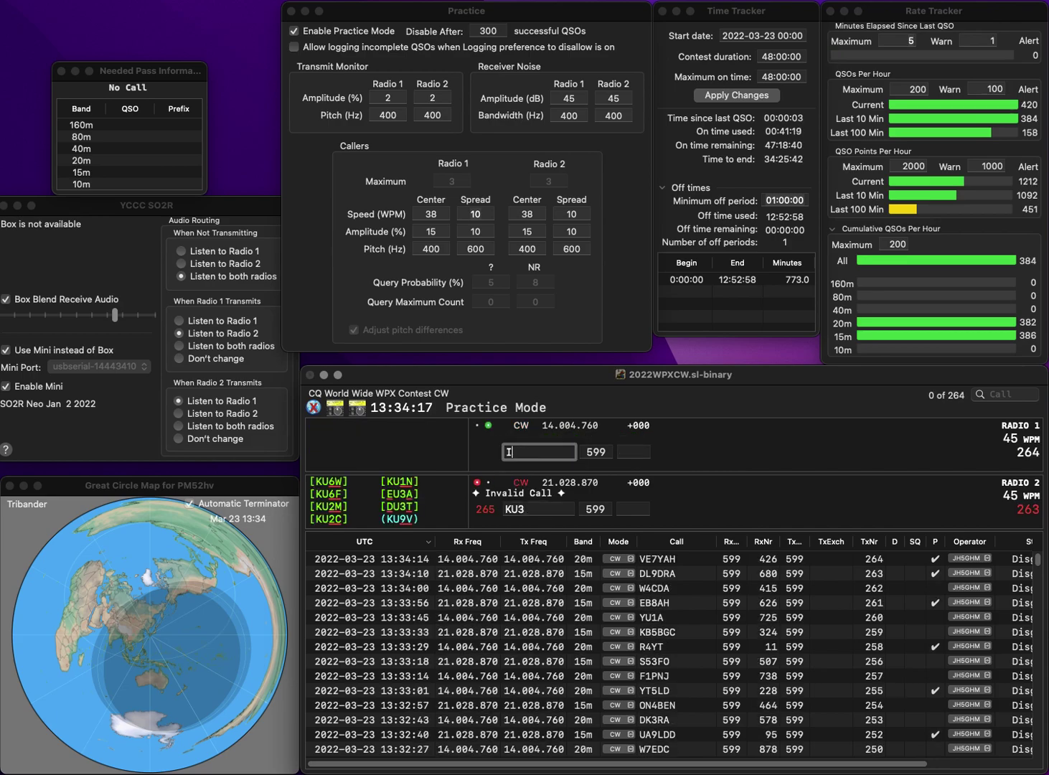
{"action": "type", "text": "K1UGX"}
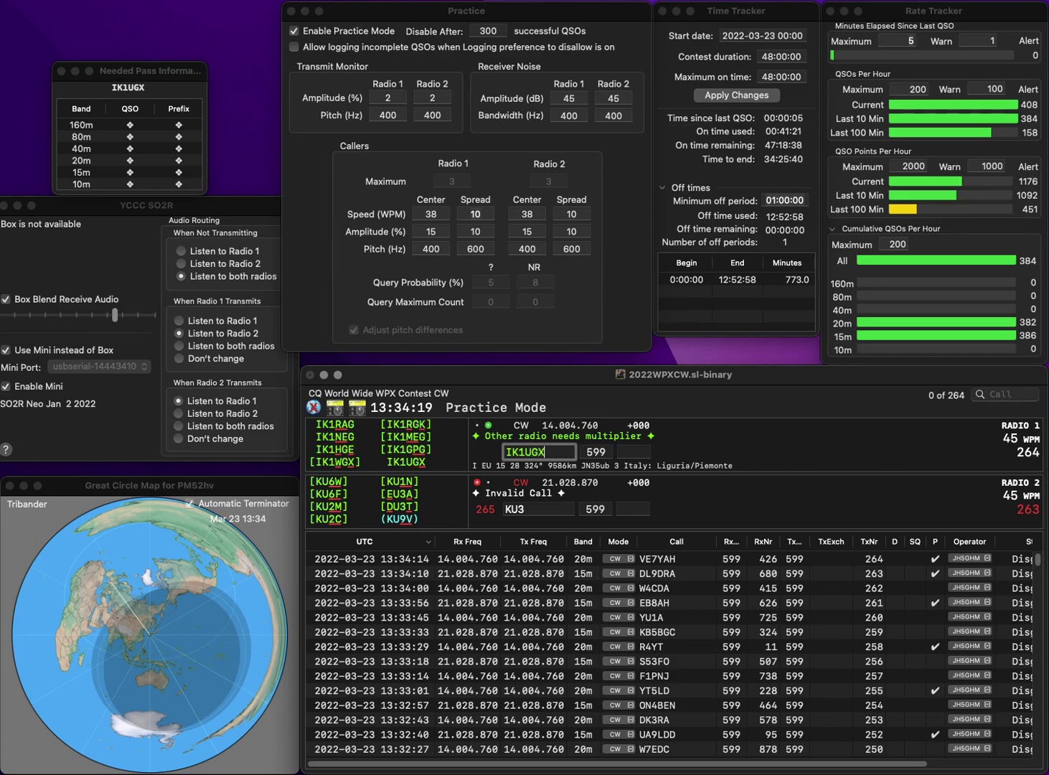
{"action": "key", "text": "Return"}
{"action": "type", "text": "3ROV"}
{"action": "key", "text": "Home"}
{"action": "type", "text": "VE"}
{"action": "key", "text": "Return"}
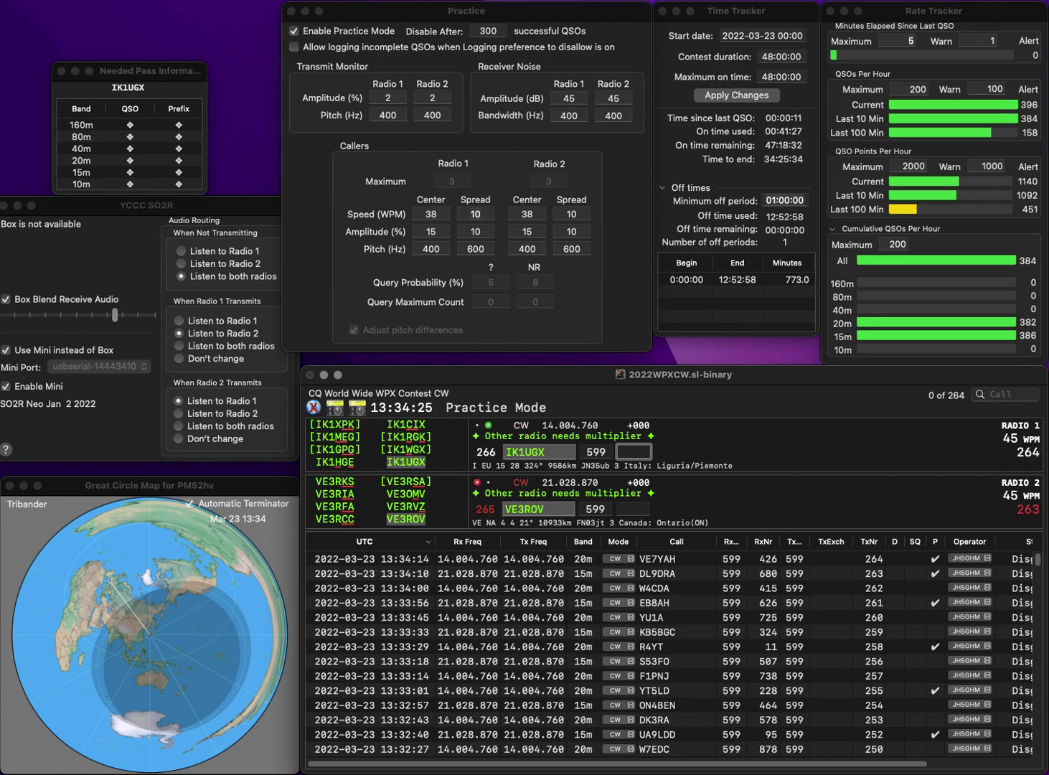
{"action": "type", "text": "147"}
{"action": "key", "text": "Return"}
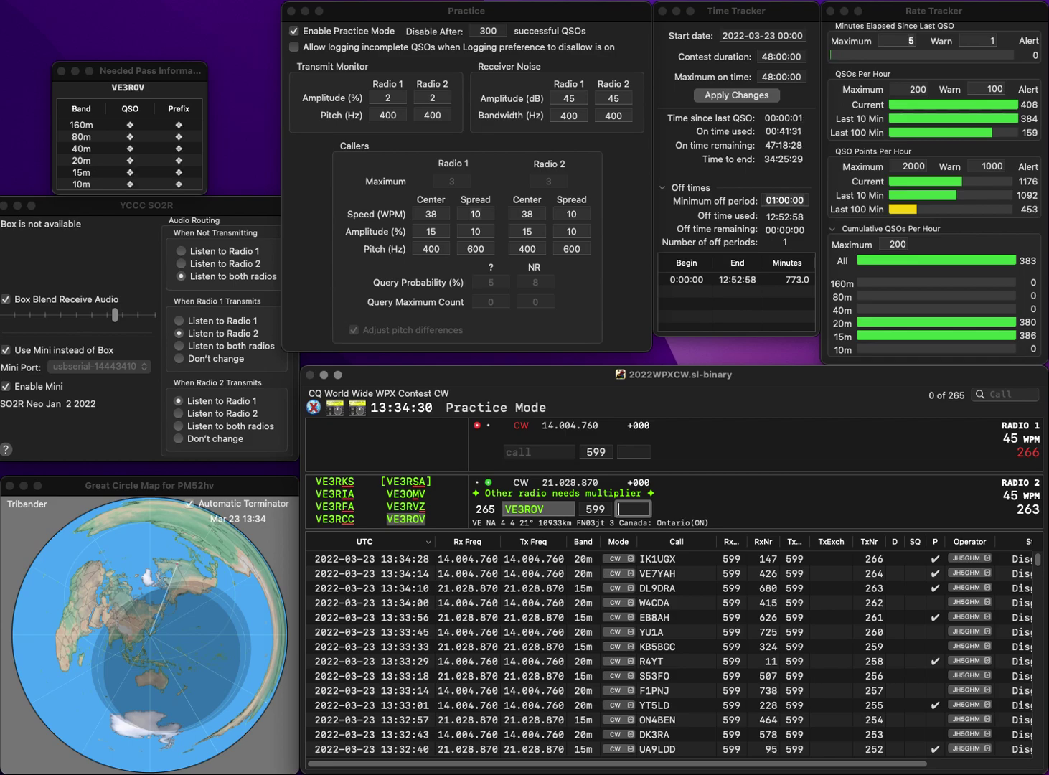
Log VE3ROV on Radio 2 with received number 570 and answer the partial call 6JQ on Radio 1.
{"action": "type", "text": "570"}
{"action": "key", "text": "Return"}
{"action": "type", "text": "6JQ"}
{"action": "key", "text": "Return"}
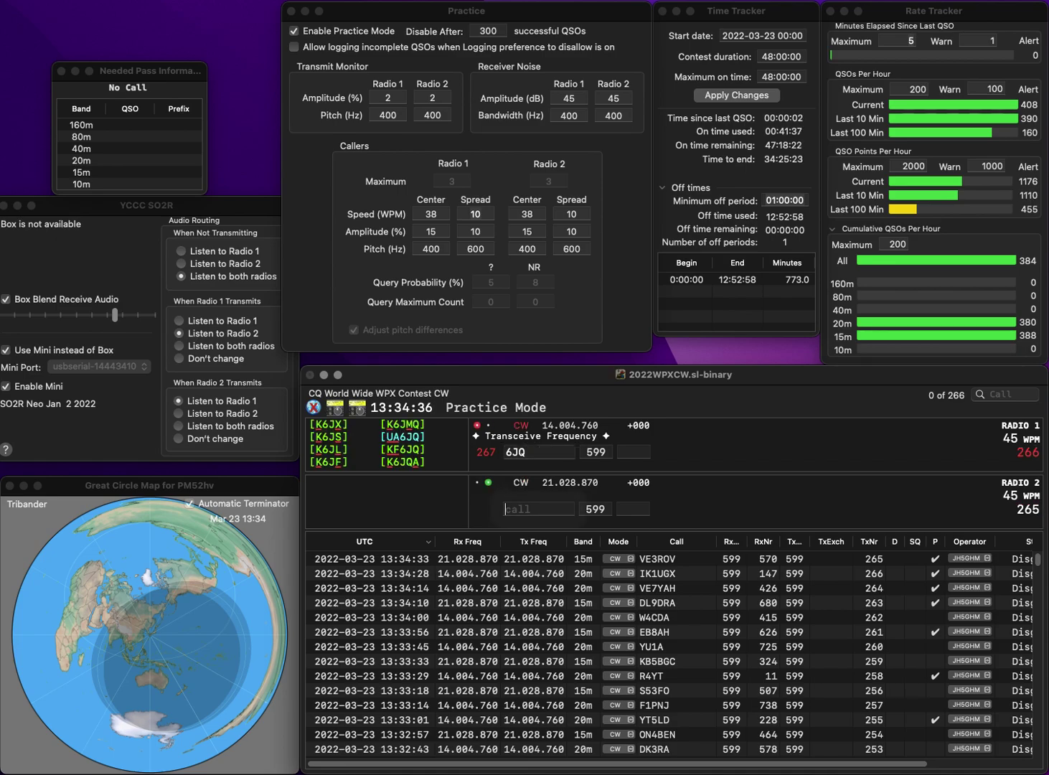
{"action": "type", "text": "HVL"}
{"action": "key", "text": "Return"}
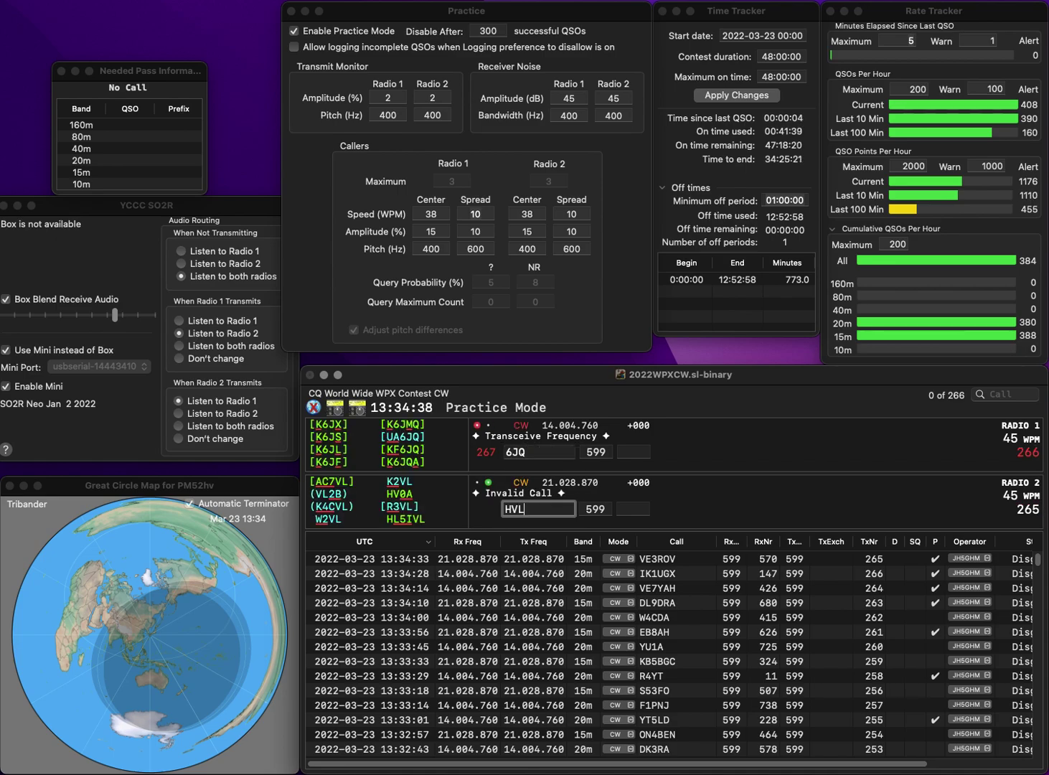
{"action": "type", "text": "W6JZH"}
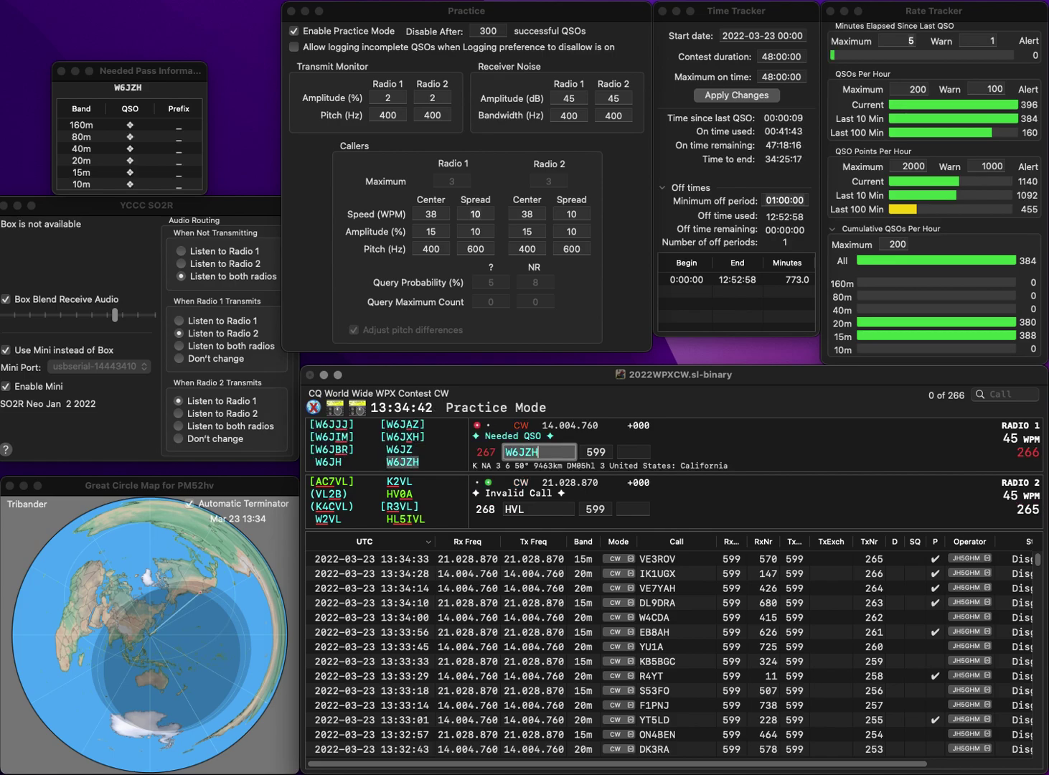
{"action": "key", "text": "Return"}
{"action": "type", "text": "H"}
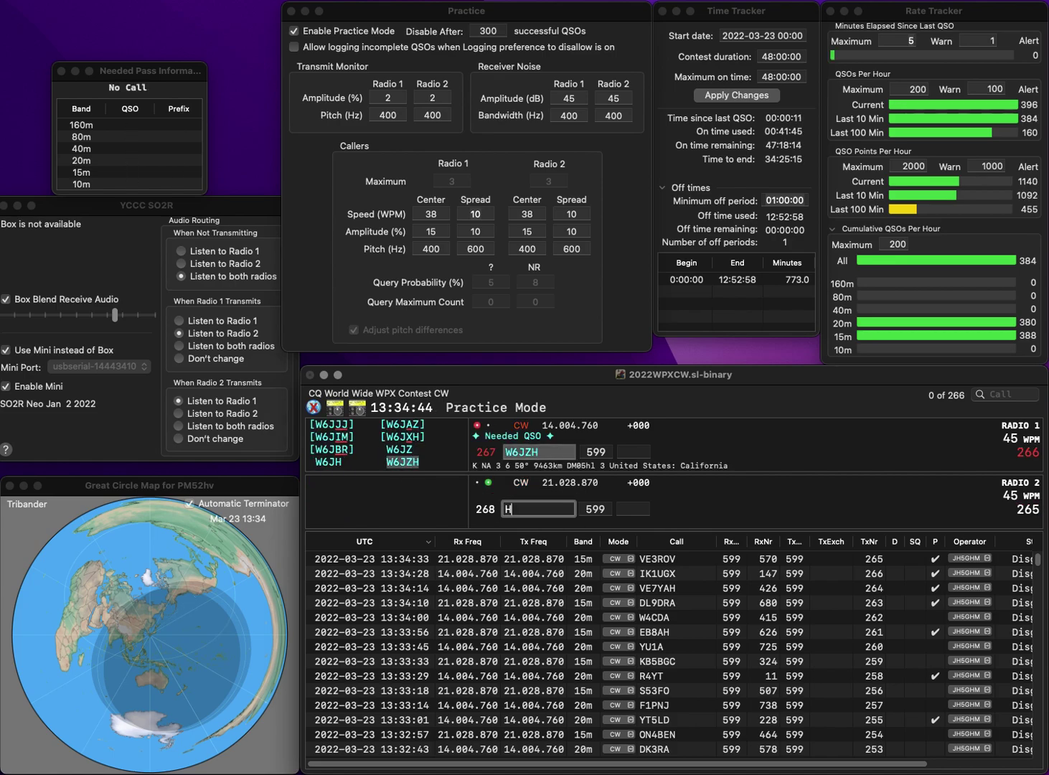
{"action": "key", "text": "BackSpace"}
{"action": "type", "text": "VVL"}
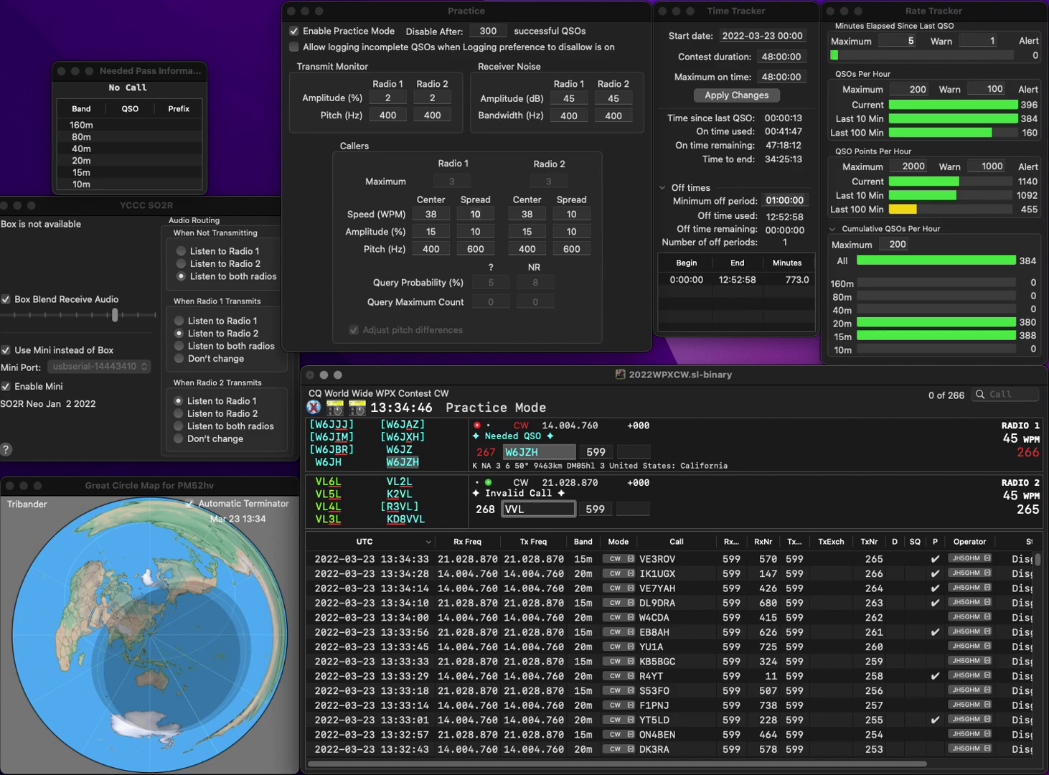
{"action": "key", "text": "Return"}
{"action": "type", "text": "612"}
{"action": "key", "text": "Return"}
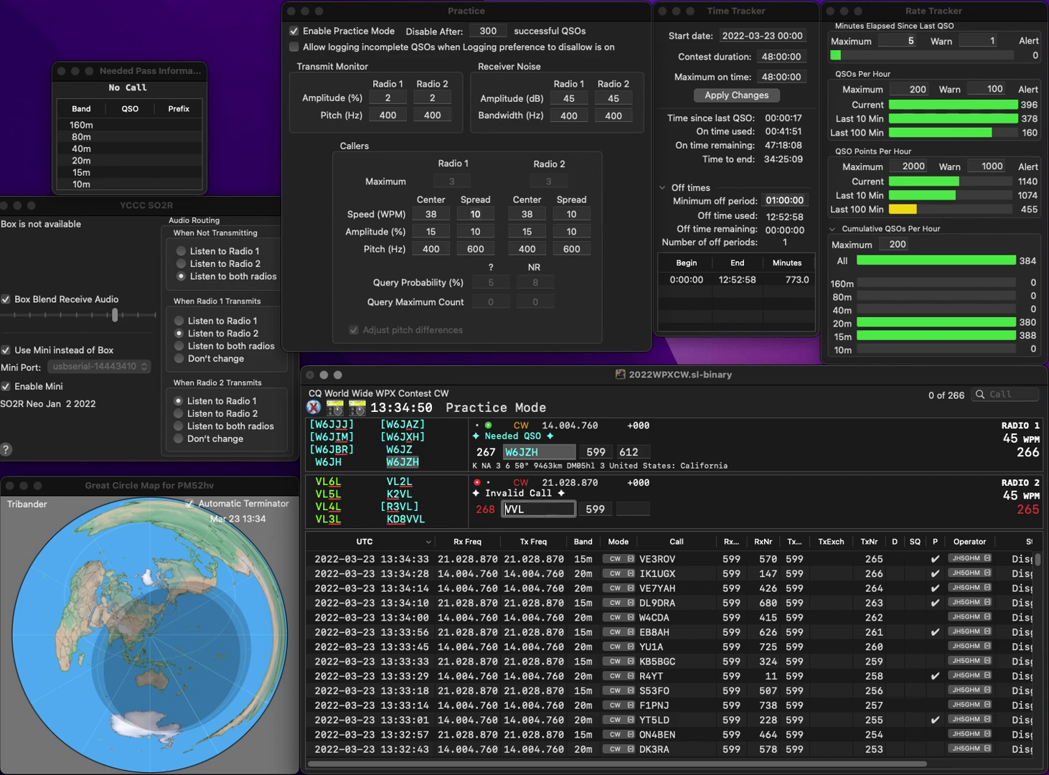
{"action": "type", "text": "6"}
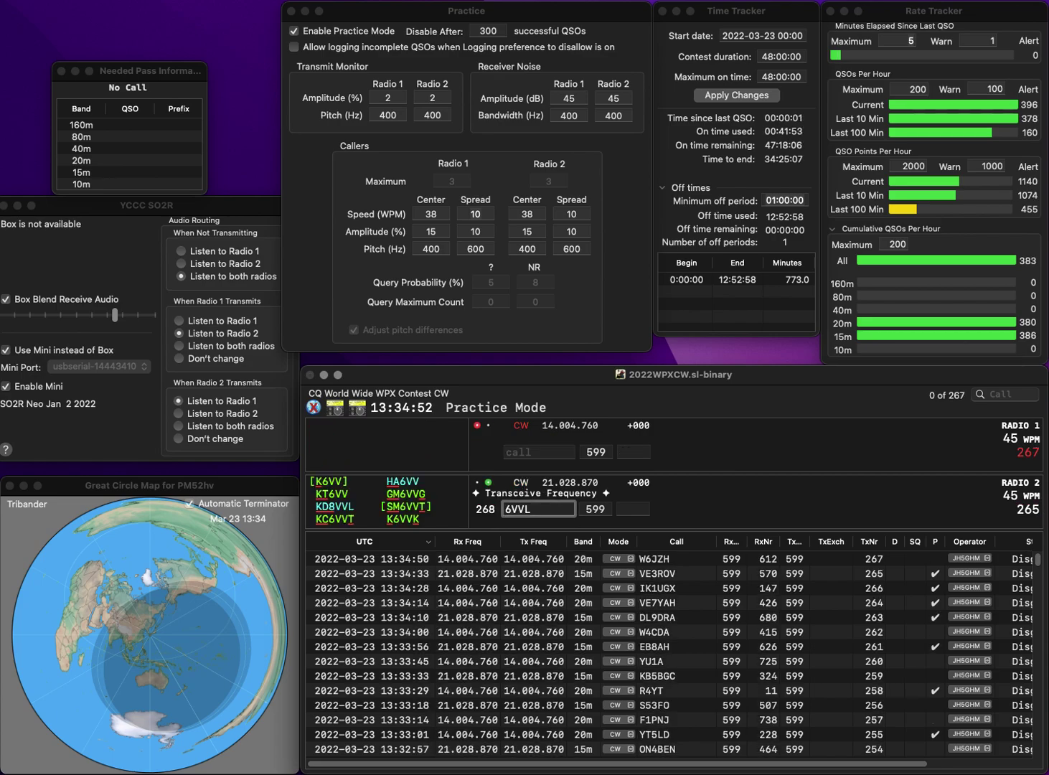
{"action": "key", "text": "BackSpace"}
{"action": "type", "text": "B"}
{"action": "type", "text": "D"}
{"action": "key", "text": "BackSpace"}
{"action": "type", "text": "V"}
{"action": "key", "text": "BackSpace"}
{"action": "type", "text": "4"}
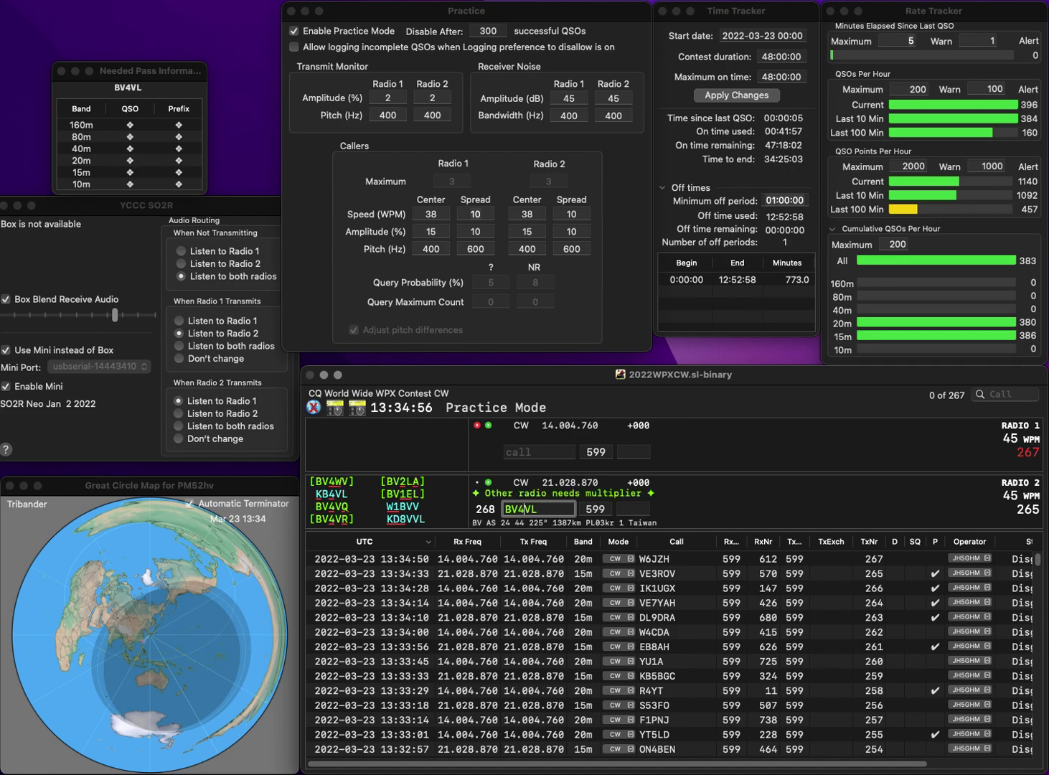
{"action": "key", "text": "Return"}
{"action": "type", "text": "WJH2KKW"}
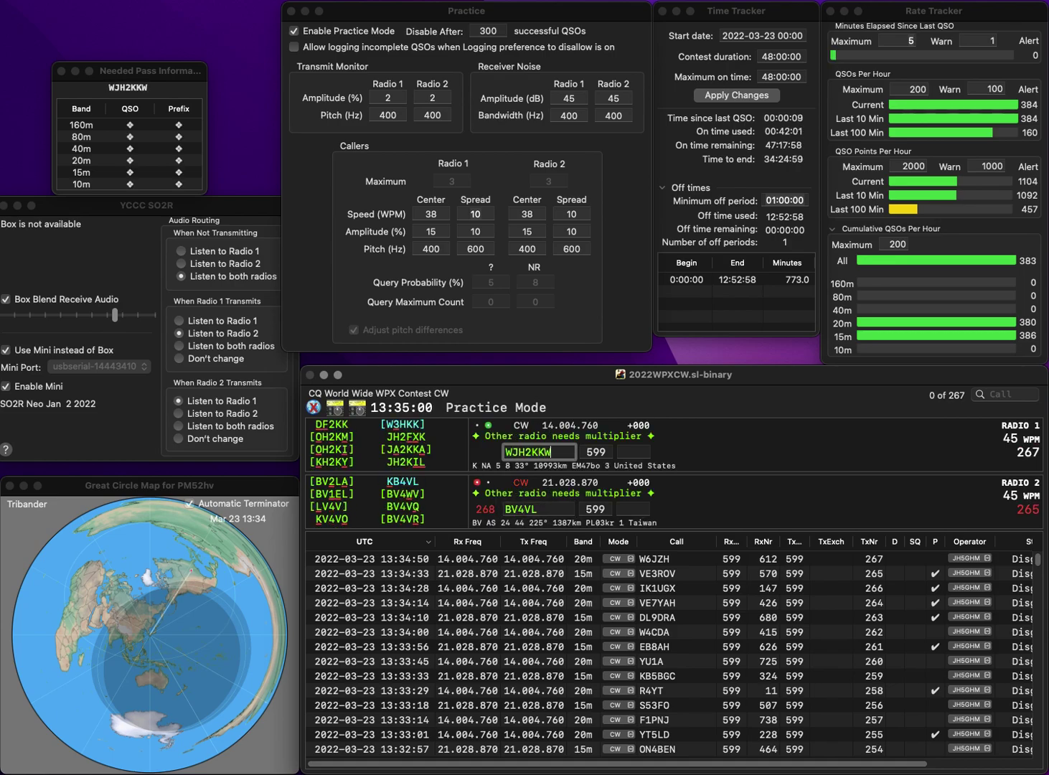
{"action": "key", "text": "Home"}
{"action": "key", "text": "Delete"}
{"action": "key", "text": "Return"}
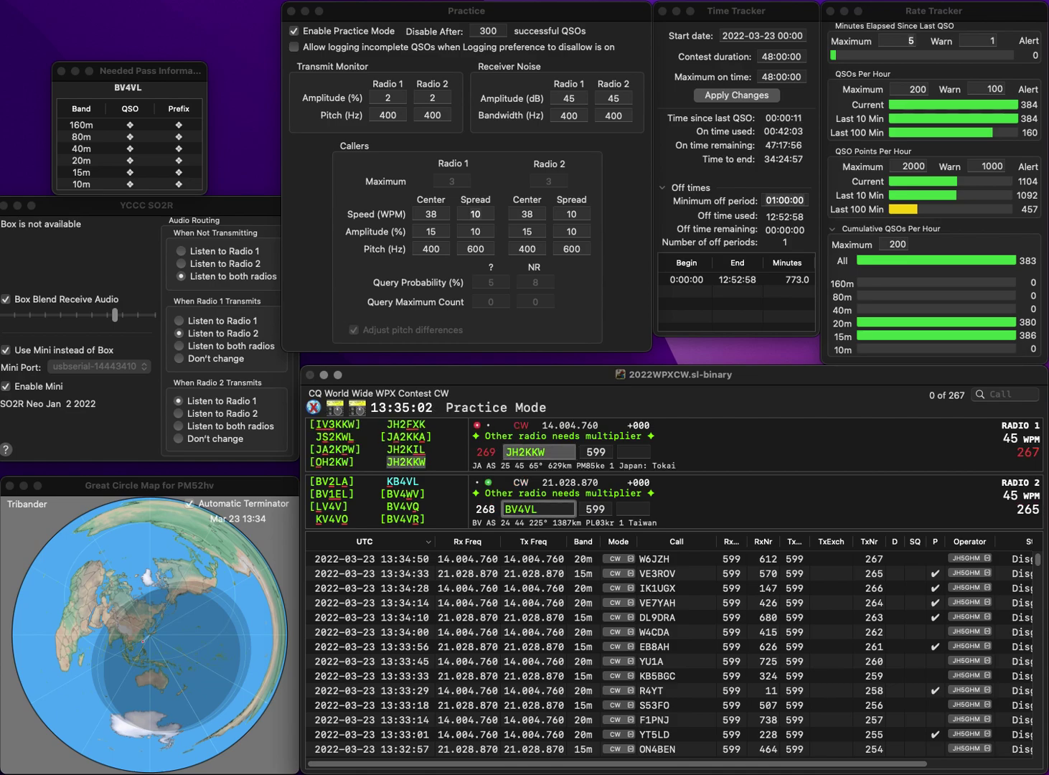
Correct the Radio 2 call to BV4VR and answer the caller.
{"action": "key", "text": "Left"}
{"action": "key", "text": "BackSpace"}
{"action": "type", "text": "U"}
{"action": "key", "text": "Delete"}
{"action": "key", "text": "BackSpace"}
{"action": "type", "text": "VR"}
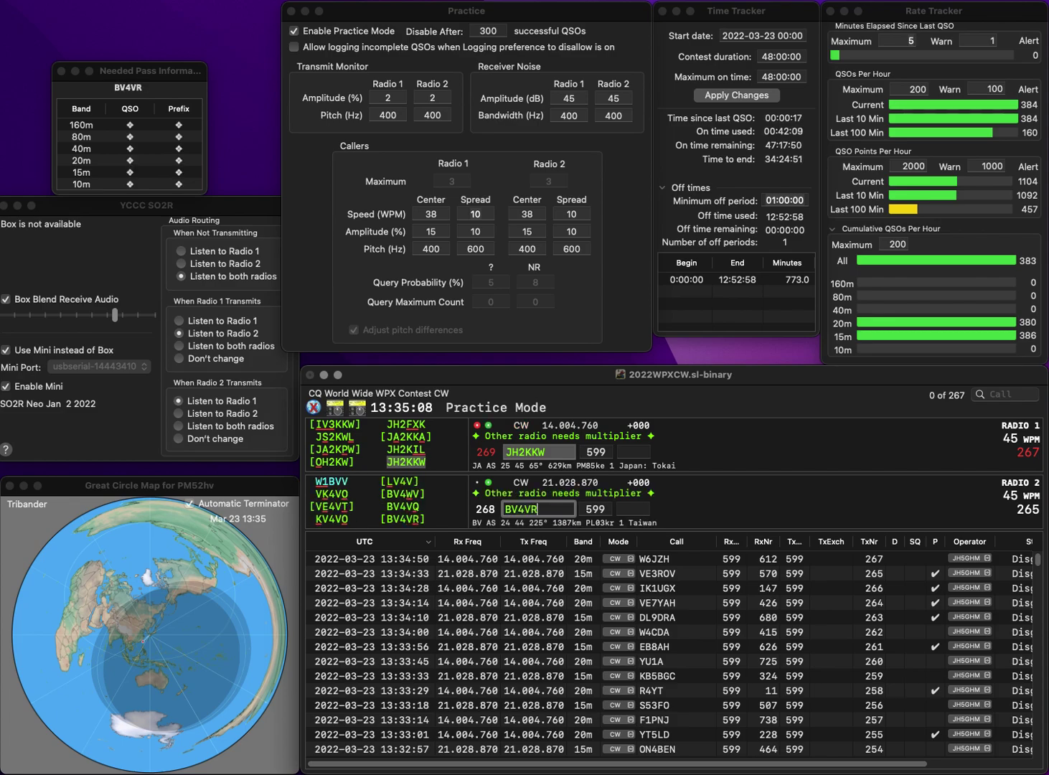
{"action": "key", "text": "Return"}
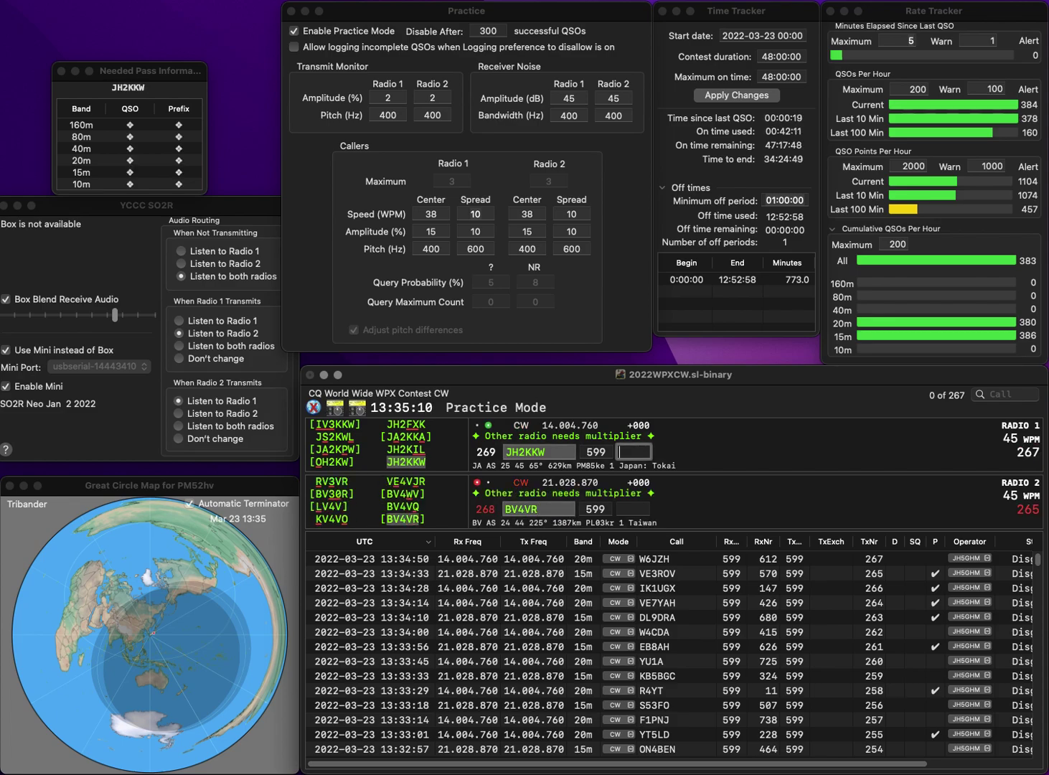
{"action": "type", "text": "193"}
{"action": "key", "text": "Return"}
{"action": "key", "text": "Tab"}
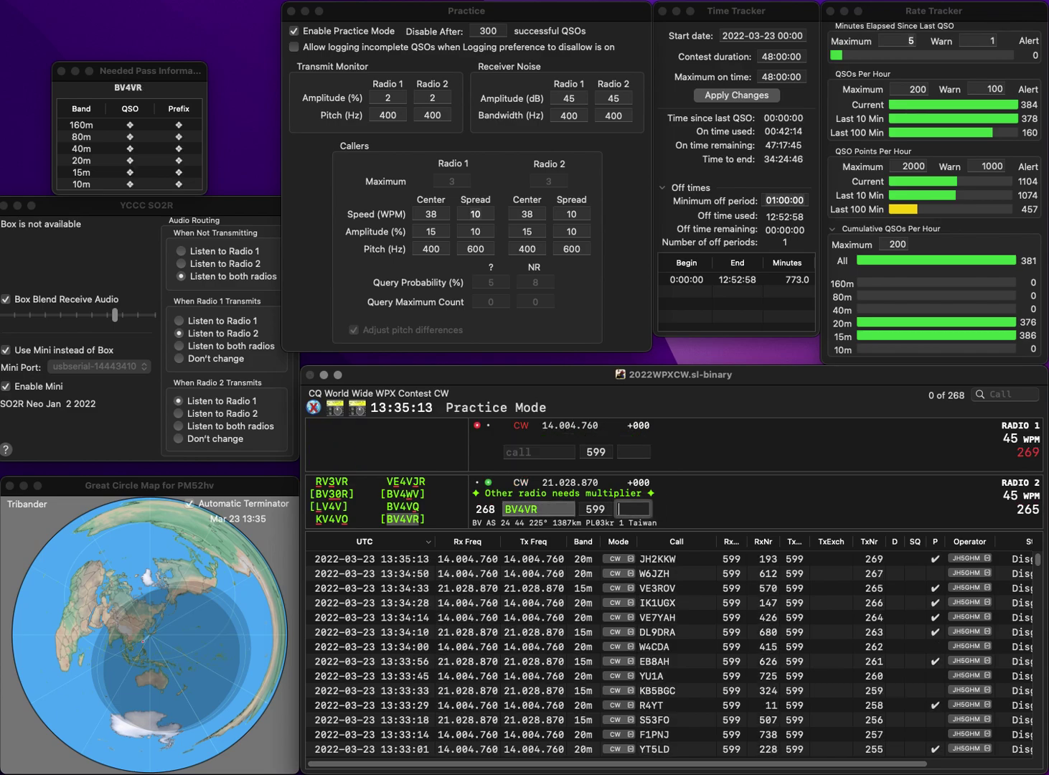
{"action": "type", "text": "15"}
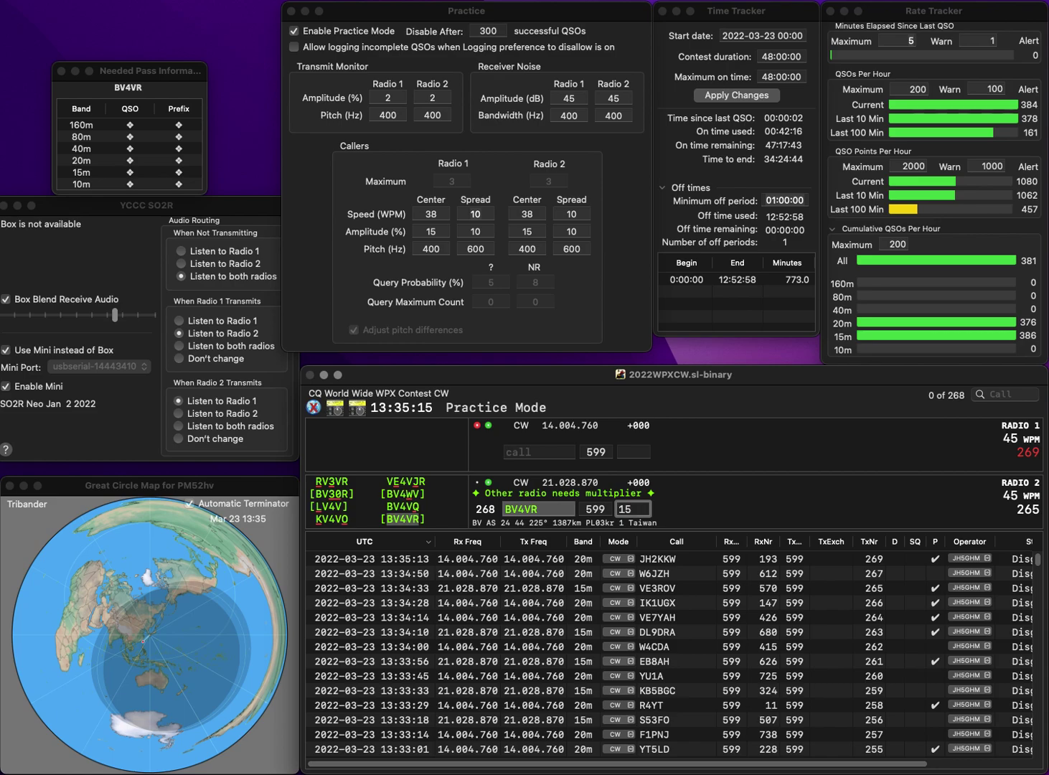
{"action": "type", "text": "0"}
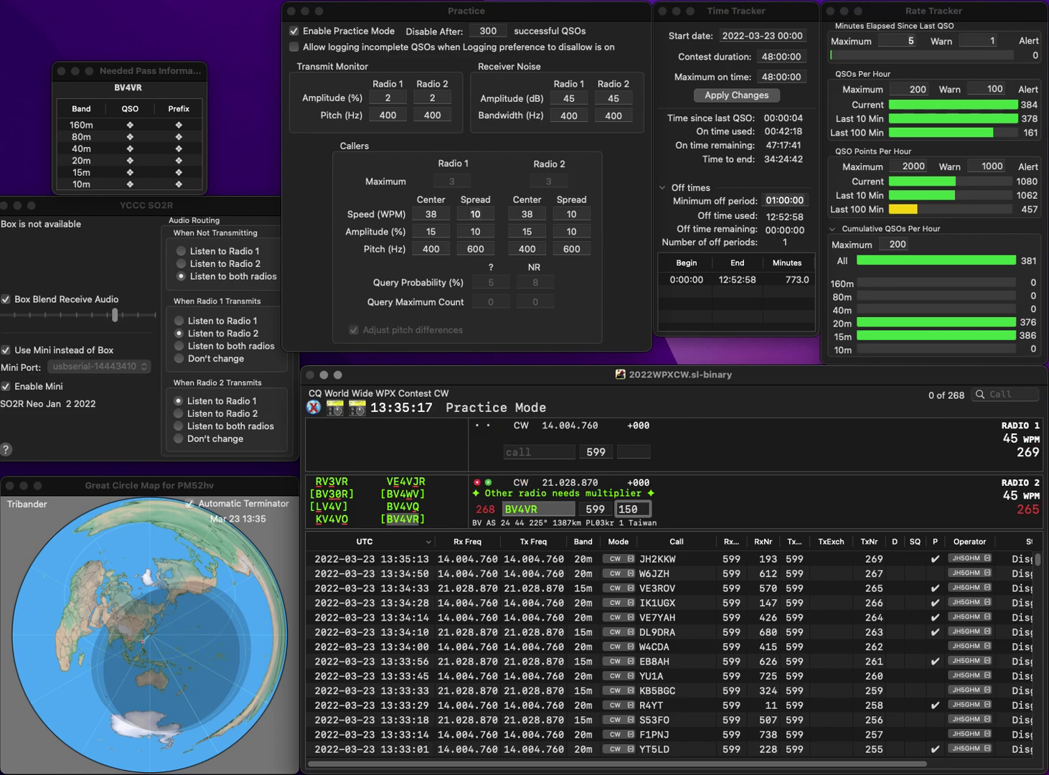
{"action": "key", "text": "Return"}
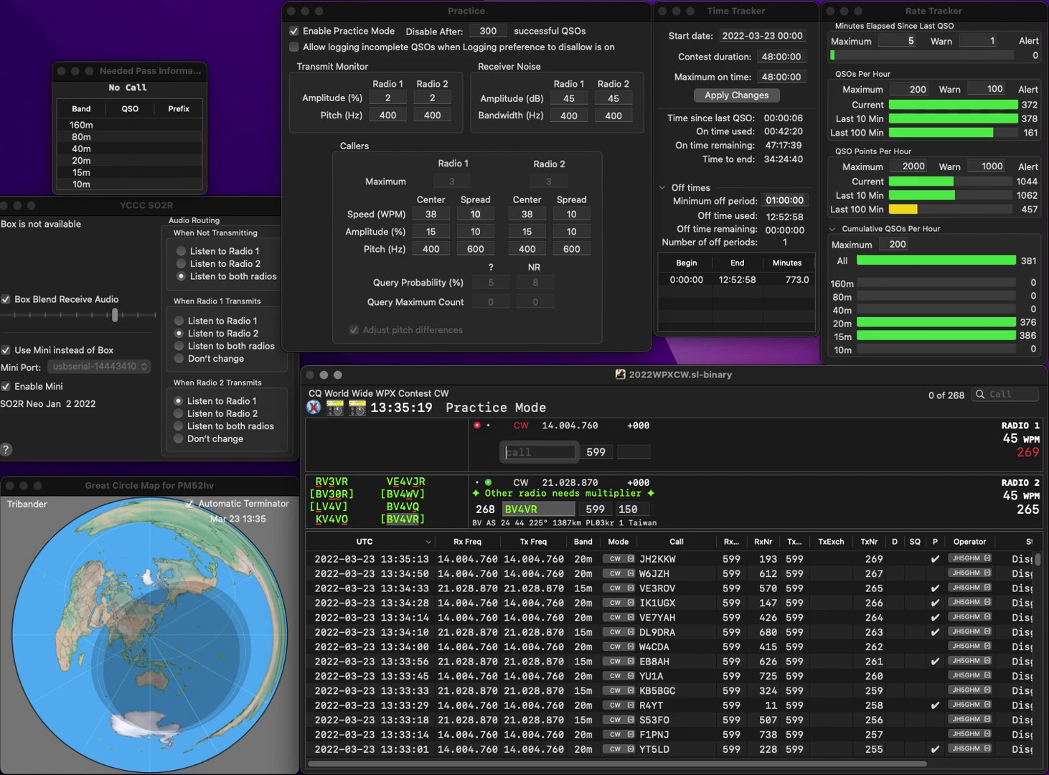
{"action": "type", "text": "KG"}
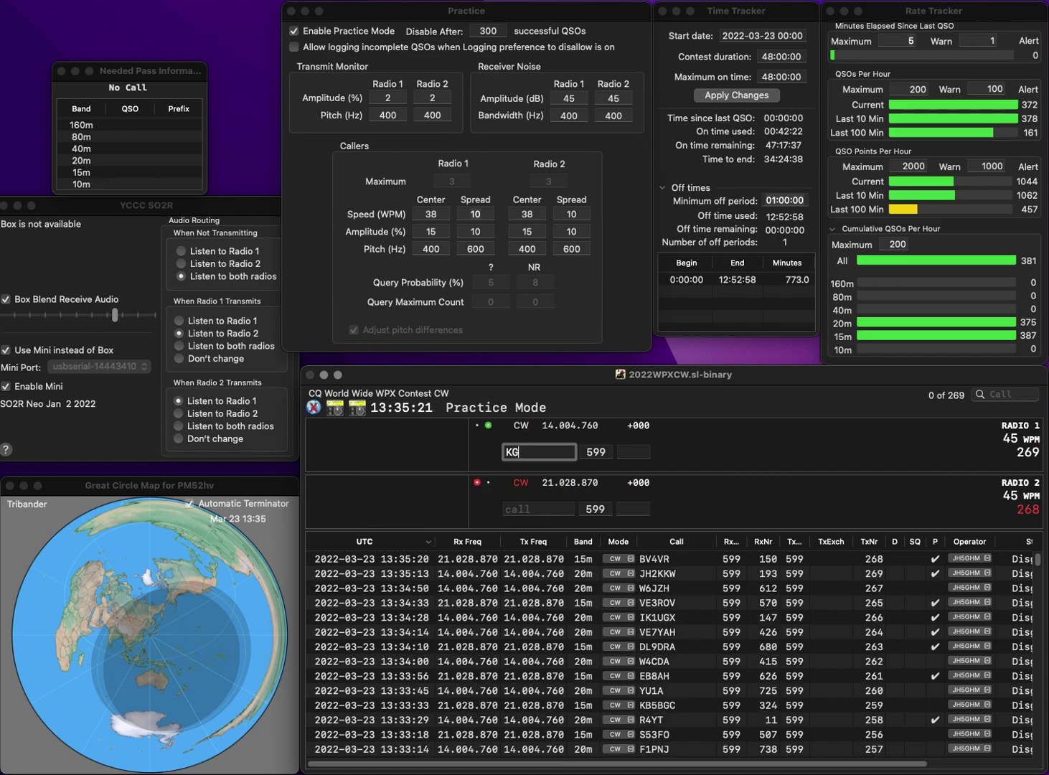
{"action": "type", "text": "6INS"}
{"action": "key", "text": "Return"}
{"action": "type", "text": "M0OIA"}
{"action": "key", "text": "space"}
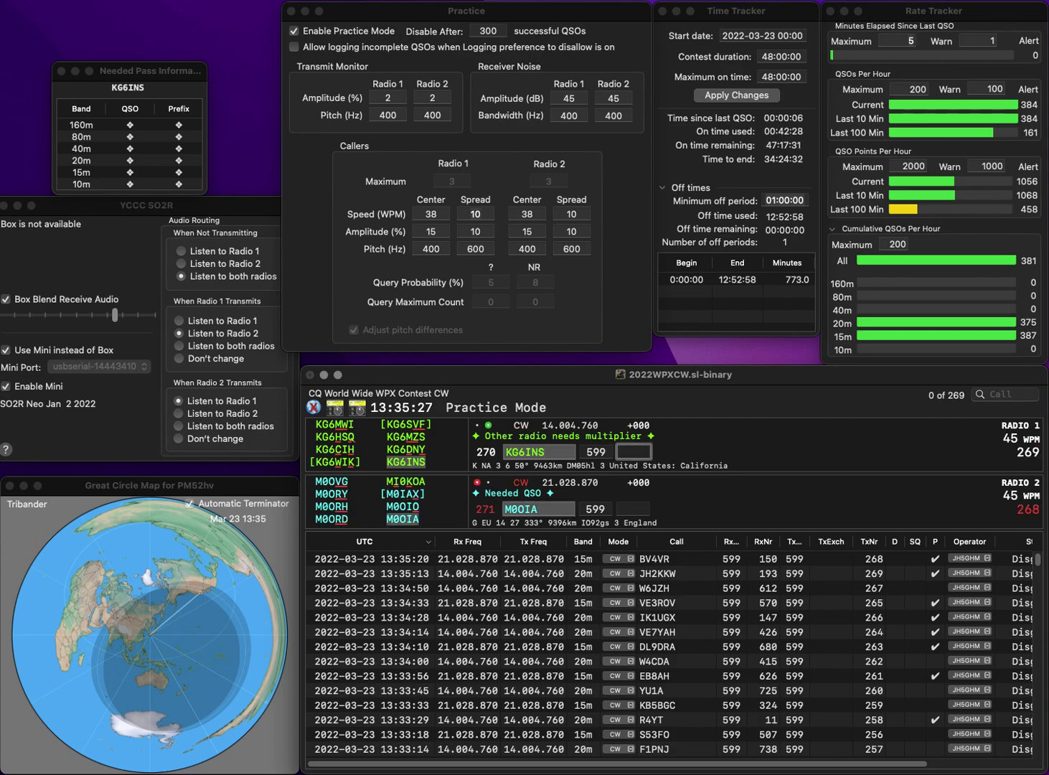
{"action": "type", "text": "41"}
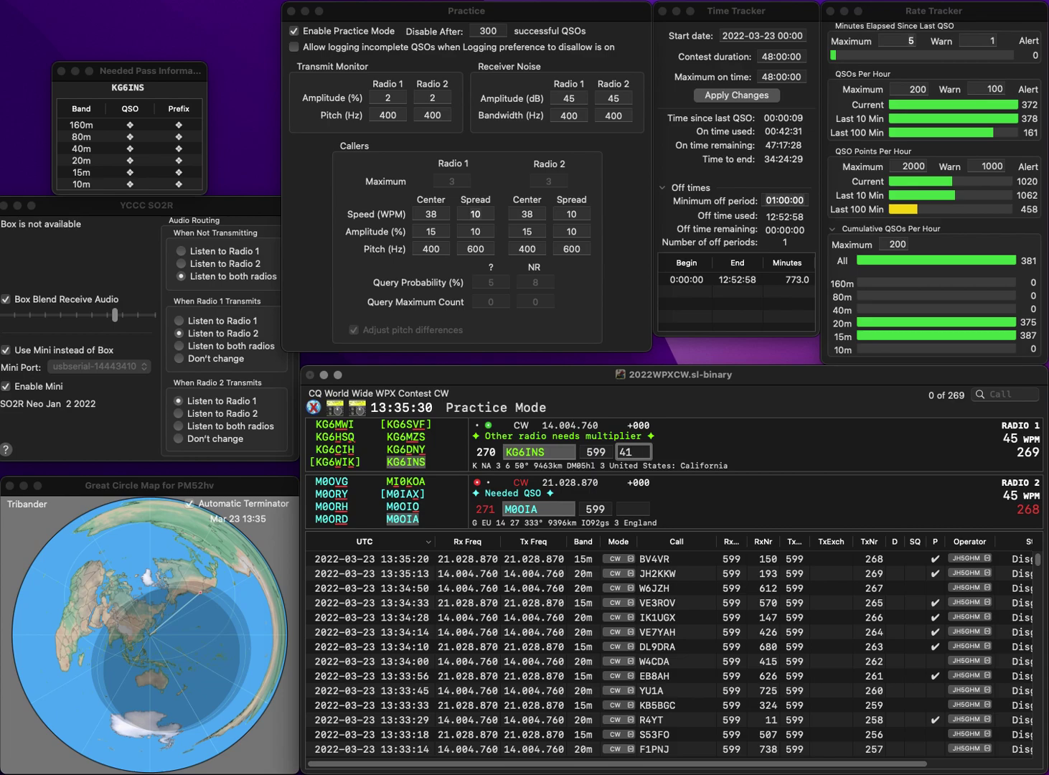
{"action": "key", "text": "Return"}
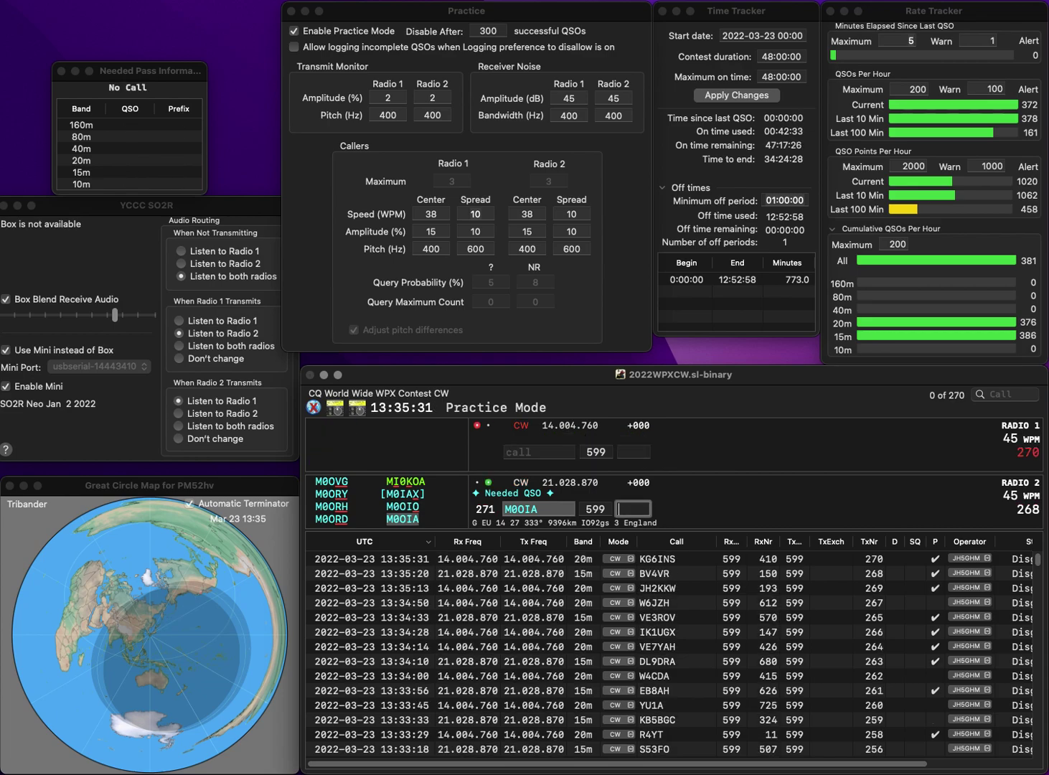
{"action": "type", "text": "232"}
{"action": "key", "text": "Return"}
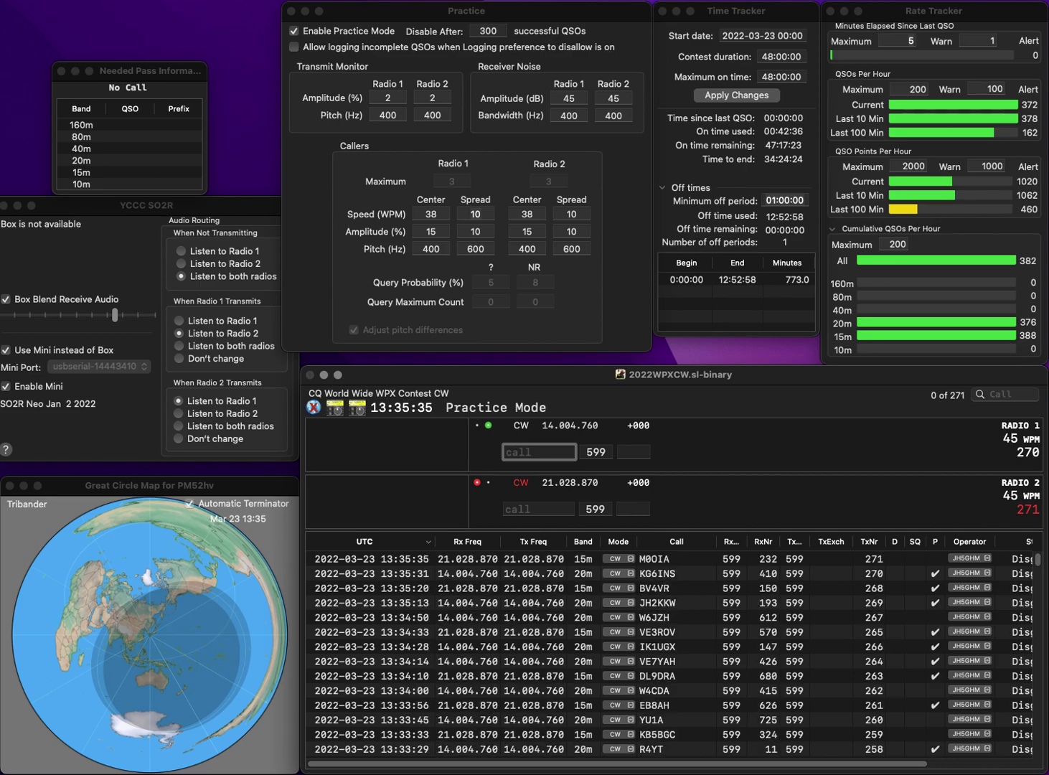
{"action": "type", "text": "3GNG"}
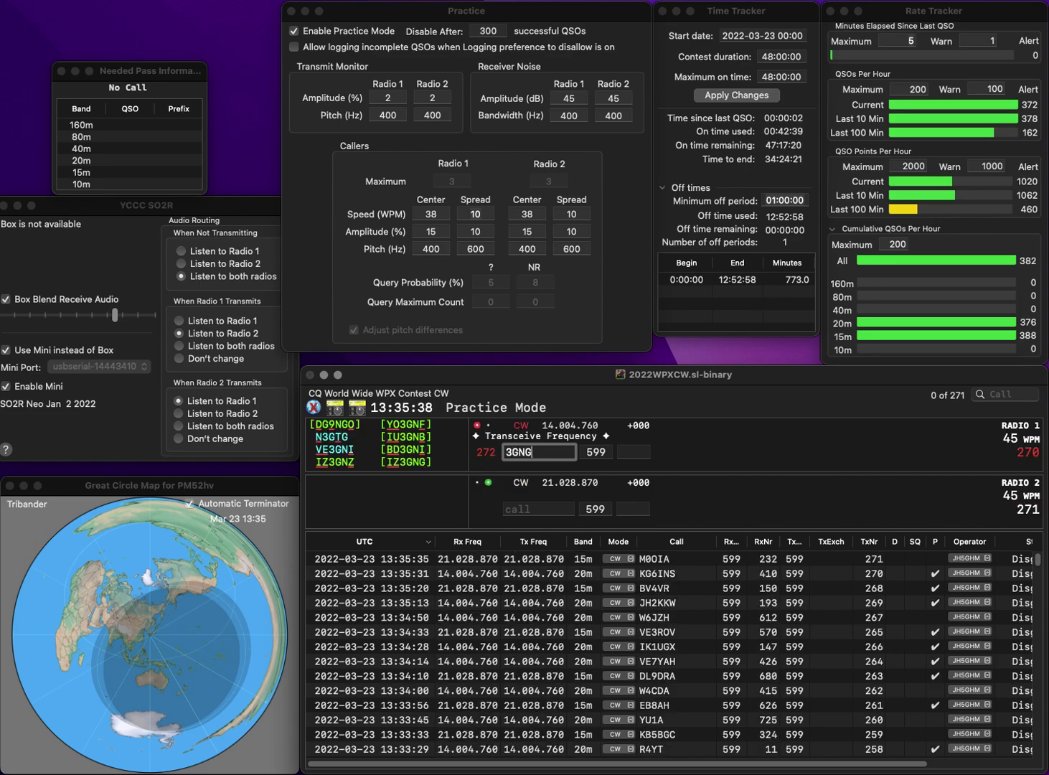
{"action": "key", "text": "Return"}
{"action": "type", "text": "6"}
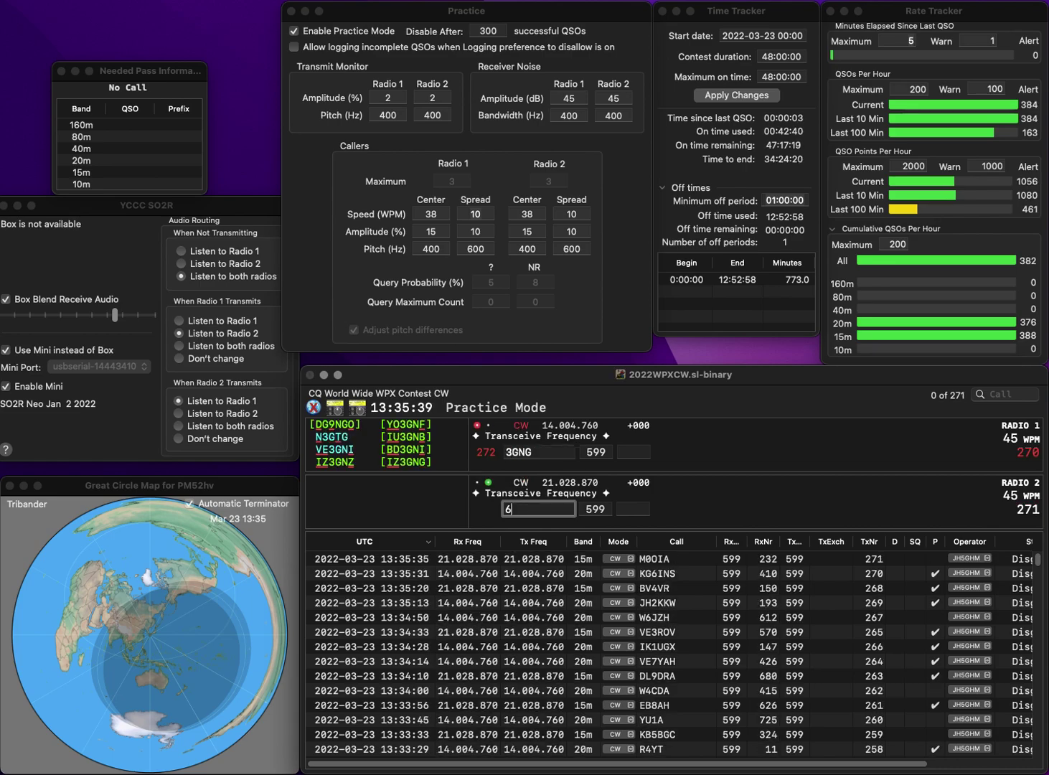
{"action": "type", "text": "TWF"}
{"action": "key", "text": "Delete"}
{"action": "type", "text": "7T"}
{"action": "key", "text": "Return"}
Correct the Radio 1 call to IZ3GNG and the Radio 2 call to WC7T, answering both callers.
{"action": "key", "text": "Home"}
{"action": "type", "text": "IZ"}
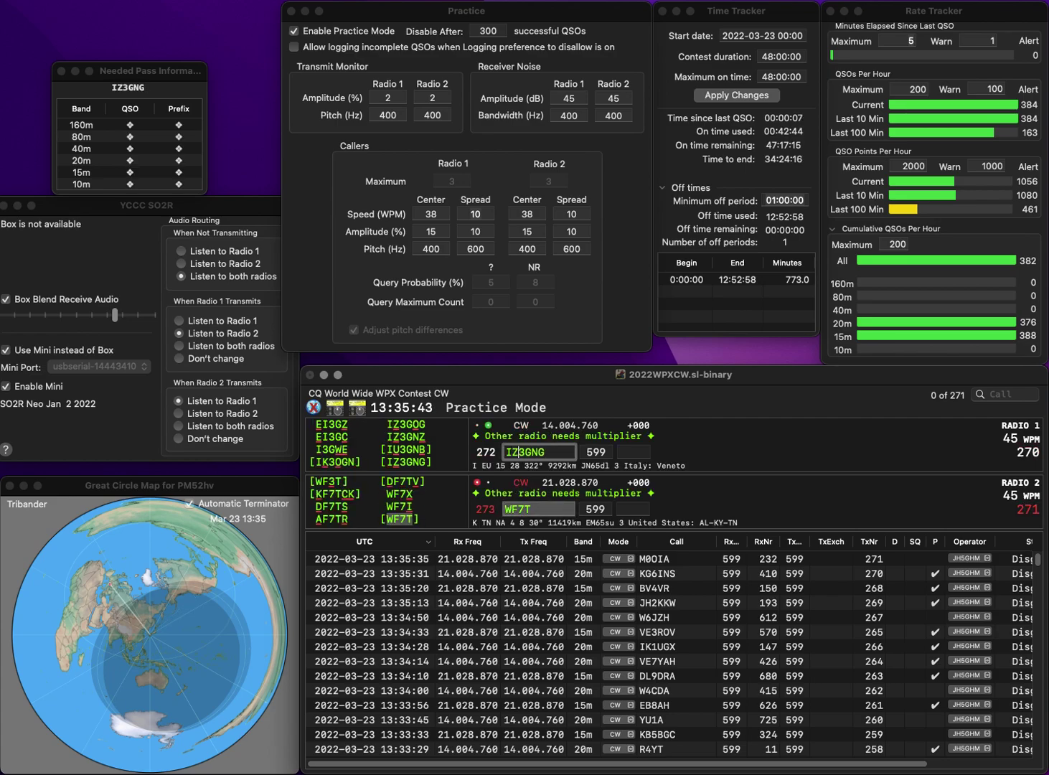
{"action": "key", "text": "Return"}
{"action": "key", "text": "space"}
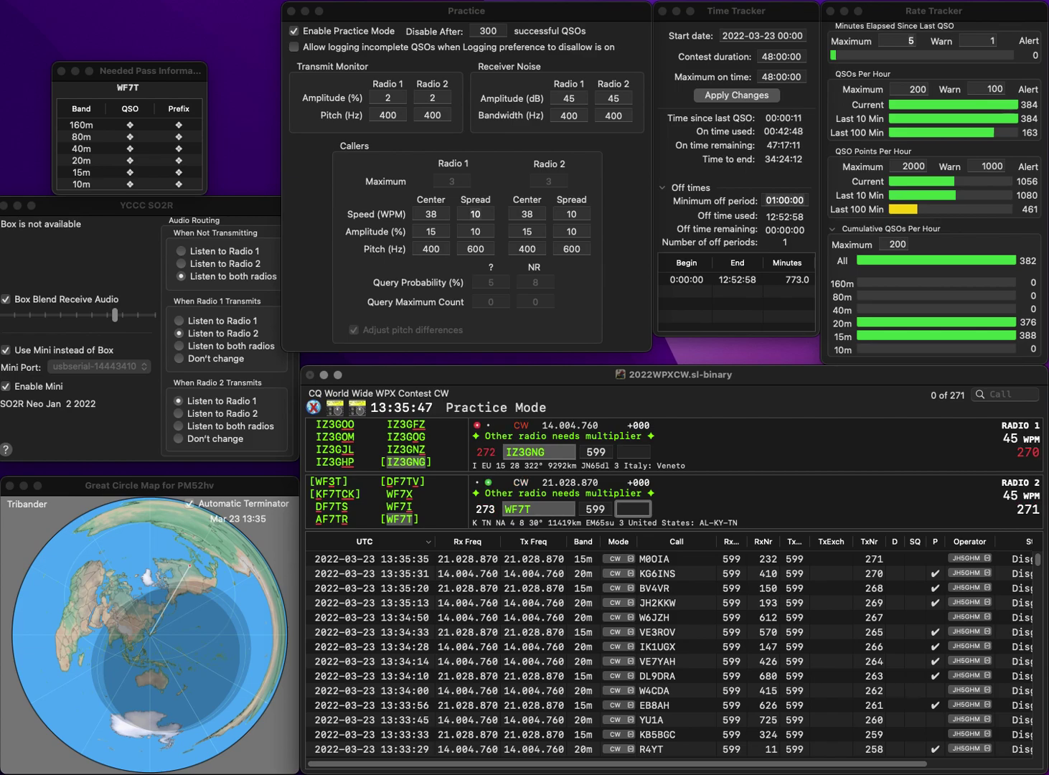
{"action": "key", "text": "space"}
{"action": "key", "text": "BackSpace"}
{"action": "type", "text": "c"}
{"action": "key", "text": "Return"}
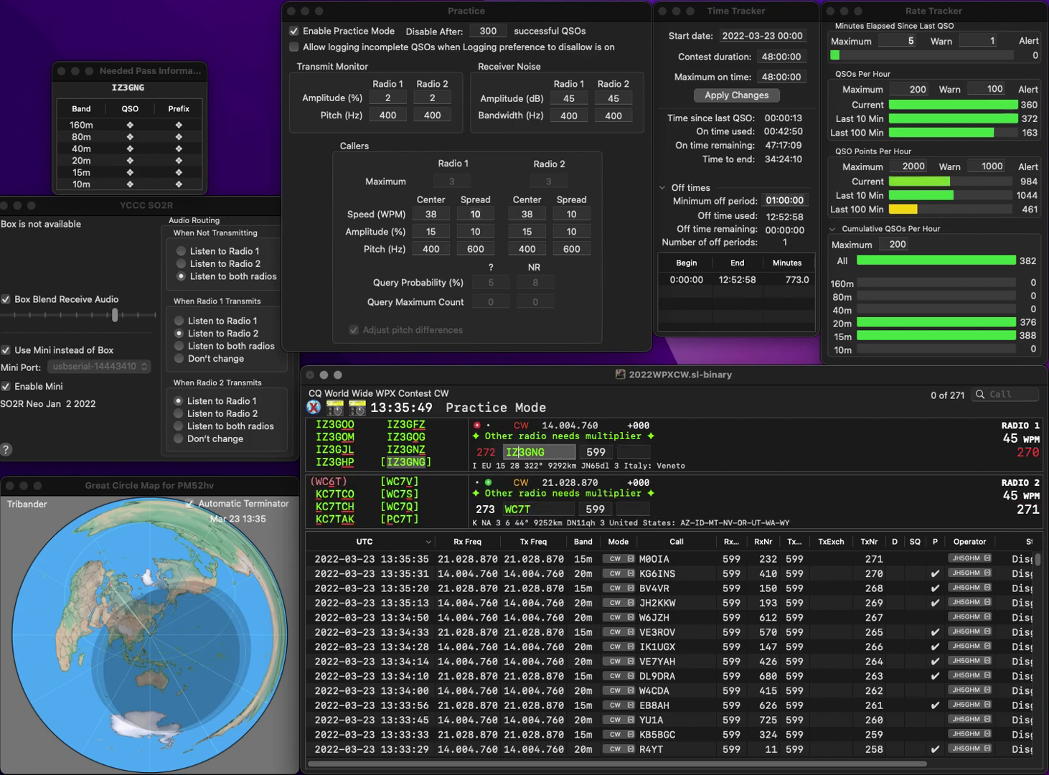
Log IZ3GNG on Radio 1 with received number 405.
{"action": "key", "text": "space"}
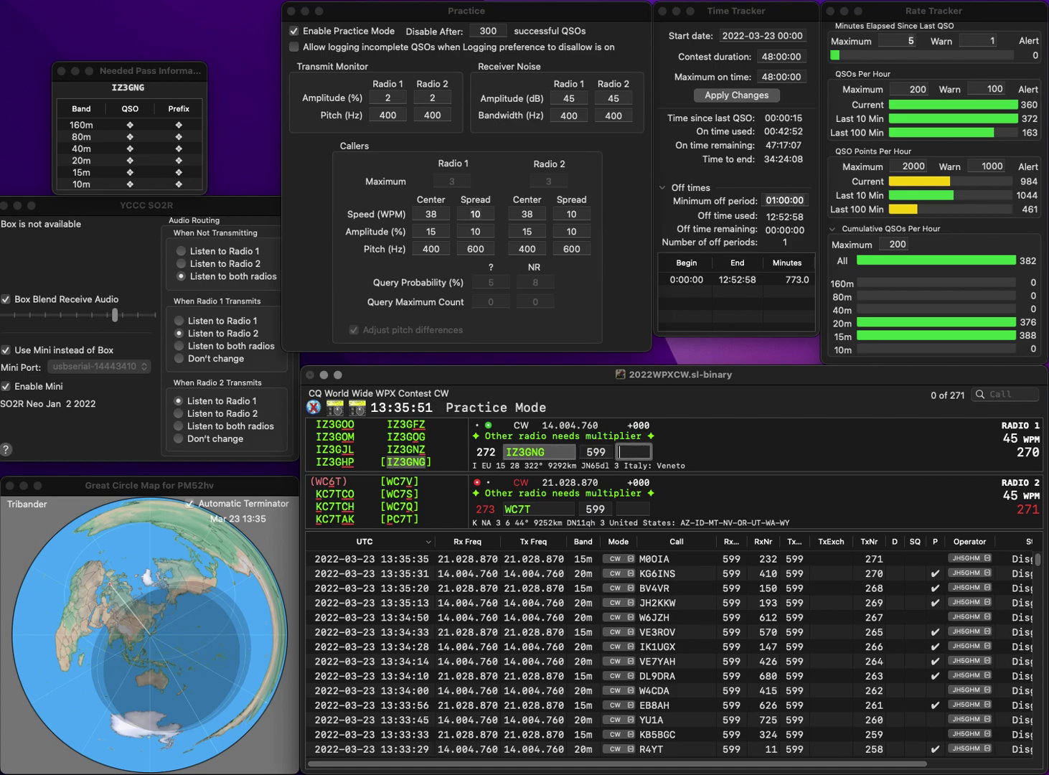
{"action": "type", "text": "405"}
{"action": "key", "text": "Return"}
Correct the Radio 2 call to WC6T and copy UT5R on Radio 1, answering both callers.
{"action": "key", "text": "BackSpace"}
{"action": "key", "text": "BackSpace"}
{"action": "type", "text": "6T"}
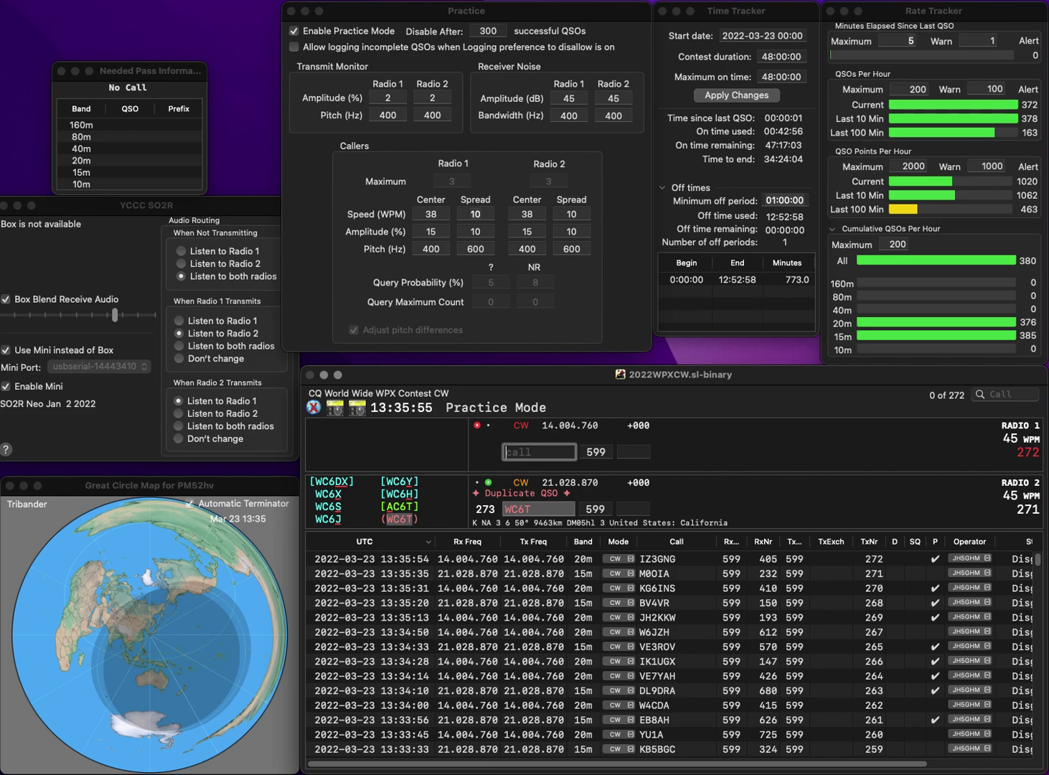
{"action": "key", "text": "Return"}
{"action": "type", "text": "UT5"}
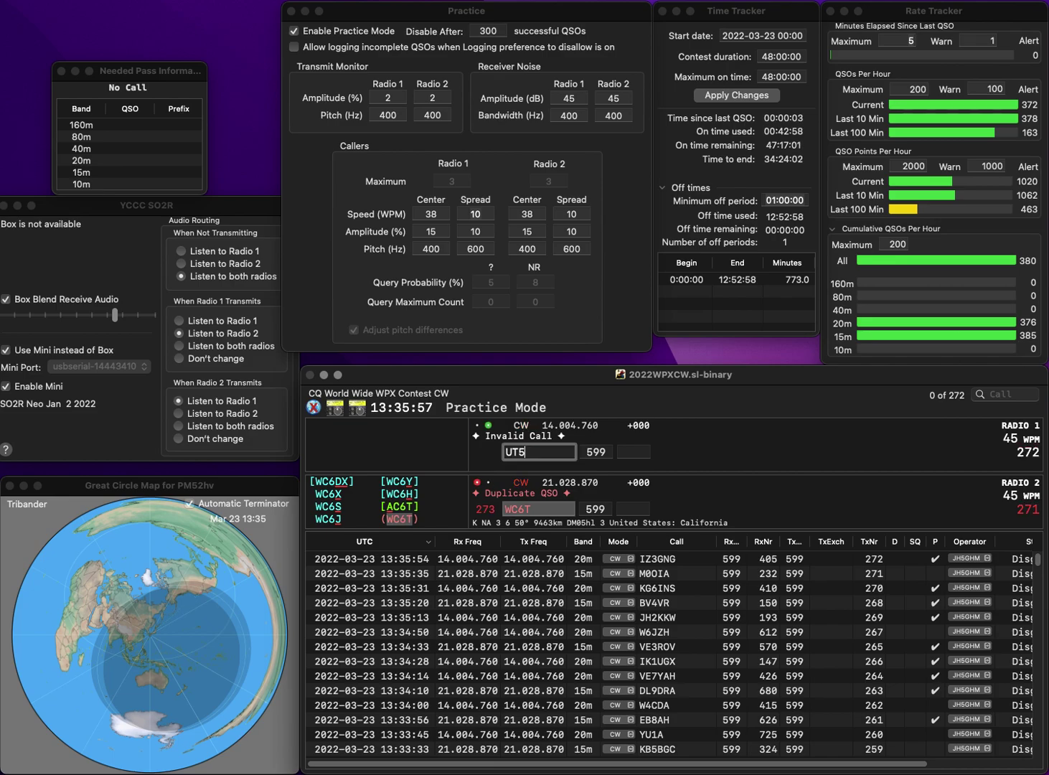
{"action": "type", "text": "R"}
{"action": "key", "text": "Return"}
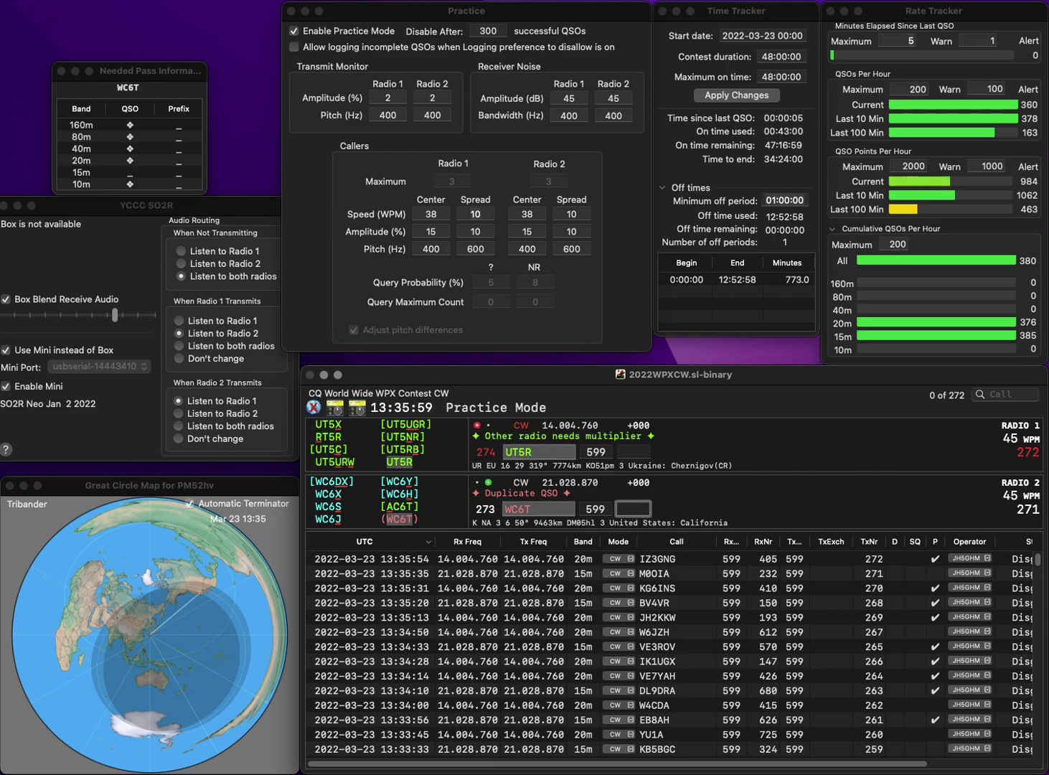
Log WC6T on Radio 2 with received number 803 and UT5R on Radio 1 with received number 93.
{"action": "type", "text": "803"}
{"action": "key", "text": "Return"}
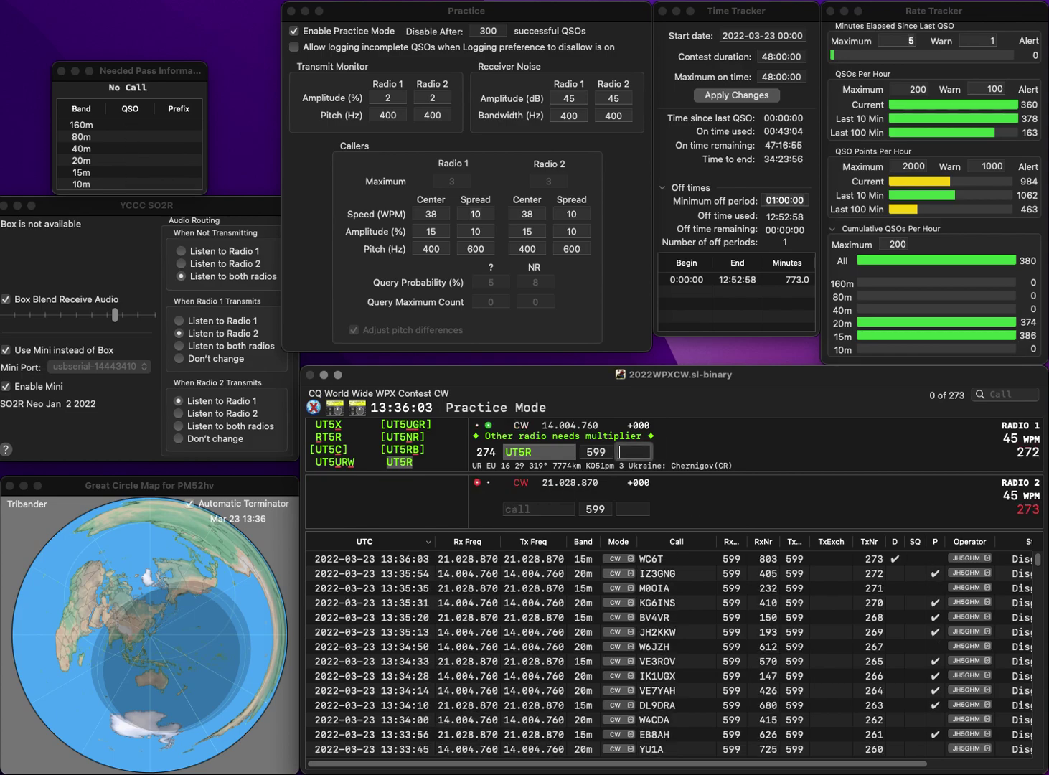
{"action": "type", "text": "93"}
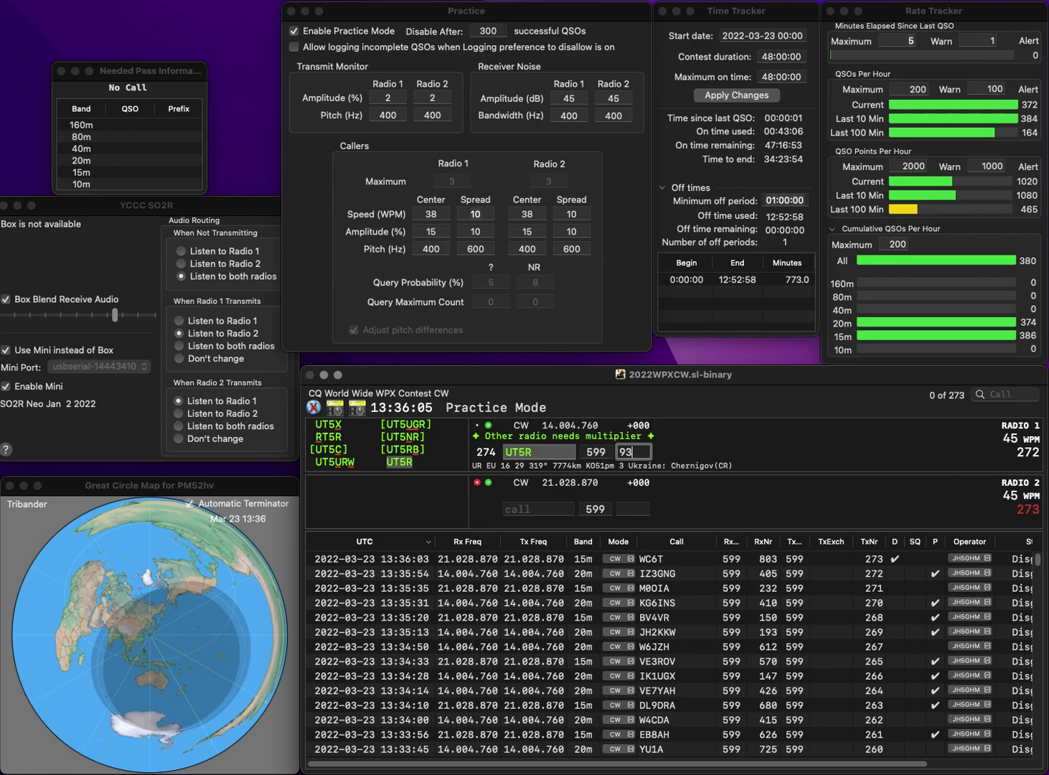
{"action": "key", "text": "Return"}
Copy the calls AC0W on Radio 2 and AA3J on Radio 1 and answer both callers.
{"action": "type", "text": "AC"}
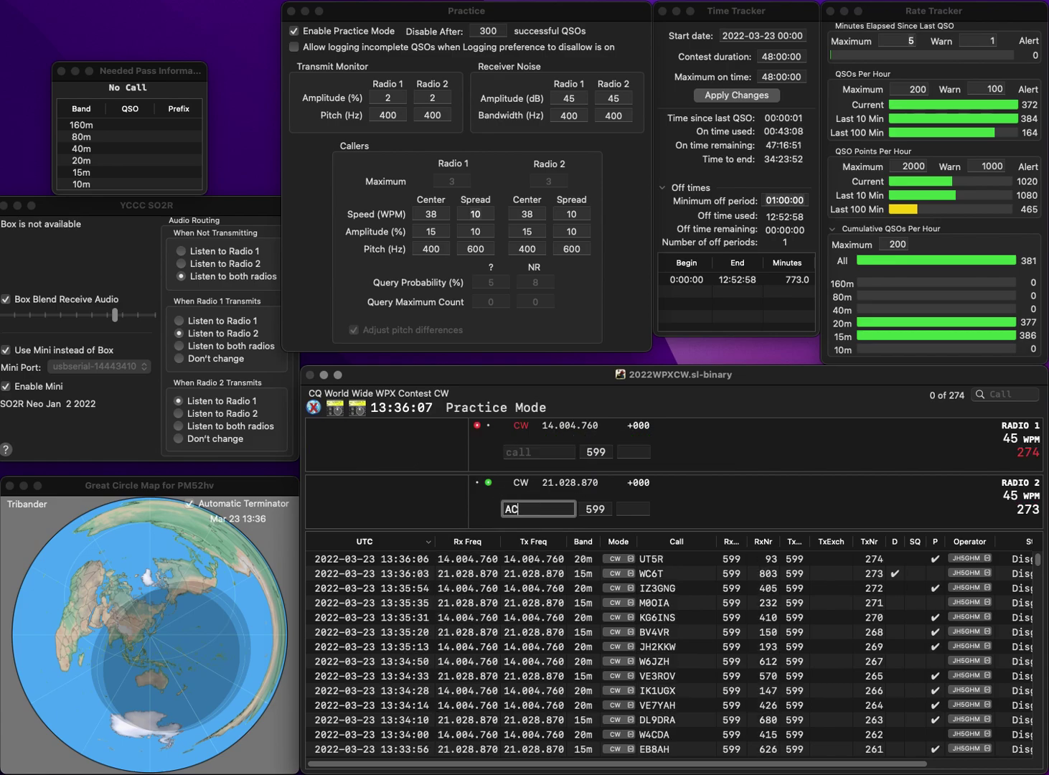
{"action": "type", "text": "0W"}
{"action": "key", "text": "Return"}
{"action": "type", "text": "AA"}
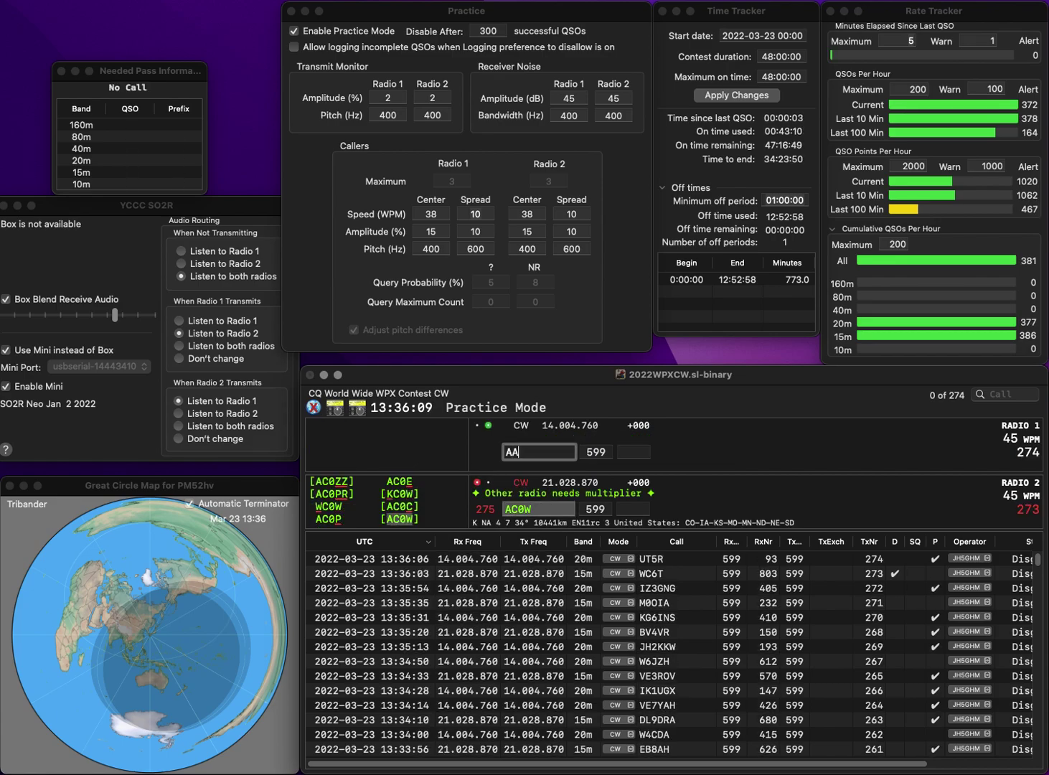
{"action": "type", "text": "3J"}
{"action": "key", "text": "Return"}
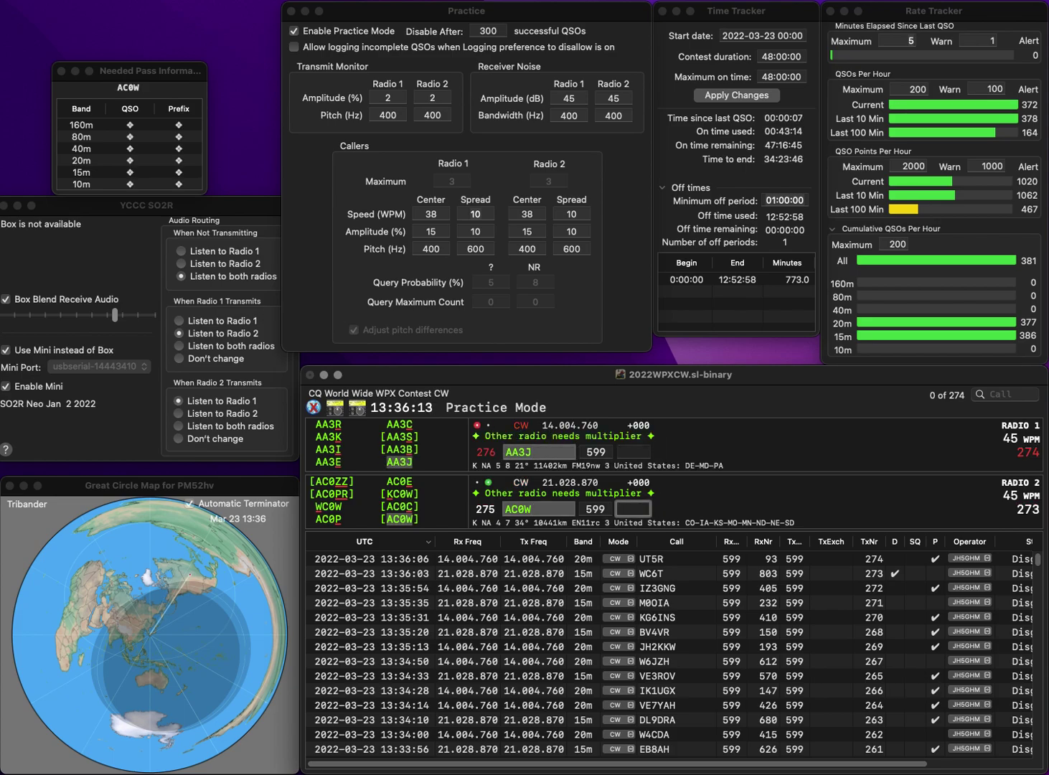
{"action": "type", "text": "909"}
{"action": "key", "text": "Return"}
{"action": "type", "text": "29"}
{"action": "key", "text": "Return"}
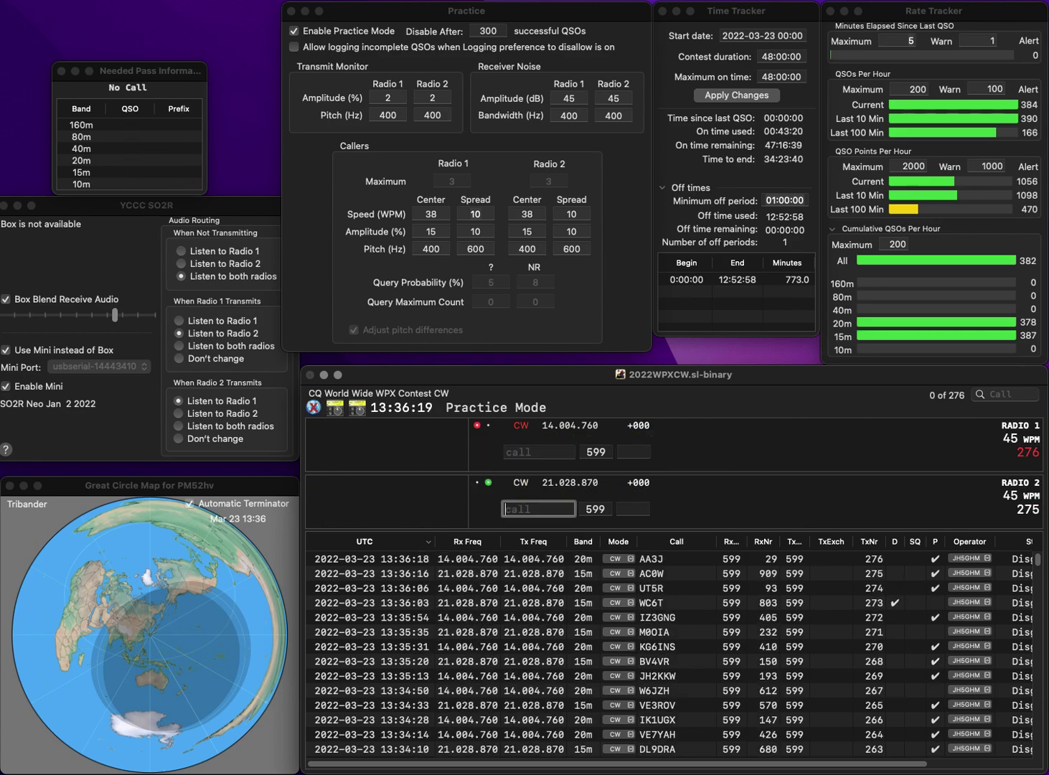
Copy the calls K5DHY on Radio 2 and IS0ESG on Radio 1 and answer both callers.
{"action": "type", "text": "K5DH"}
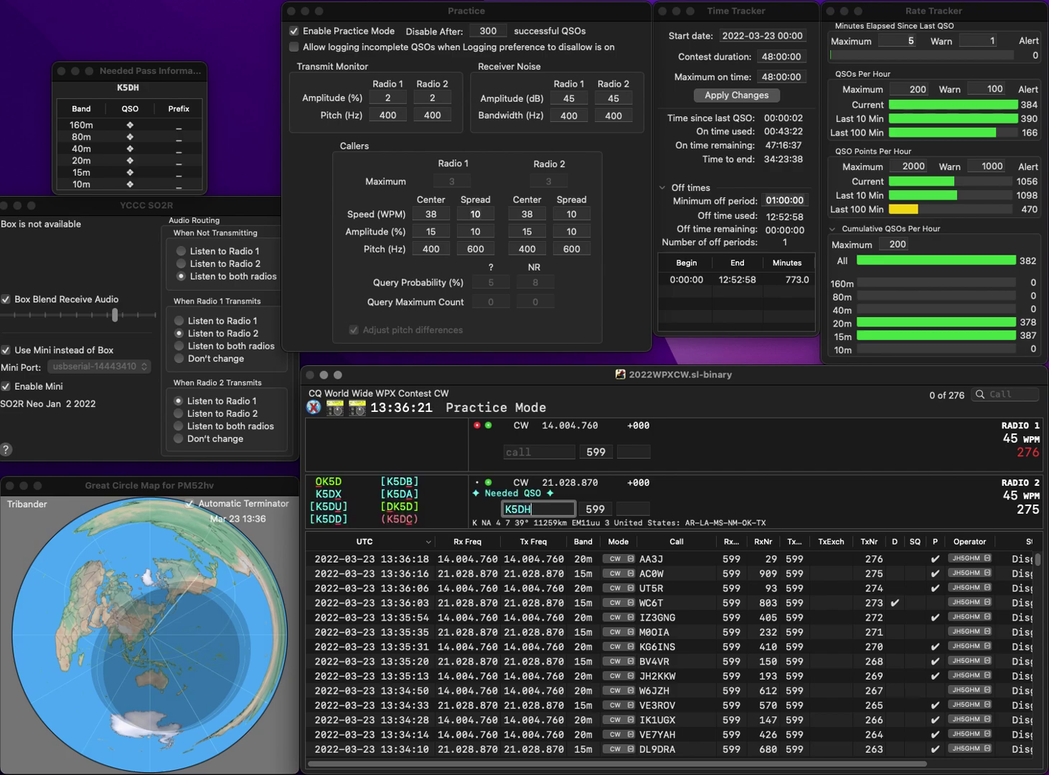
{"action": "type", "text": "Y"}
{"action": "key", "text": "Return"}
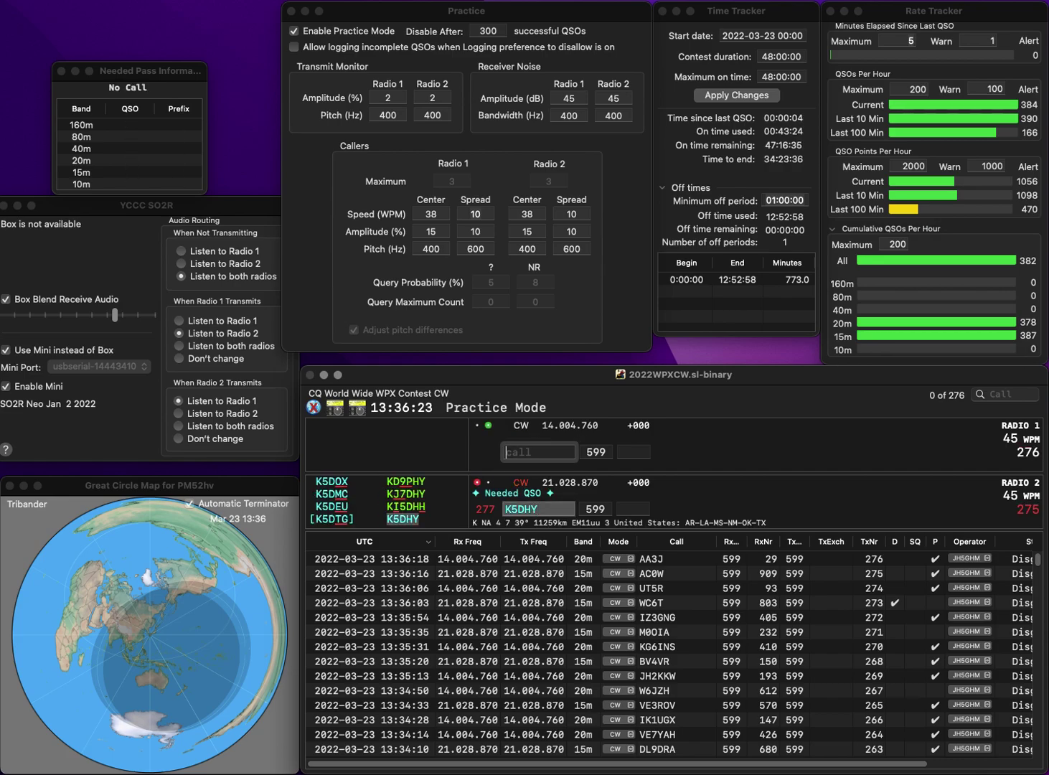
{"action": "type", "text": "IS0ESG"}
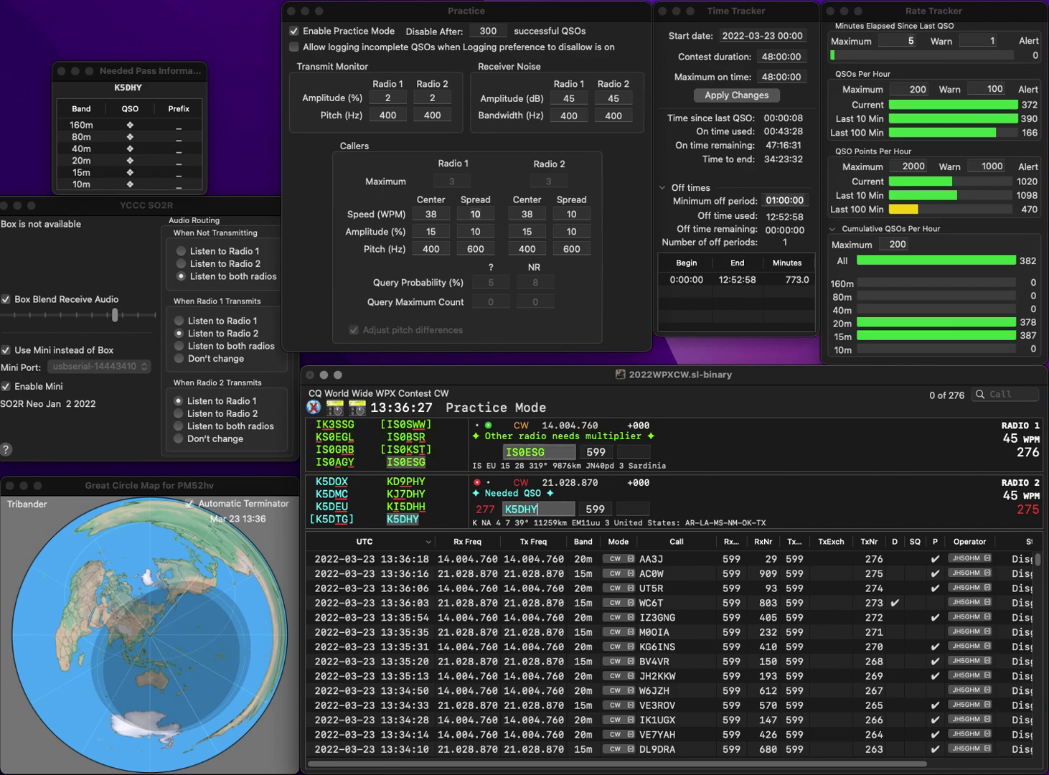
{"action": "key", "text": "Return"}
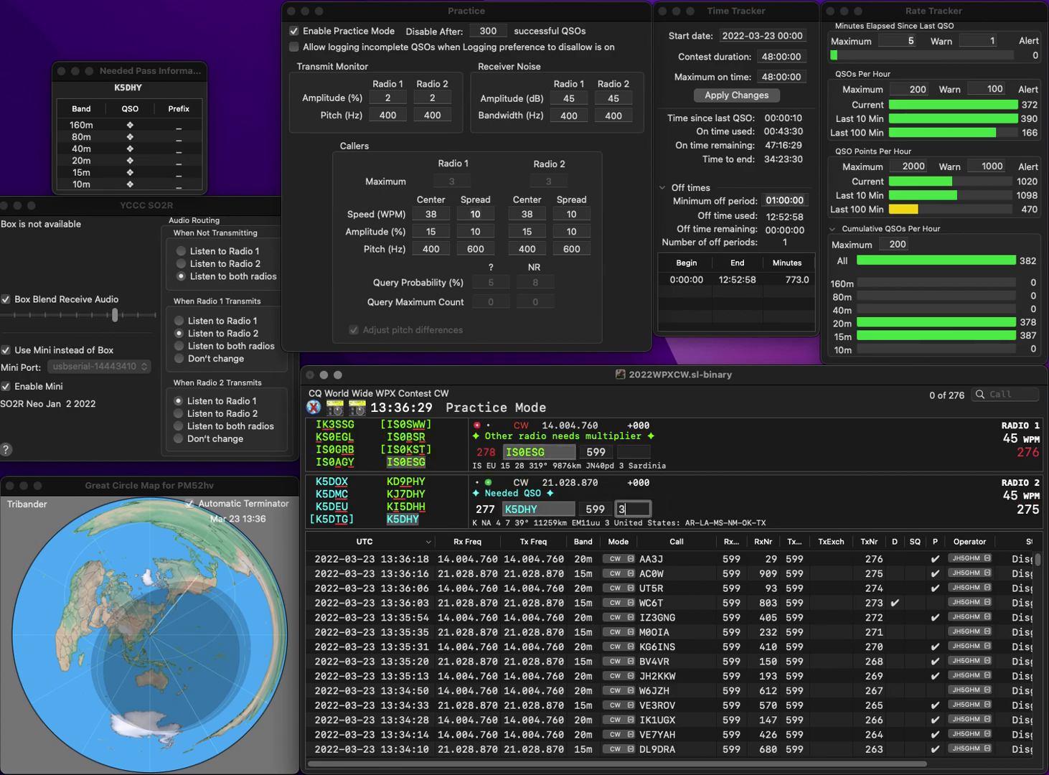
{"action": "key", "text": "Return"}
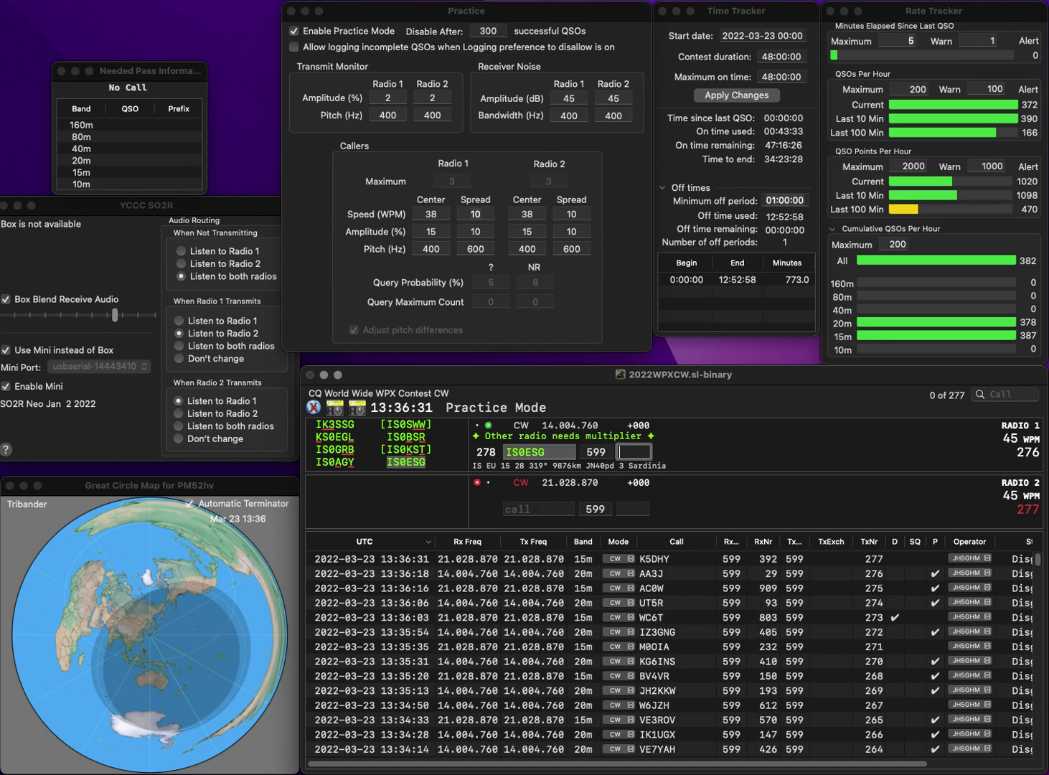
{"action": "type", "text": "43"}
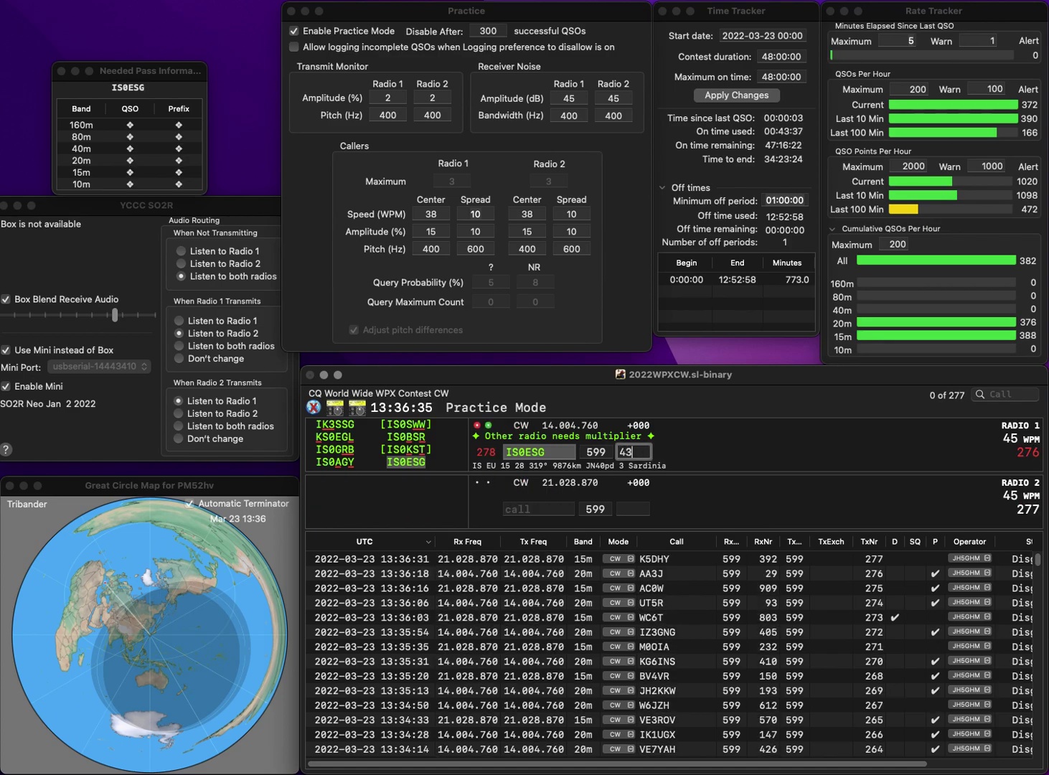
{"action": "type", "text": "8"}
{"action": "key", "text": "Return"}
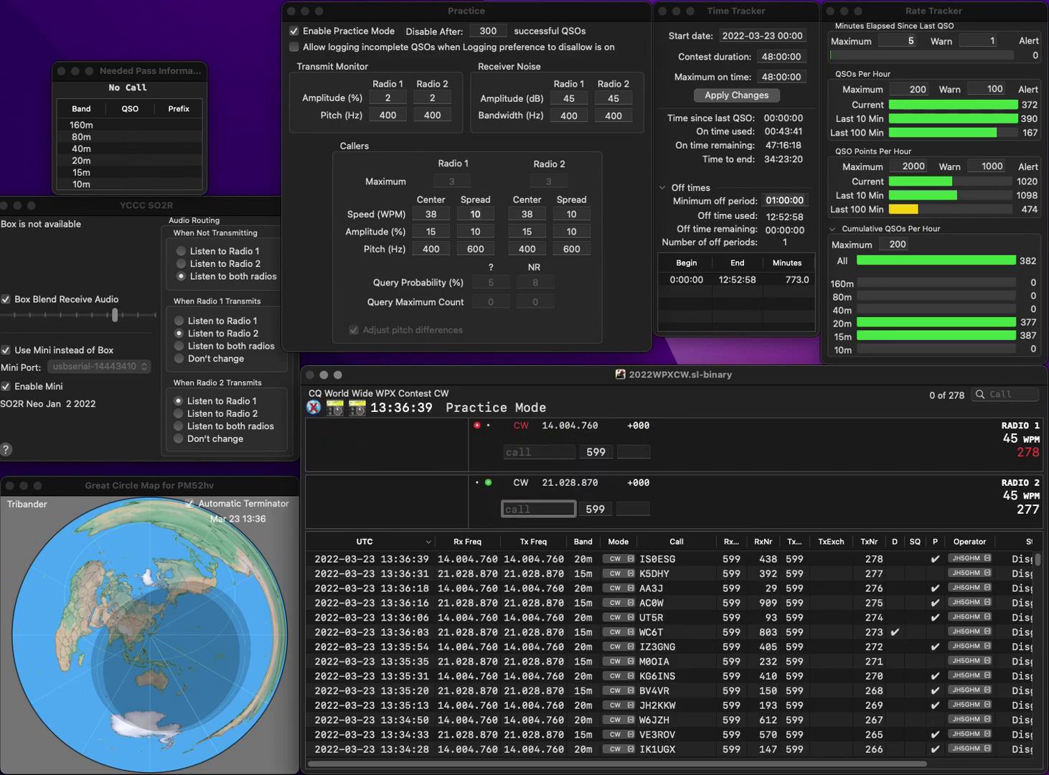
{"action": "key", "text": "Return"}
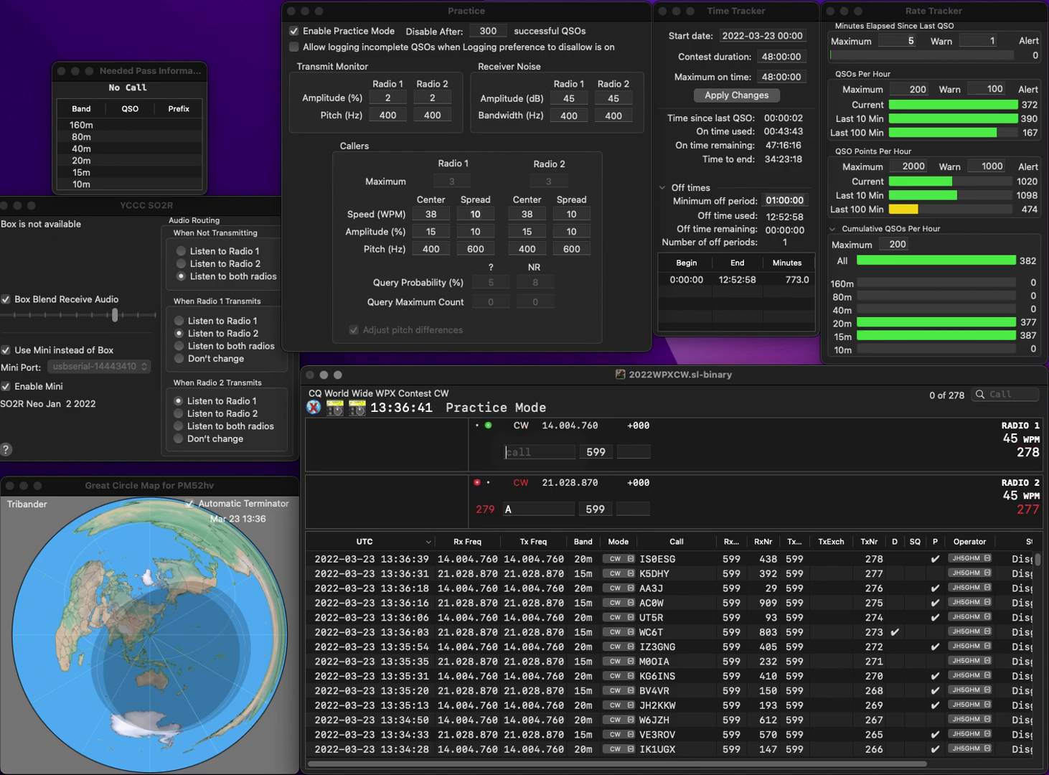
{"action": "type", "text": "DL4FAP"}
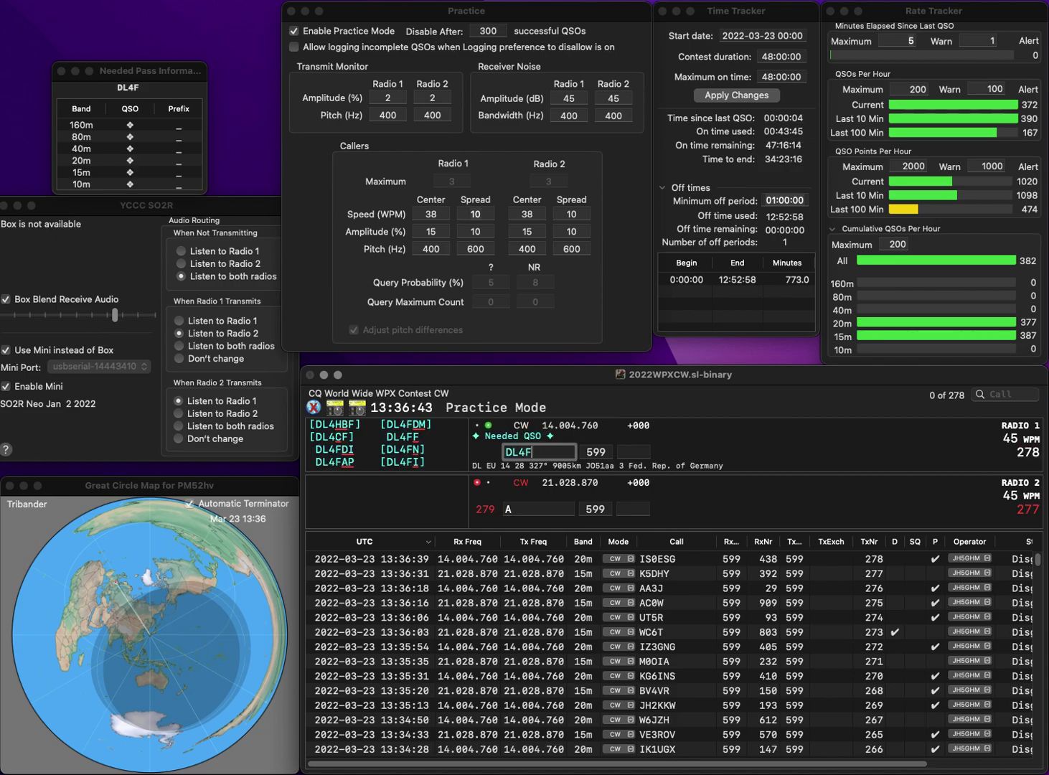
{"action": "key", "text": "Return"}
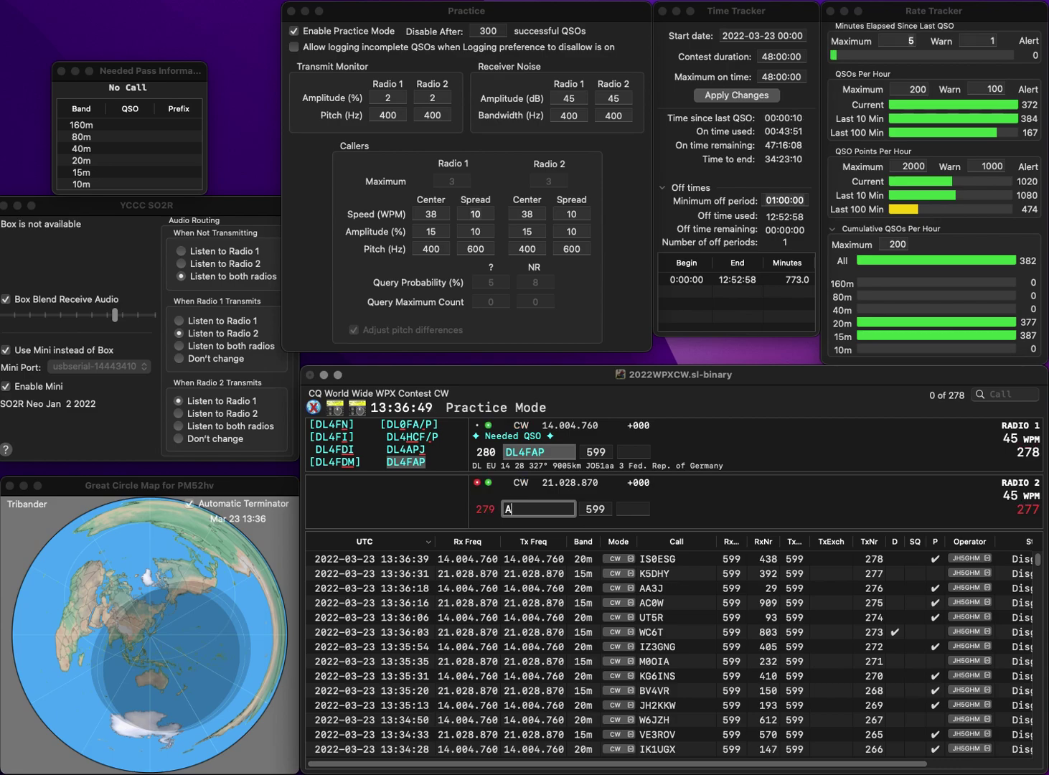
{"action": "key", "text": "Up"}
{"action": "key", "text": "Return"}
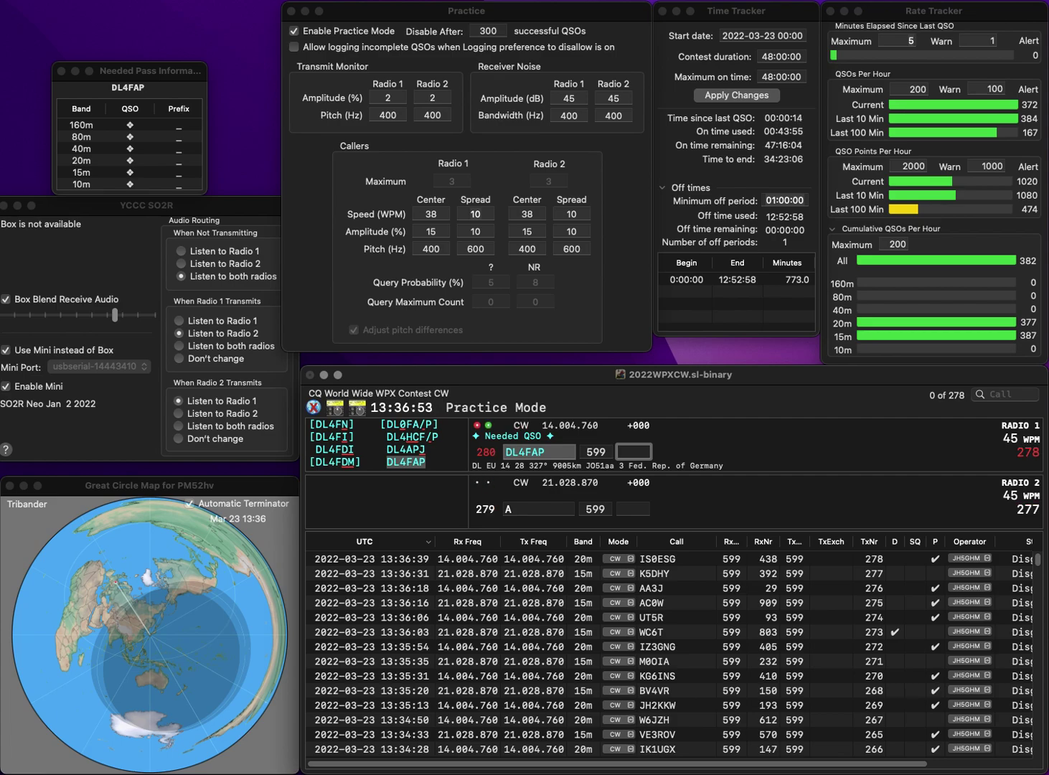
{"action": "type", "text": "248"}
{"action": "key", "text": "Return"}
Copy the calls G4U on Radio 2 and KG8Z on Radio 1 and answer both callers.
{"action": "type", "text": "G4U"}
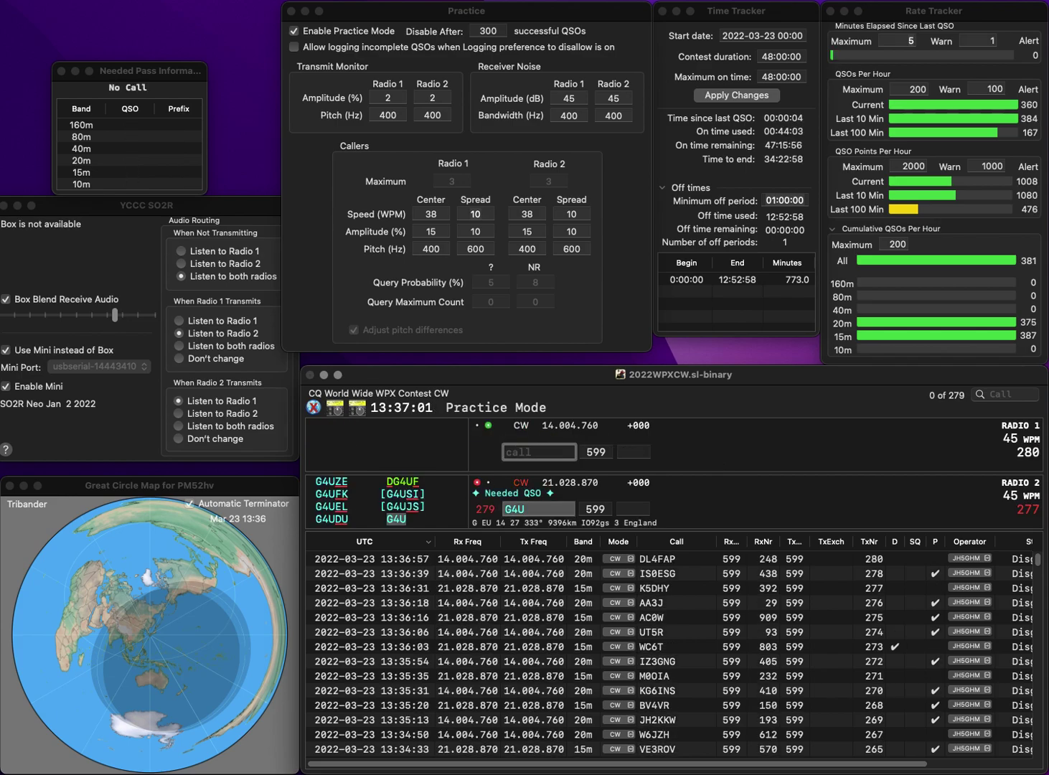
{"action": "type", "text": "G8Z"}
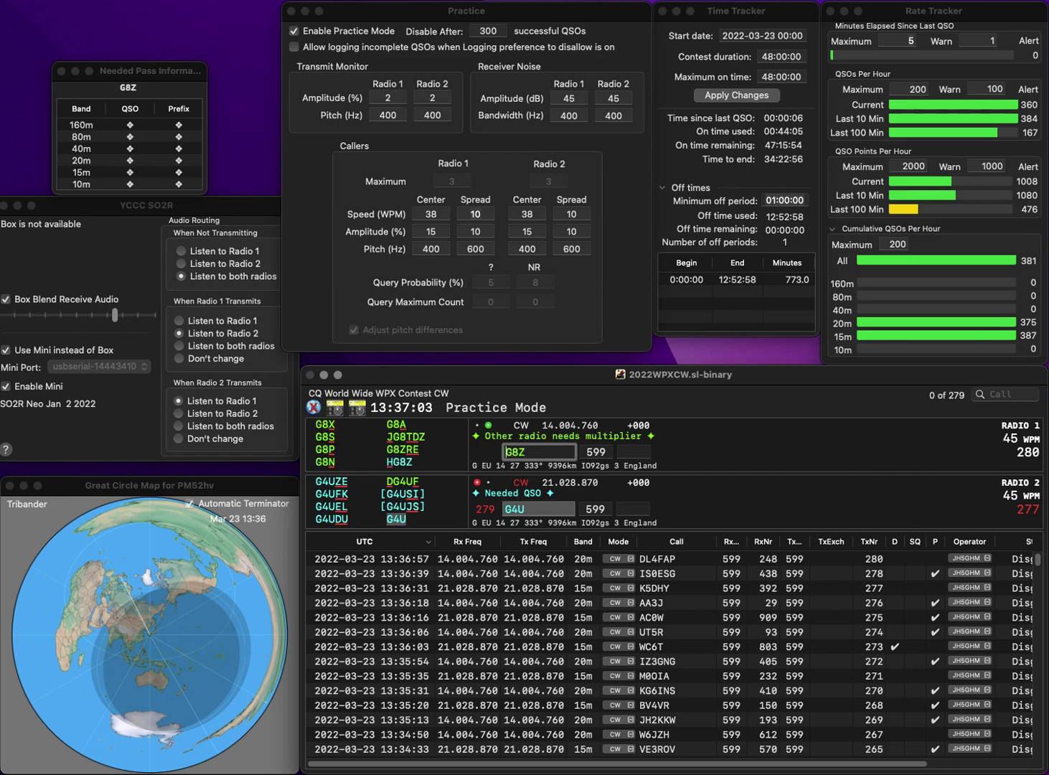
{"action": "type", "text": "K"}
{"action": "key", "text": "Return"}
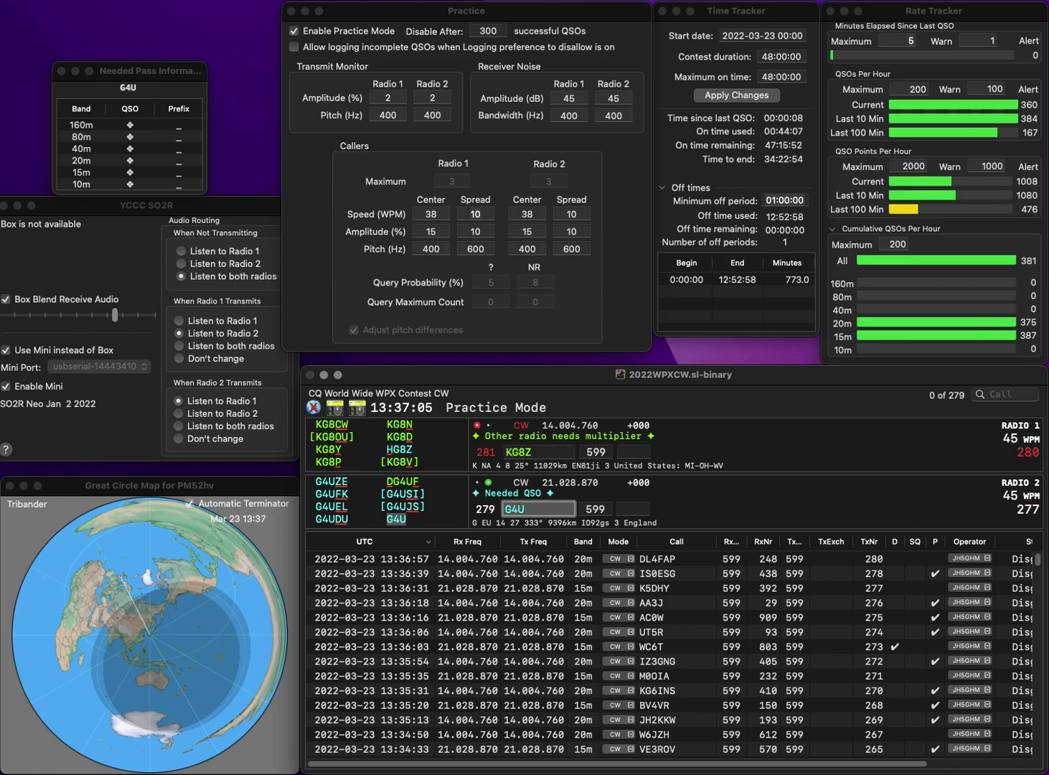
Correct the Radio 2 call to G3U and the Radio 1 call to HG8Z.
{"action": "key", "text": "BackSpace"}
{"action": "type", "text": "3"}
{"action": "key", "text": "Return"}
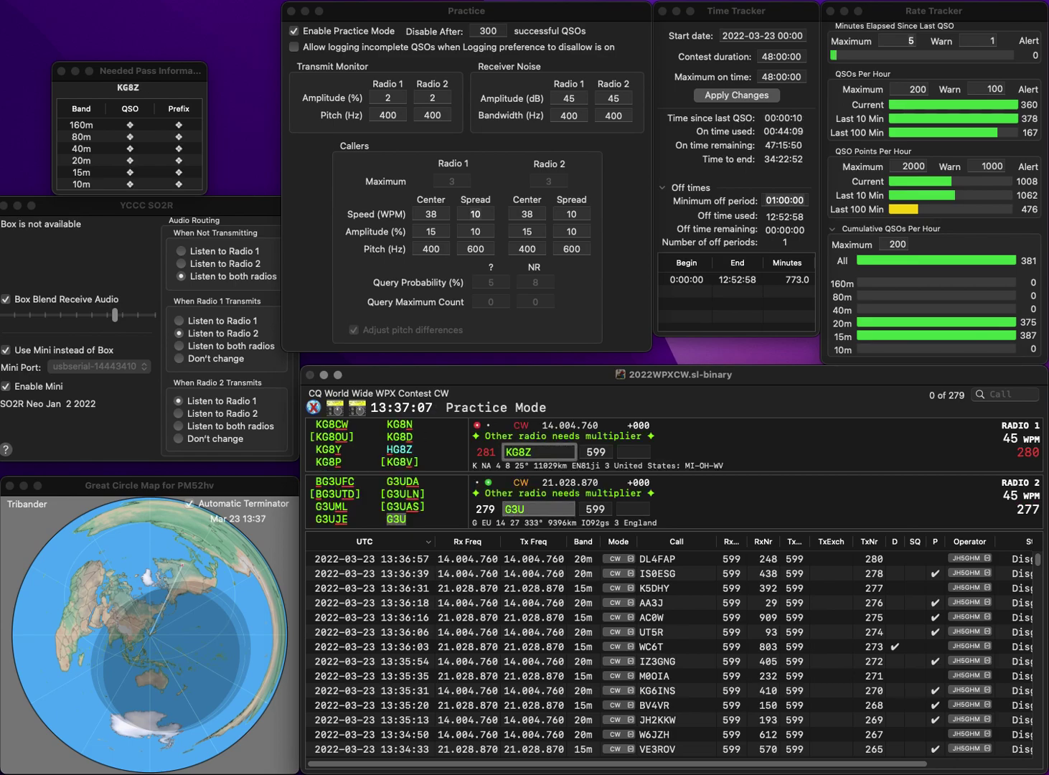
{"action": "type", "text": "H"}
{"action": "key", "text": "space"}
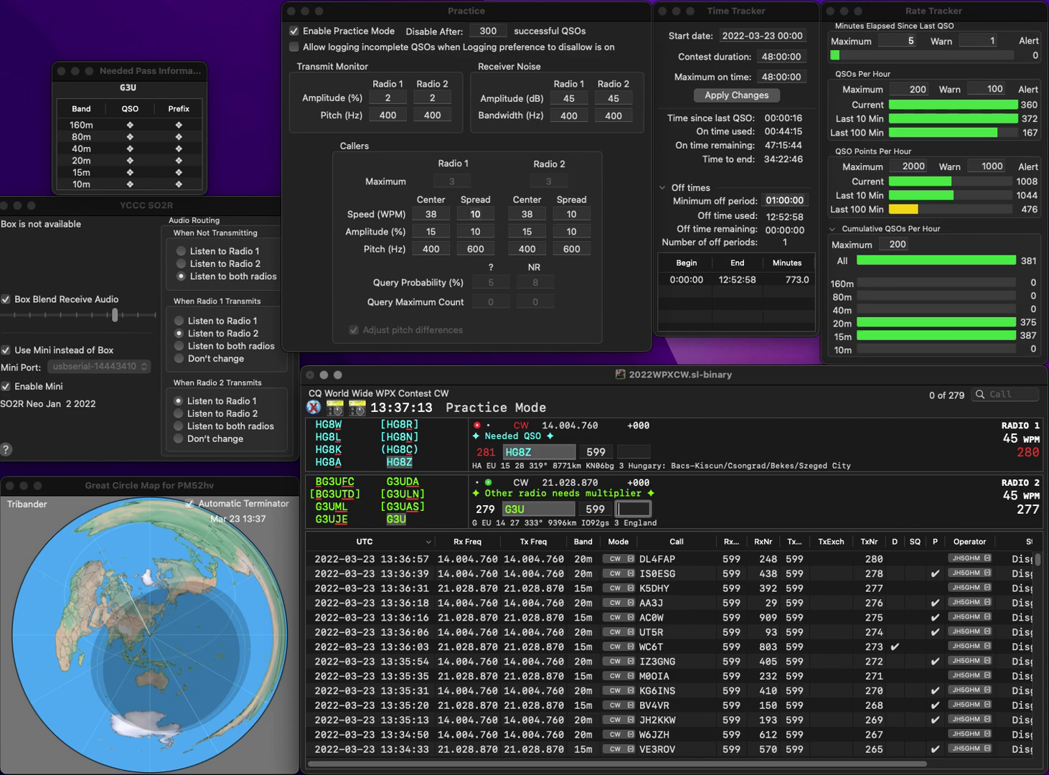
Log G3U on Radio 2 with received number 250 and HG8Z on Radio 1 with received number 810.
{"action": "type", "text": "250"}
{"action": "key", "text": "Return"}
{"action": "type", "text": "810"}
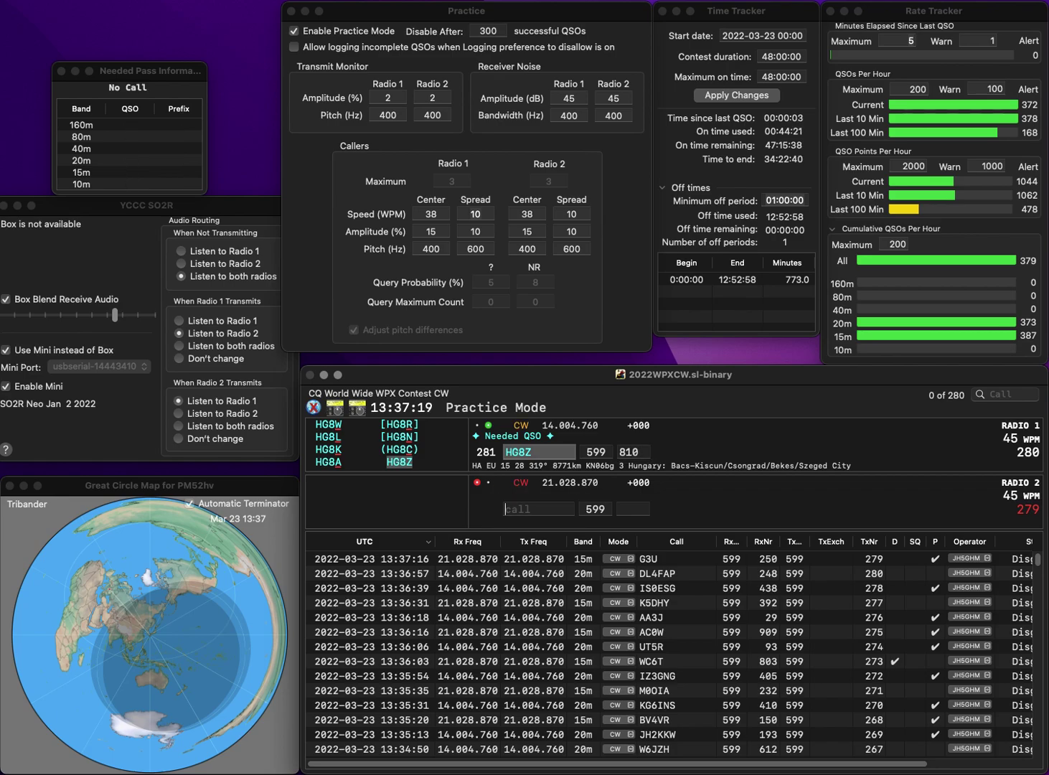
{"action": "key", "text": "Return"}
Copy the partial call 8G on Radio 2 and 2E0CVN on Radio 1, answering both callers.
{"action": "type", "text": "8G"}
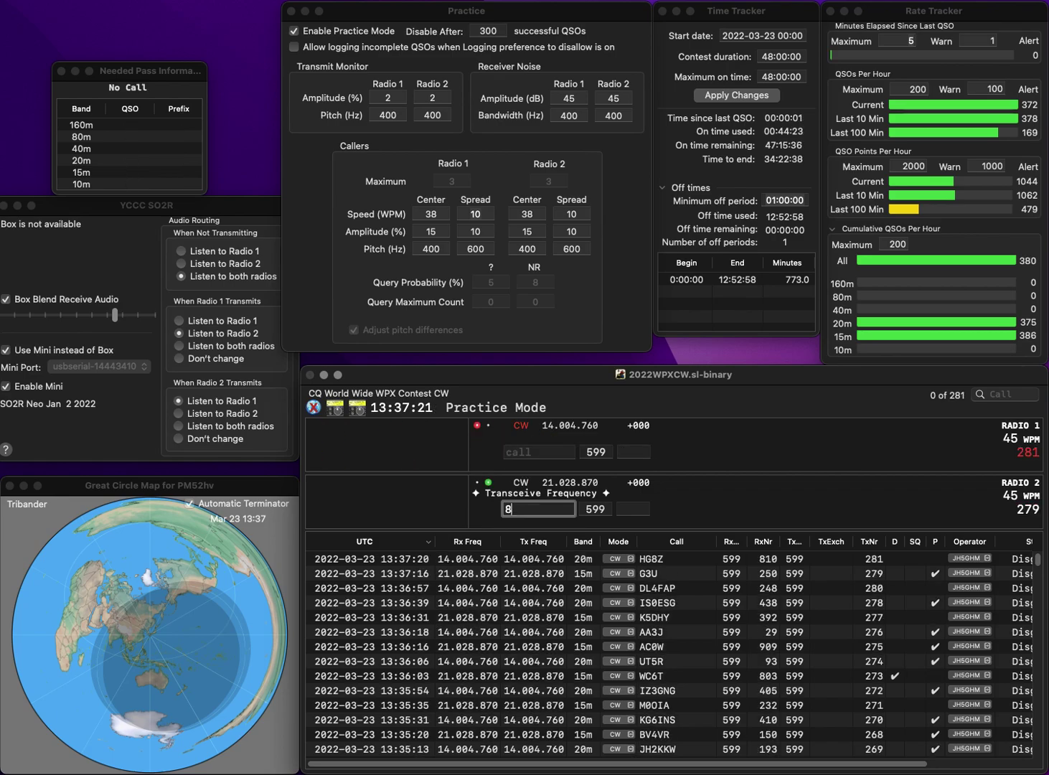
{"action": "key", "text": "Return"}
{"action": "type", "text": "E0CVN"}
{"action": "key", "text": "Return"}
{"action": "left_click", "coordinate": [516, 509]}
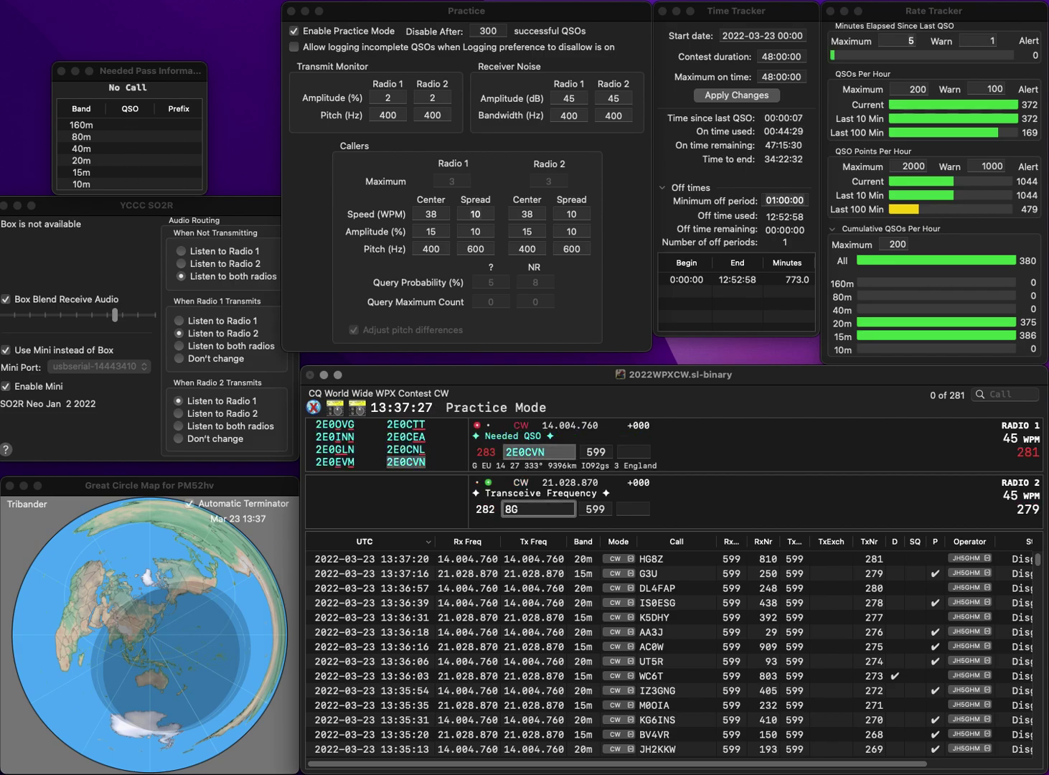
{"action": "type", "text": "KE"}
{"action": "key", "text": "Tab"}
{"action": "type", "text": "278"}
{"action": "key", "text": "Return"}
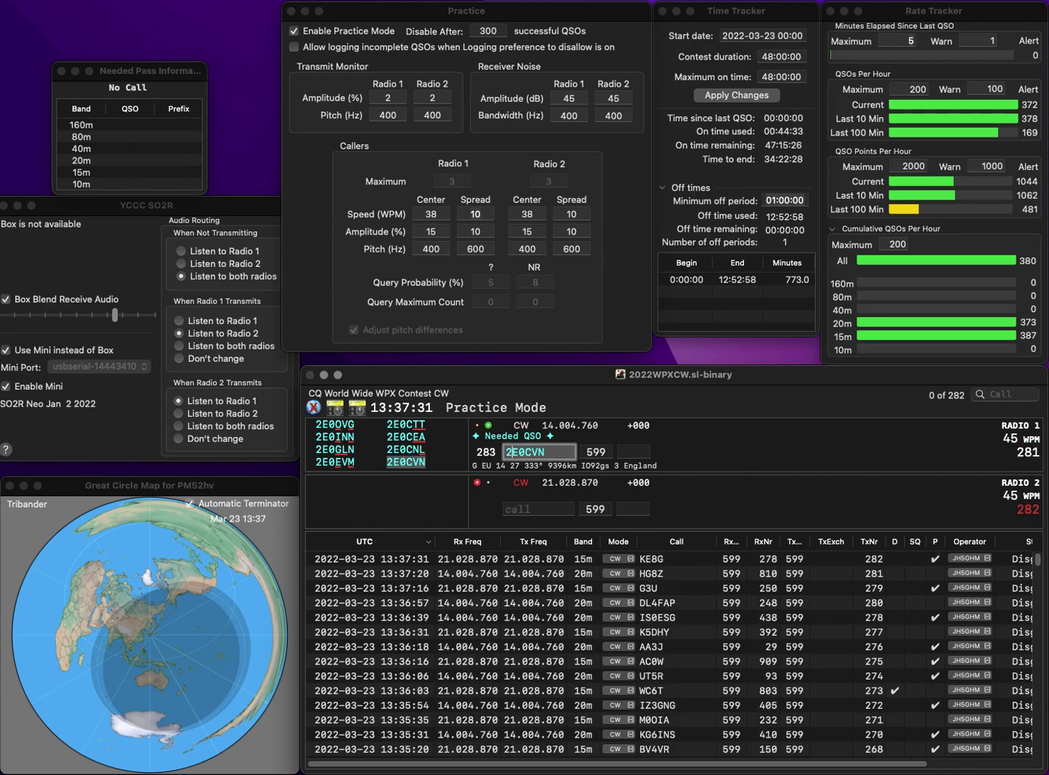
{"action": "type", "text": "66"}
{"action": "key", "text": "Return"}
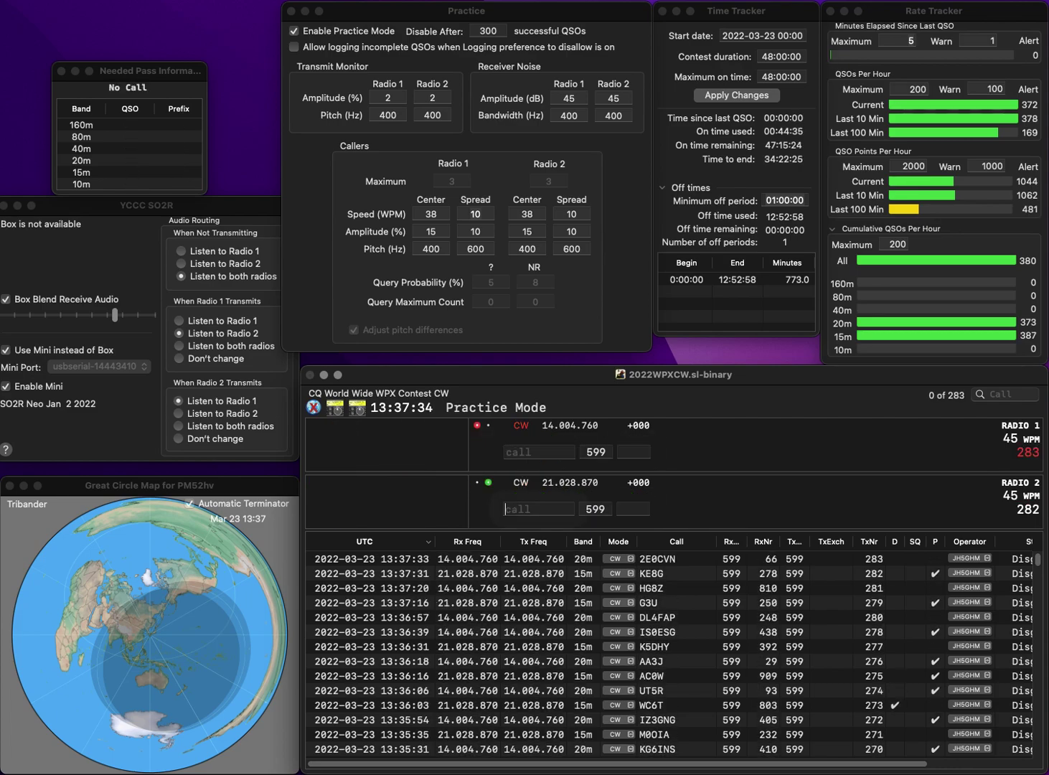
Copy the calls H22K on Radio 2 and KB4JH on Radio 1 and answer both callers.
{"action": "type", "text": "H22K"}
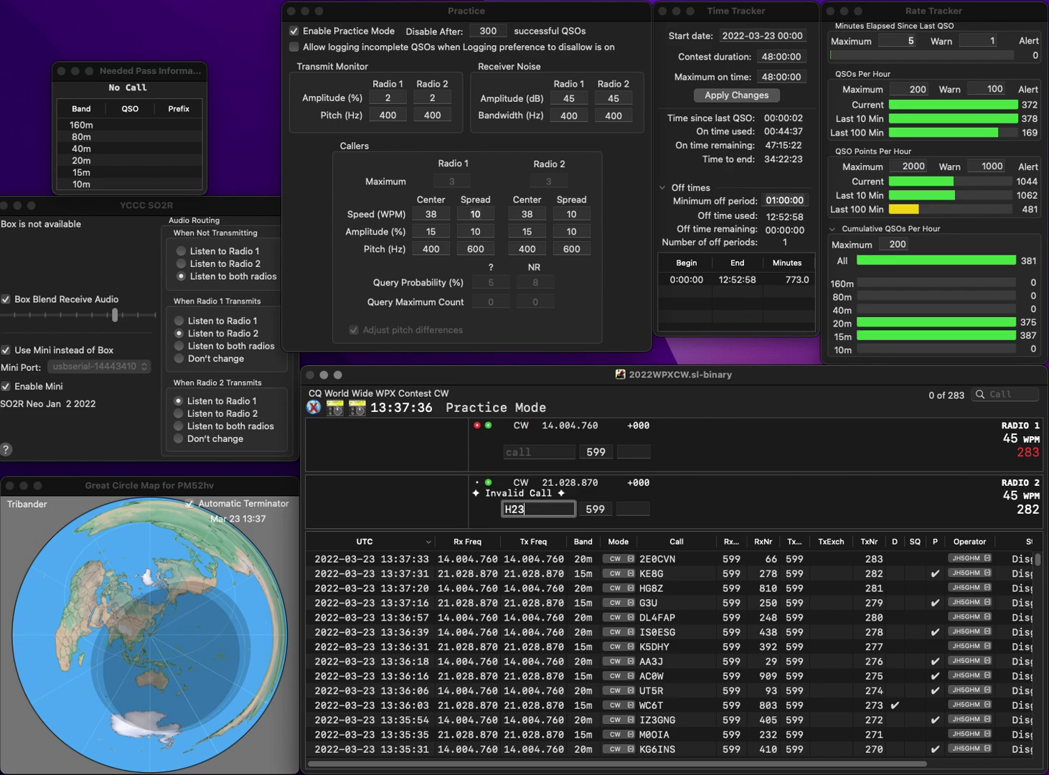
{"action": "key", "text": "Return"}
{"action": "type", "text": "KB4JH"}
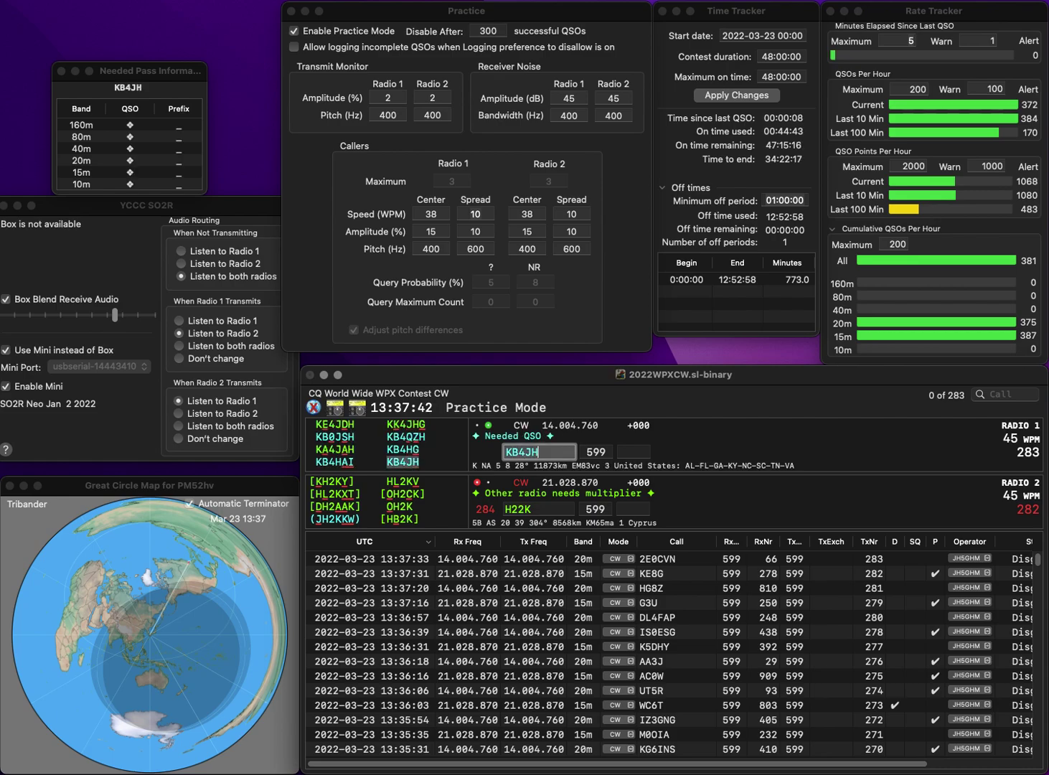
{"action": "key", "text": "Return"}
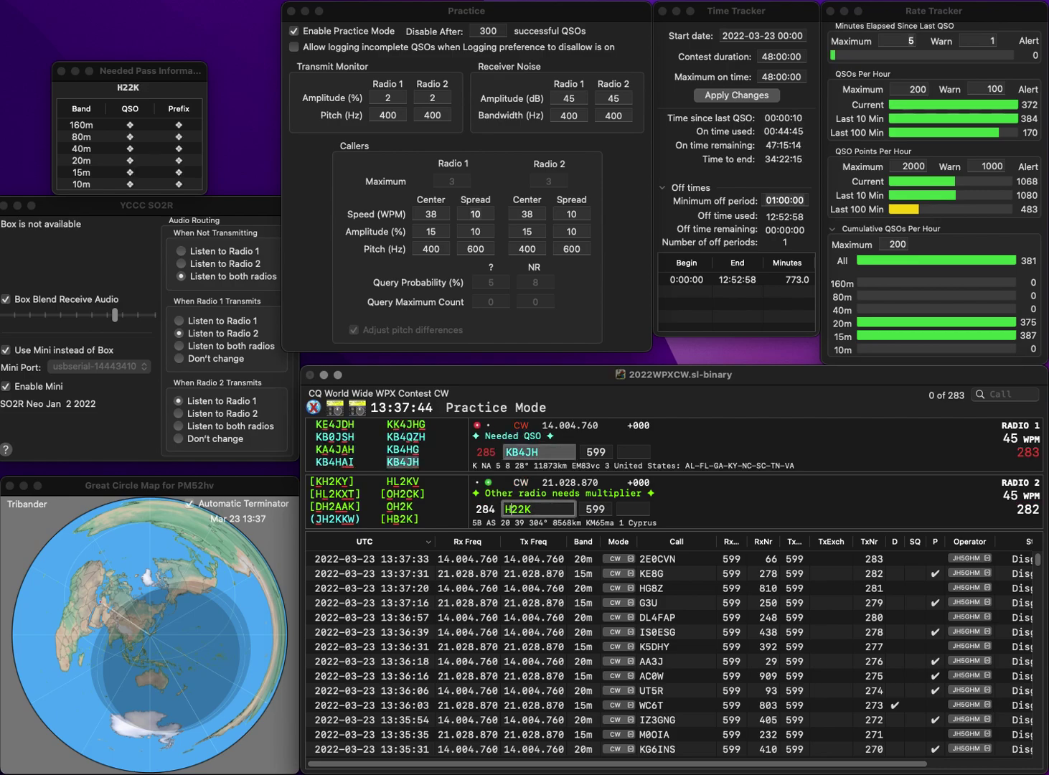
Correct the Radio 2 call to H33K and answer the caller again.
{"action": "key", "text": "BackSpace"}
{"action": "key", "text": "BackSpace"}
{"action": "type", "text": "33"}
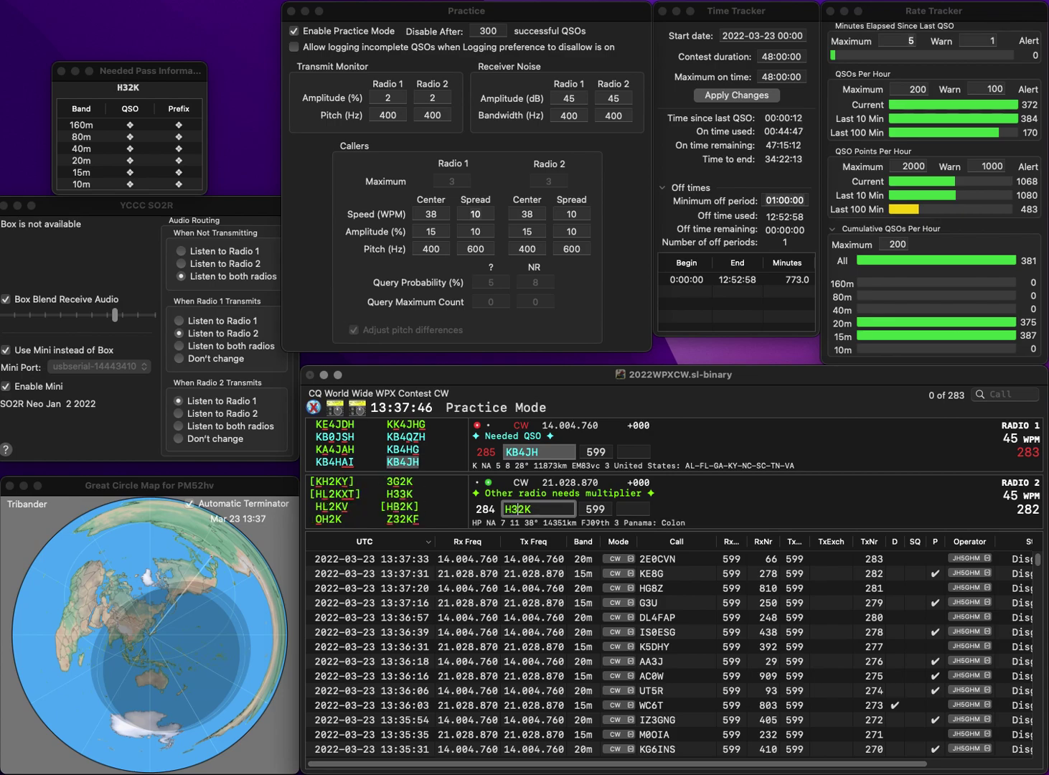
{"action": "key", "text": "Return"}
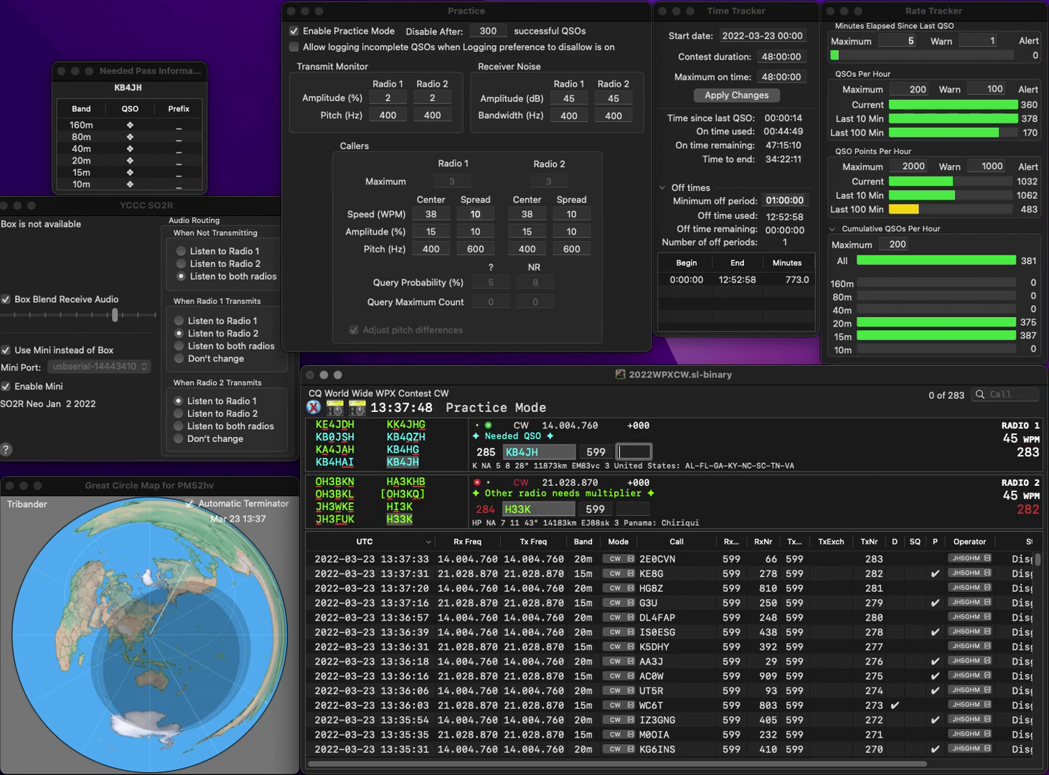
{"action": "type", "text": "38"}
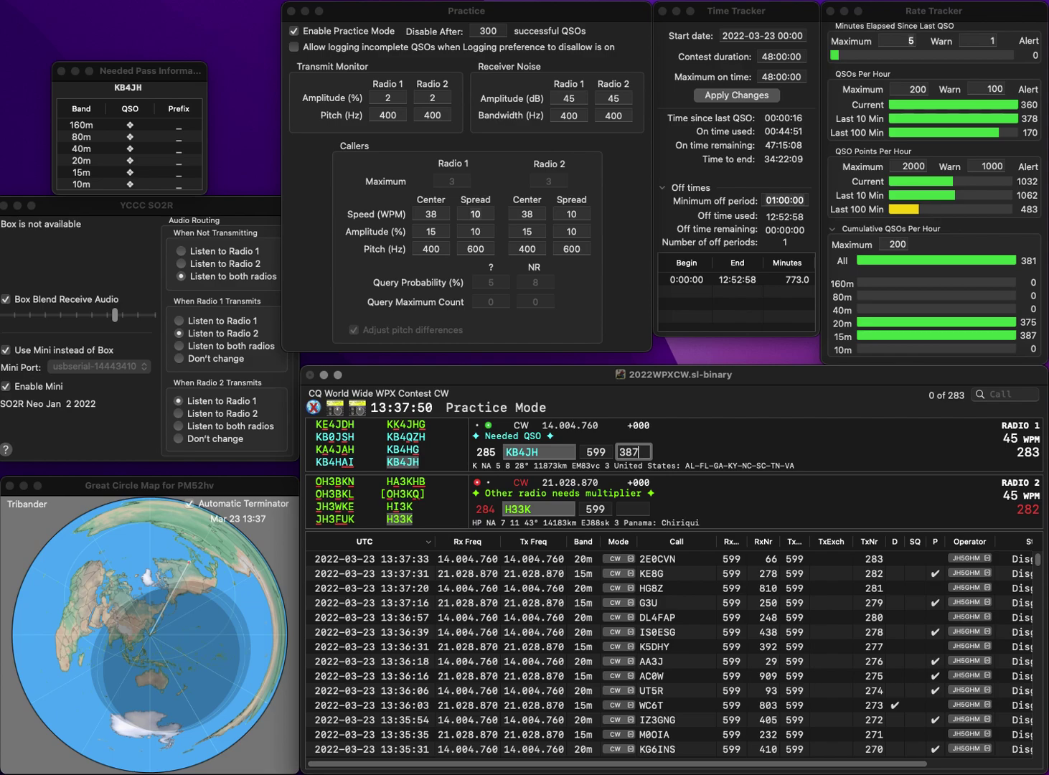
{"action": "type", "text": "7"}
{"action": "key", "text": "Return"}
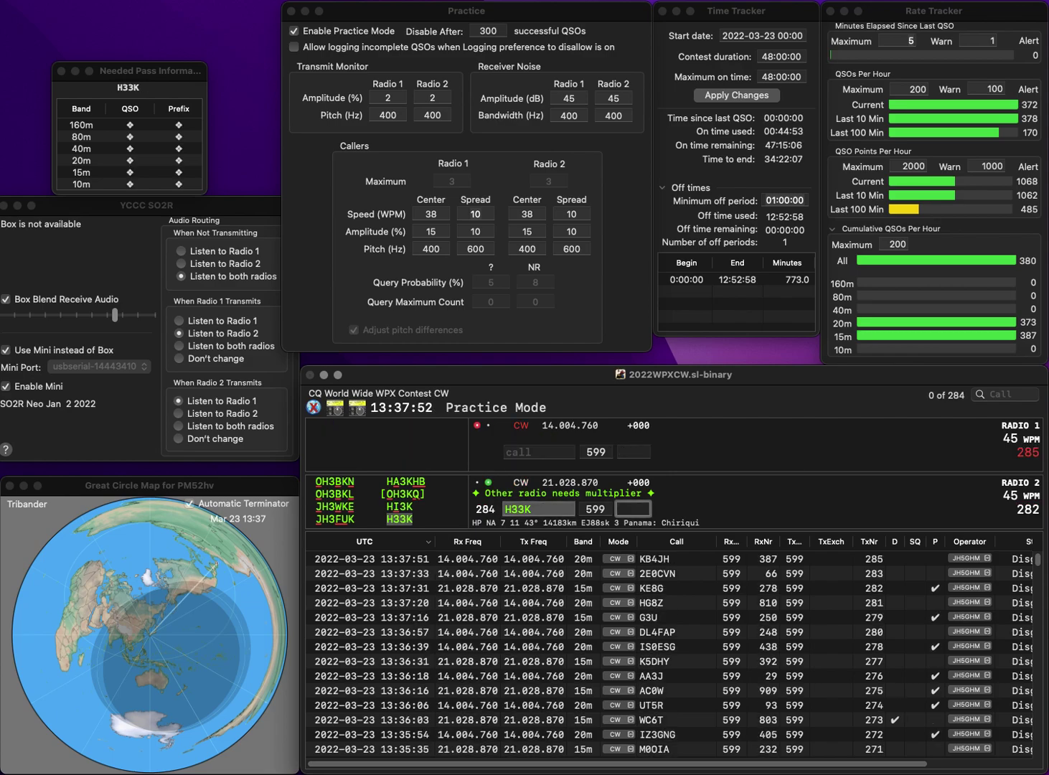
{"action": "type", "text": "574"}
{"action": "key", "text": "Return"}
{"action": "type", "text": "K4NN"}
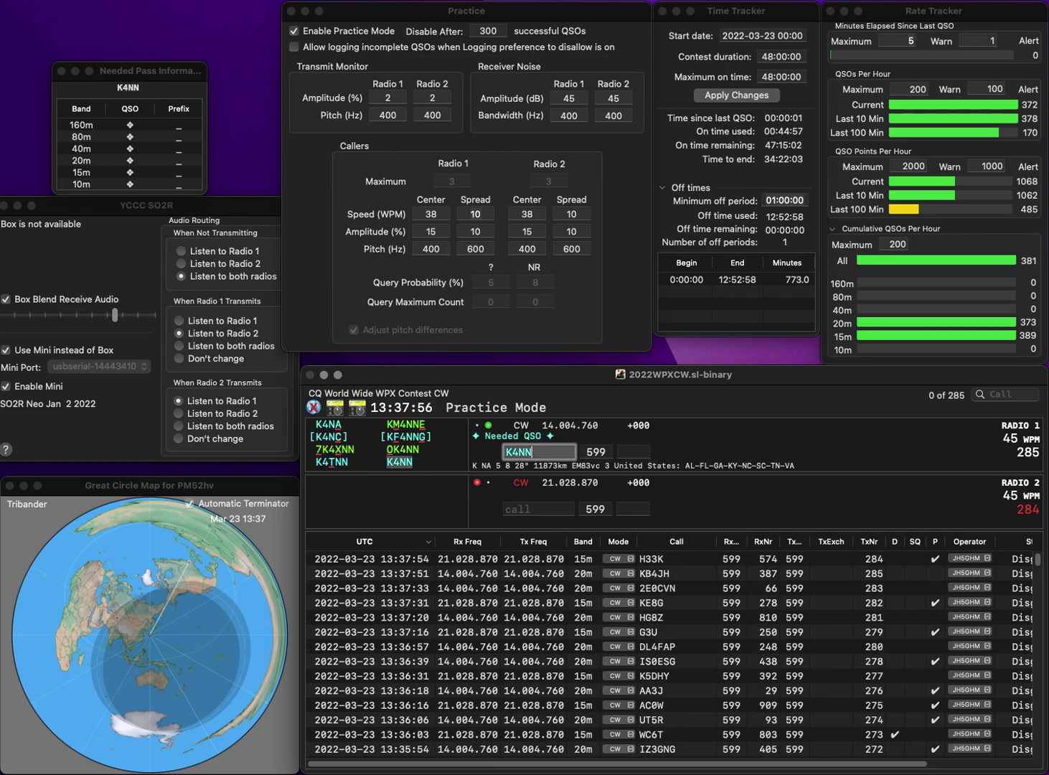
{"action": "key", "text": "Return"}
{"action": "type", "text": "IT9A"}
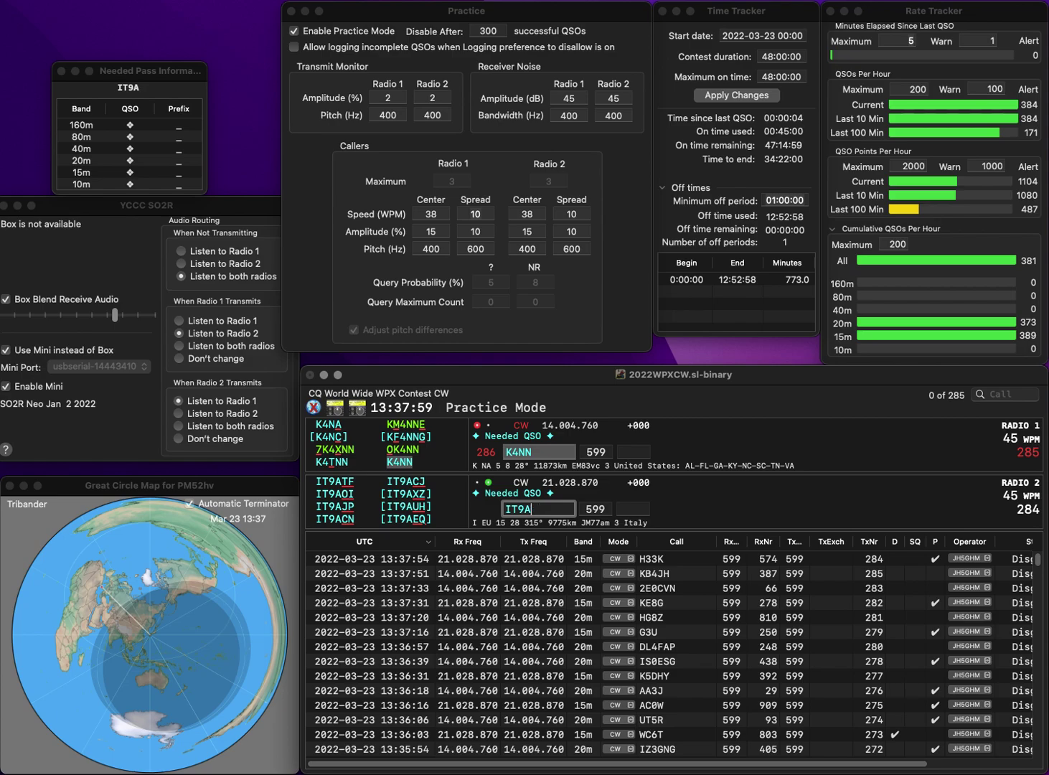
{"action": "key", "text": "BackSpace"}
{"action": "type", "text": "RWD"}
{"action": "key", "text": "Return"}
{"action": "key", "text": "space"}
{"action": "type", "text": "585"}
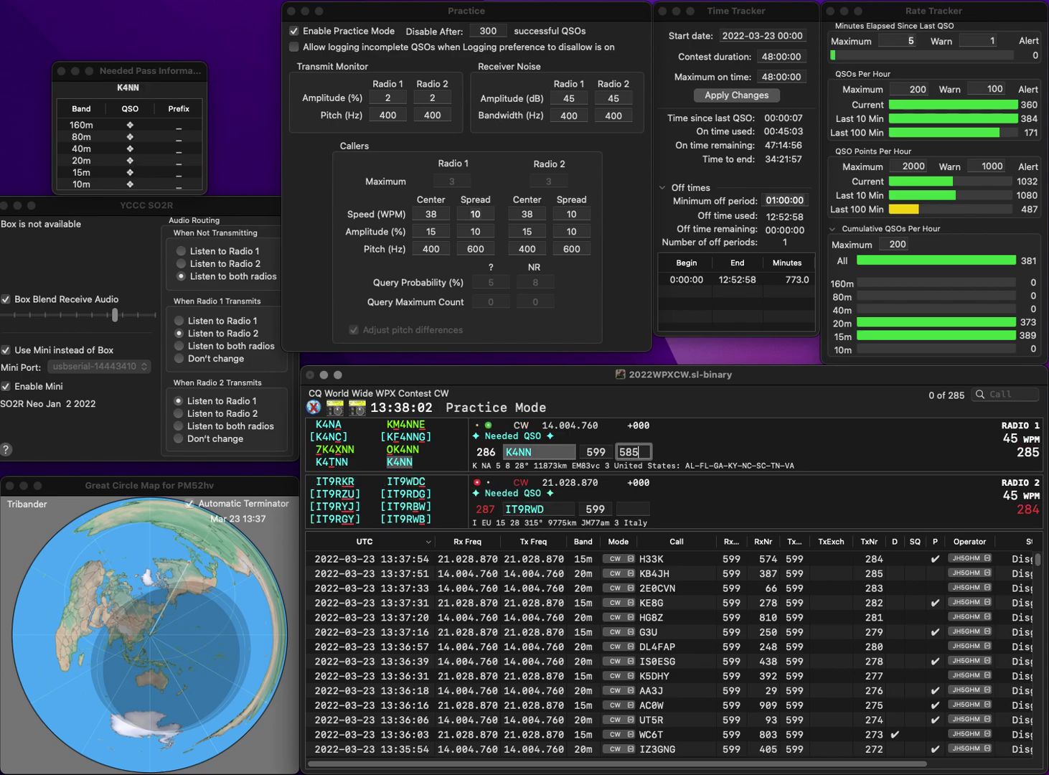
{"action": "key", "text": "Return"}
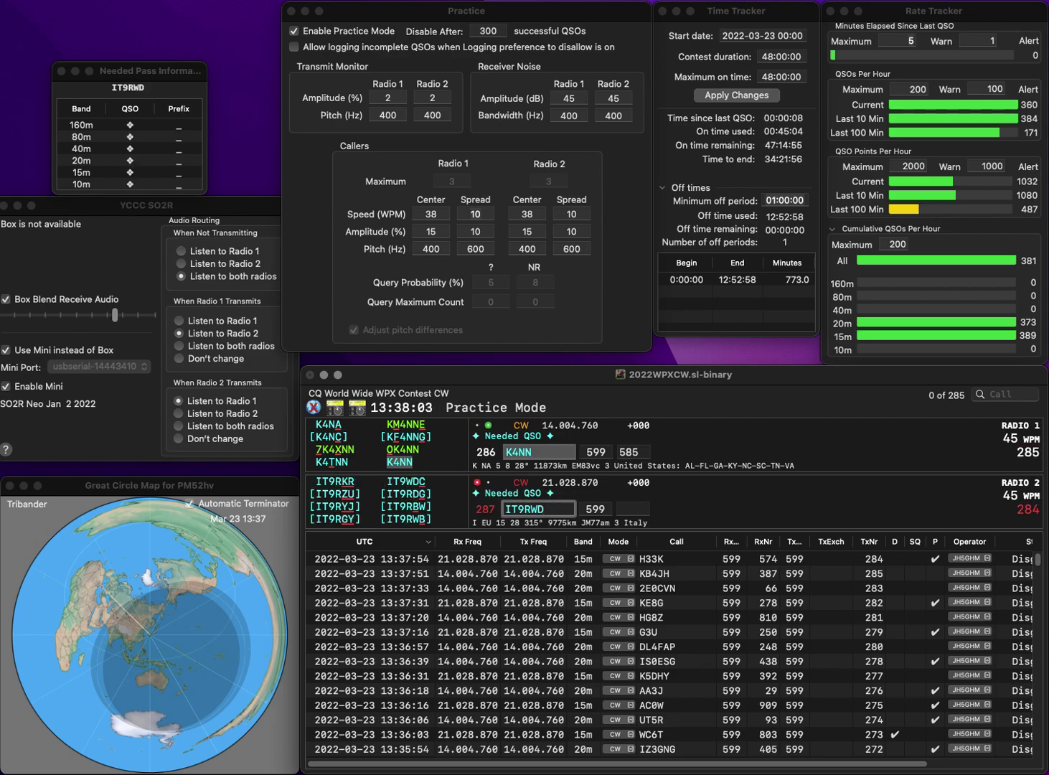
{"action": "key", "text": "BackSpace"}
{"action": "type", "text": "B"}
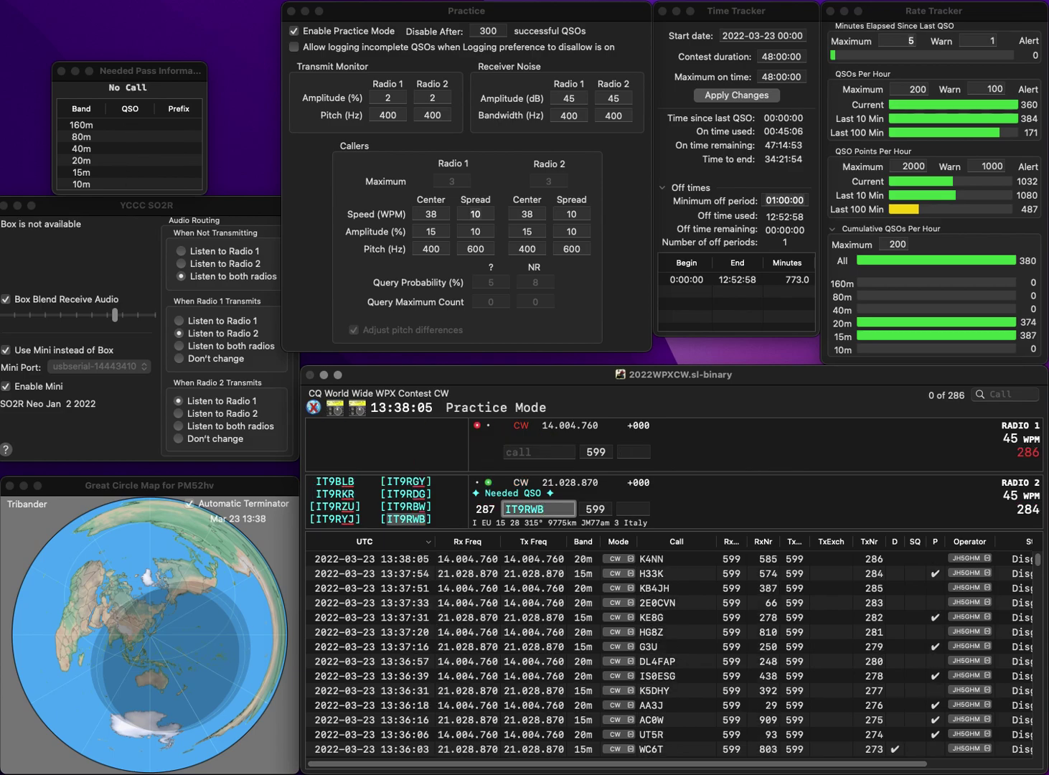
{"action": "key", "text": "Return"}
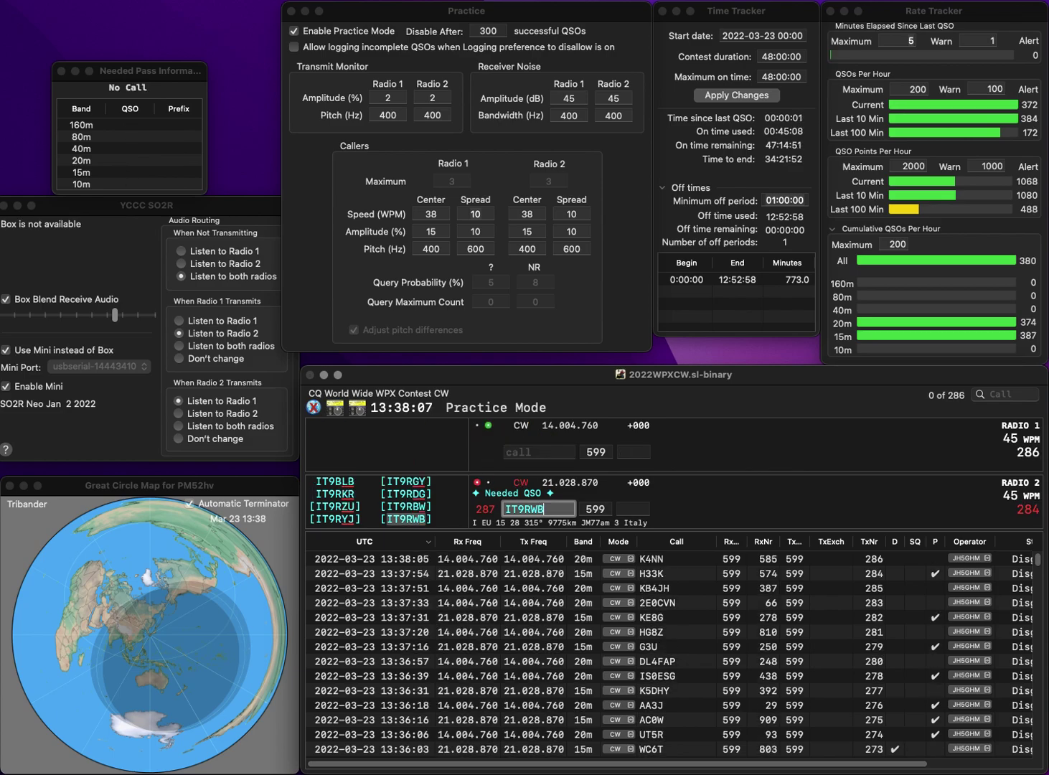
{"action": "type", "text": "9A2WB"}
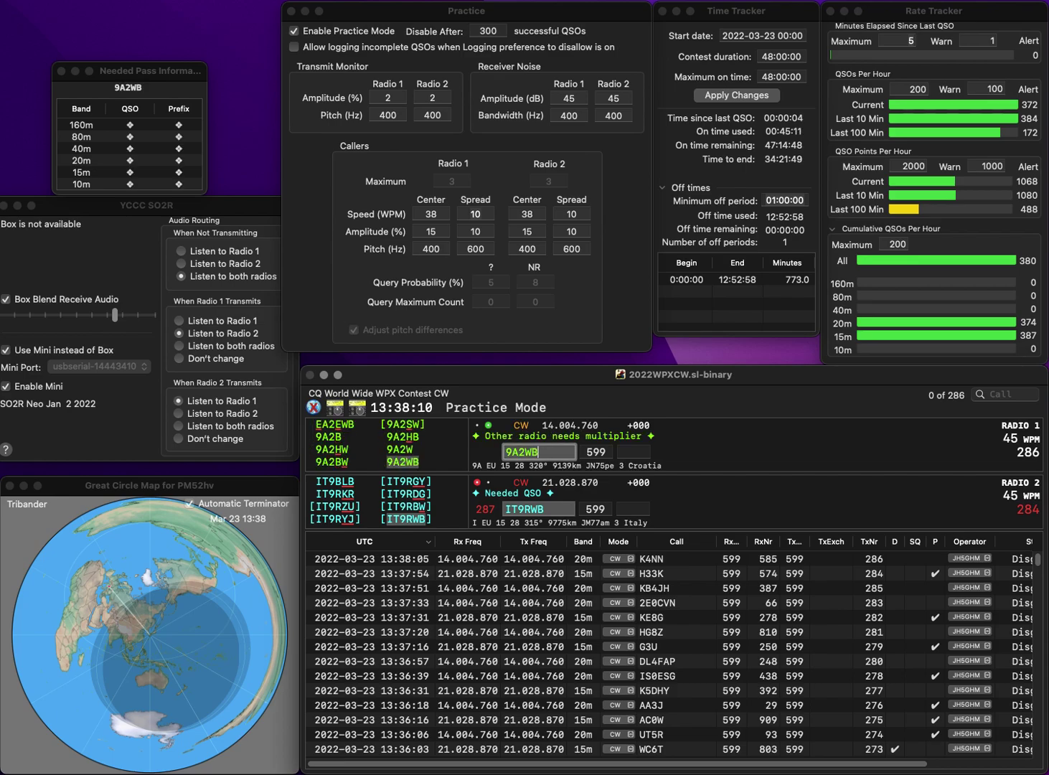
{"action": "key", "text": "Return"}
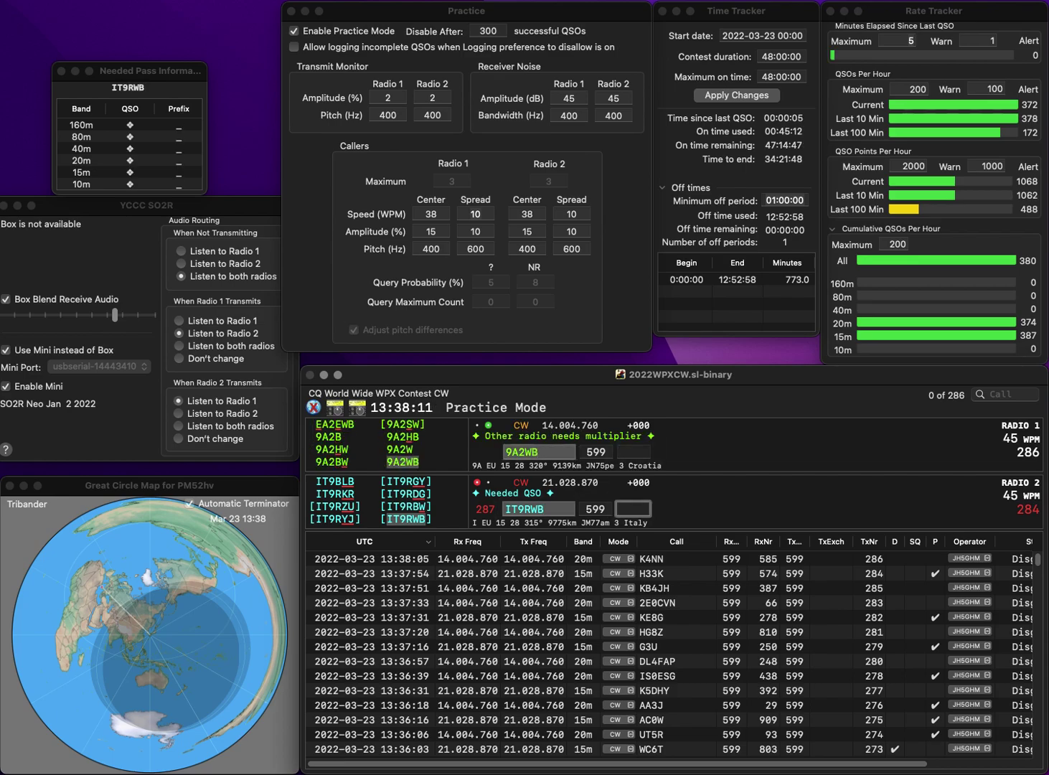
{"action": "type", "text": "500"}
{"action": "key", "text": "Return"}
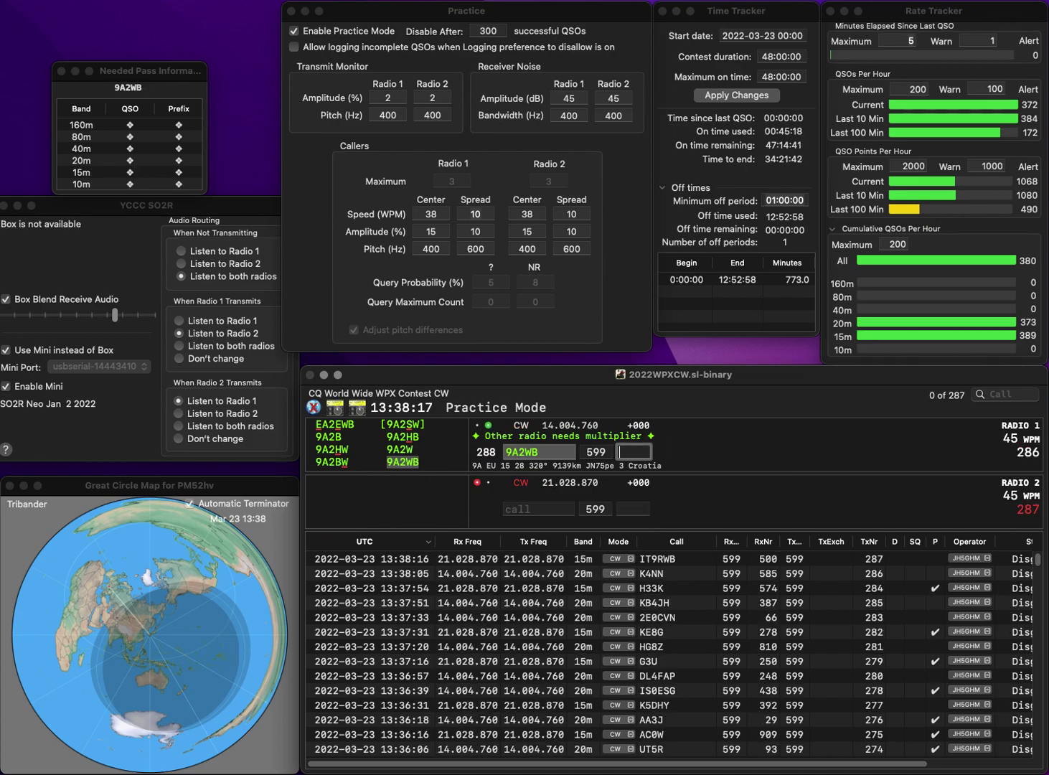
{"action": "type", "text": "7"}
{"action": "key", "text": "Return"}
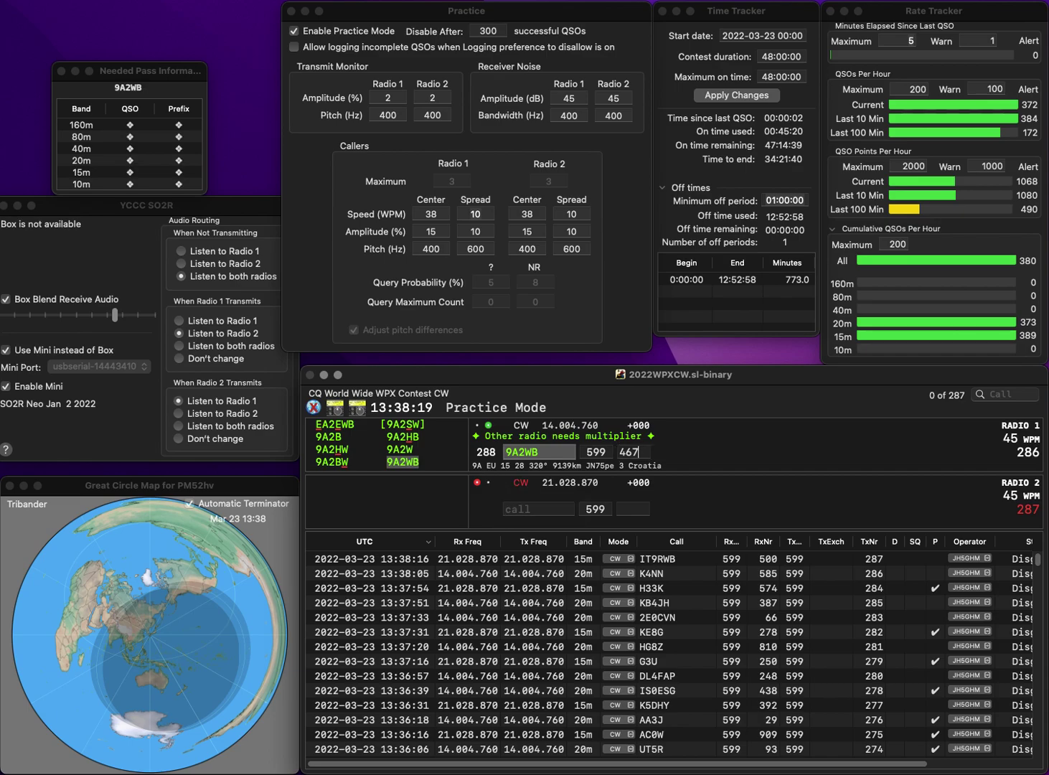
Copy the calls NN7K on Radio 2 and S50X on Radio 1 and answer both callers.
{"action": "type", "text": "N"}
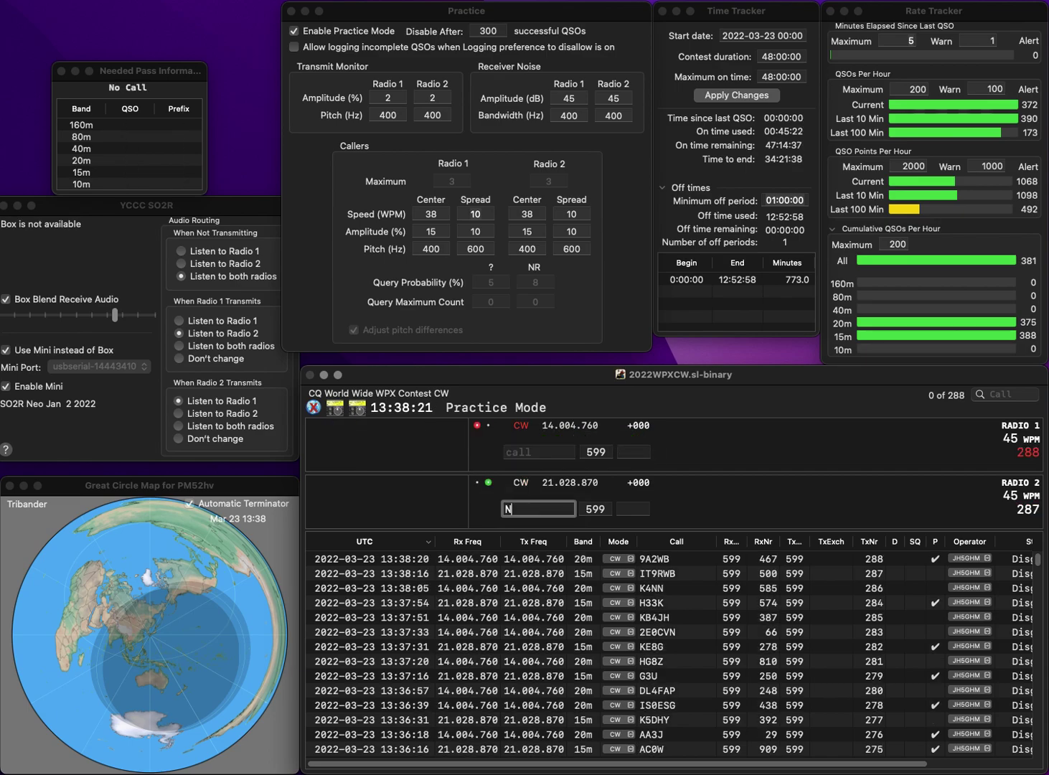
{"action": "type", "text": "N7K"}
{"action": "key", "text": "Return"}
{"action": "type", "text": "S50"}
{"action": "key", "text": "Return"}
{"action": "type", "text": "X"}
{"action": "key", "text": "Return"}
{"action": "left_click", "coordinate": [524, 508]}
{"action": "left_click", "coordinate": [517, 509]}
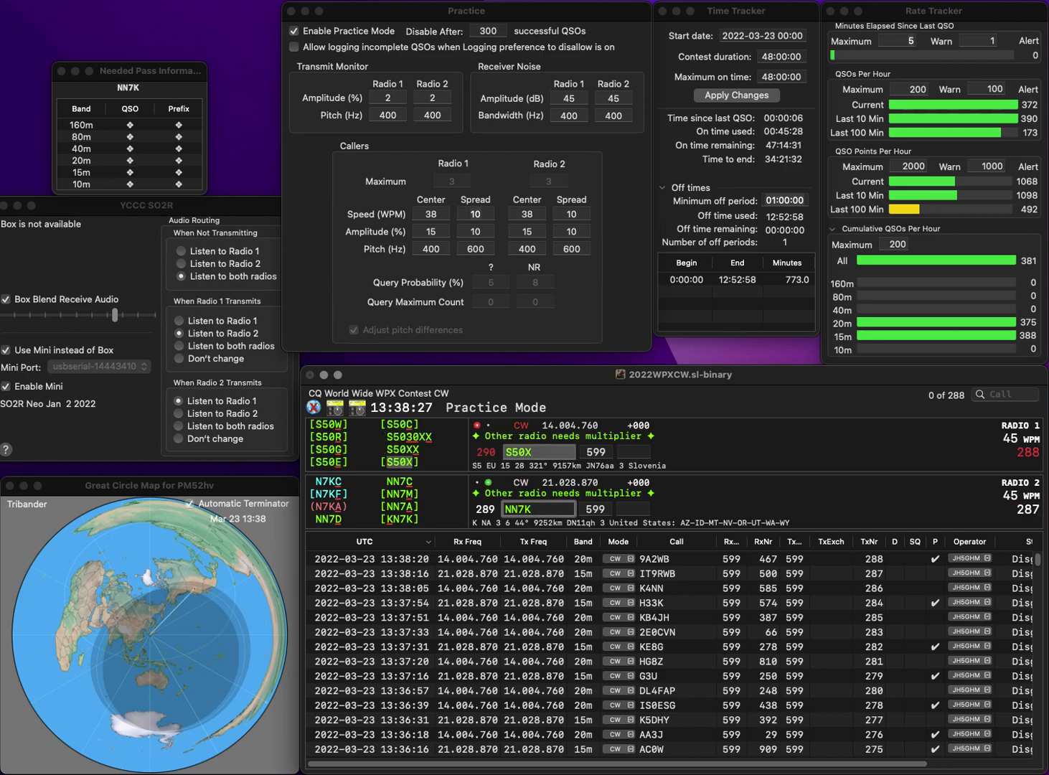
{"action": "key", "text": "BackSpace"}
{"action": "type", "text": "D"}
{"action": "key", "text": "Return"}
{"action": "key", "text": "space"}
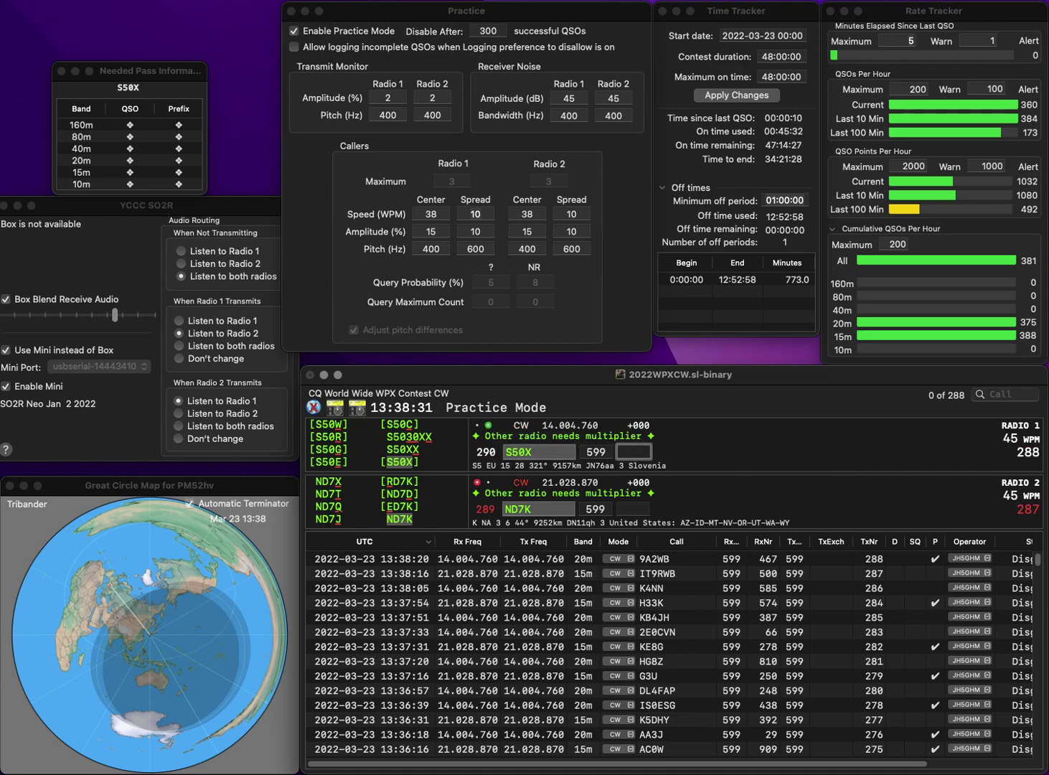
Log S50X on Radio 1 with received number 873 and ND7K on Radio 2 with received number 245.
{"action": "type", "text": "873"}
{"action": "key", "text": "Return"}
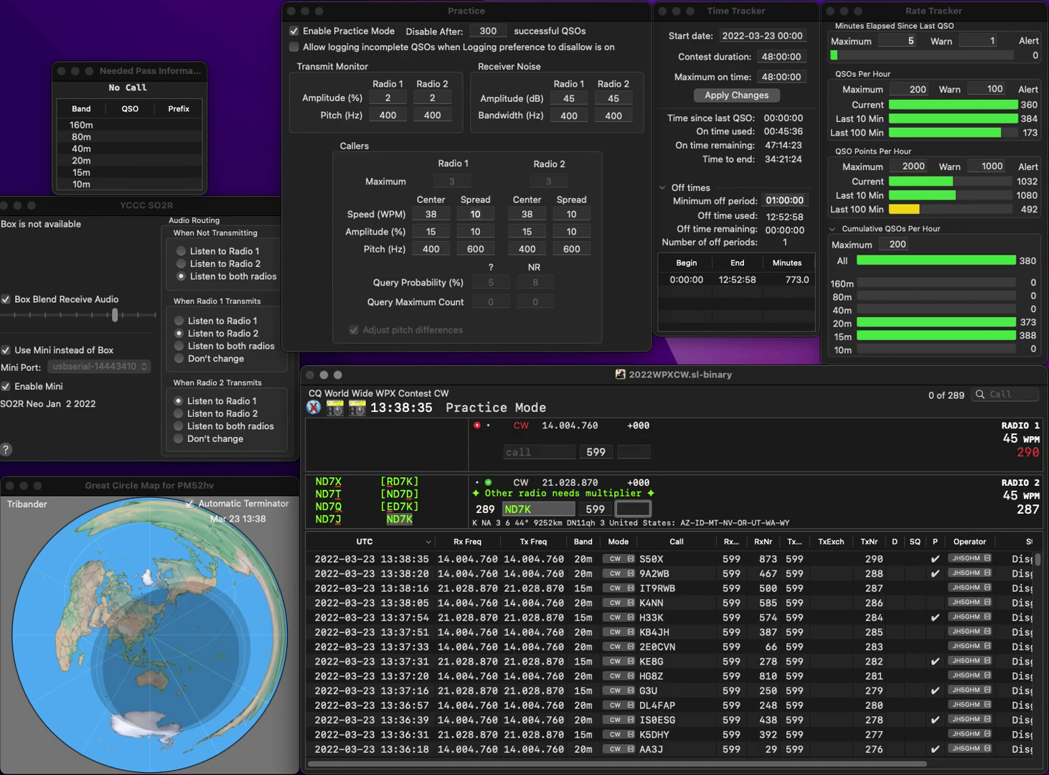
{"action": "type", "text": "245"}
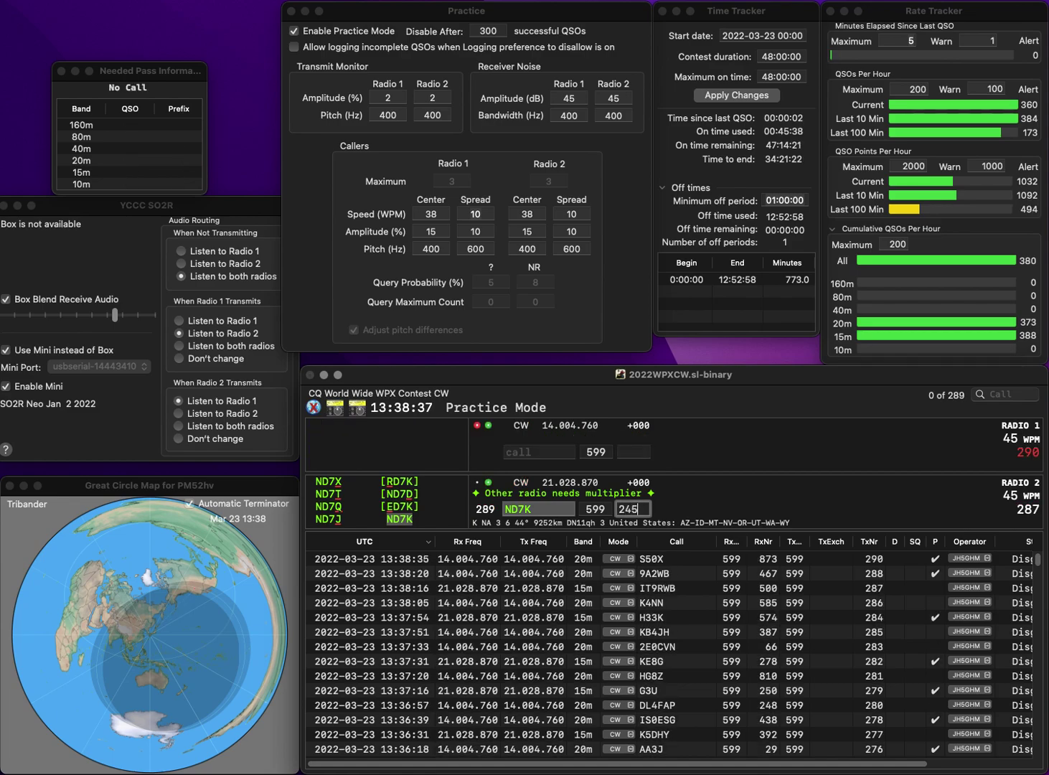
{"action": "key", "text": "Return"}
Copy the calls IR9W on Radio 1 and N9EN on Radio 2 and answer both callers.
{"action": "type", "text": "IR9W"}
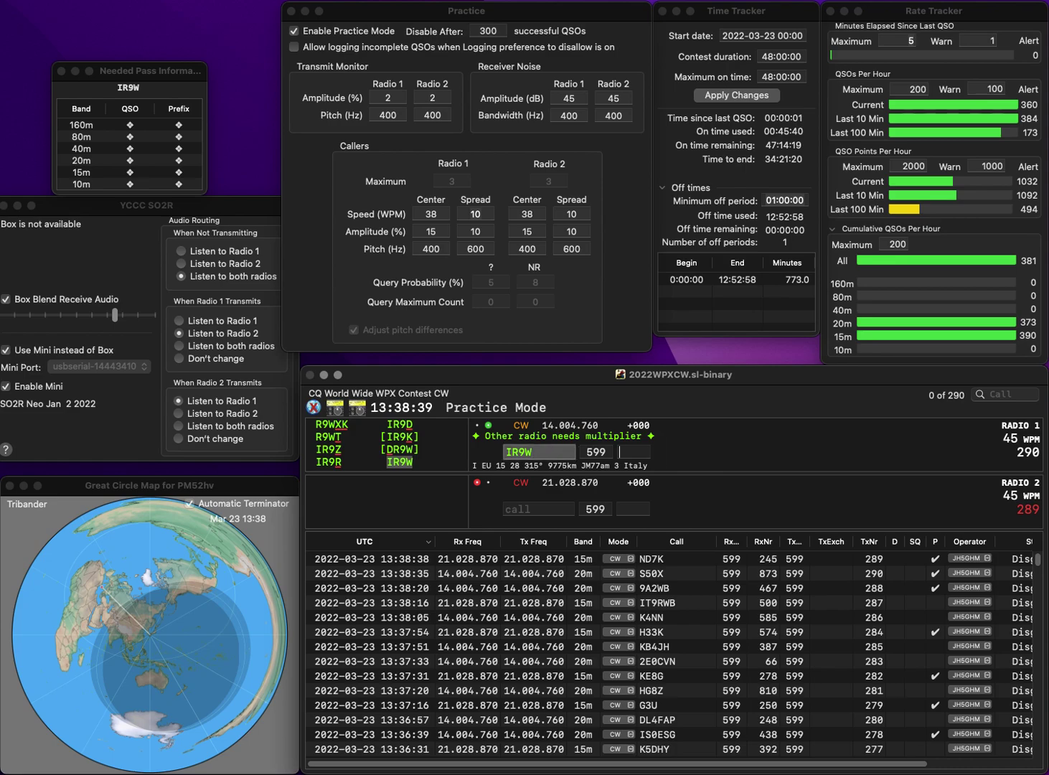
{"action": "key", "text": "Return"}
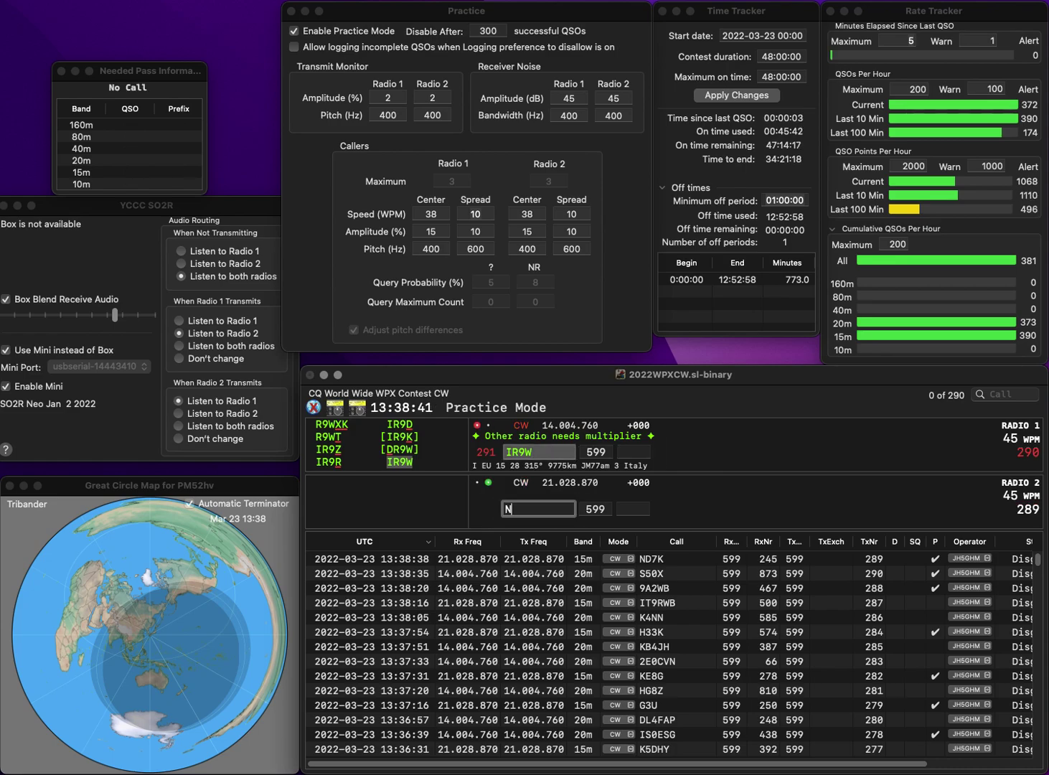
{"action": "type", "text": "N9EN"}
{"action": "key", "text": "space"}
{"action": "key", "text": "Return"}
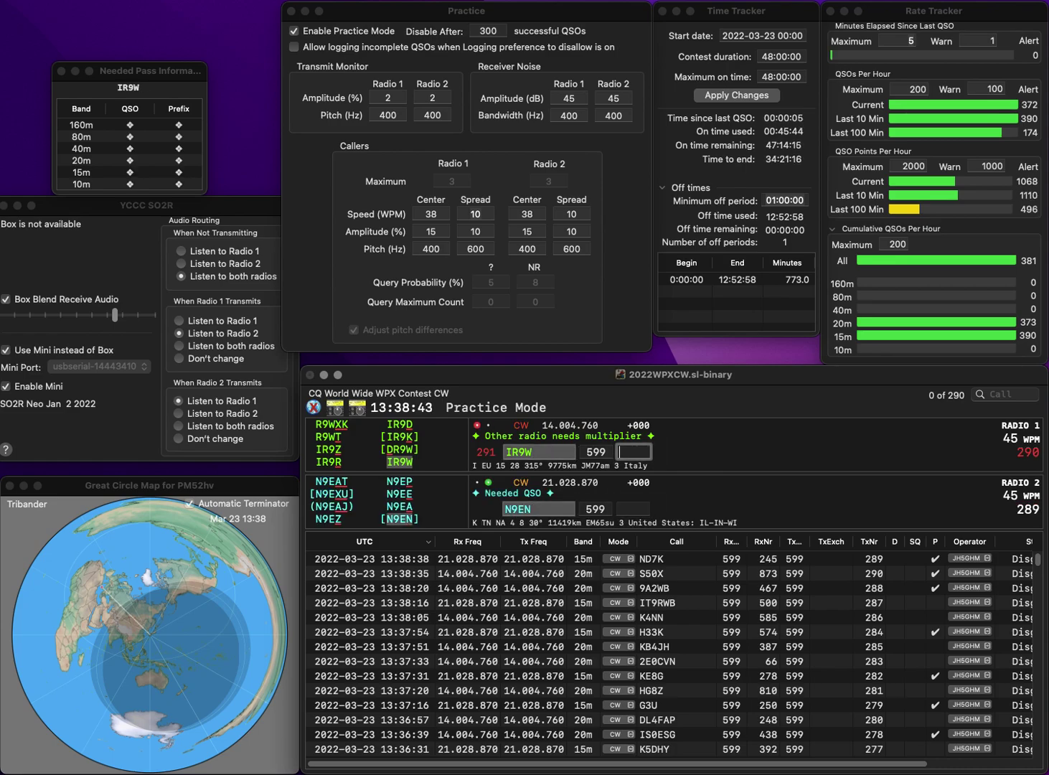
Log IR9W on Radio 1 with received number 400 and N9EN on Radio 2 with received number 537.
{"action": "type", "text": "40"}
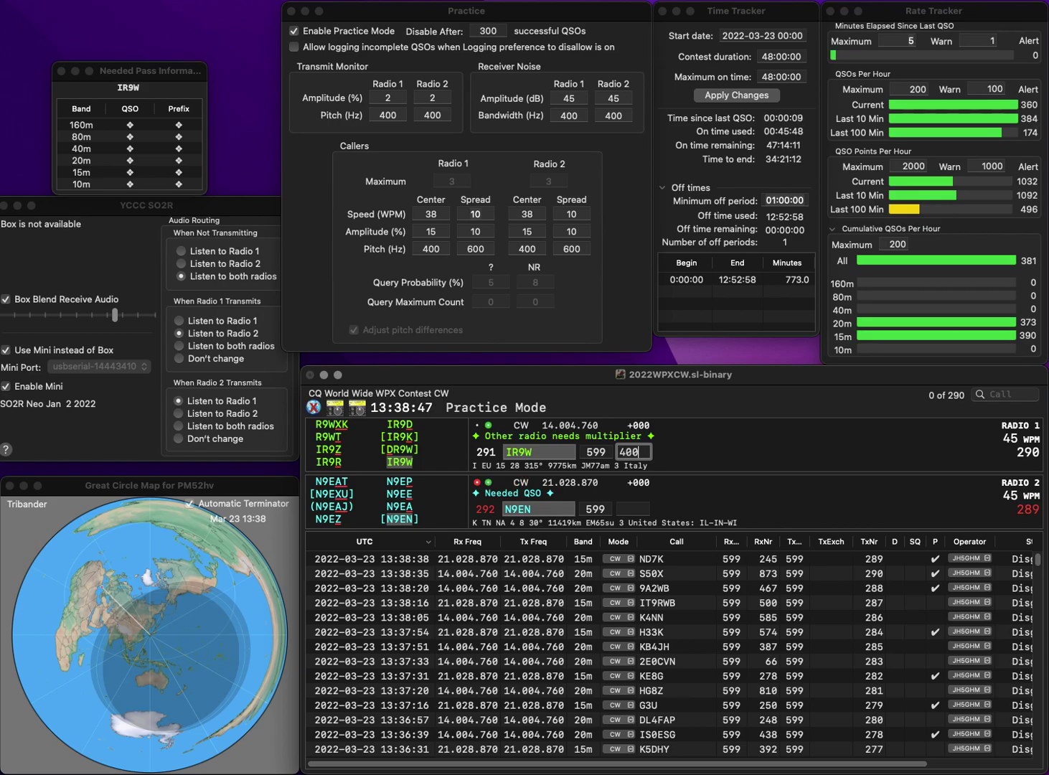
{"action": "type", "text": "0"}
{"action": "key", "text": "Return"}
{"action": "type", "text": "537"}
{"action": "key", "text": "Return"}
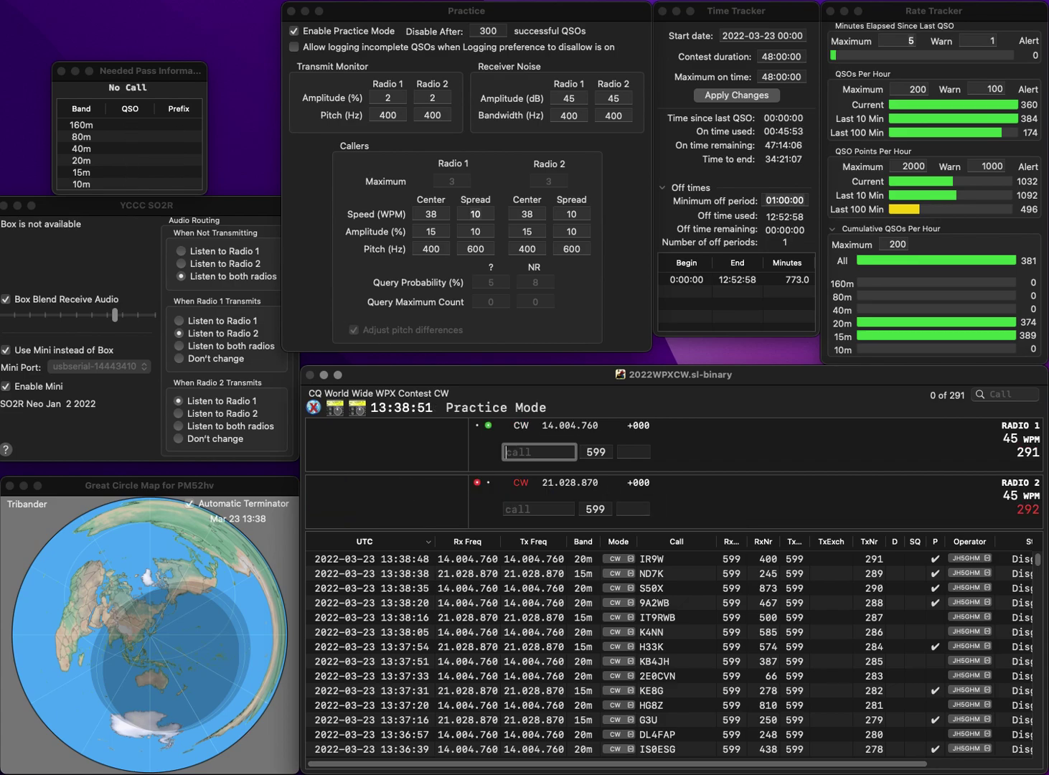
{"action": "type", "text": "Y3F"}
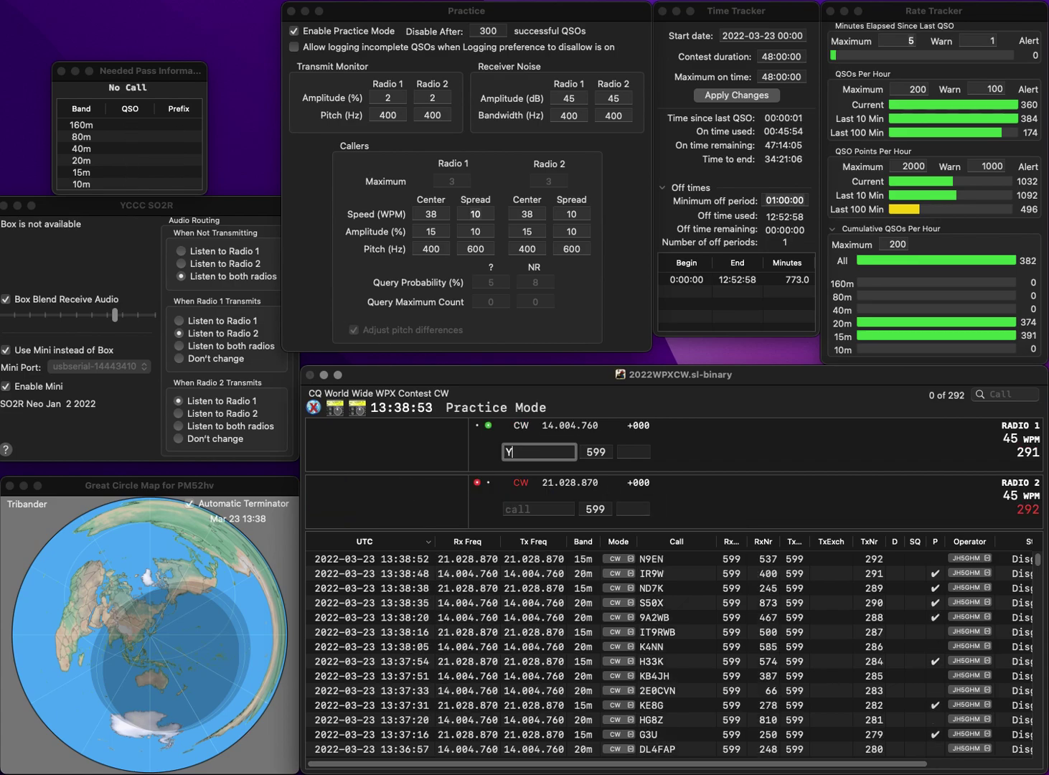
{"action": "key", "text": "Return"}
{"action": "type", "text": "KC"}
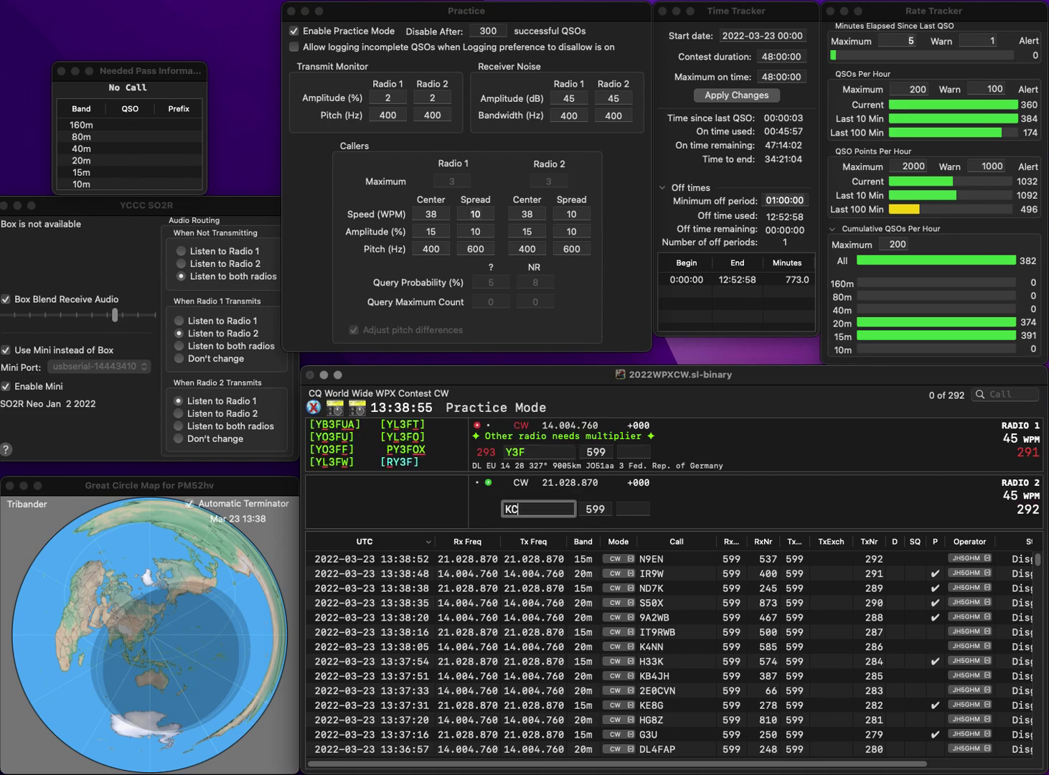
{"action": "type", "text": "0WCF"}
{"action": "key", "text": "Return"}
{"action": "type", "text": "R"}
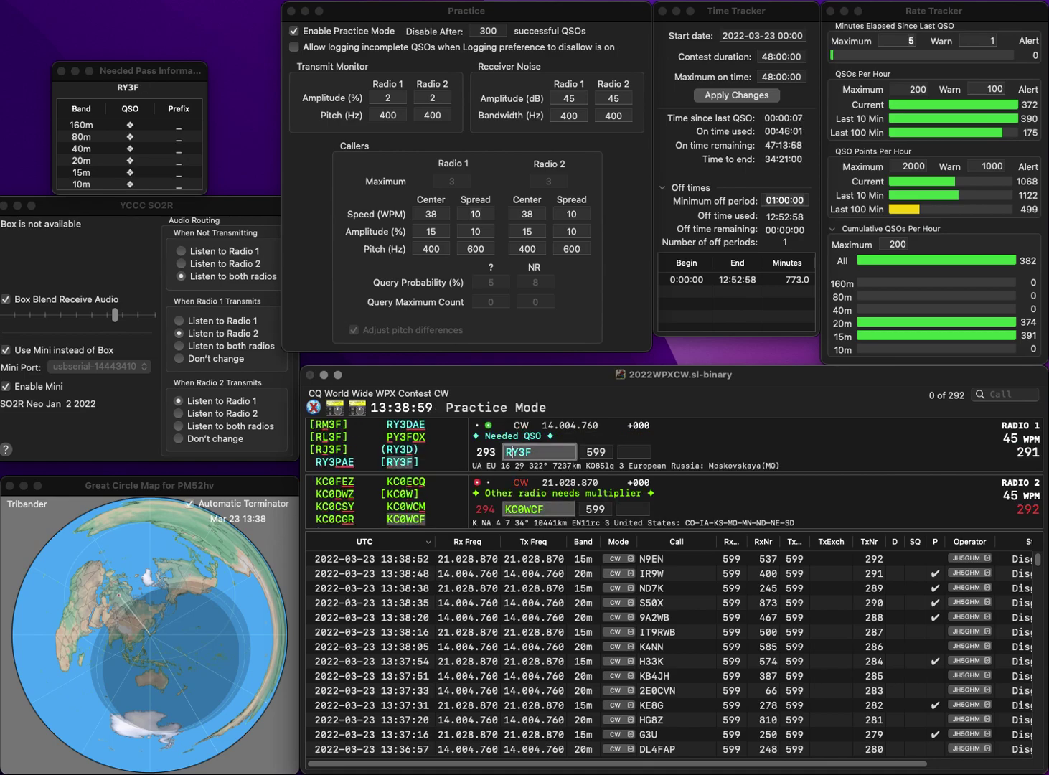
{"action": "key", "text": "Return"}
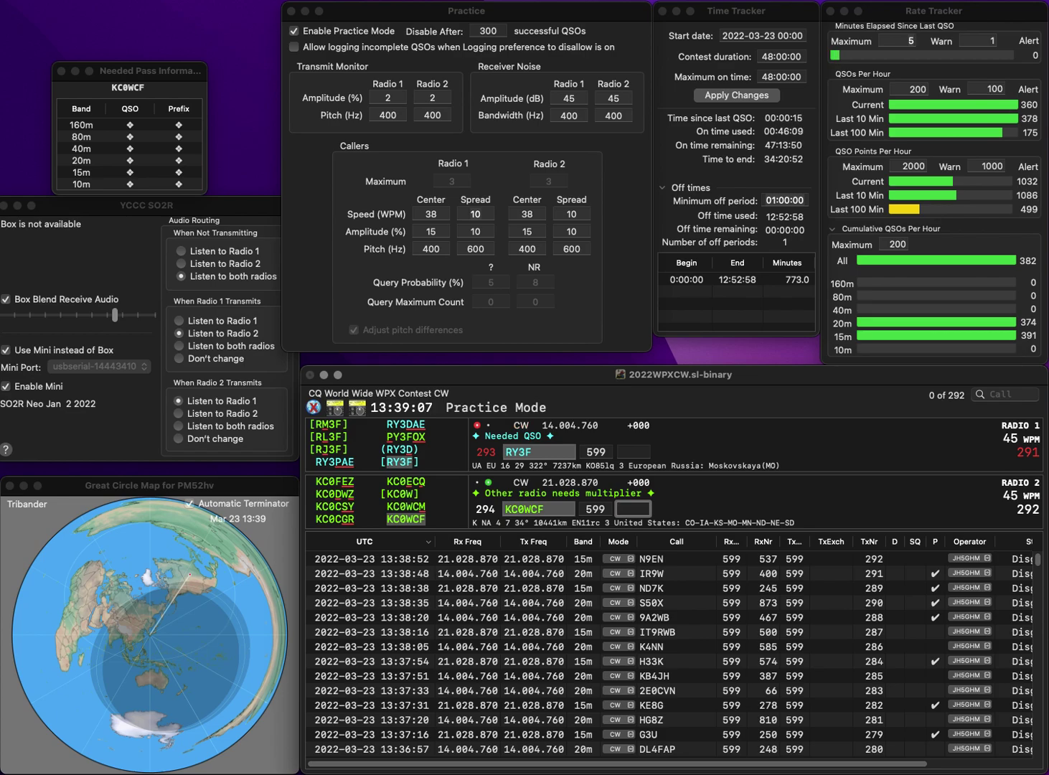
{"action": "type", "text": "5"}
{"action": "key", "text": "Return"}
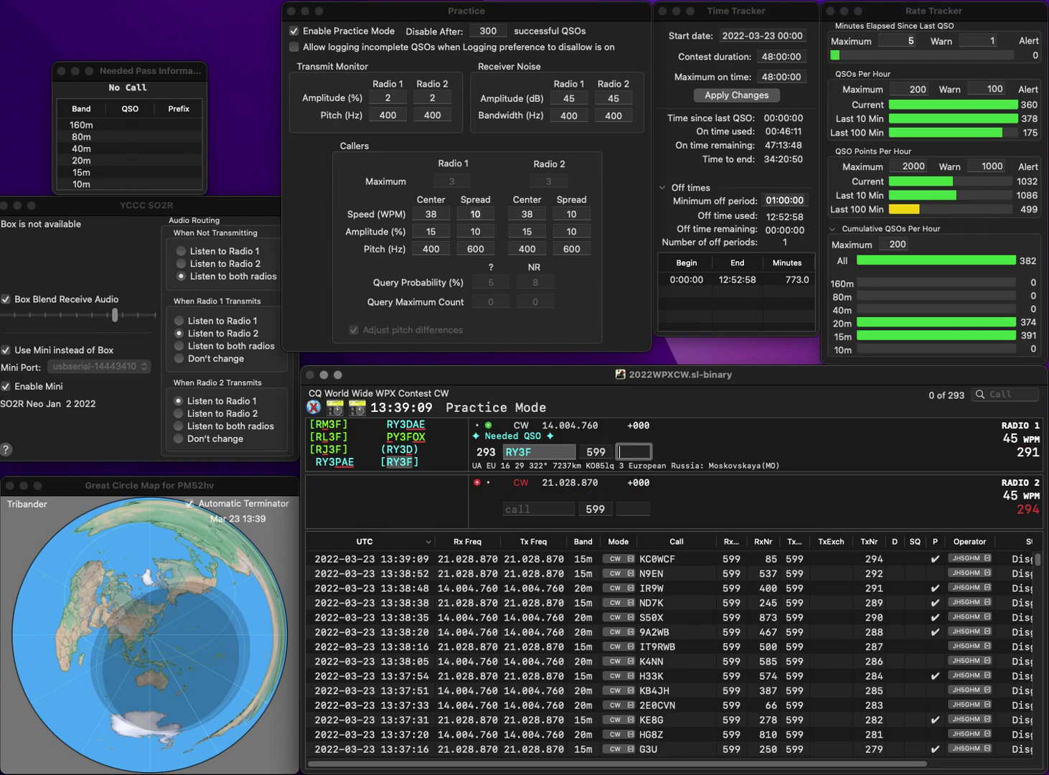
{"action": "type", "text": "617"}
{"action": "type", "text": "N7IQ"}
{"action": "key", "text": "Left"}
{"action": "key", "text": "Left"}
{"action": "type", "text": "7"}
{"action": "key", "text": "Left"}
{"action": "key", "text": "Left"}
{"action": "type", "text": "K"}
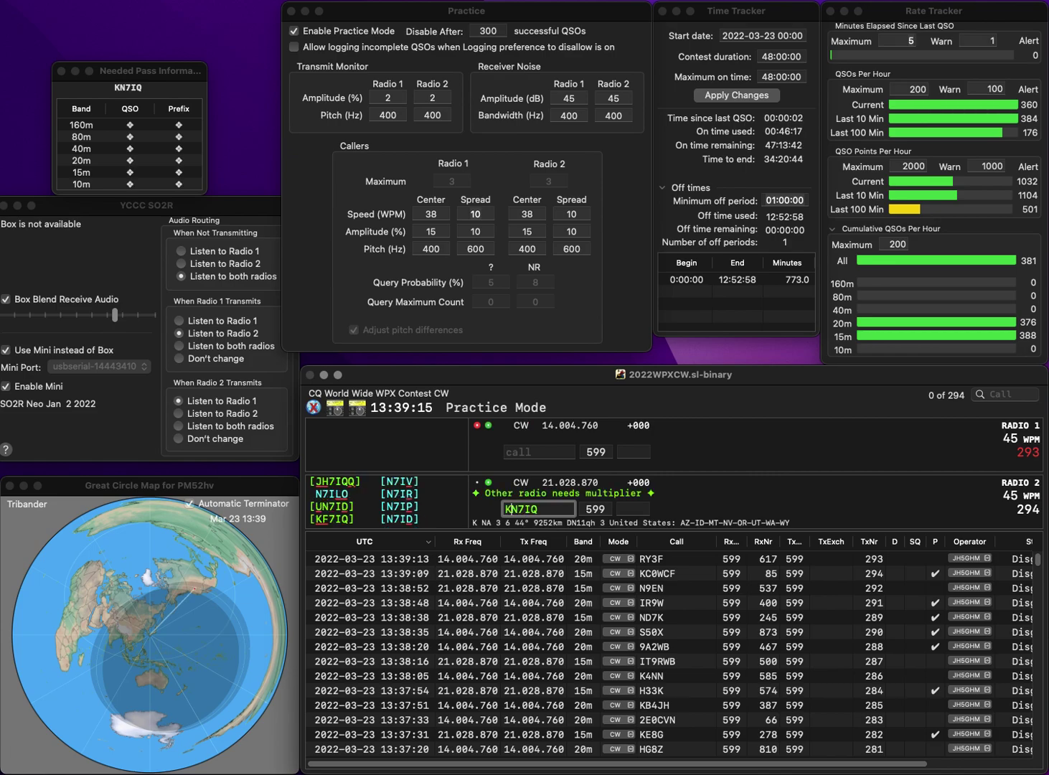
{"action": "key", "text": "Right"}
{"action": "key", "text": "Right"}
{"action": "key", "text": "BackSpace"}
{"action": "type", "text": "6"}
{"action": "key", "text": "Return"}
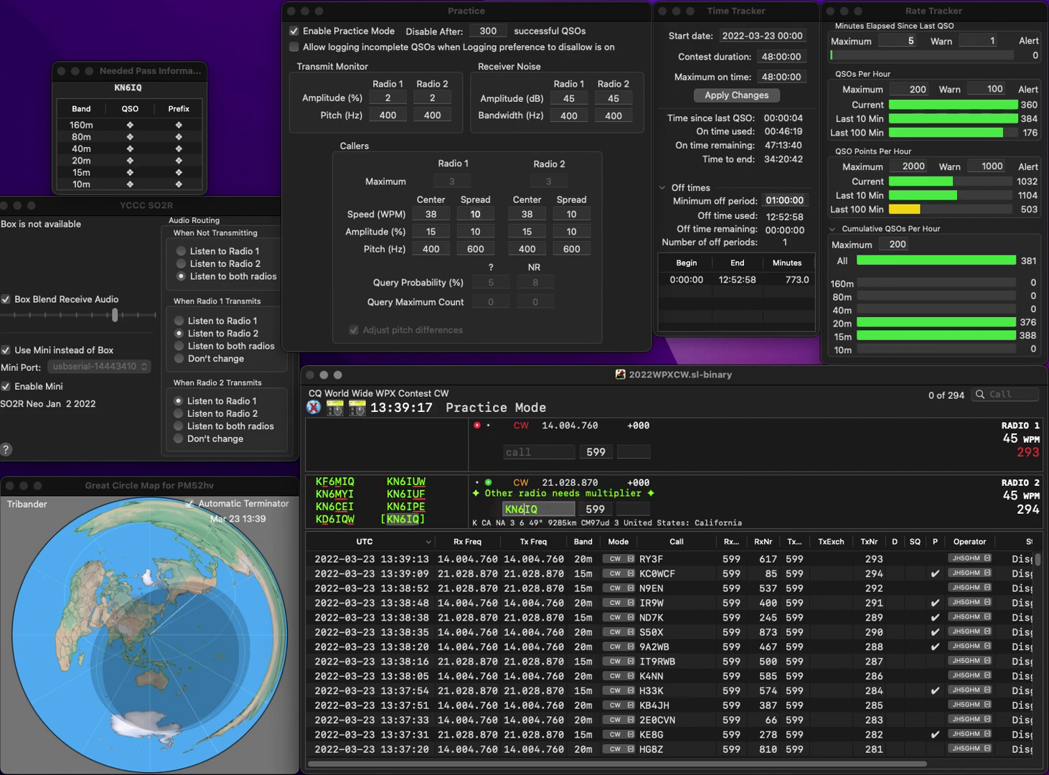
{"action": "type", "text": "EA"}
{"action": "key", "text": "BackSpace"}
{"action": "type", "text": "W1"}
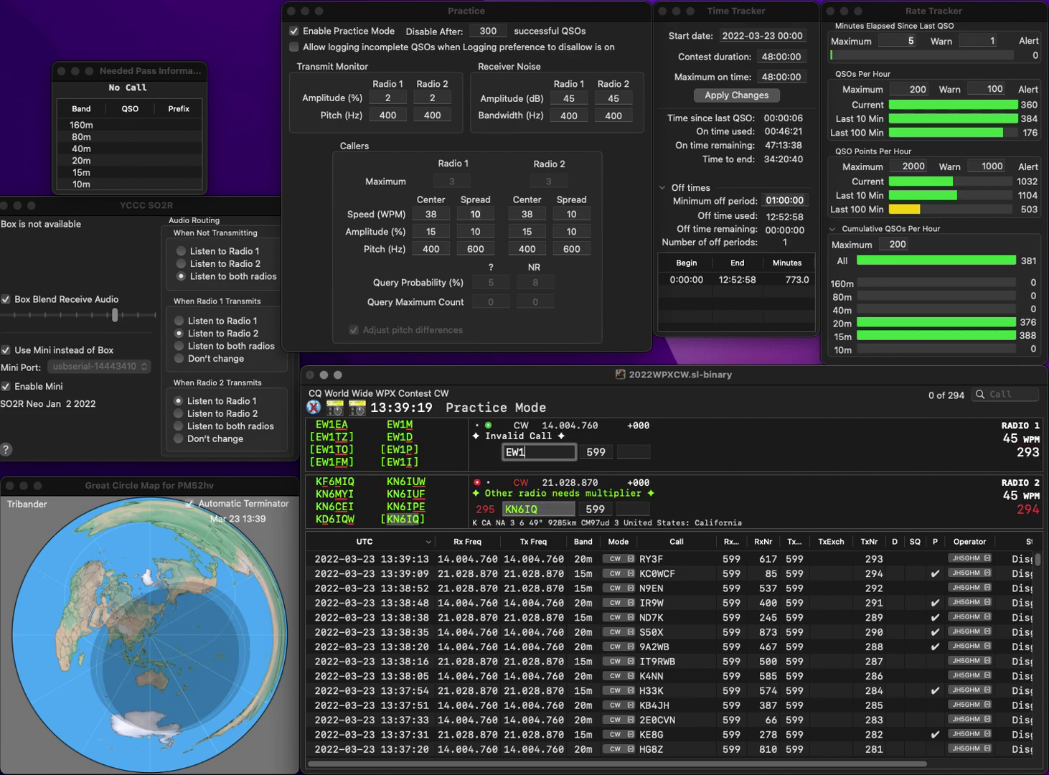
{"action": "type", "text": "AFM"}
{"action": "key", "text": "Return"}
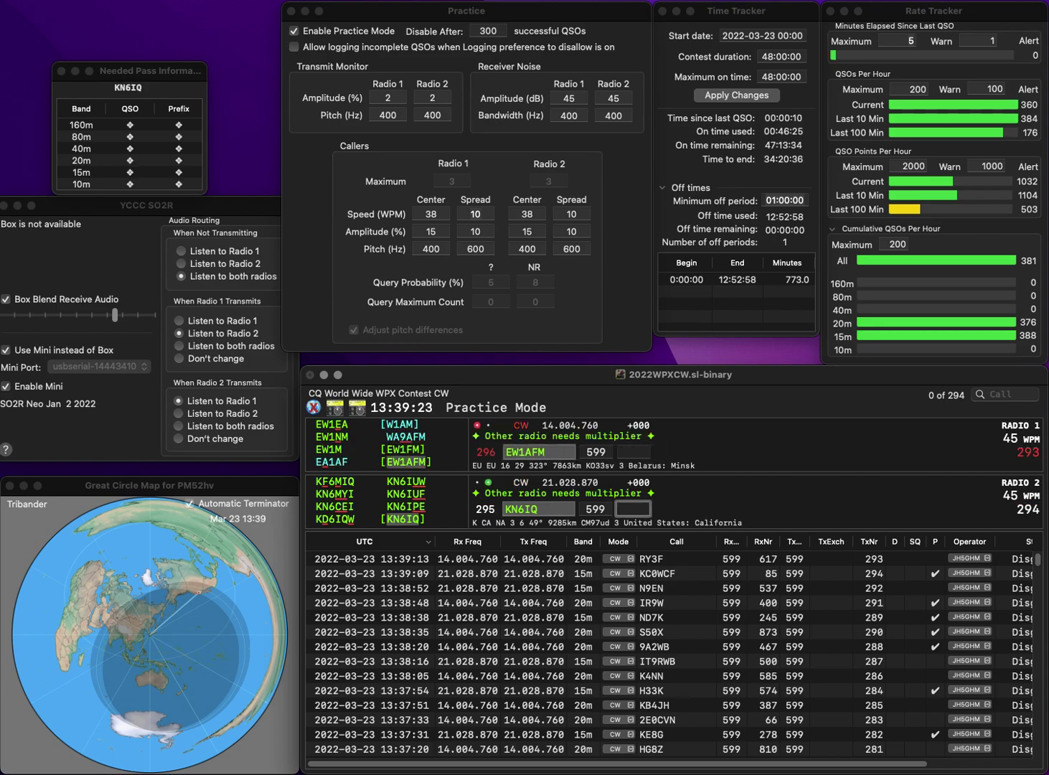
{"action": "type", "text": "587"}
{"action": "key", "text": "Return"}
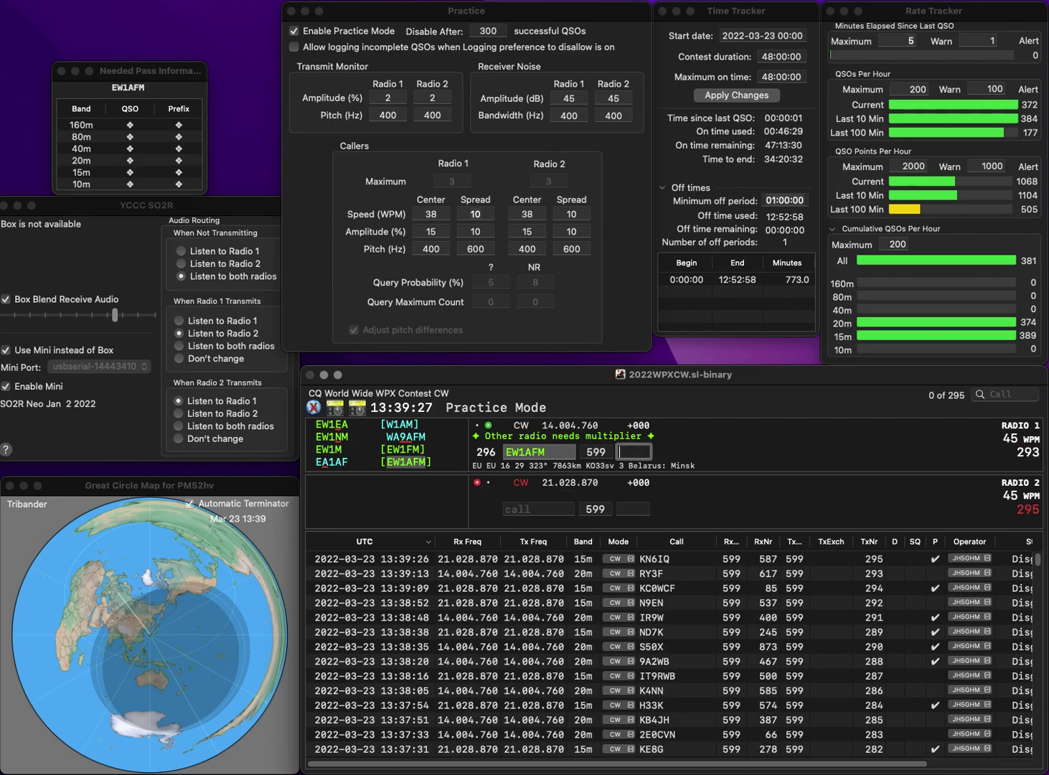
{"action": "type", "text": "5"}
{"action": "key", "text": "Return"}
{"action": "type", "text": "K"}
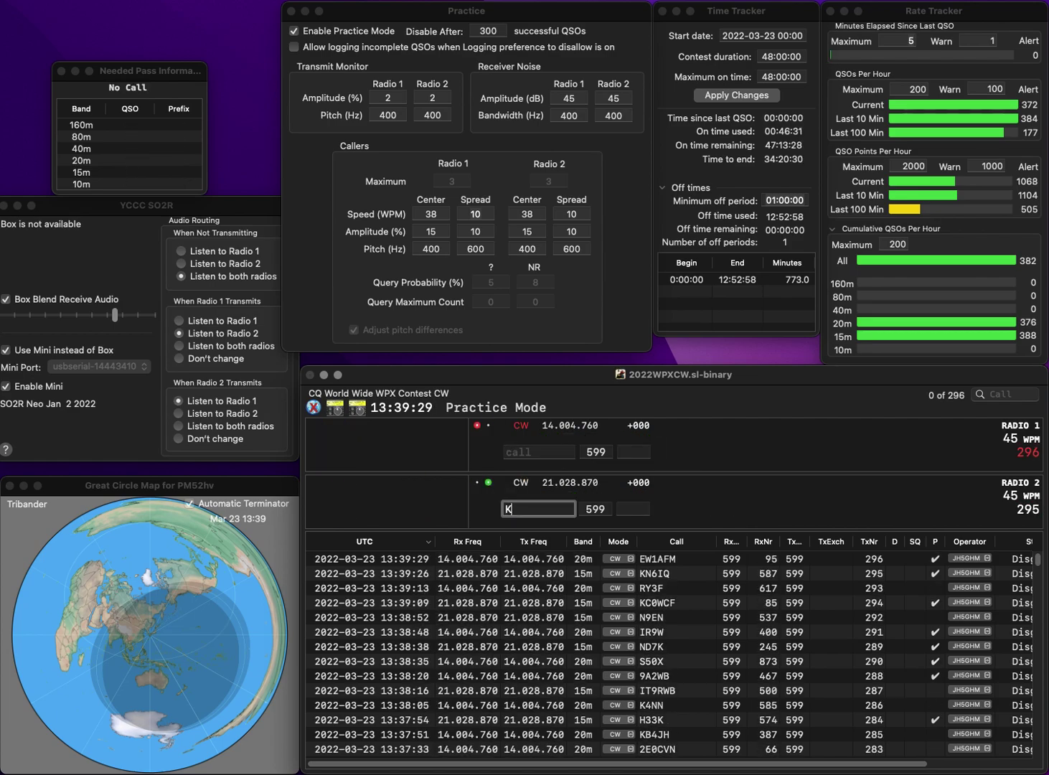
{"action": "type", "text": "2MZ"}
{"action": "key", "text": "Return"}
{"action": "type", "text": "N9XIM"}
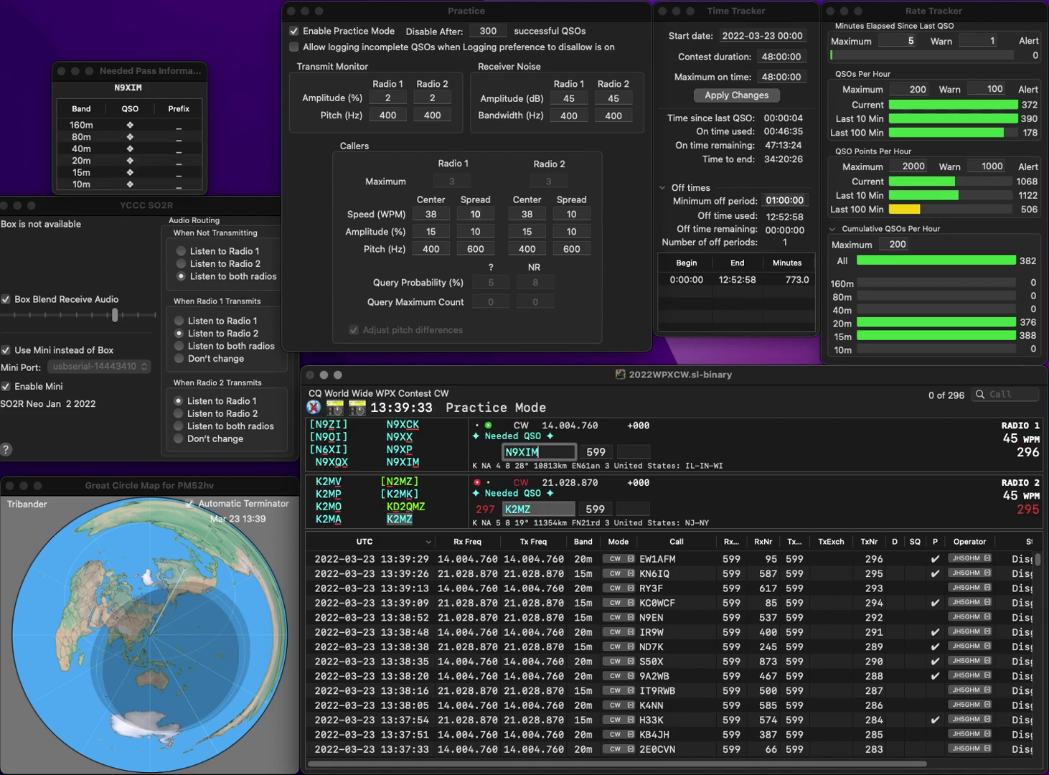
{"action": "key", "text": "Return"}
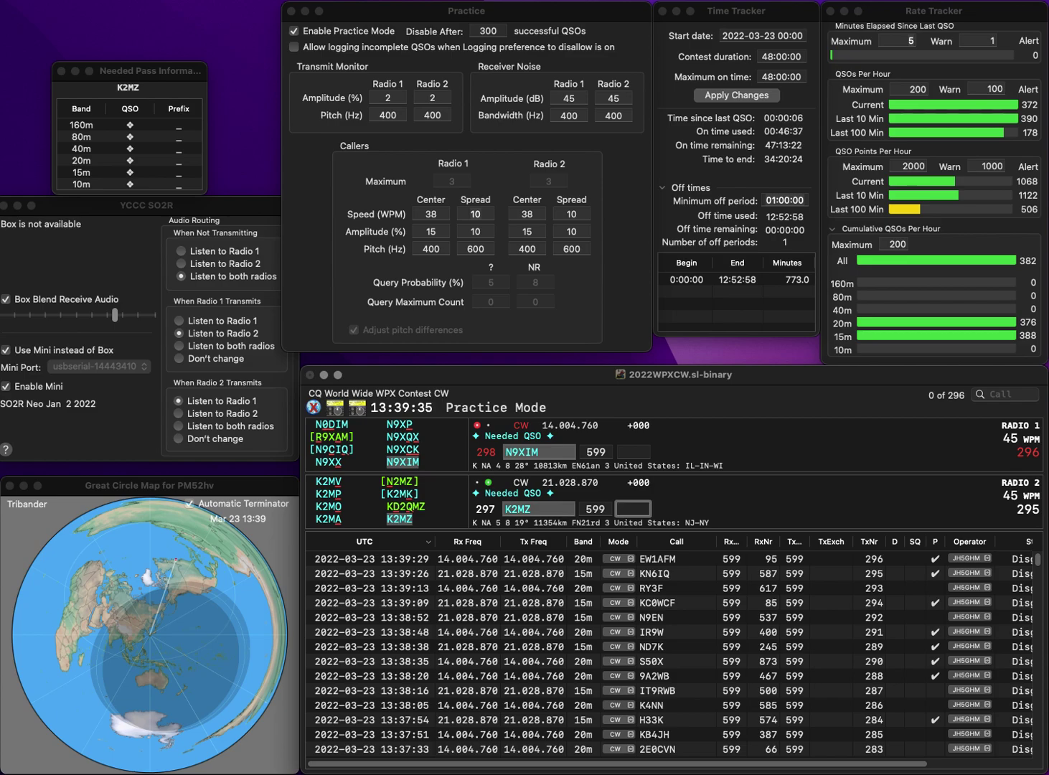
Log K2MZ on Radio 2 with received number 661 and N9XIM on Radio 1 with received number 233.
{"action": "type", "text": "6"}
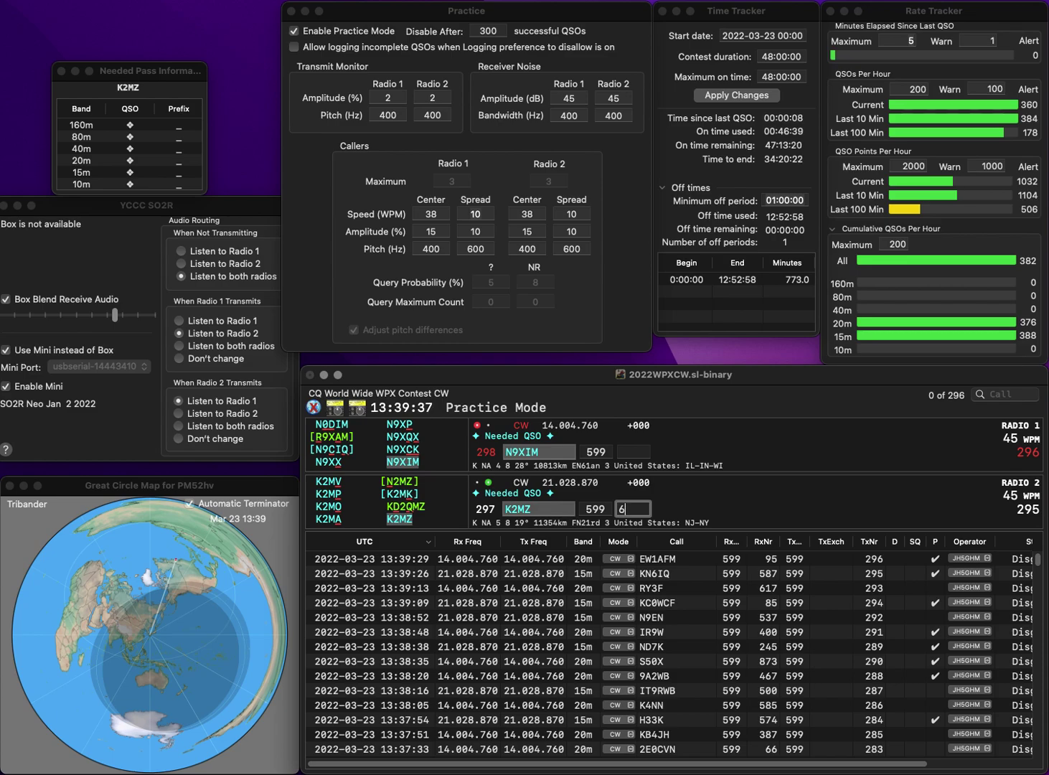
{"action": "type", "text": "61"}
{"action": "key", "text": "Return"}
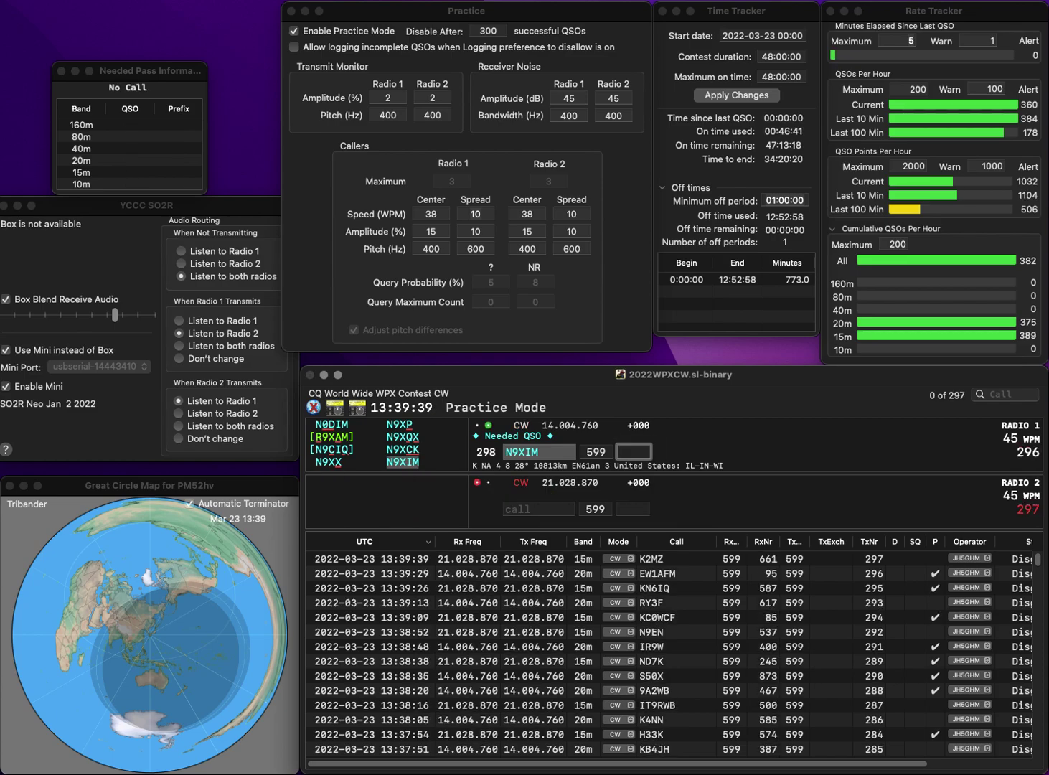
{"action": "type", "text": "233"}
{"action": "key", "text": "Return"}
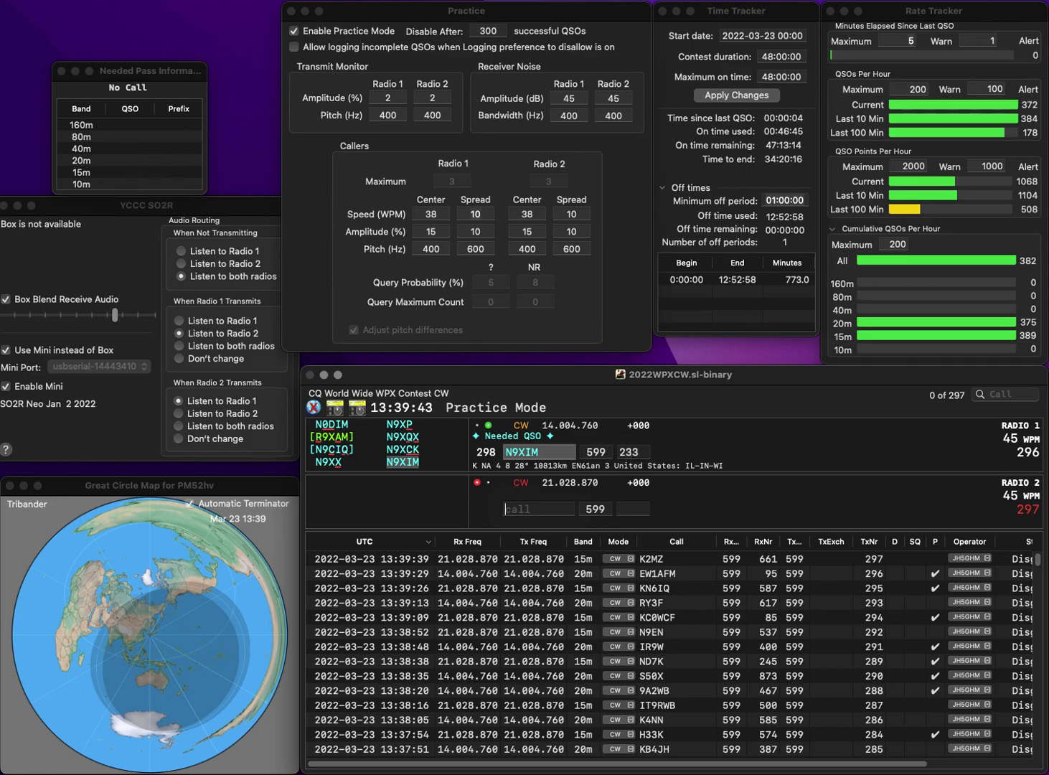
Copy the call EA6AJ on Radio 2 and the partial call WYMC on Radio 1 and answer both callers.
{"action": "type", "text": "EA6AJ"}
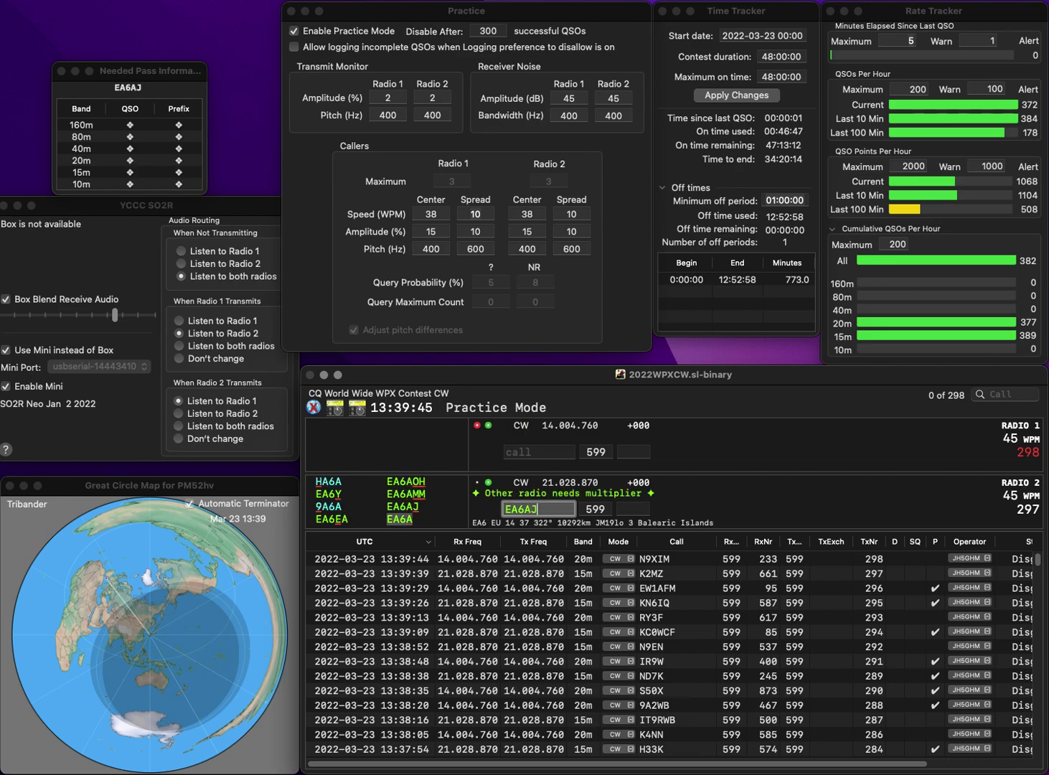
{"action": "key", "text": "Return"}
{"action": "type", "text": "J"}
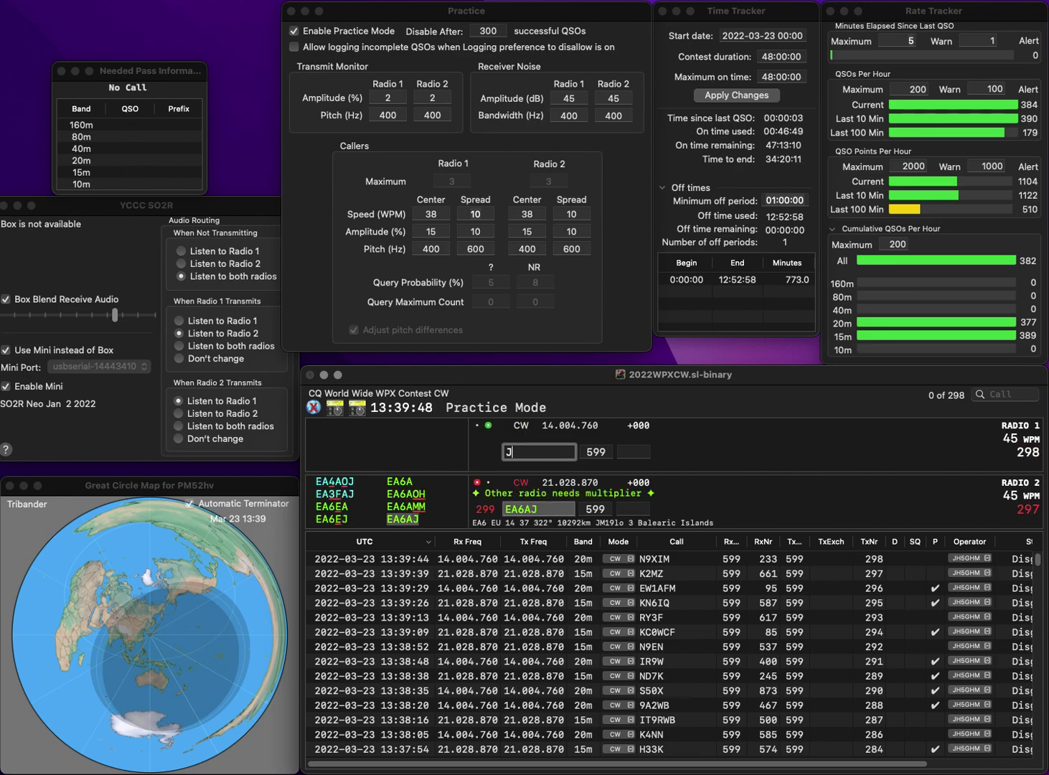
{"action": "type", "text": "CYMC"}
{"action": "key", "text": "Left"}
{"action": "key", "text": "Left"}
{"action": "key", "text": "Left"}
{"action": "key", "text": "BackSpace"}
{"action": "key", "text": "Return"}
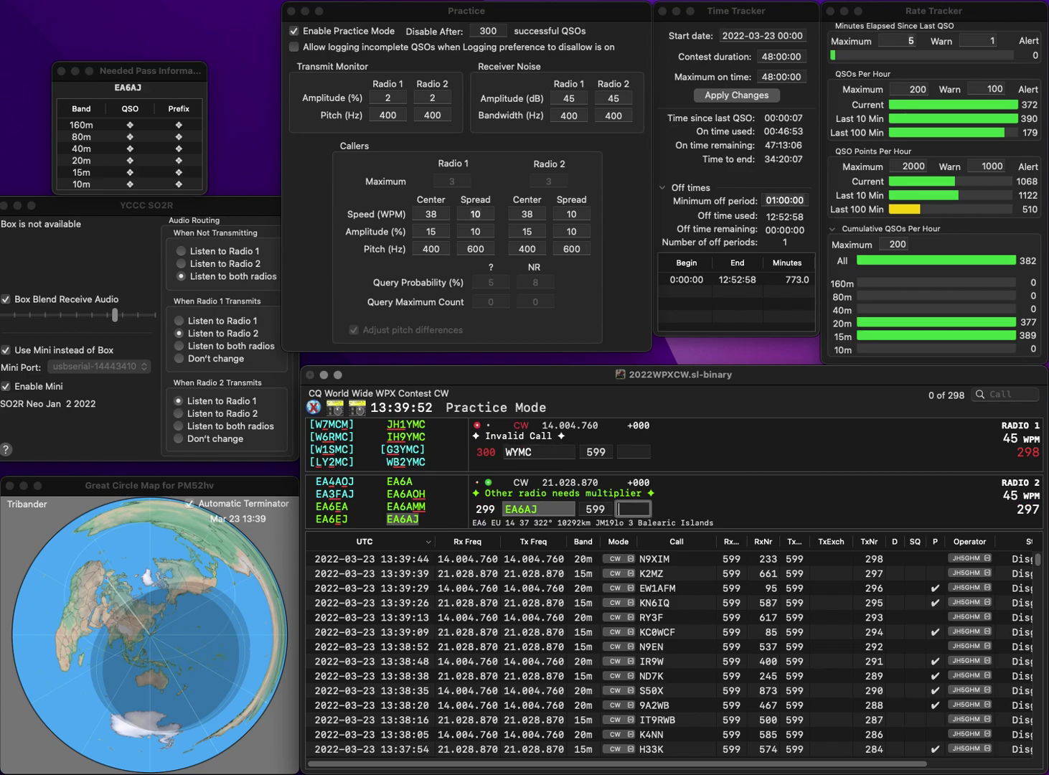
{"action": "type", "text": "447"}
{"action": "key", "text": "Return"}
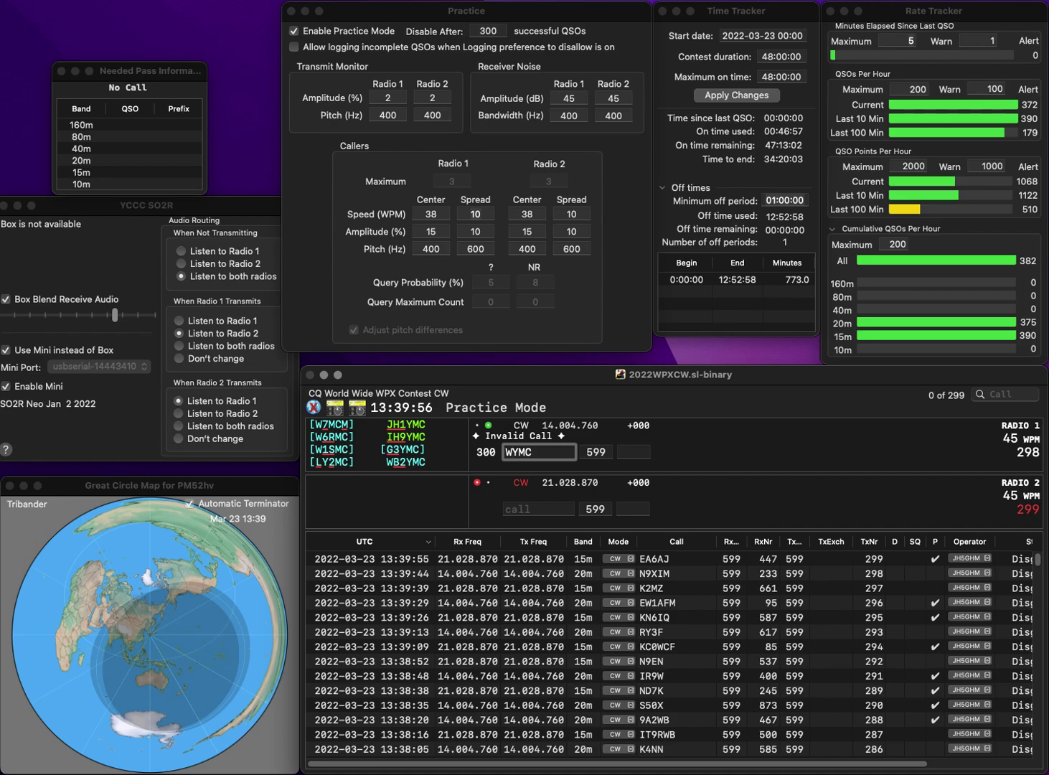
{"action": "type", "text": "B2"}
{"action": "key", "text": "Return"}
Copy the partial call 1SR on Radio 2, complete it as LY1SR and answer the caller.
{"action": "type", "text": "L"}
{"action": "type", "text": "1SR"}
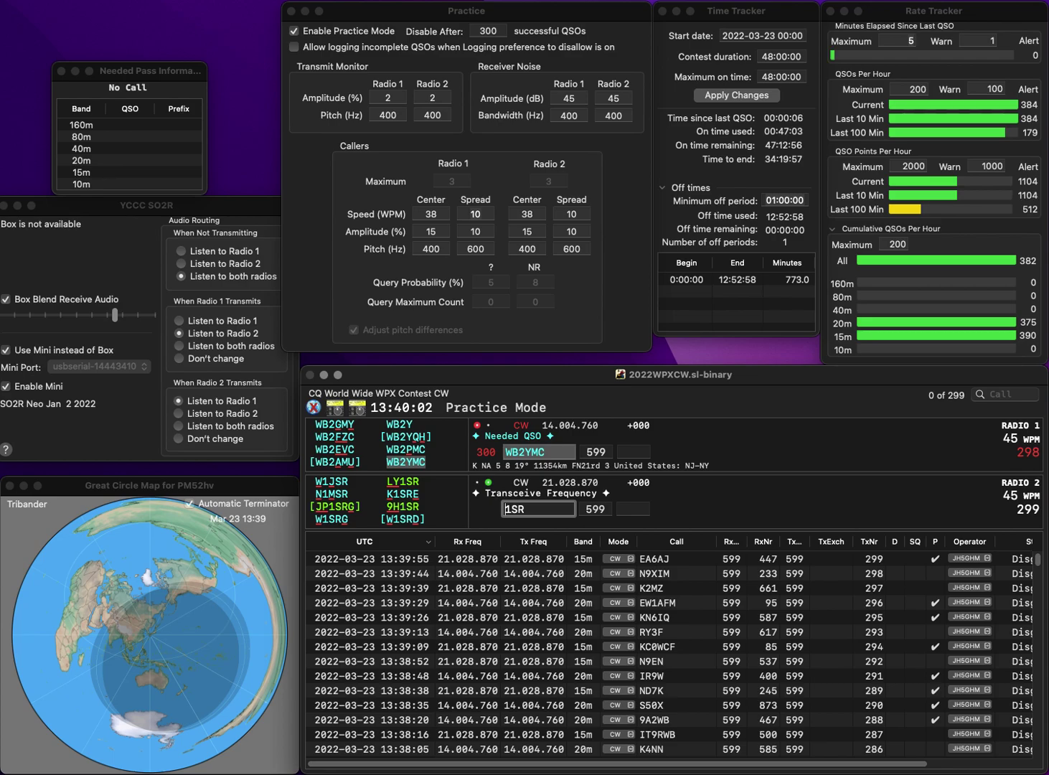
{"action": "key", "text": "Home"}
{"action": "type", "text": "LY"}
{"action": "key", "text": "Return"}
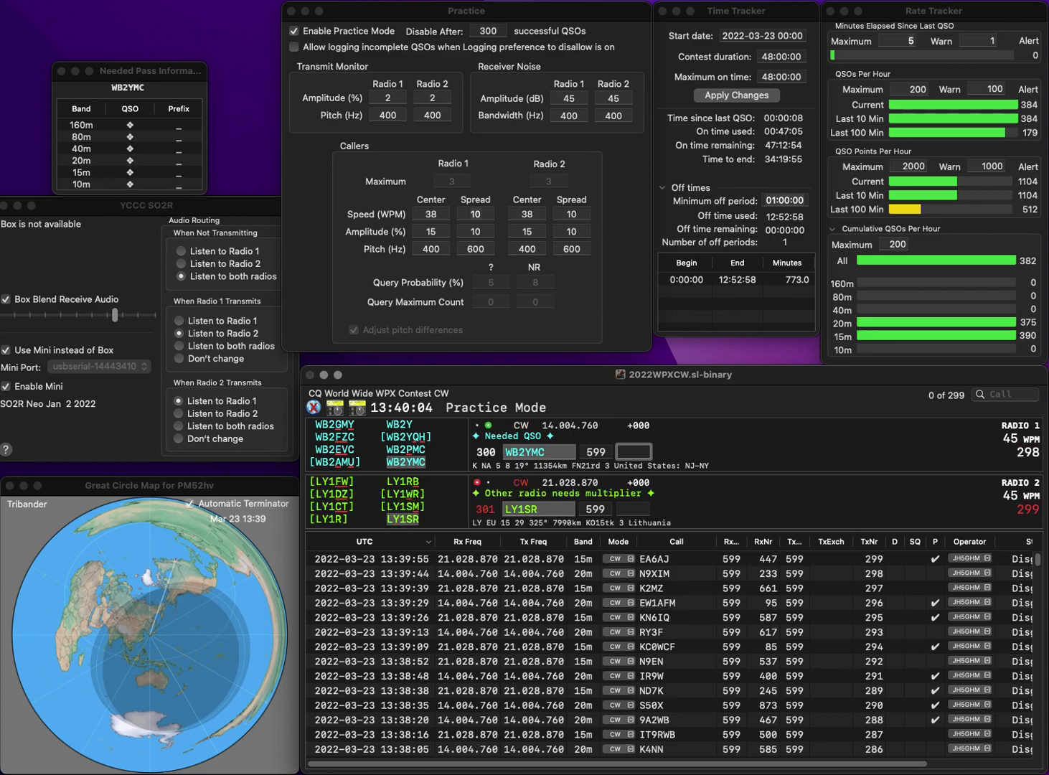
{"action": "type", "text": "899"}
{"action": "key", "text": "Return"}
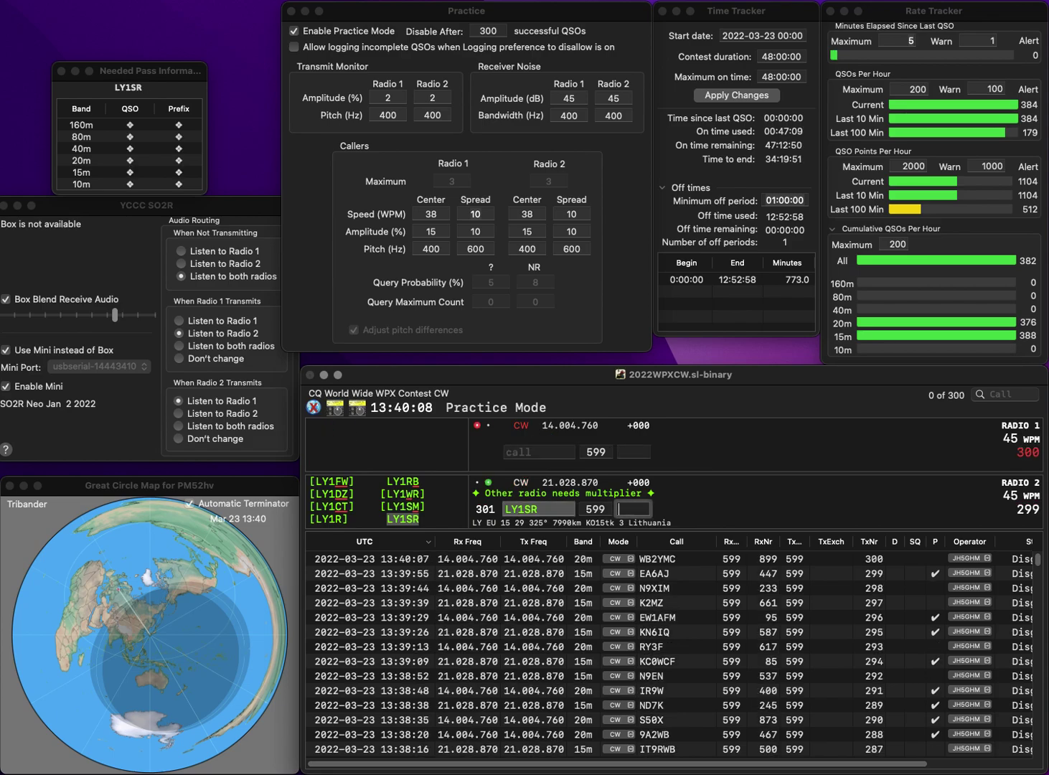
Correct the Radio 2 call to LW1SR and answer it again, and copy and answer PY2NZ on Radio 1.
{"action": "left_click", "coordinate": [506, 509]}
{"action": "key", "text": "Delete"}
{"action": "type", "text": "w"}
{"action": "key", "text": "Return"}
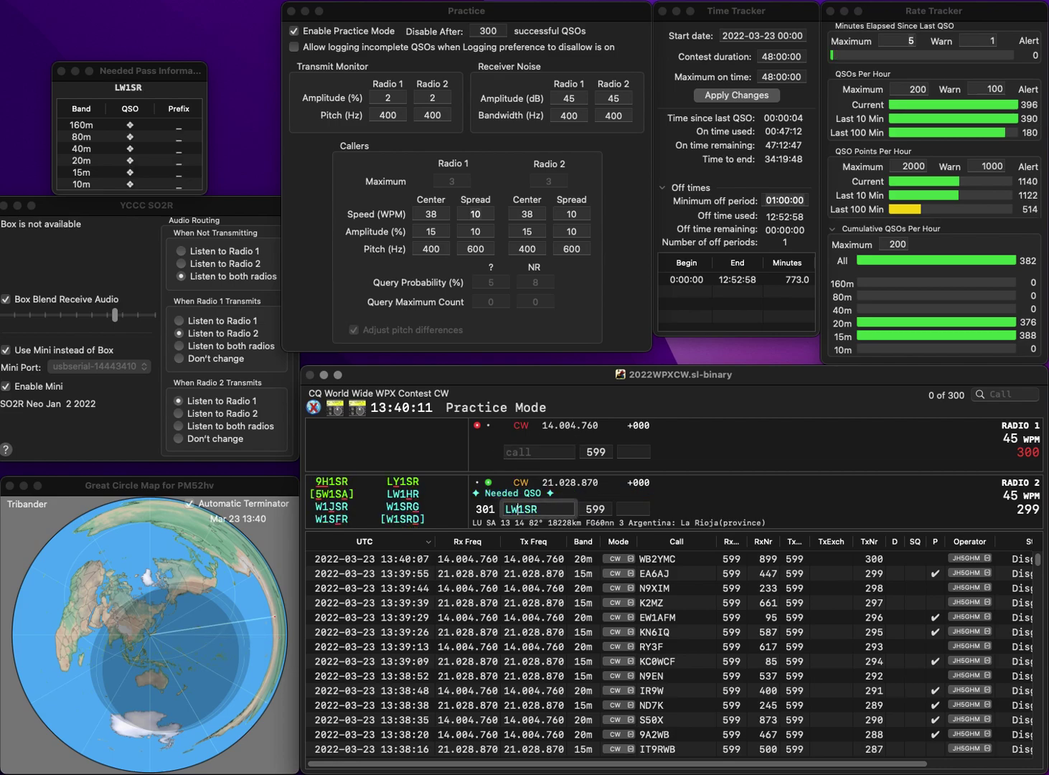
{"action": "type", "text": "PY2NZ"}
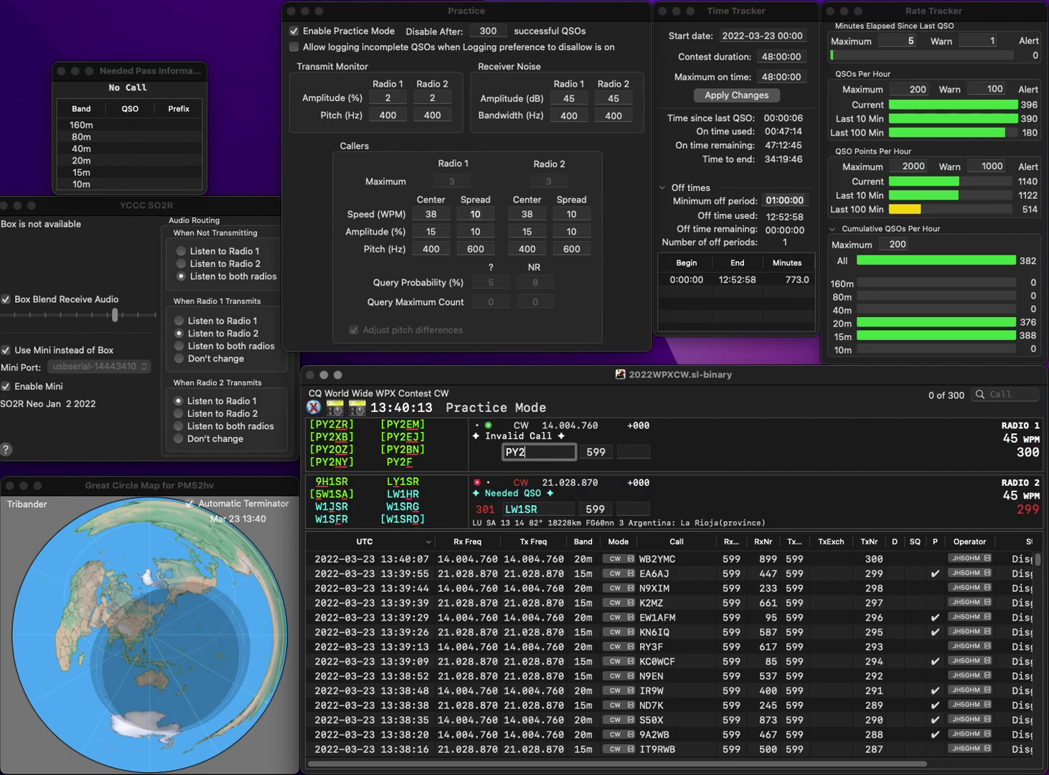
{"action": "key", "text": "Return"}
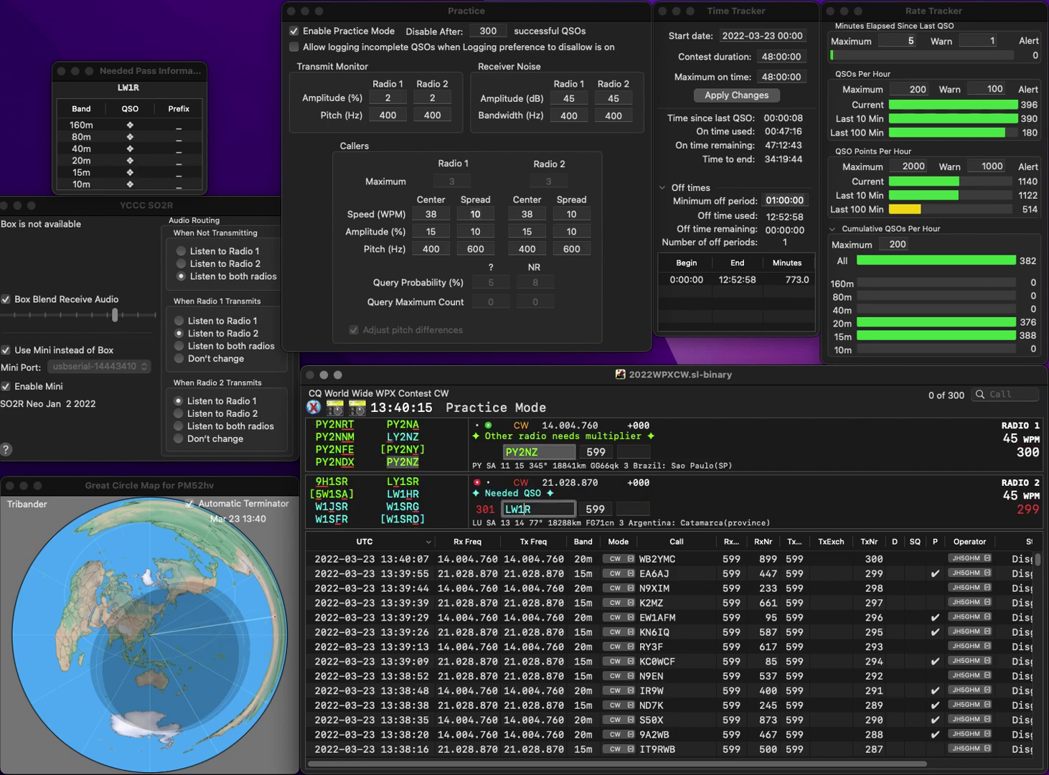
Correct the Radio 2 call to LW1HR, answer it again and return to the Radio 1 exchange with PY2NZ.
{"action": "key", "text": "Right"}
{"action": "key", "text": "Delete"}
{"action": "type", "text": "h"}
{"action": "key", "text": "space"}
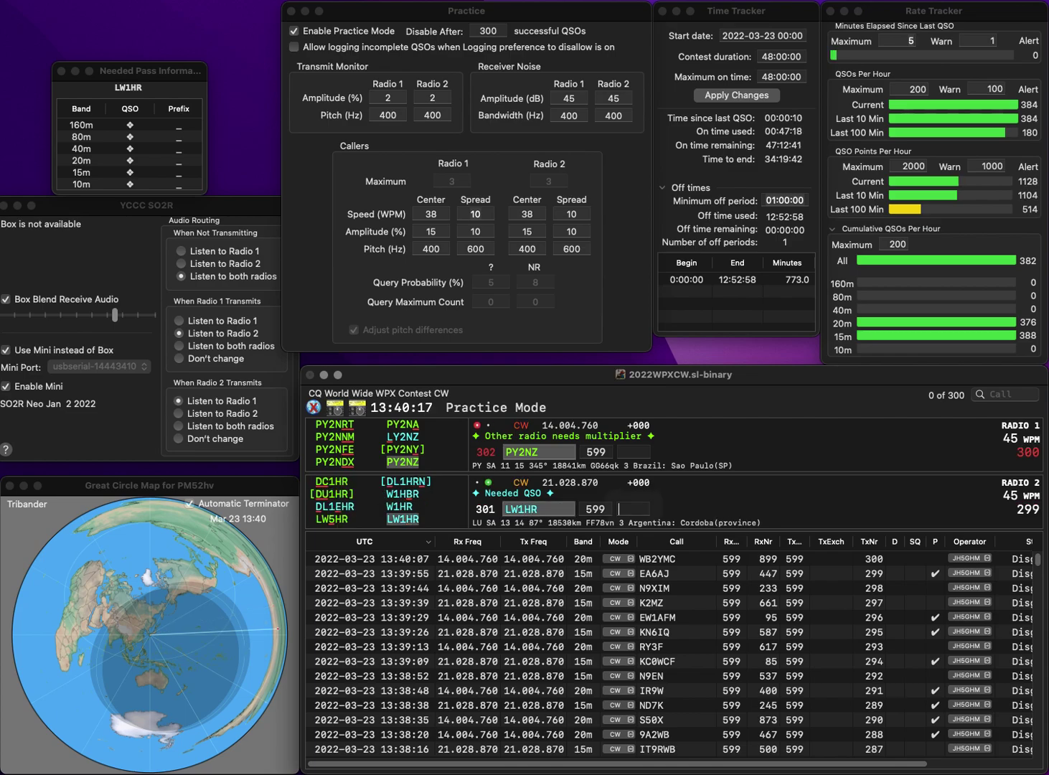
{"action": "key", "text": "Up"}
{"action": "key", "text": "space"}
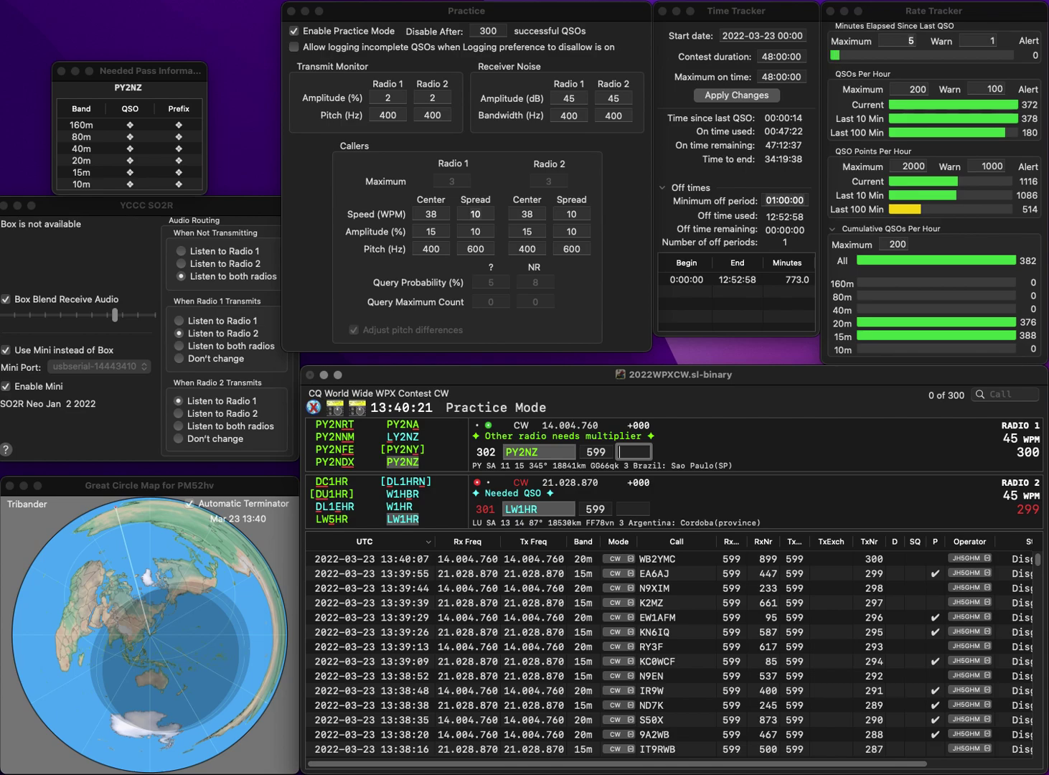
Log PY2NZ on Radio 1 with received number 584 and LW1HR on Radio 2 with received number 560.
{"action": "type", "text": "504"}
{"action": "key", "text": "Return"}
{"action": "key", "text": "Down"}
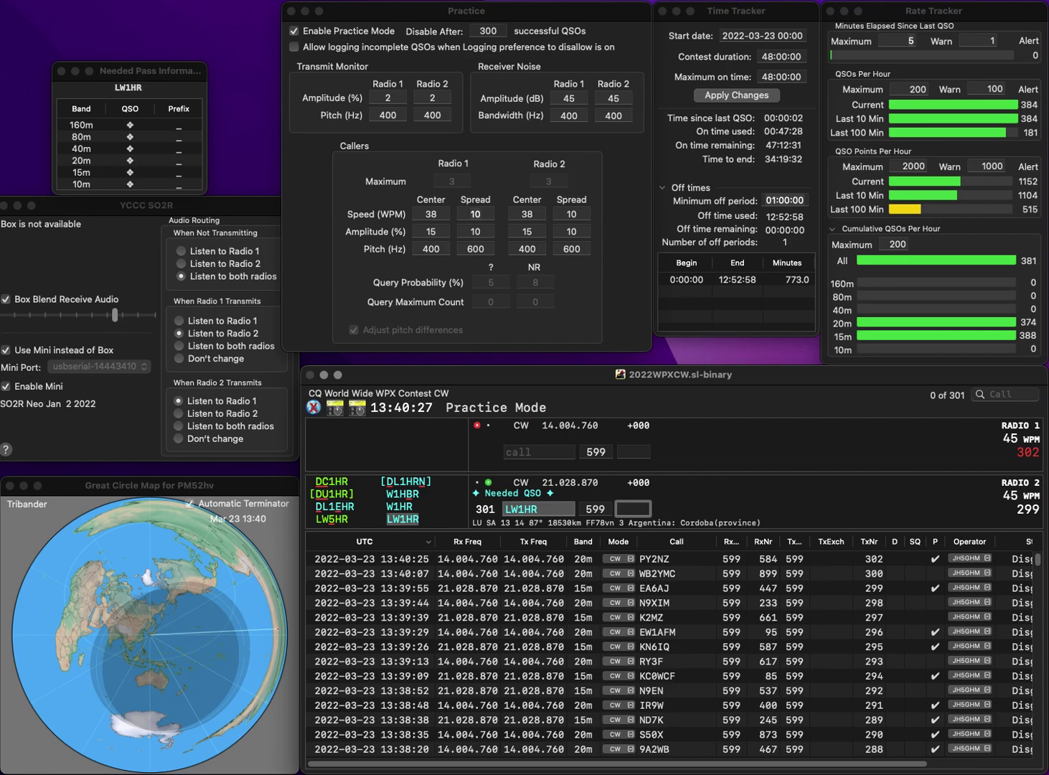
{"action": "type", "text": "560"}
{"action": "key", "text": "Return"}
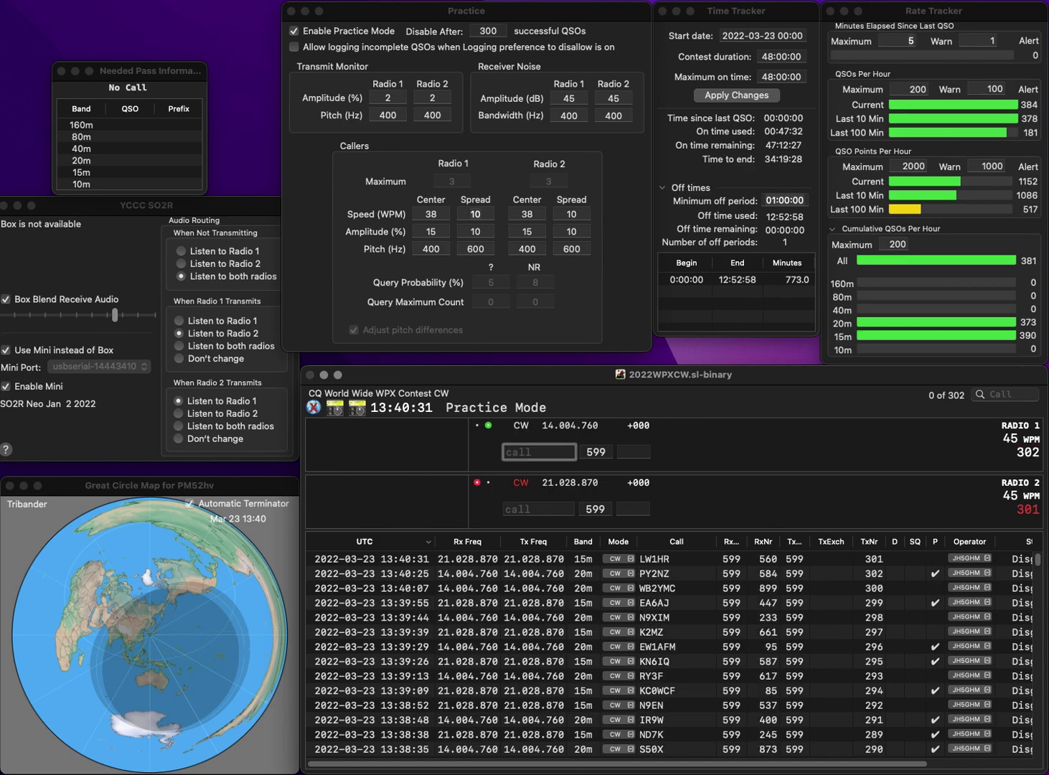
{"action": "type", "text": "OK2MZ"}
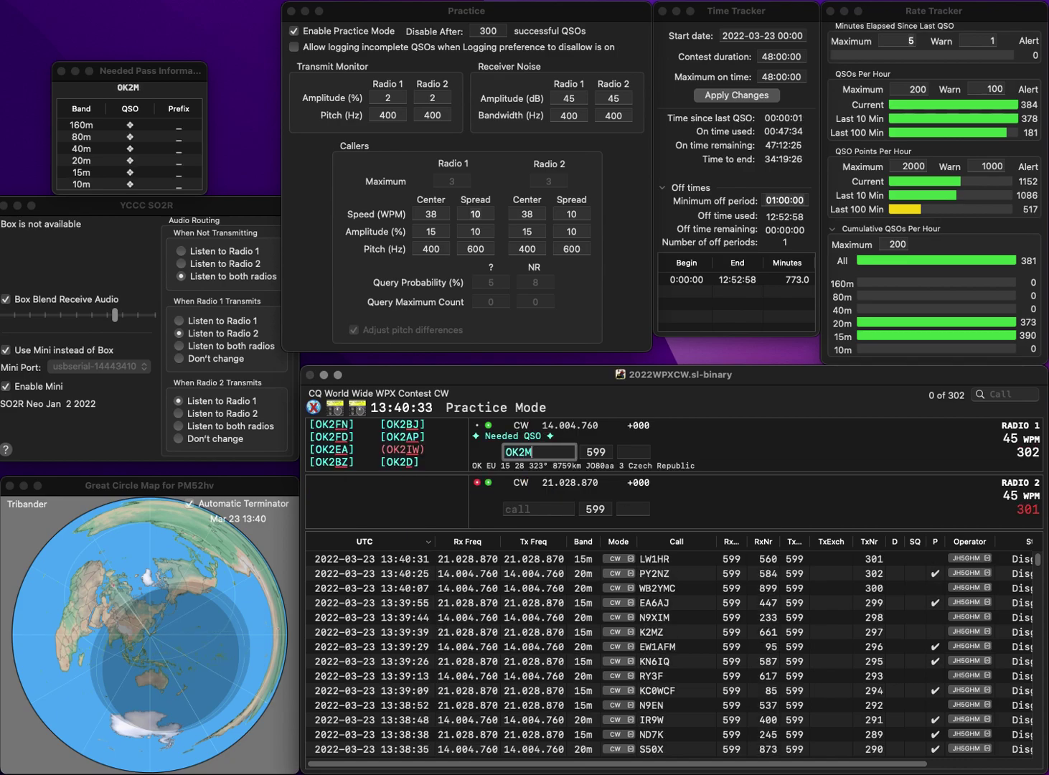
{"action": "key", "text": "Return"}
{"action": "type", "text": "JA2PNA"}
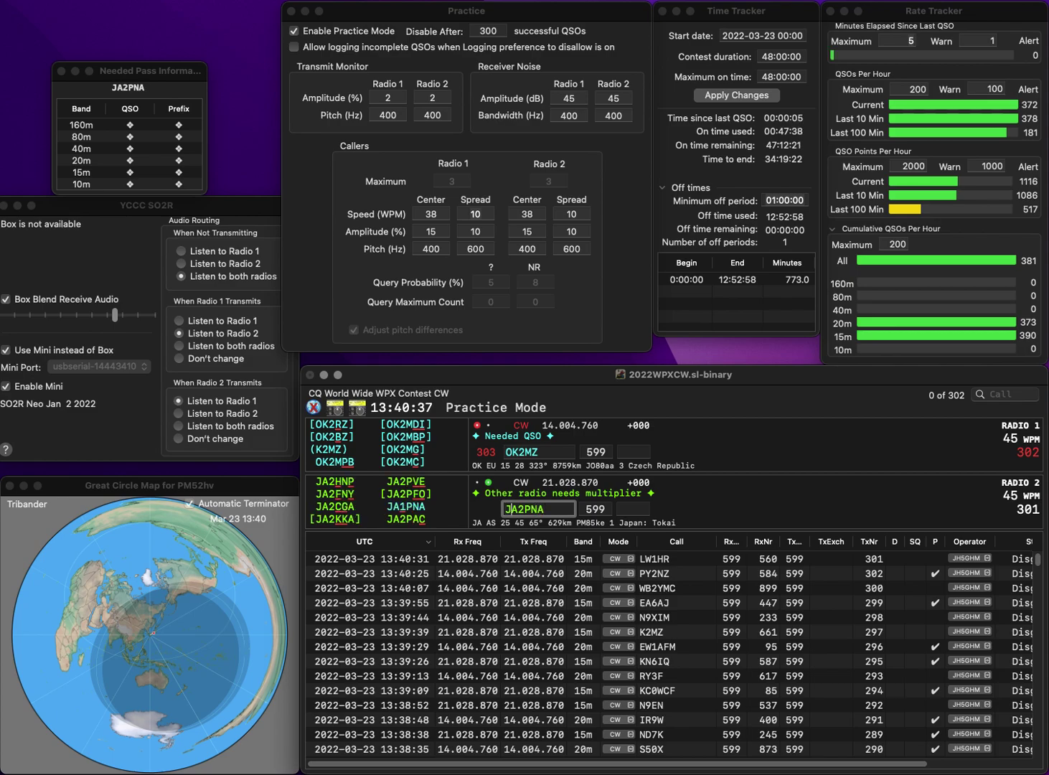
{"action": "key", "text": "Right"}
{"action": "key", "text": "Right"}
{"action": "key", "text": "BackSpace"}
{"action": "type", "text": "1"}
{"action": "key", "text": "Return"}
{"action": "left_click", "coordinate": [538, 452]}
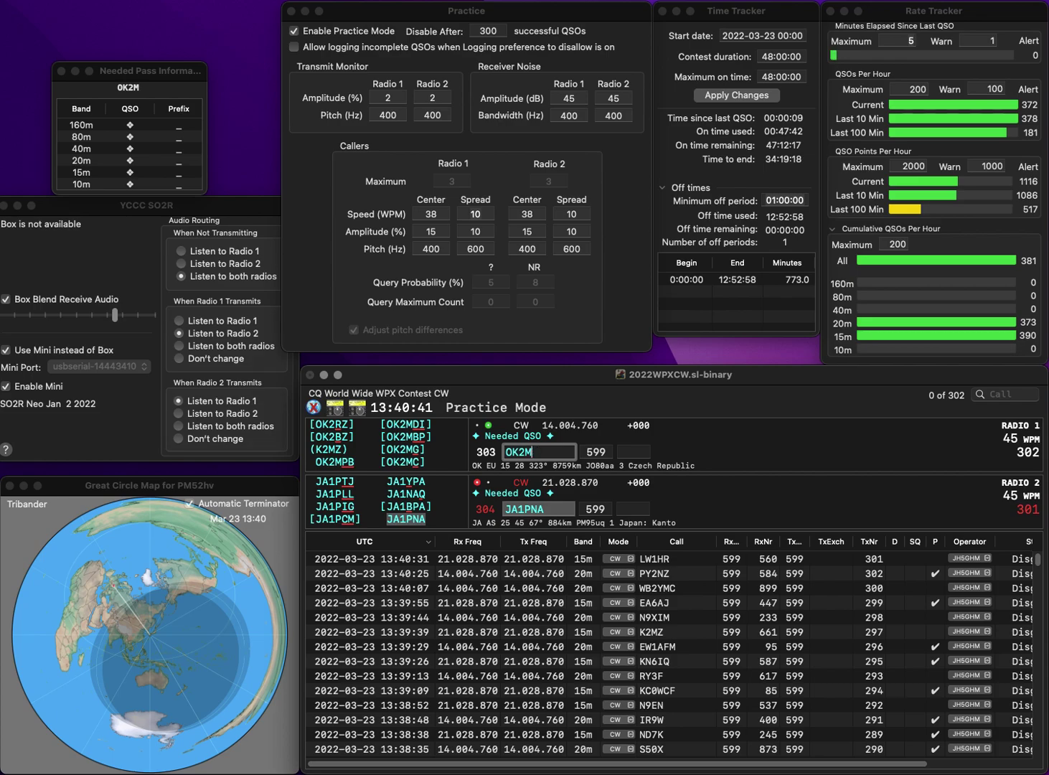
{"action": "type", "text": "G"}
{"action": "key", "text": "Return"}
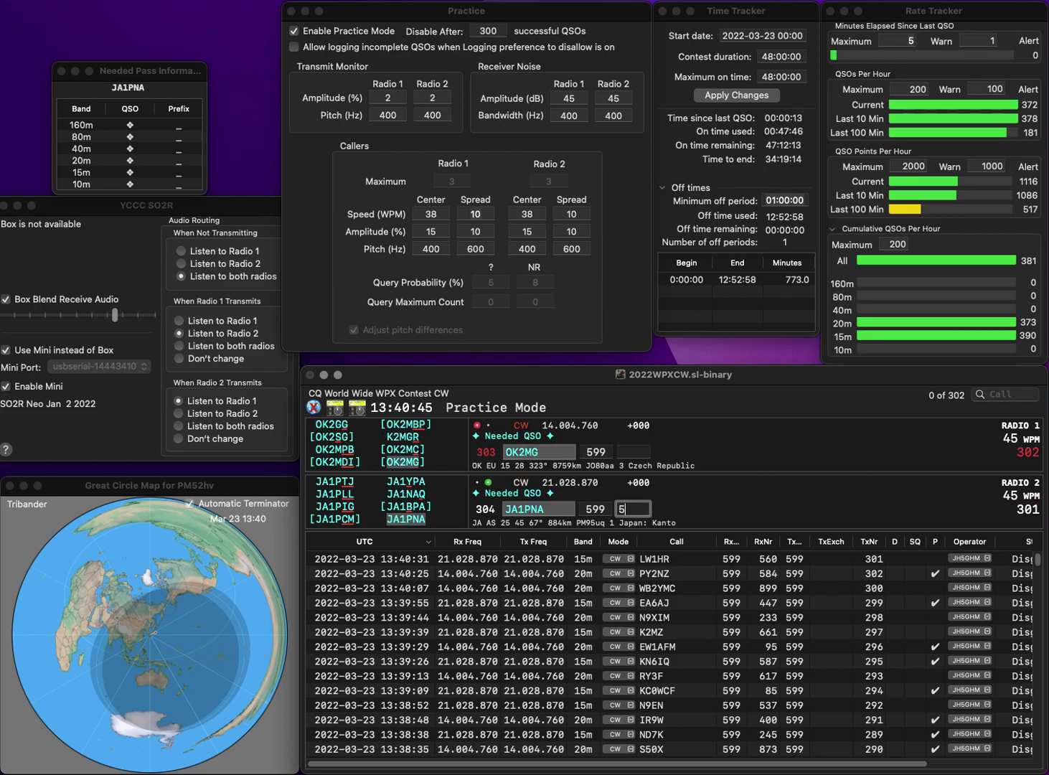
{"action": "type", "text": "500"}
{"action": "key", "text": "Return"}
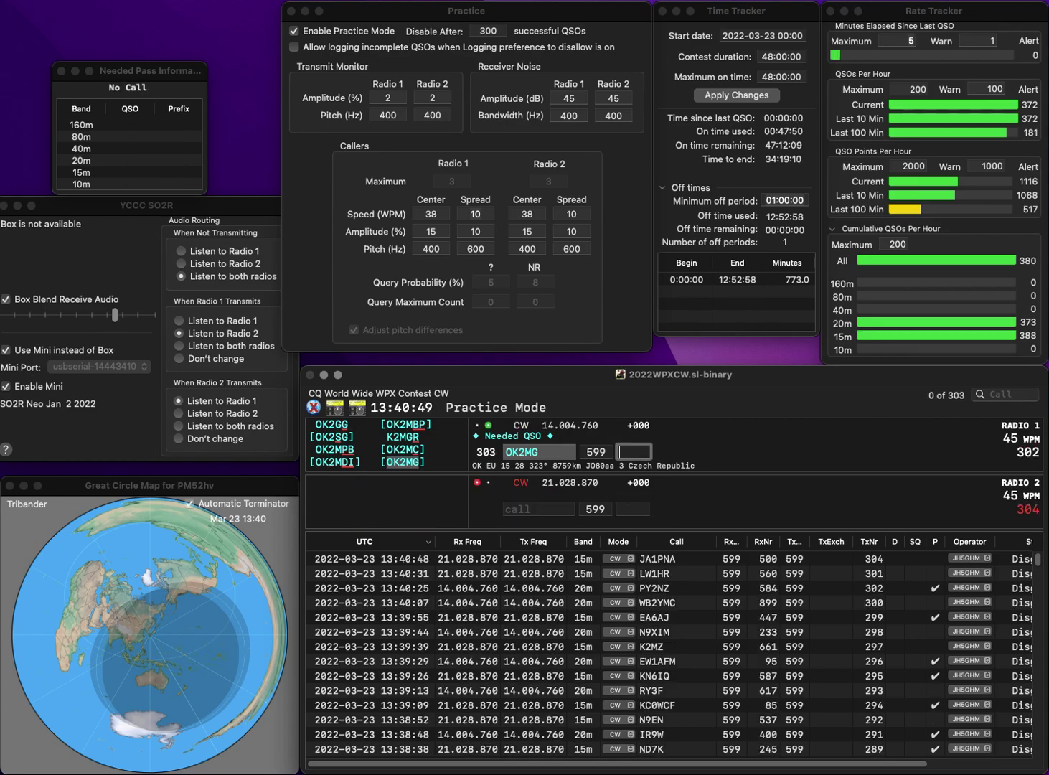
{"action": "type", "text": "207"}
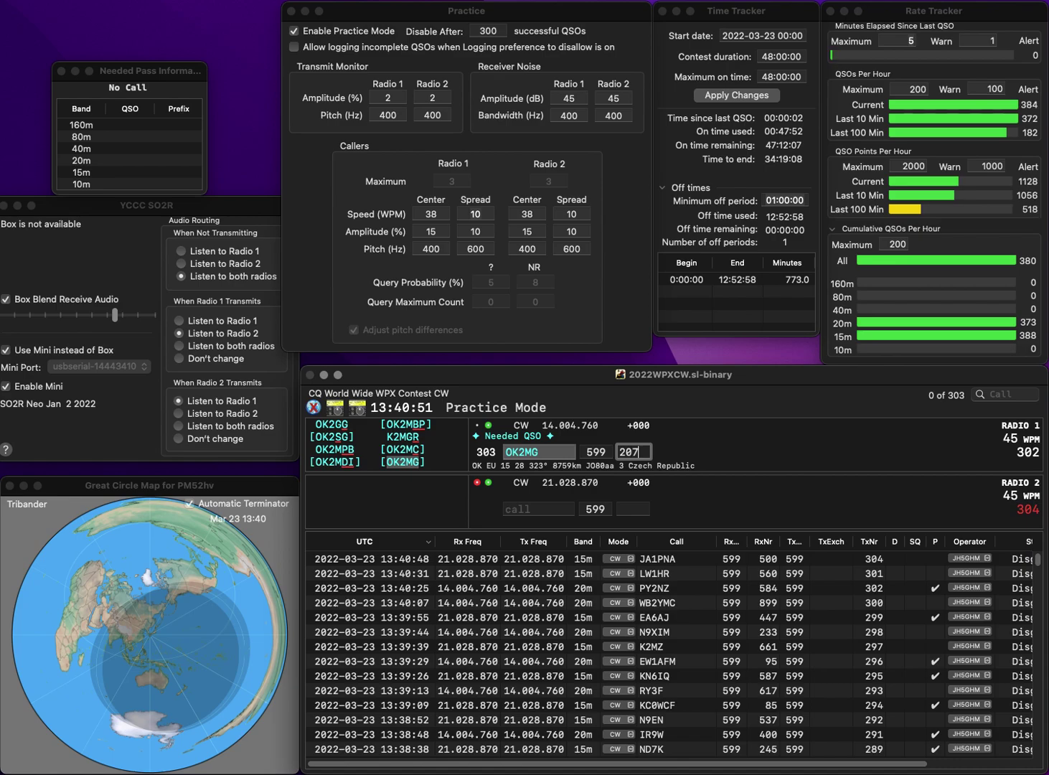
{"action": "key", "text": "Return"}
Copy the partial calls FAT on Radio 2 and JH2 on Radio 1 and answer both callers.
{"action": "type", "text": "FAT"}
{"action": "key", "text": "Return"}
{"action": "type", "text": "K"}
{"action": "key", "text": "BackSpace"}
{"action": "type", "text": "JH2"}
{"action": "key", "text": "Return"}
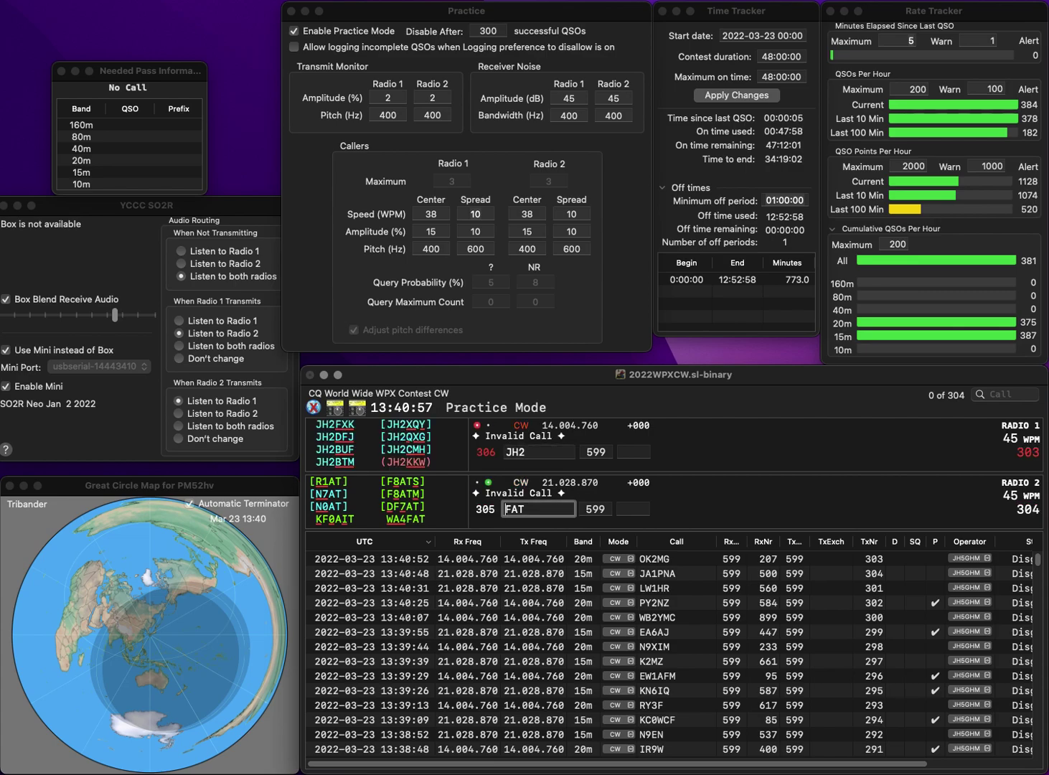
{"action": "type", "text": "WA4"}
{"action": "key", "text": "Return"}
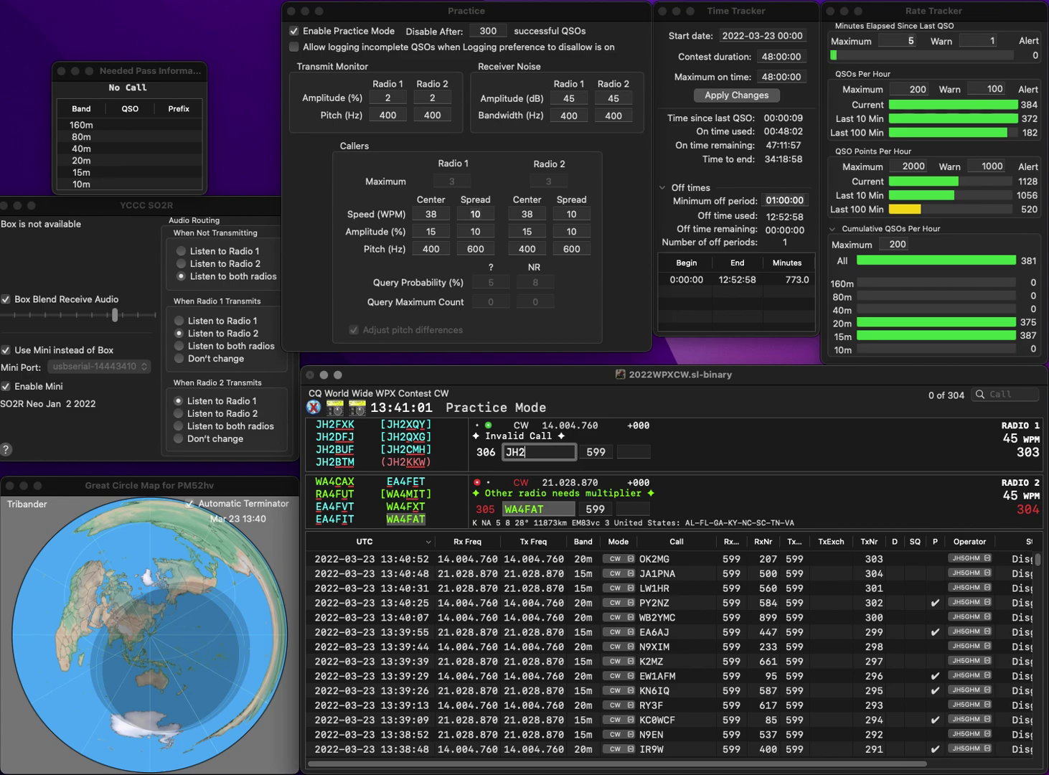
{"action": "key", "text": "BackSpace"}
{"action": "type", "text": "1BHW"}
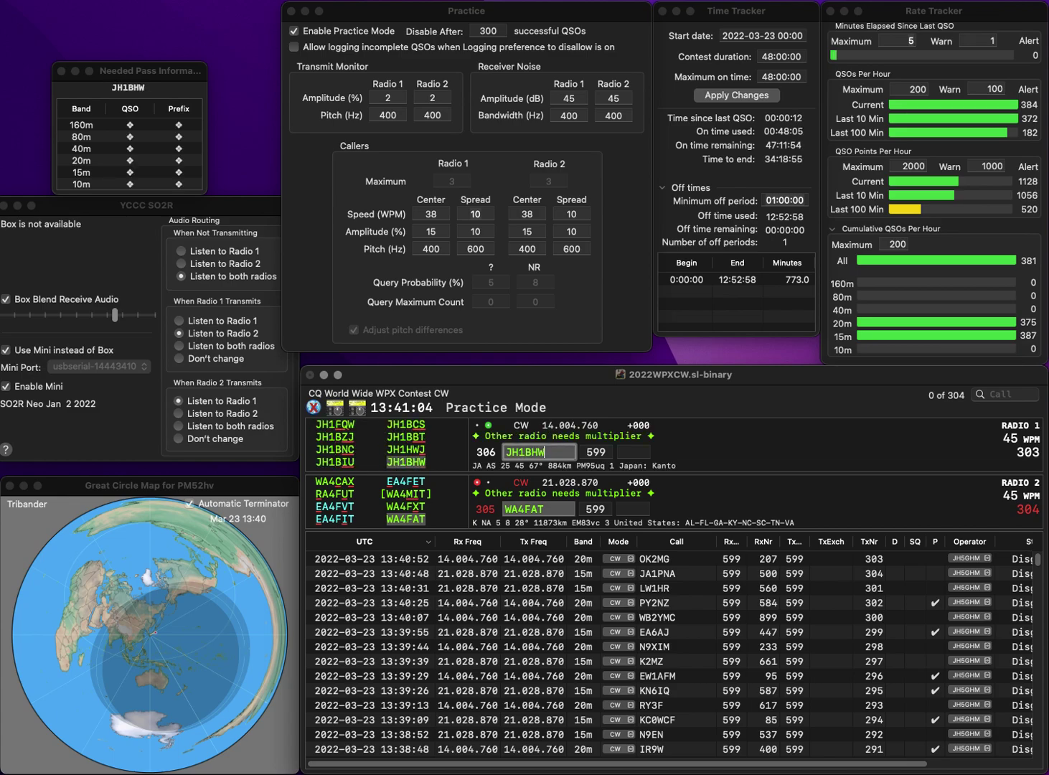
{"action": "key", "text": "Return"}
{"action": "key", "text": "Tab"}
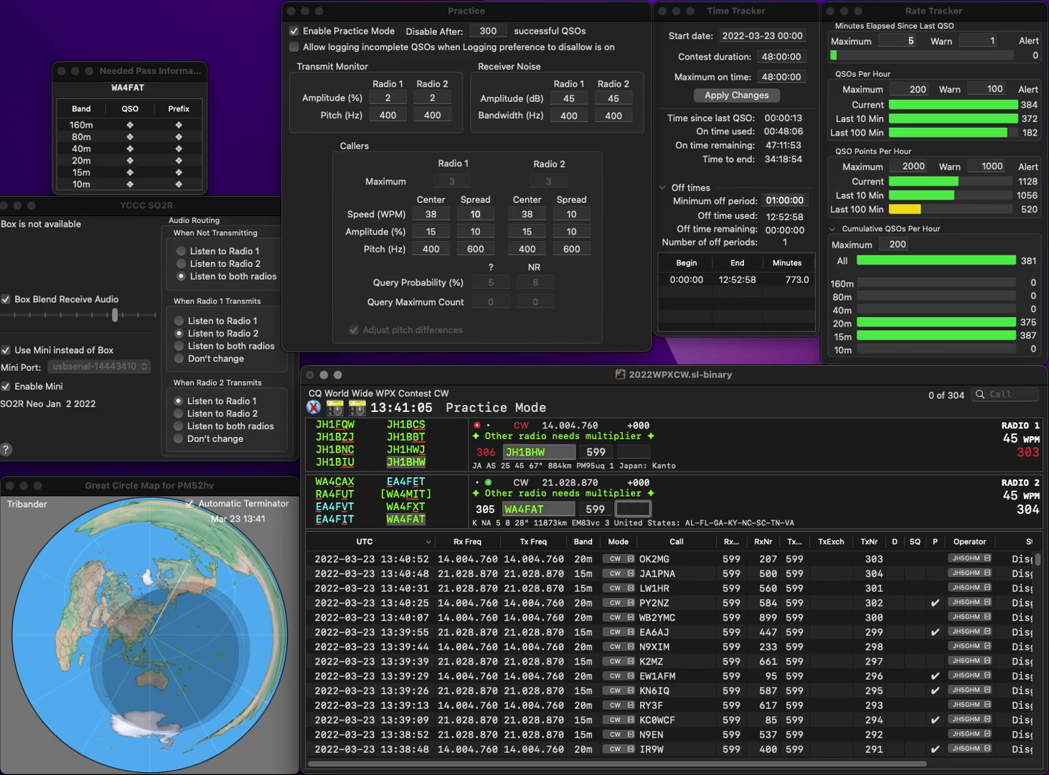
{"action": "type", "text": "56"}
{"action": "key", "text": "Return"}
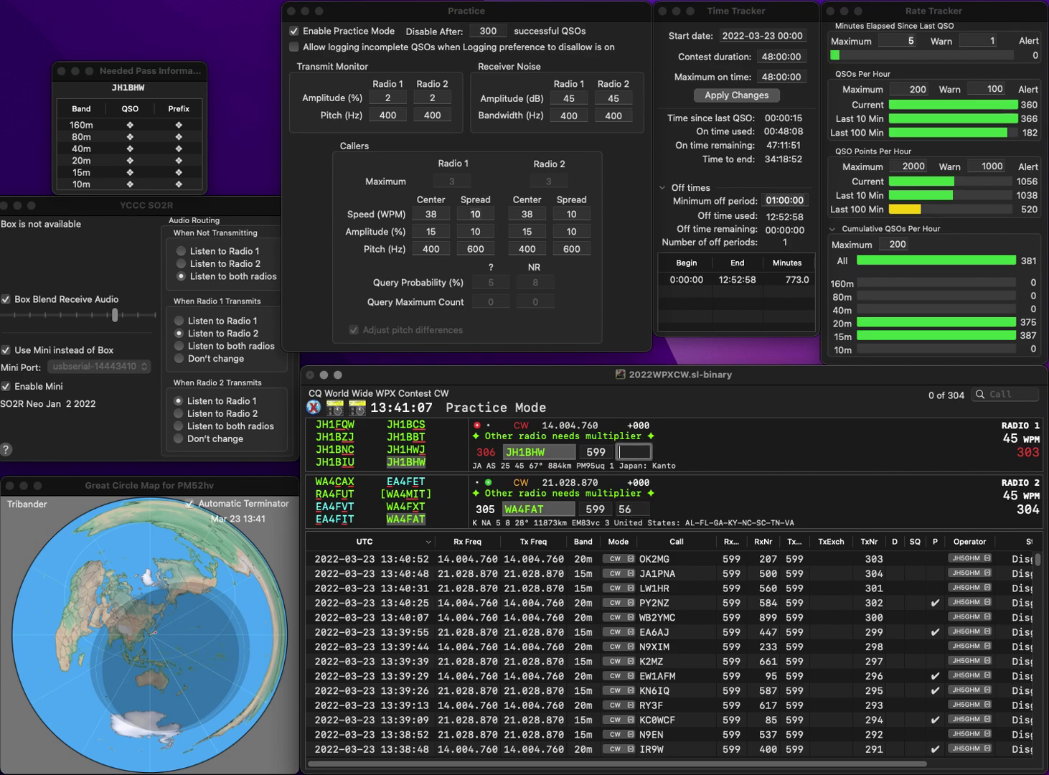
{"action": "left_click", "coordinate": [293, 32]}
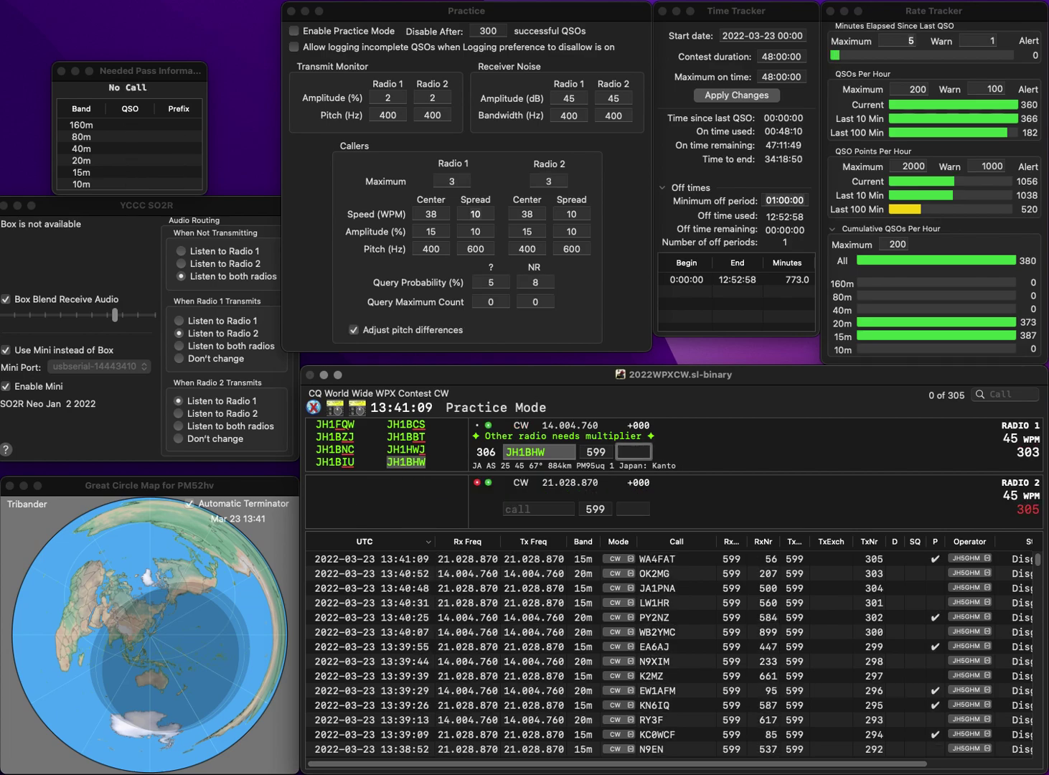